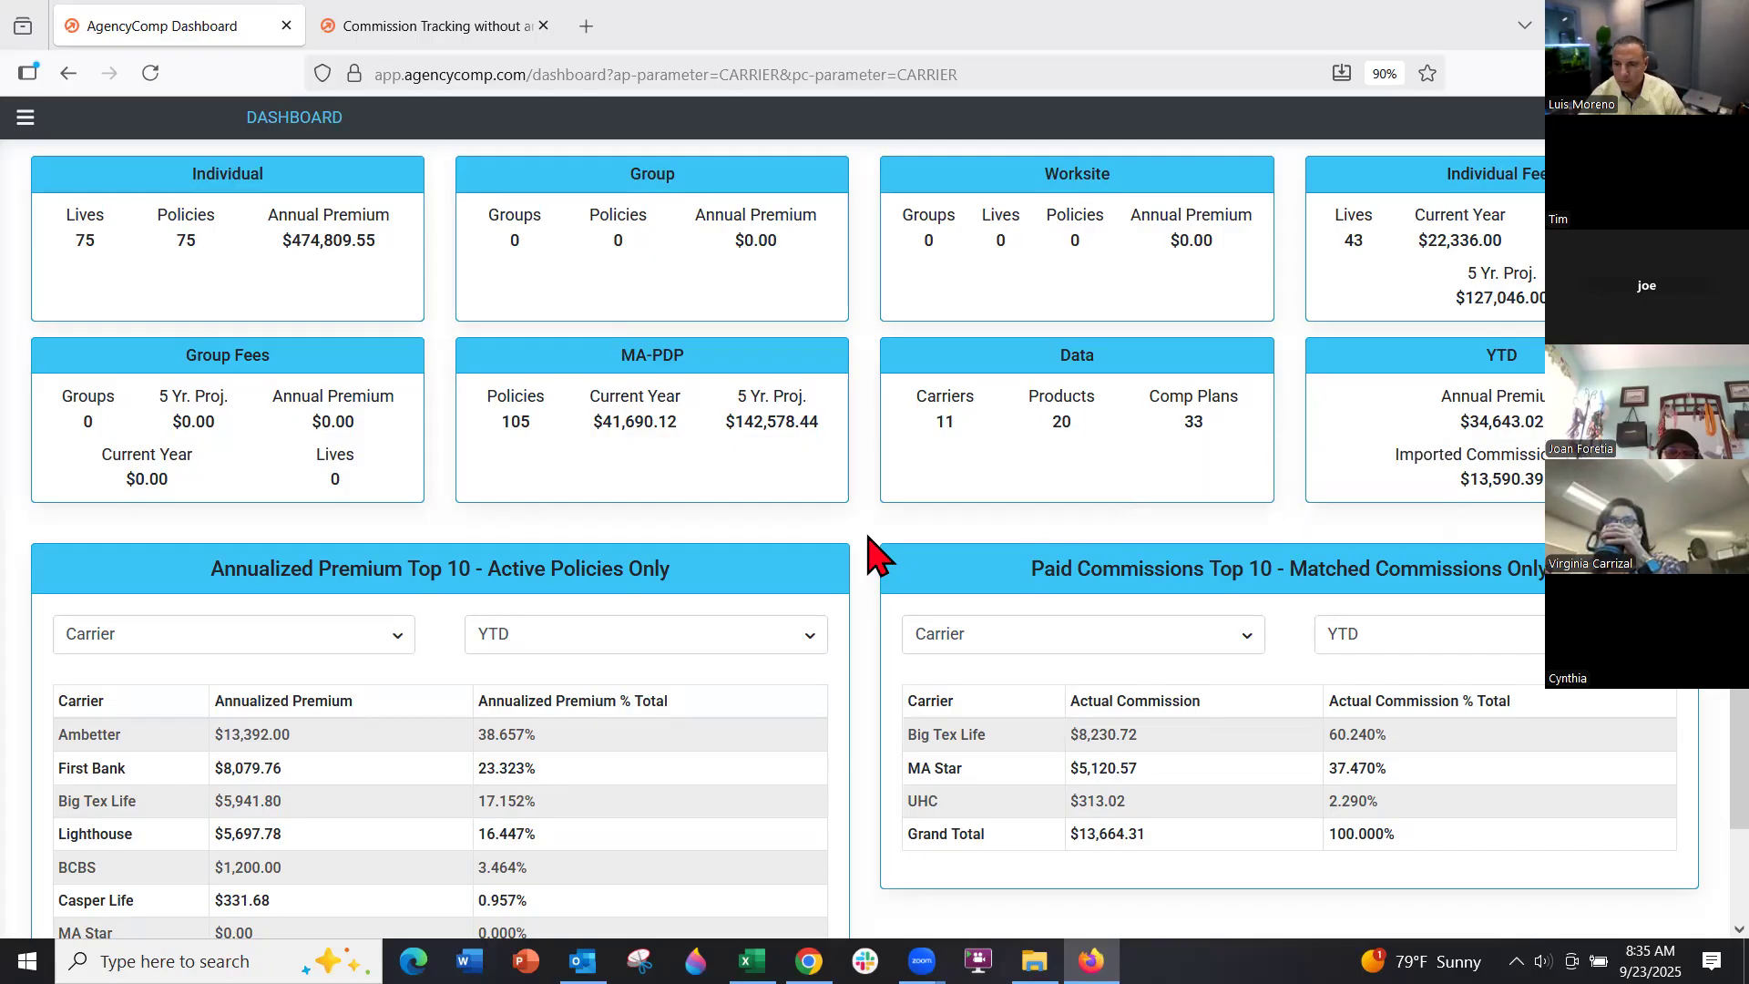
# Review the dashboard's annualized premium grouping and period options, keeping YTD
pyautogui.moveTo(226, 237)
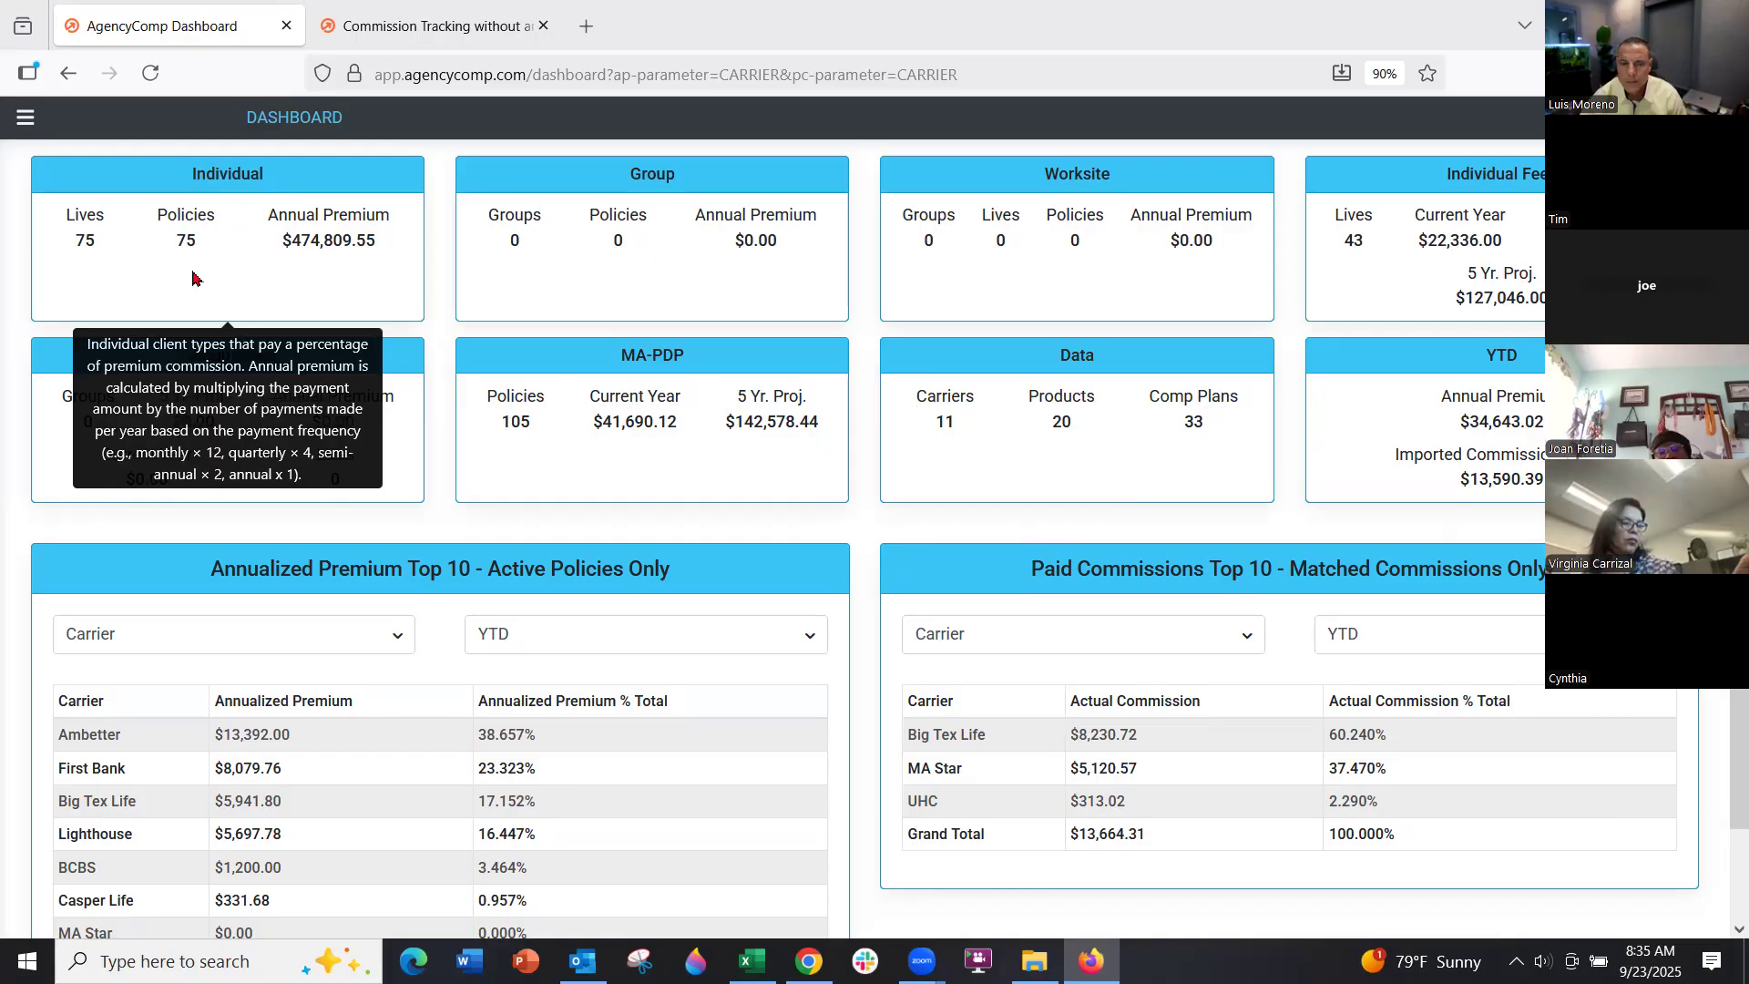
pyautogui.moveTo(667, 299)
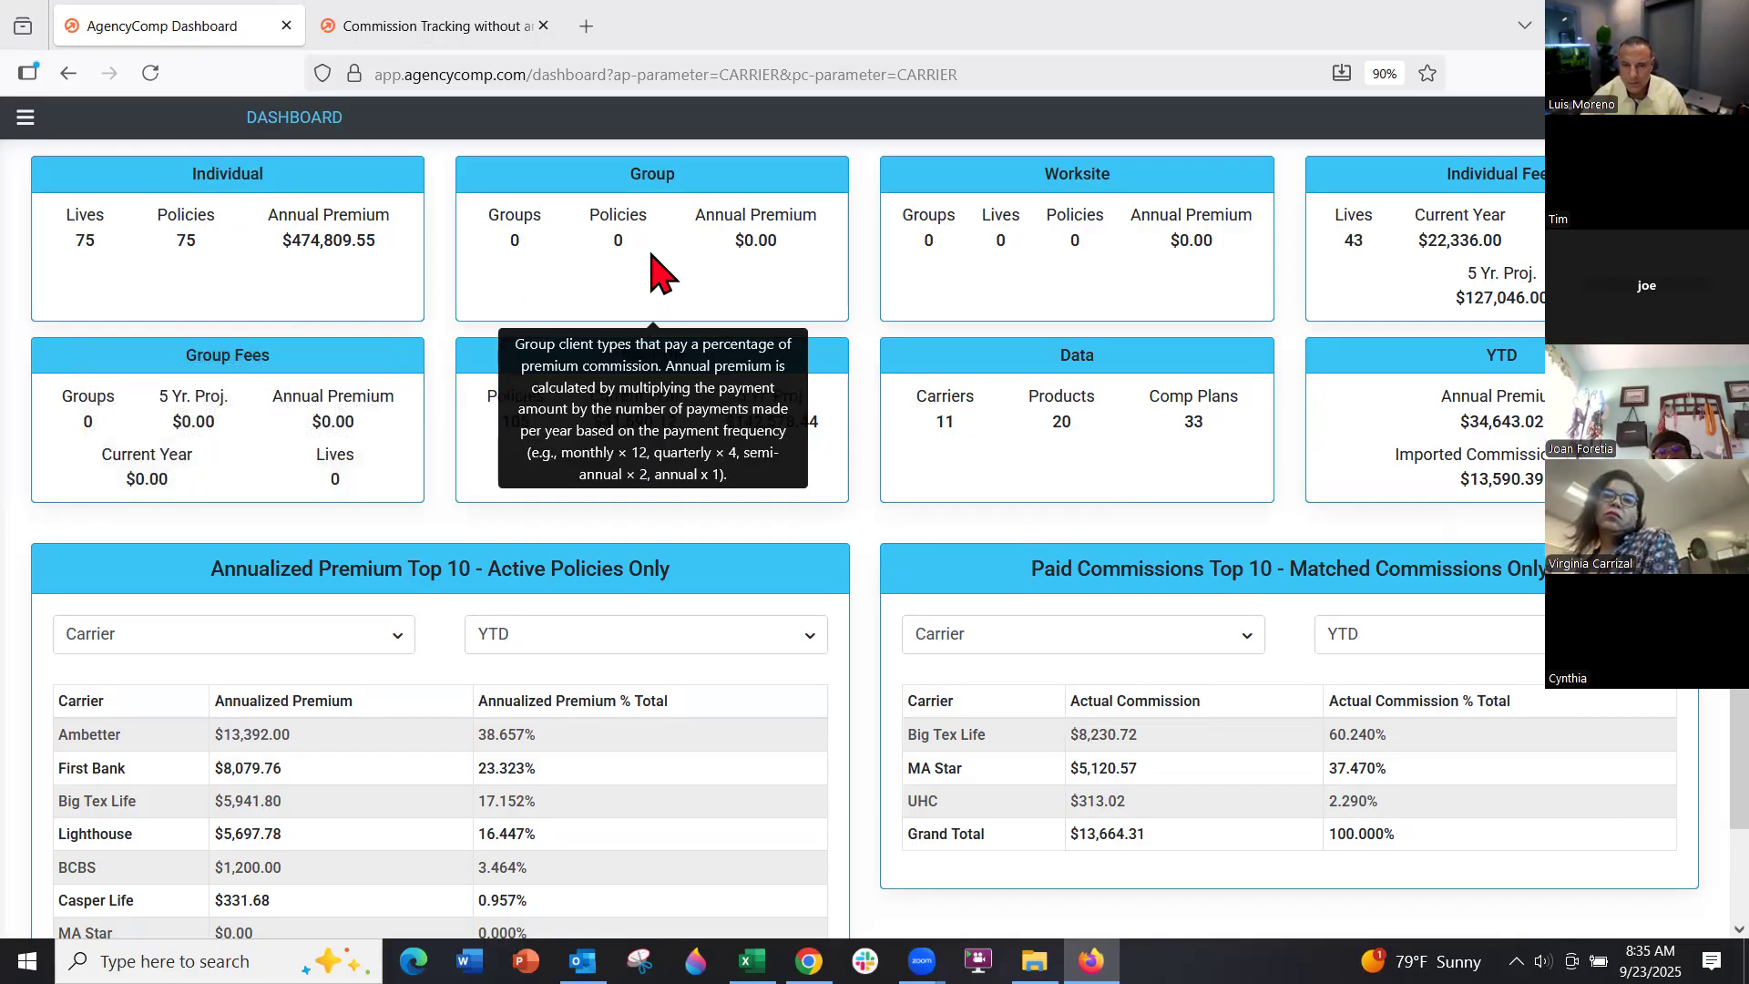
pyautogui.moveTo(1078, 271)
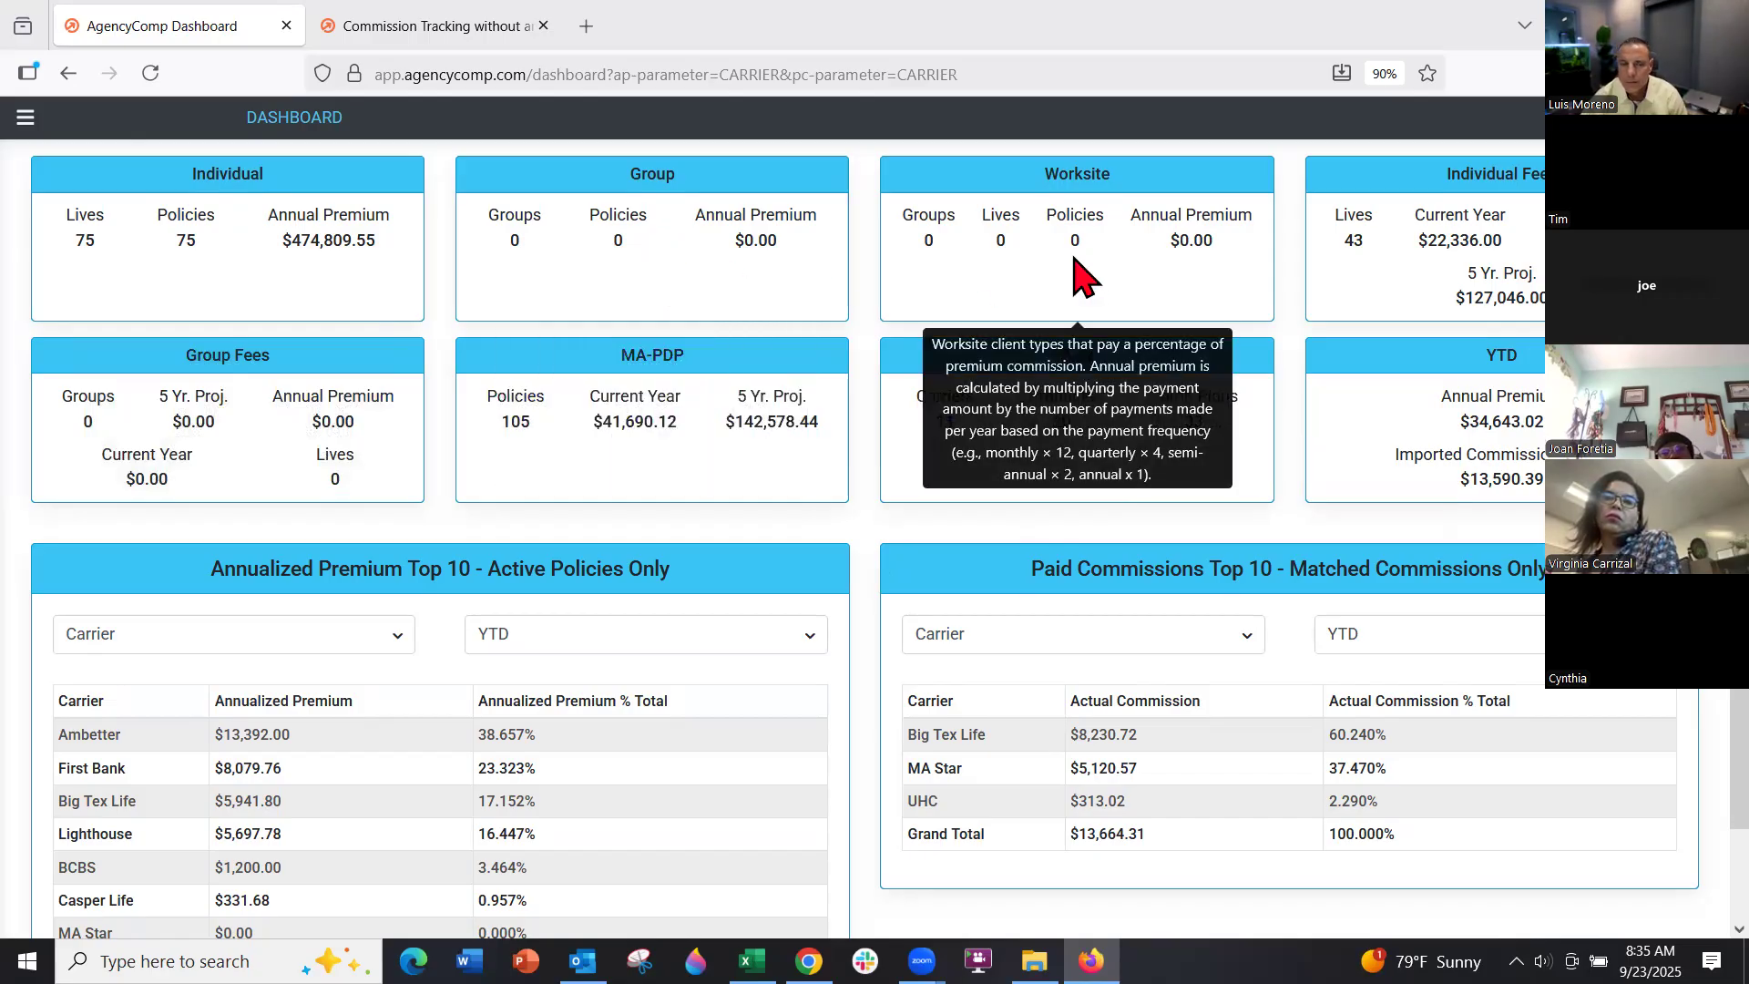
pyautogui.moveTo(1457, 294)
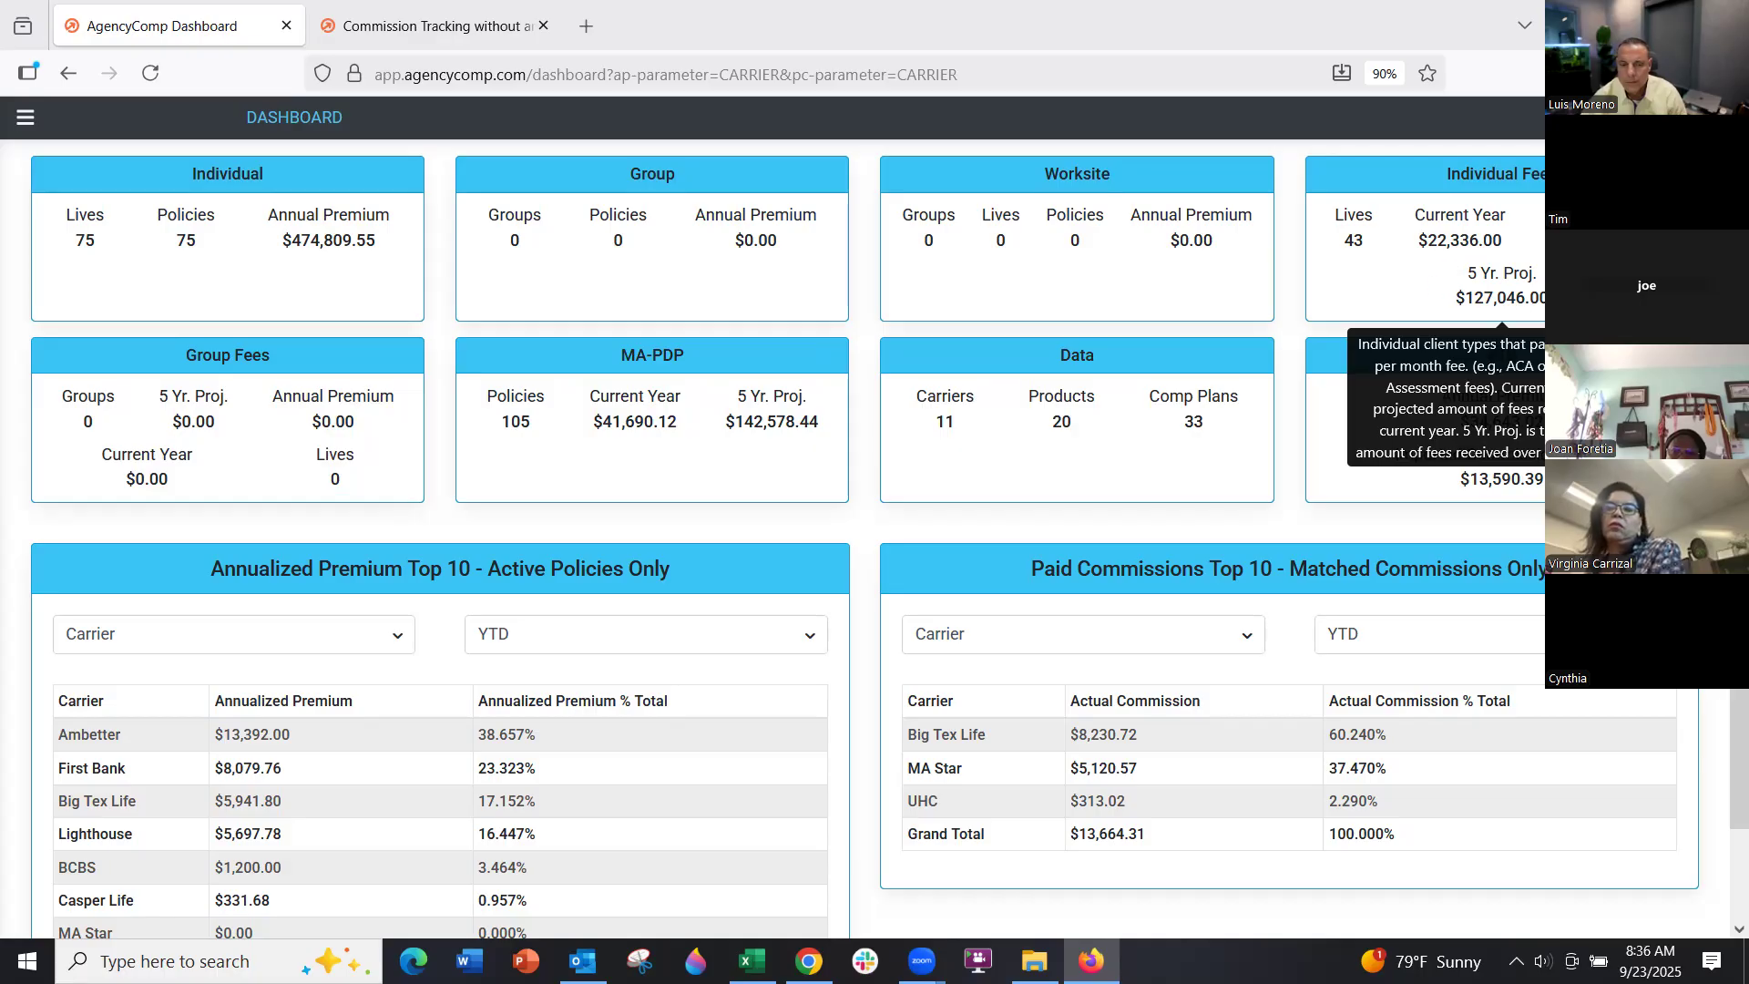
pyautogui.moveTo(223, 468)
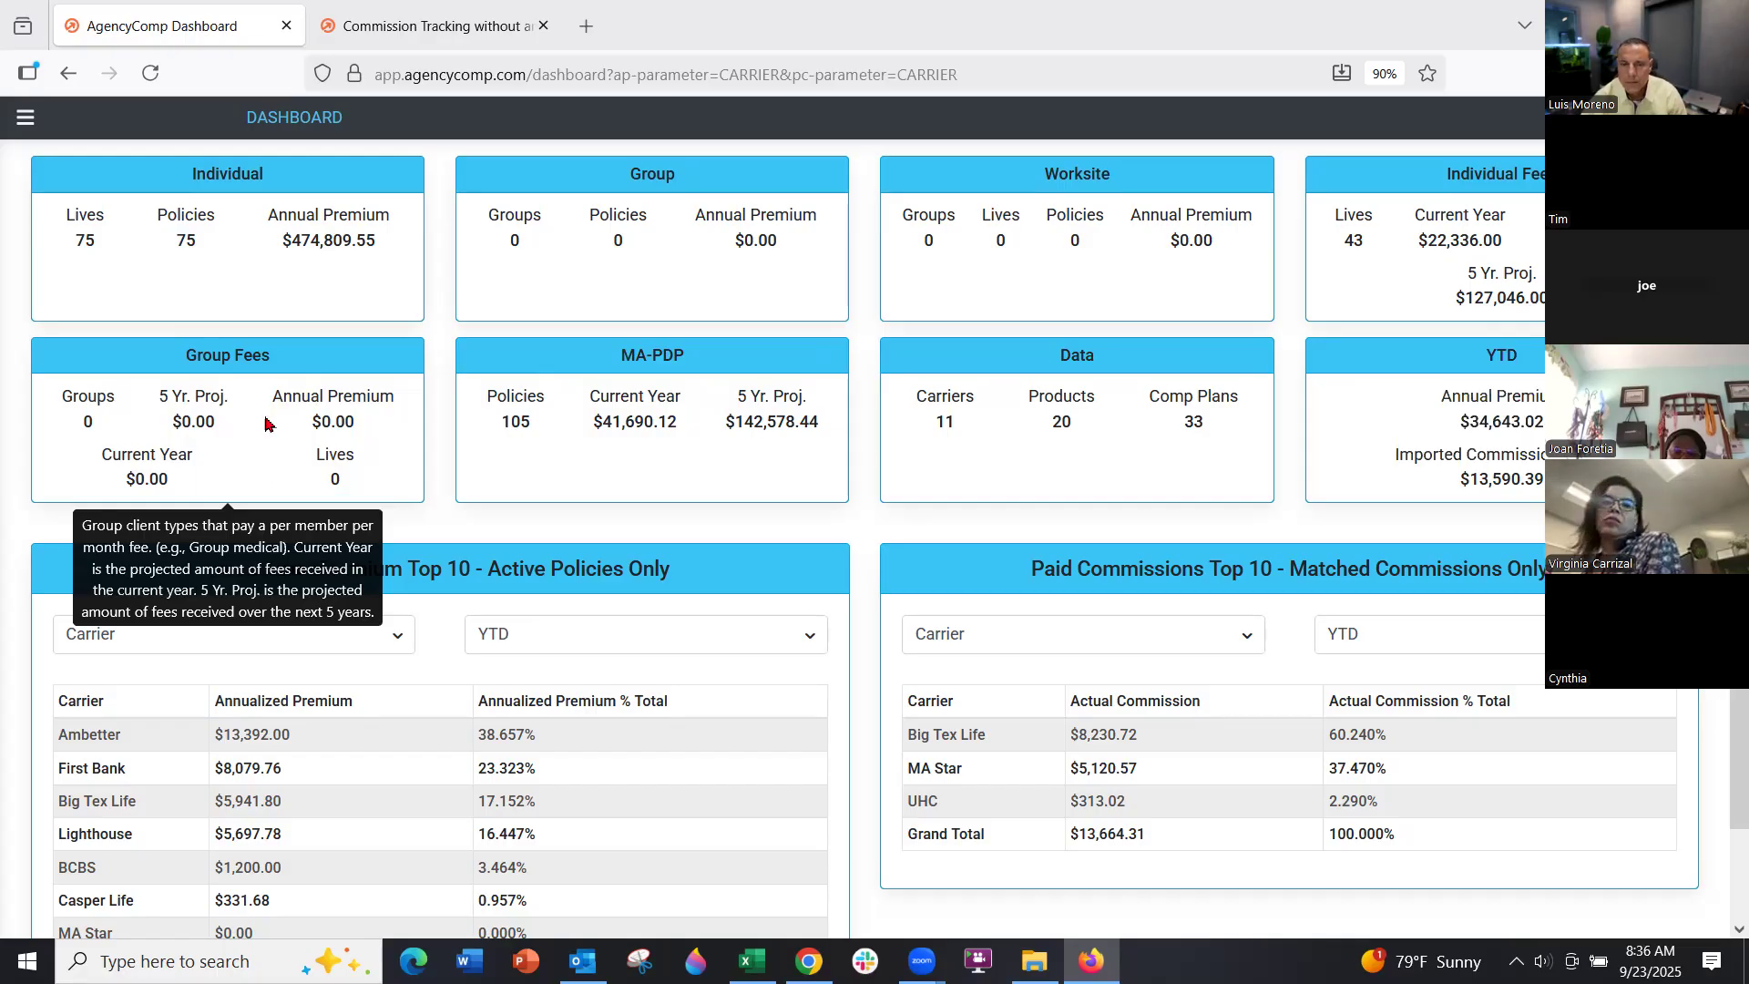
pyautogui.moveTo(674, 481)
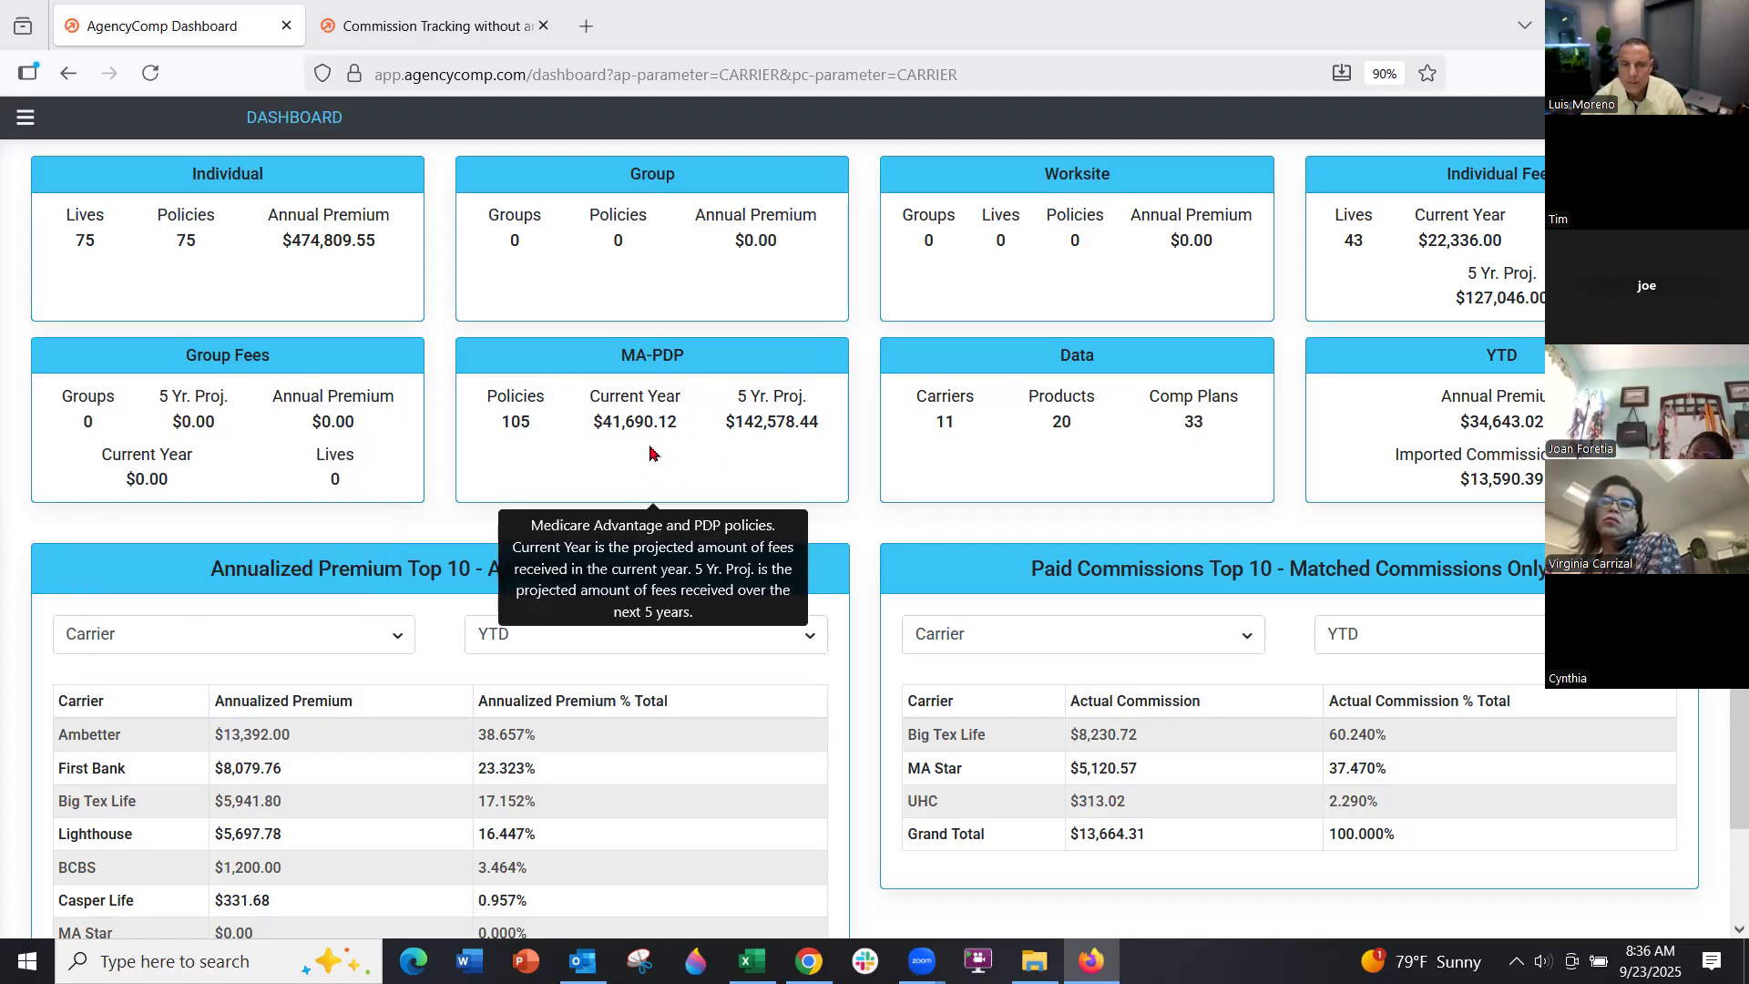
pyautogui.moveTo(1452, 455)
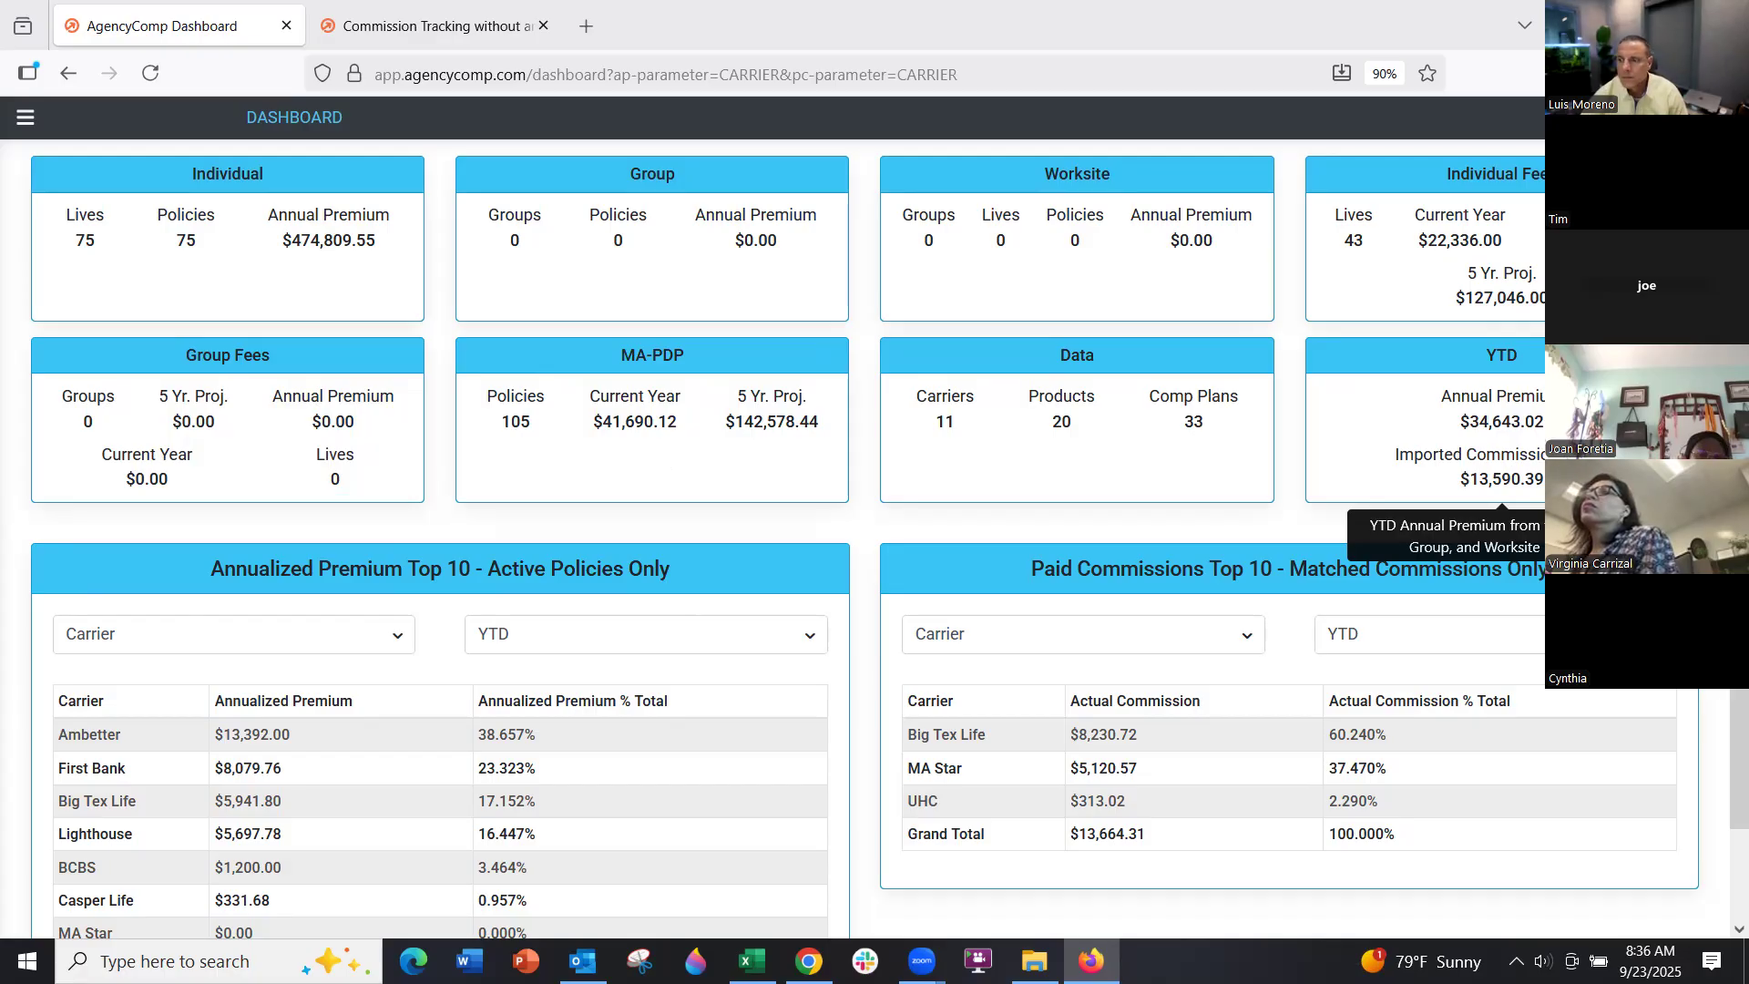
pyautogui.scroll(-2, 938, 792)
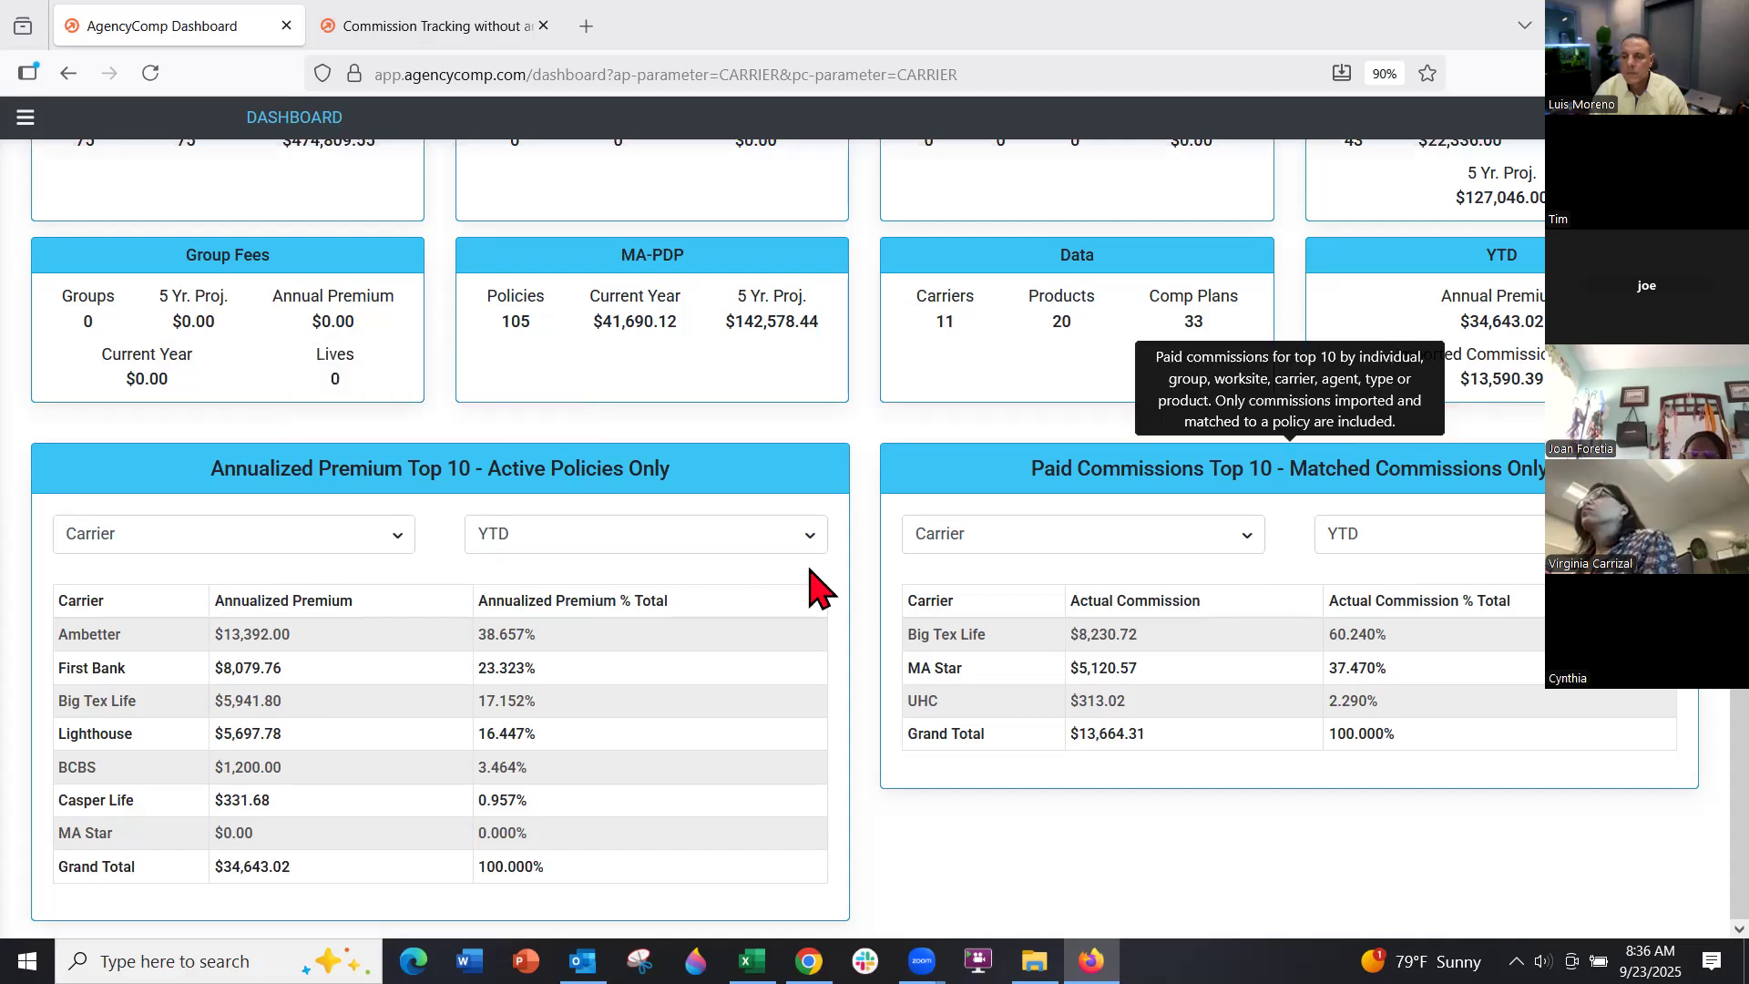
pyautogui.click(331, 539)
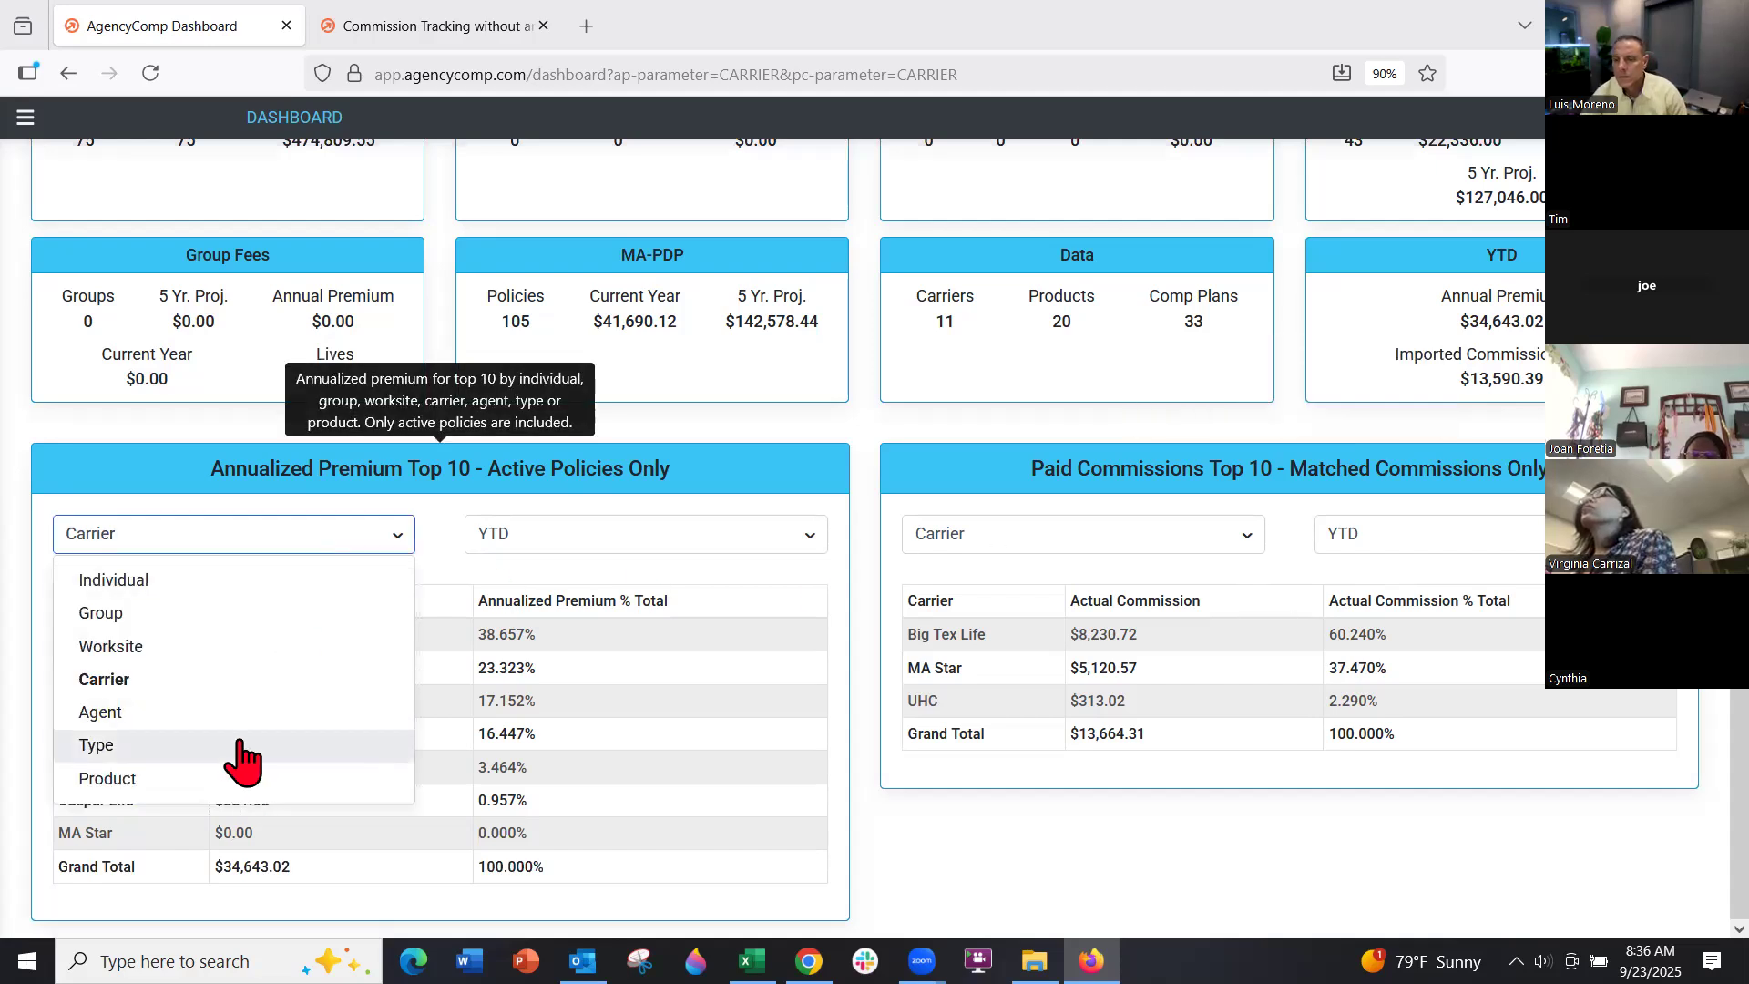
pyautogui.click(547, 537)
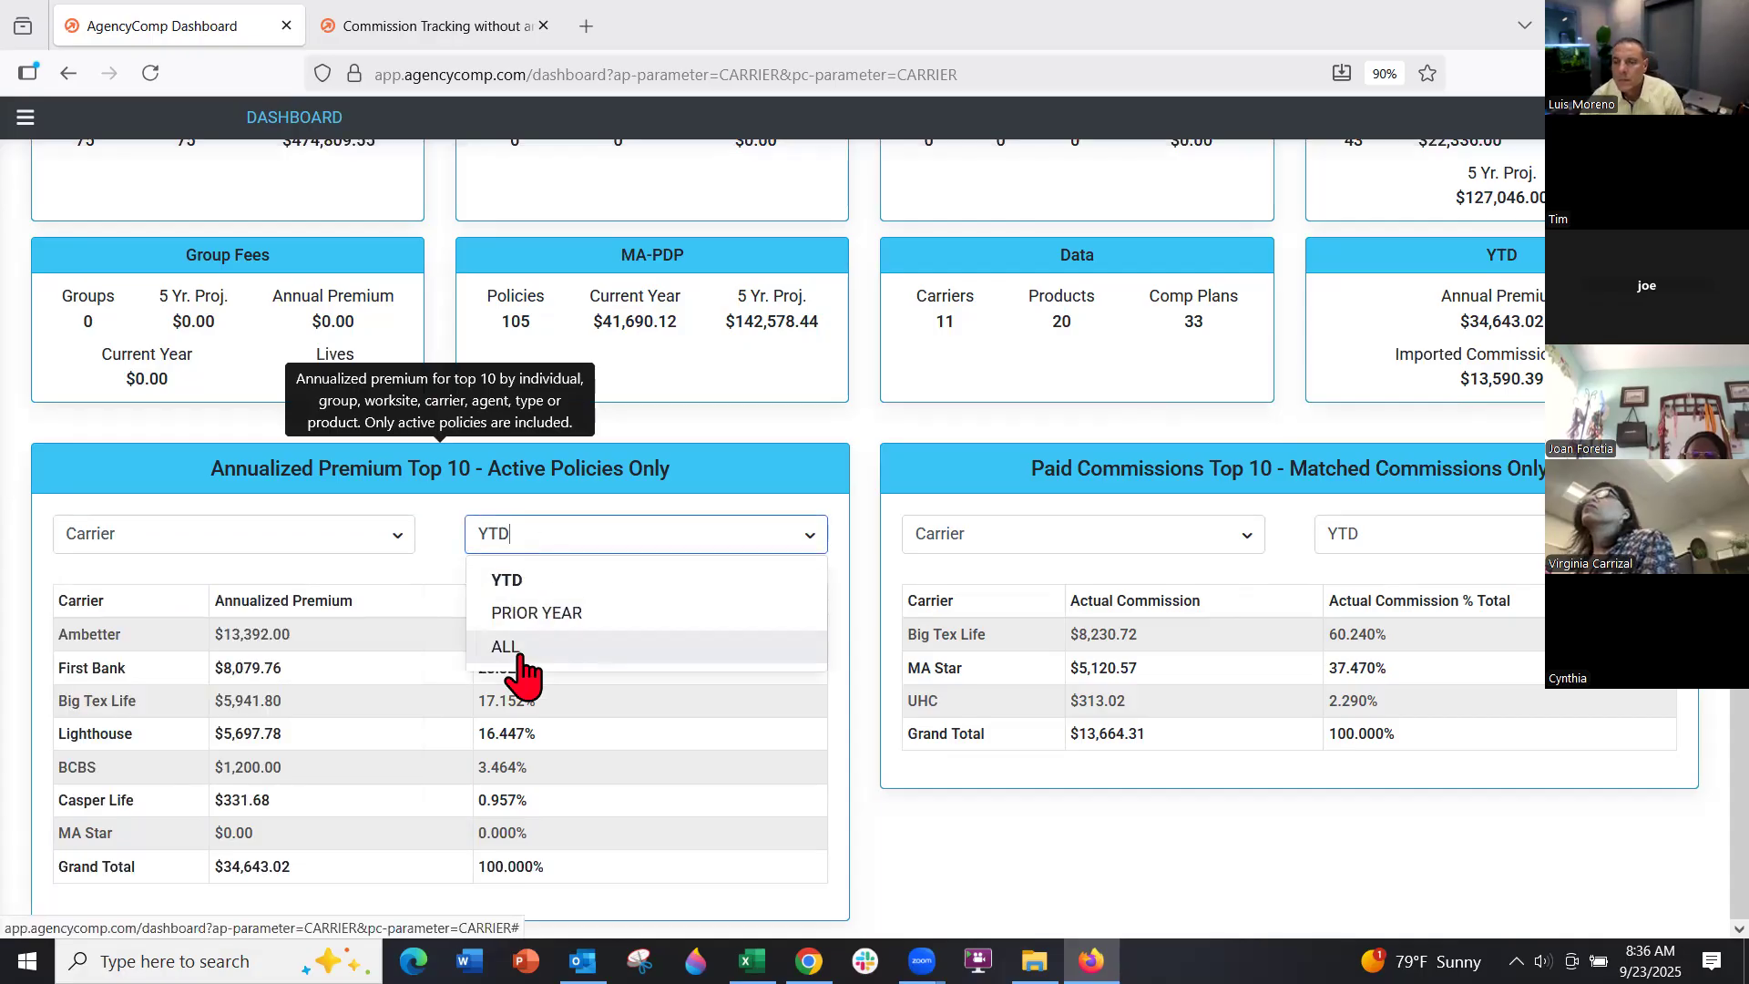
pyautogui.click(865, 535)
pyautogui.scroll(2, 866, 535)
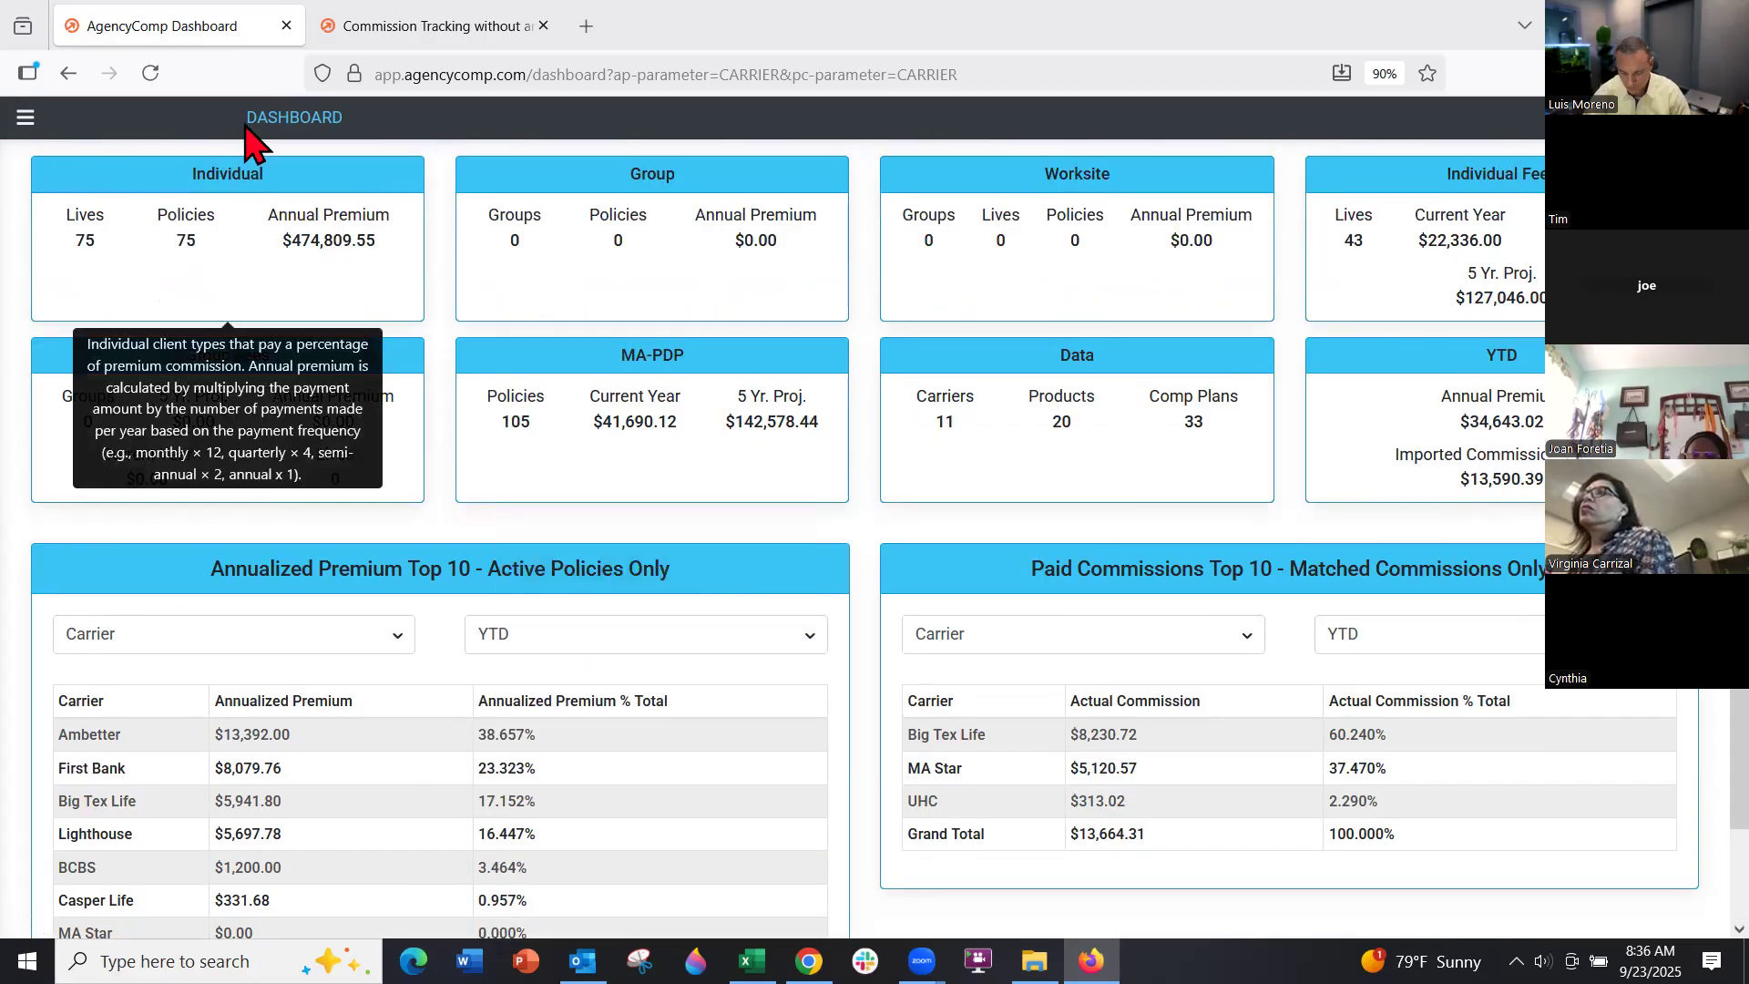
pyautogui.click(26, 118)
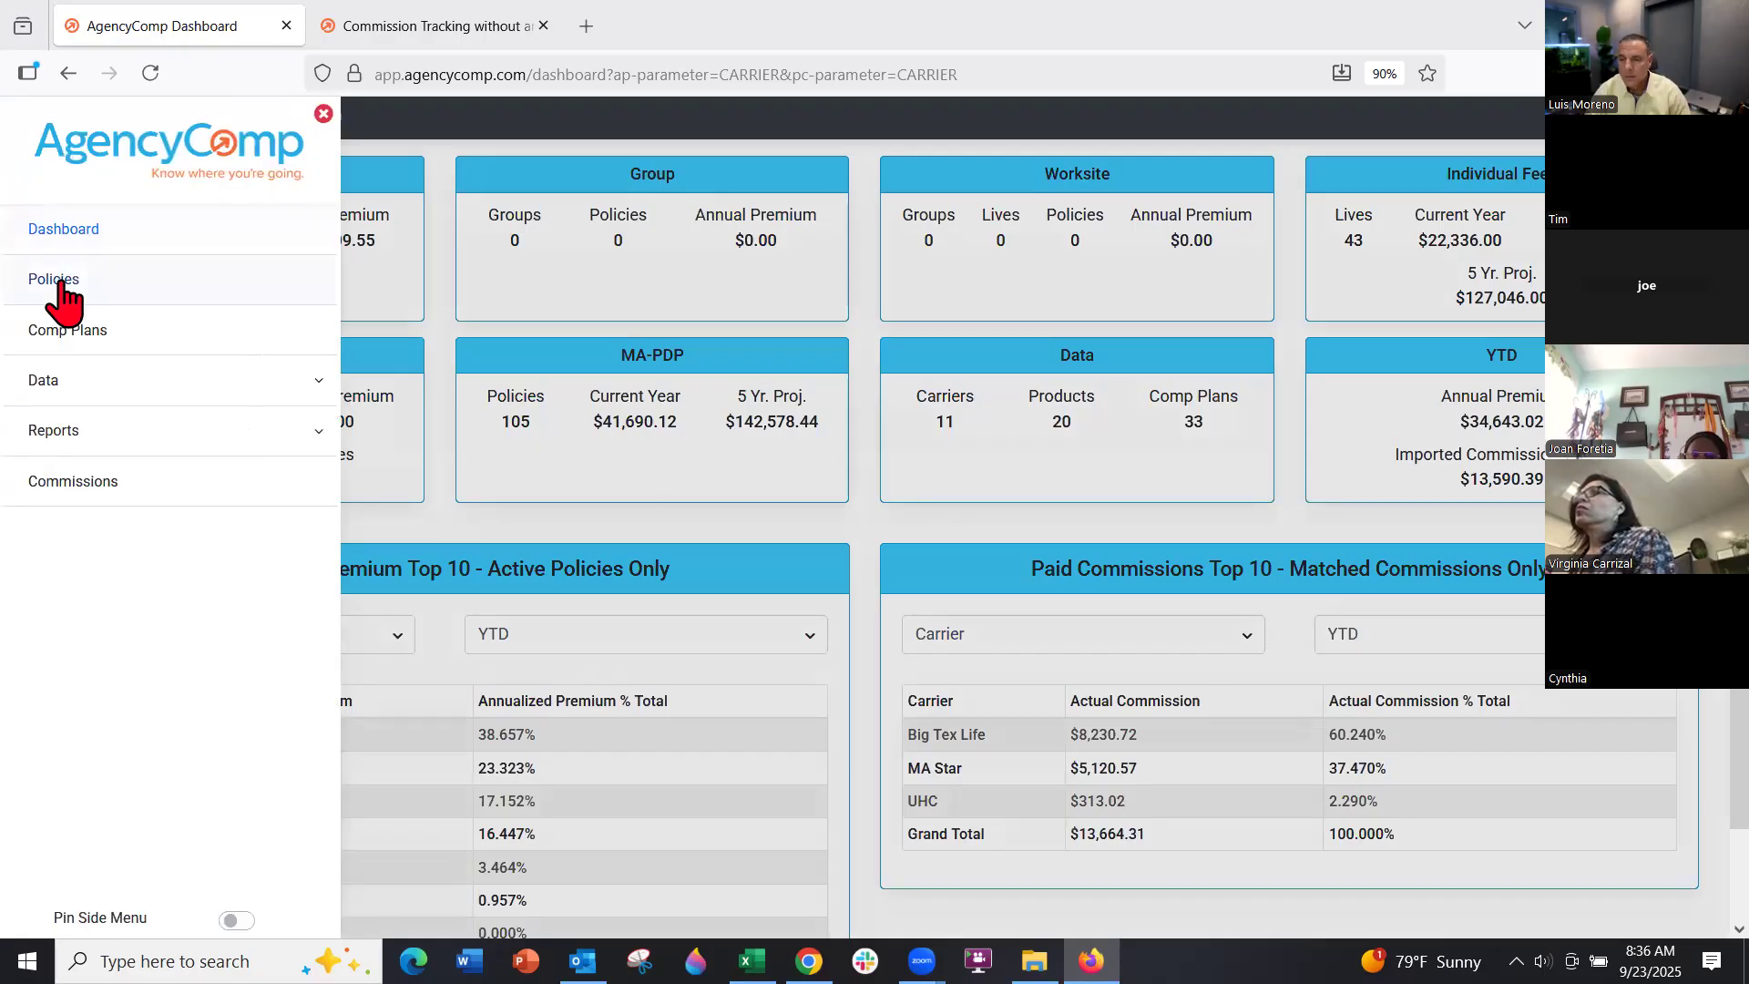
pyautogui.click(58, 292)
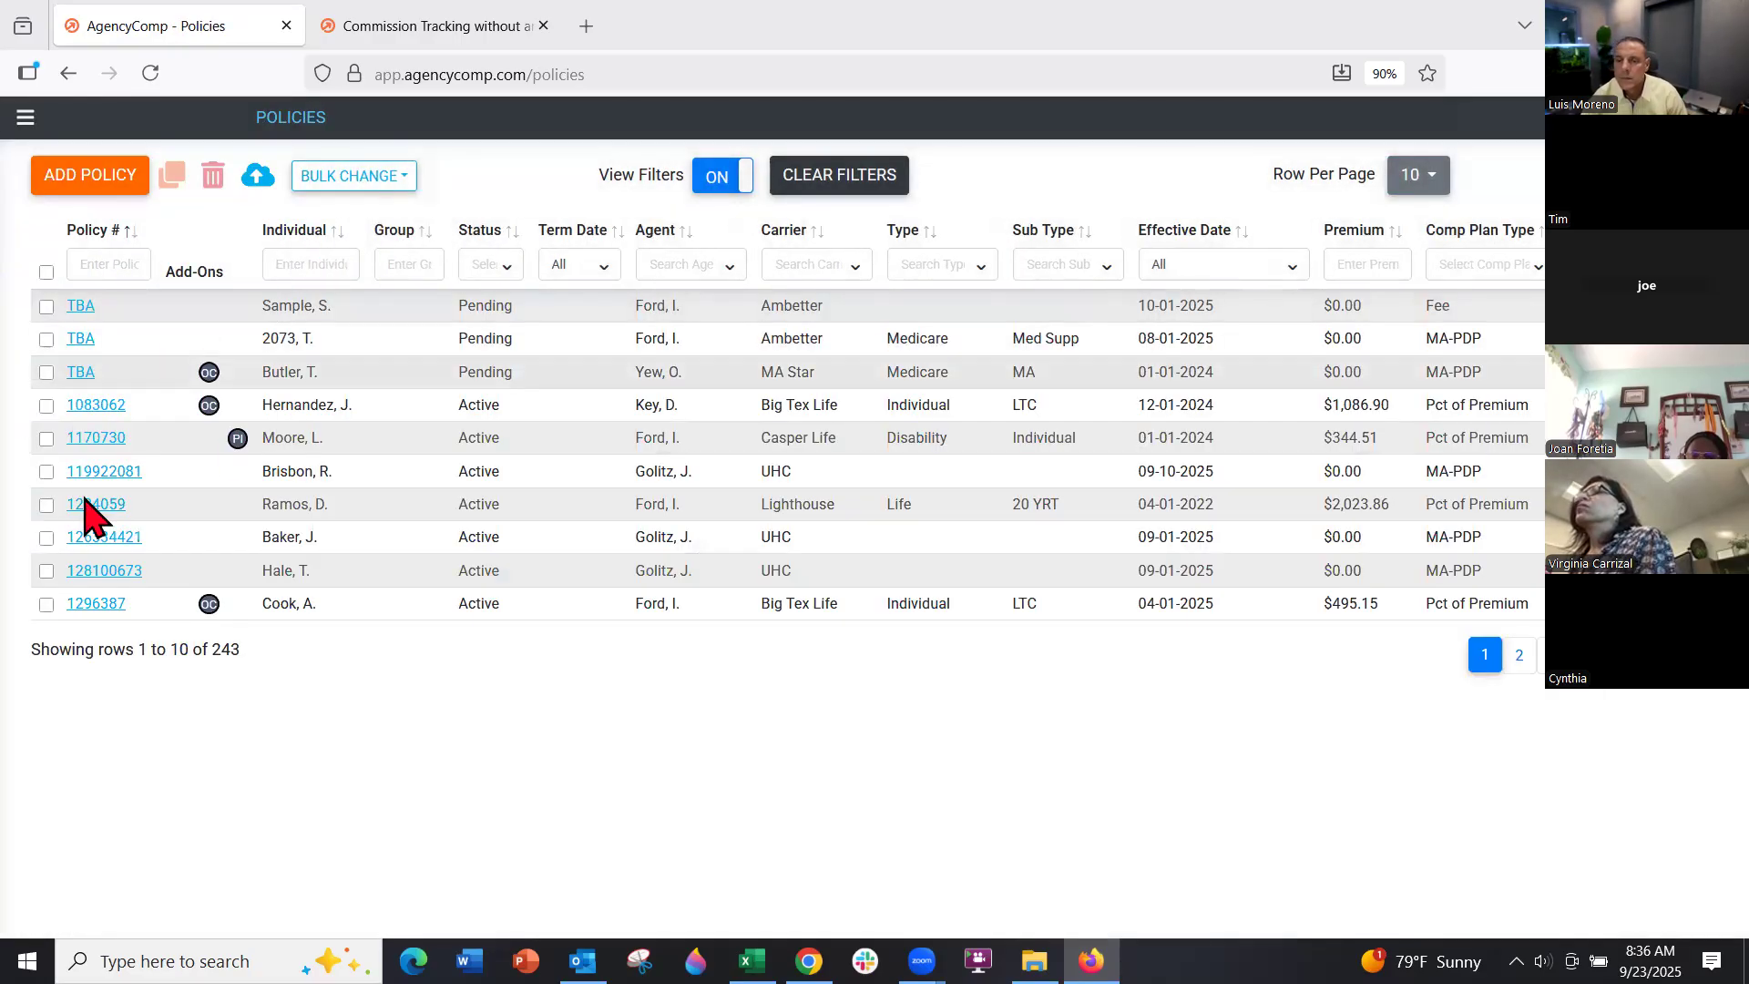
pyautogui.click(109, 472)
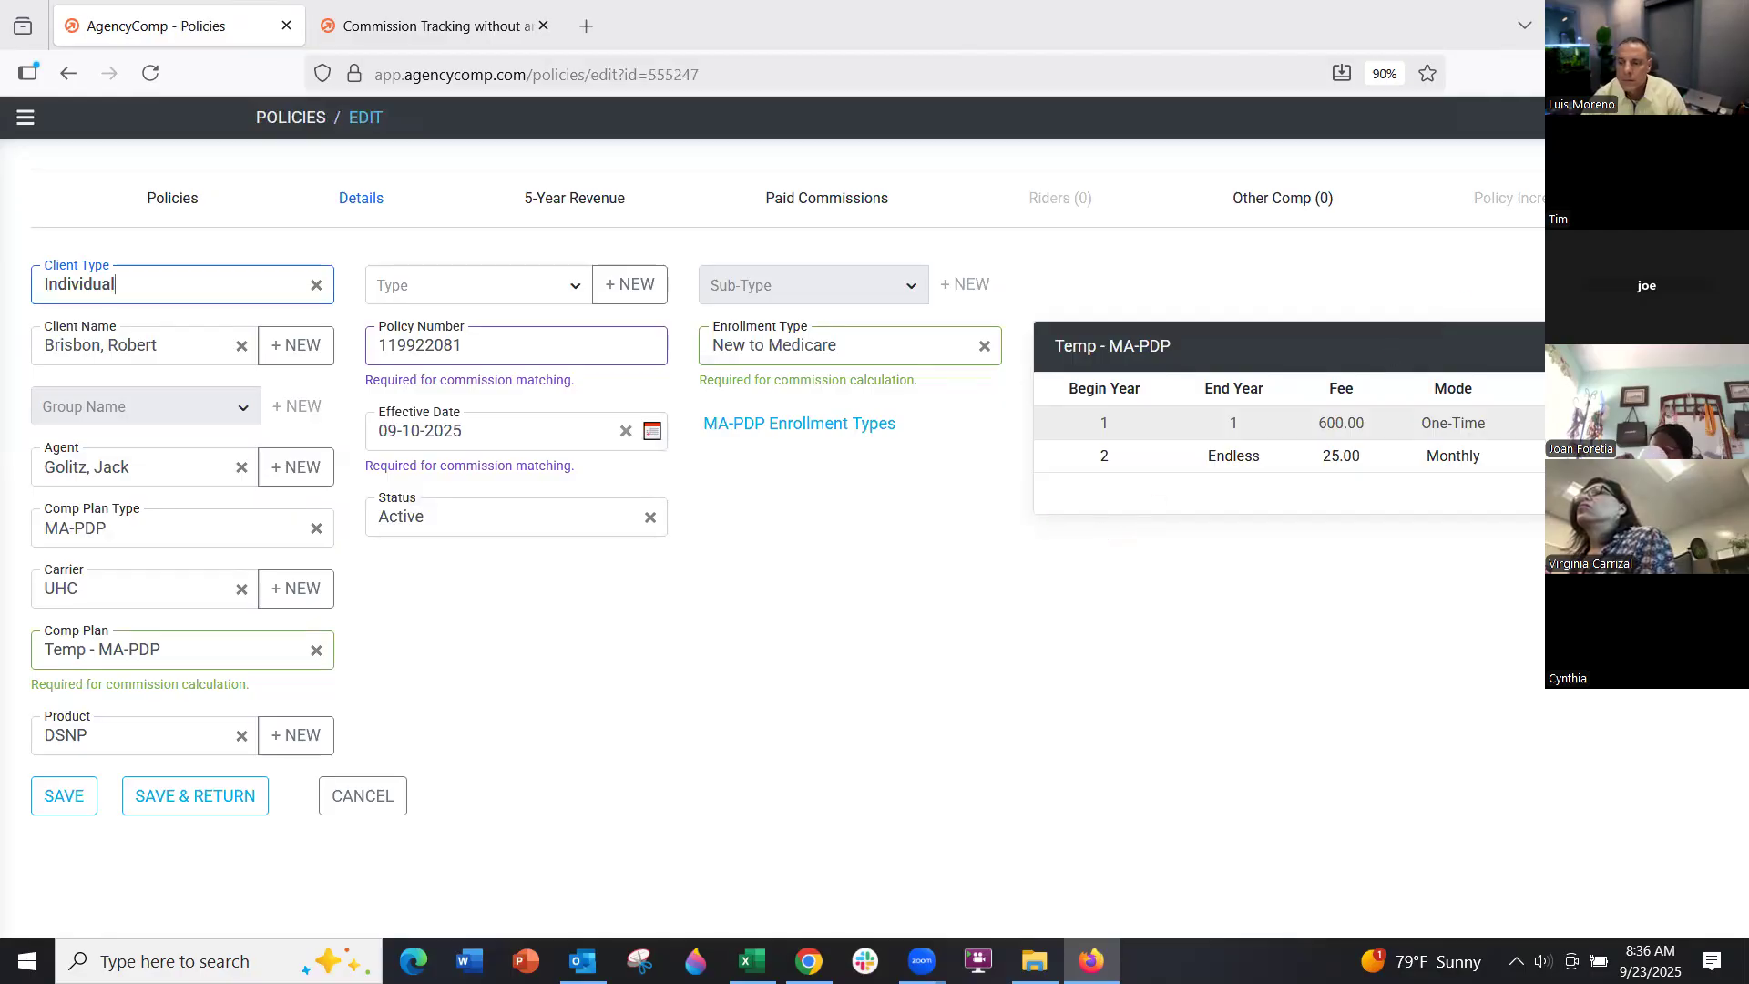
pyautogui.click(1526, 162)
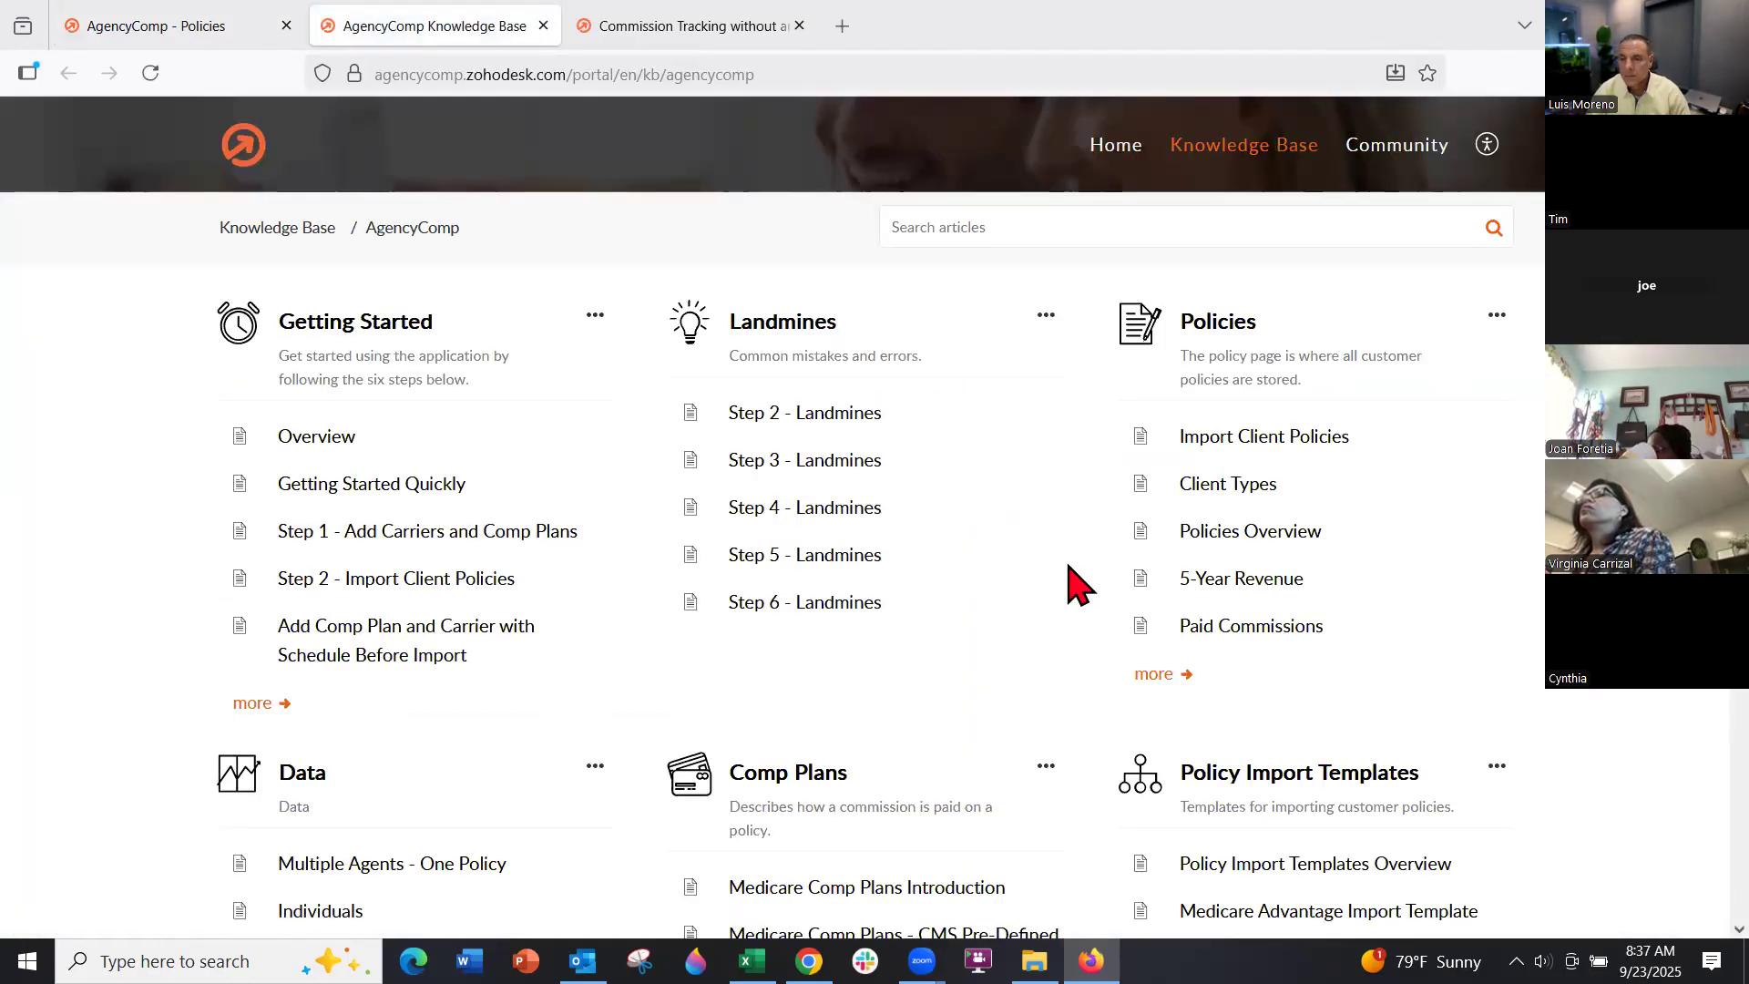
# Read the Reports > Analytics article's parameters and Add/Edit steps, then switch back to the policy tab
pyautogui.scroll(-5, 1003, 613)
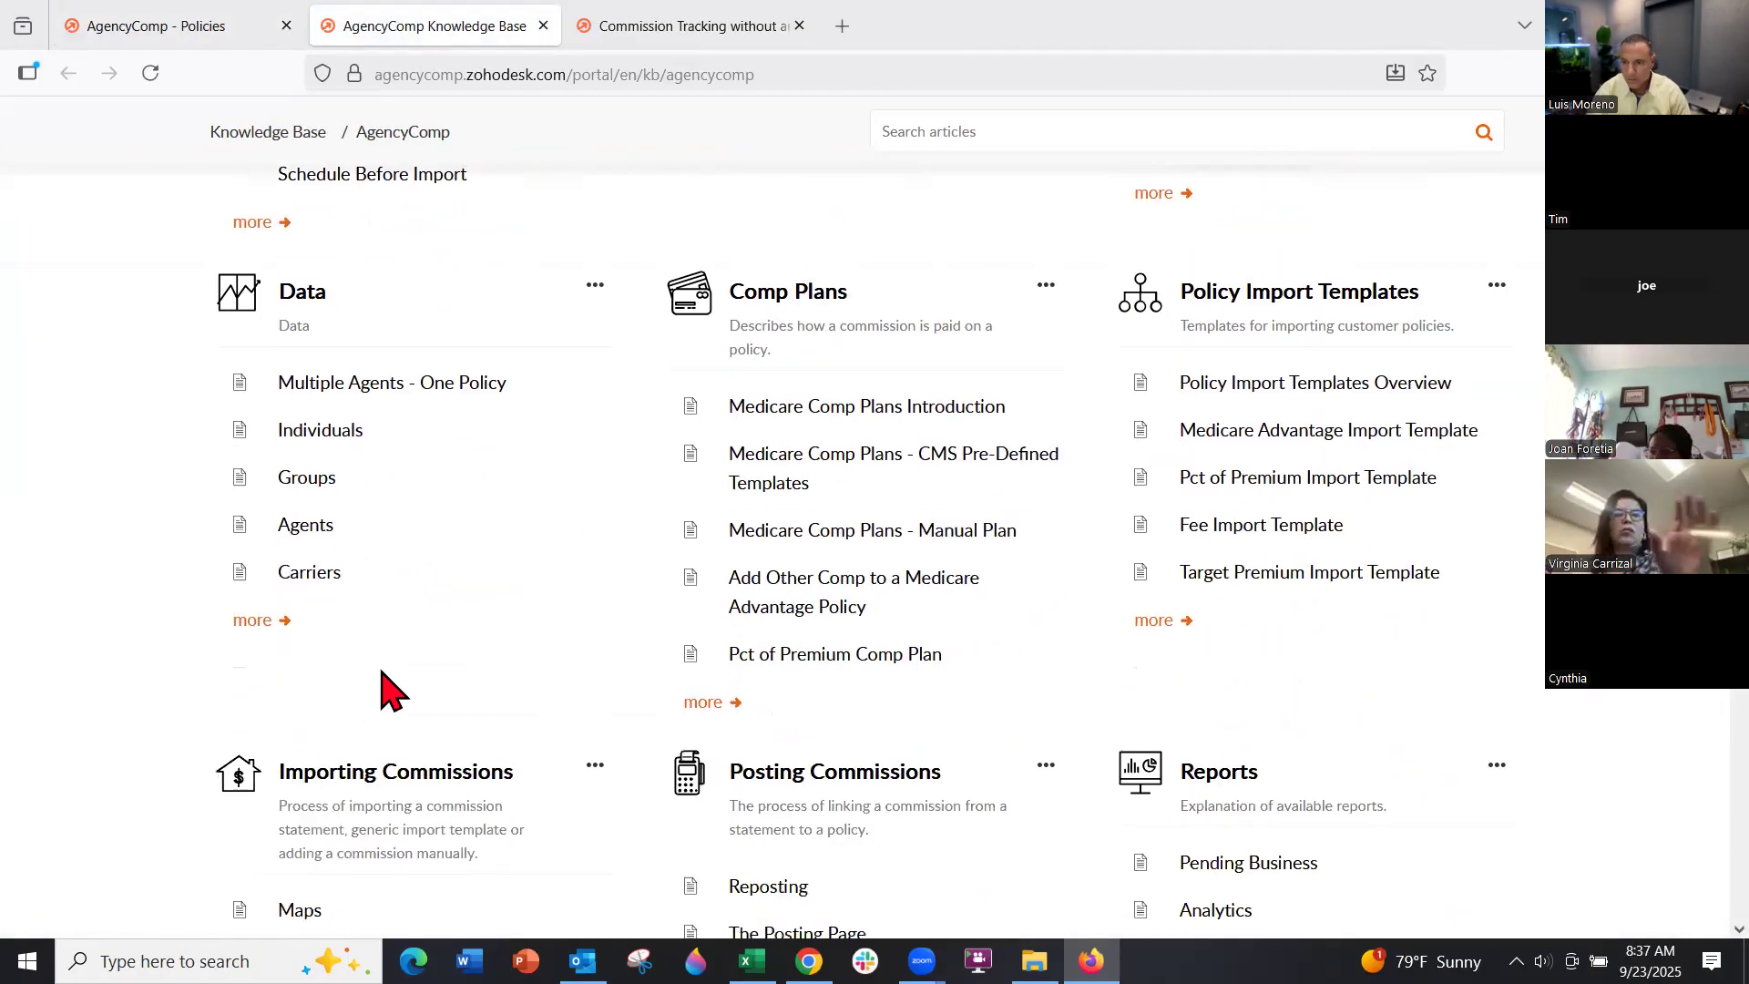
pyautogui.scroll(-3, 1007, 613)
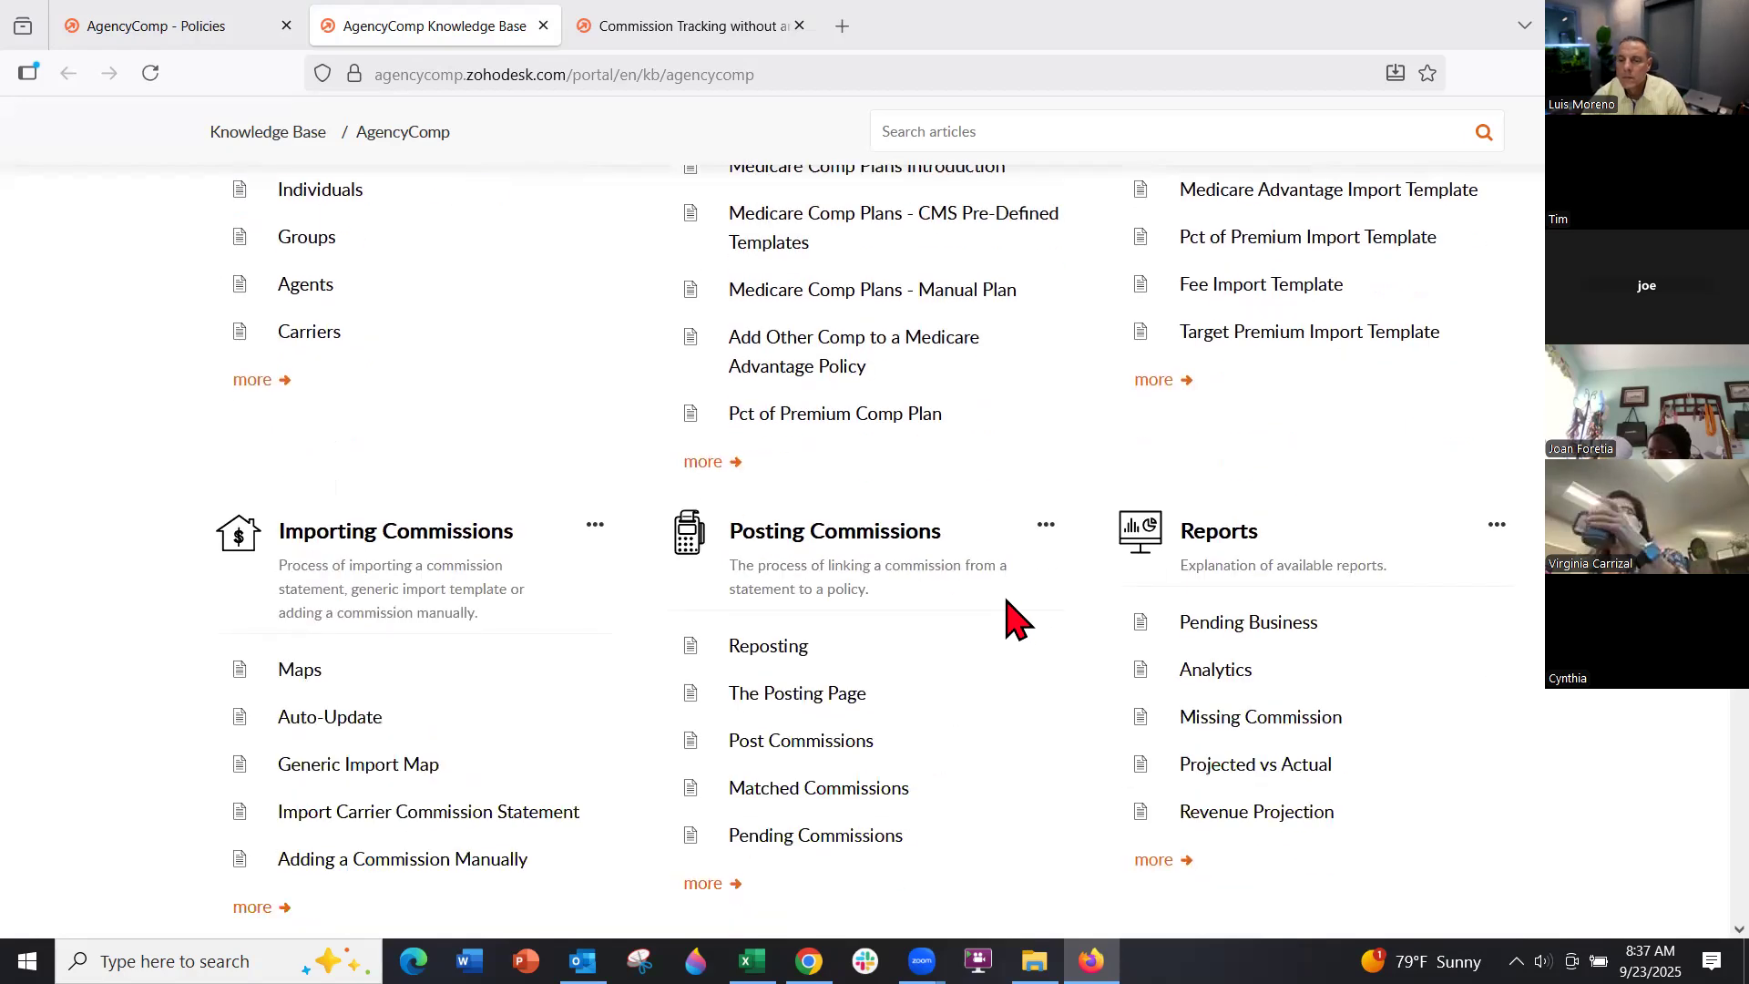
pyautogui.click(1233, 681)
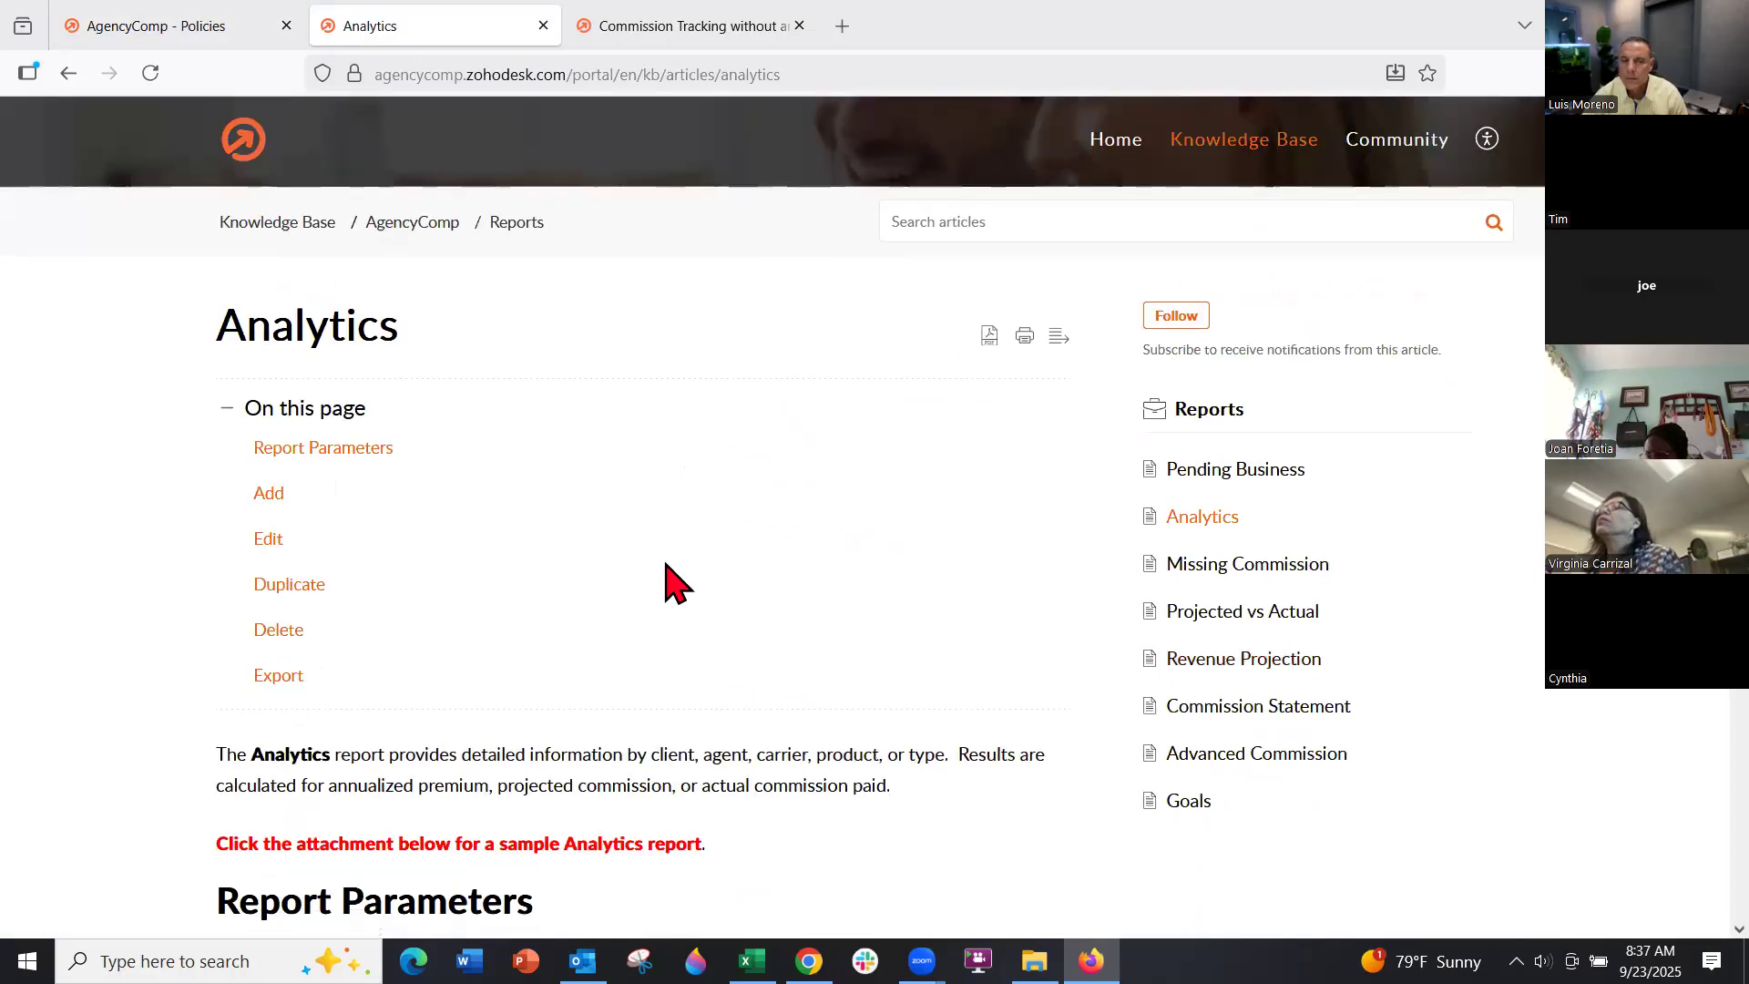
pyautogui.scroll(-4, 672, 578)
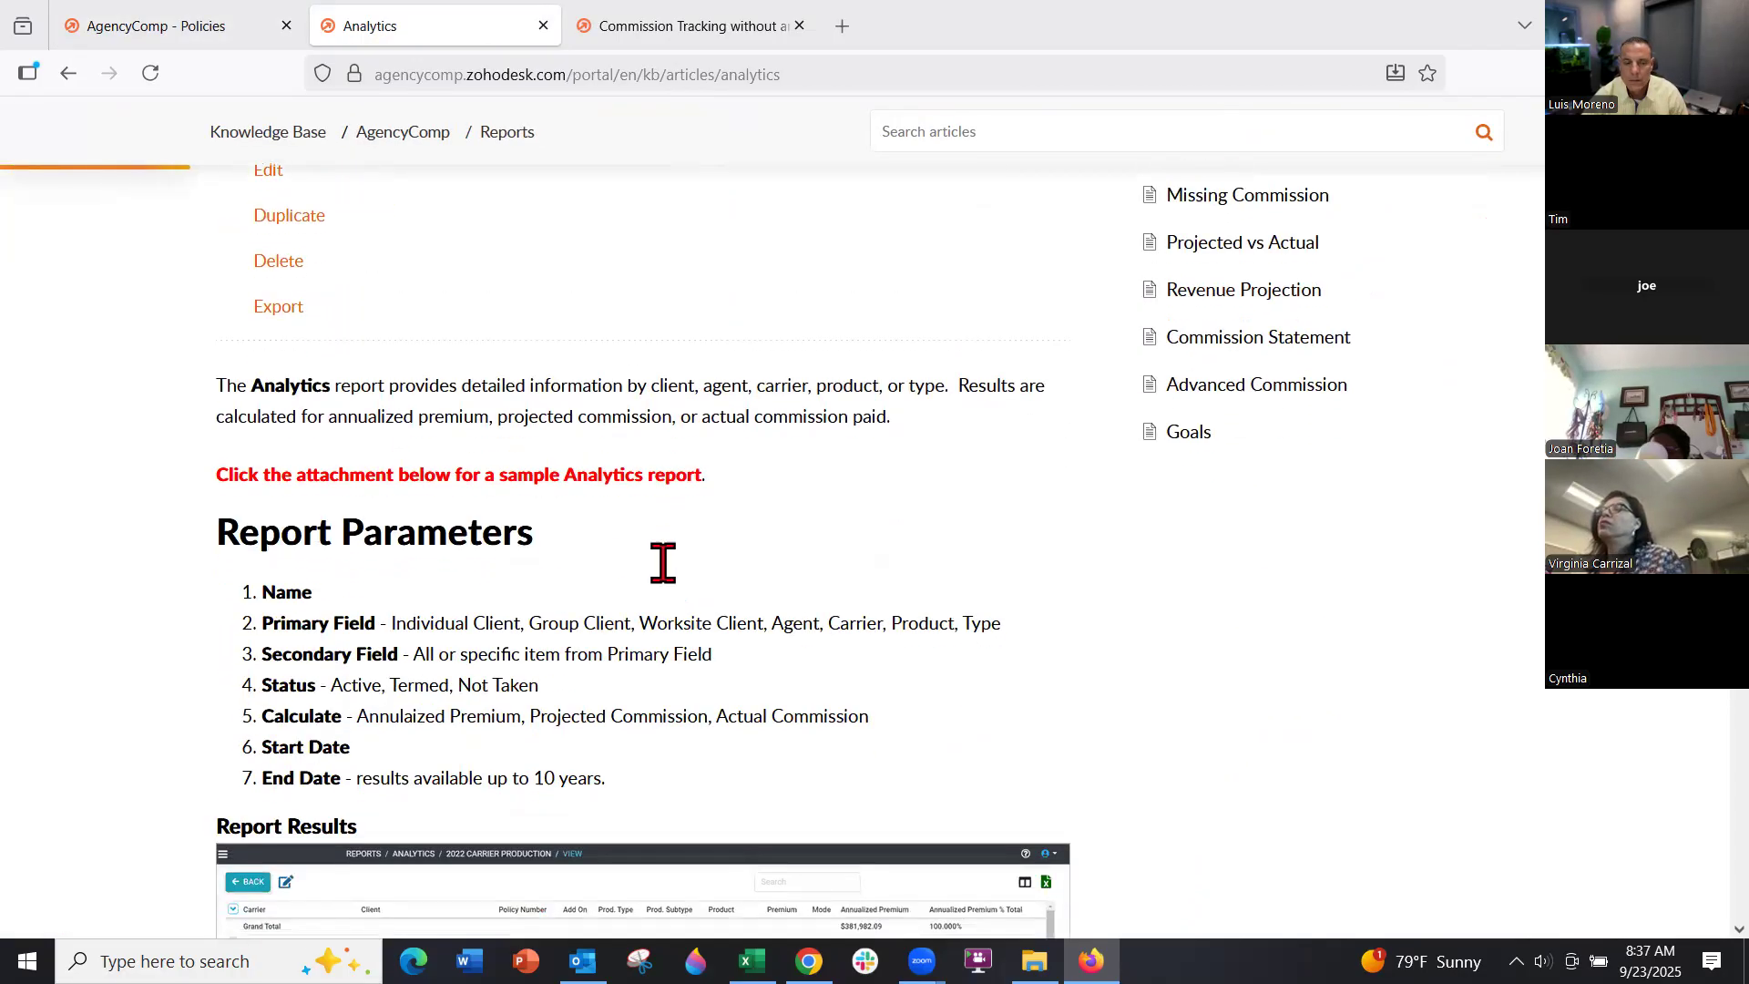
pyautogui.scroll(-3, 663, 562)
pyautogui.scroll(7, 663, 563)
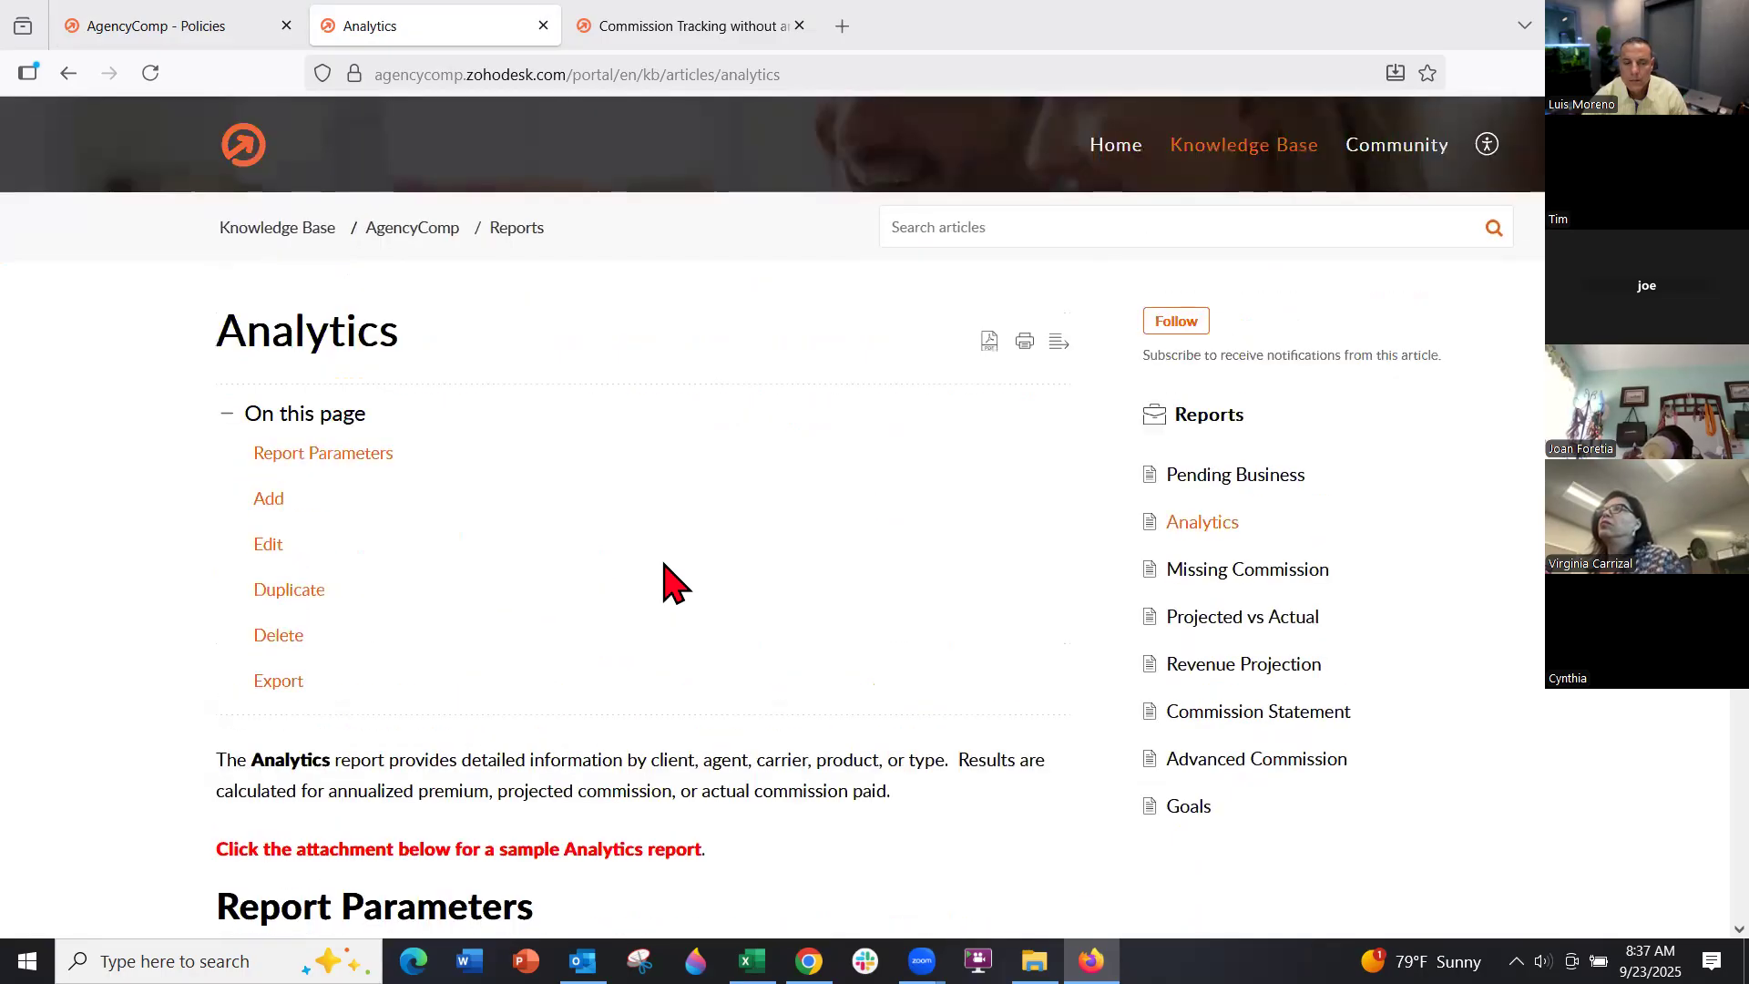
pyautogui.scroll(-2, 577, 526)
pyautogui.scroll(-10, 577, 533)
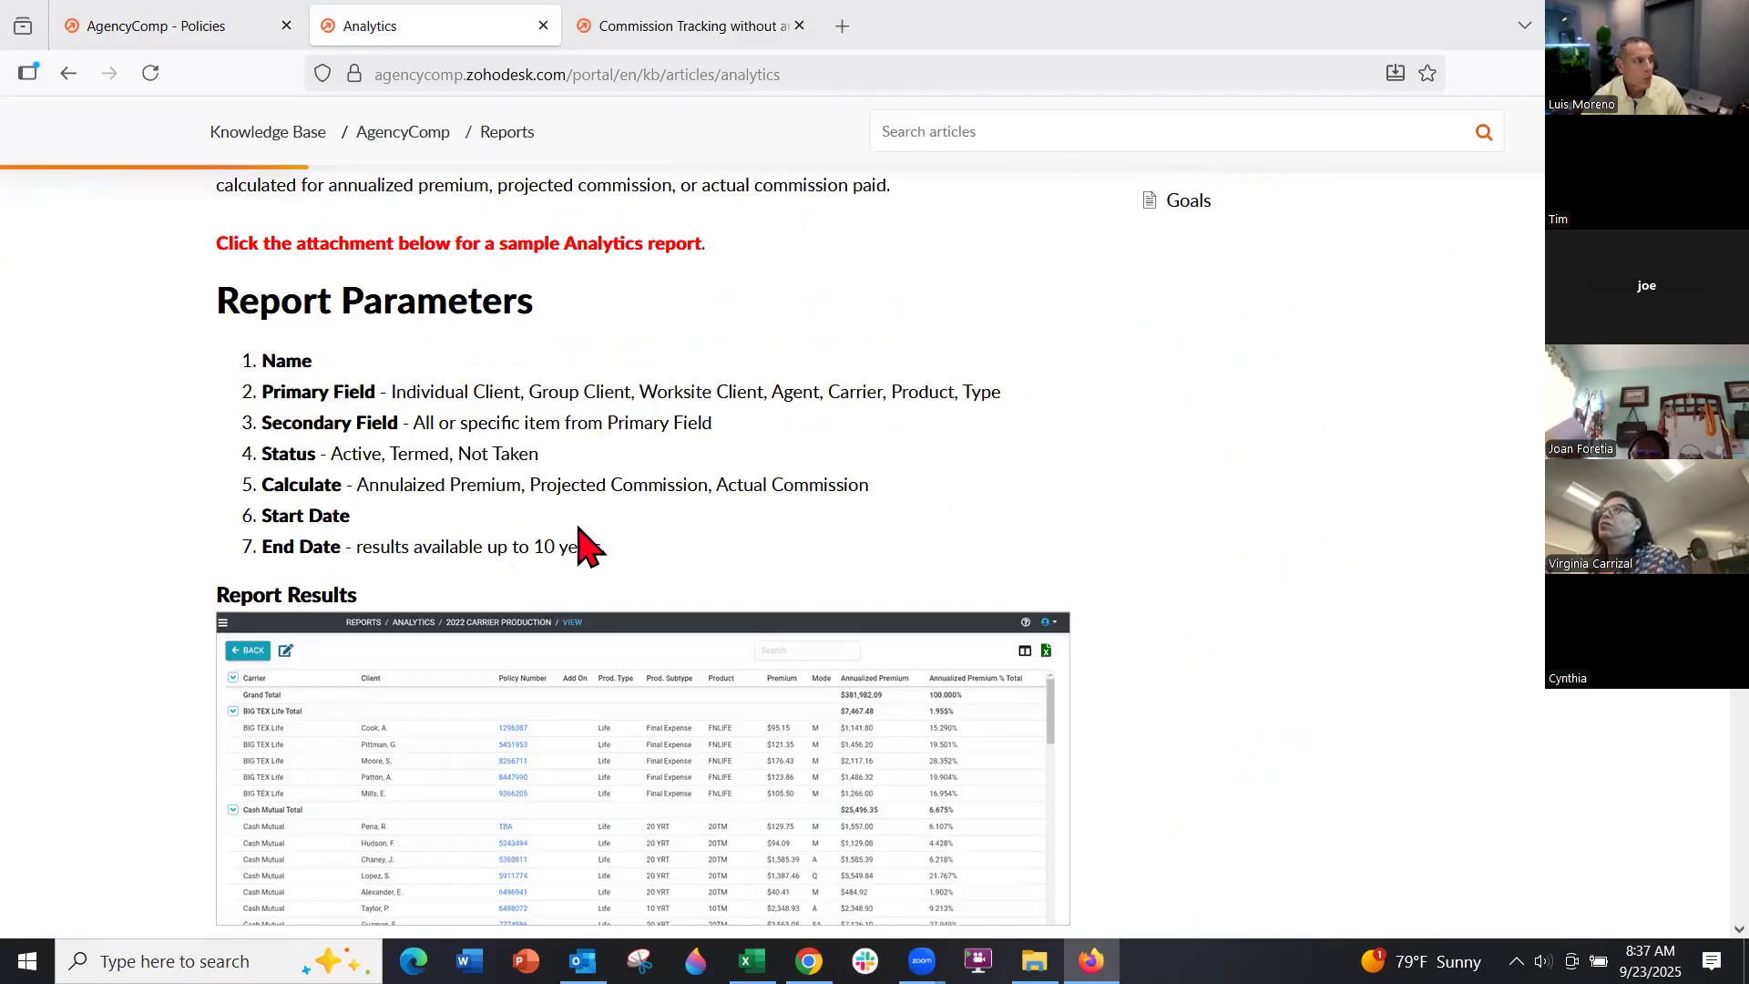
pyautogui.scroll(-1, 497, 538)
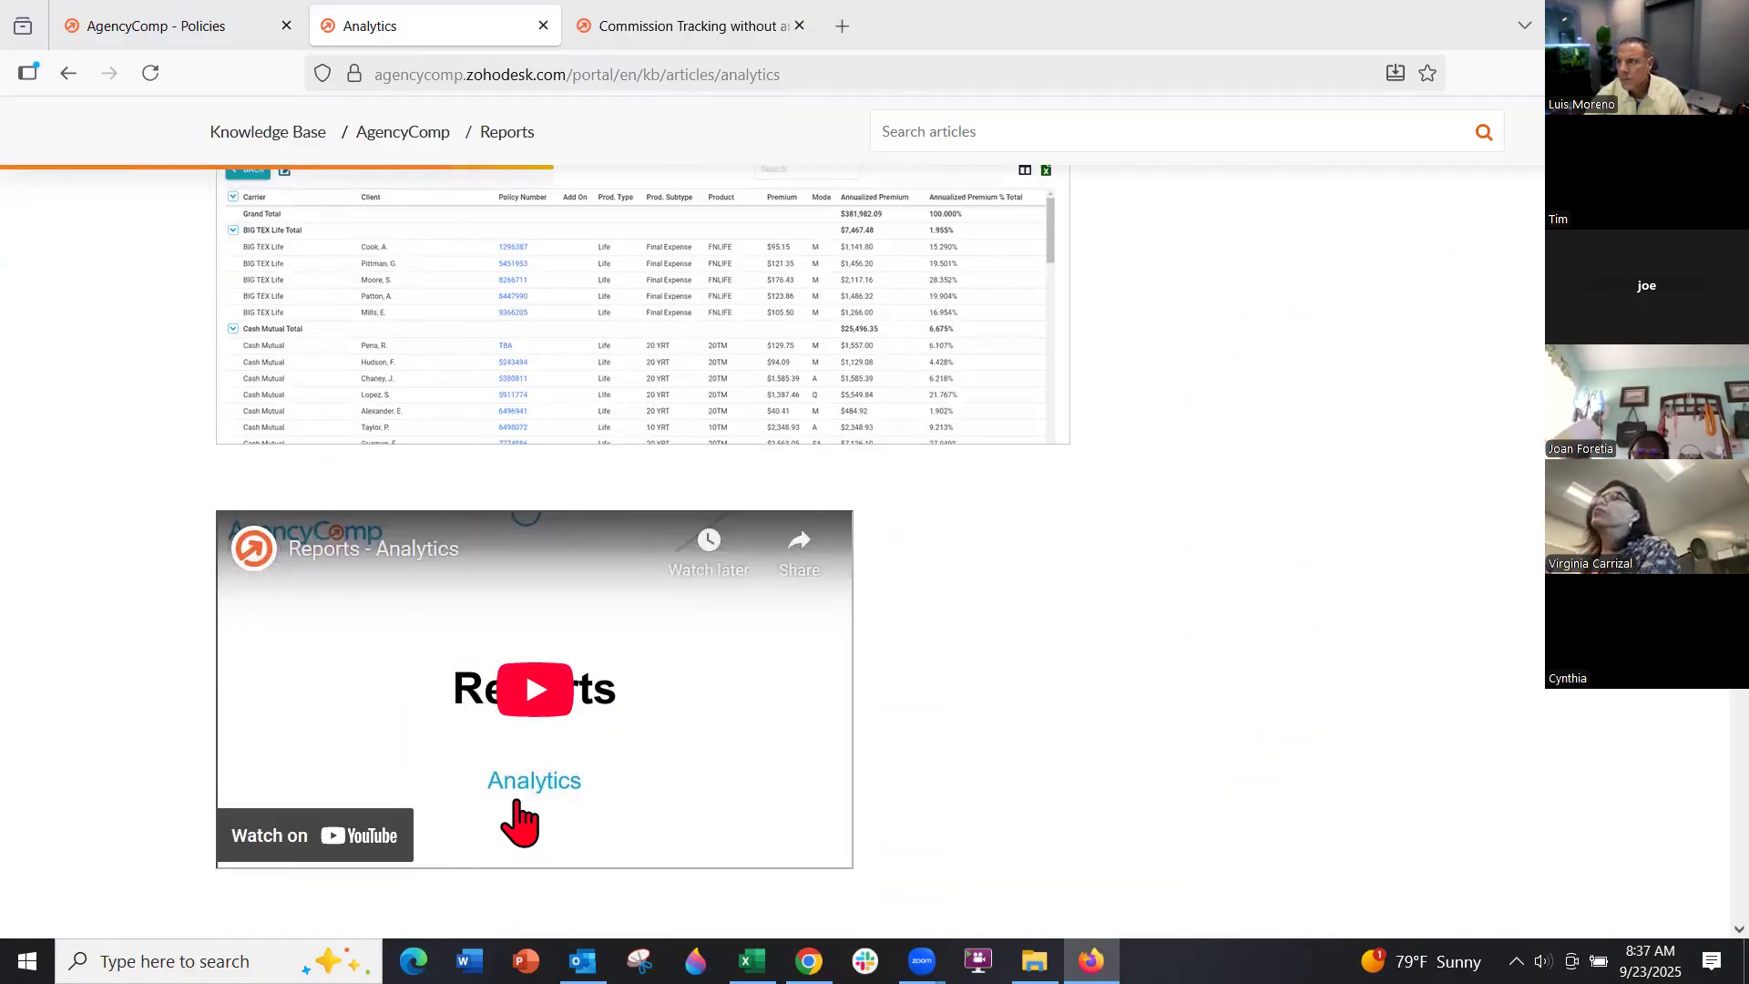
pyautogui.scroll(-3, 519, 812)
pyautogui.scroll(-4, 513, 795)
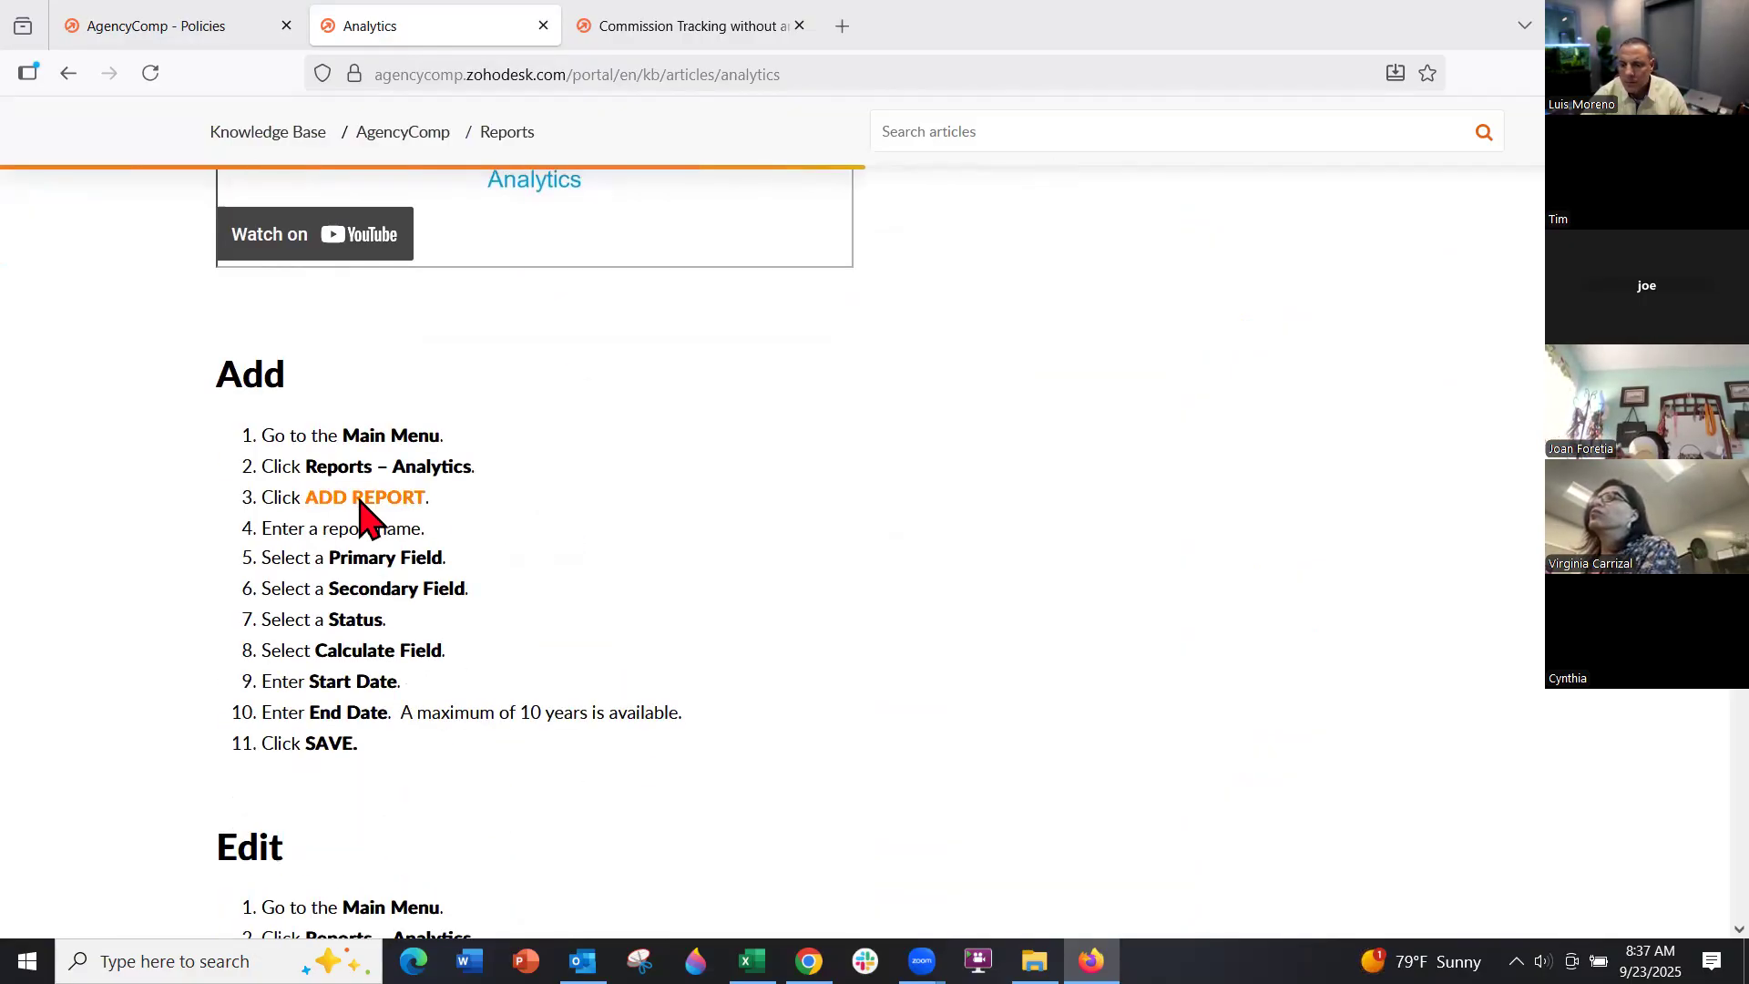
pyautogui.scroll(-4, 383, 613)
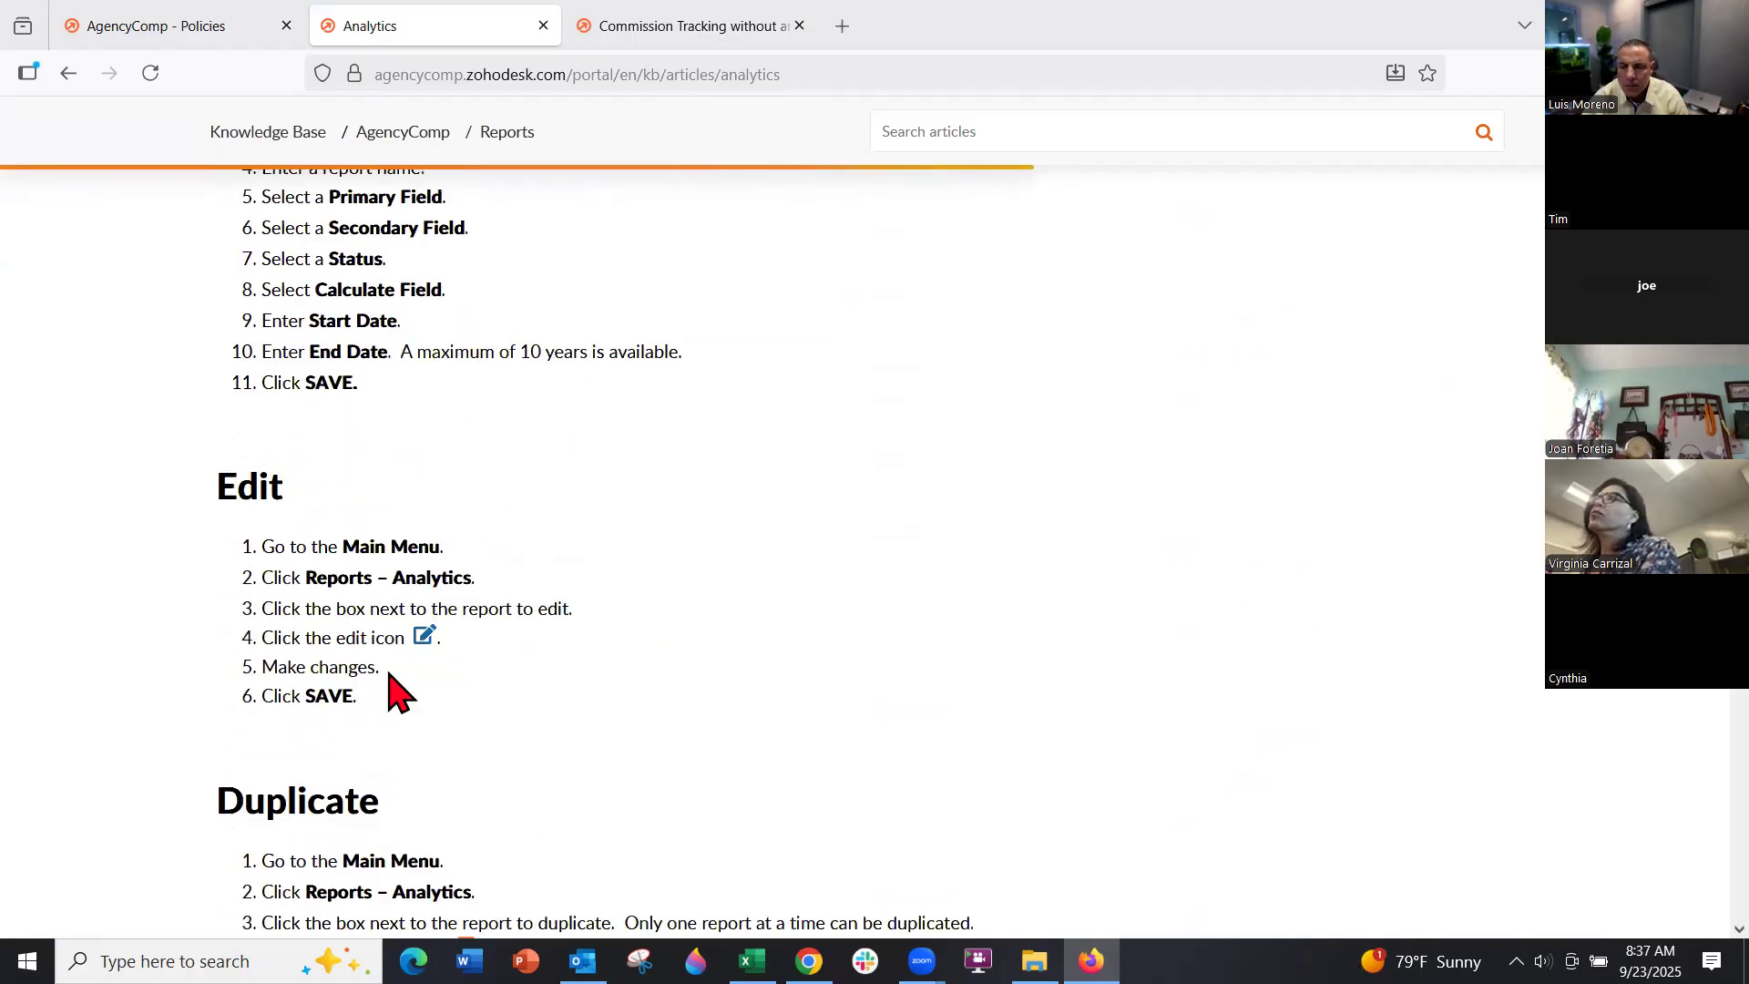
pyautogui.scroll(1, 460, 483)
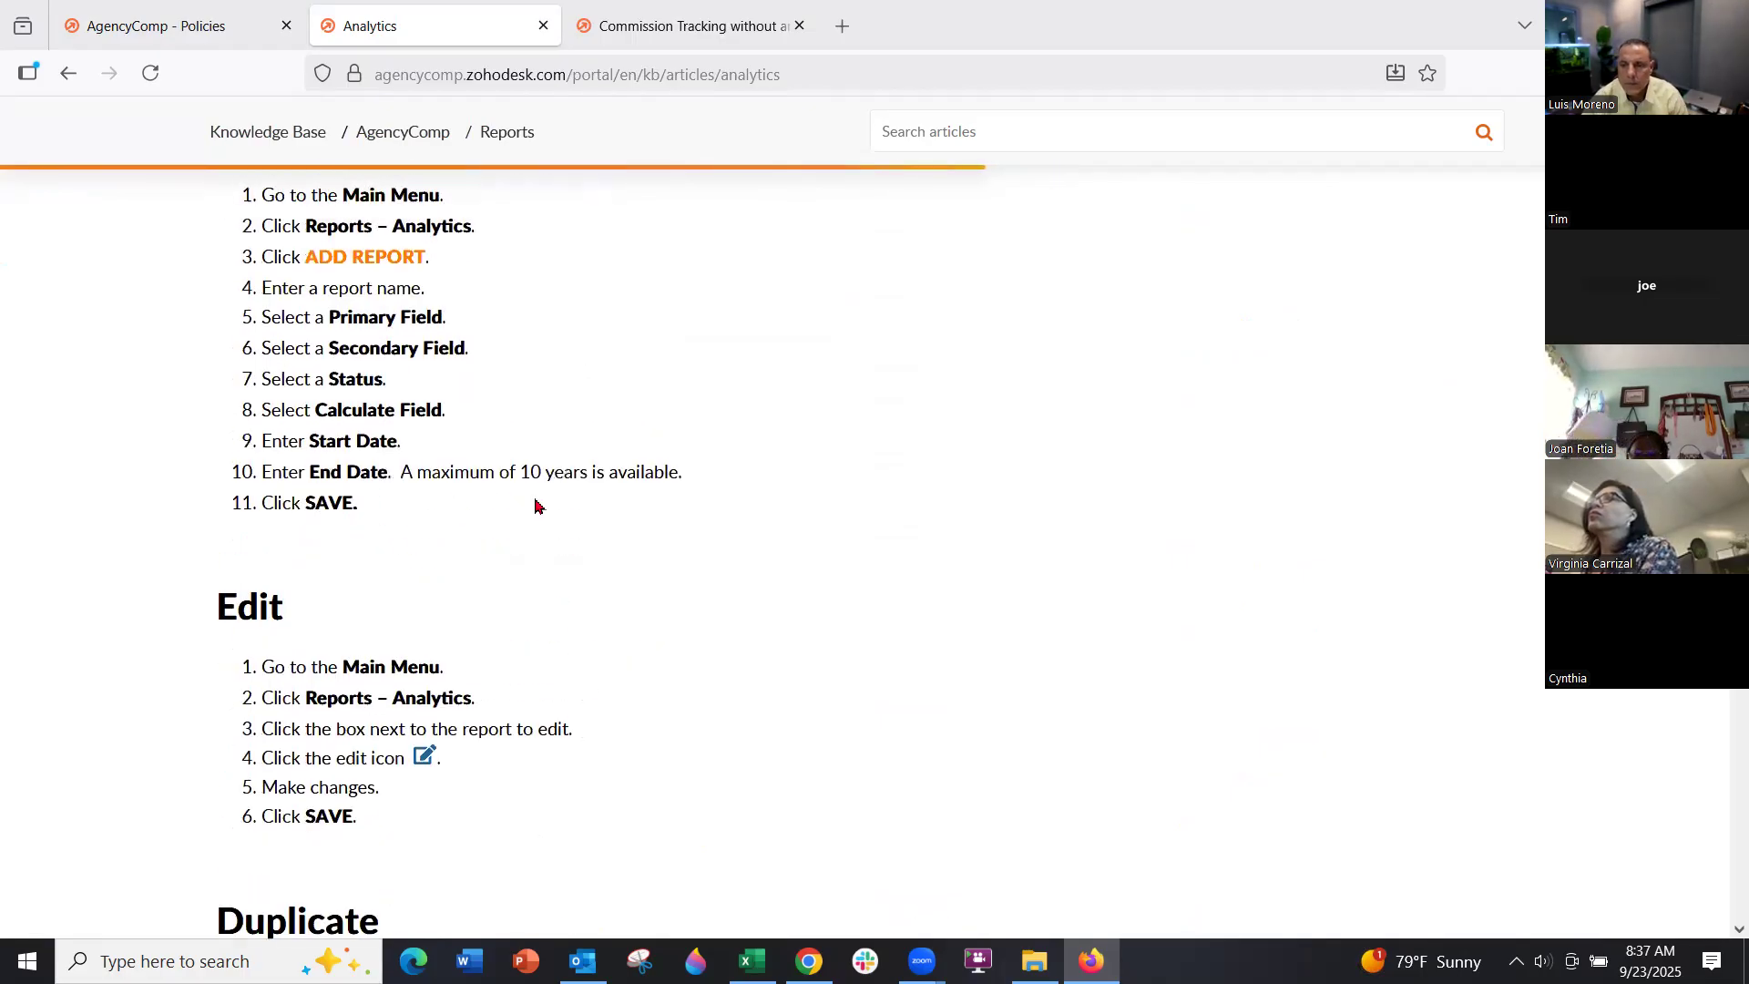
pyautogui.scroll(15, 535, 505)
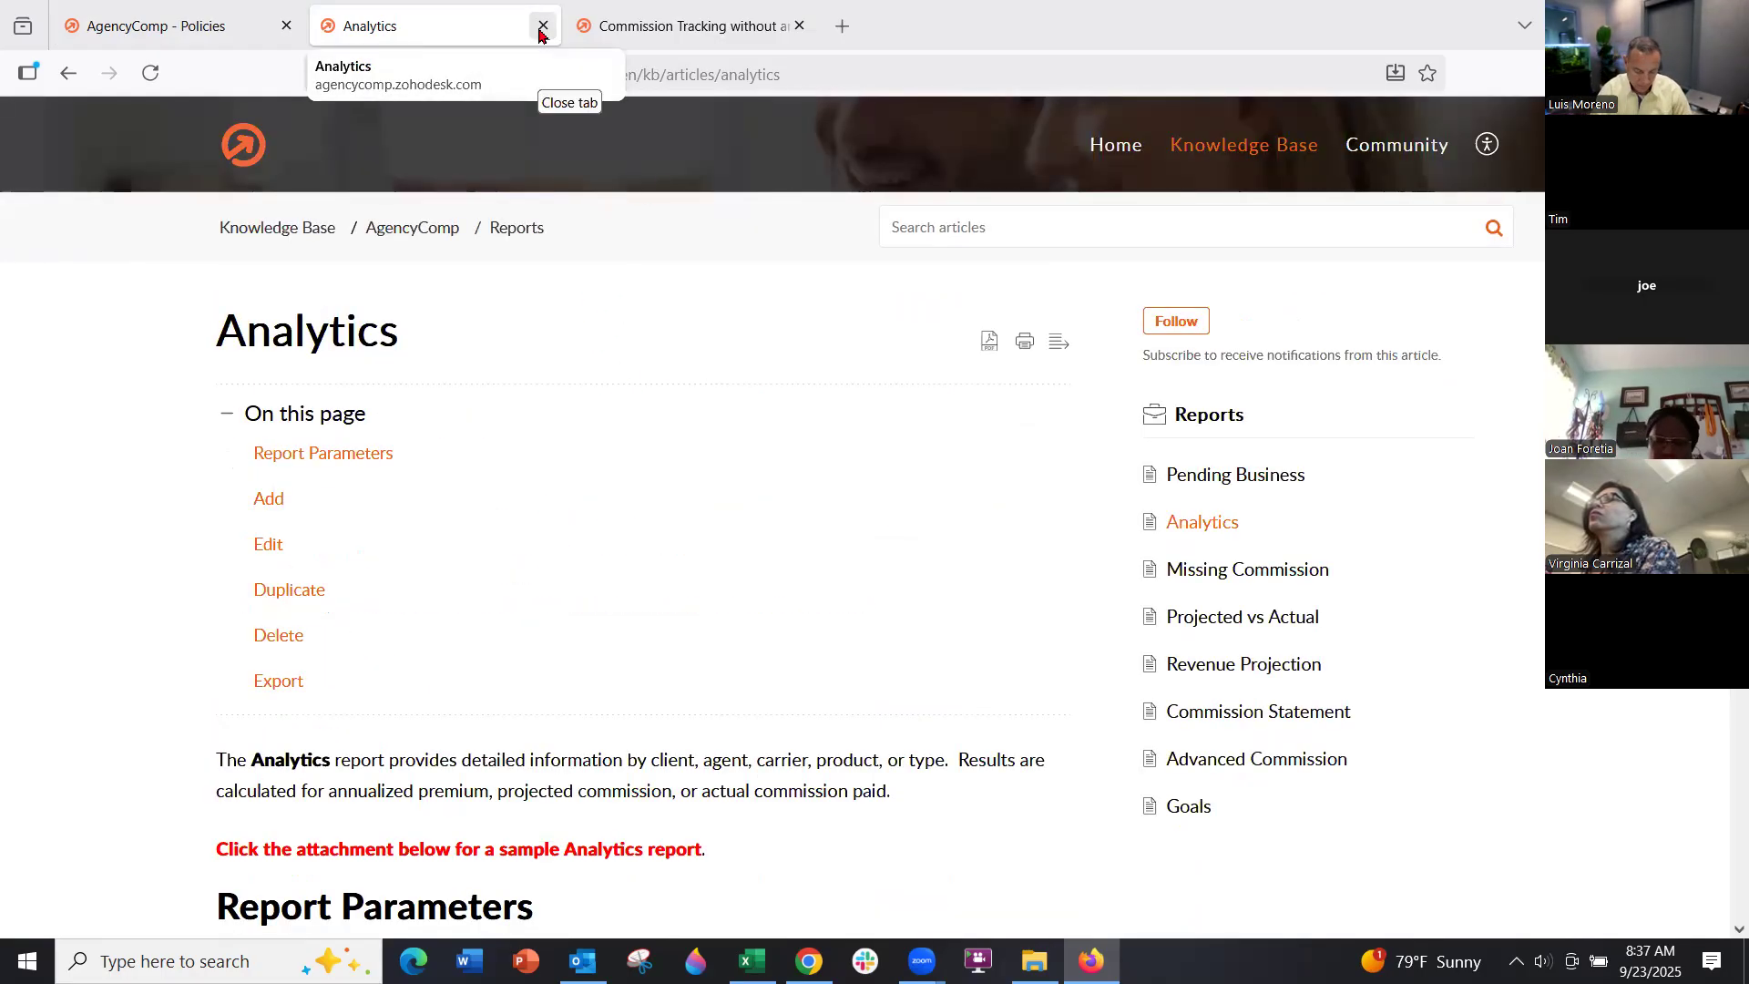
pyautogui.click(204, 27)
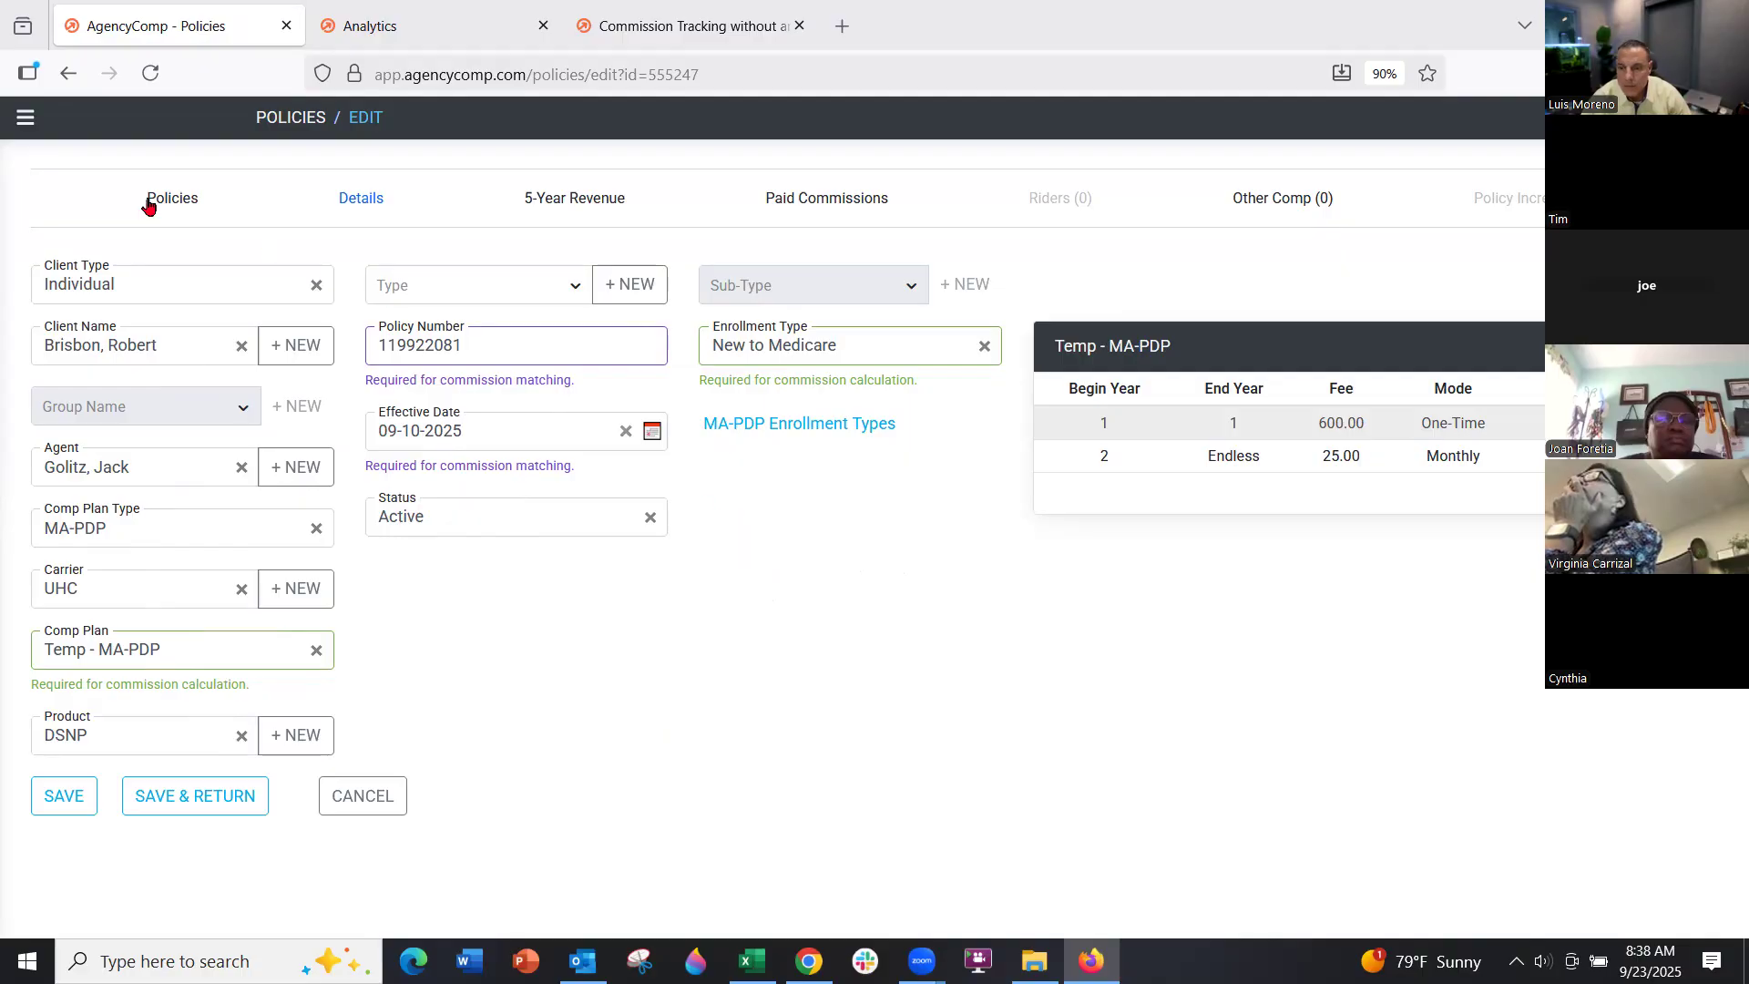
pyautogui.click(25, 117)
# Start a new Pct of Premium comp plan from the Comp Plans list
pyautogui.click(65, 333)
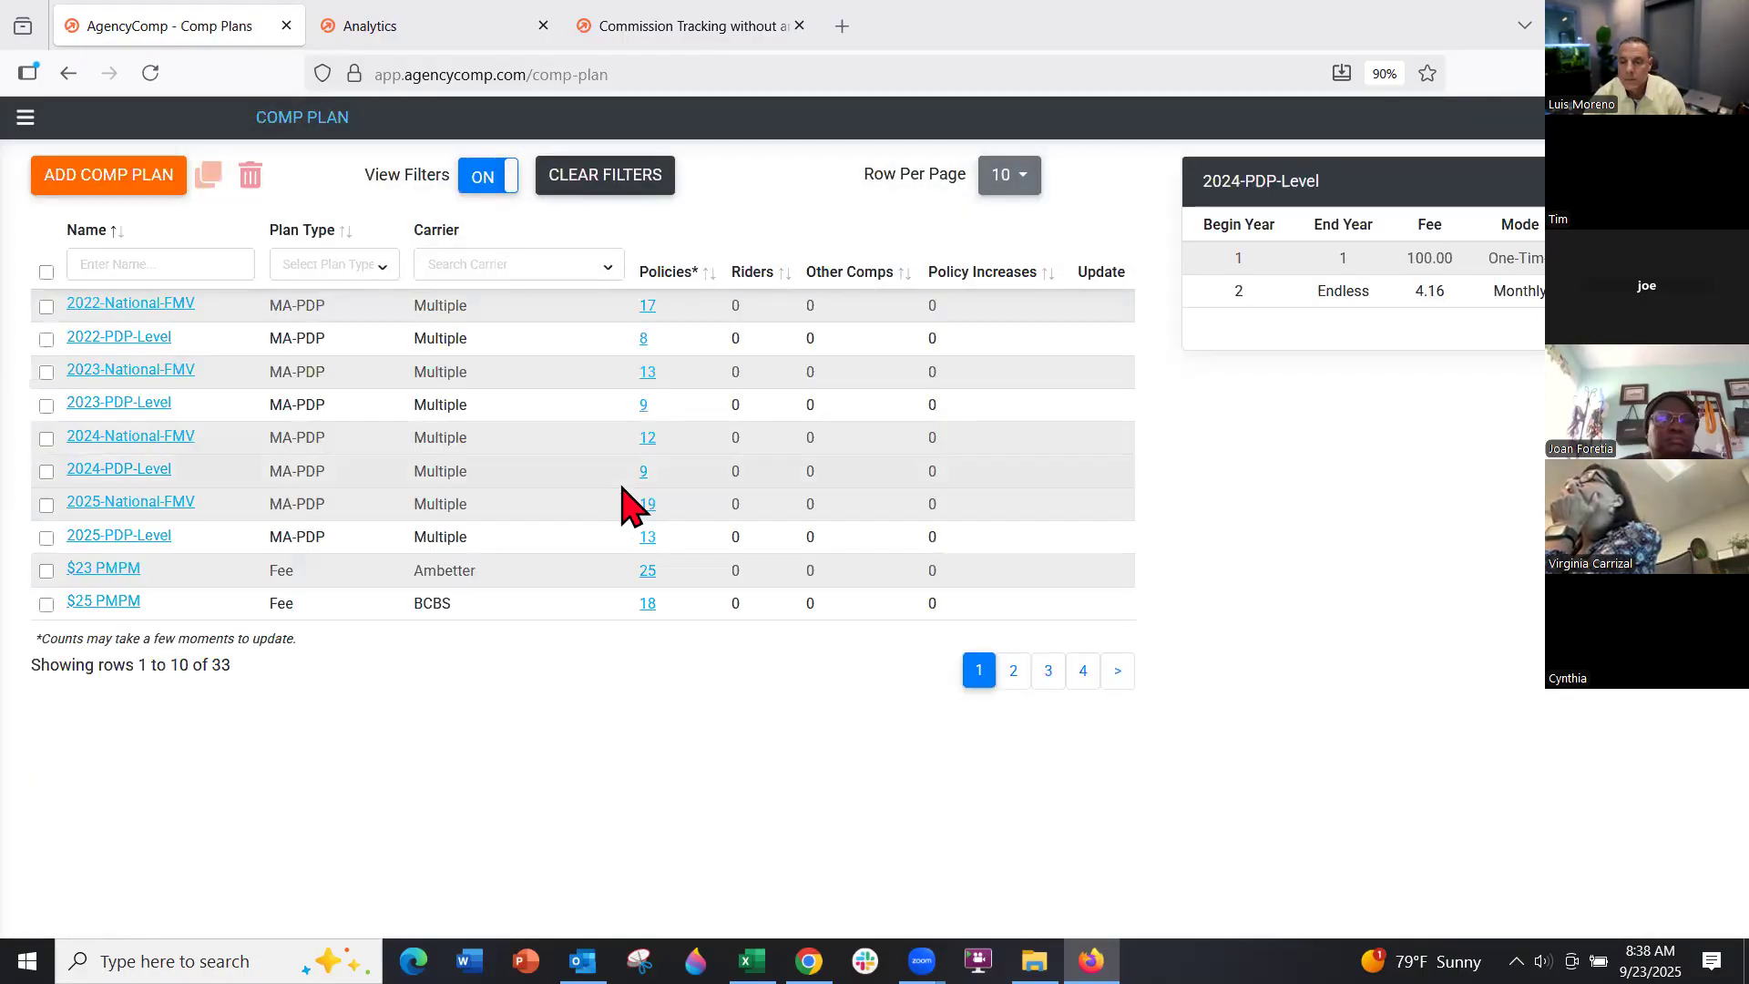
pyautogui.click(164, 190)
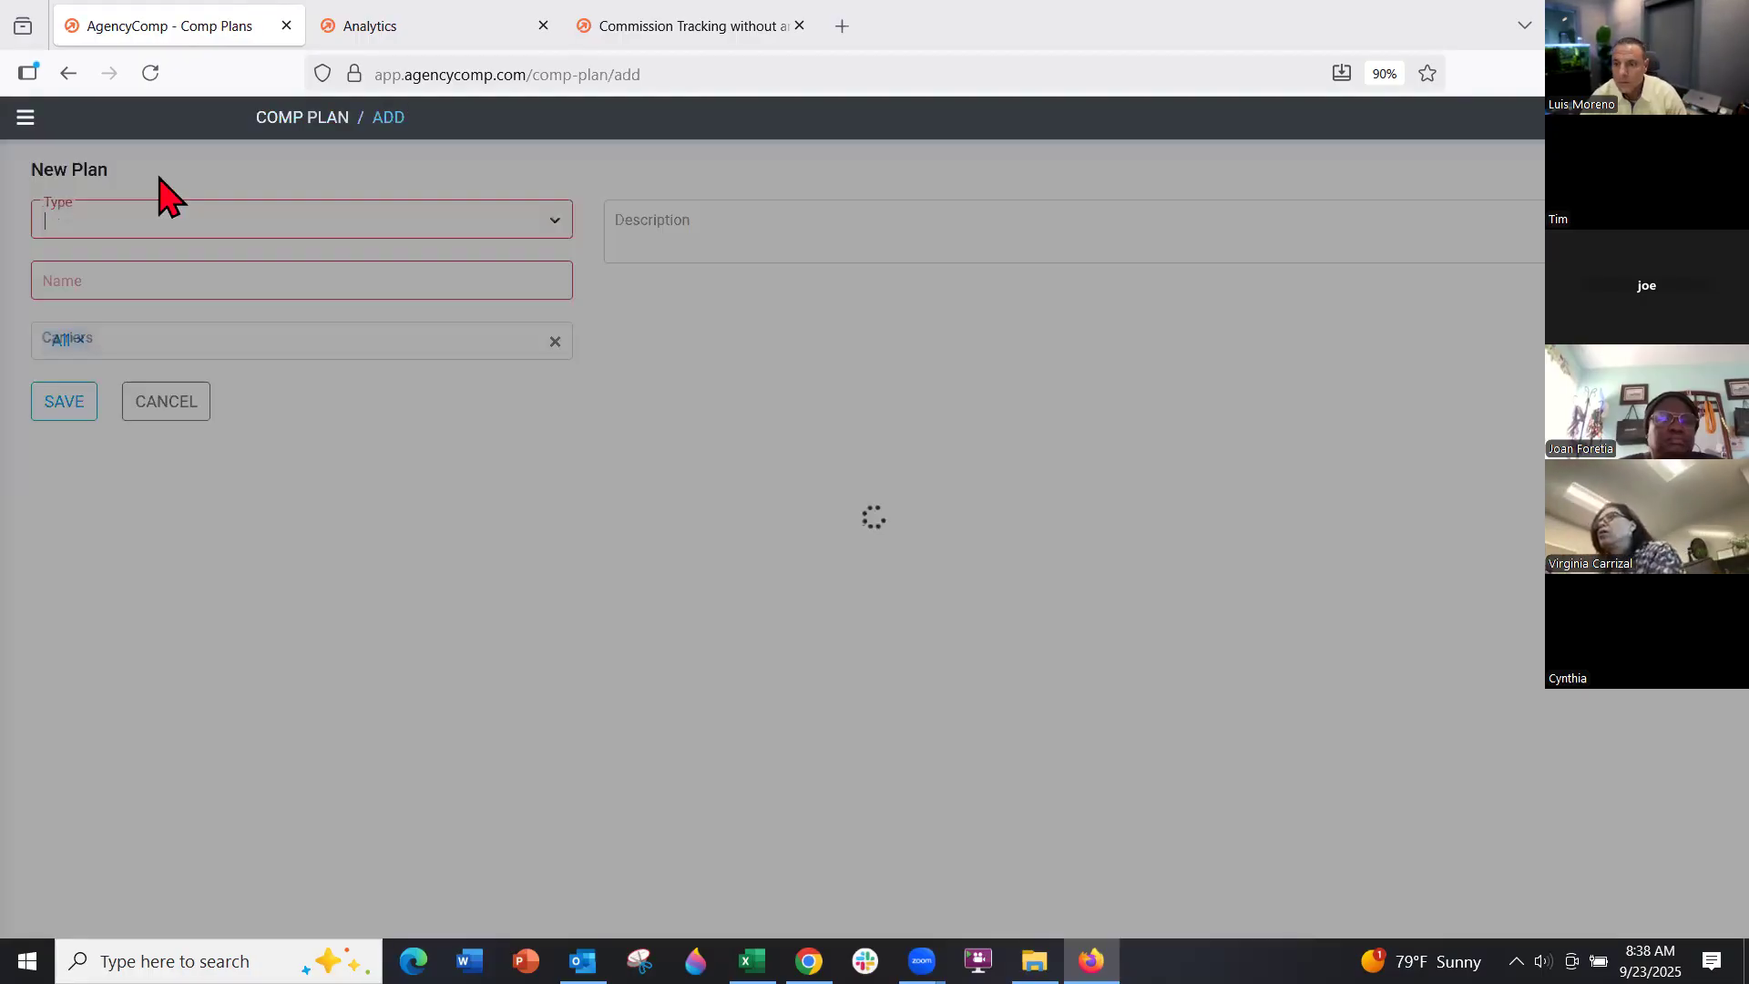
pyautogui.click(156, 208)
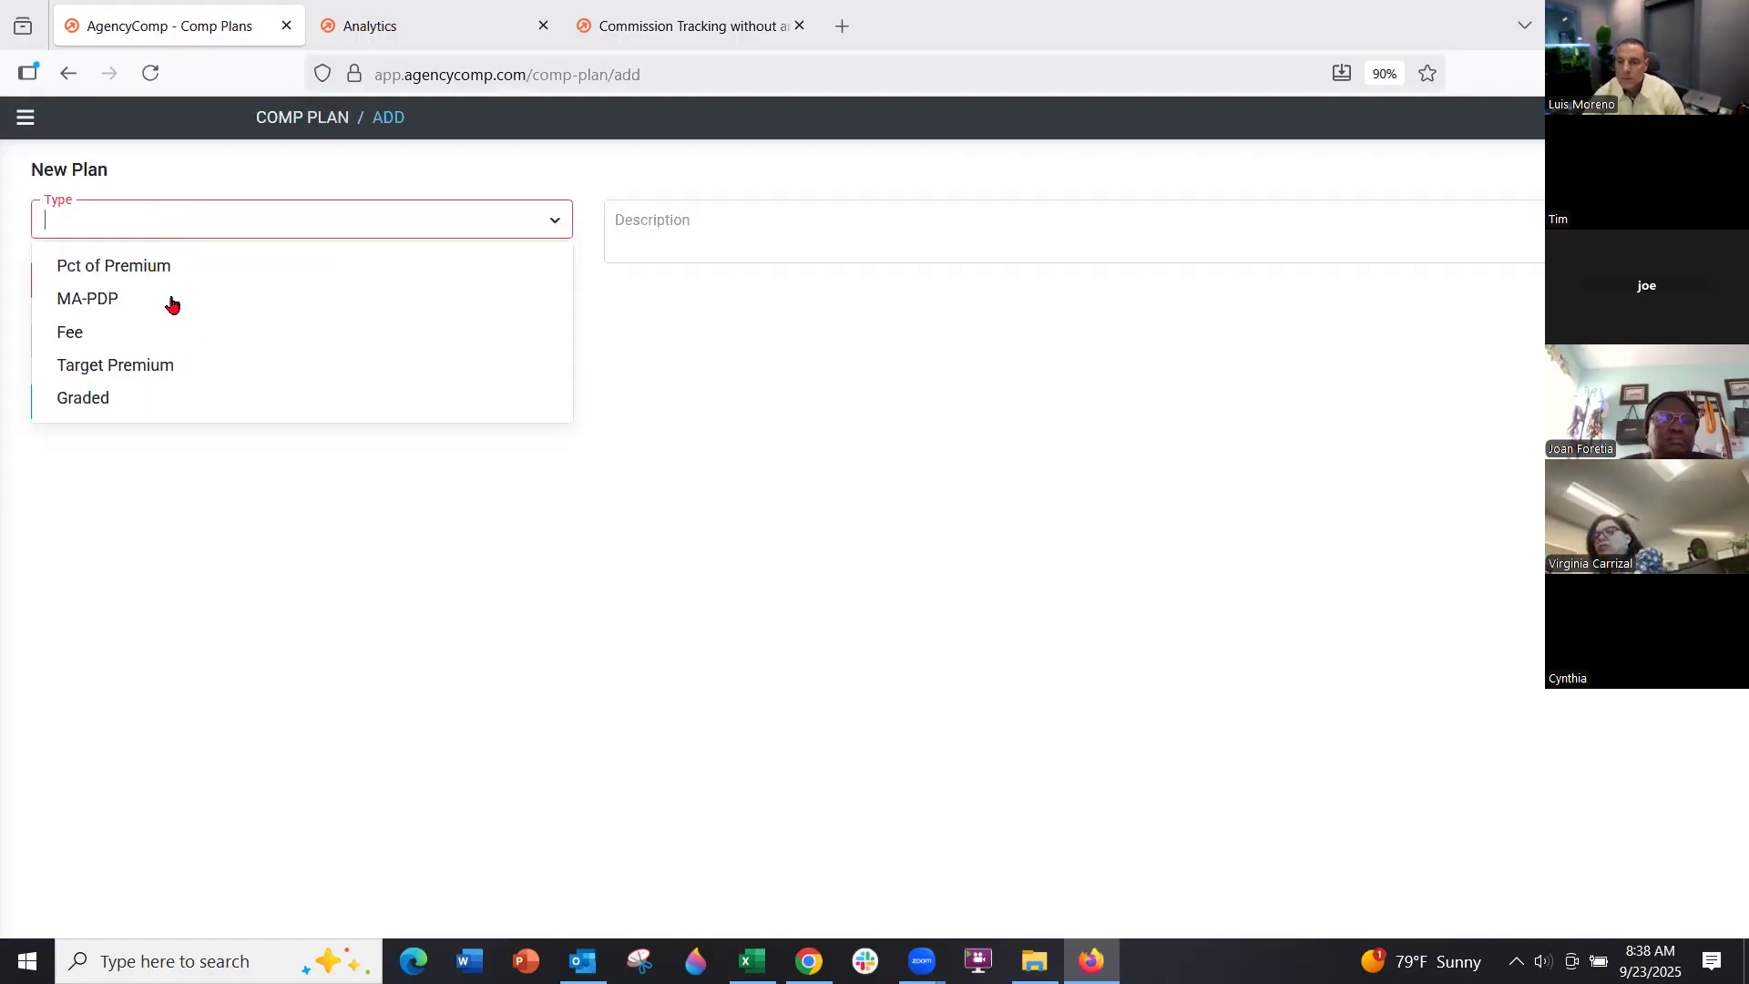
pyautogui.click(243, 288)
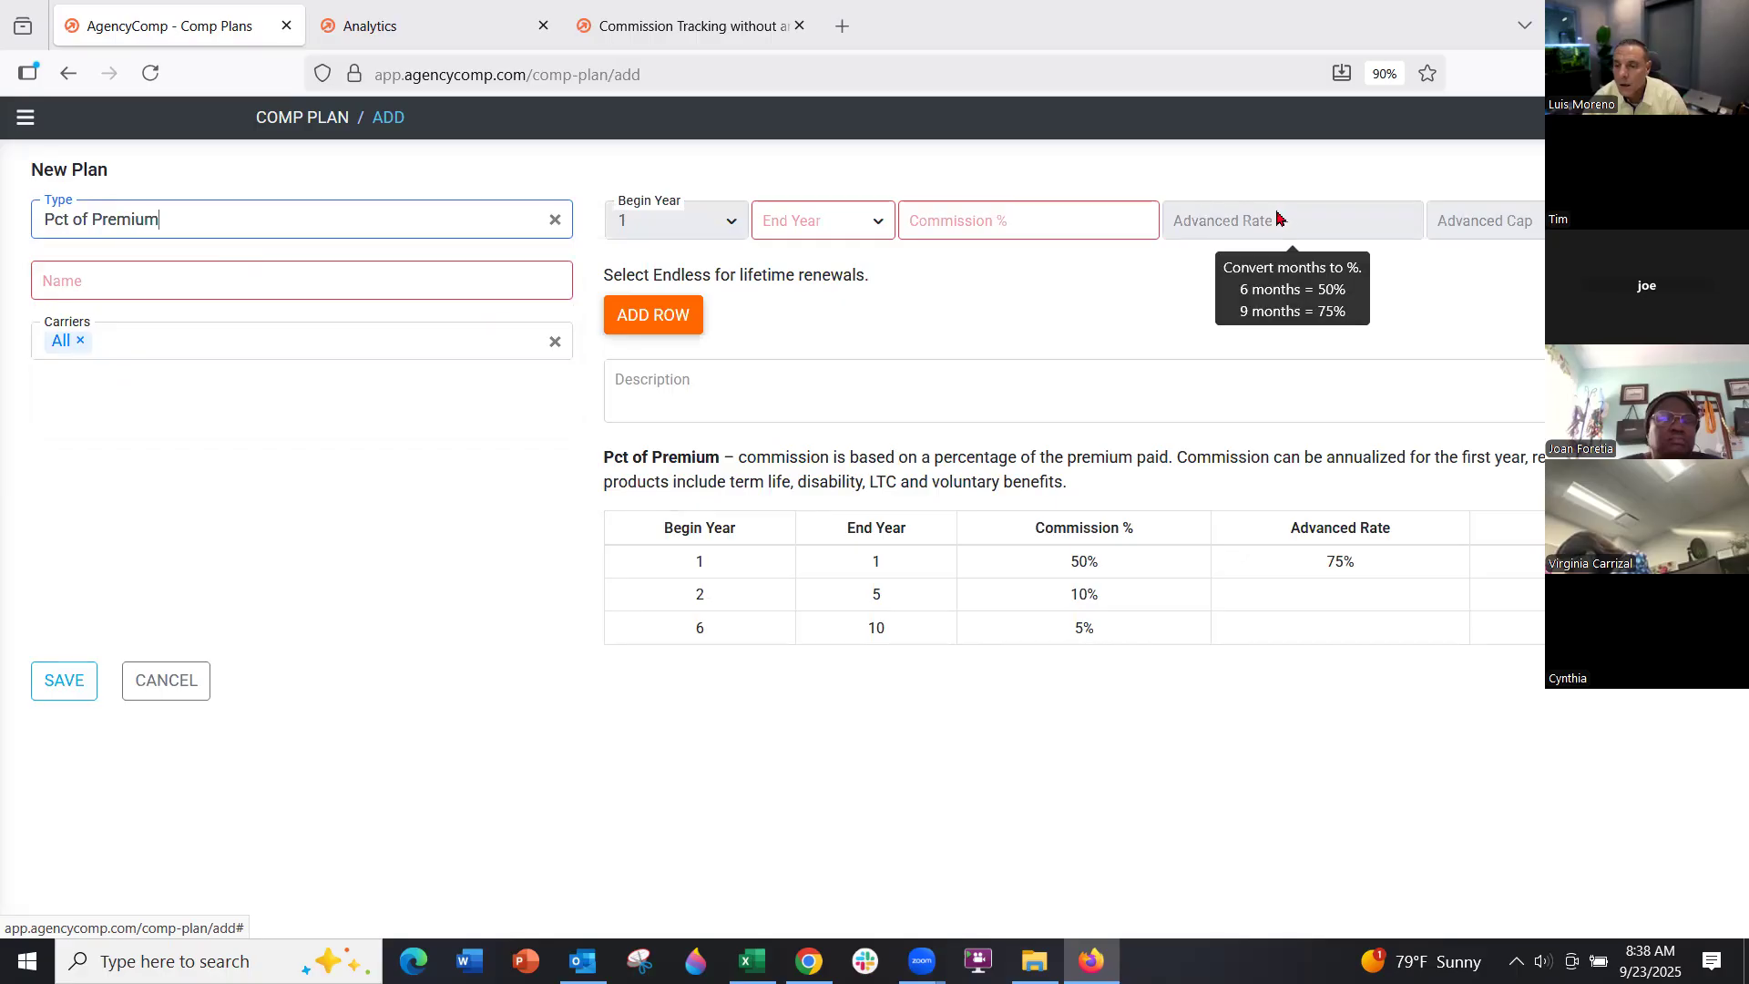
# Add commission rows: year 1 at 90% and years 2–10 at 5%
pyautogui.click(844, 225)
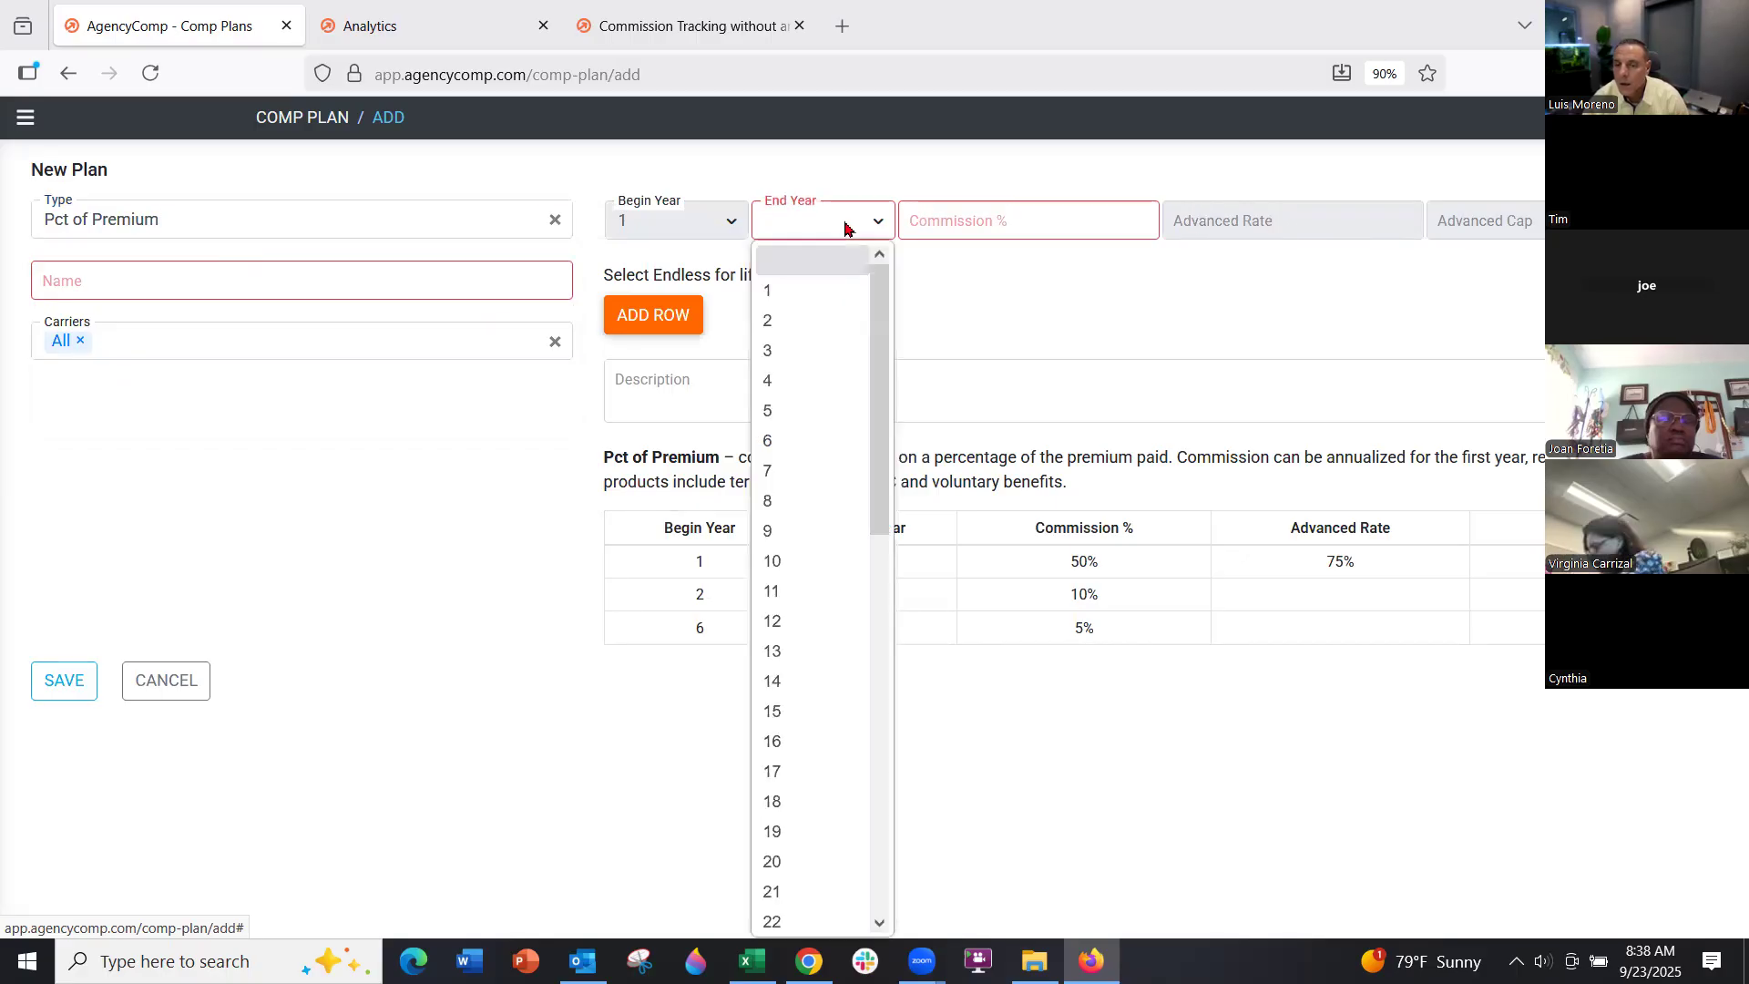
pyautogui.click(825, 289)
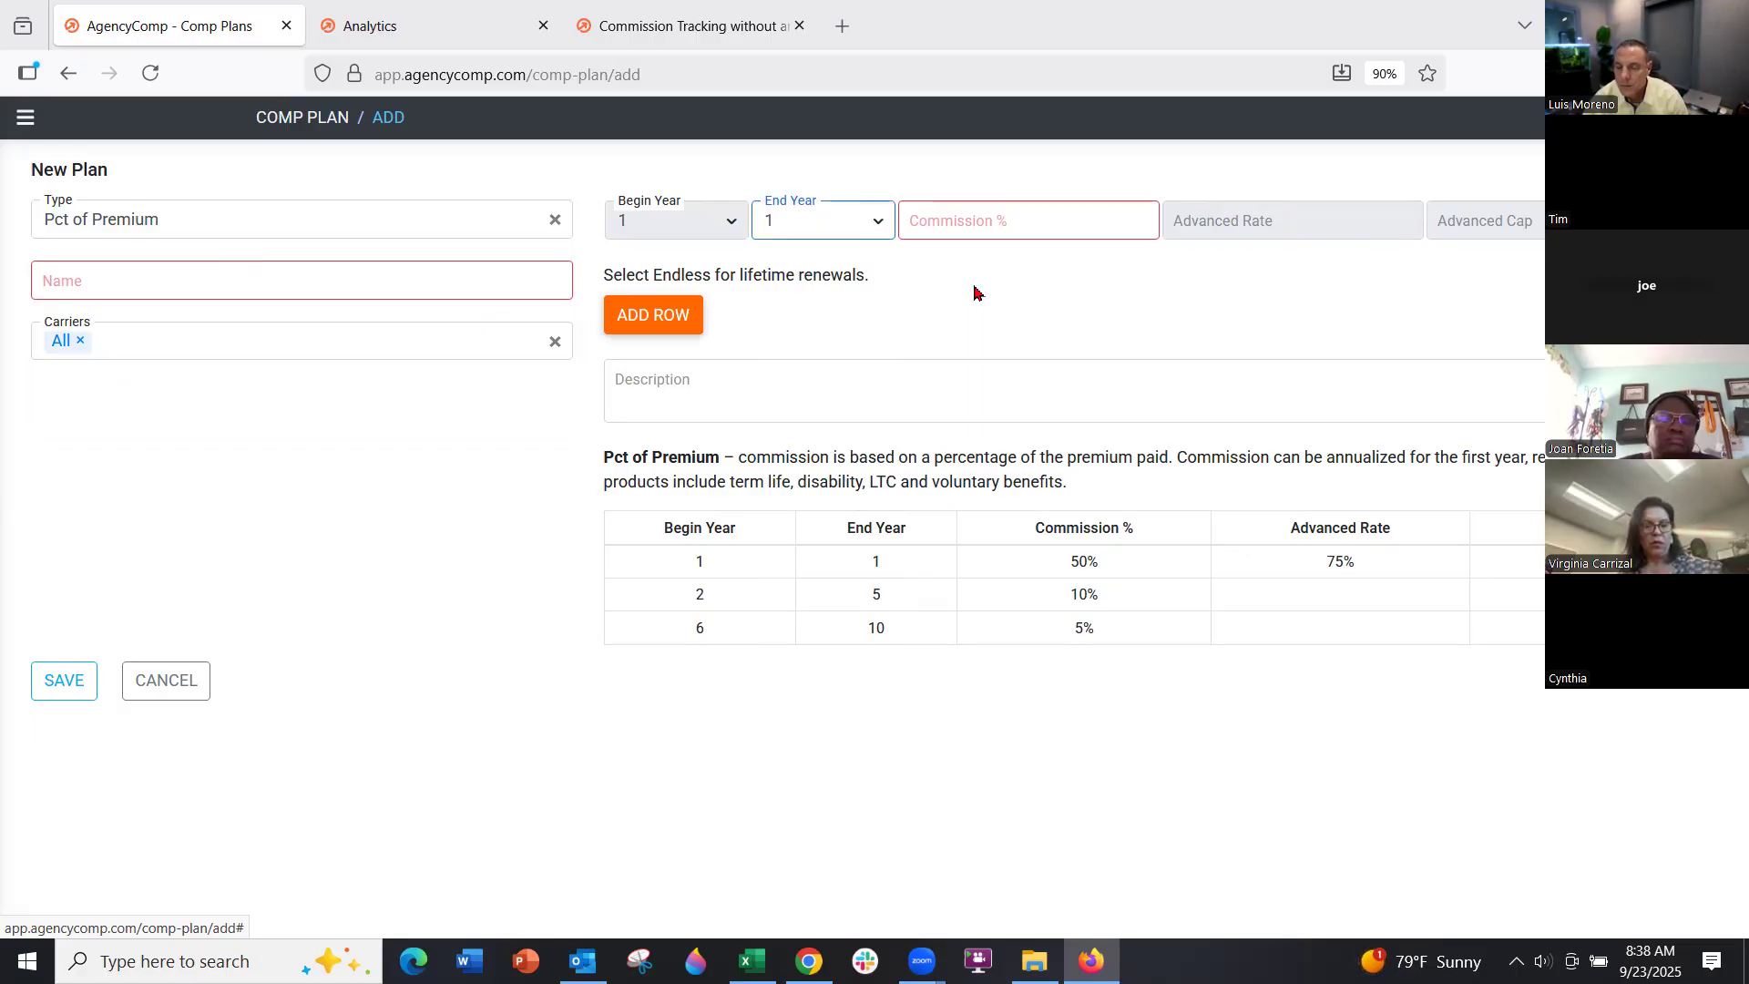
pyautogui.click(972, 199)
pyautogui.write('90')
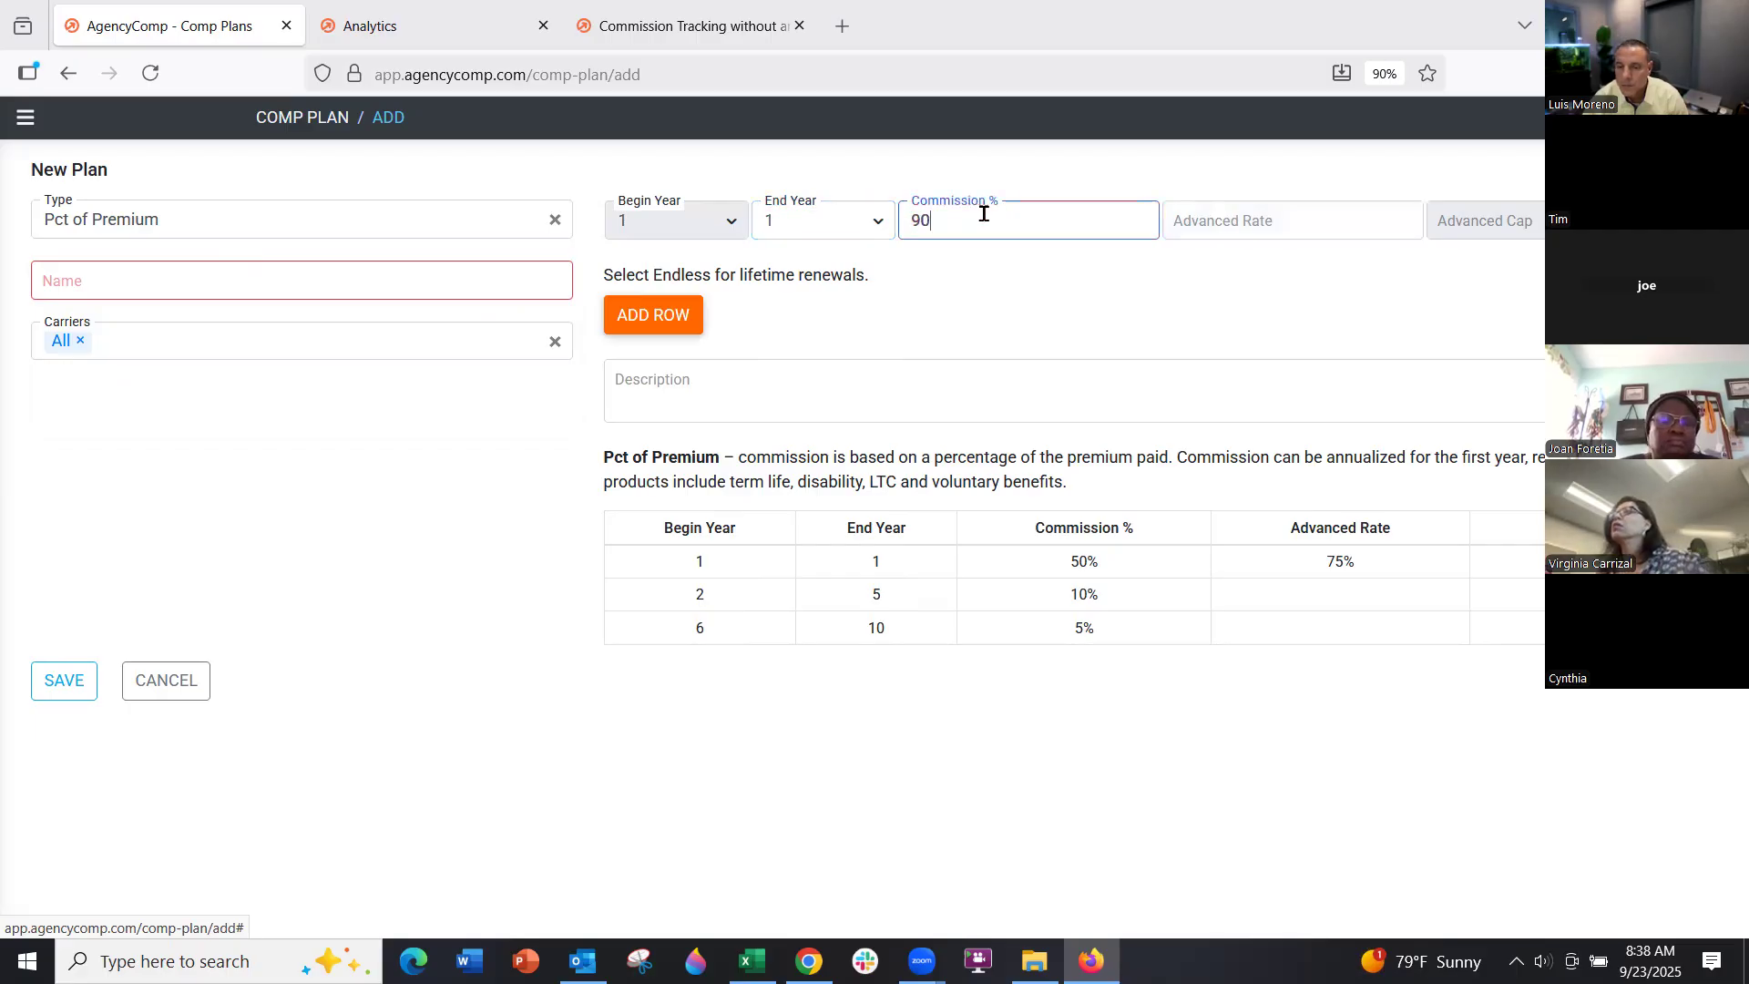
pyautogui.click(665, 319)
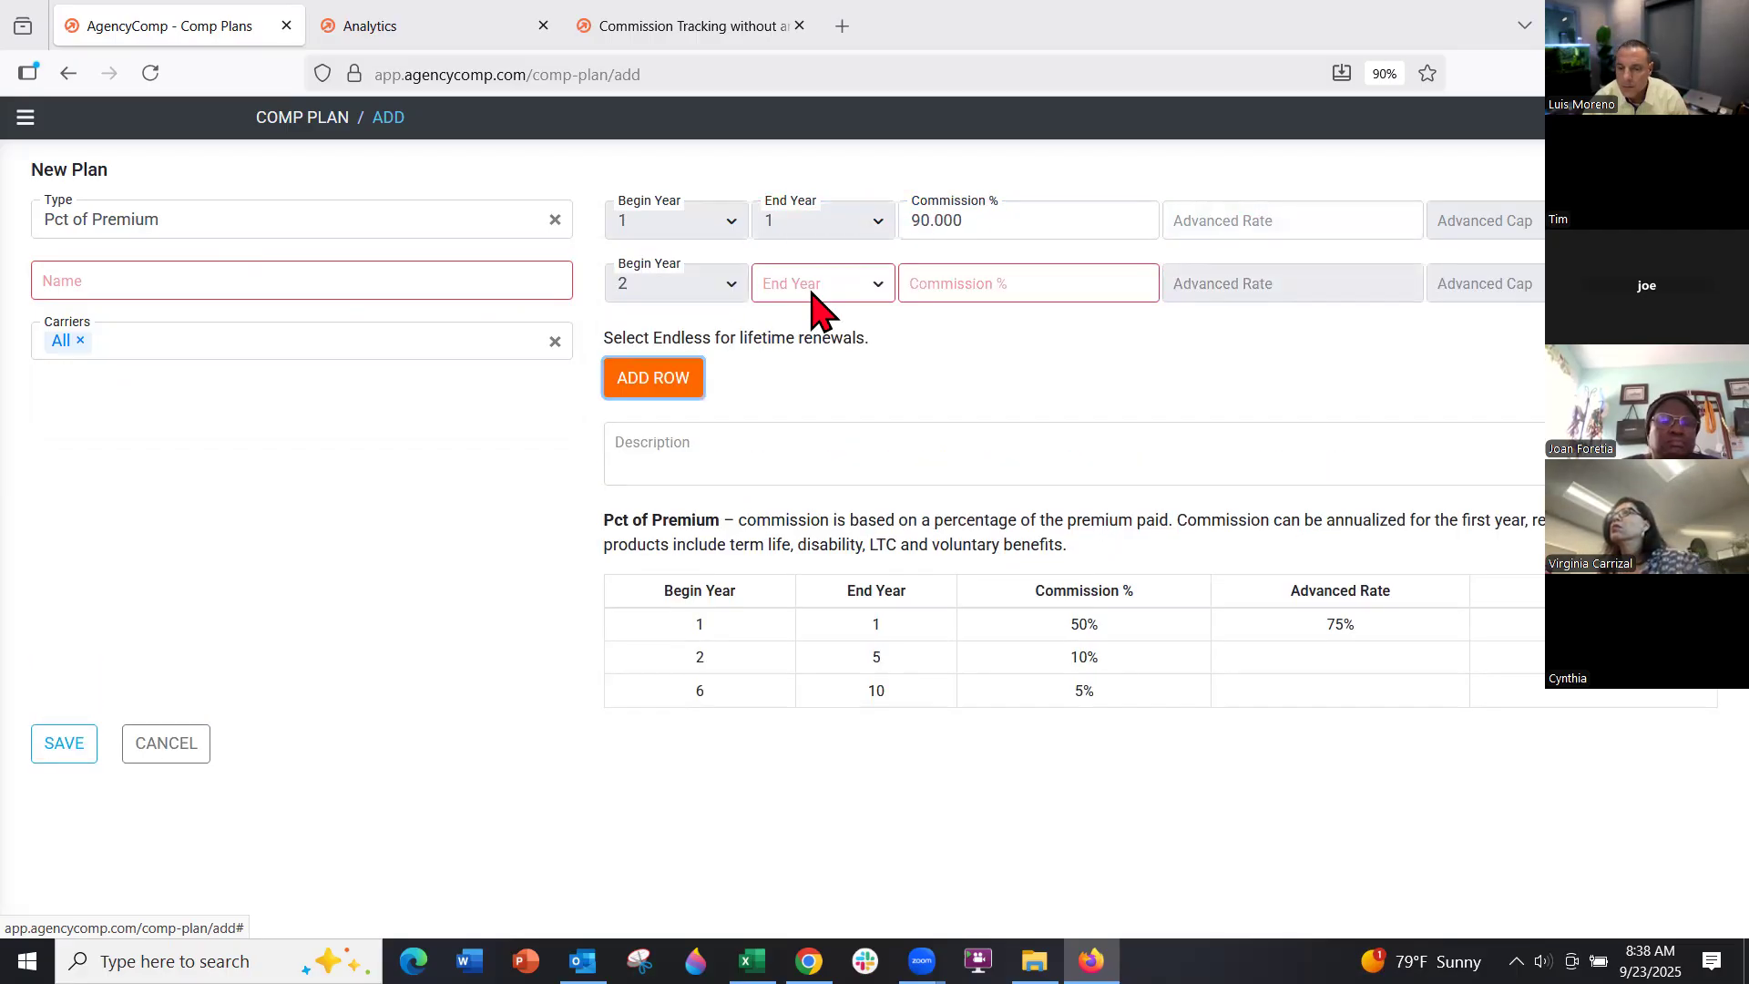
pyautogui.click(822, 290)
pyautogui.click(824, 592)
pyautogui.click(973, 284)
pyautogui.write('5')
pyautogui.click(1079, 359)
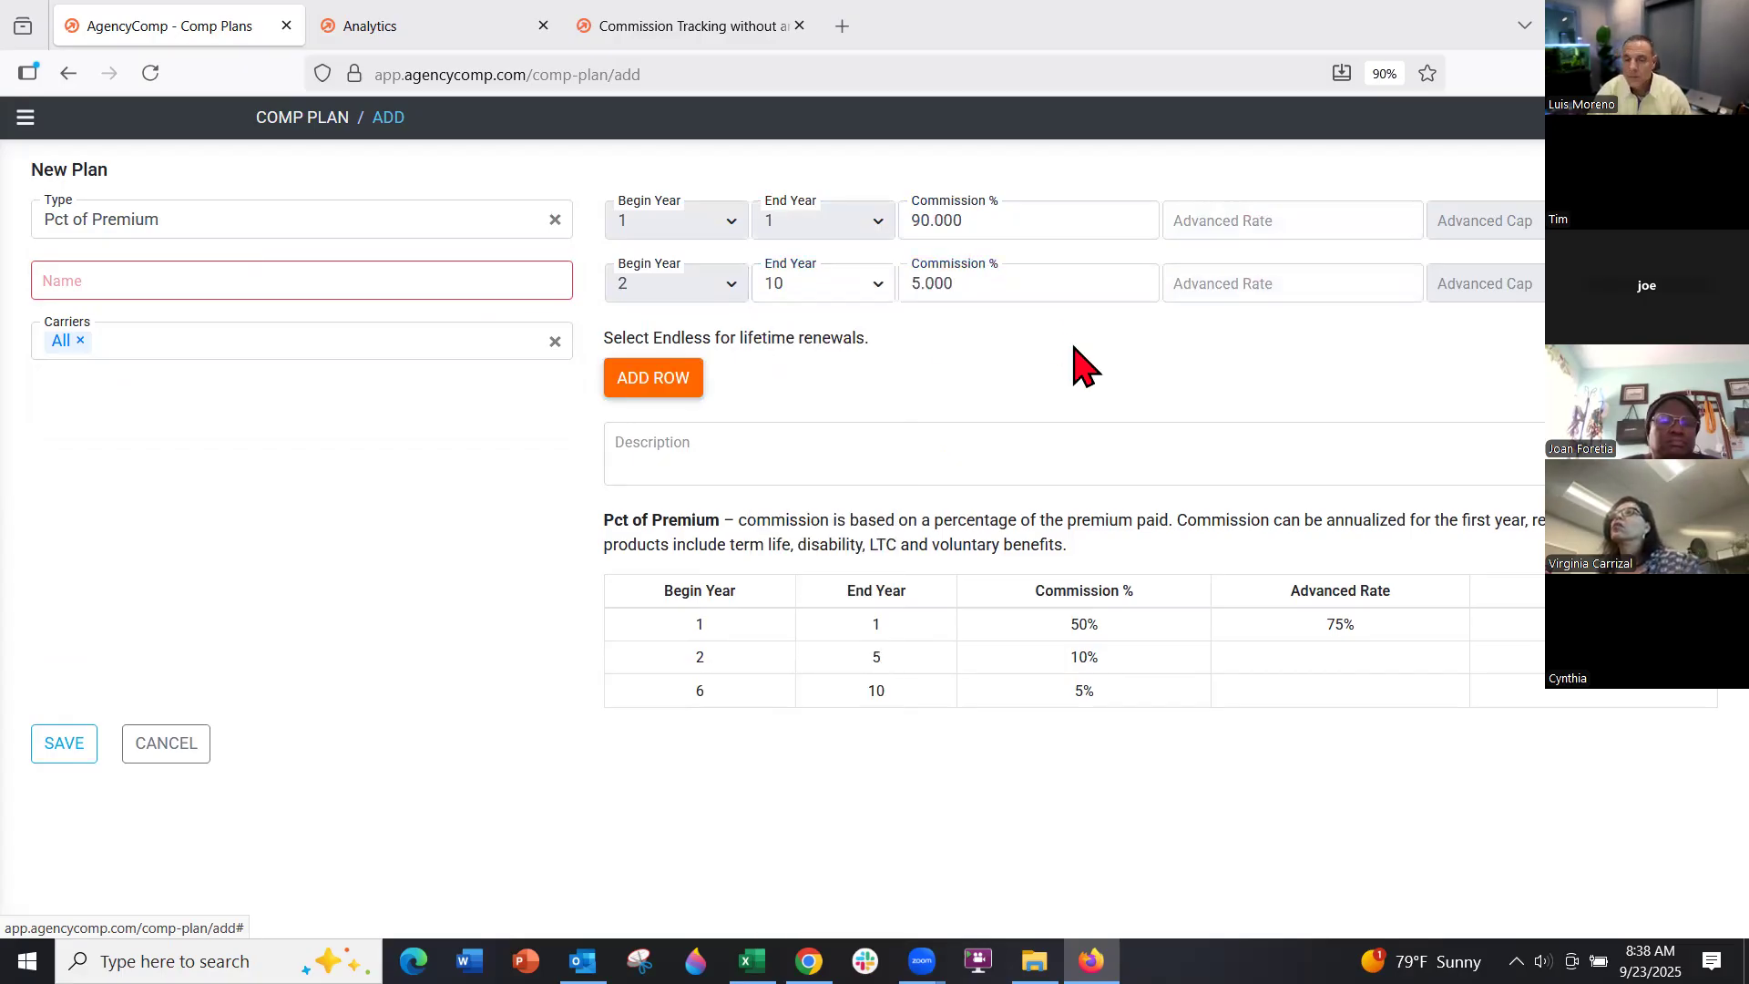
# Name the plan Final Expense with carrier Big Tex Life, then discard the draft
pyautogui.click(417, 296)
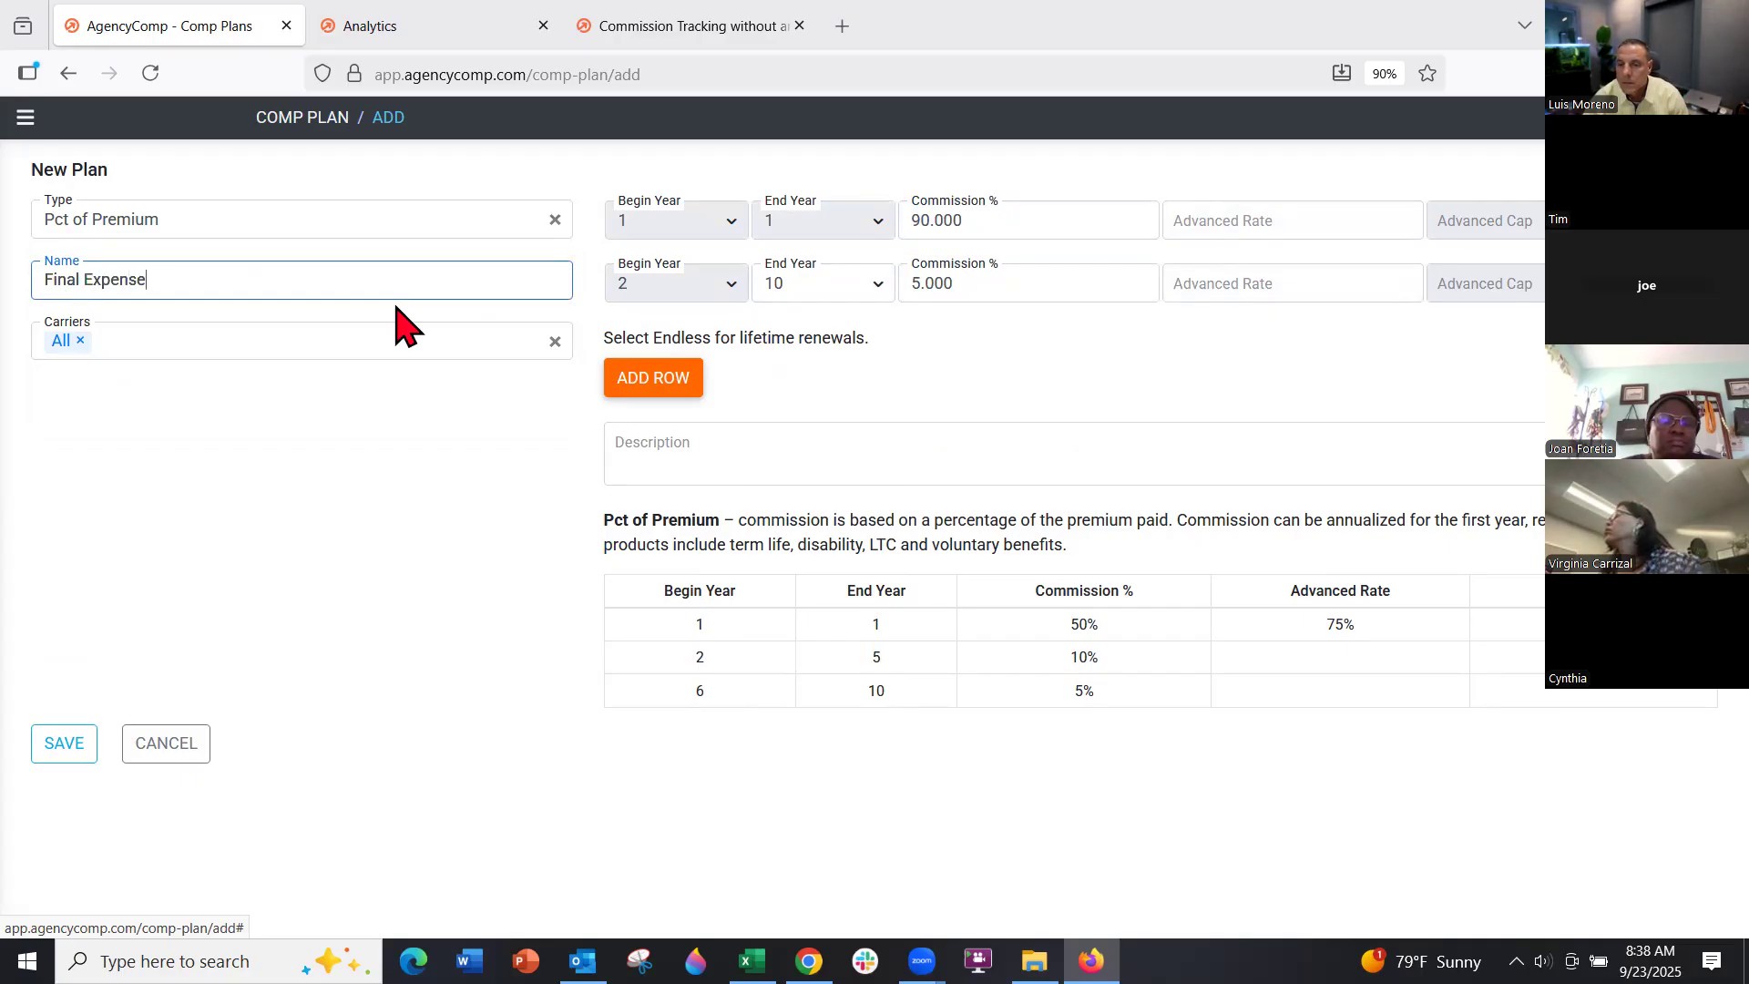
pyautogui.click(221, 333)
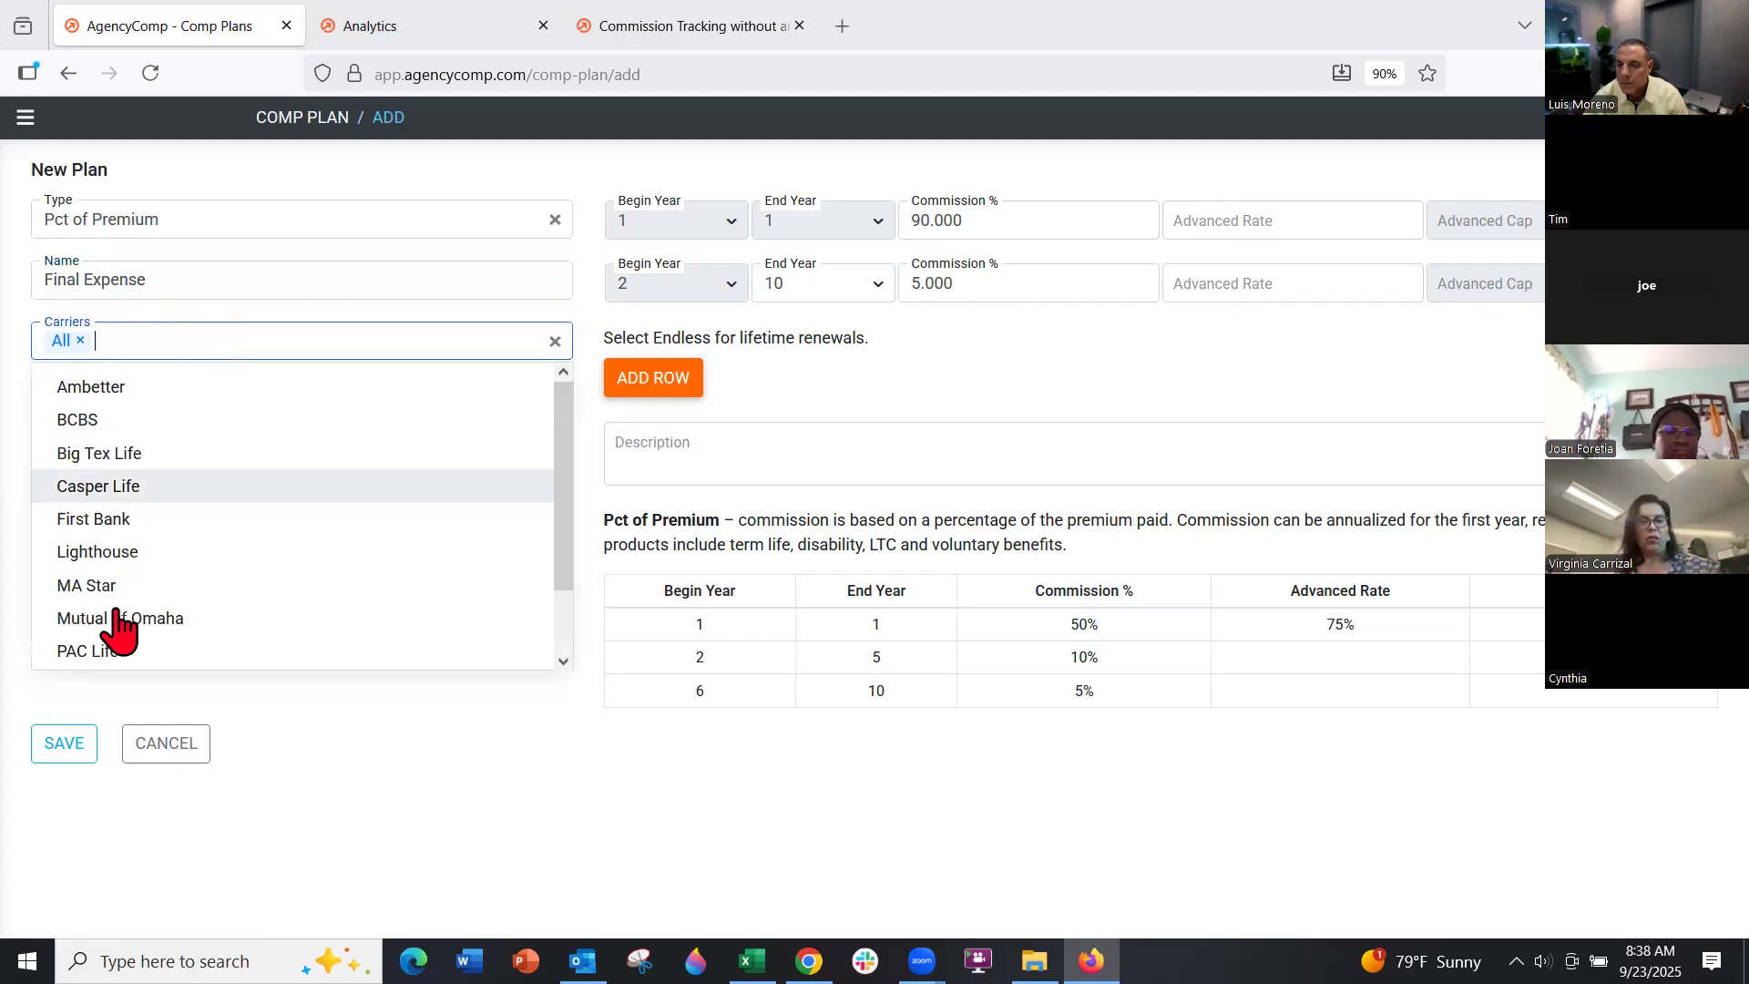
pyautogui.click(104, 455)
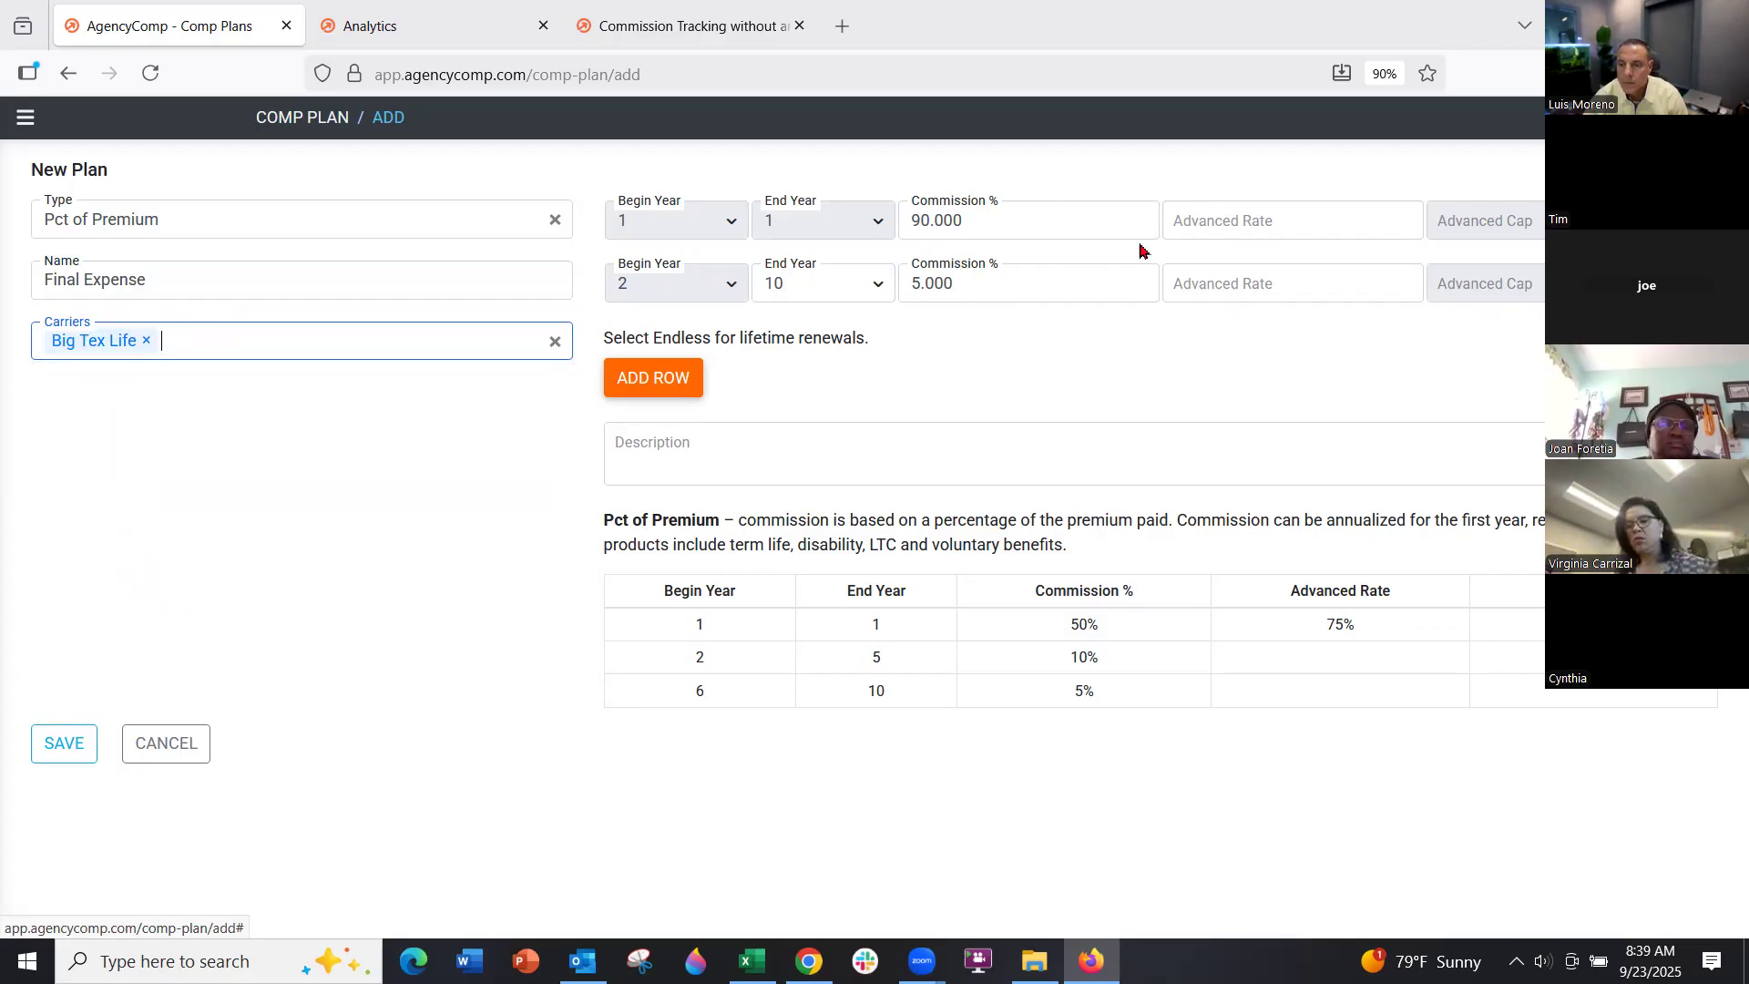
pyautogui.moveTo(1225, 220)
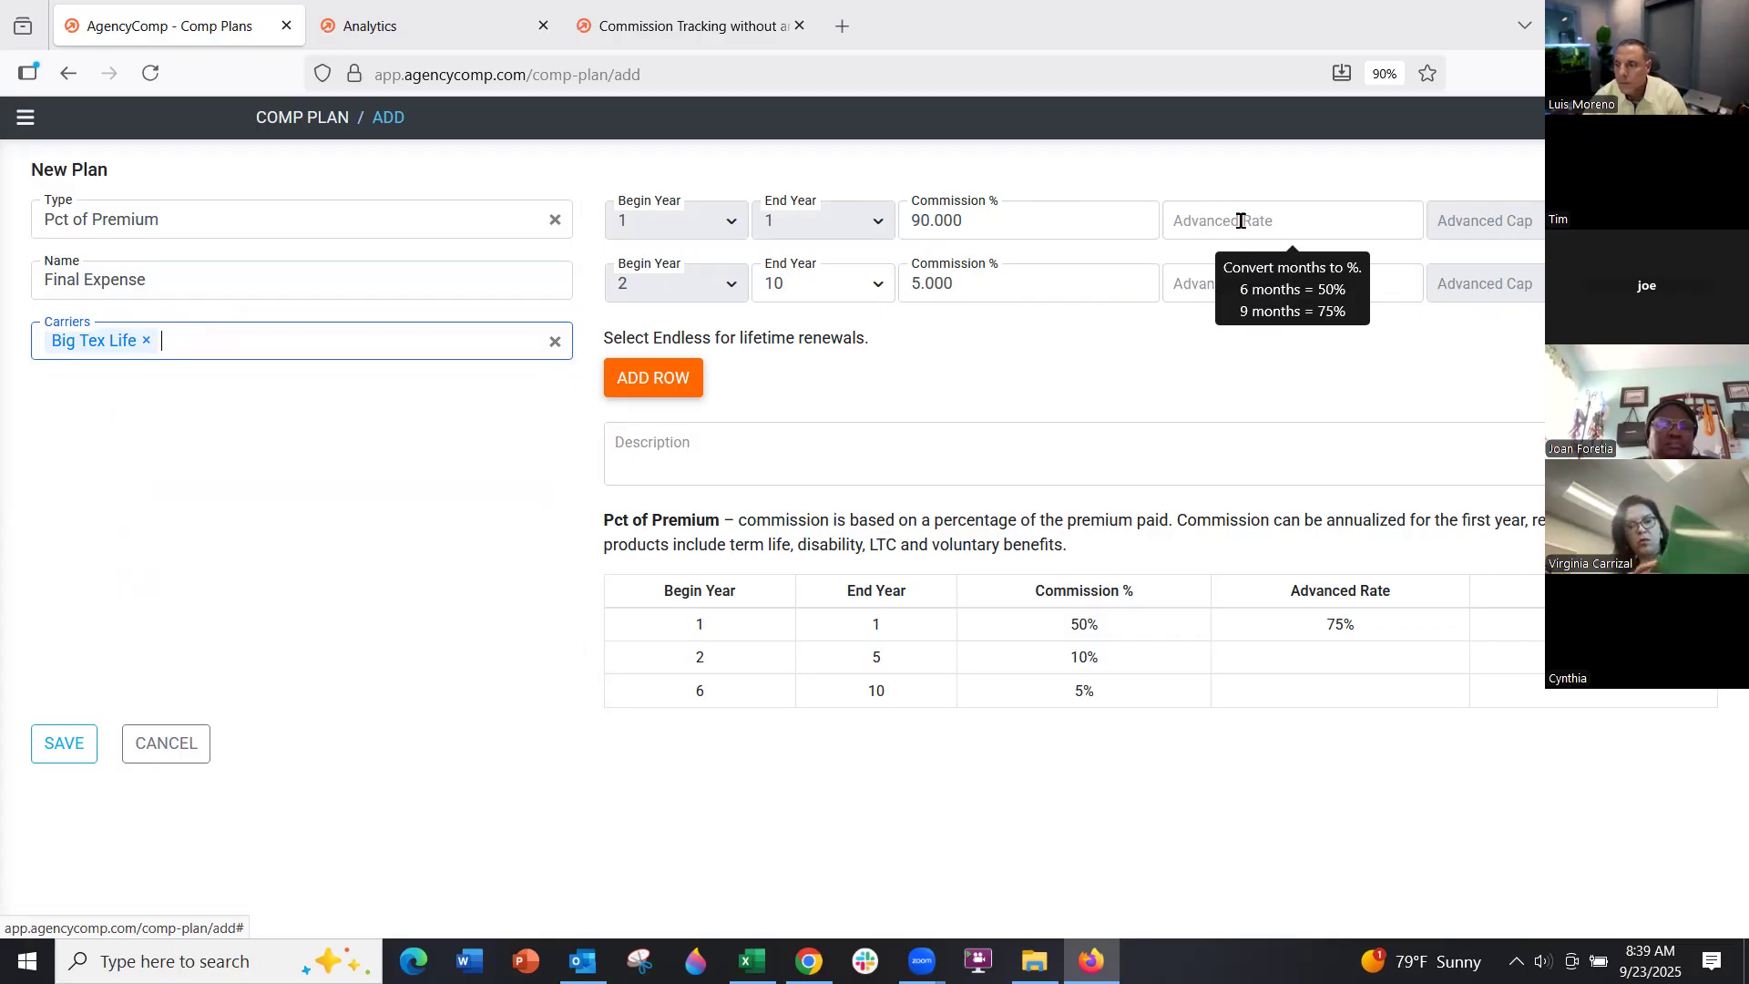
pyautogui.click(183, 756)
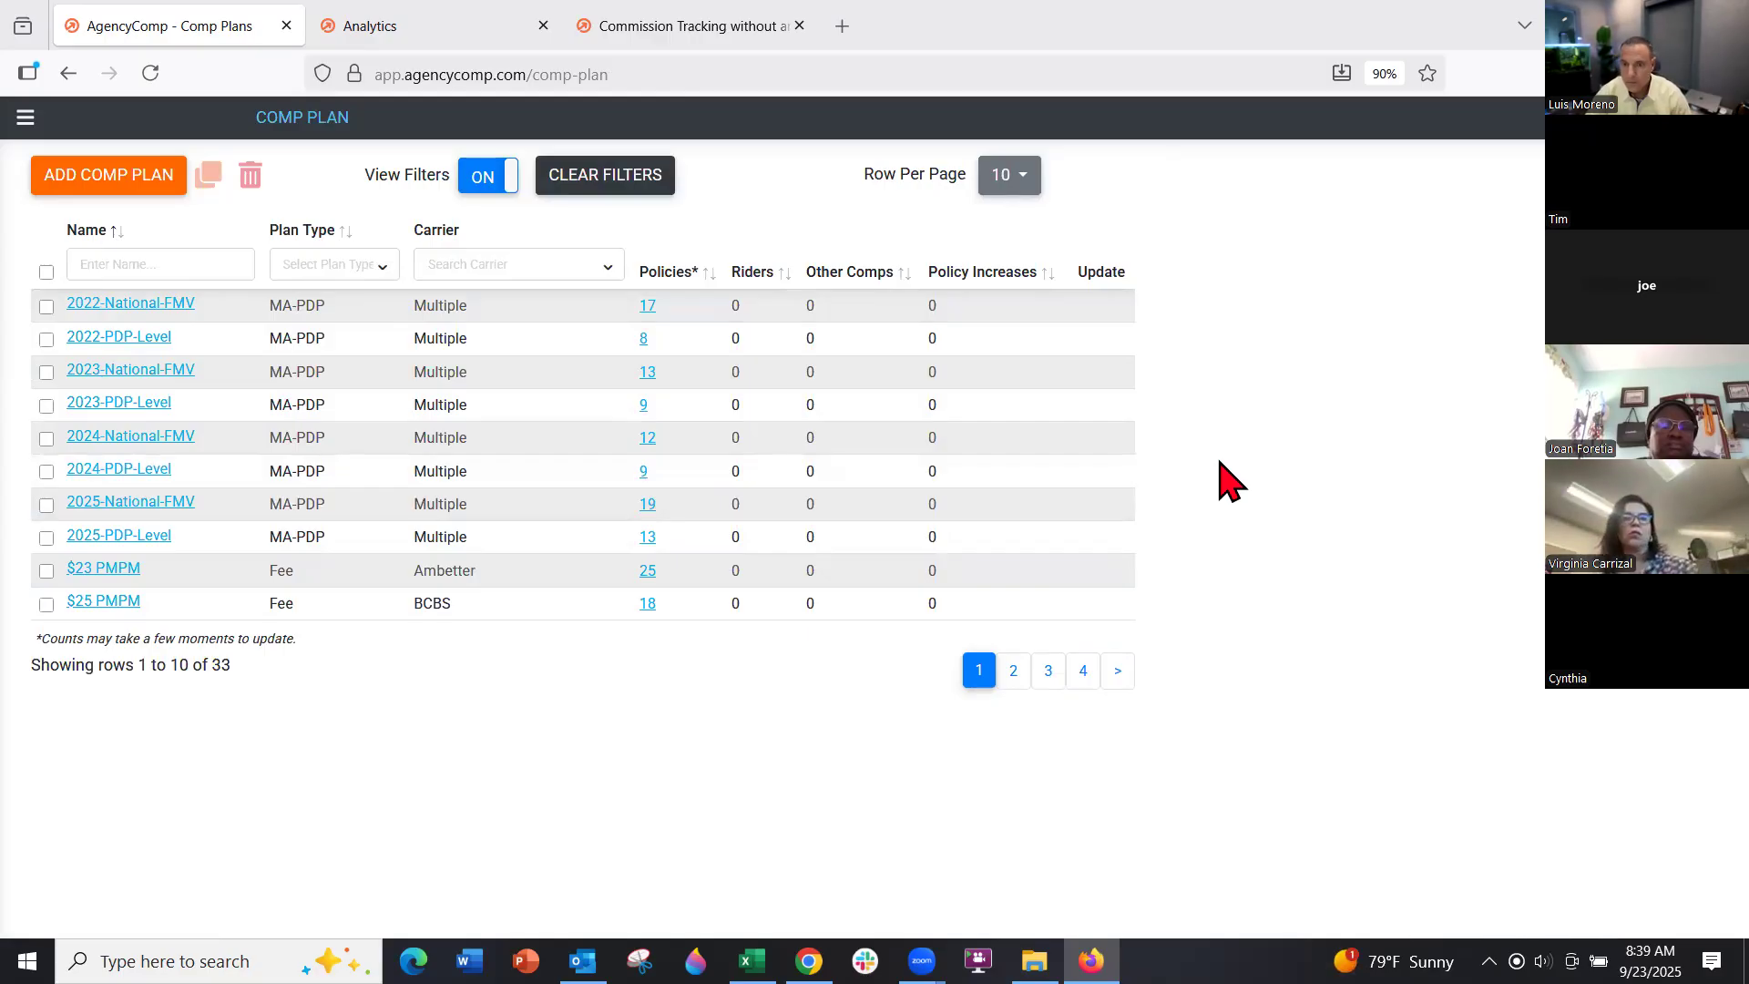
pyautogui.moveTo(172, 351)
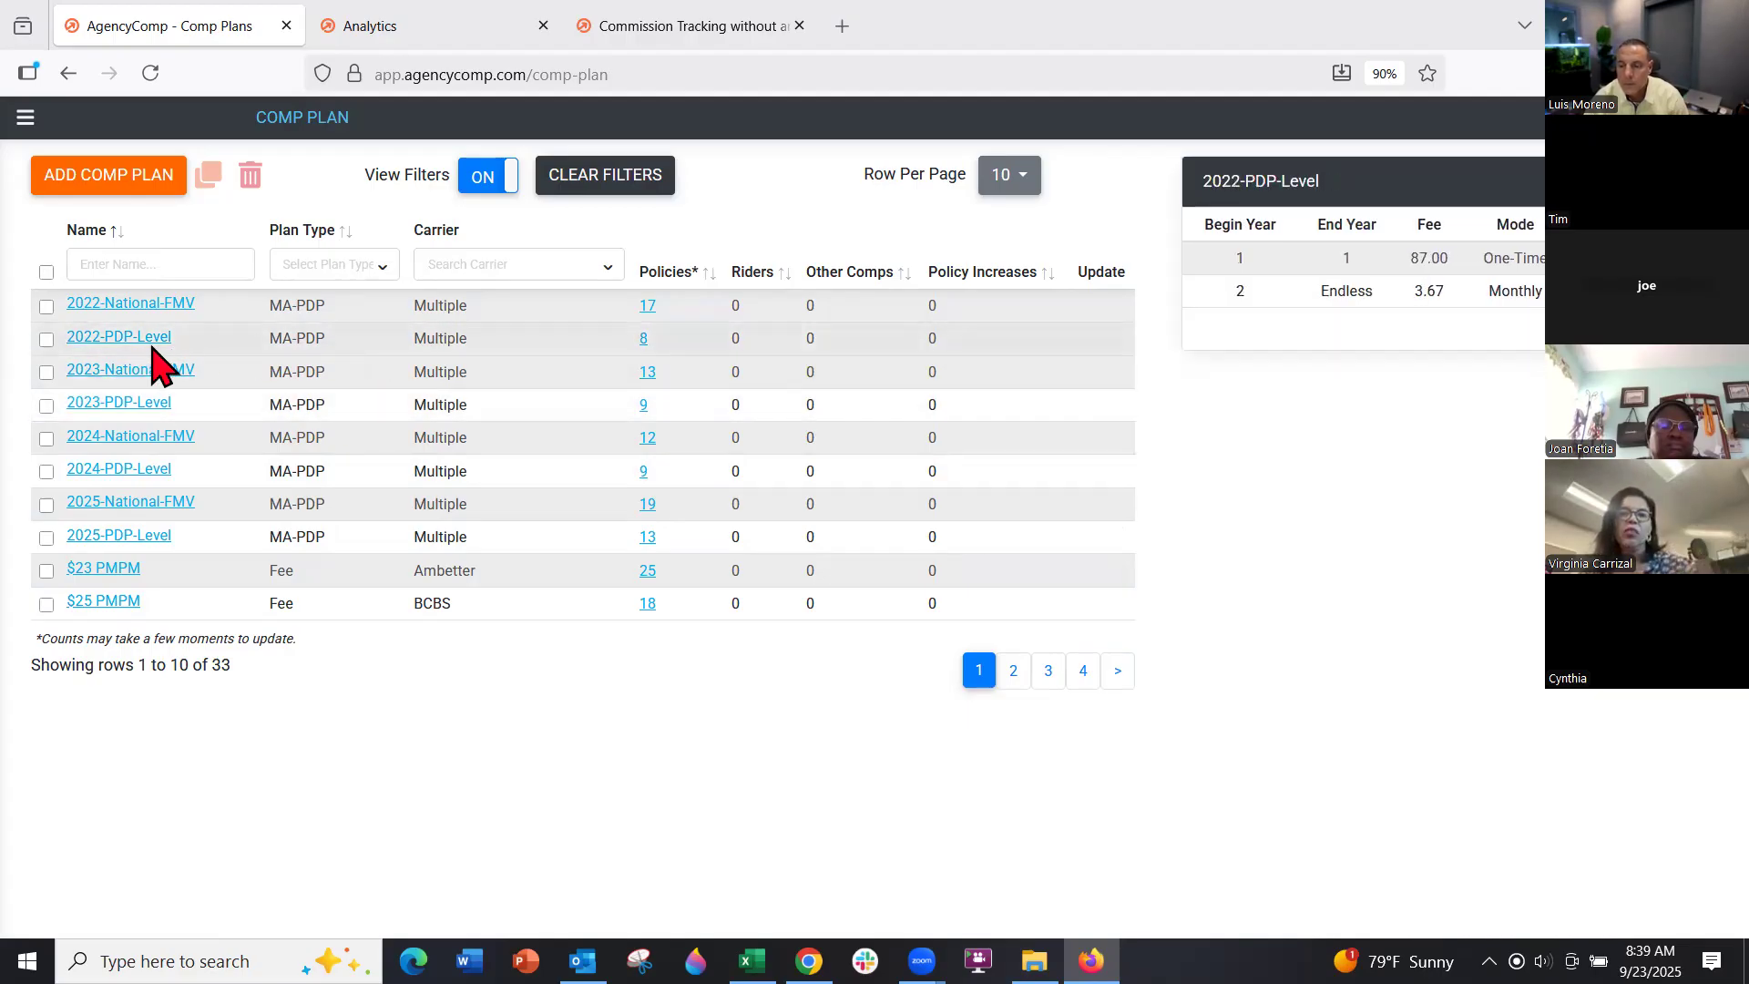
pyautogui.click(123, 309)
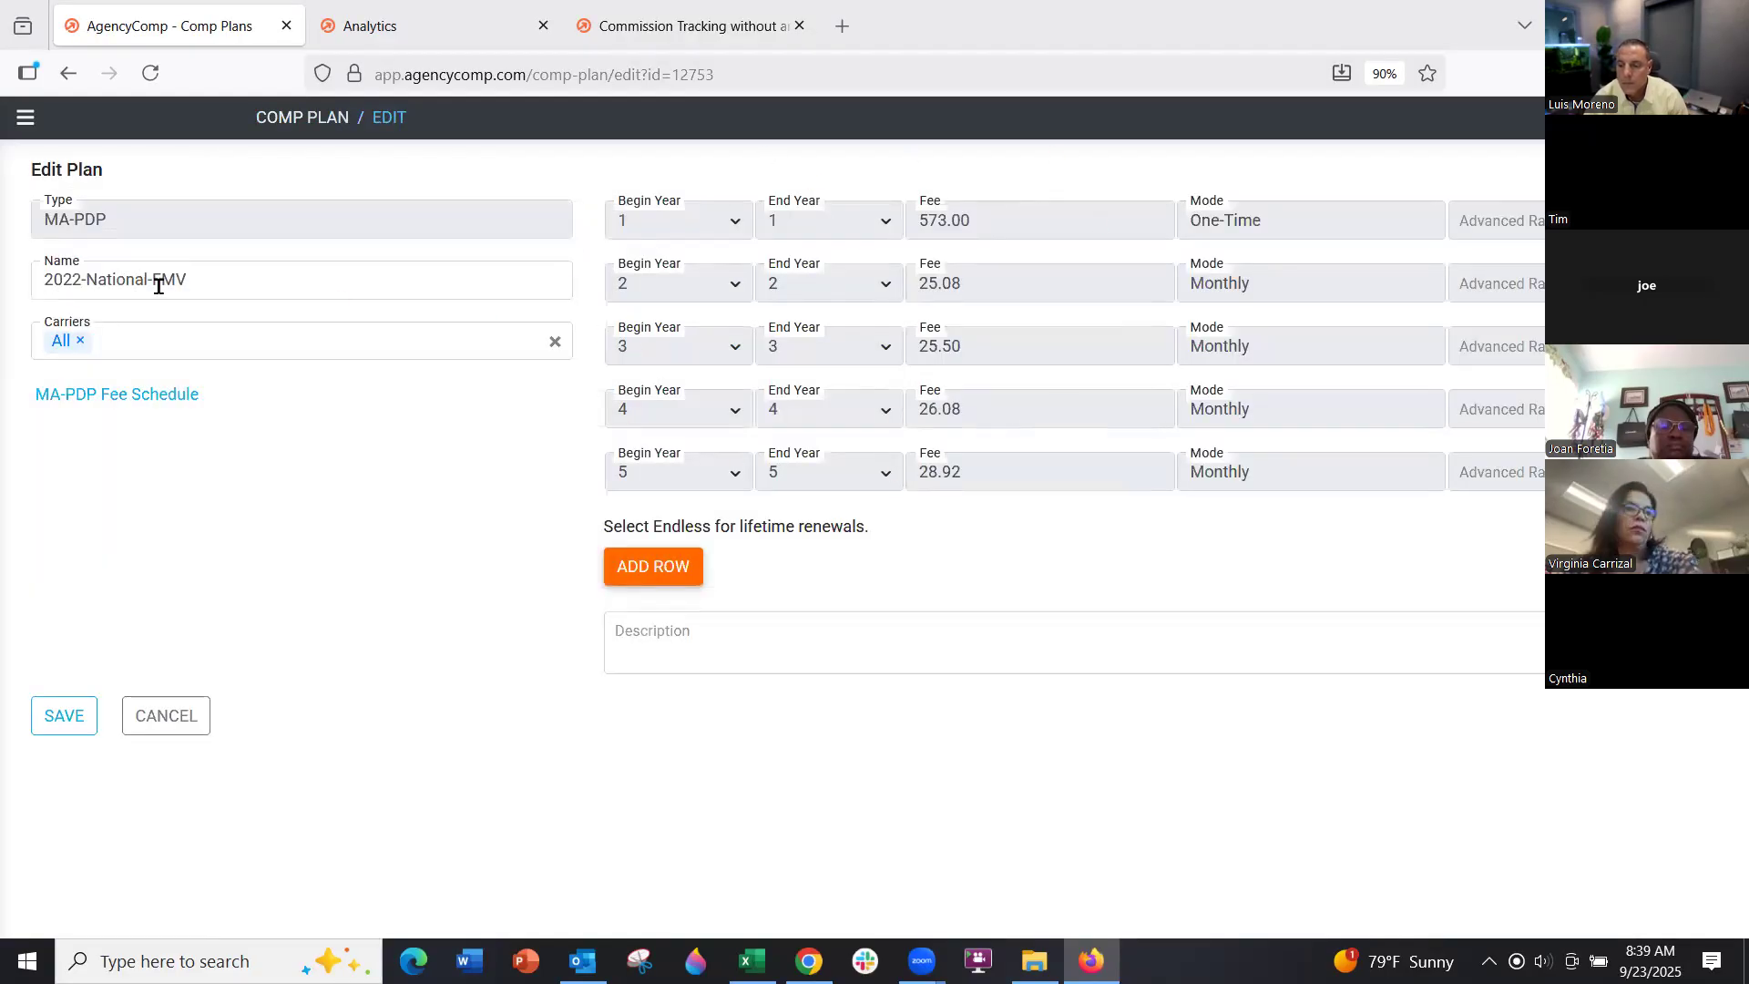
pyautogui.click(208, 286)
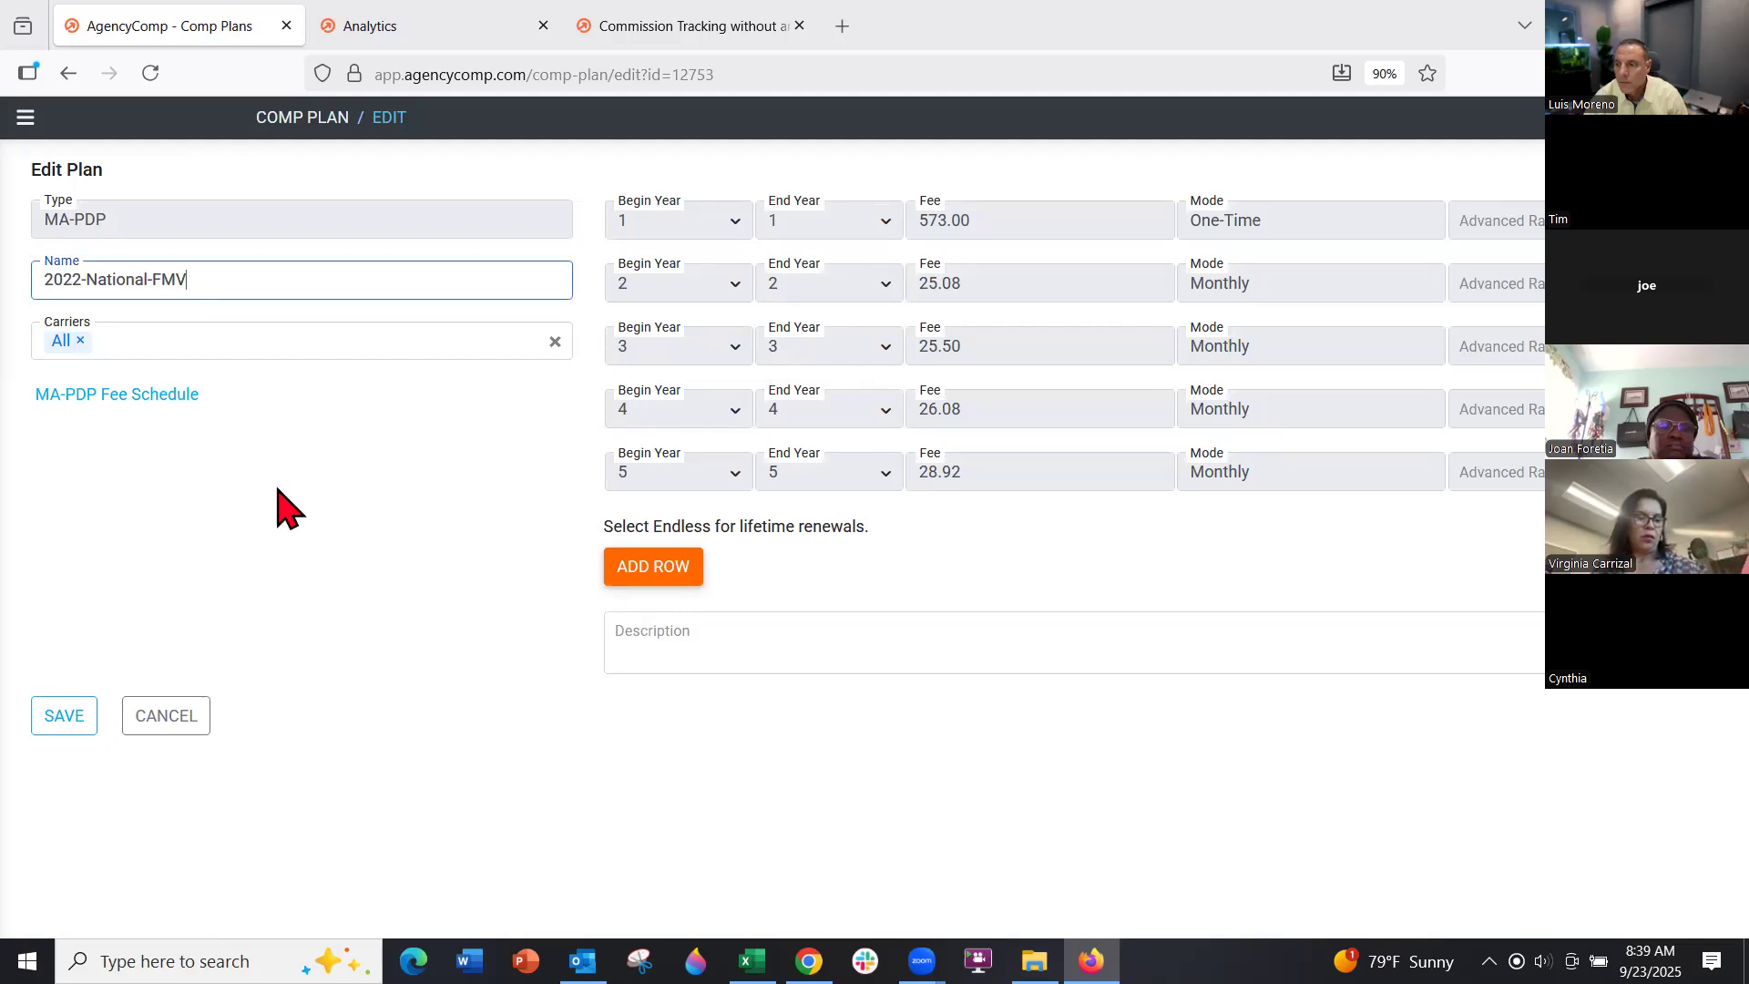
pyautogui.click(310, 551)
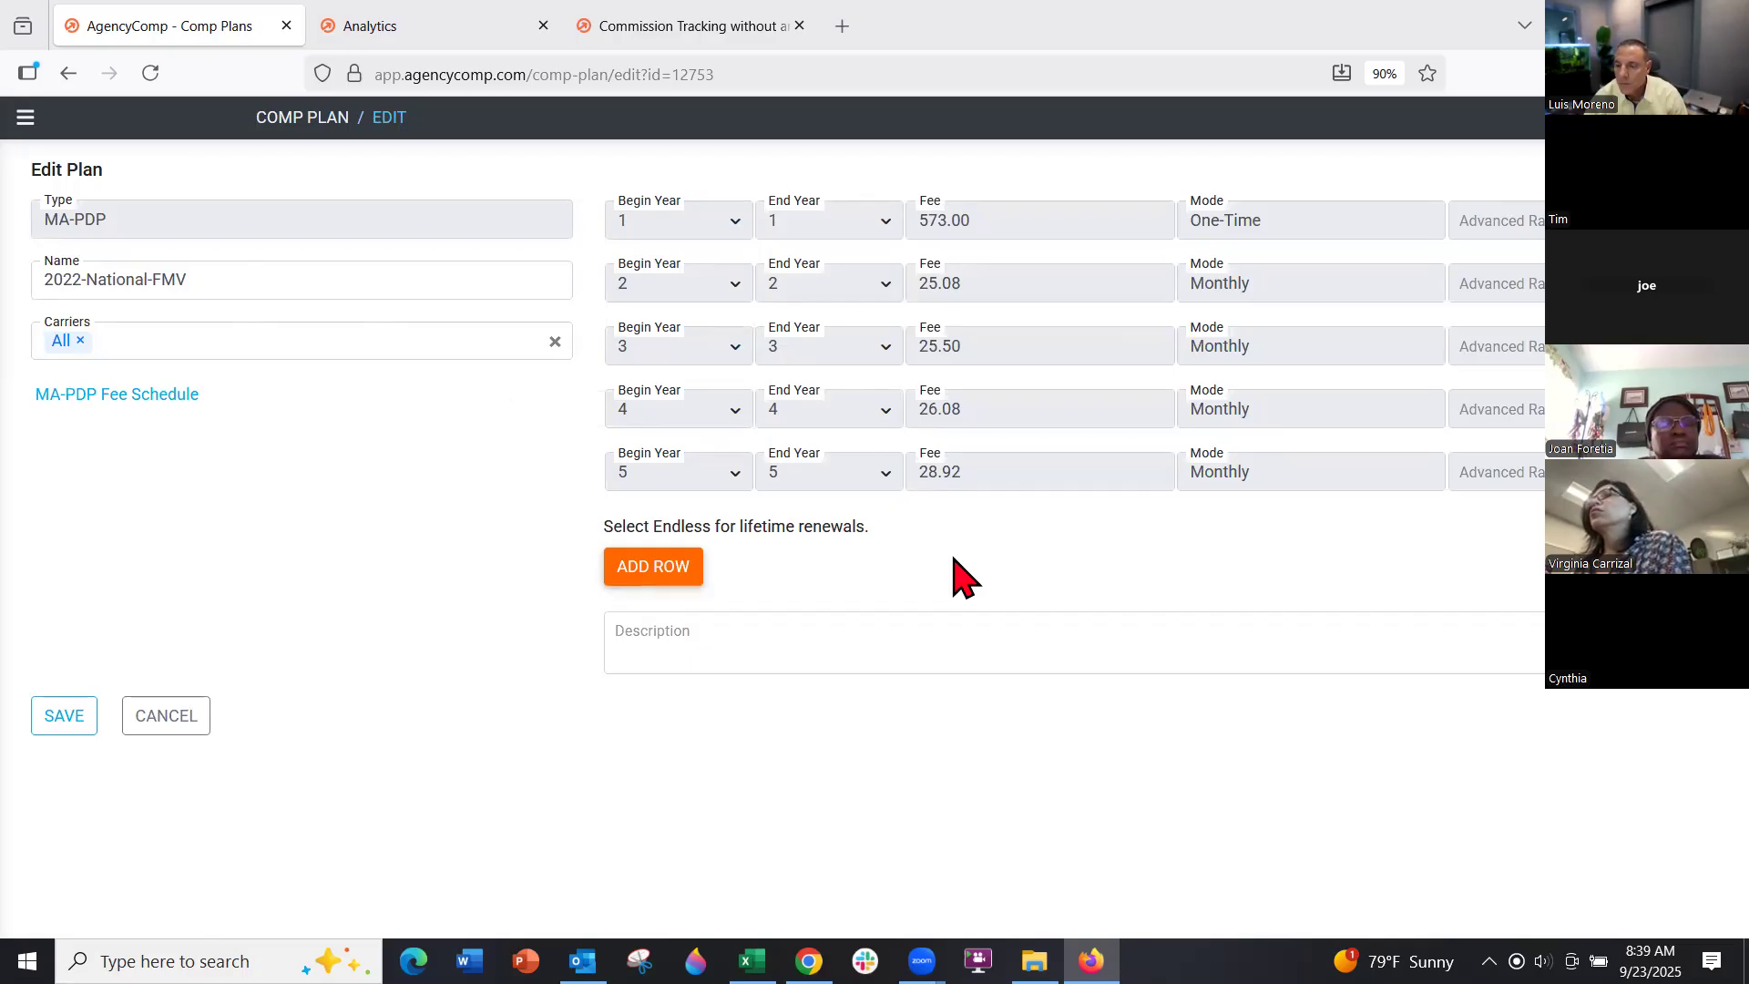
pyautogui.click(175, 724)
pyautogui.click(429, 501)
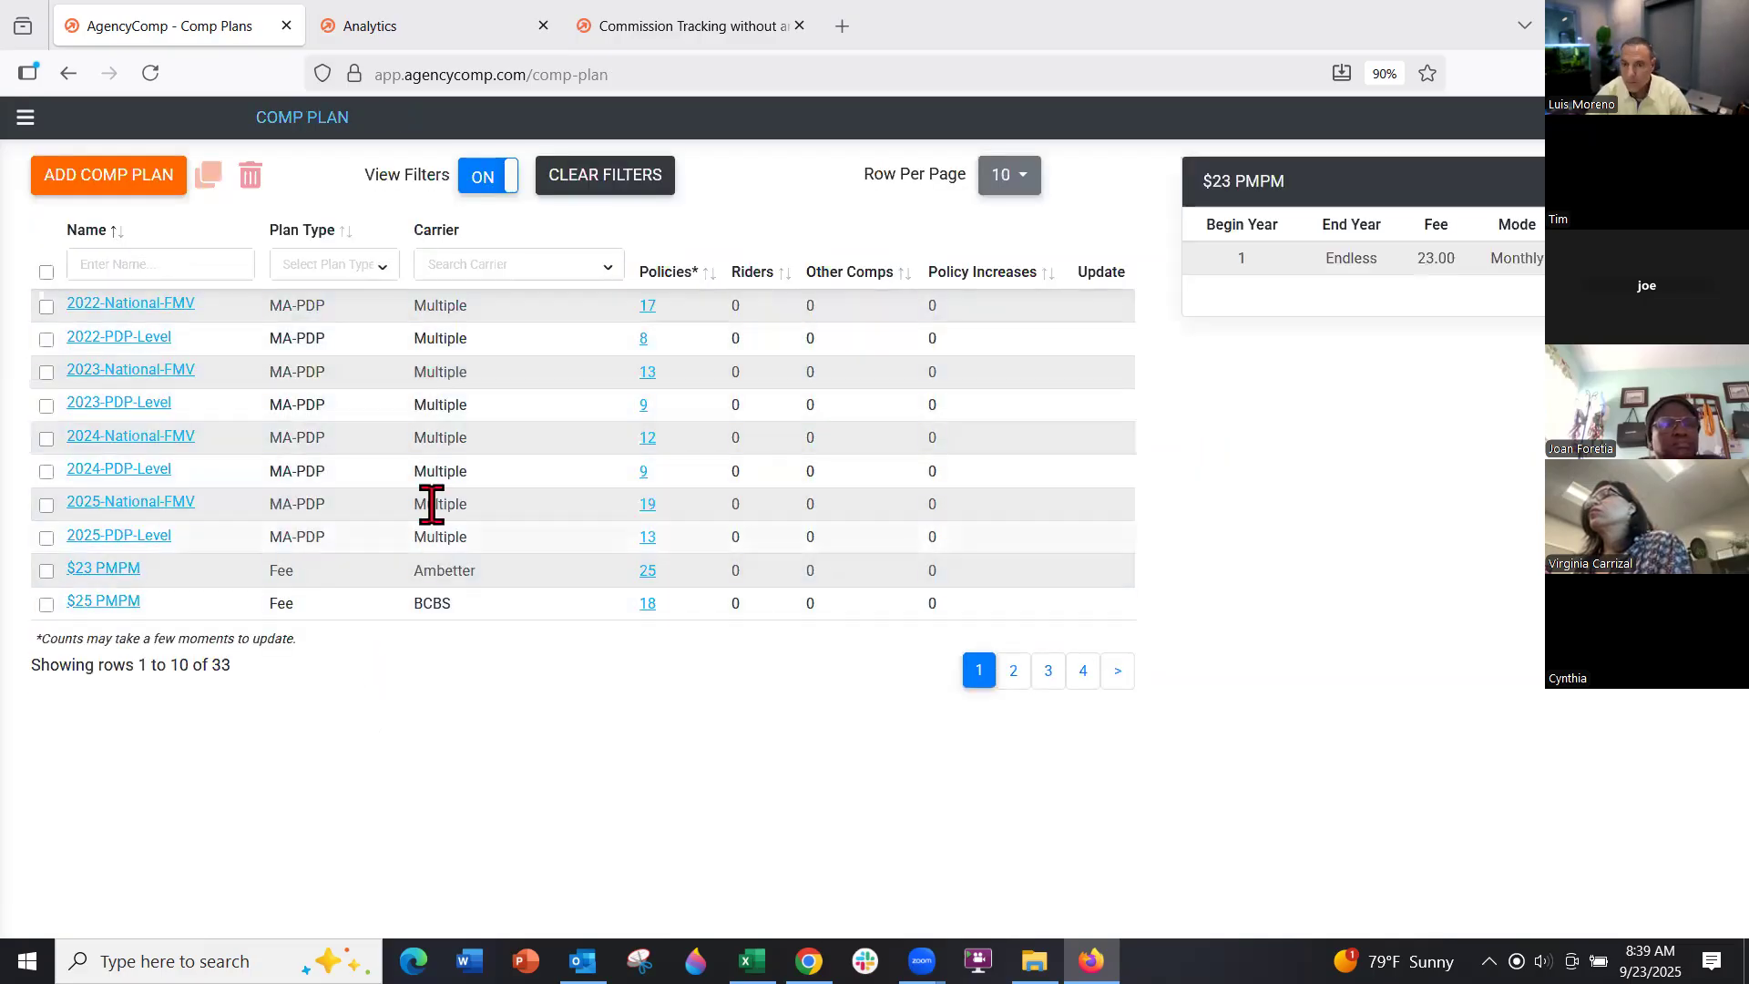
# Filter comp plans to Fee, then open and close the $25 PMPM plan unchanged
pyautogui.click(359, 269)
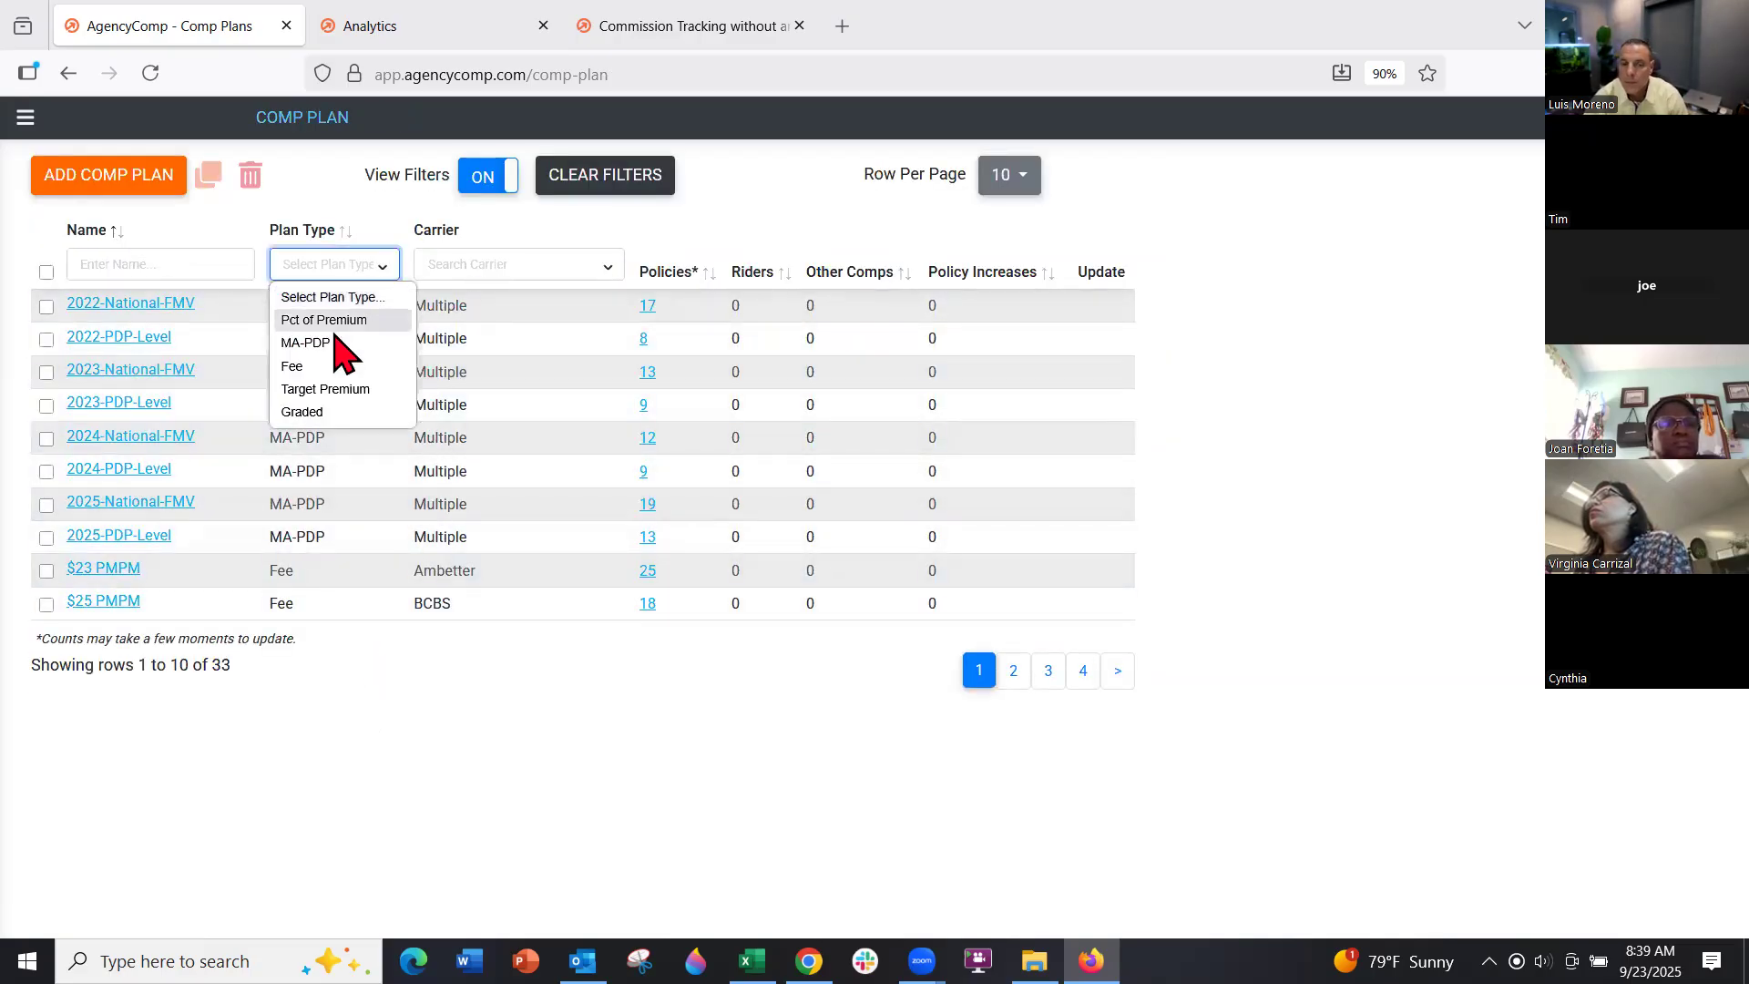
pyautogui.click(325, 366)
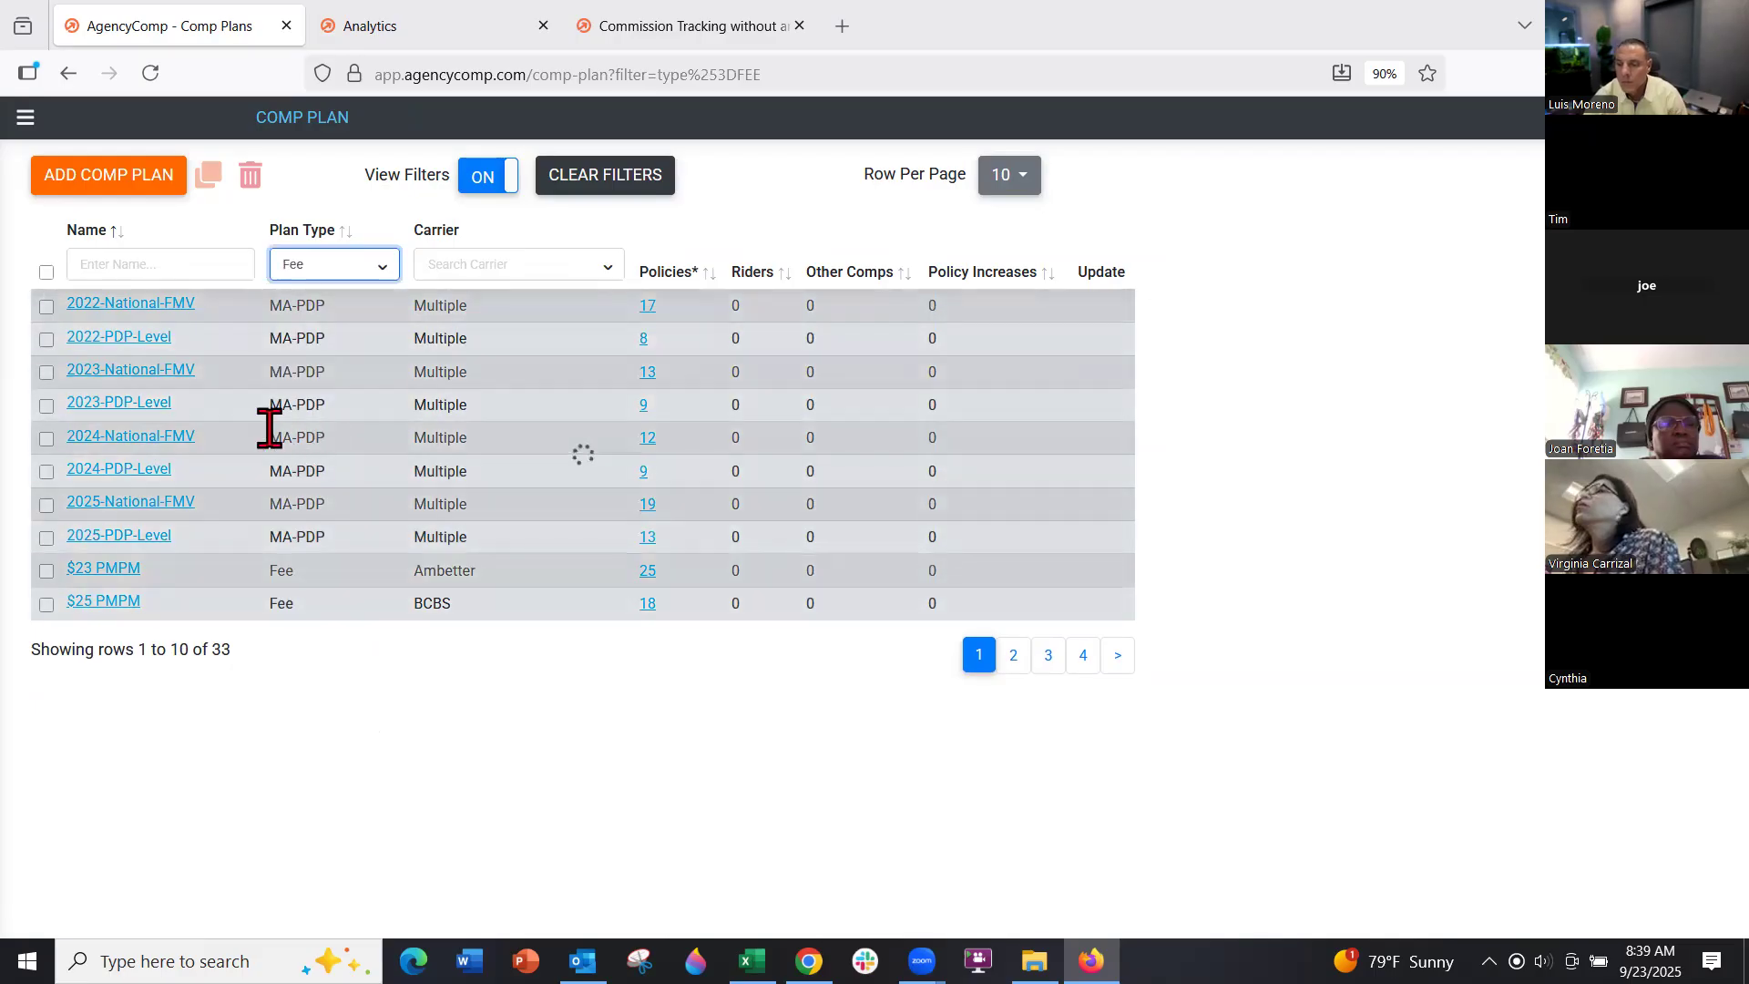
pyautogui.click(103, 338)
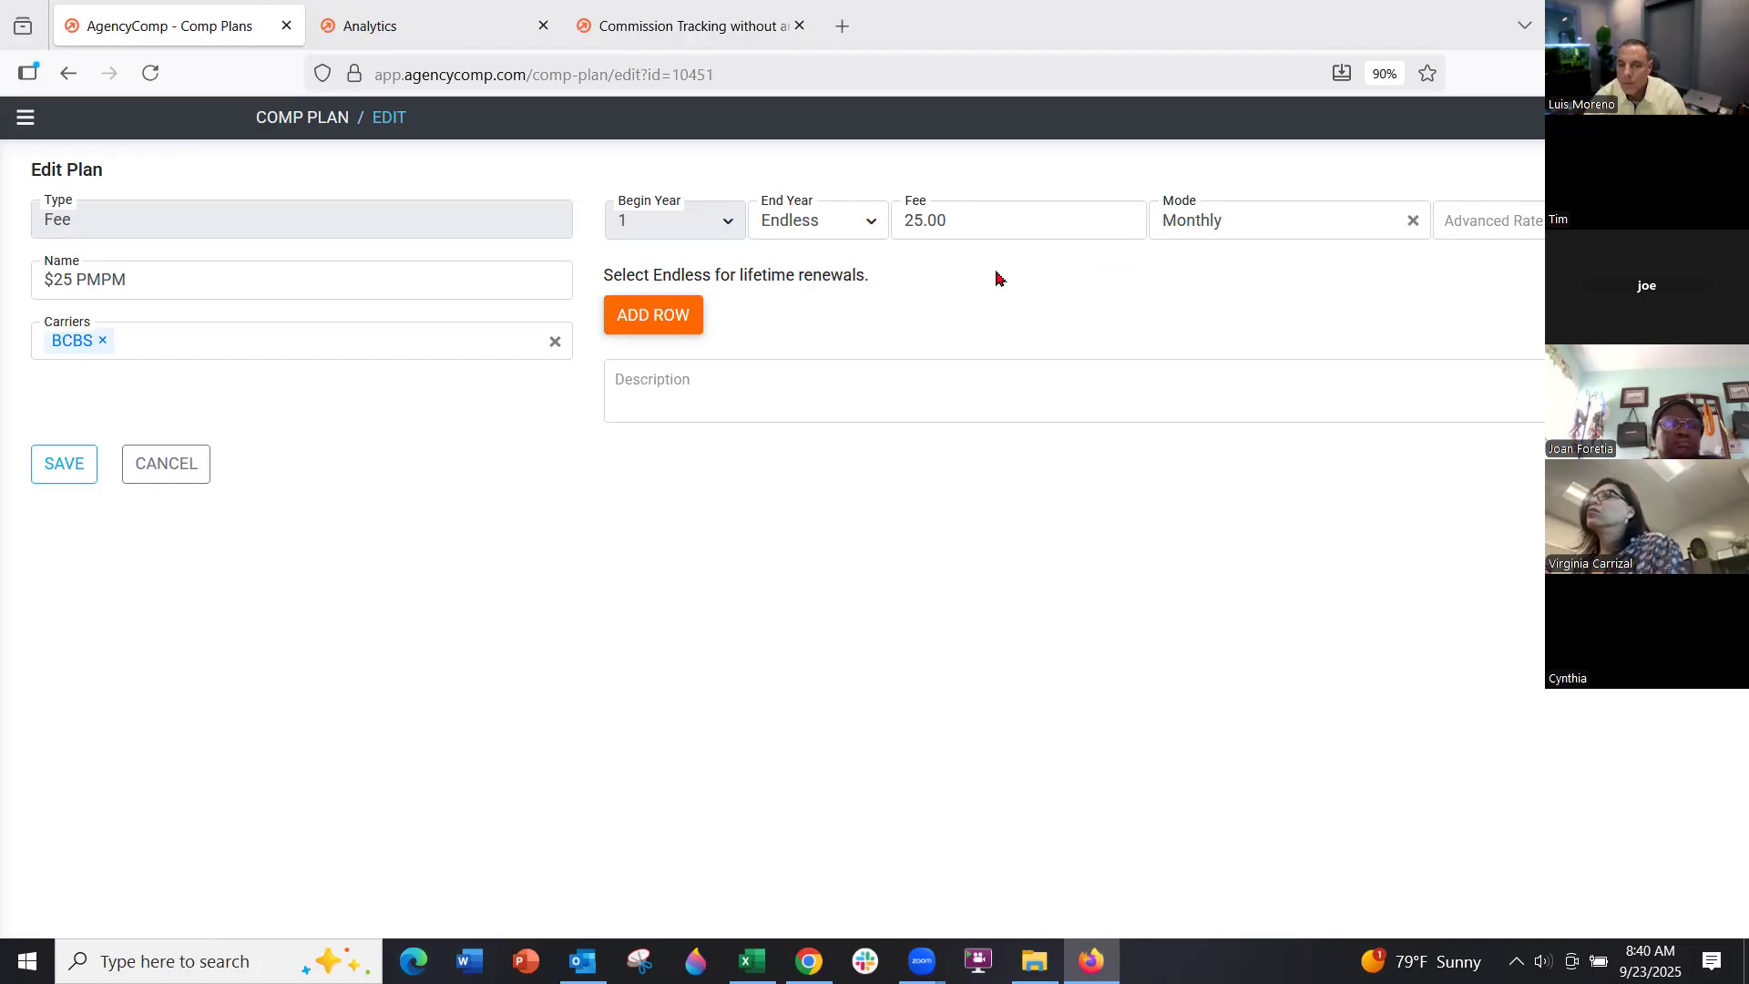
pyautogui.click(159, 471)
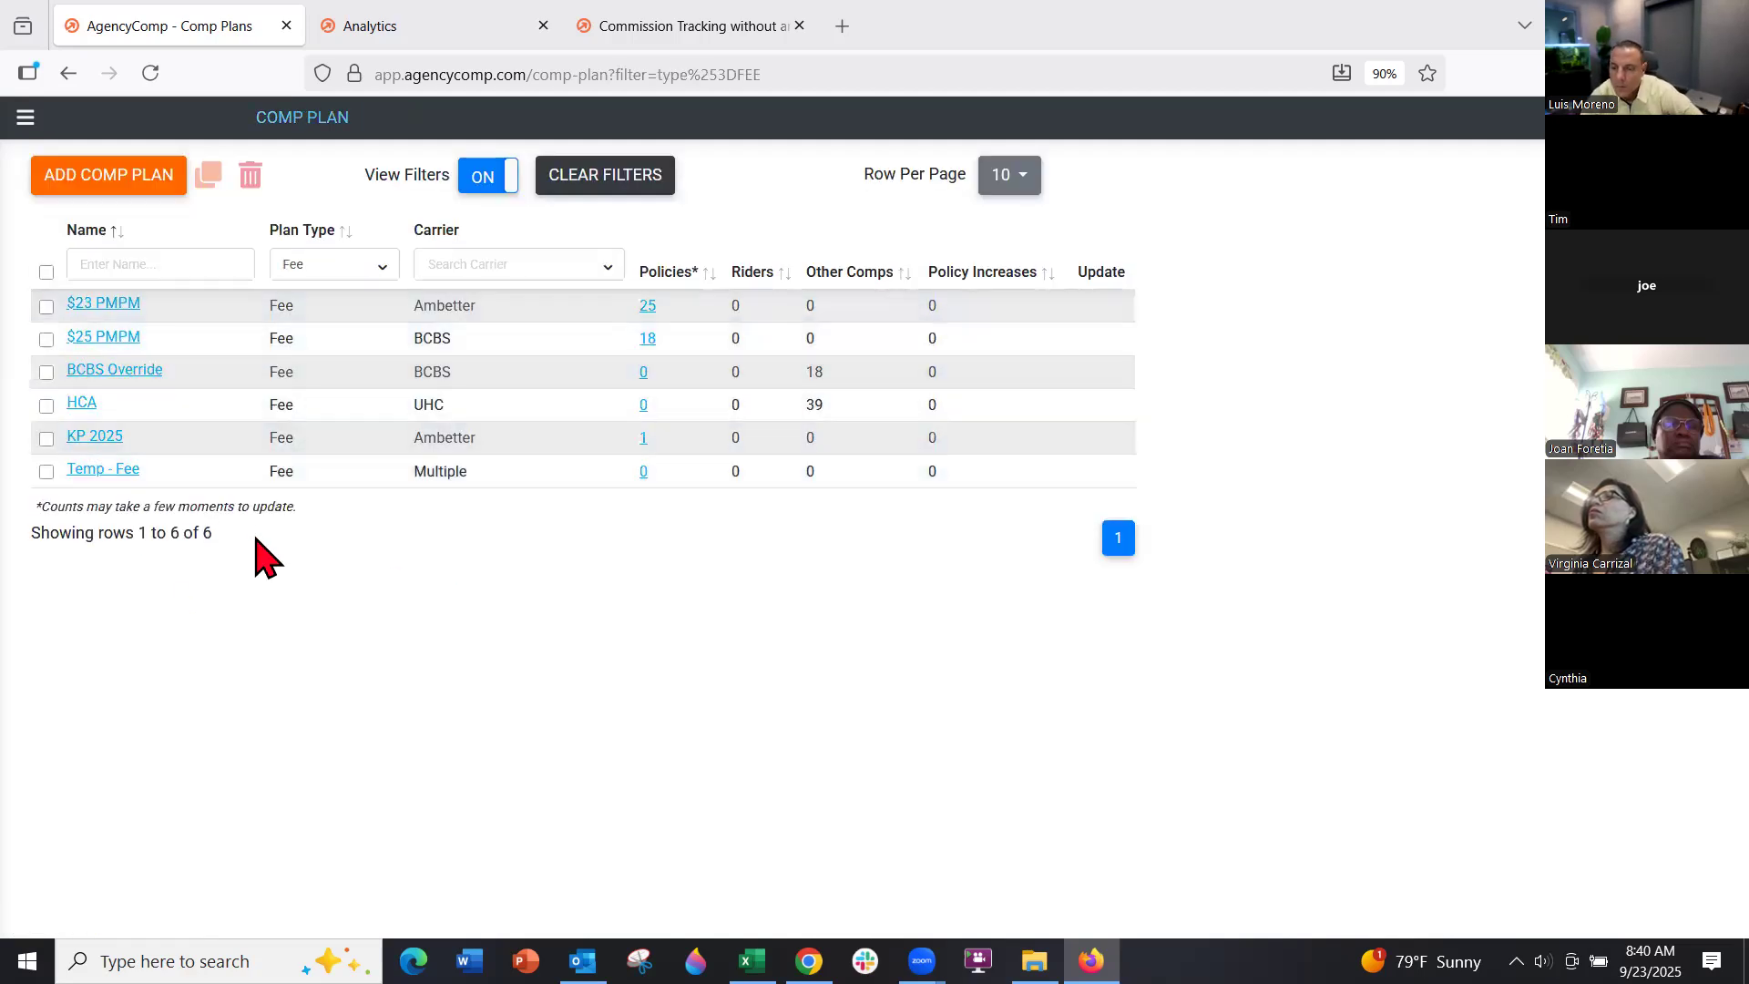
pyautogui.moveTo(674, 415)
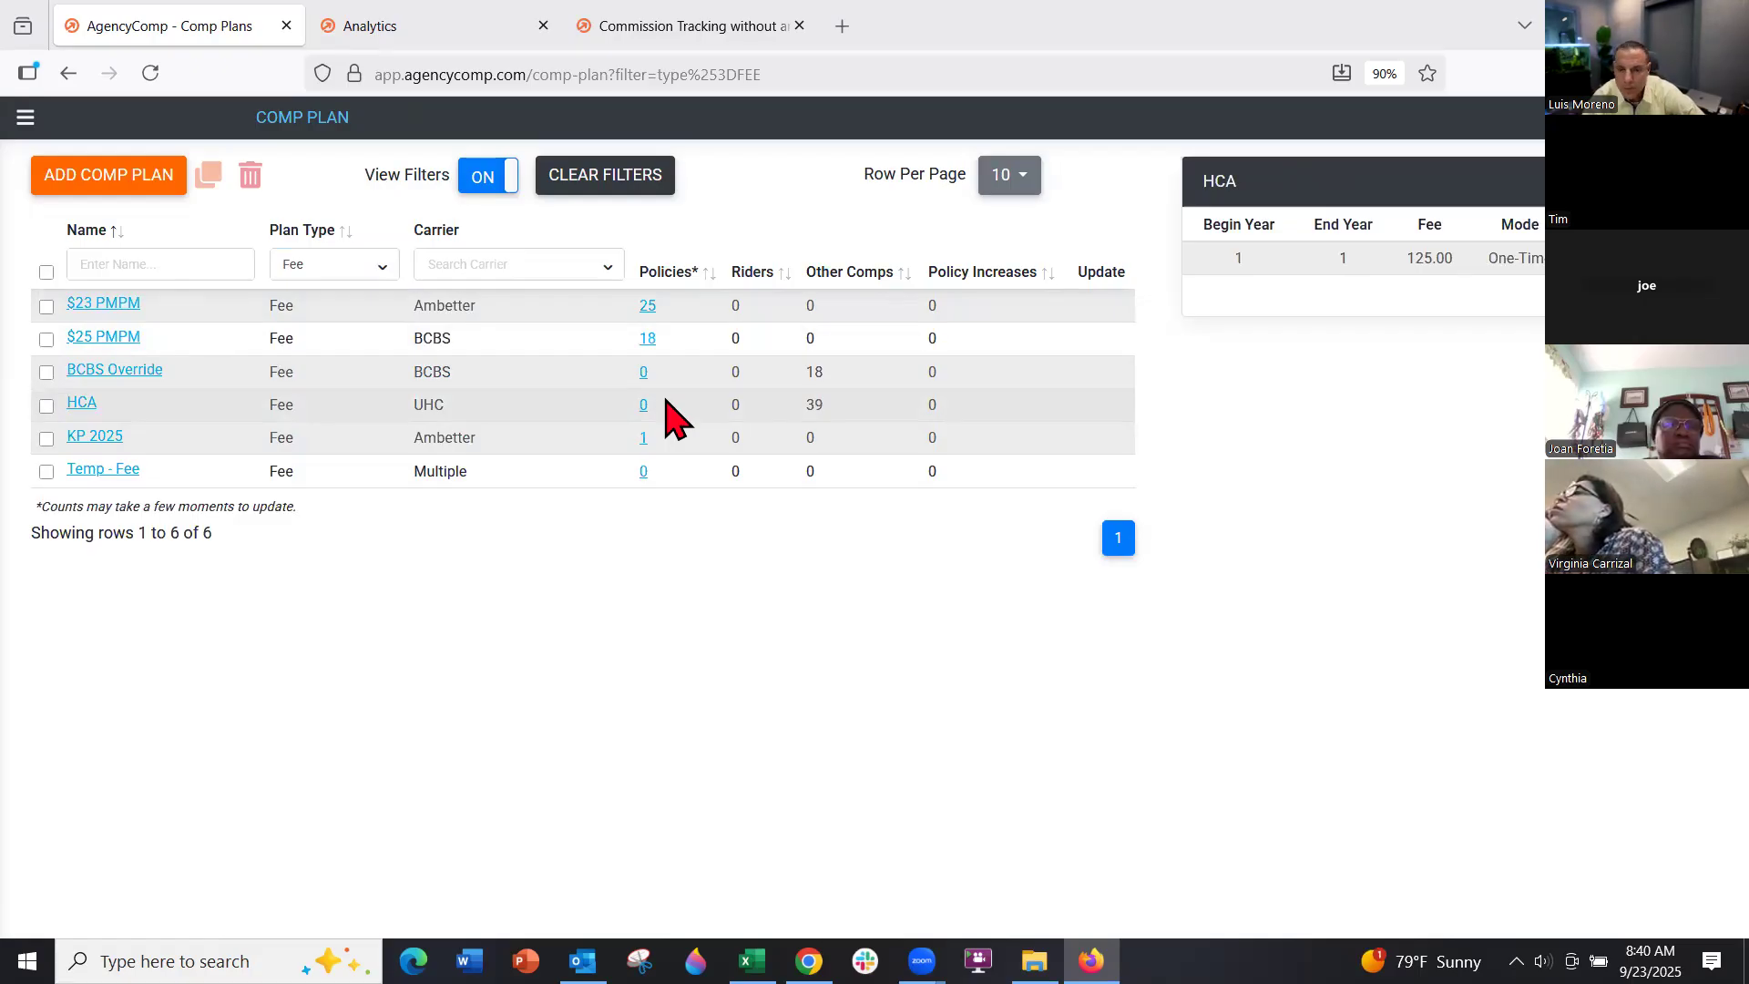
pyautogui.click(24, 117)
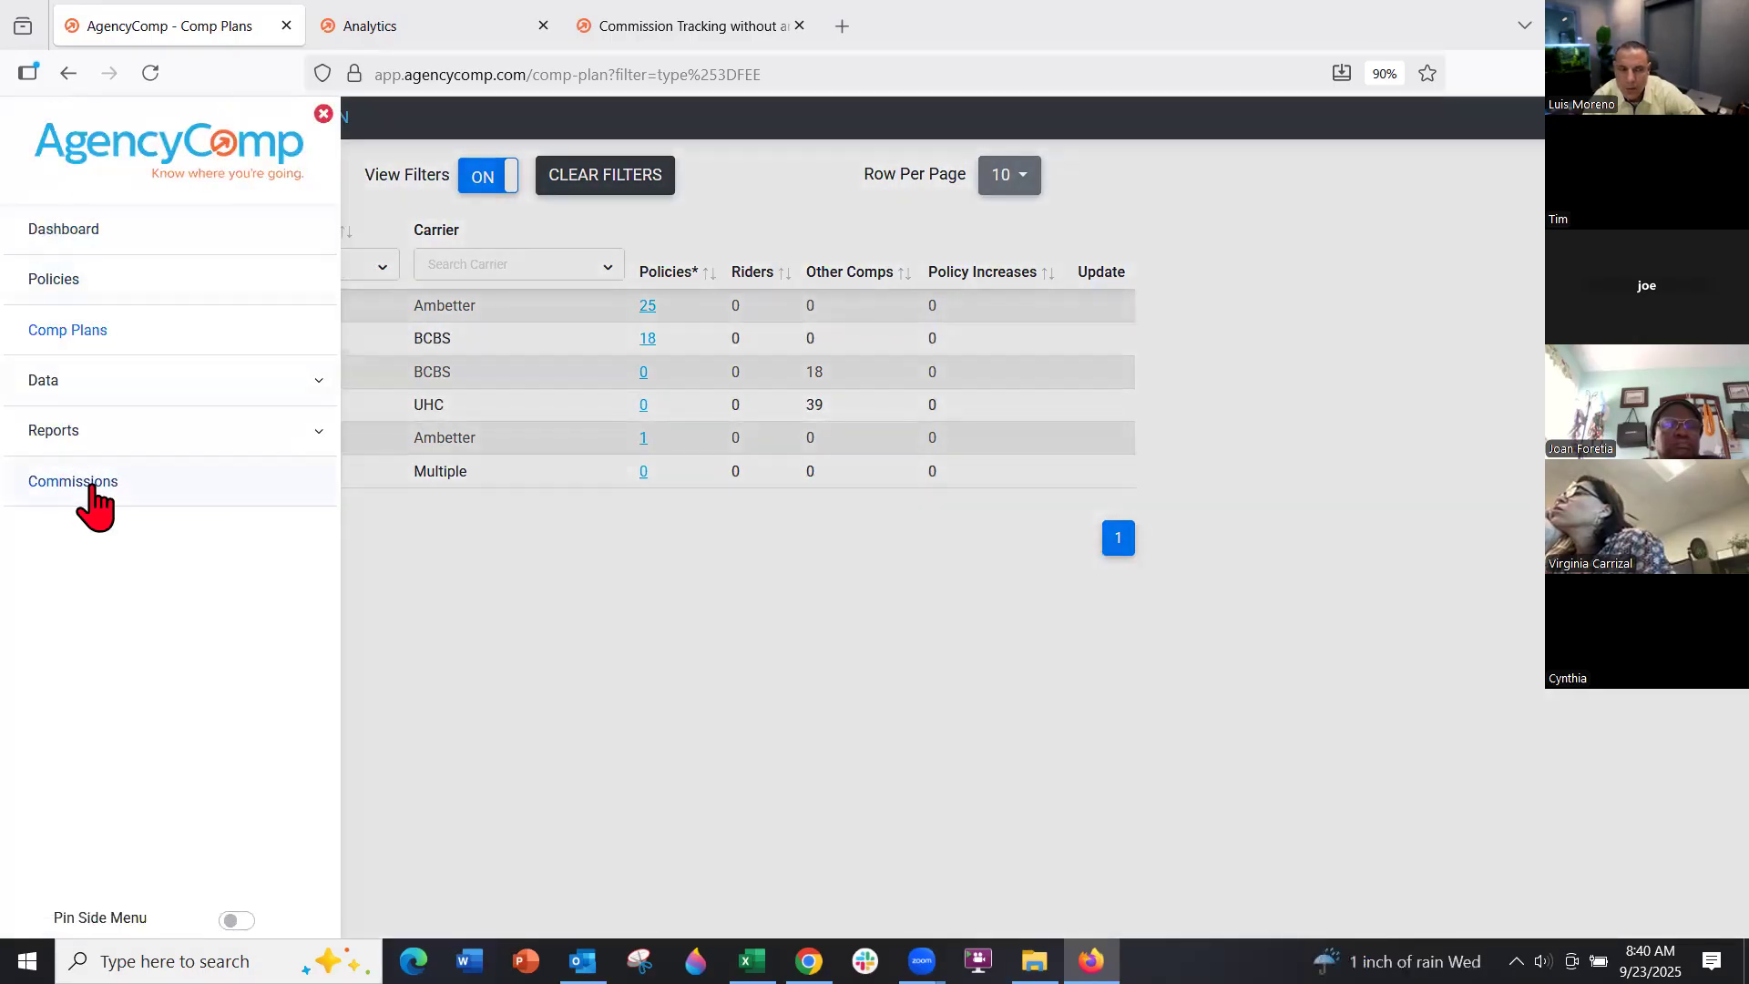
# Open the MA Star statement column map under Commissions and save it unchanged
pyautogui.click(92, 489)
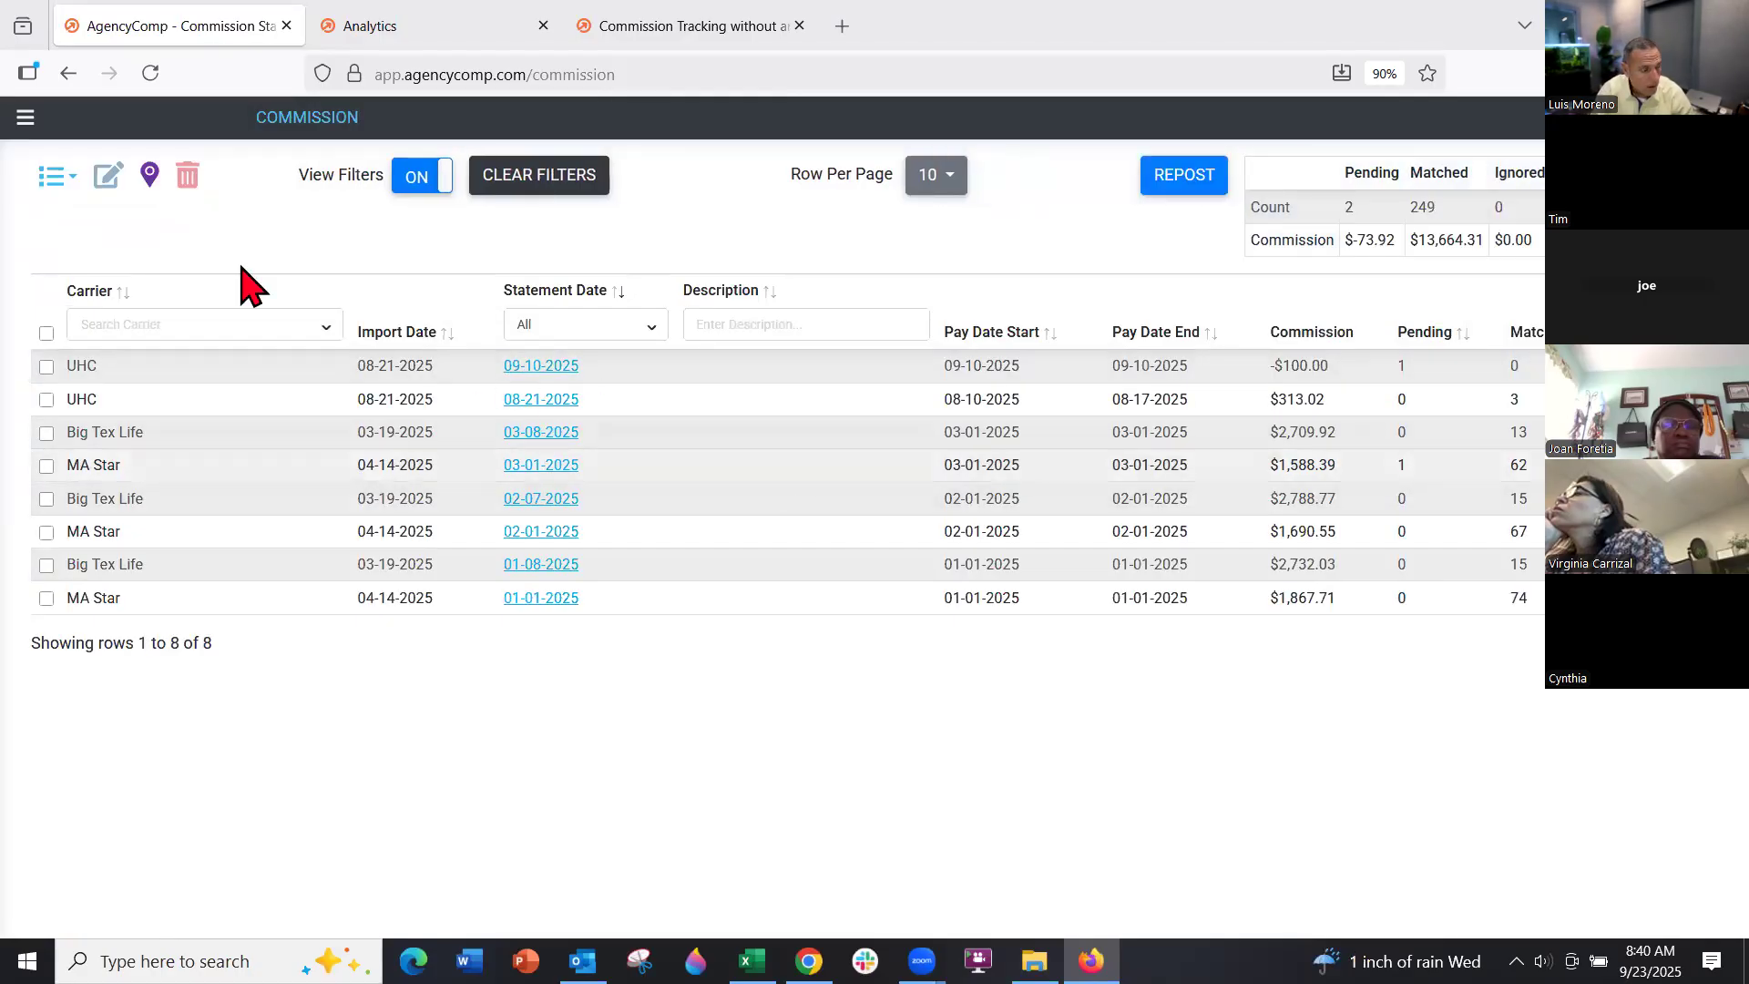
pyautogui.click(149, 179)
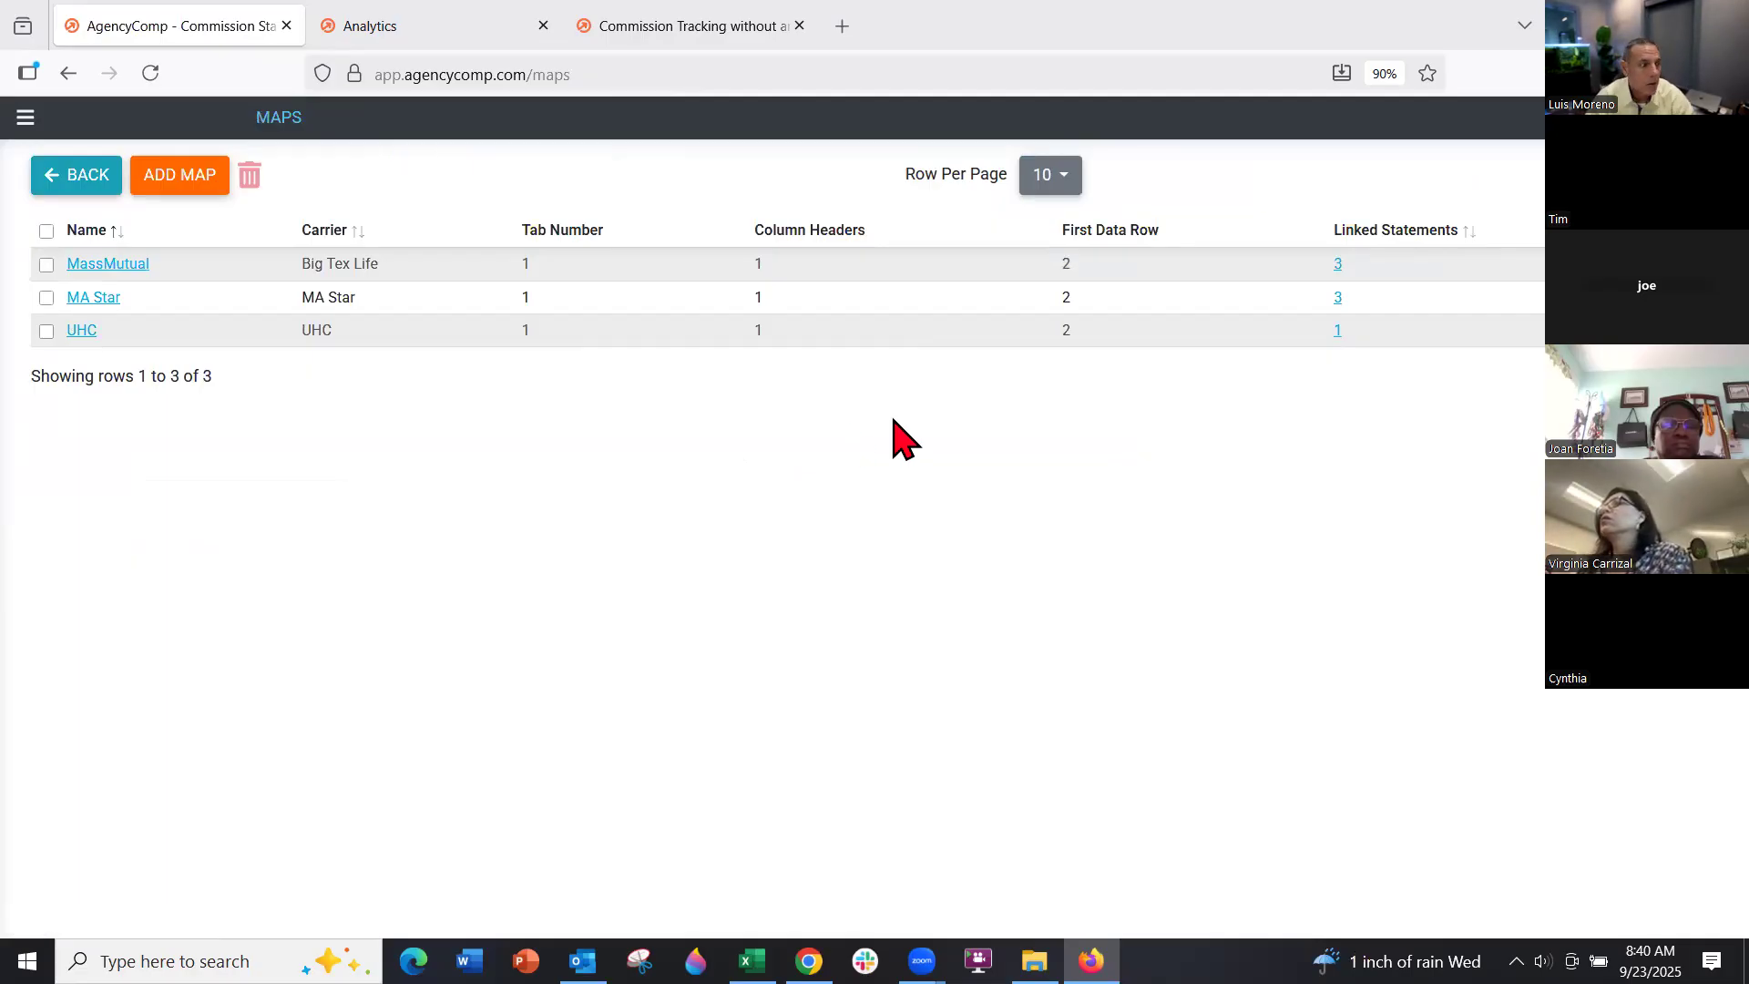
pyautogui.click(81, 300)
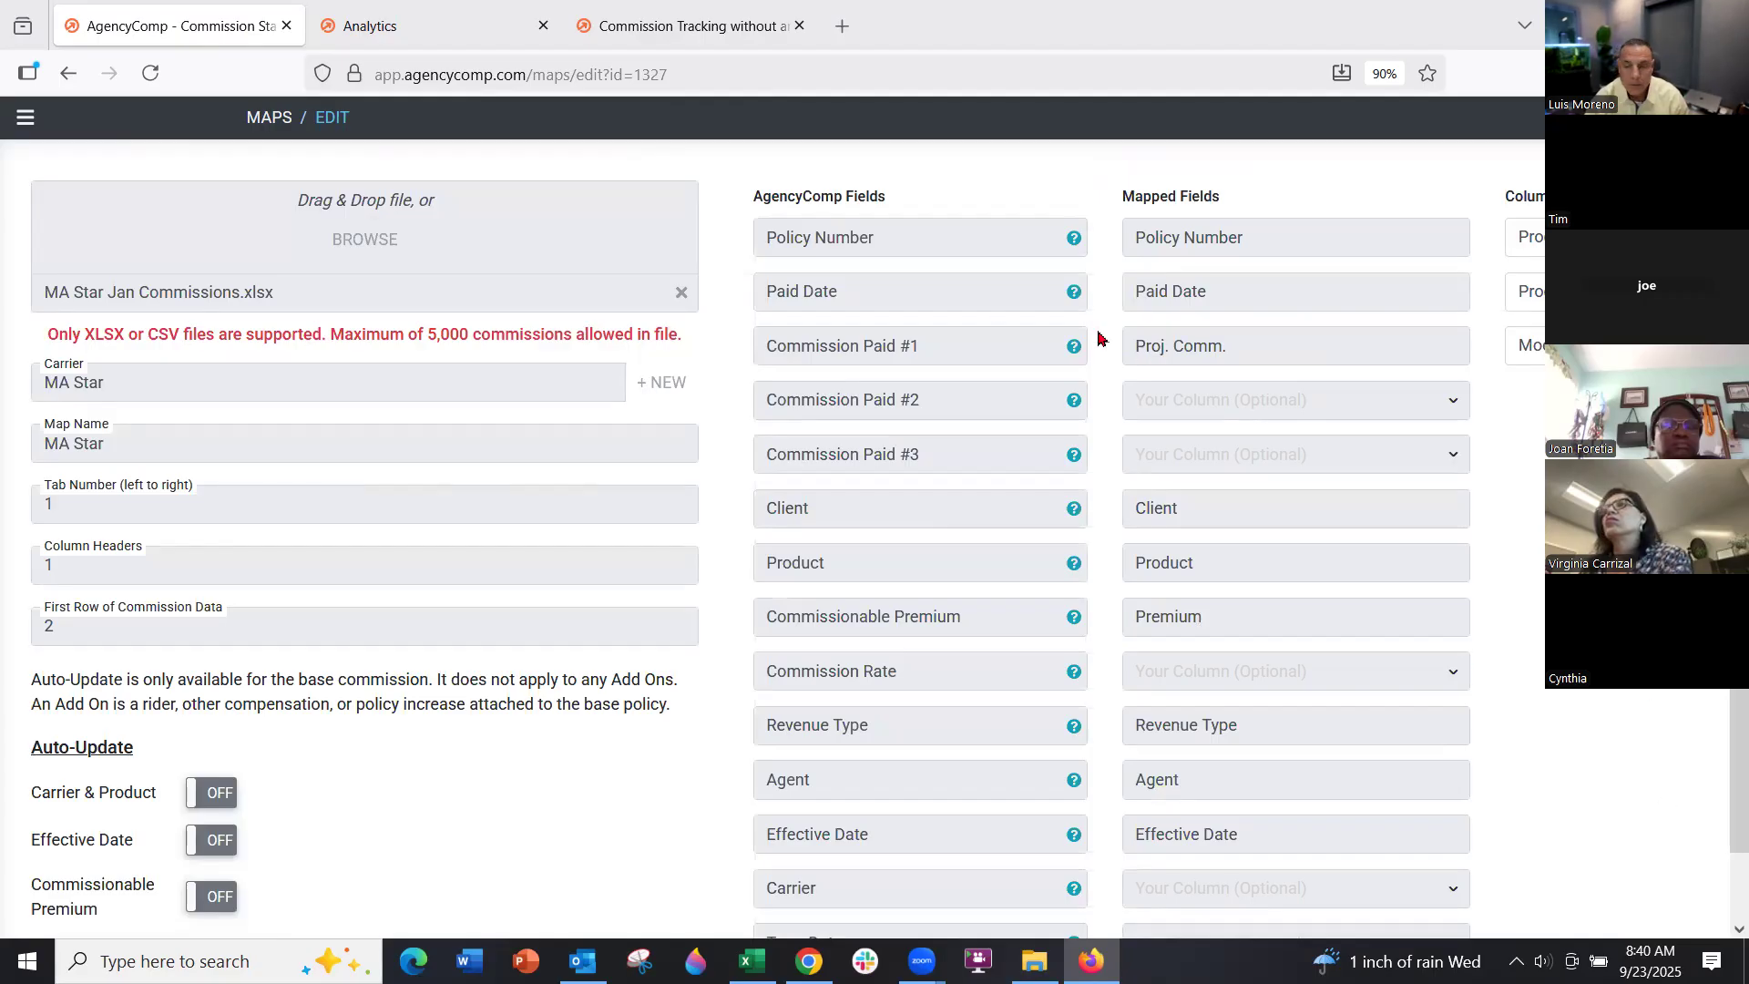
pyautogui.moveTo(888, 202); pyautogui.dragTo(760, 195)
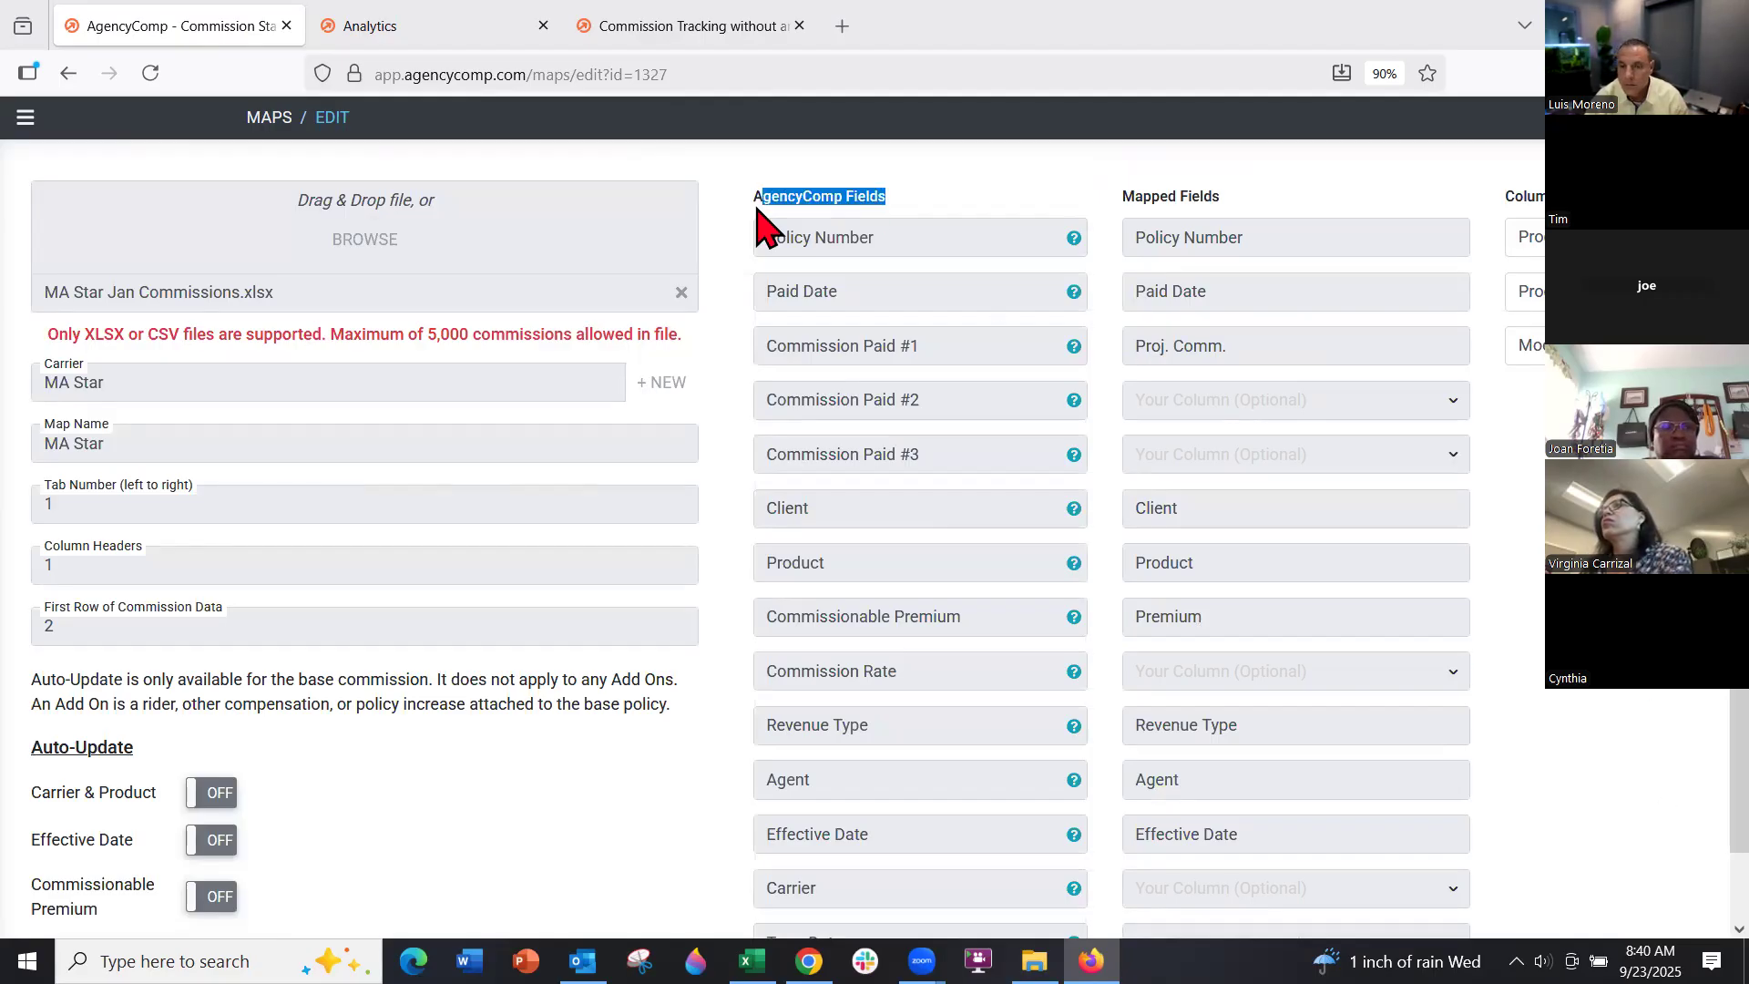
pyautogui.moveTo(1218, 196); pyautogui.dragTo(1120, 196)
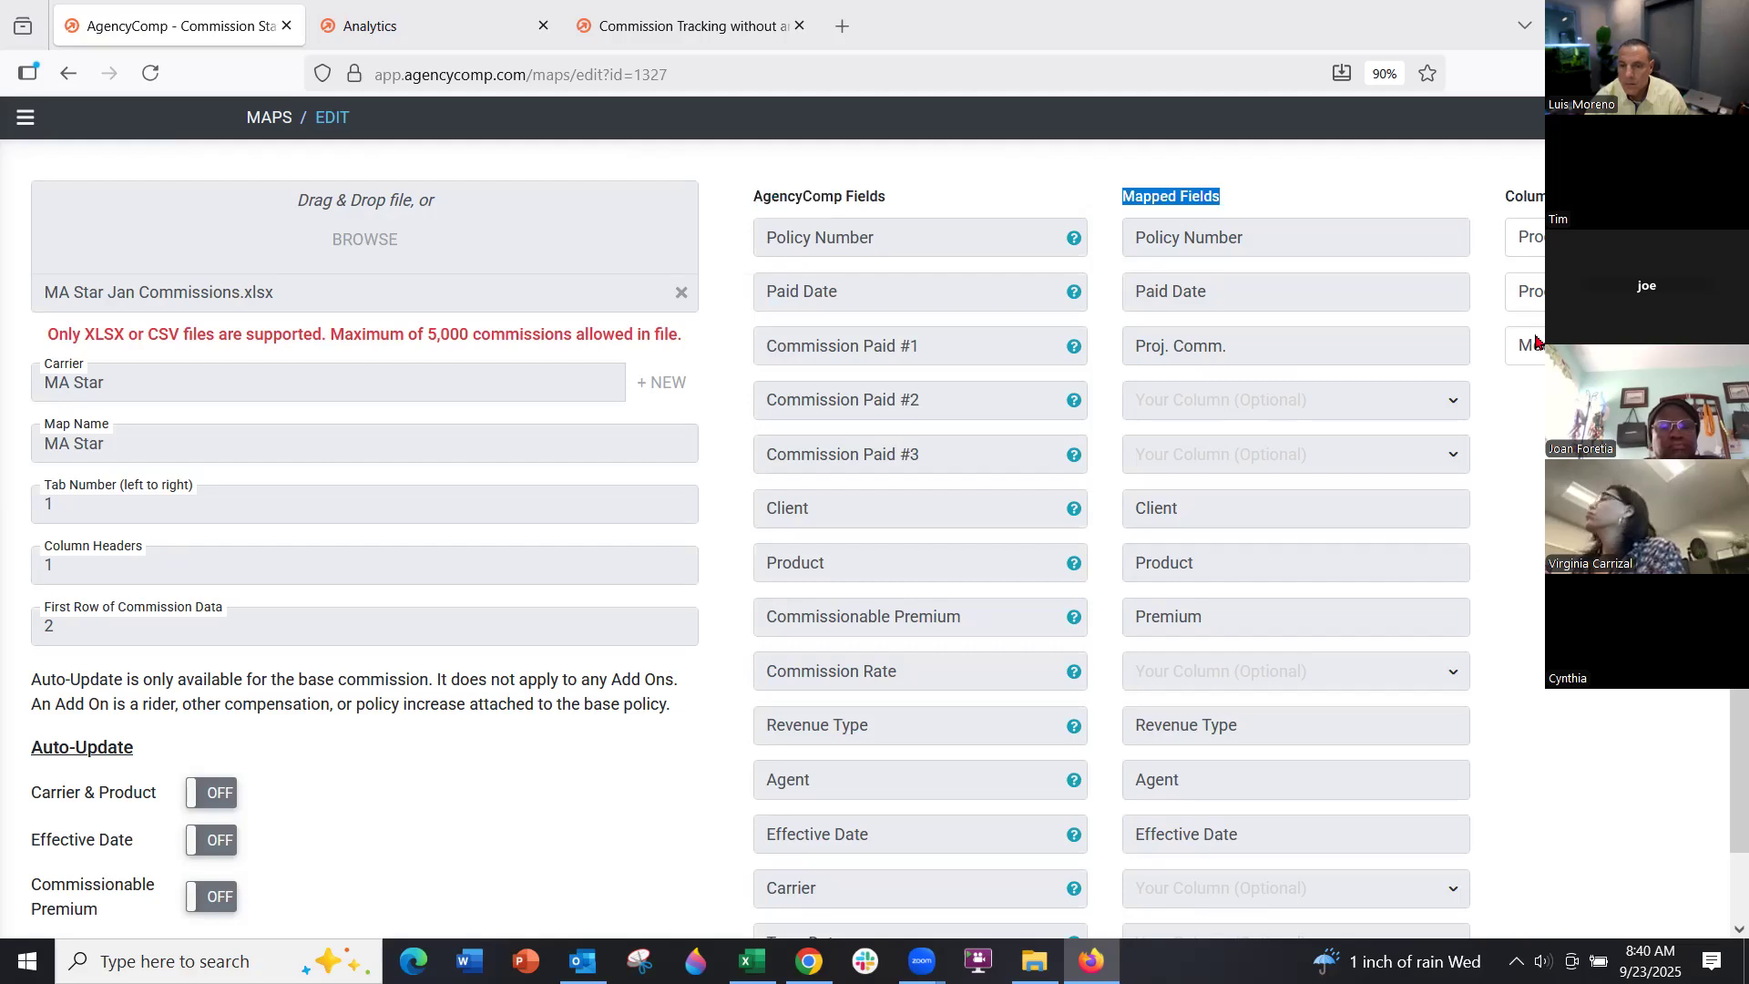
pyautogui.scroll(-2, 1239, 778)
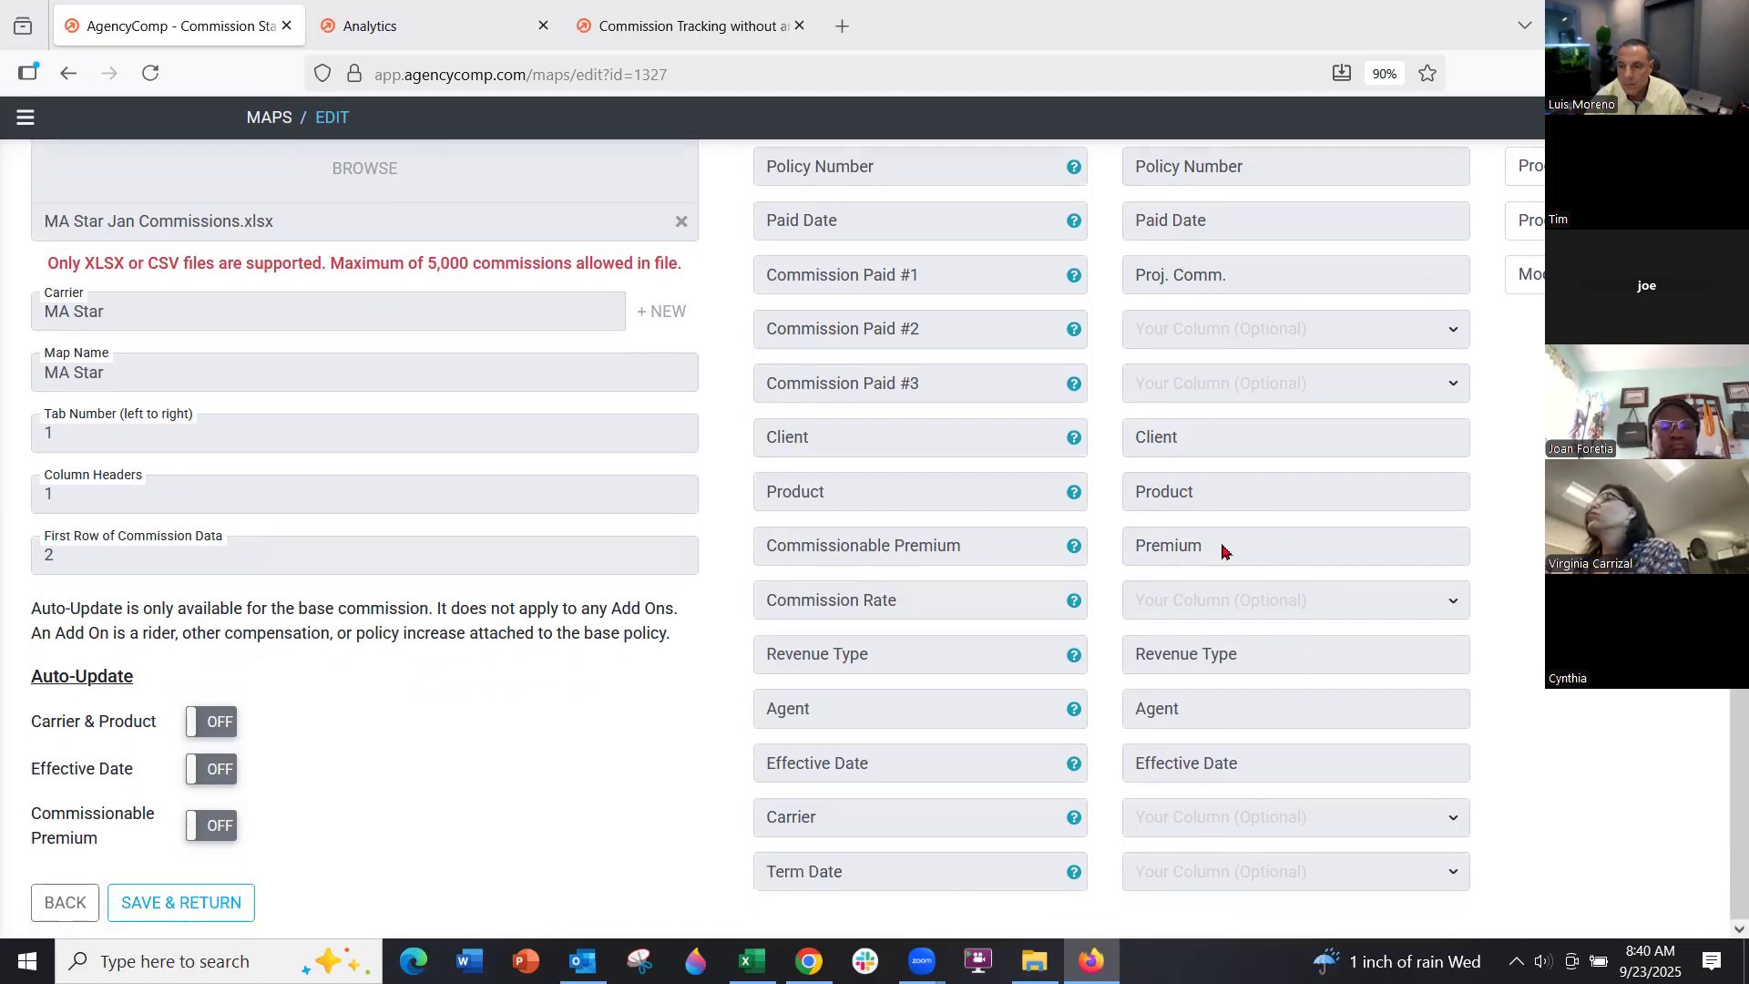
pyautogui.click(232, 899)
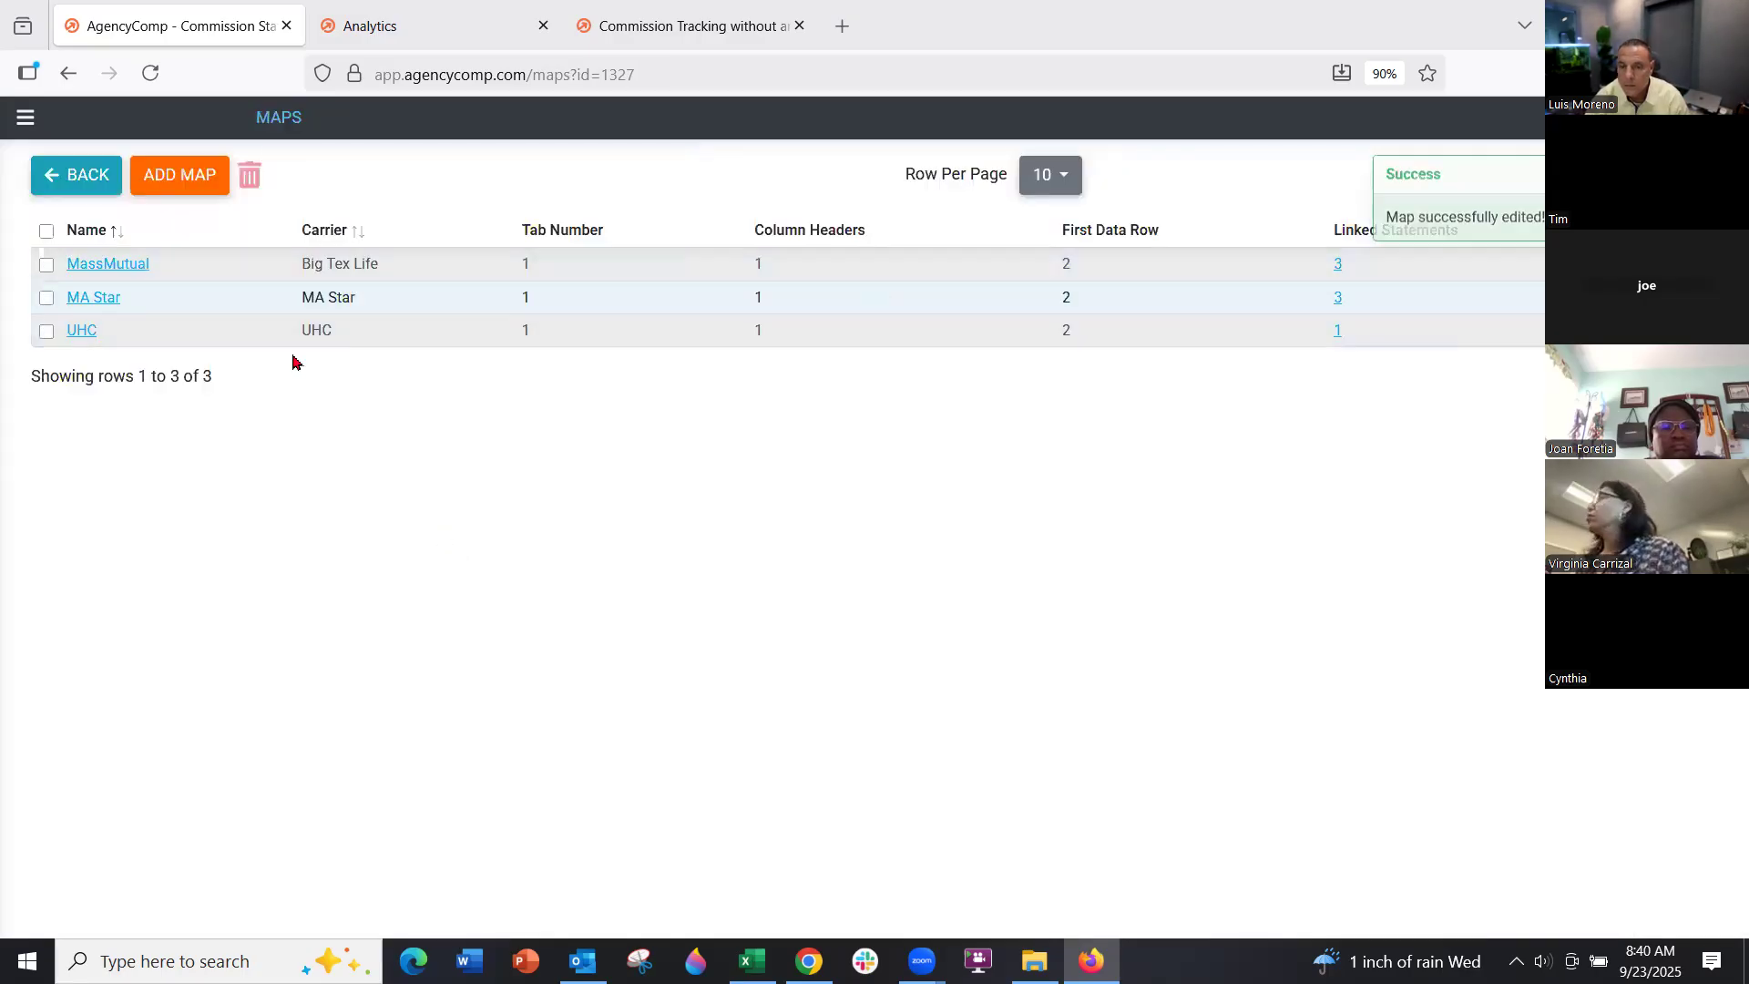
pyautogui.click(95, 183)
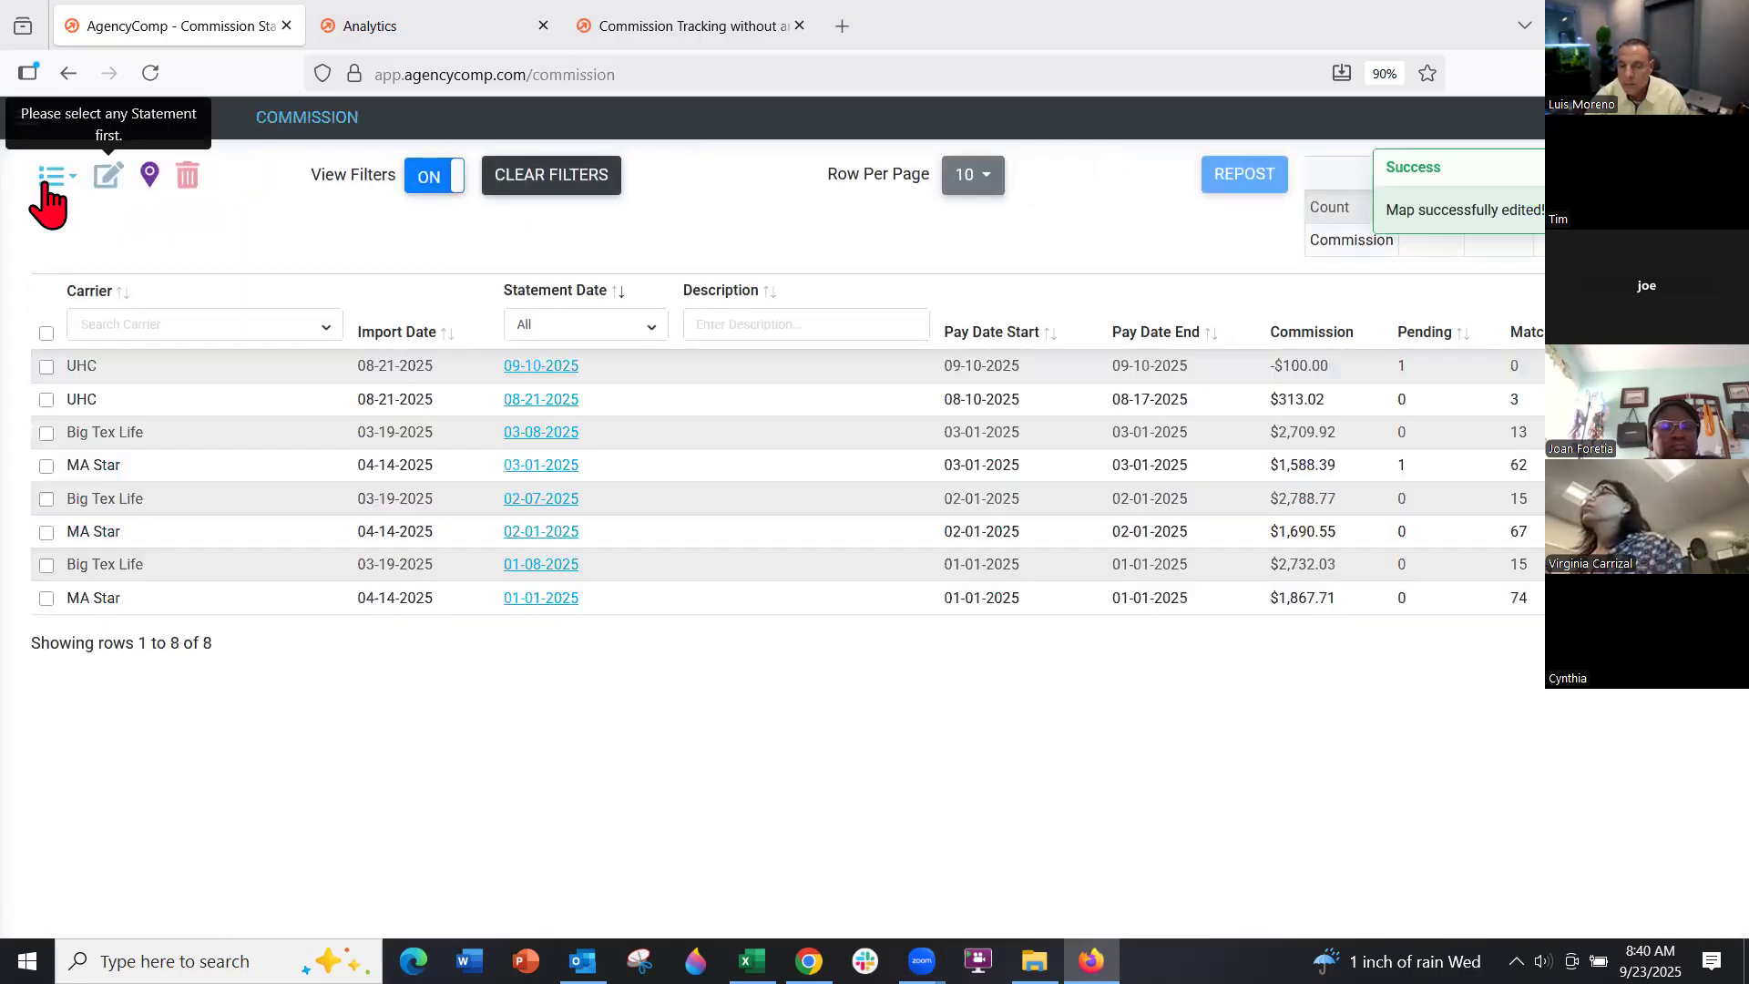
pyautogui.click(47, 179)
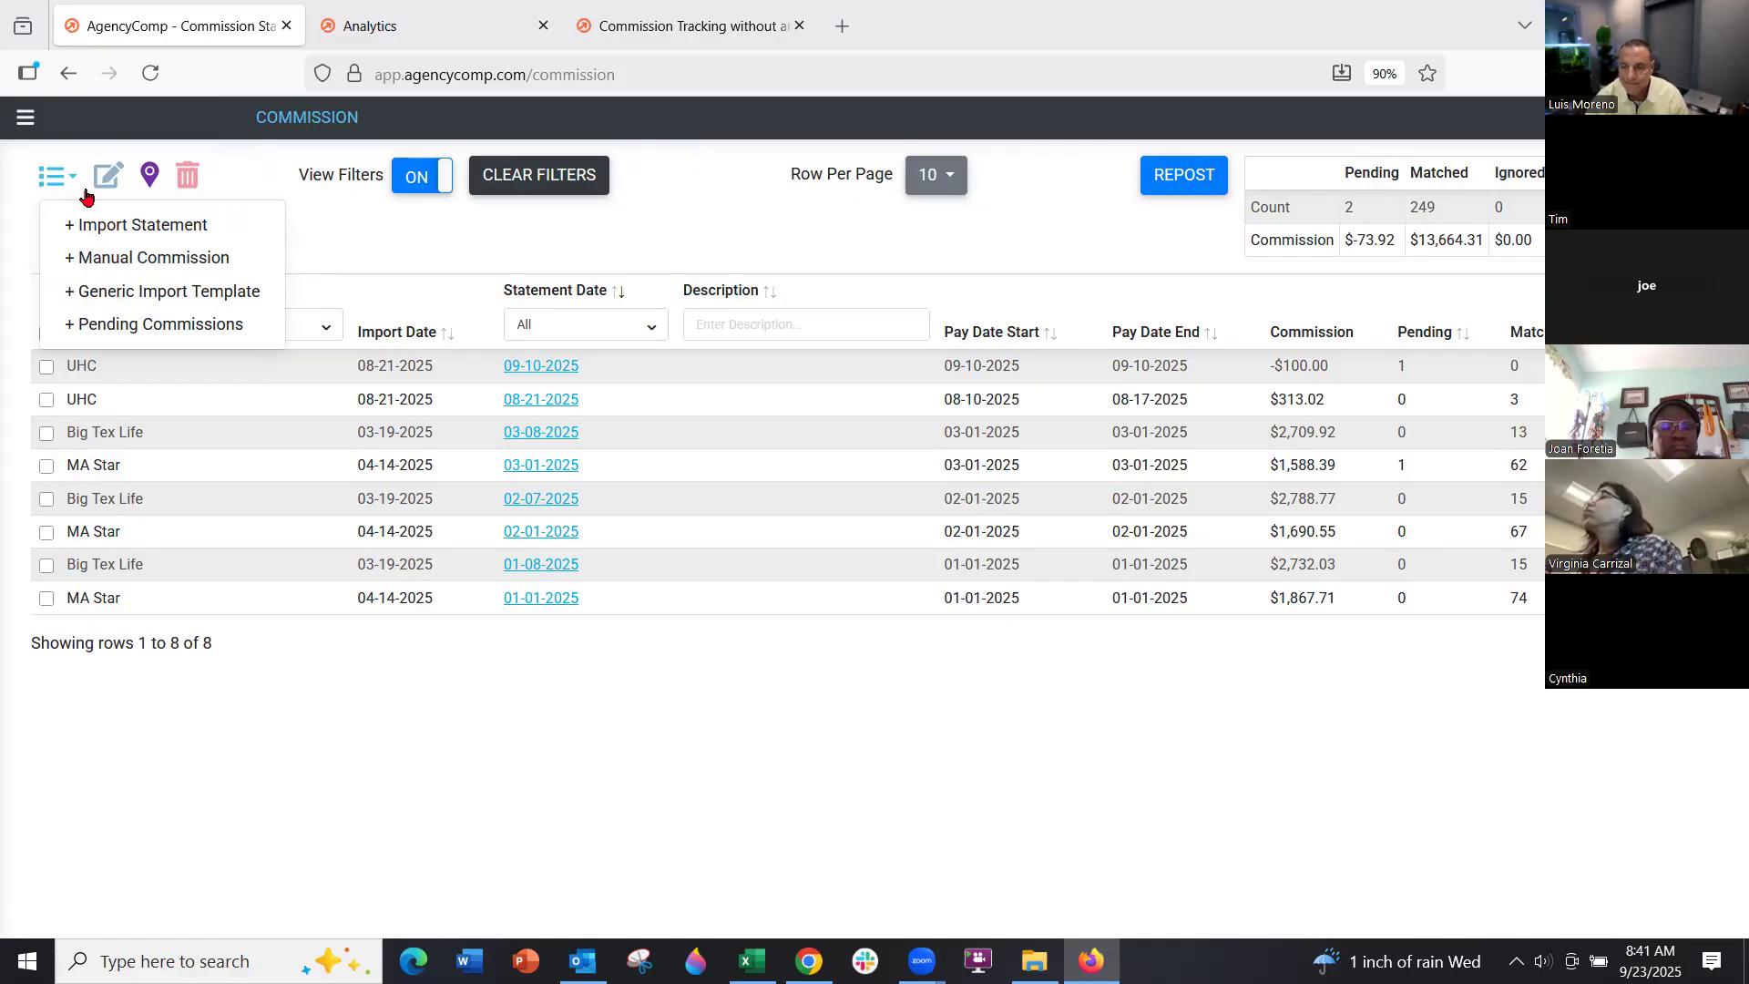
pyautogui.click(133, 225)
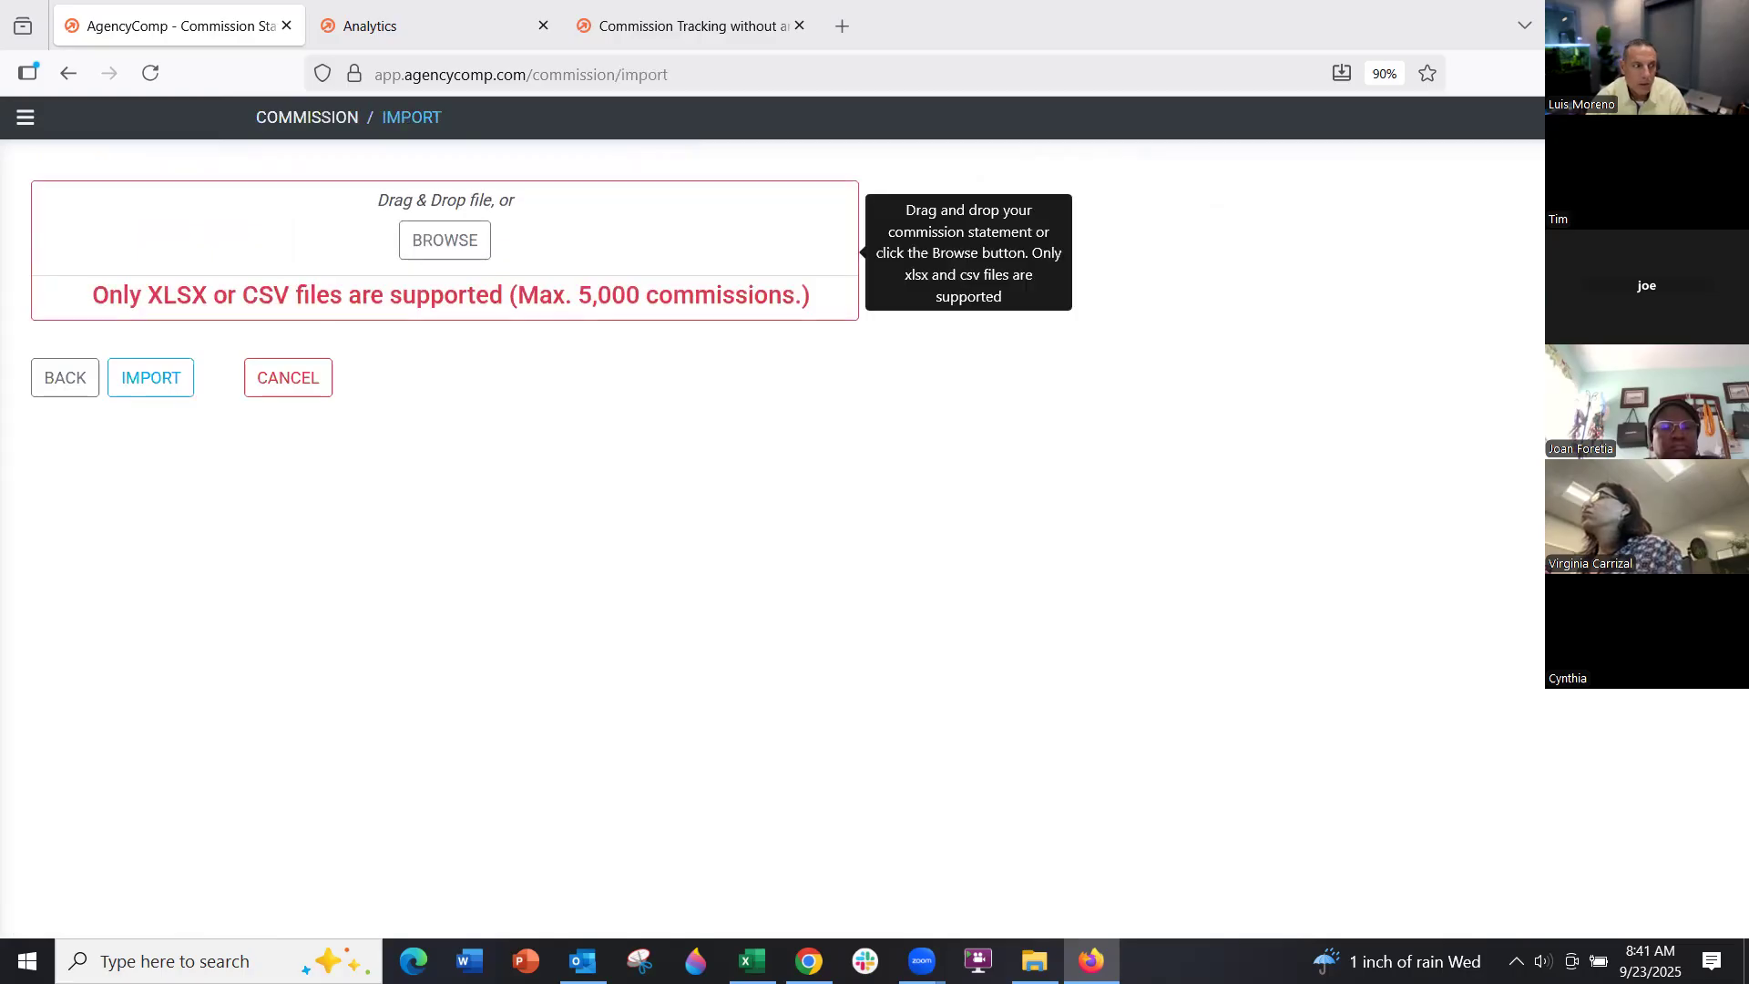
pyautogui.hotkey('alt', 'Tab')
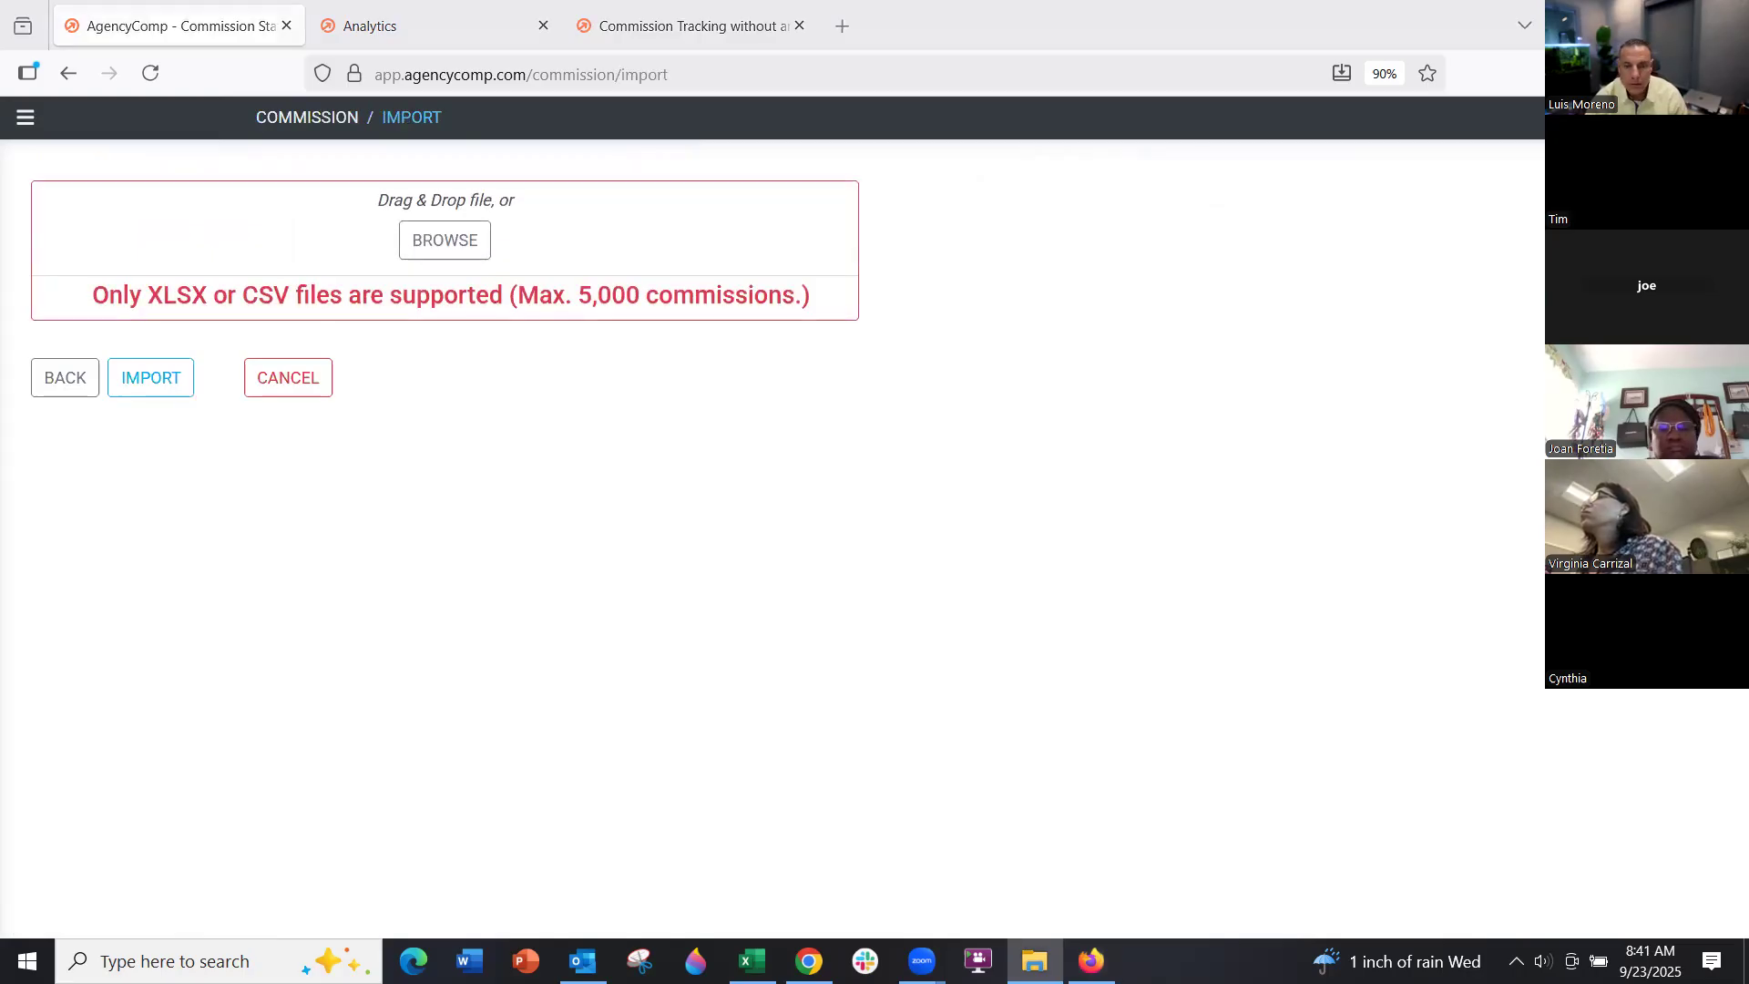
pyautogui.moveTo(690, 254); pyautogui.dragTo(632, 274)
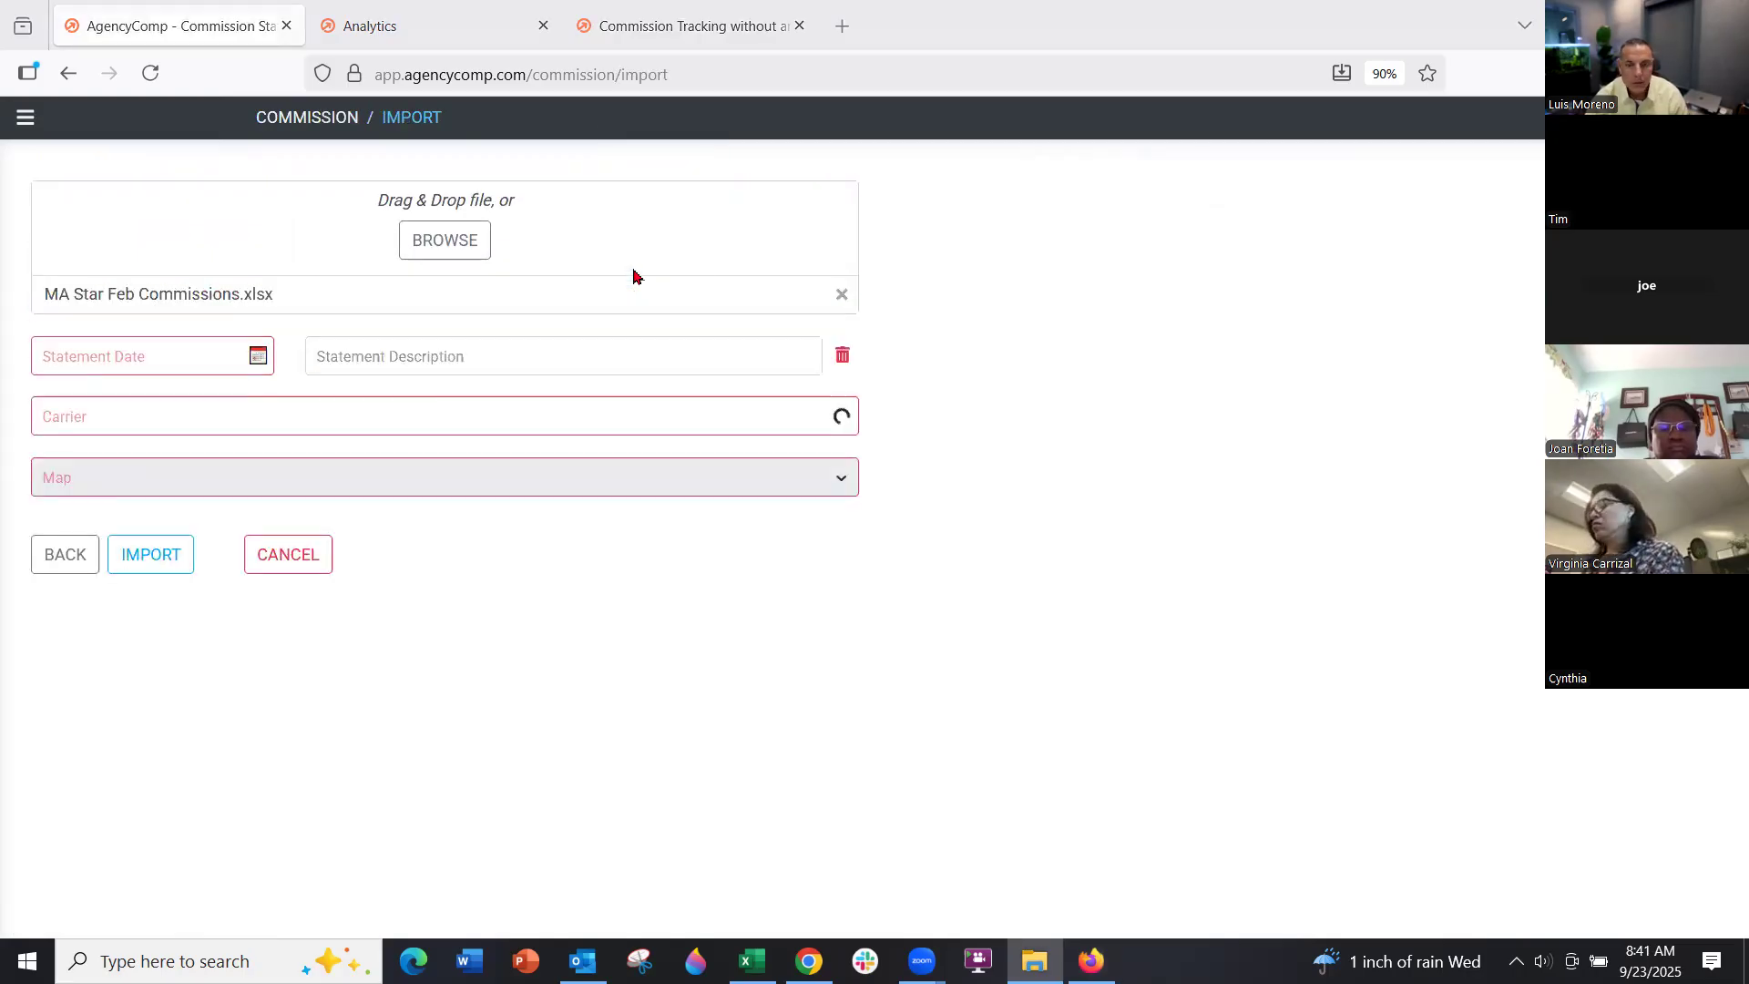
pyautogui.click(176, 351)
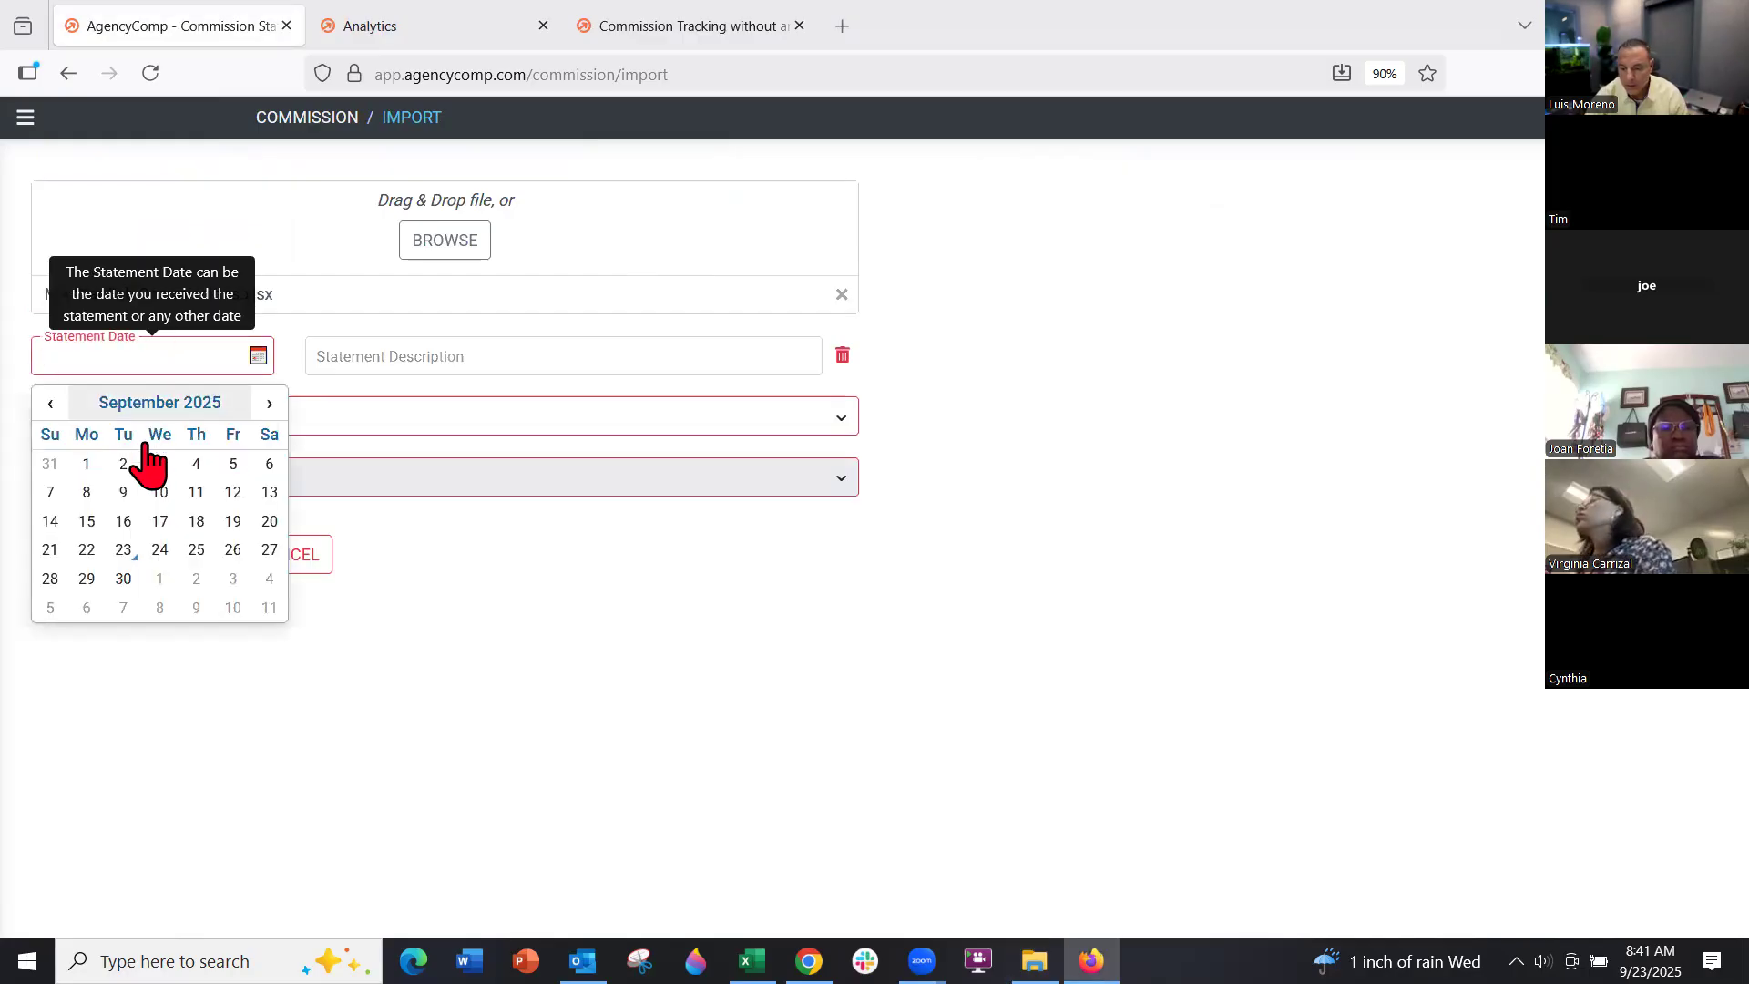
pyautogui.click(124, 551)
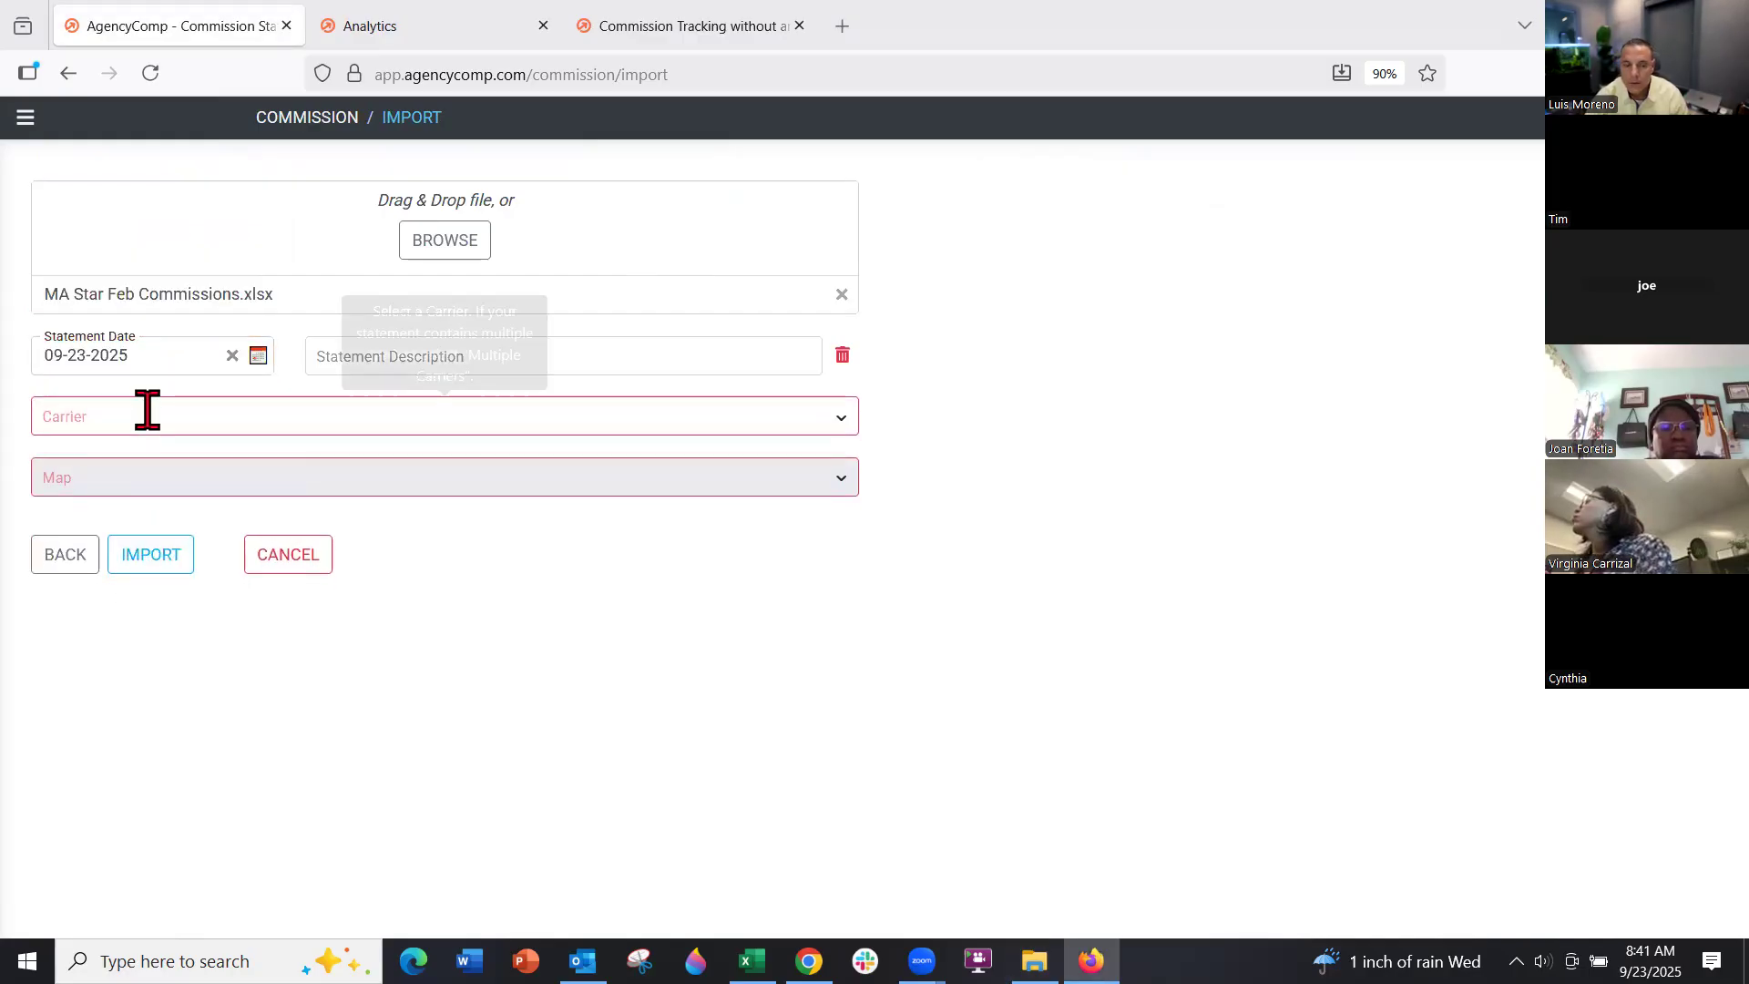
pyautogui.click(143, 415)
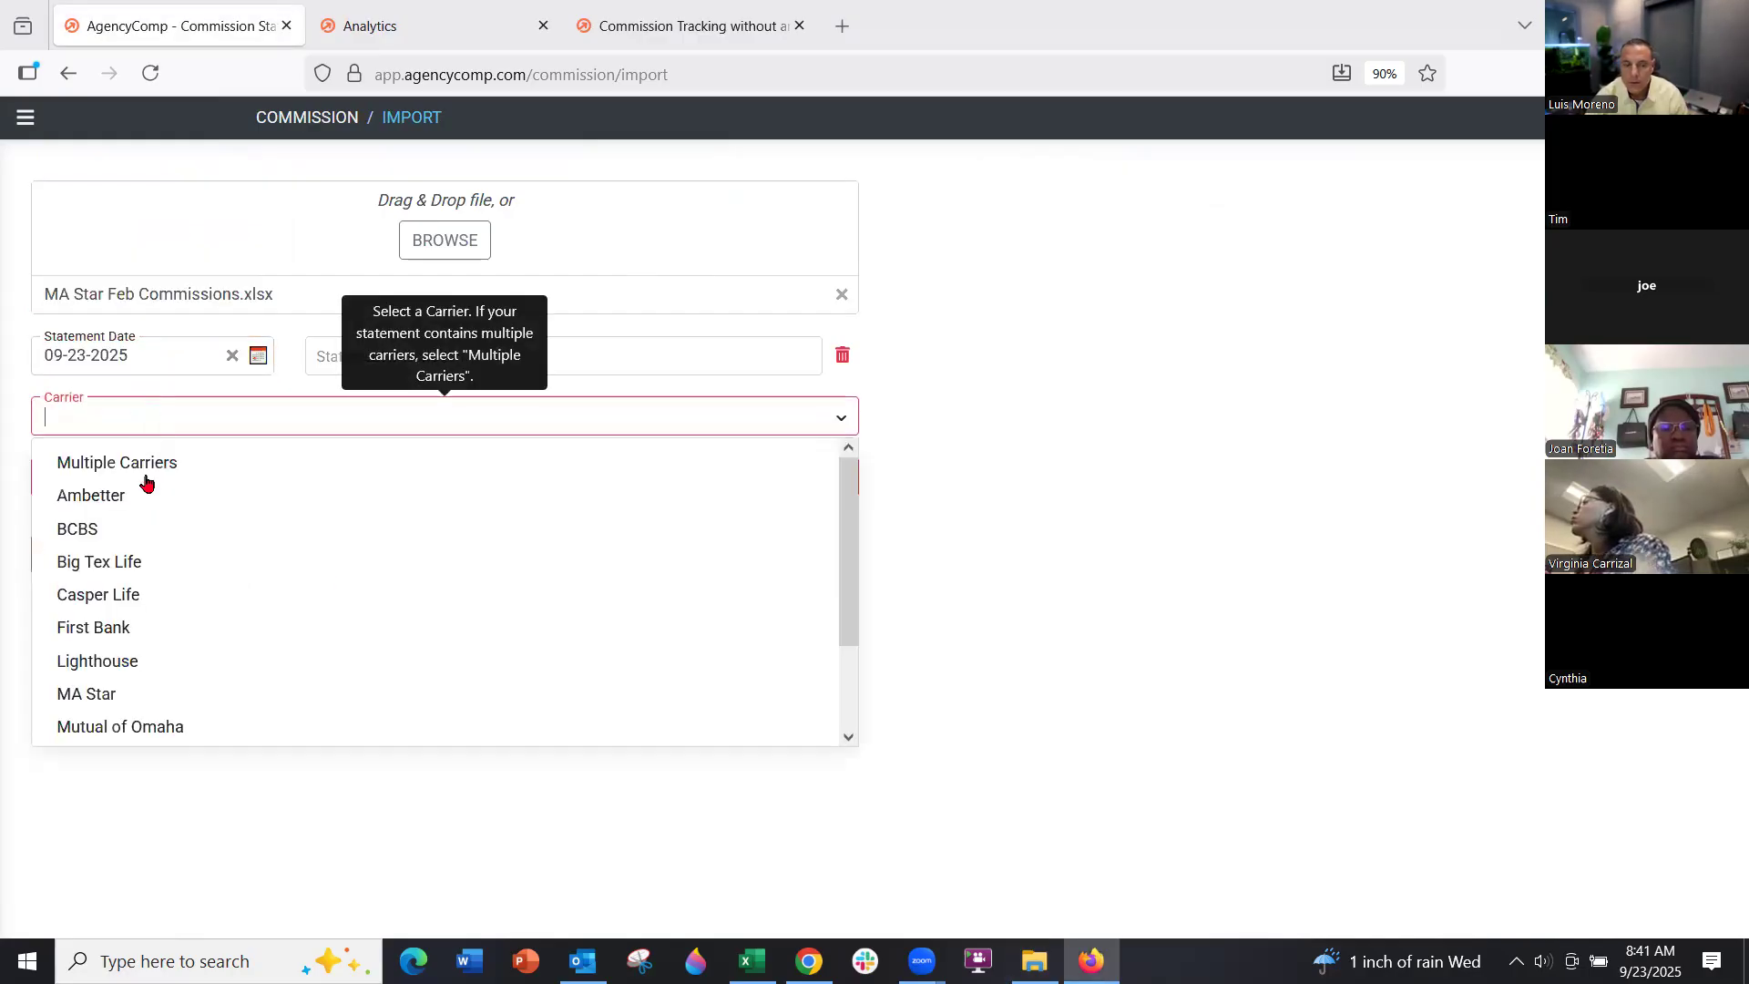
pyautogui.click(146, 694)
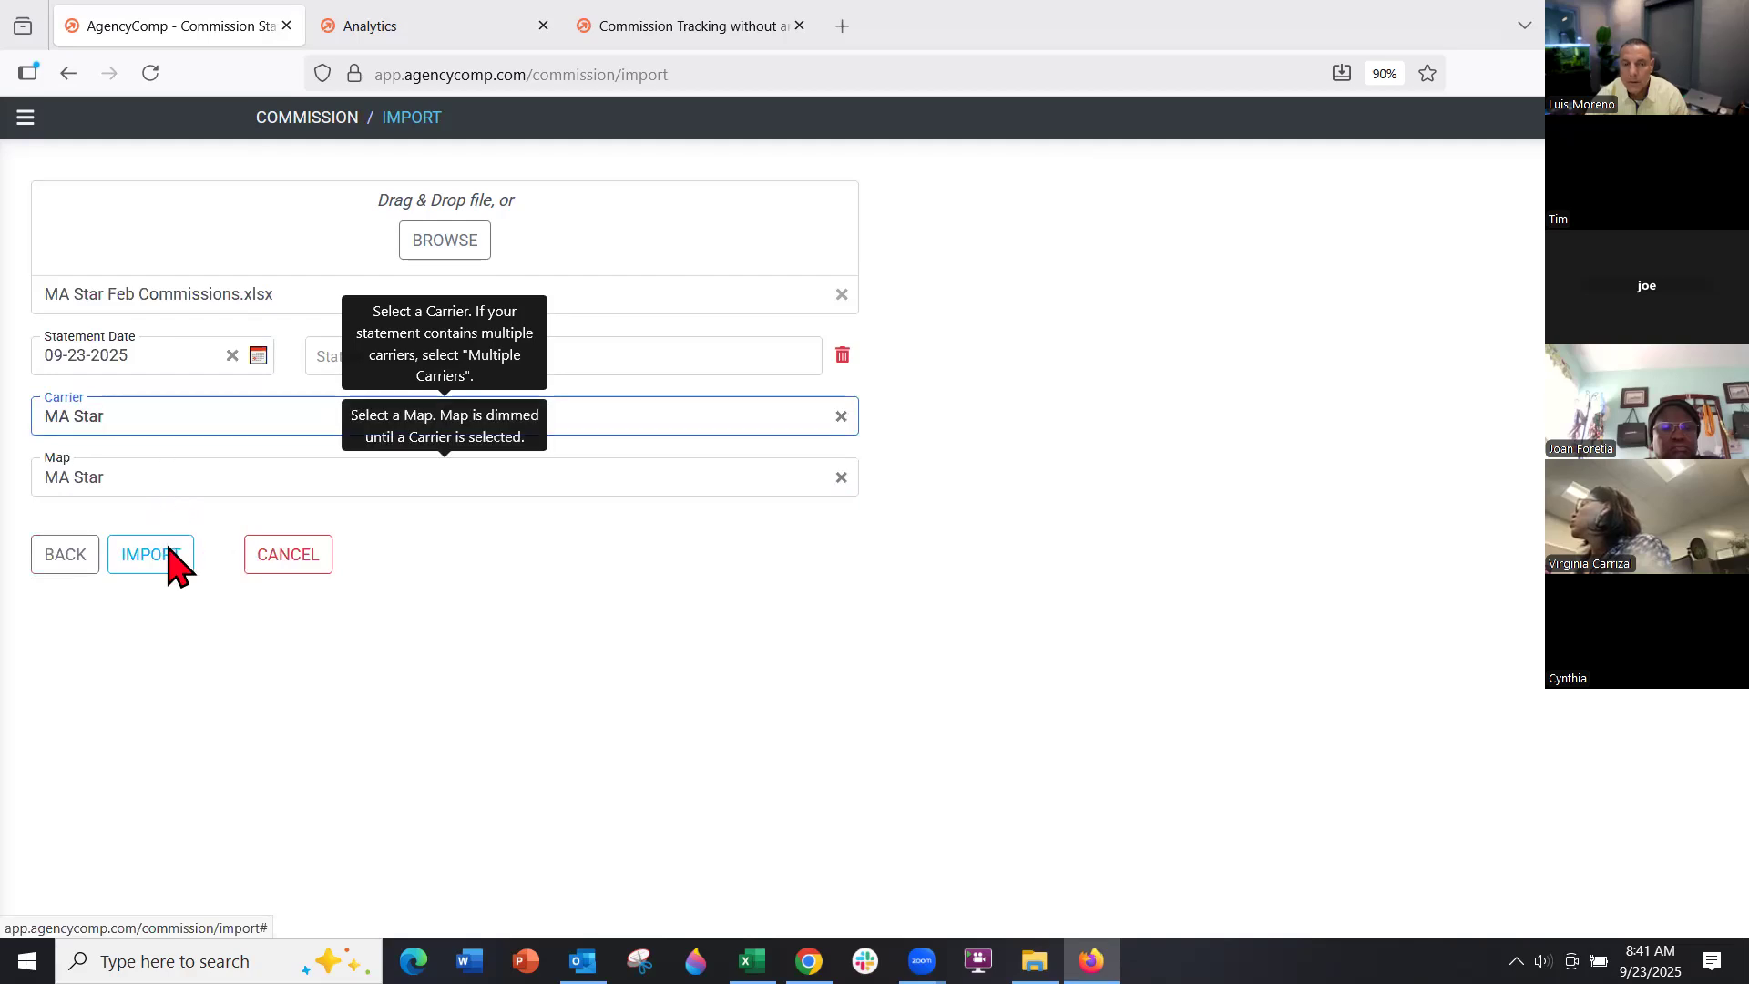
pyautogui.click(283, 565)
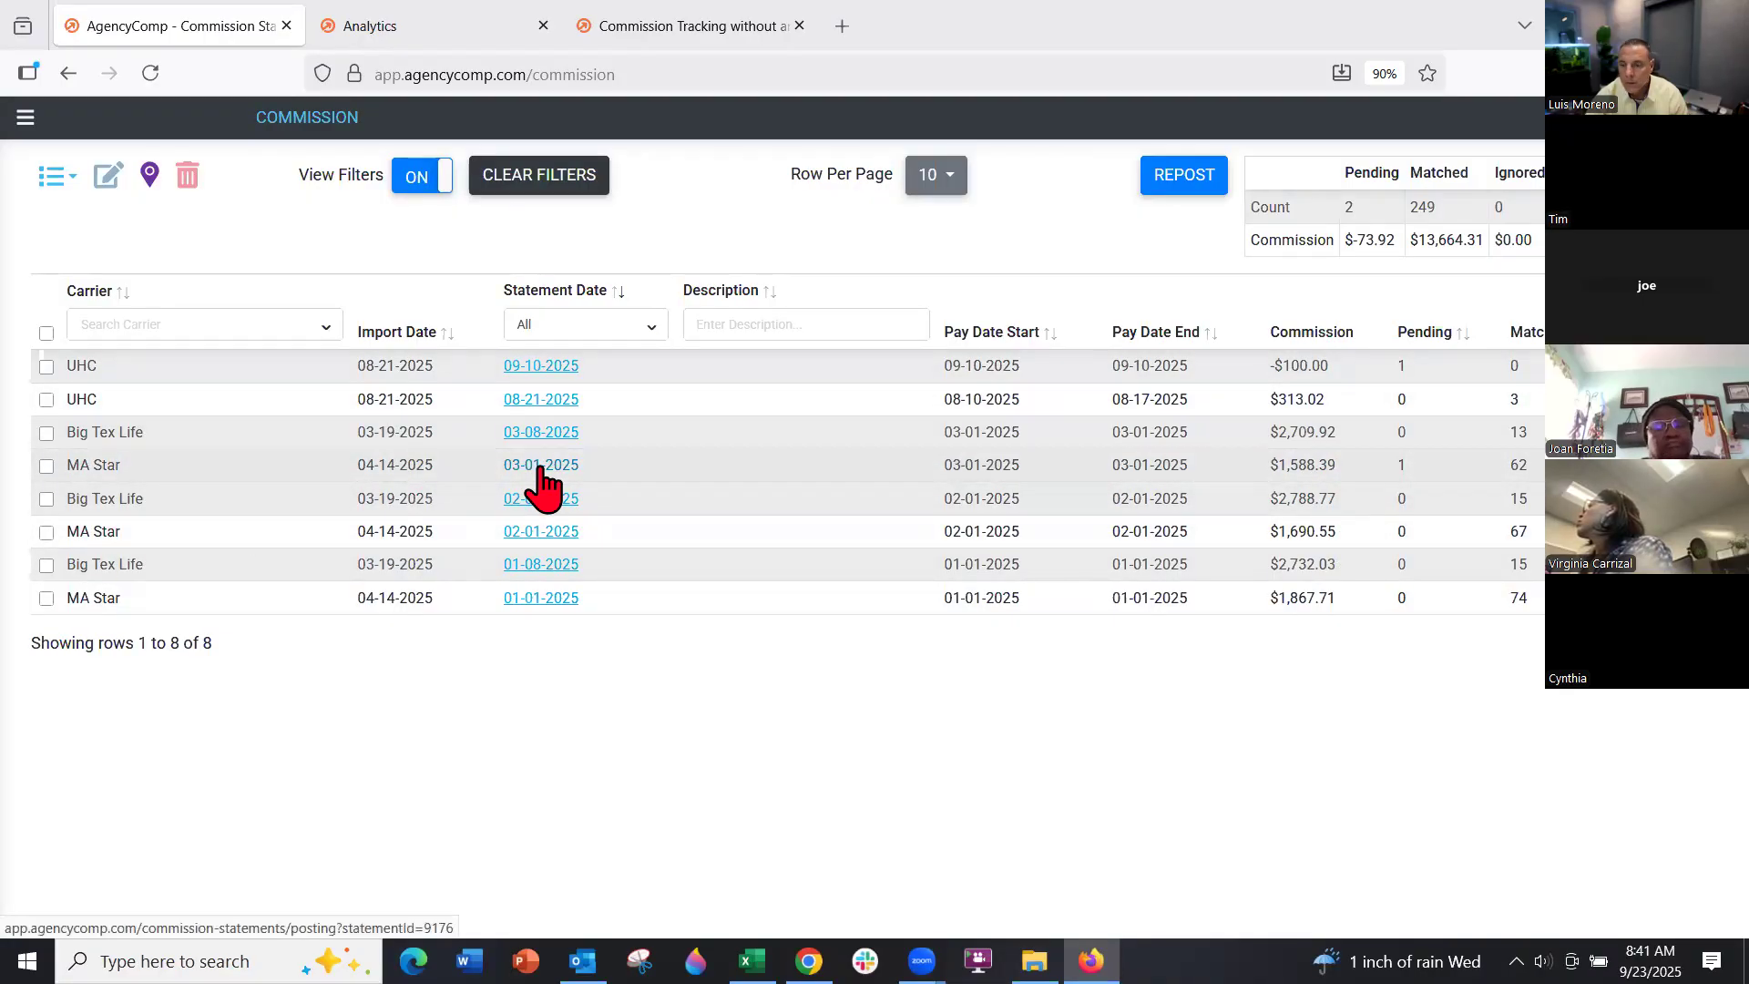
# Match the 03-01-2025 MA Star statement's pending $26.08 commission to the client's policy
pyautogui.click(540, 466)
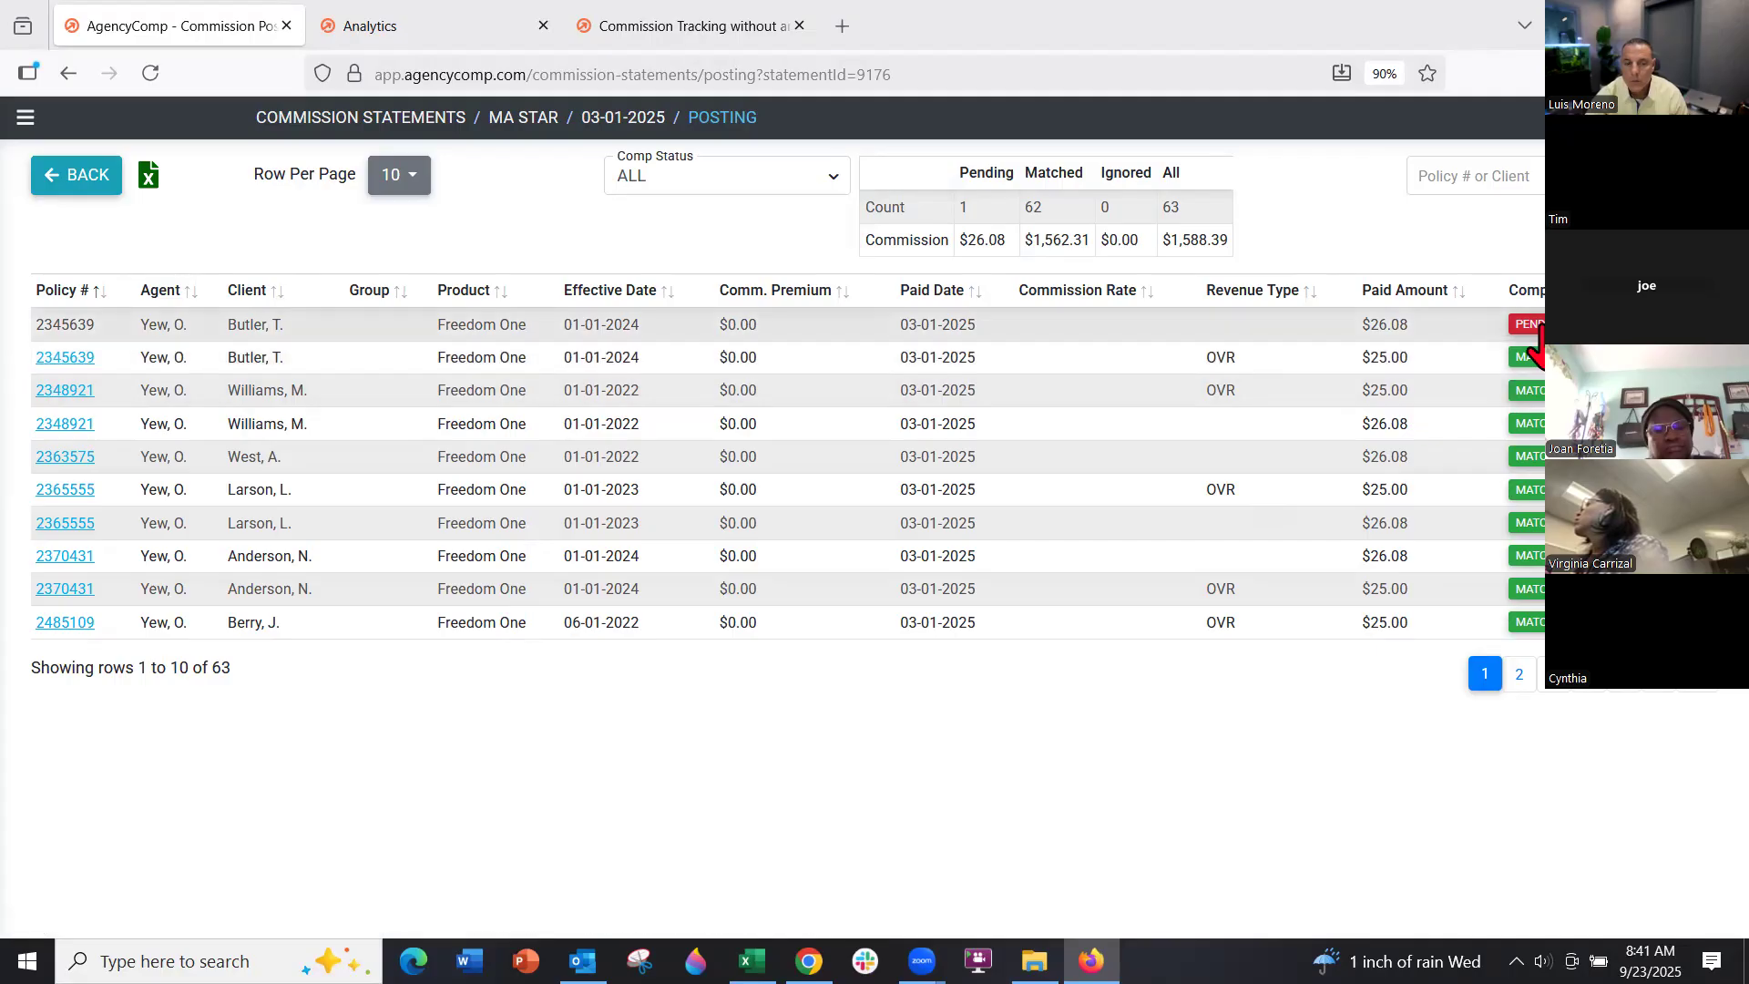
pyautogui.moveTo(1530, 326)
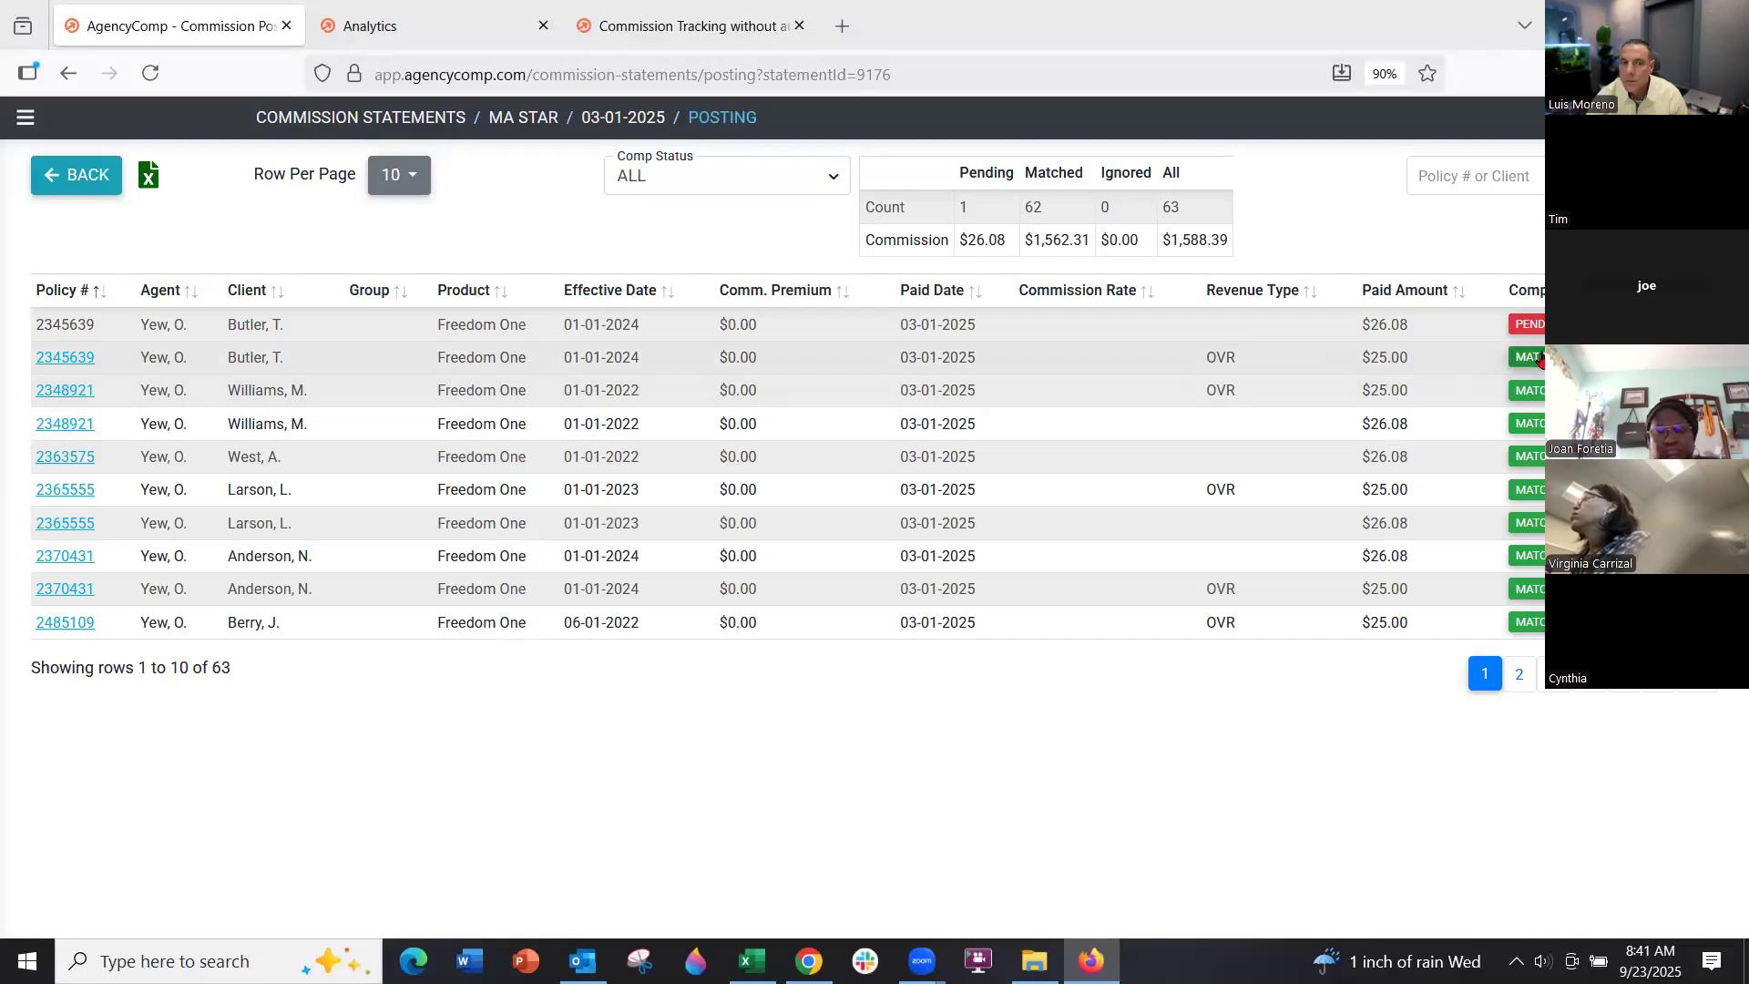
pyautogui.click(1528, 325)
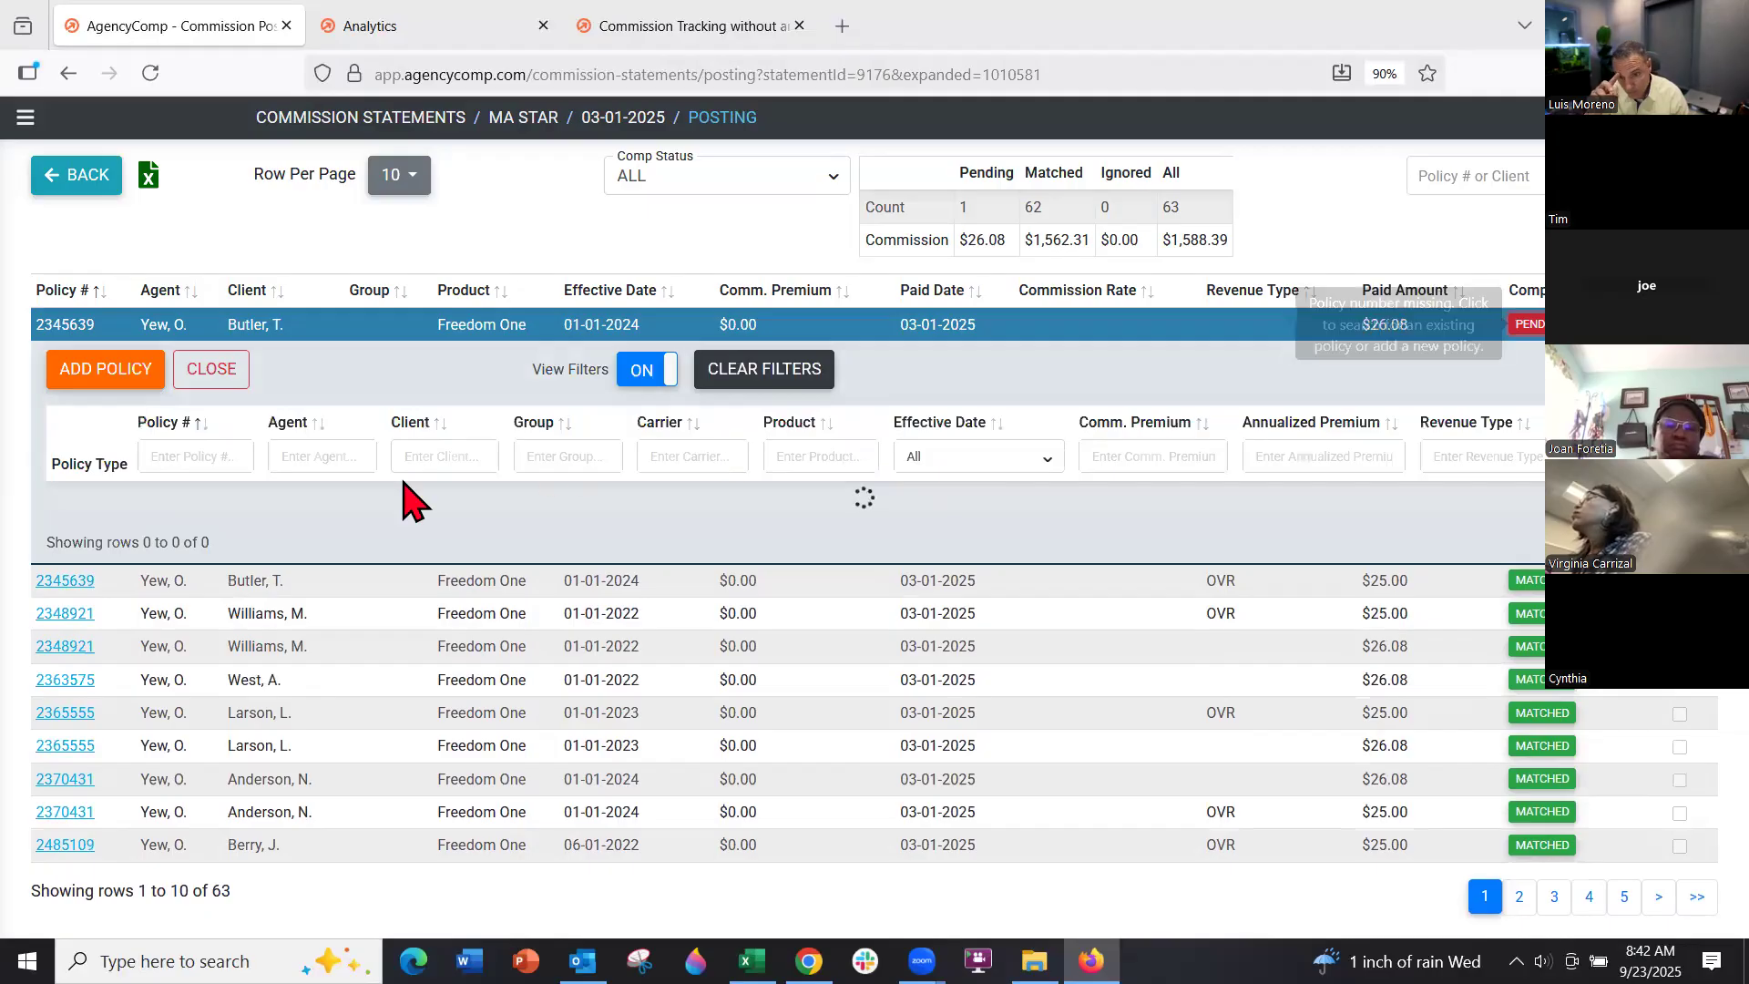
pyautogui.click(461, 454)
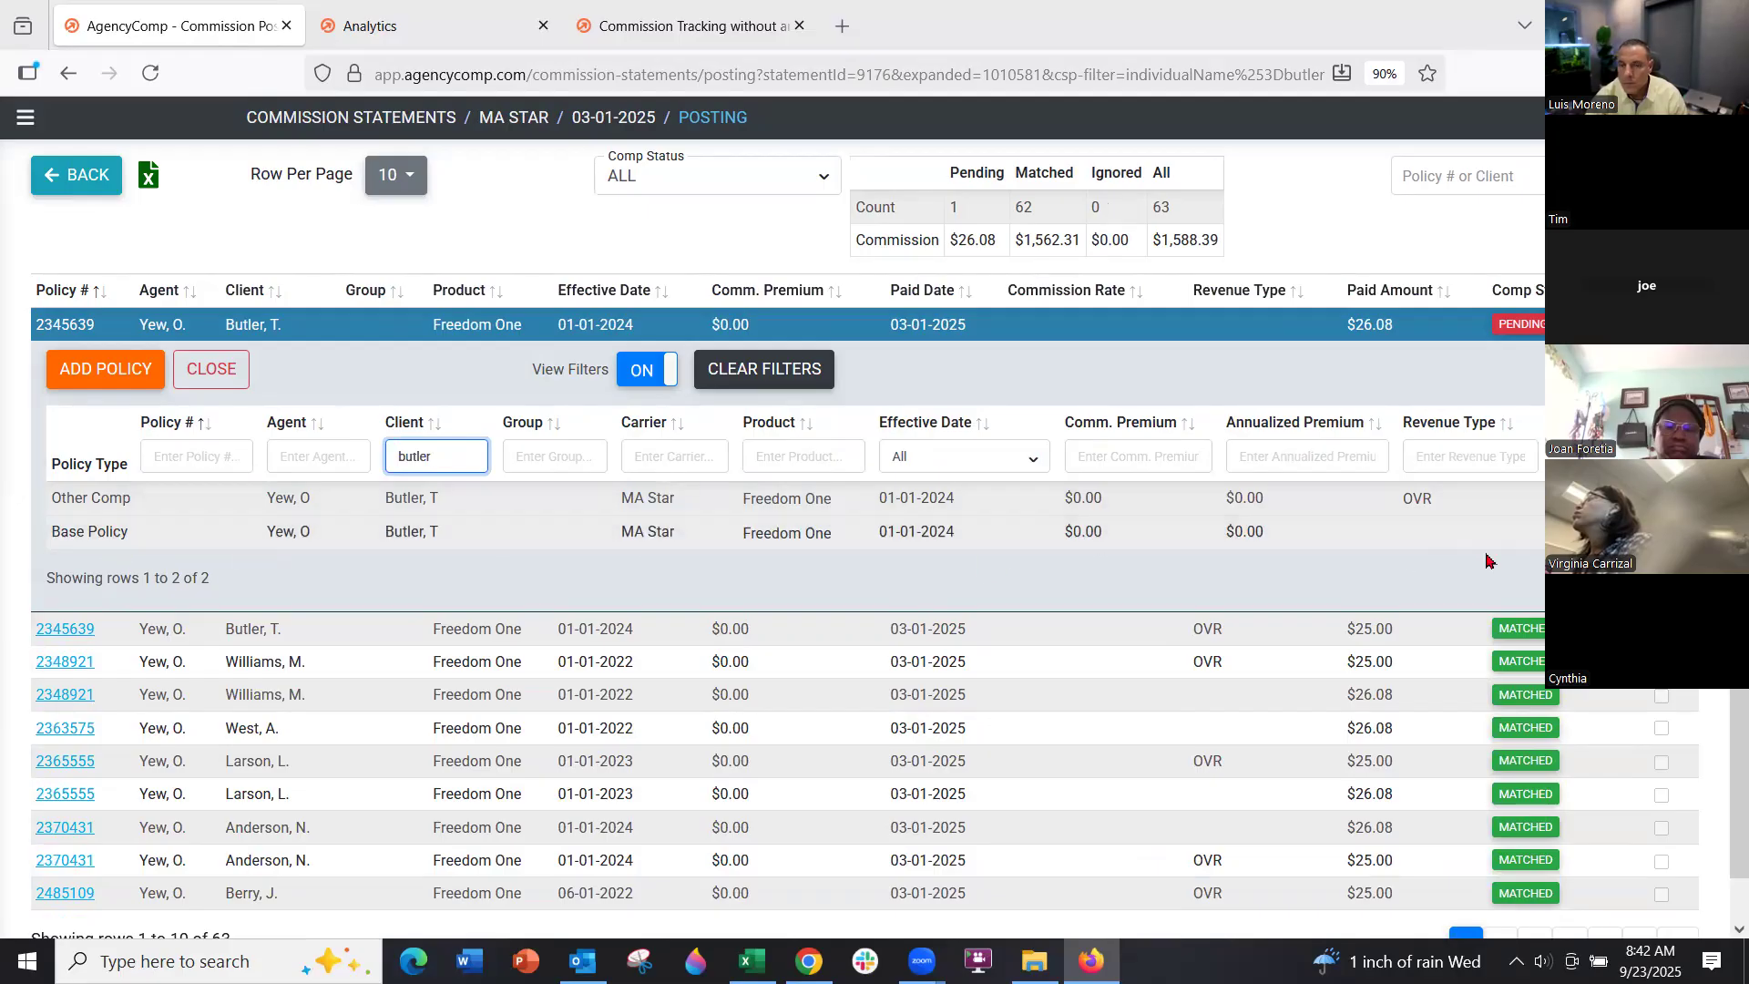
pyautogui.click(1622, 533)
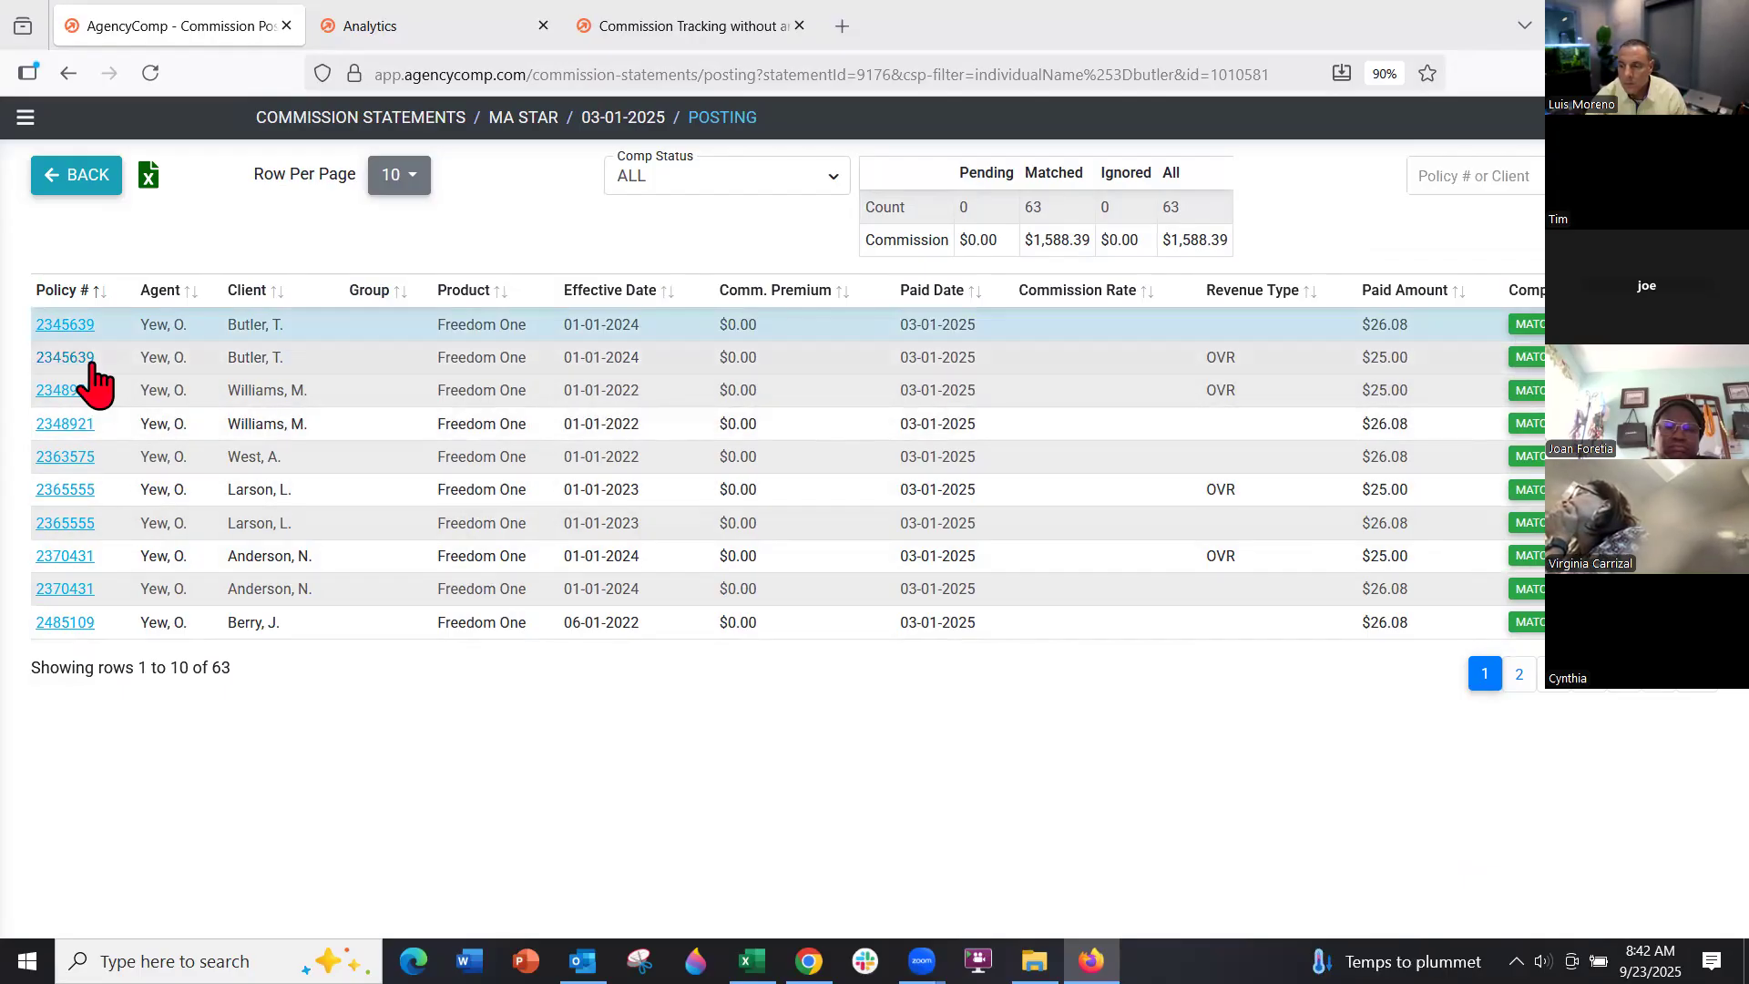
pyautogui.click(24, 117)
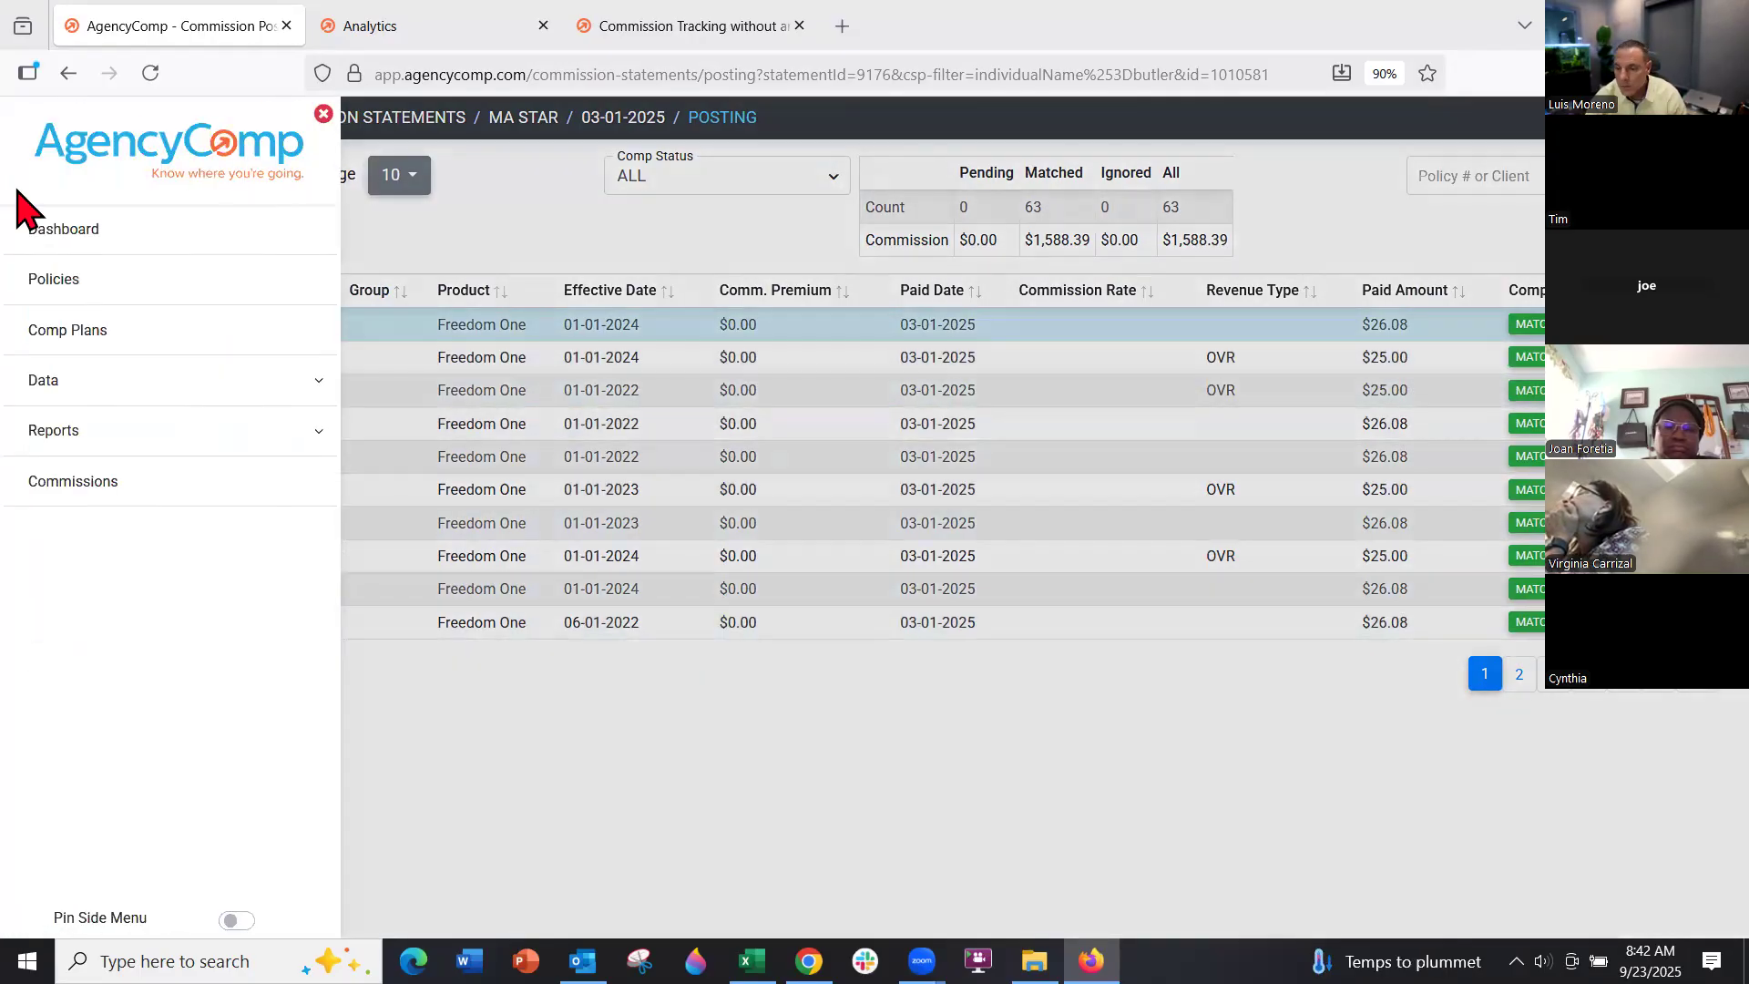
# Open Reports > Pending Business, listing 128 pending policies by carrier
pyautogui.click(84, 433)
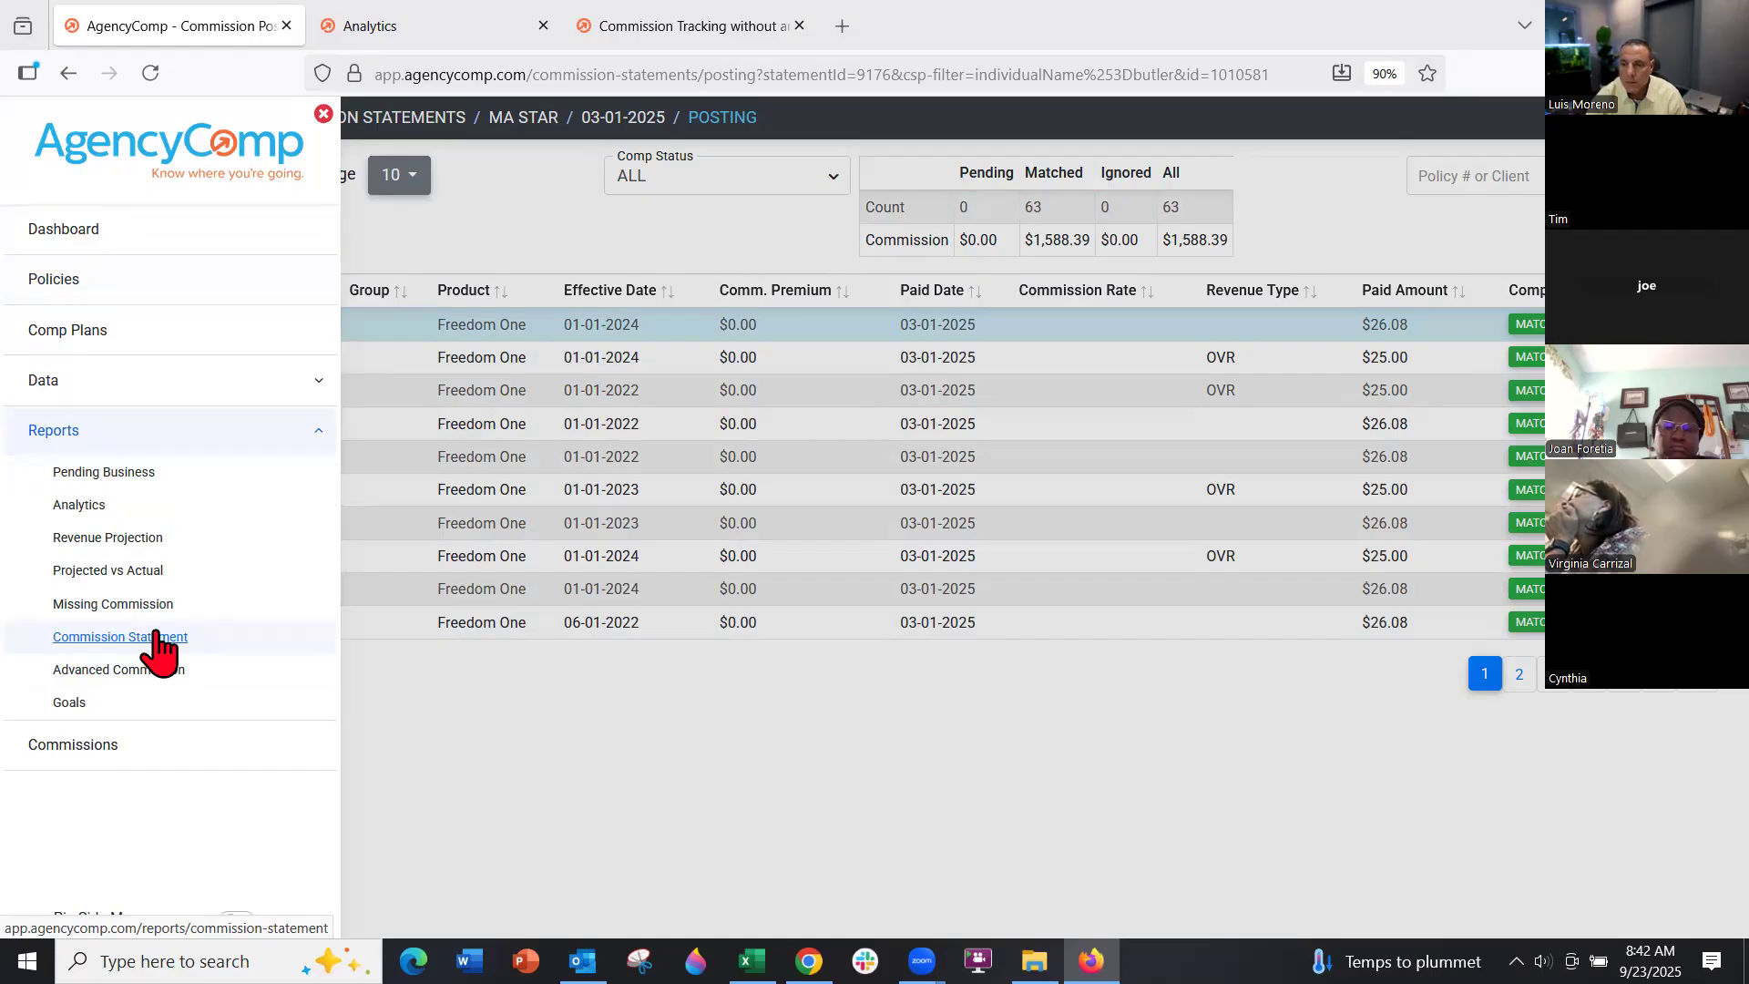
pyautogui.click(125, 477)
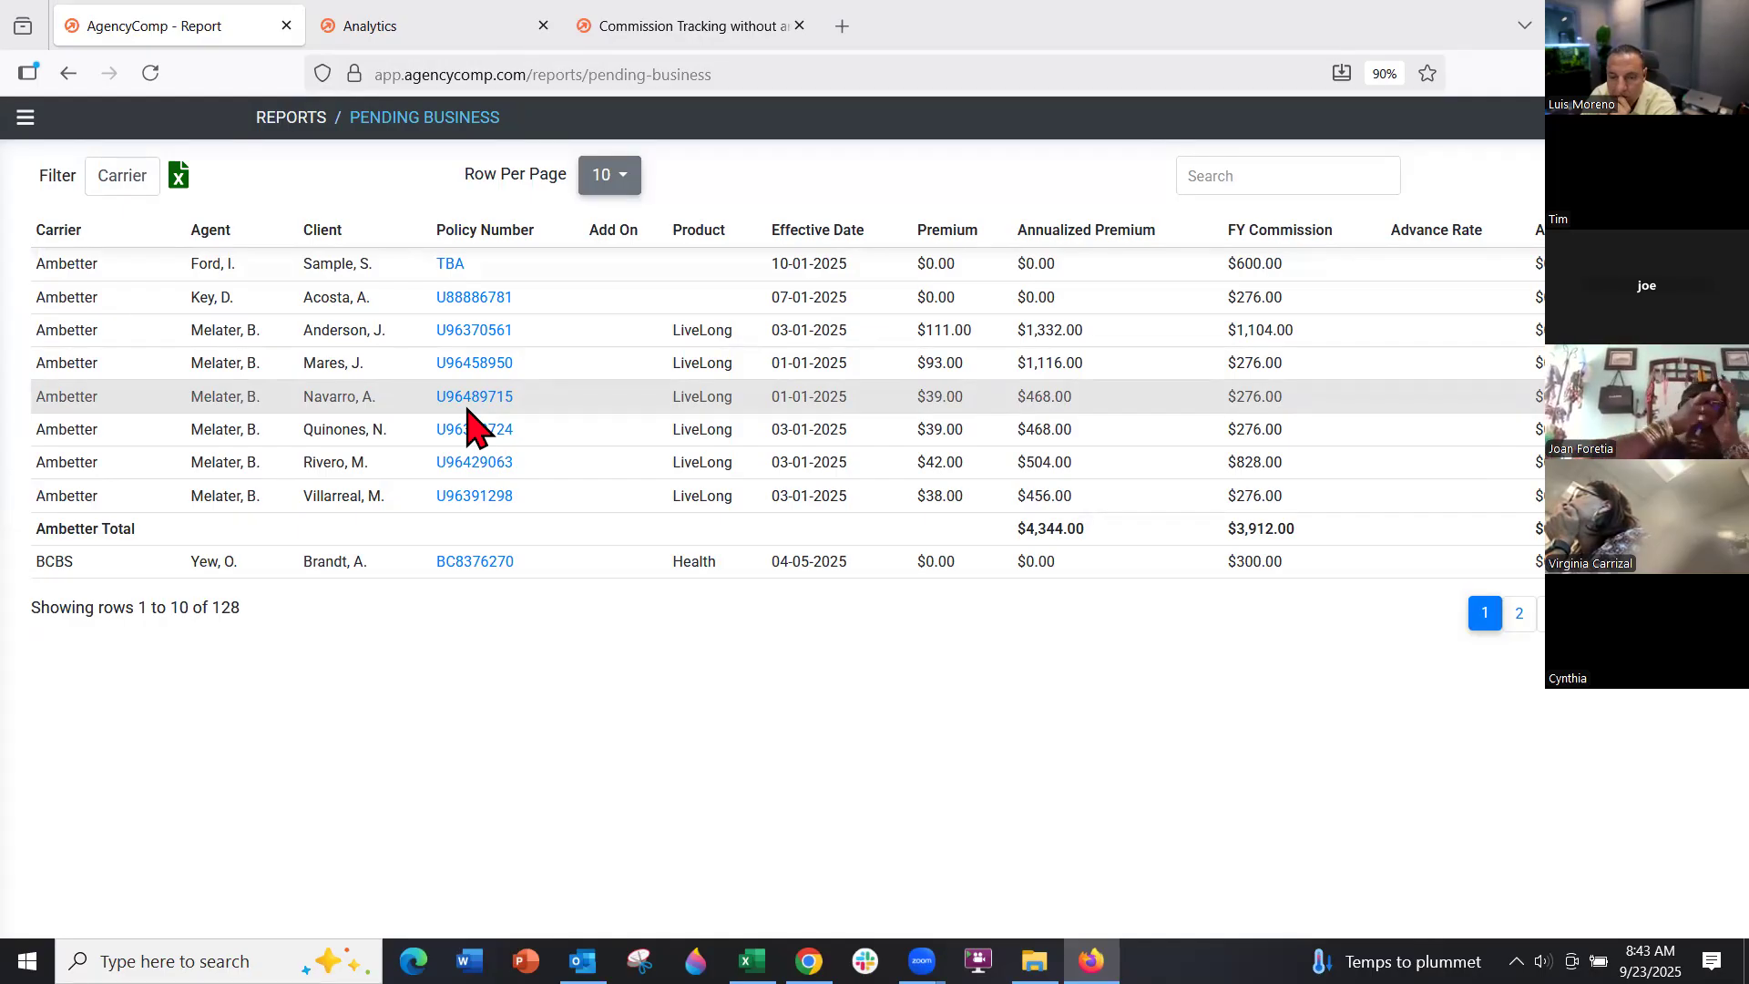
# Open the Ambetter TBA policy and keep its status as Pending
pyautogui.click(451, 266)
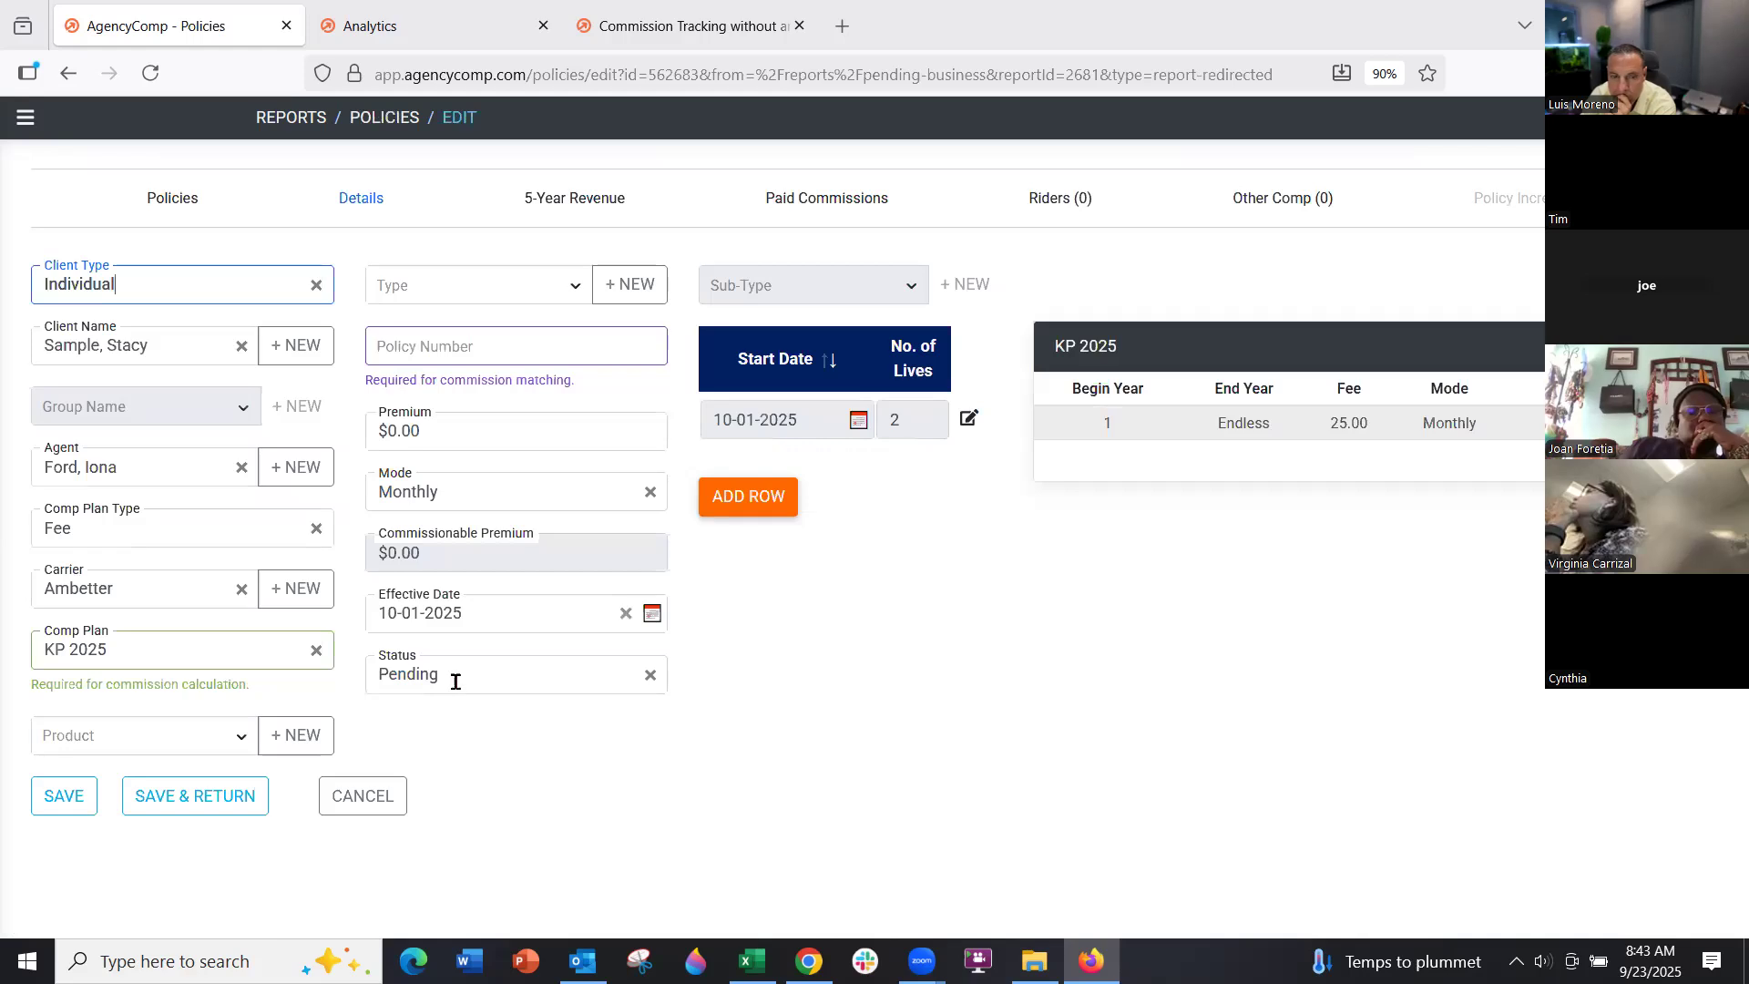
pyautogui.click(446, 680)
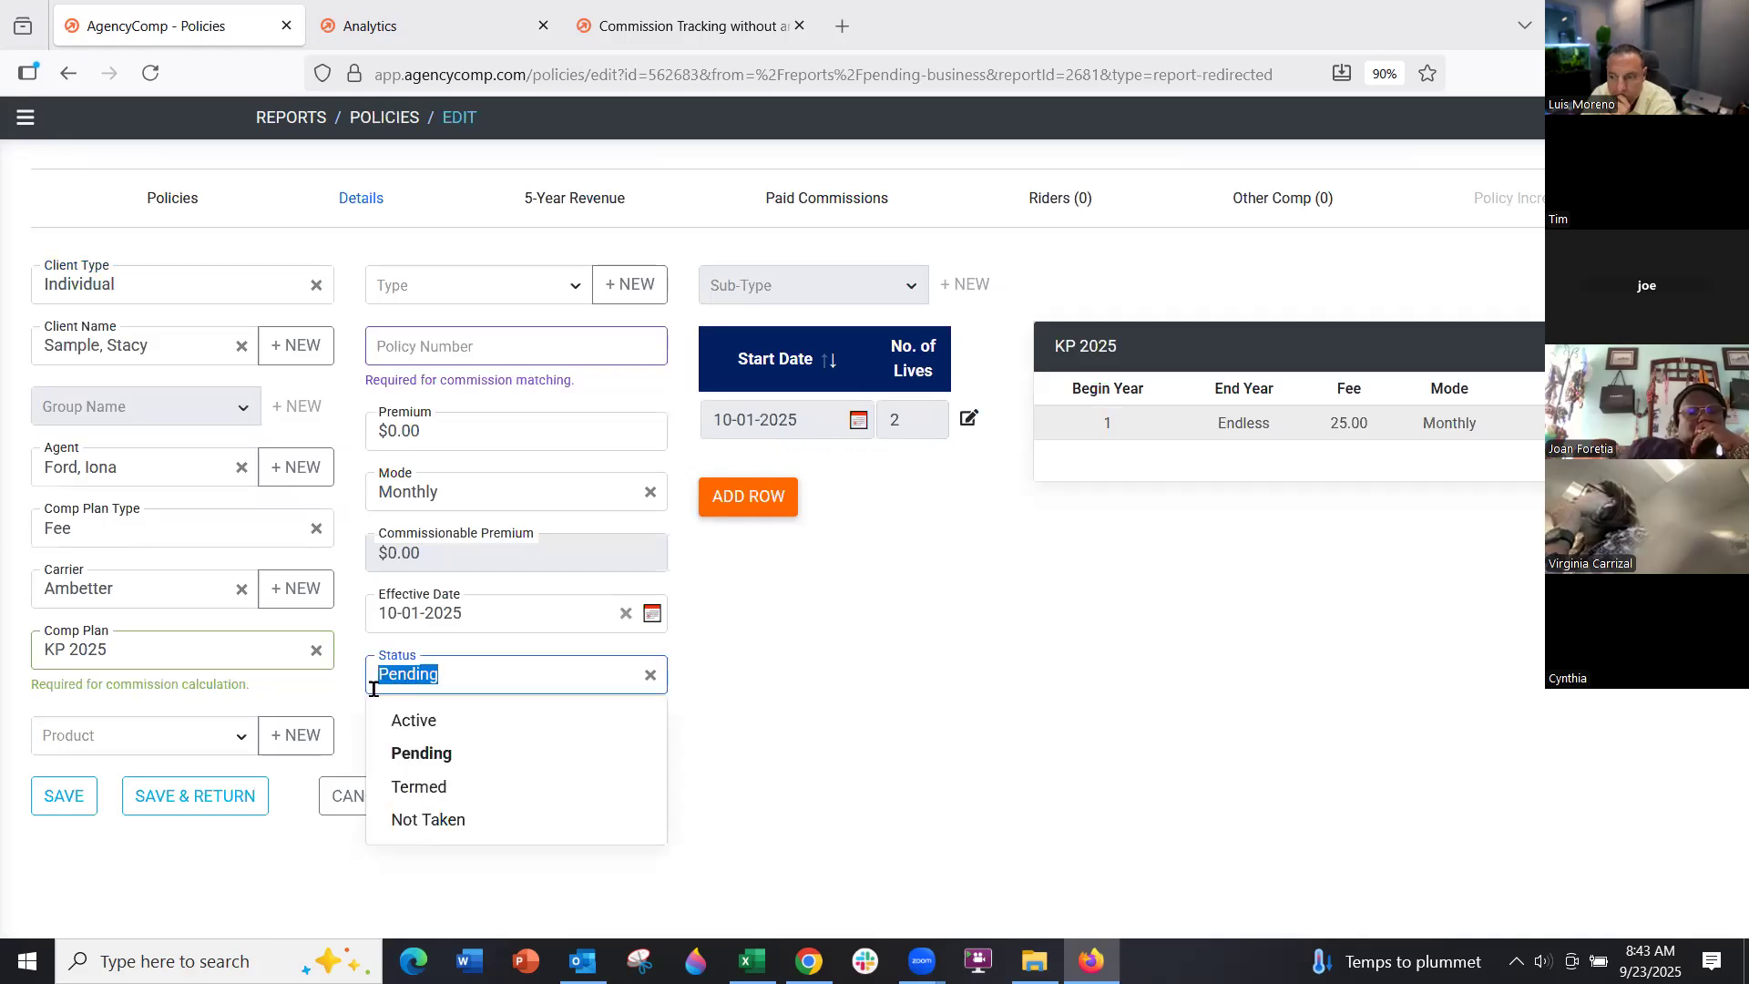
pyautogui.click(714, 702)
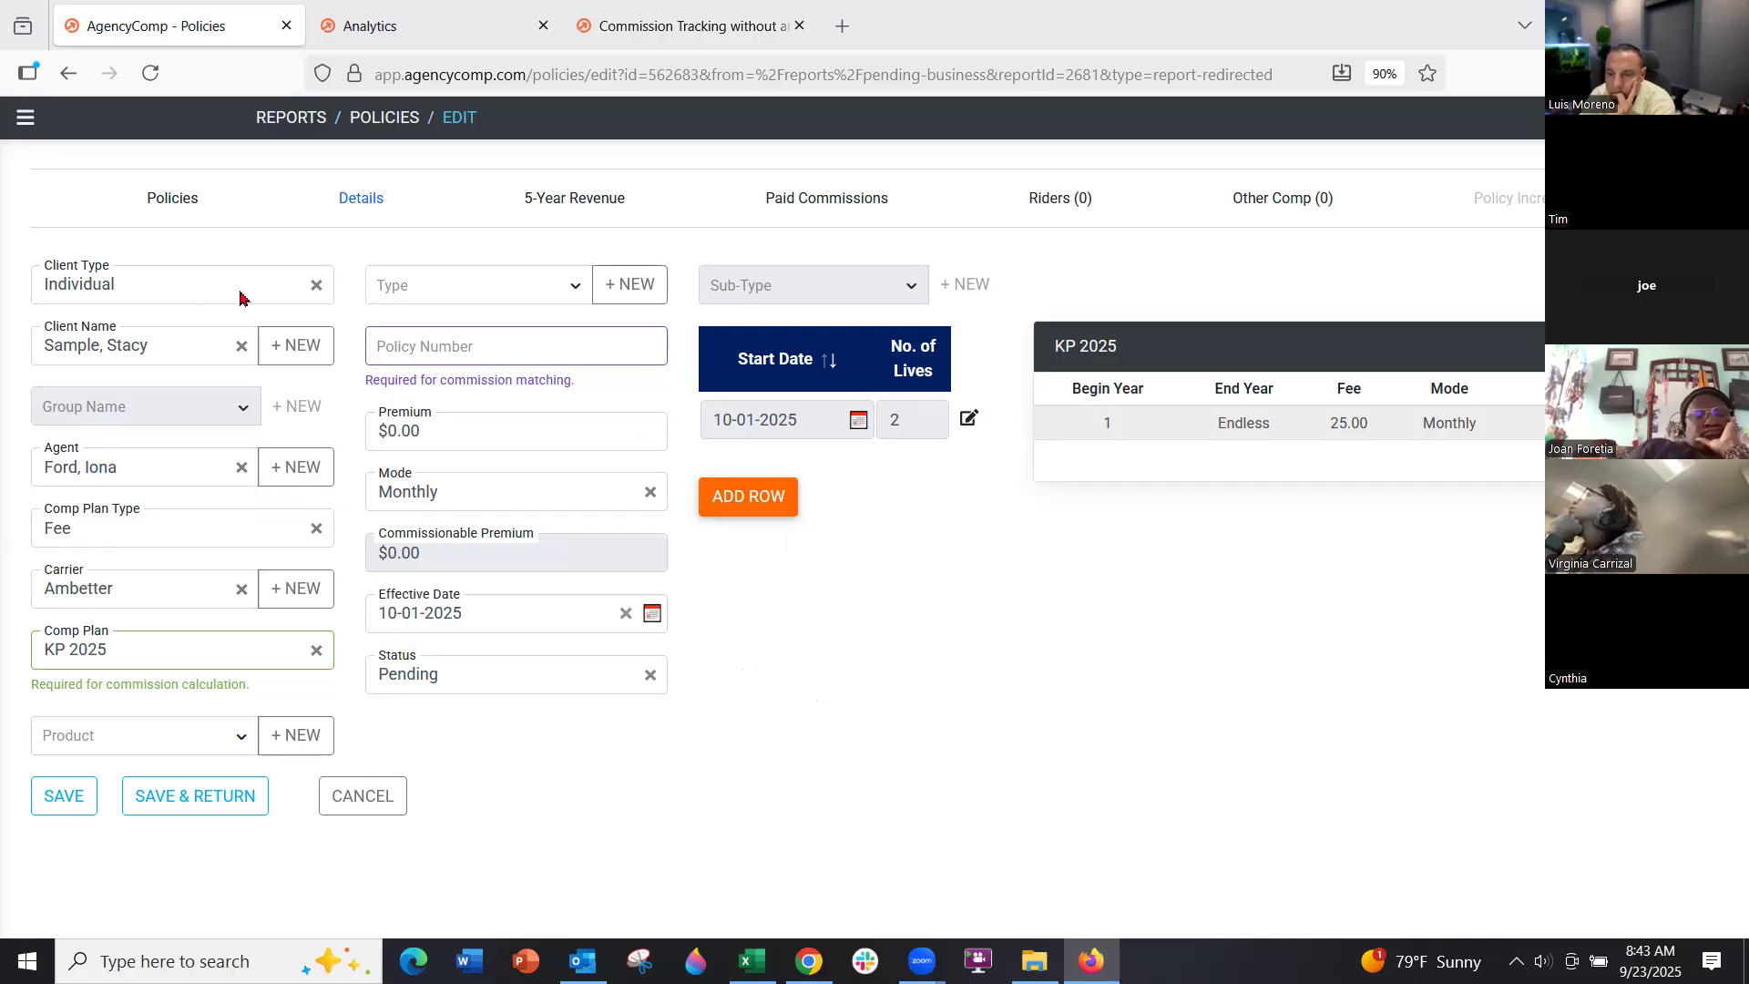
# Save the policy and show the Pending Business report at 50 rows per page
pyautogui.click(248, 803)
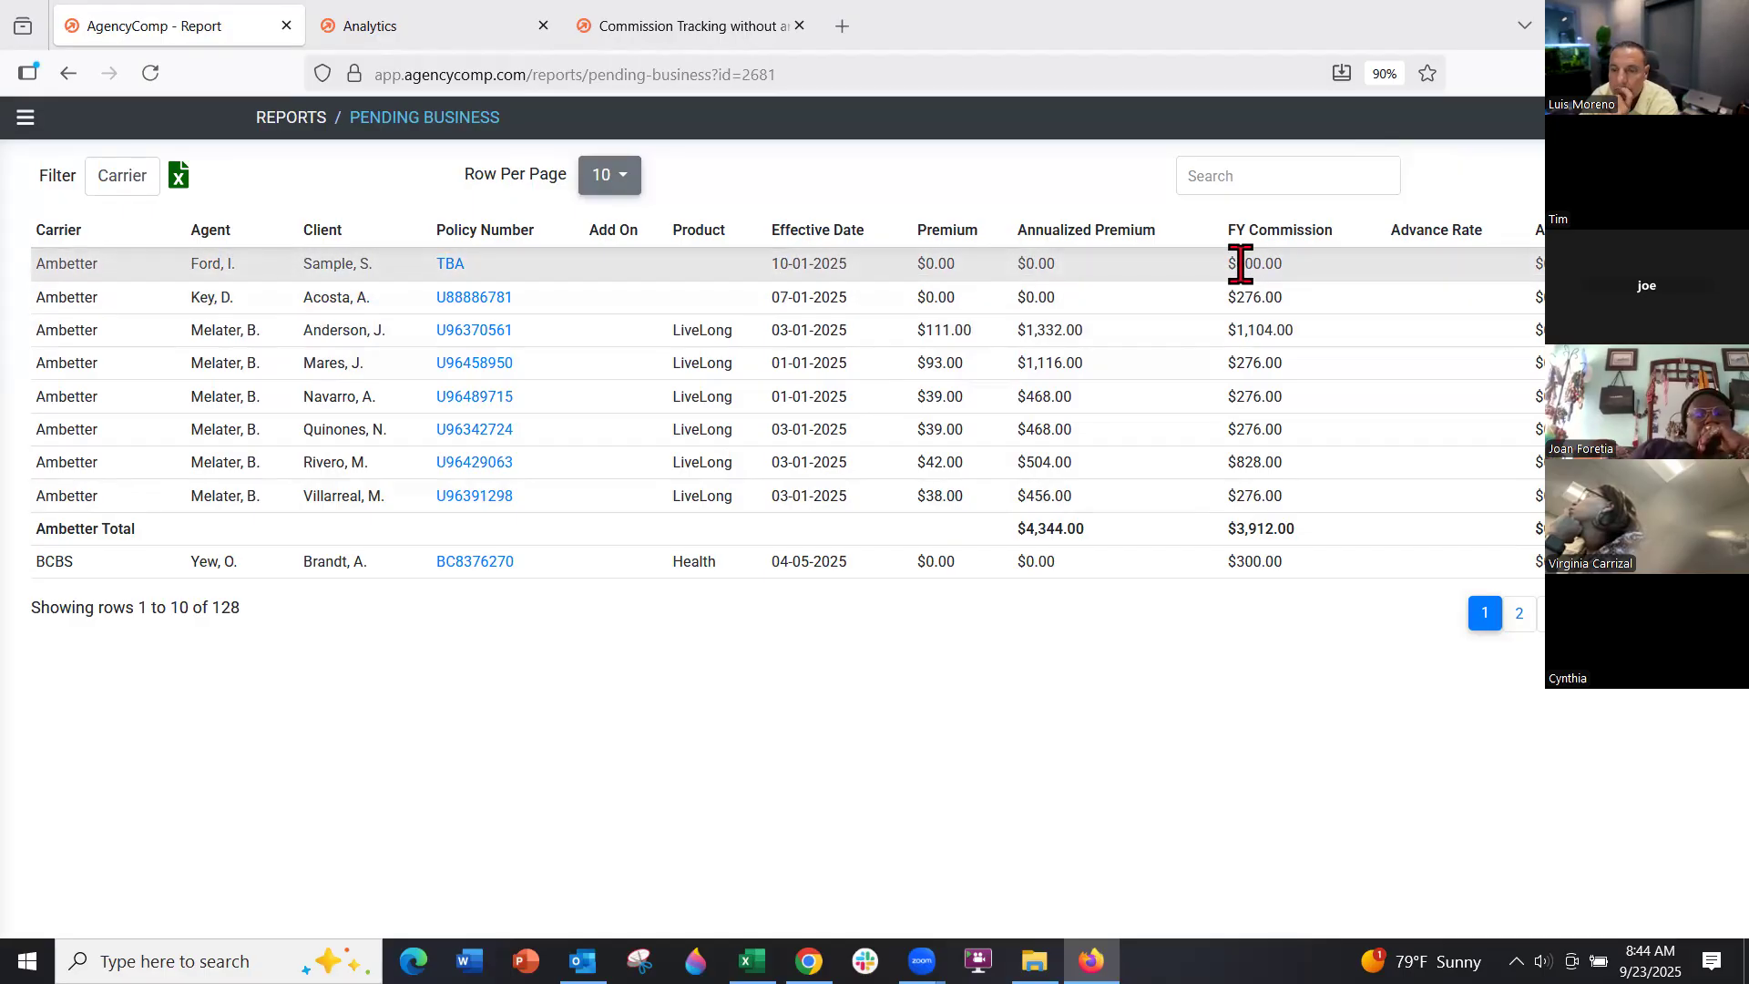
pyautogui.click(640, 178)
pyautogui.click(612, 365)
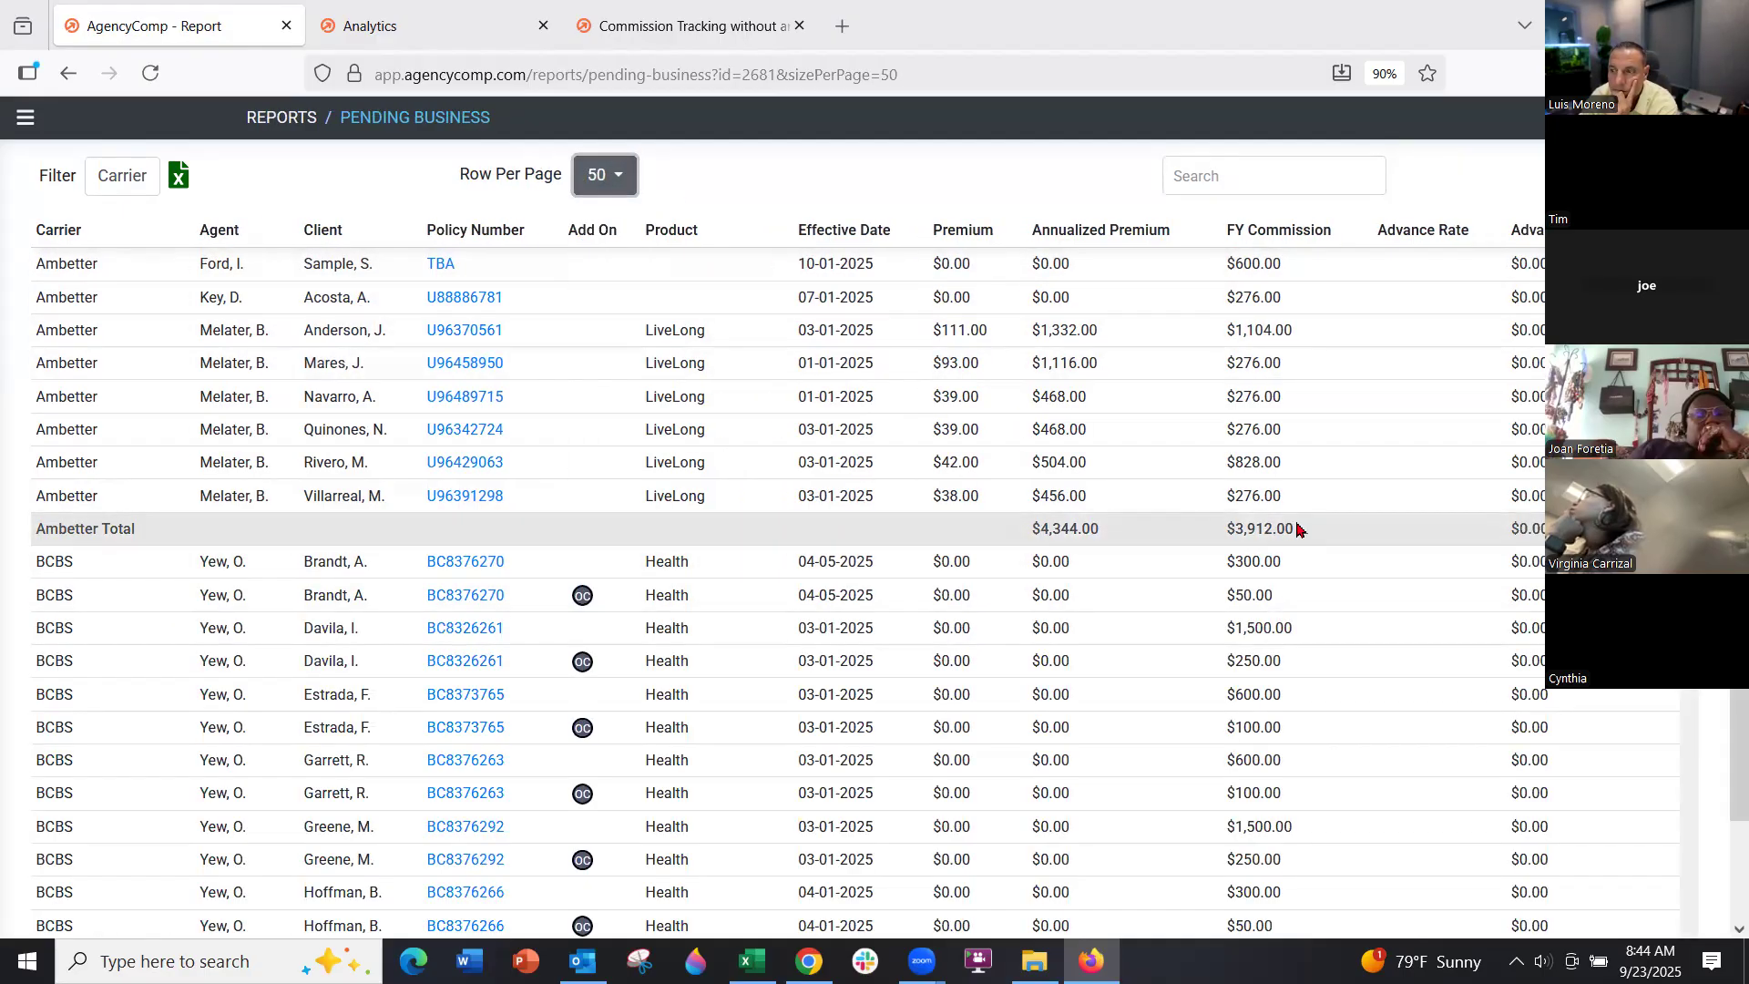
# Review the carrier FY commission totals, such as Ambetter's $3,912.00
pyautogui.tripleClick(1249, 528)
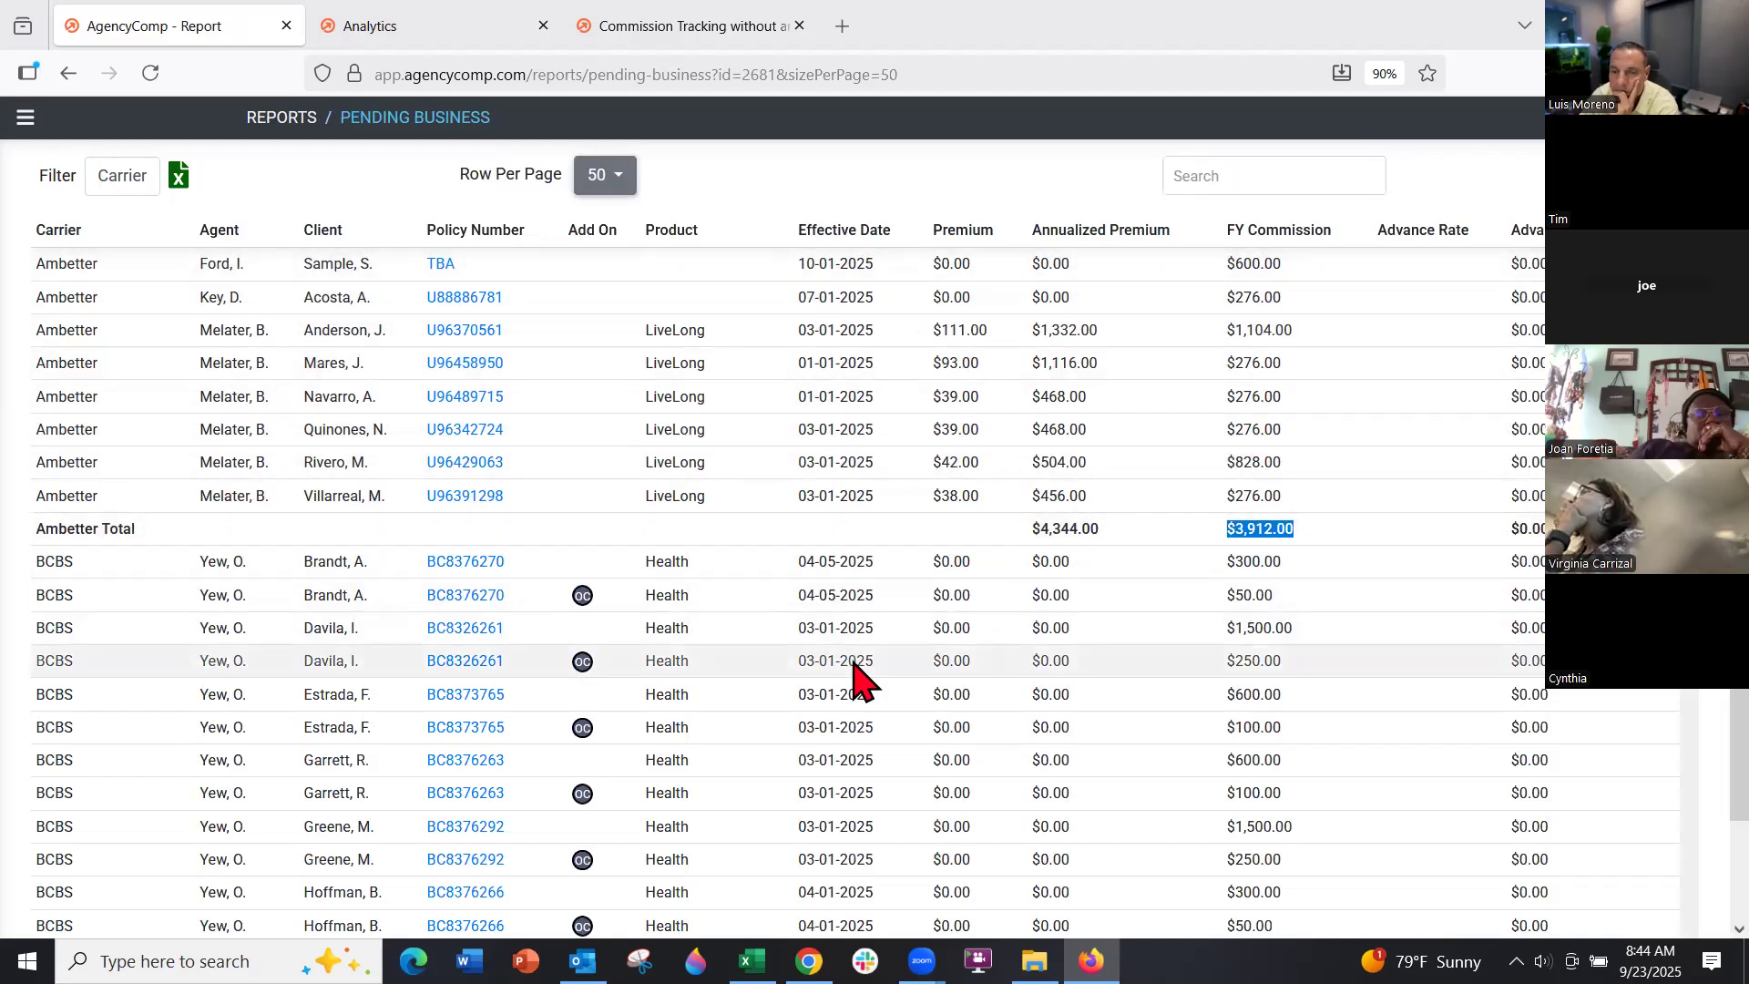
pyautogui.scroll(-8, 856, 678)
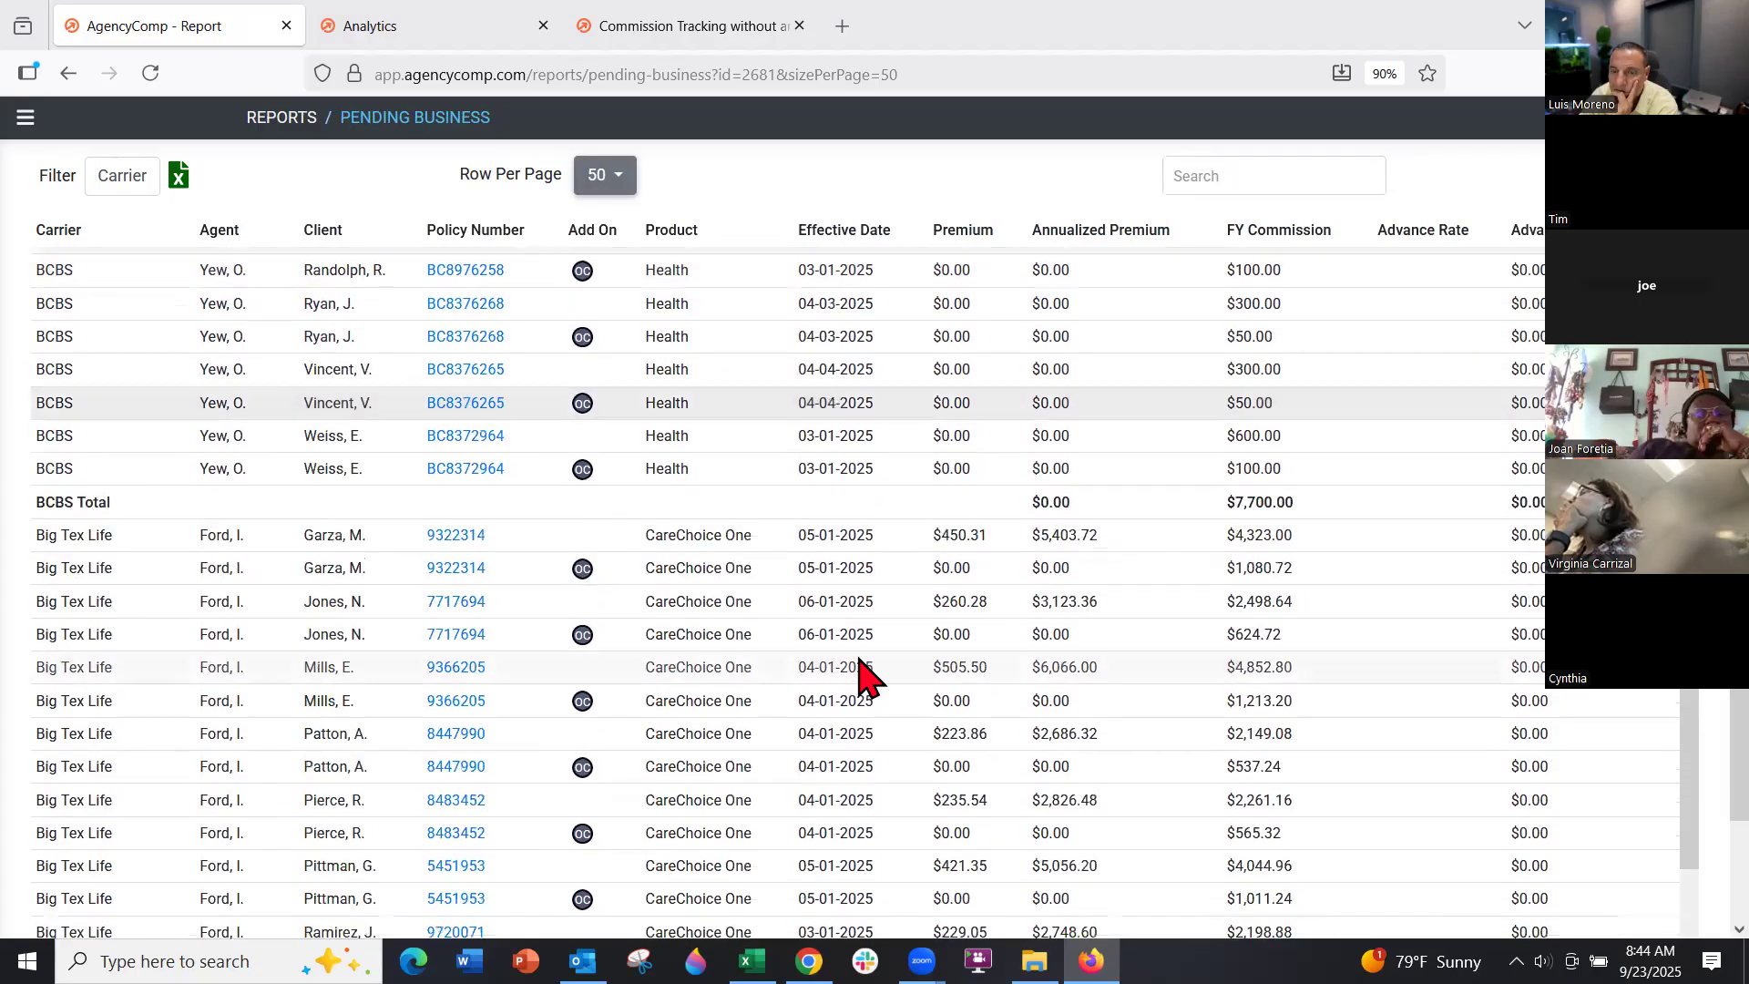
pyautogui.scroll(-2, 856, 678)
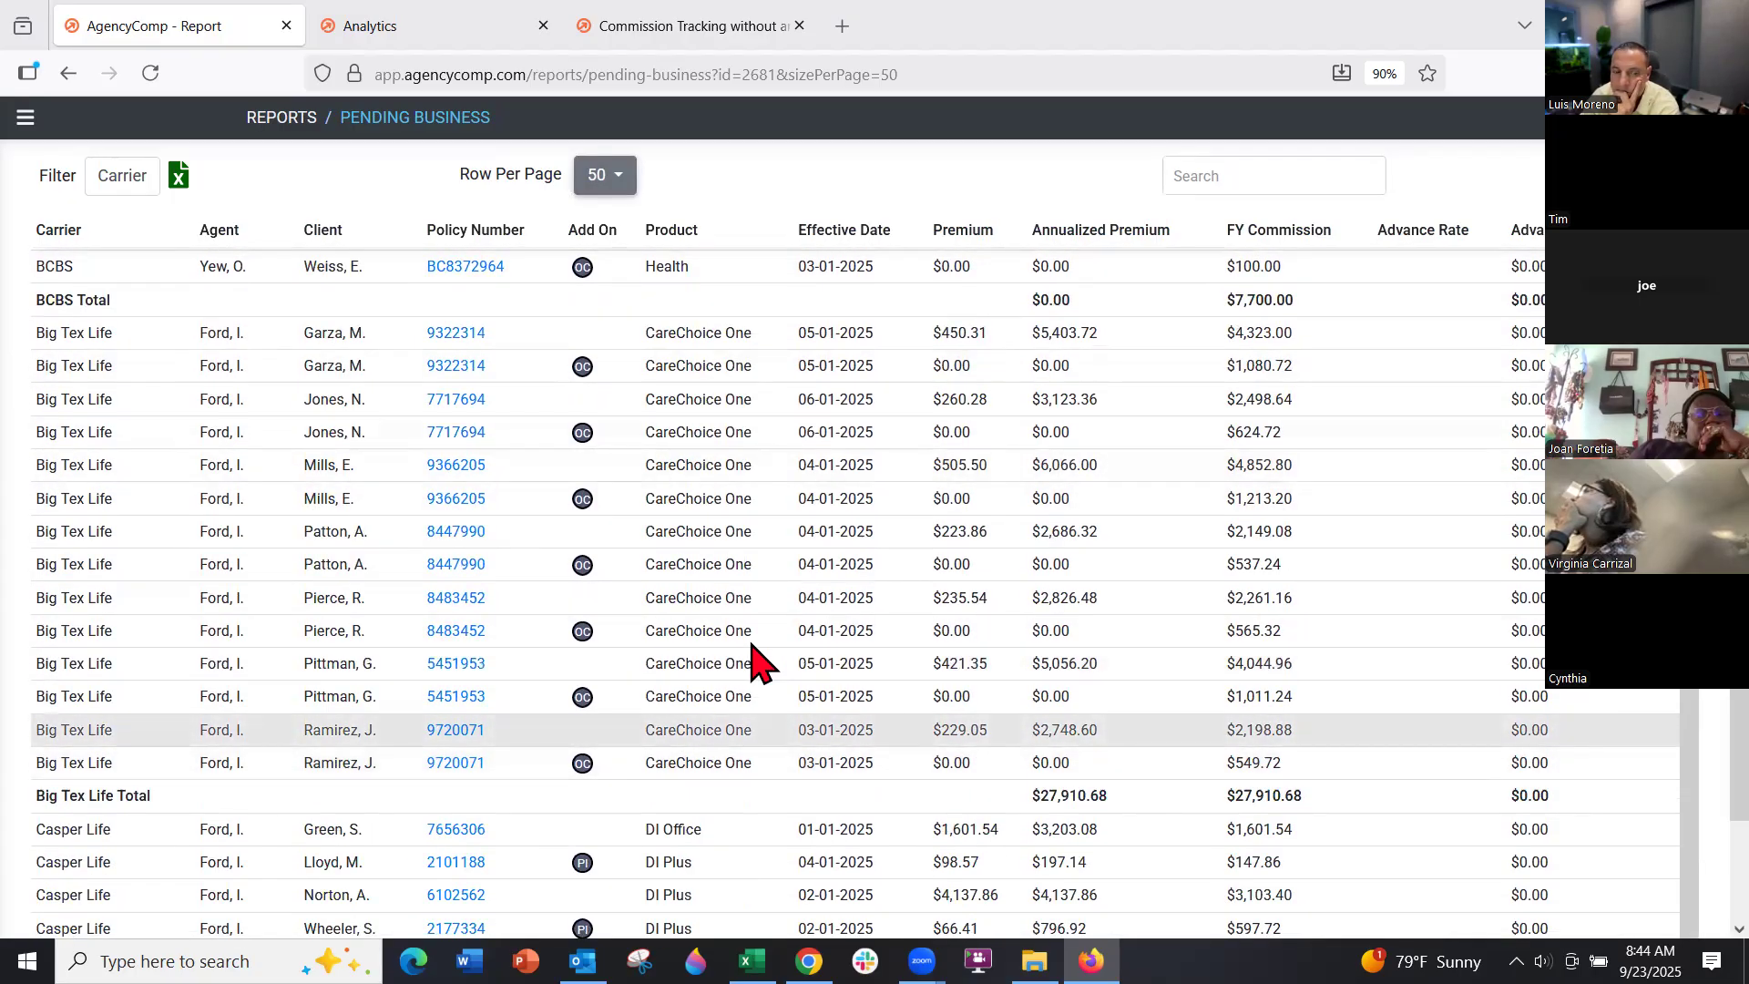
pyautogui.scroll(12, 810, 597)
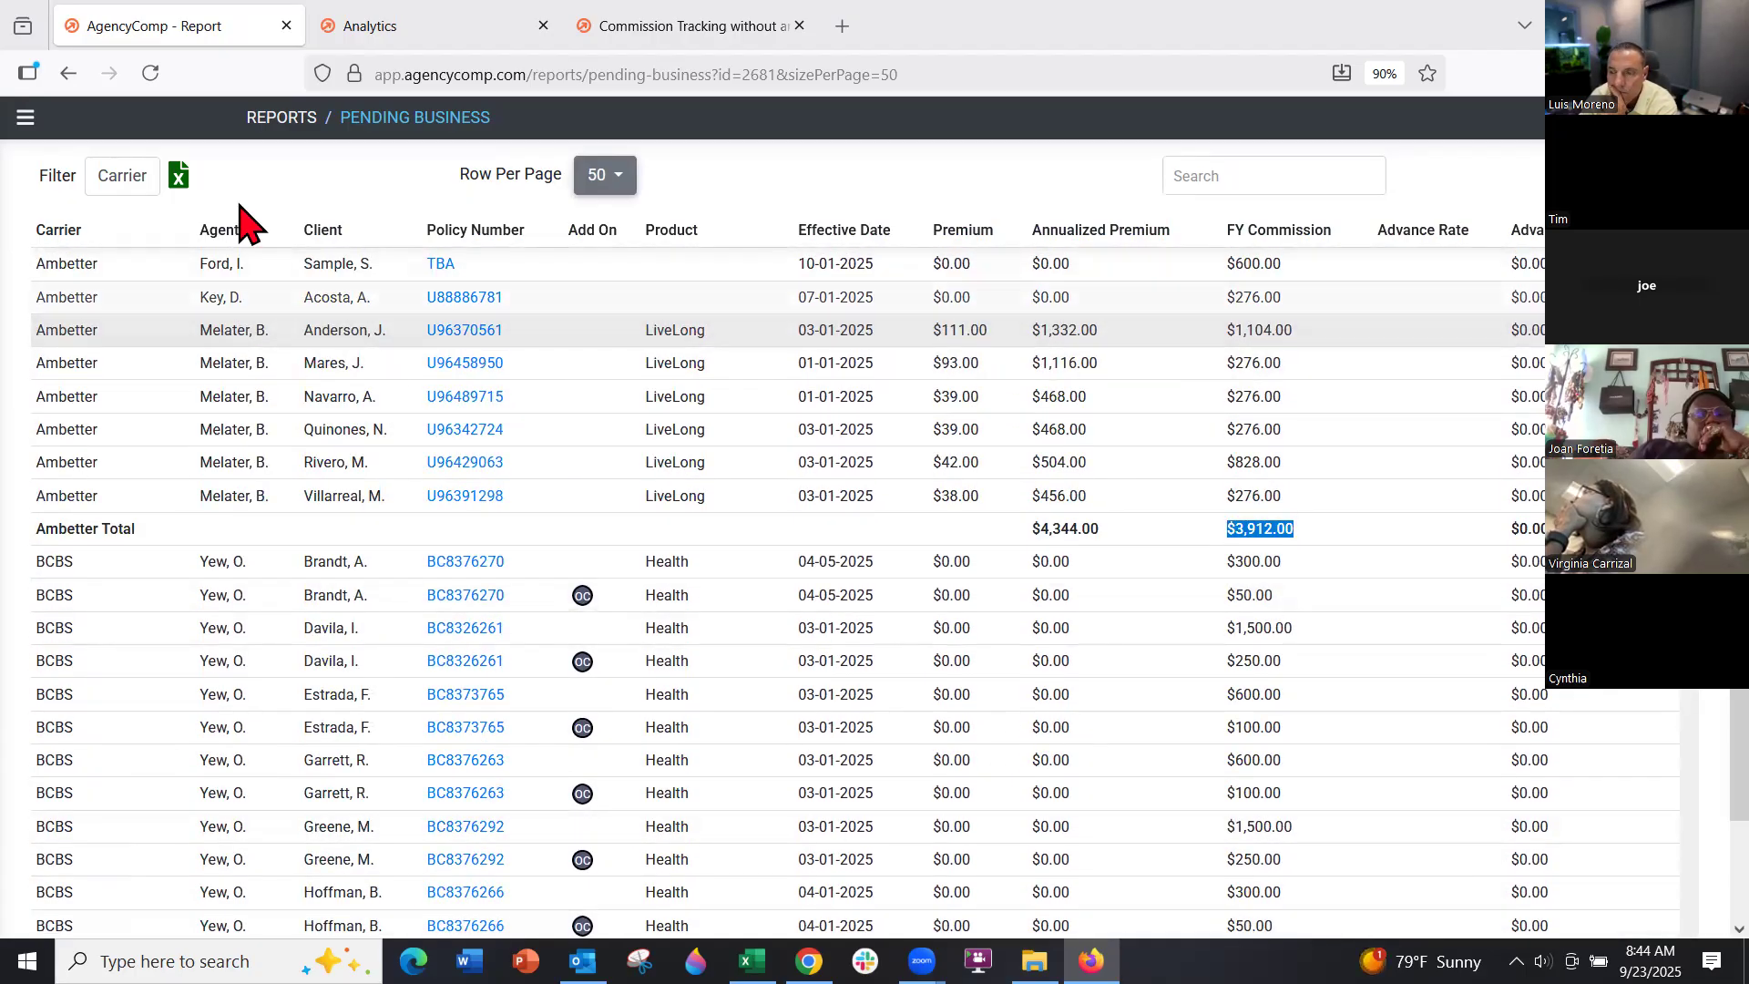
pyautogui.click(24, 116)
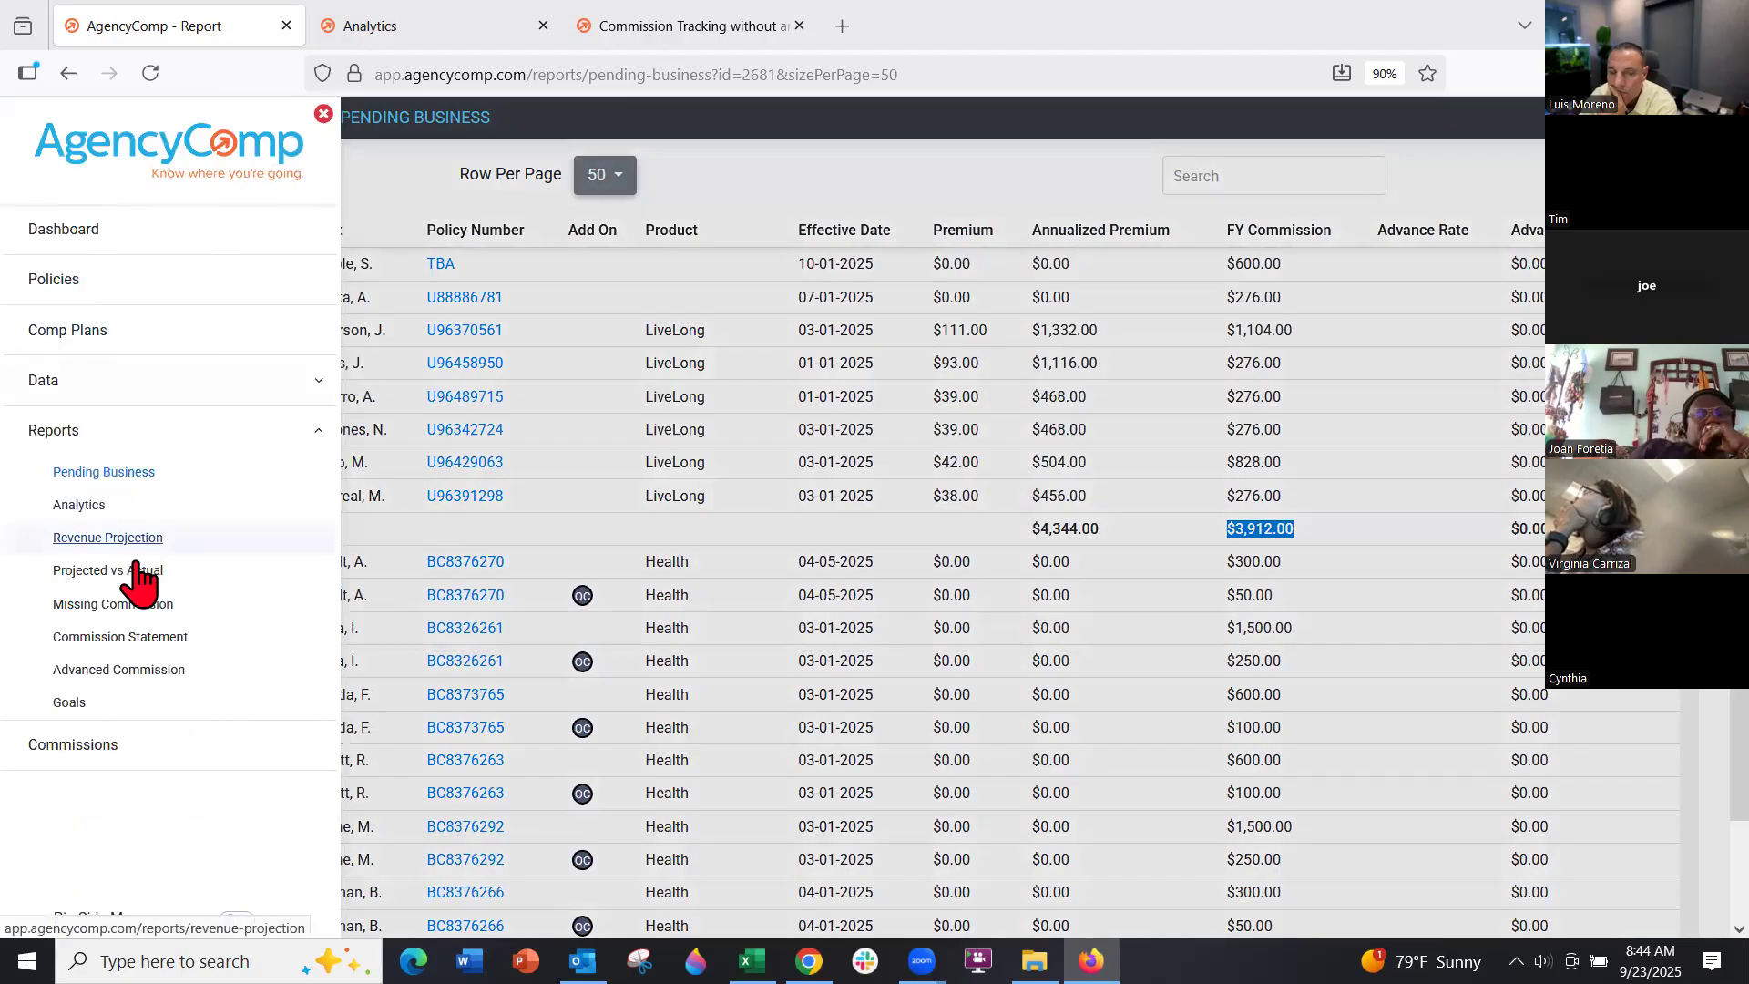
# Open the MA Star Missing Commission report showing 50 rows per page
pyautogui.click(126, 603)
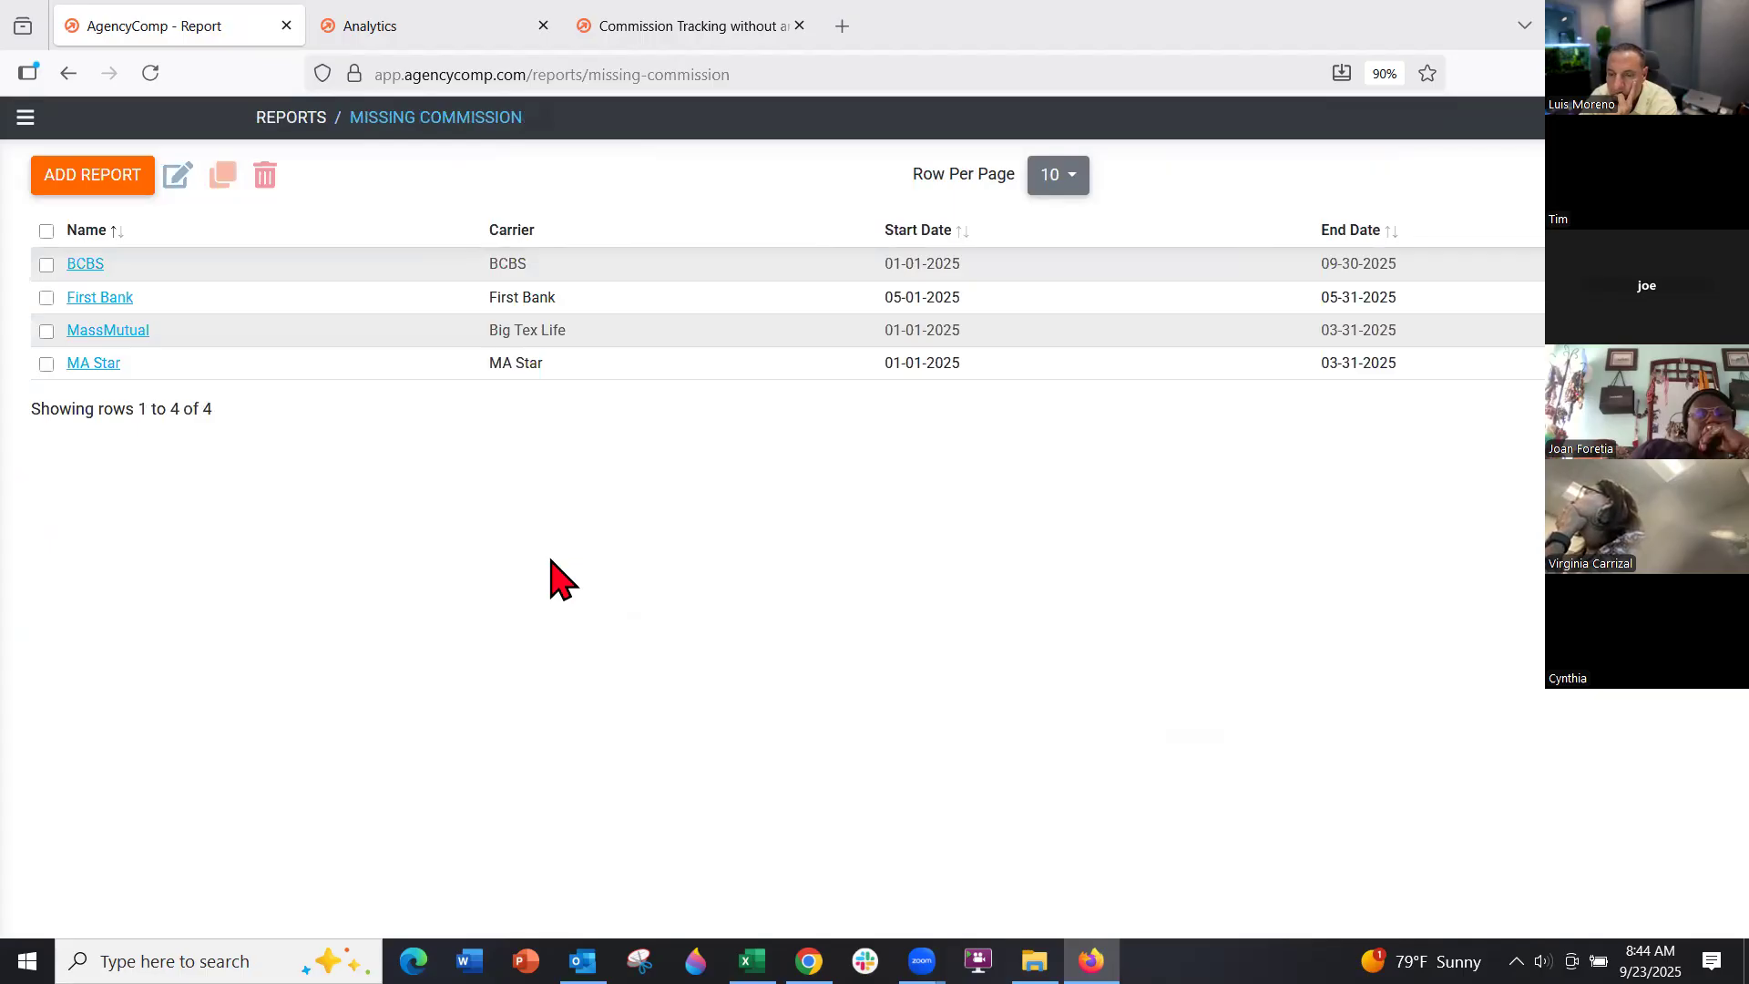
pyautogui.click(95, 363)
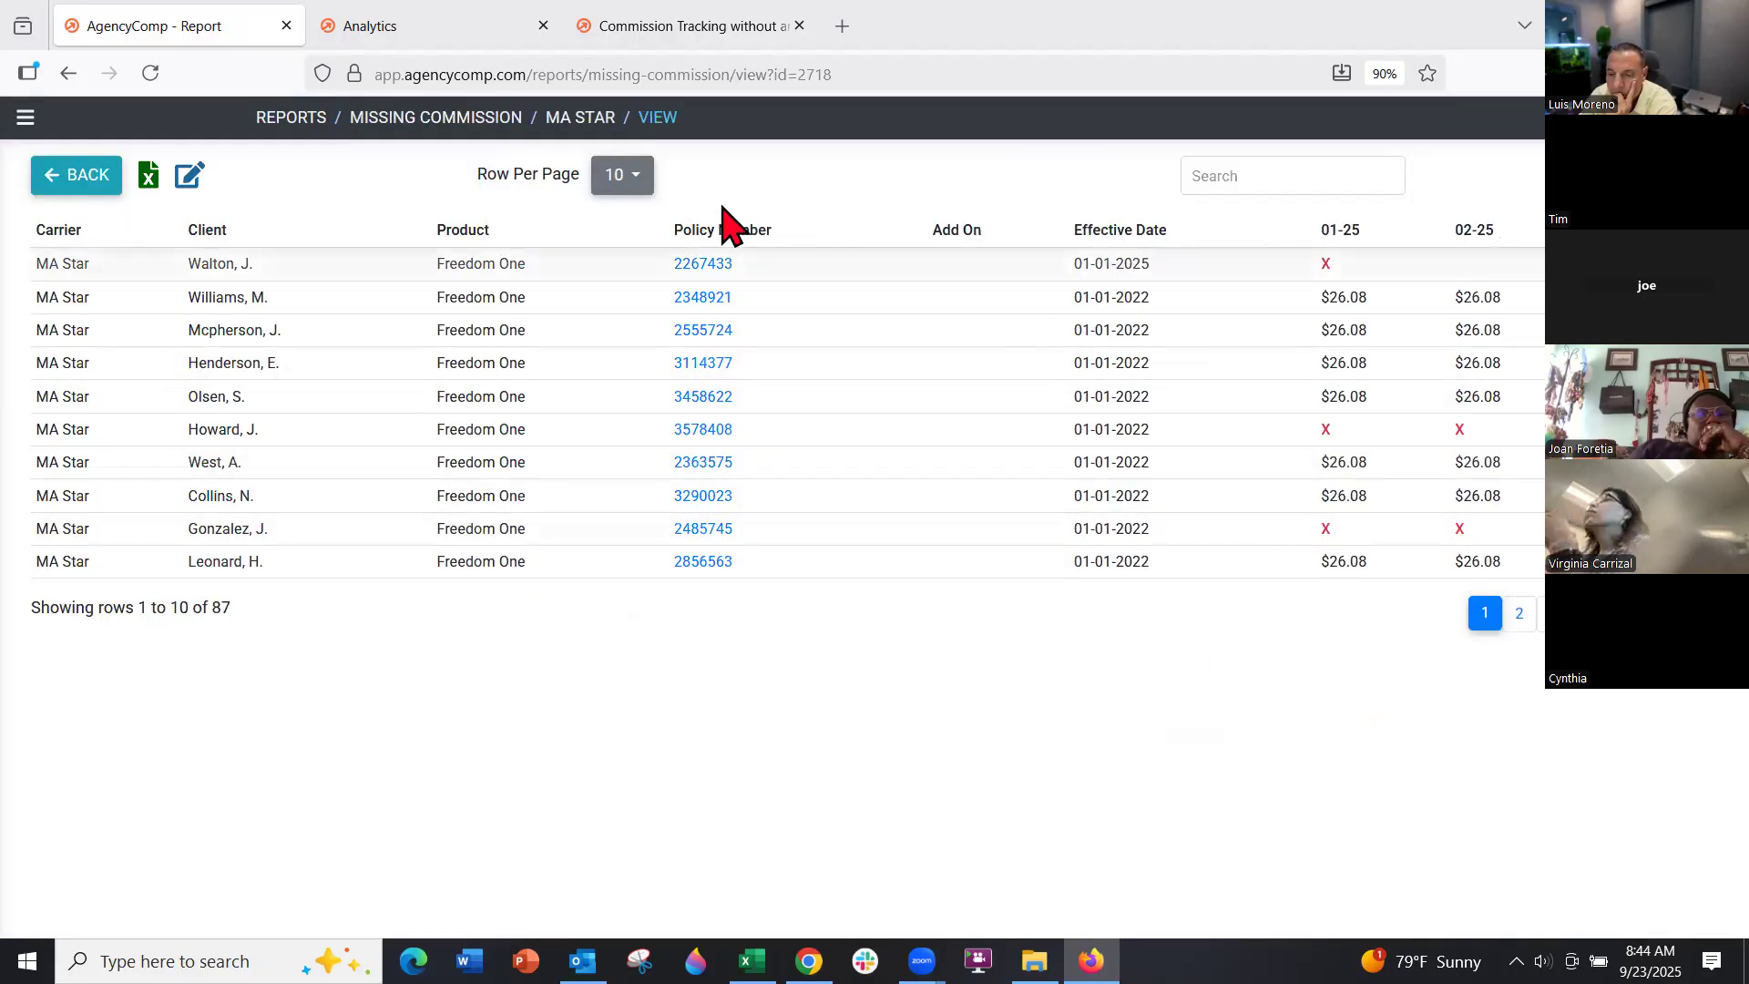
pyautogui.click(622, 174)
pyautogui.click(625, 361)
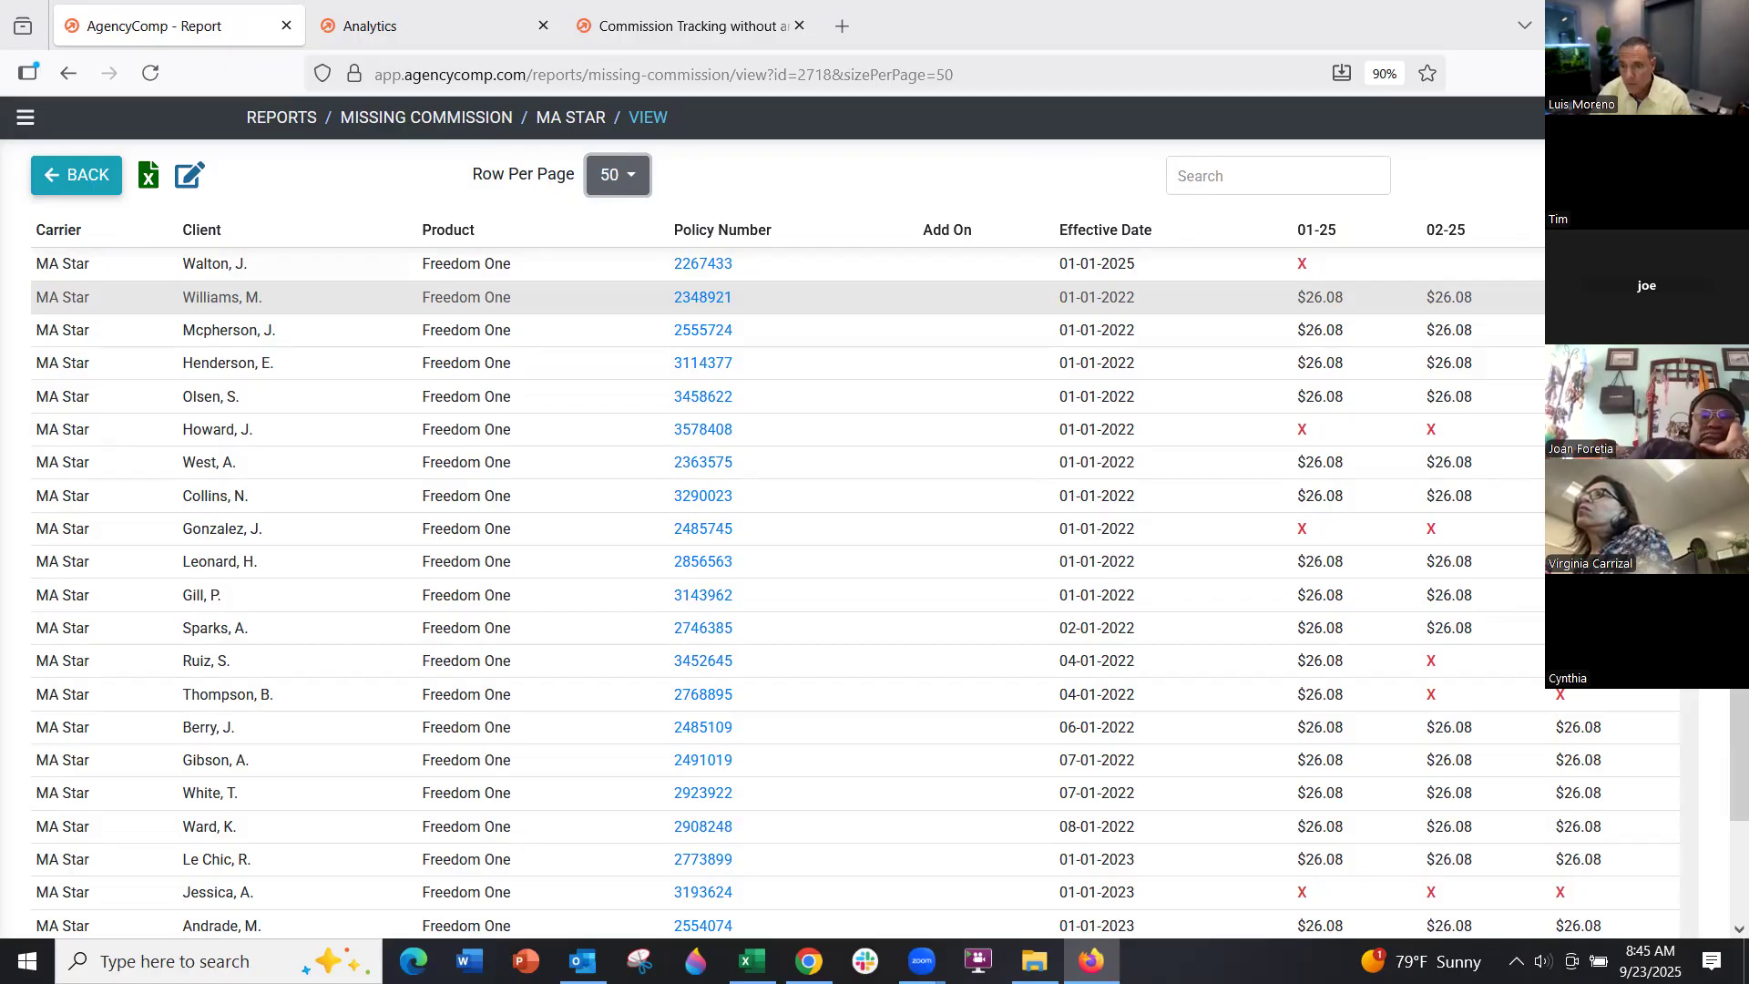
# Scroll through the 87 MA Star policies with missing monthly commissions
pyautogui.scroll(-3, 1485, 592)
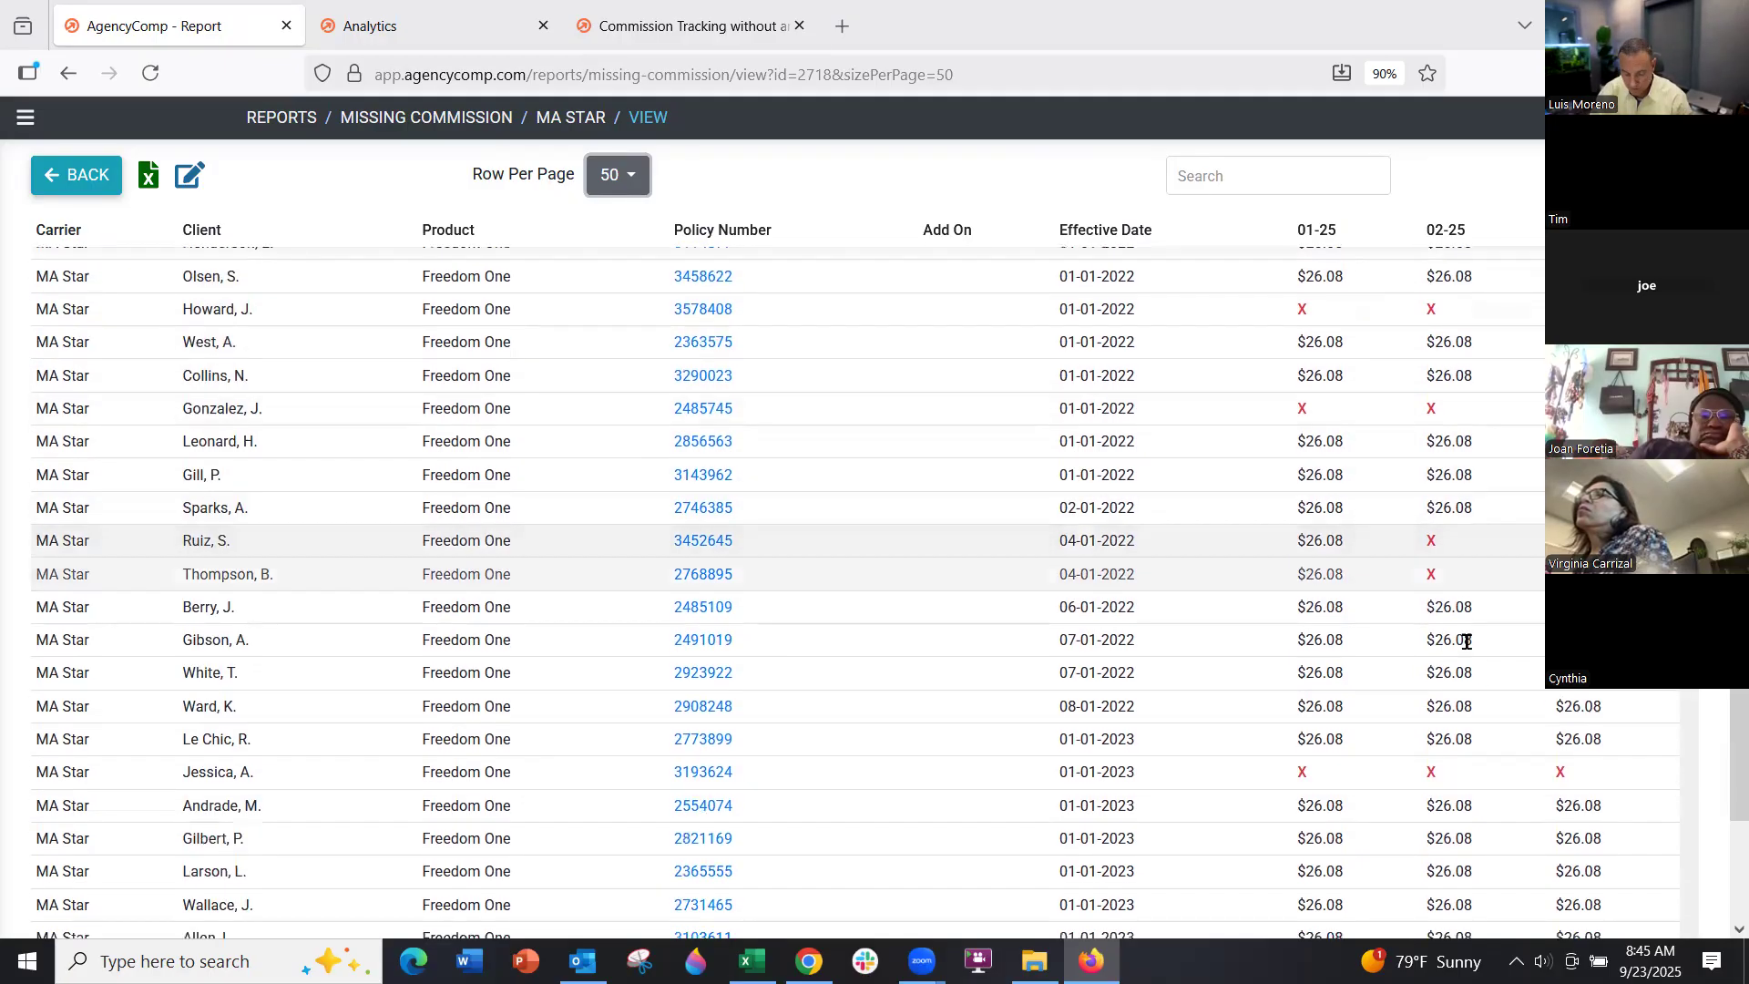
pyautogui.scroll(-3, 1439, 692)
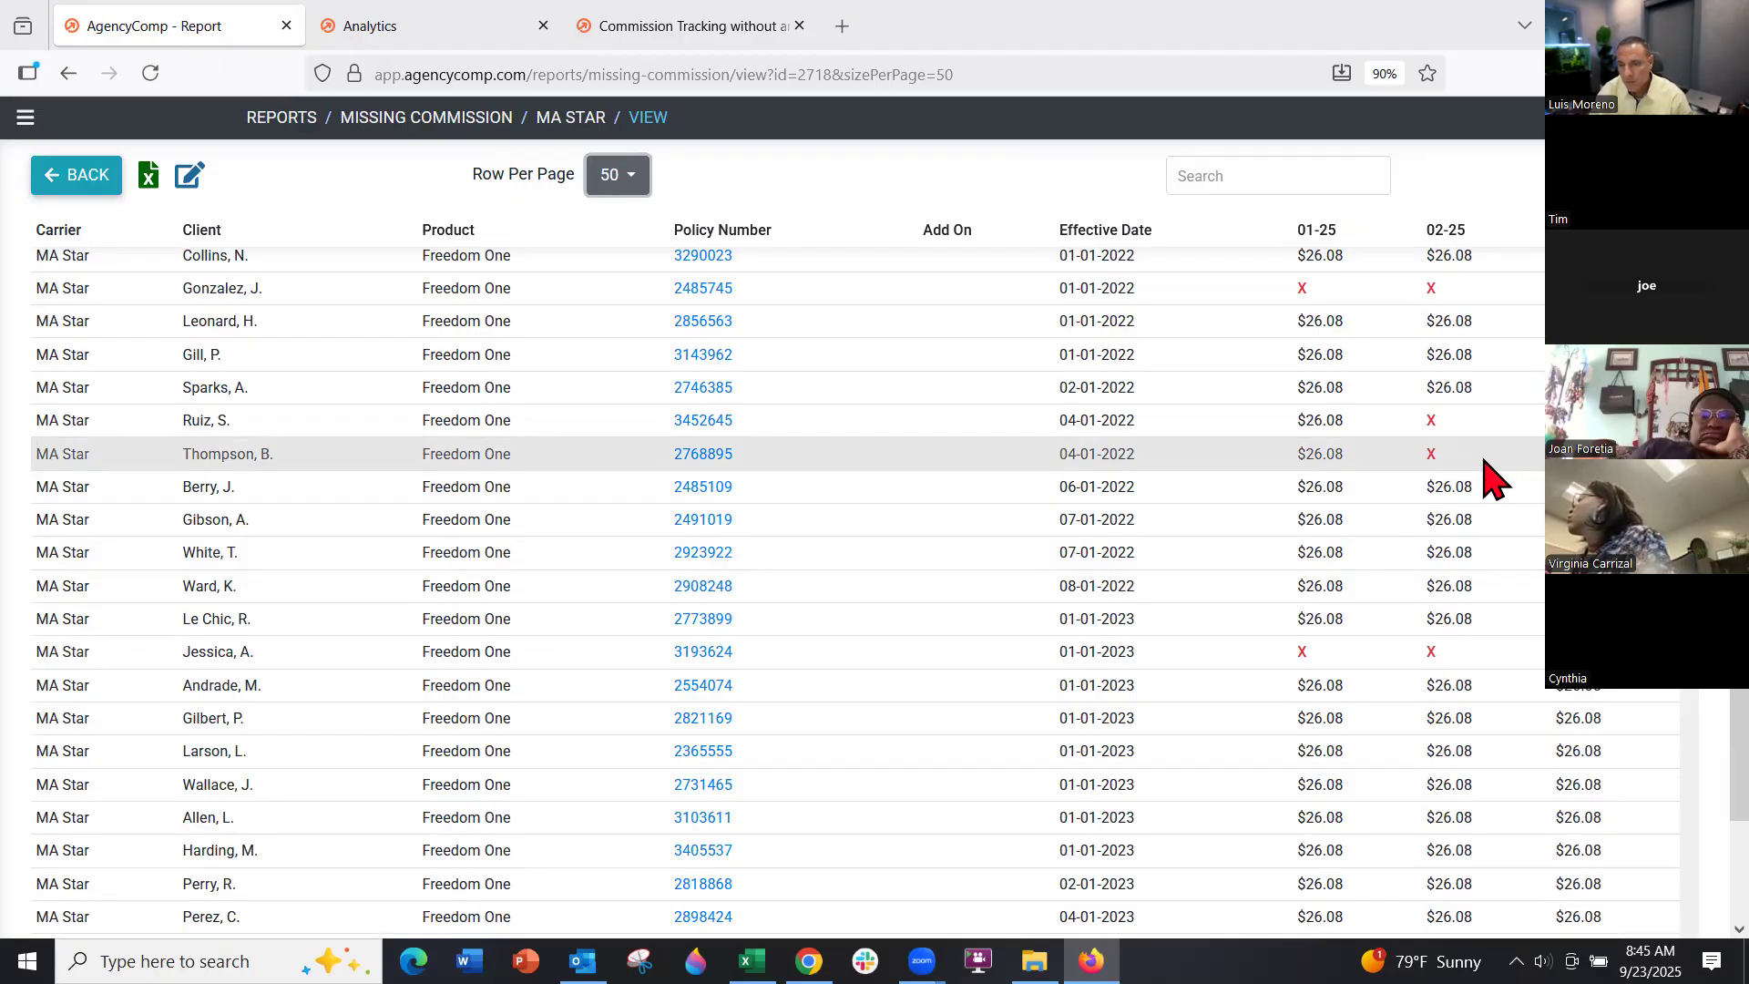
pyautogui.scroll(-3, 1491, 473)
pyautogui.scroll(-4, 1471, 474)
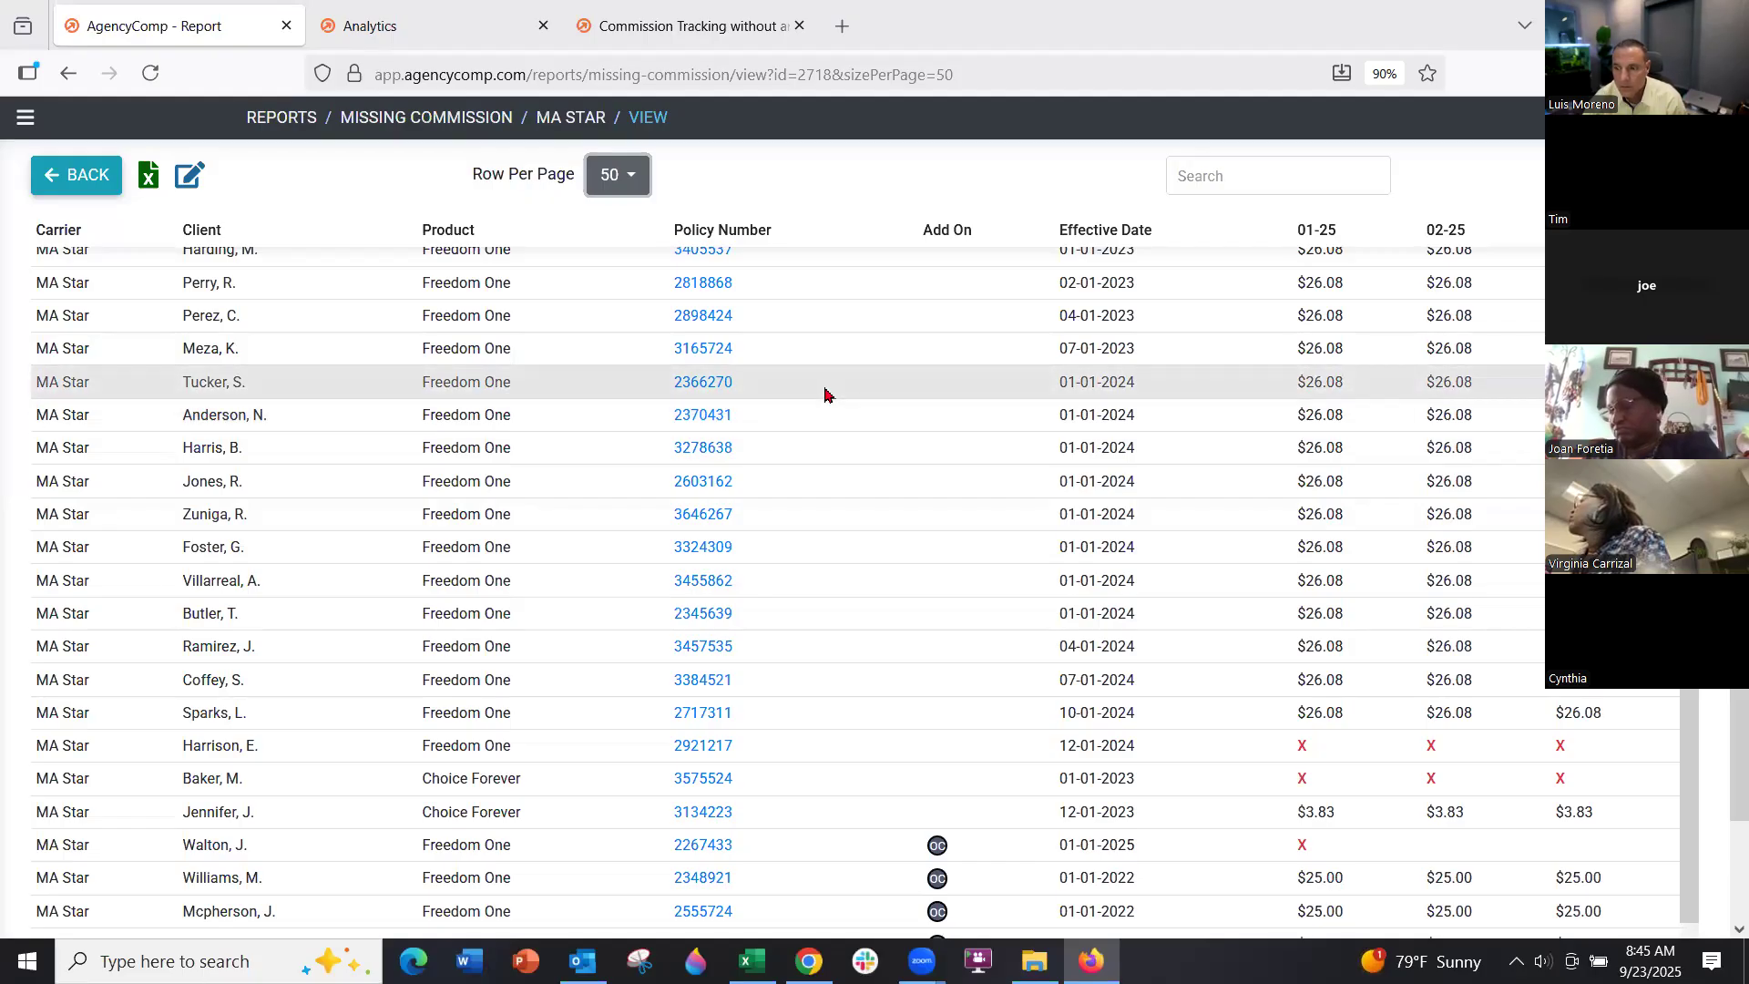
pyautogui.scroll(-2, 911, 720)
pyautogui.scroll(-2, 920, 728)
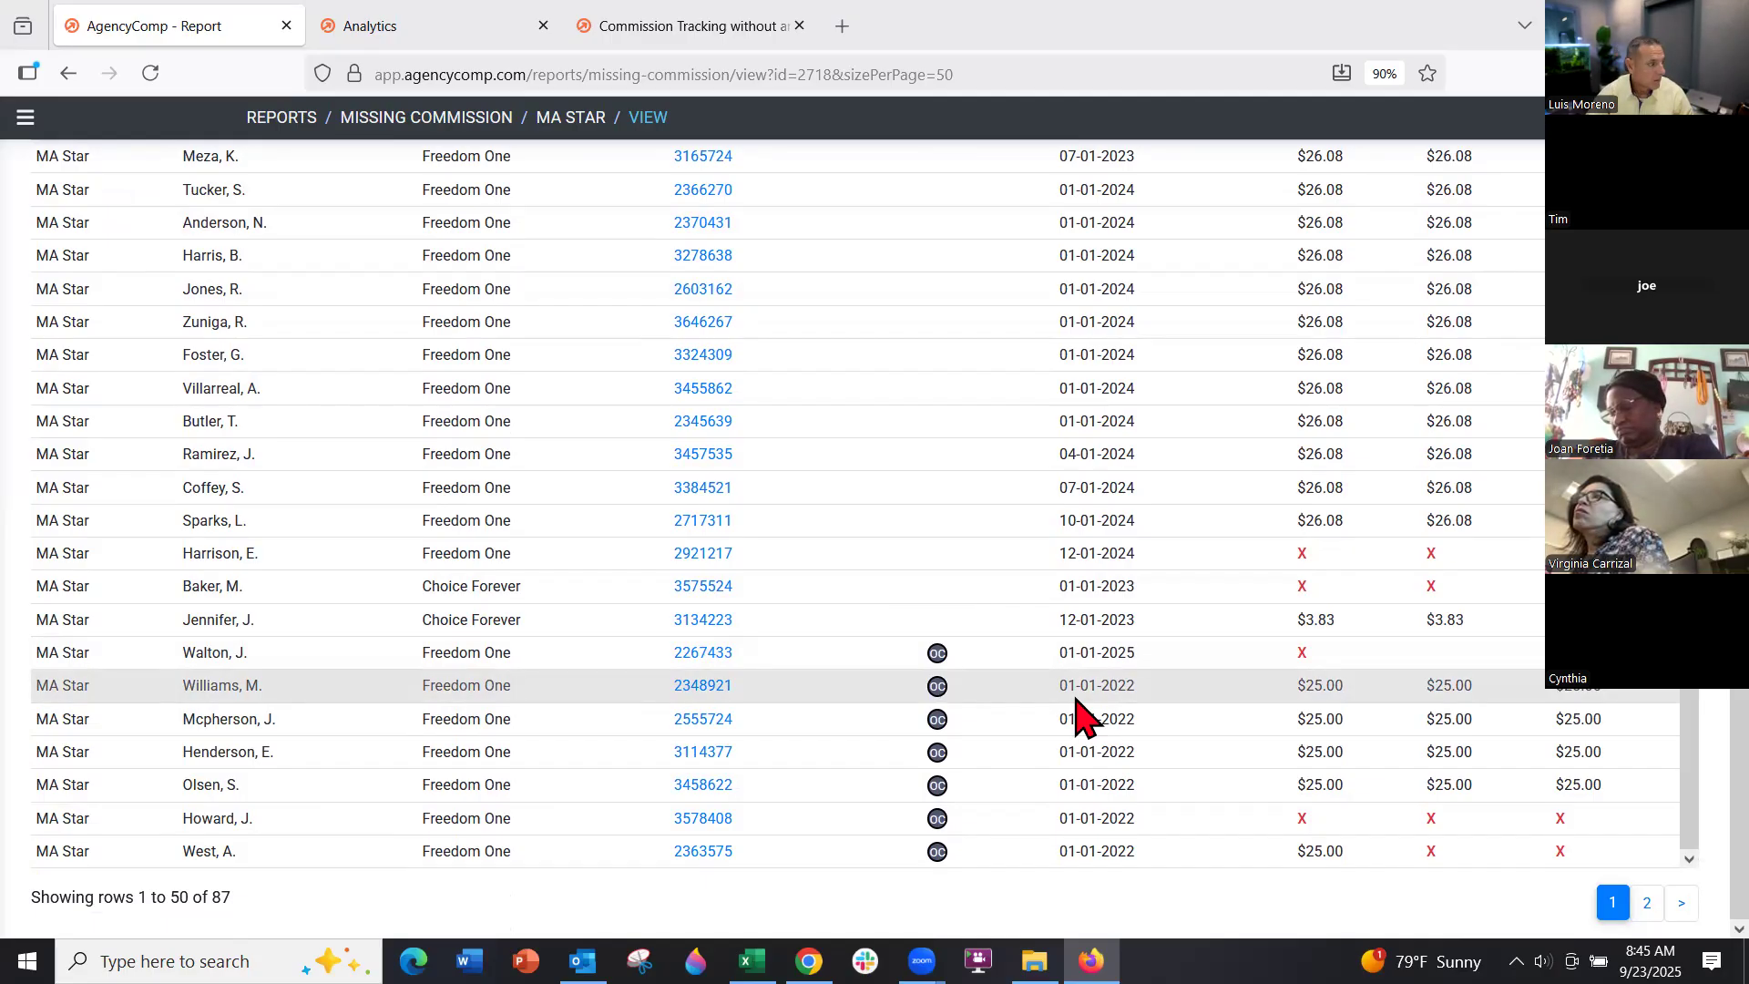
pyautogui.scroll(3, 1300, 460)
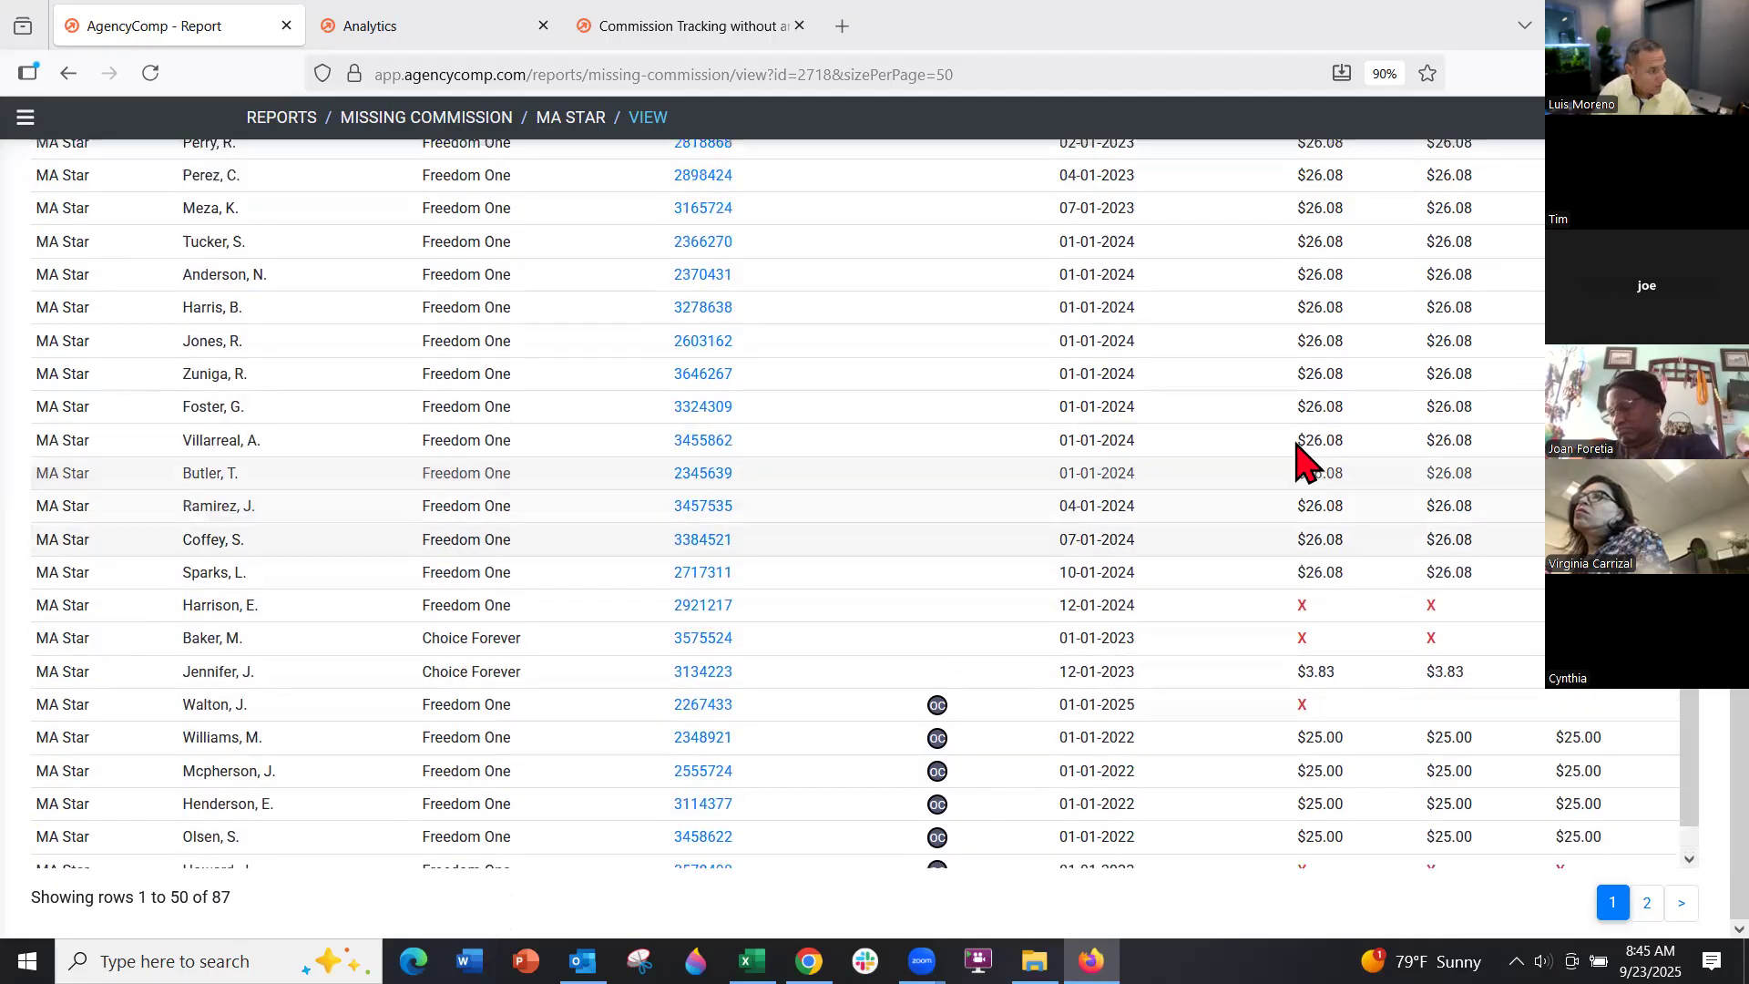
pyautogui.scroll(7, 1375, 407)
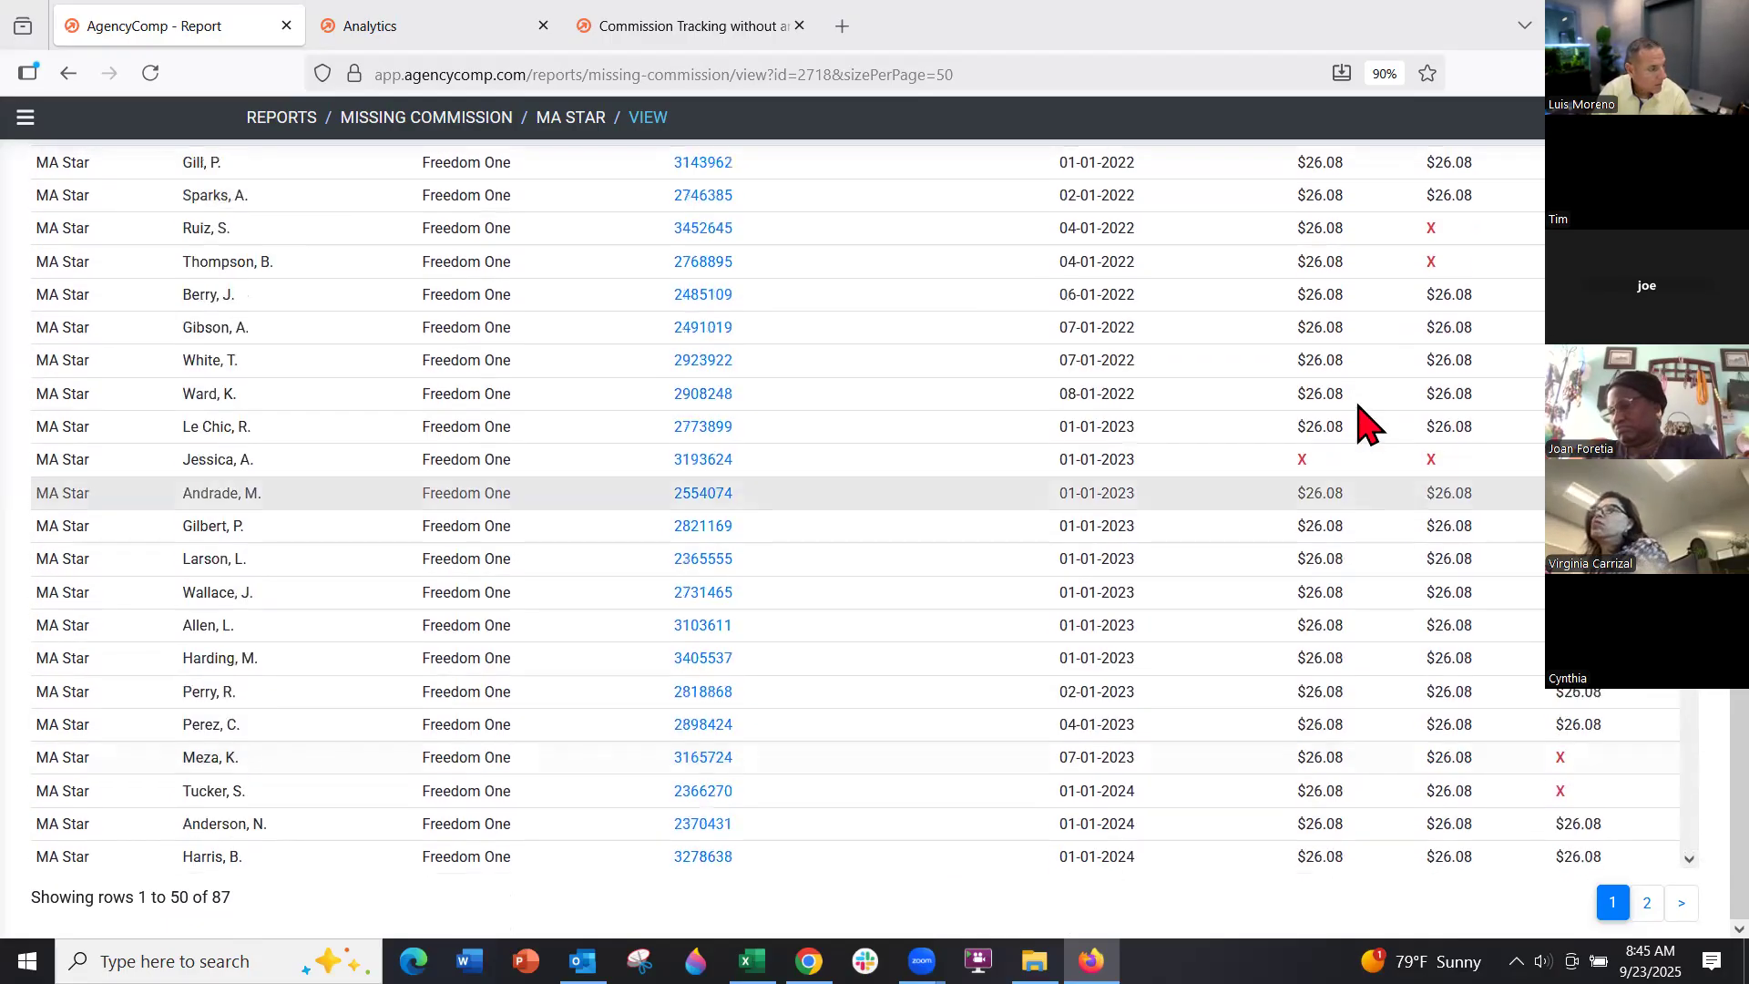
pyautogui.scroll(3, 1348, 410)
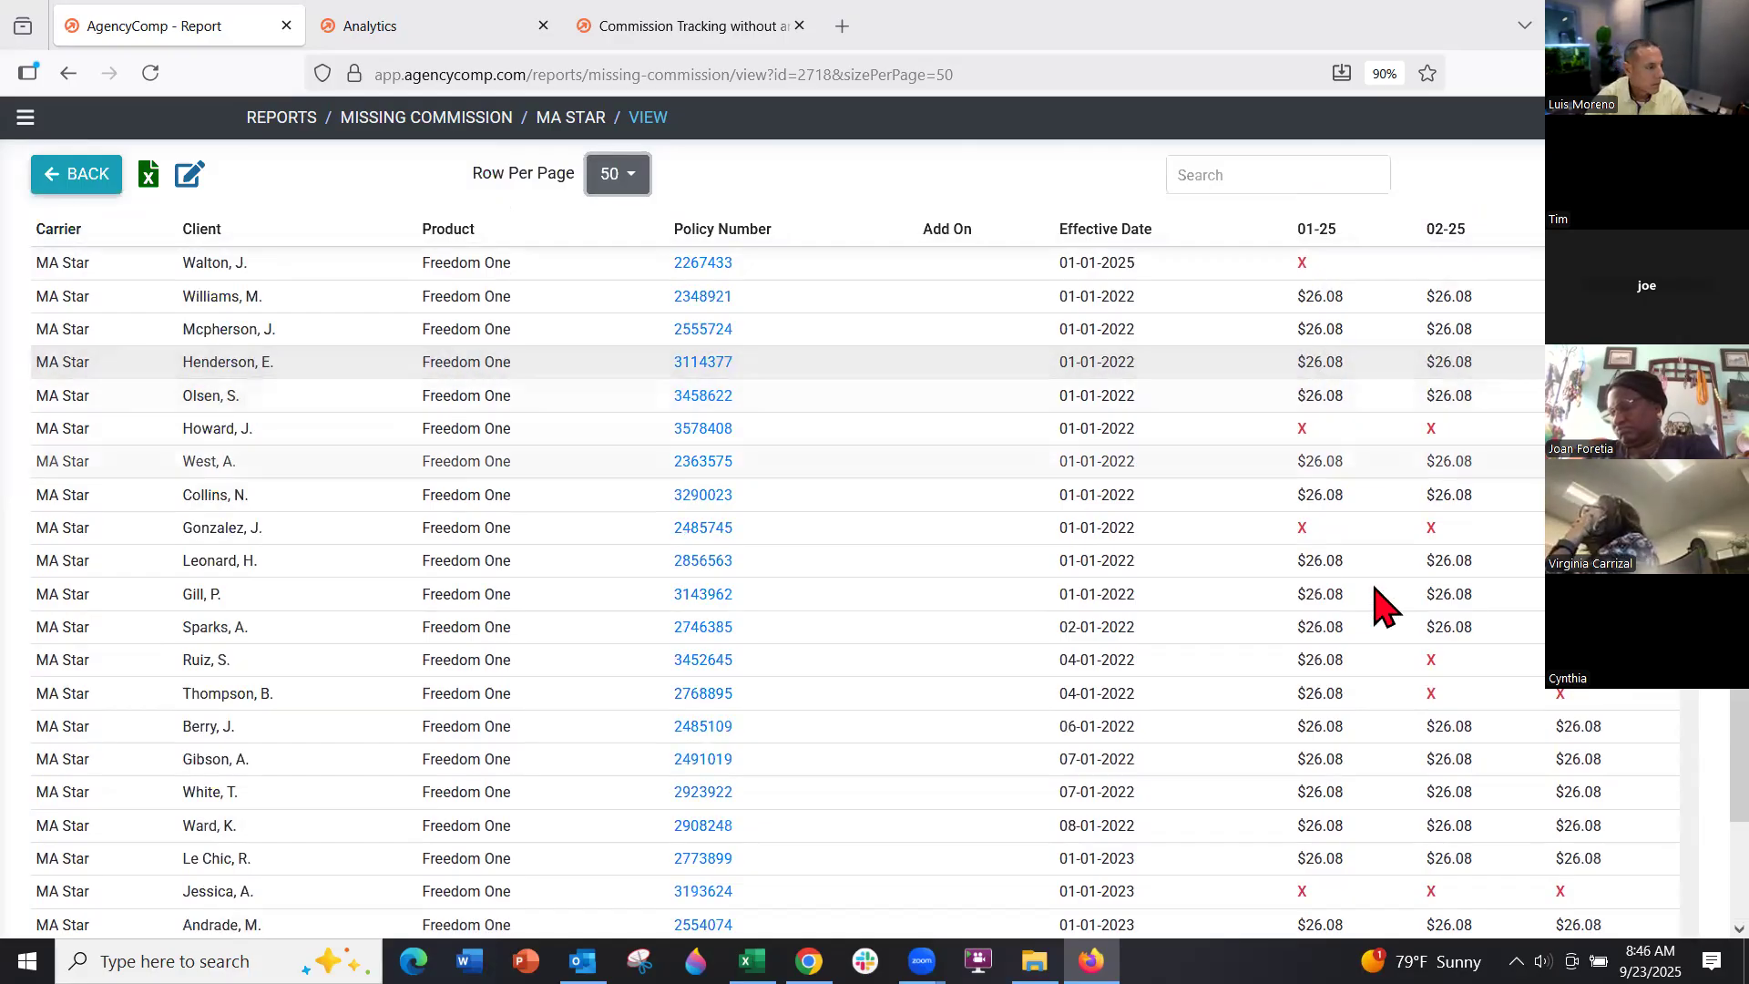
pyautogui.scroll(-2, 1539, 709)
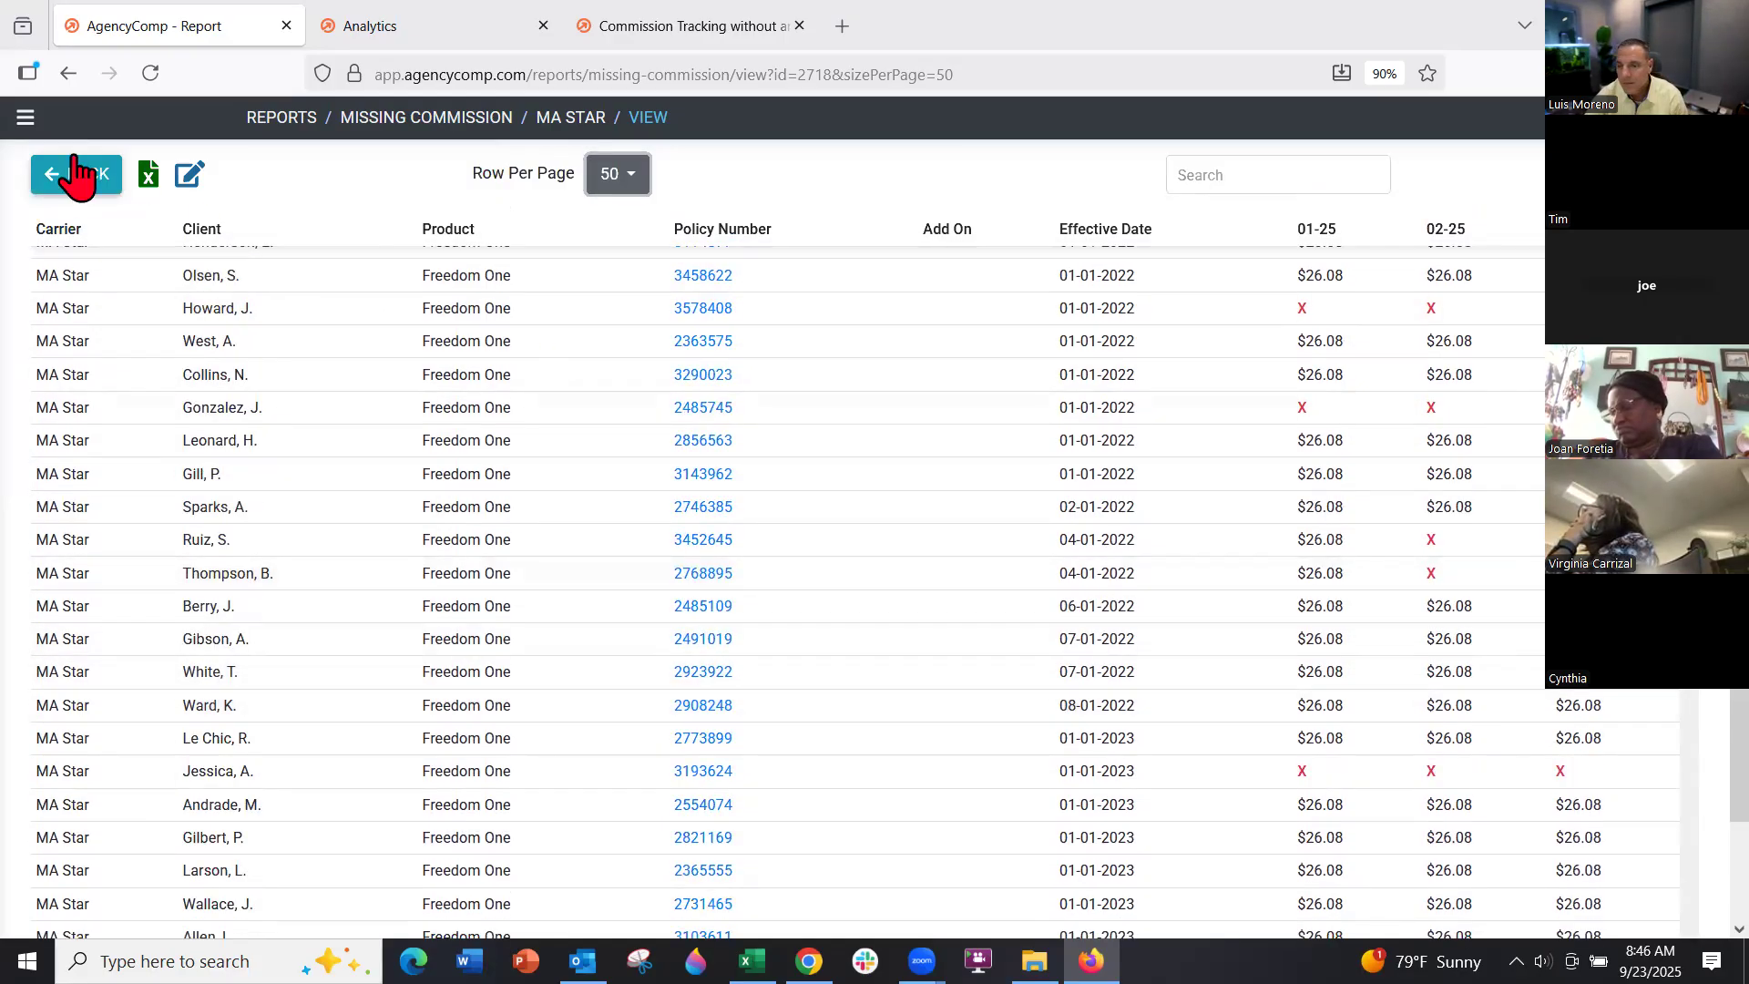
pyautogui.click(26, 118)
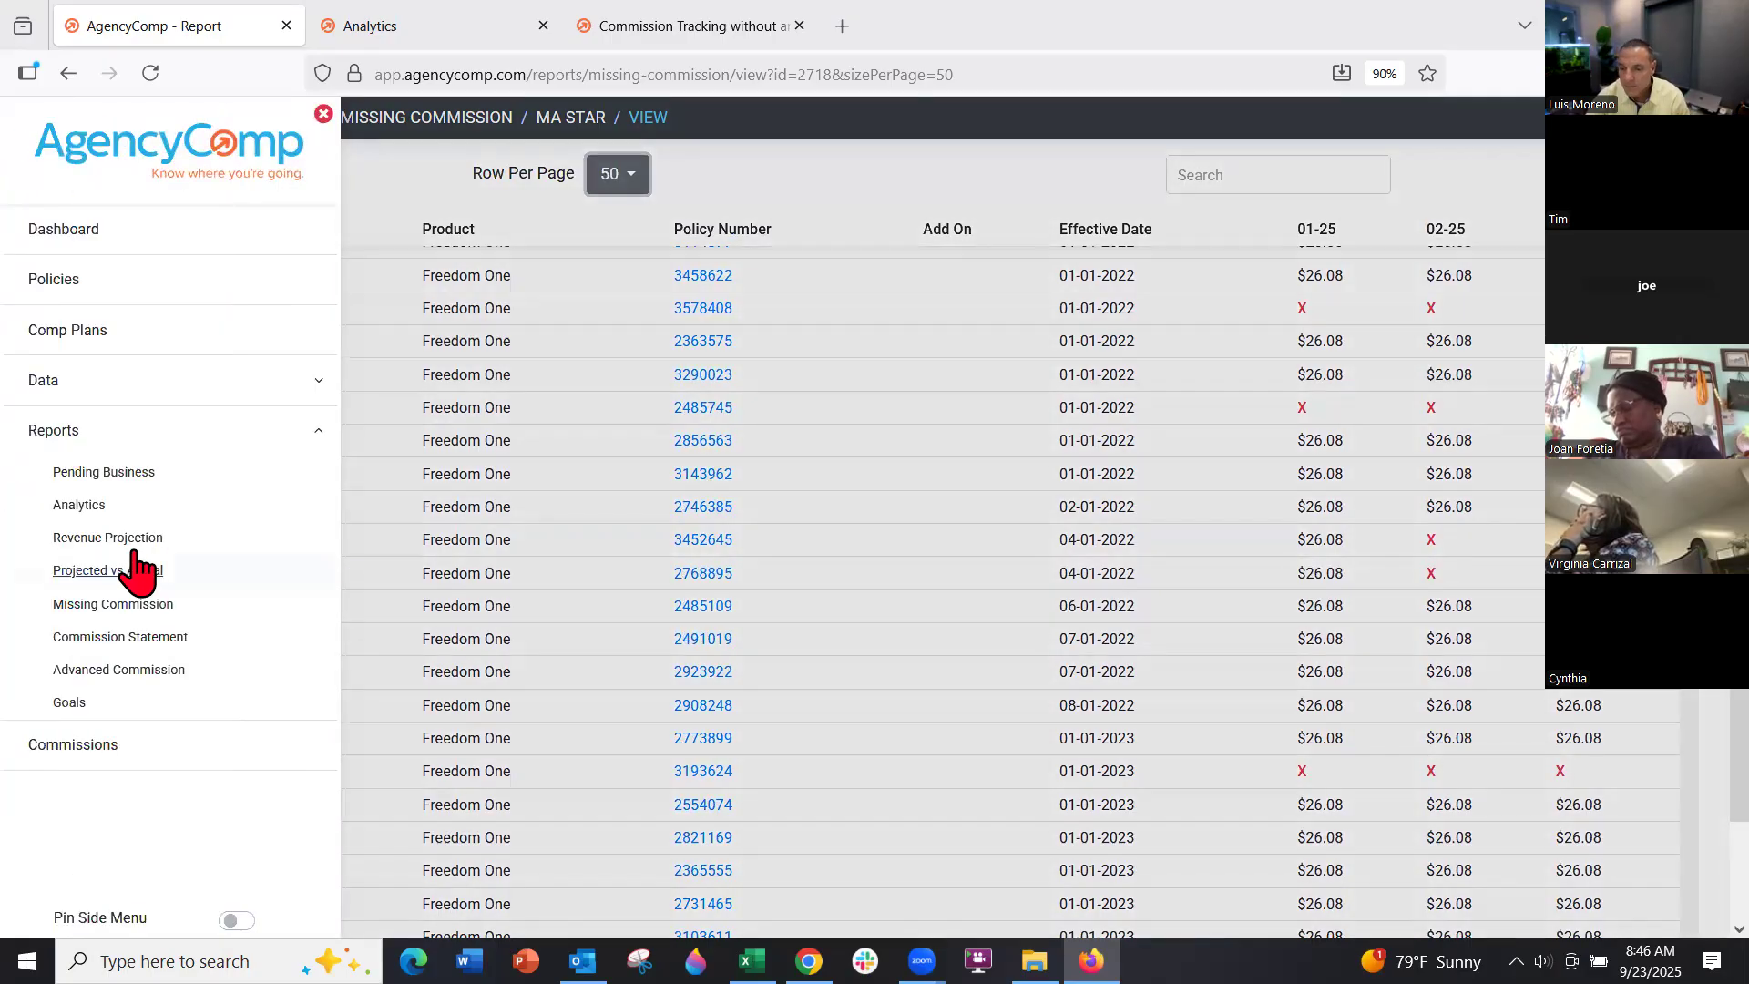
# Open the MA Star Projected vs Actual report showing 100 rows per page
pyautogui.click(138, 572)
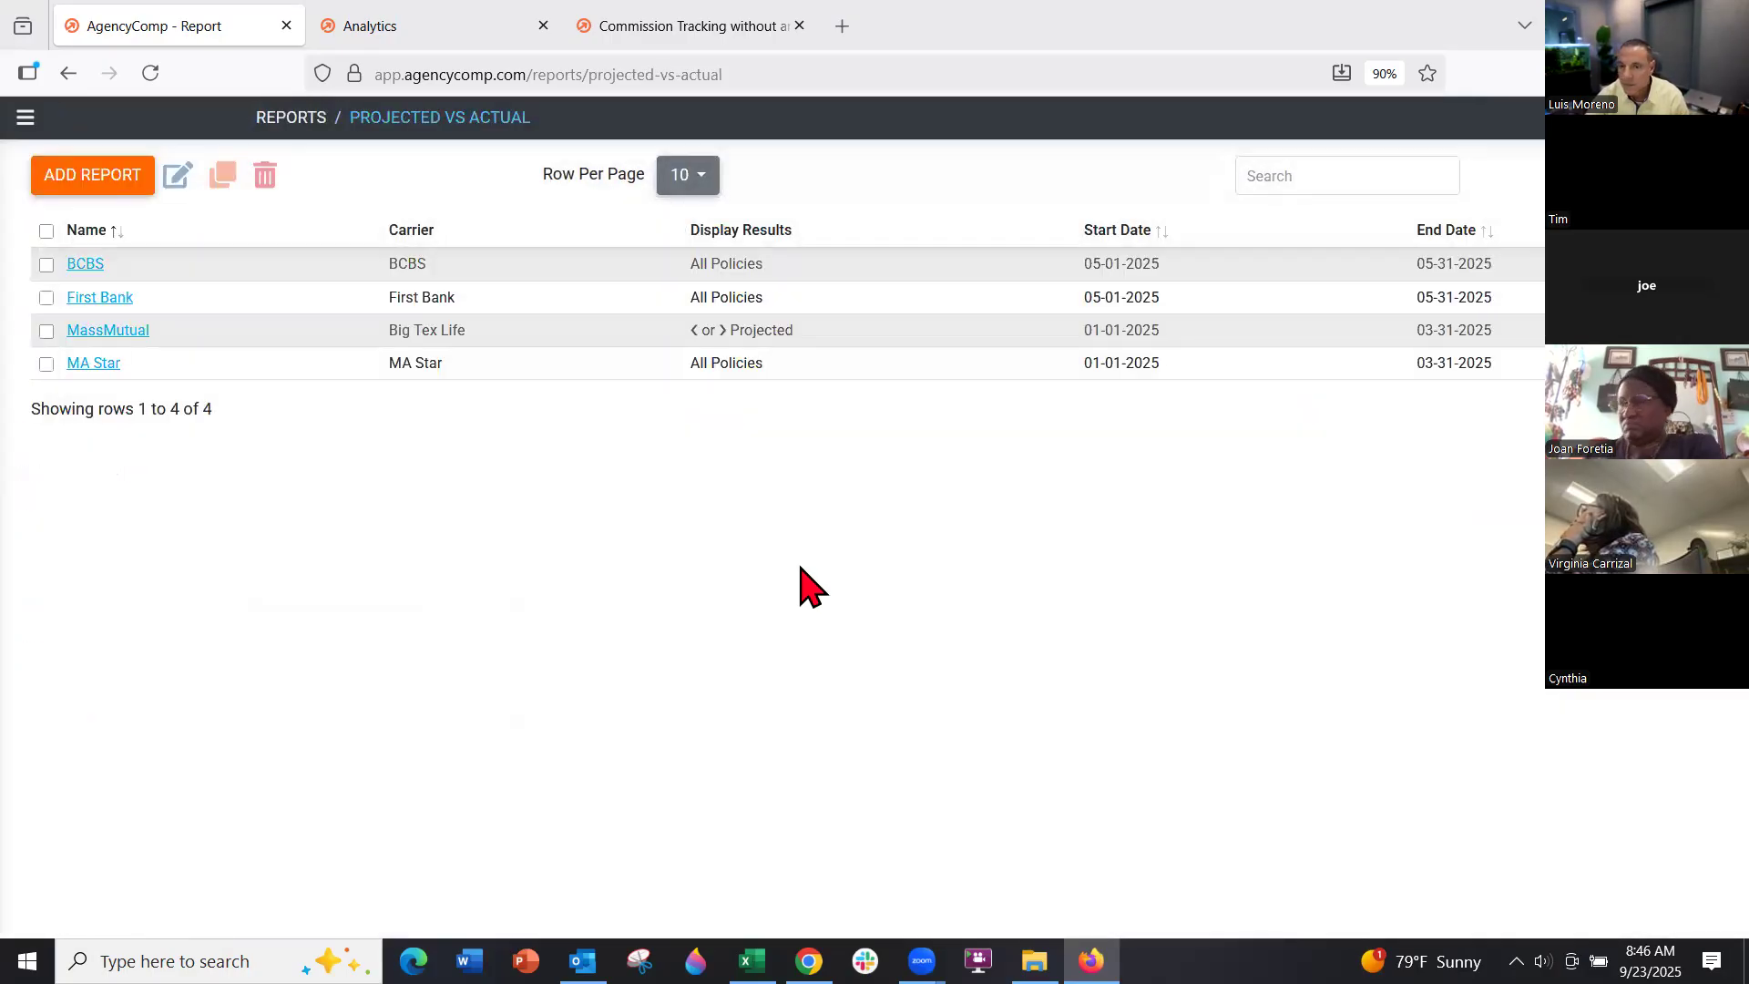
pyautogui.click(76, 363)
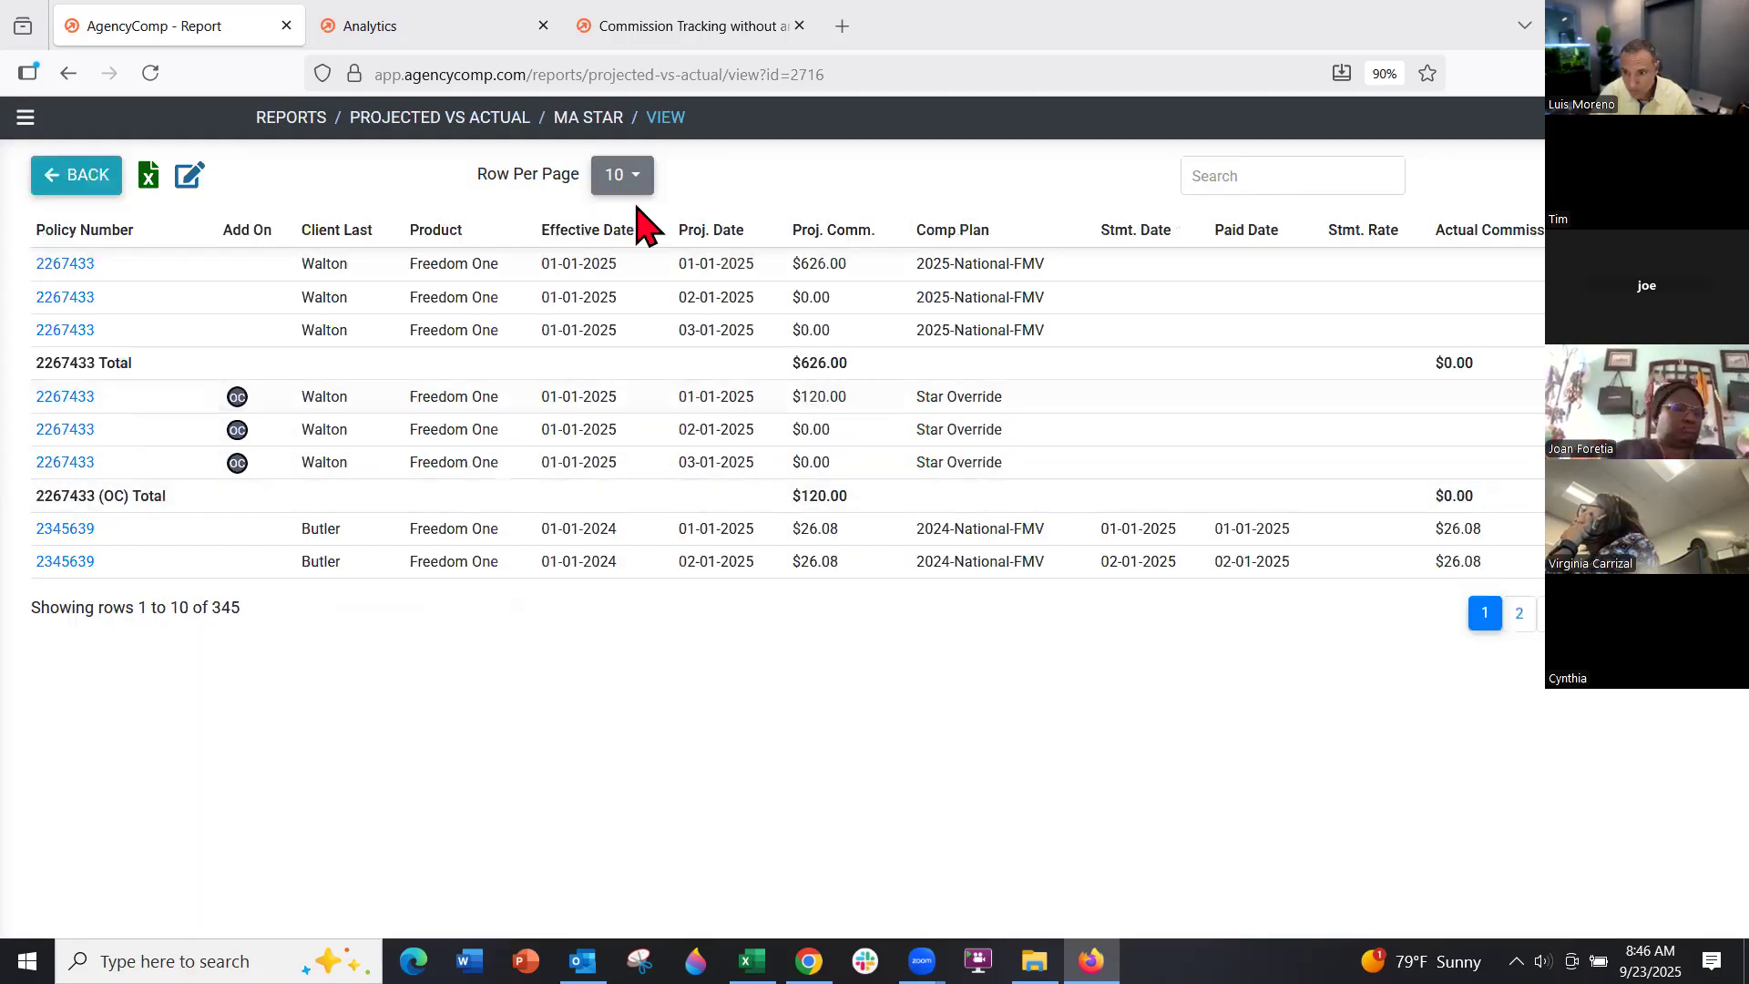
pyautogui.click(622, 174)
pyautogui.click(626, 416)
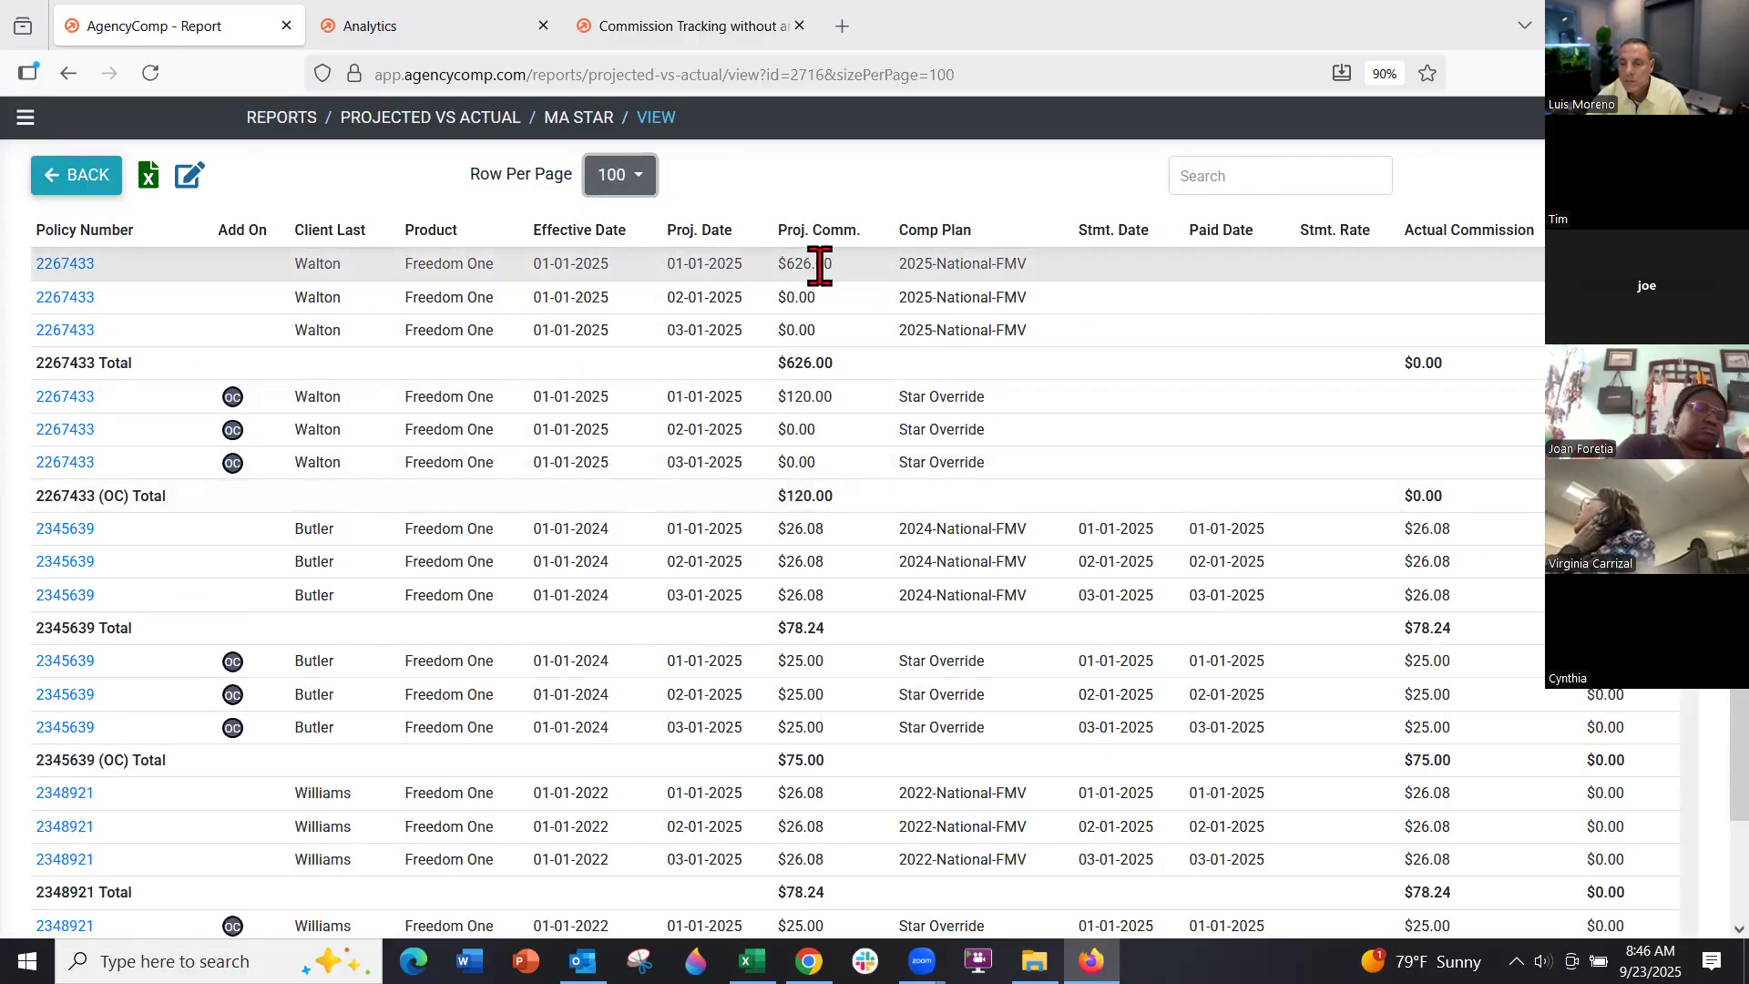
# Compare projected and actual commissions, such as $626.00 and the matching 26.08 amounts
pyautogui.moveTo(833, 264); pyautogui.dragTo(779, 265)
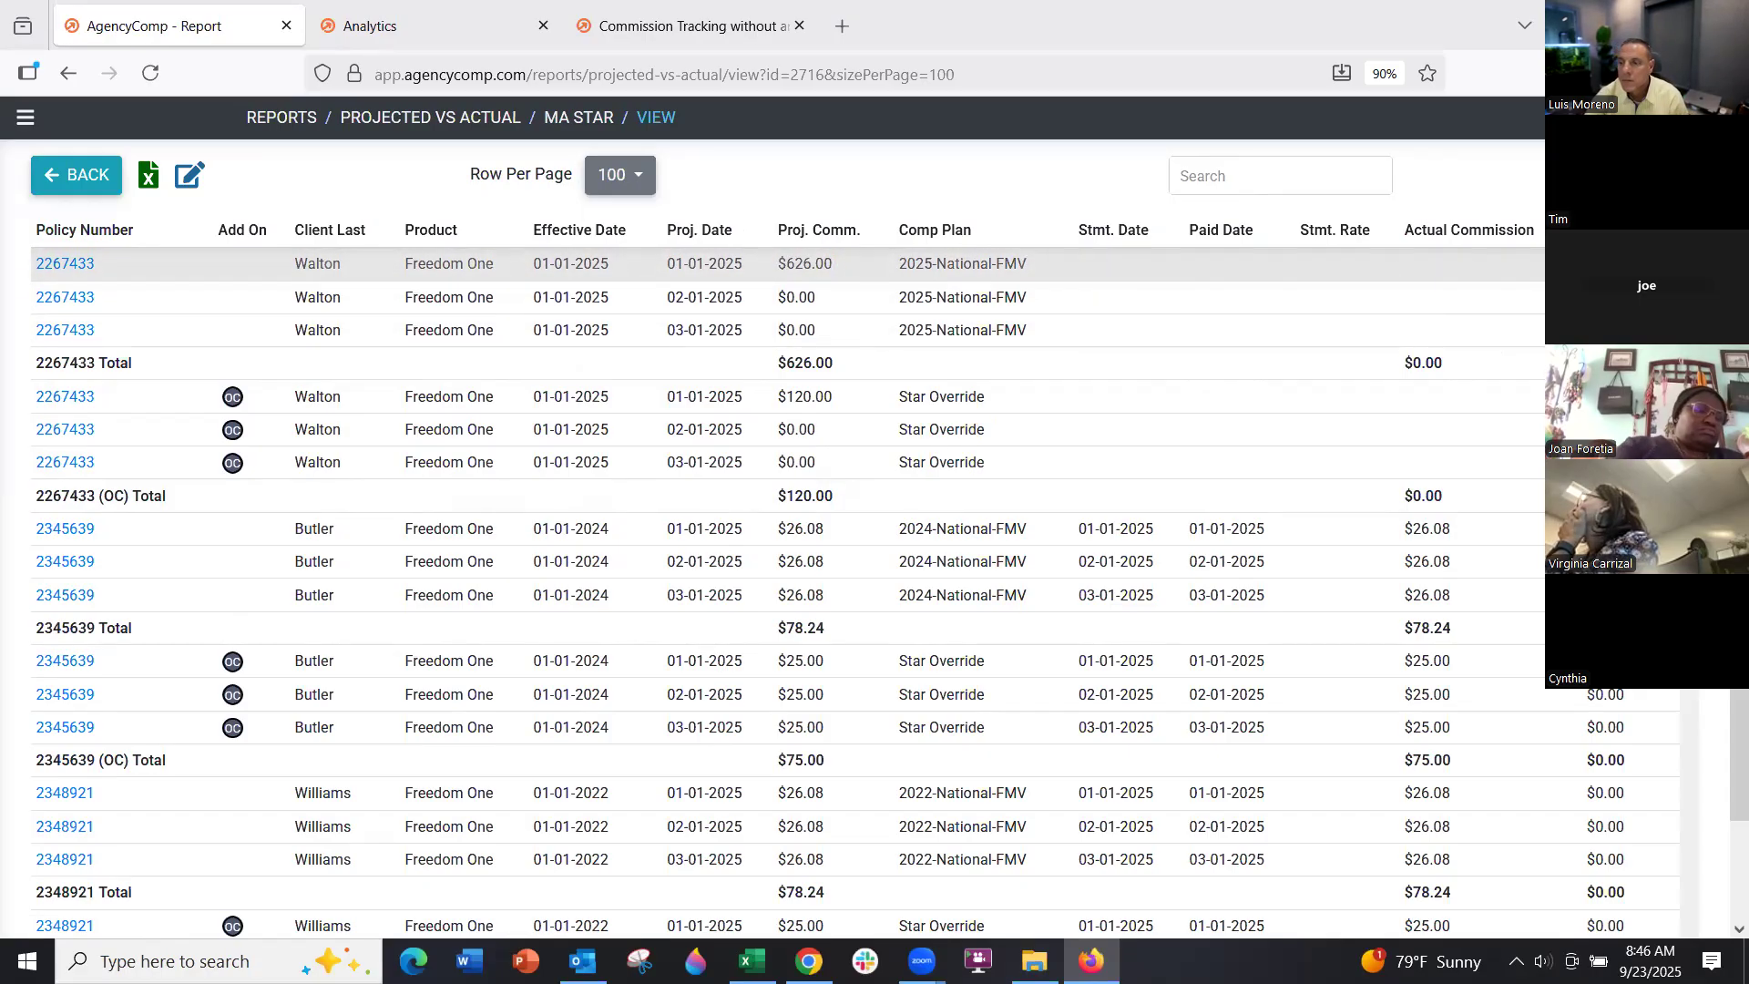
pyautogui.scroll(-3, 1475, 507)
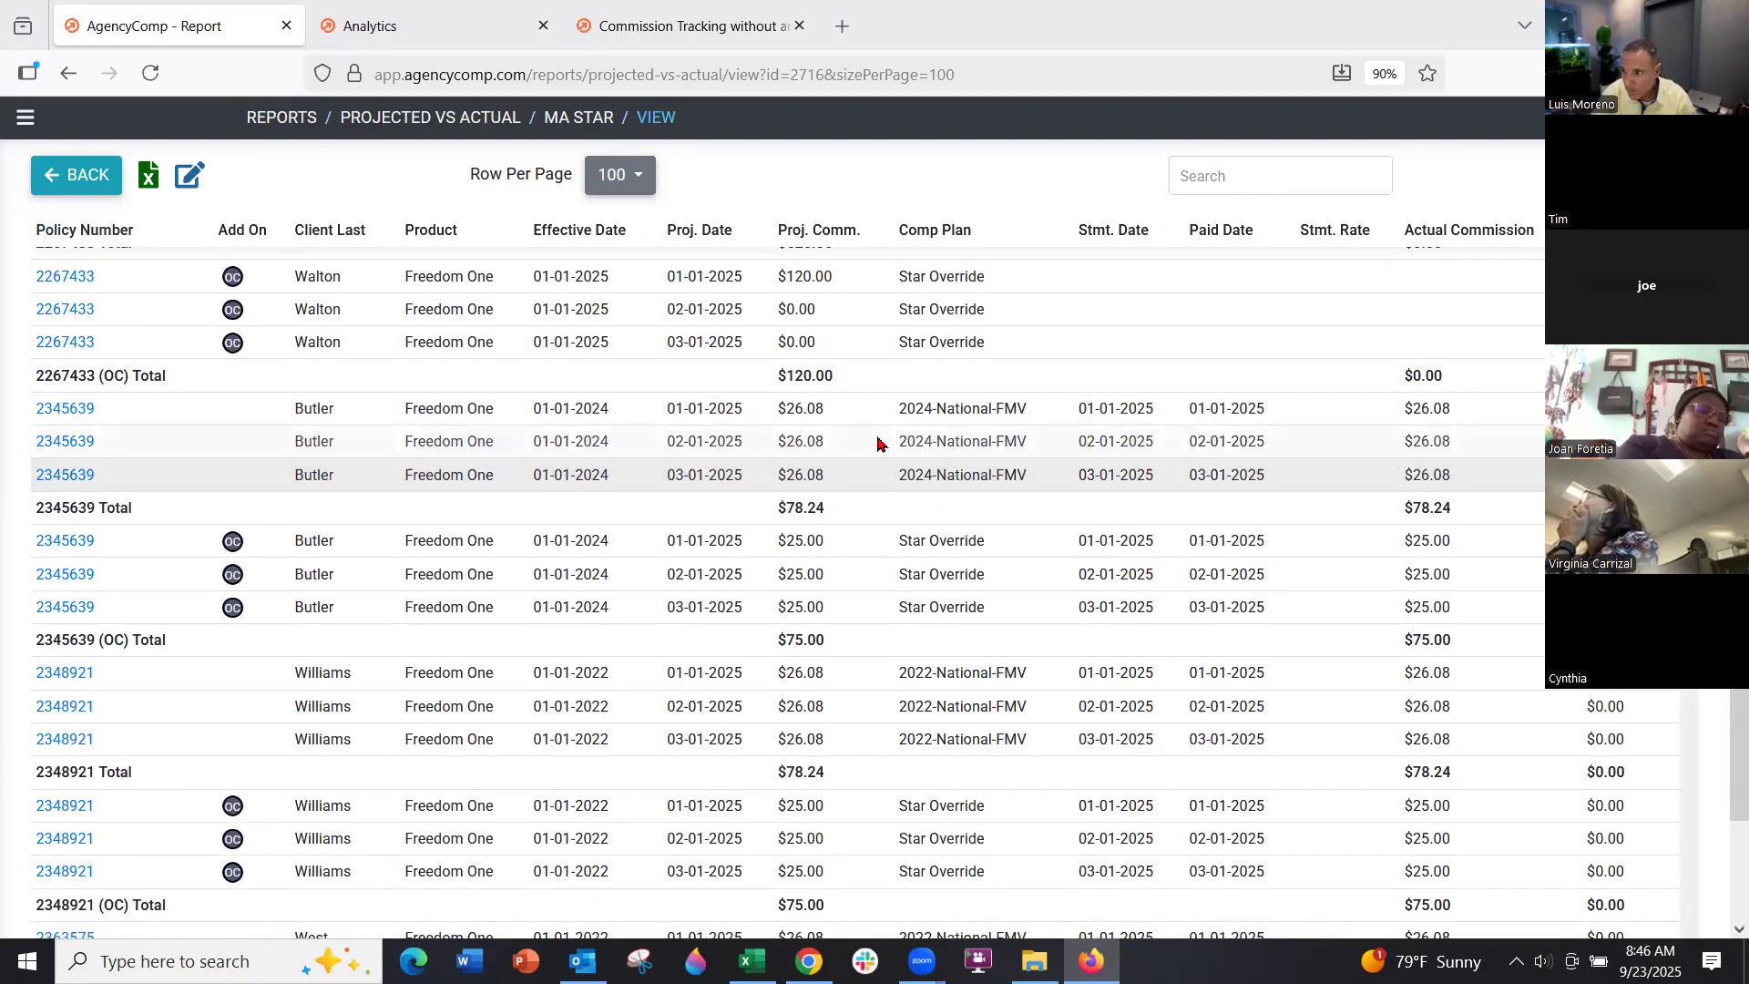
pyautogui.doubleClick(805, 409)
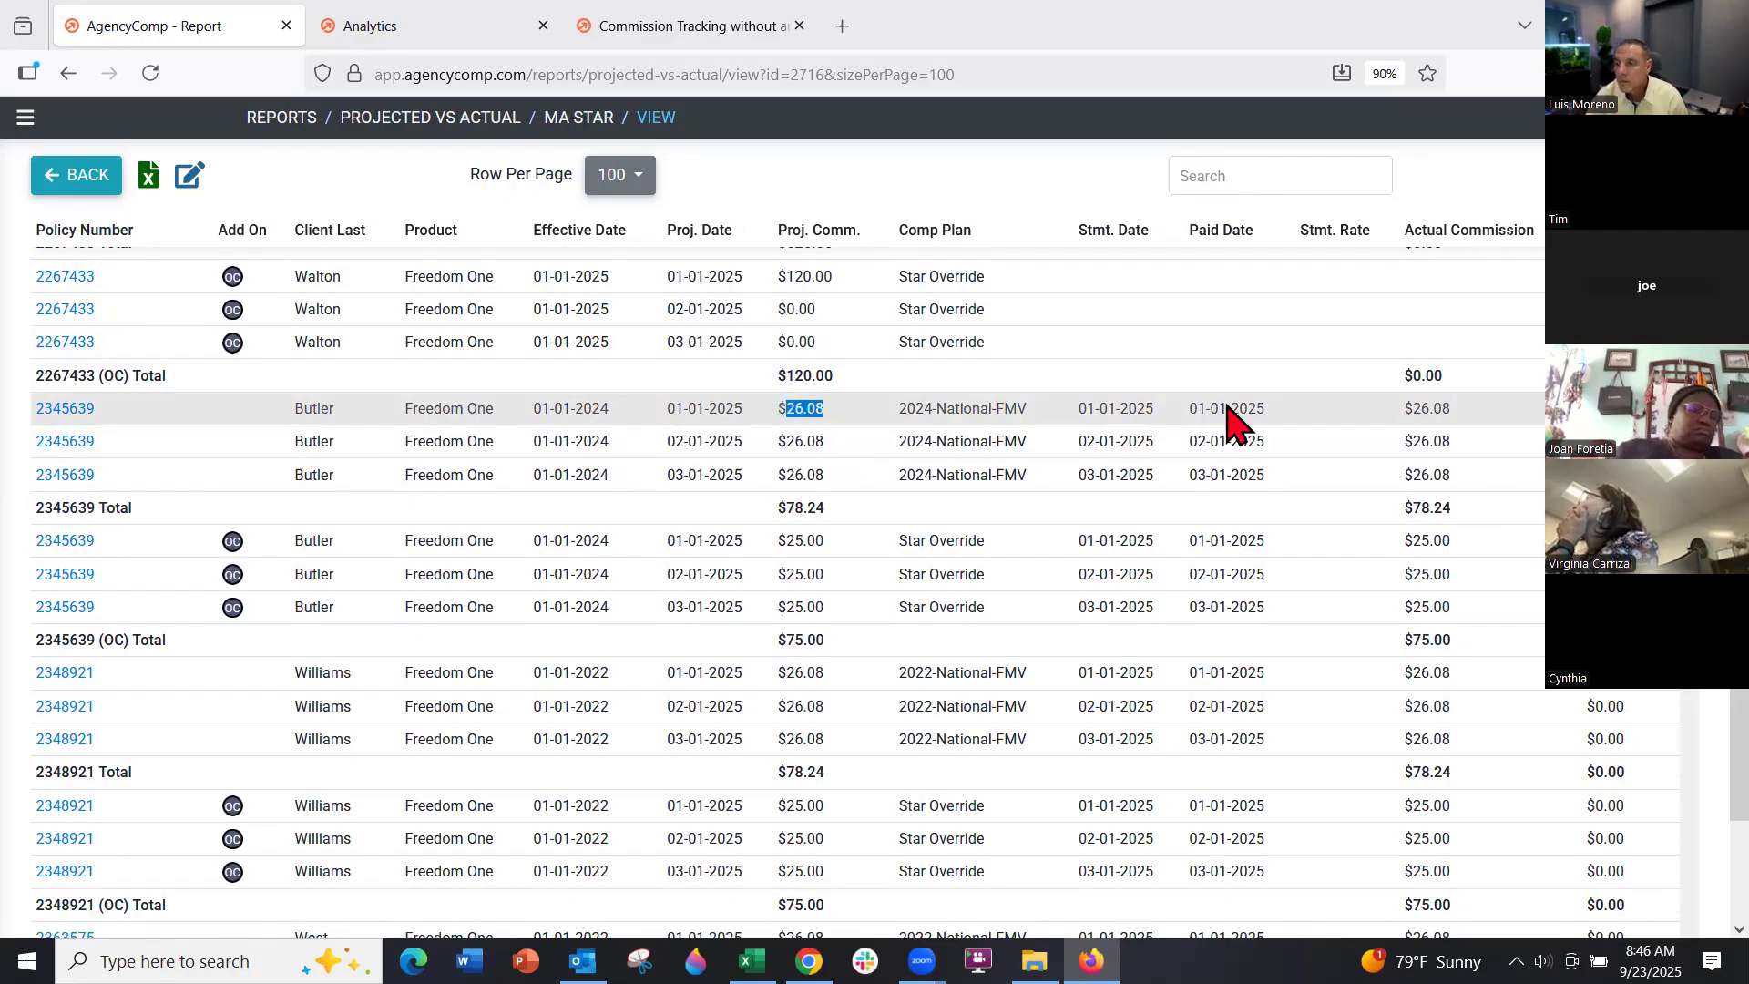
pyautogui.doubleClick(1432, 409)
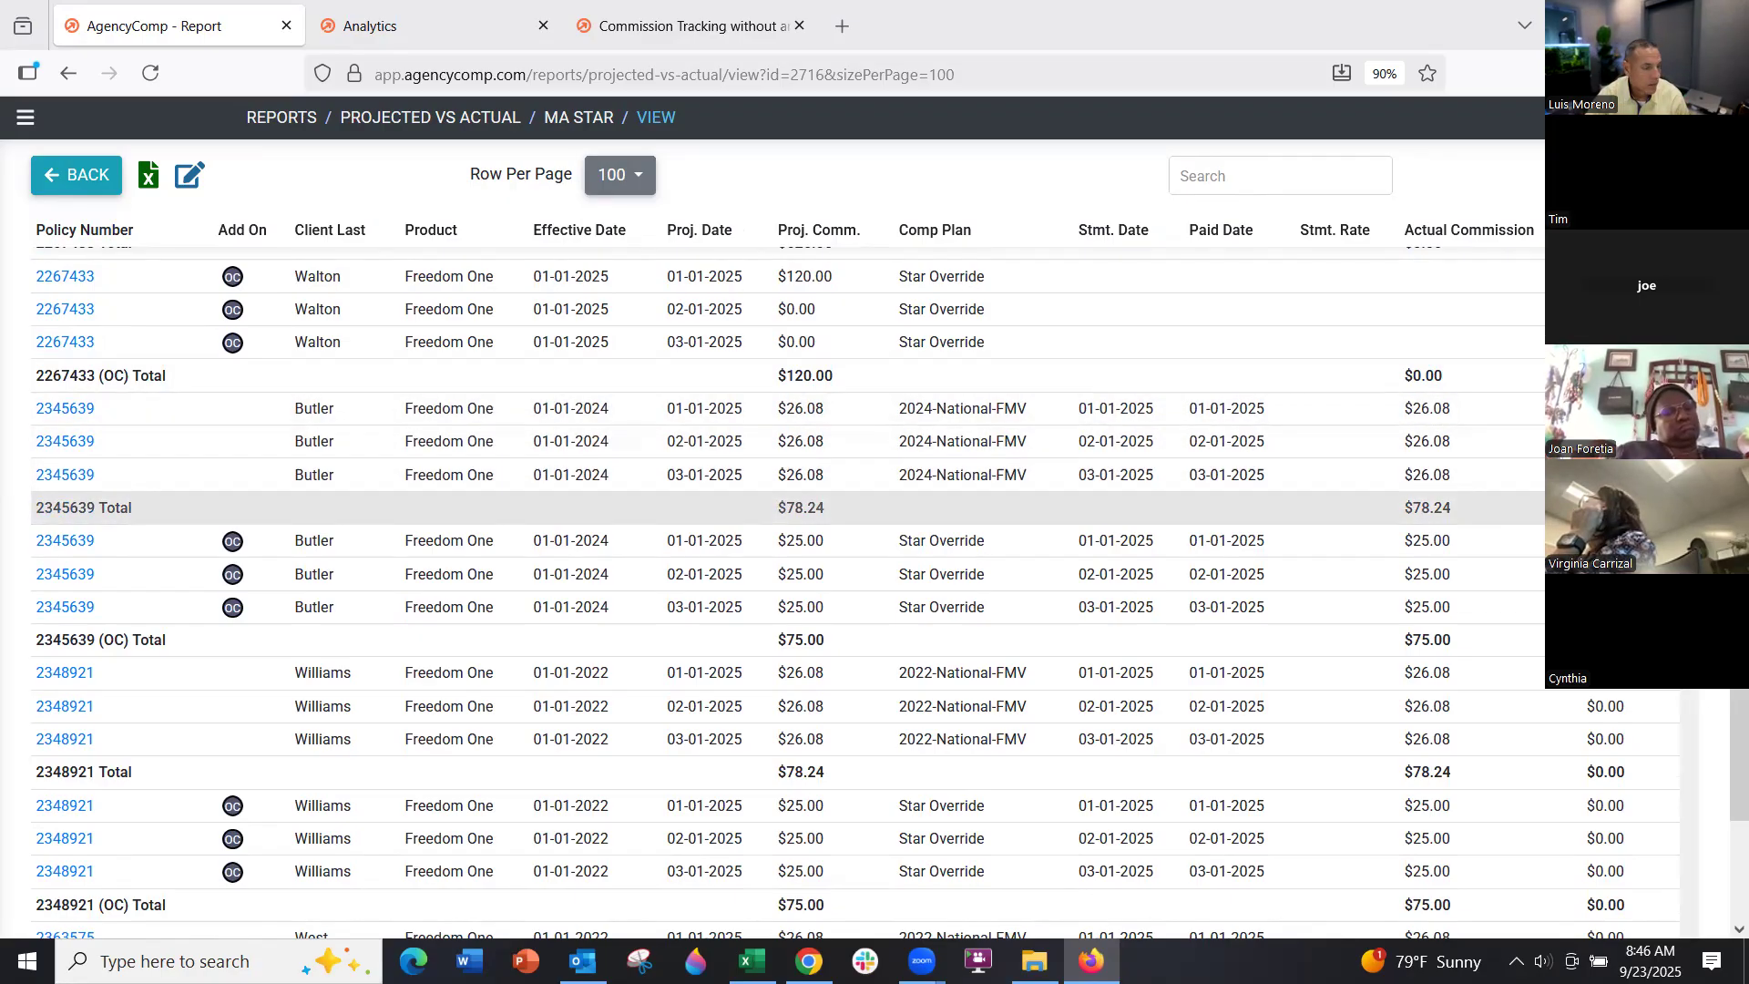
pyautogui.scroll(-6, 1505, 594)
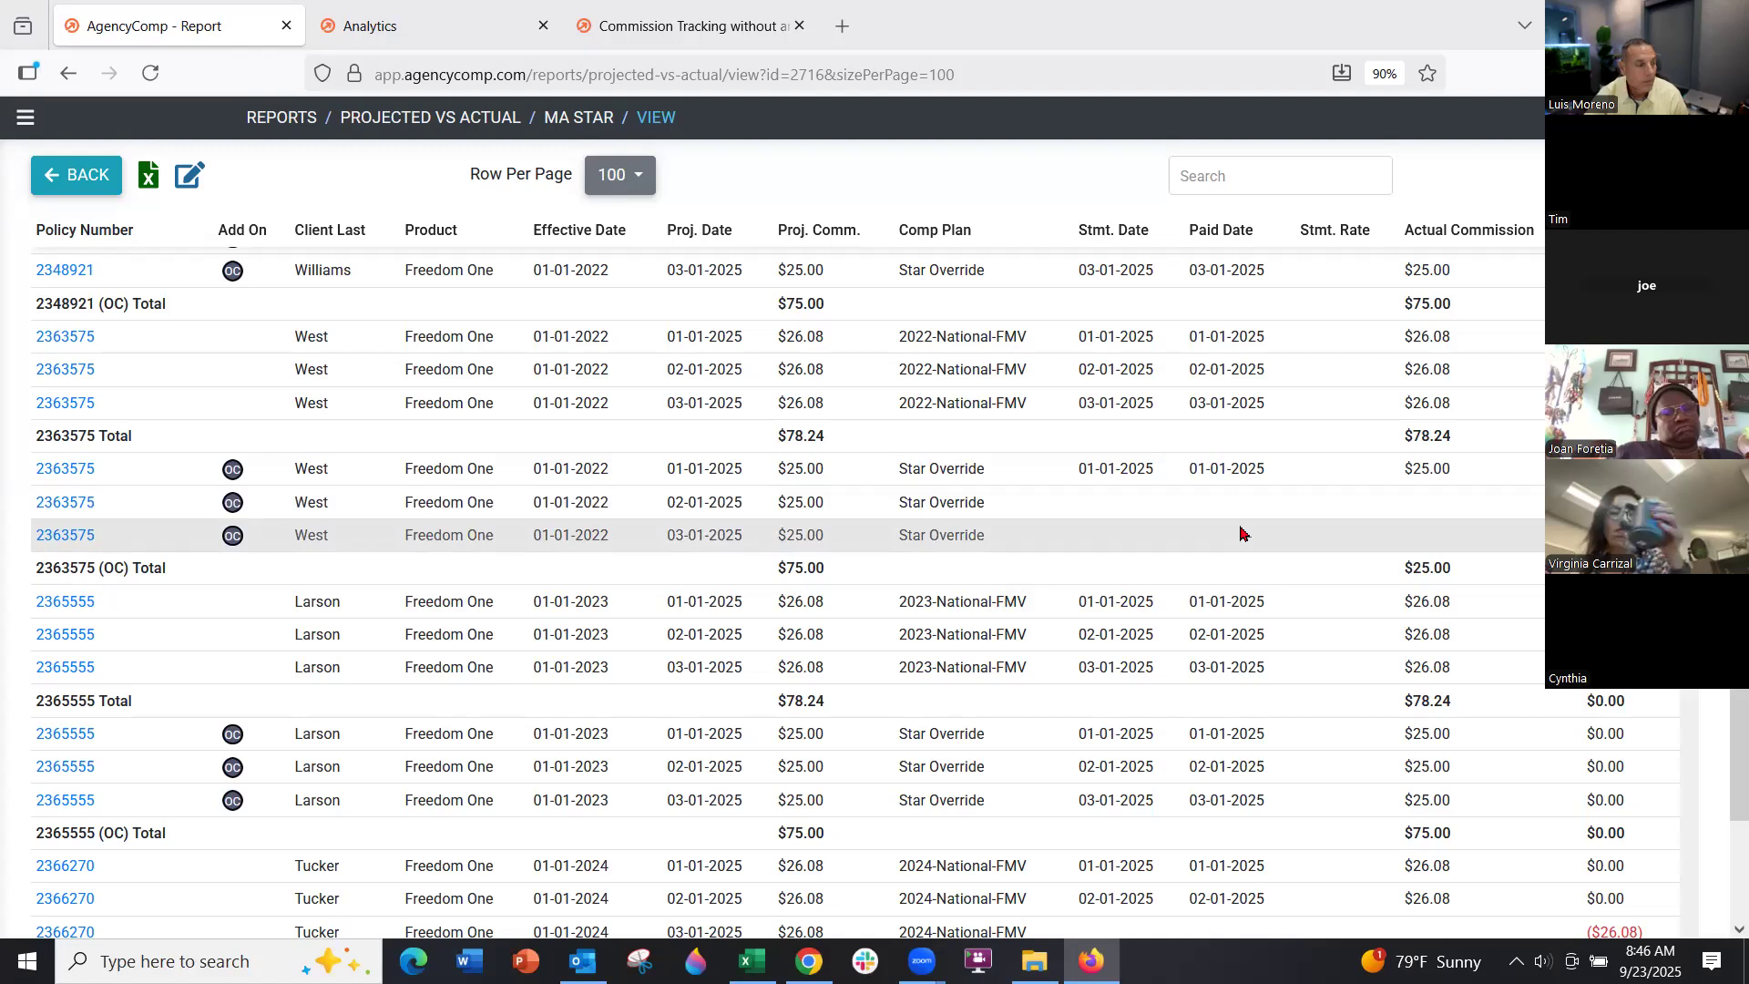
pyautogui.scroll(-4, 1234, 536)
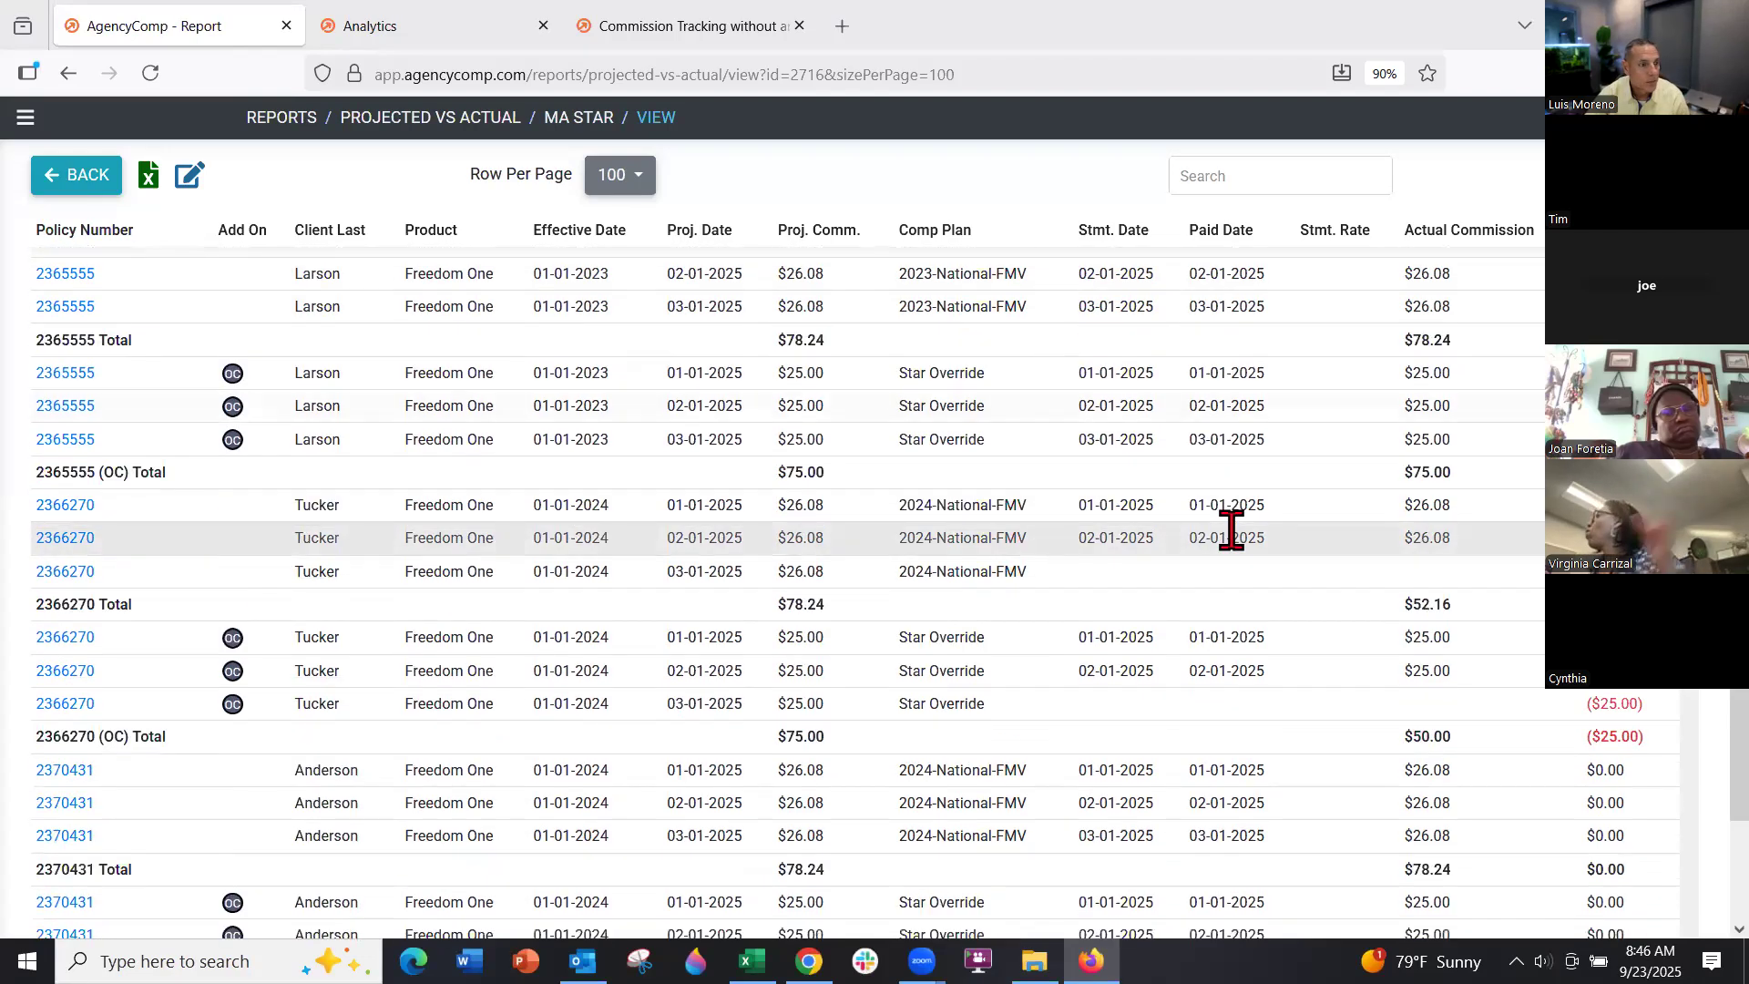
pyautogui.click(25, 118)
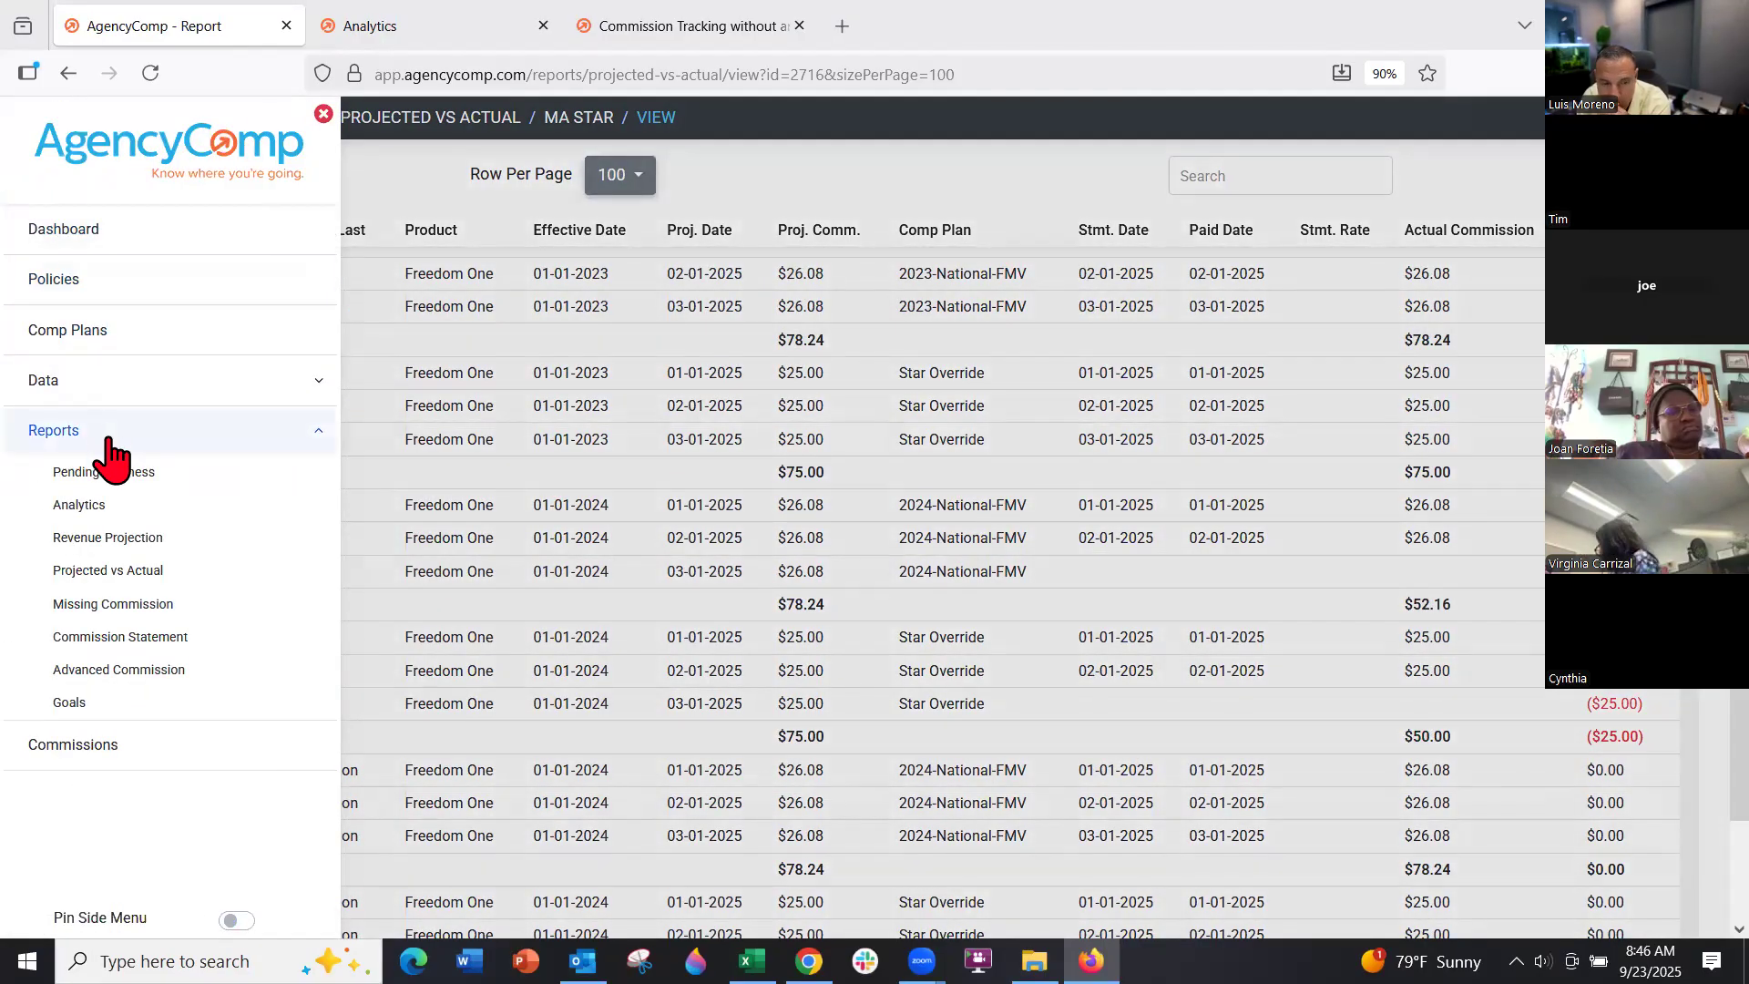
# View Carrier Premium YTD at 100 rows per page (Ambetter $13,392, First Bank $8,079.76), then go back
pyautogui.click(92, 502)
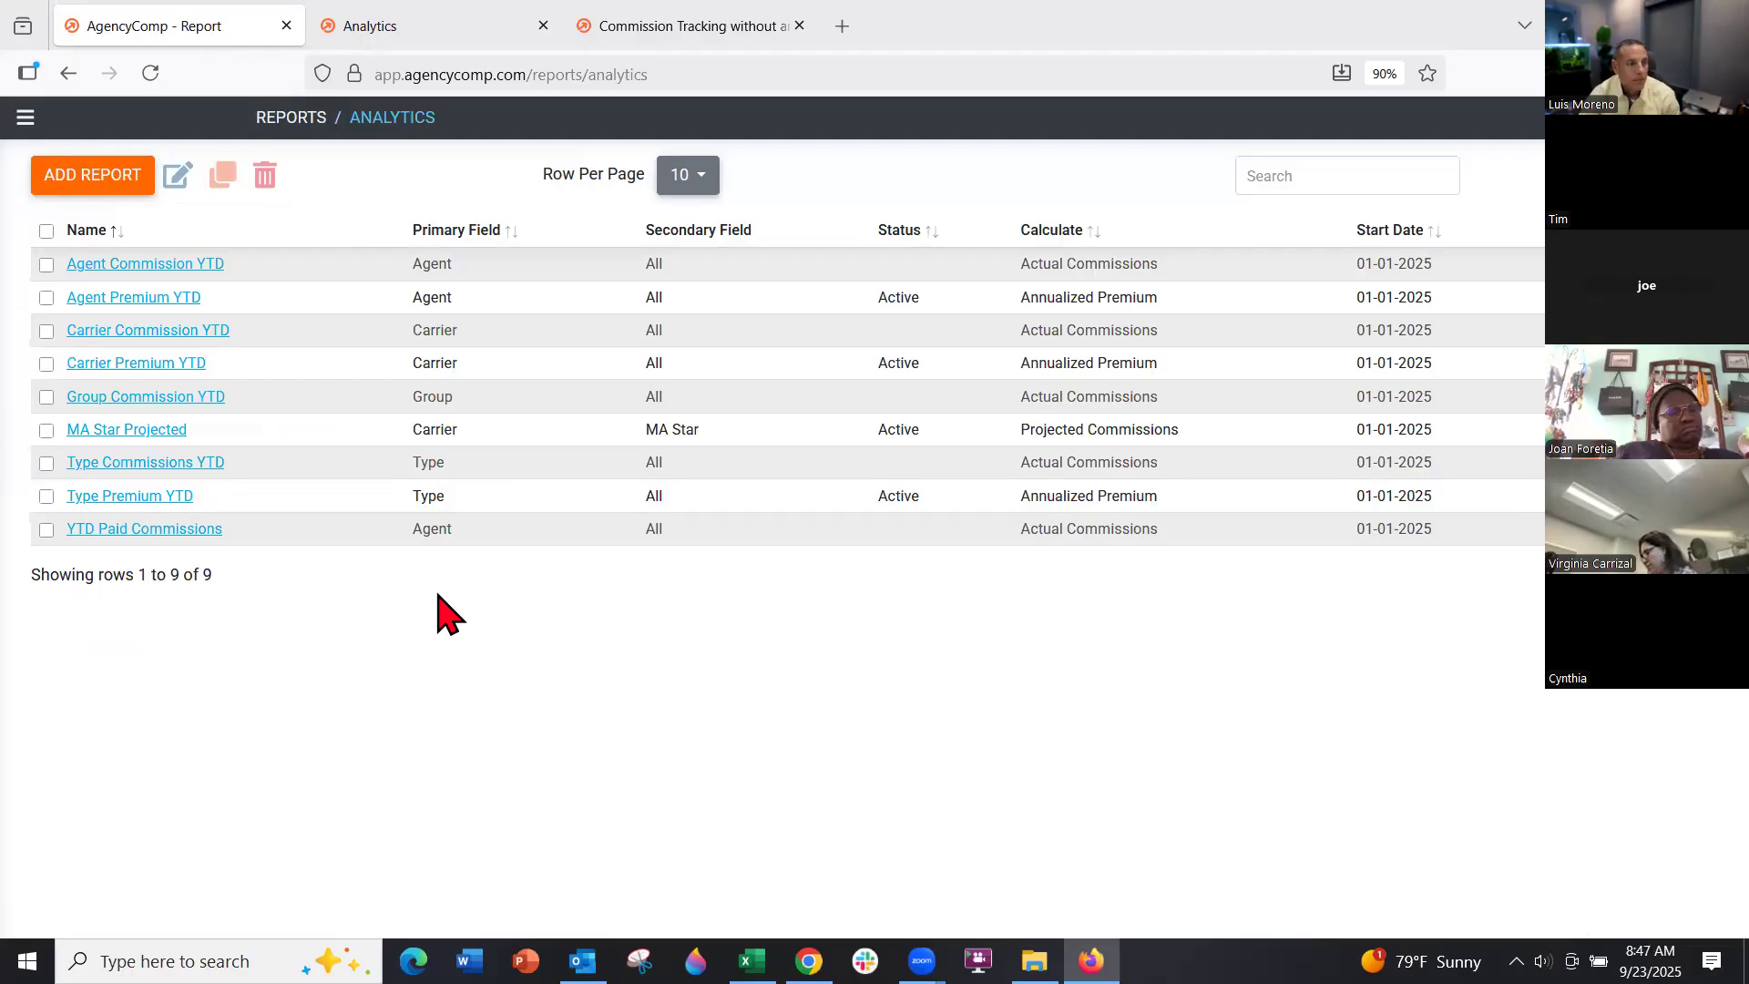
pyautogui.click(151, 364)
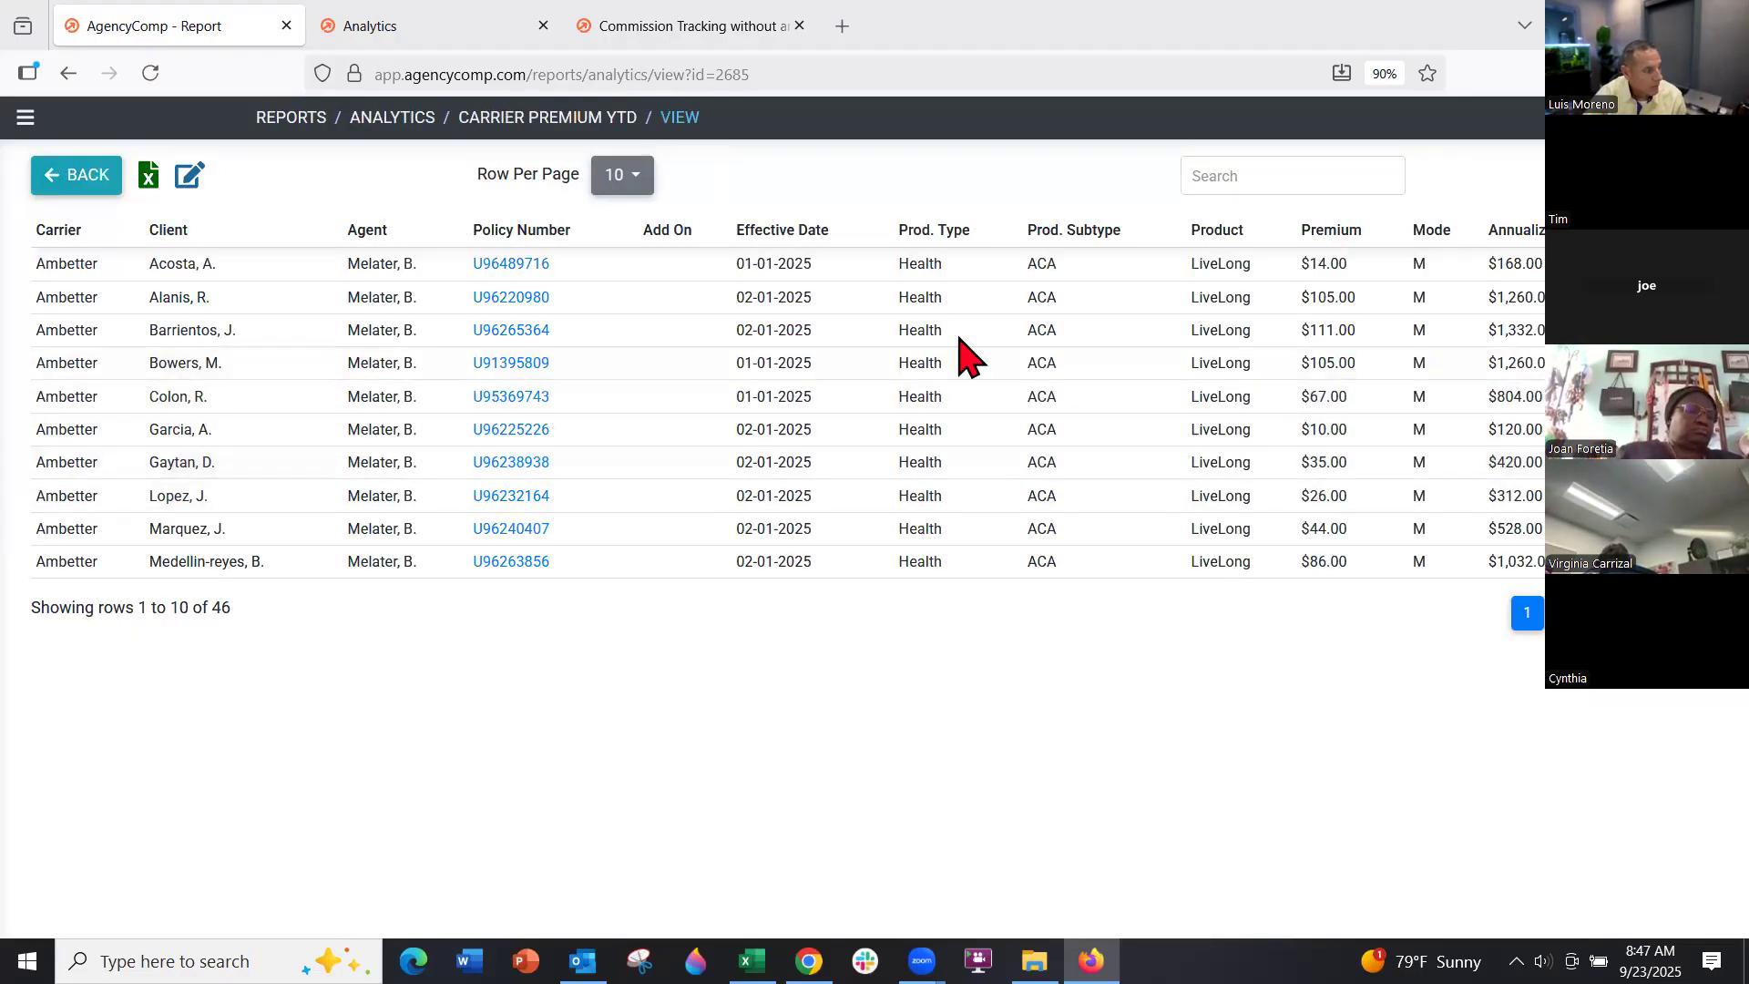
pyautogui.click(619, 180)
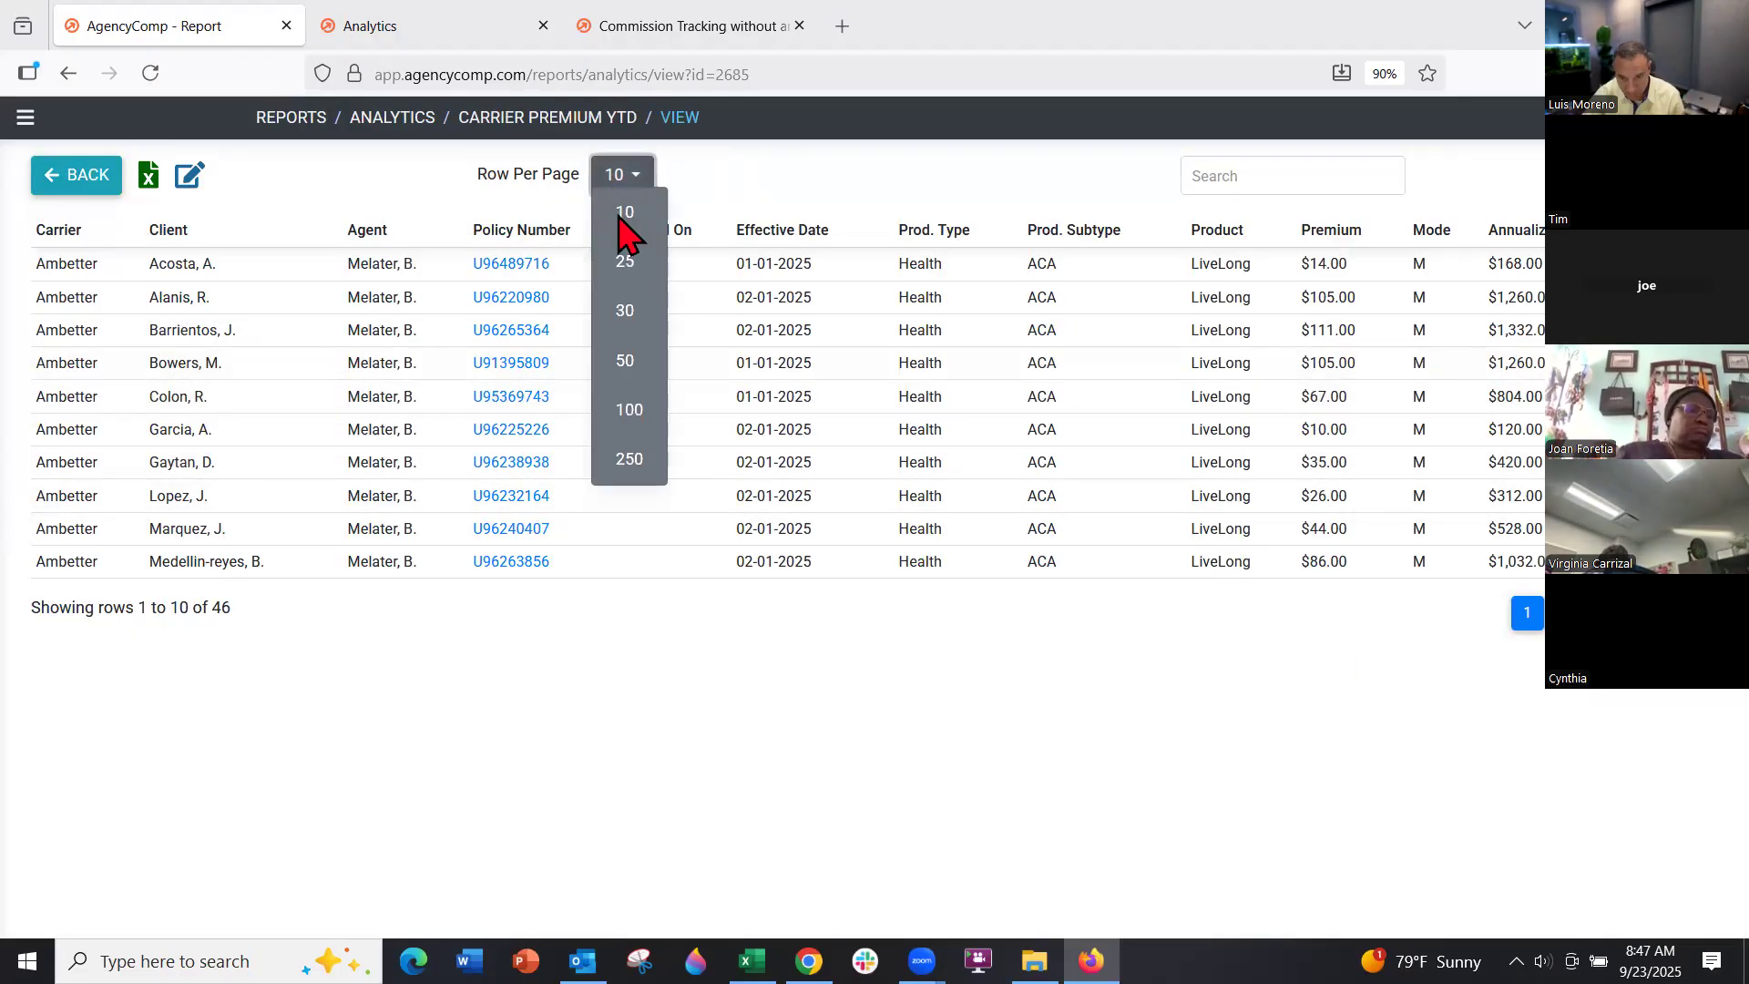
pyautogui.click(618, 414)
pyautogui.scroll(-4, 156, 447)
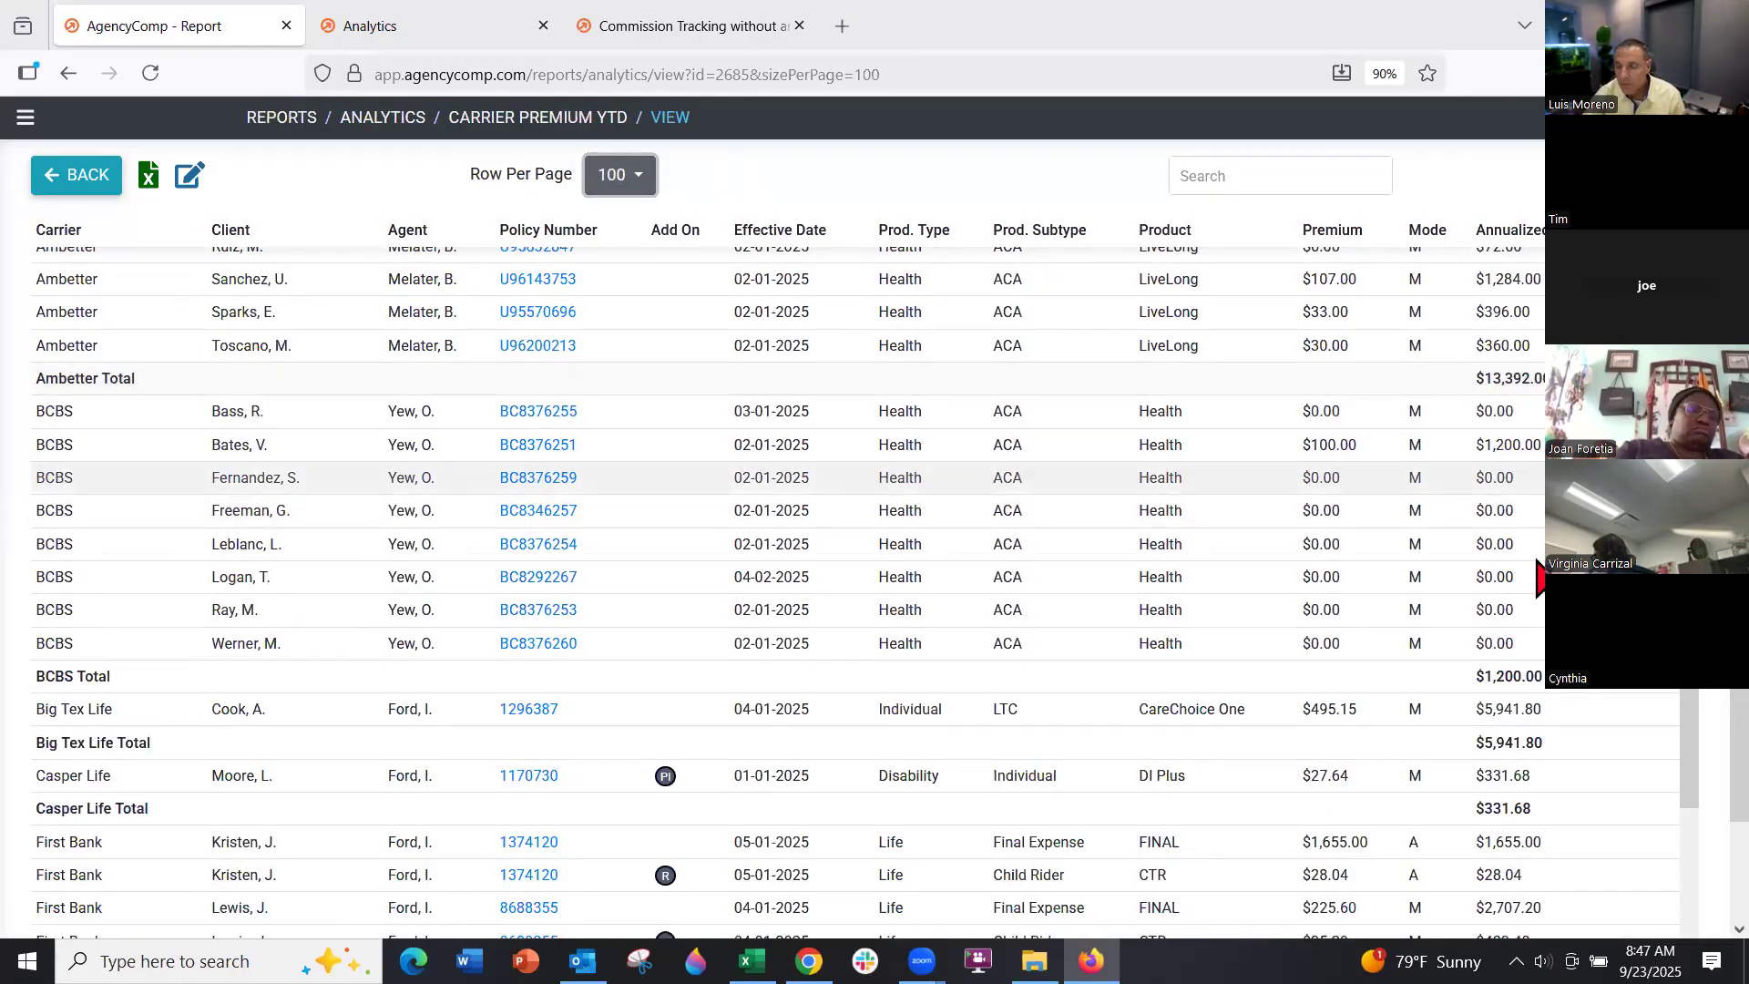
pyautogui.scroll(-4, 1521, 547)
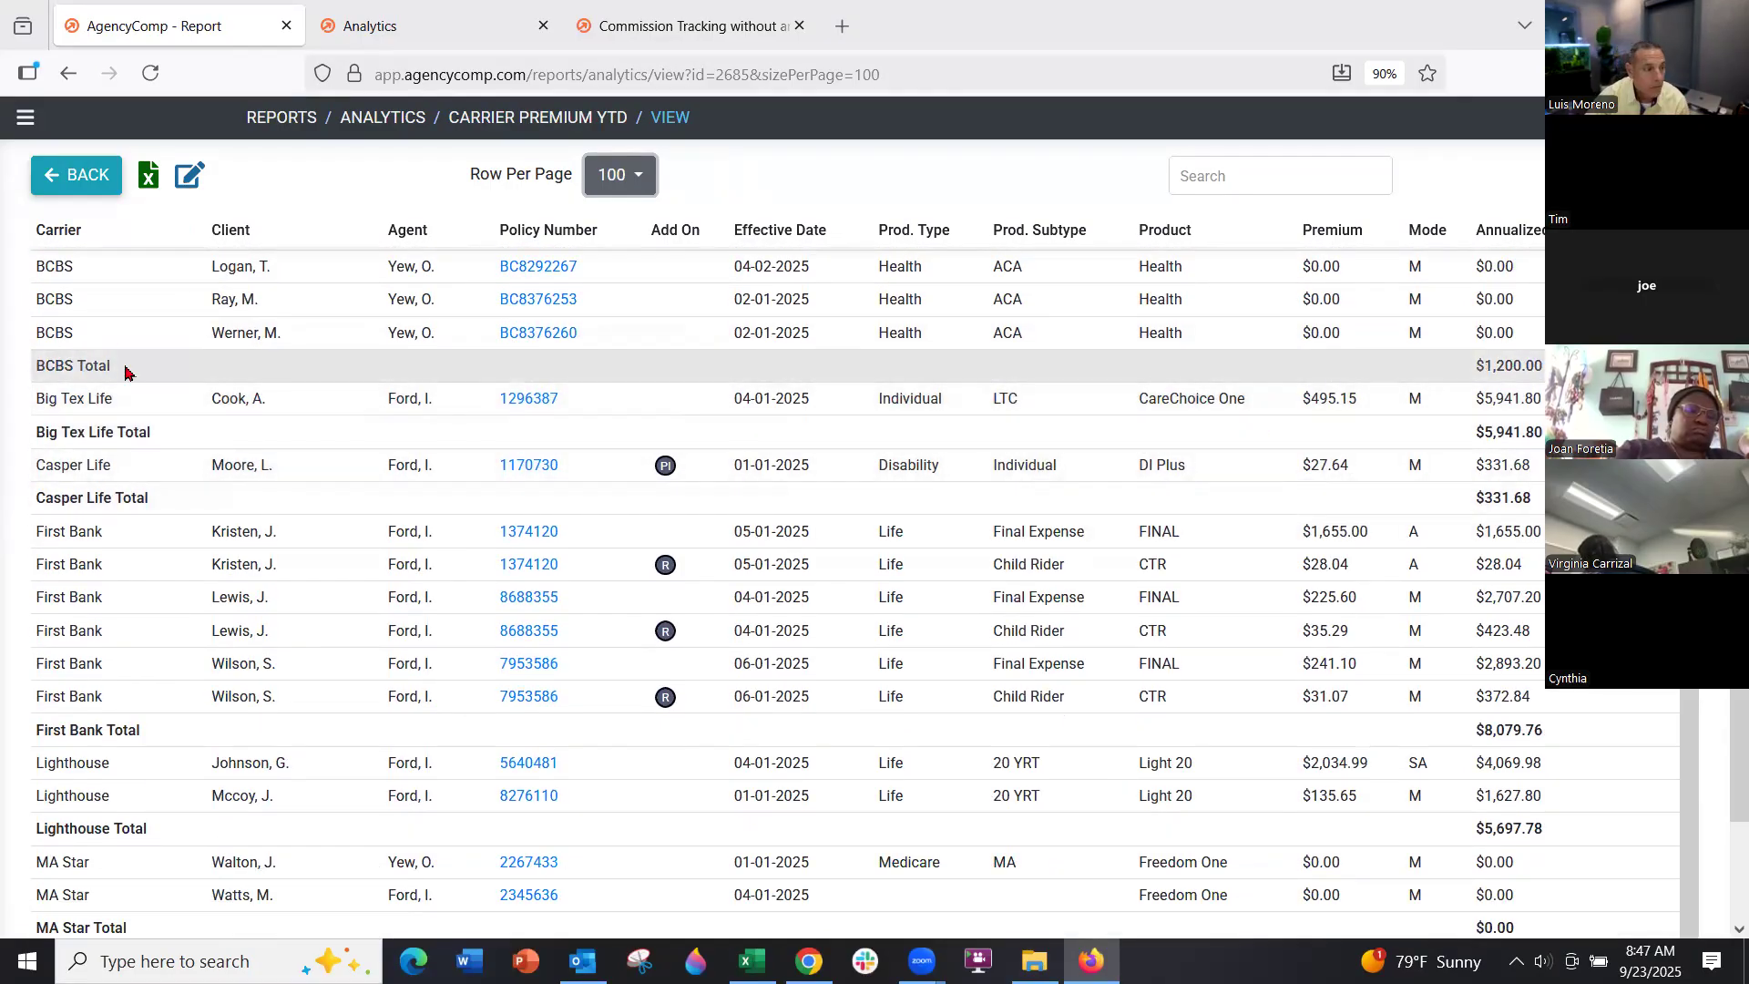
pyautogui.click(80, 180)
# Show Carrier Commission YTD at 250 rows per page and scroll to the MA Star rows
pyautogui.click(156, 337)
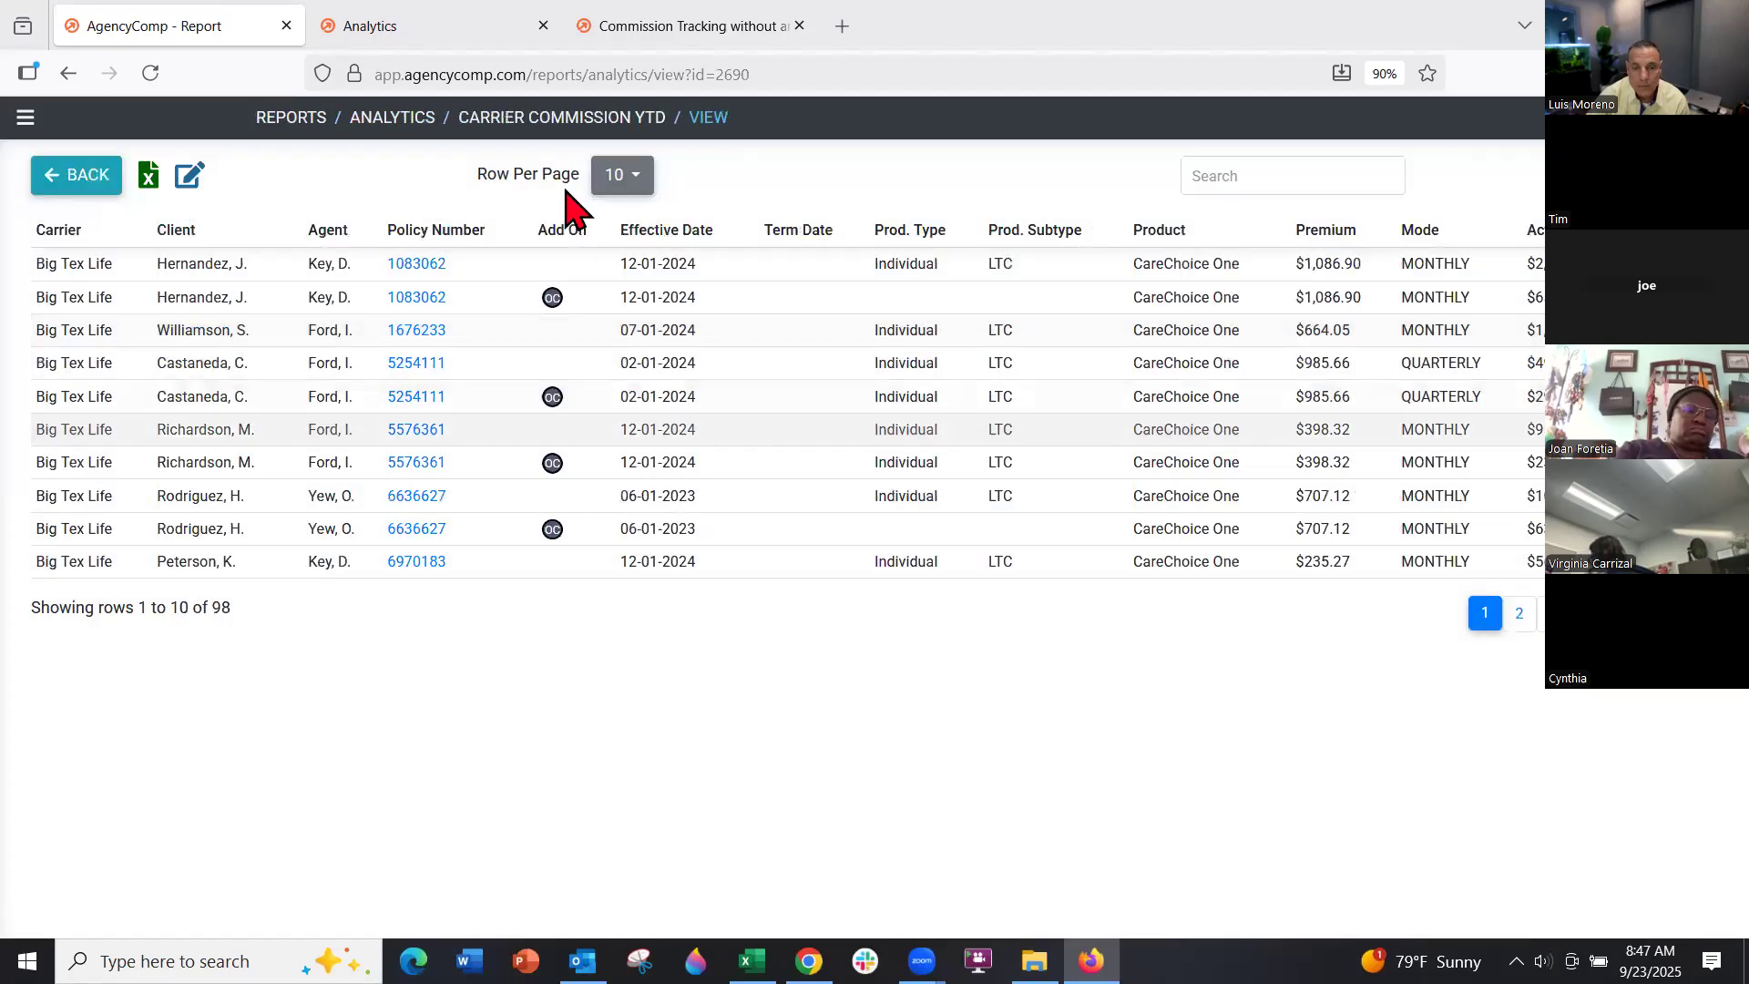
pyautogui.click(608, 177)
pyautogui.click(616, 460)
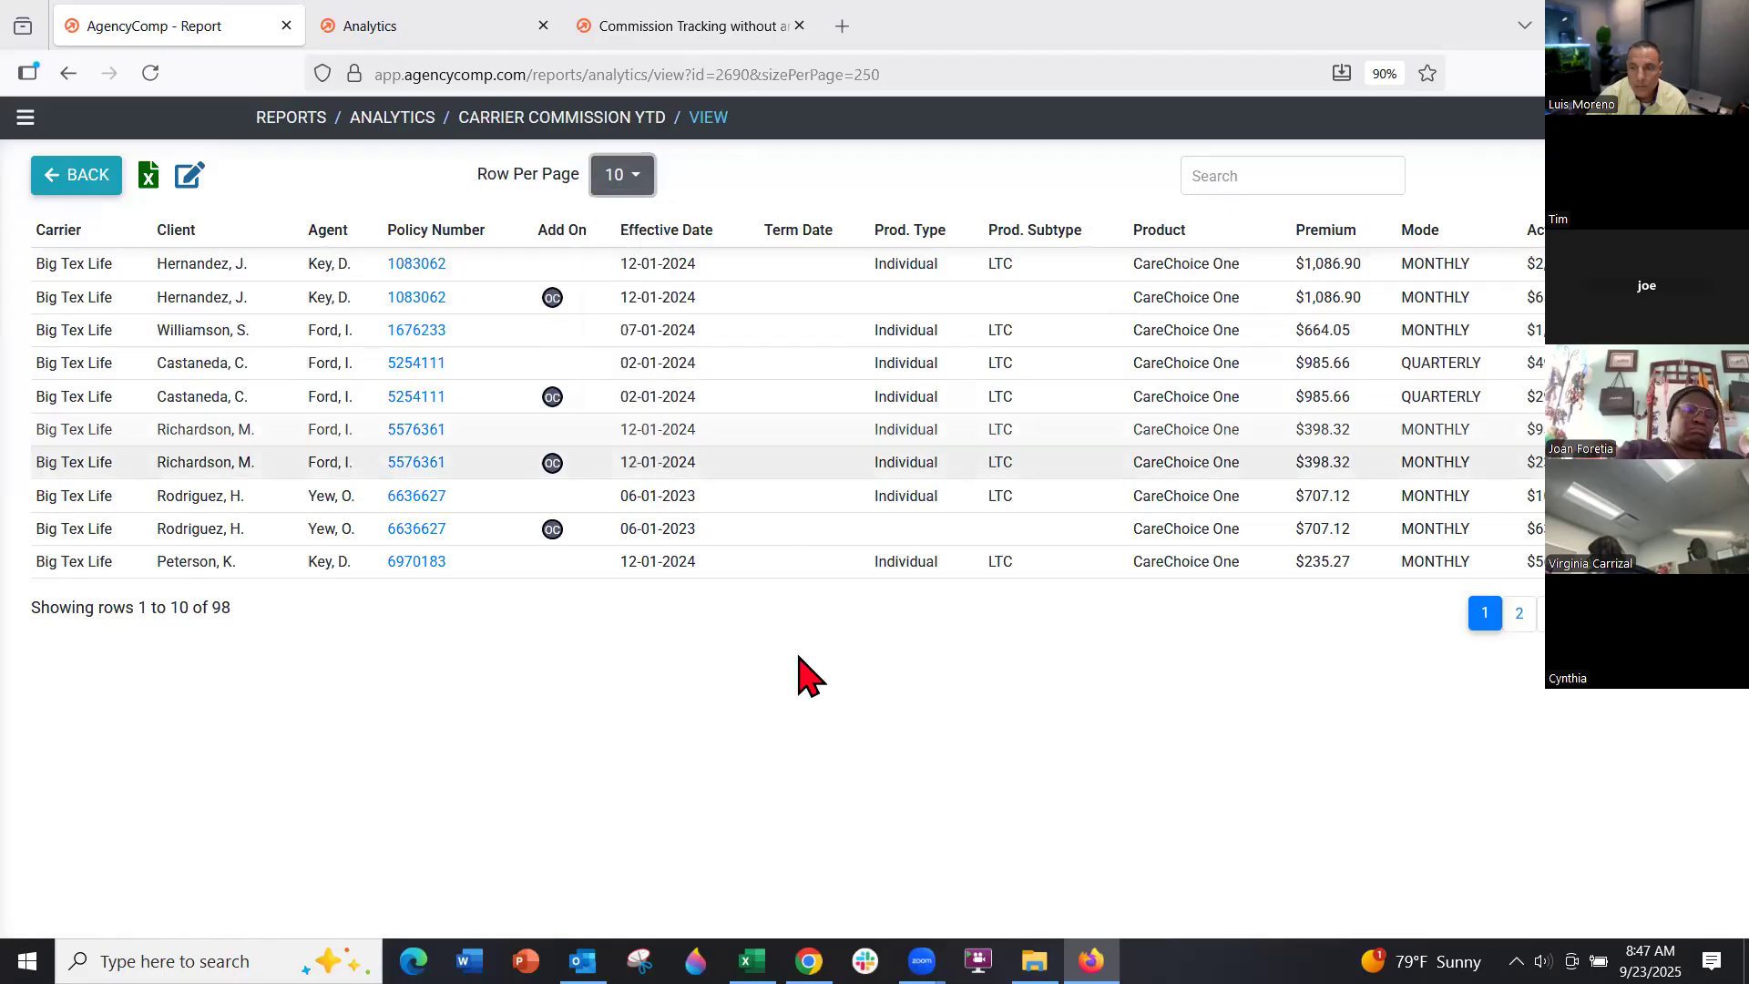
pyautogui.scroll(-1, 956, 800)
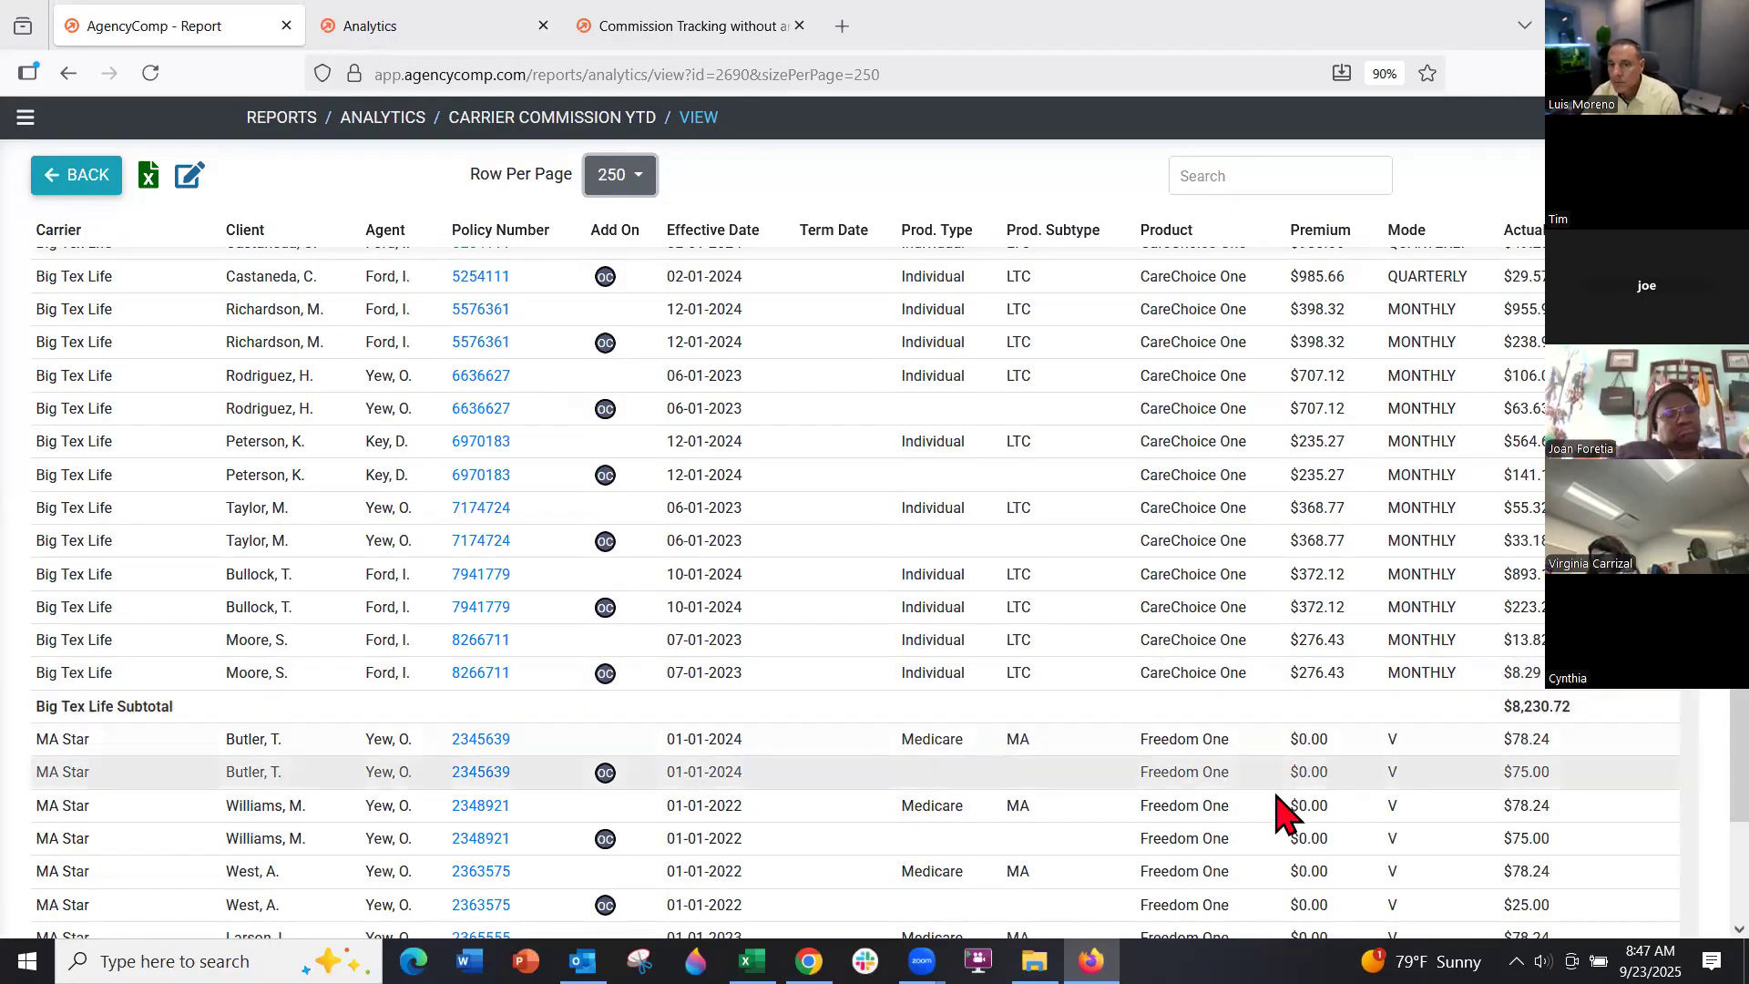
pyautogui.scroll(1, 1184, 721)
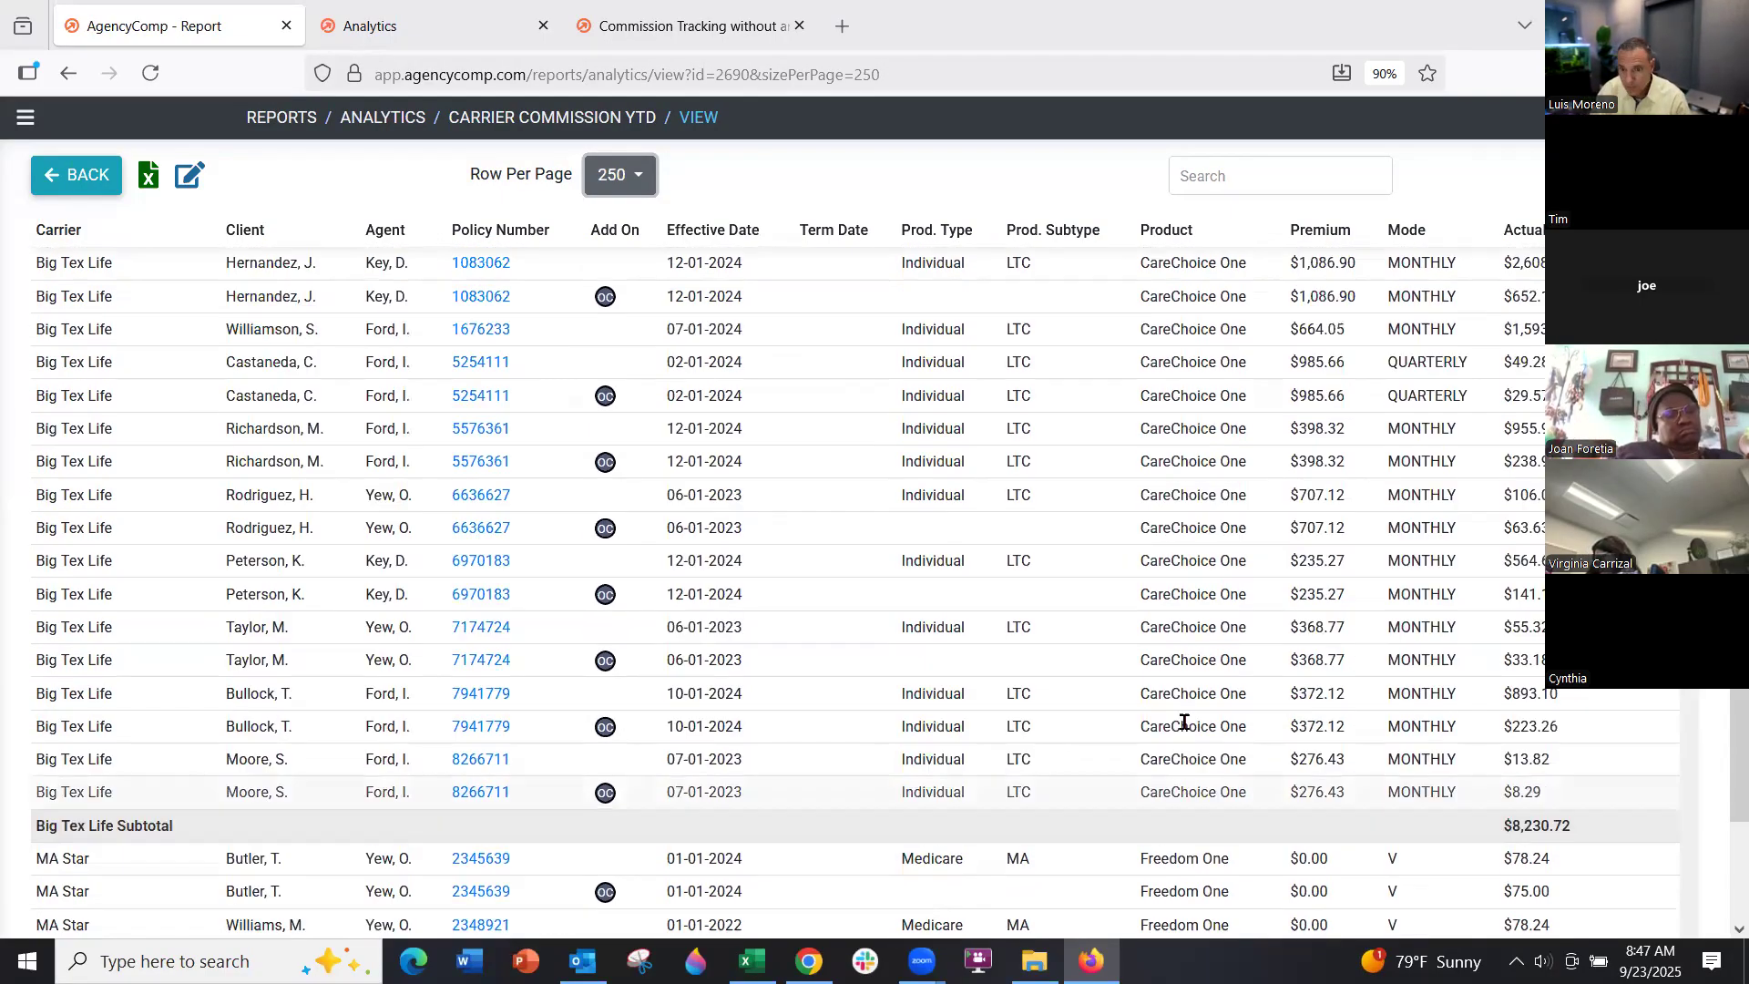
# Open the All Business revenue projection, with January 2025 projected at $16,755.95
pyautogui.click(25, 118)
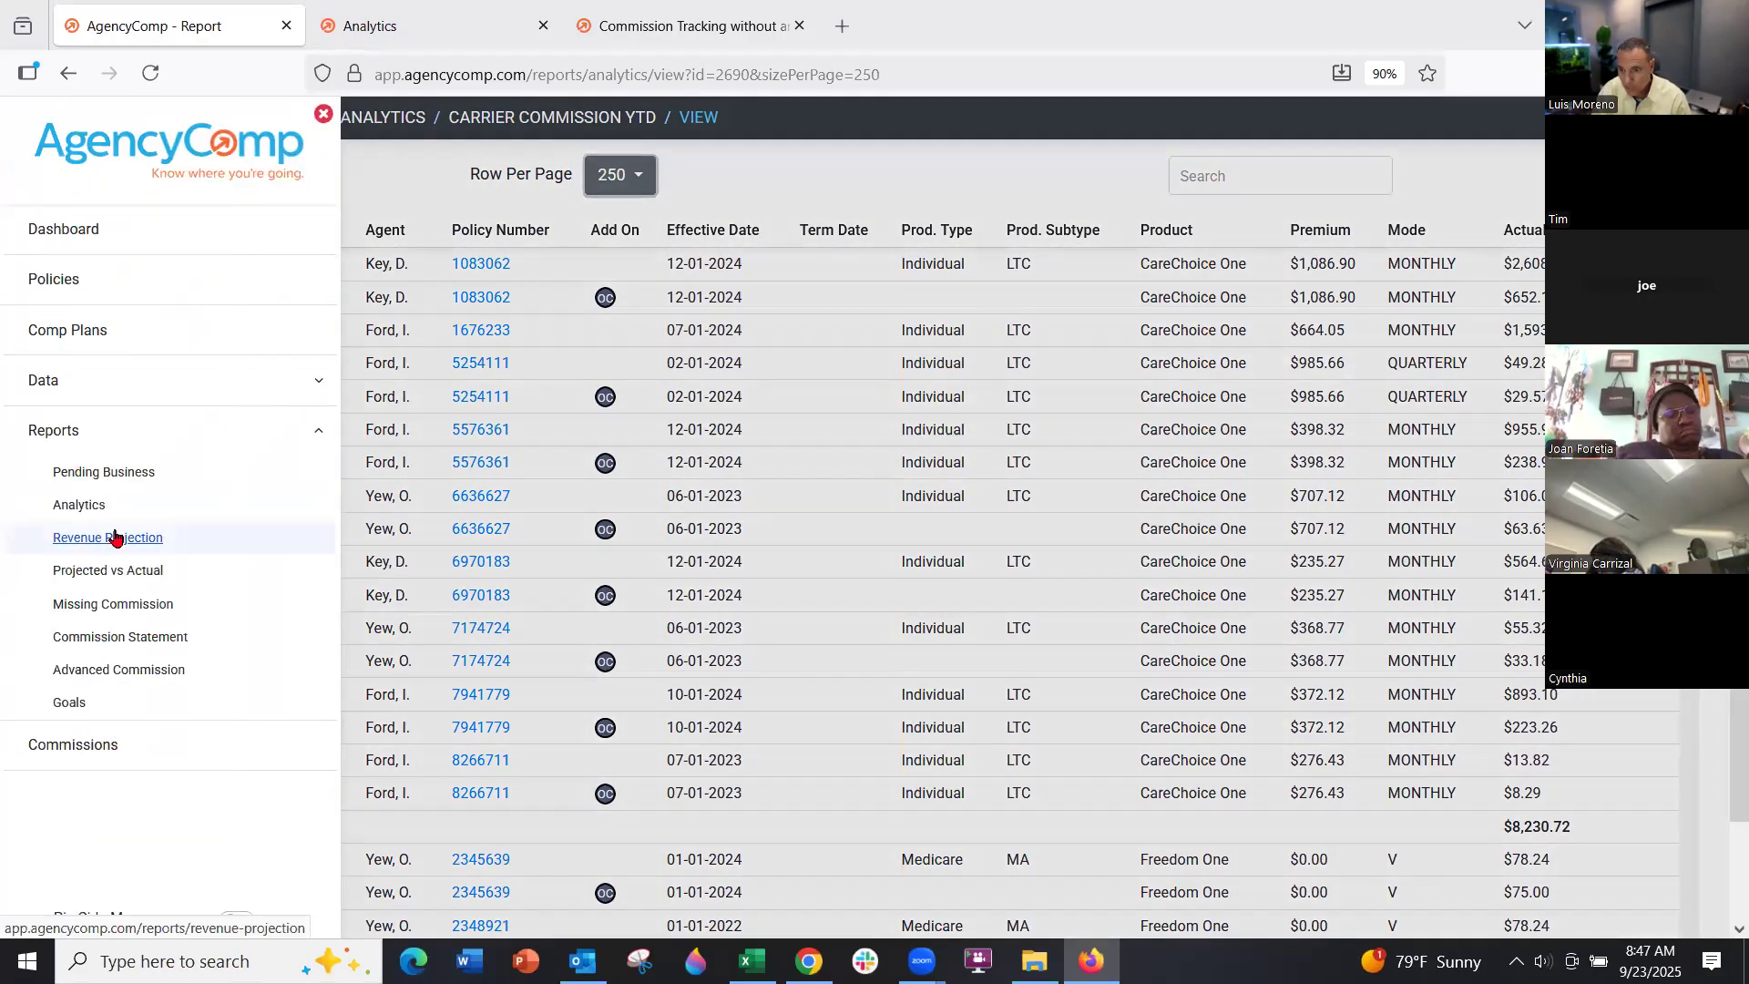
pyautogui.click(114, 537)
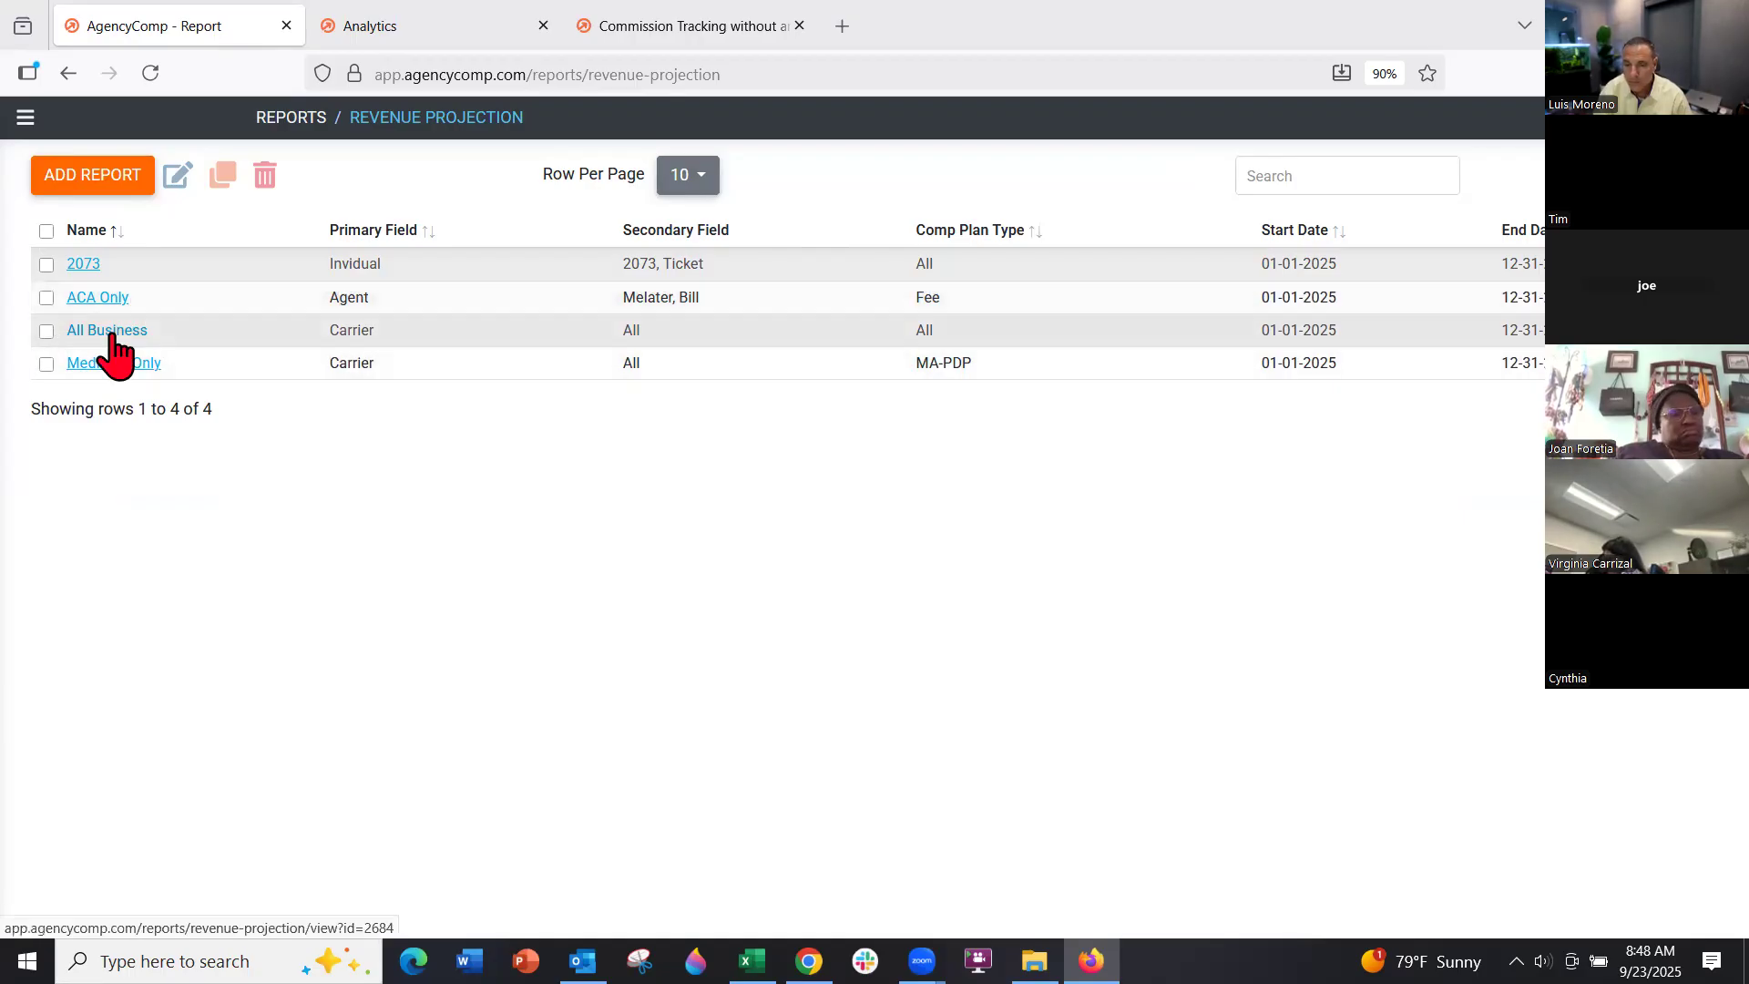
pyautogui.click(112, 334)
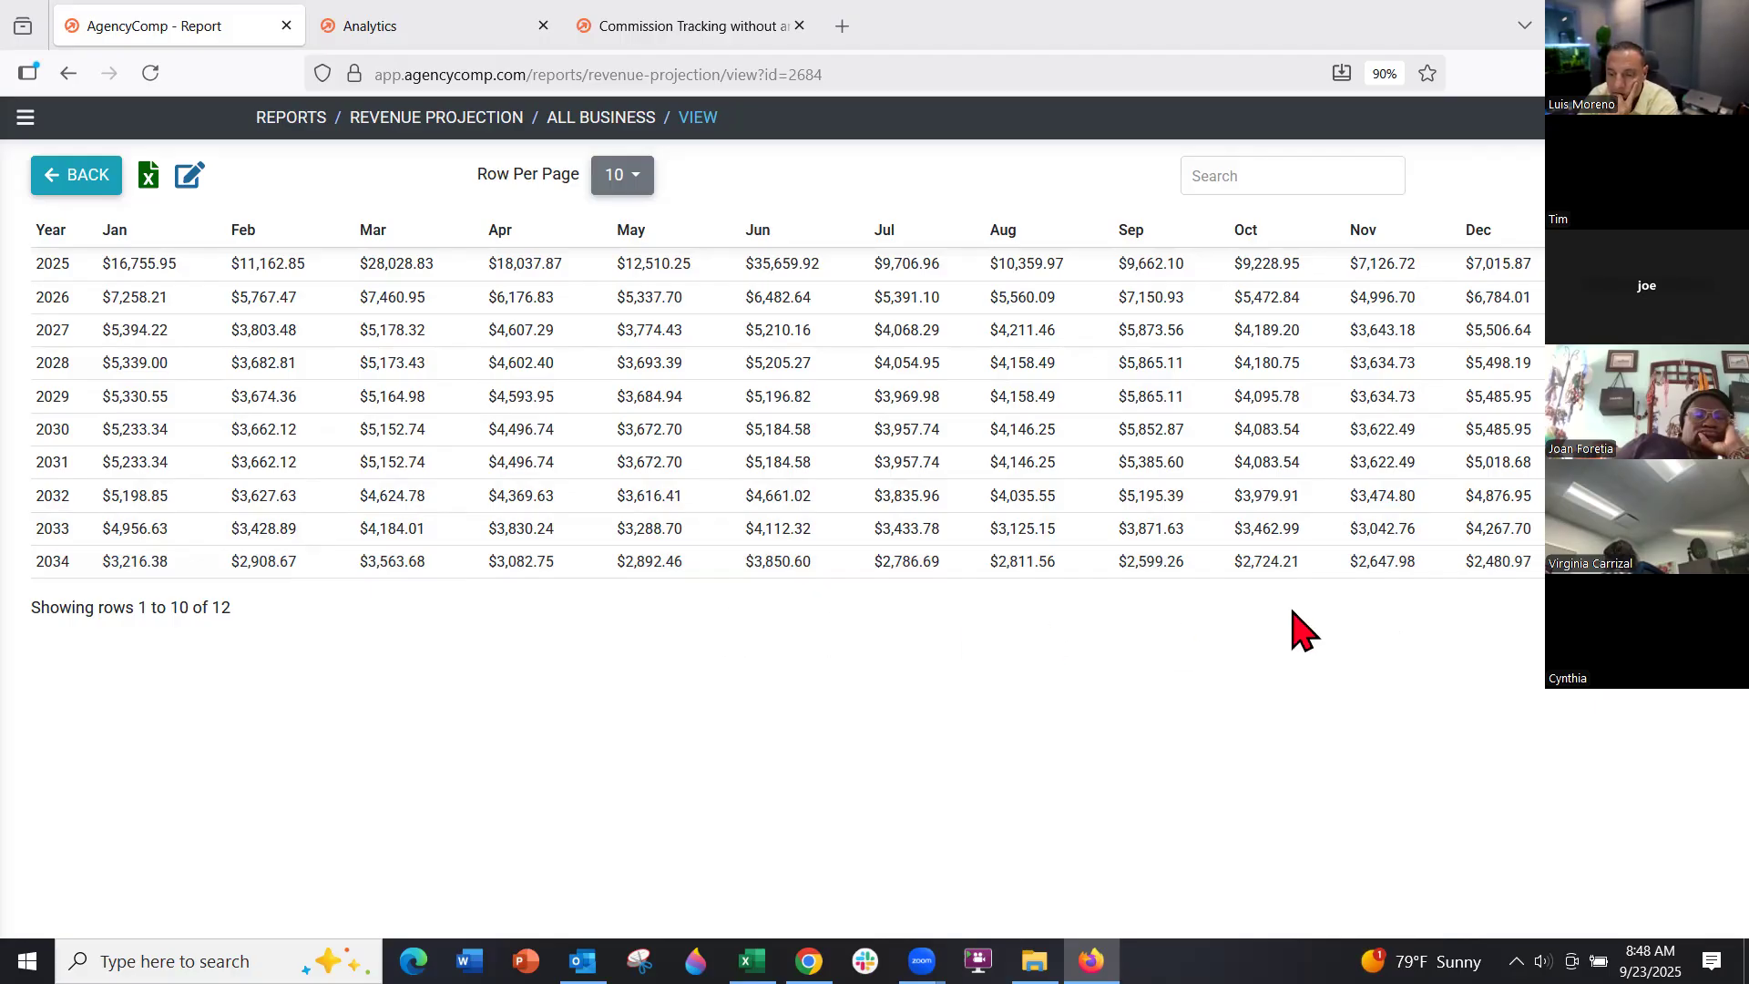
pyautogui.click(21, 117)
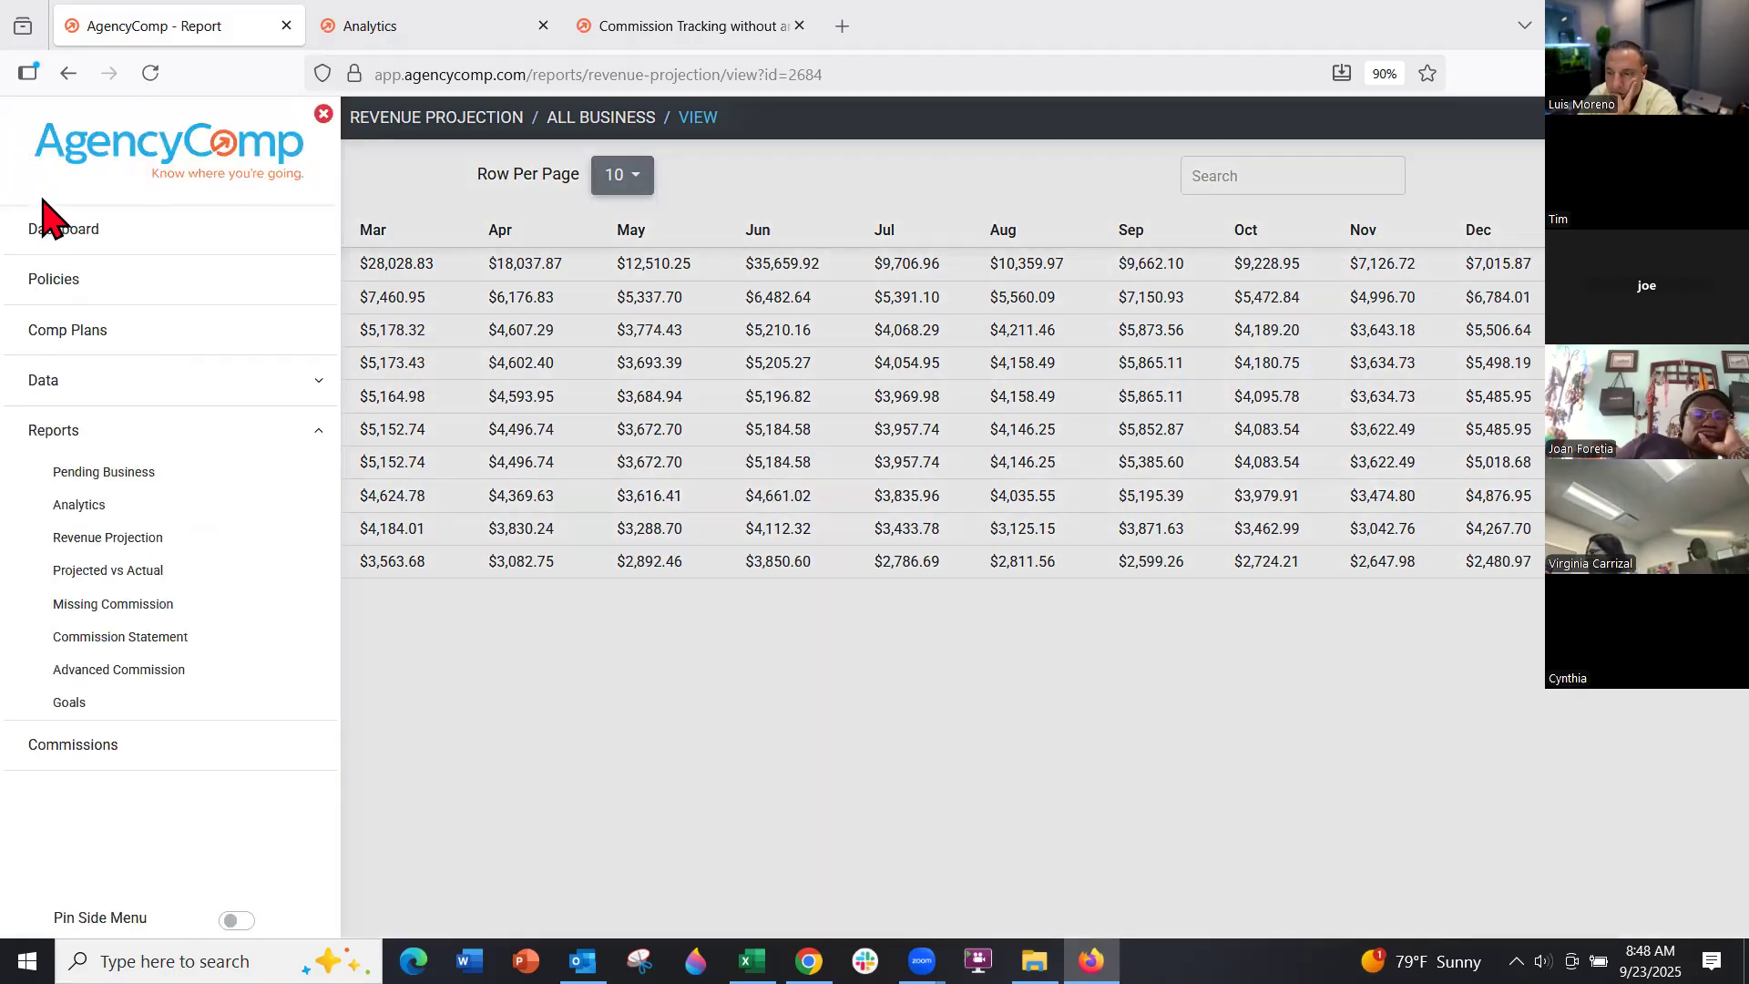
# Open the Advanced Commission report and highlight First Bank's $2,337.13 Grand Total balance
pyautogui.click(153, 674)
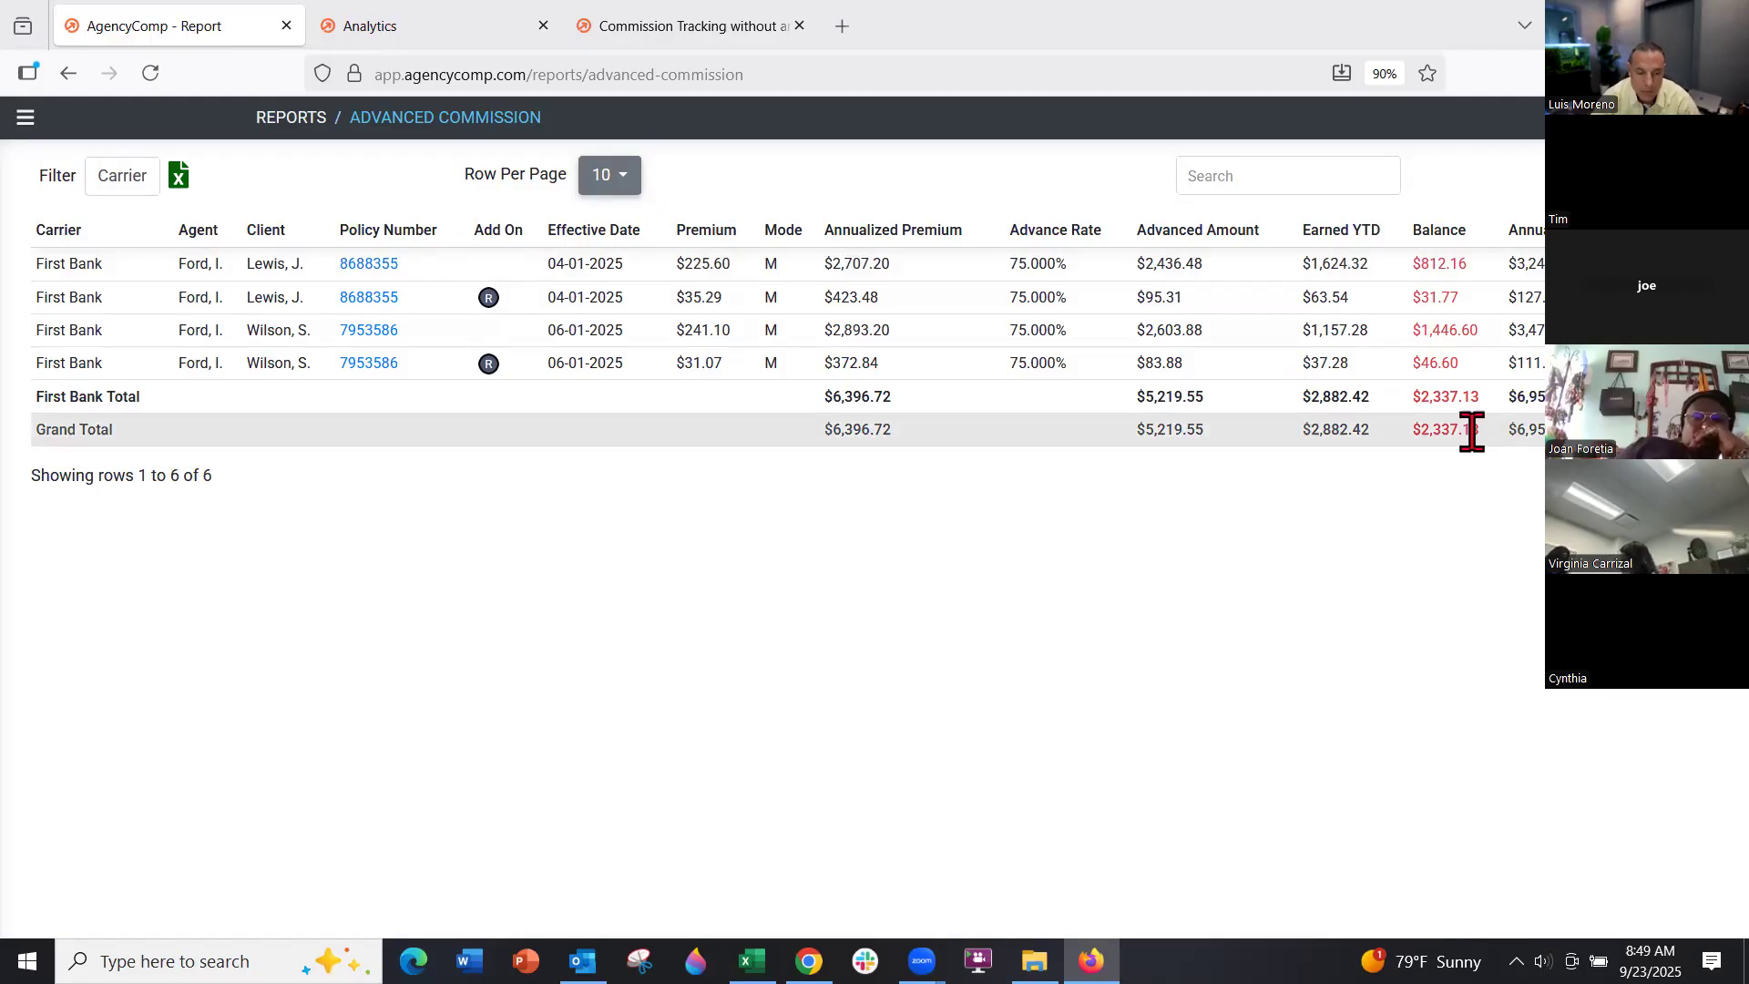
pyautogui.moveTo(1477, 429); pyautogui.dragTo(1421, 444)
pyautogui.click(1452, 484)
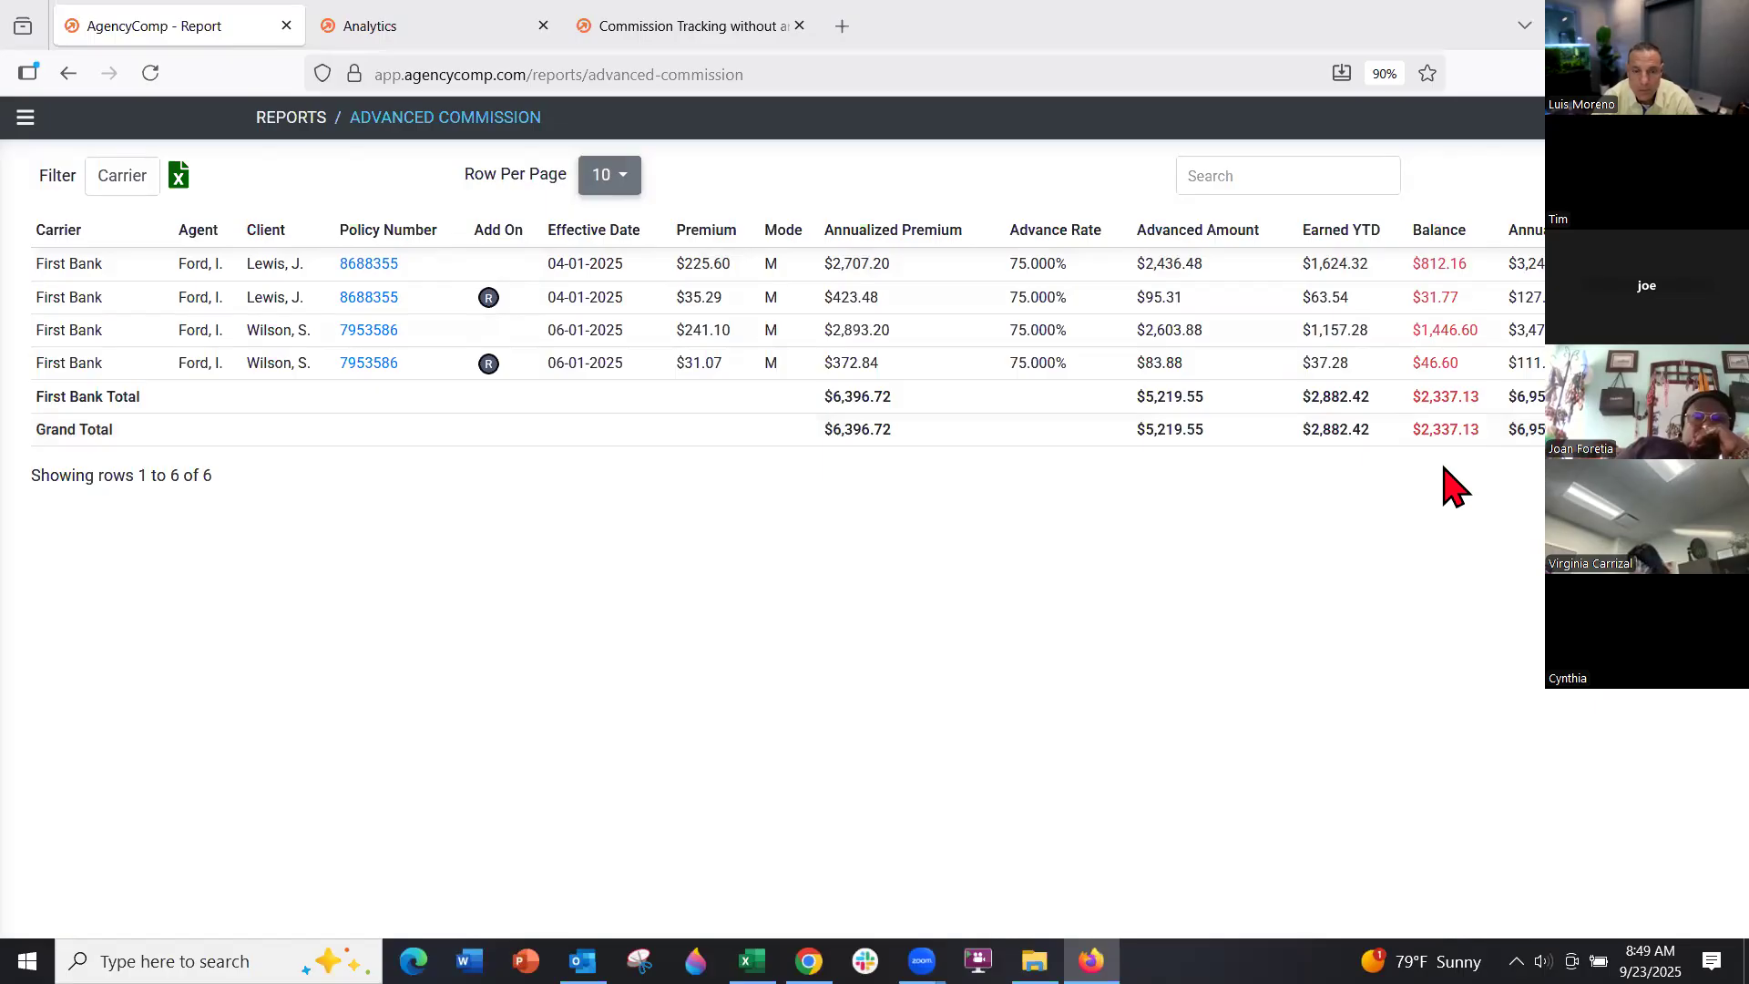
pyautogui.click(25, 119)
# Open the Premium by Carrier goal report, then go back to the Goals list
pyautogui.click(81, 707)
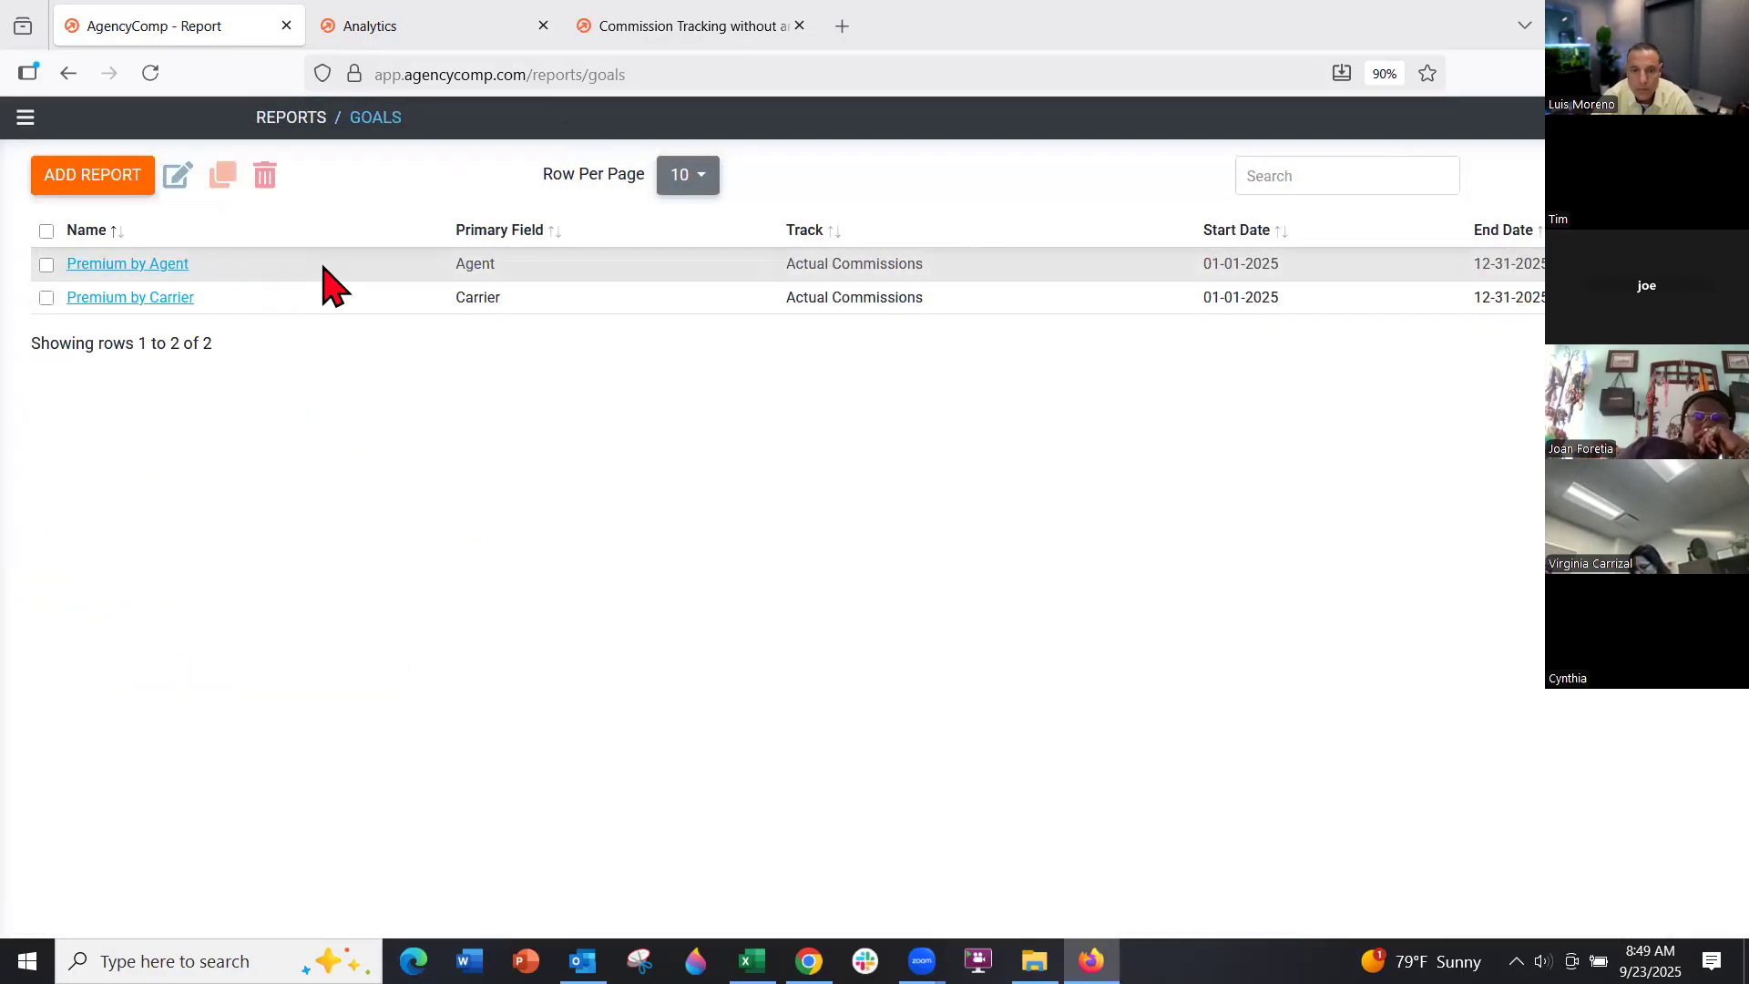
pyautogui.click(141, 297)
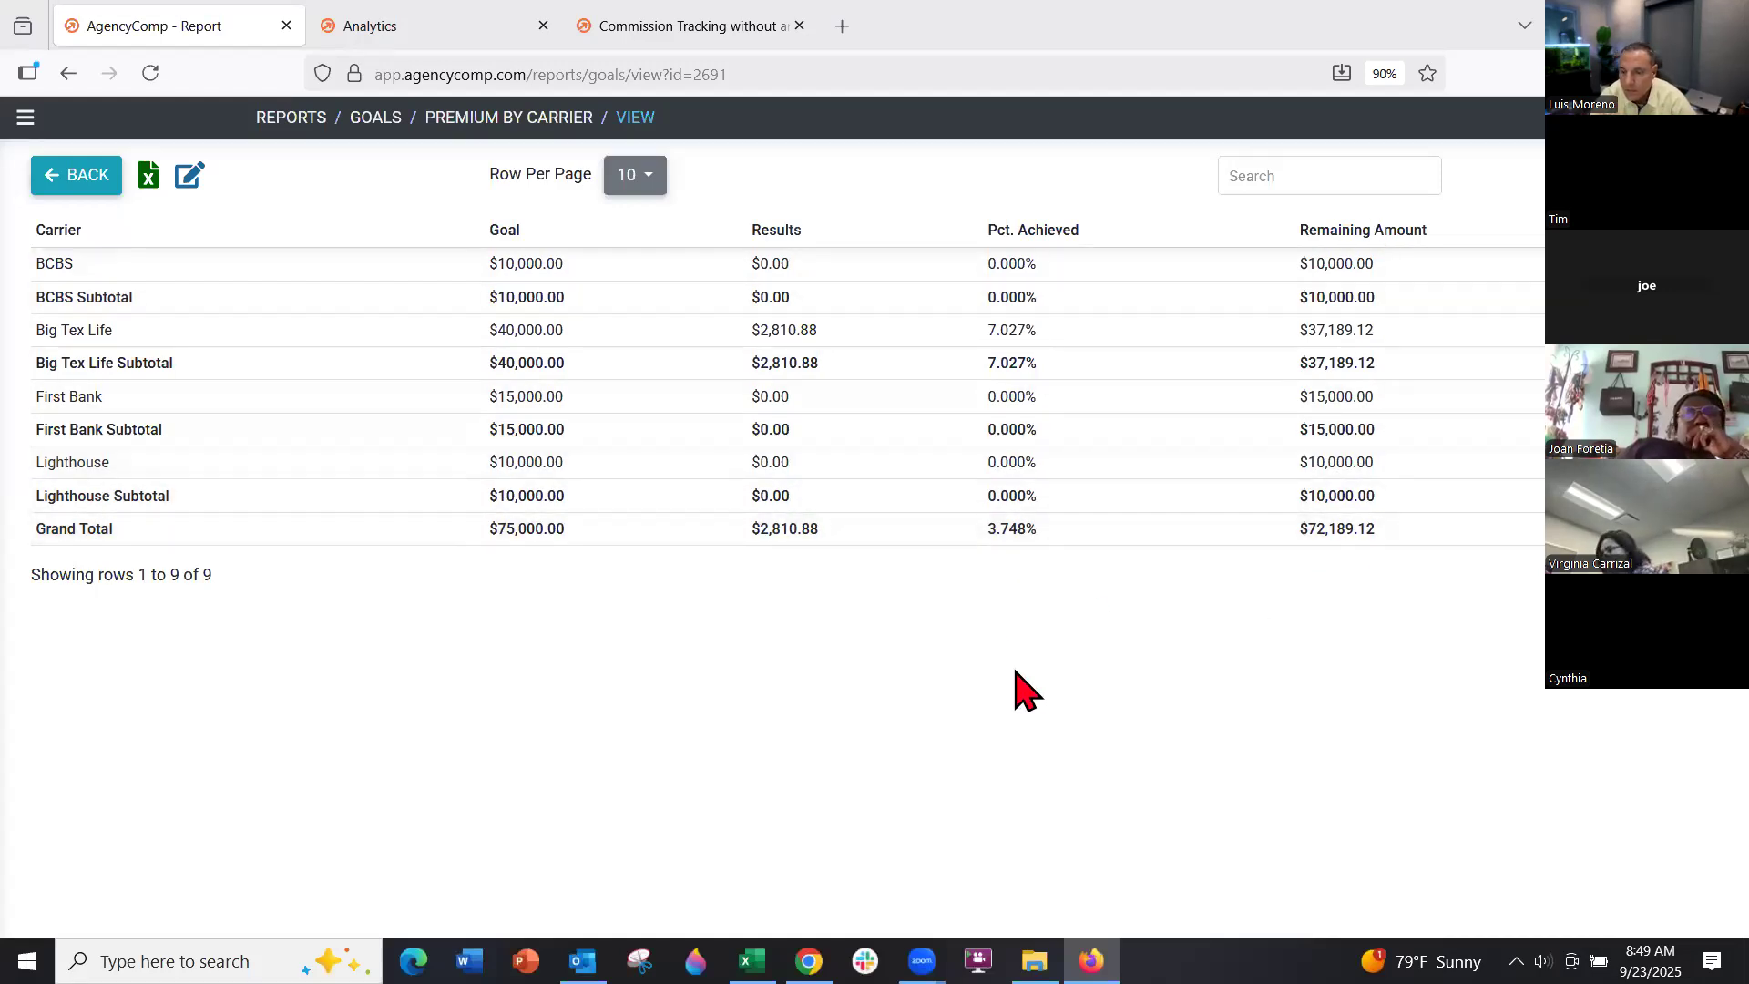
pyautogui.click(104, 179)
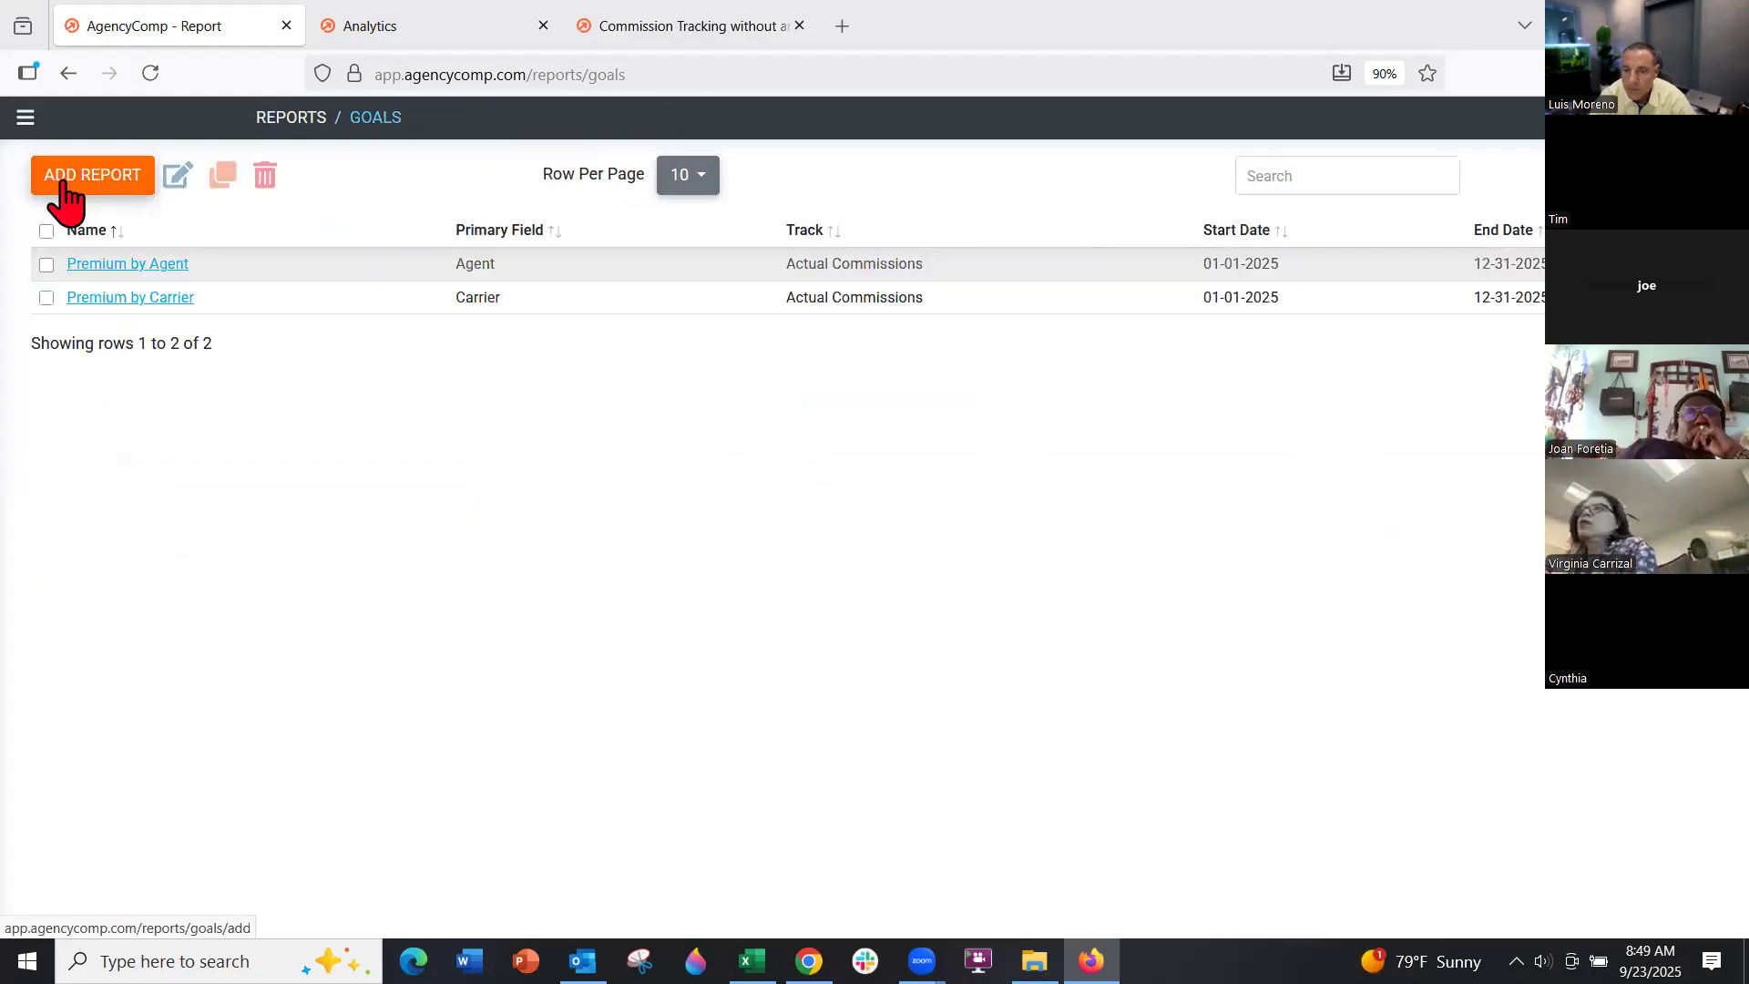
pyautogui.click(26, 120)
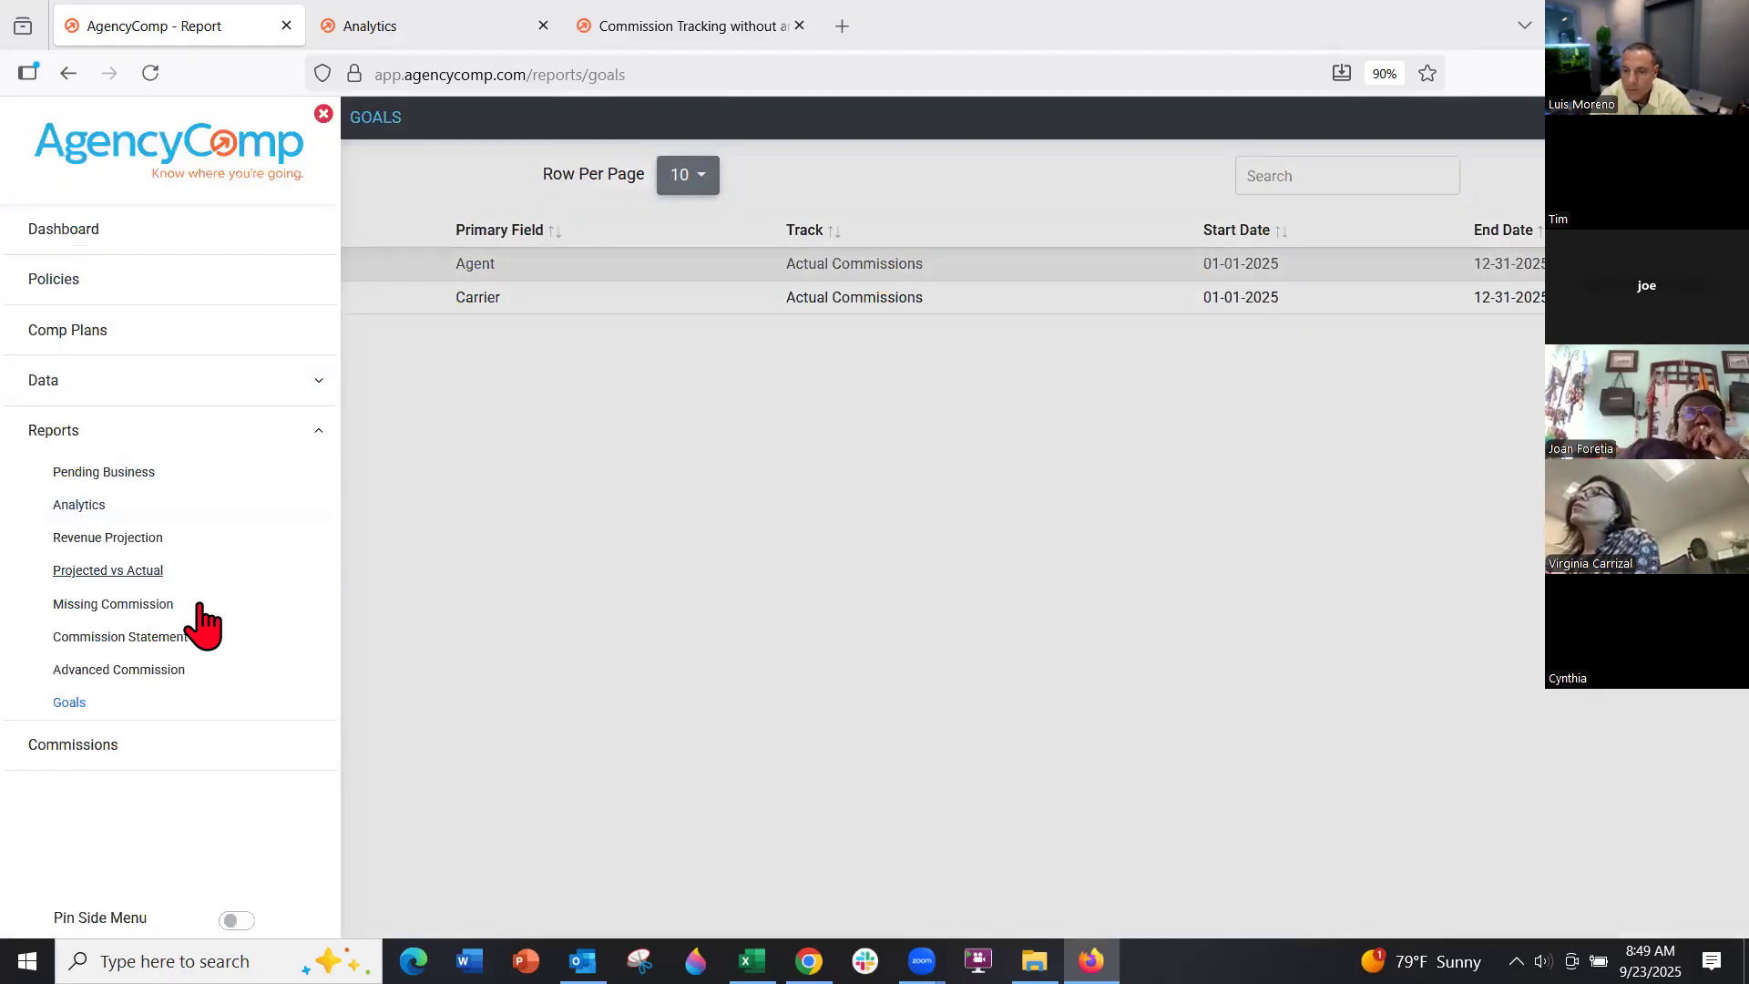
# Open the Big Tex Quarter 1 Commissions statement showing 100 rows per page
pyautogui.click(159, 637)
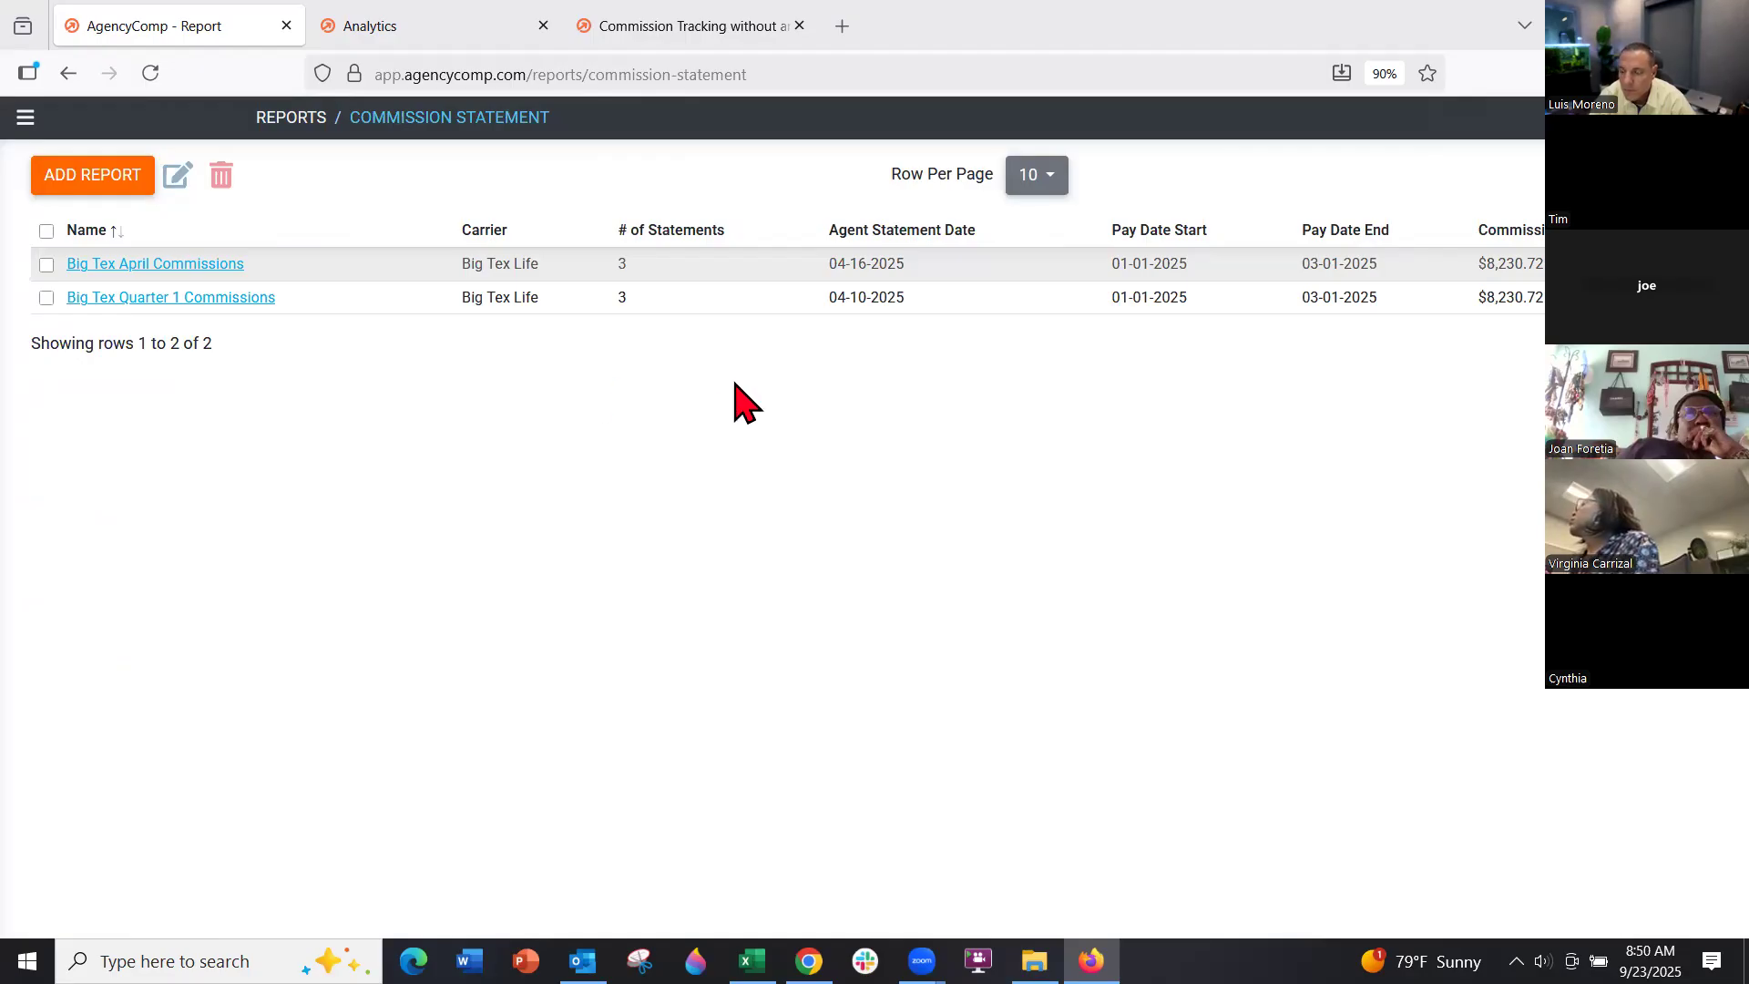
pyautogui.click(193, 299)
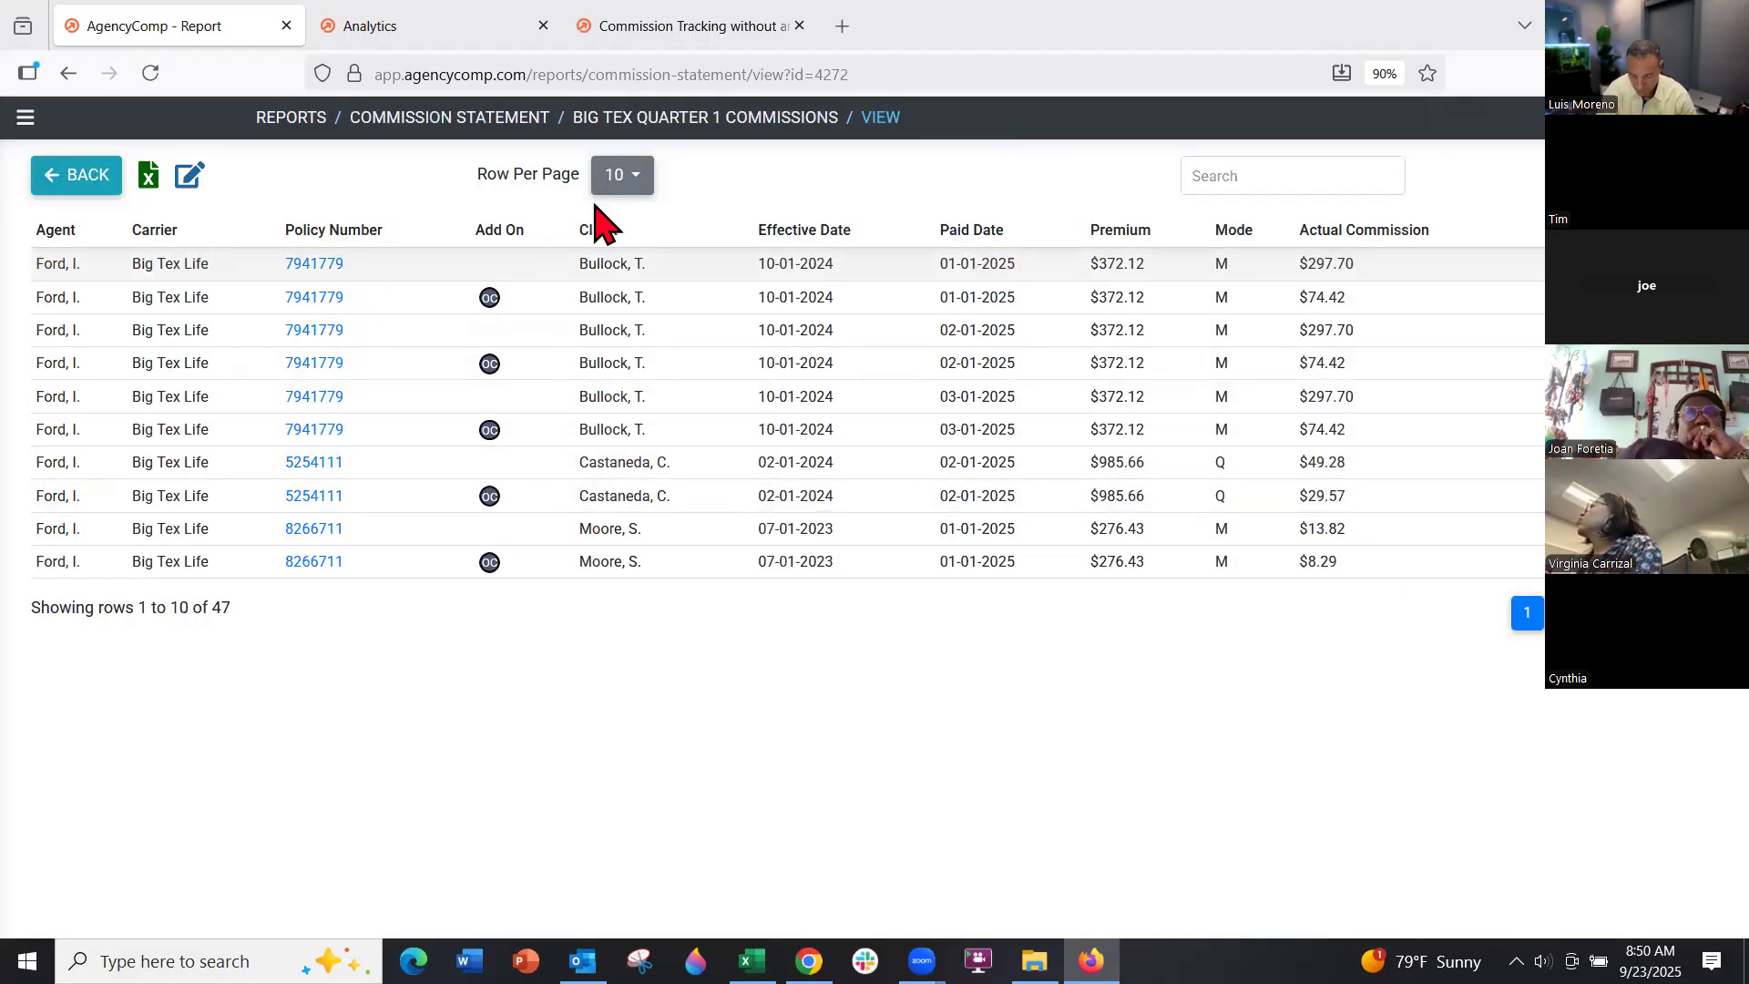
pyautogui.click(617, 178)
pyautogui.click(625, 406)
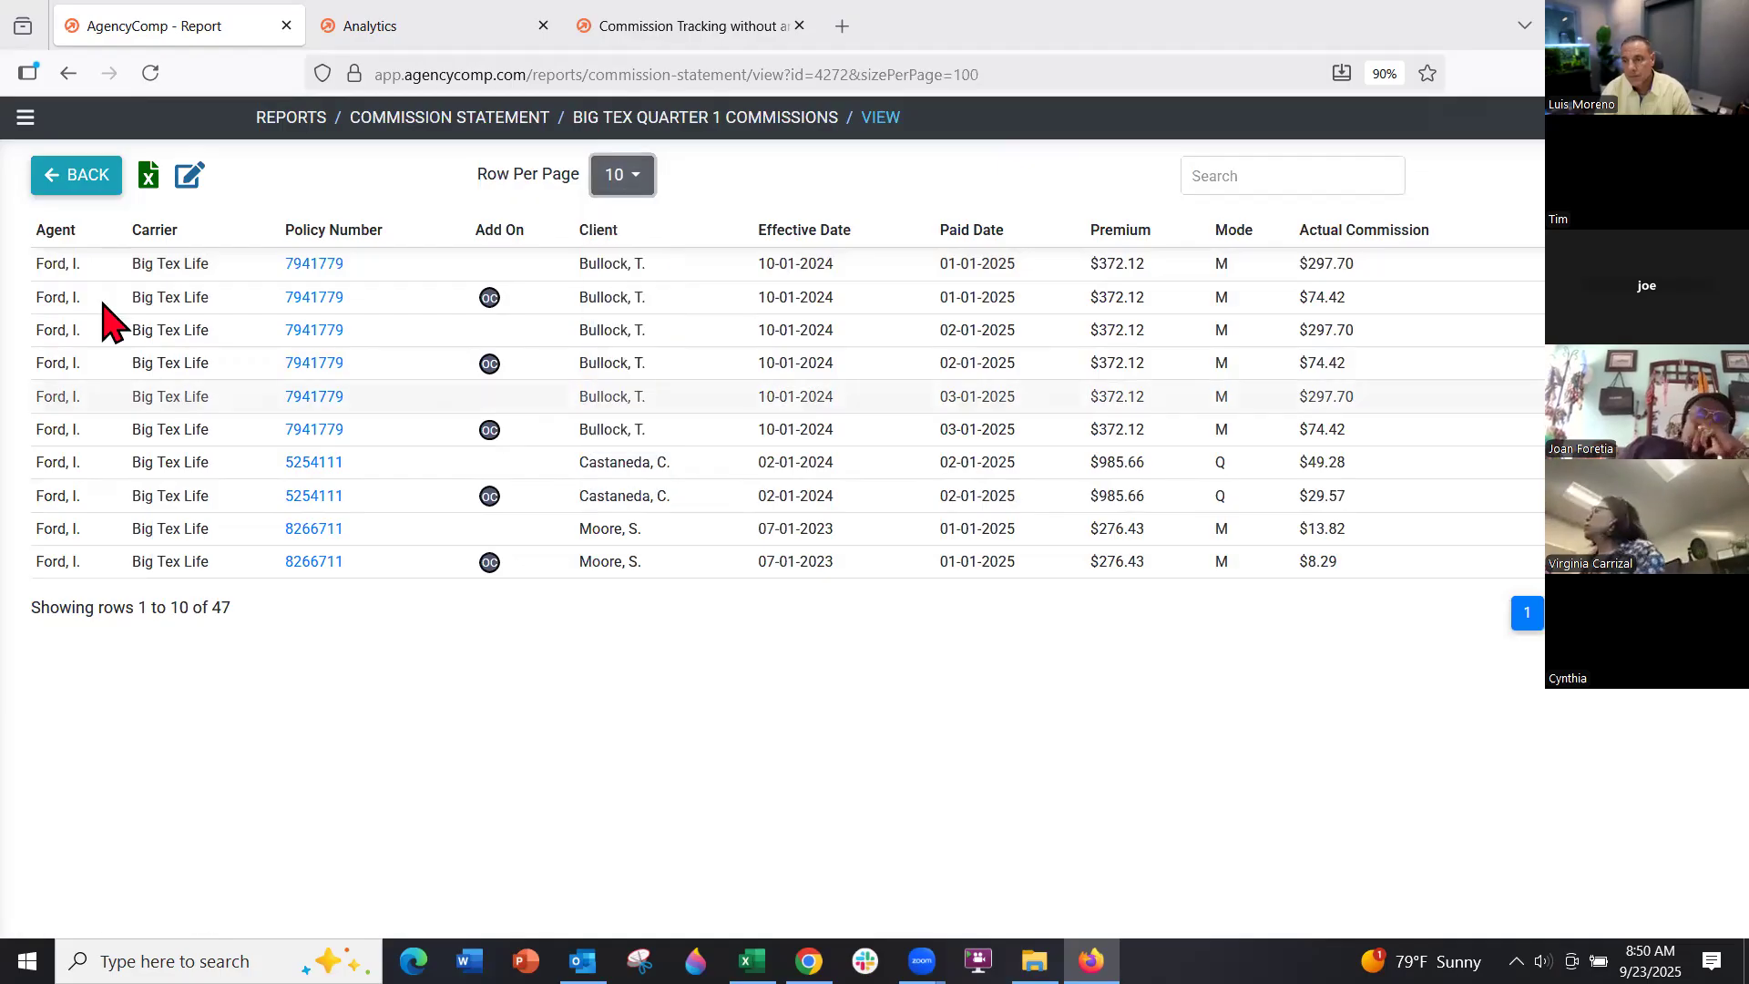
# Review the agent subtotals, like the first agent's $4,006.00, then return to the Analytics help article
pyautogui.scroll(-6, 159, 415)
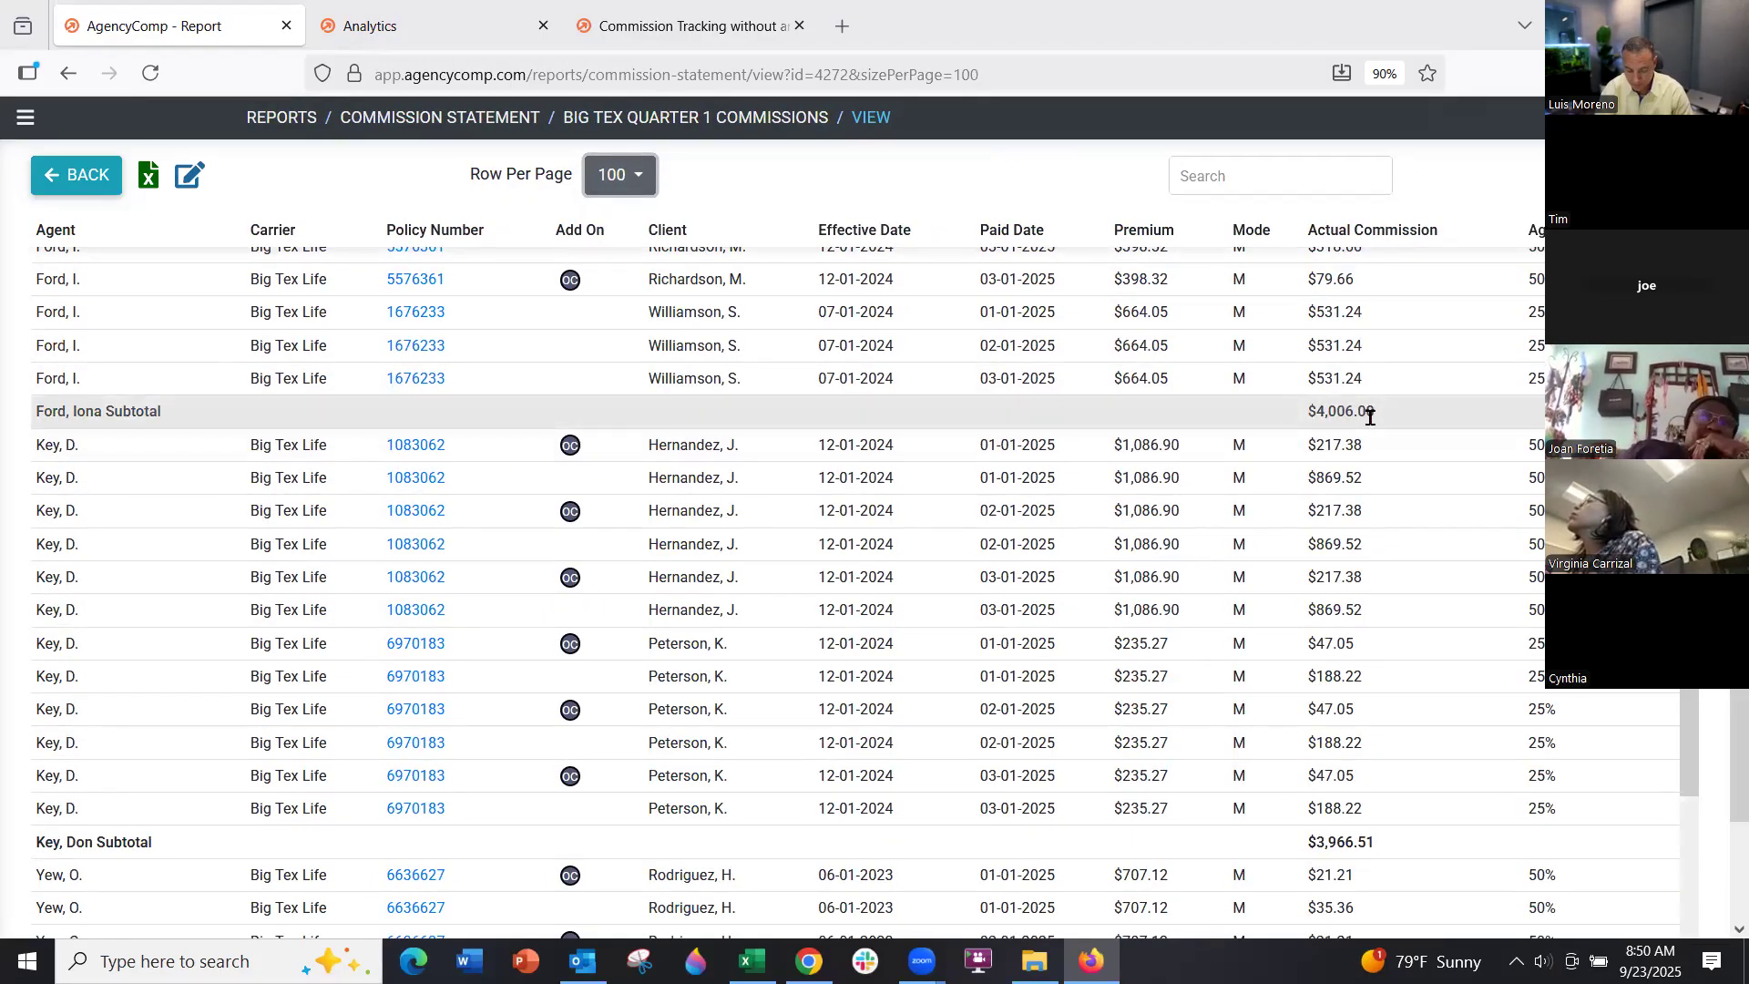
pyautogui.moveTo(1370, 417); pyautogui.dragTo(1308, 412)
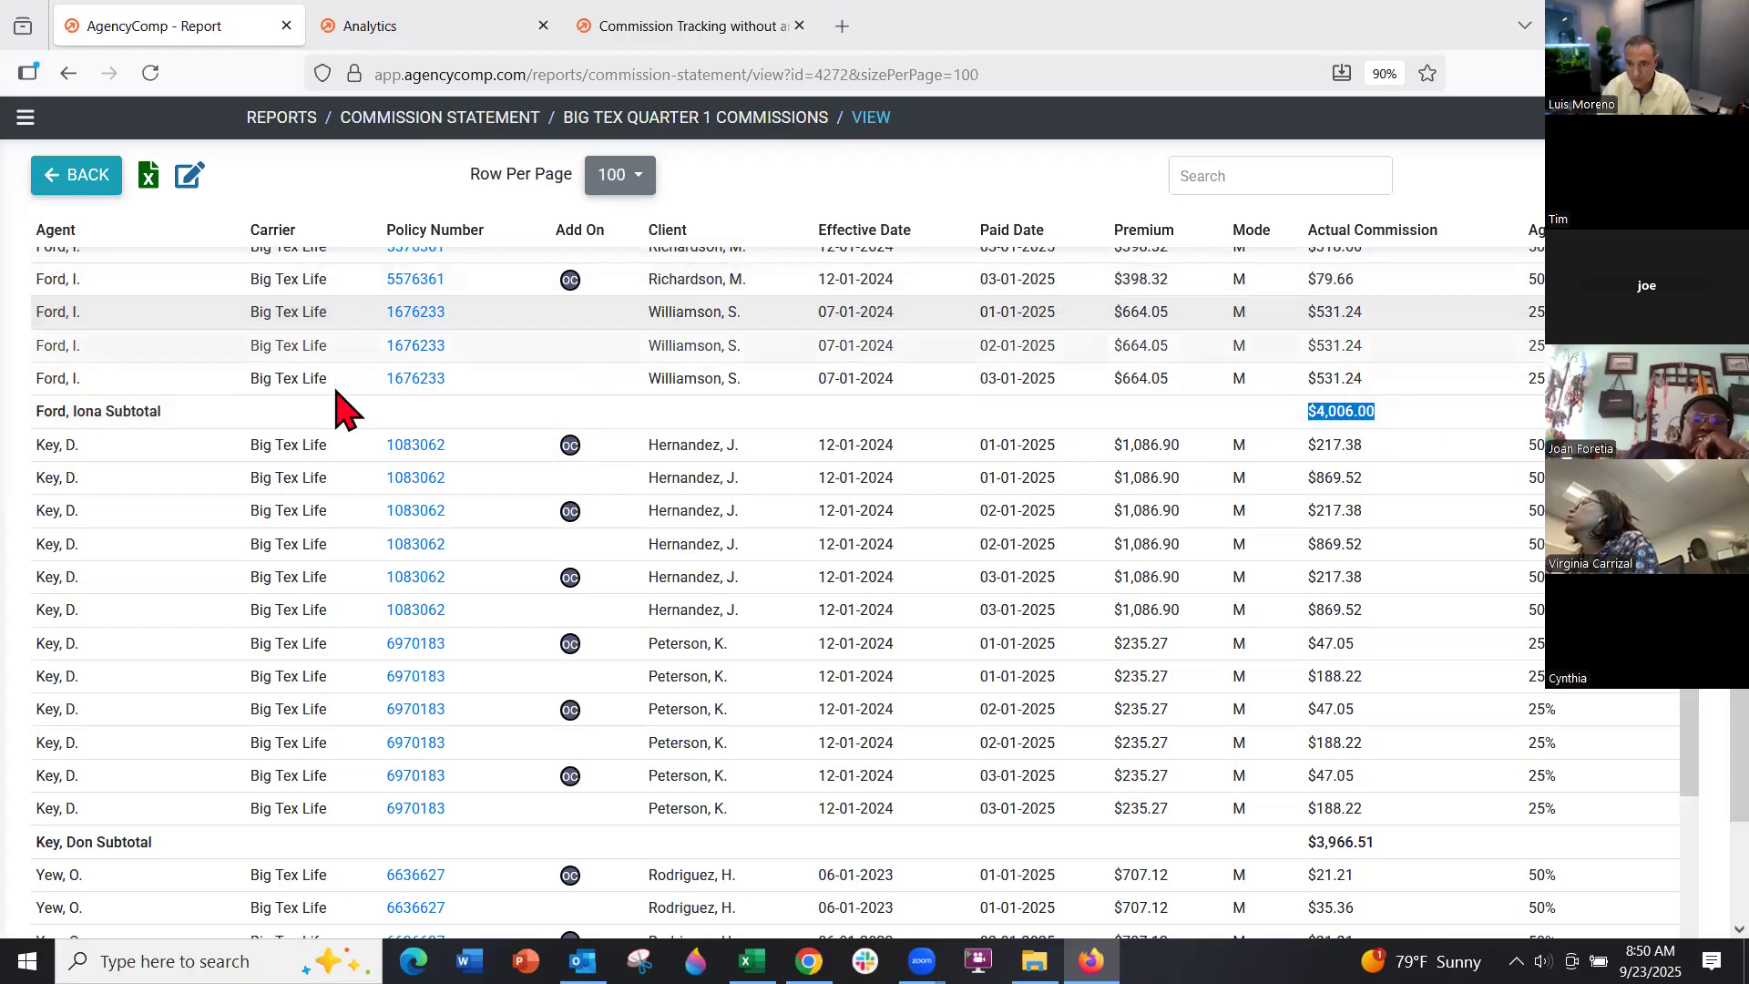
pyautogui.scroll(-4, 348, 425)
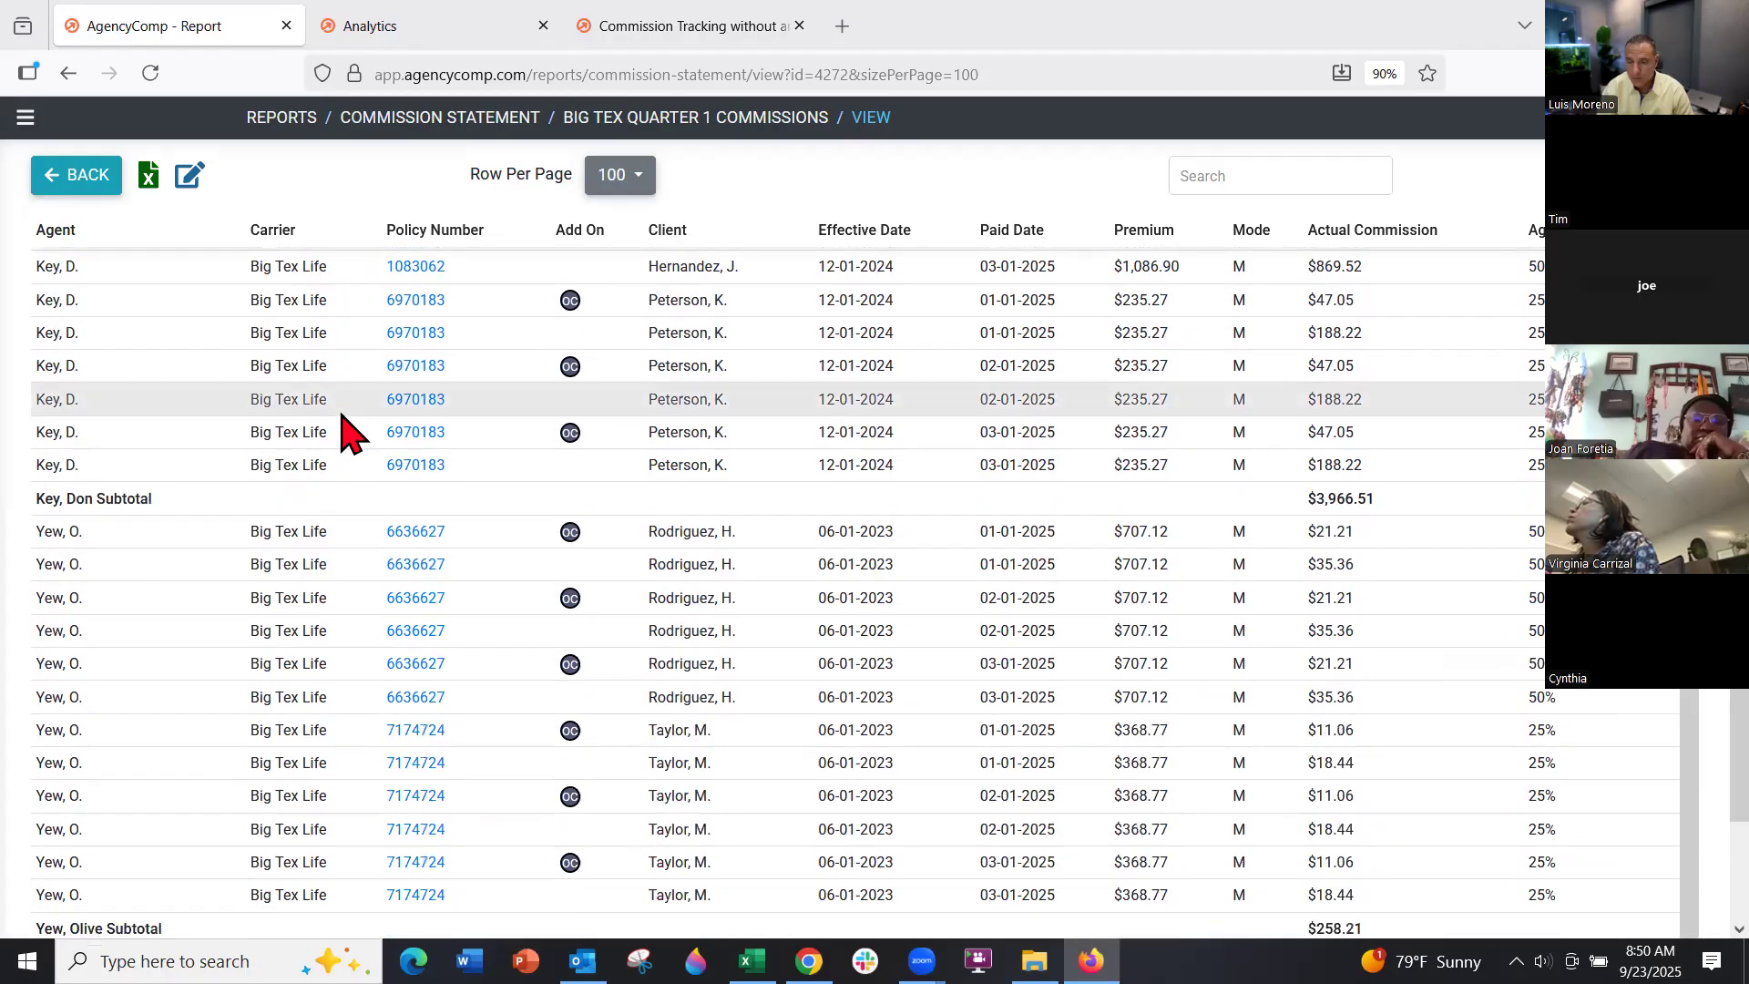
pyautogui.click(22, 115)
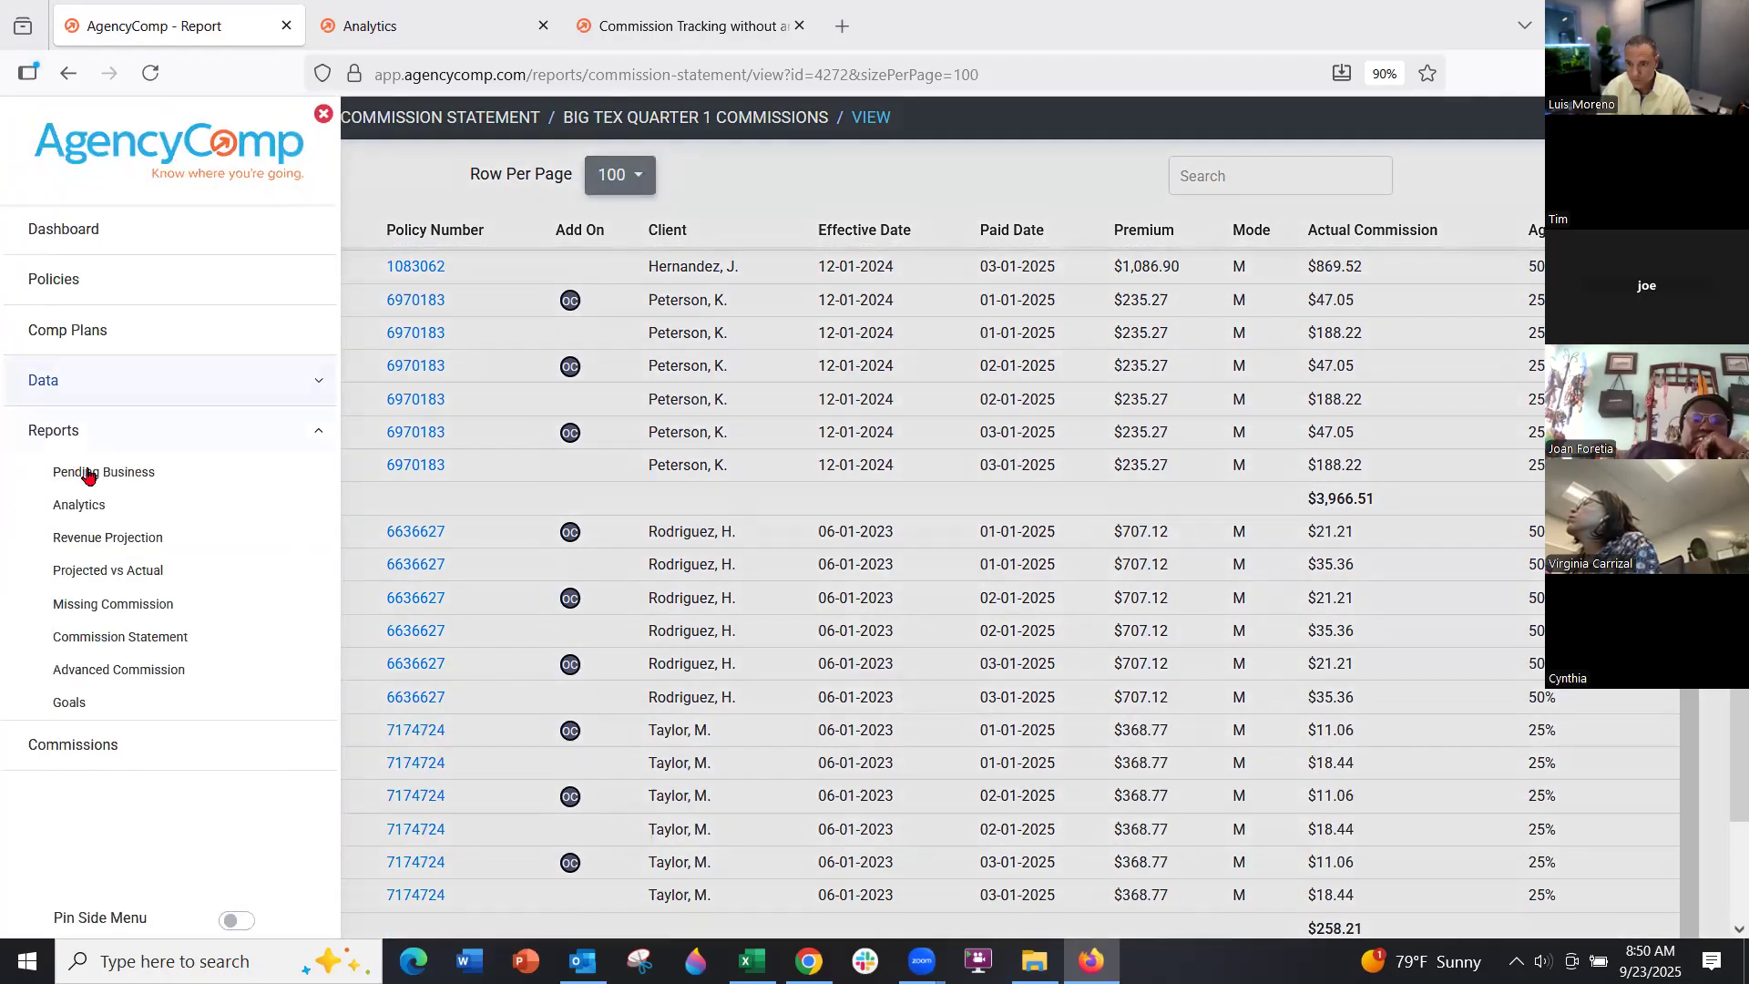
pyautogui.click(483, 28)
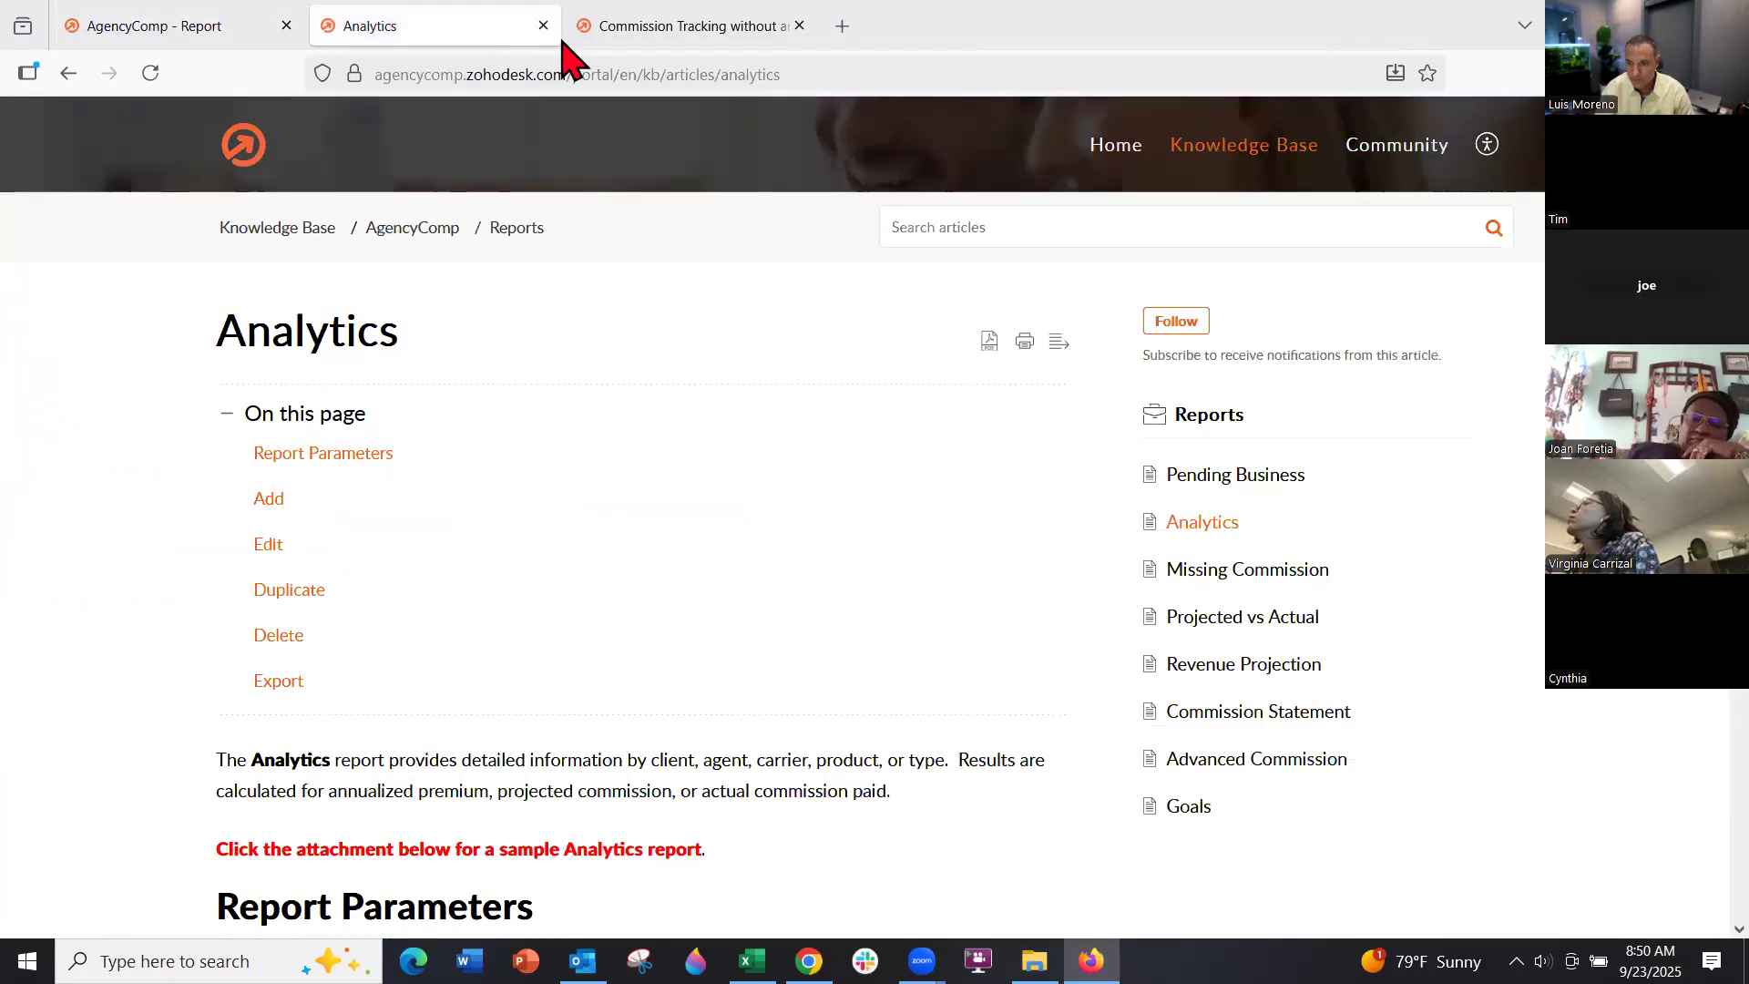
# Show the plan cards: free Trial, Pro $39.95, Select $54.95, Premier $64.95 monthly
pyautogui.click(608, 37)
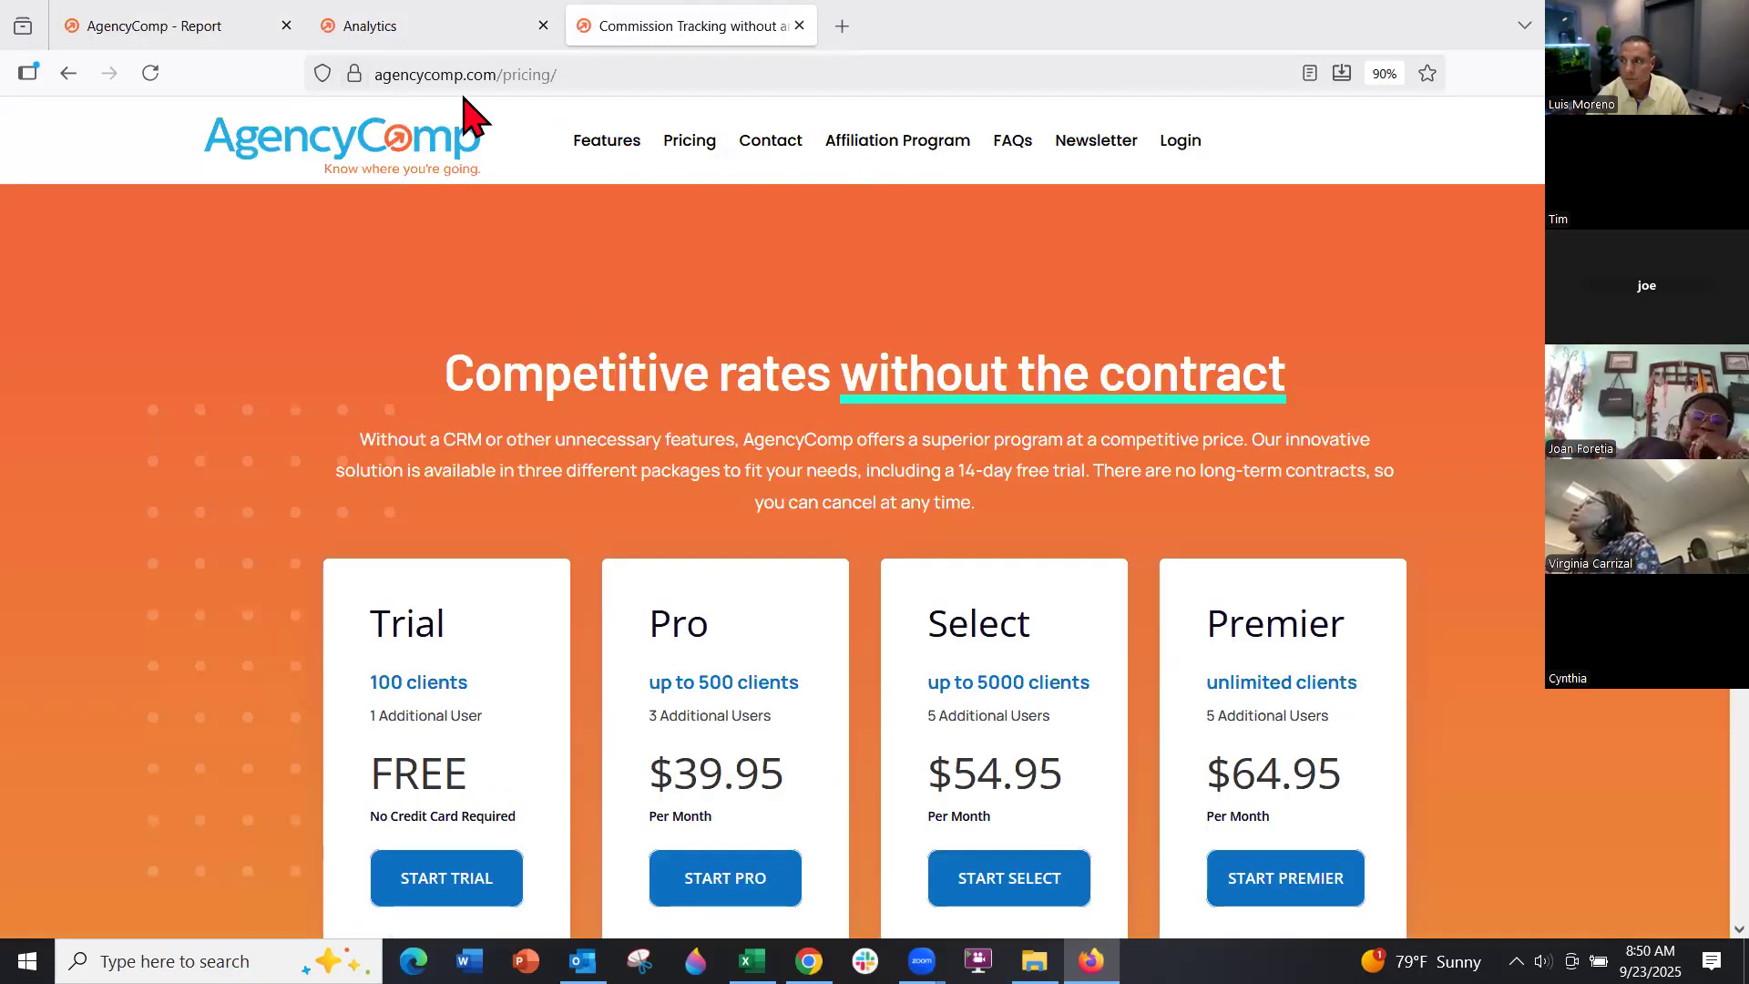
pyautogui.scroll(-2, 901, 565)
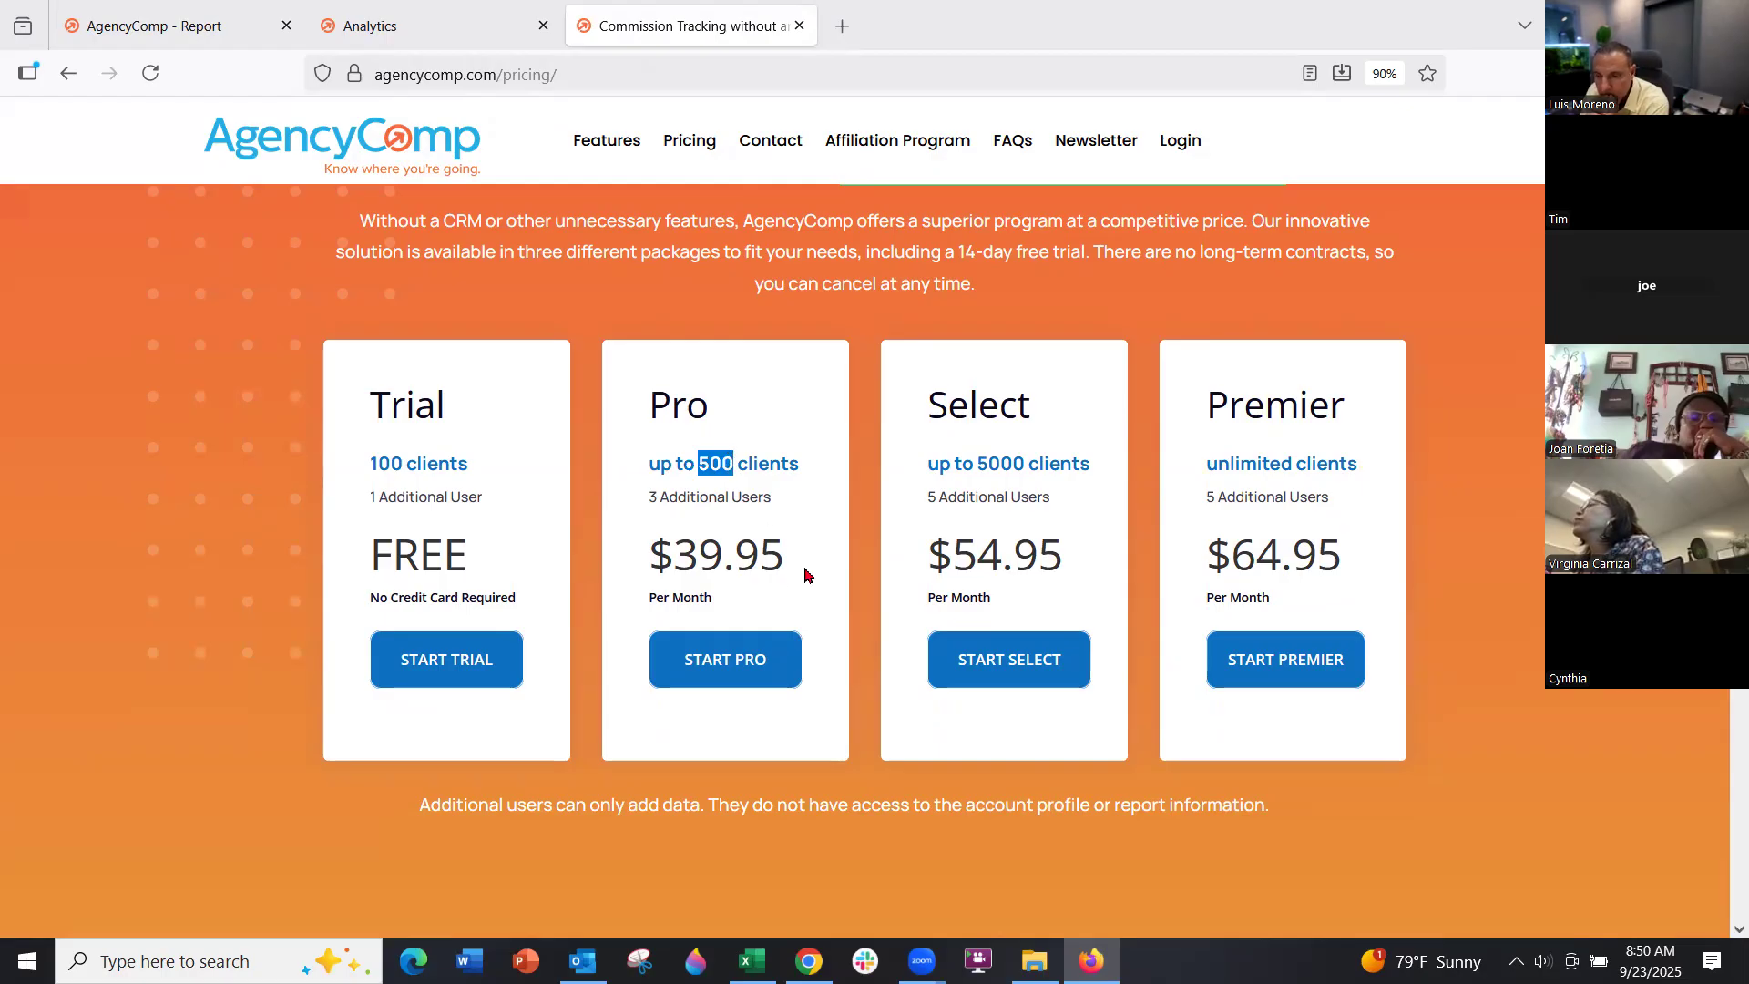
pyautogui.click(796, 477)
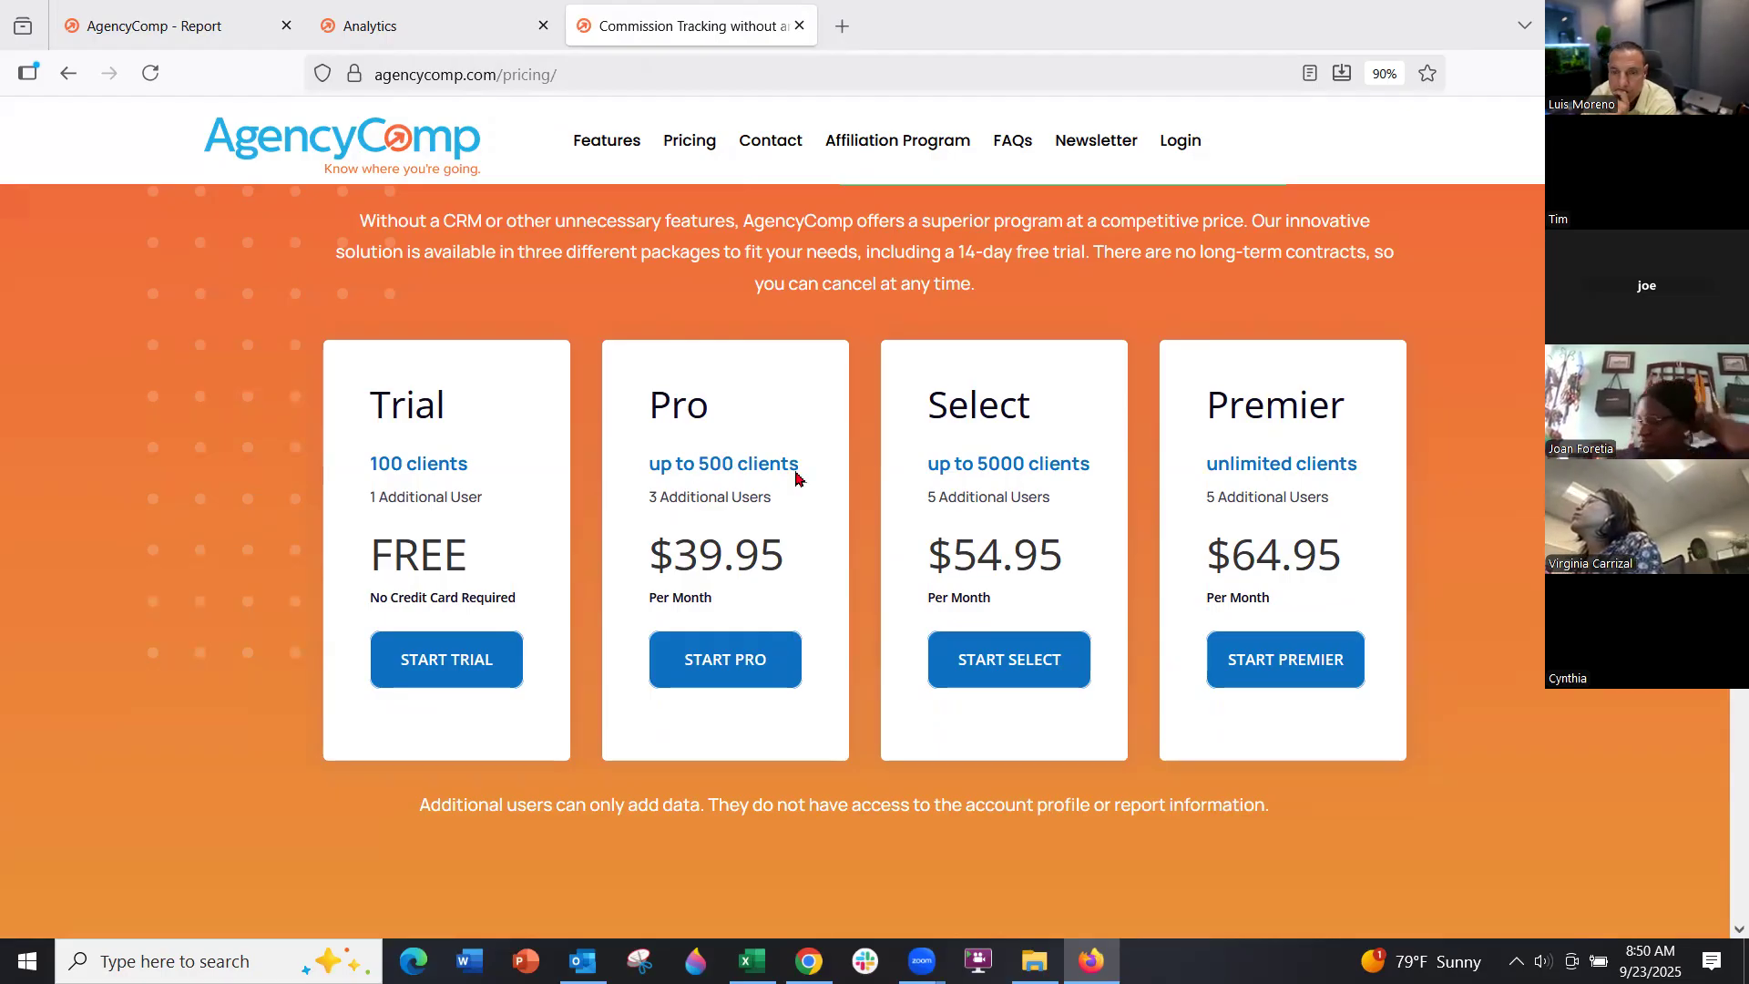
# Start the Pro plan signup and apply a discount code, cutting the total to $35.95/month
pyautogui.click(739, 654)
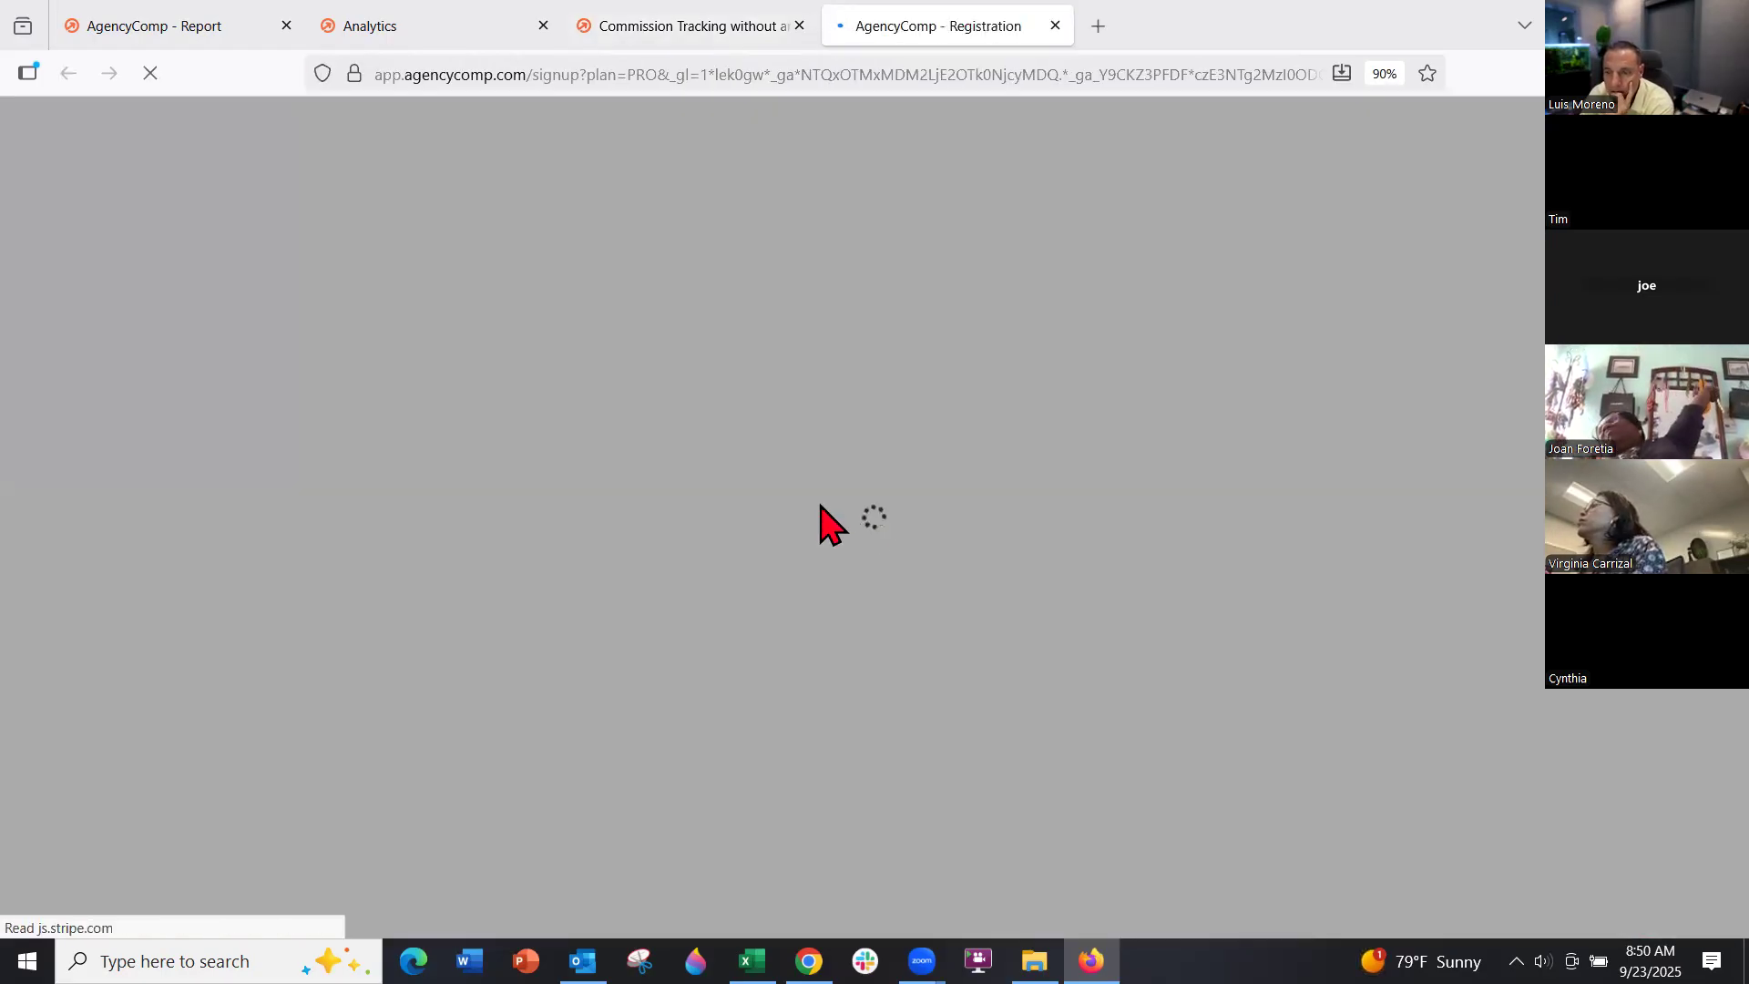
pyautogui.scroll(-8, 792, 504)
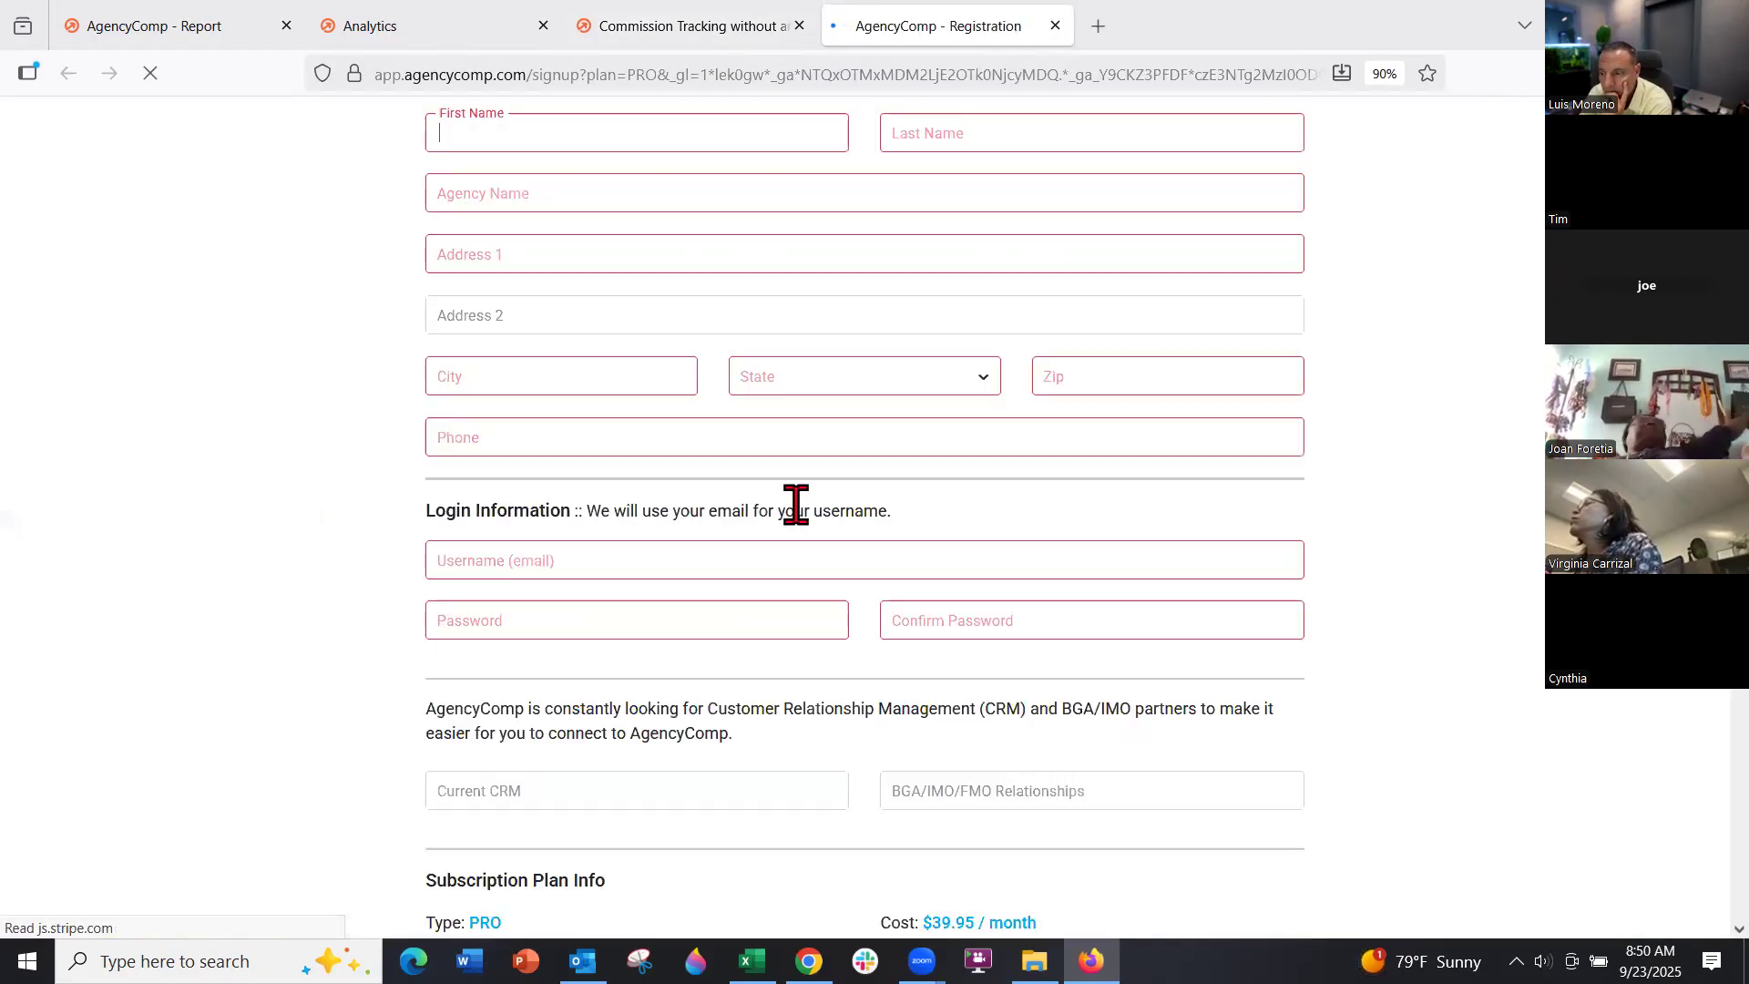
pyautogui.scroll(-4, 671, 633)
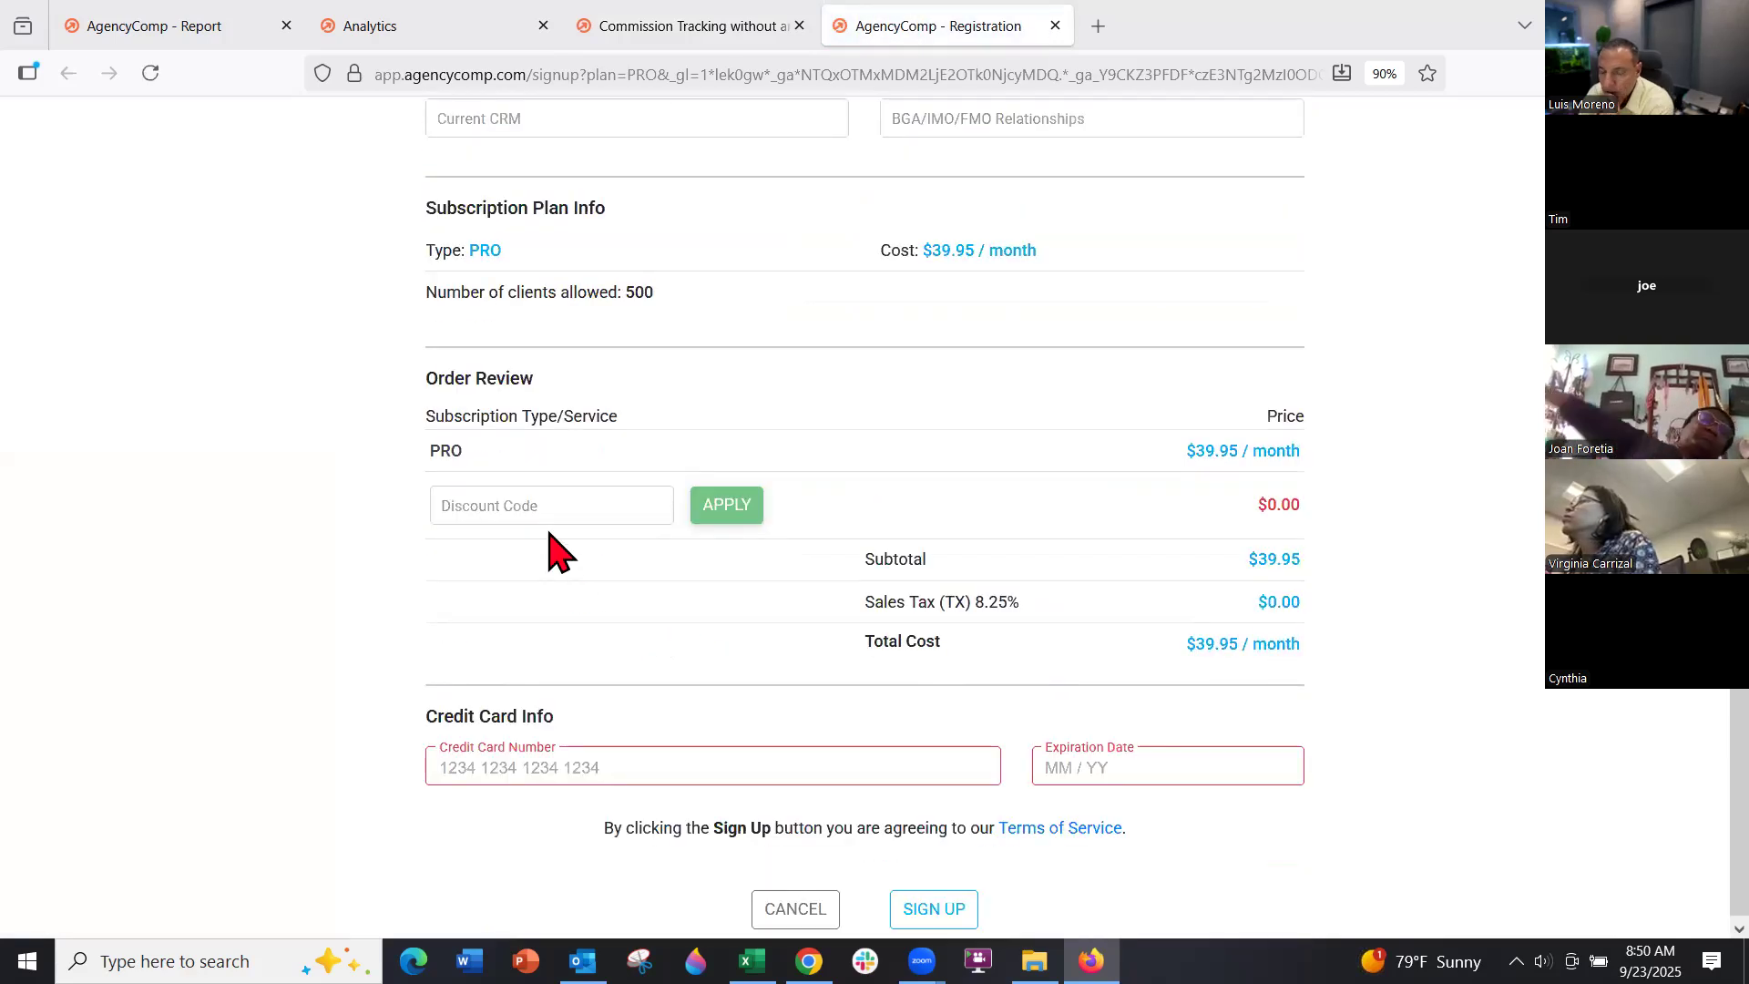
pyautogui.click(550, 506)
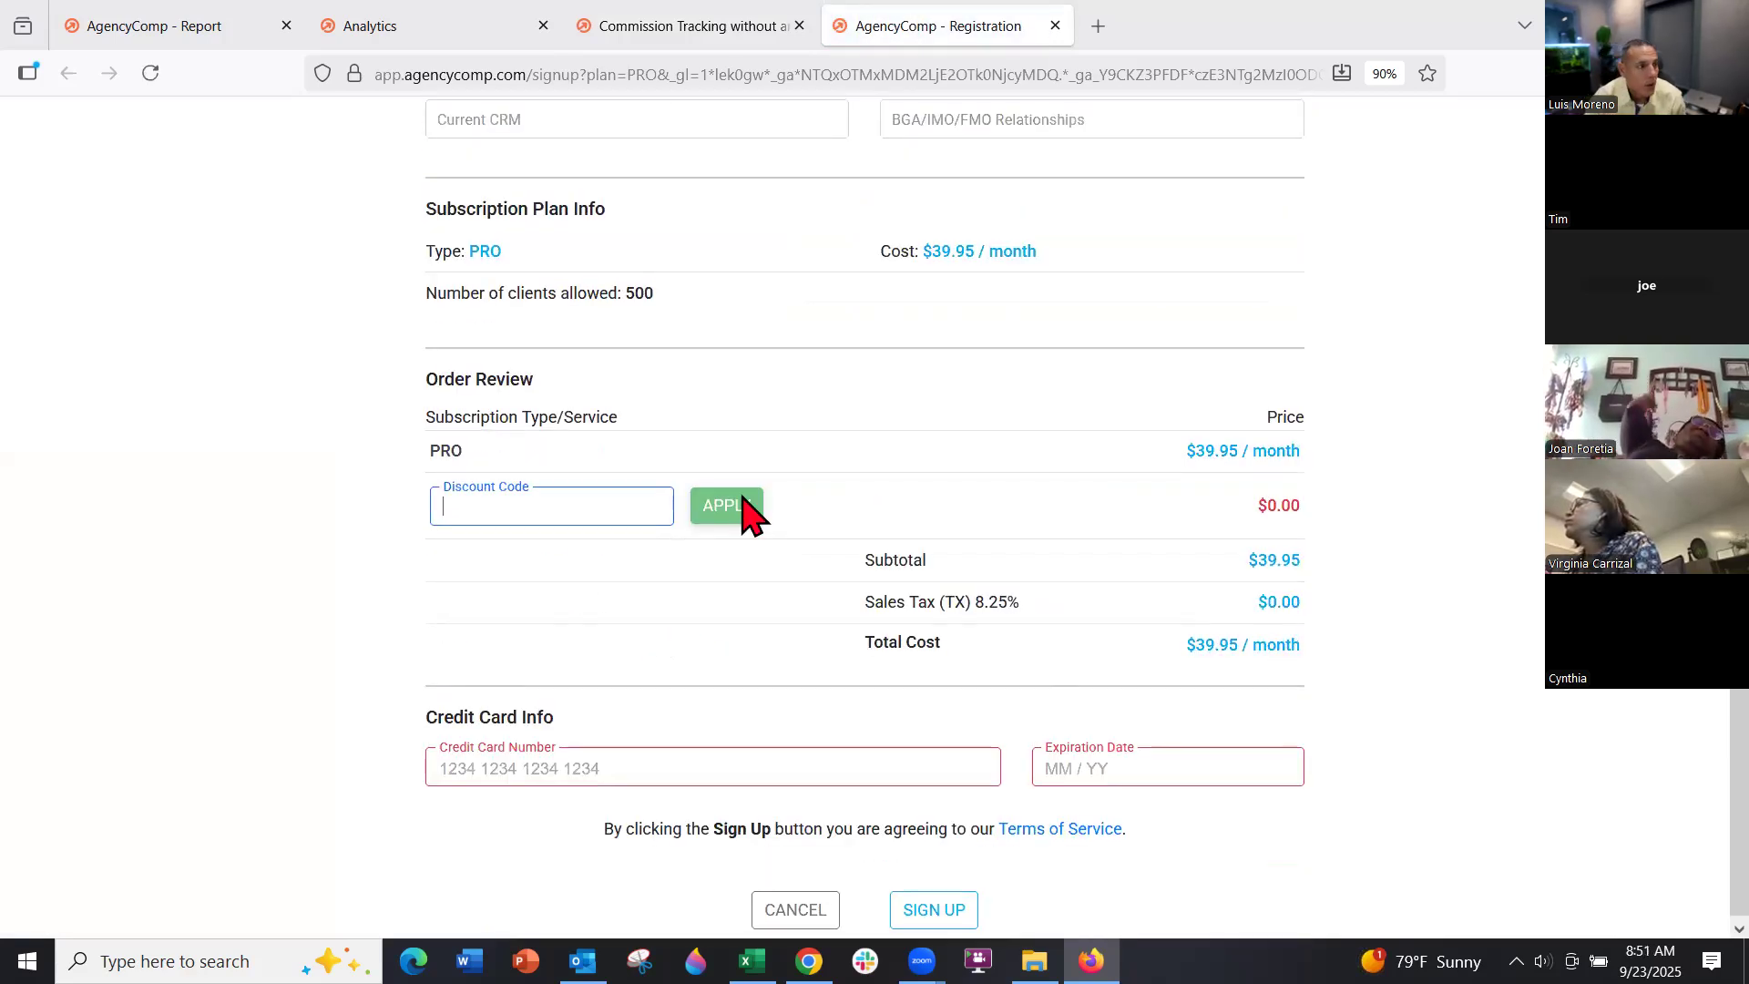
pyautogui.write('moreno')
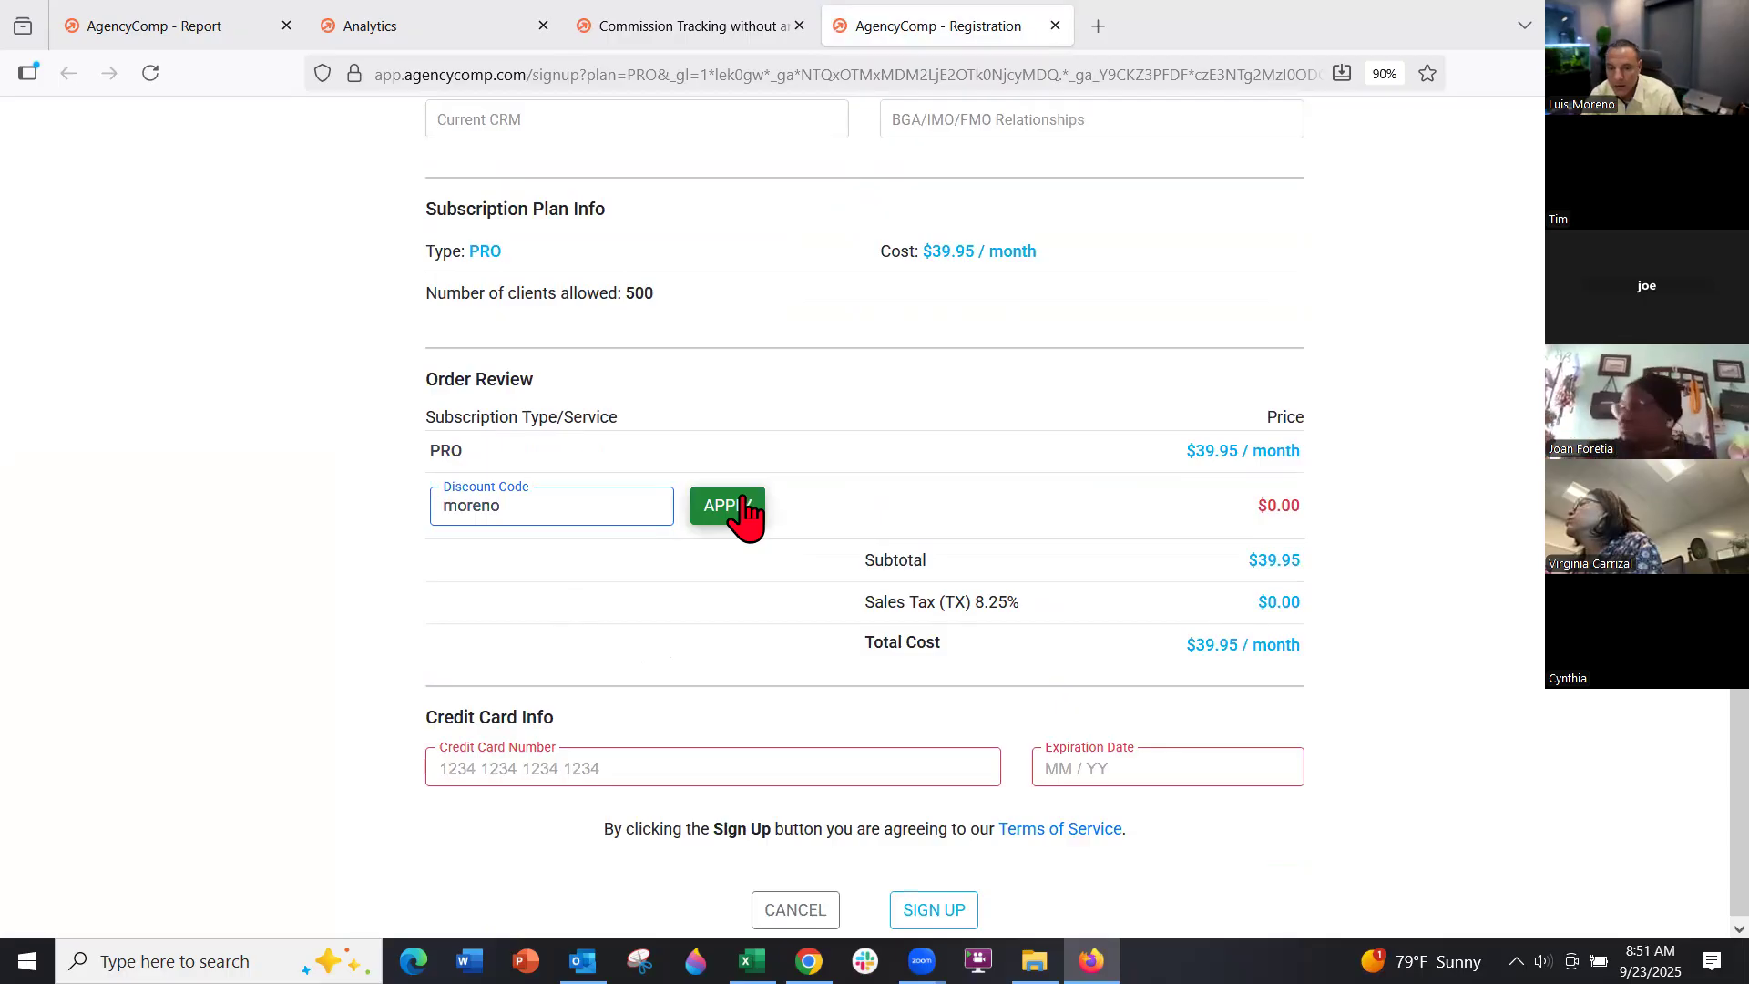
pyautogui.click(719, 508)
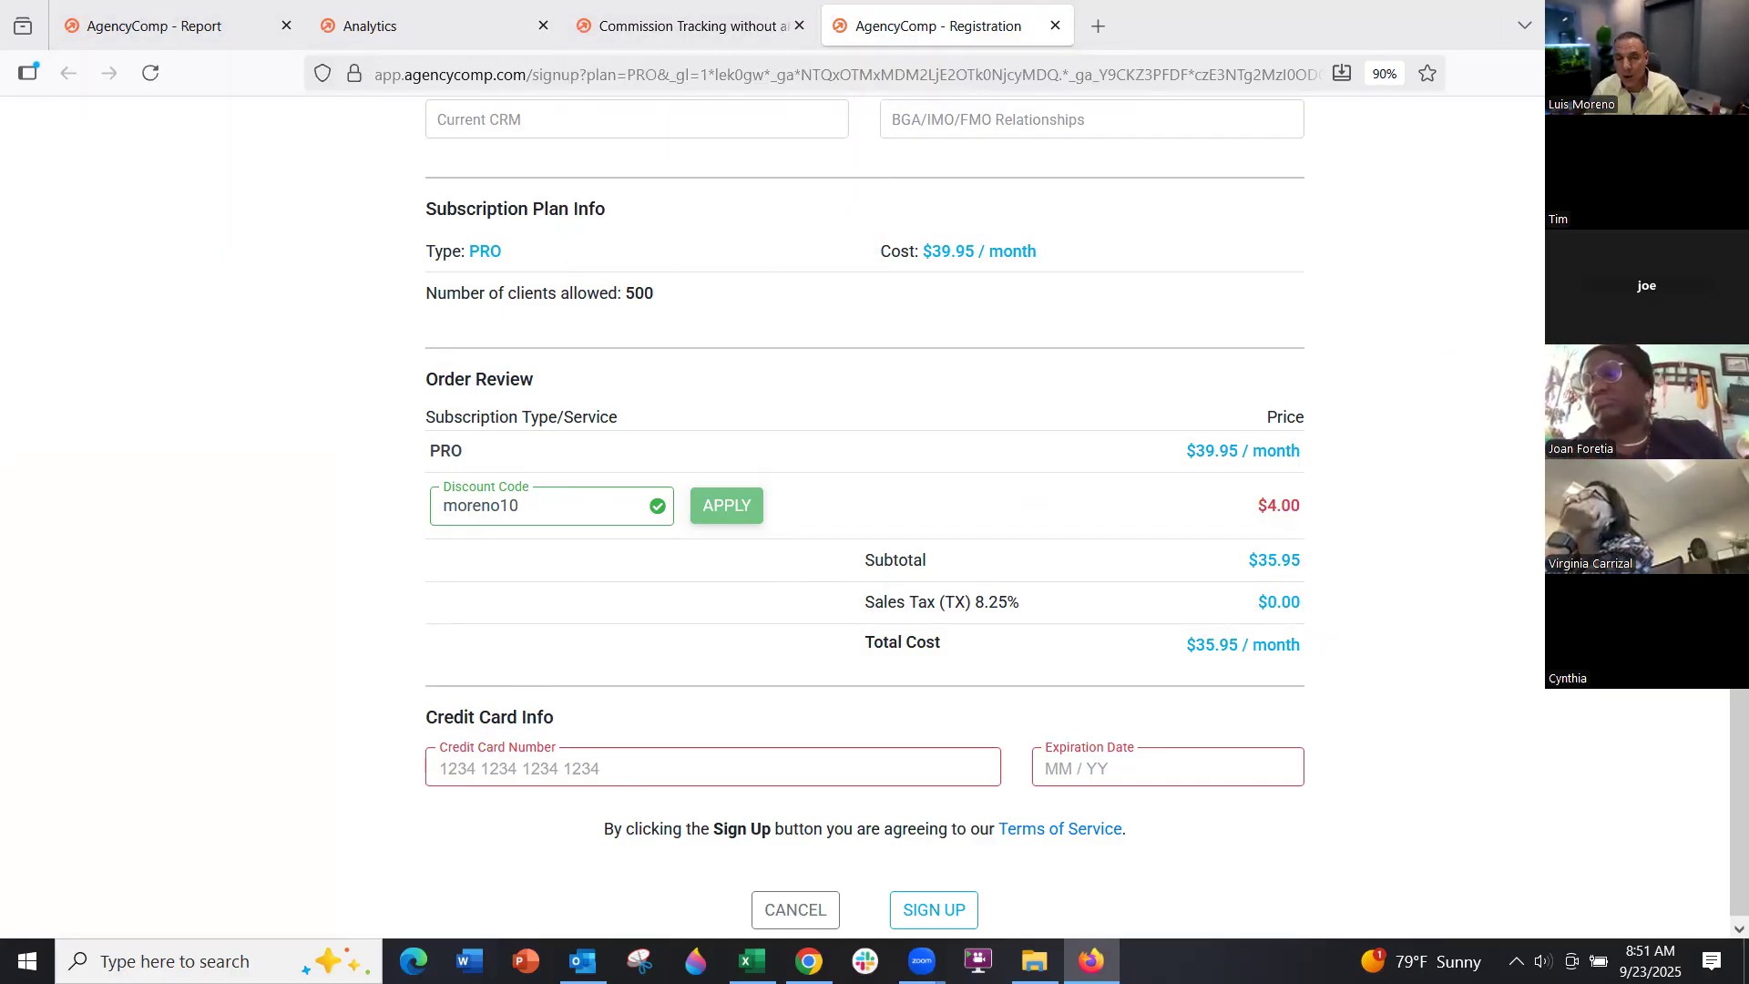
pyautogui.click(204, 27)
# Close the registration, pricing and Analytics help pages and log back in to AgencyComp
pyautogui.click(1054, 26)
pyautogui.click(842, 25)
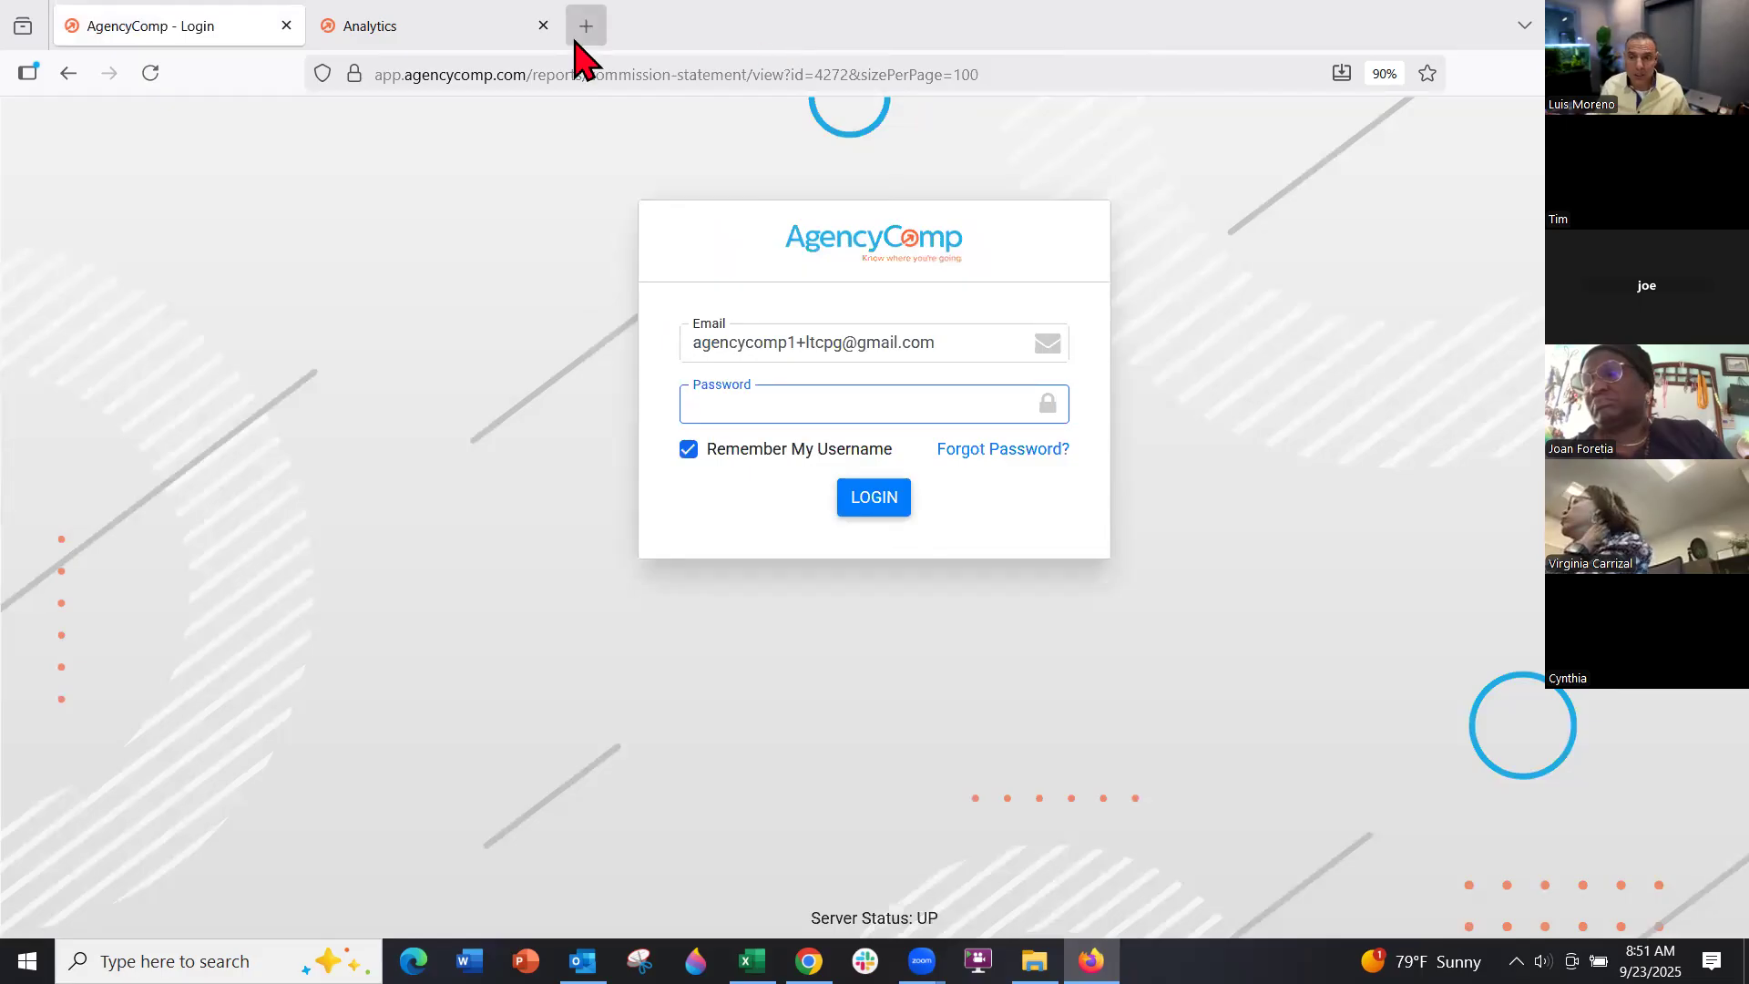
pyautogui.click(542, 26)
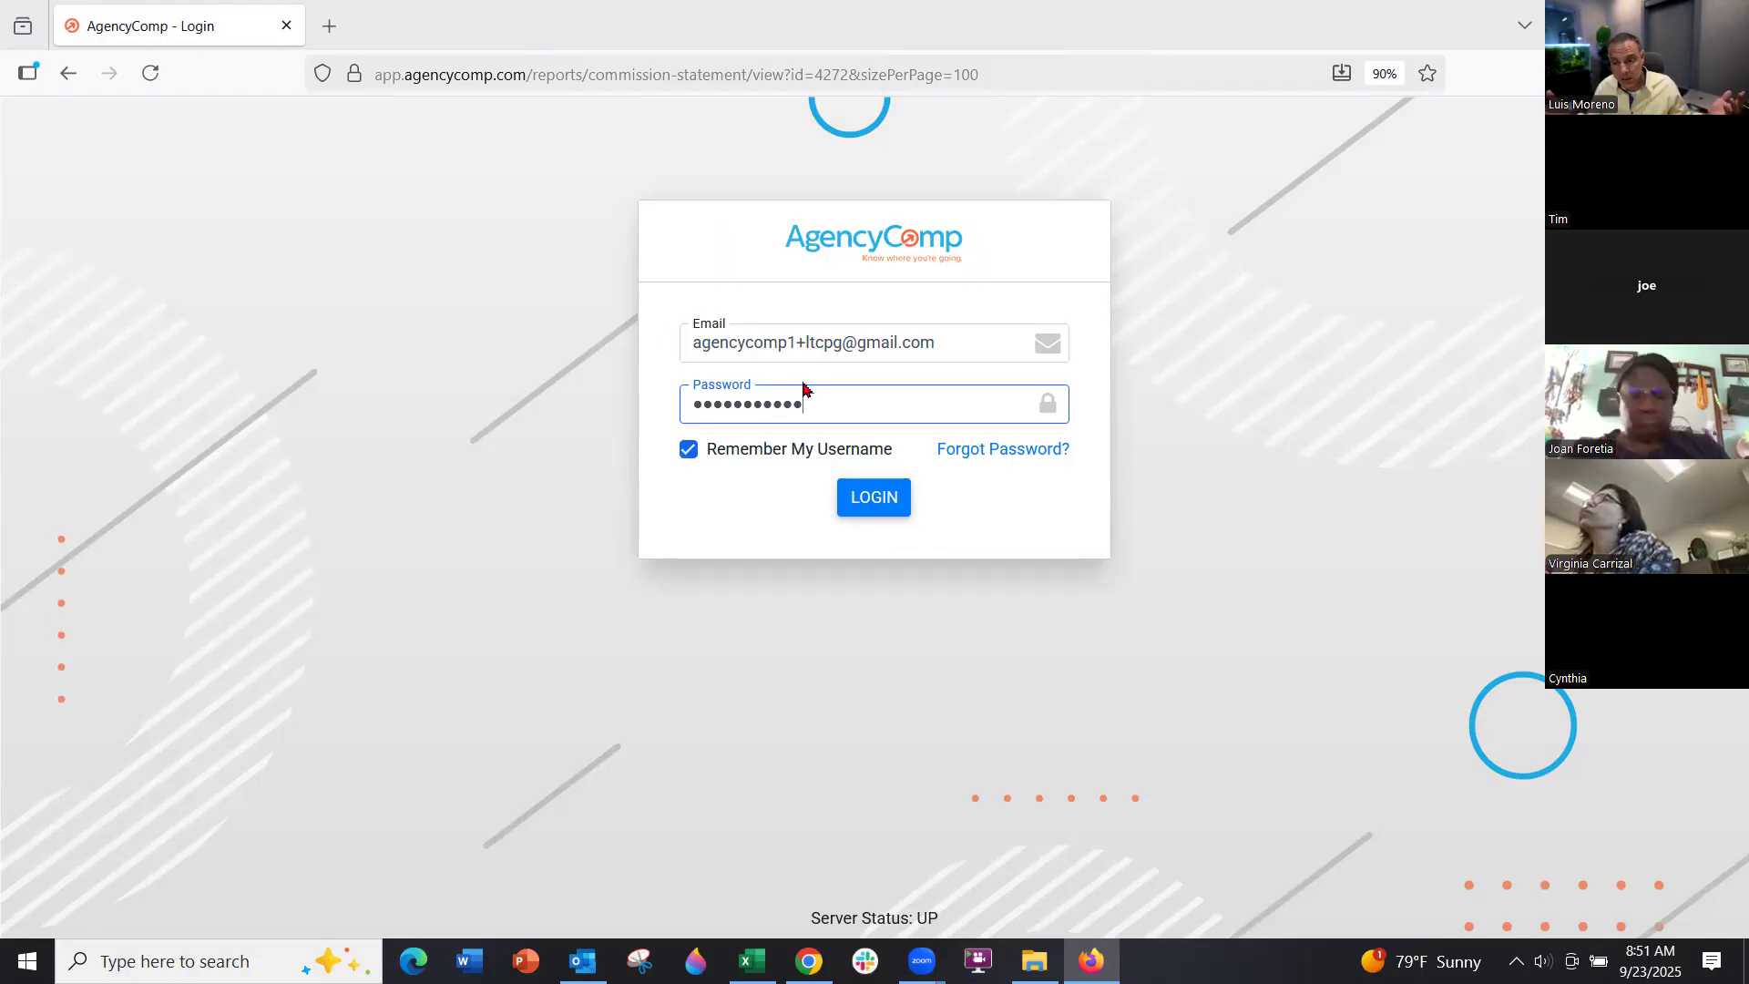
pyautogui.click(870, 515)
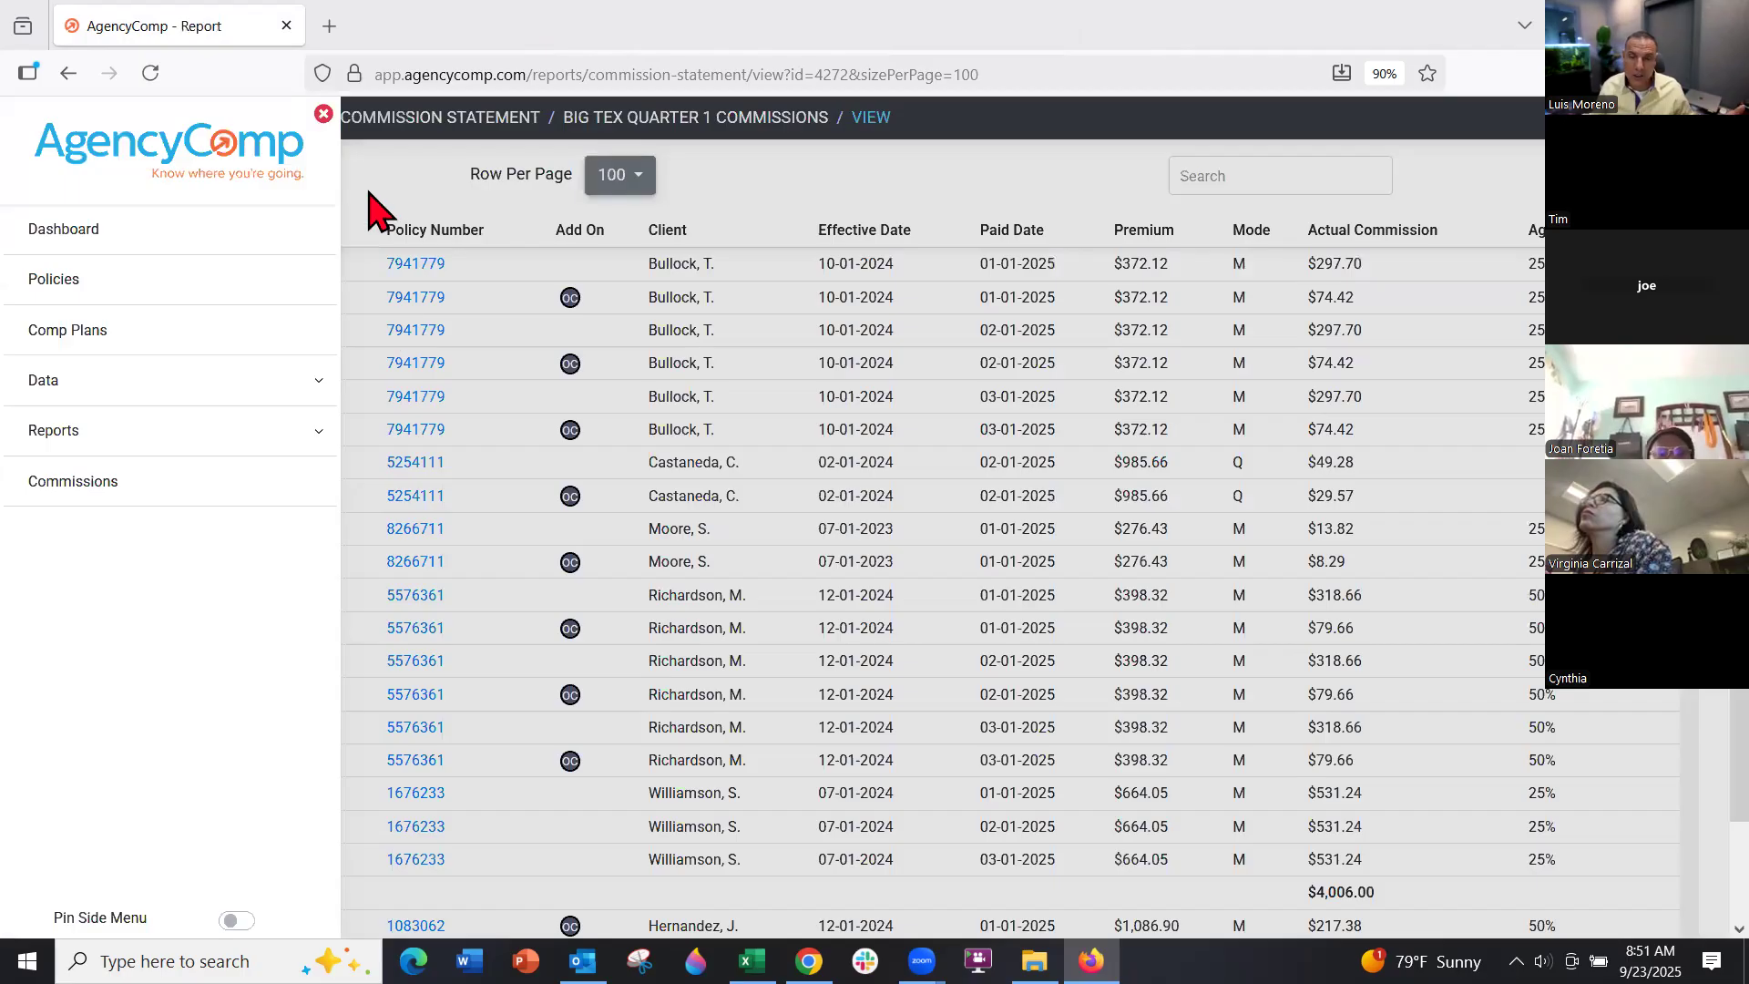
# Show the 243-policy Policies list, then bring up the Fee_Import_Template workbook in Excel
pyautogui.click(373, 188)
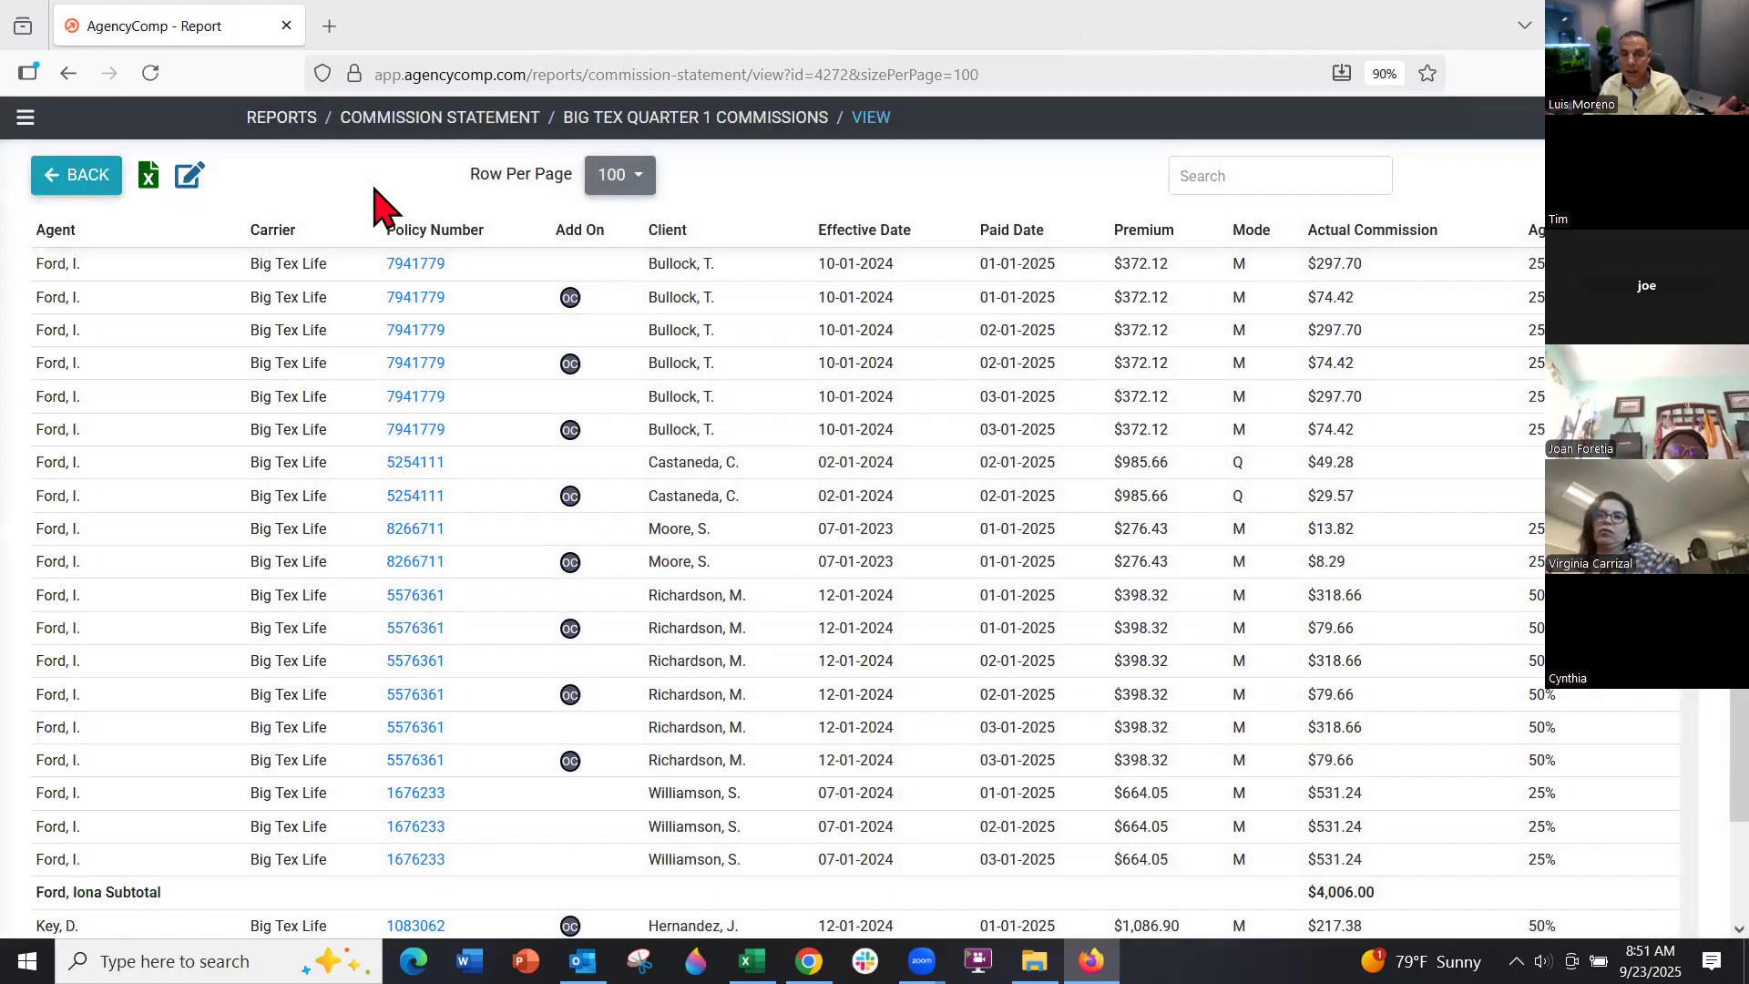
pyautogui.click(25, 118)
pyautogui.click(73, 279)
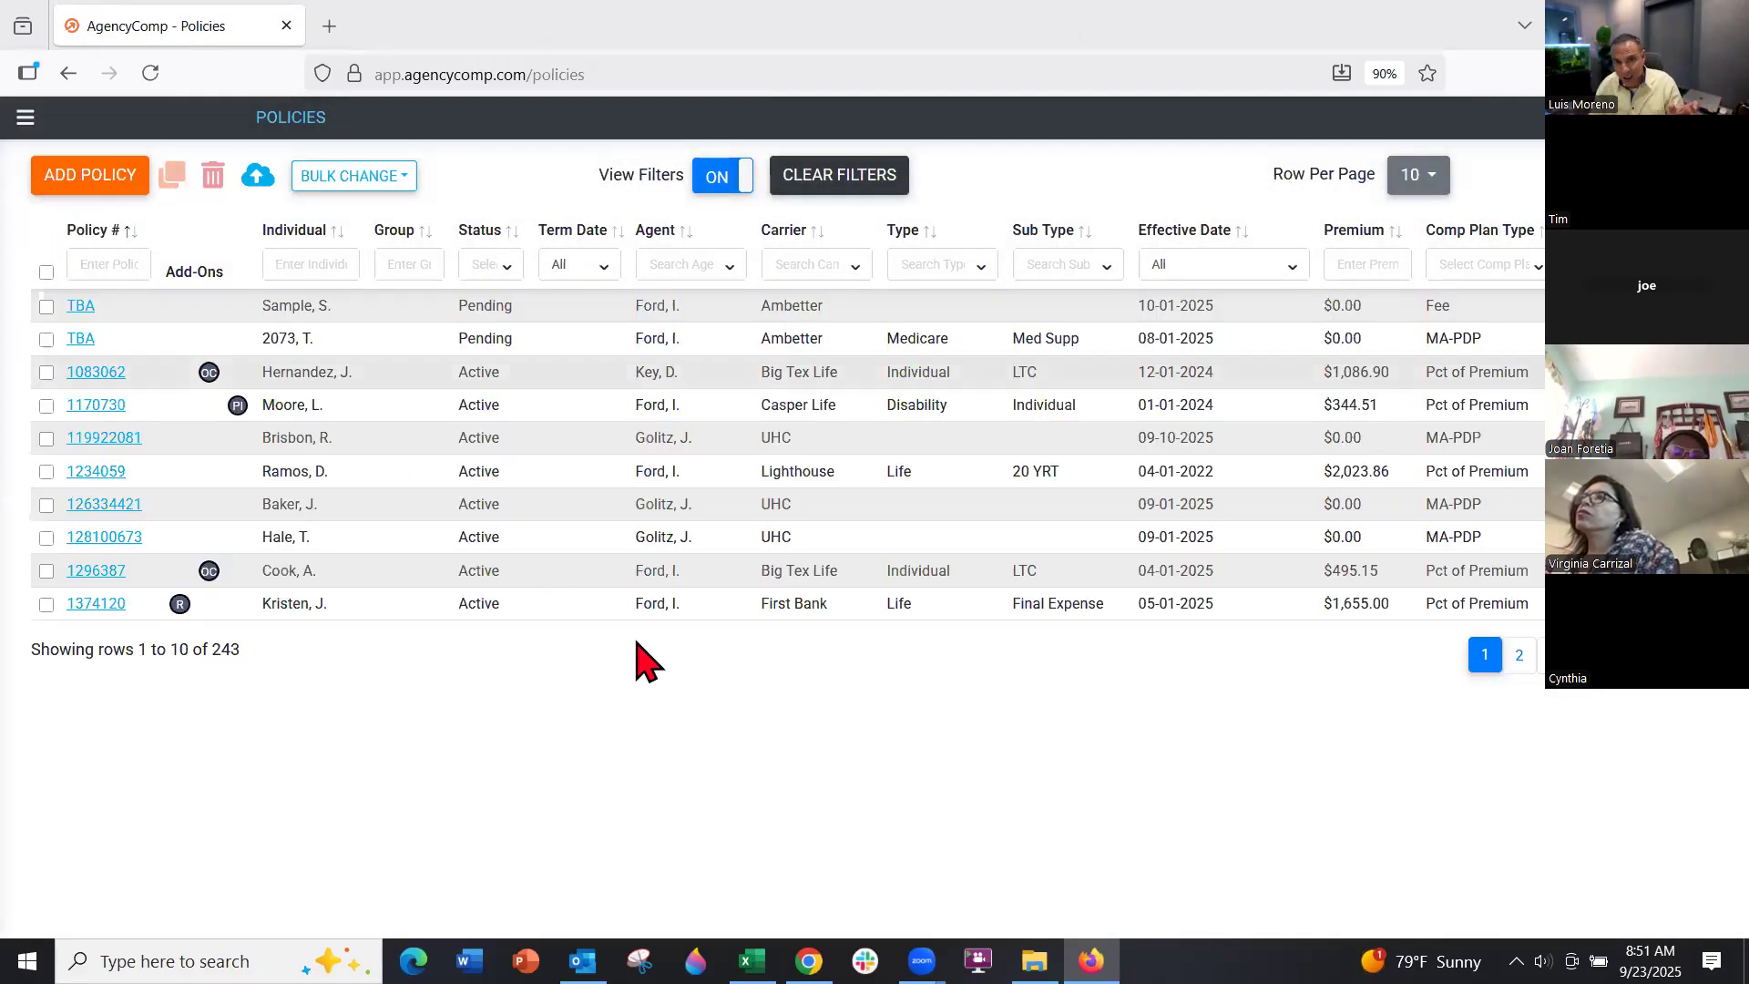
pyautogui.click(752, 961)
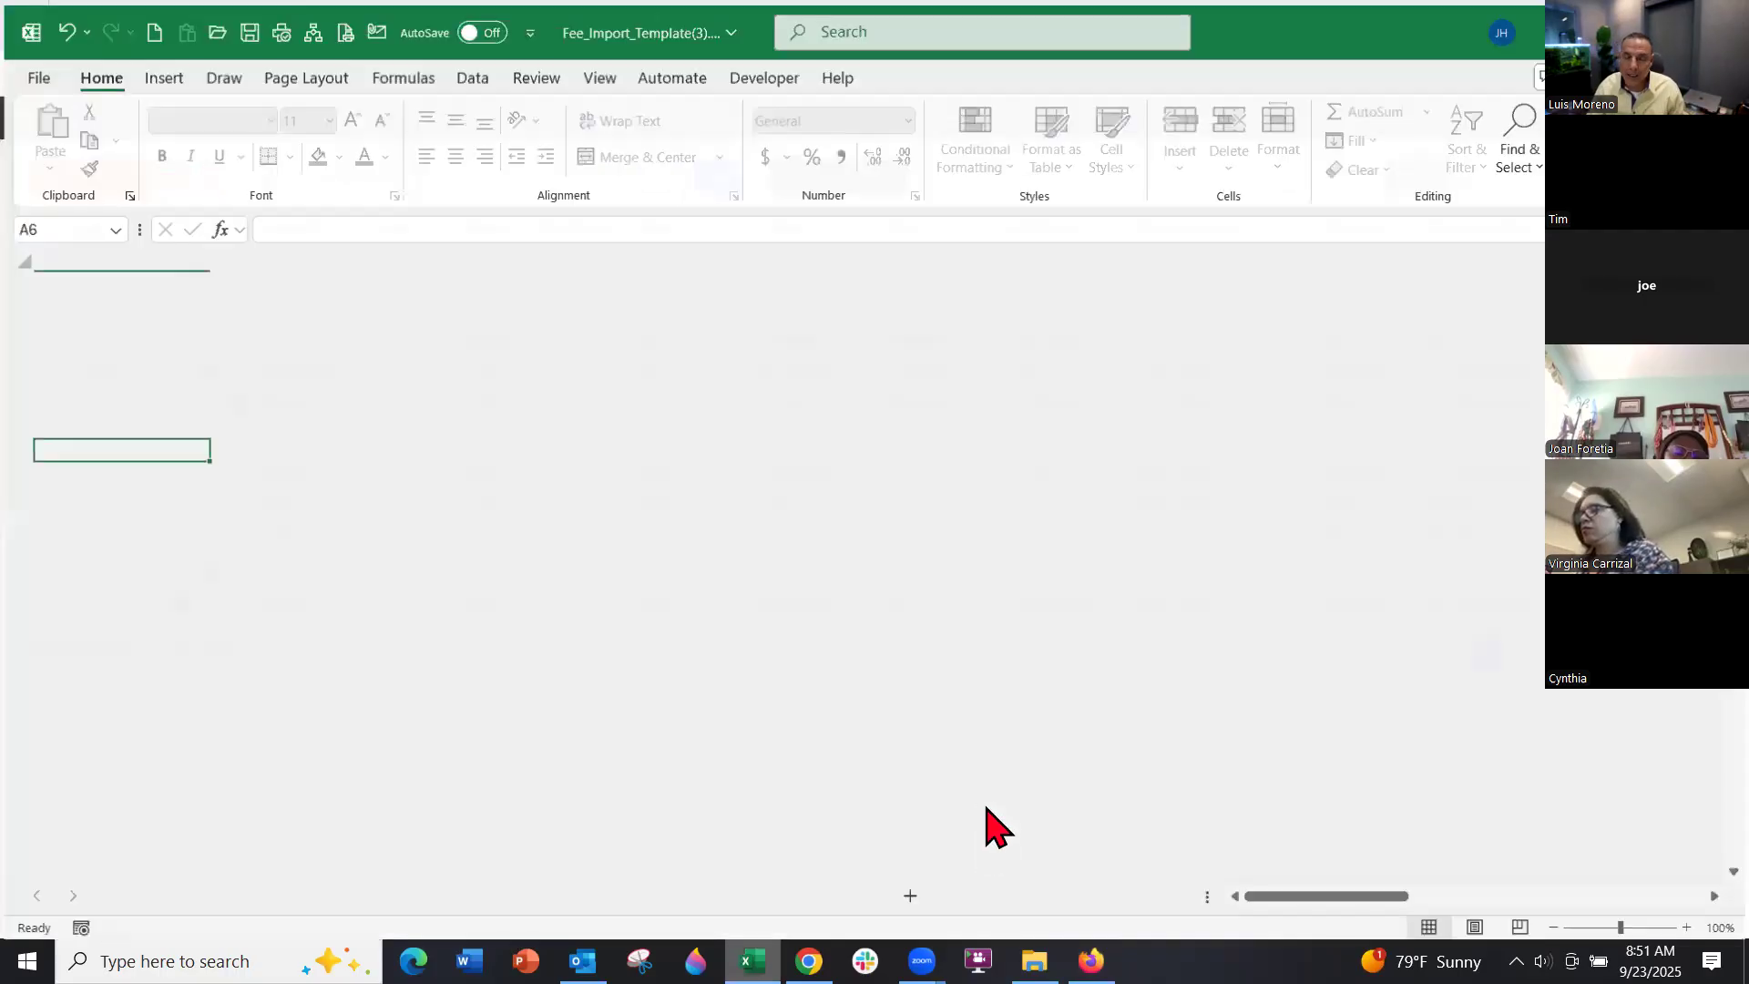
# Look over the sample row on the Step 3 - Base Policy sheet, then return to AgencyComp's Policies page
pyautogui.click(890, 518)
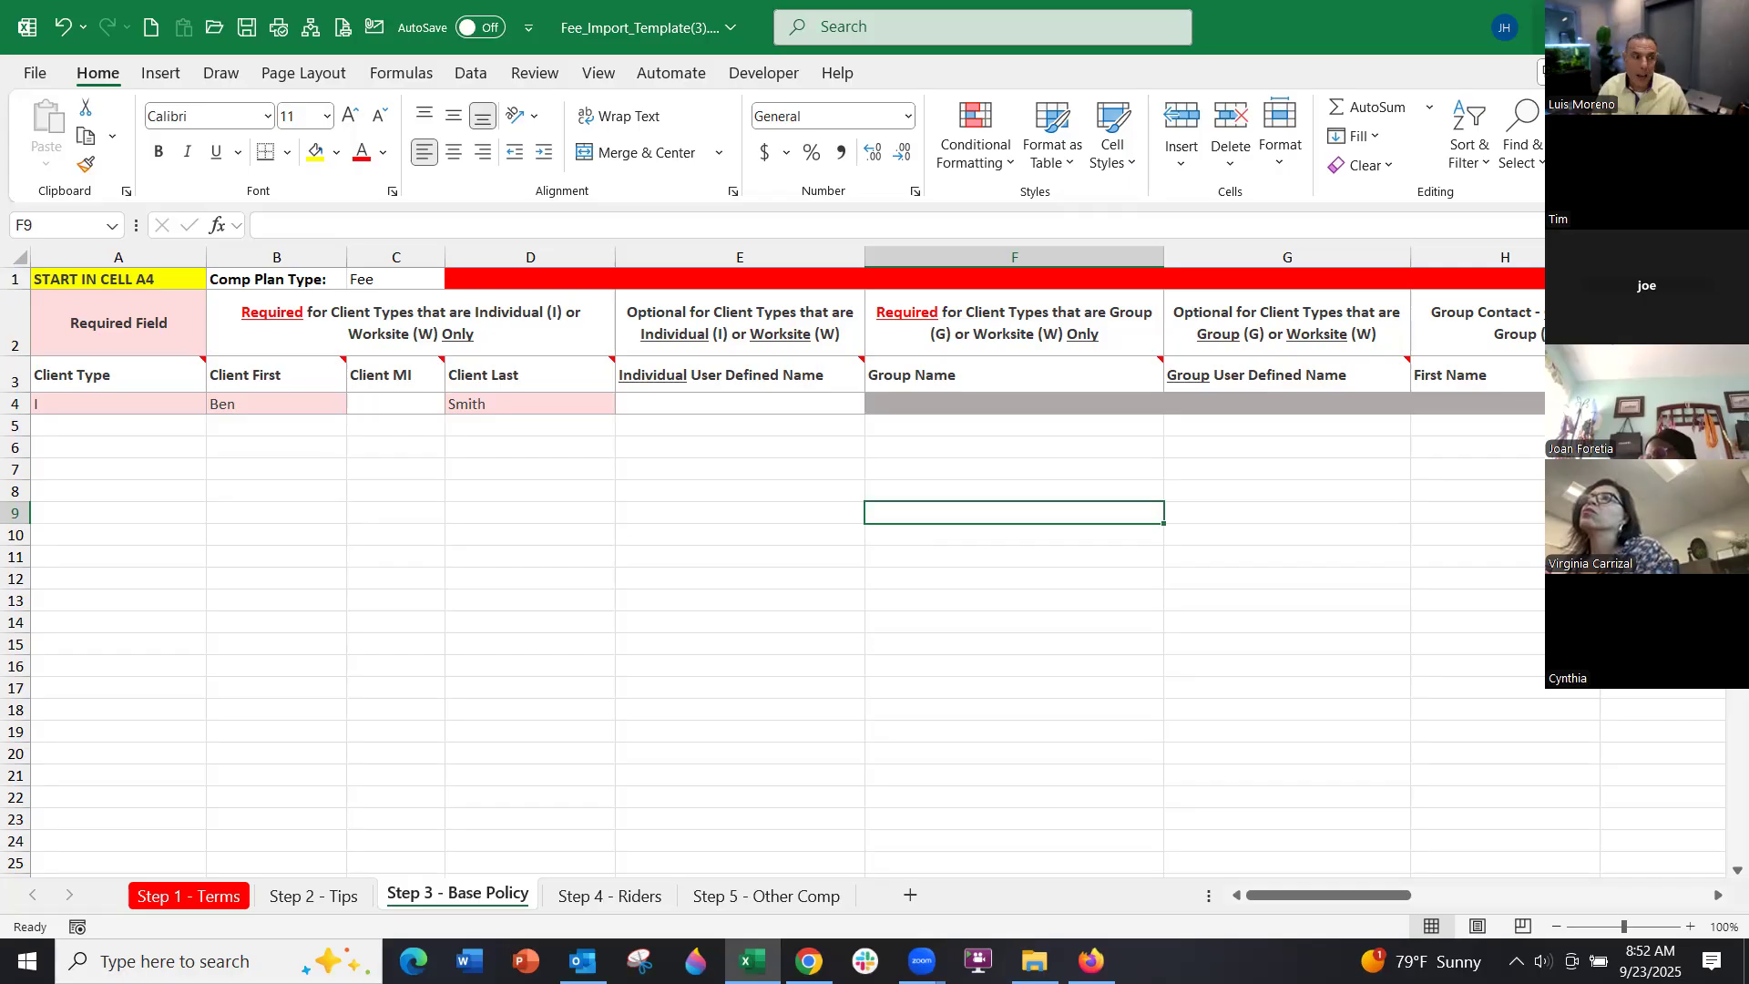
pyautogui.hotkey('alt', 'Tab')
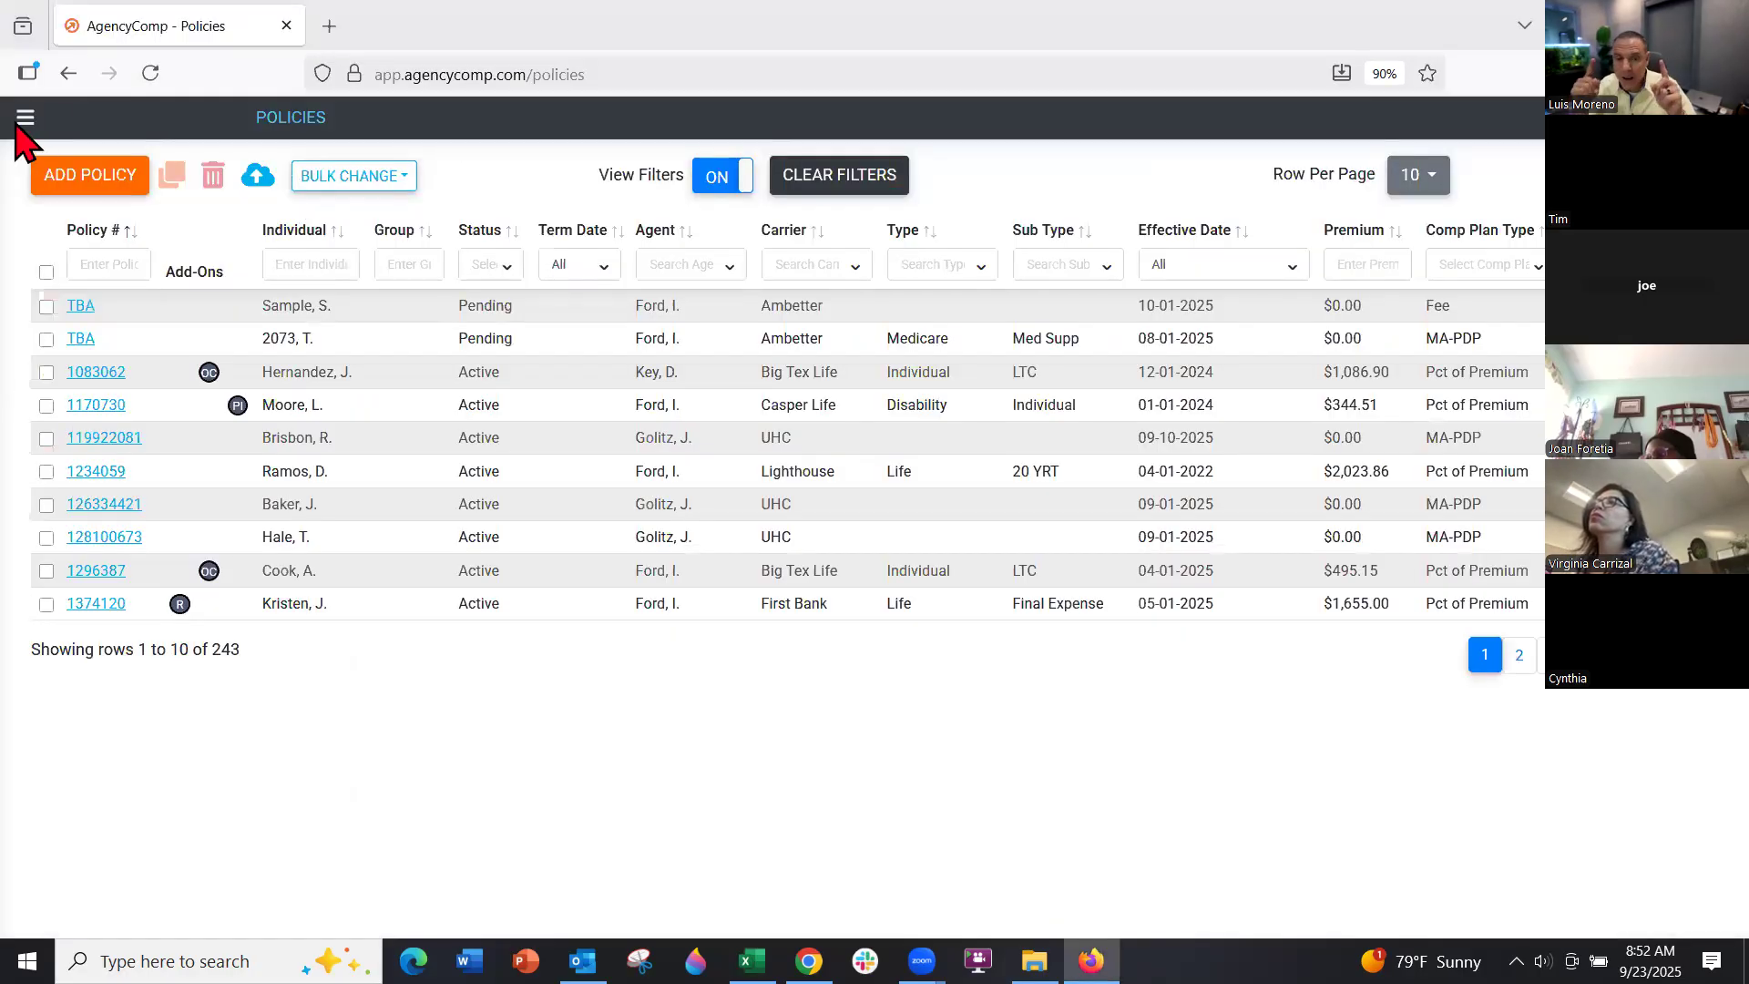
# Open the MA Star report under Reports > Missing Commission, then return to the template's Base Policy sheet
pyautogui.click(20, 117)
pyautogui.click(76, 443)
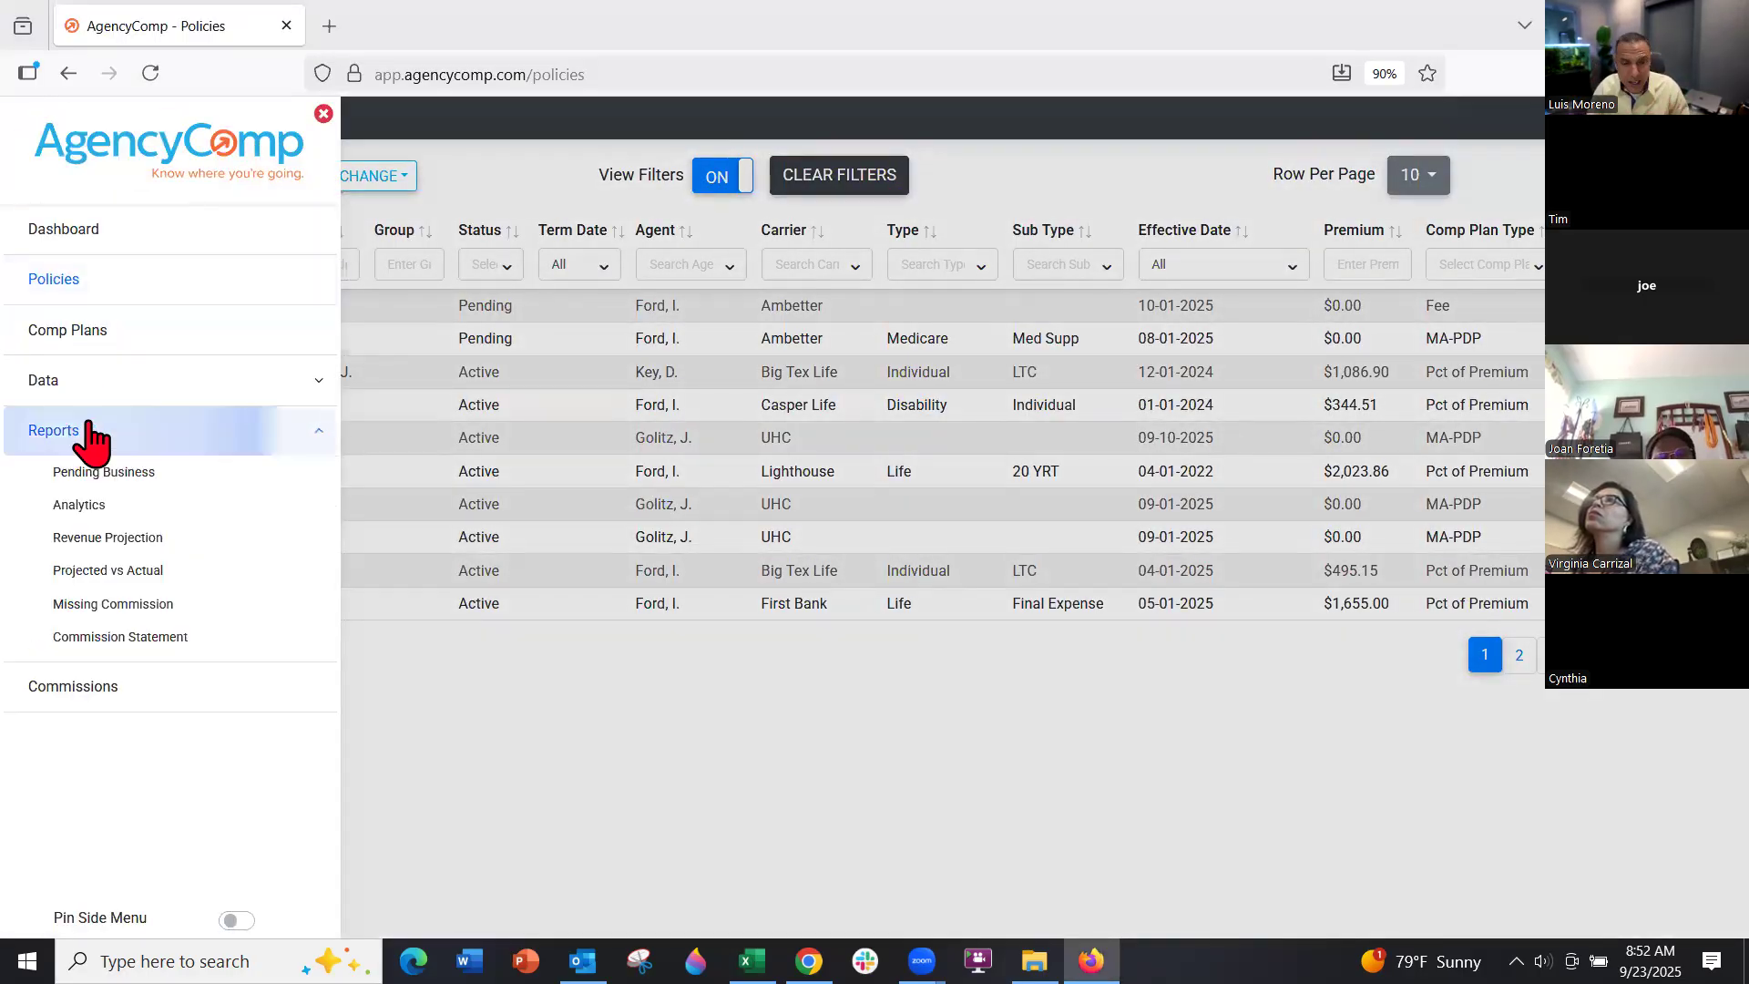
pyautogui.click(122, 607)
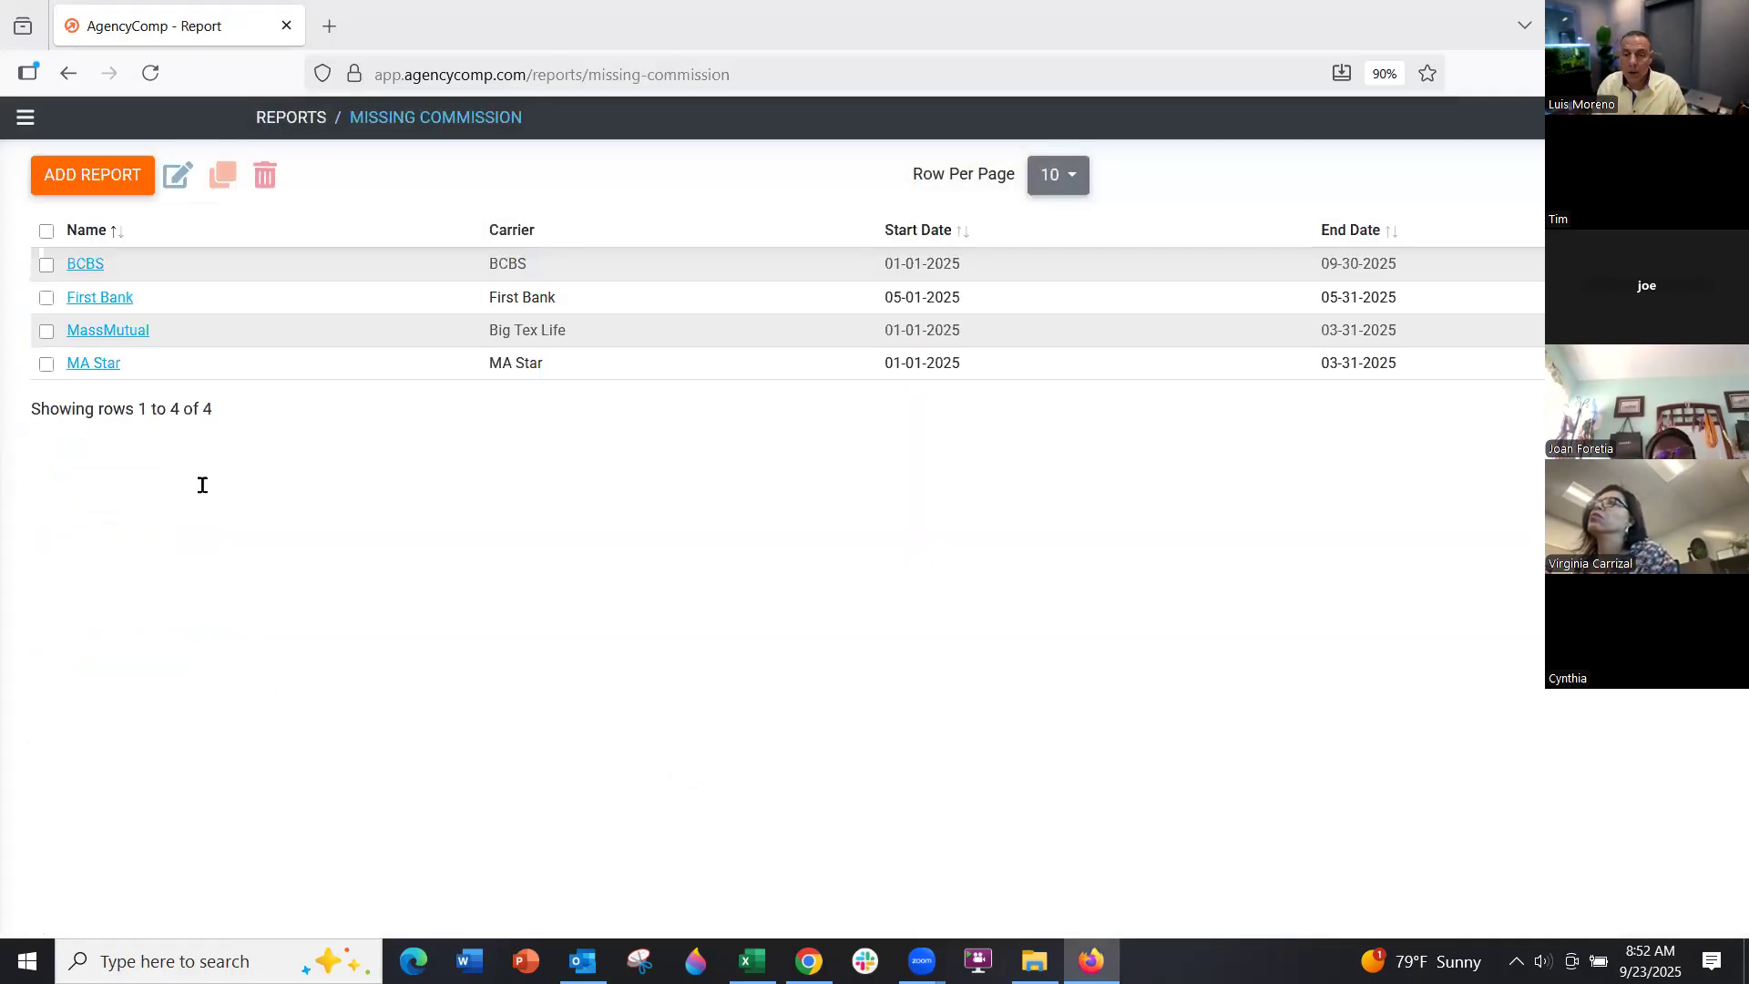
pyautogui.click(100, 365)
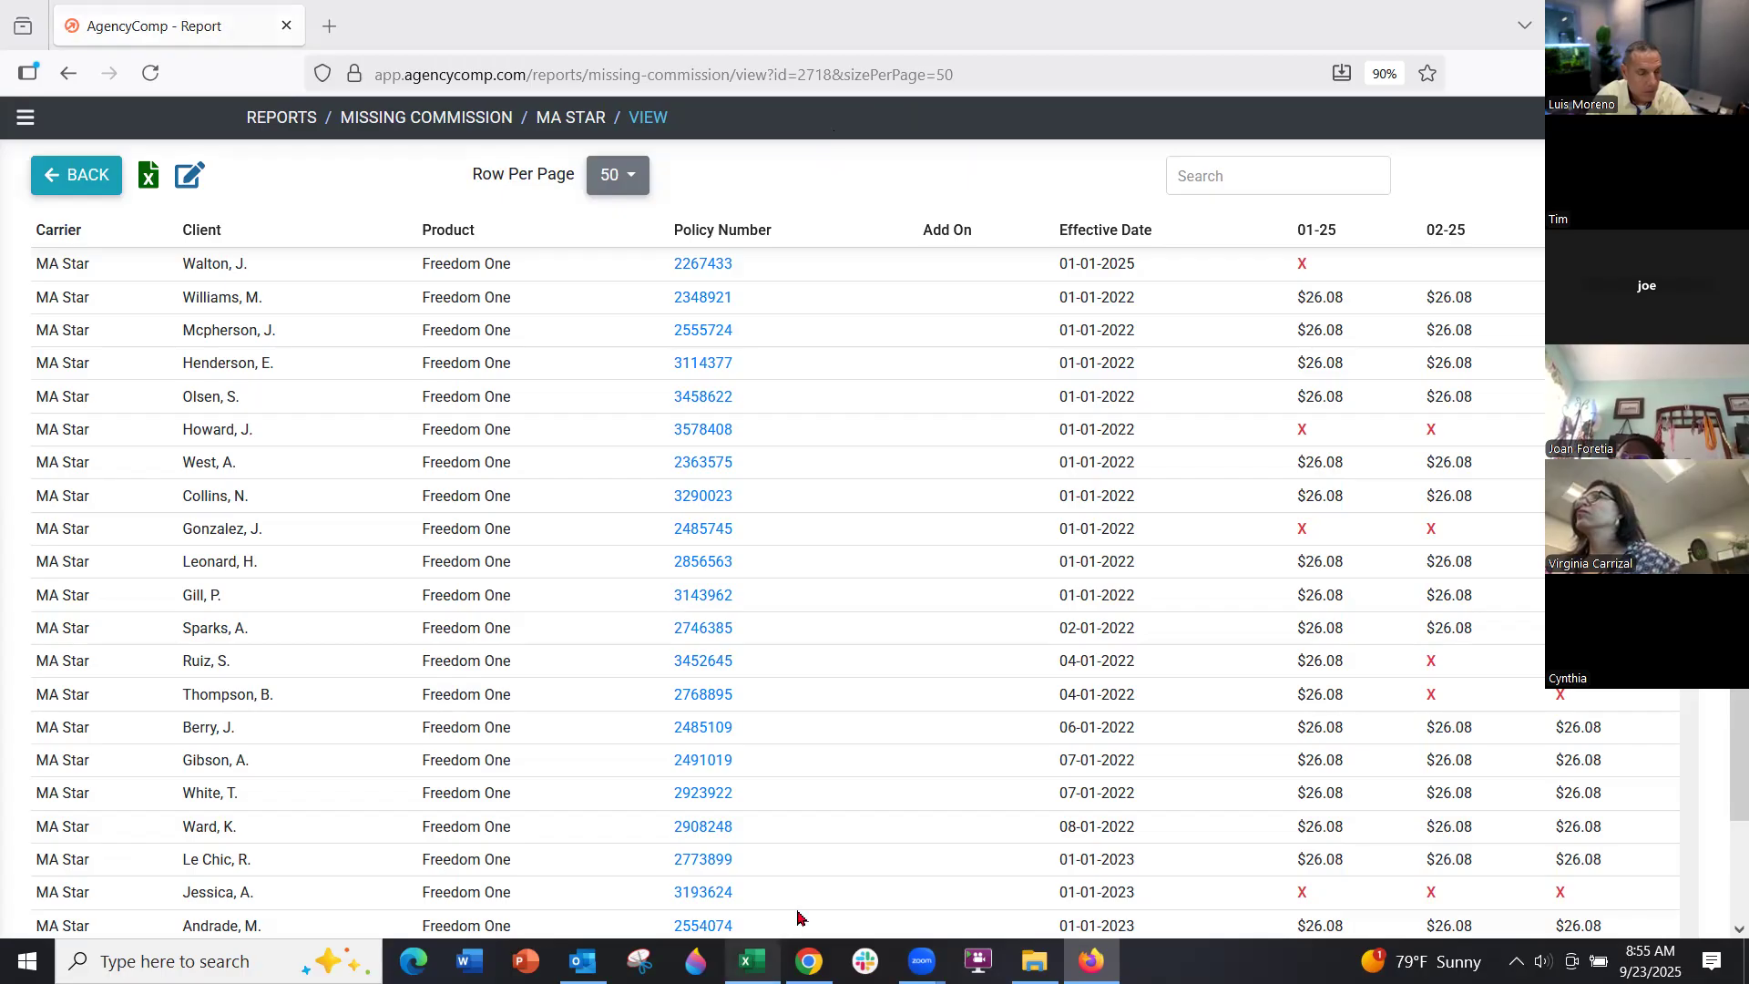
pyautogui.click(752, 961)
pyautogui.click(387, 458)
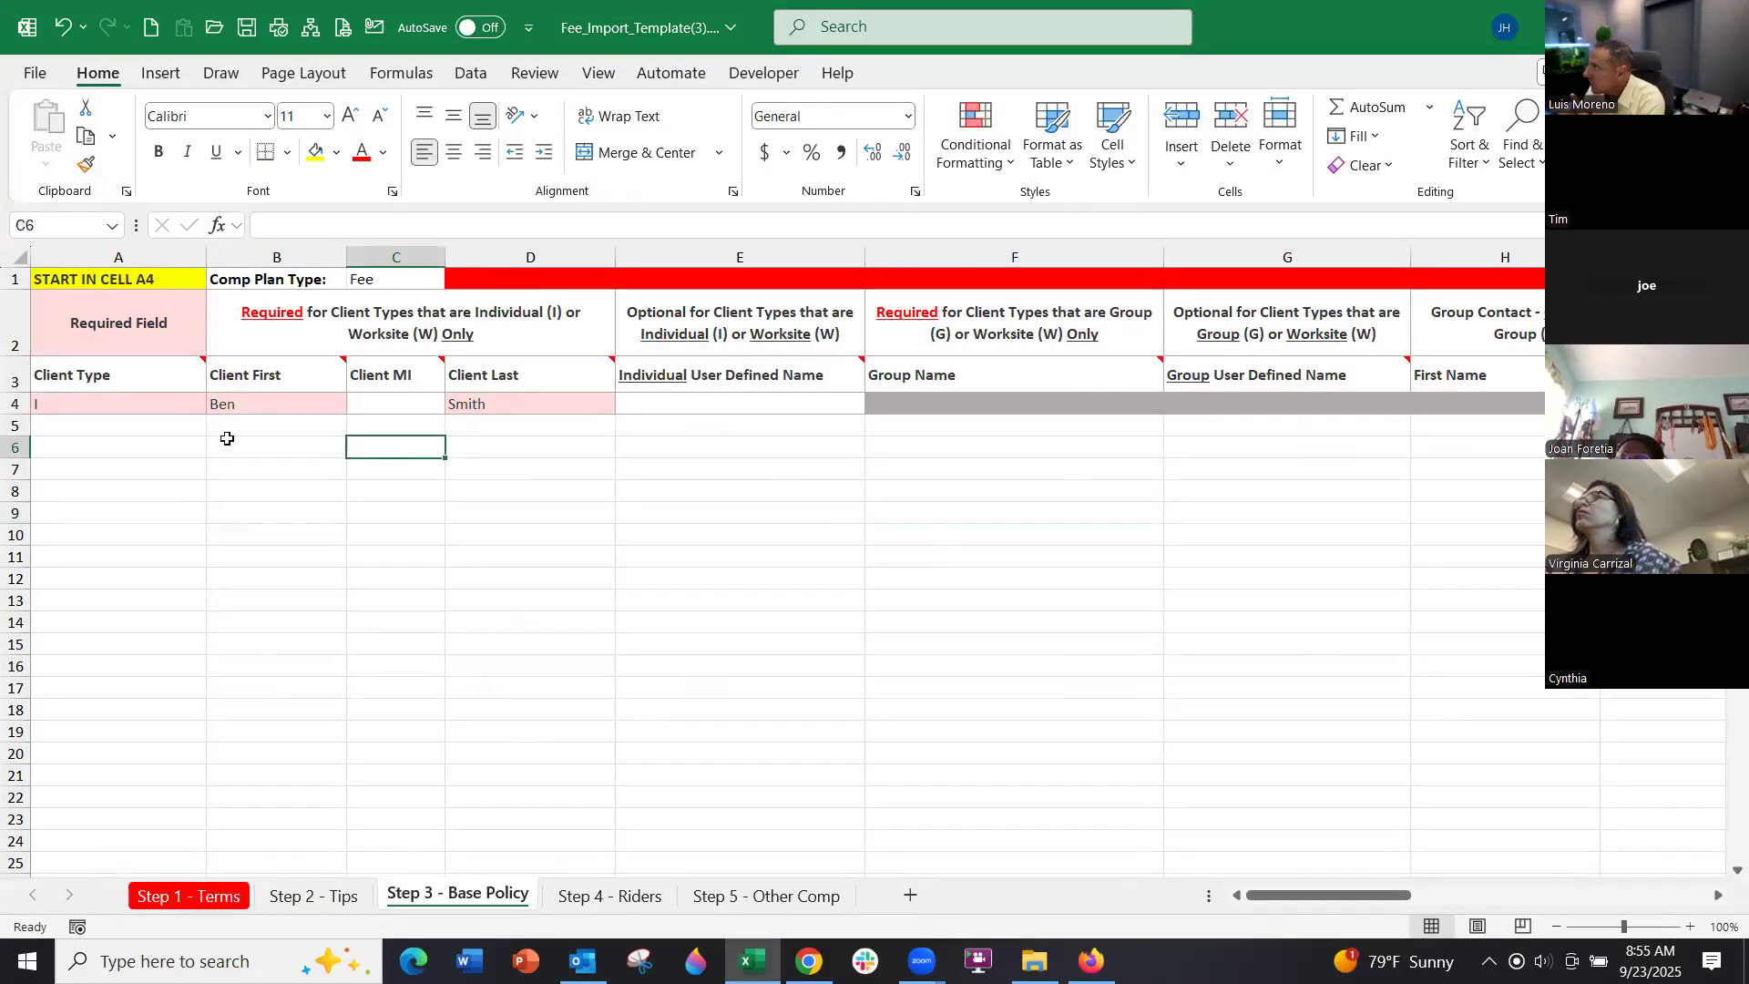
pyautogui.click(309, 406)
pyautogui.click(463, 403)
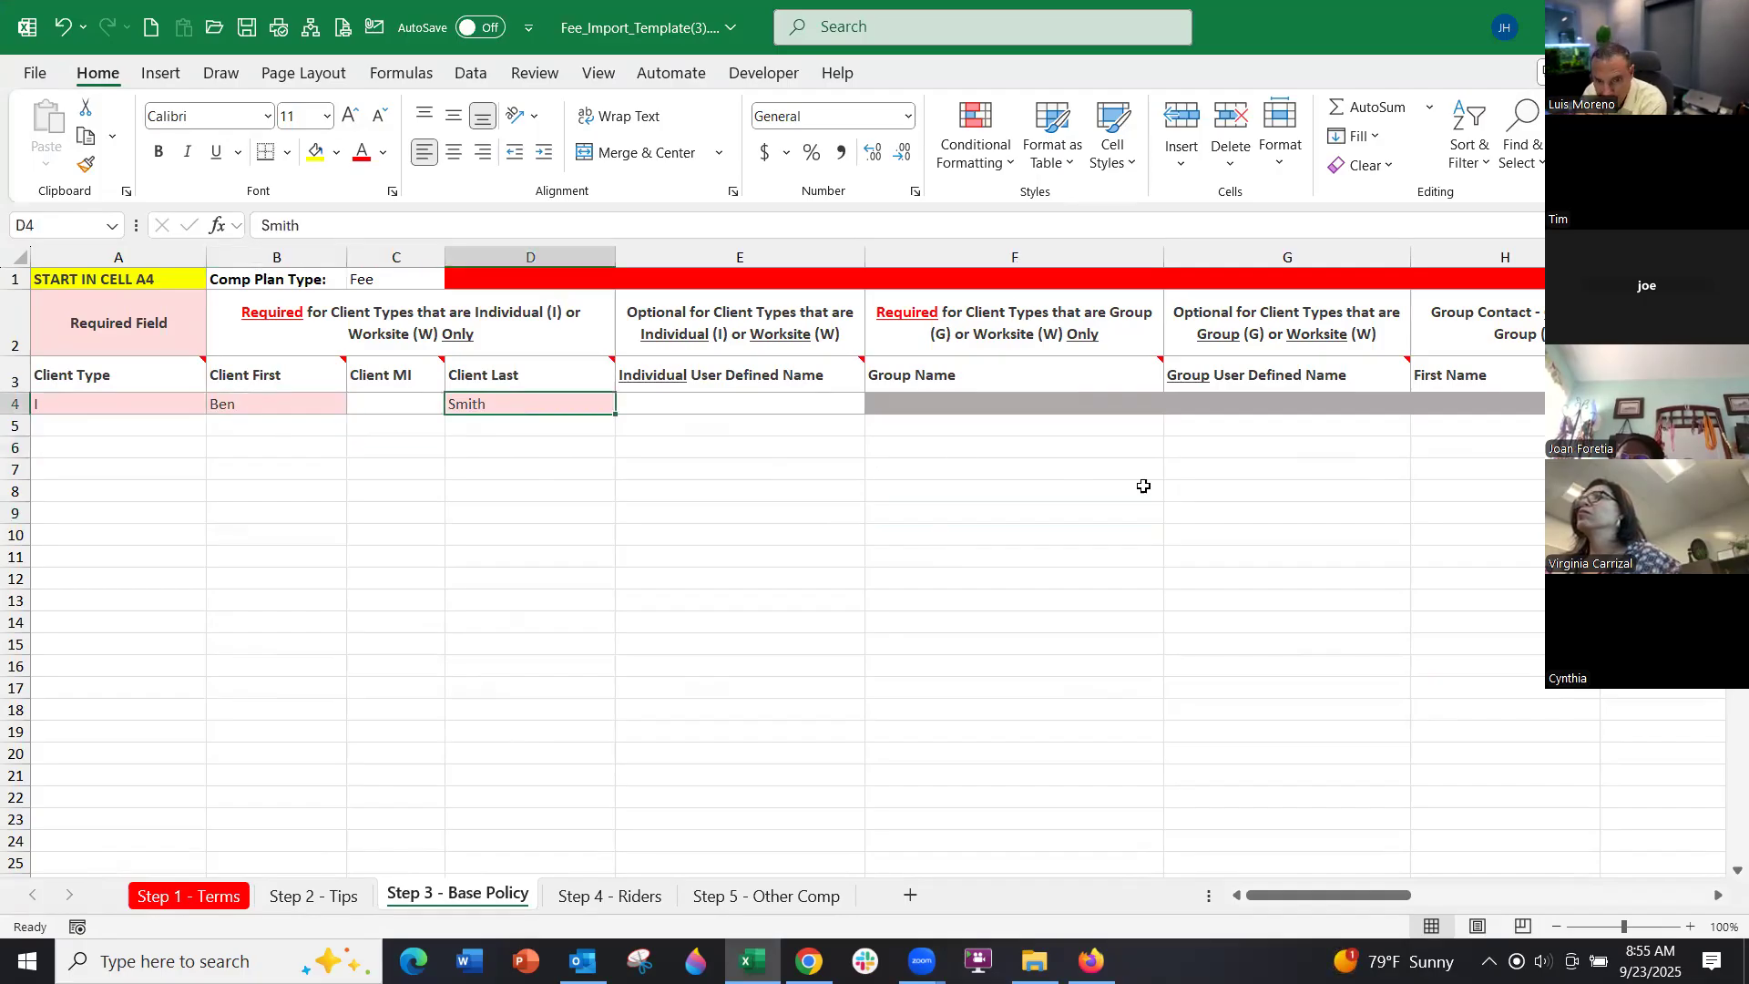
pyautogui.hscroll(2, 1681, 899)
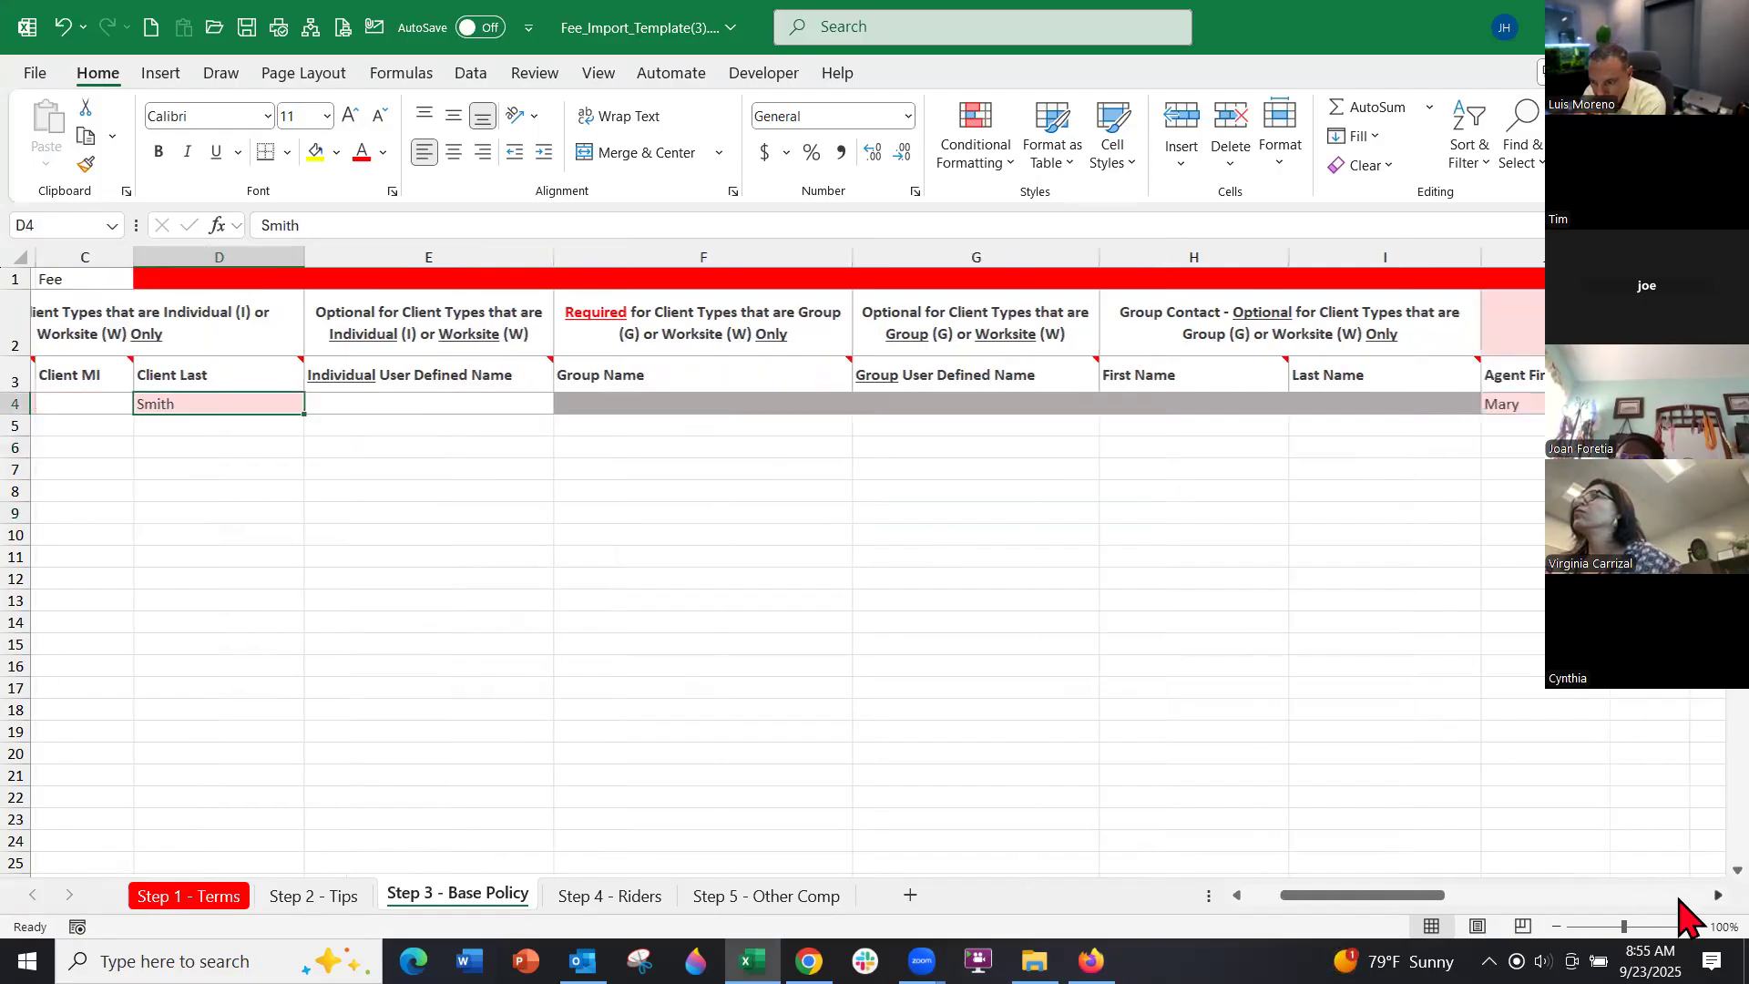
pyautogui.hscroll(4, 1685, 899)
pyautogui.click(1084, 411)
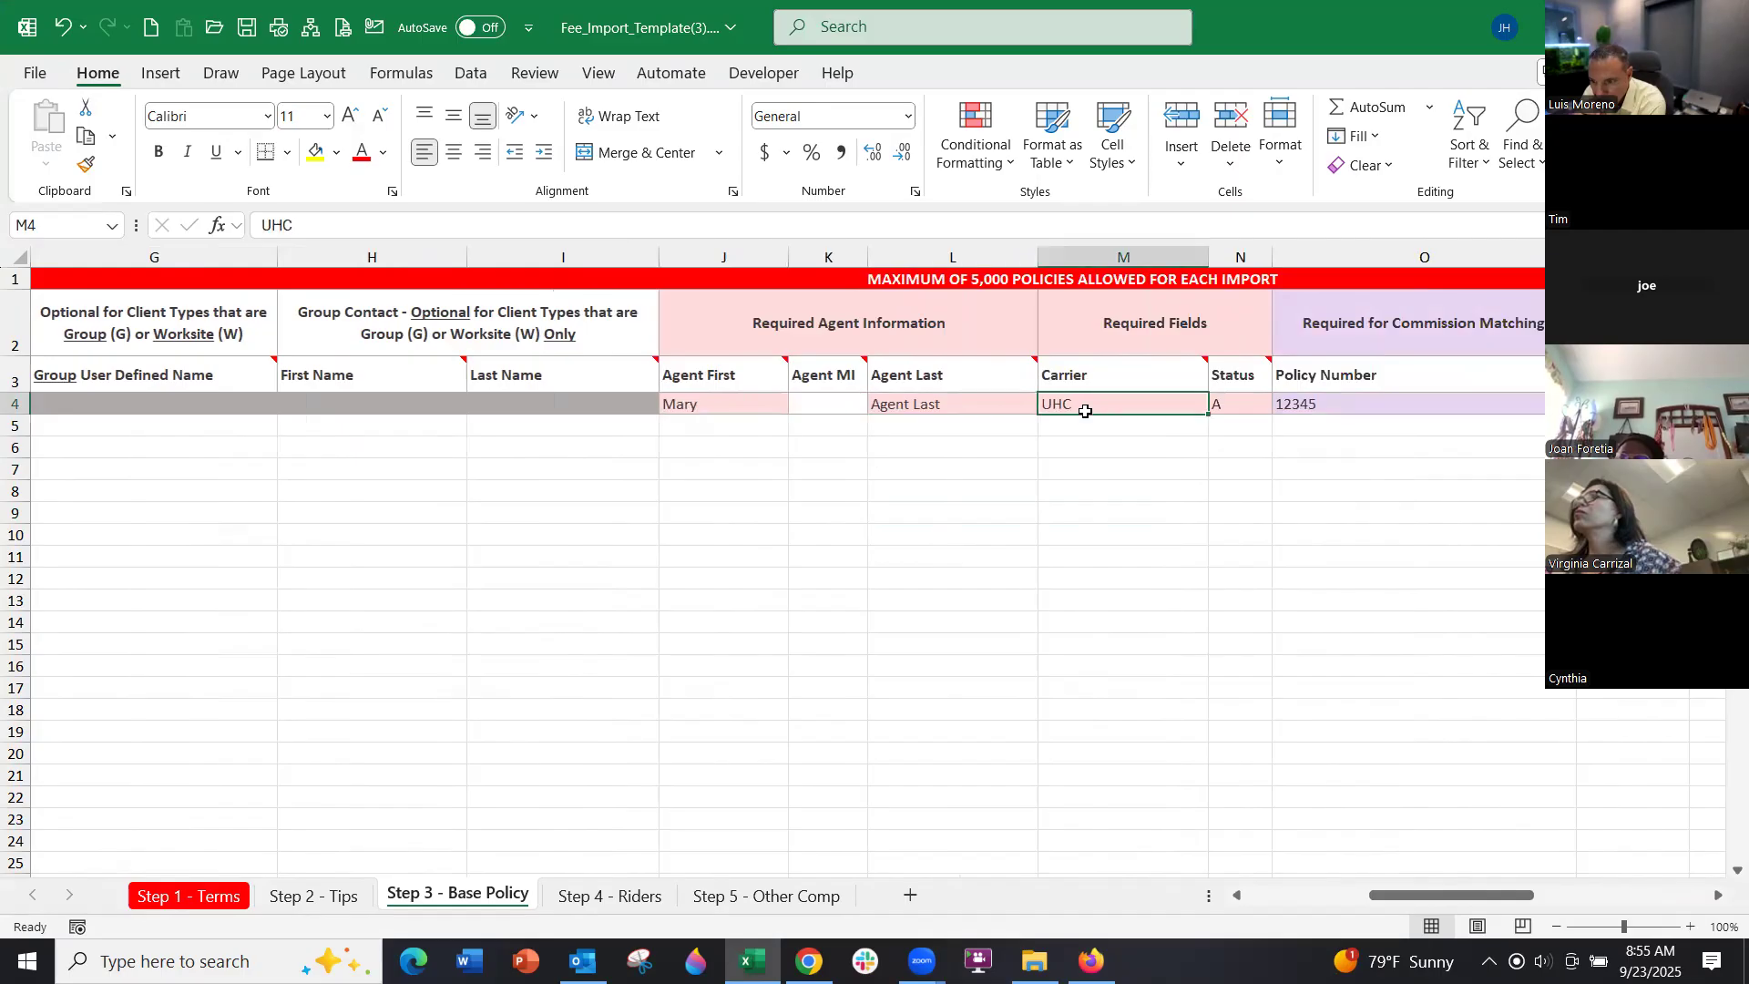
pyautogui.click(1344, 413)
pyautogui.press('Right')
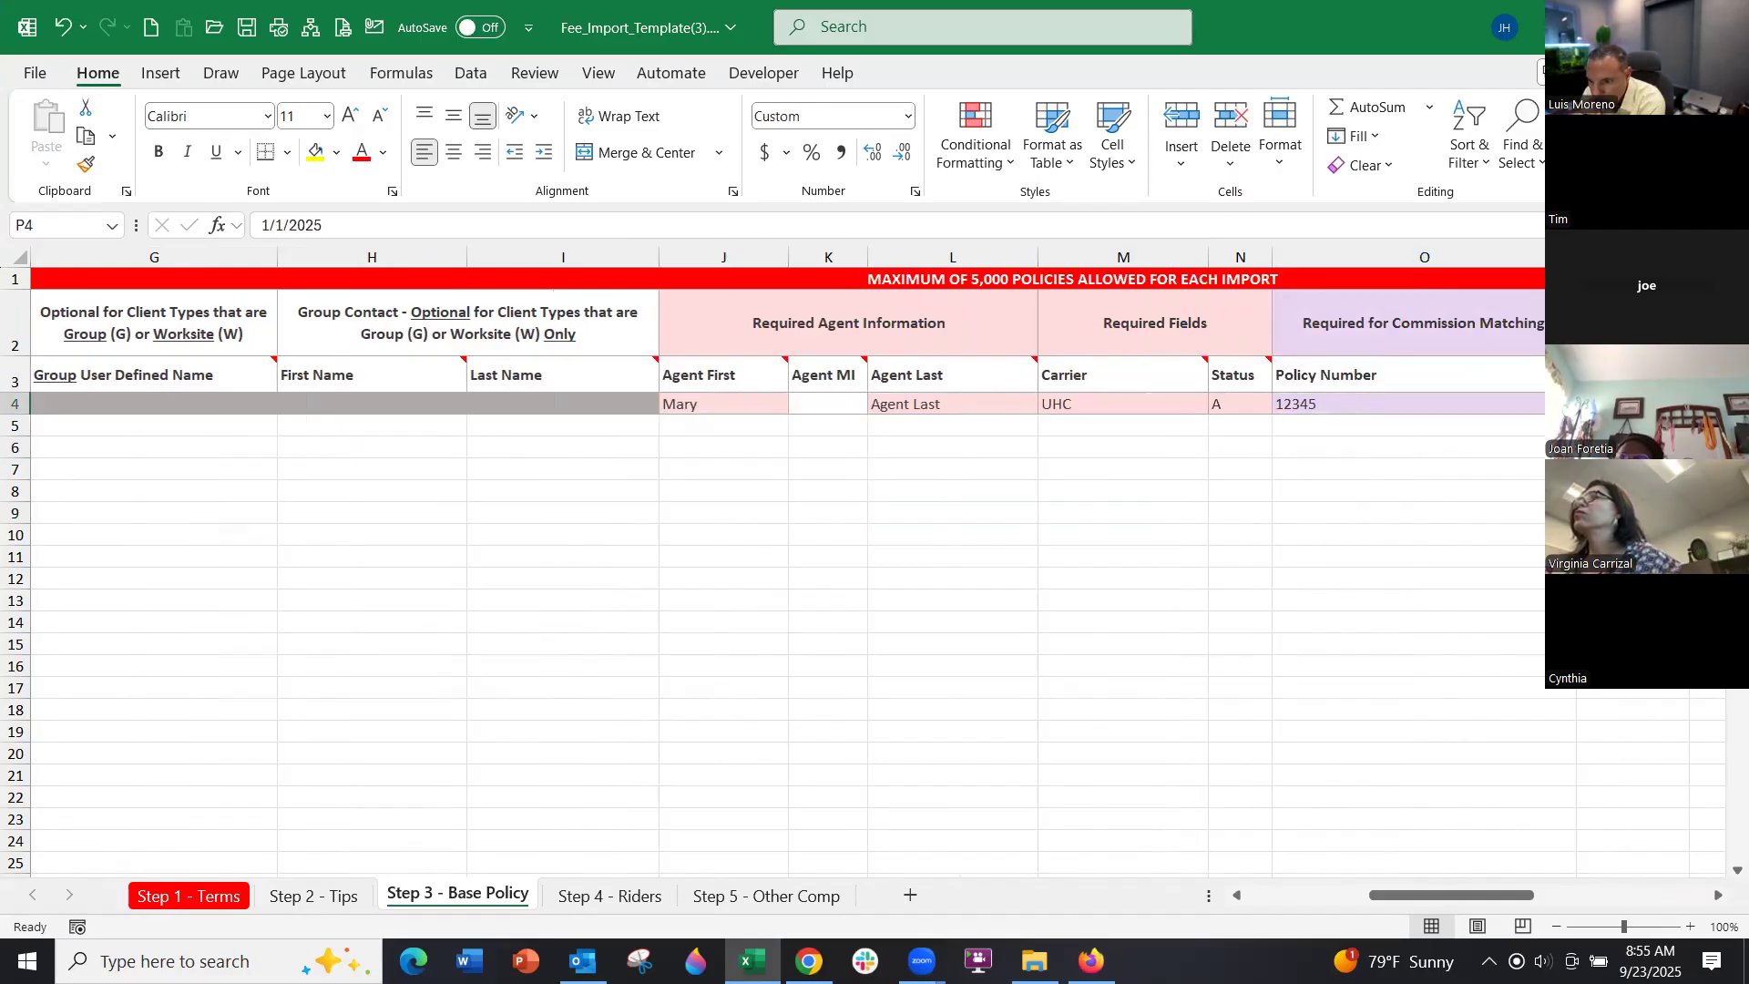
pyautogui.hscroll(3, 1720, 900)
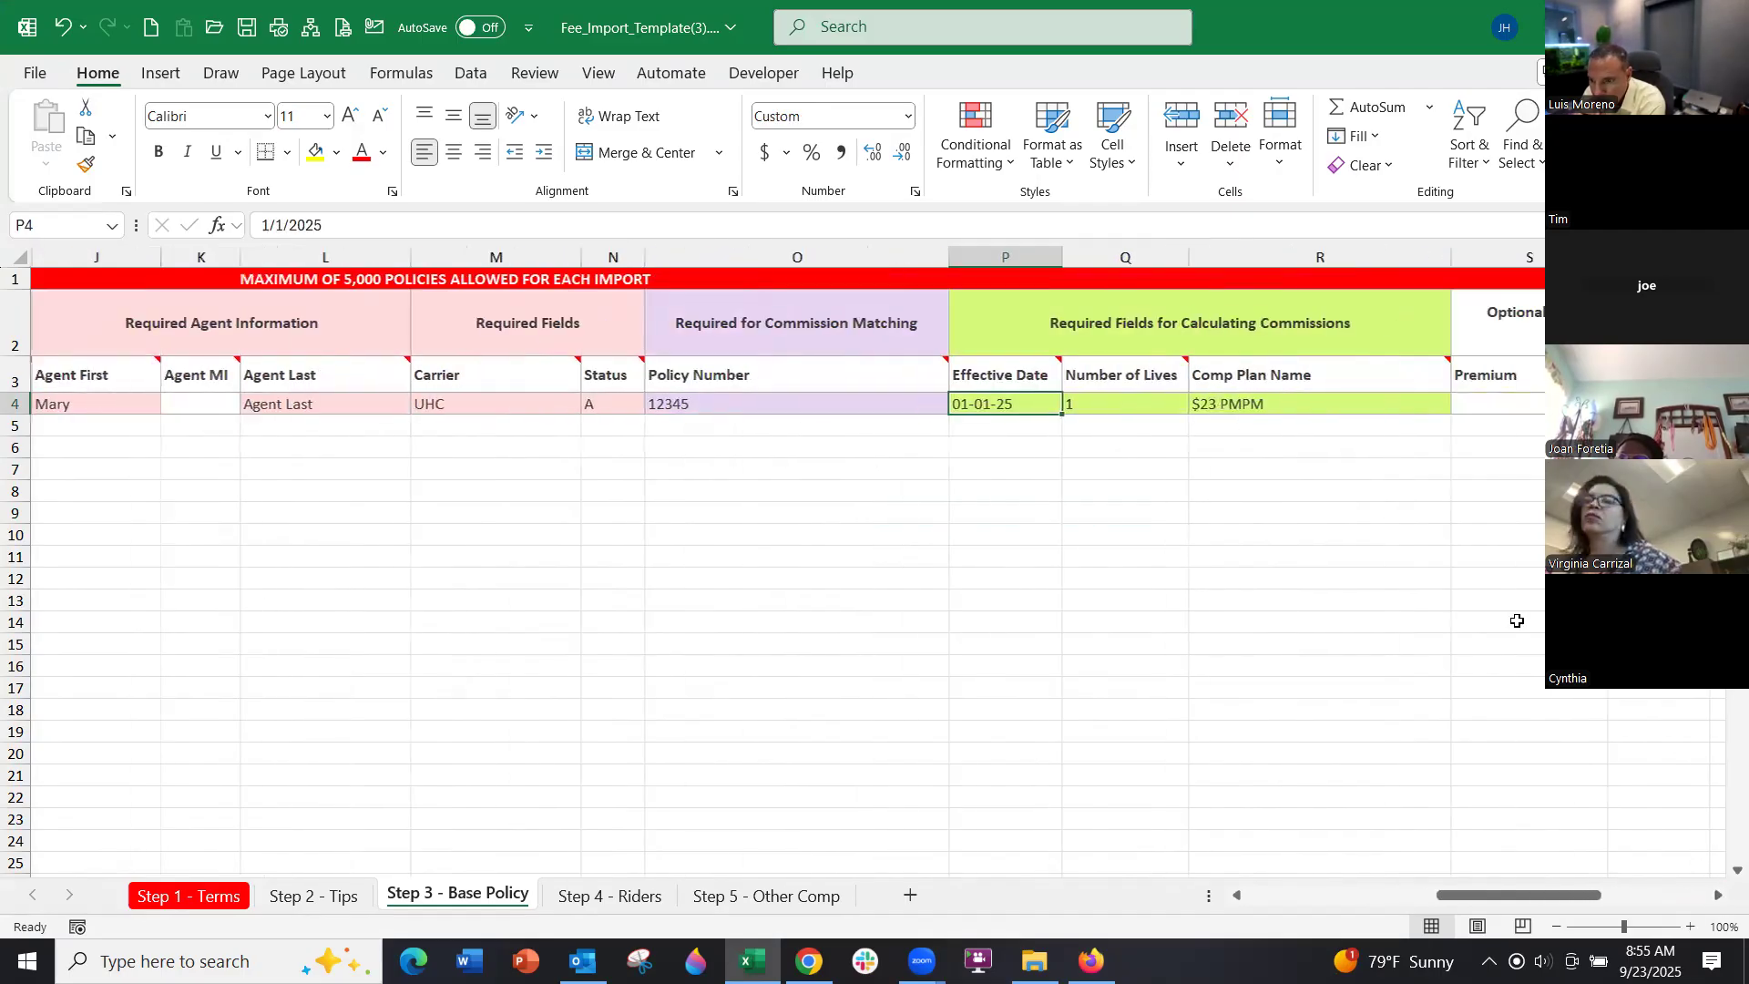
pyautogui.click(1102, 403)
pyautogui.click(1284, 407)
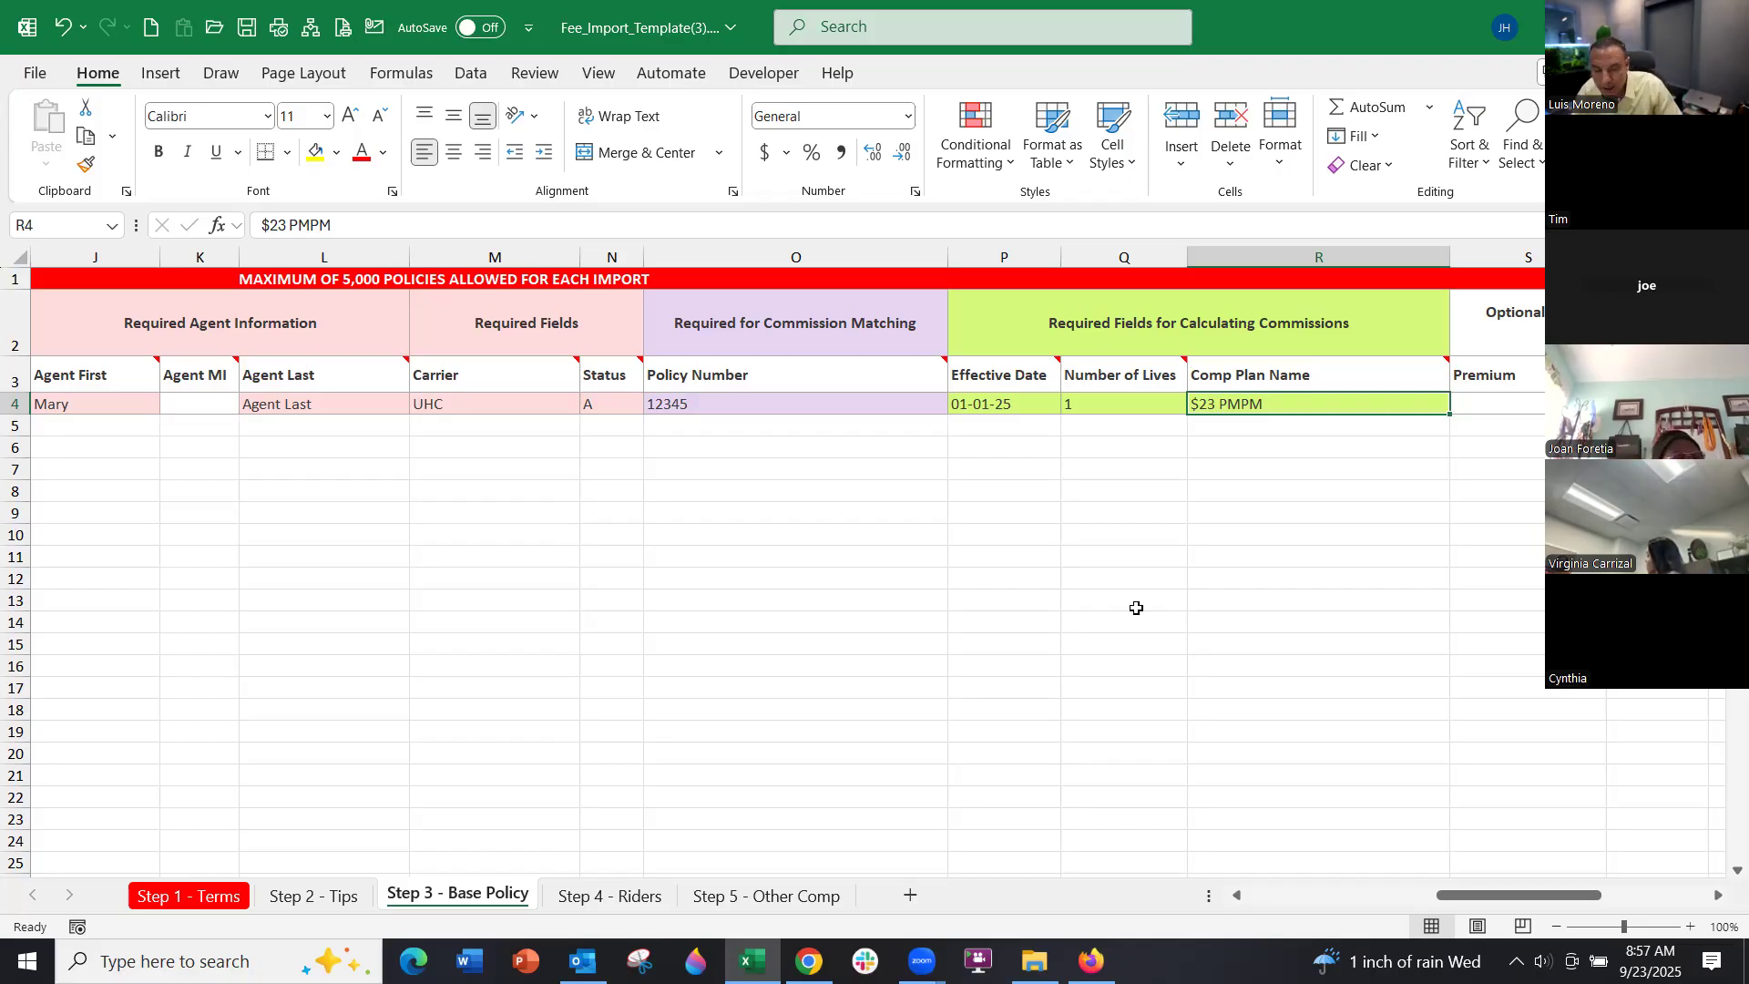
# Move back to the first column of the sample policy row and switch to the browser
pyautogui.press('Left')
pyautogui.press('Left')
pyautogui.press('Left')
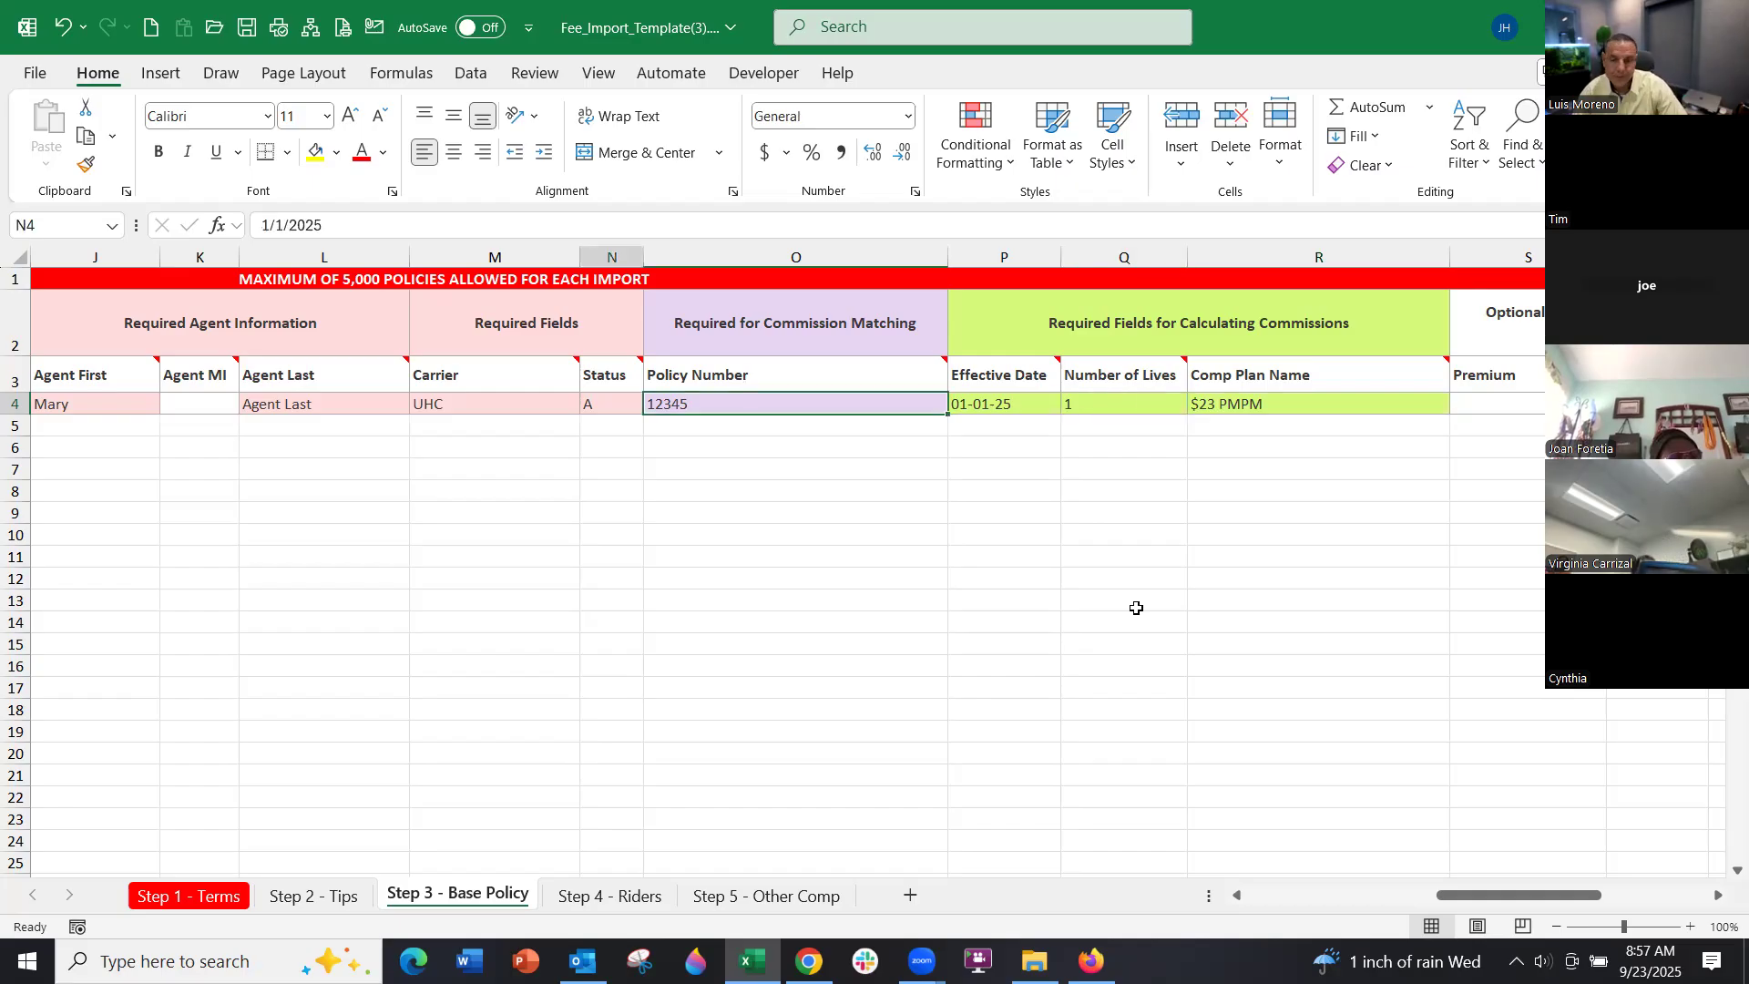
pyautogui.press('Left')
pyautogui.press('Left')
pyautogui.press('Left')
pyautogui.press('Left')
pyautogui.press('Left')
pyautogui.press('Left')
pyautogui.press('Left')
pyautogui.press('Left')
pyautogui.press('Left')
pyautogui.press('Left')
pyautogui.press('Left')
pyautogui.press('Left')
pyautogui.press('Left')
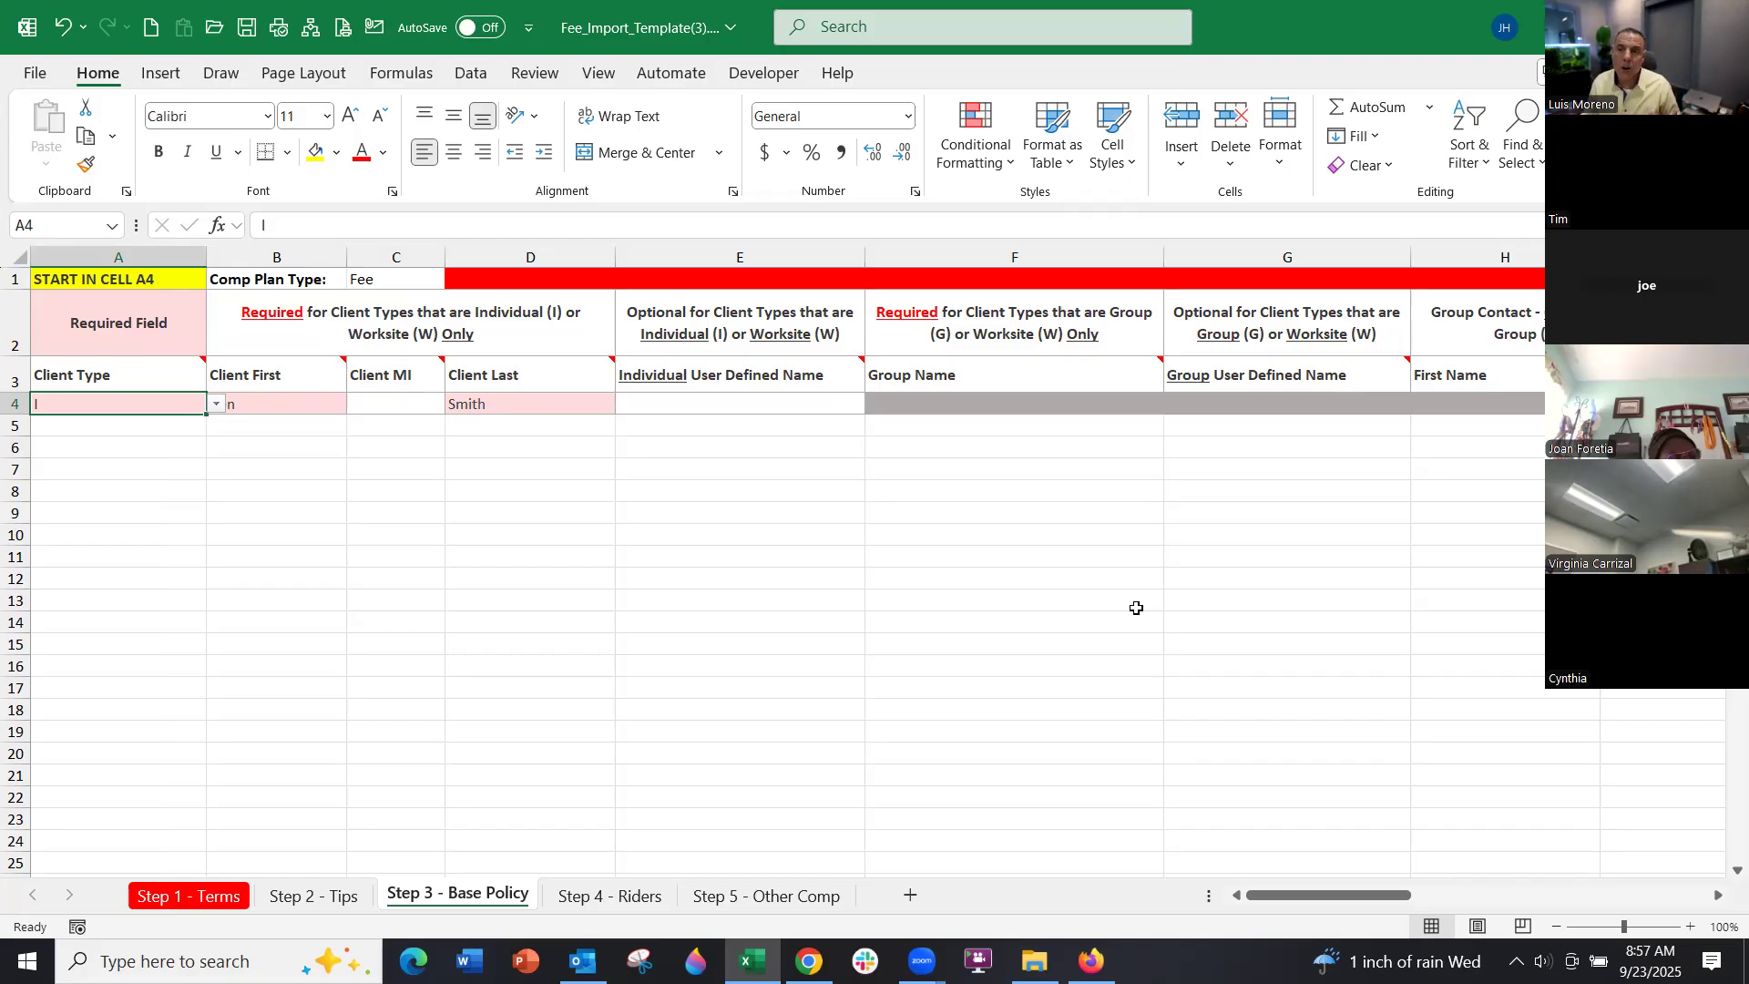
pyautogui.click(809, 961)
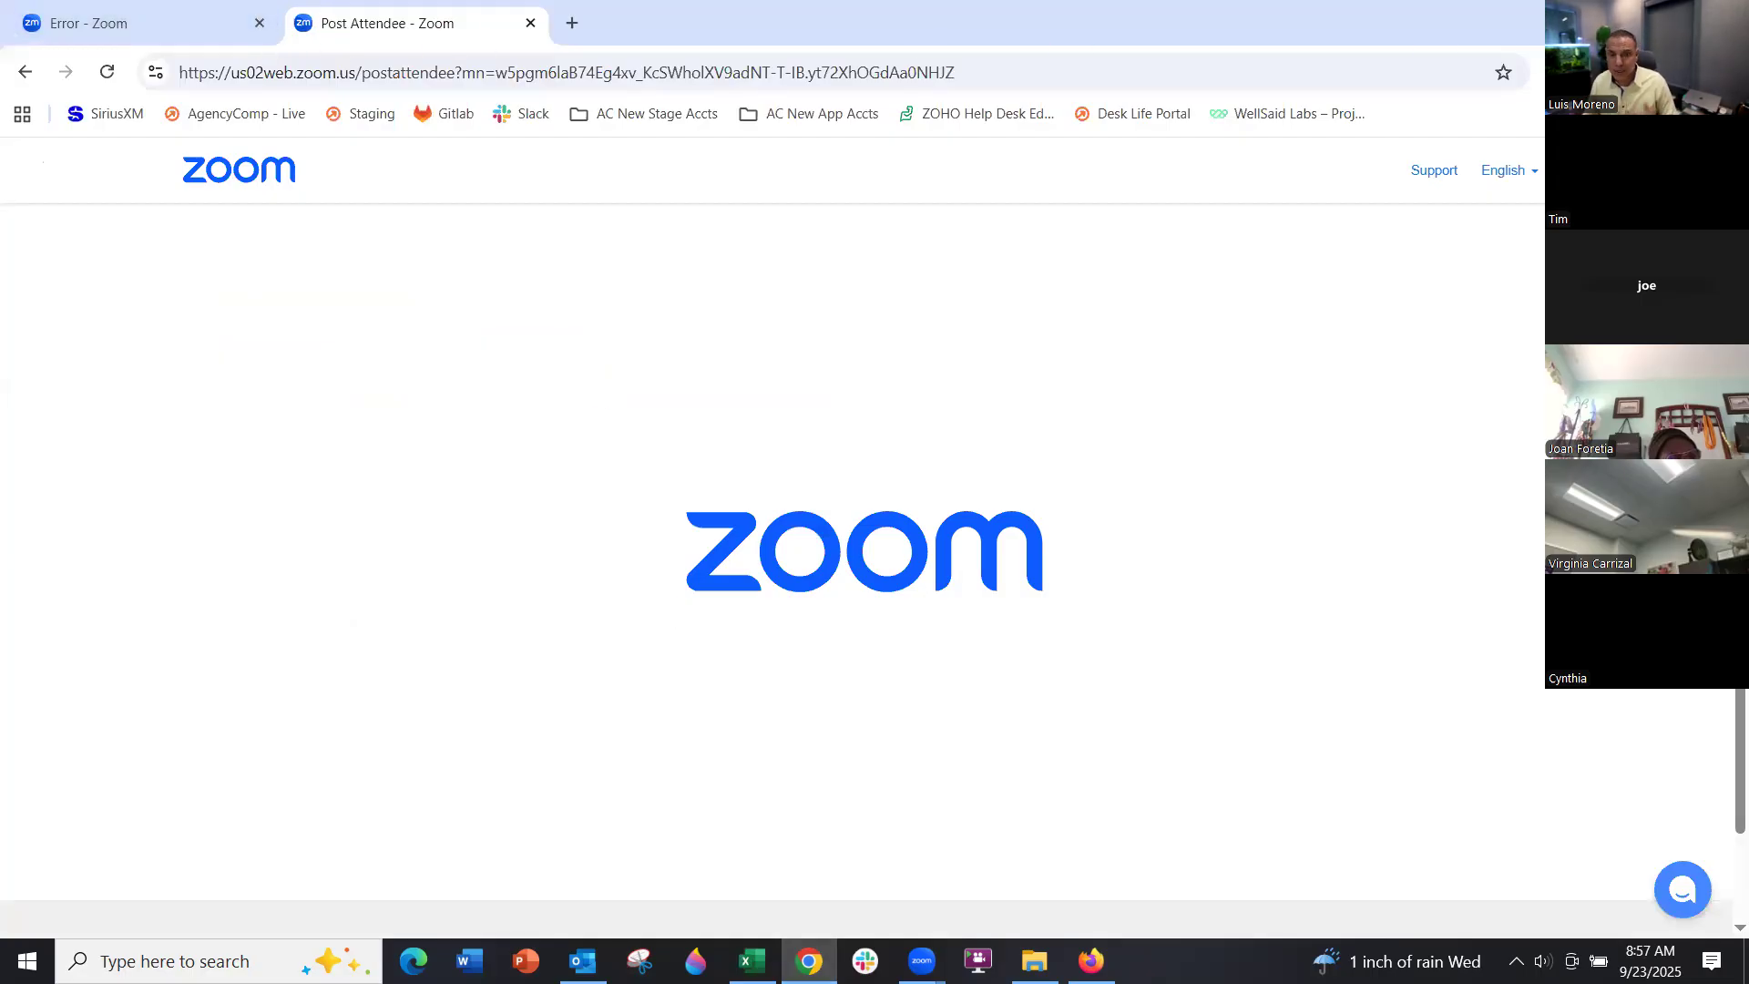
# Review the All Business revenue projection report, then open the Comp Plans list of six Fee plans
pyautogui.click(809, 961)
pyautogui.click(1091, 961)
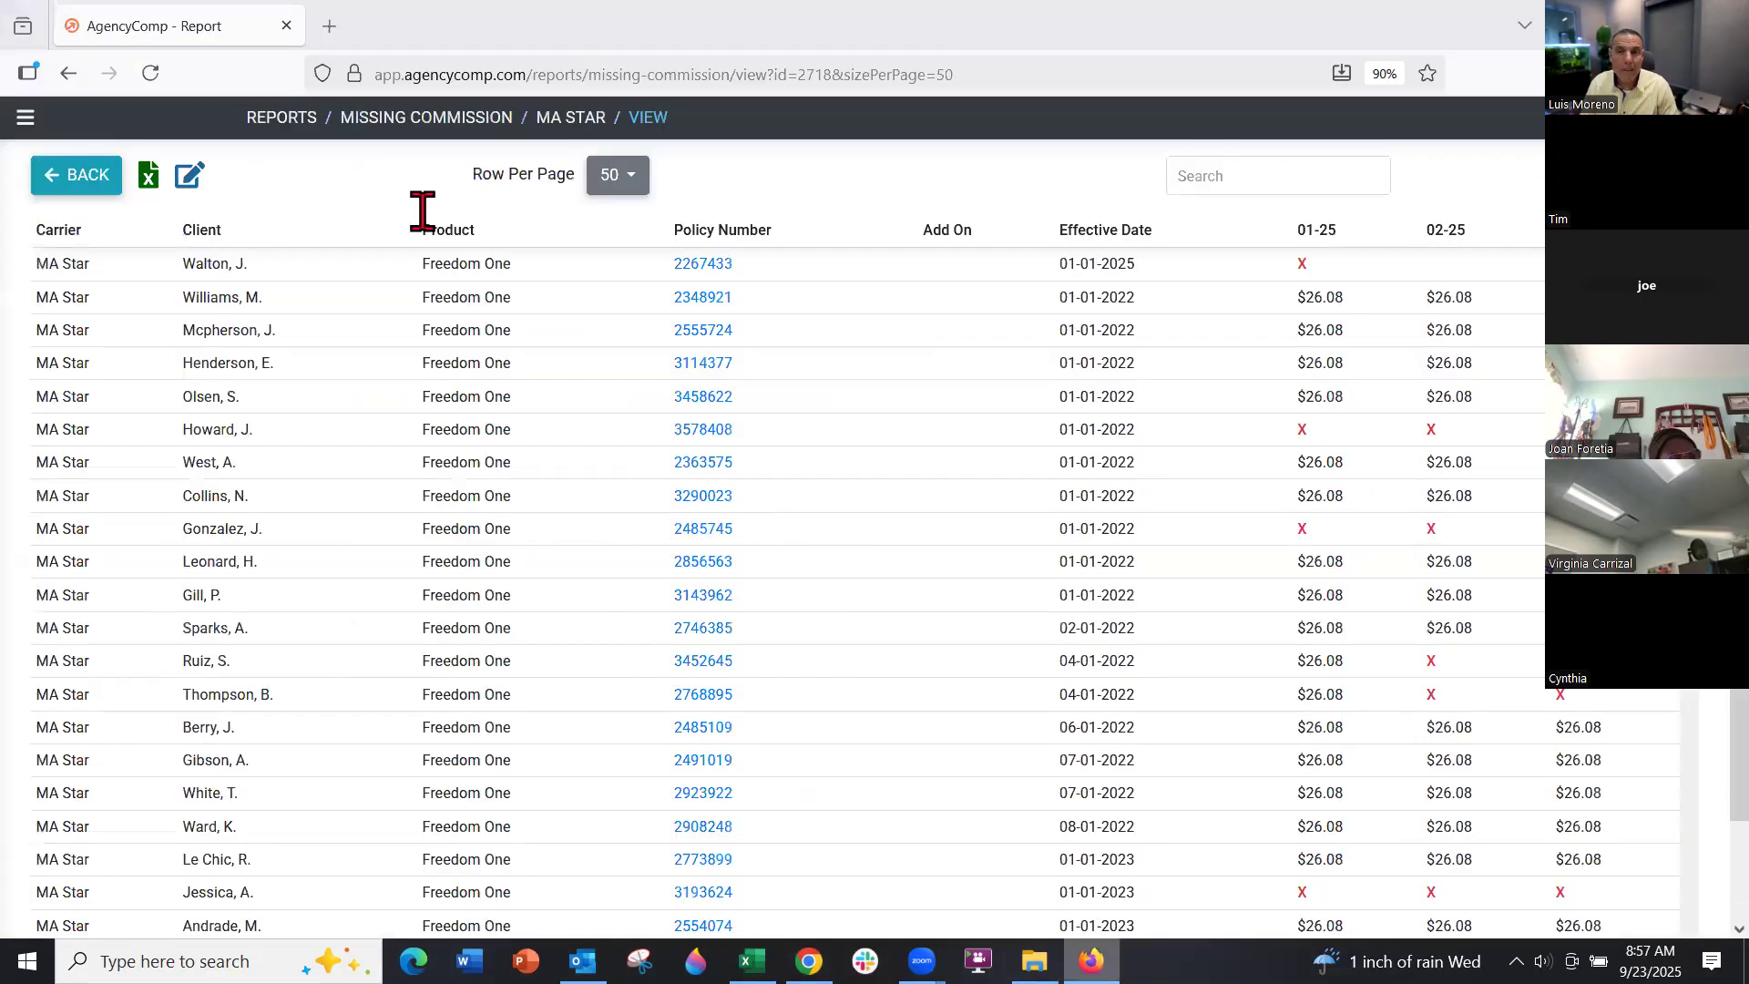
pyautogui.click(25, 116)
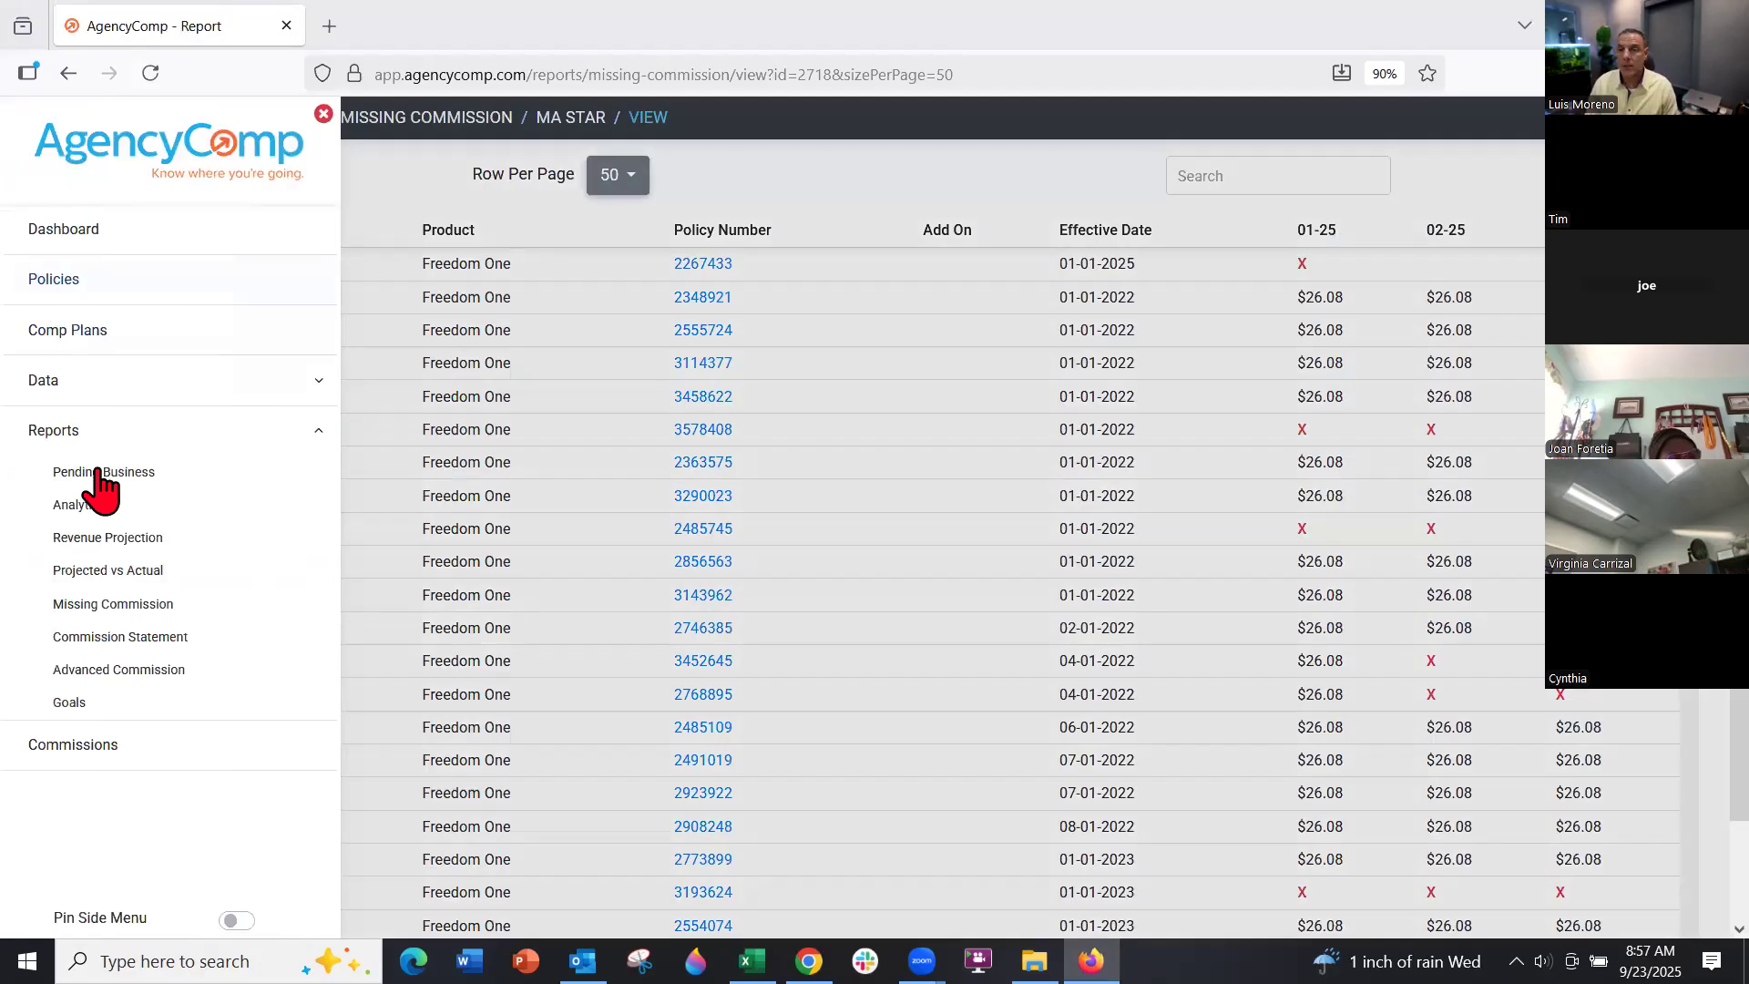
pyautogui.click(107, 539)
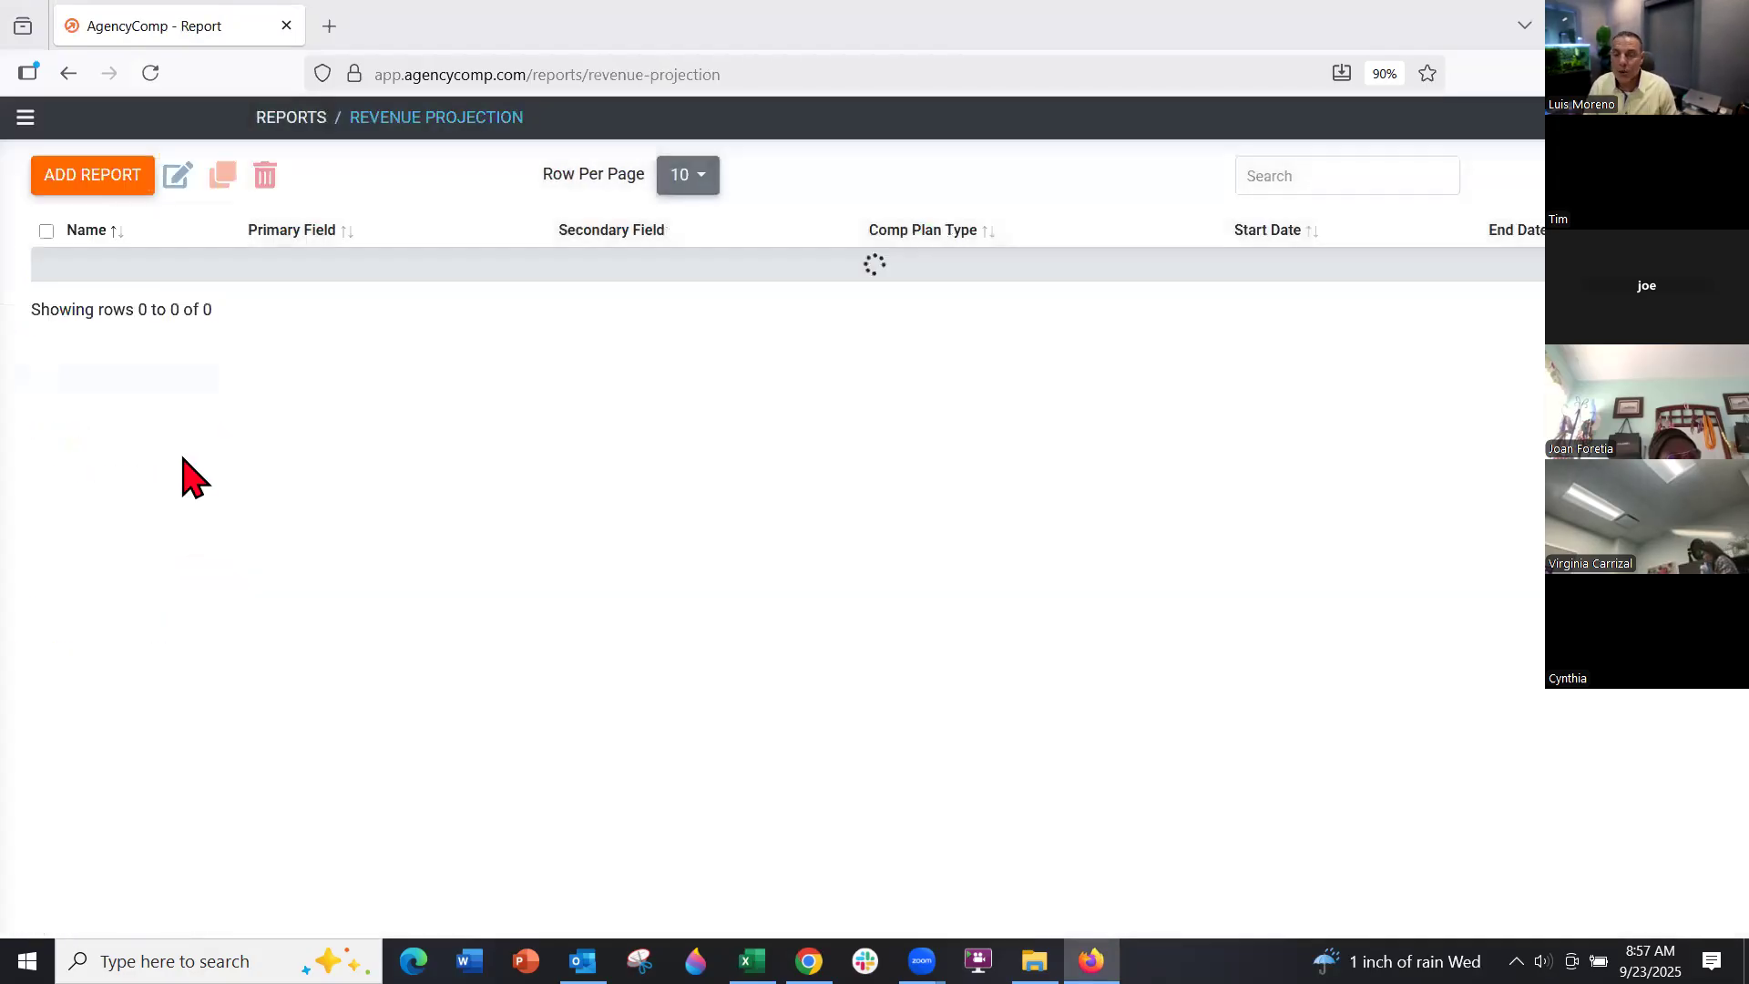
pyautogui.click(127, 332)
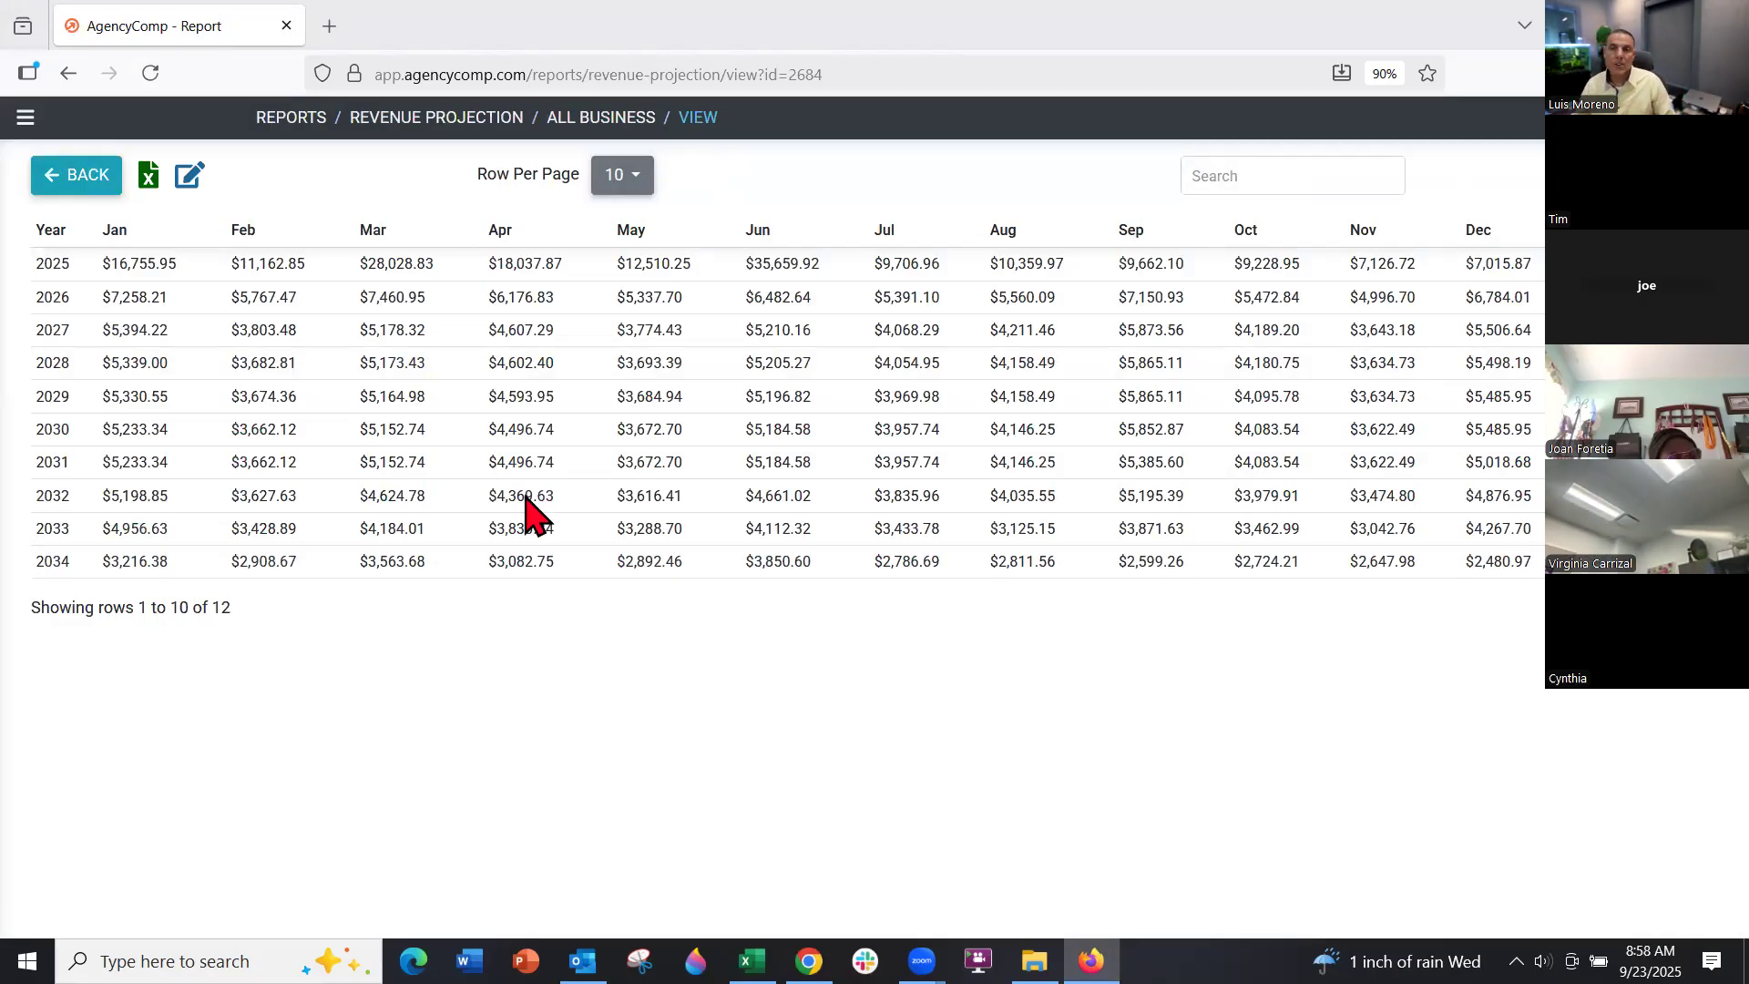
pyautogui.click(26, 118)
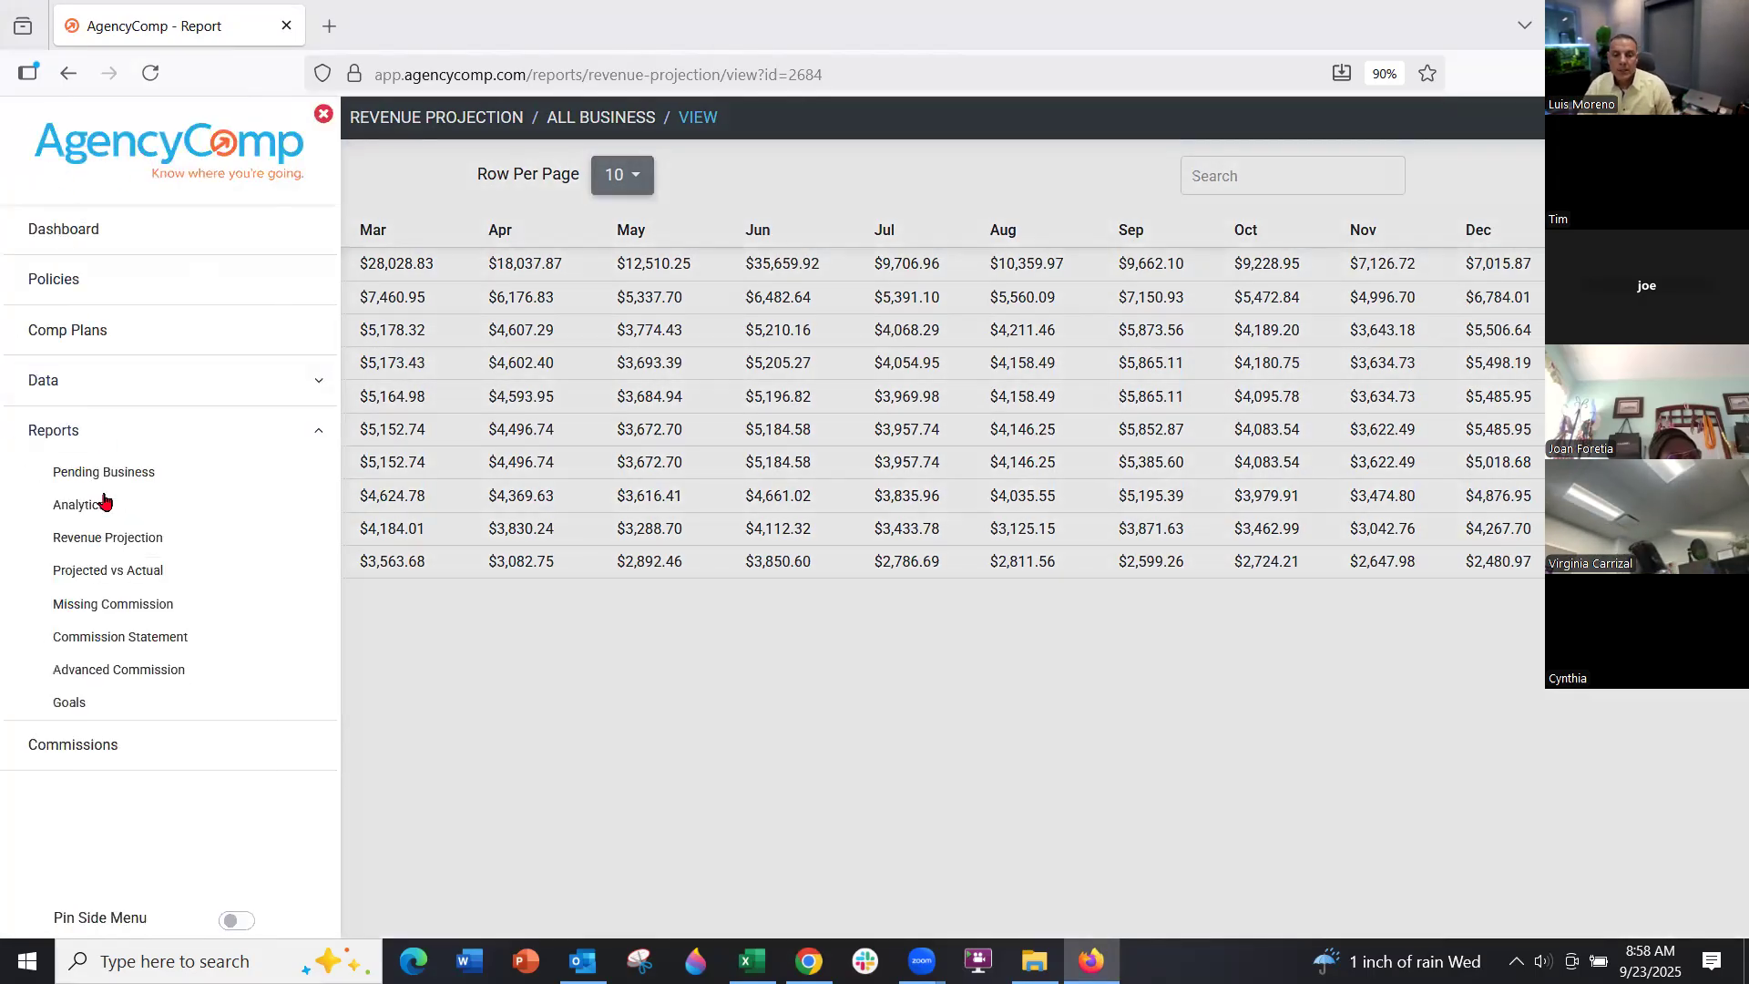
pyautogui.click(95, 334)
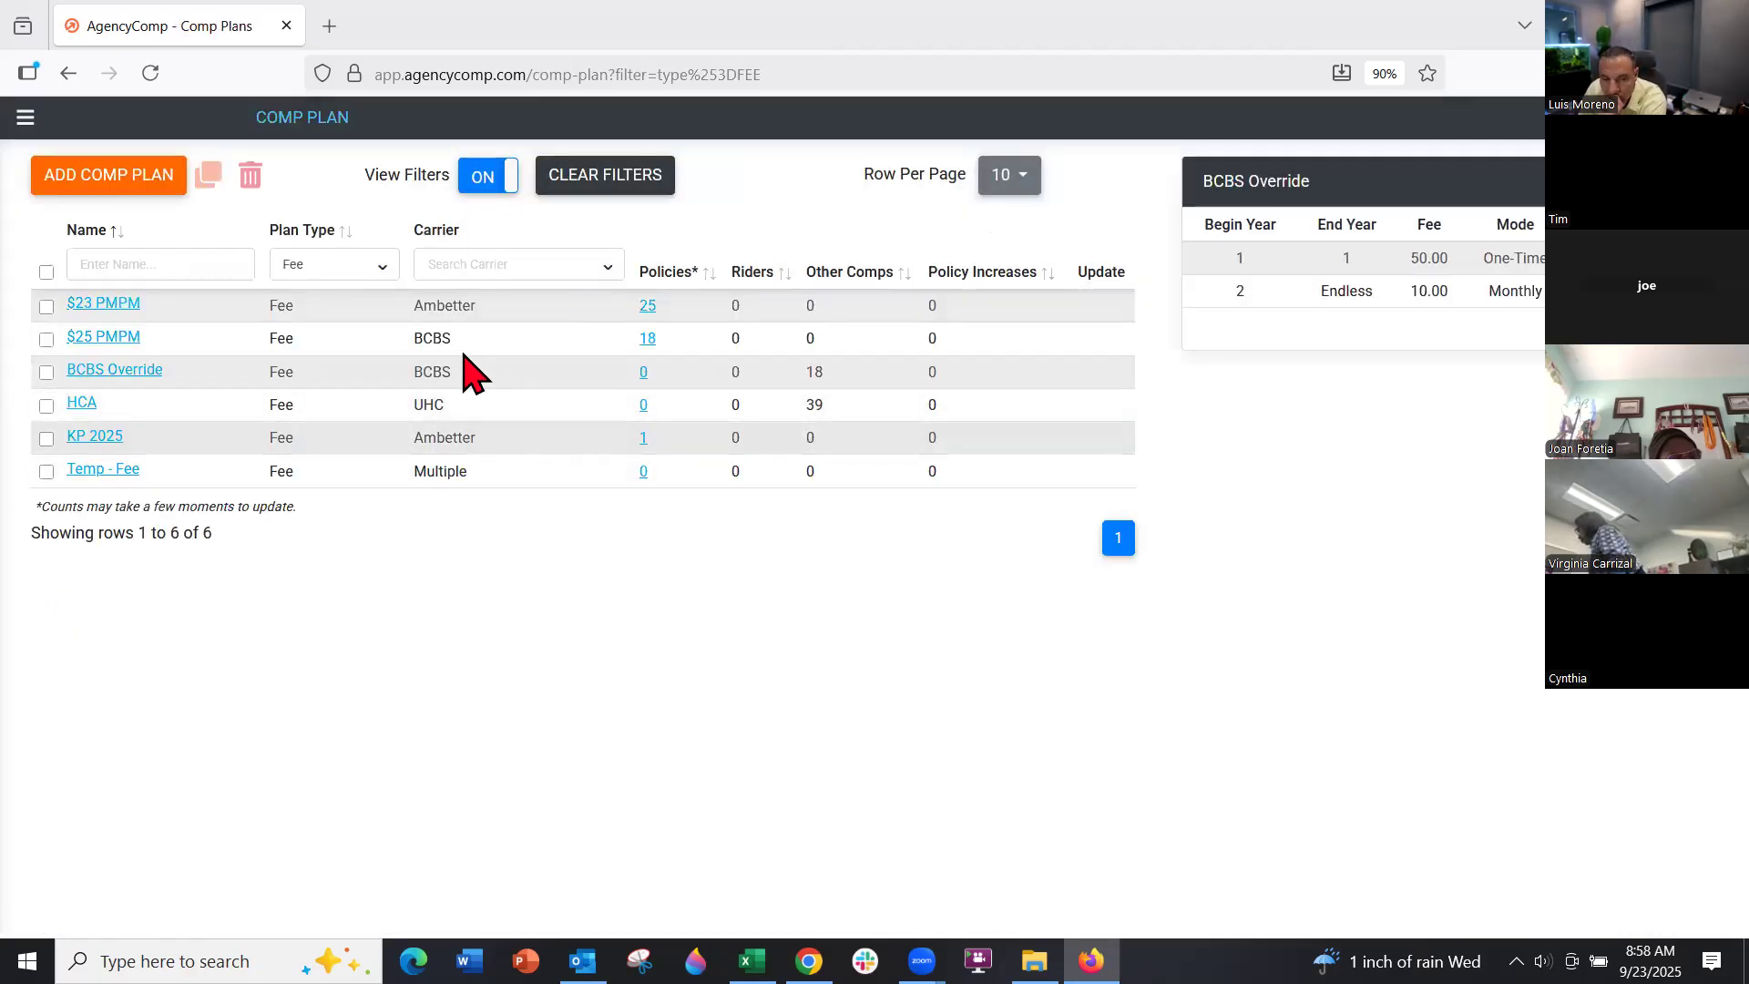
# Clear the Fee plan-type filter, review the 2024-National-FMV plan, and cancel back to all 33 plans
pyautogui.click(368, 269)
pyautogui.click(365, 297)
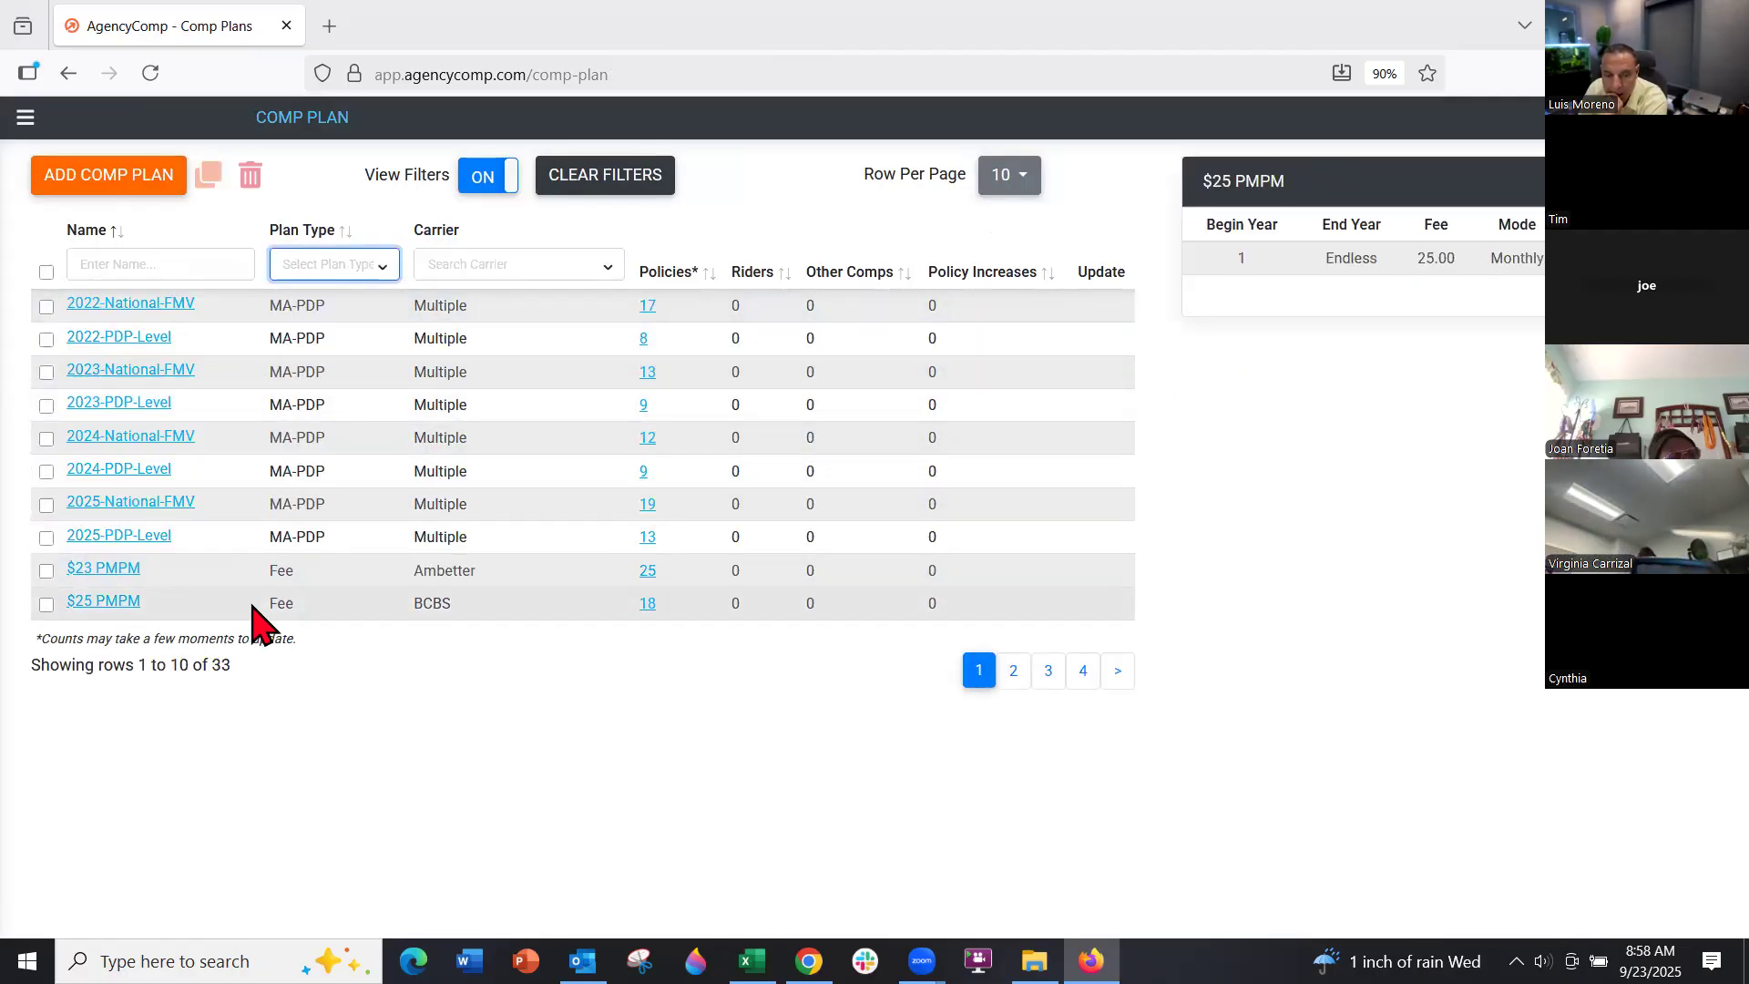
pyautogui.click(153, 441)
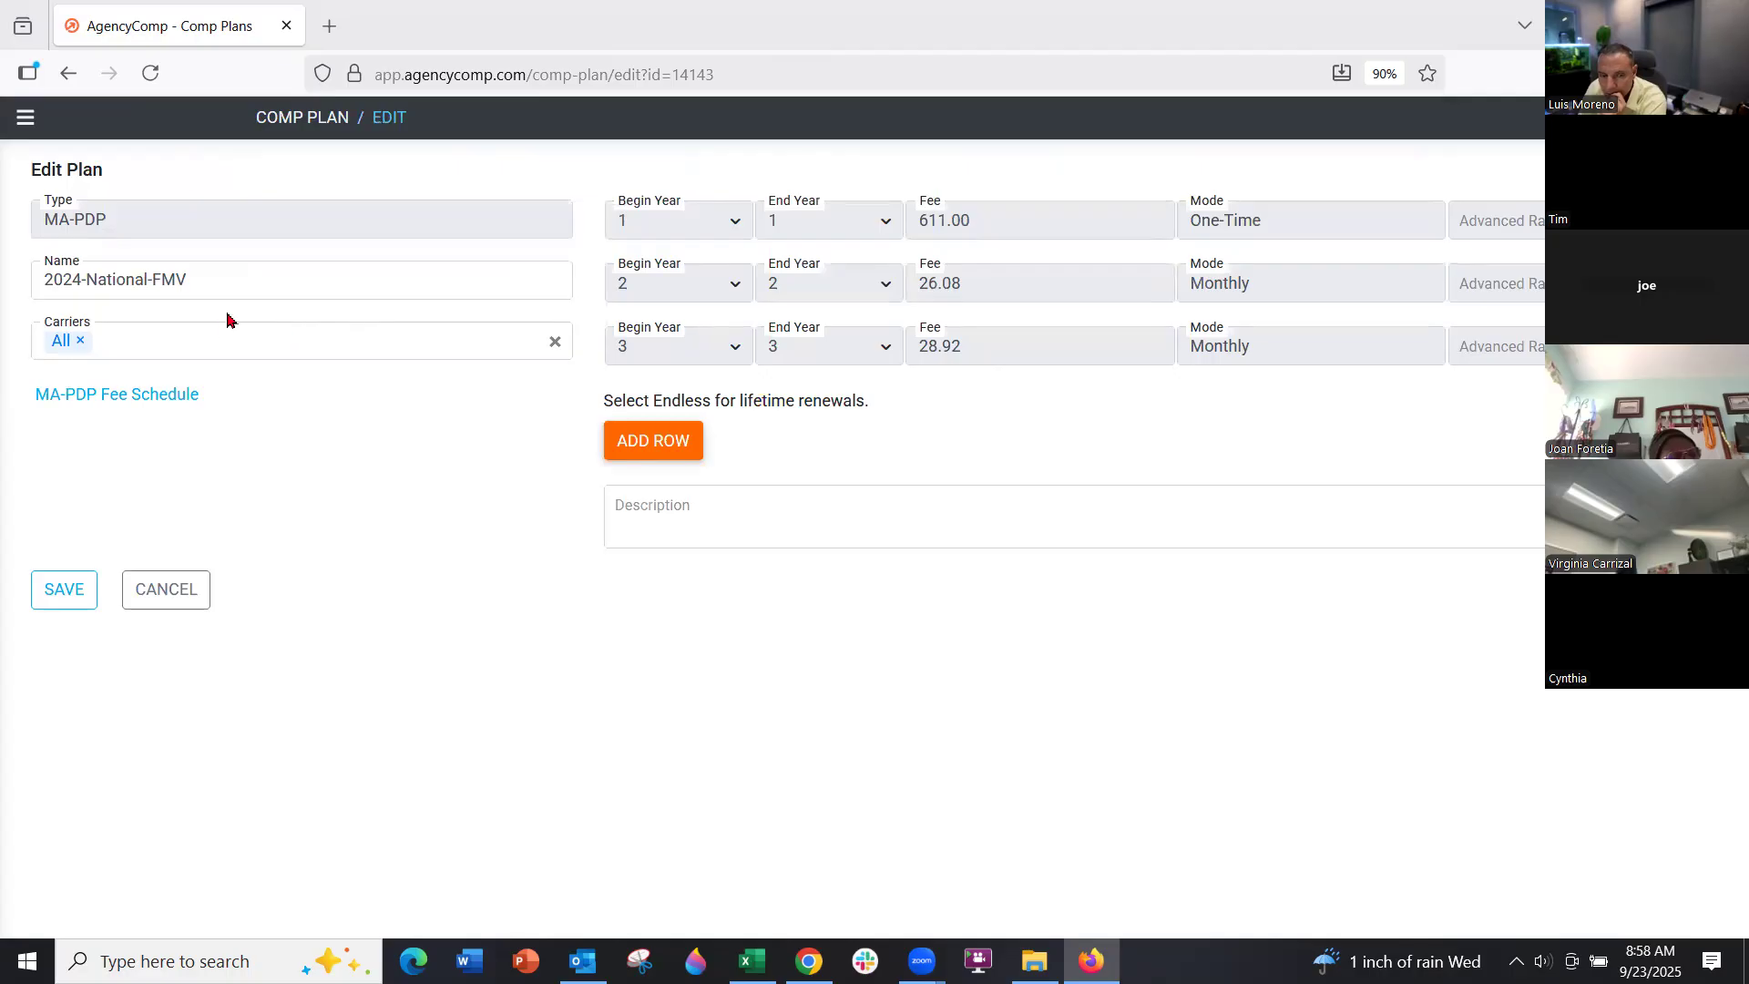
pyautogui.click(170, 593)
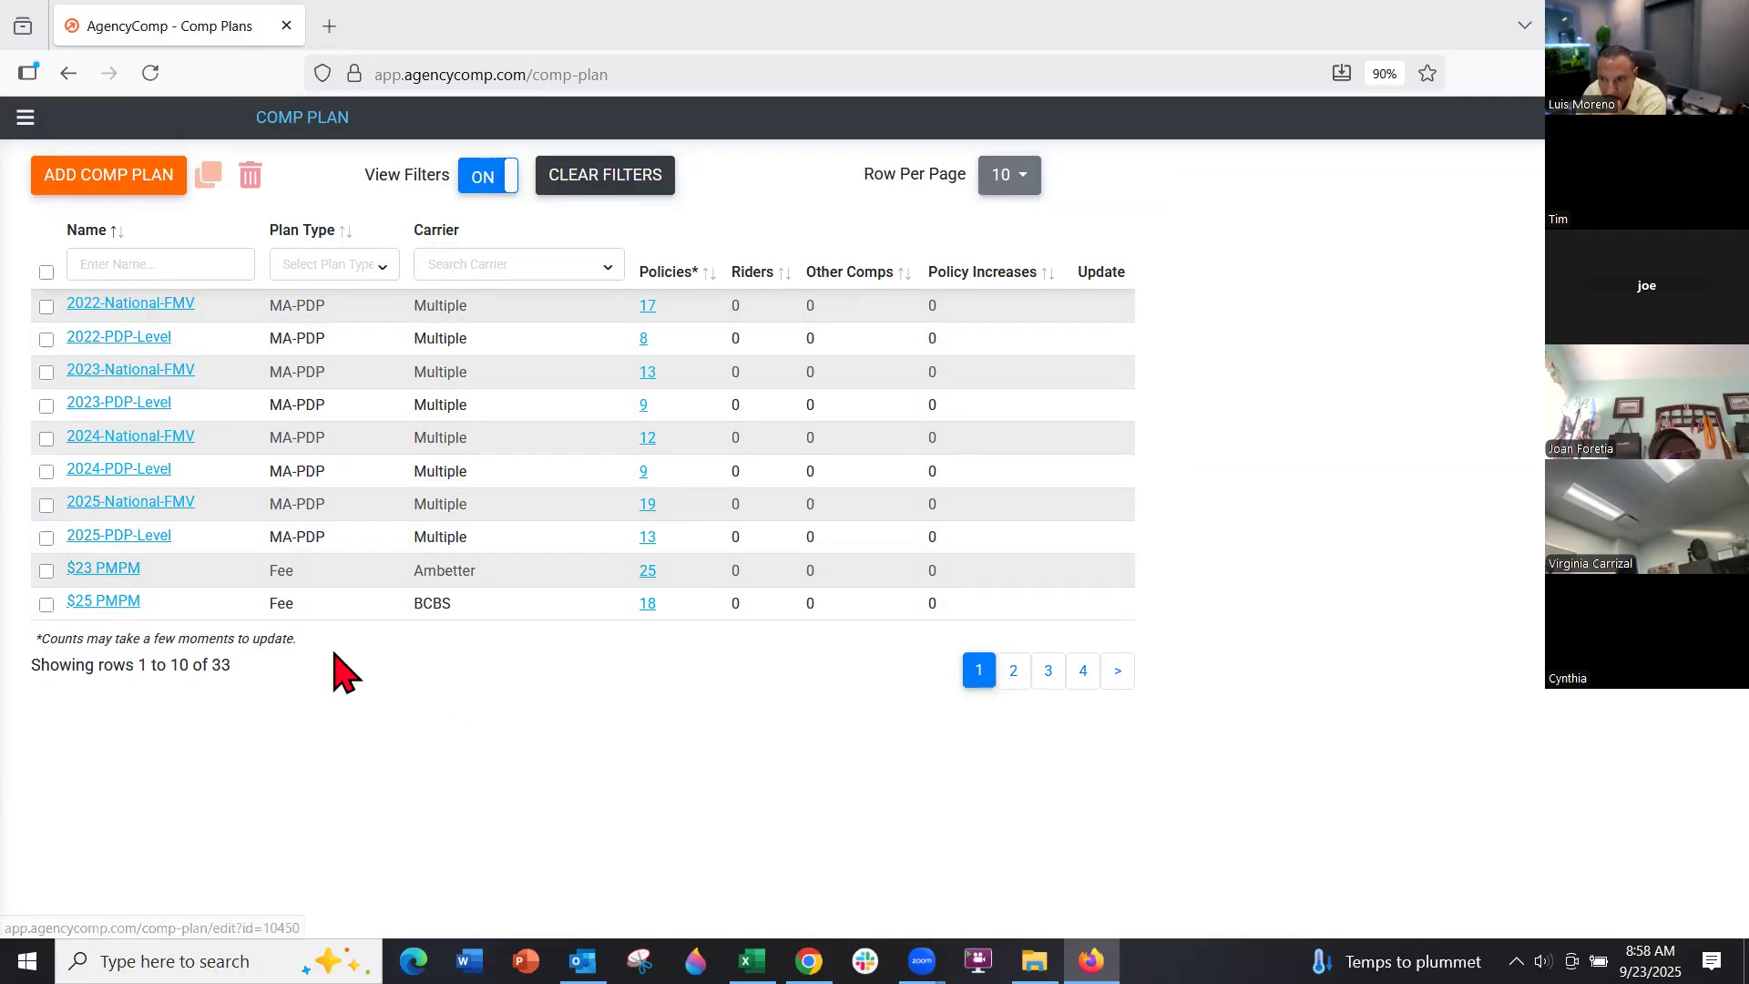
pyautogui.click(340, 273)
# Show 100 plans per page and view the $23 PMPM plan's rates: 23.00 monthly, year 1 to Endless
pyautogui.click(339, 294)
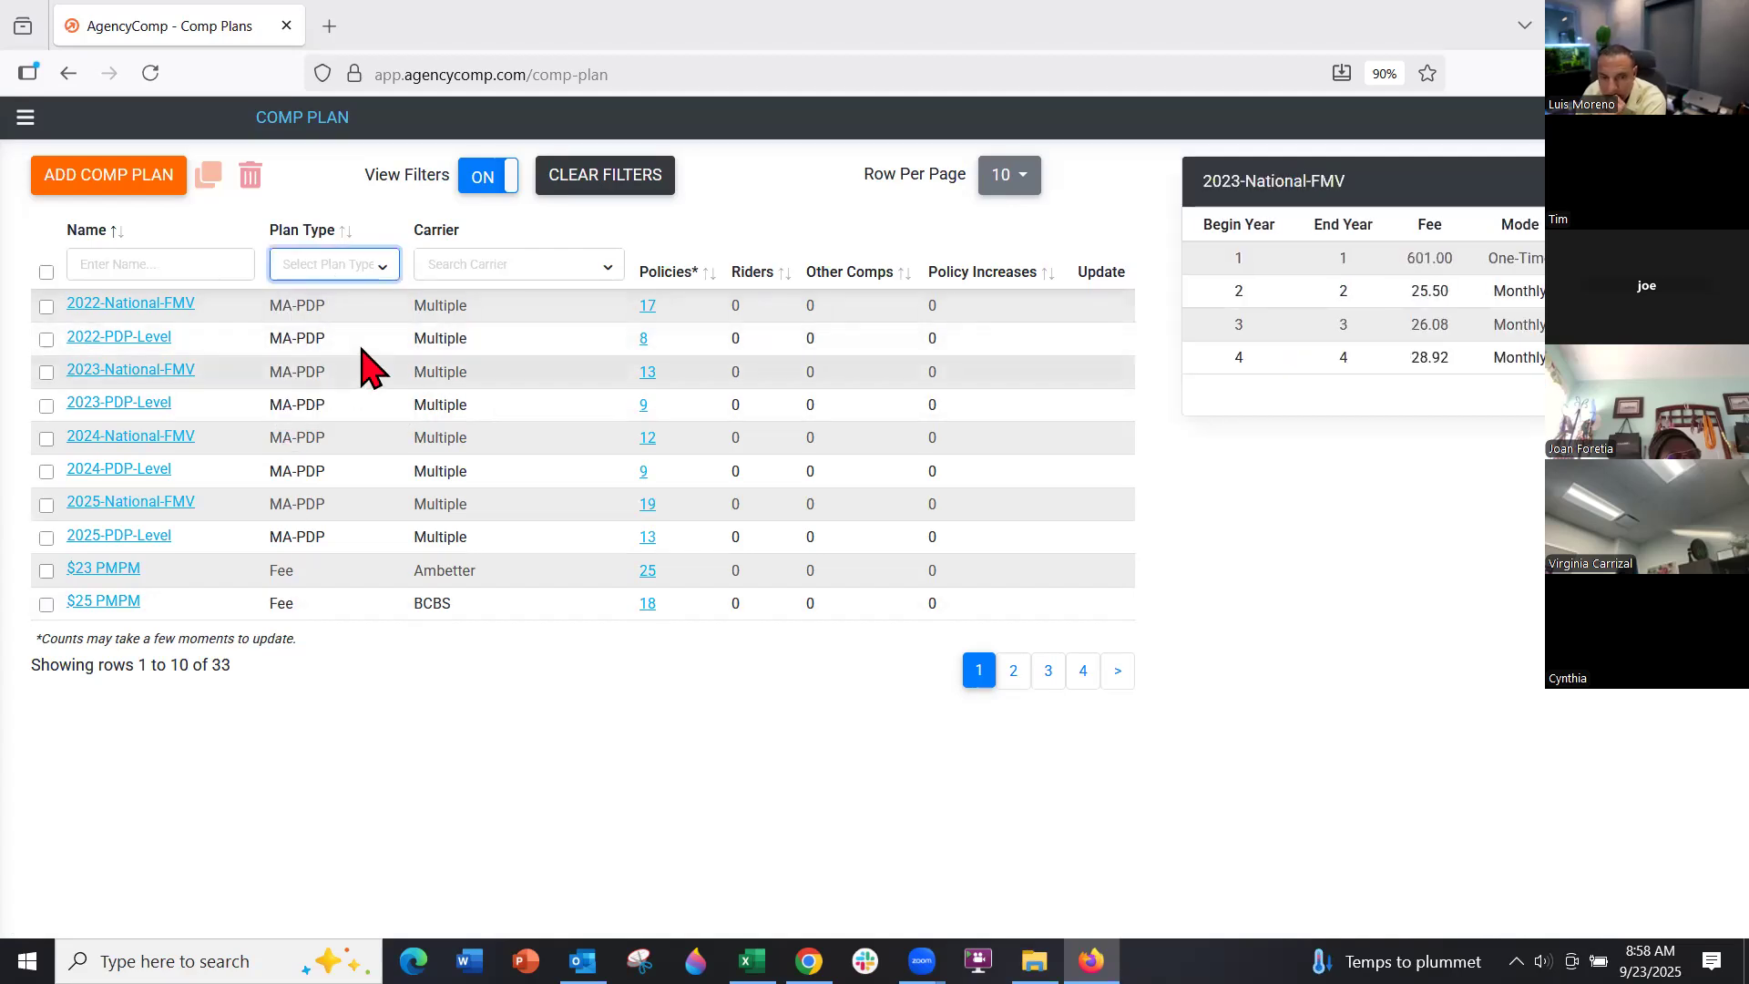
pyautogui.click(1002, 180)
pyautogui.click(1011, 418)
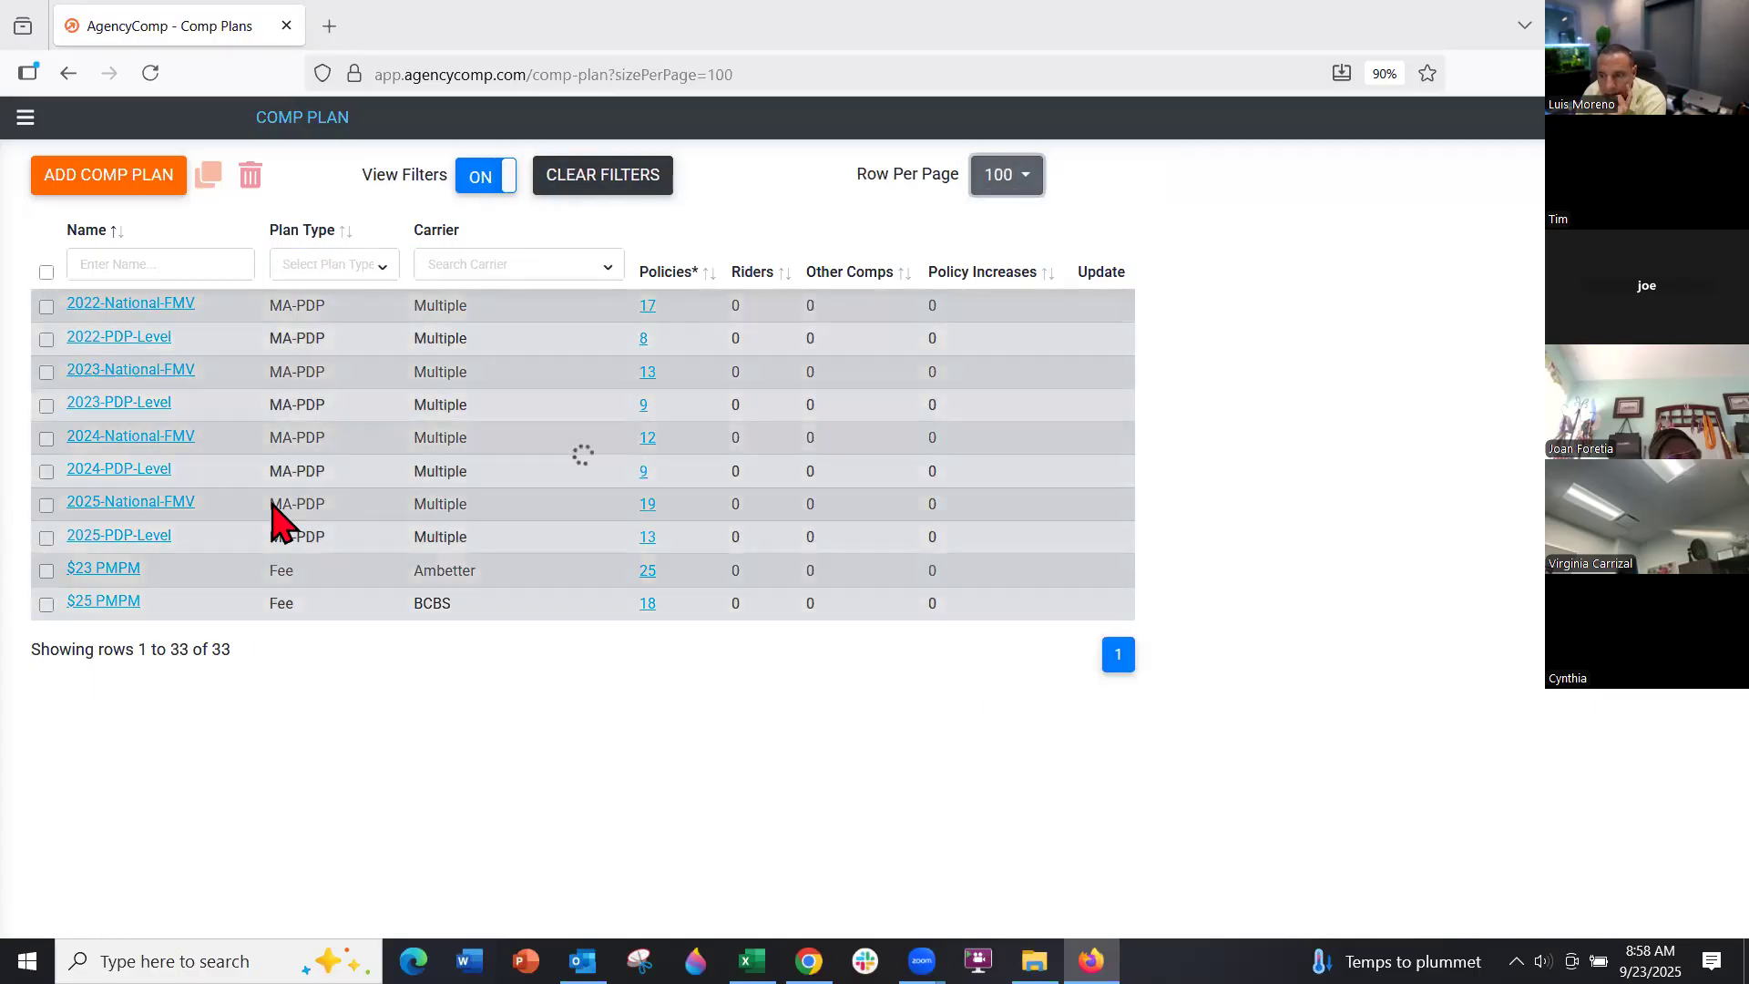
pyautogui.click(137, 264)
pyautogui.write('def')
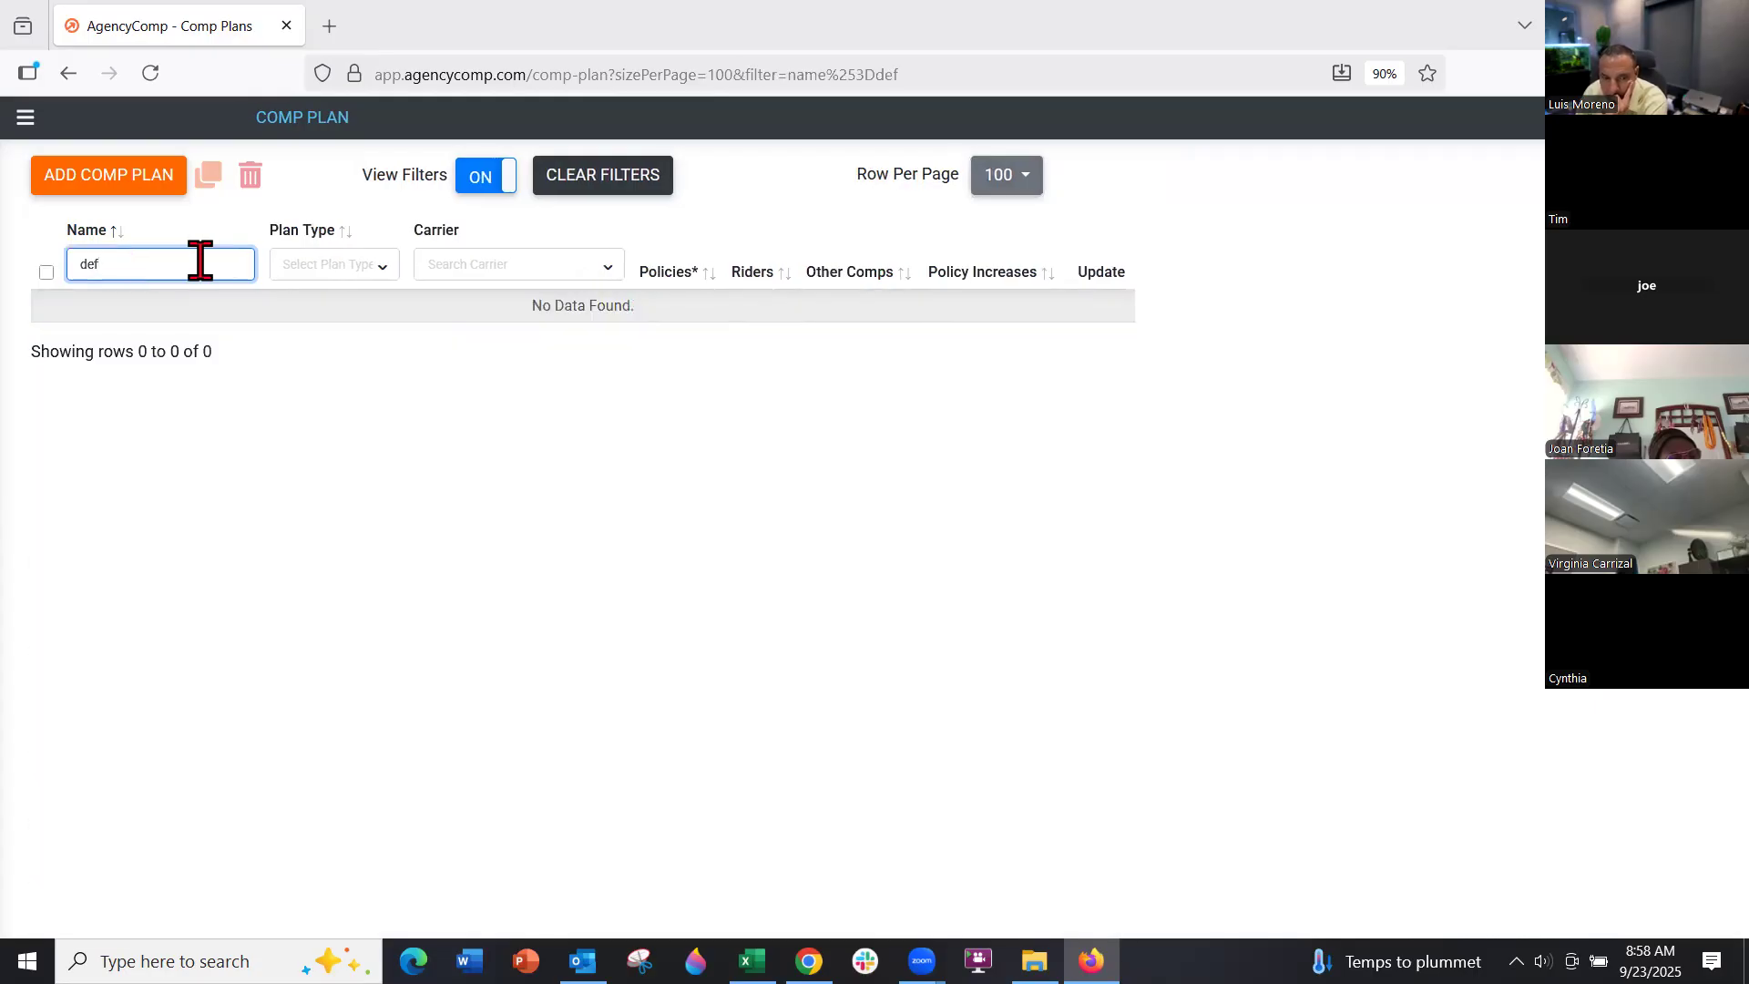
pyautogui.press('BackSpace')
pyautogui.press('BackSpace')
pyautogui.press('BackSpace')
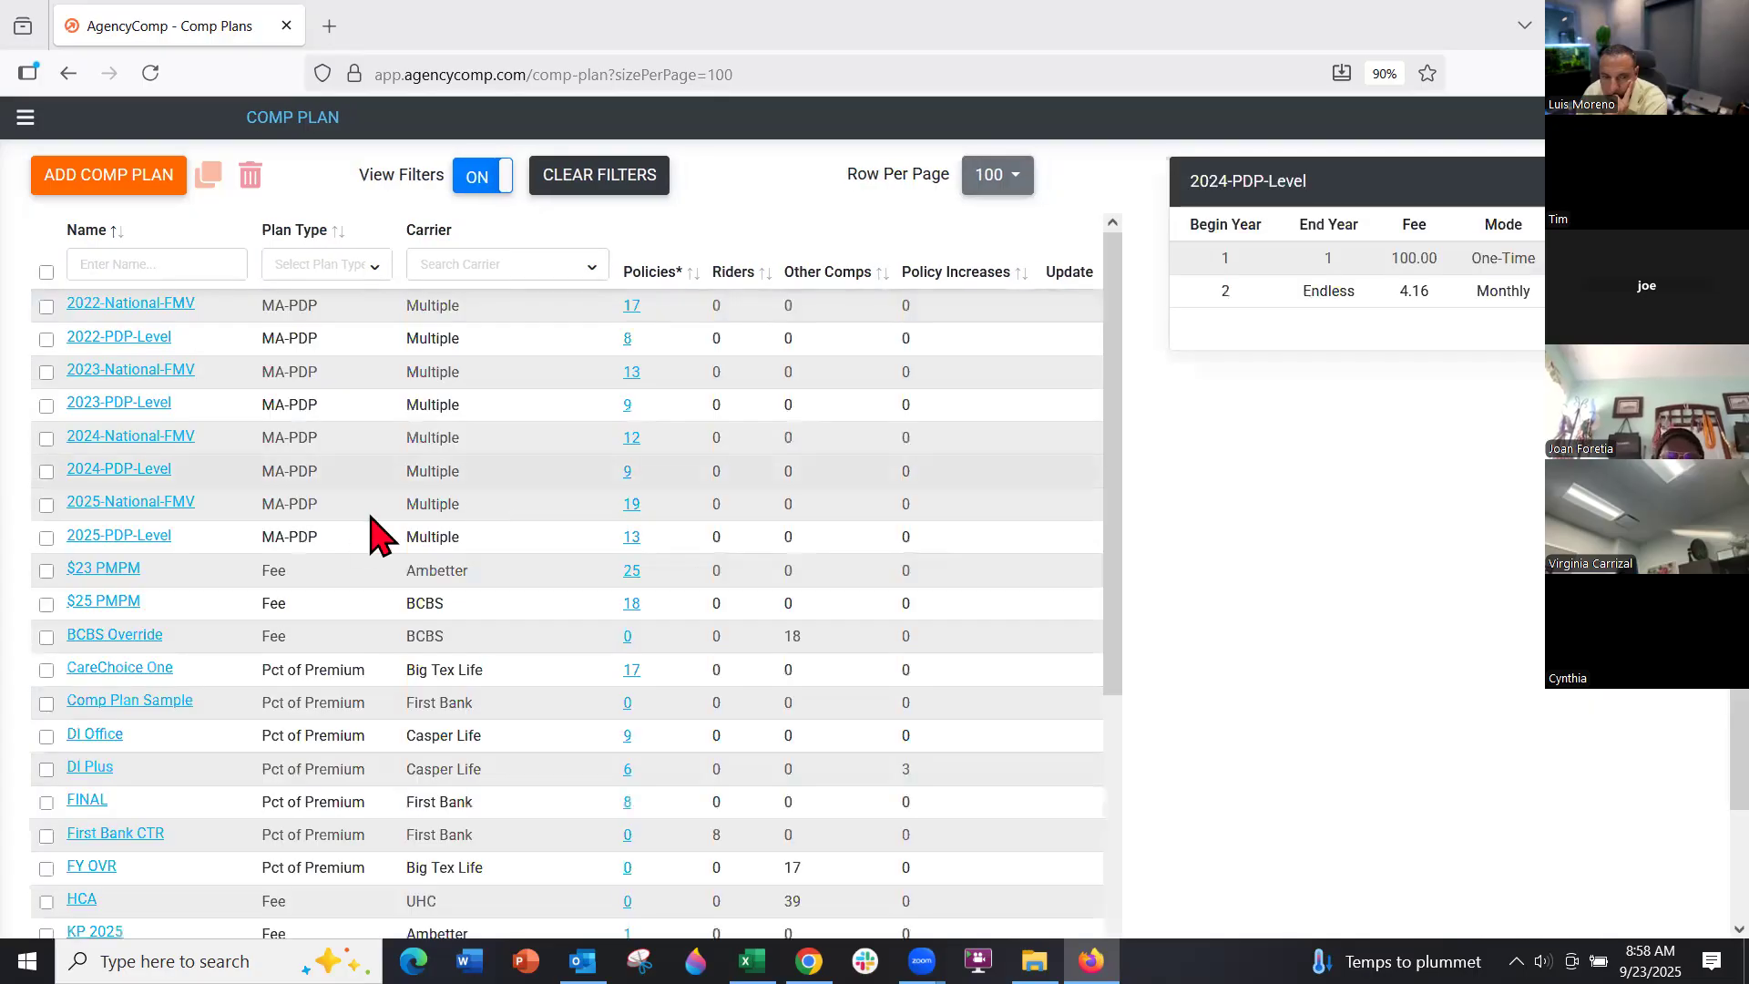
pyautogui.scroll(-2, 253, 544)
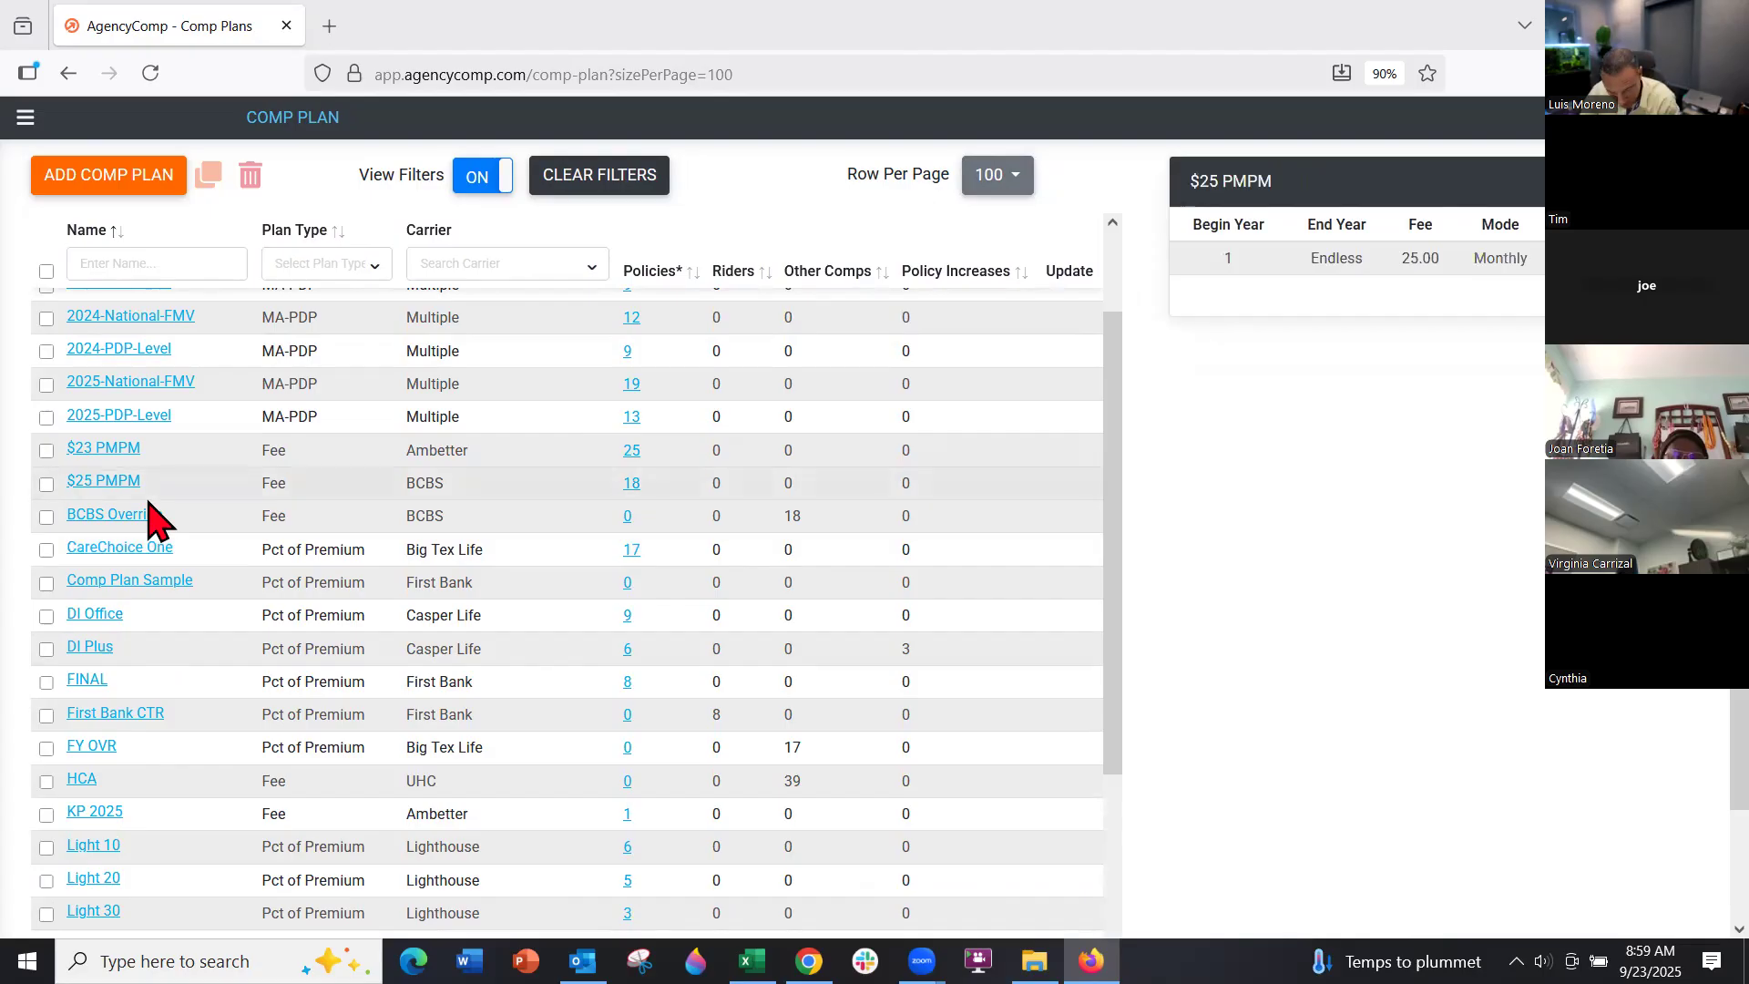
pyautogui.click(107, 457)
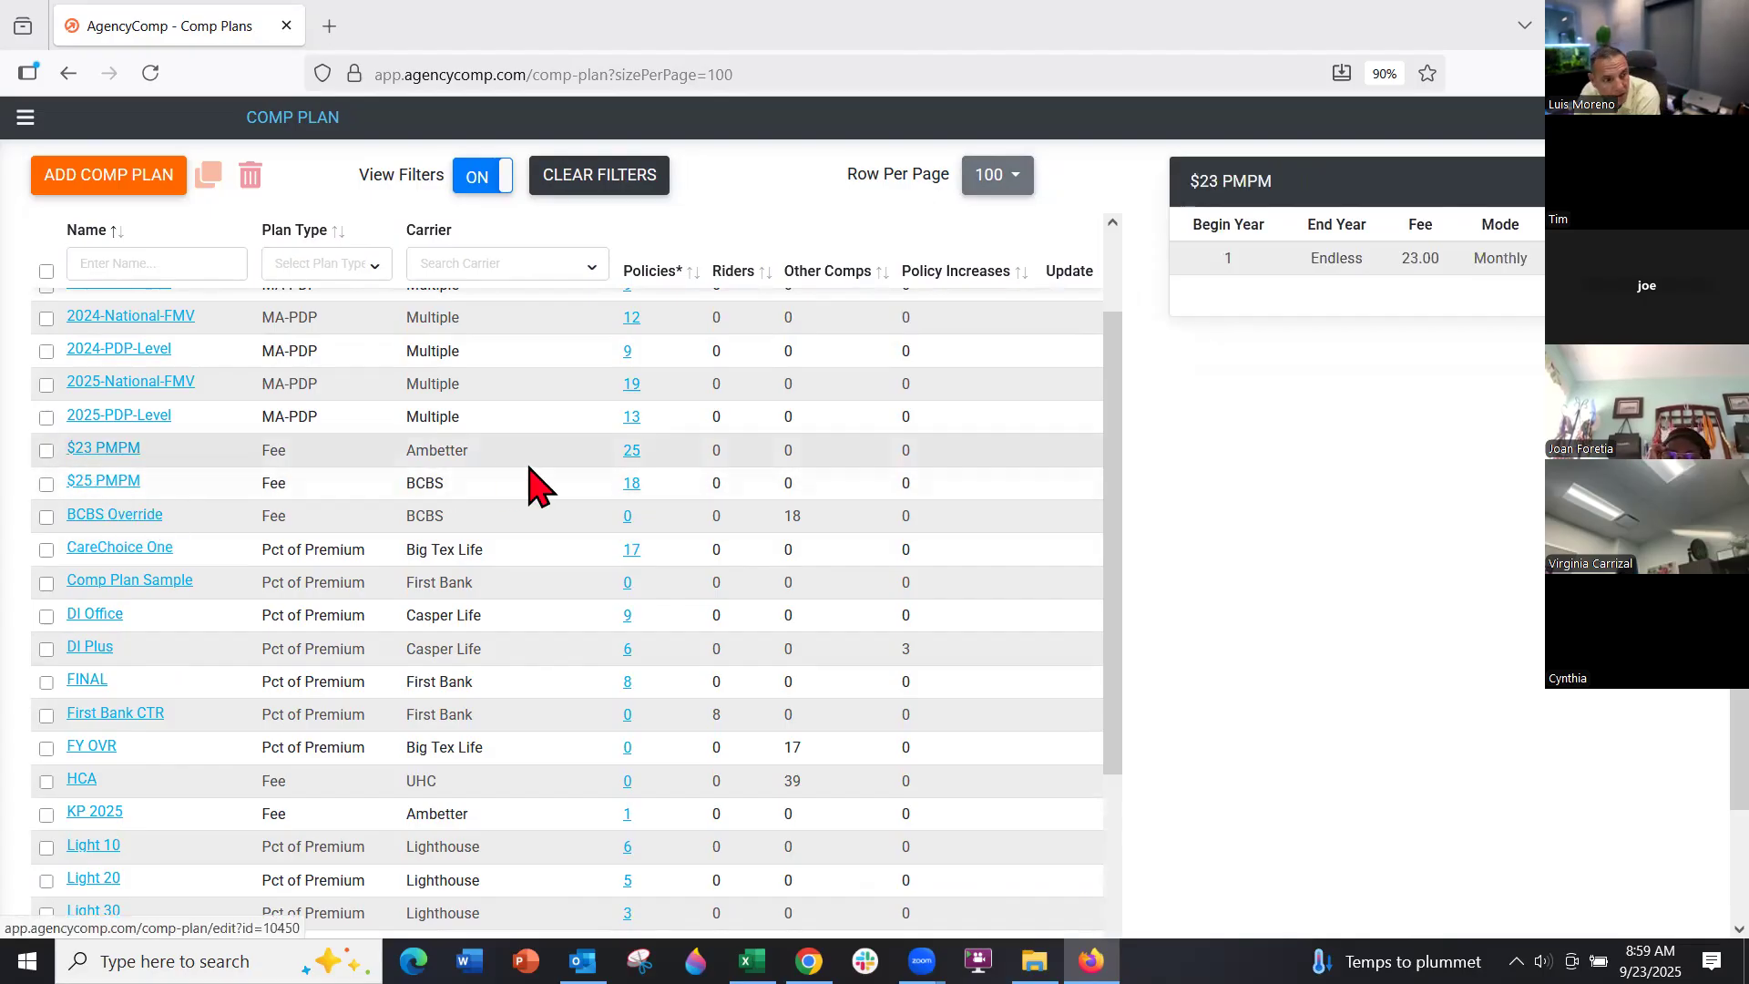
pyautogui.click(108, 448)
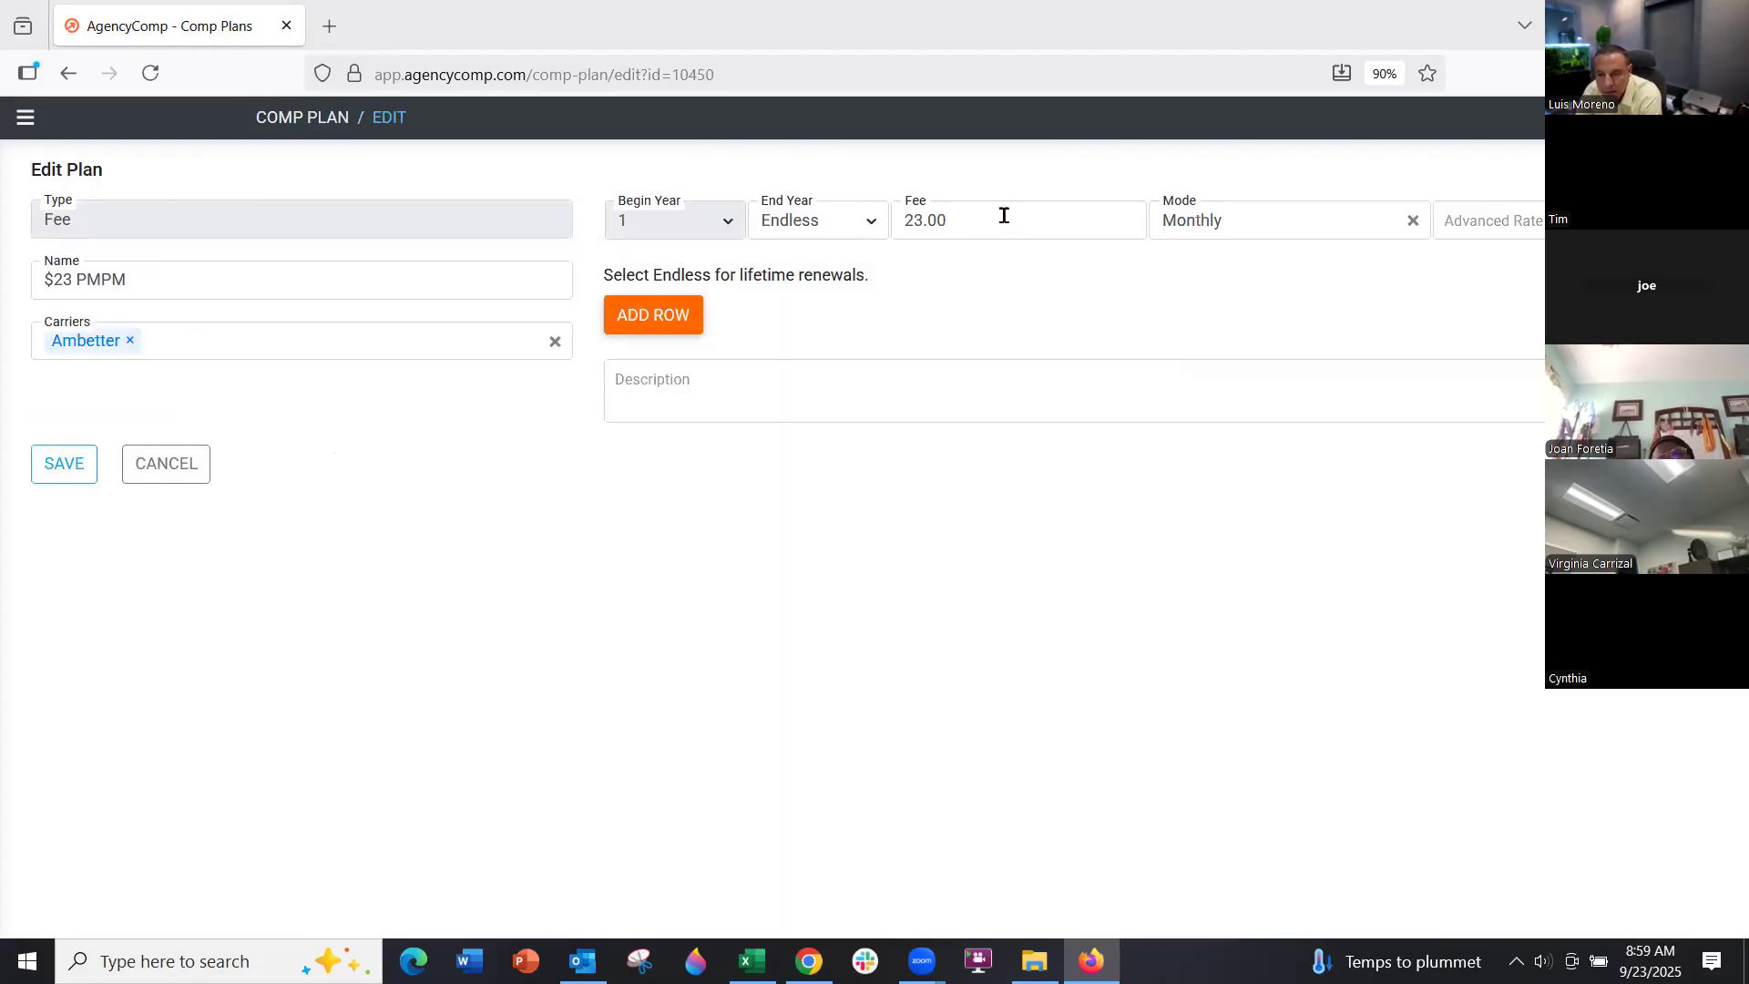
pyautogui.click(195, 464)
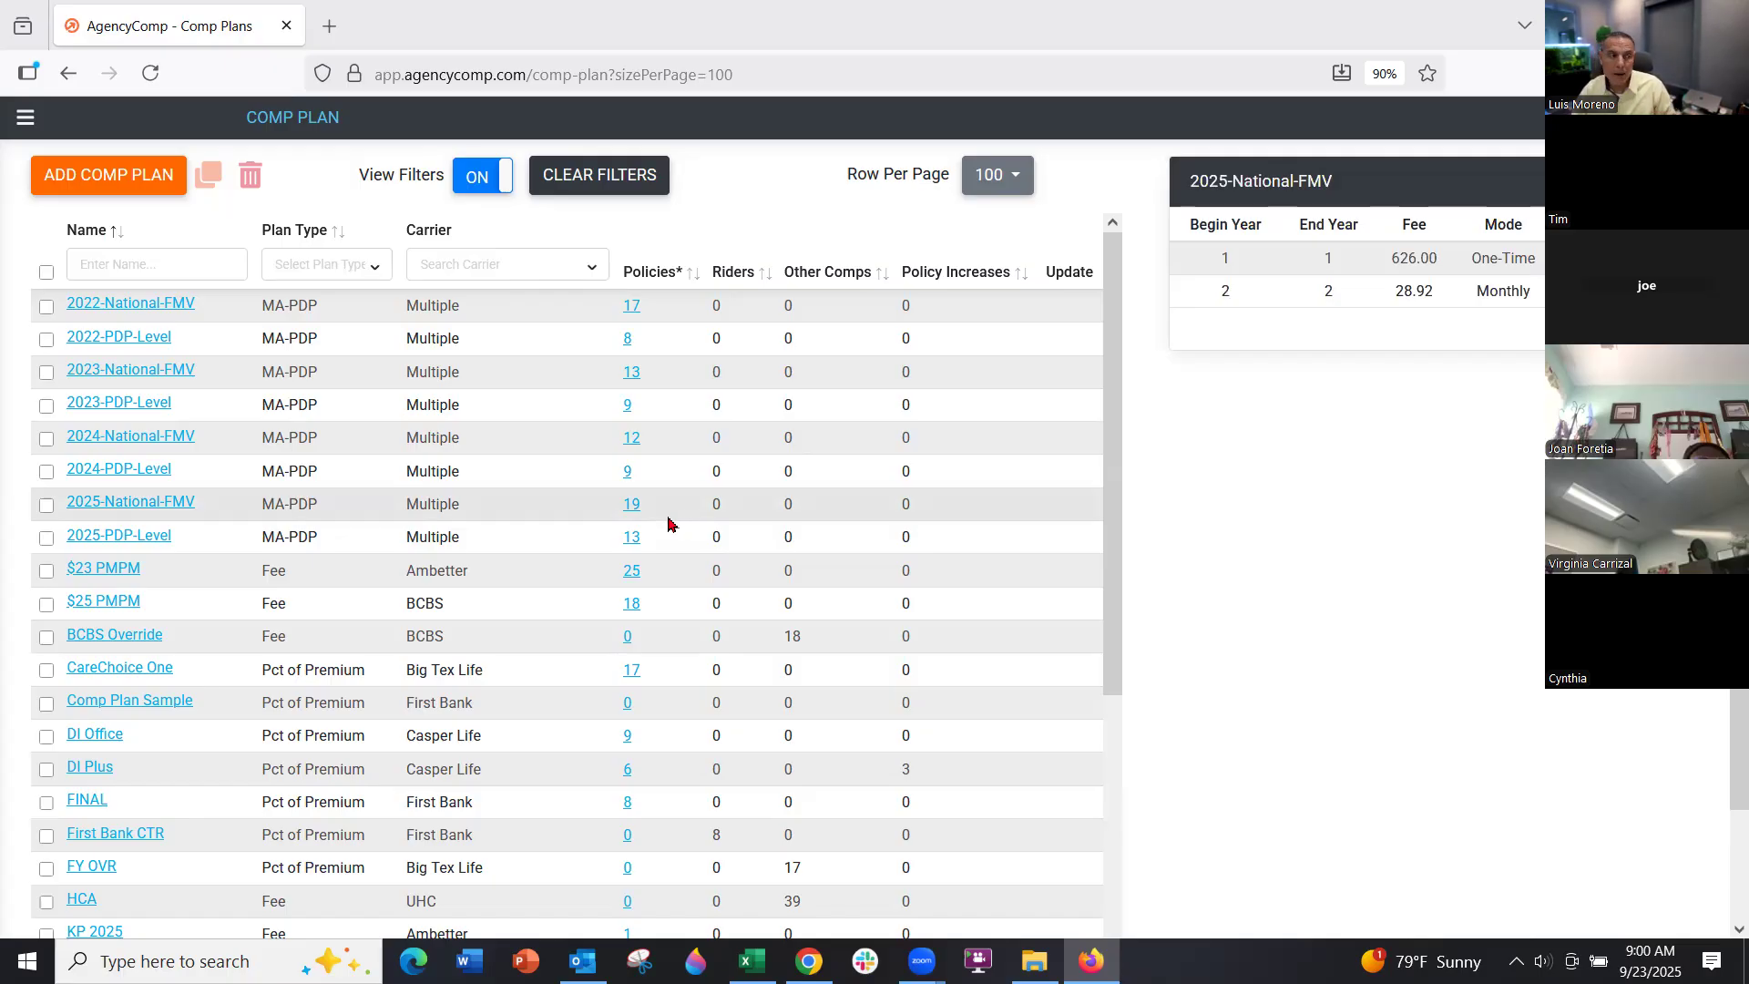
# Filter the comp plans to the Fee type and tick the BCBS $25 PMPM plan
pyautogui.moveTo(665, 532)
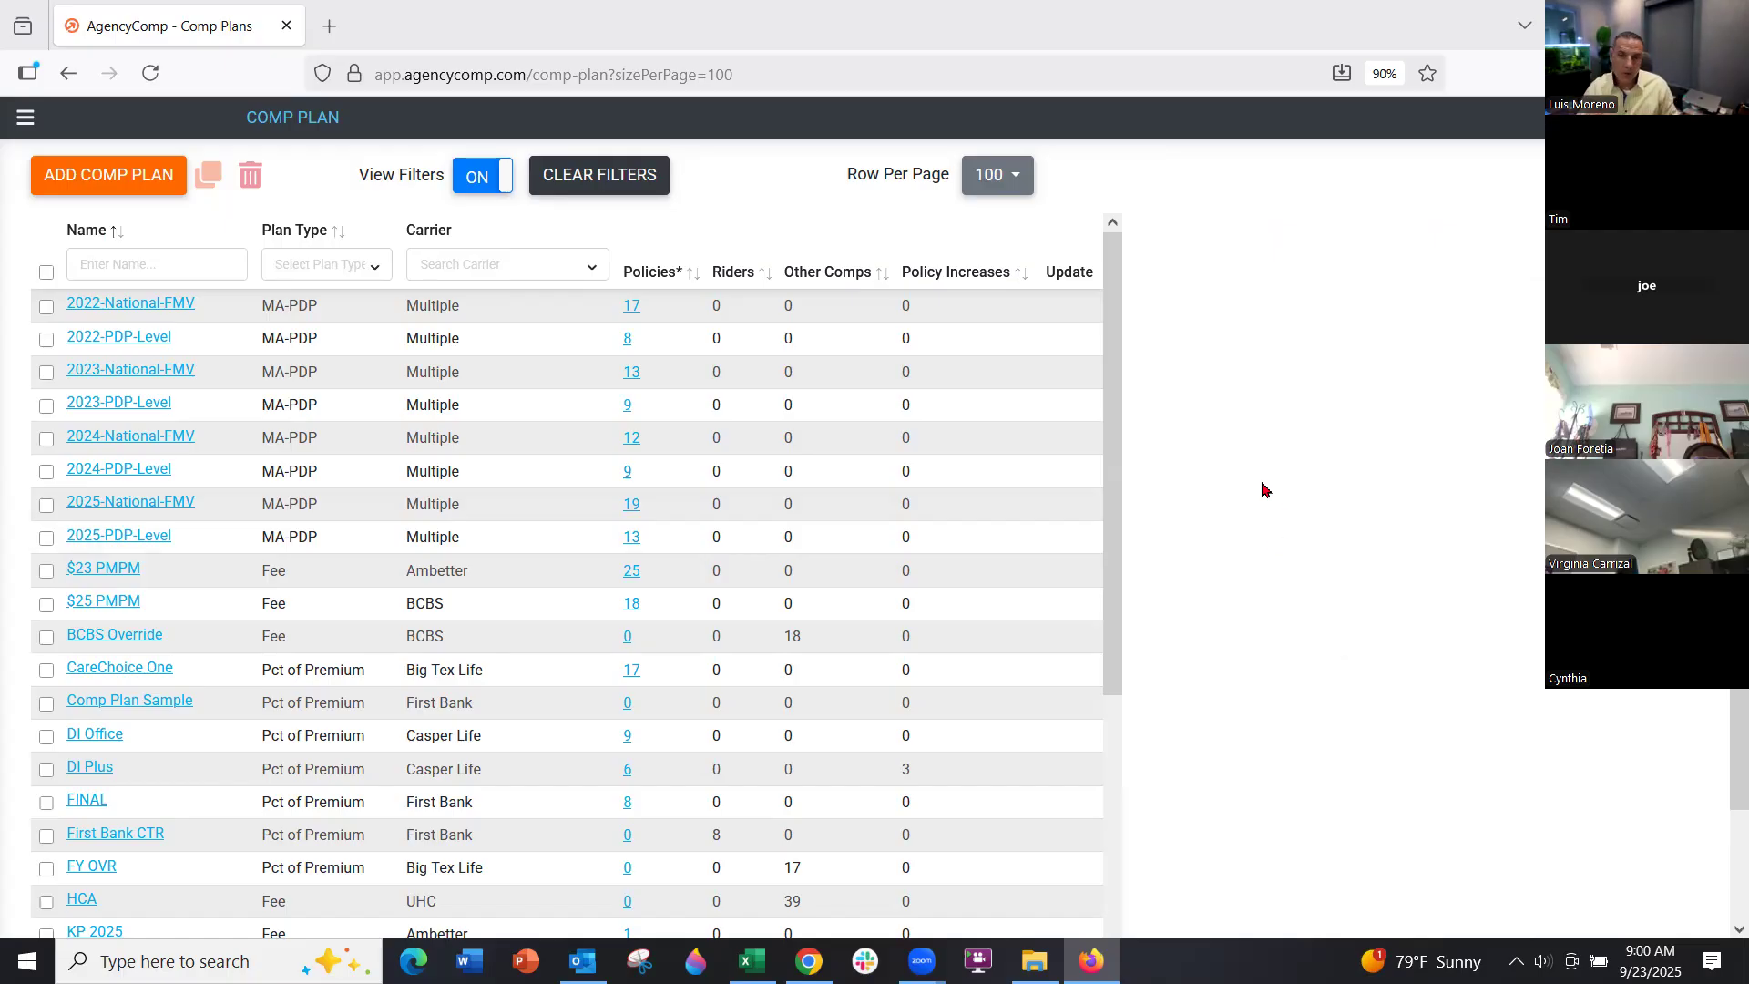
pyautogui.click(326, 266)
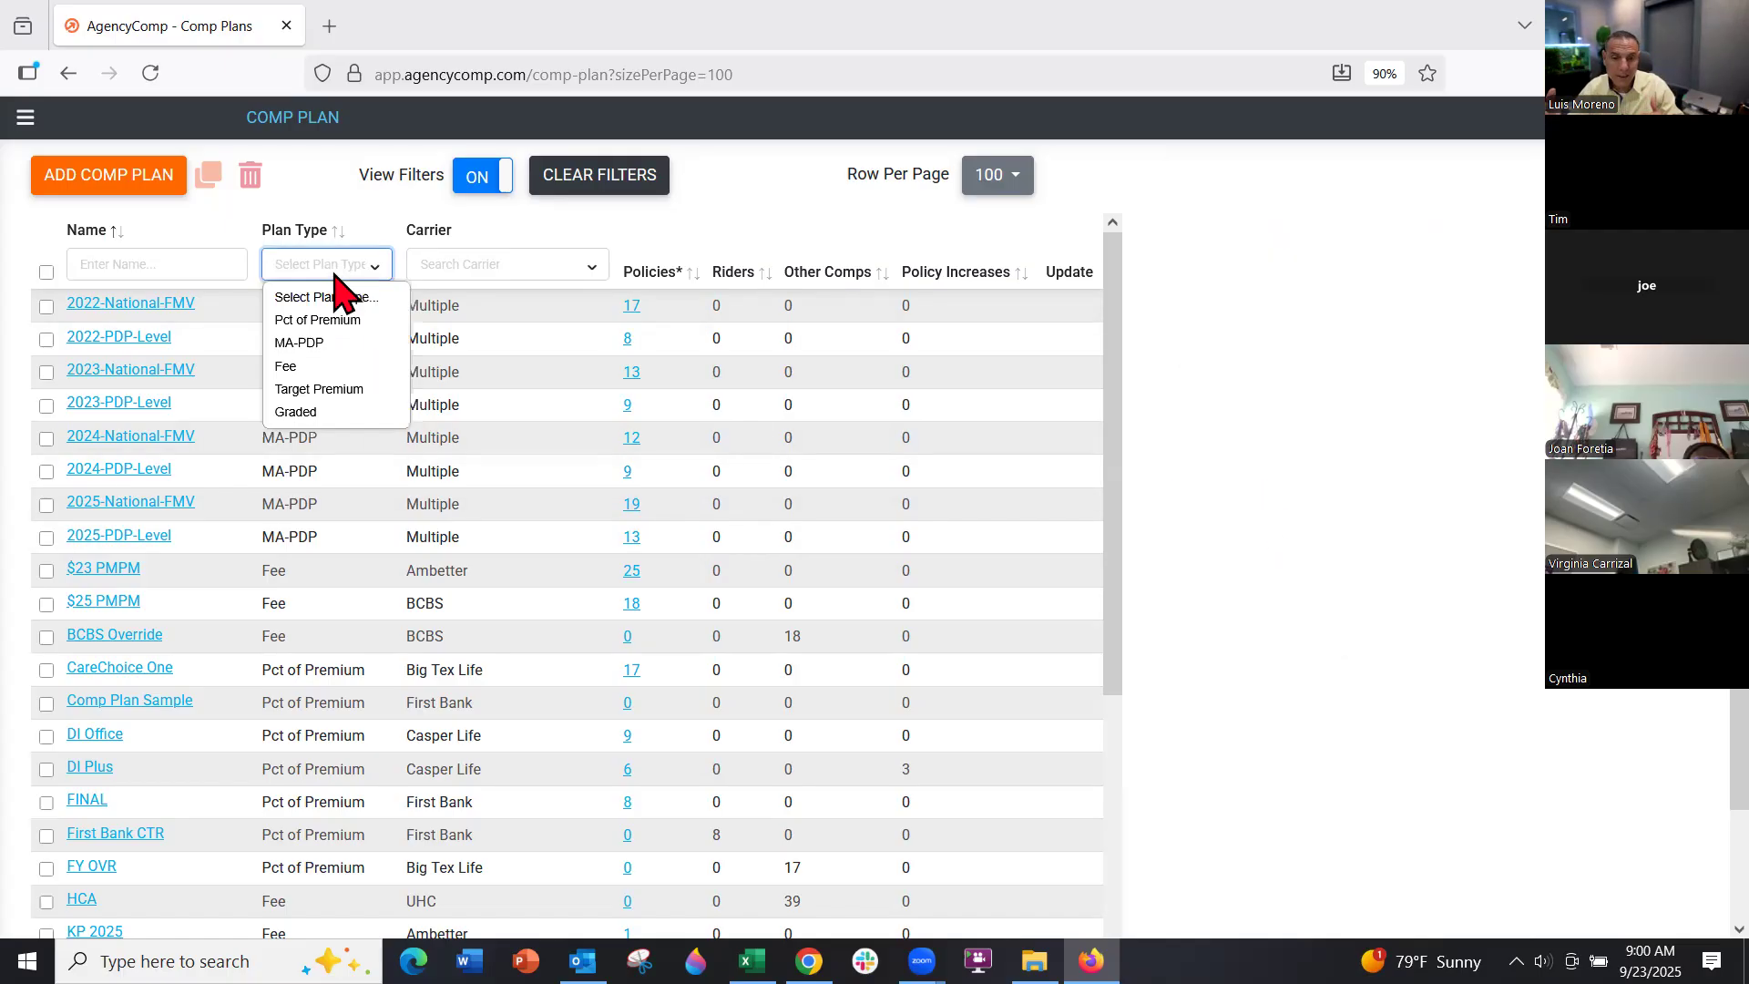
pyautogui.click(321, 367)
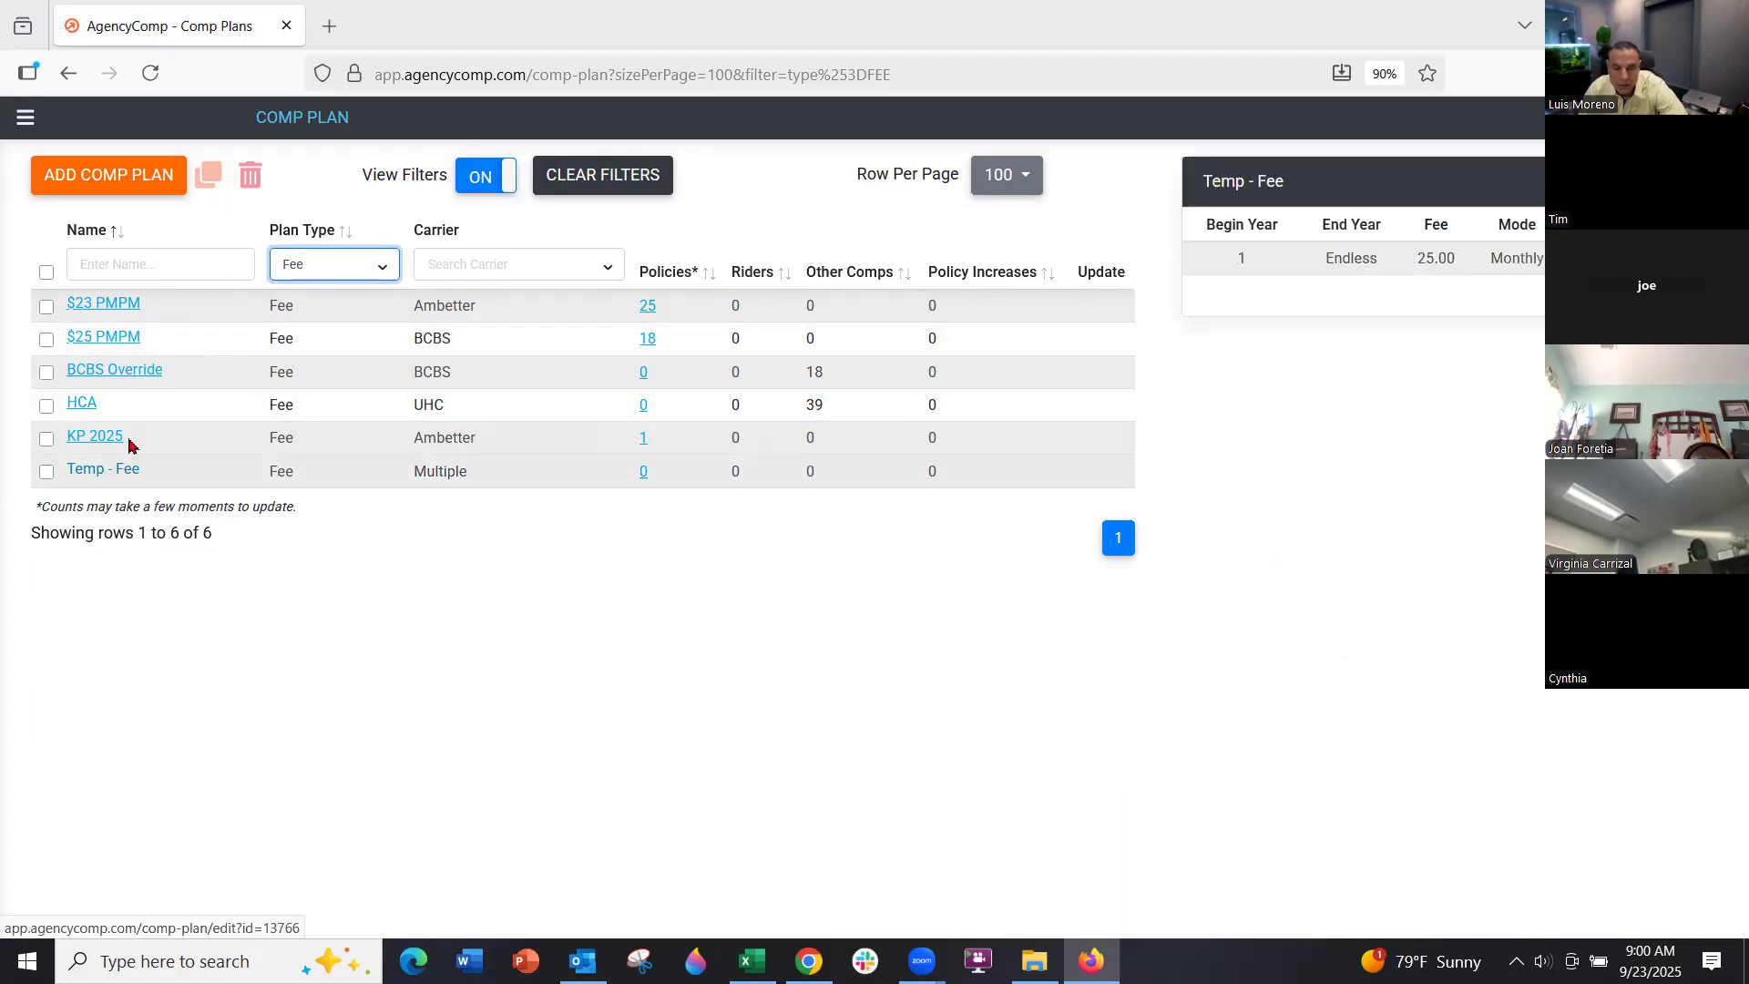
pyautogui.click(46, 339)
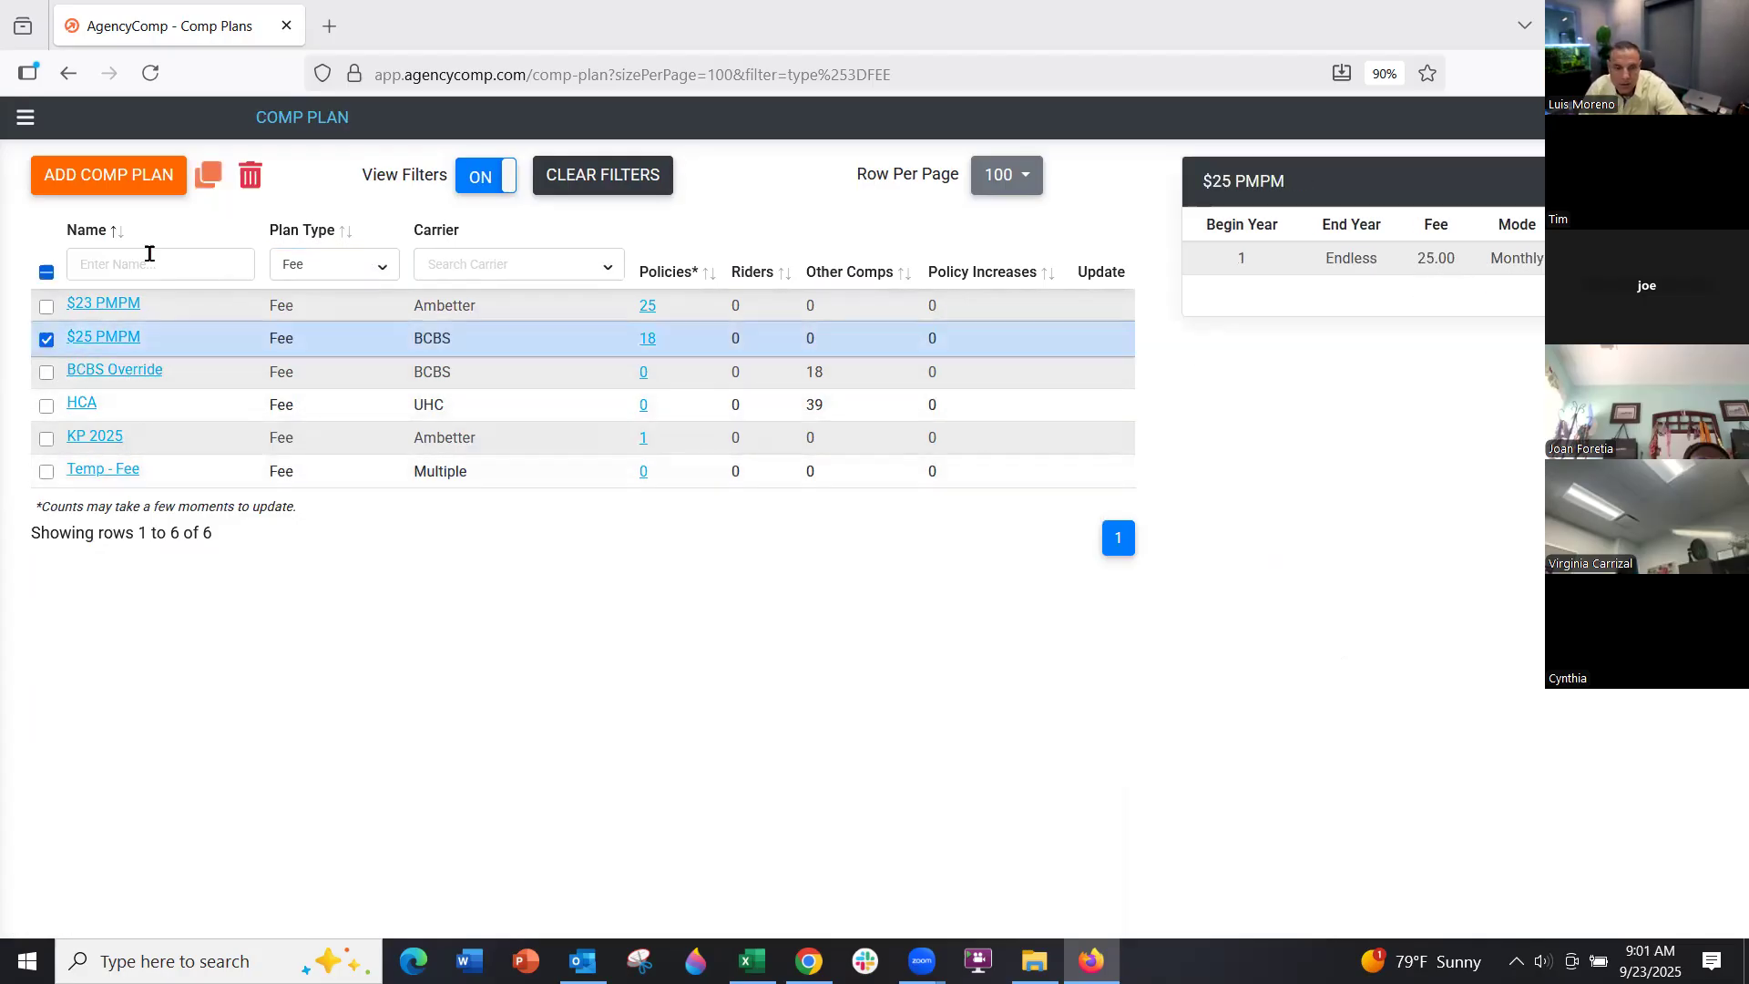
# Copy $25 PMPM, switch its carrier from BCBS to First Bank, and save it as First Bank $25 PMPM
pyautogui.click(208, 175)
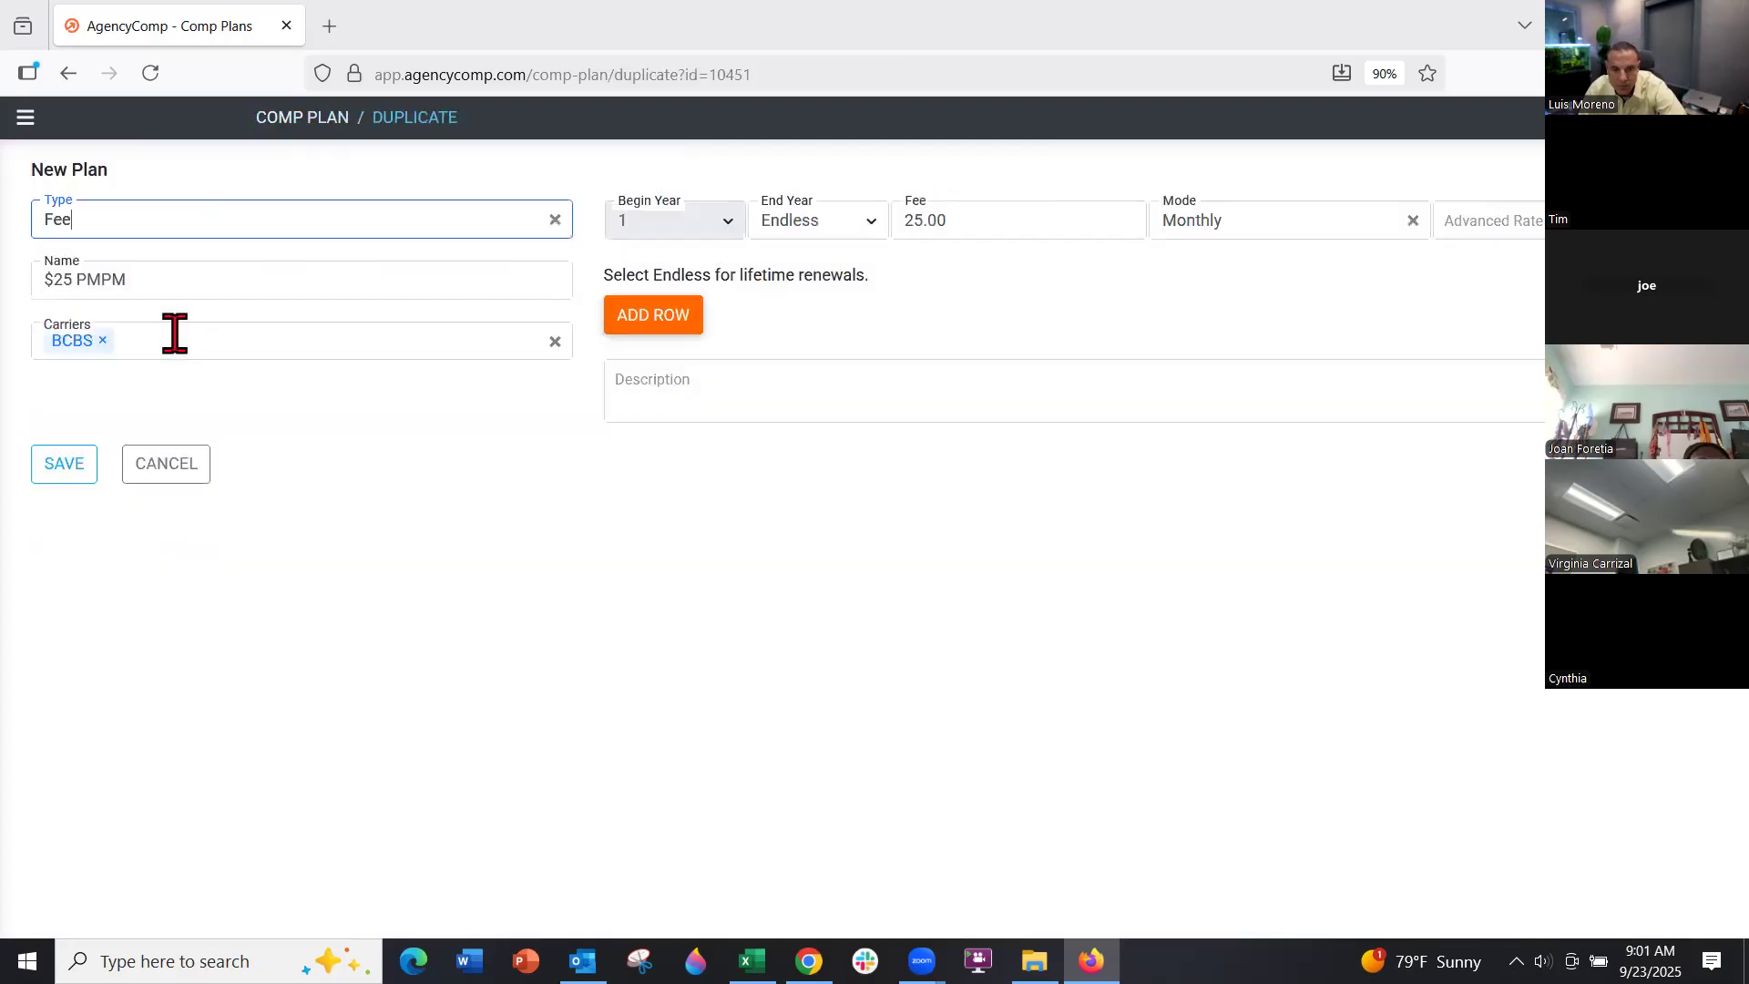
pyautogui.click(174, 334)
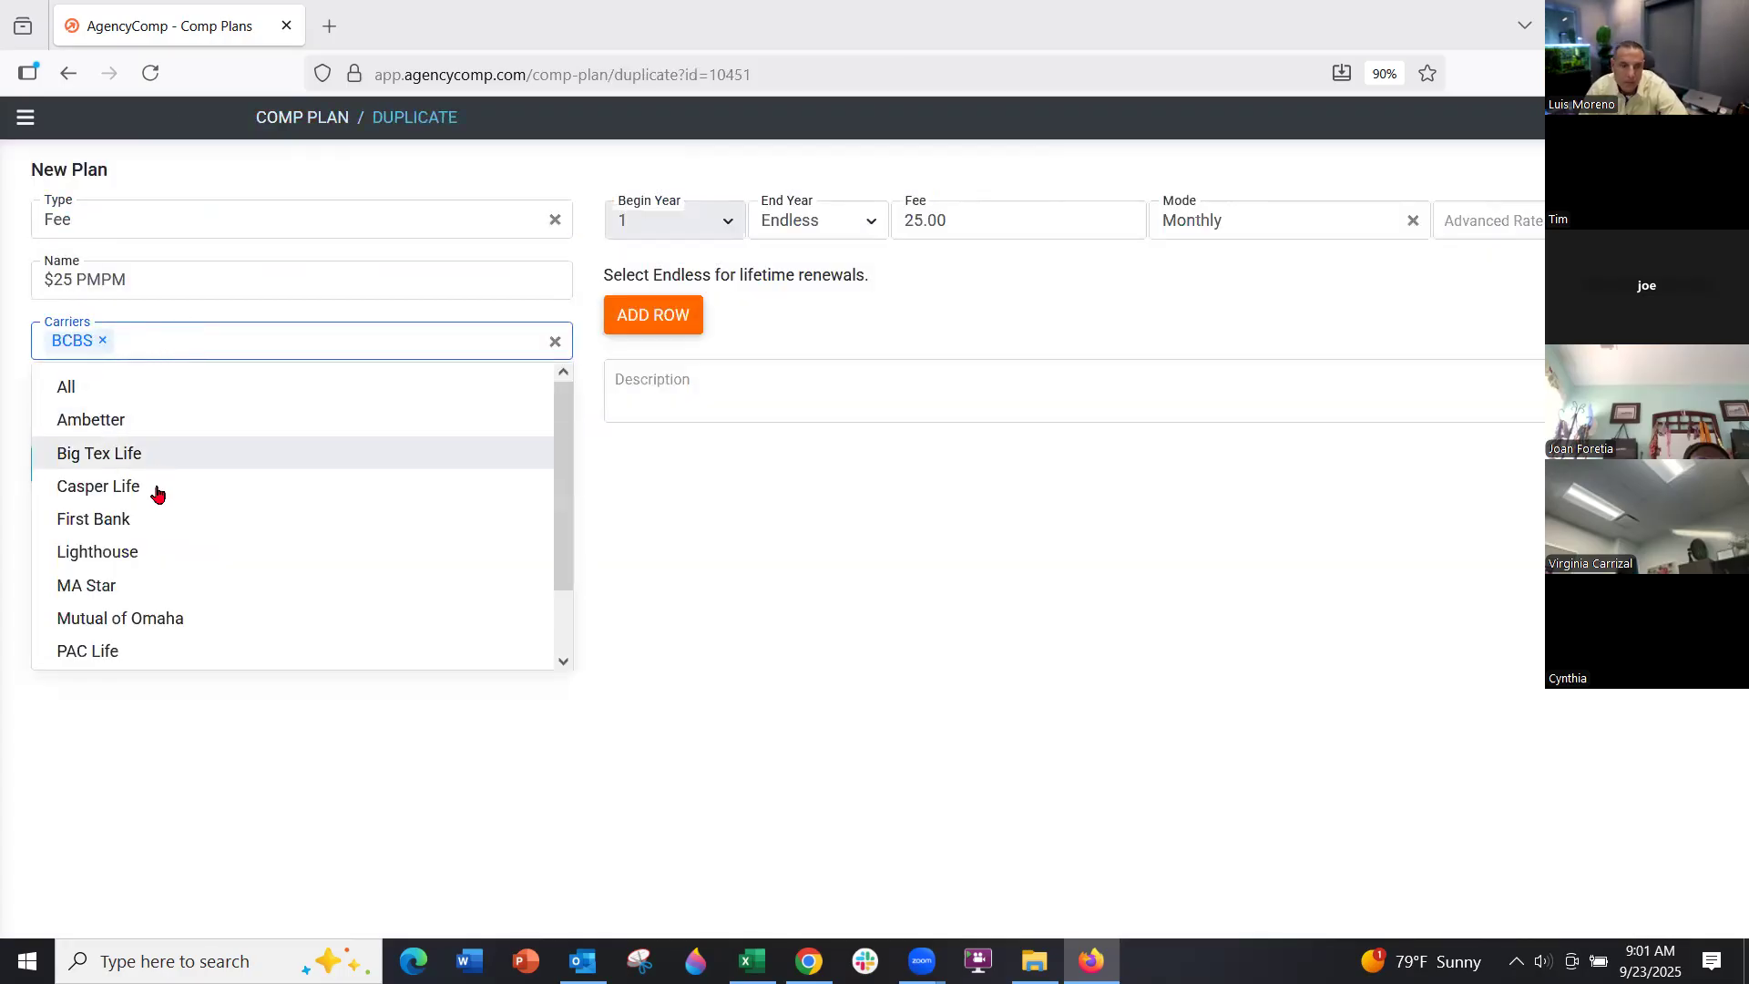
pyautogui.click(150, 523)
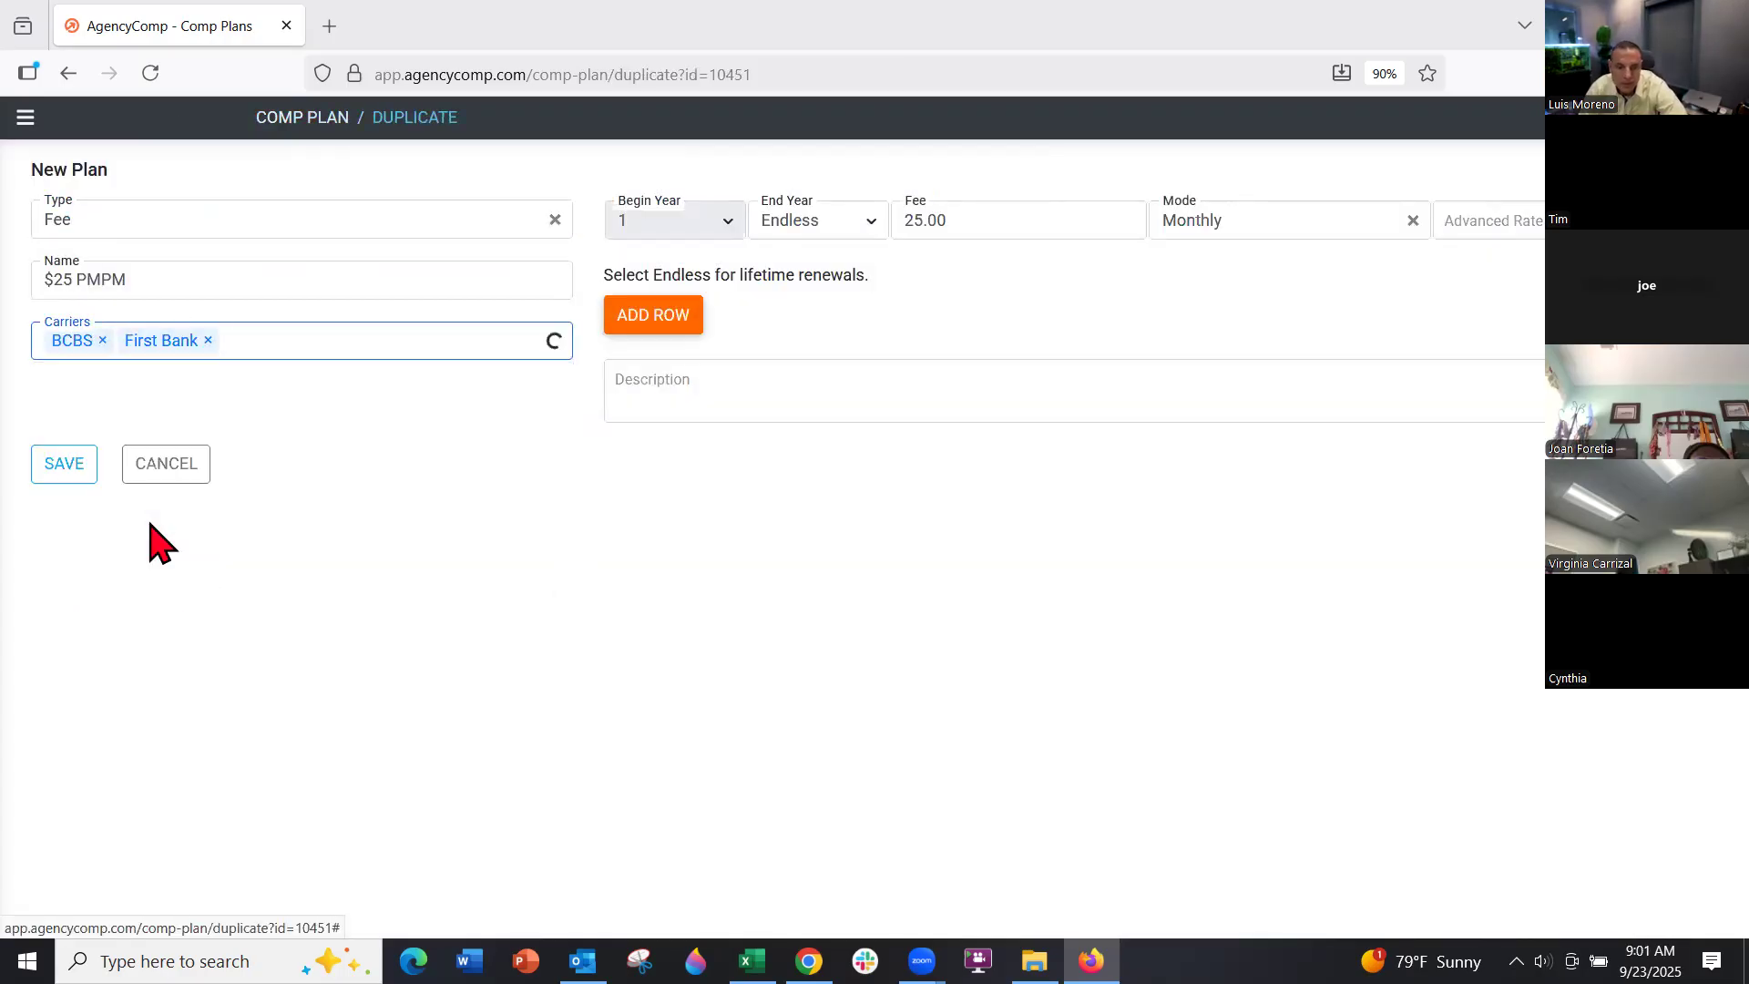
pyautogui.click(102, 340)
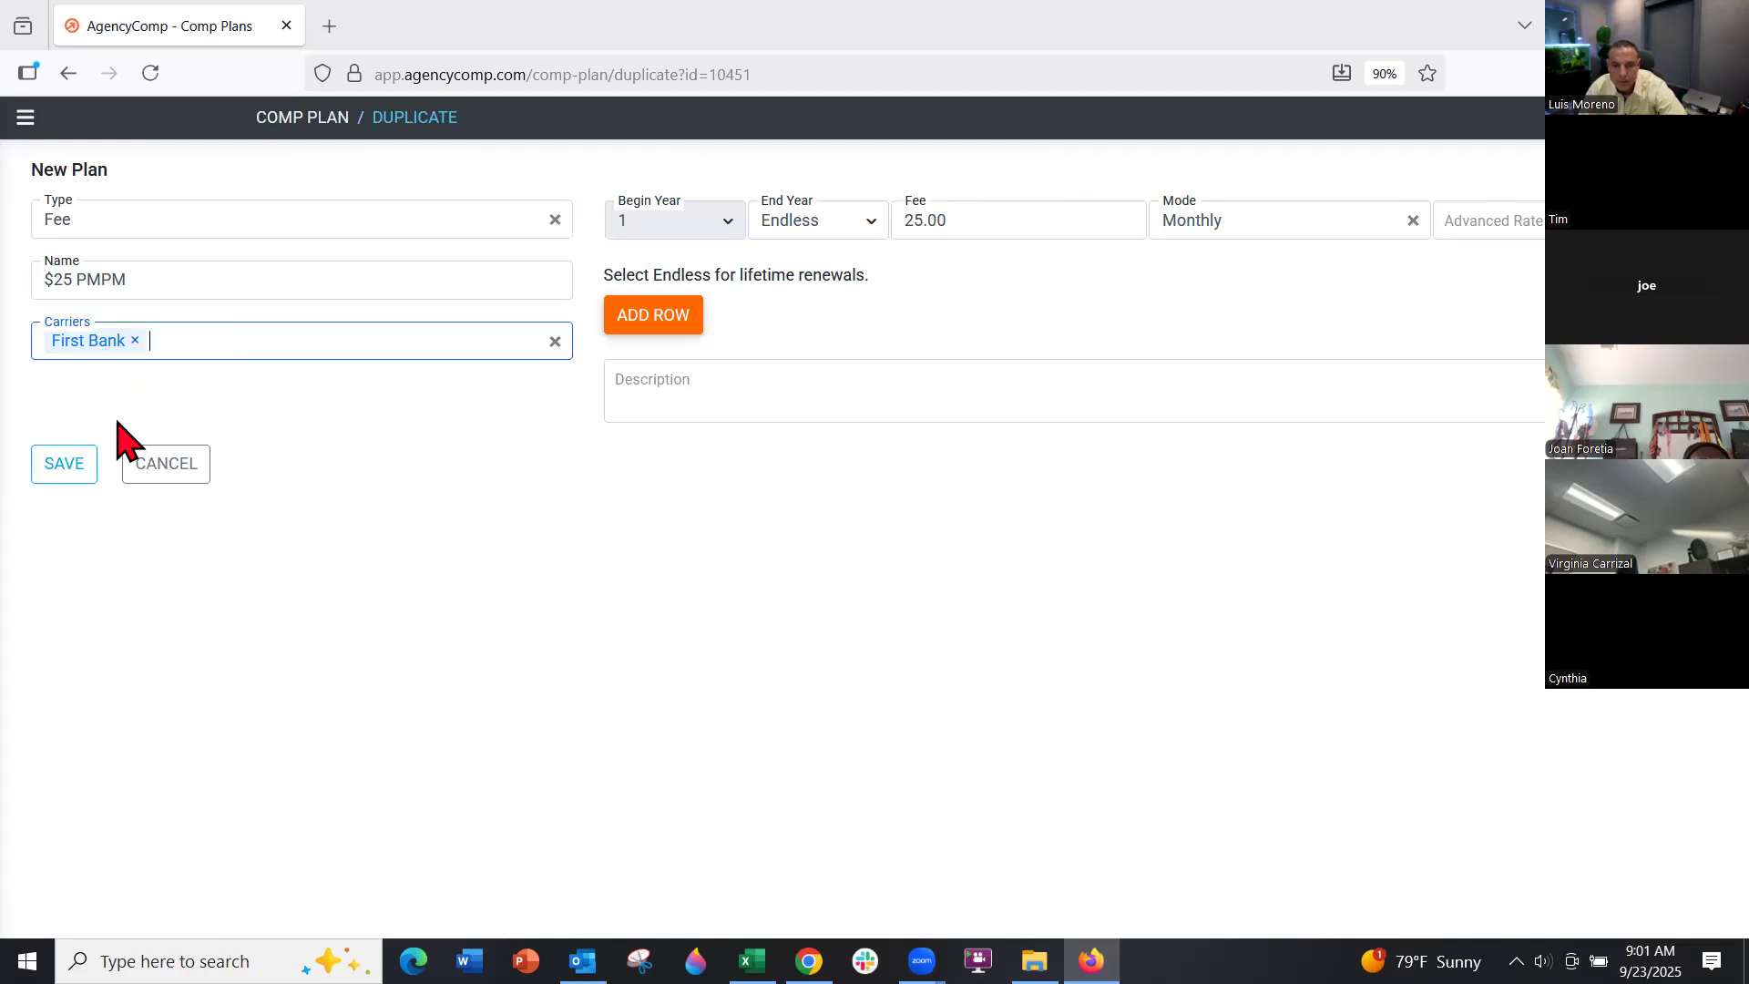
pyautogui.click(61, 465)
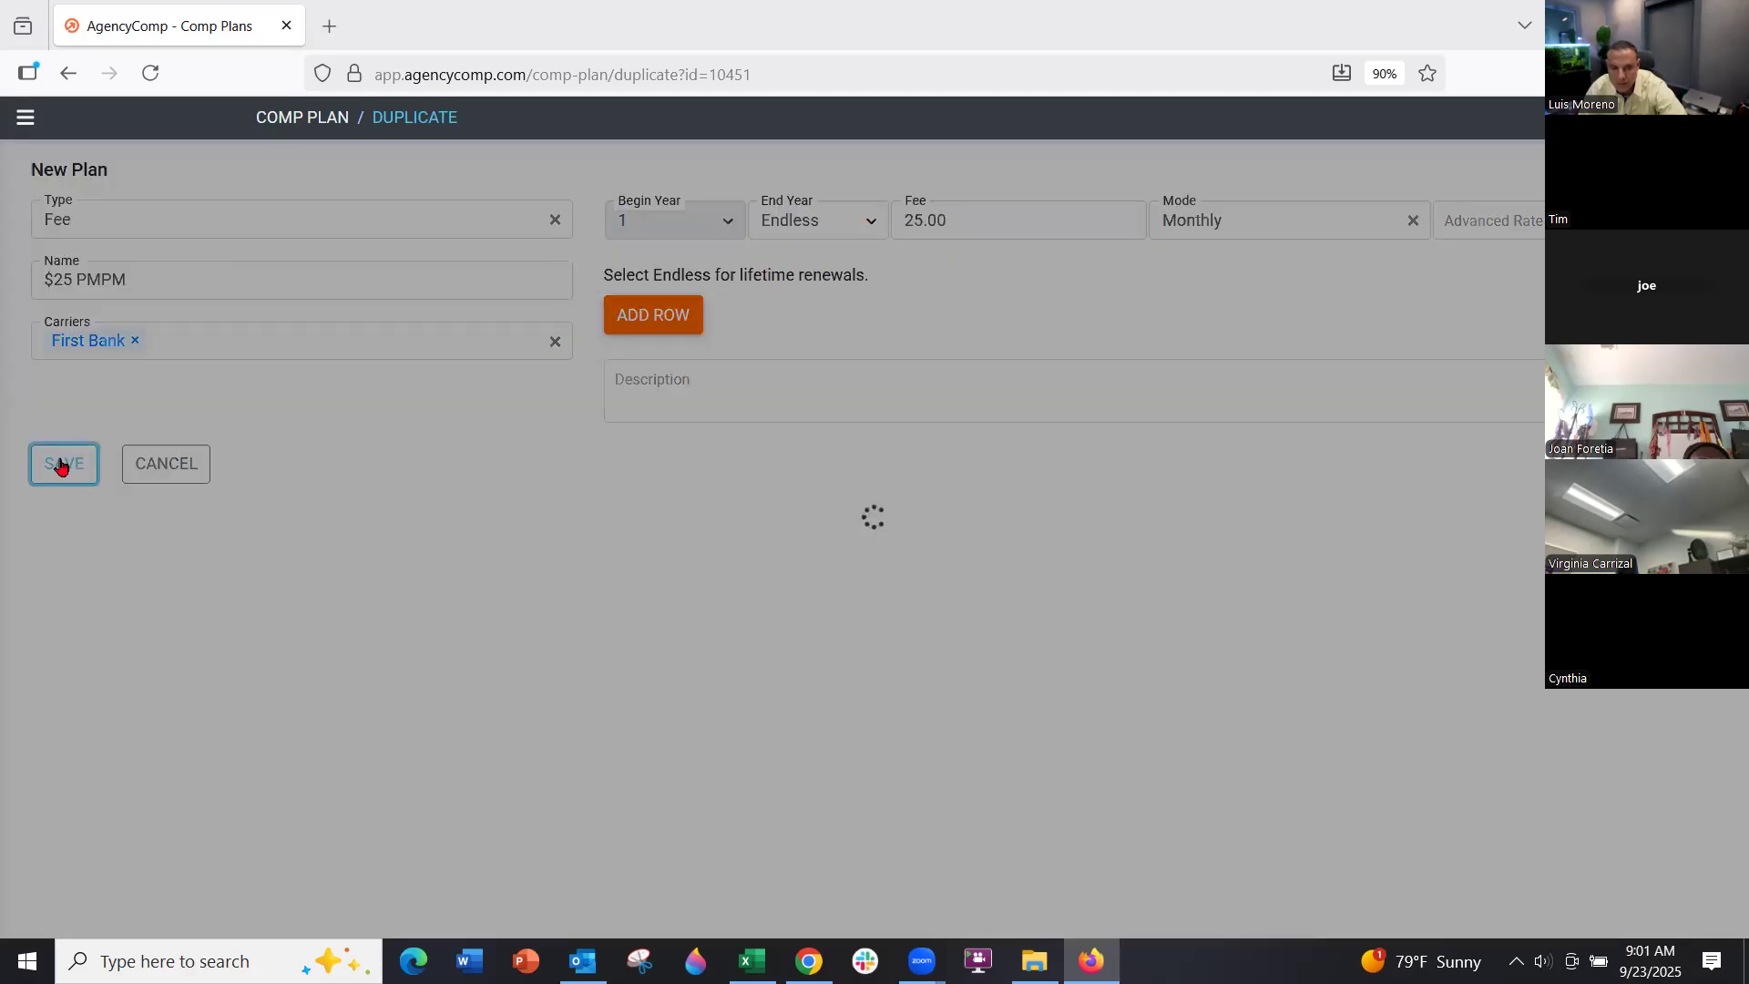
pyautogui.click(135, 228)
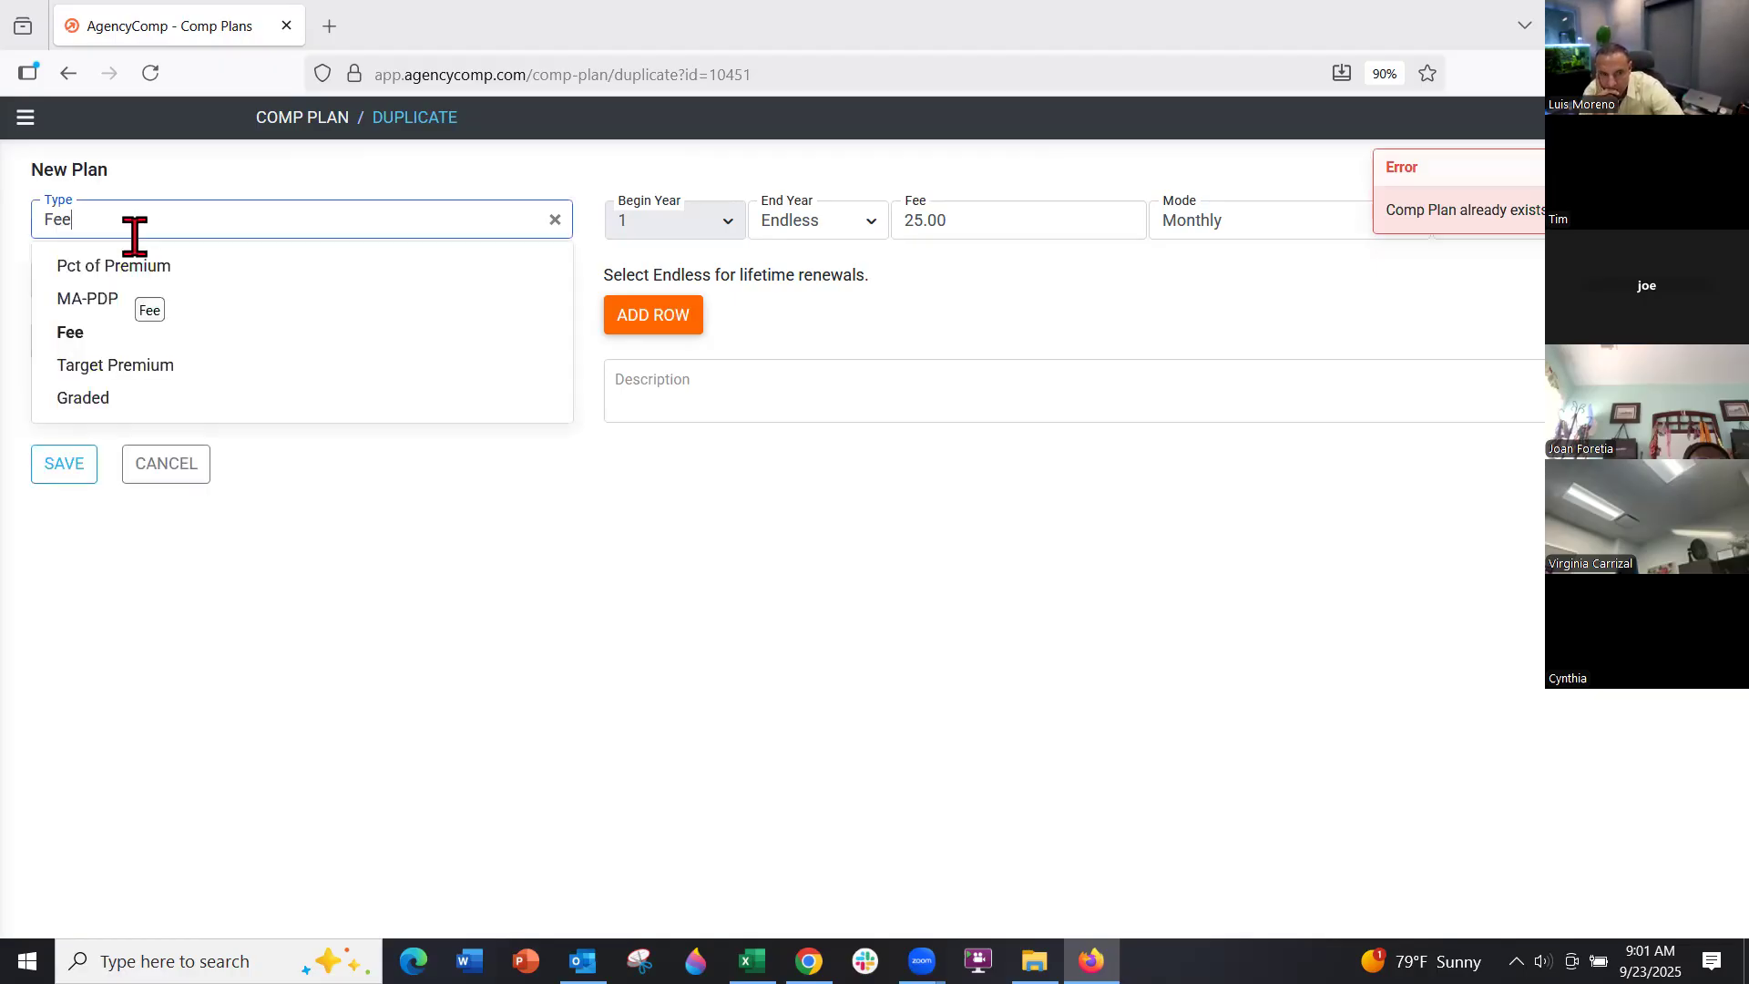
pyautogui.click(205, 334)
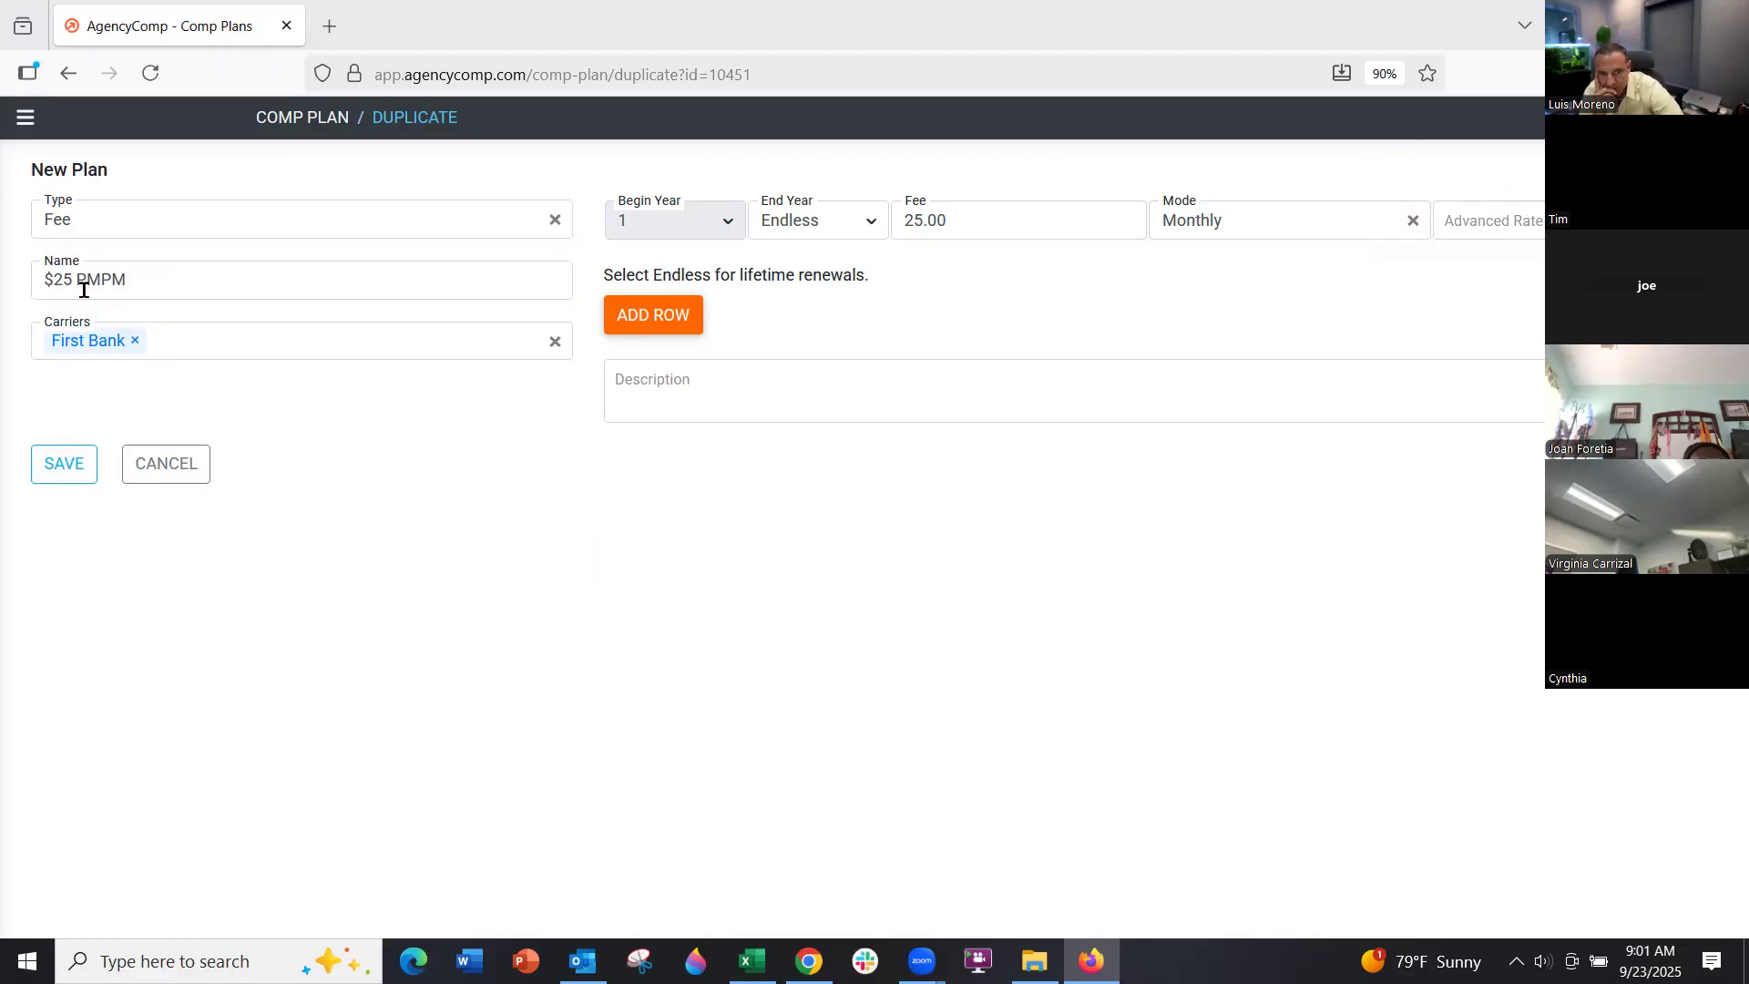
pyautogui.click(55, 277)
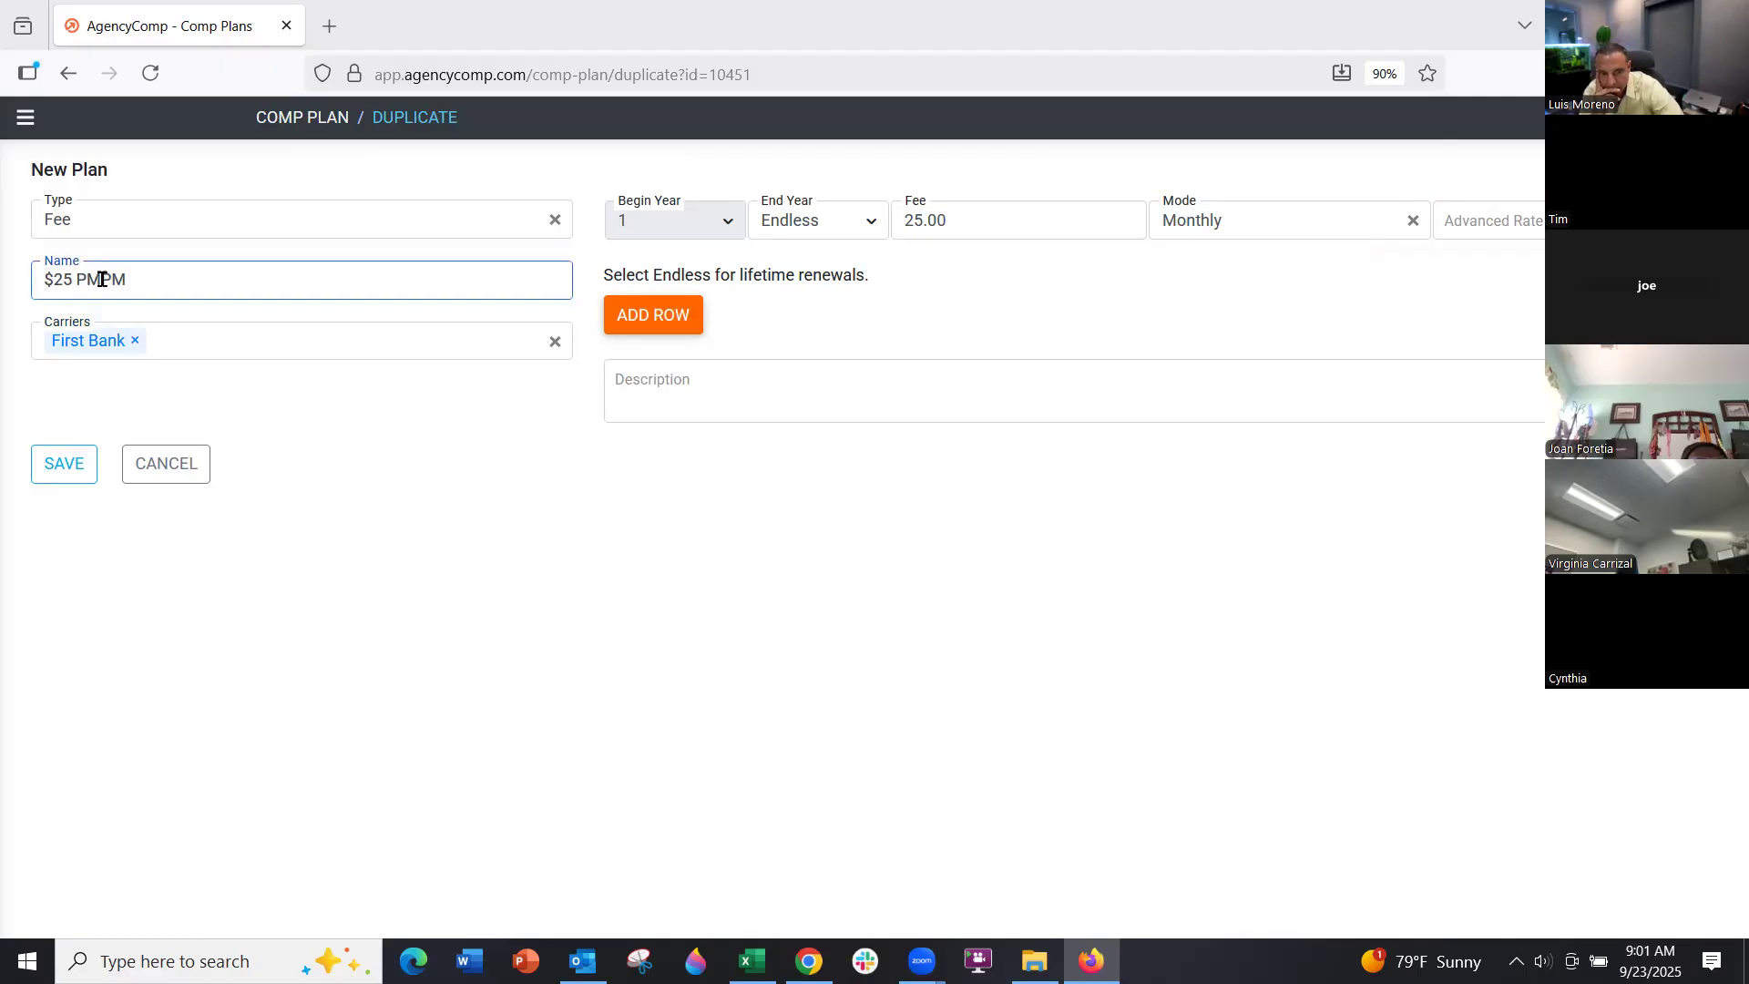
pyautogui.write('First Ba')
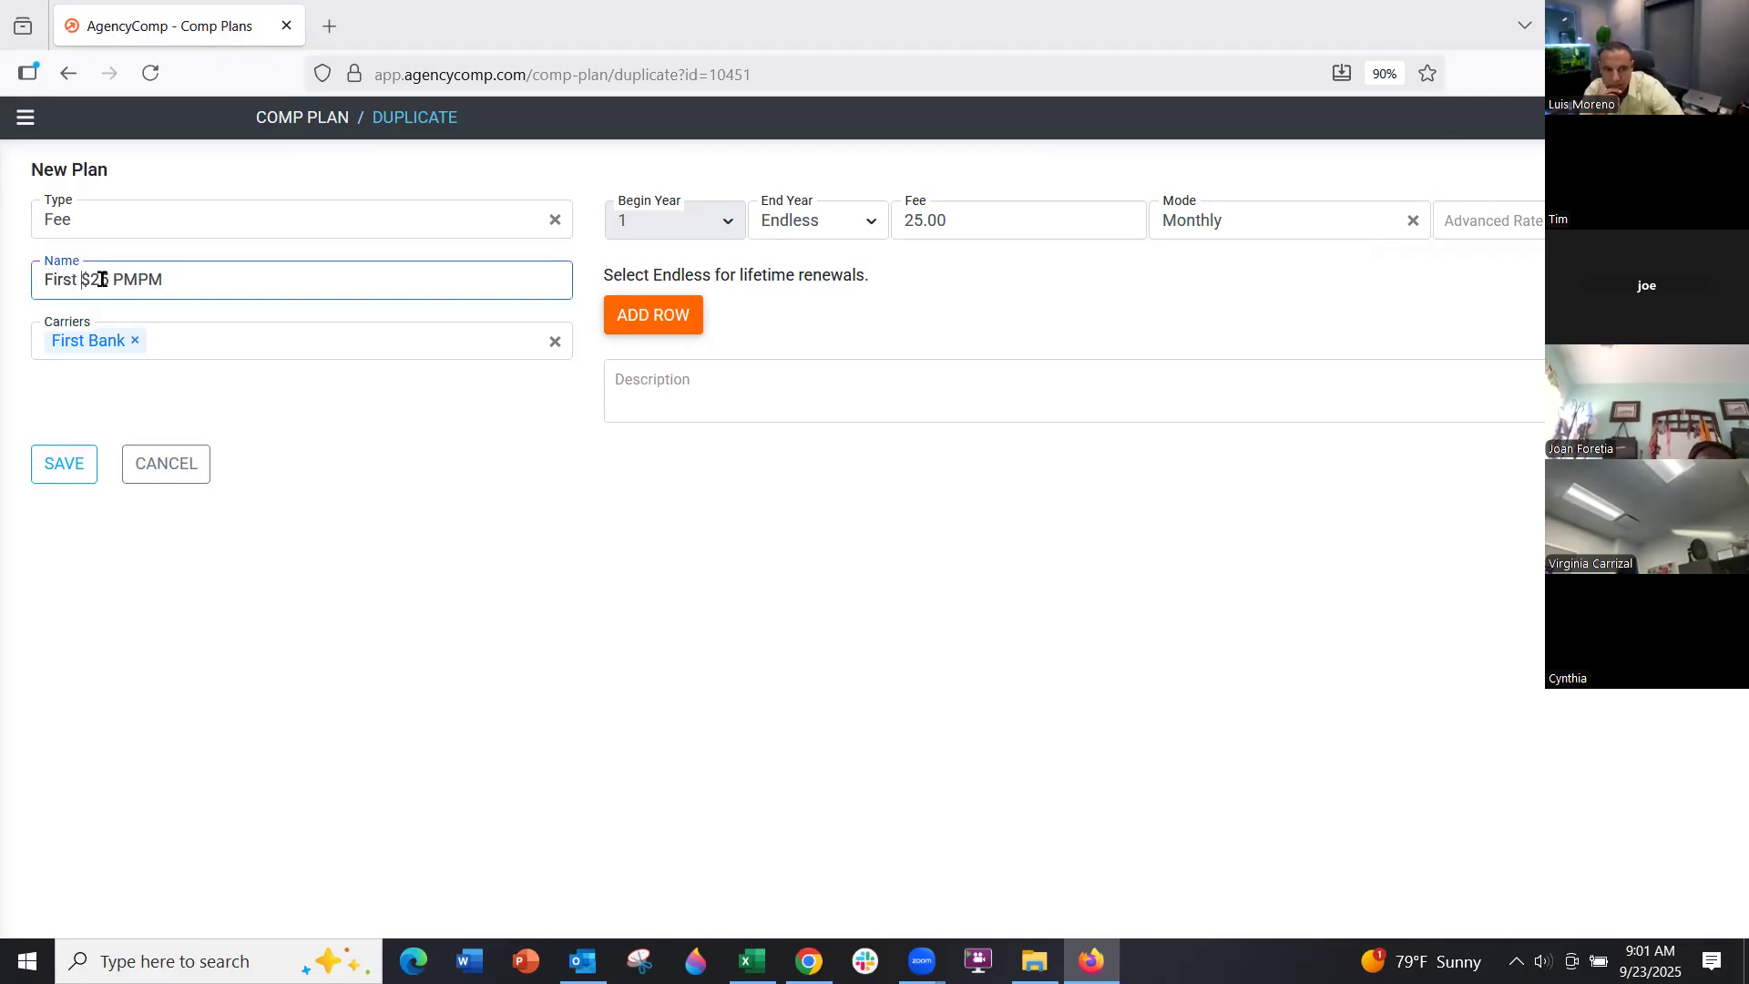
pyautogui.write('nk')
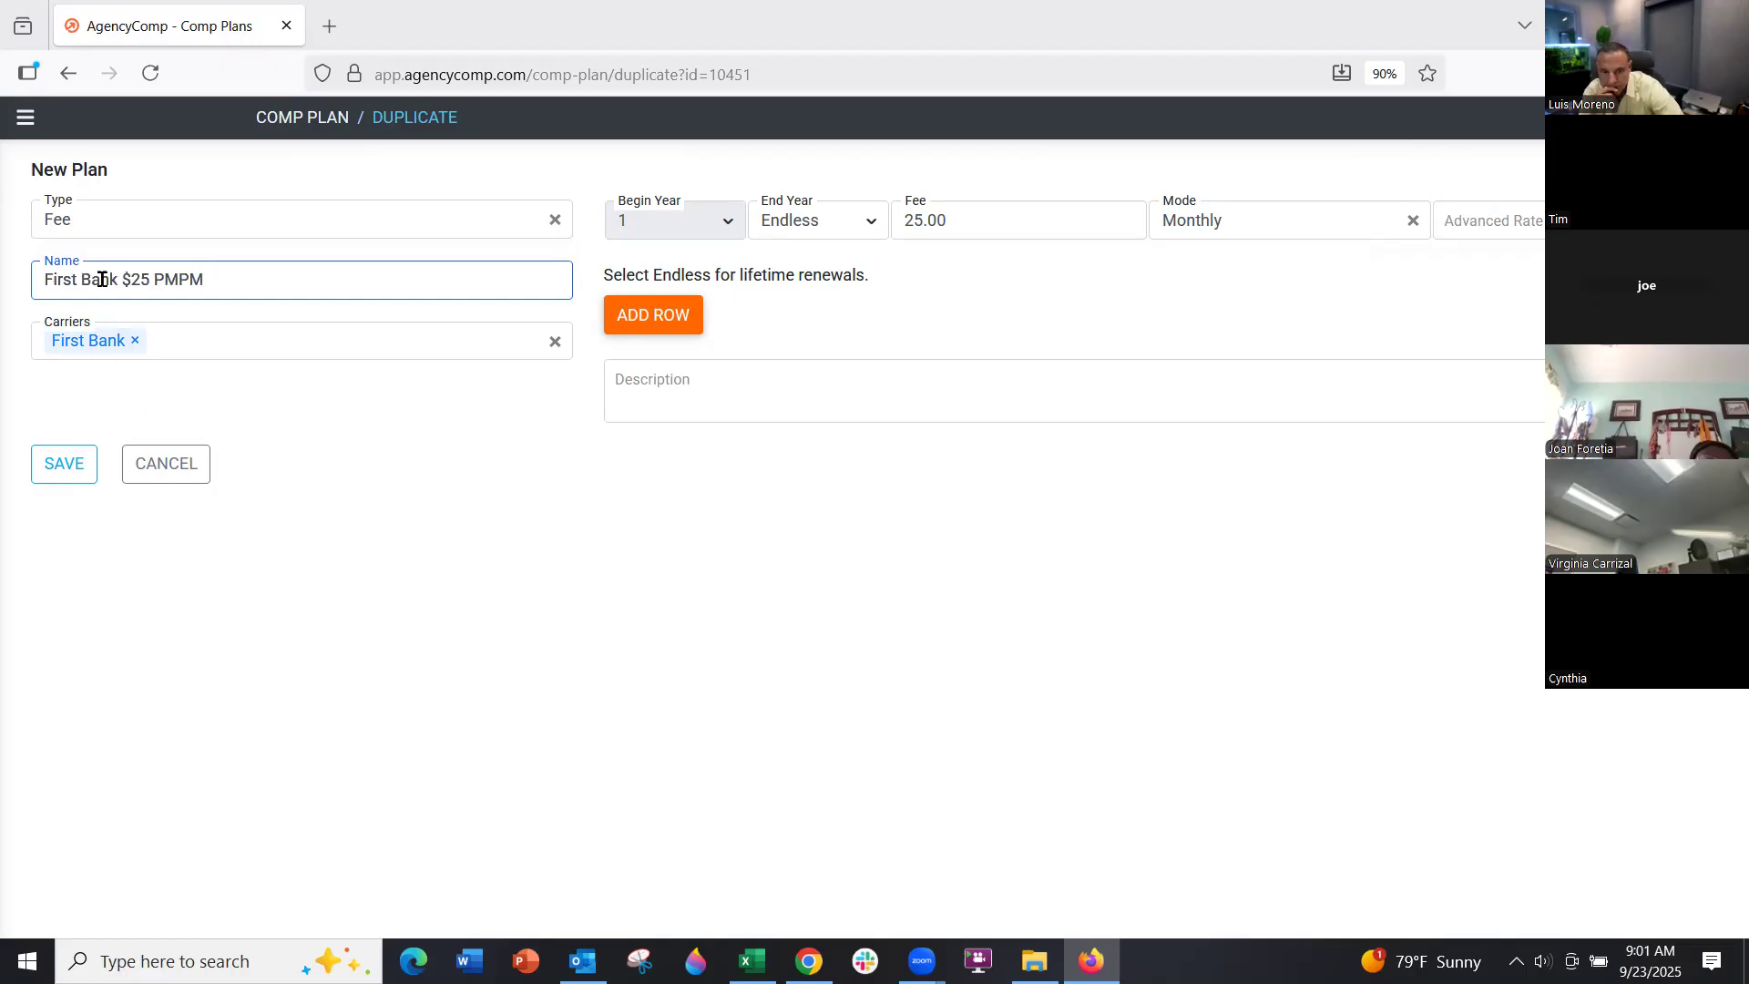
pyautogui.click(80, 471)
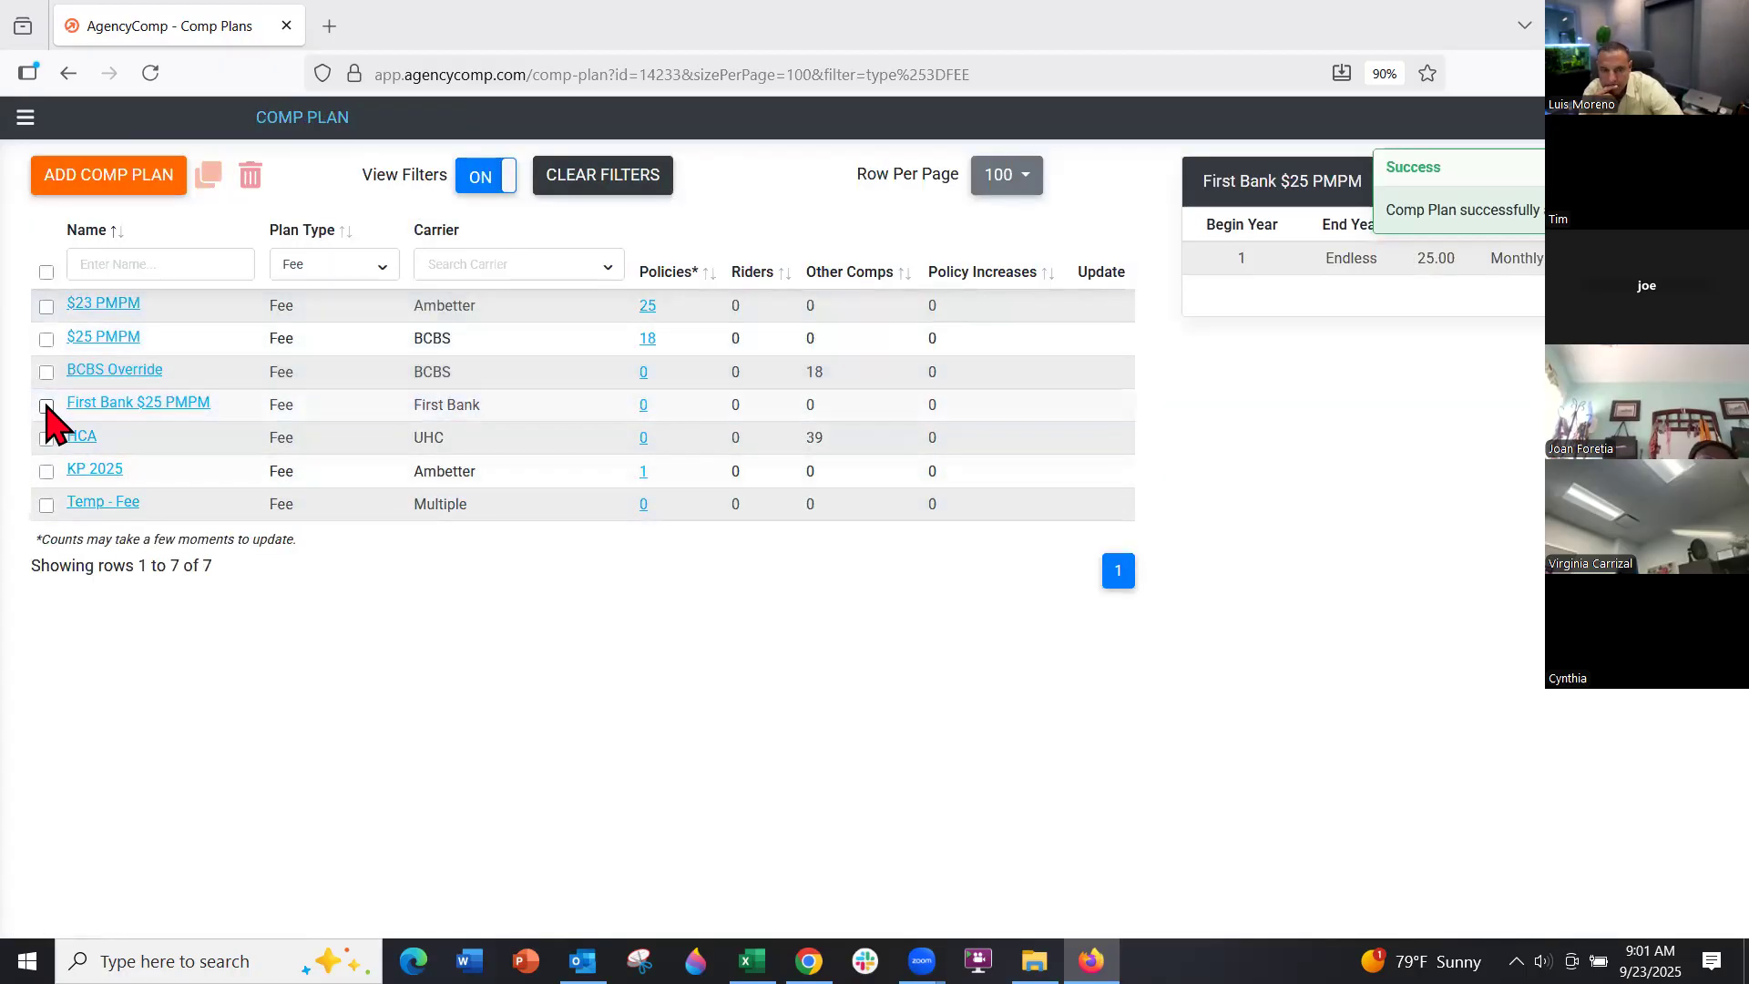
# Duplicate First Bank $25 PMPM as First Bank $20 PMPM with a fee of 20 and save it
pyautogui.click(47, 406)
pyautogui.click(206, 179)
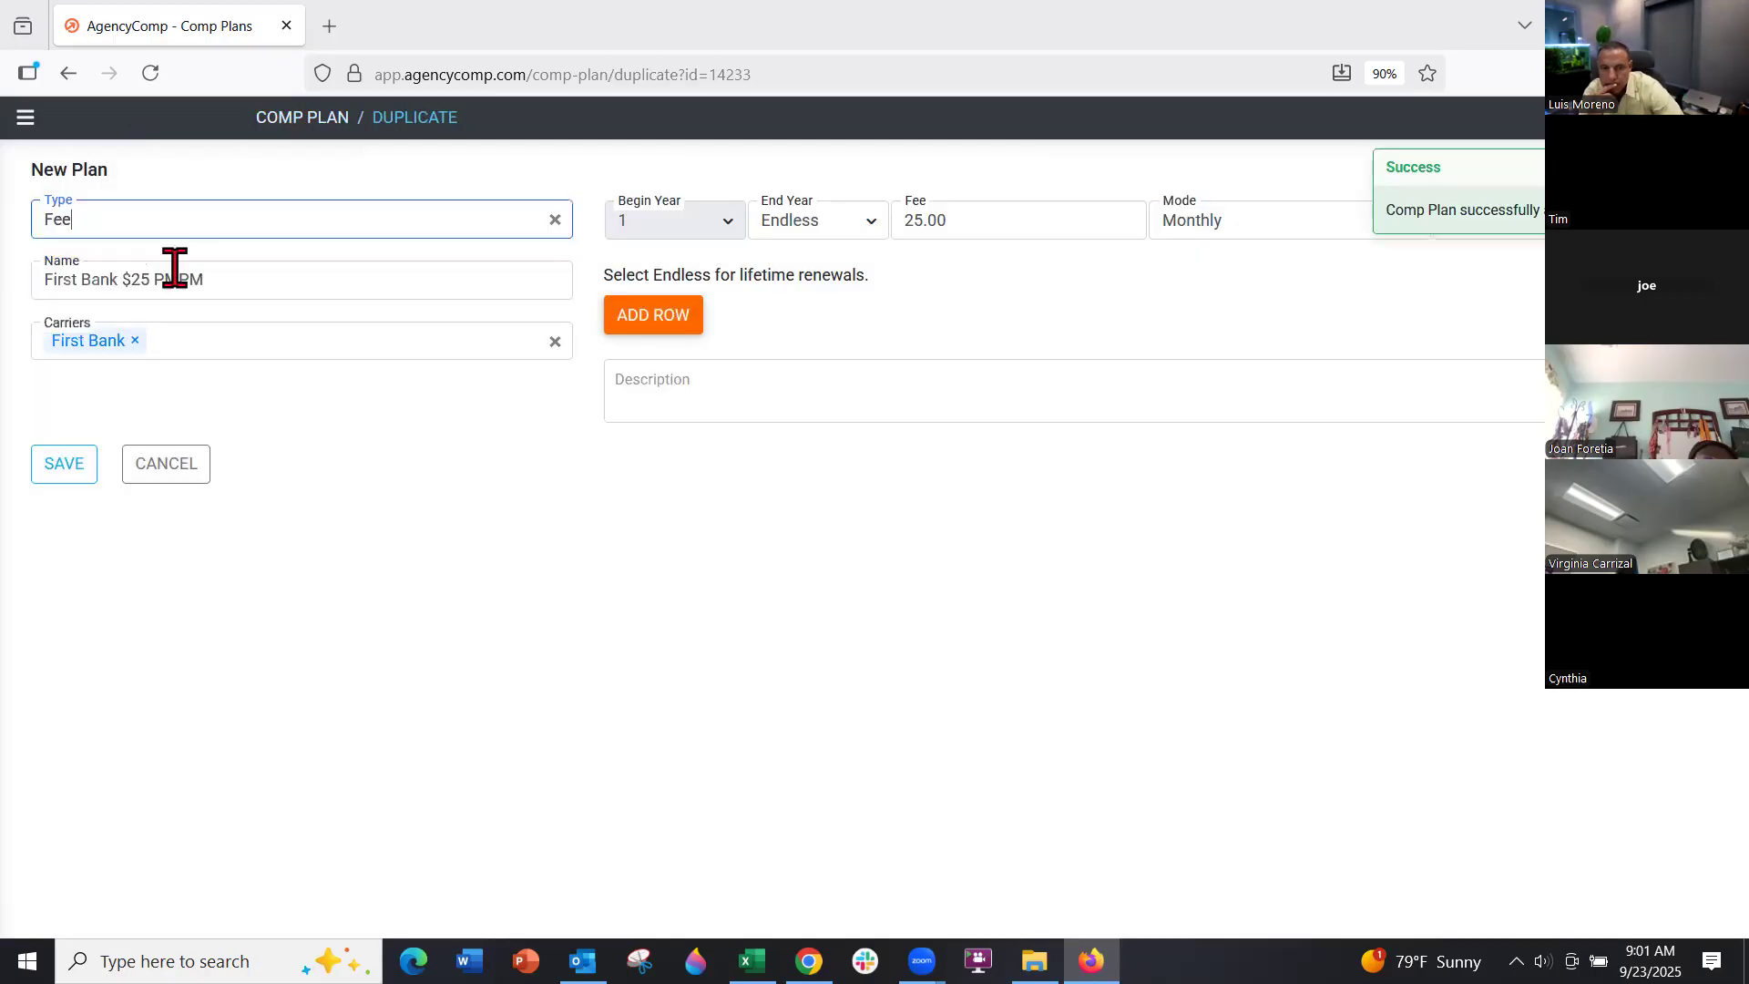
pyautogui.click(220, 276)
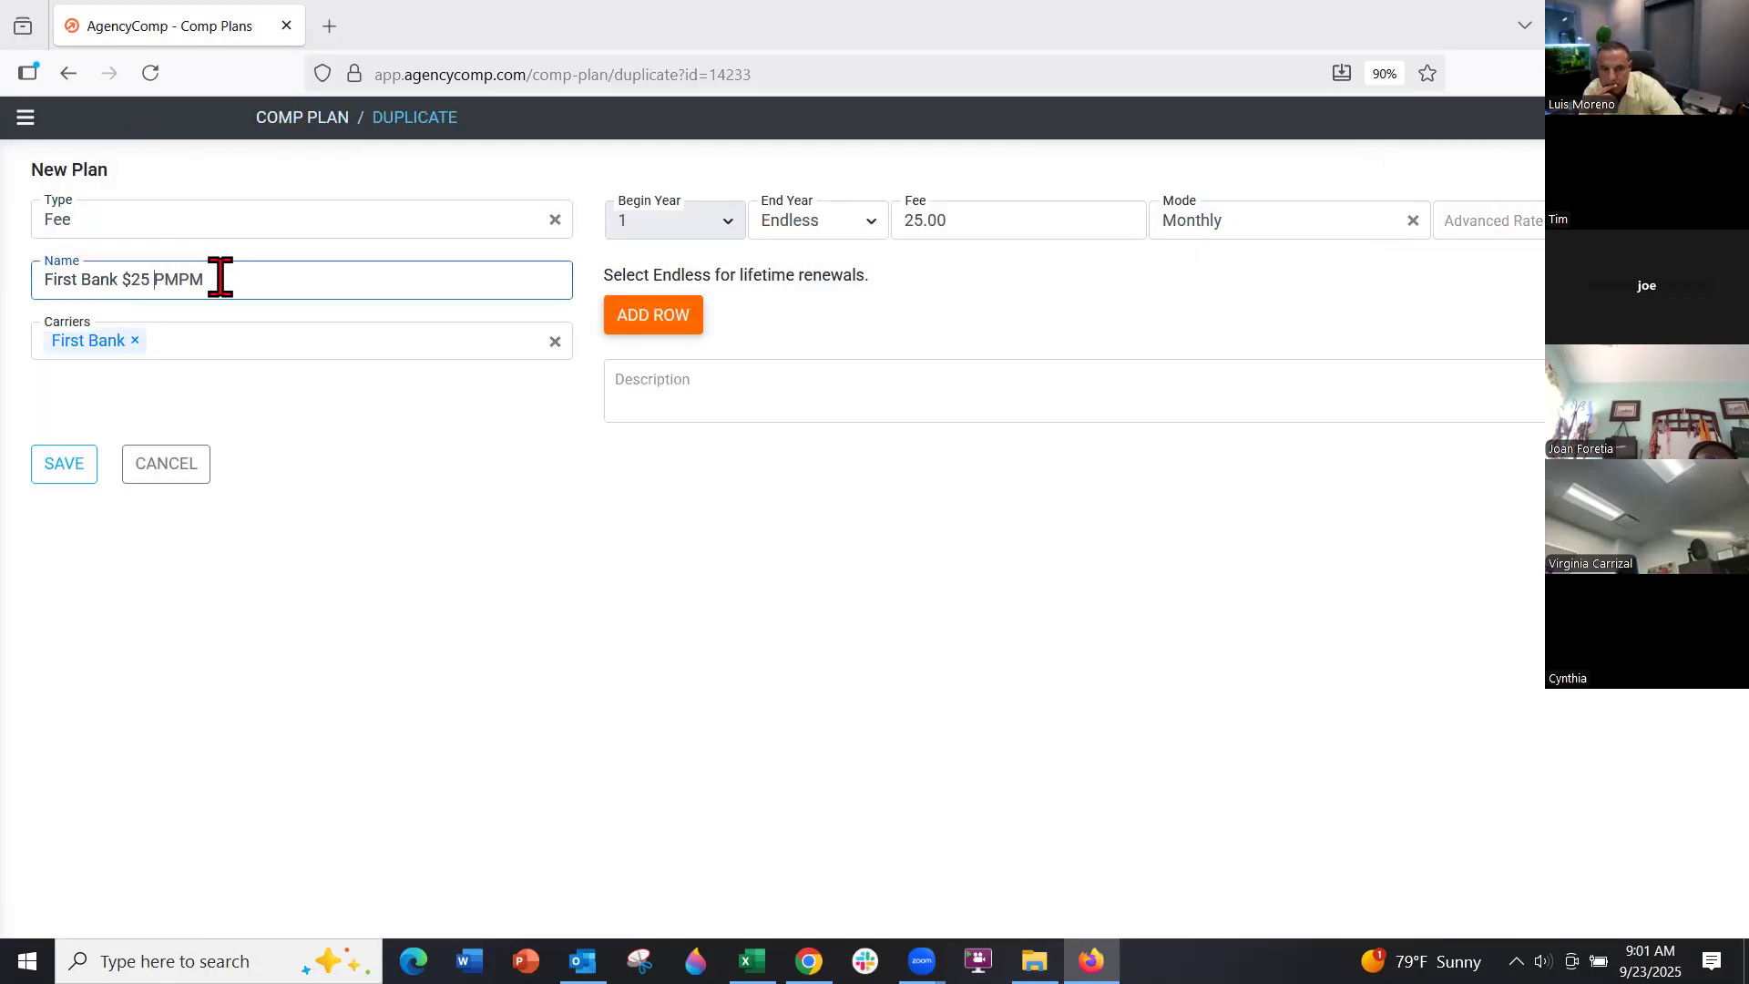
pyautogui.press('BackSpace')
pyautogui.write('0')
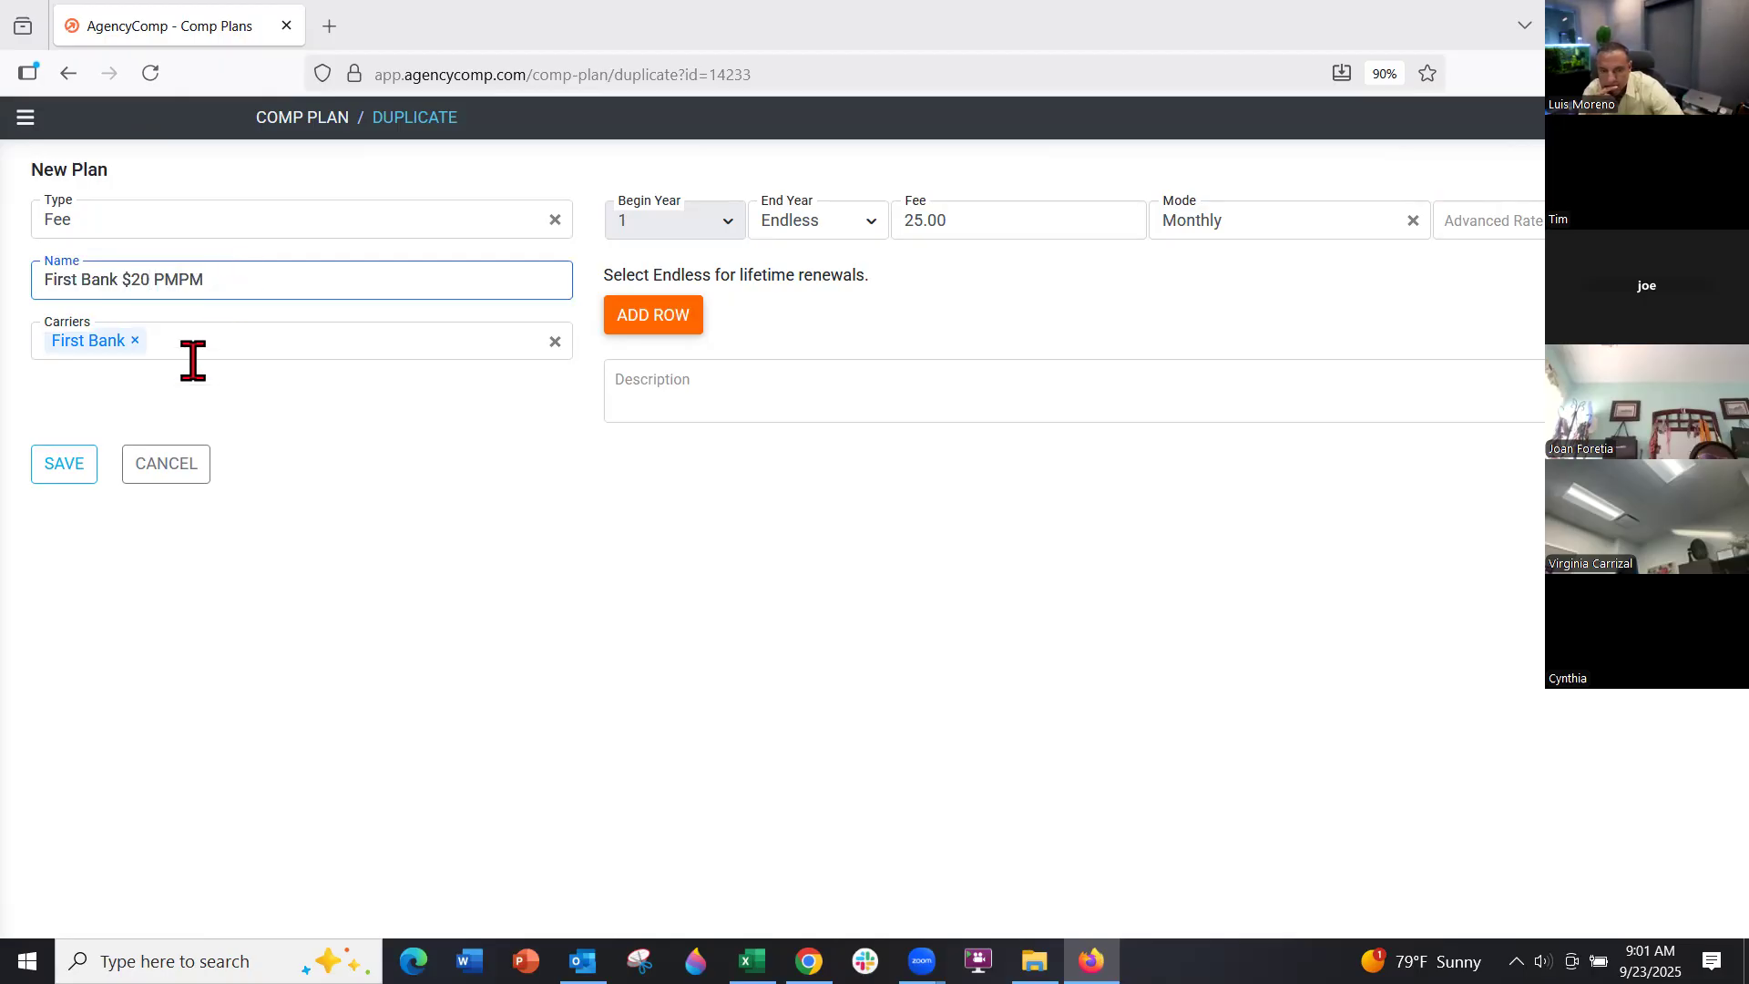
pyautogui.click(82, 462)
pyautogui.moveTo(964, 222); pyautogui.dragTo(905, 220)
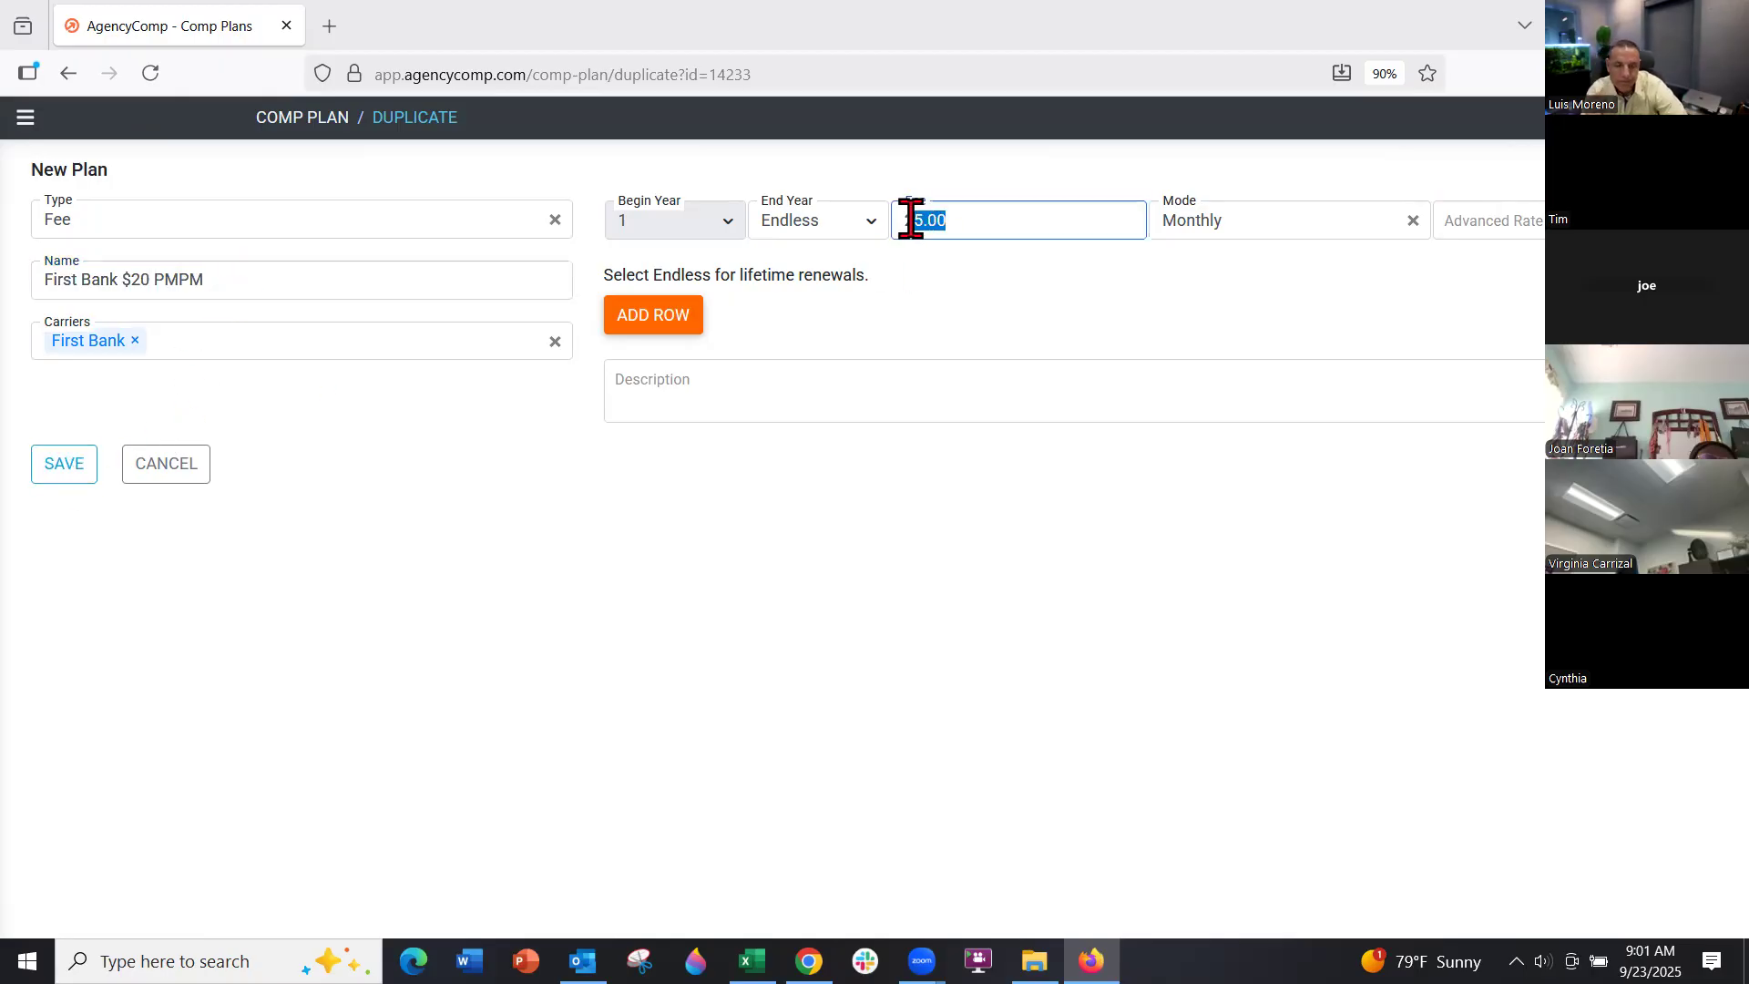
pyautogui.write('20')
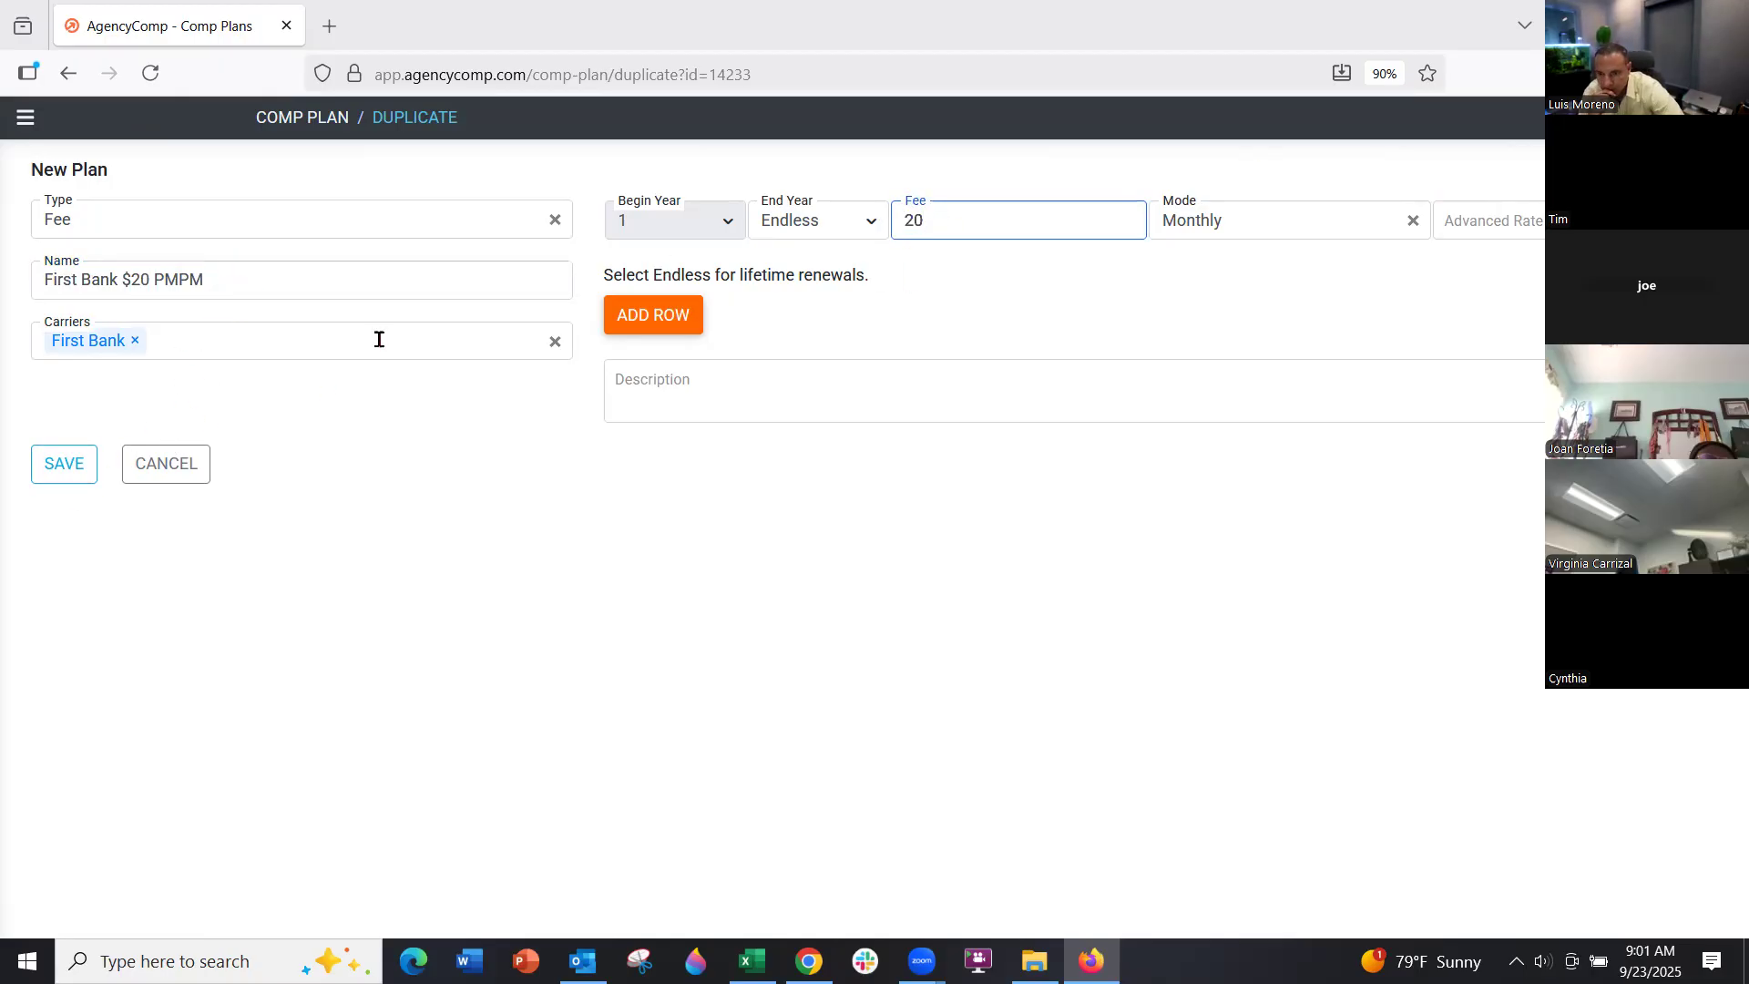
pyautogui.click(82, 464)
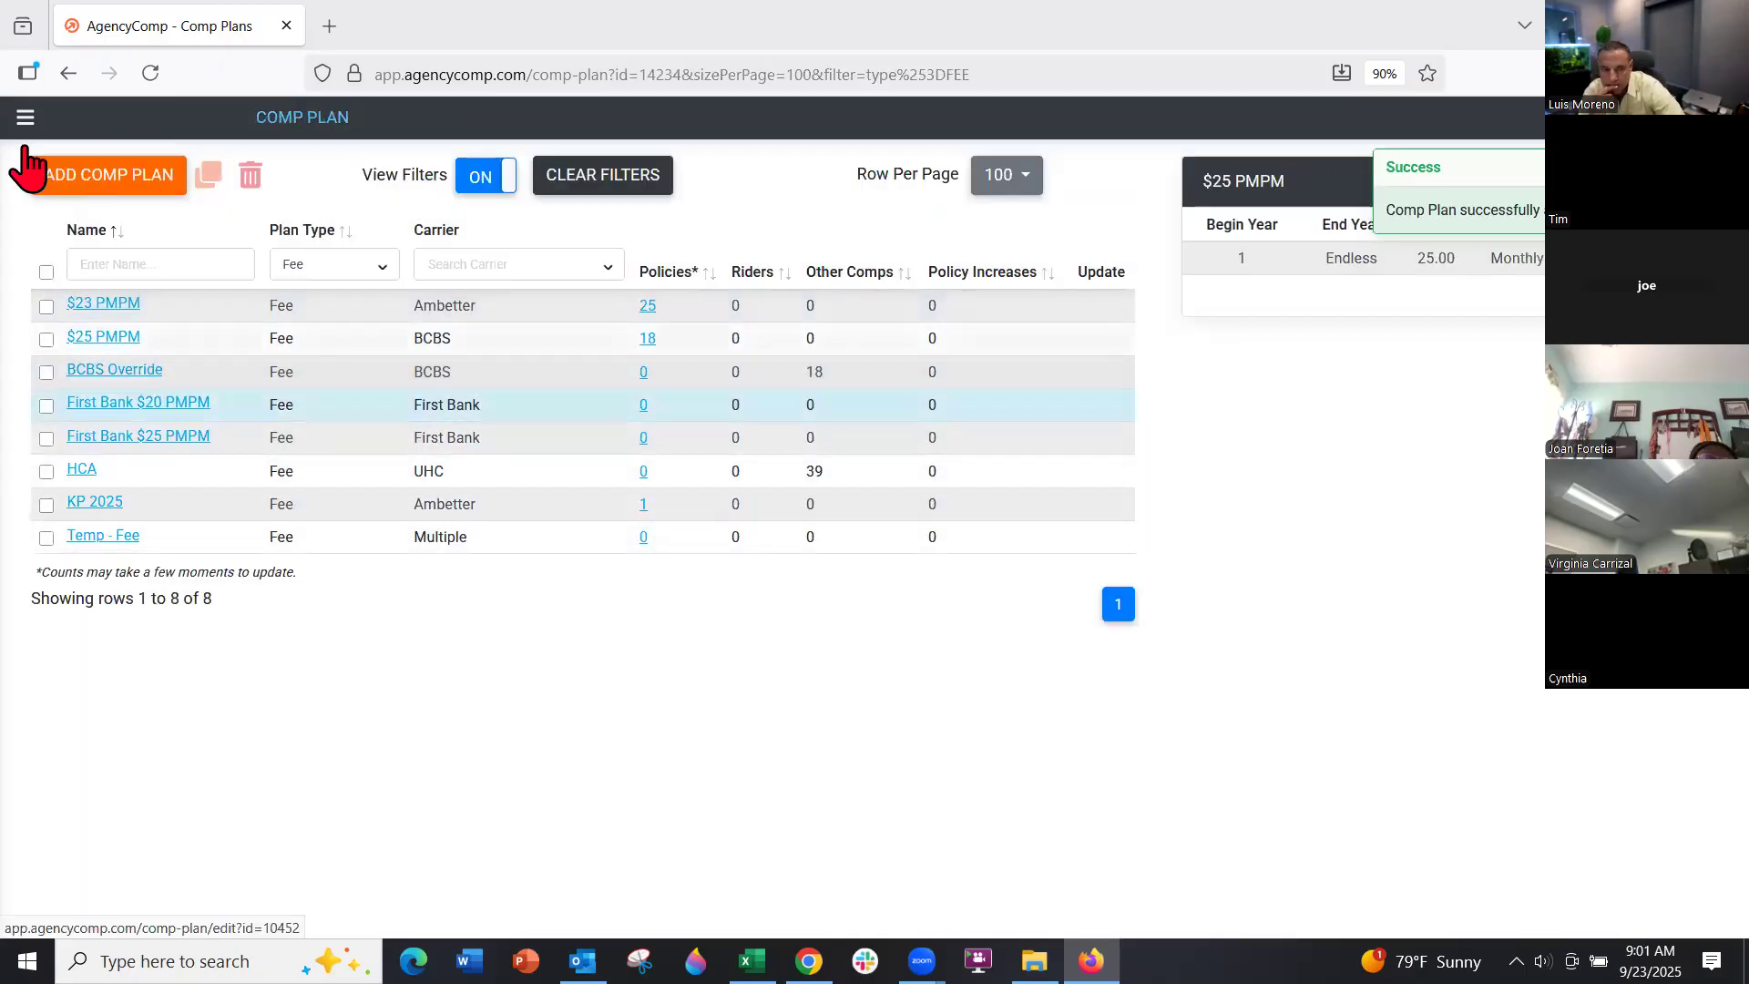
pyautogui.click(26, 117)
# Start a new policy and create the individual client Customer, New for it
pyautogui.click(57, 280)
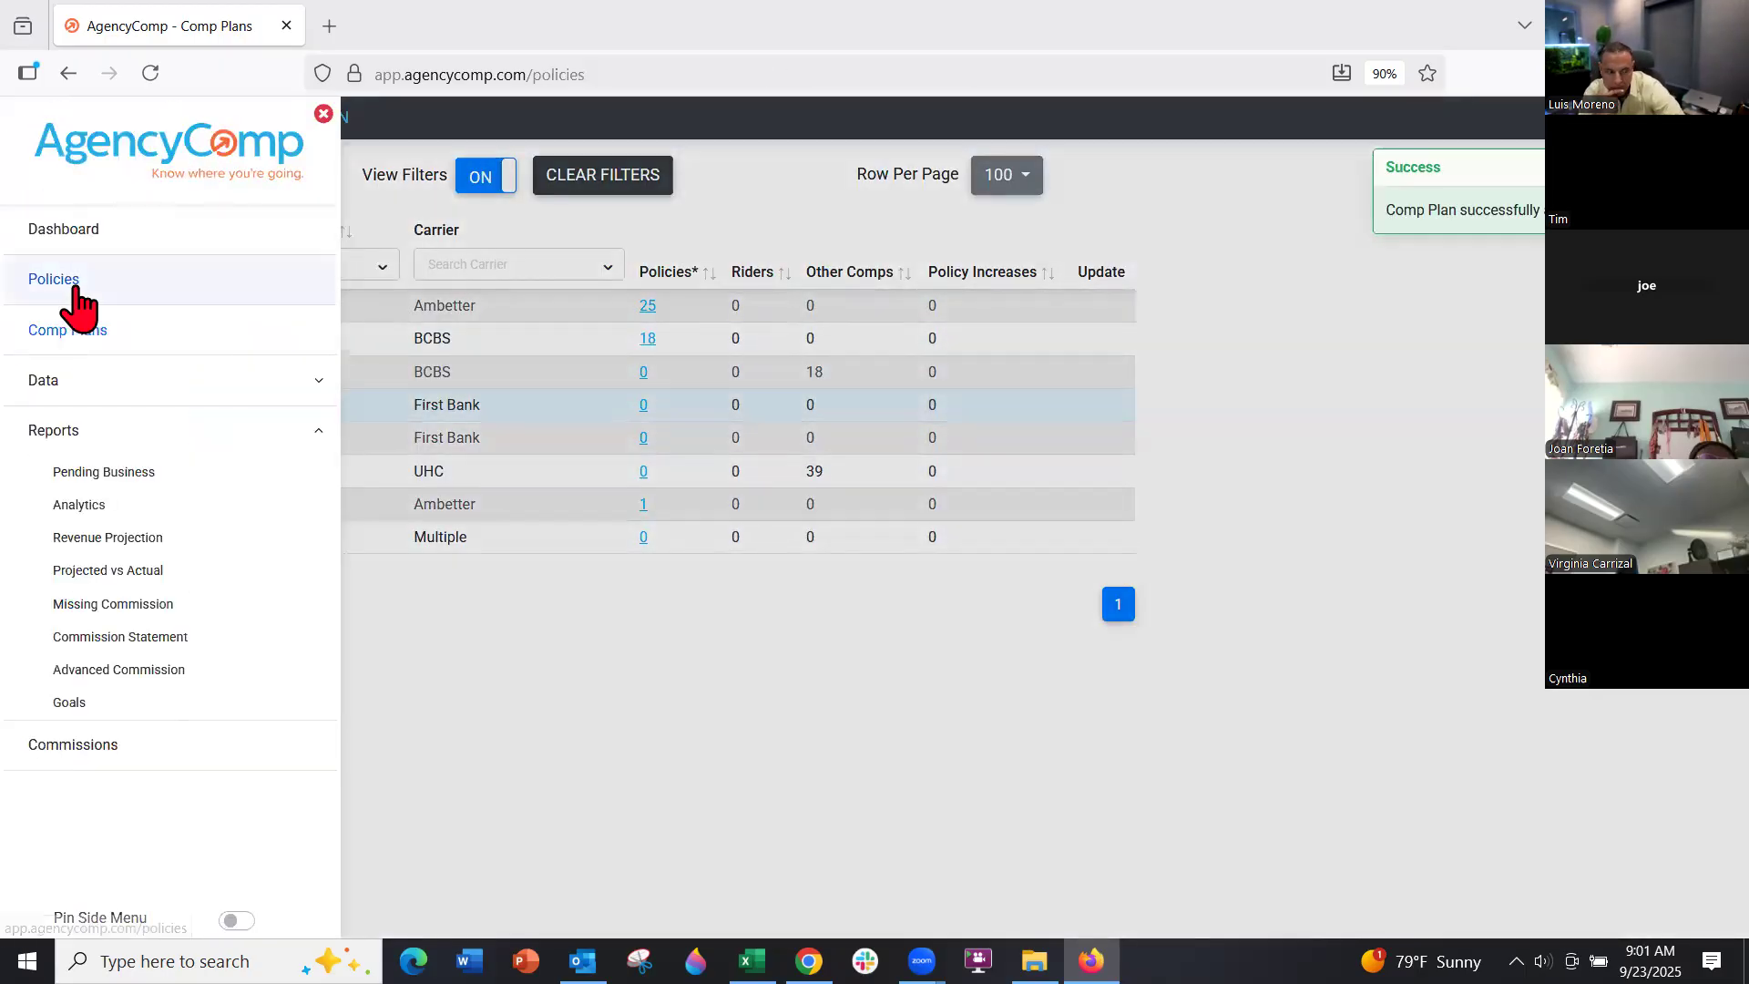
pyautogui.click(91, 176)
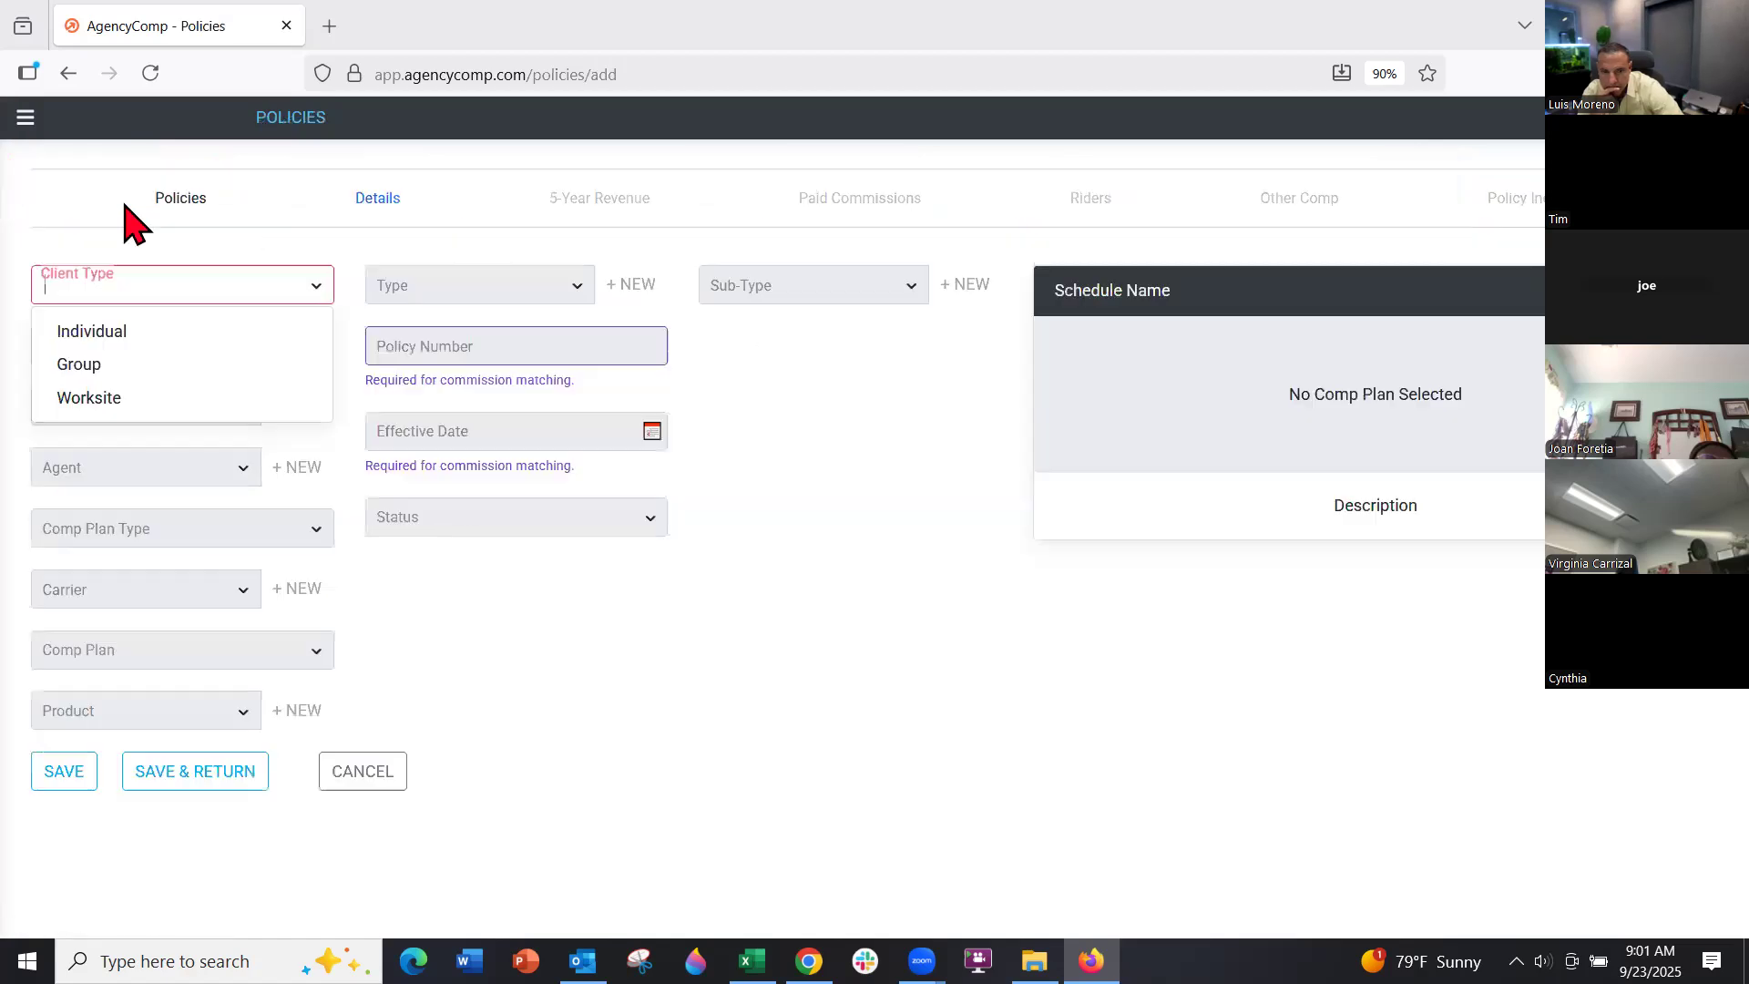
pyautogui.click(179, 288)
pyautogui.click(153, 335)
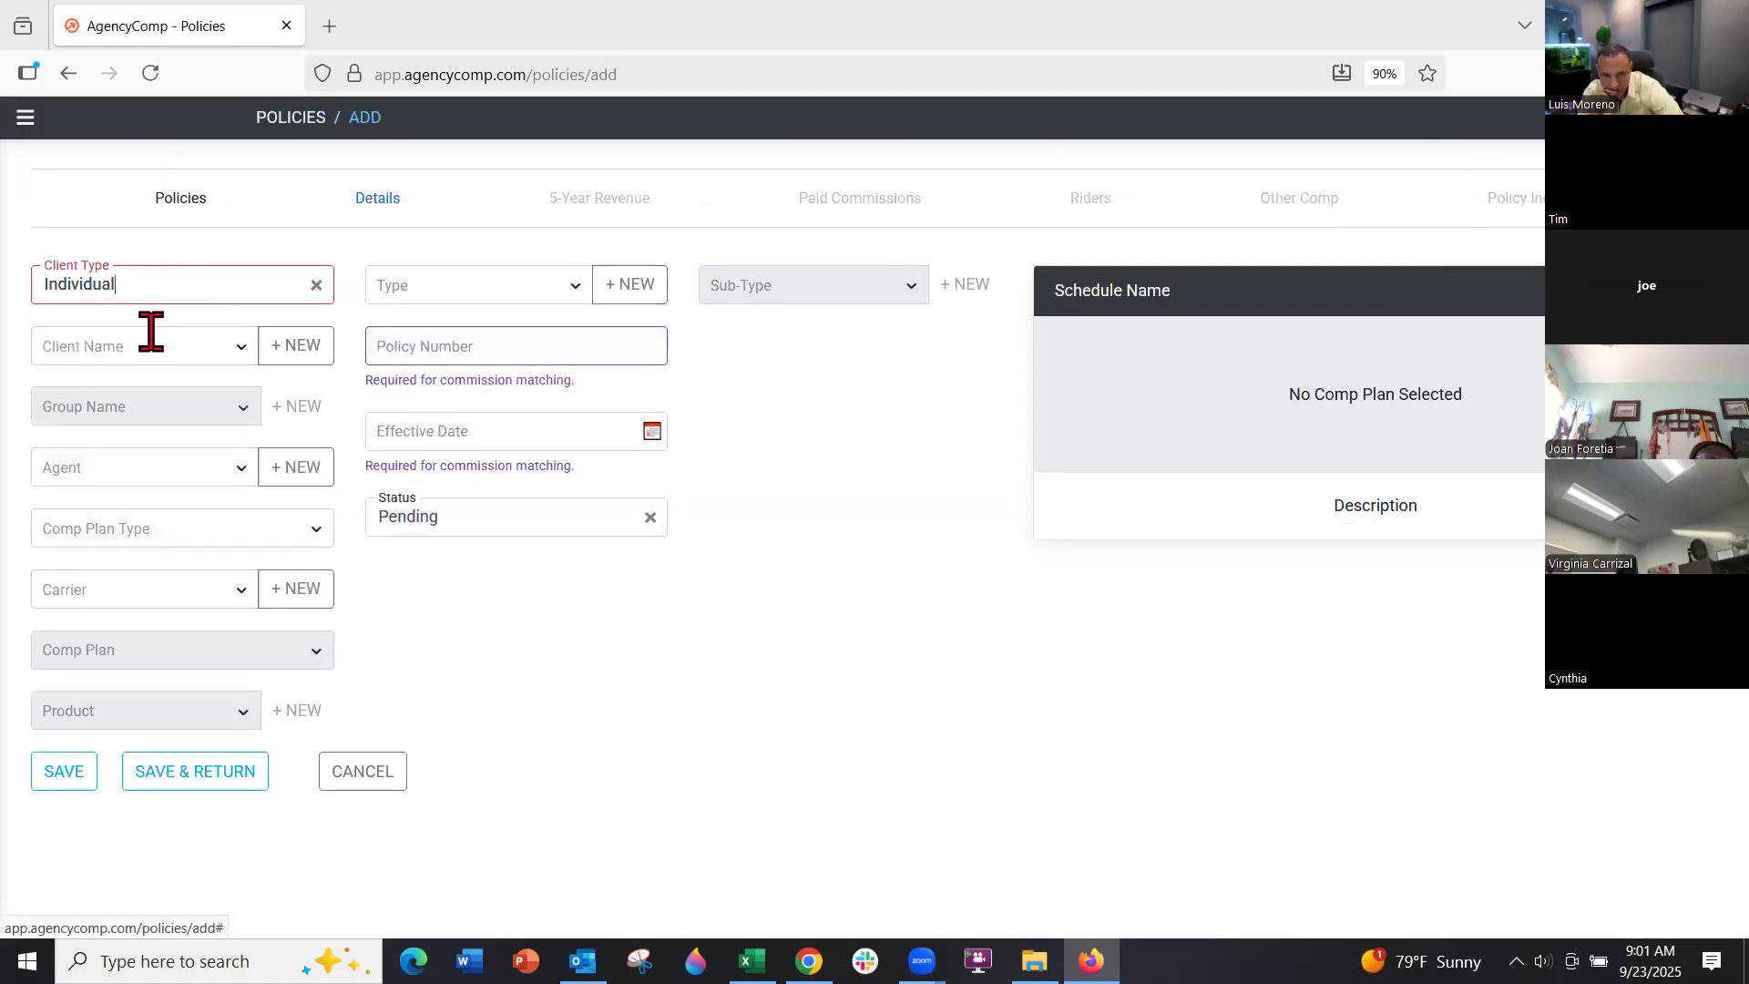
pyautogui.click(150, 333)
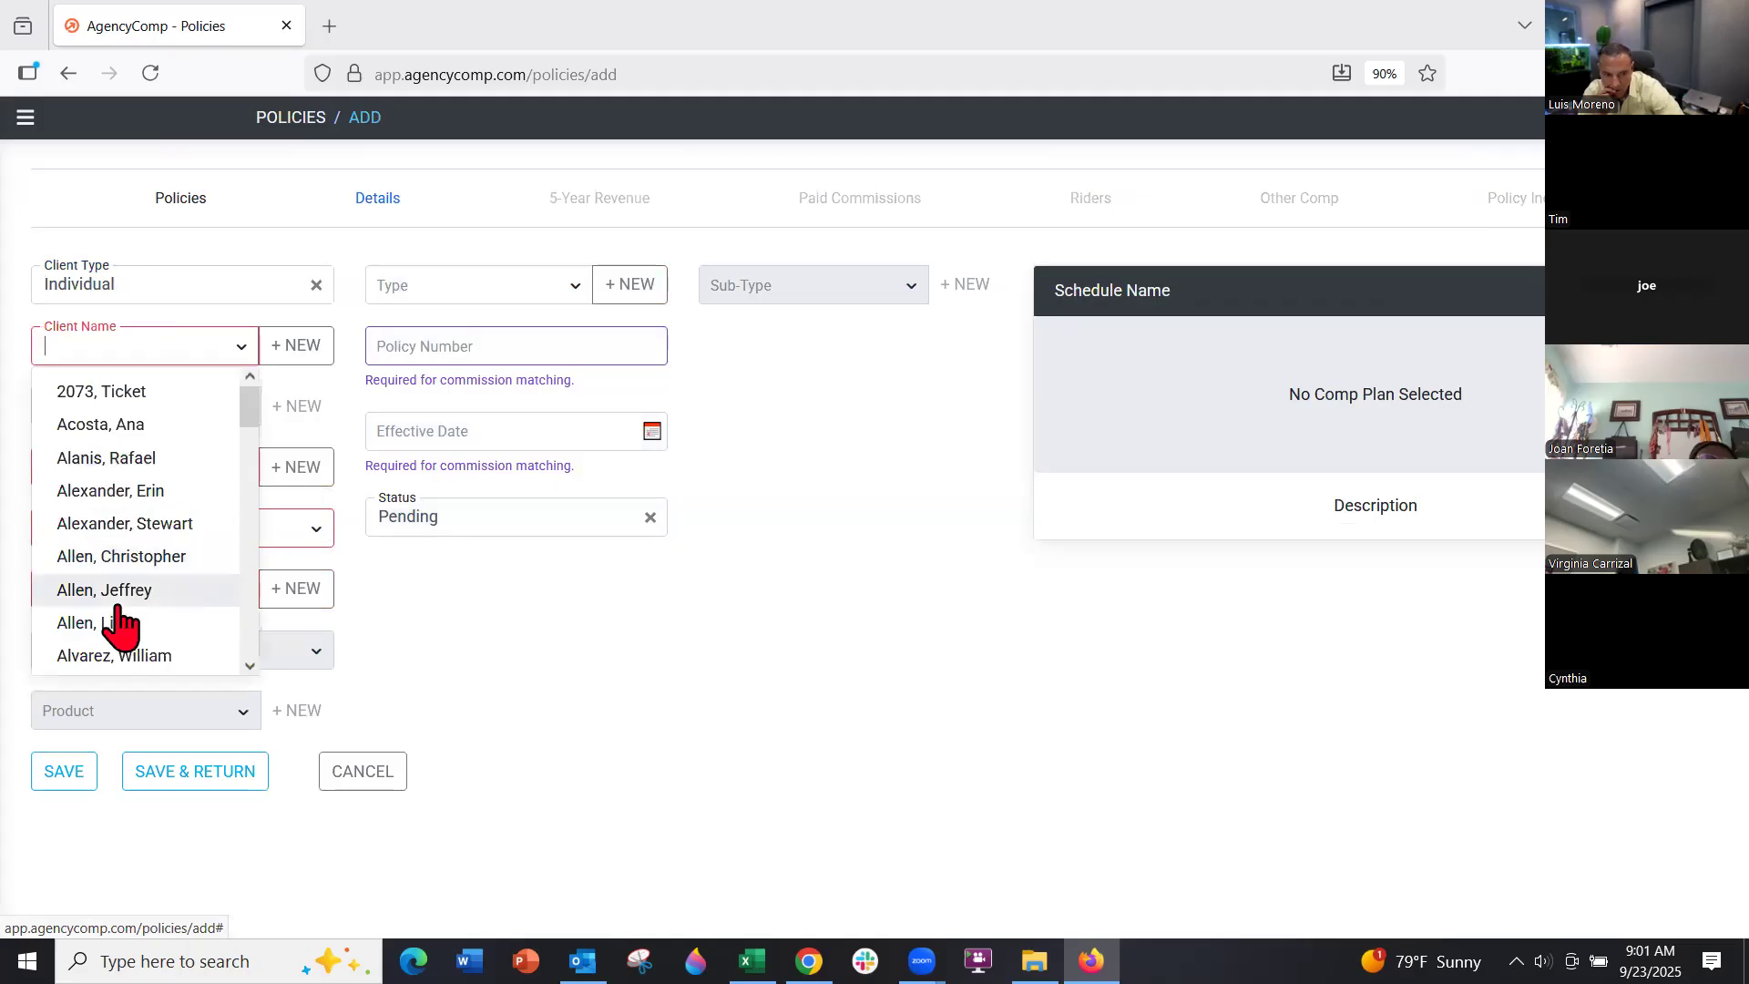
pyautogui.click(284, 346)
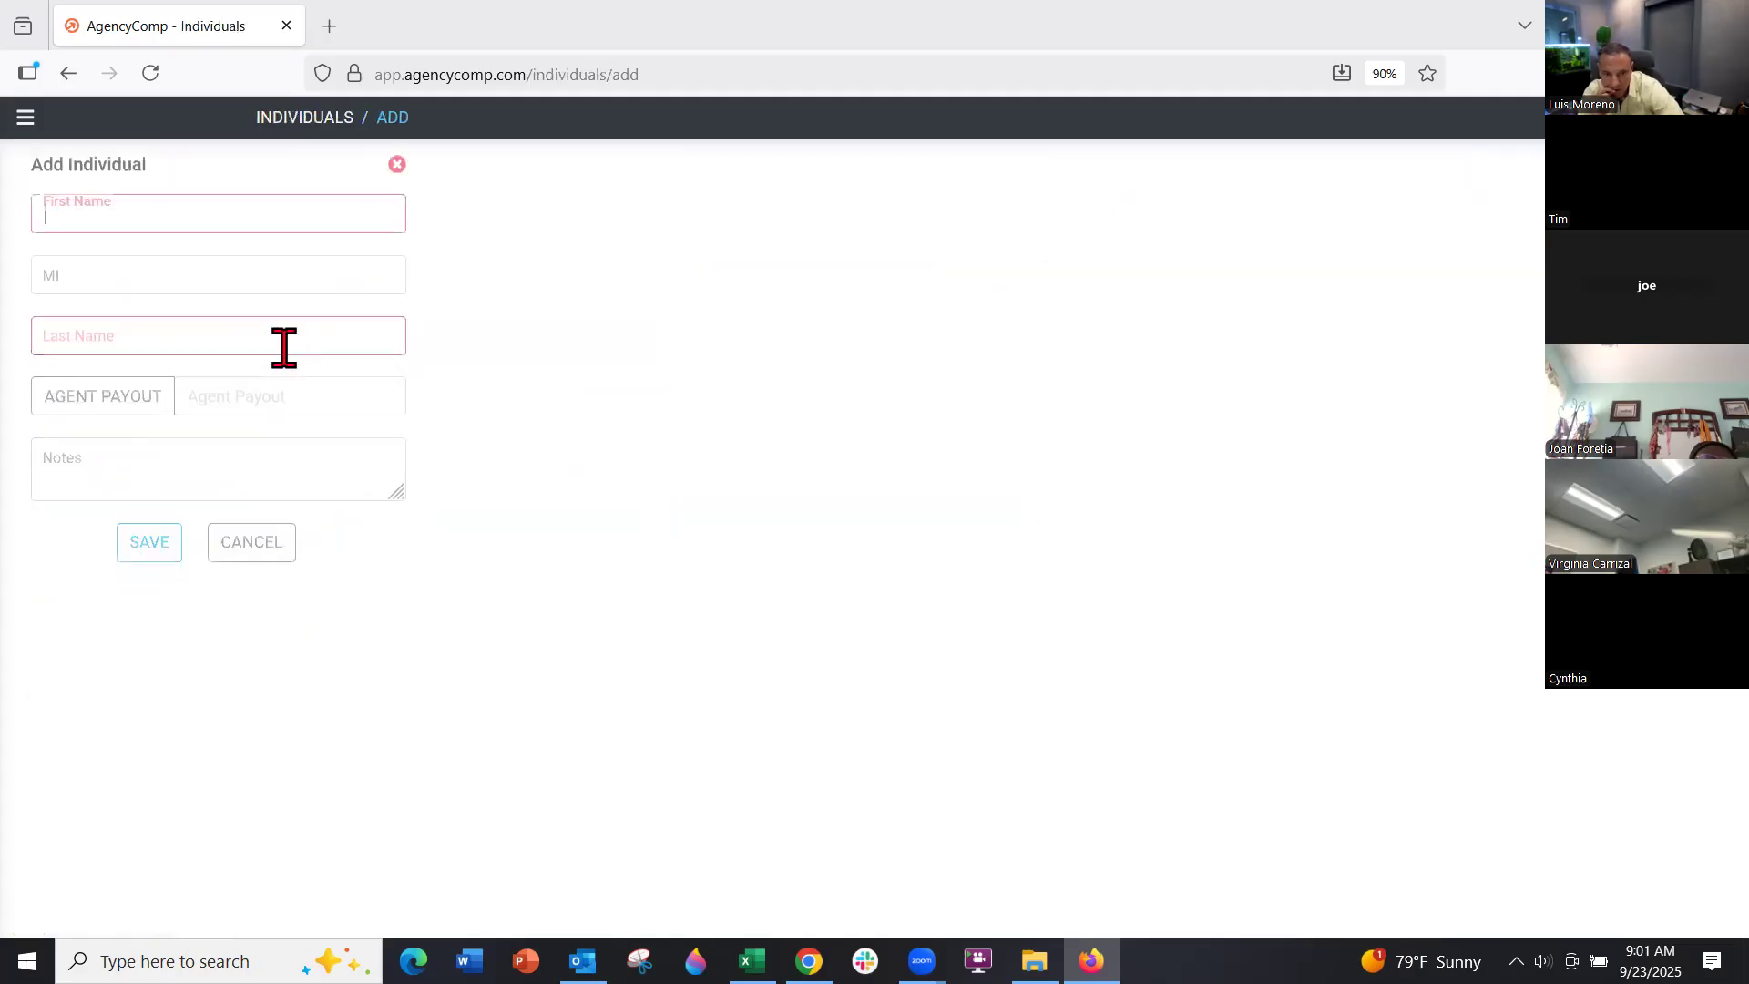
pyautogui.press('Tab')
pyautogui.press('Tab')
pyautogui.write('Customer')
pyautogui.press('Return')
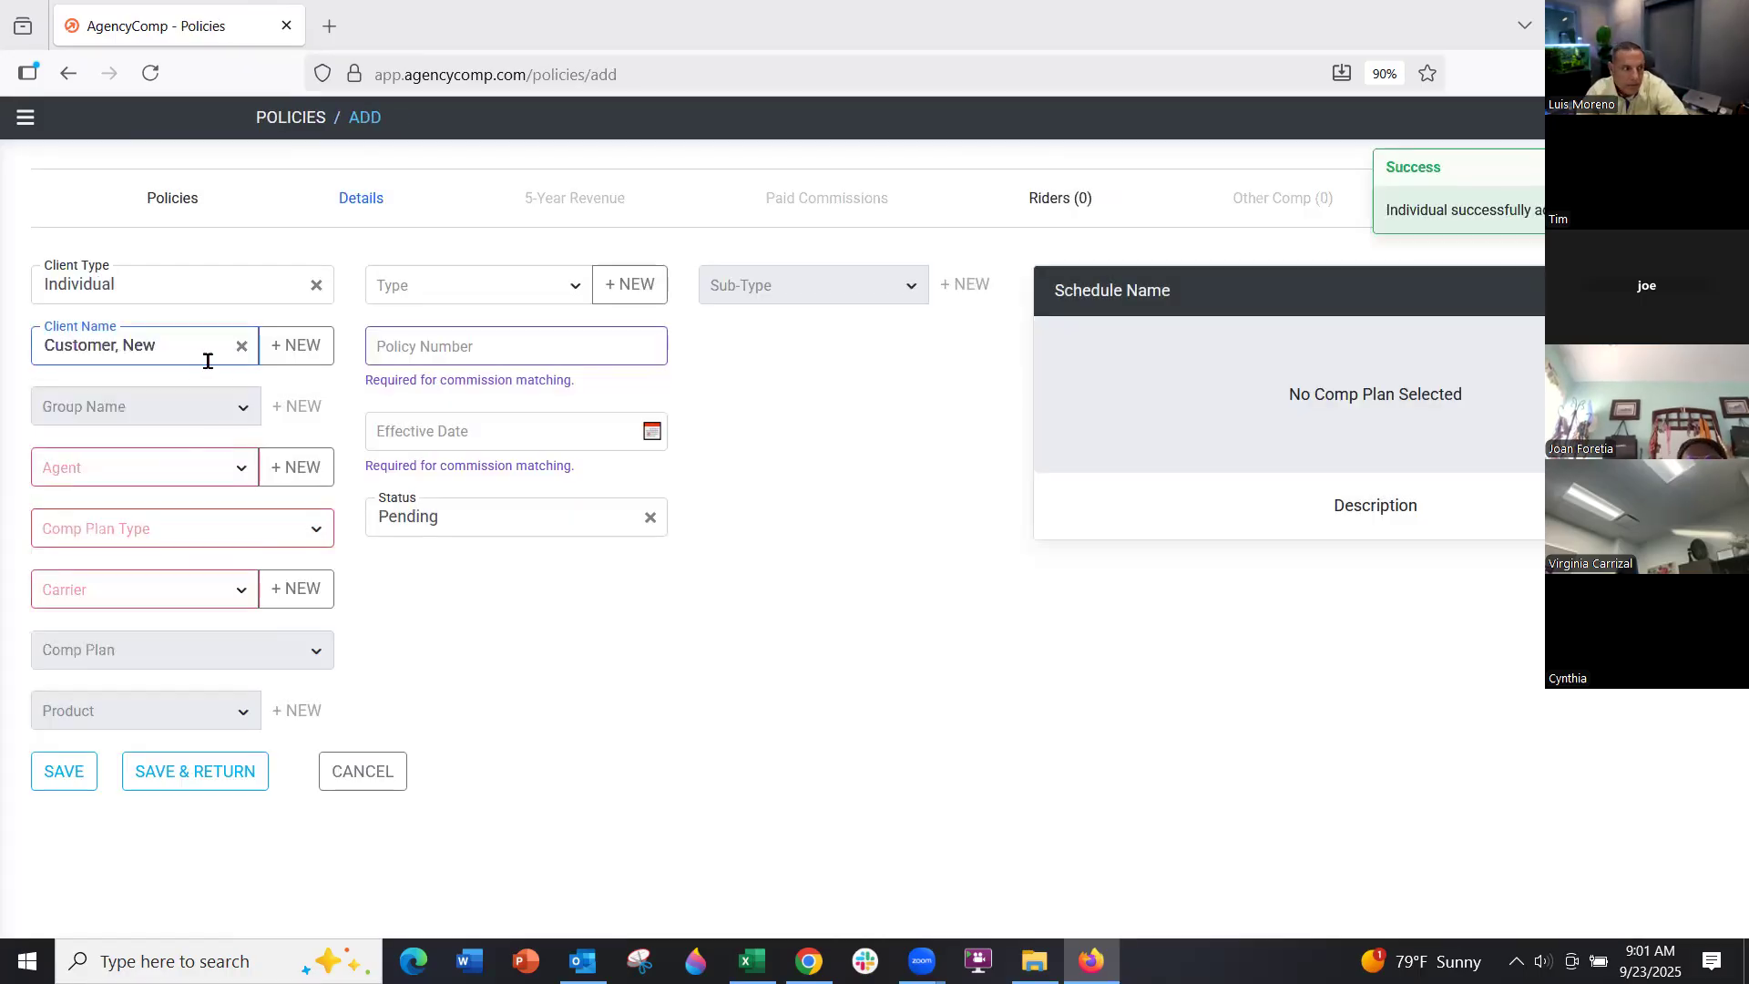
# Assign the agent, Fee comp plan type, BCBS carrier and the $25 PMPM comp plan
pyautogui.click(193, 465)
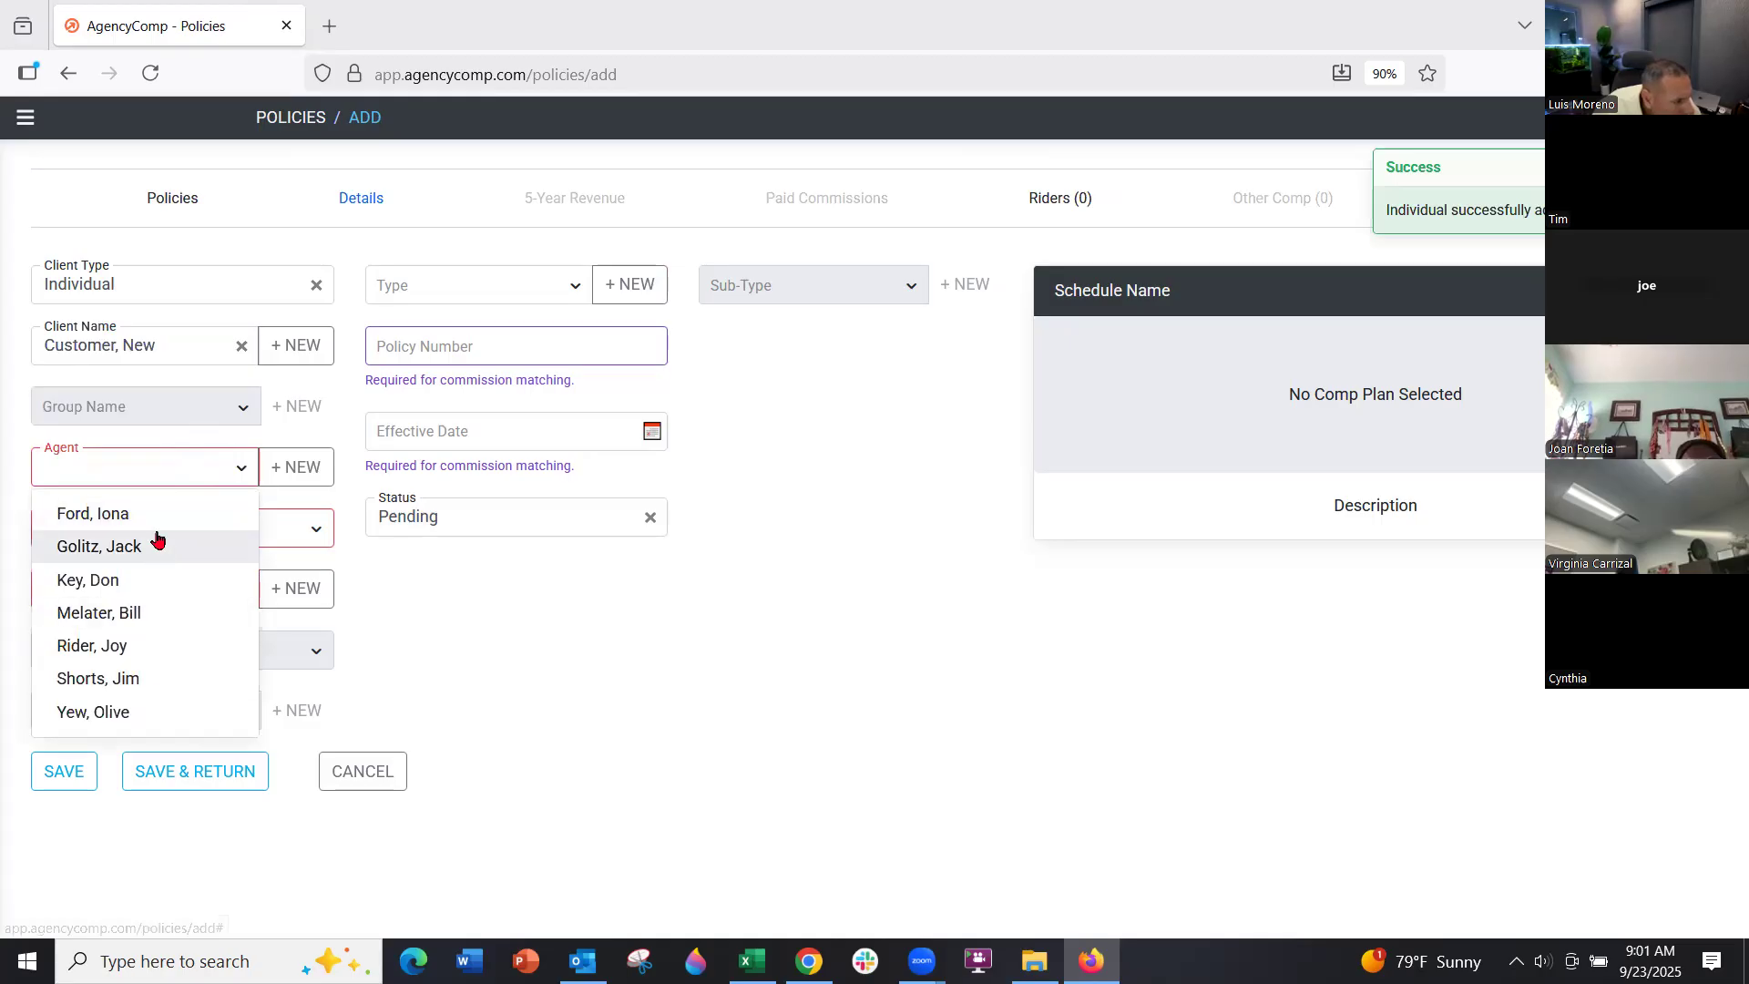
pyautogui.click(165, 516)
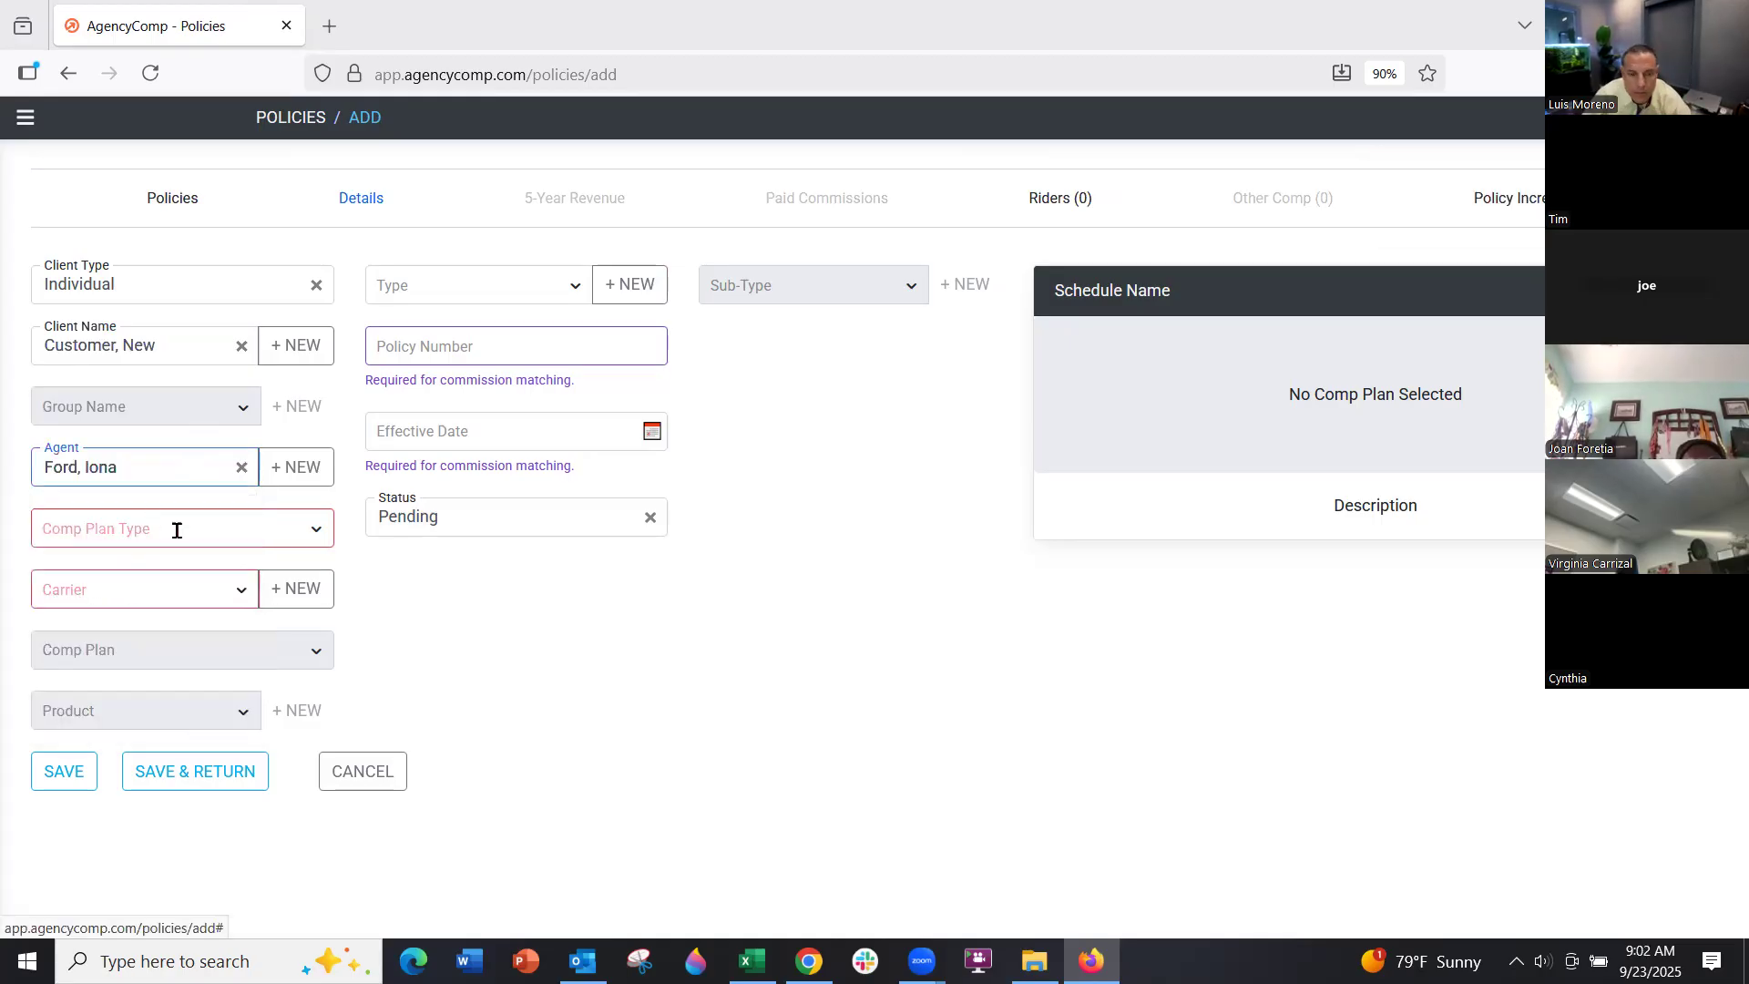
pyautogui.click(167, 519)
pyautogui.click(125, 642)
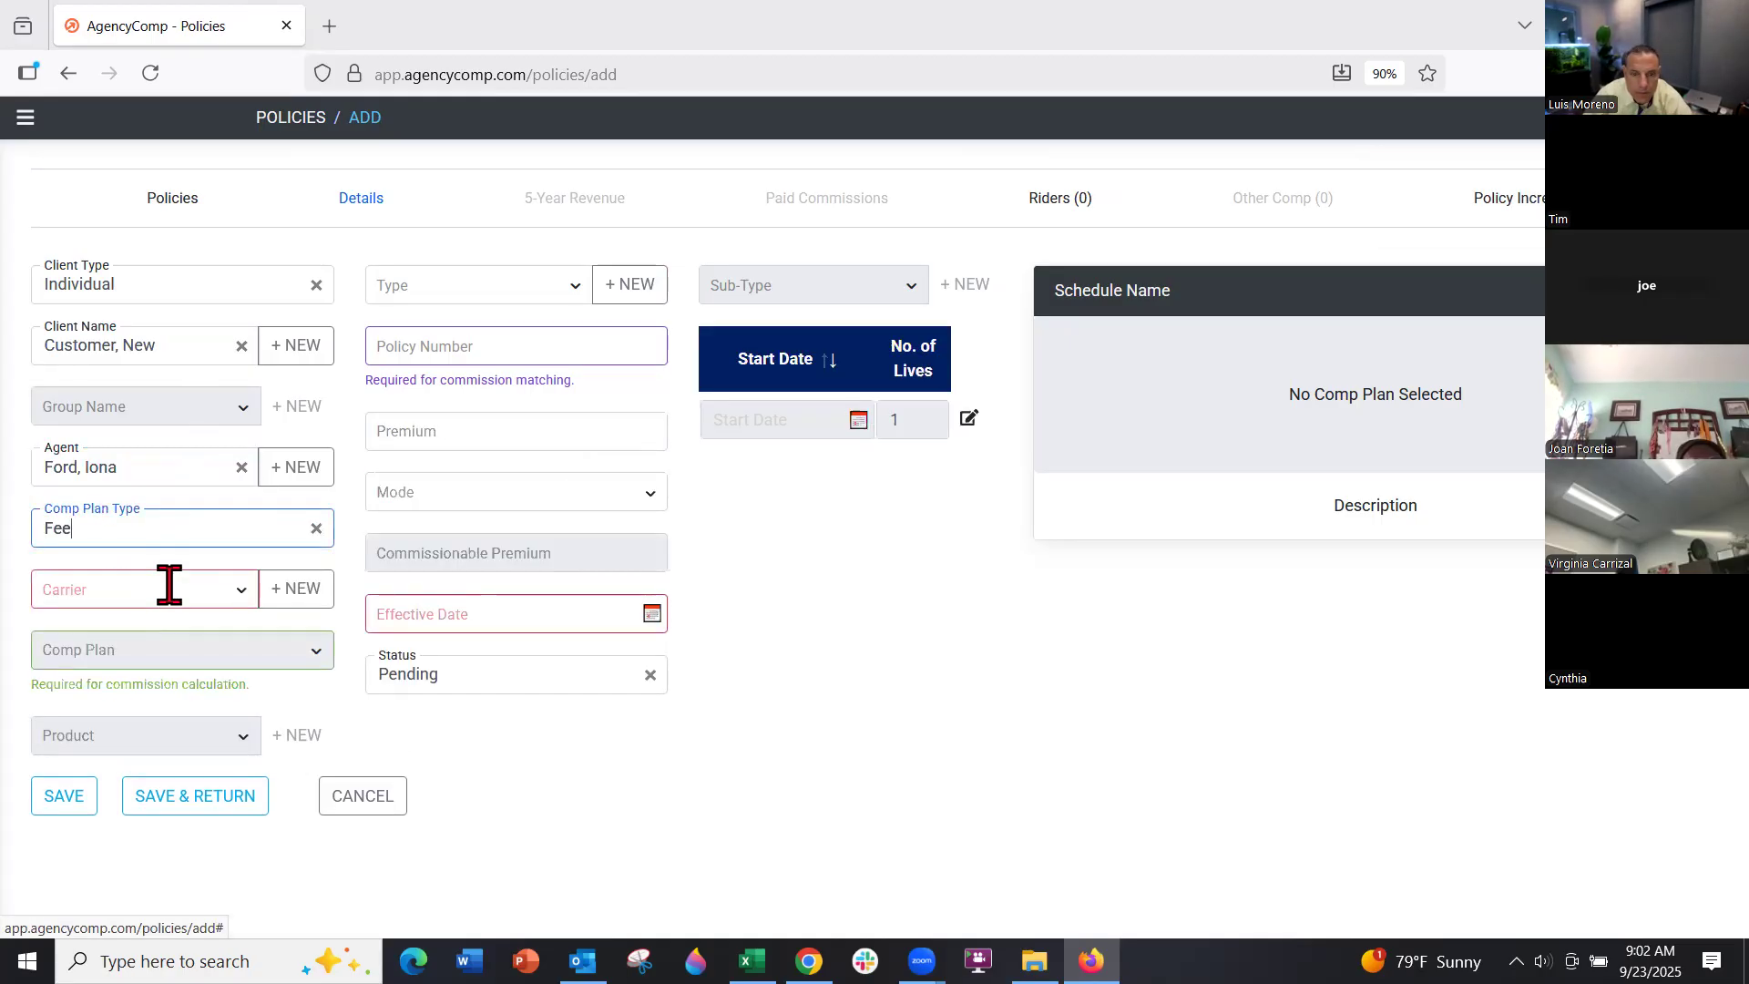
pyautogui.click(167, 587)
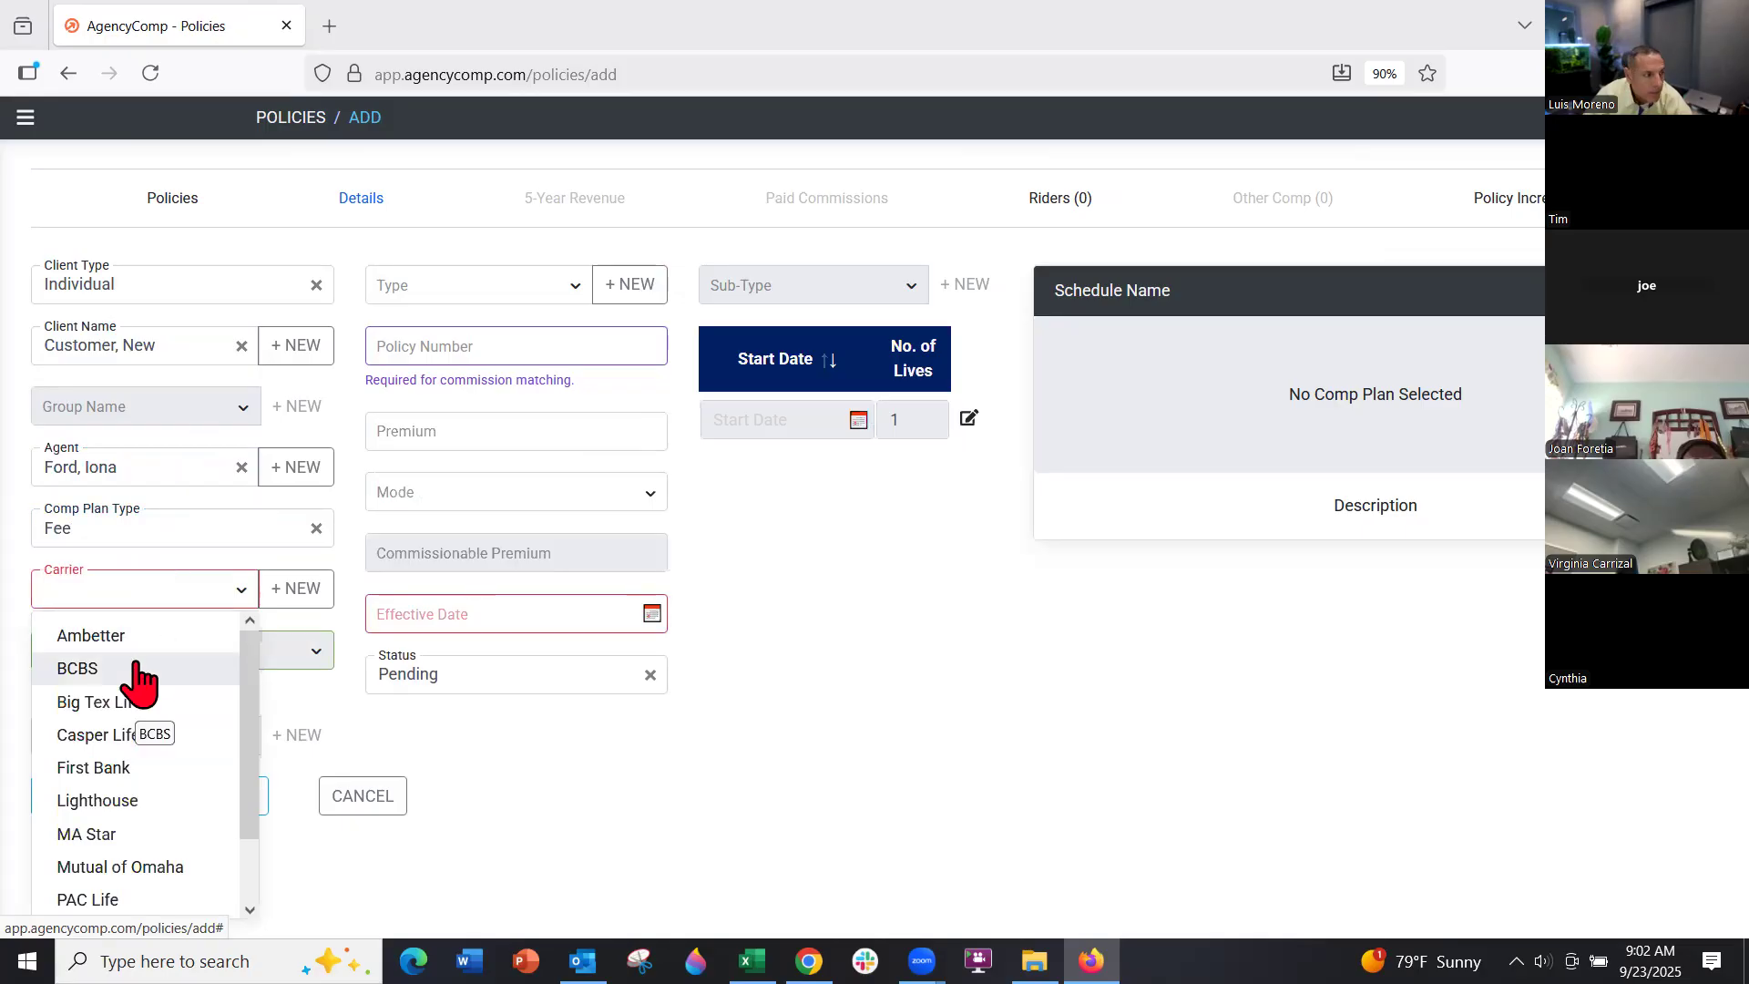
pyautogui.click(136, 674)
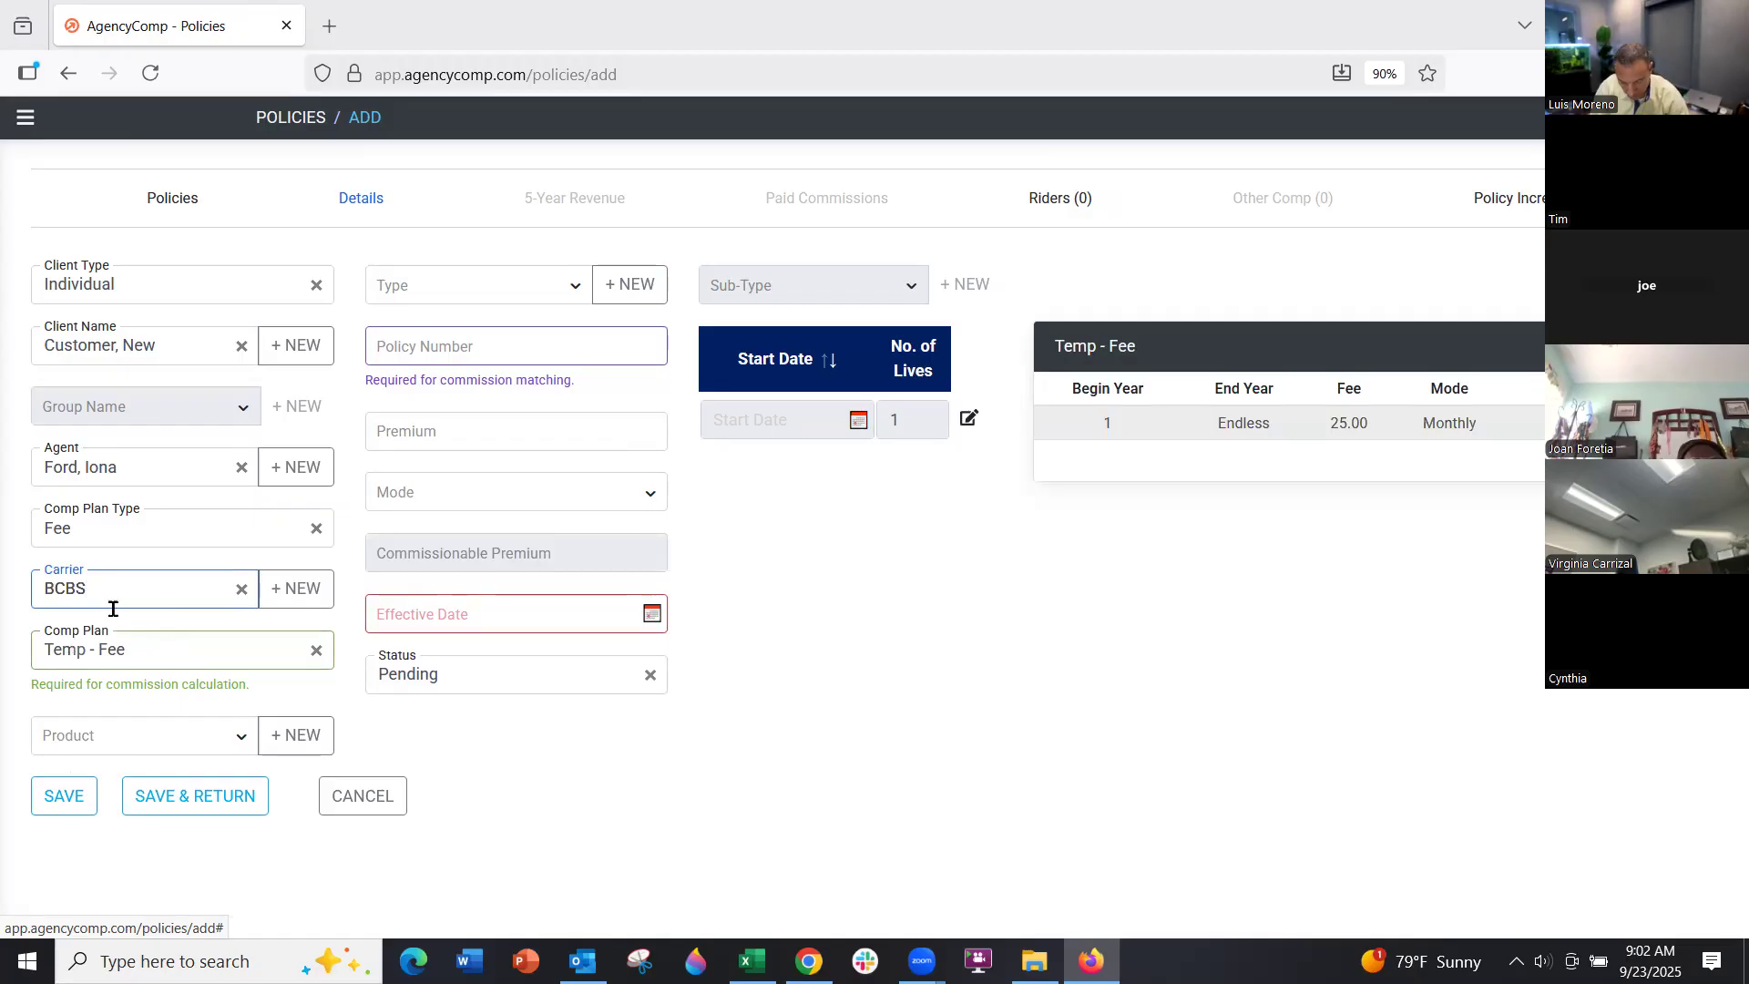
pyautogui.click(149, 642)
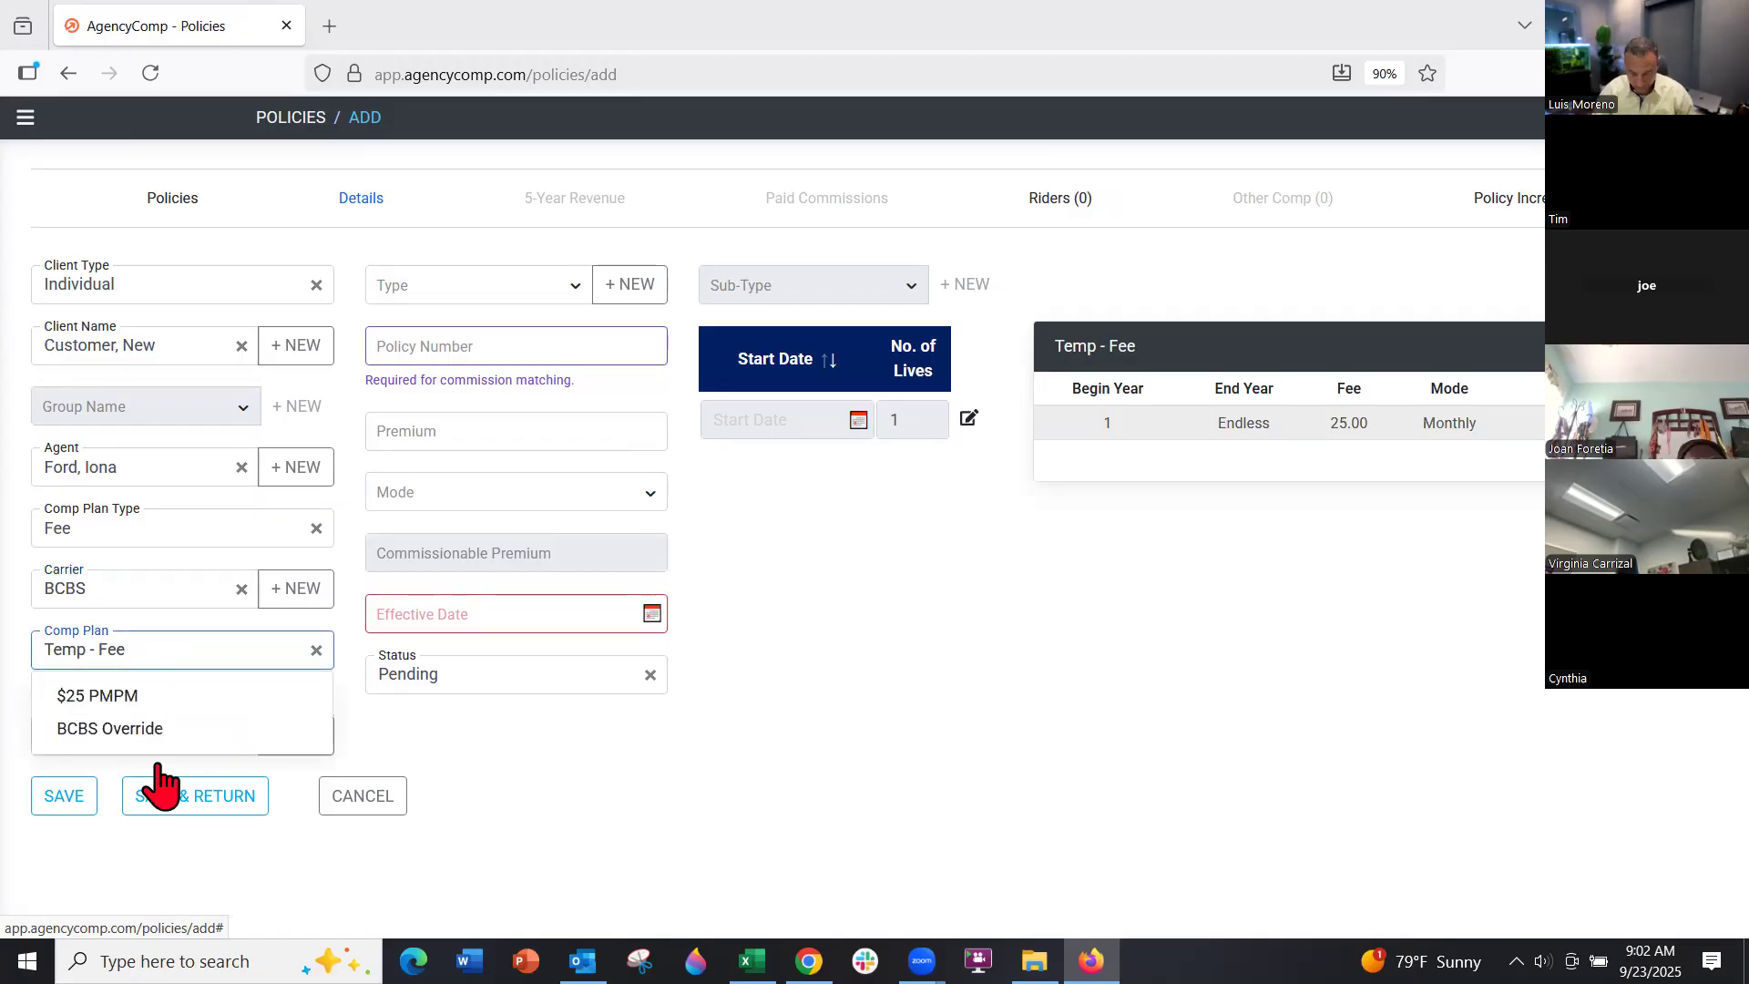
pyautogui.click(116, 698)
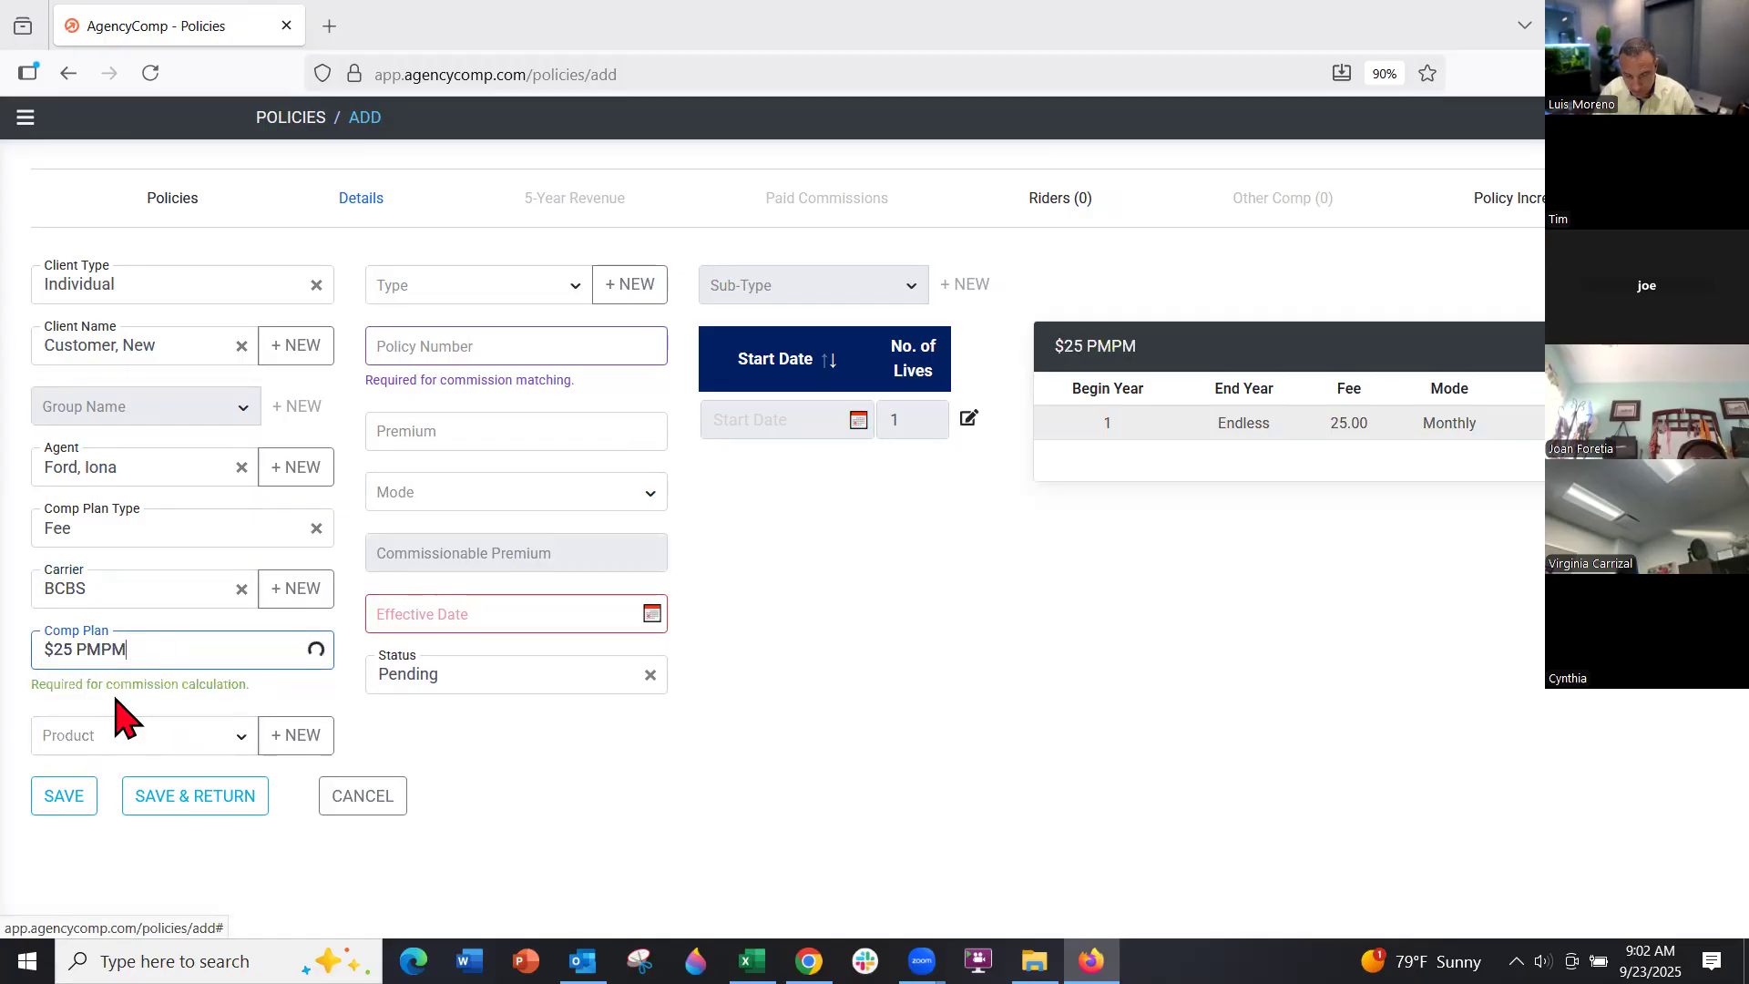
# Set the policy's effective date to October 1, 2025
pyautogui.click(536, 347)
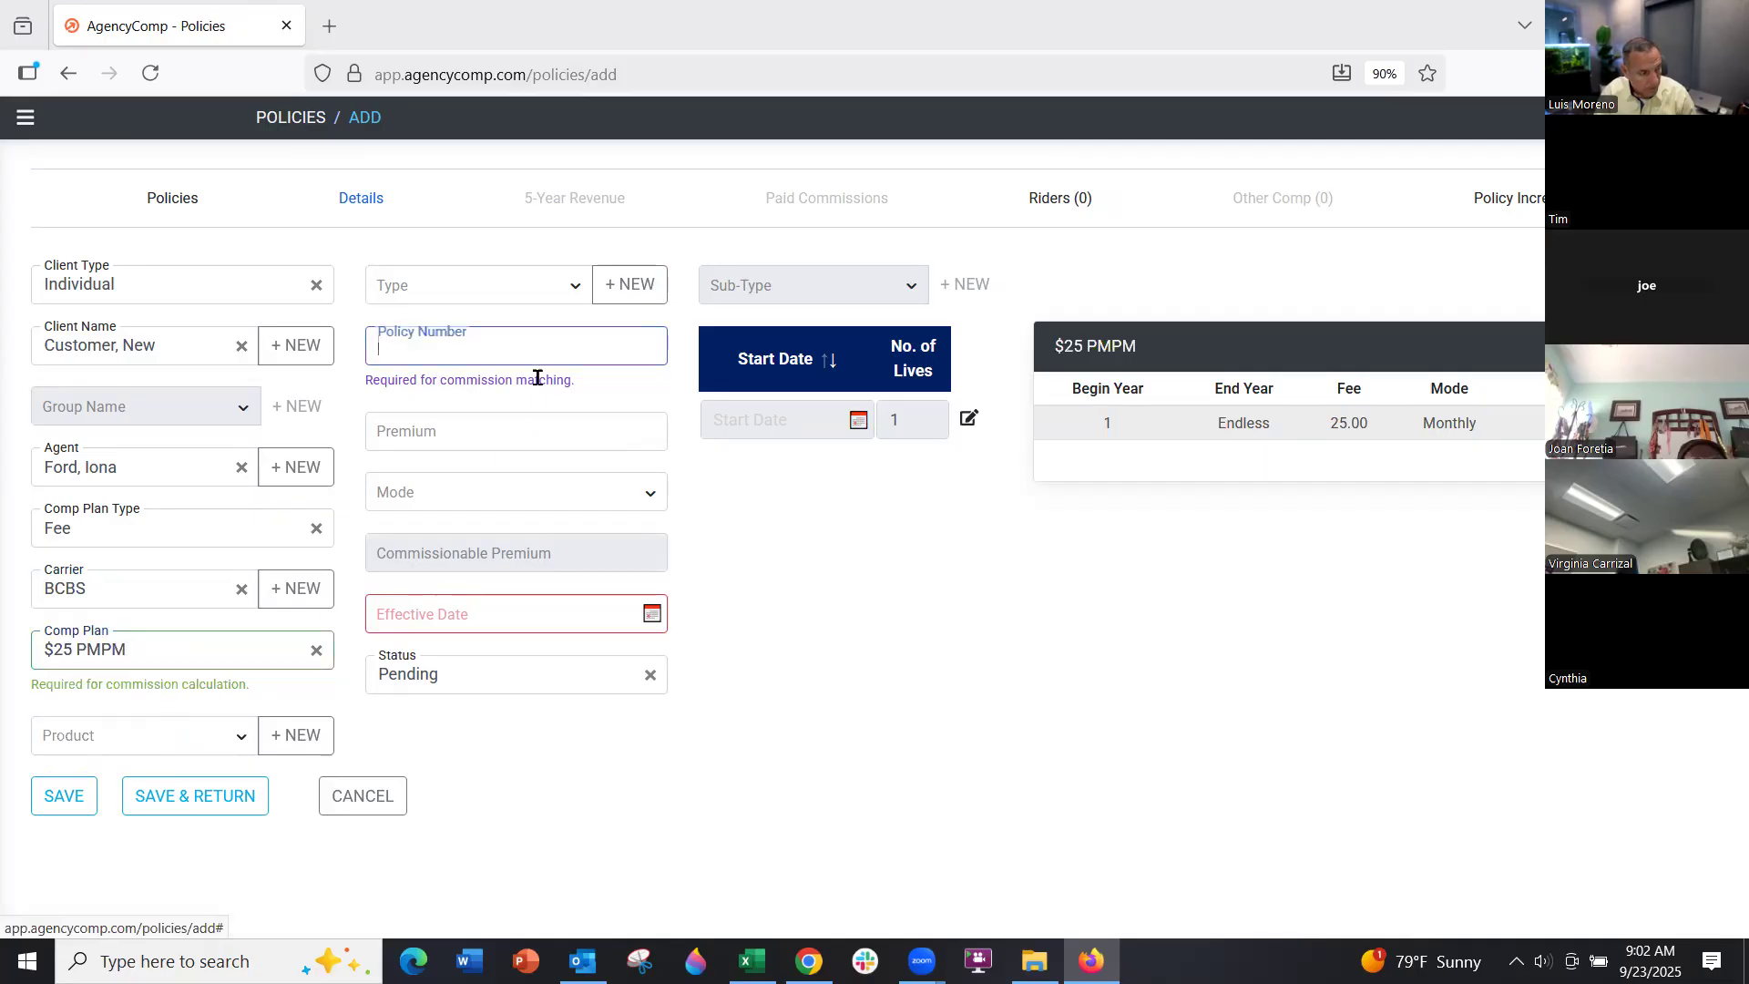
pyautogui.click(497, 615)
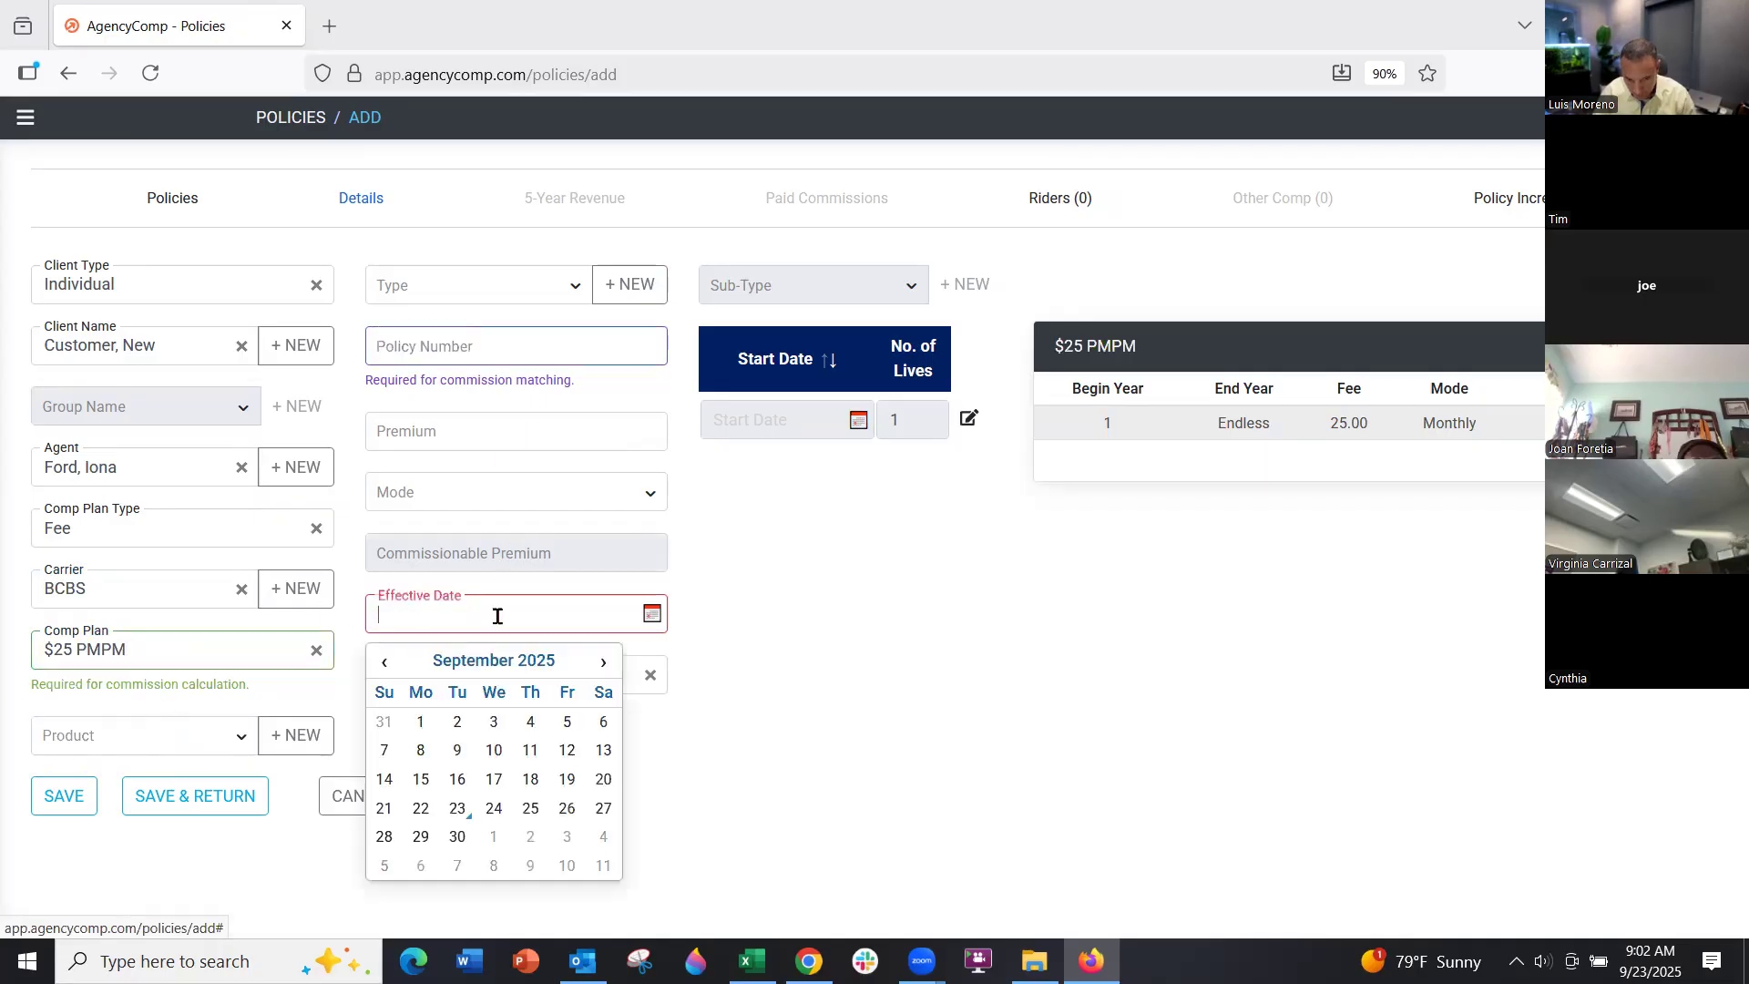
pyautogui.click(603, 661)
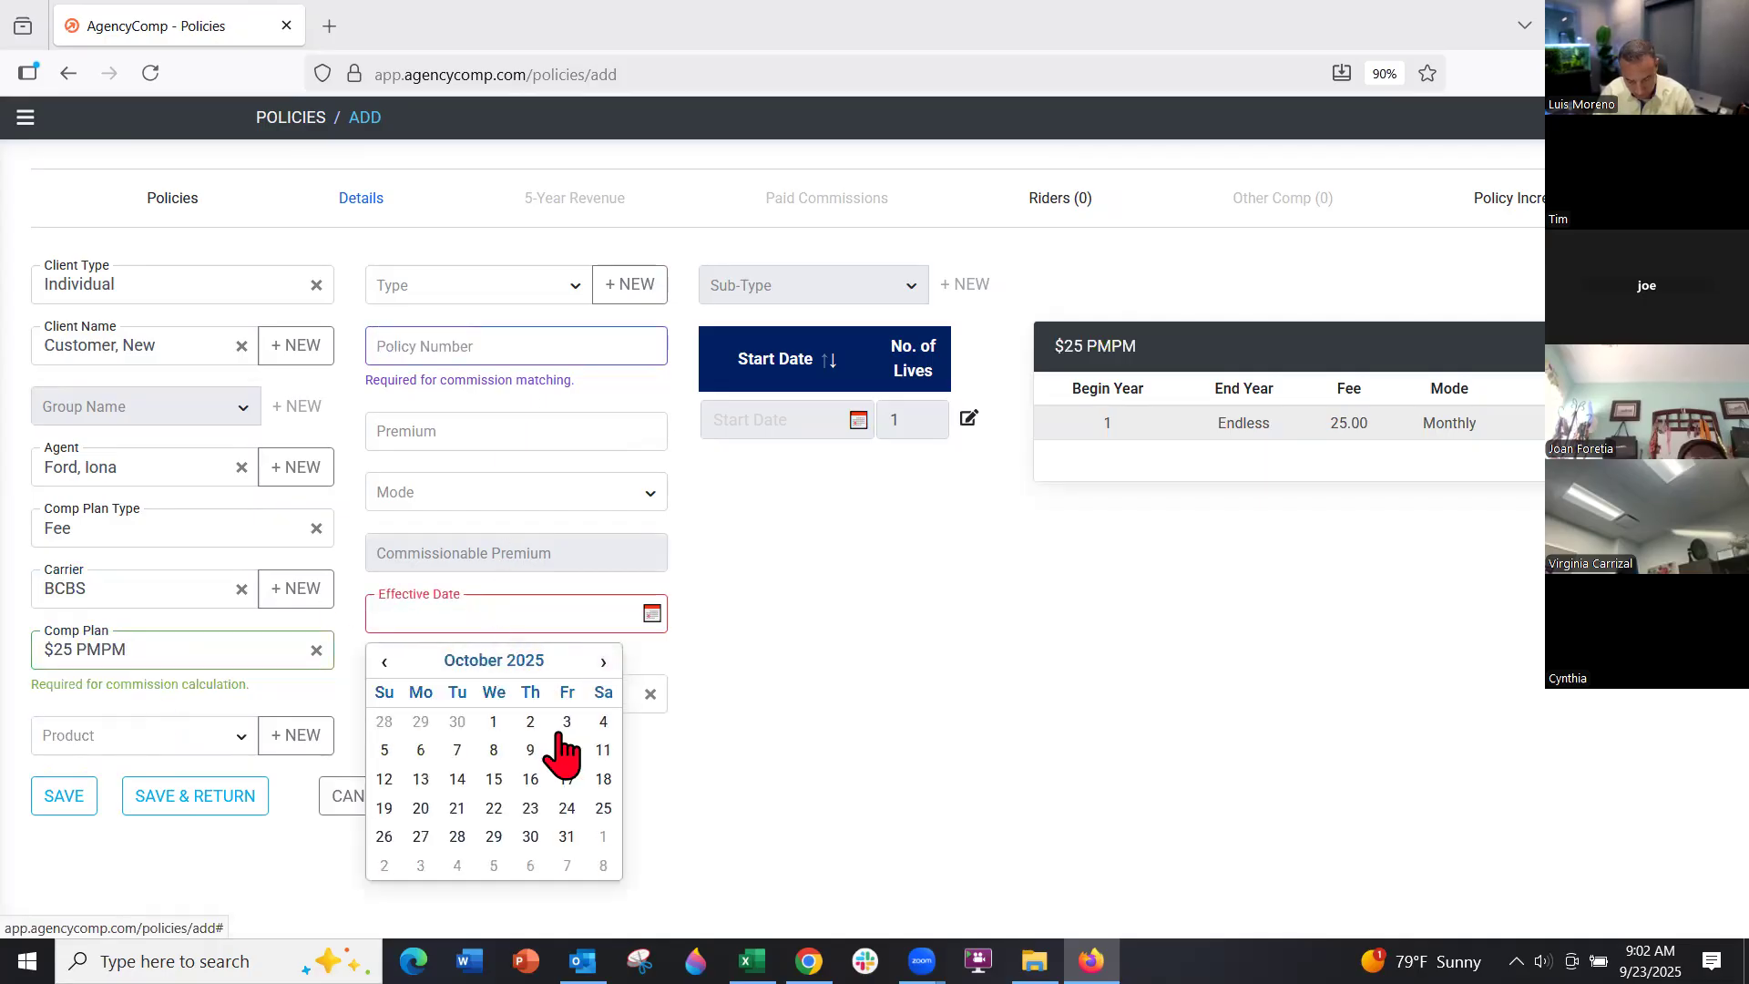
pyautogui.click(493, 721)
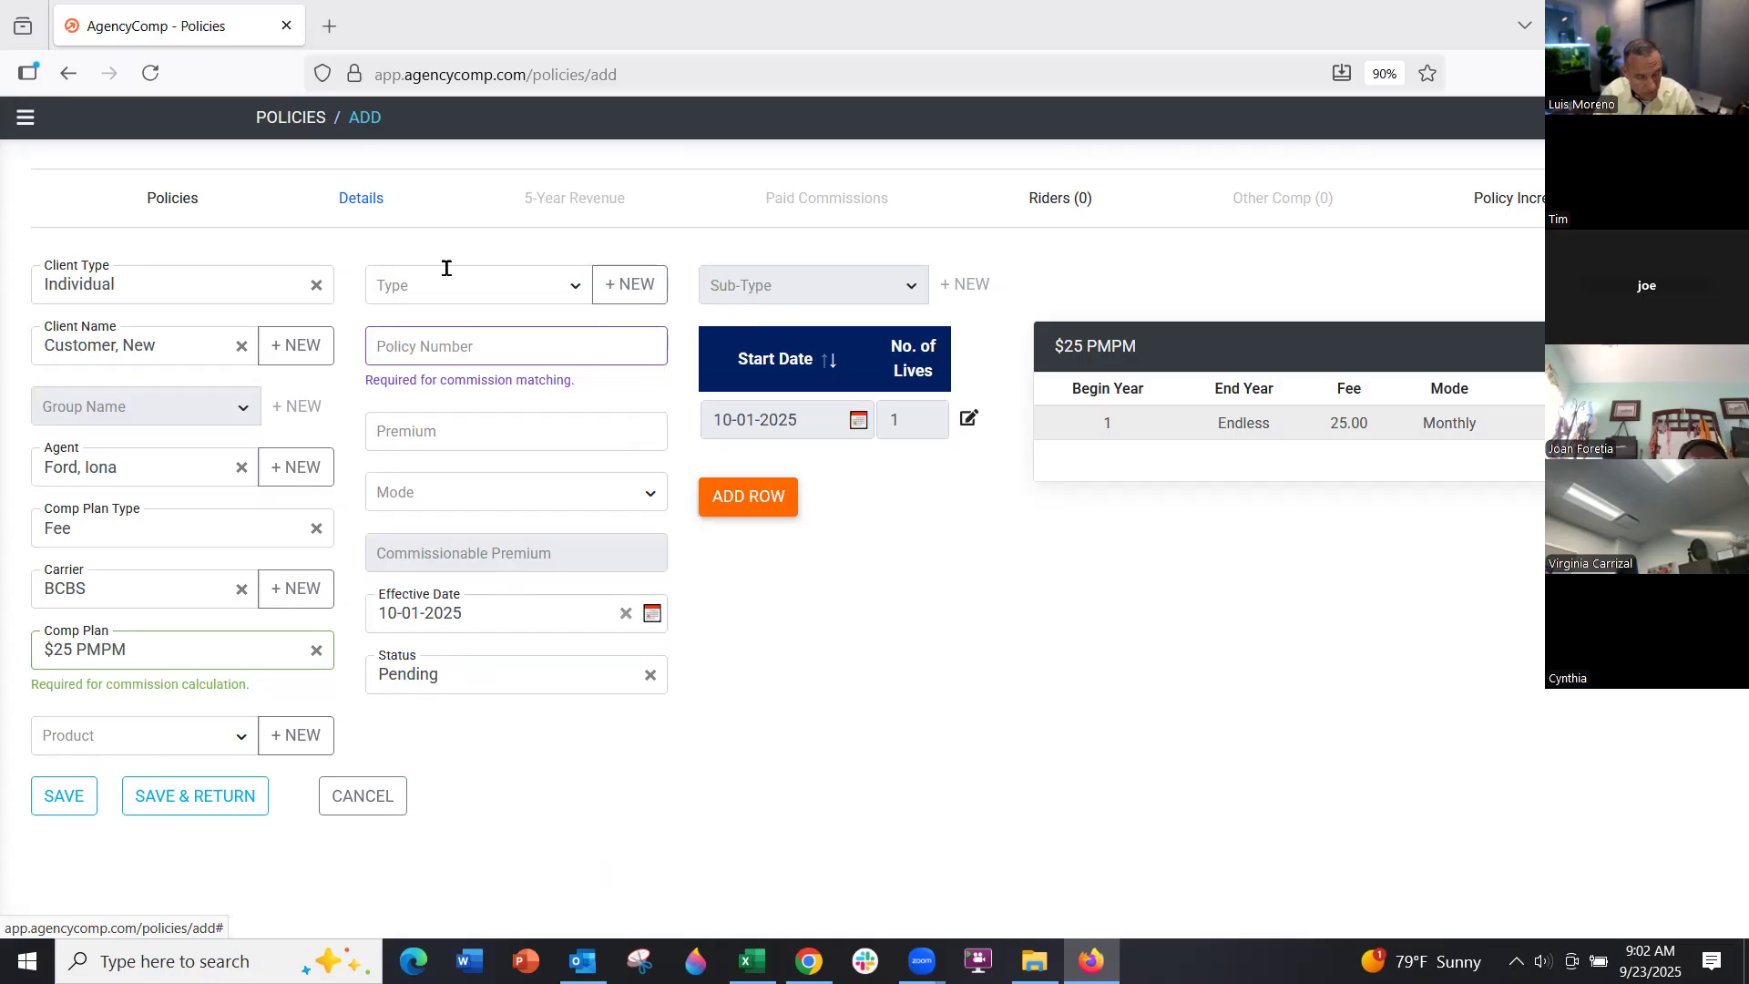
# Set the policy type to Individual with a new 'Health' sub-type, then save the policy
pyautogui.click(483, 286)
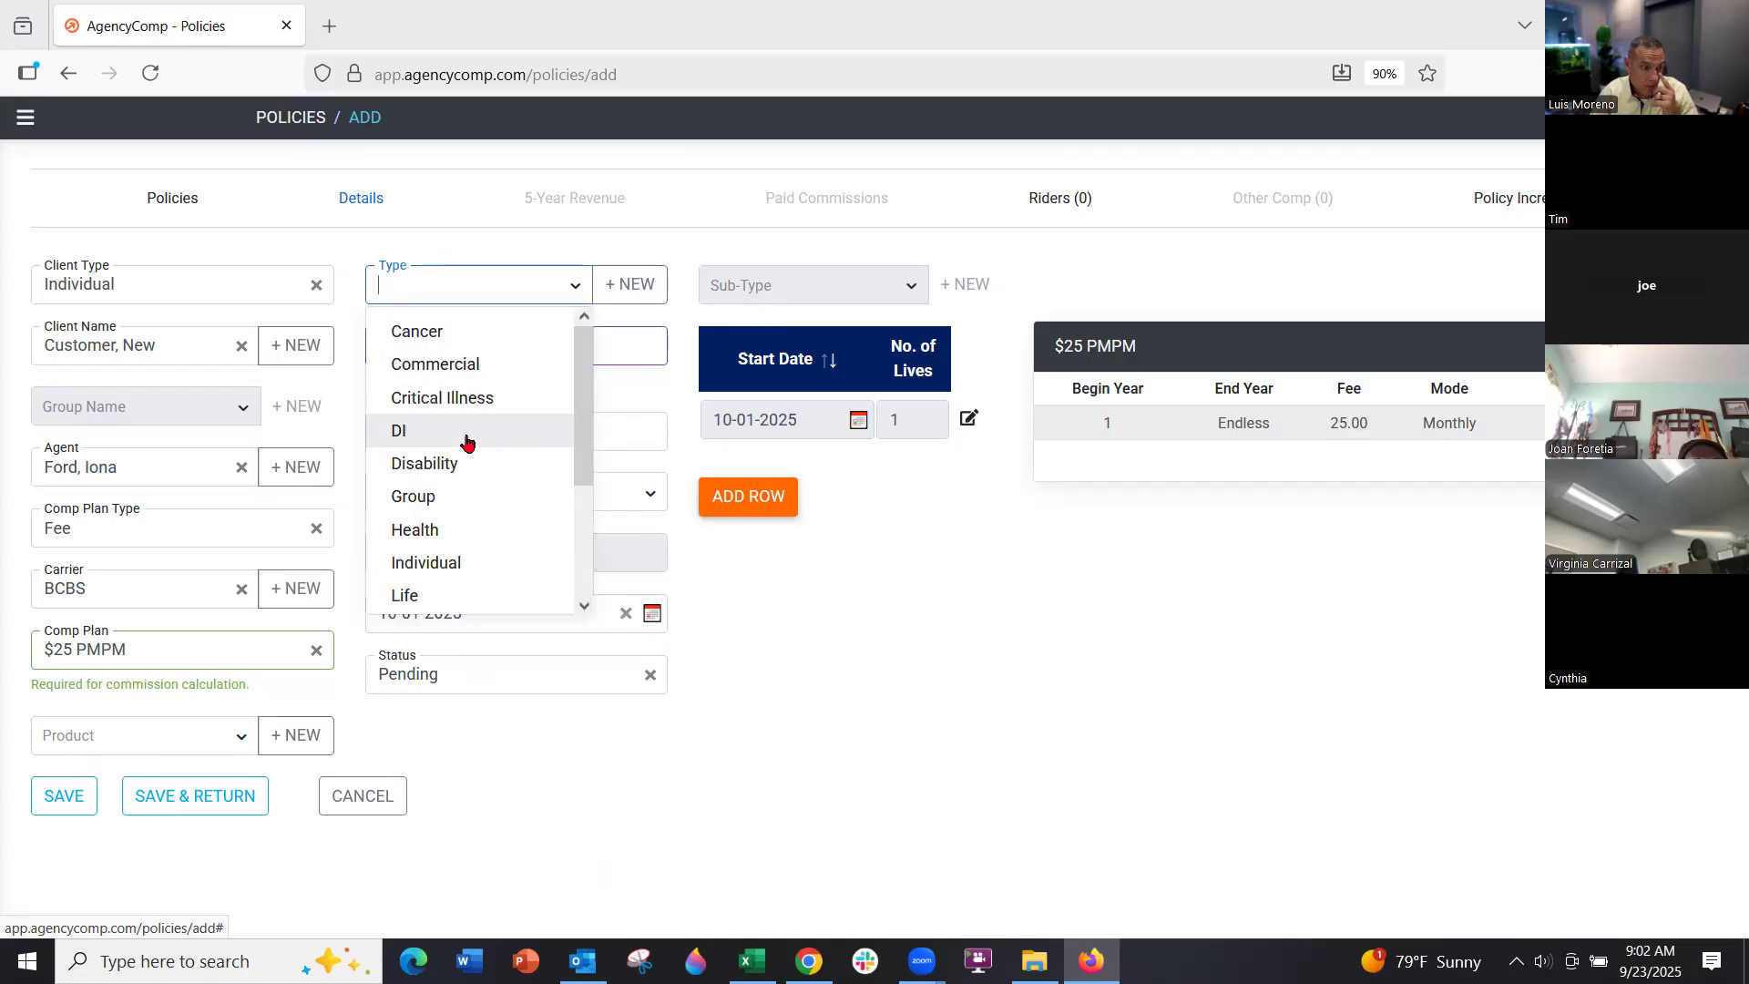
pyautogui.click(448, 560)
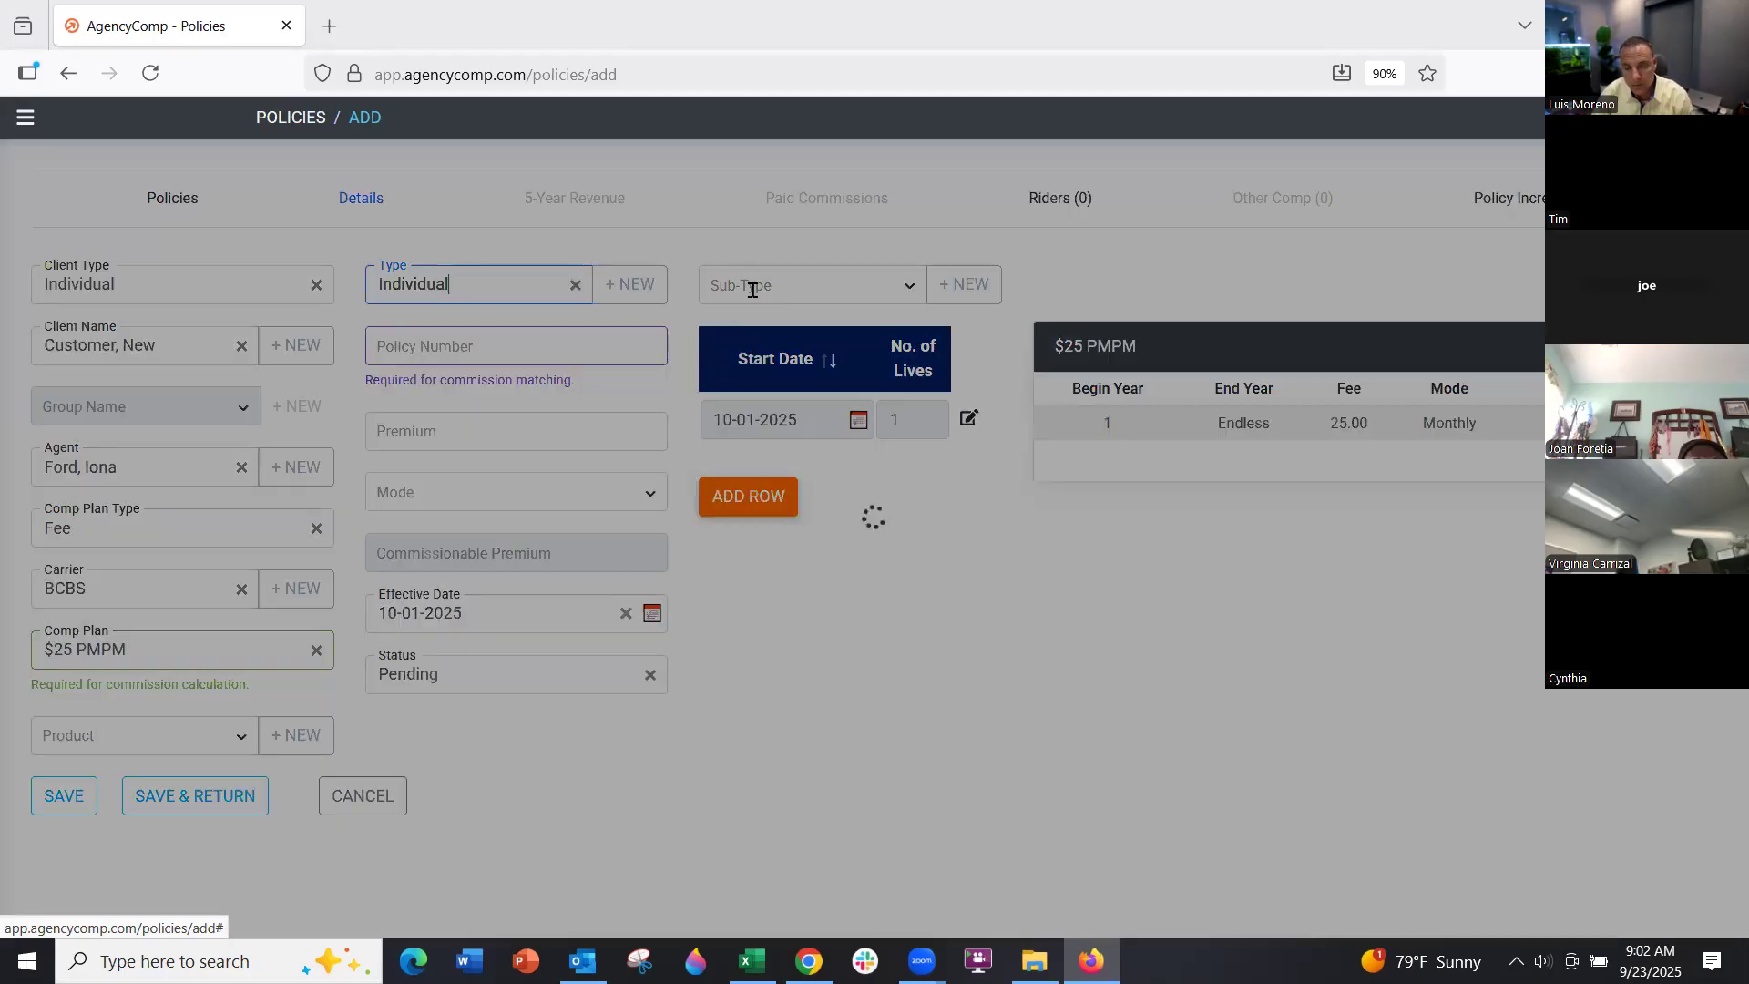
pyautogui.click(756, 284)
pyautogui.click(962, 284)
pyautogui.click(376, 291)
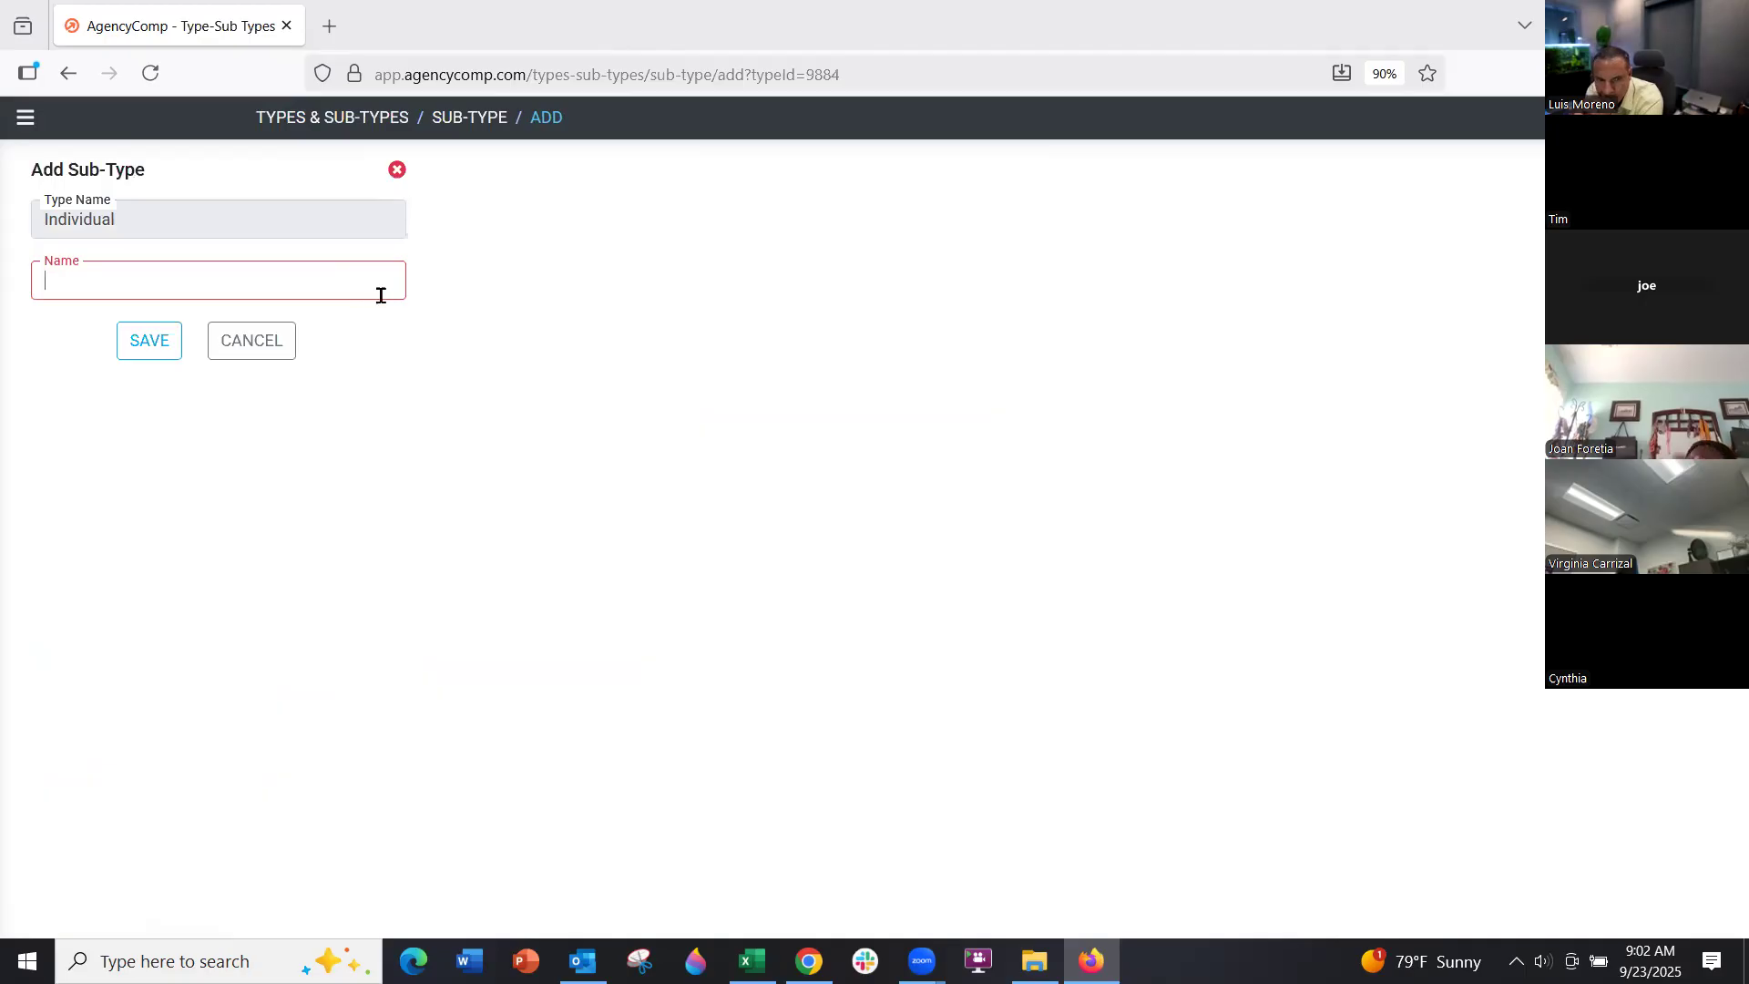
pyautogui.write('Health')
pyautogui.press('Return')
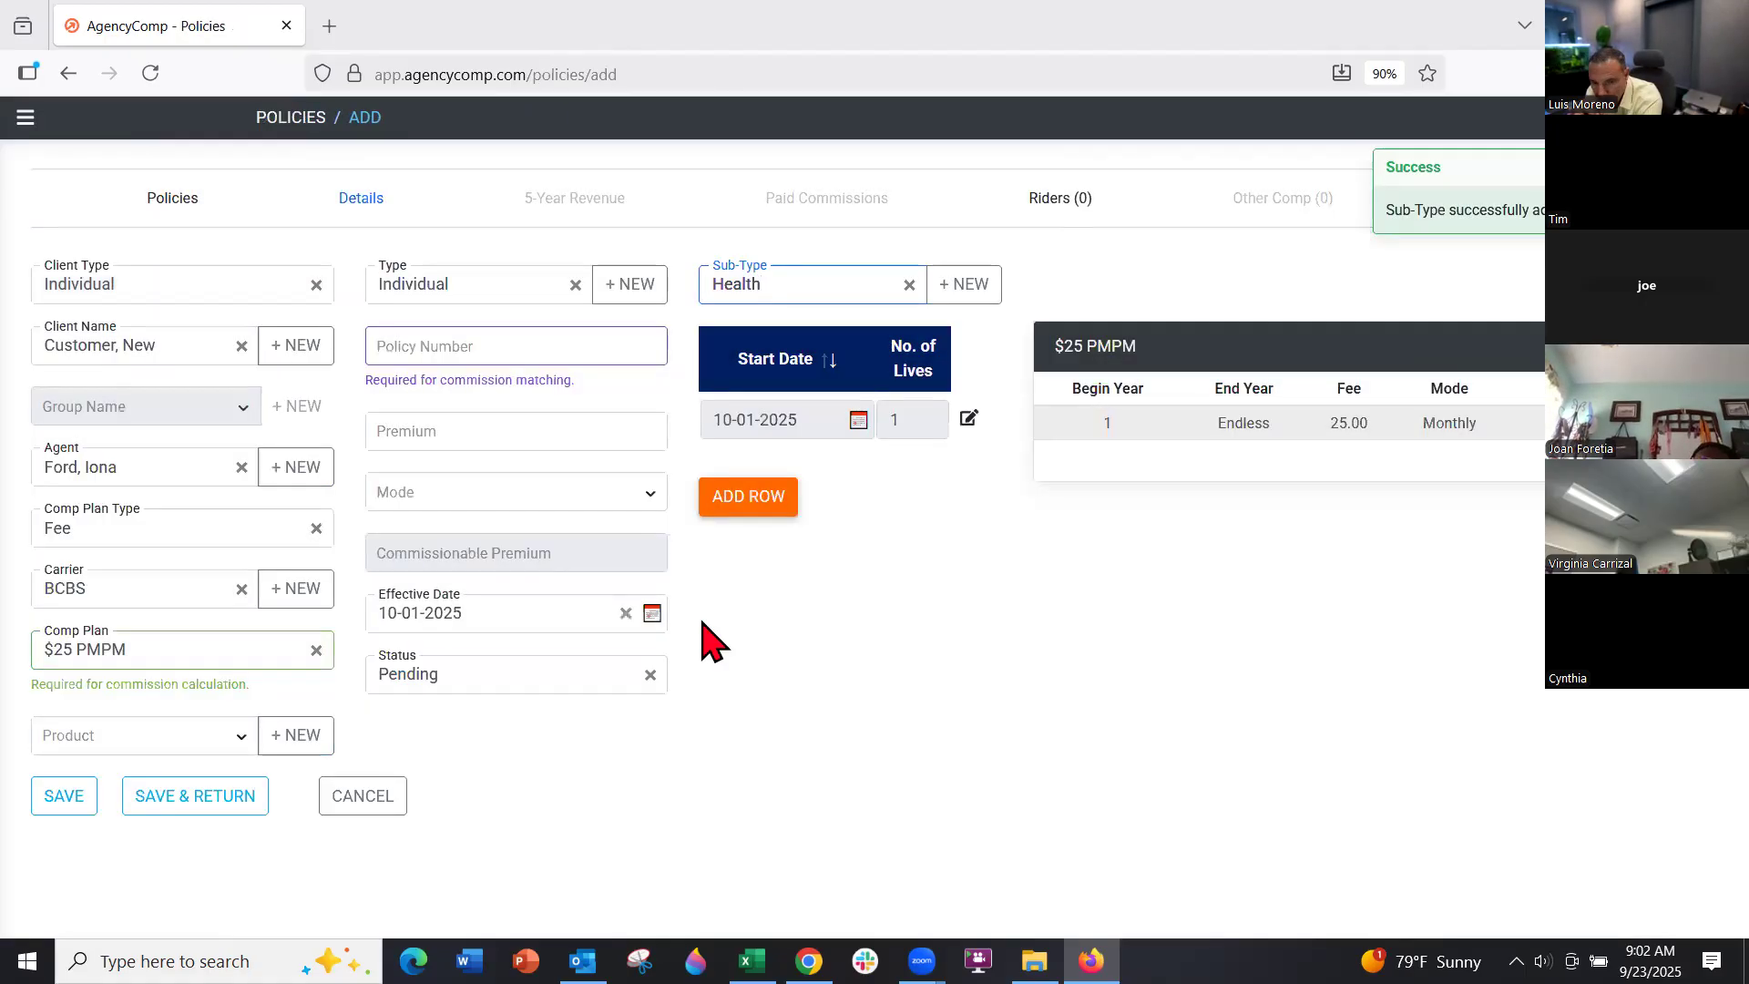
pyautogui.click(215, 801)
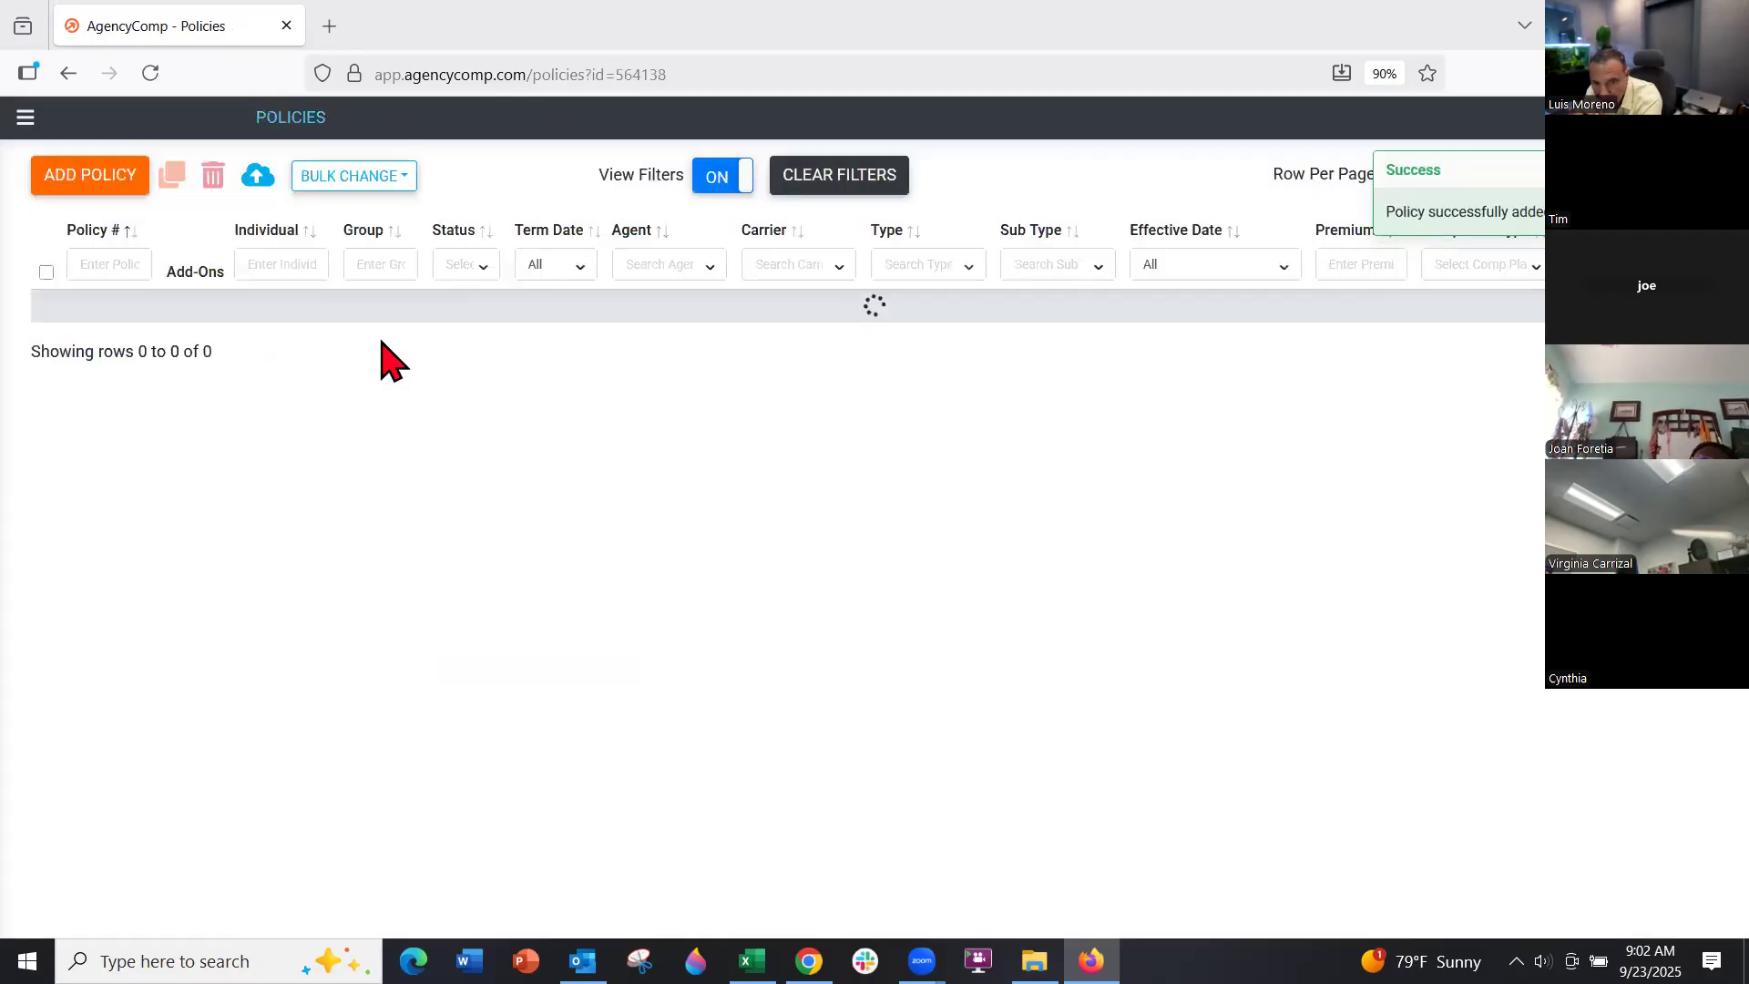
# In the Pending Business report, locate the BCBS TBA row at $300.00 FY commission and open it
pyautogui.click(25, 117)
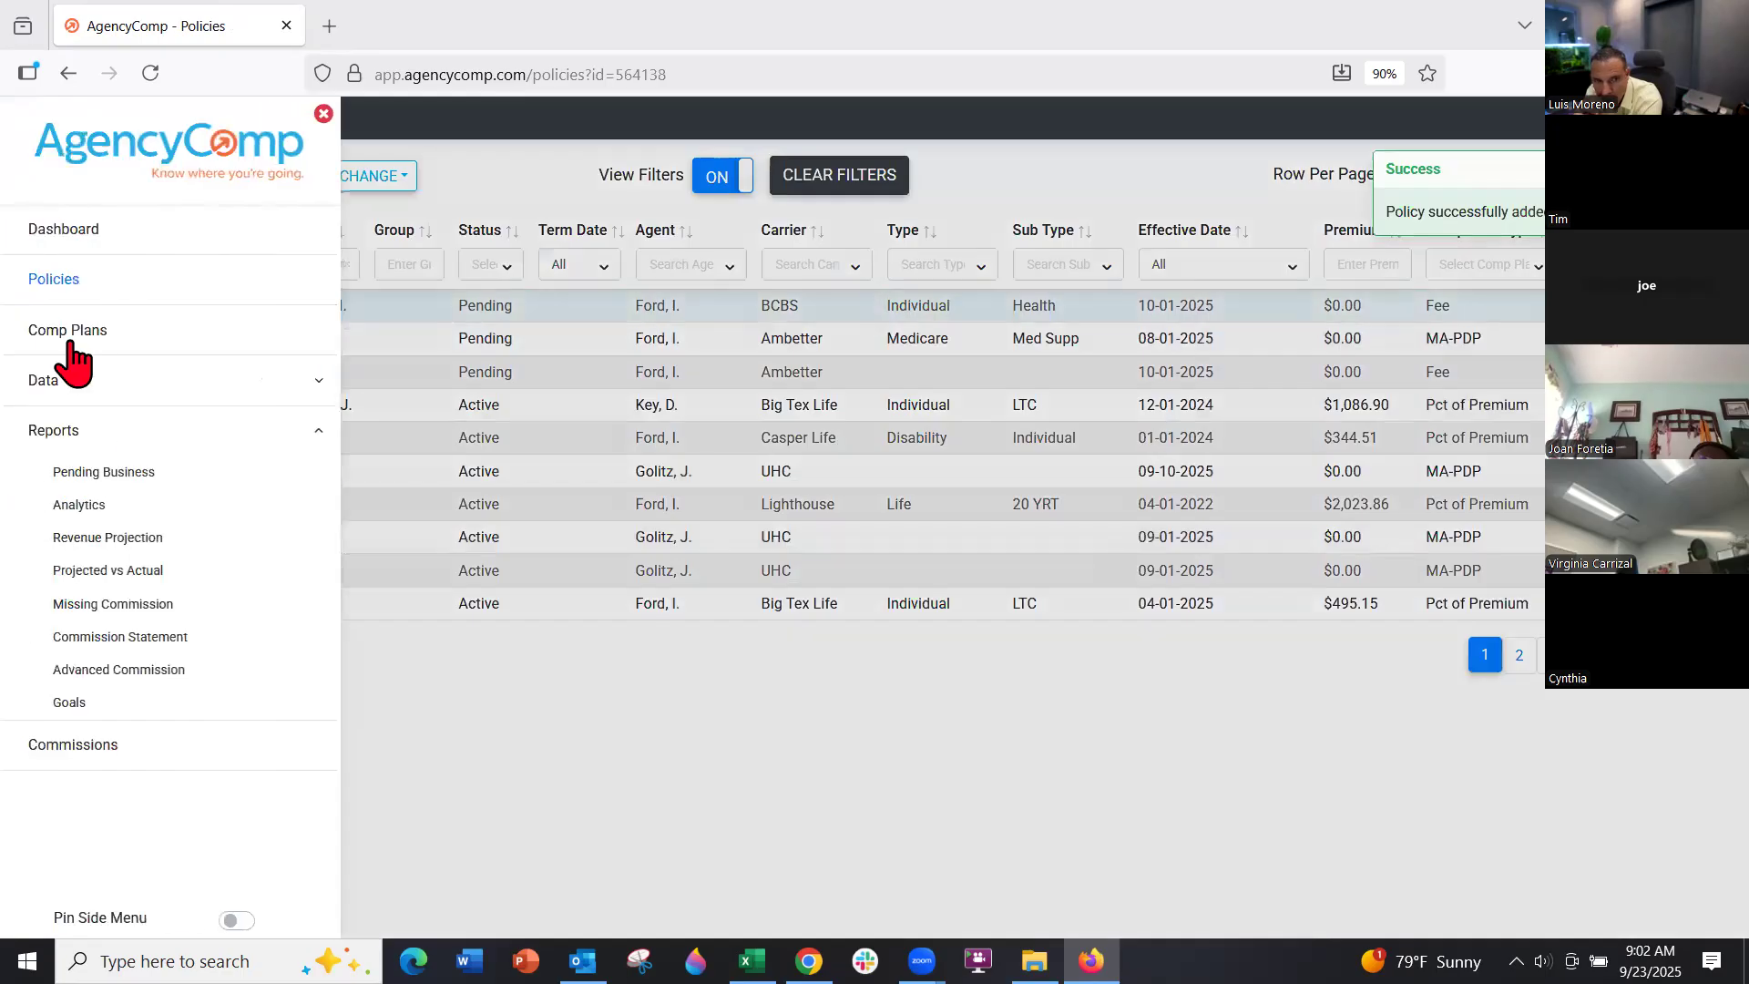
pyautogui.click(86, 472)
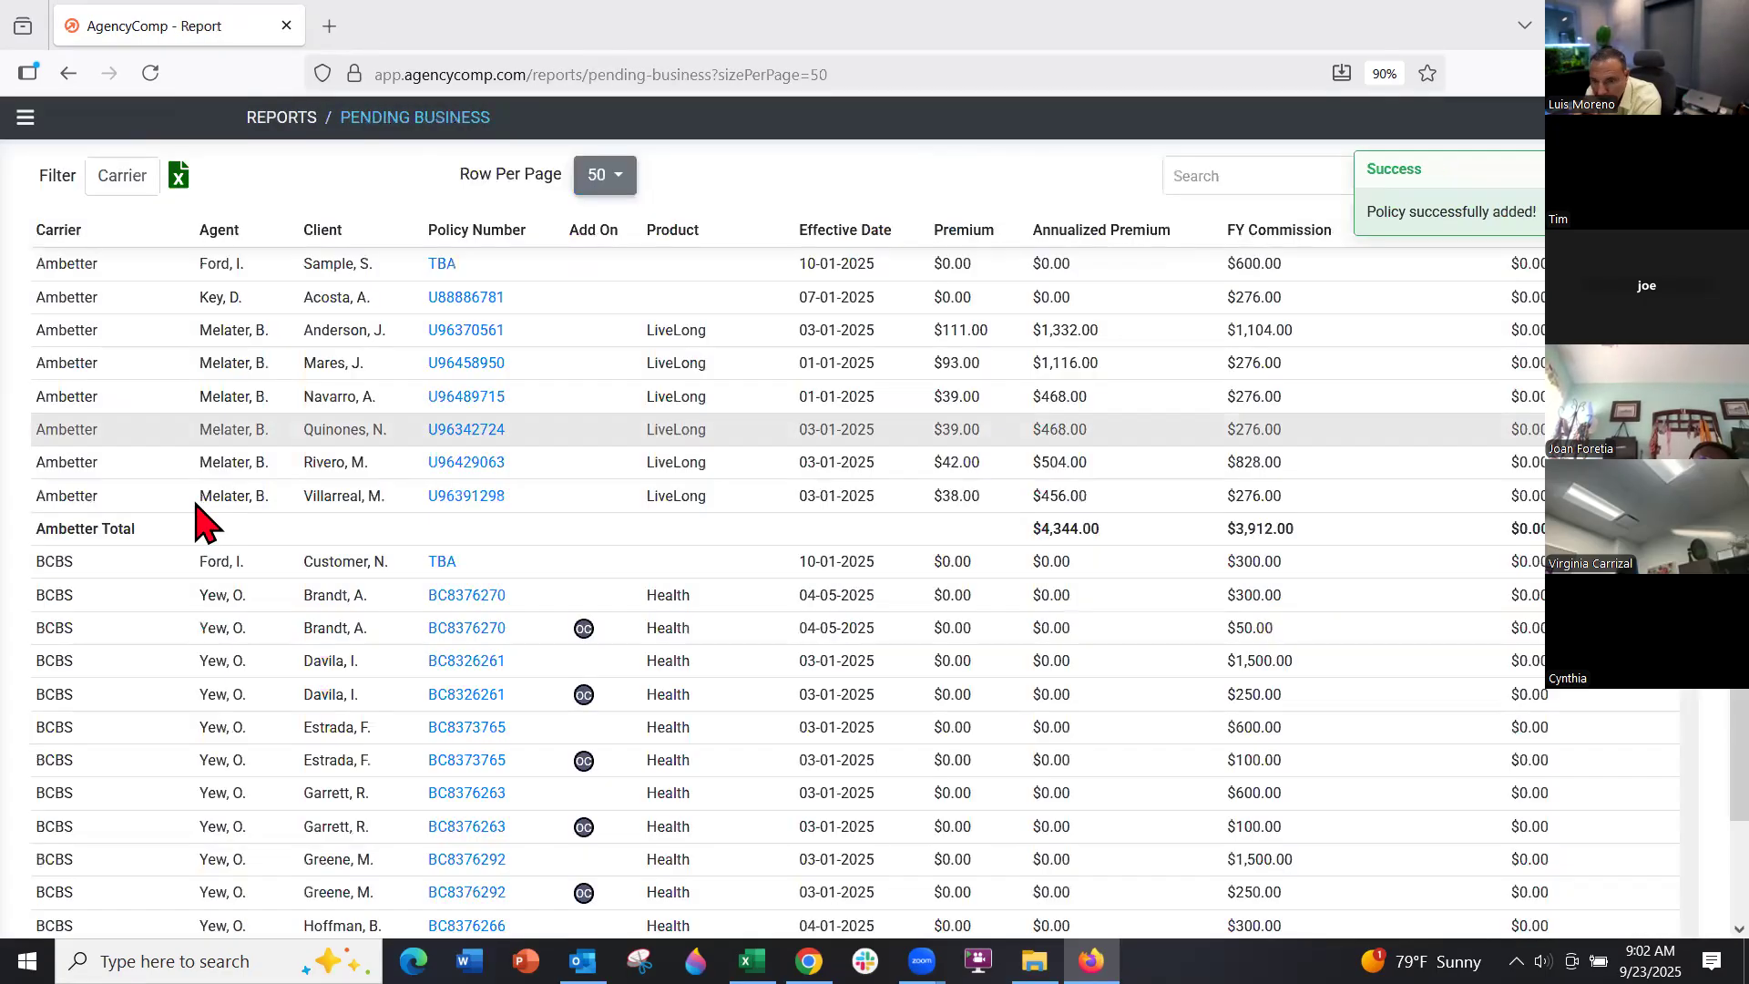
pyautogui.scroll(-3, 196, 409)
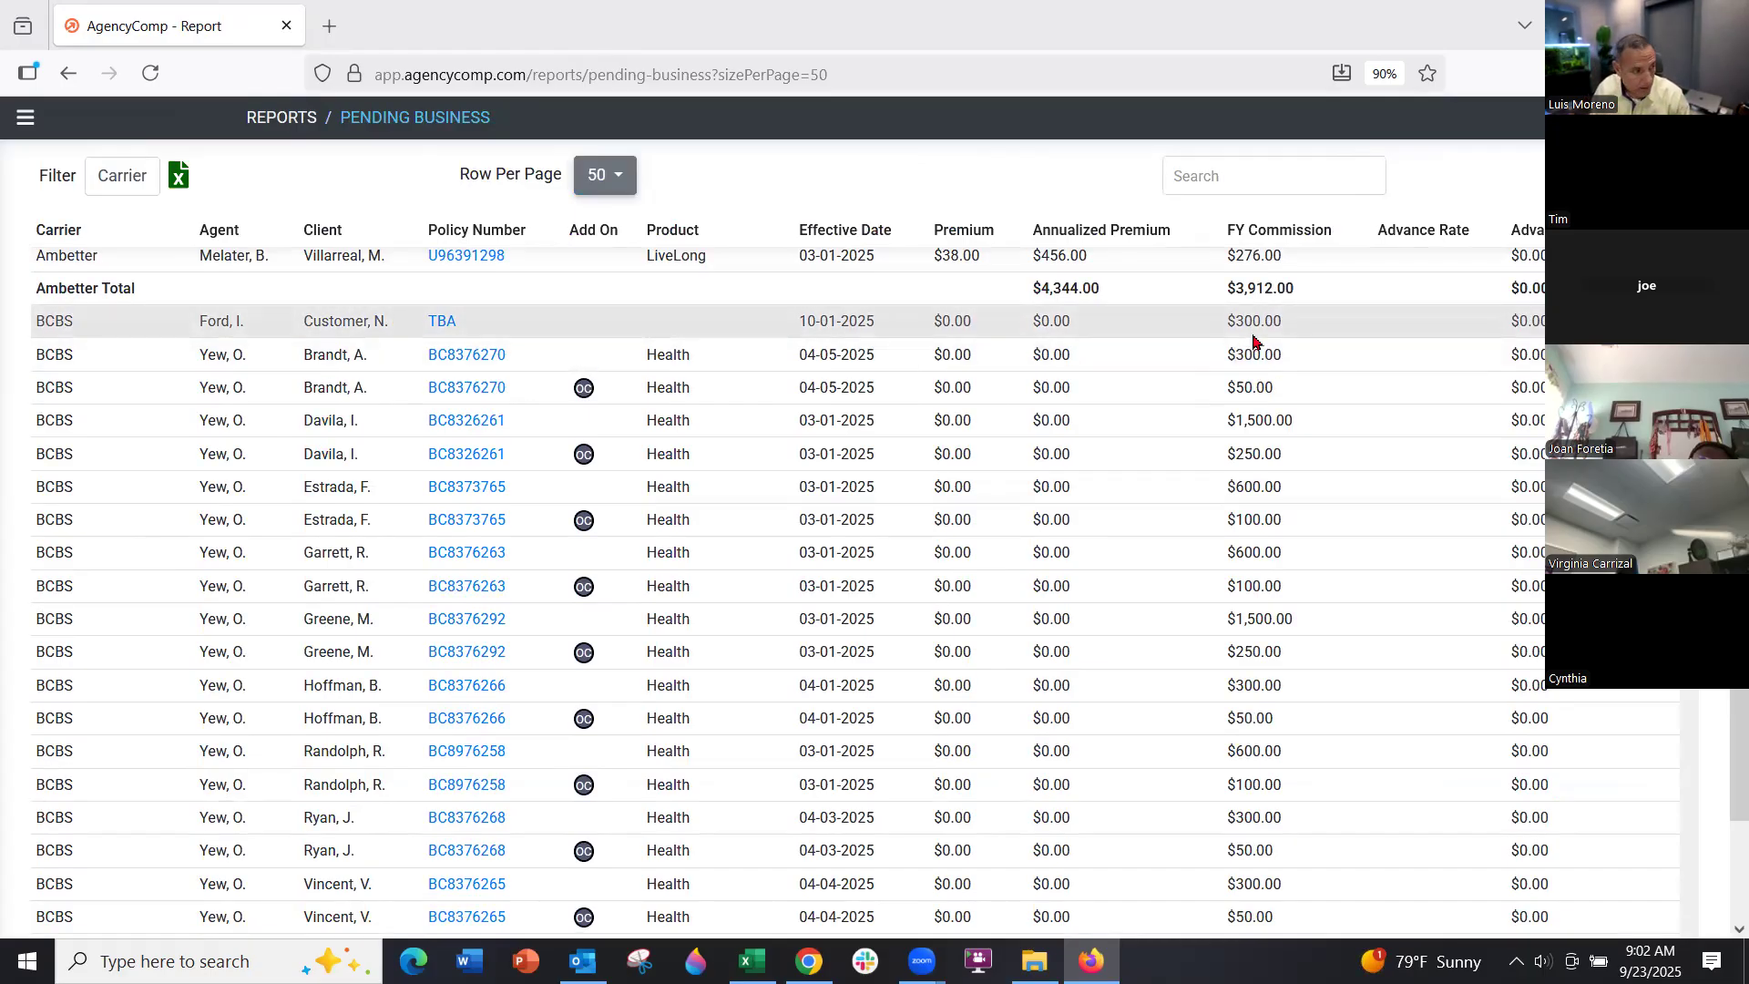
pyautogui.moveTo(1281, 321); pyautogui.dragTo(1226, 324)
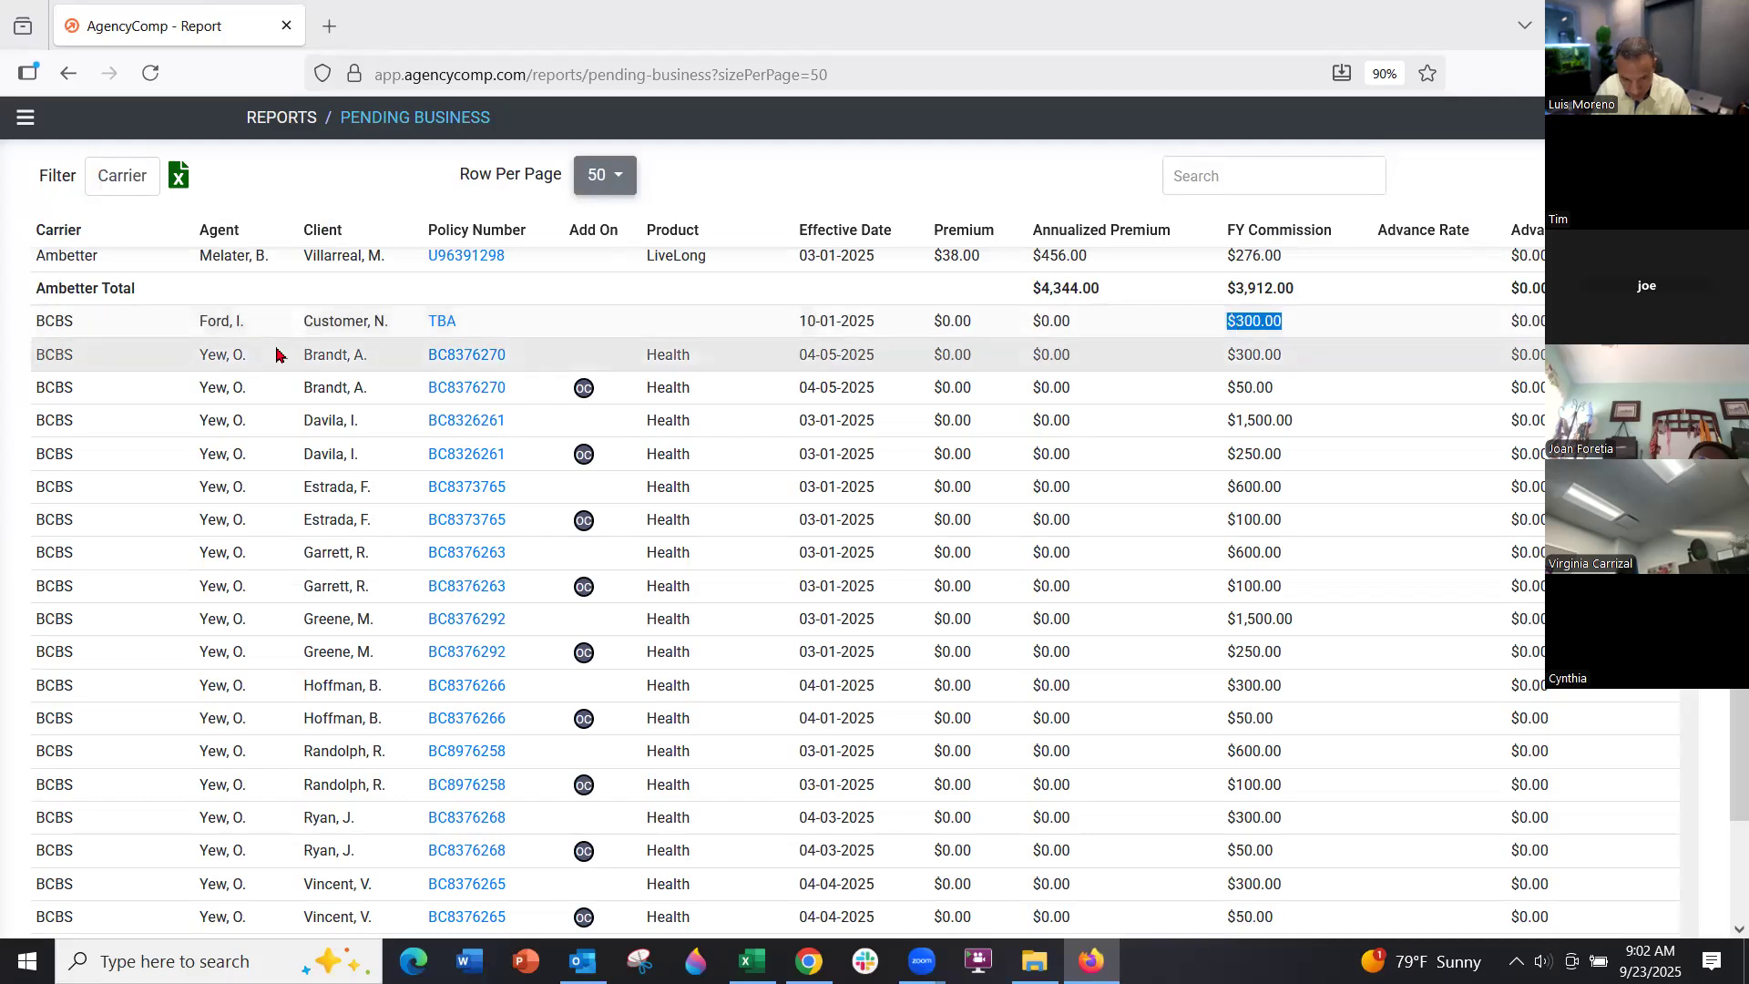
pyautogui.click(440, 323)
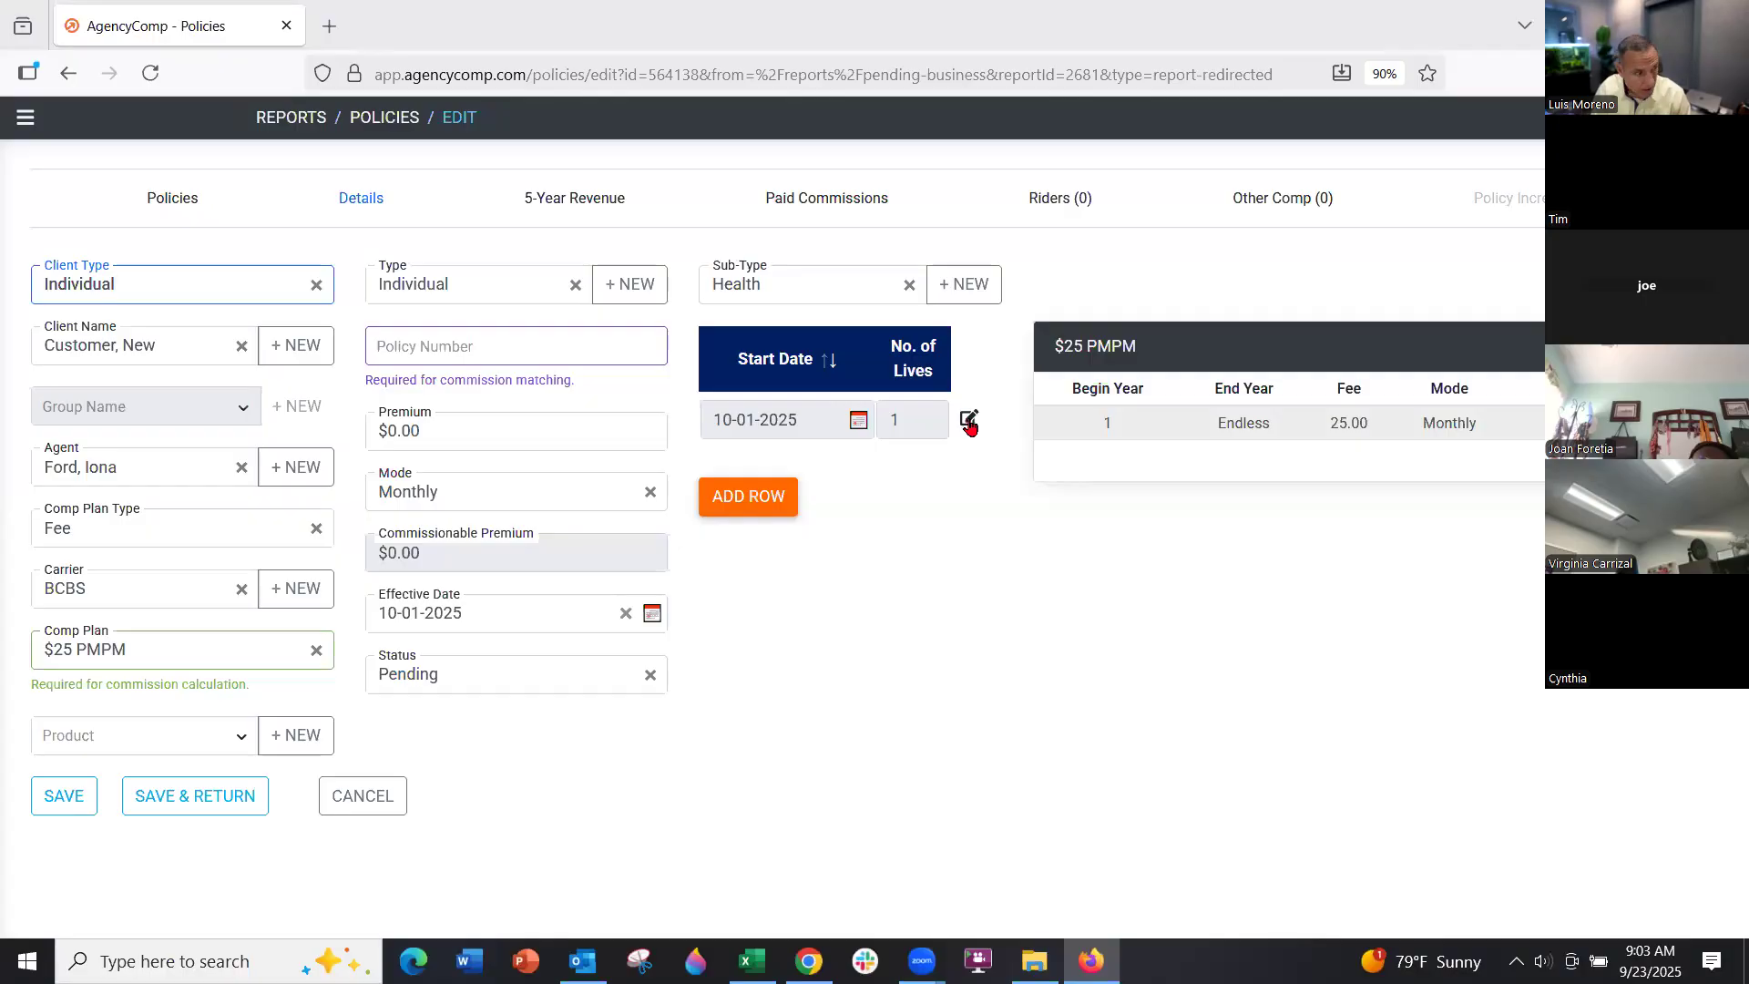
# Change the existing 10-01-2025 lives row to 2 lives
pyautogui.click(969, 421)
pyautogui.click(903, 415)
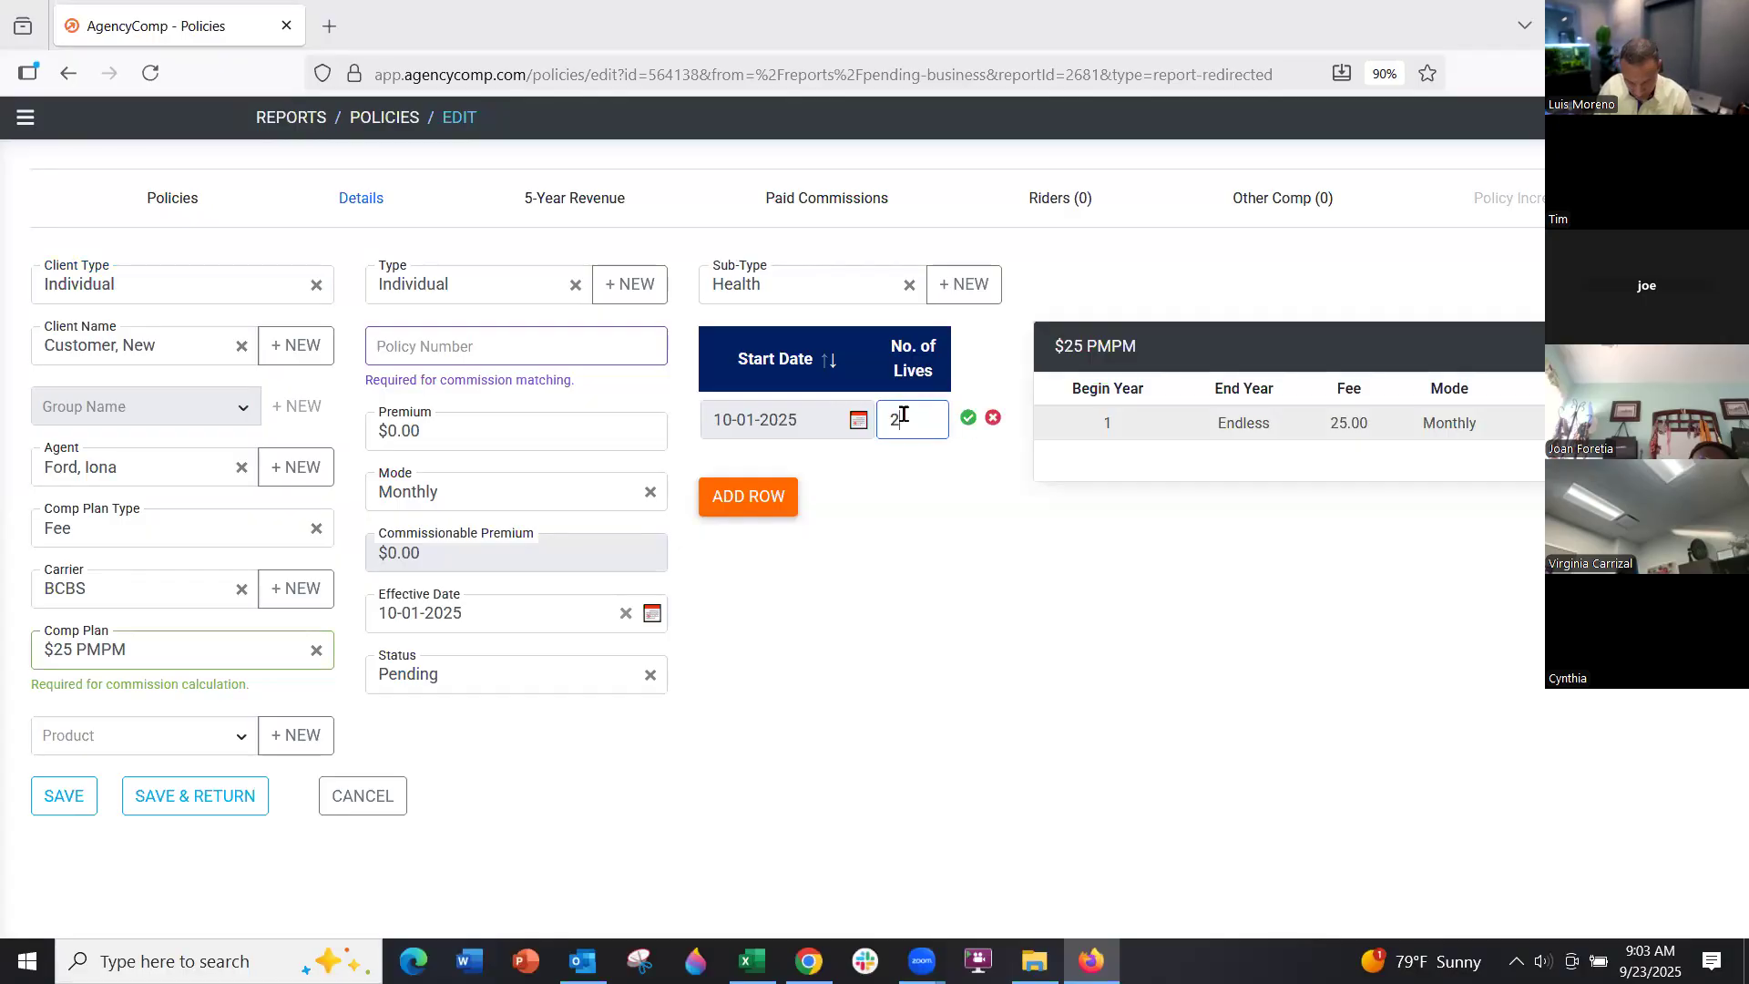
pyautogui.click(969, 419)
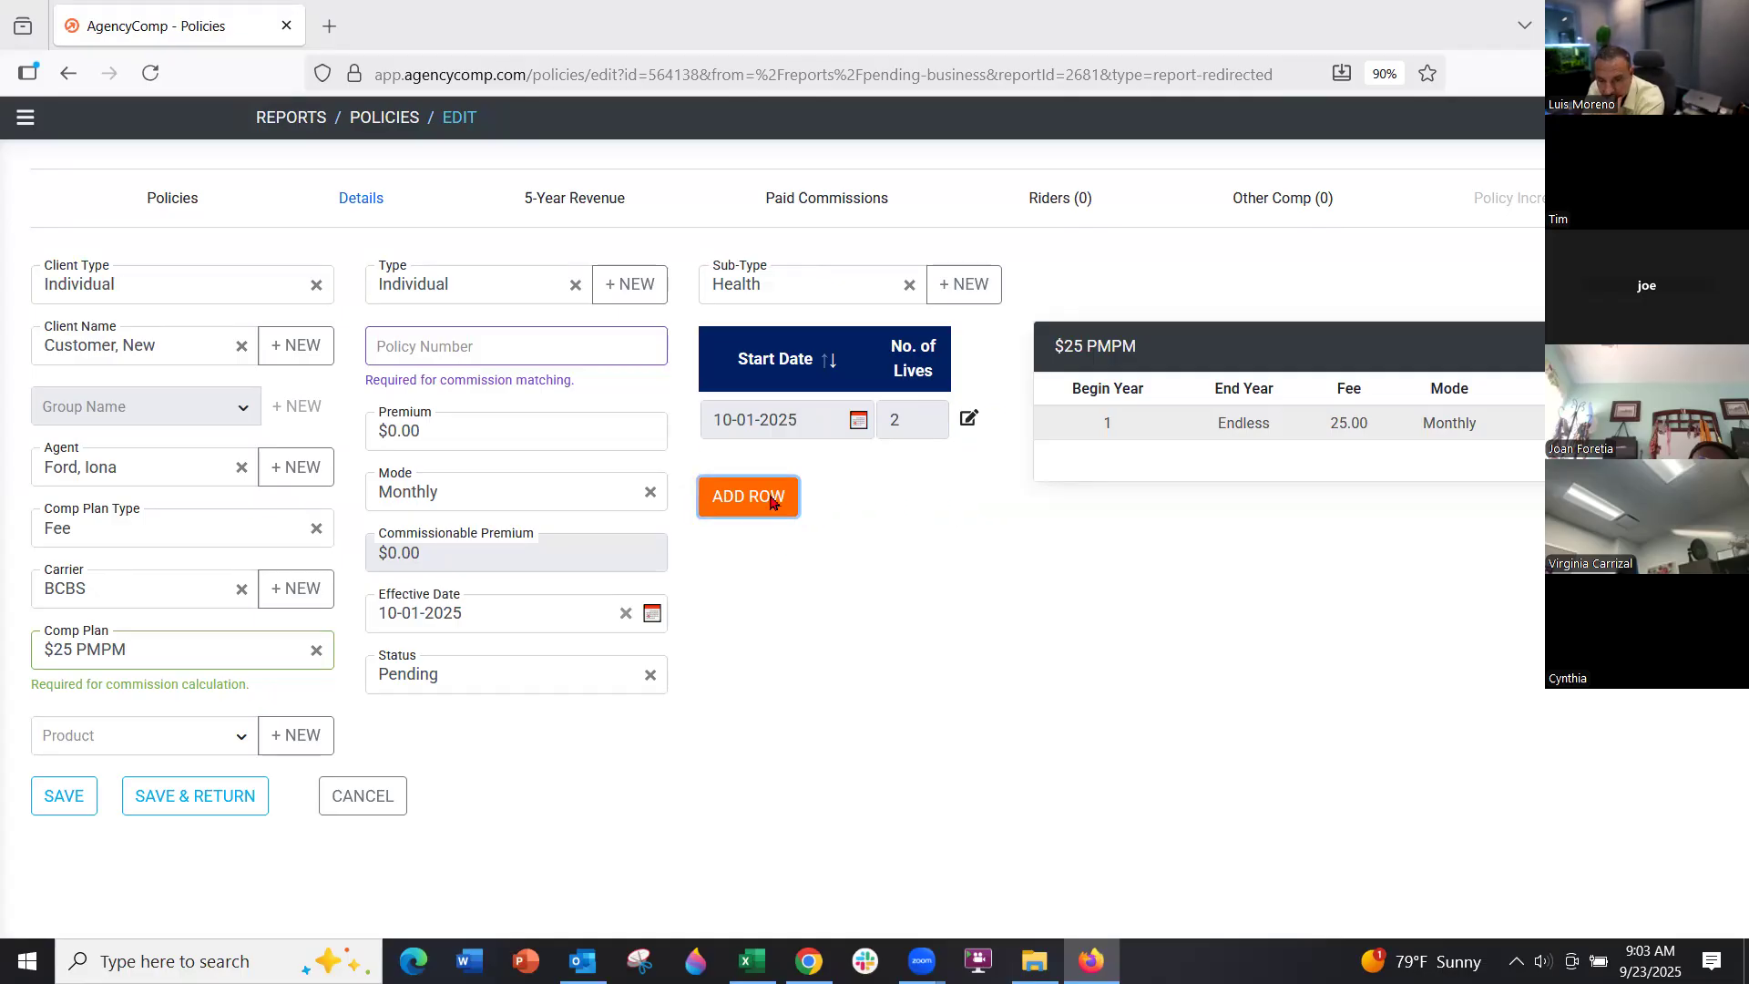
# Add a second lives row of 3 lives starting 01-01-2026 and save the policy
pyautogui.click(770, 499)
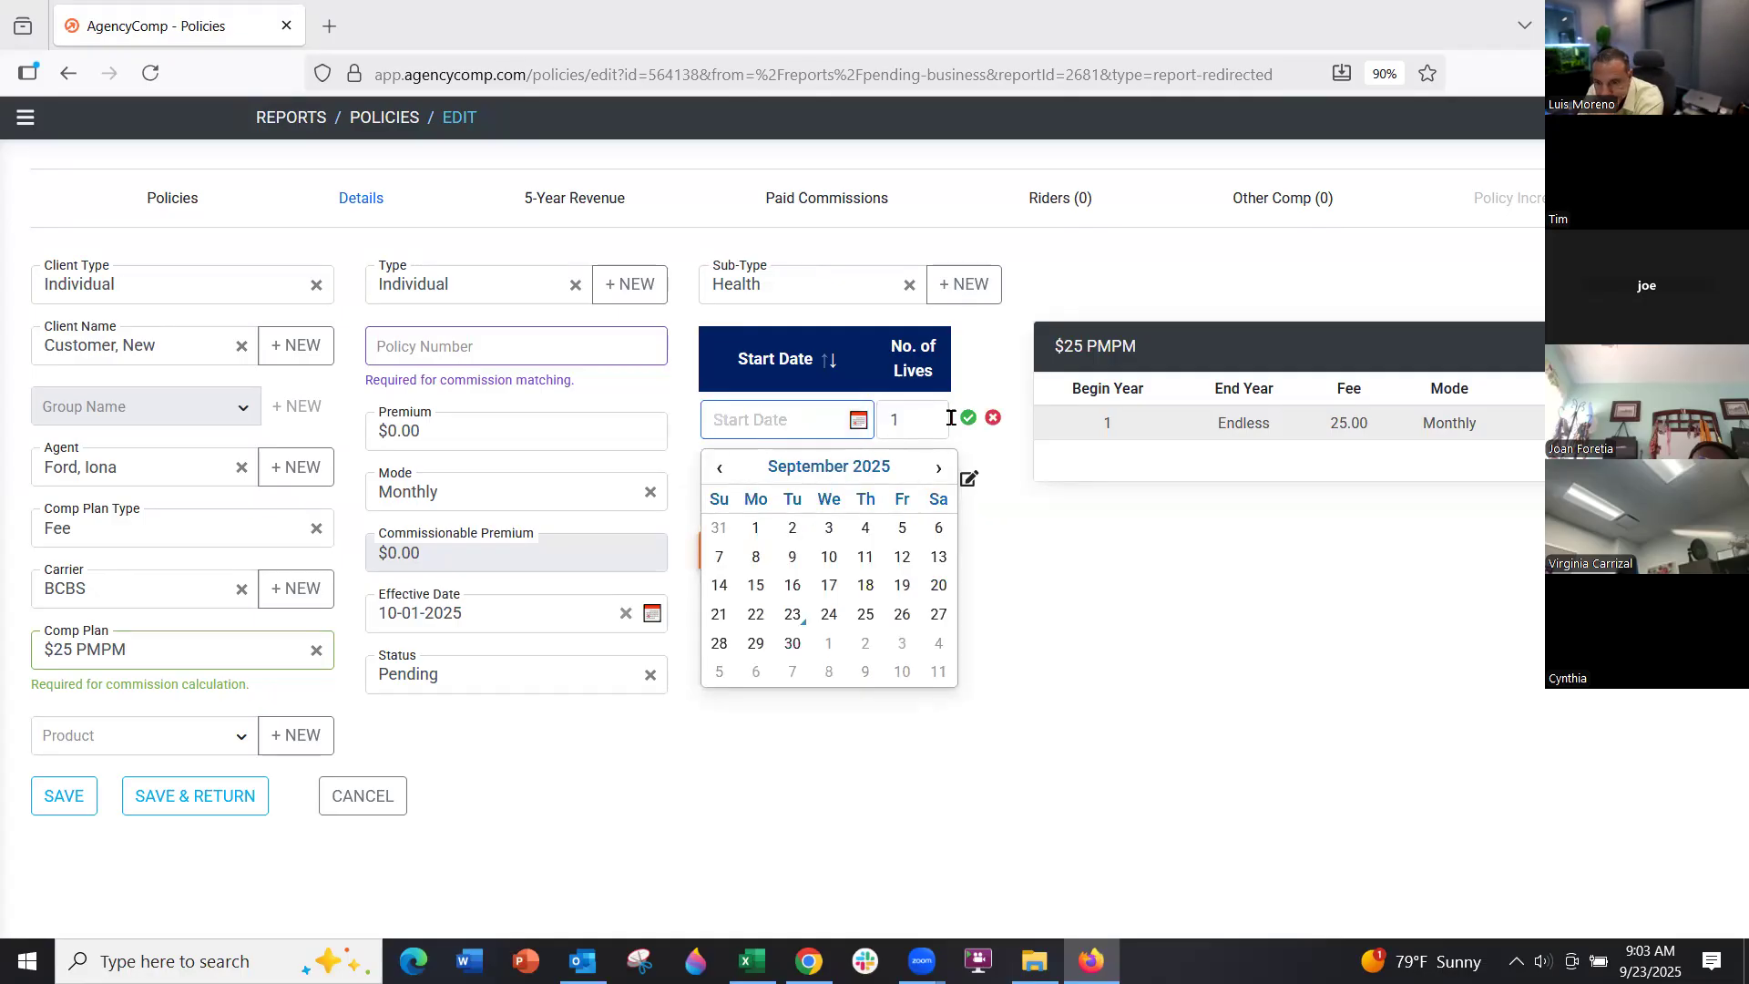
pyautogui.click(911, 422)
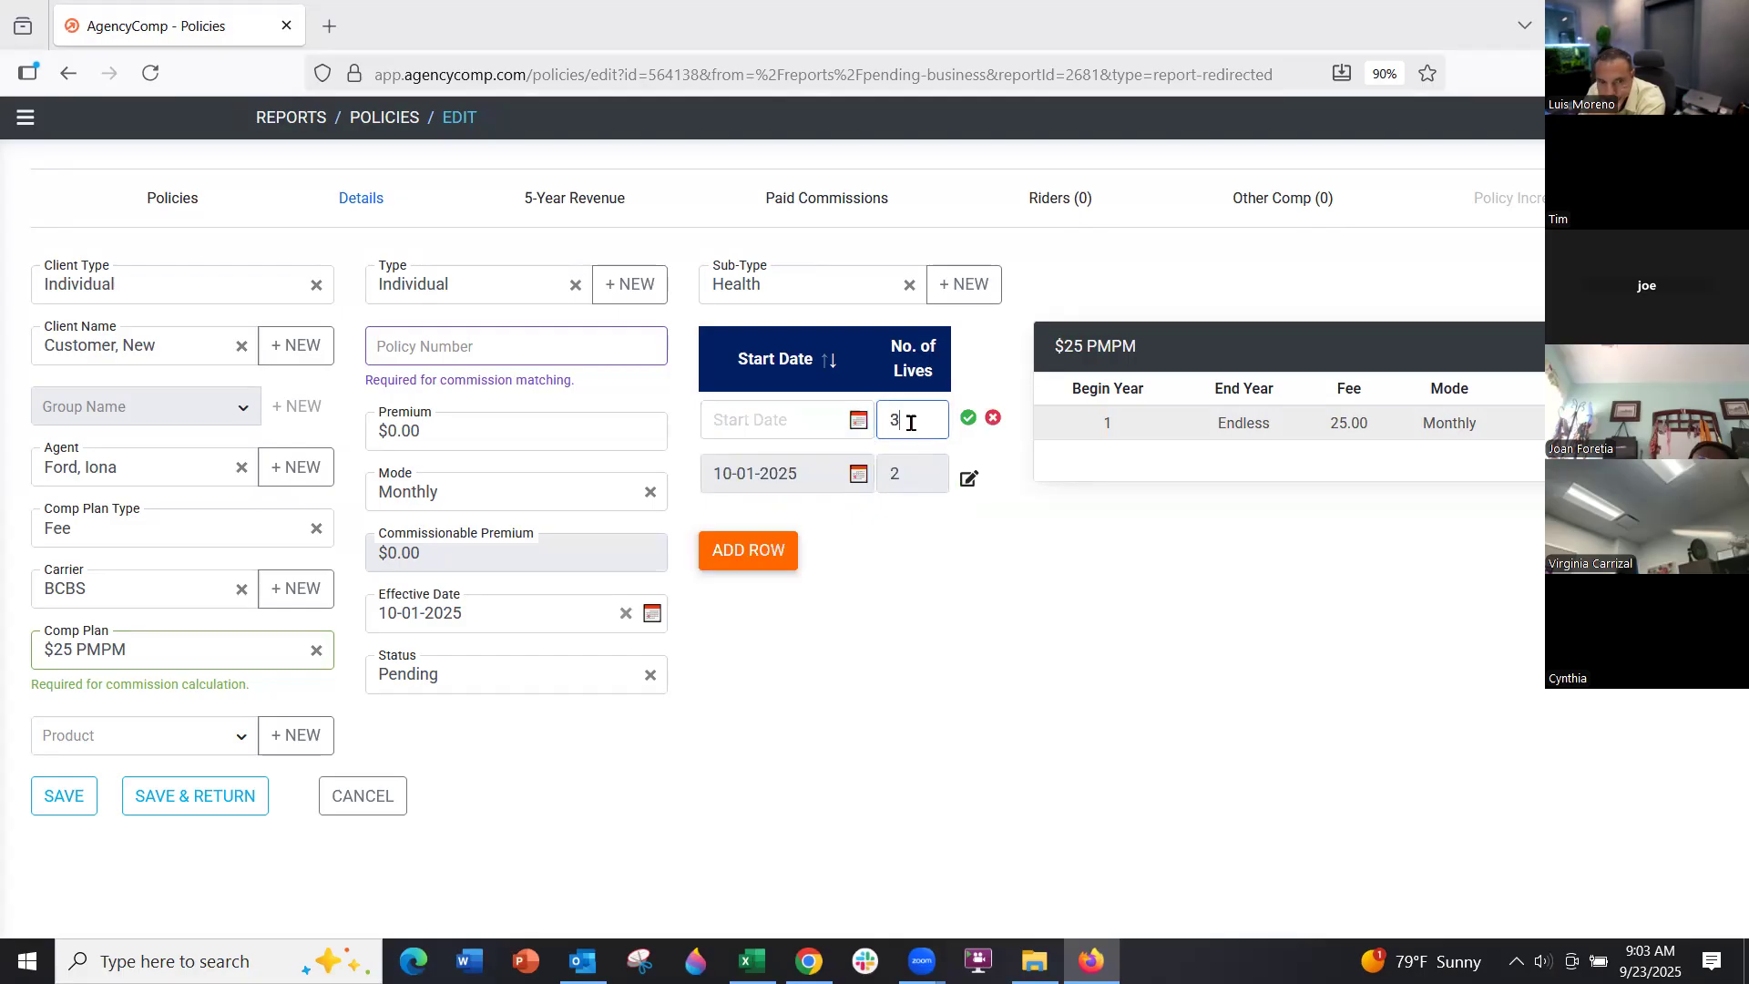
pyautogui.click(809, 418)
pyautogui.click(938, 468)
pyautogui.click(938, 469)
pyautogui.click(938, 468)
pyautogui.click(938, 469)
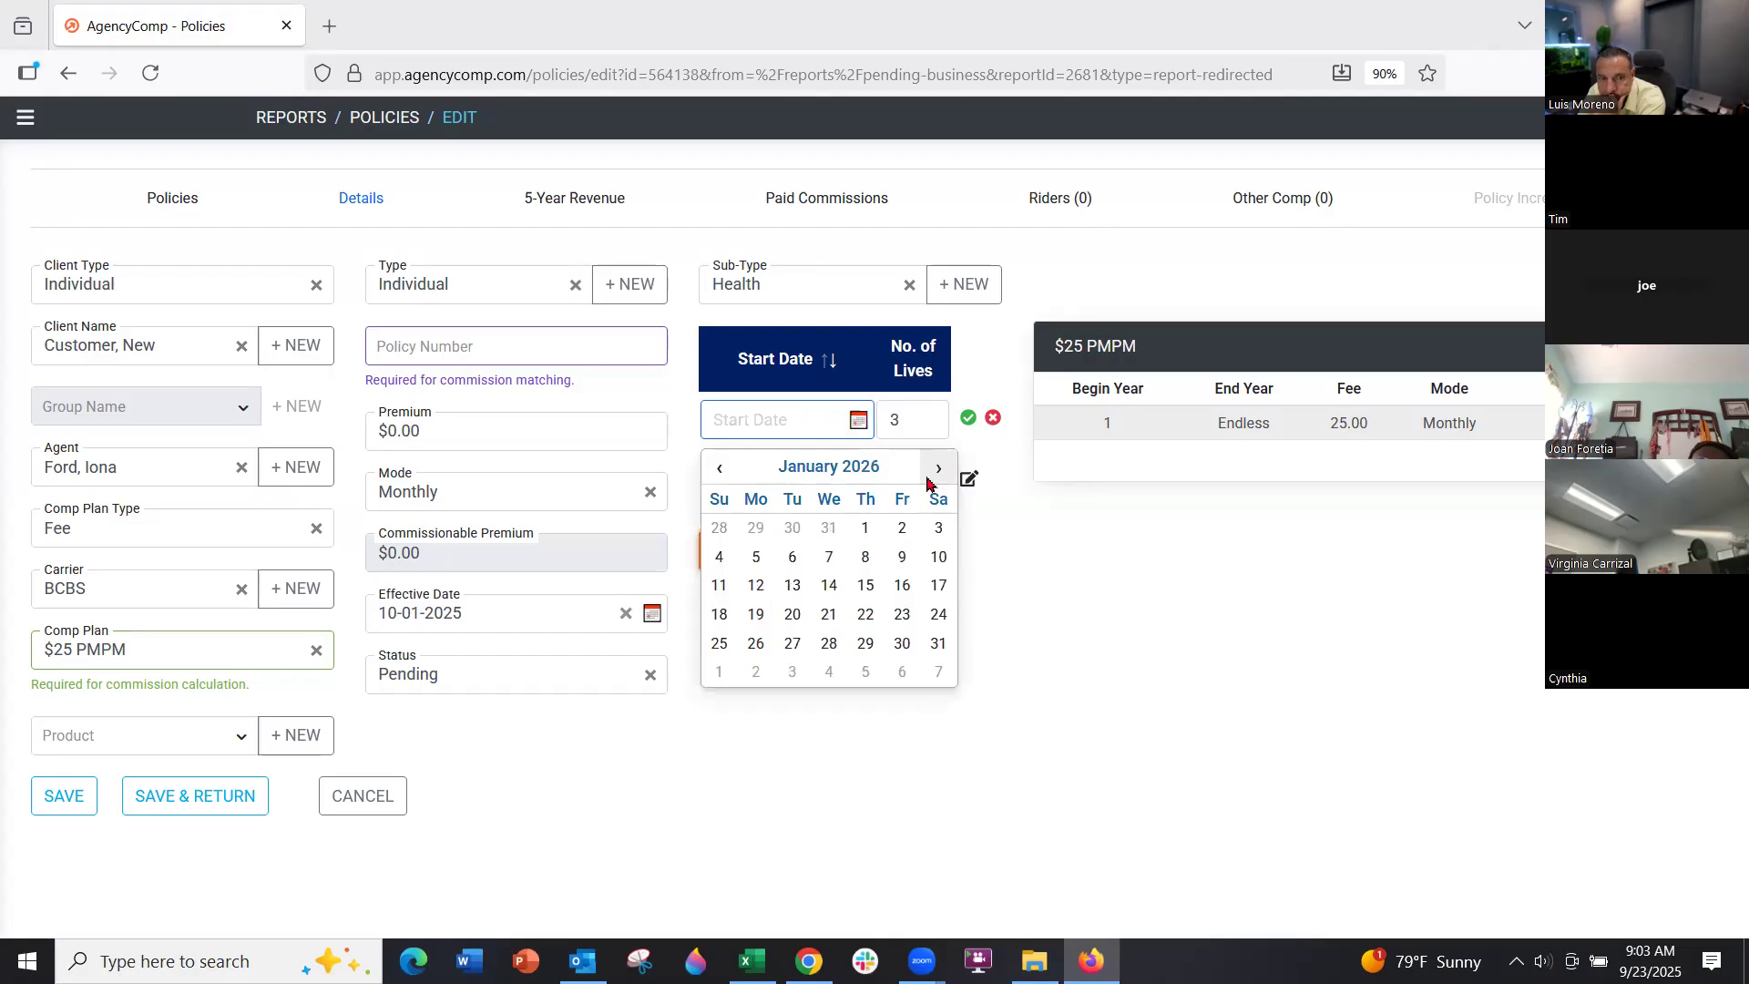
pyautogui.click(865, 528)
pyautogui.click(968, 421)
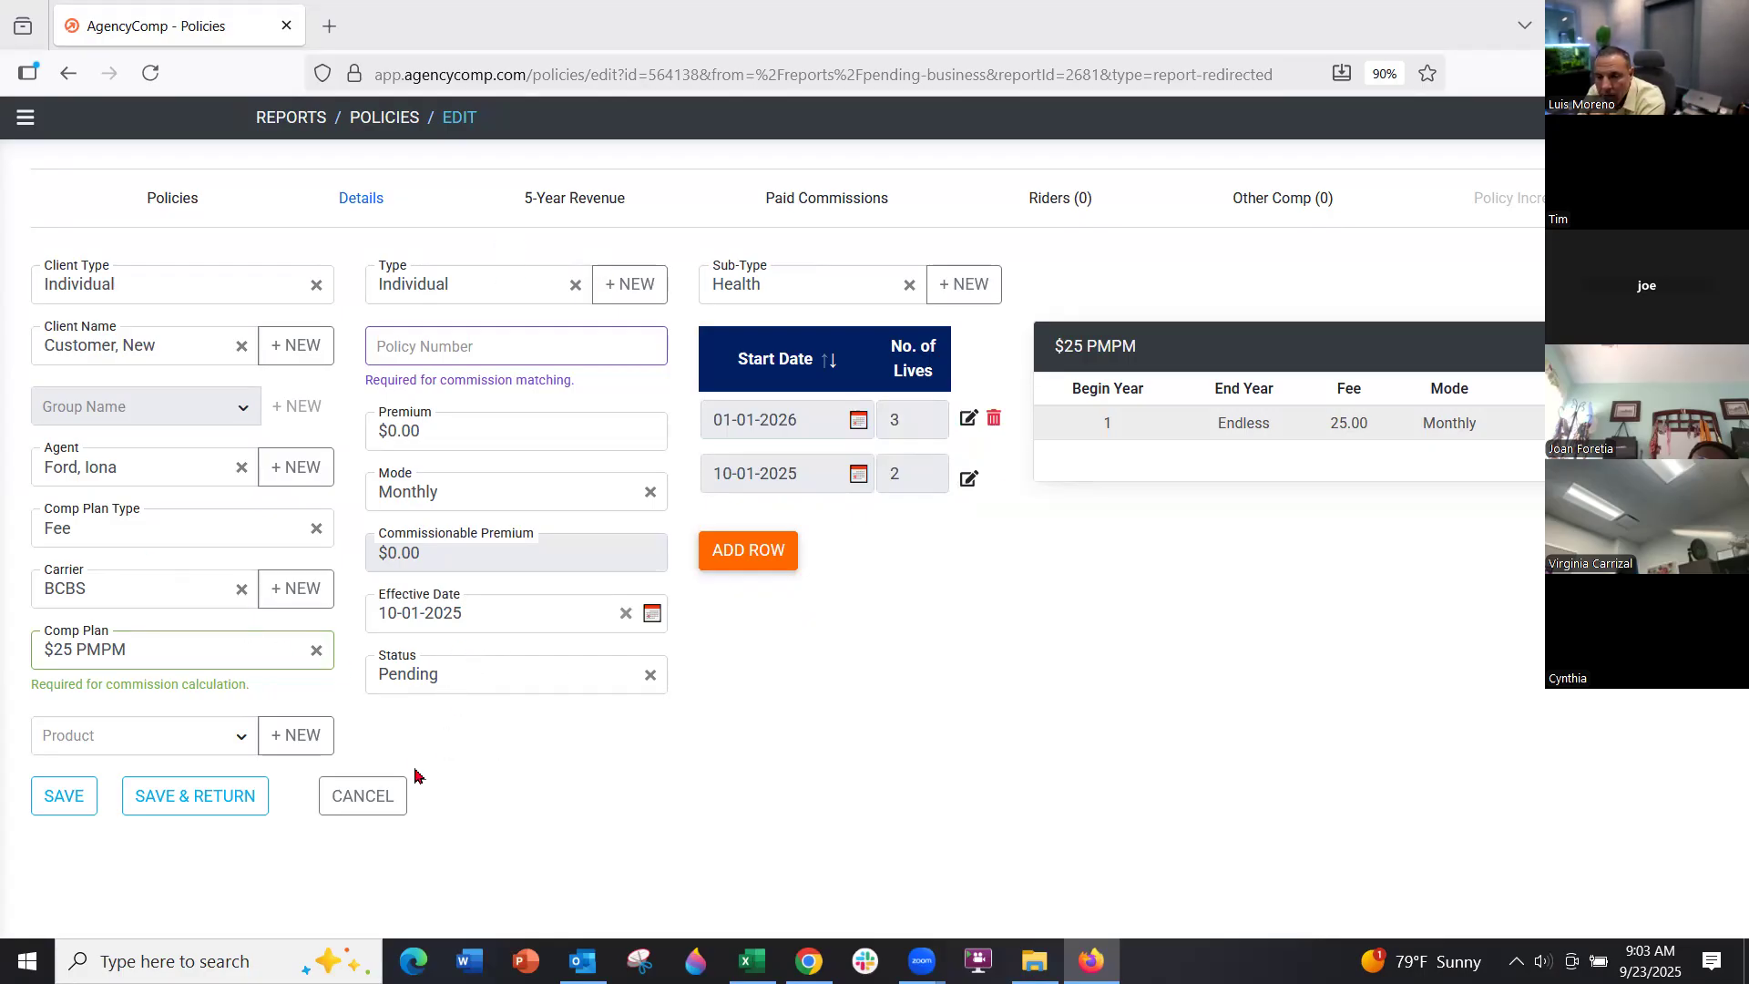
pyautogui.click(223, 801)
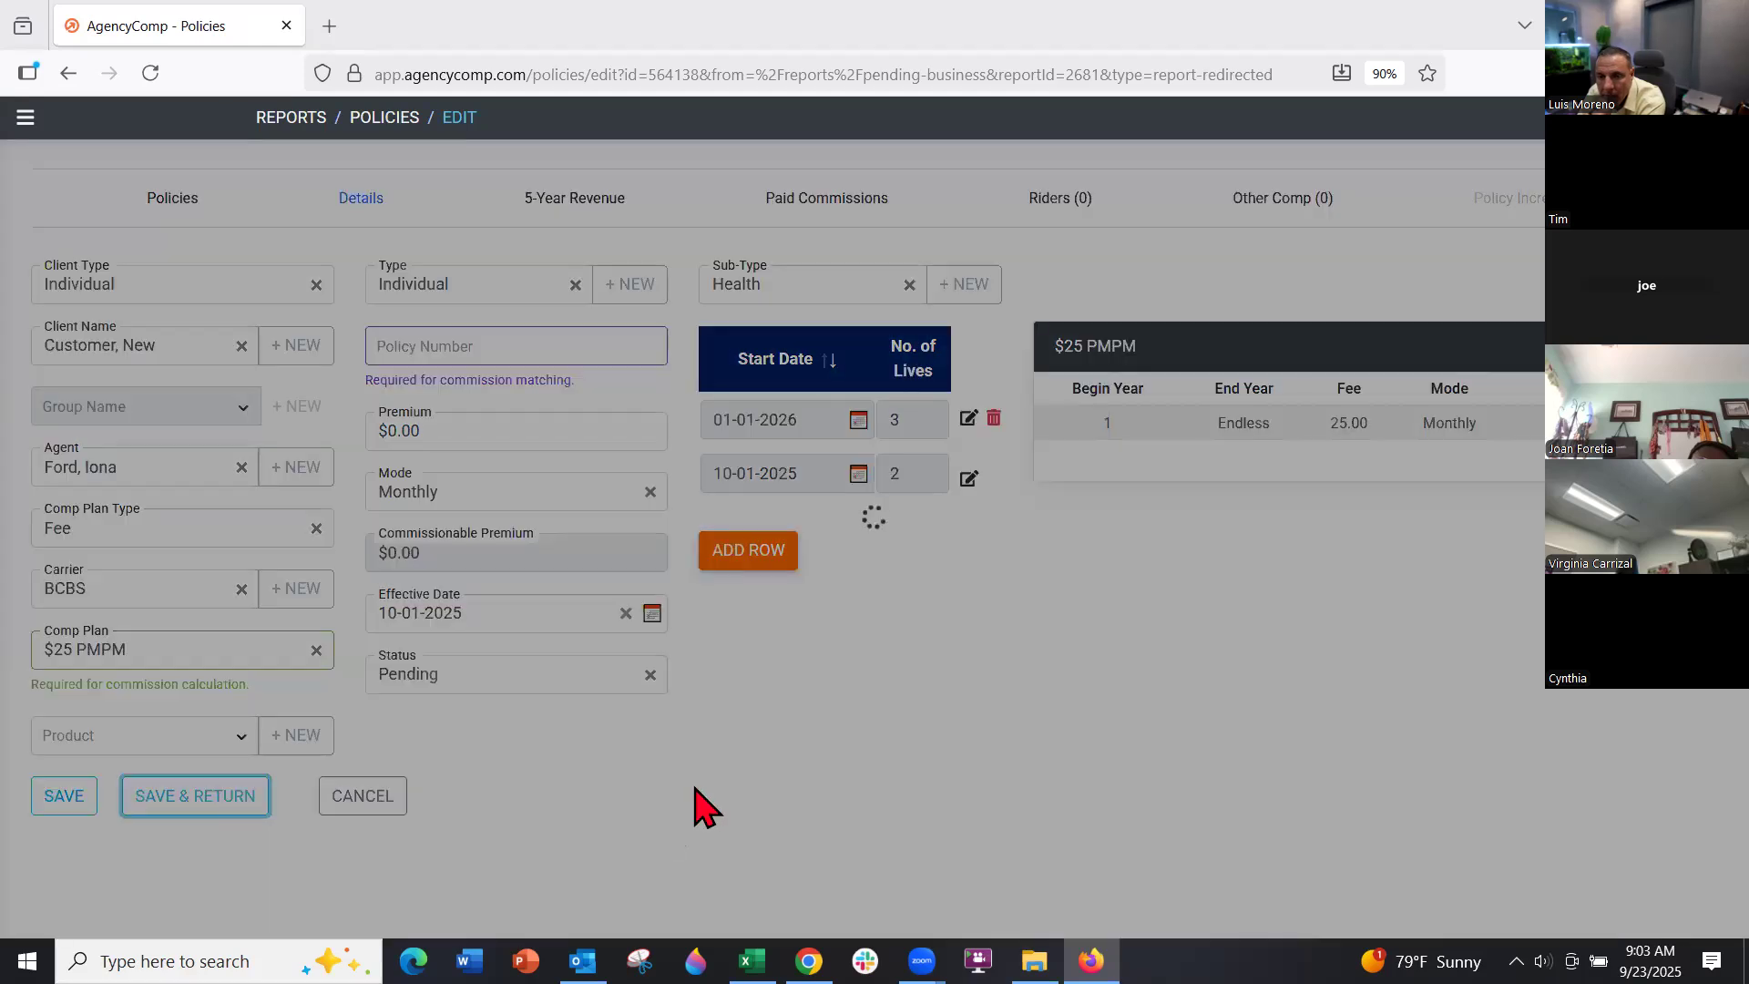
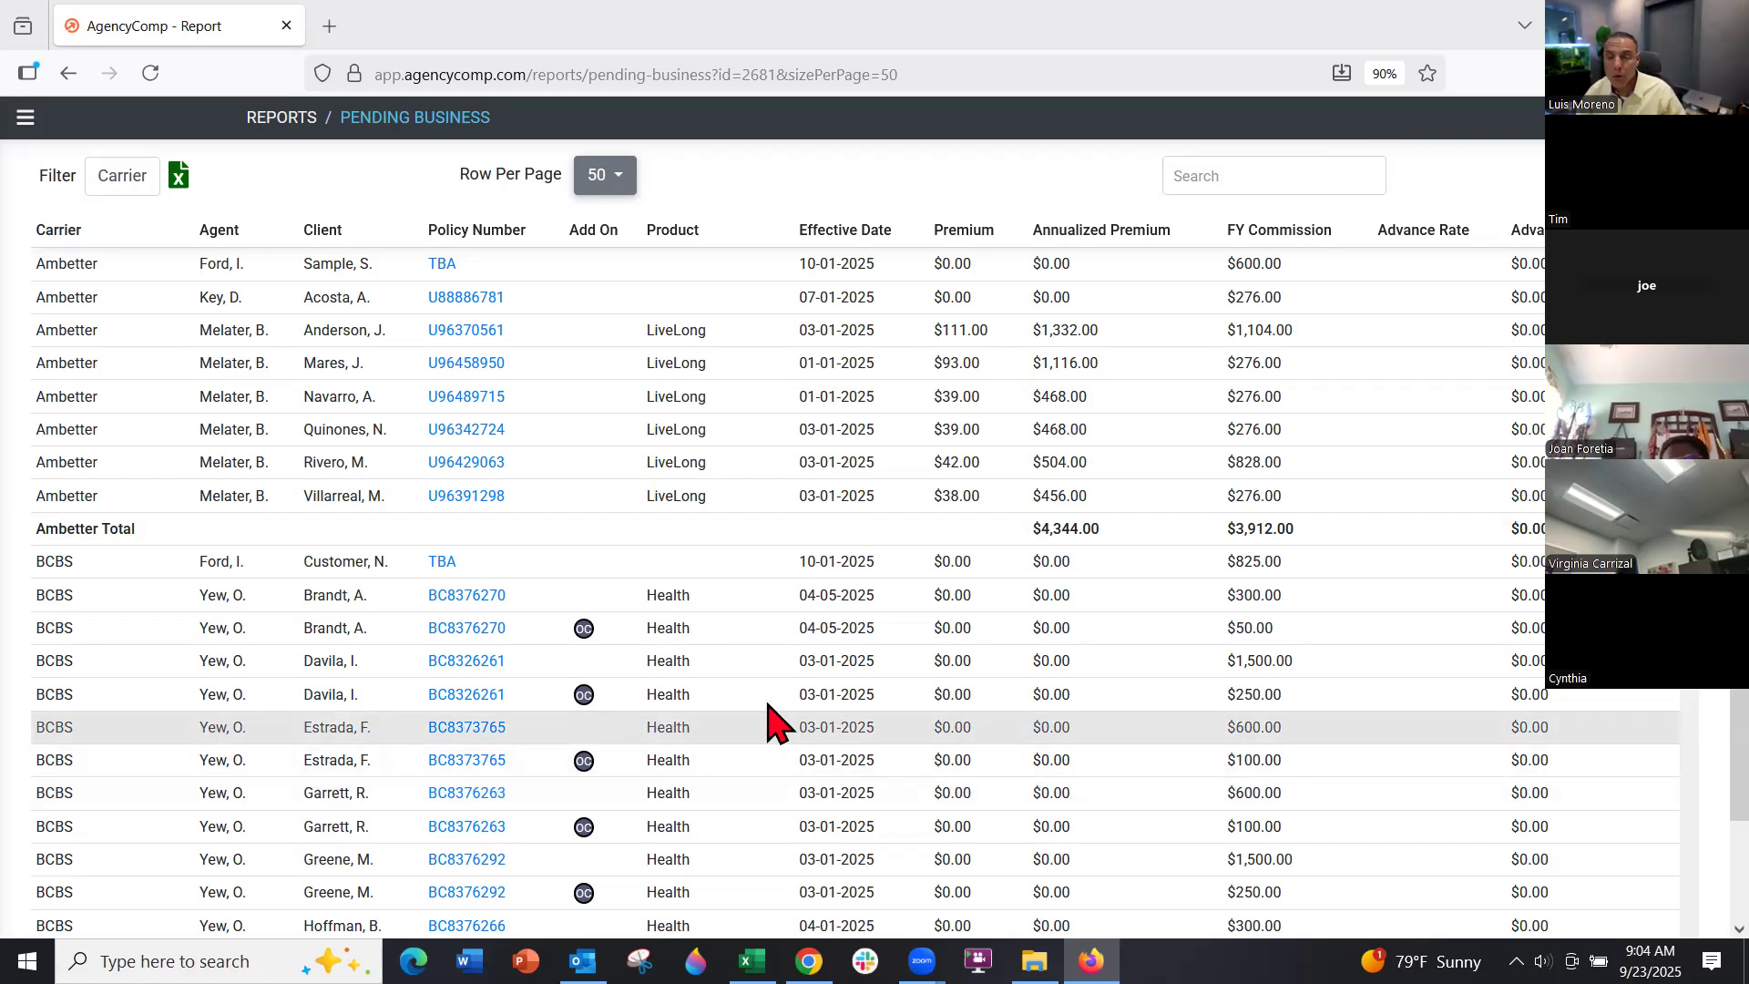
# Rename the $25 PMPM comp plan to '$25 PMPM My Blue'
pyautogui.click(25, 117)
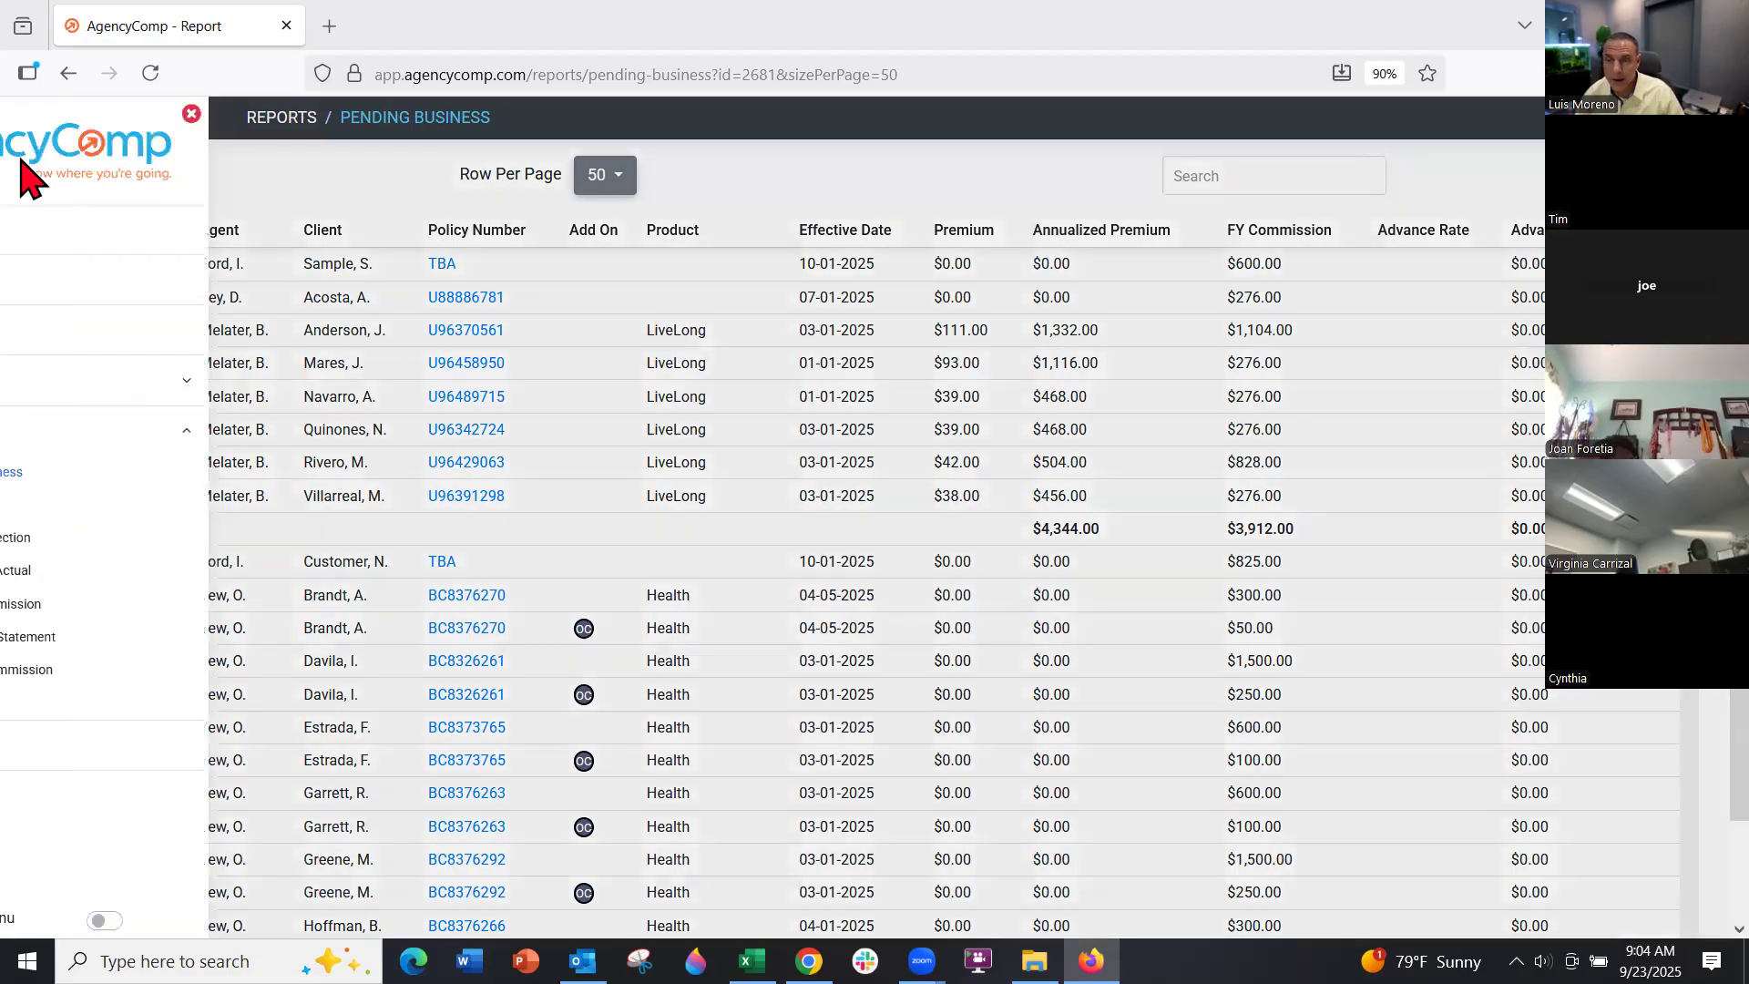
pyautogui.click(83, 334)
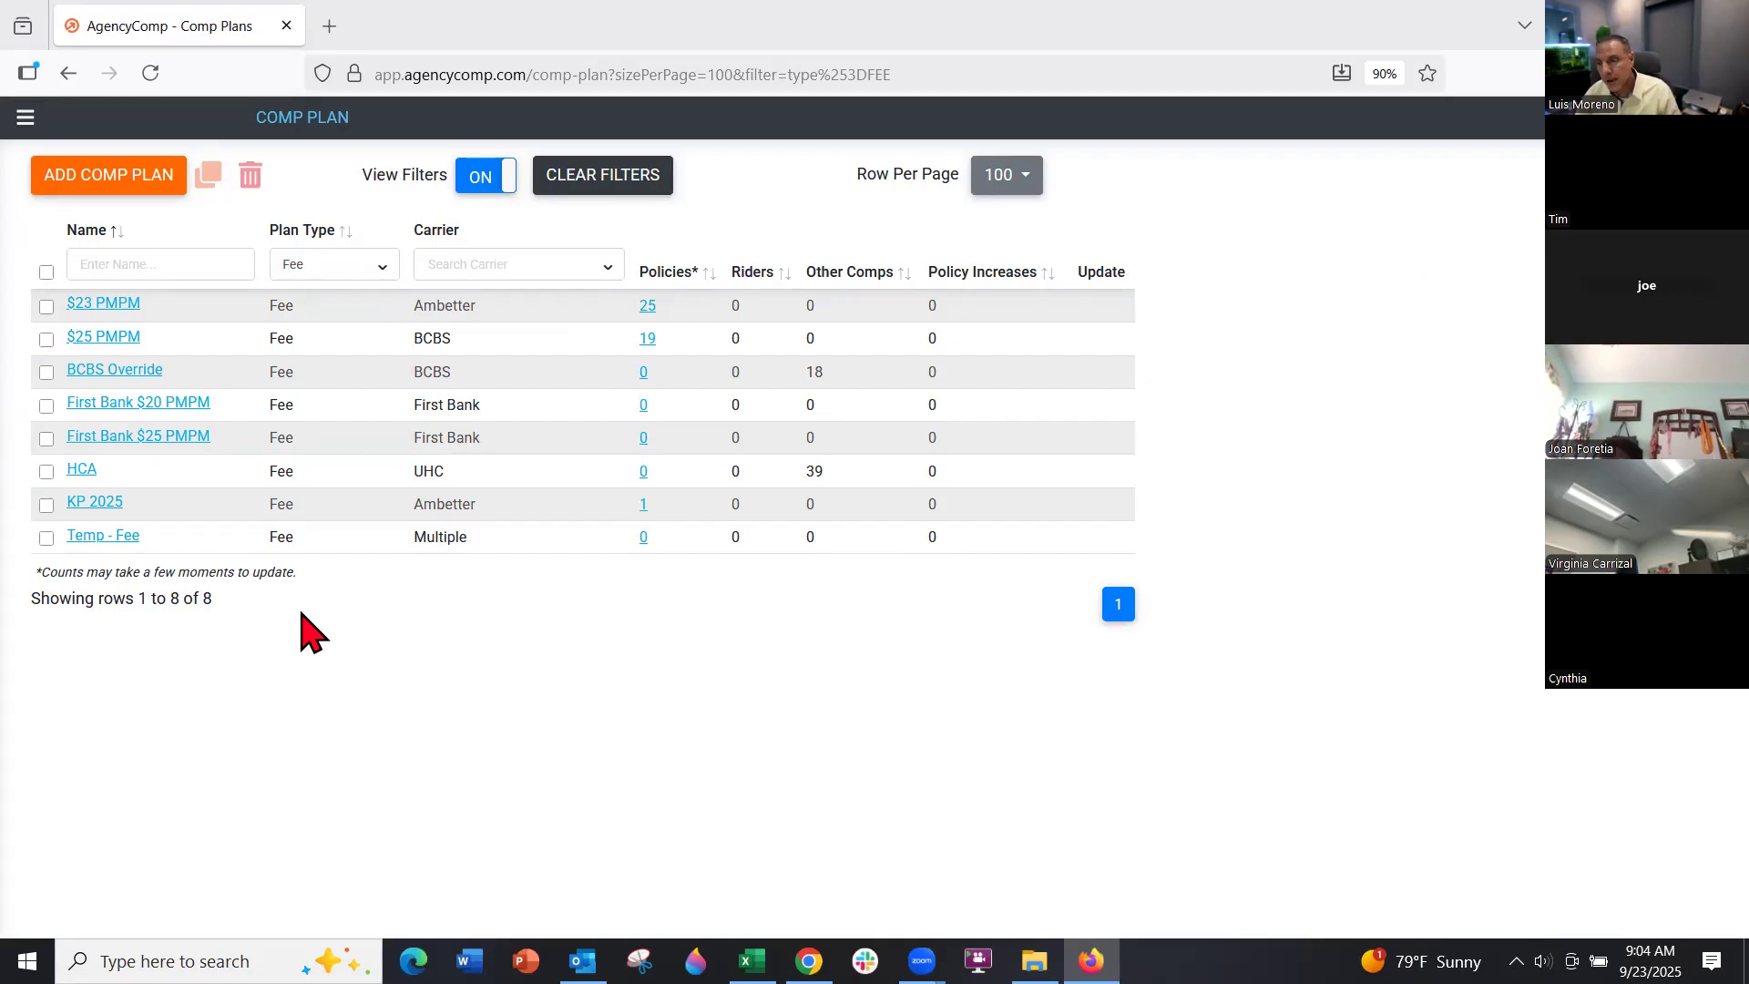
pyautogui.moveTo(105, 342)
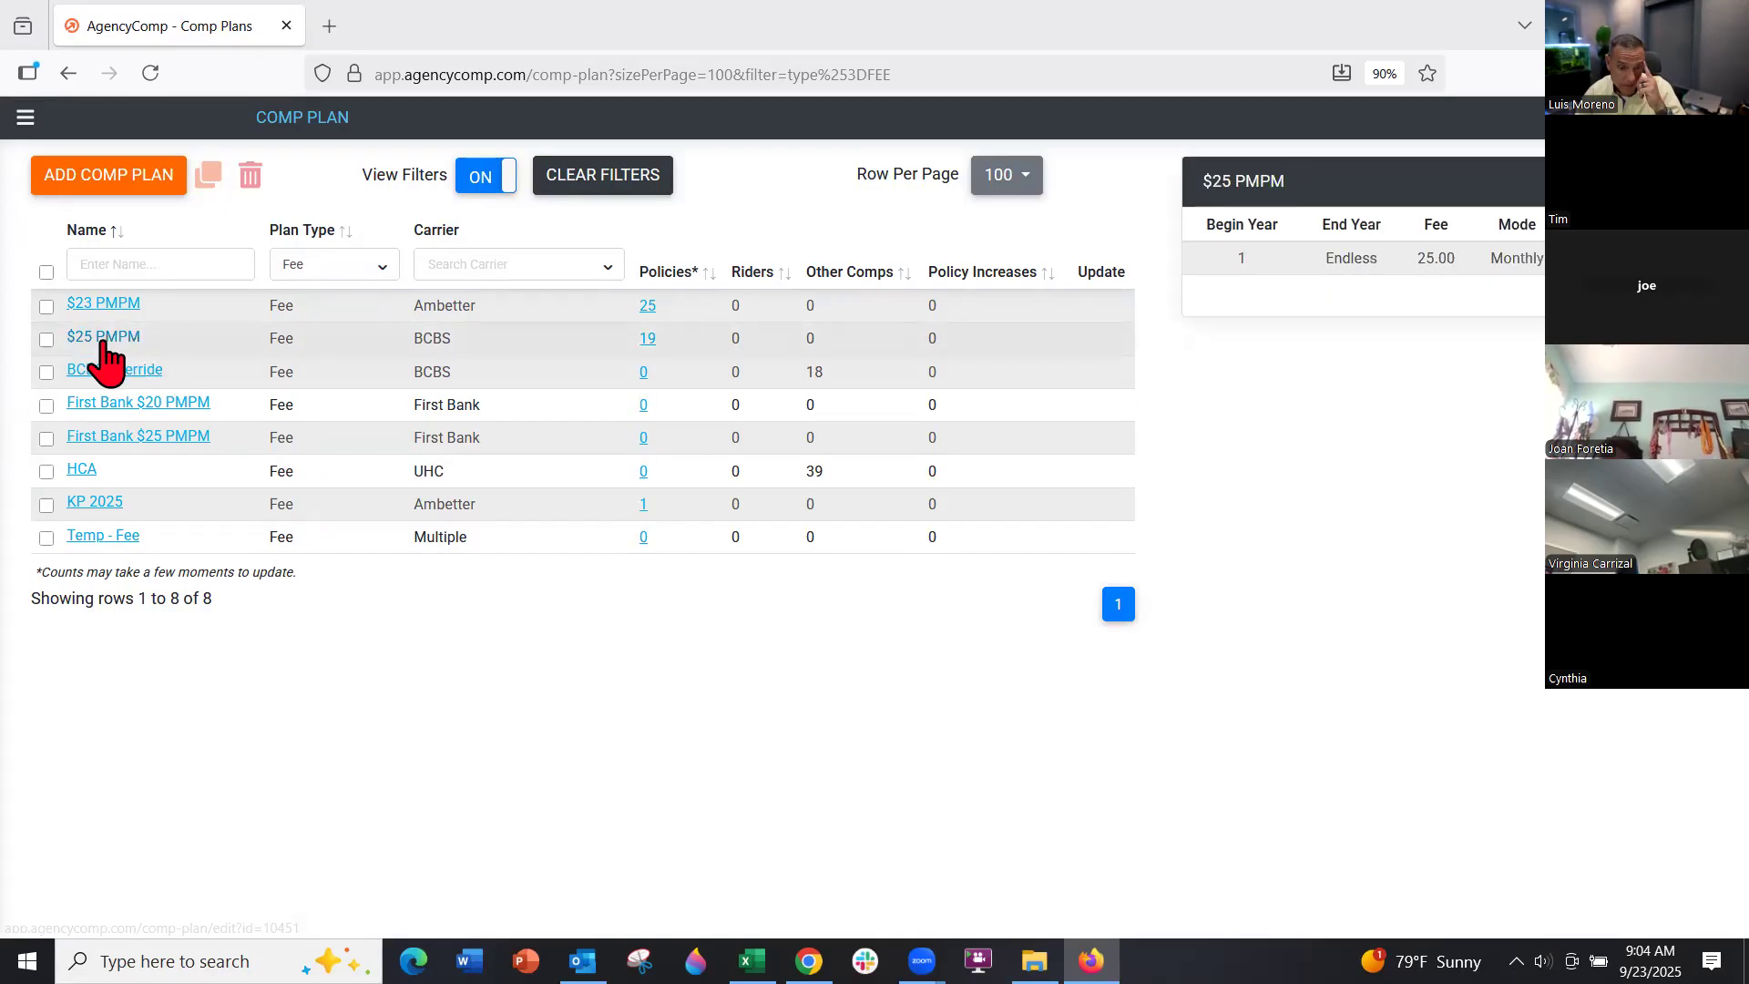
pyautogui.click(47, 340)
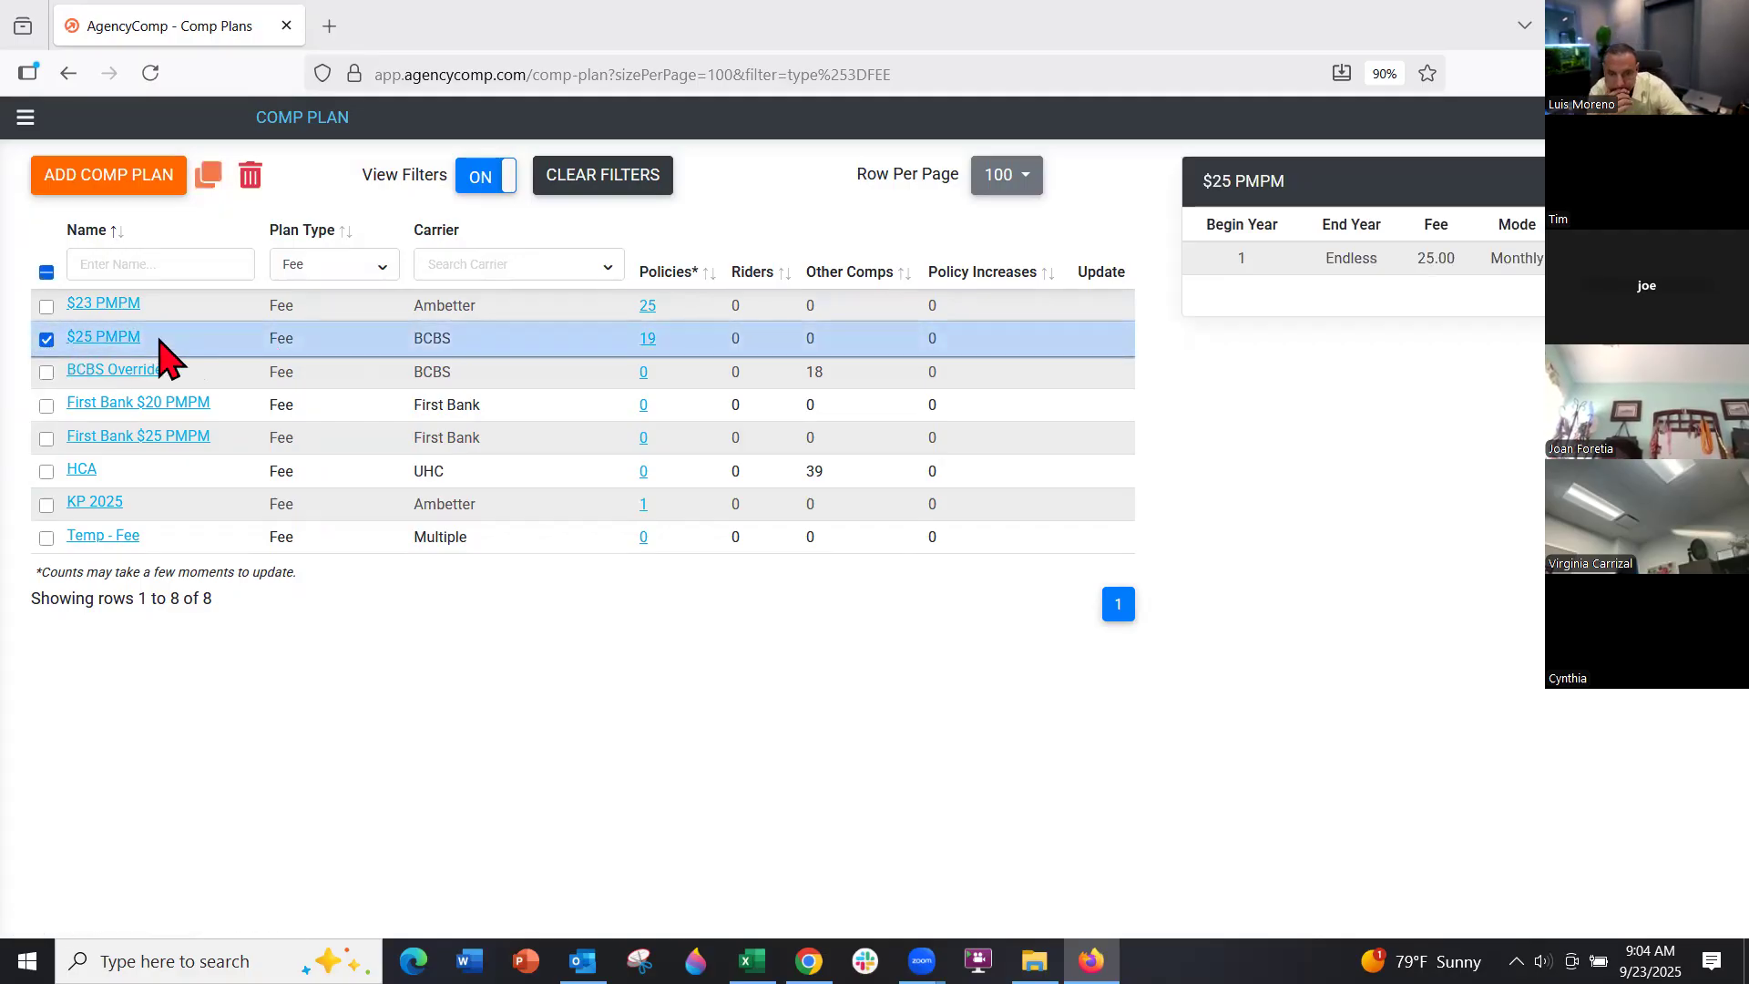
pyautogui.click(103, 338)
pyautogui.click(178, 280)
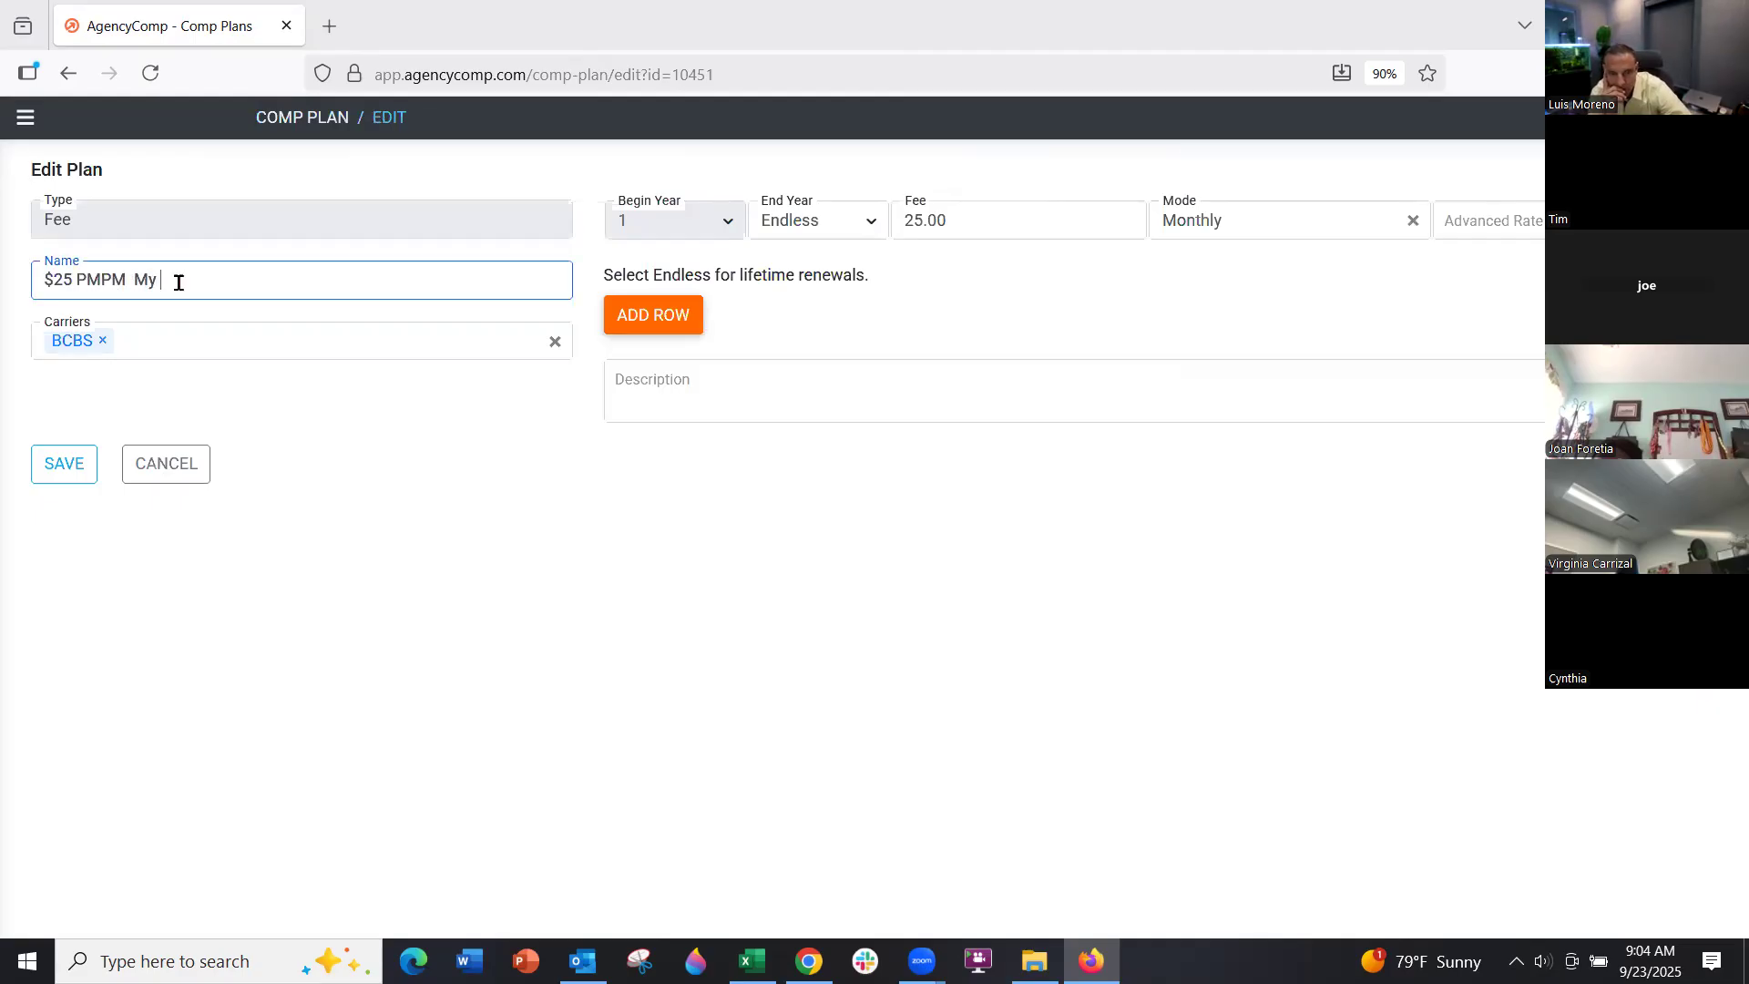
pyautogui.press('Return')
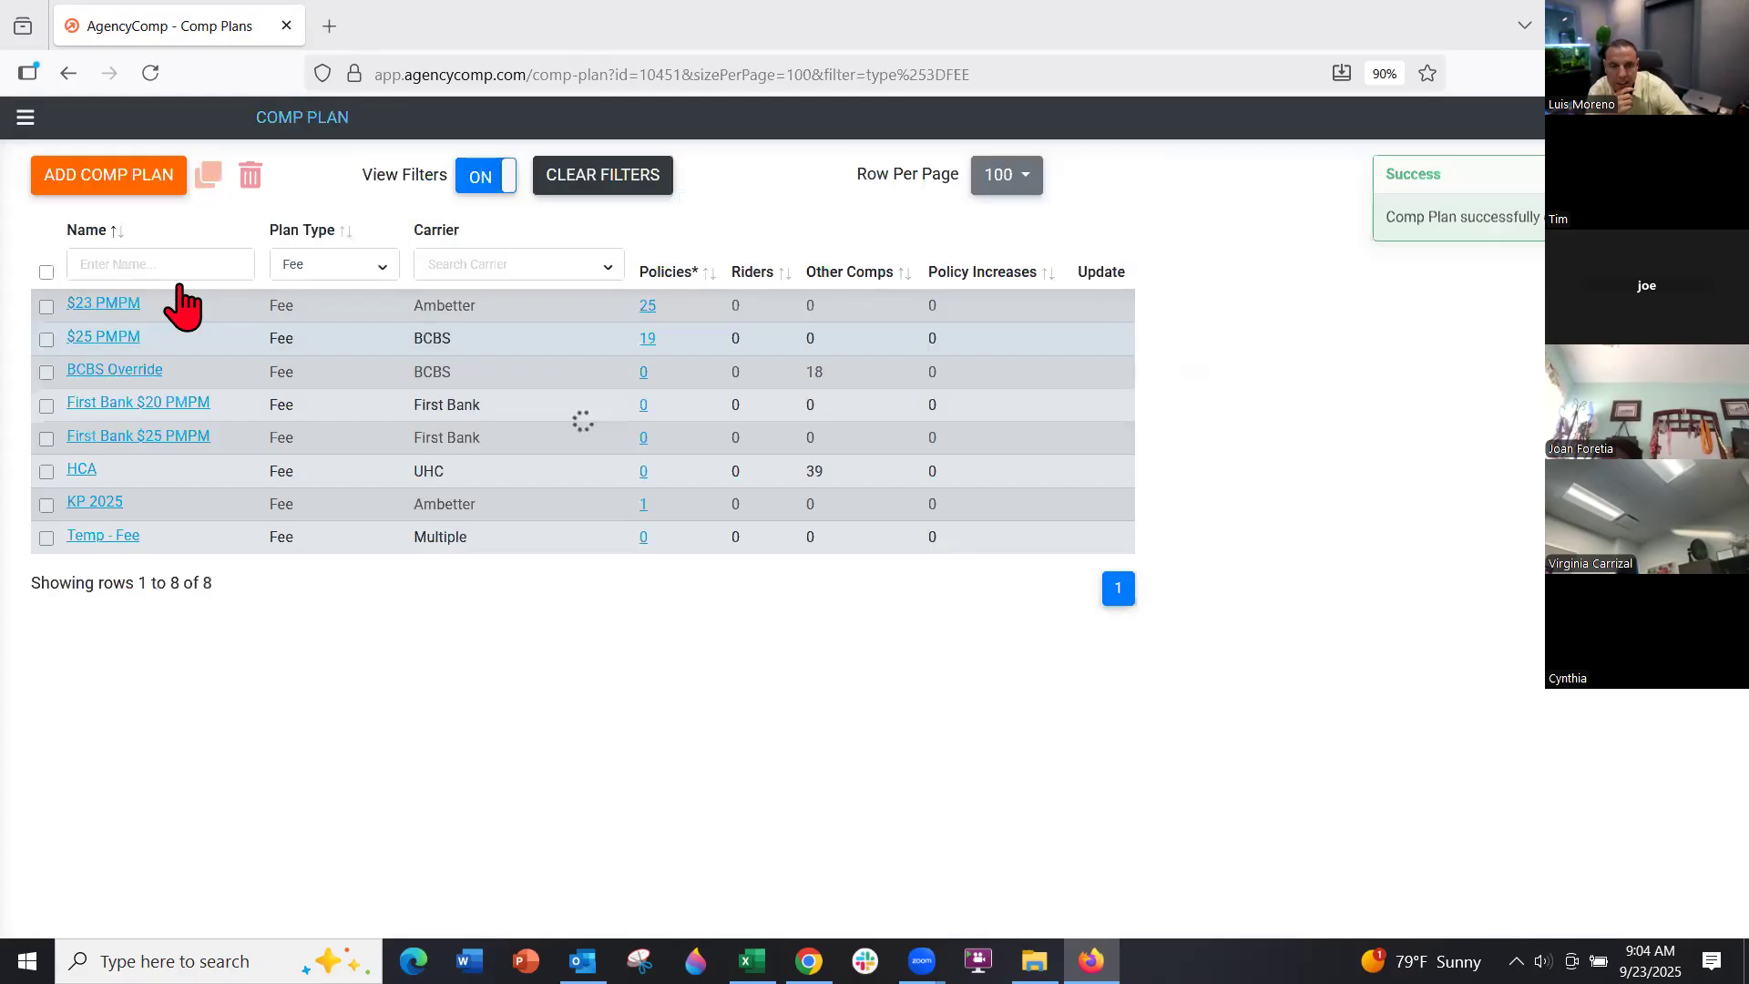
# Duplicate it as '$25 PMPM My Blue TX, OK' with an 18.00 monthly fee and save
pyautogui.moveTo(71, 373)
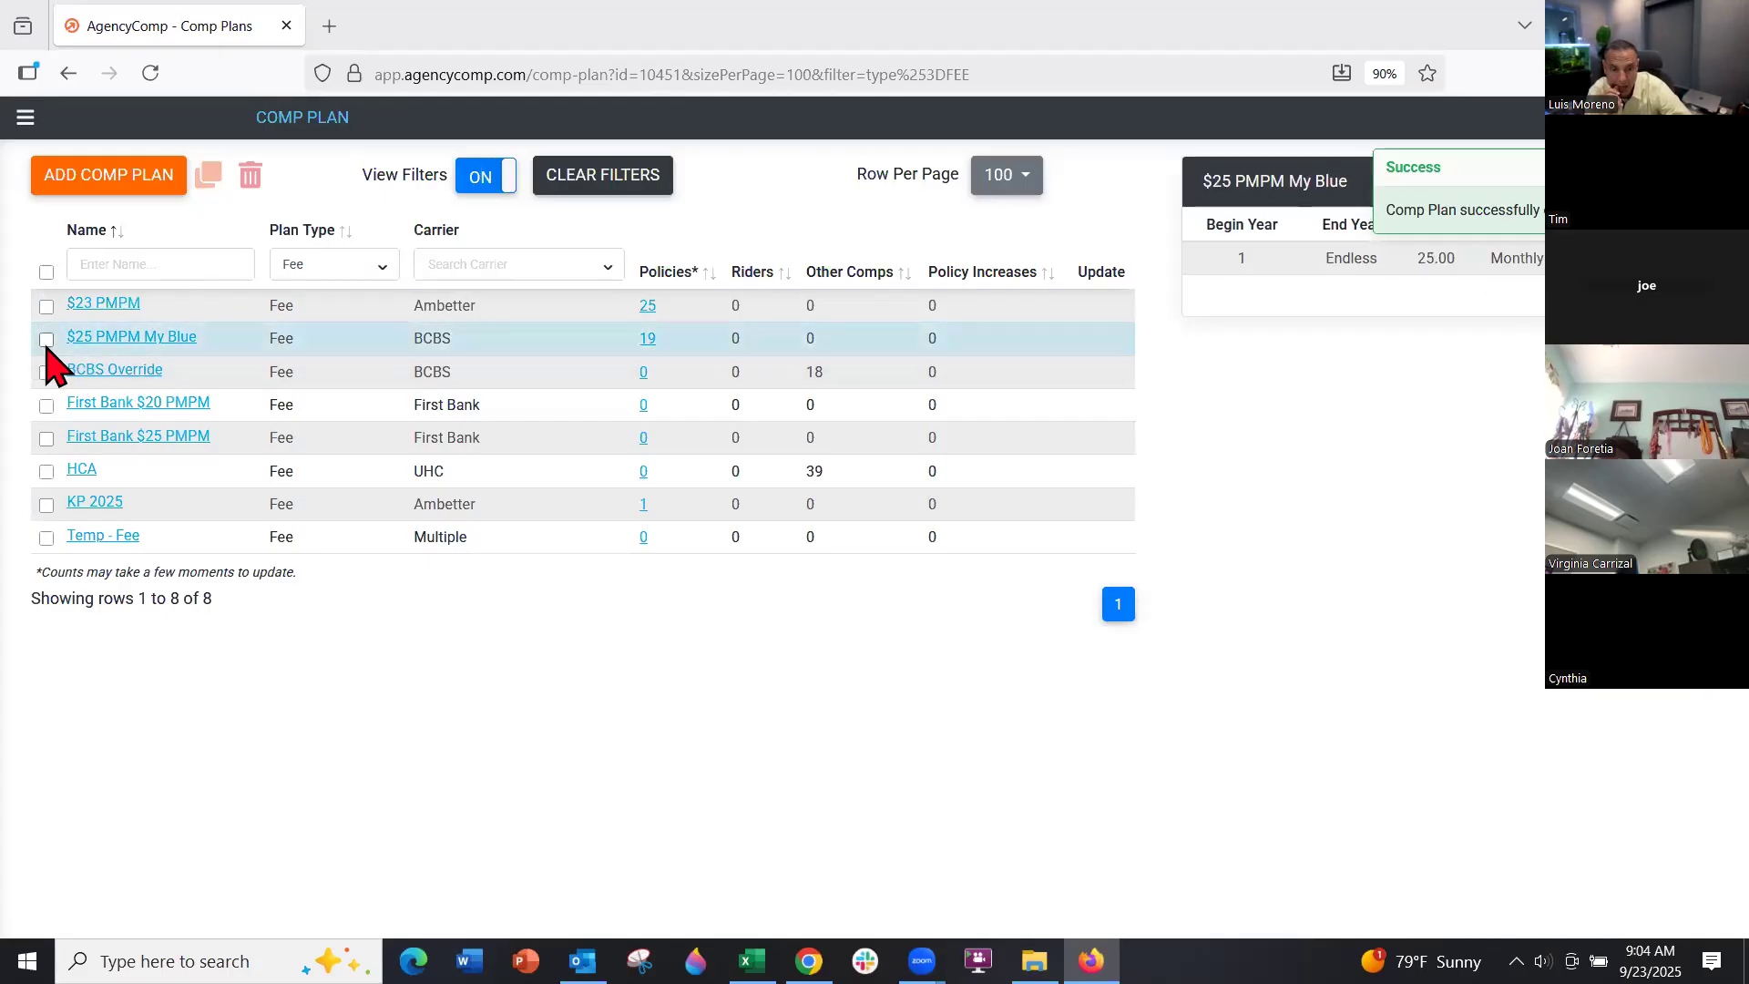
pyautogui.click(46, 343)
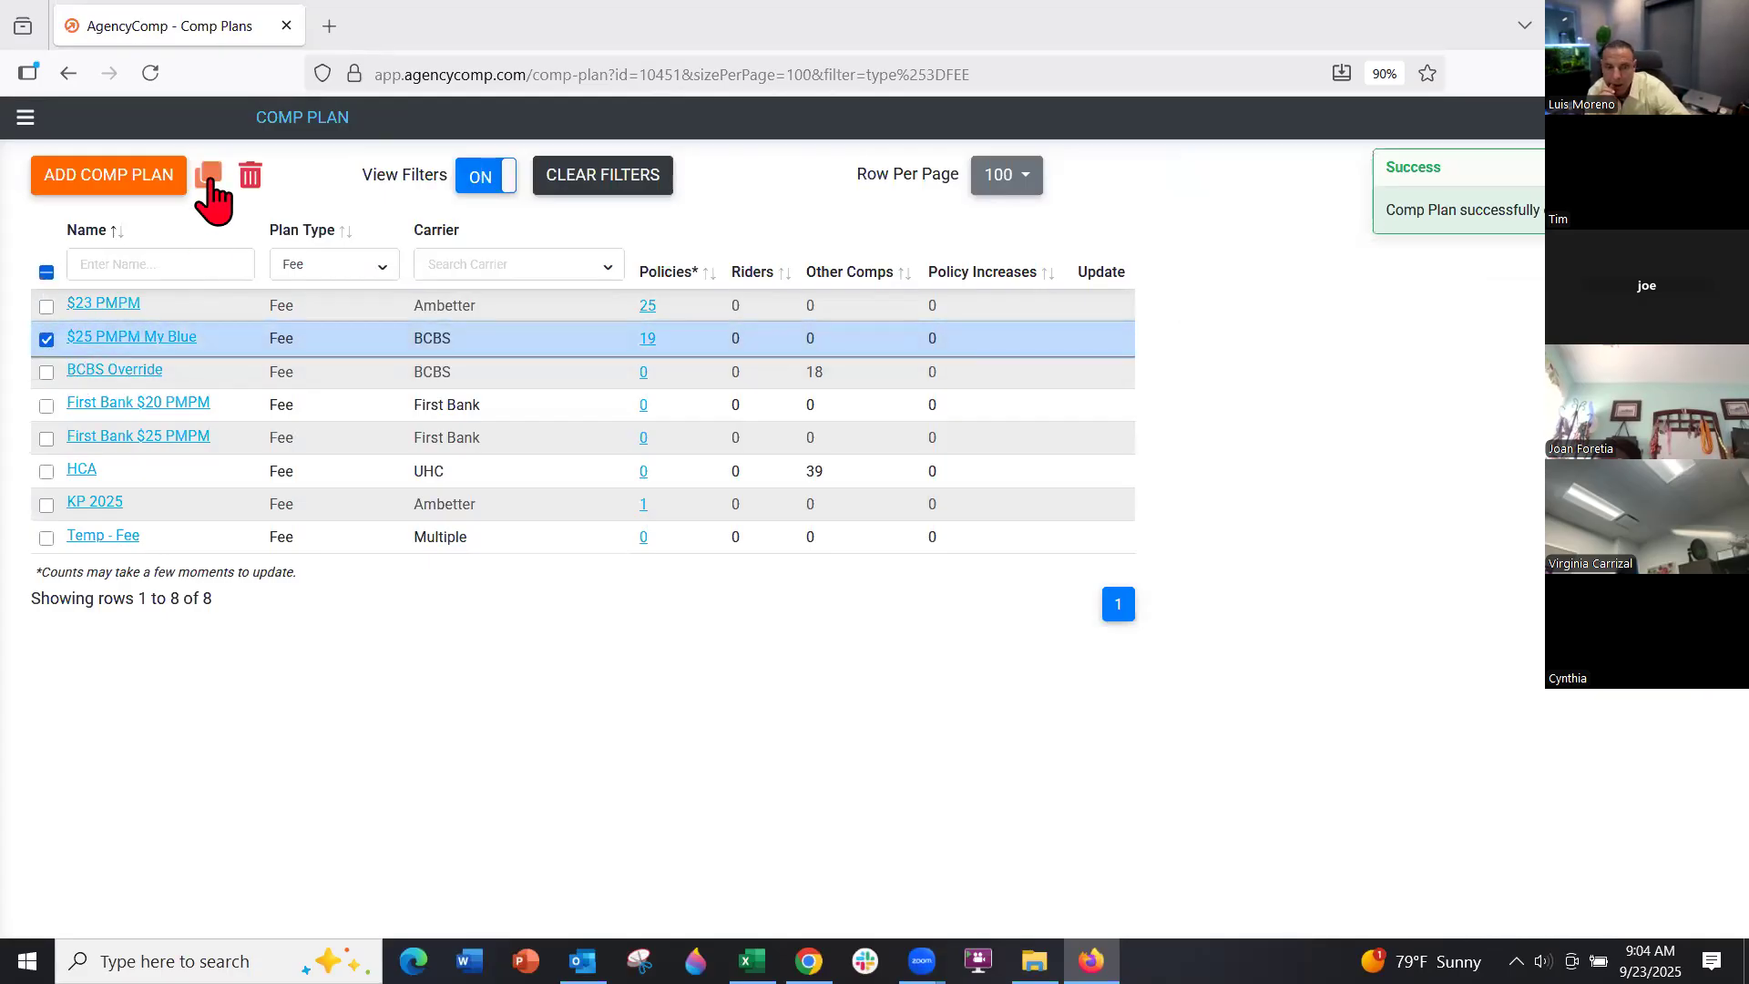
pyautogui.click(208, 174)
pyautogui.click(238, 280)
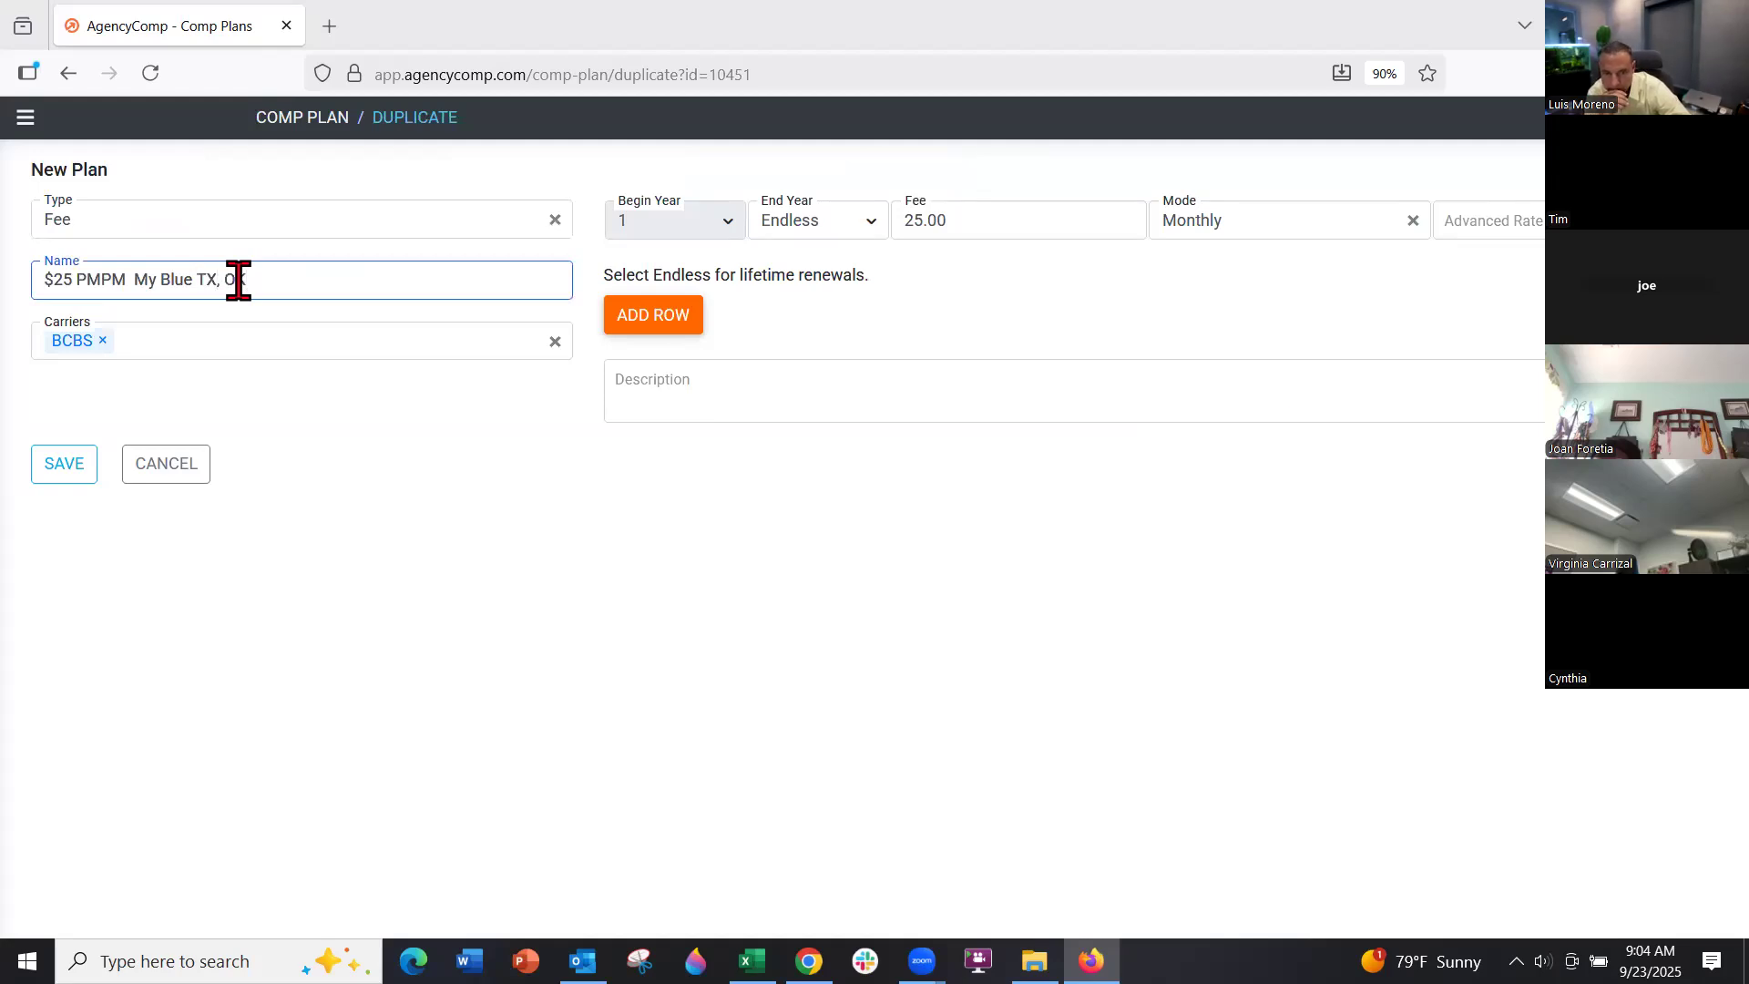
pyautogui.click(960, 222)
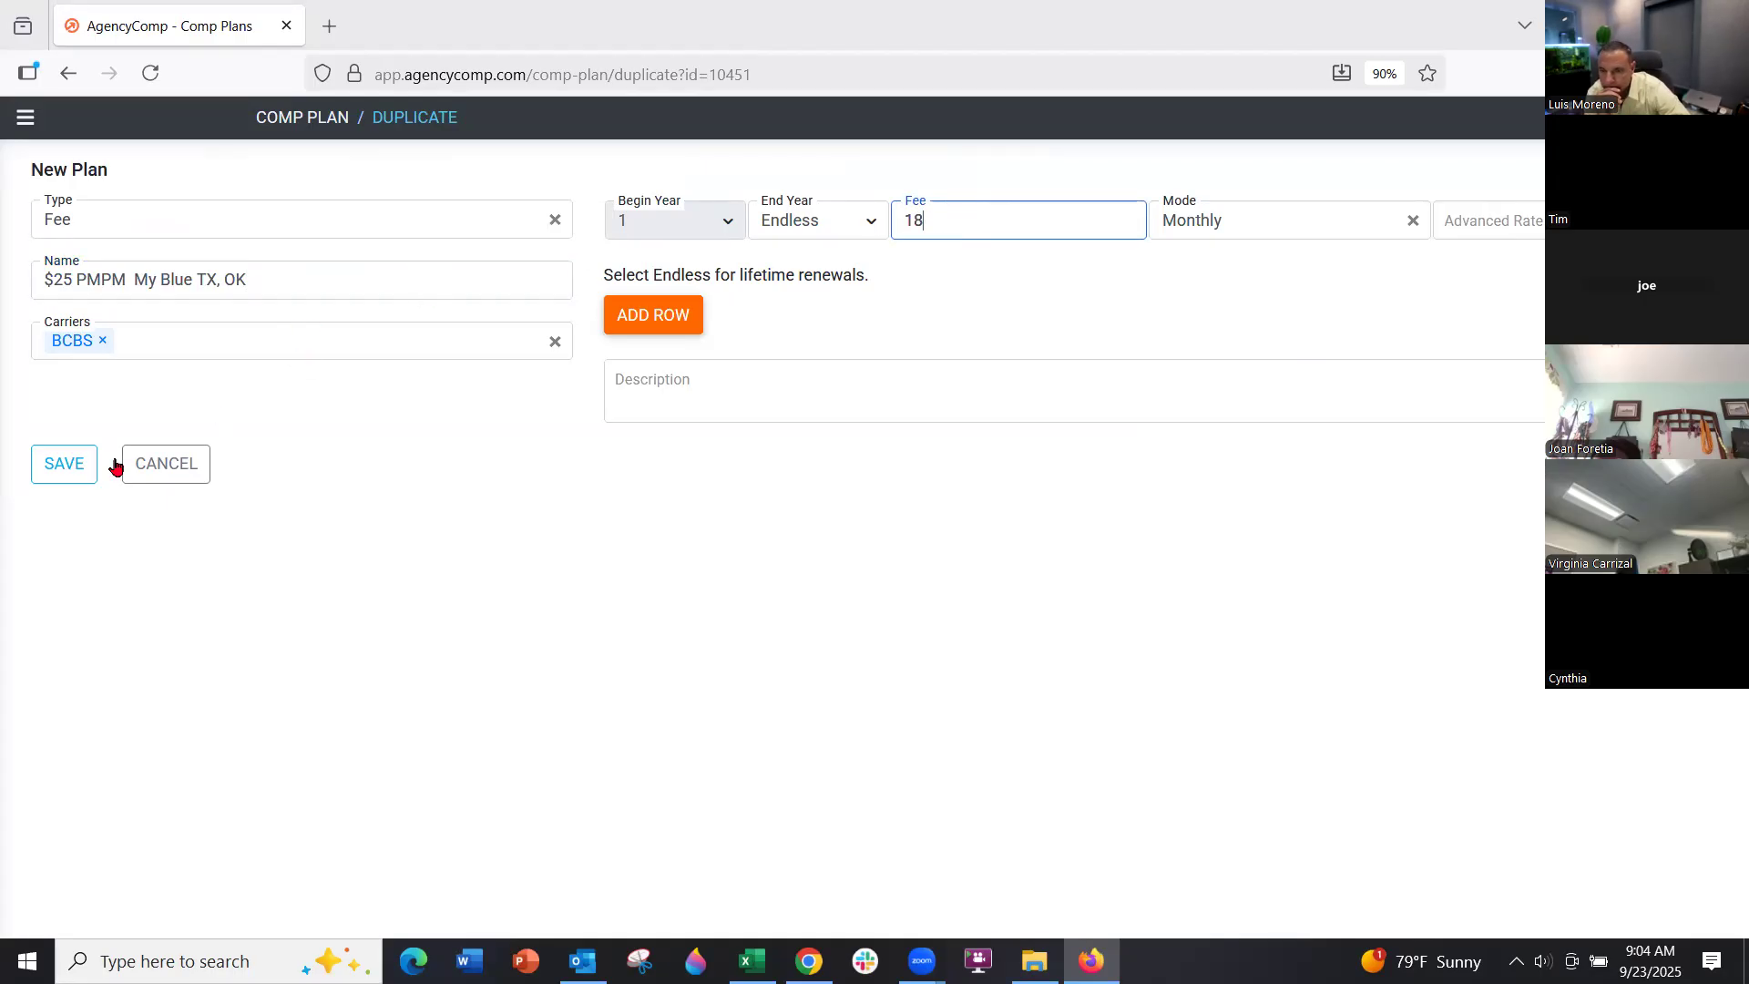
pyautogui.click(60, 468)
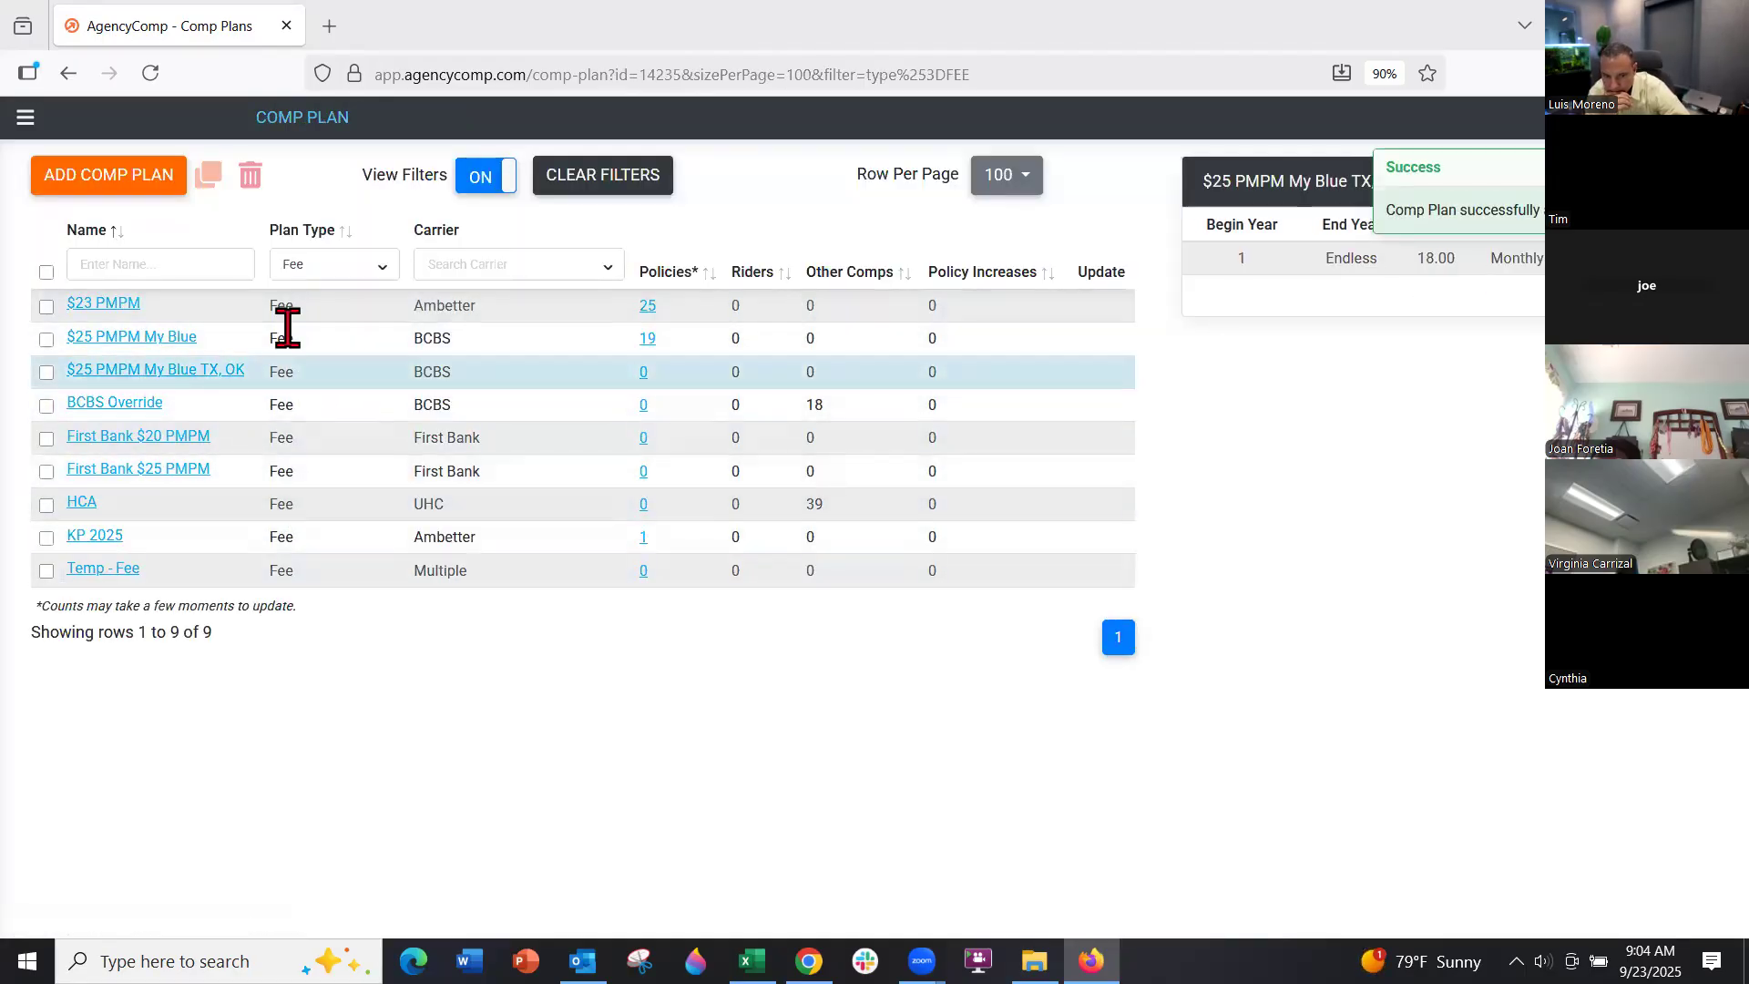
pyautogui.click(26, 116)
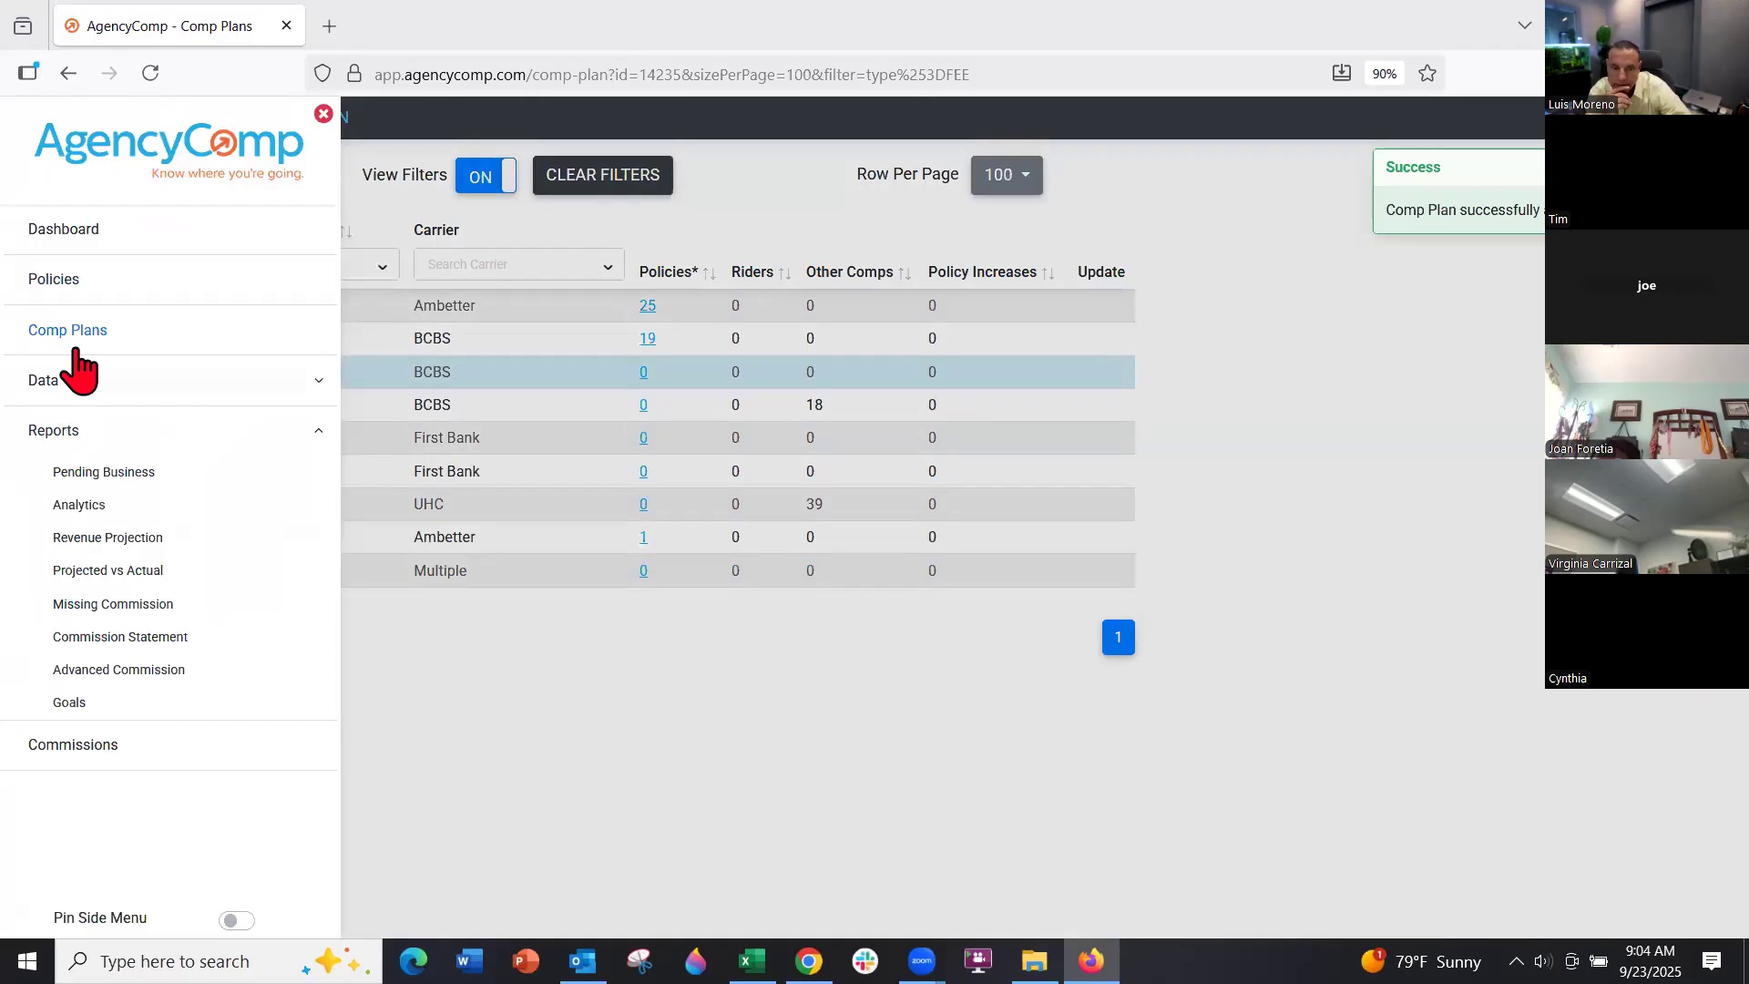
# Review the pending policy's Comp Plan options, keep Temp - MA-PDP, and cancel without saving
pyautogui.click(71, 285)
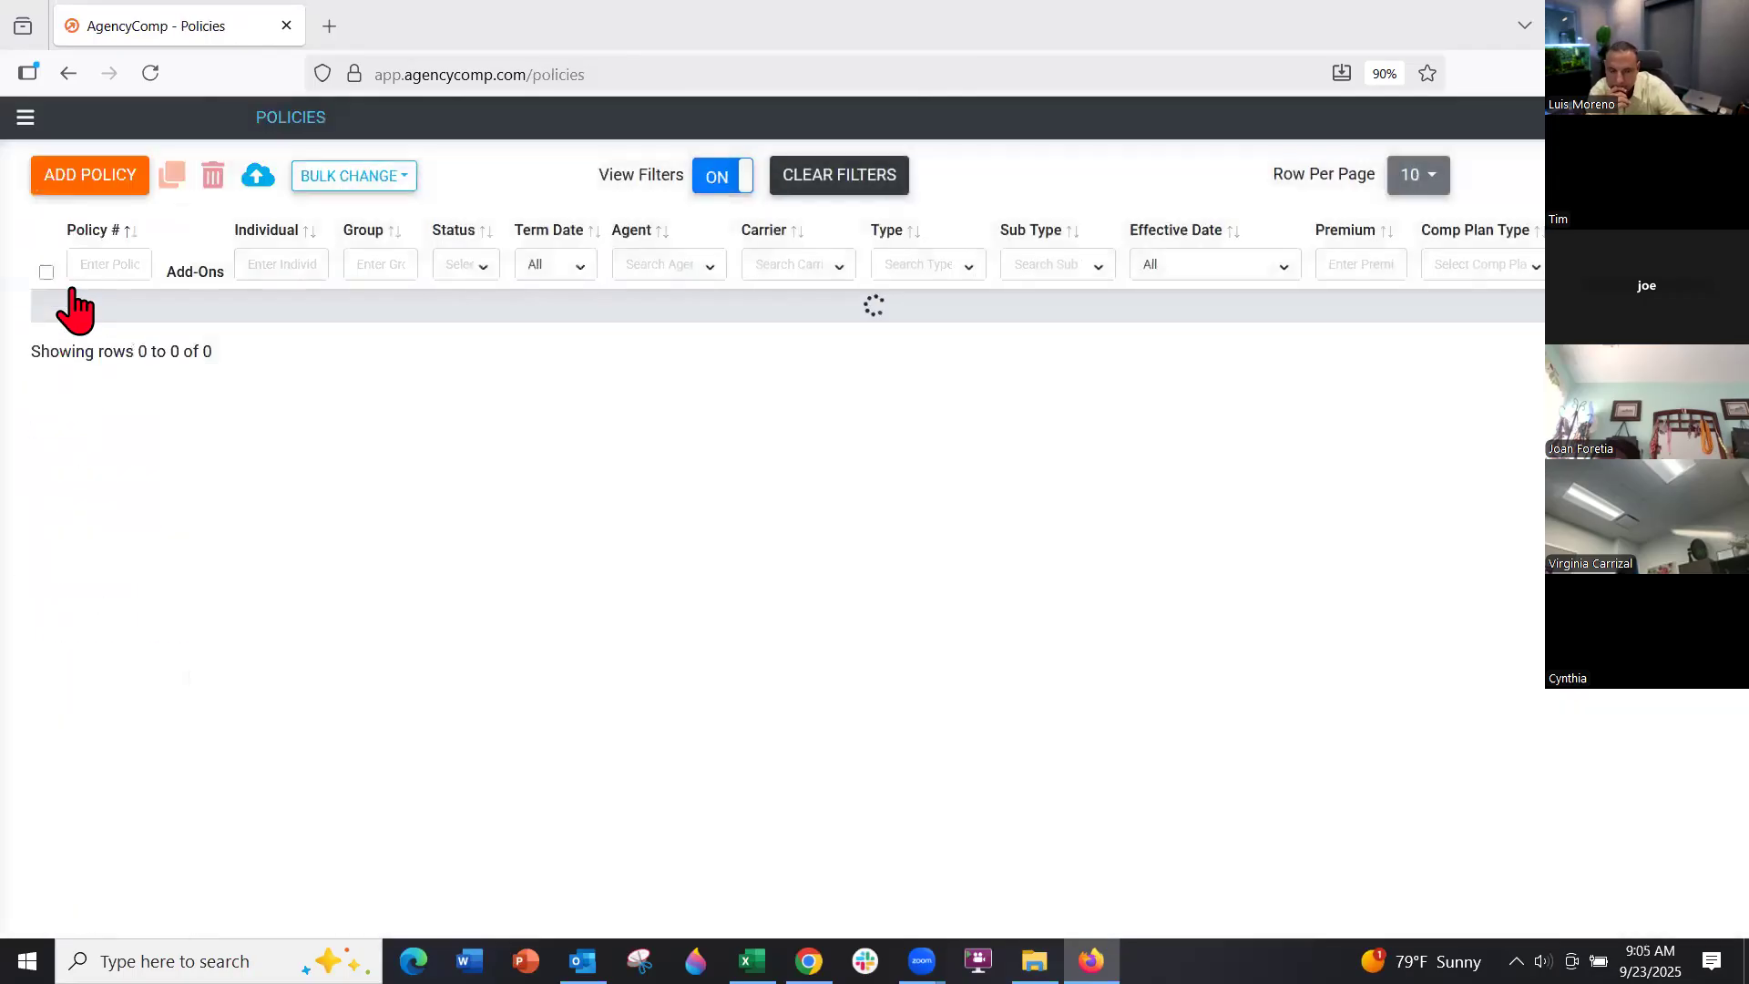
pyautogui.click(84, 338)
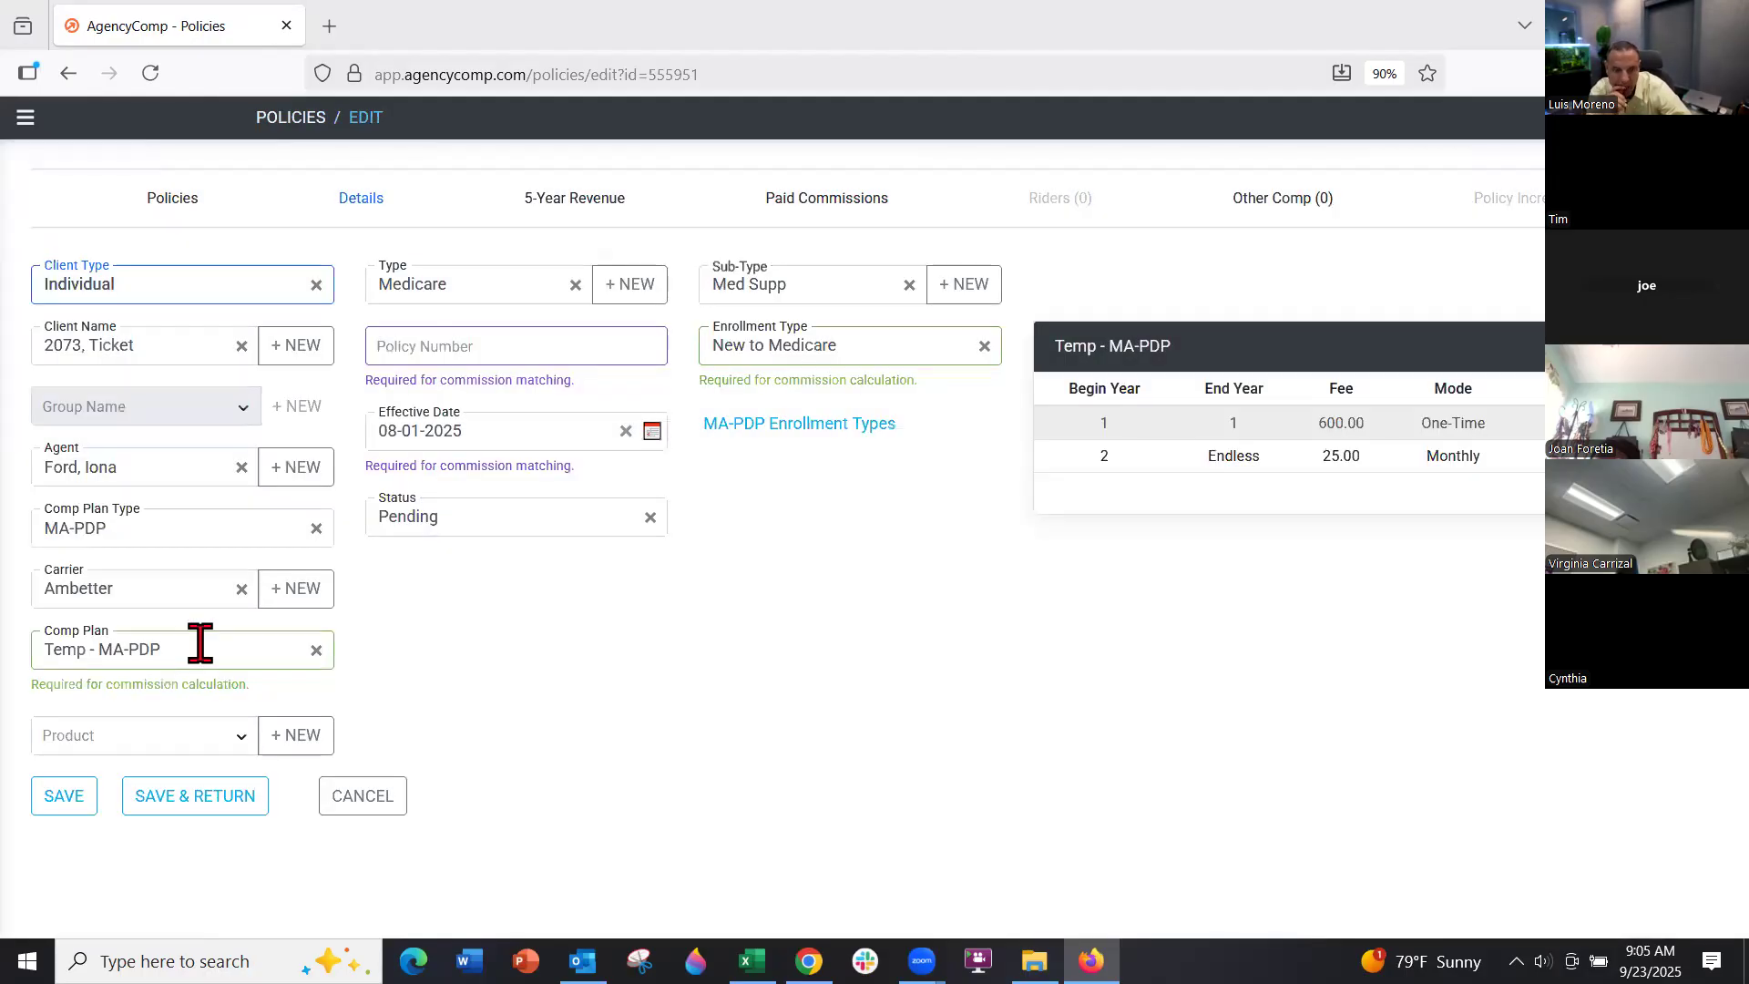
pyautogui.click(197, 643)
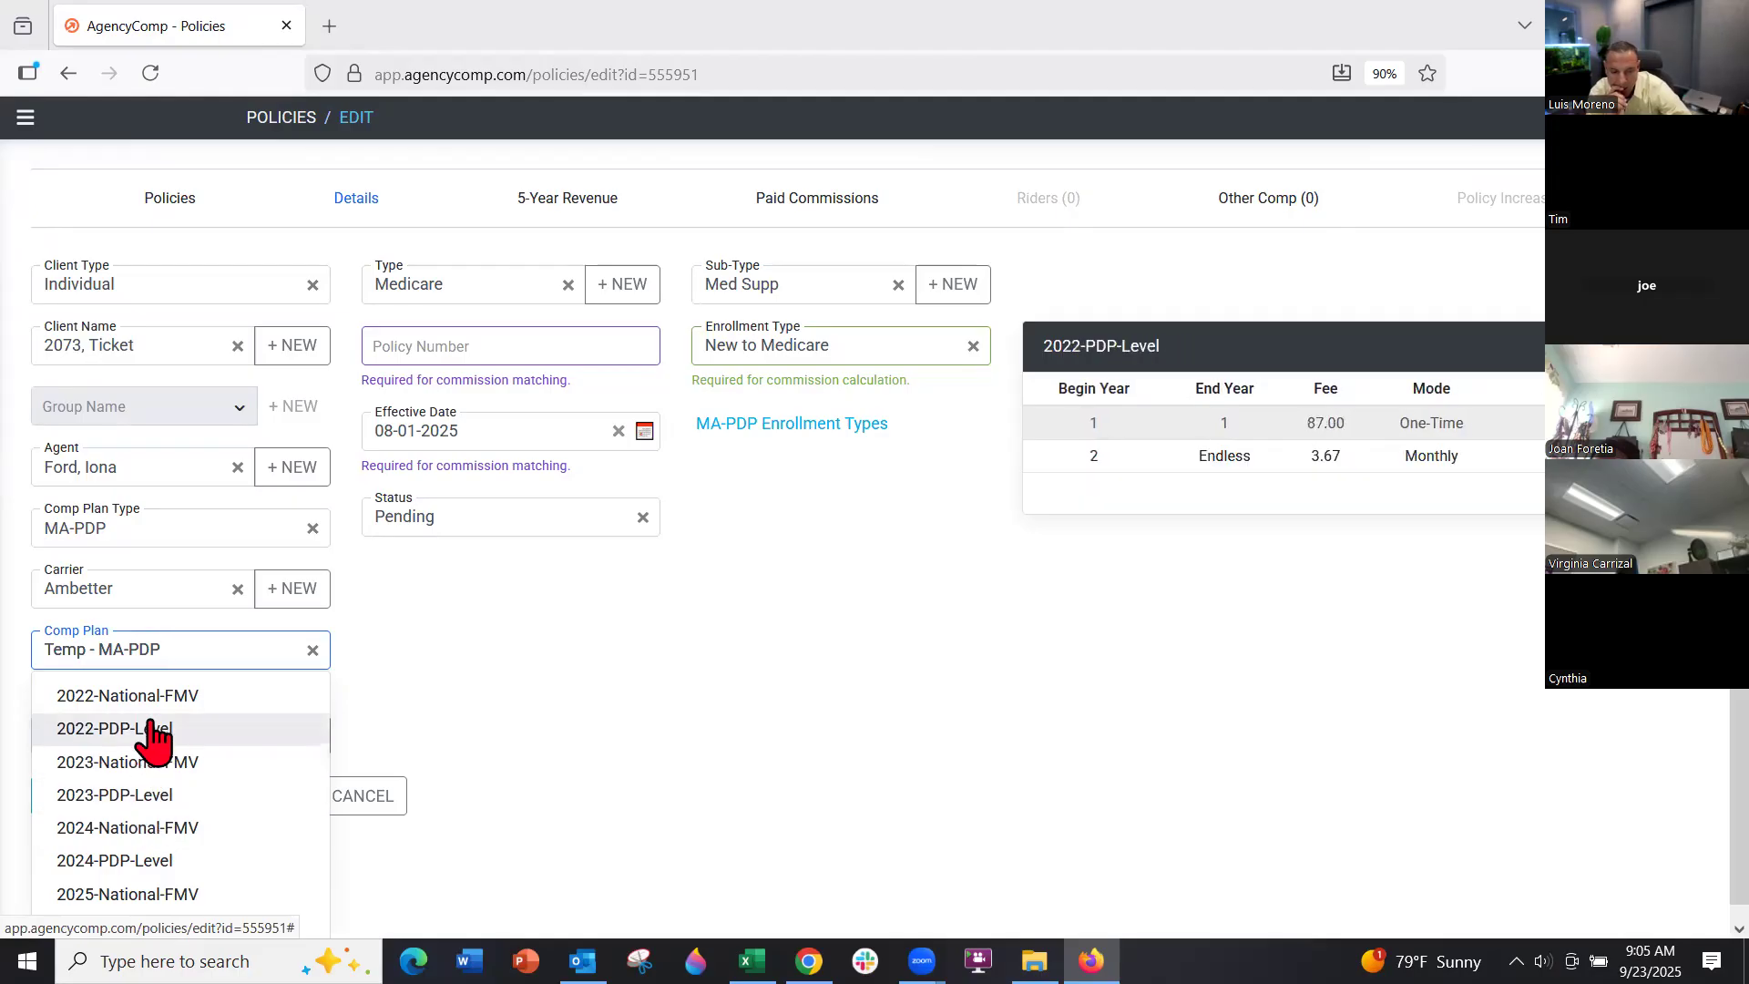
pyautogui.scroll(-1, 148, 801)
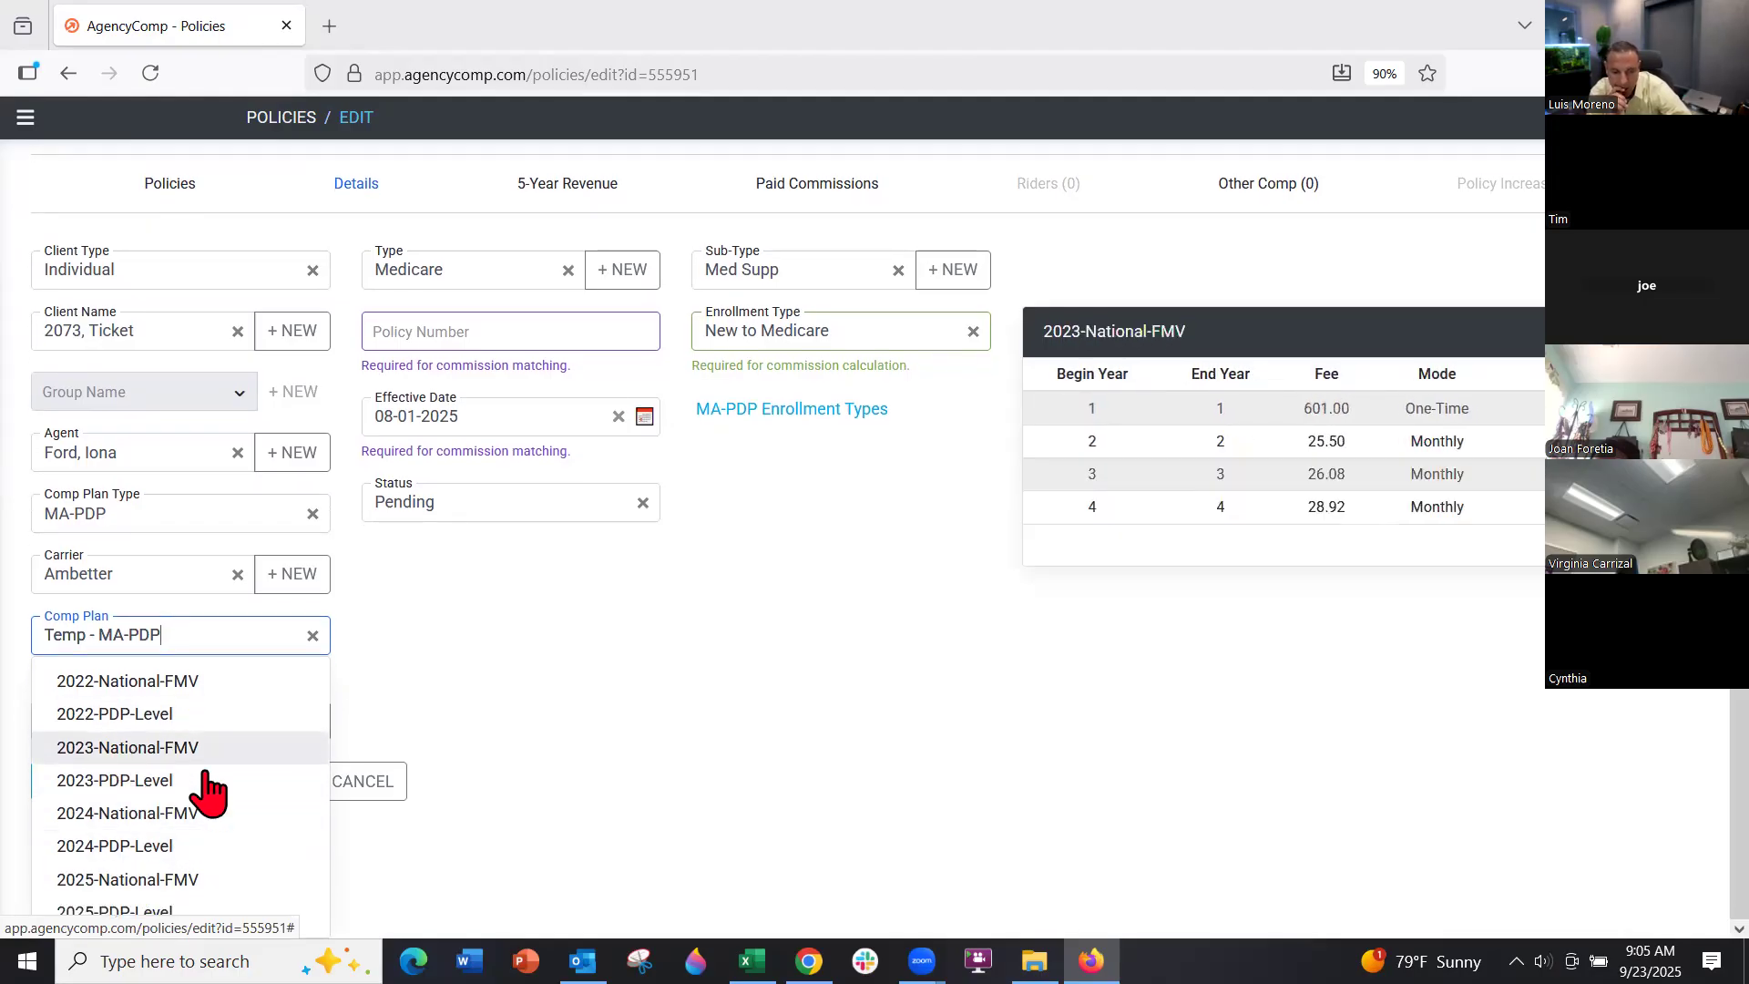
pyautogui.click(370, 722)
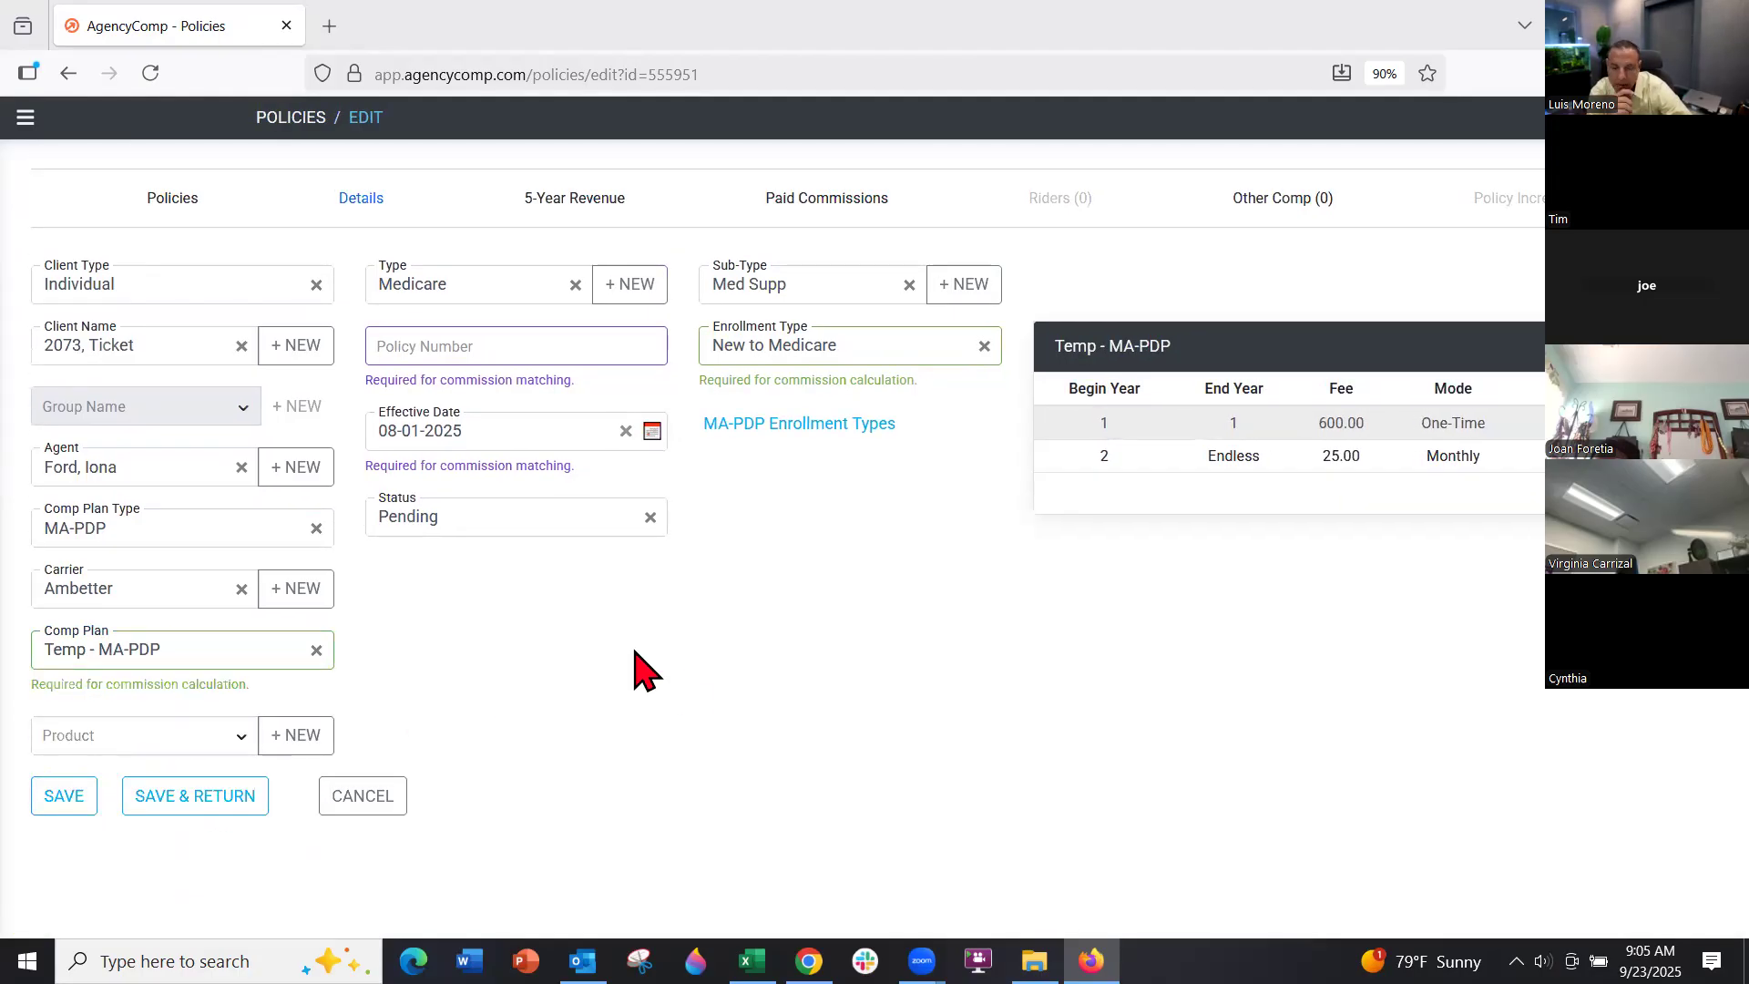
pyautogui.click(375, 805)
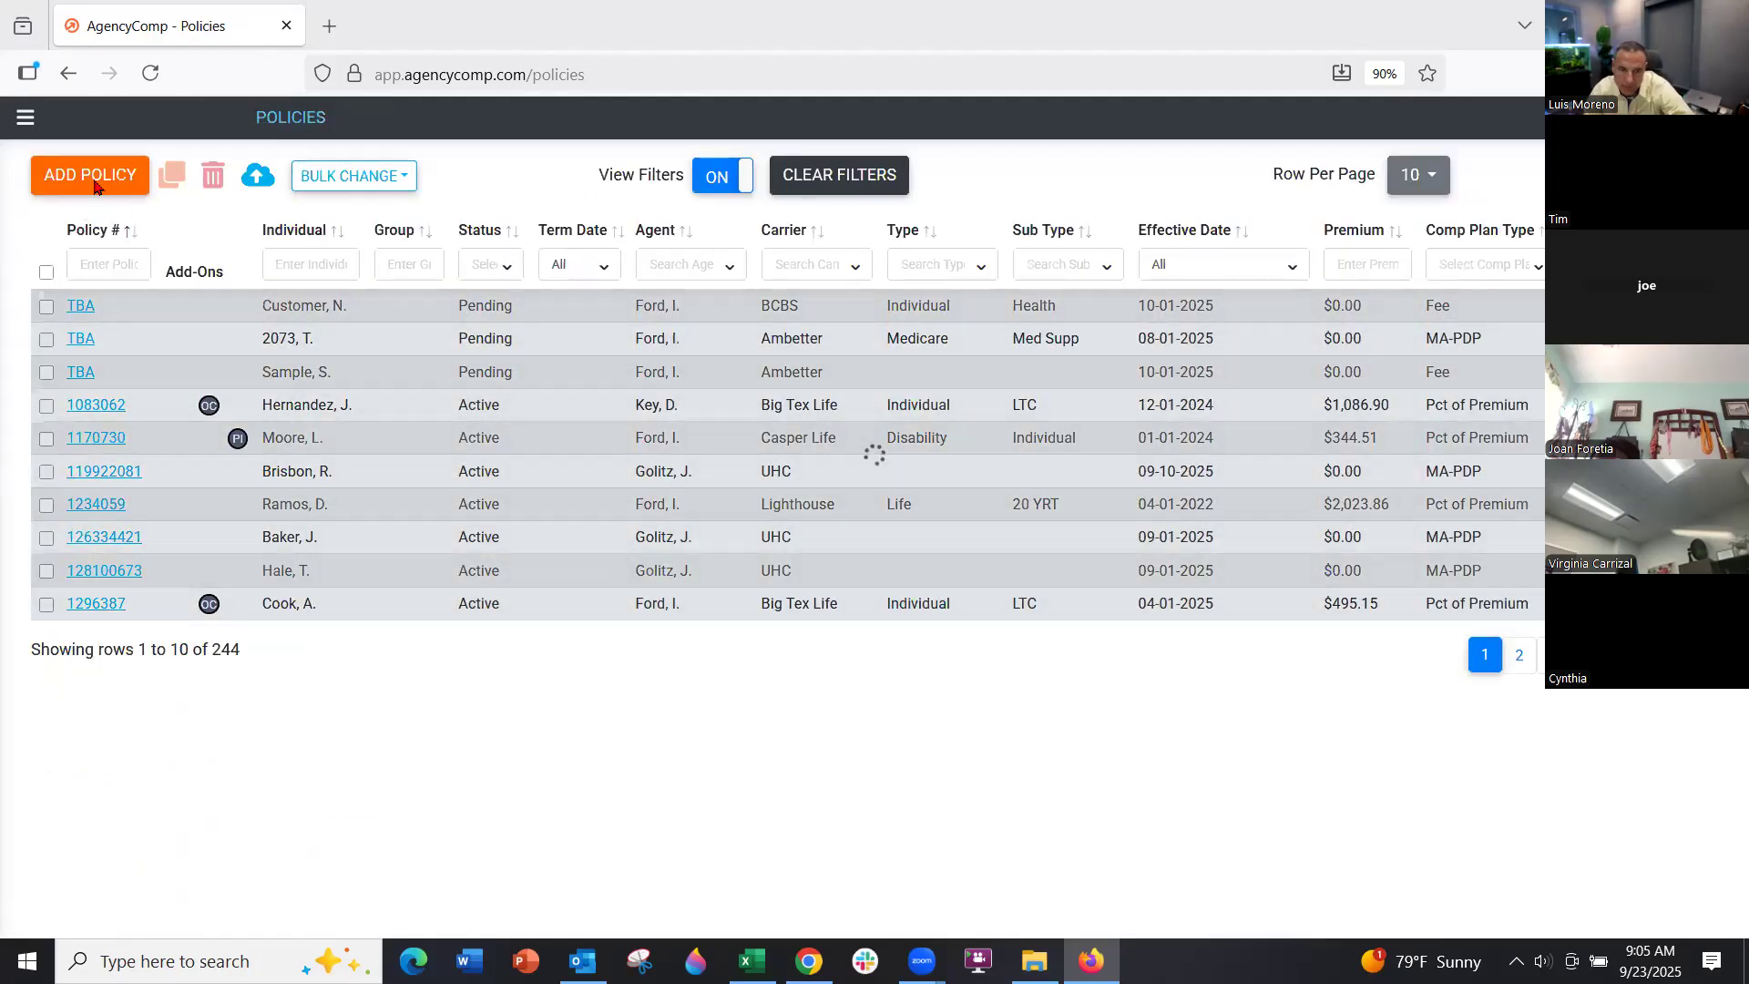
# Look over the new-policy form's client type choices, cancel it, and return to Comp Plans
pyautogui.click(91, 178)
pyautogui.click(132, 270)
pyautogui.click(128, 207)
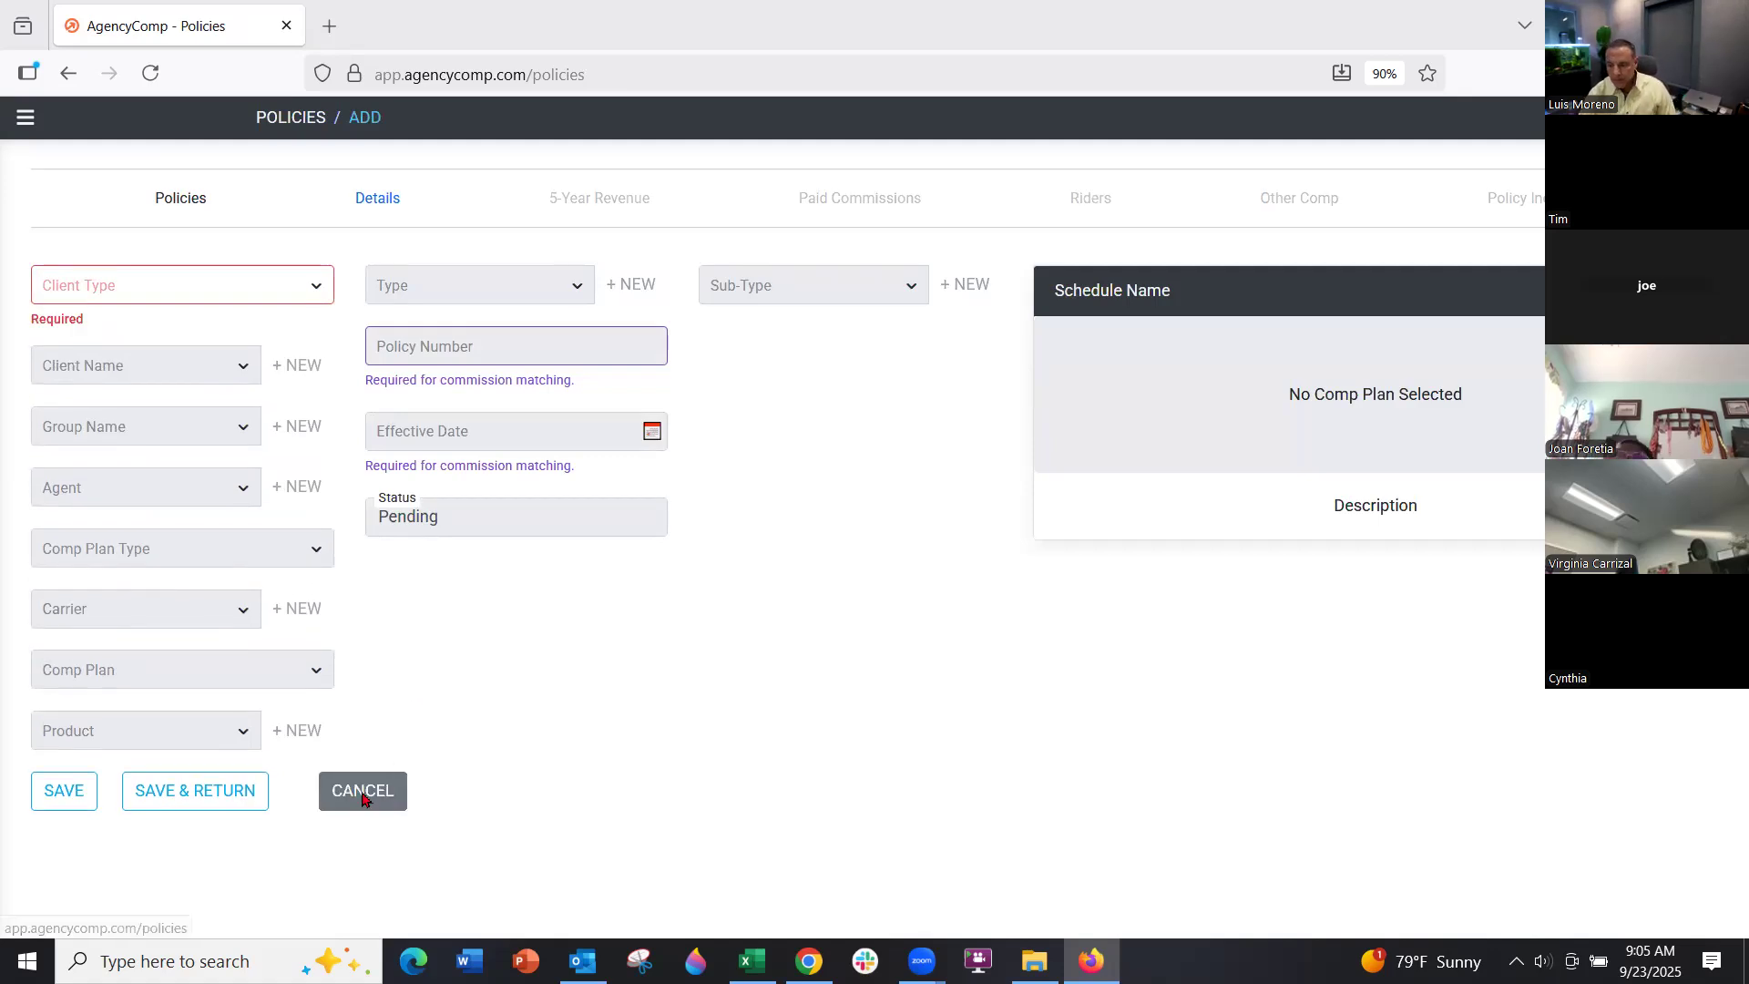
pyautogui.click(364, 792)
pyautogui.click(24, 122)
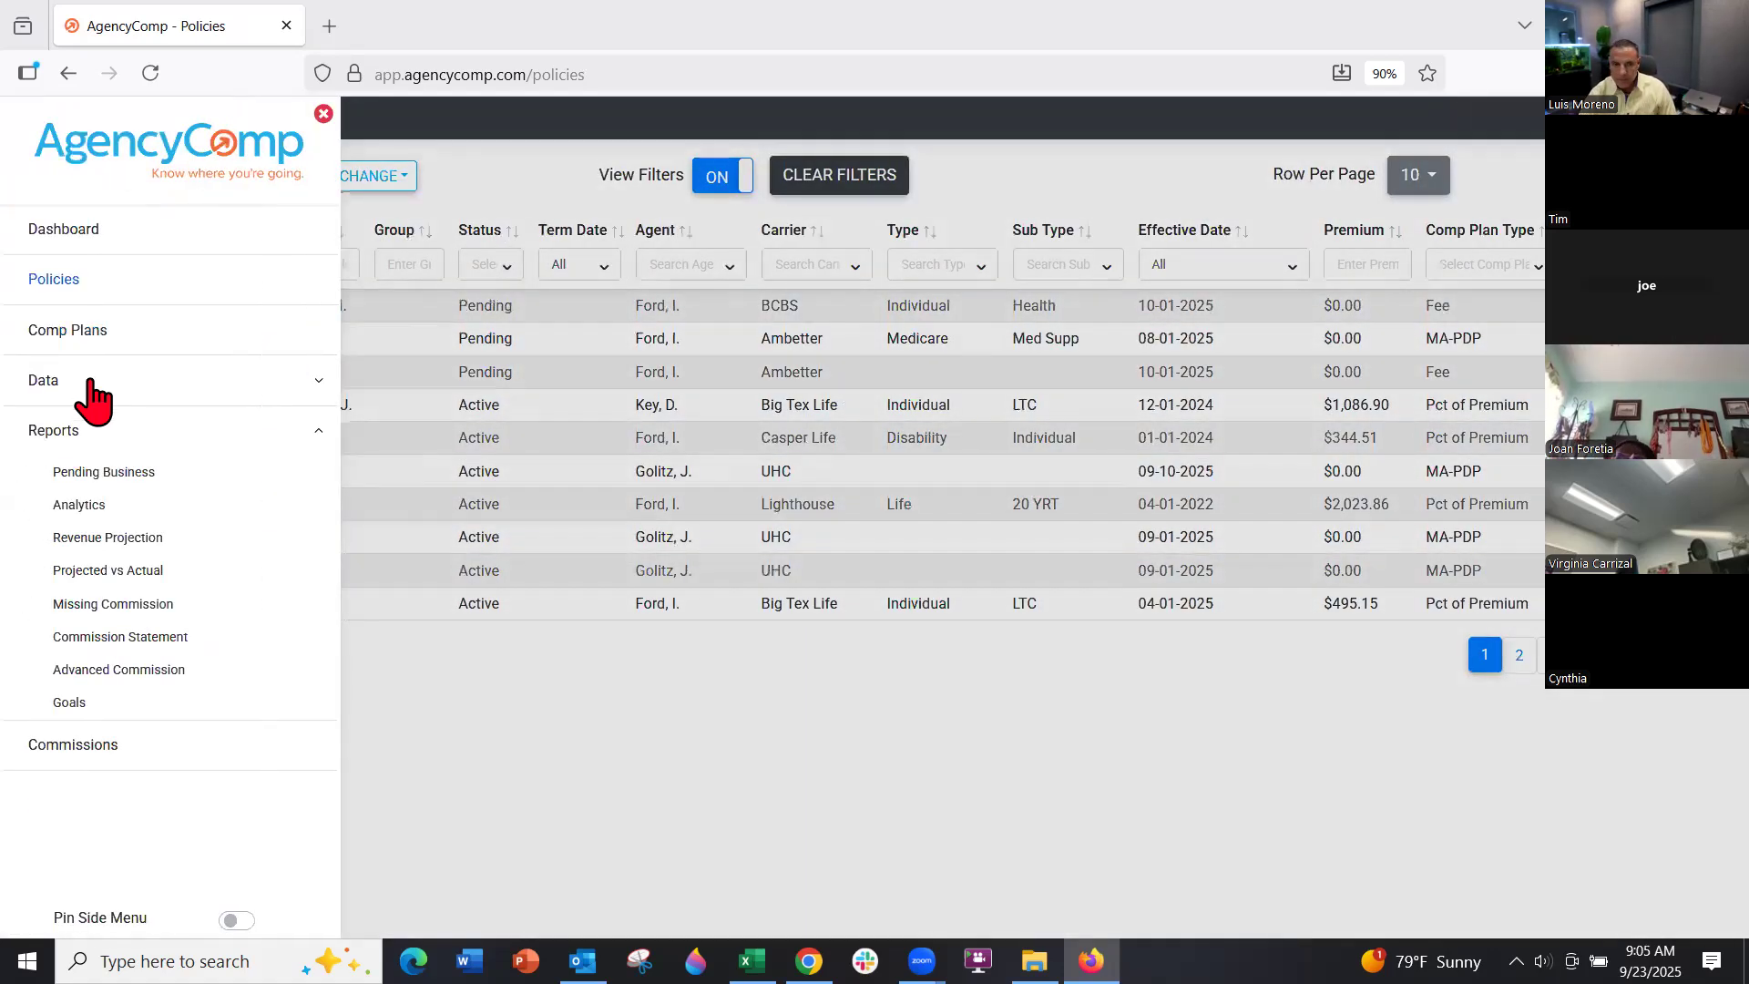
pyautogui.click(73, 332)
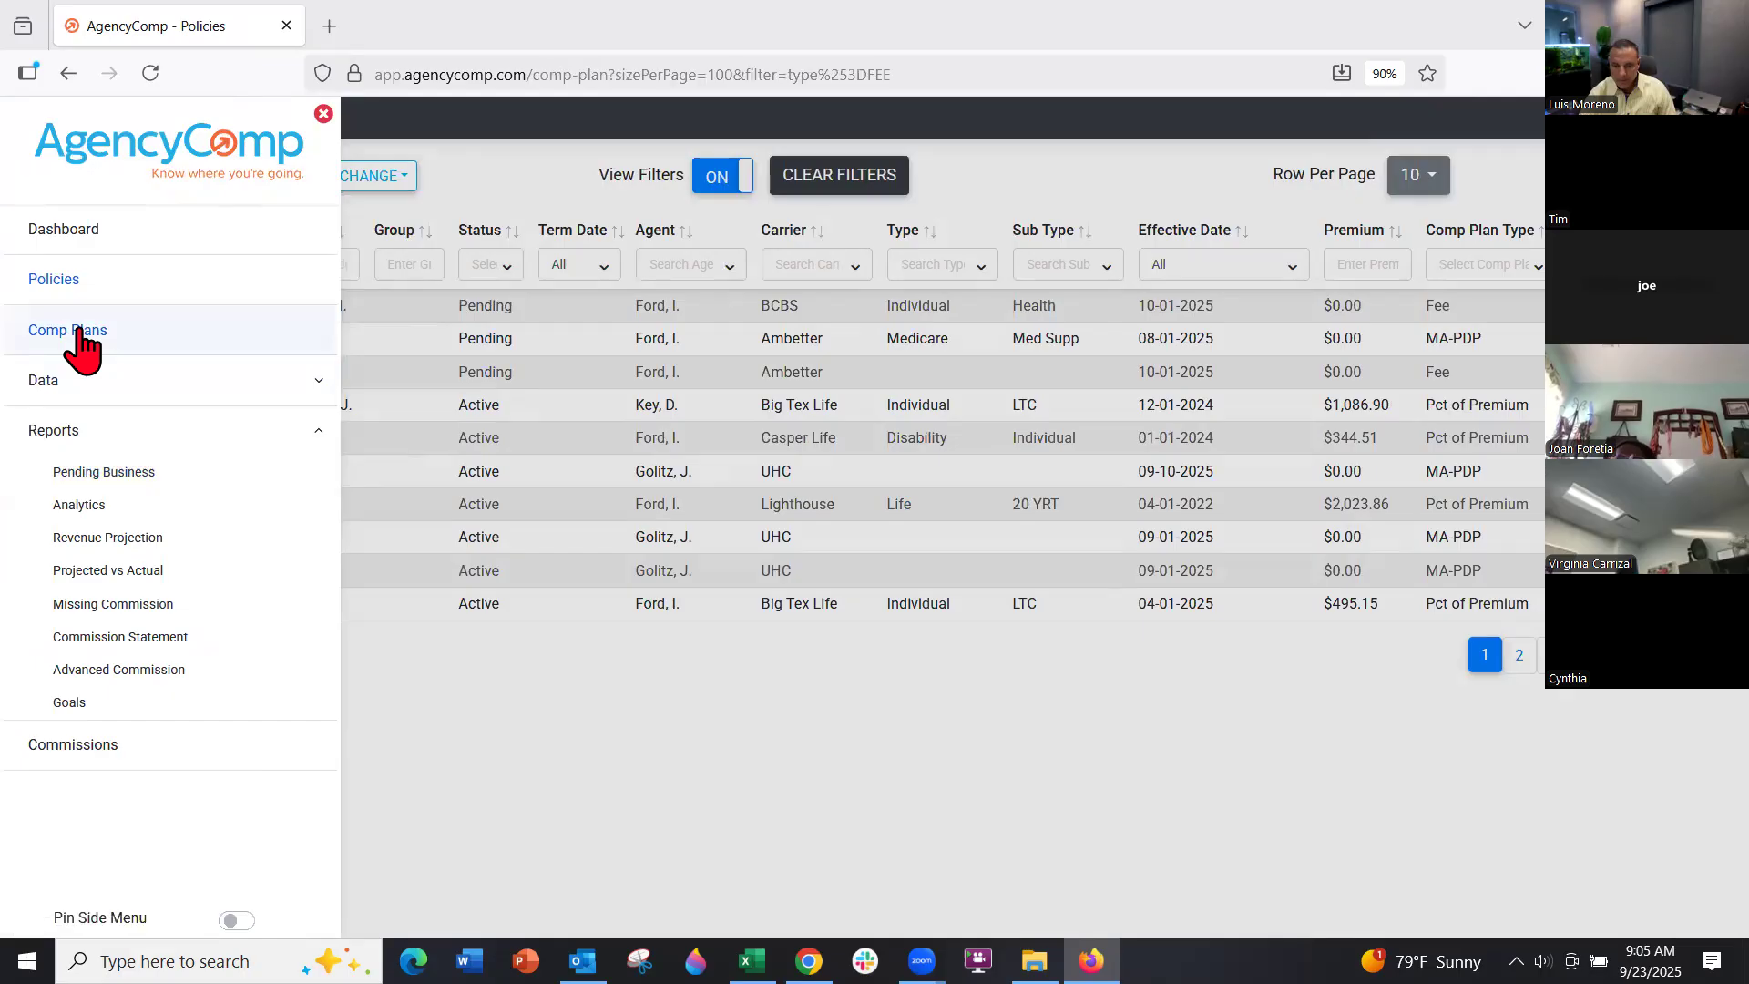
# Start a new MA-PDP comp plan from a template with Medicare Advantage as the product
pyautogui.click(133, 187)
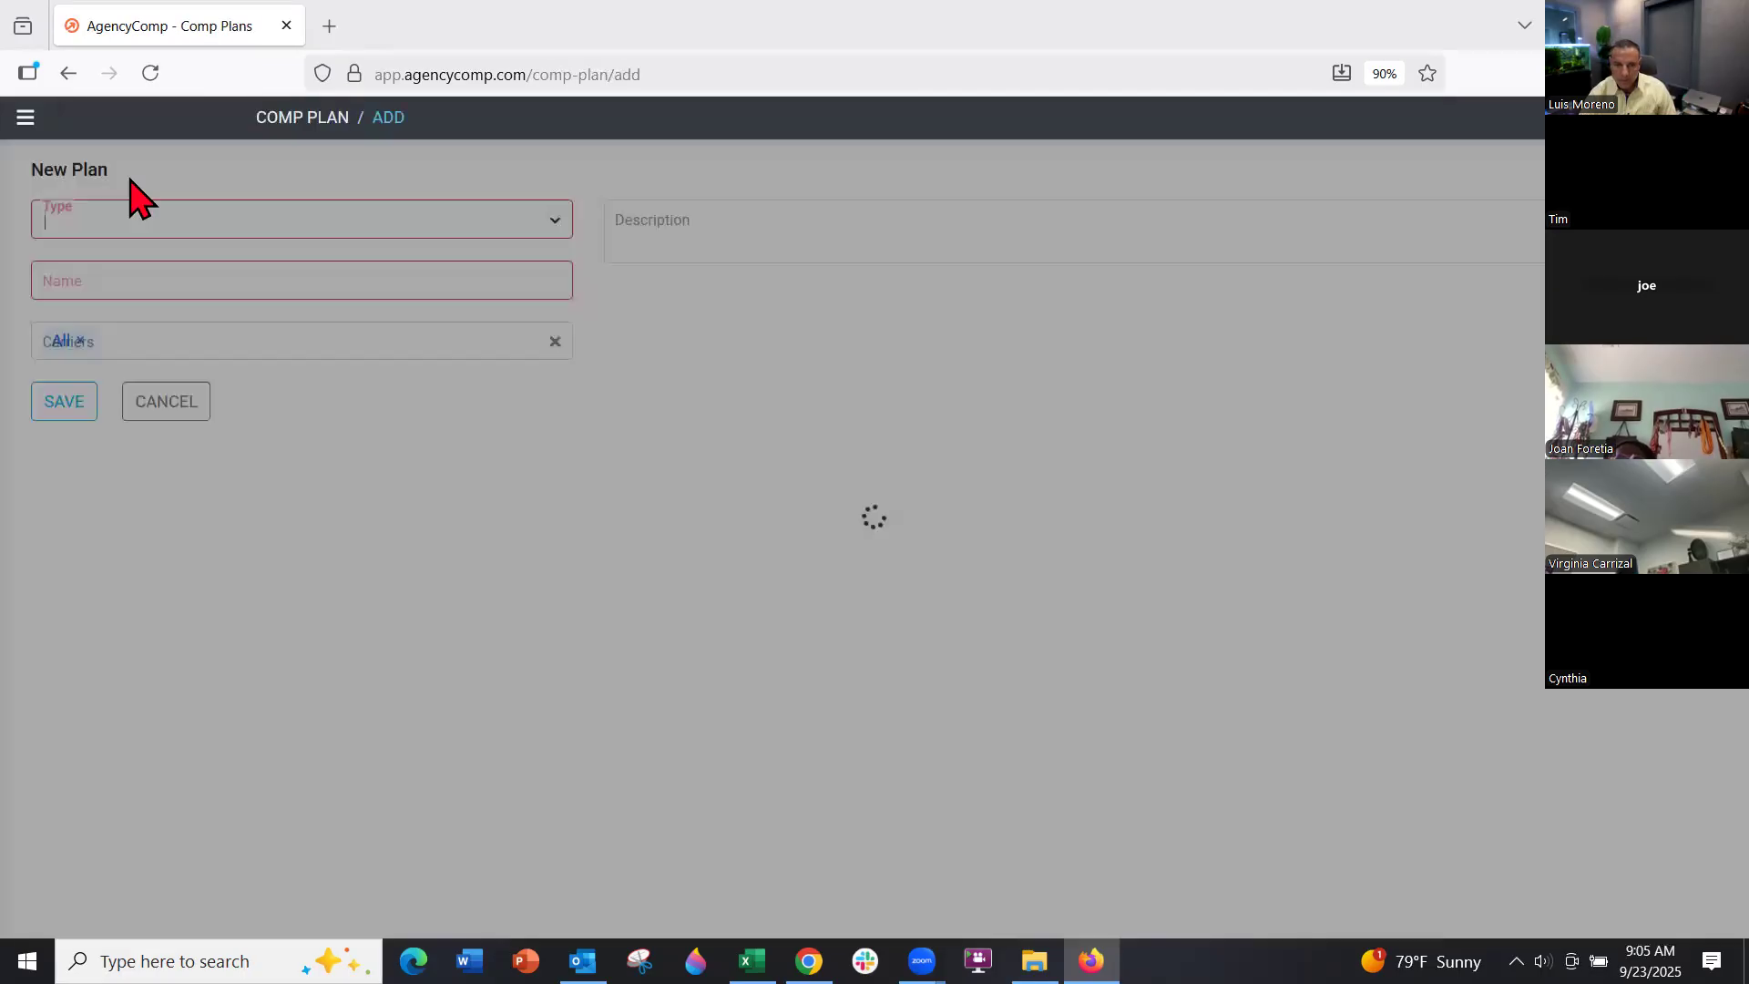
pyautogui.click(220, 225)
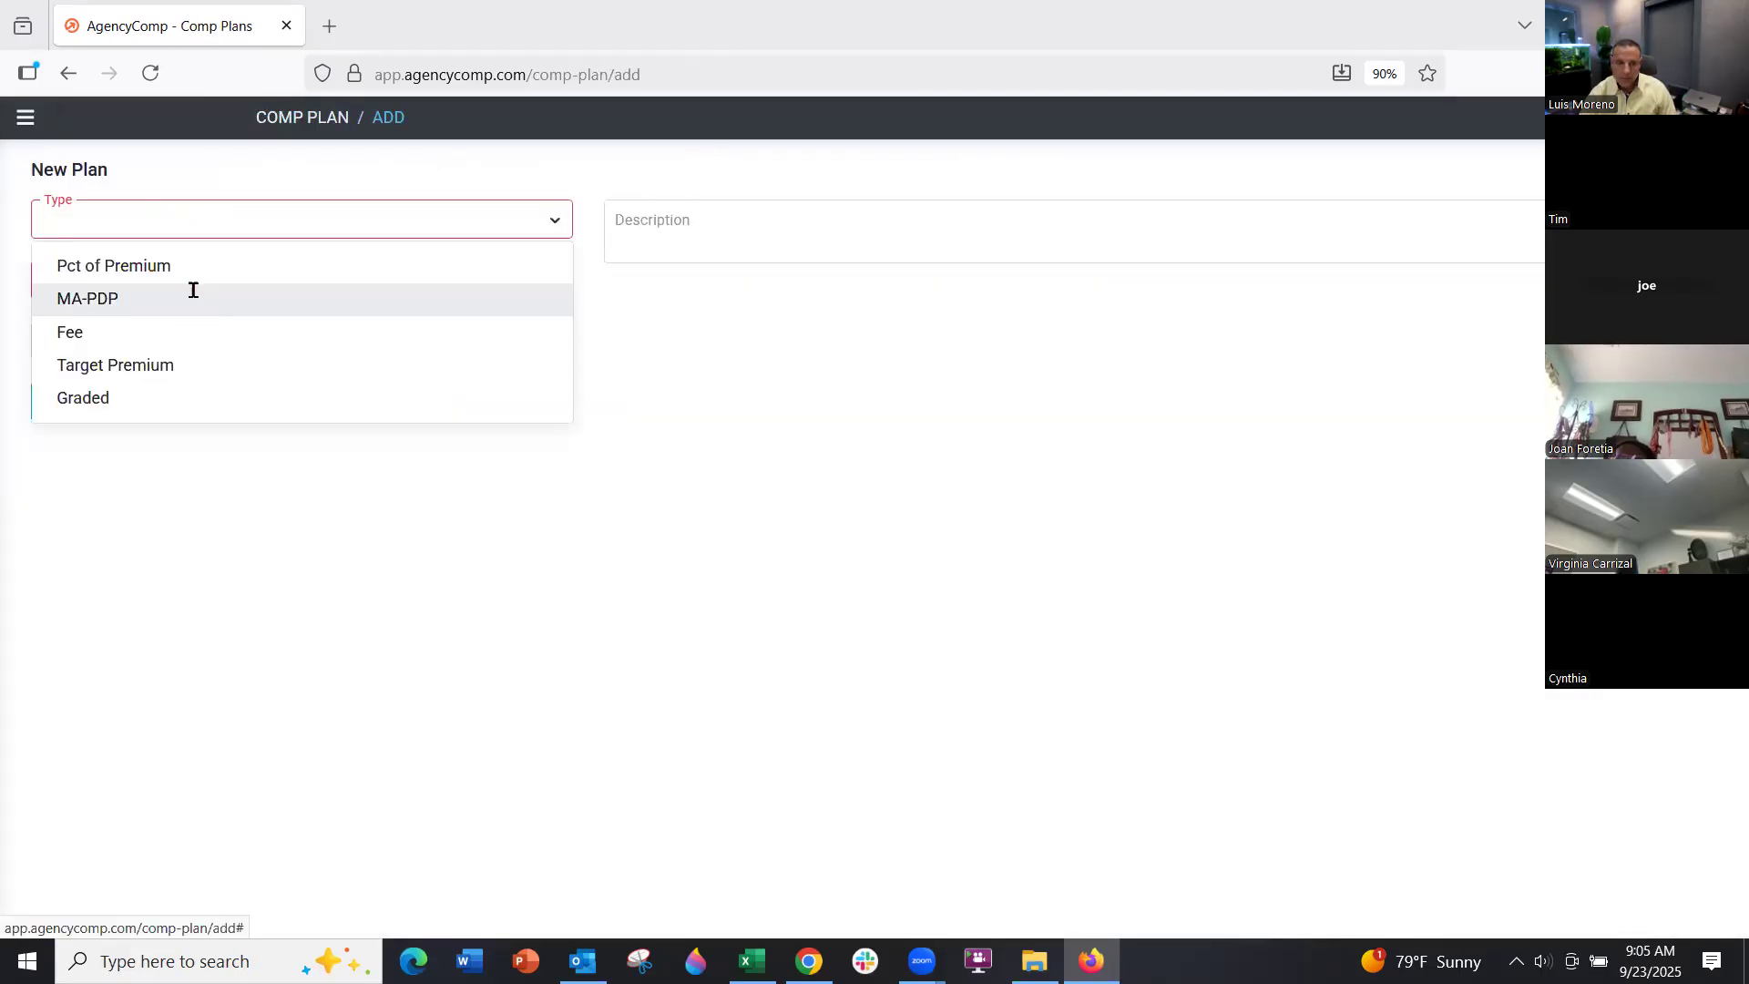
pyautogui.click(187, 293)
pyautogui.click(934, 274)
pyautogui.click(182, 263)
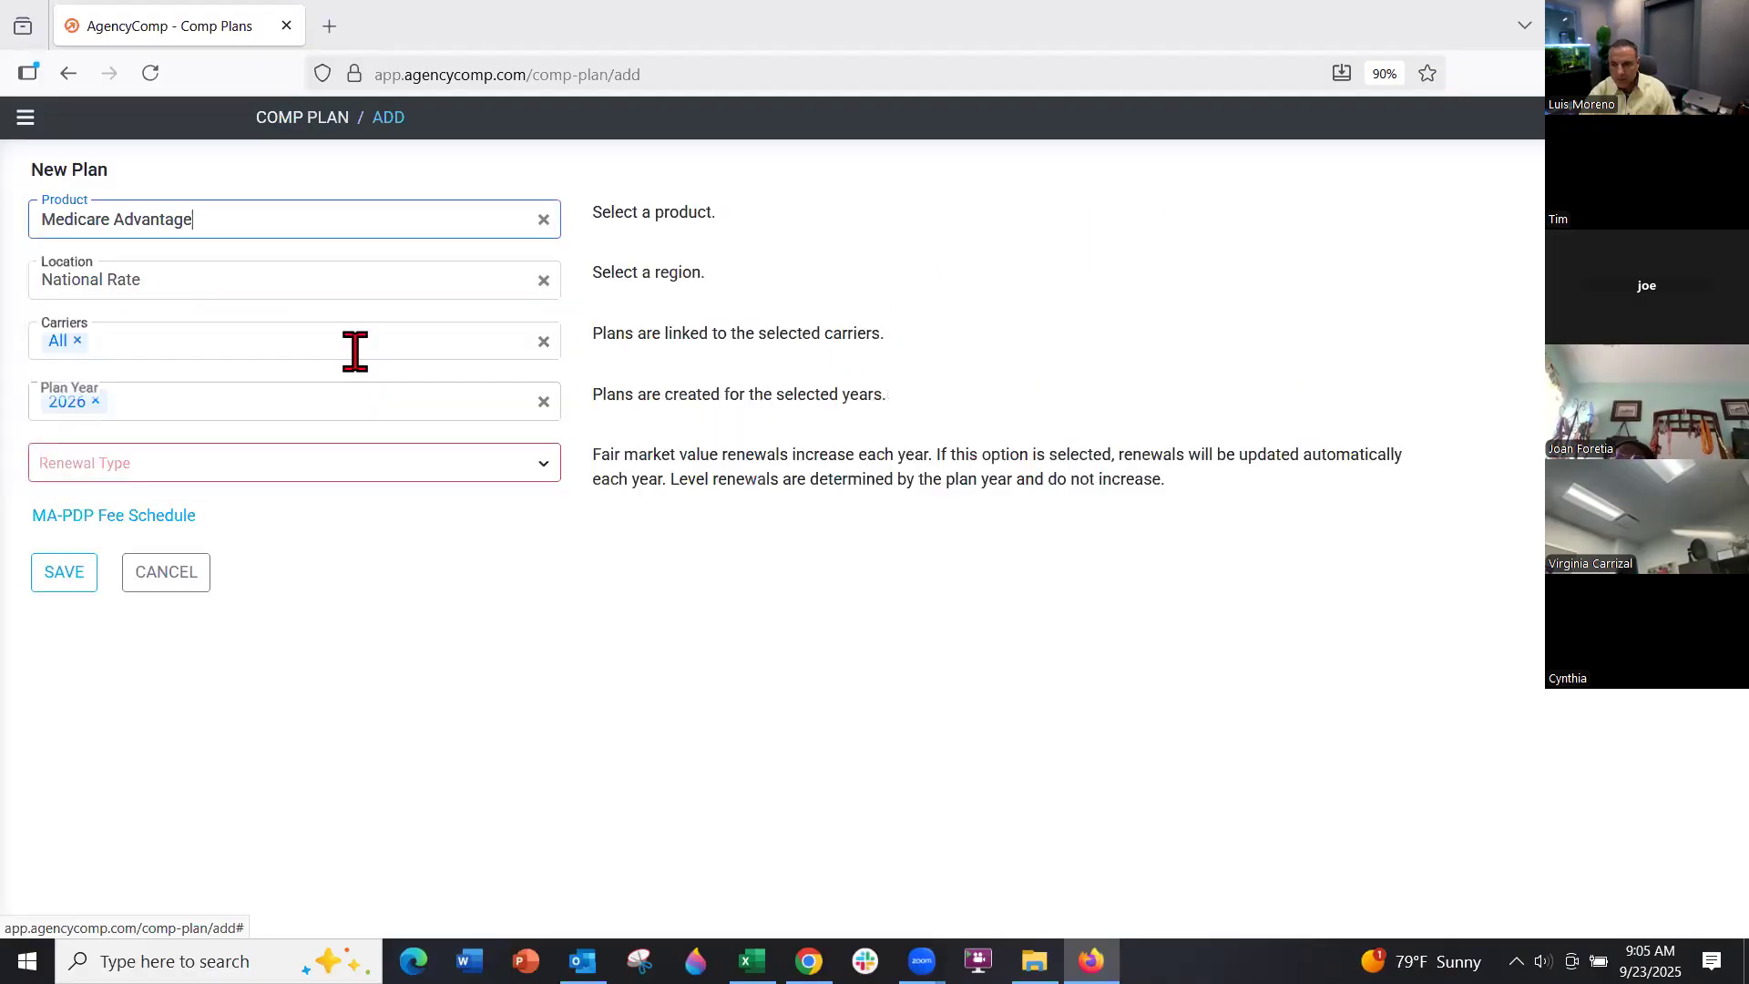
pyautogui.click(309, 275)
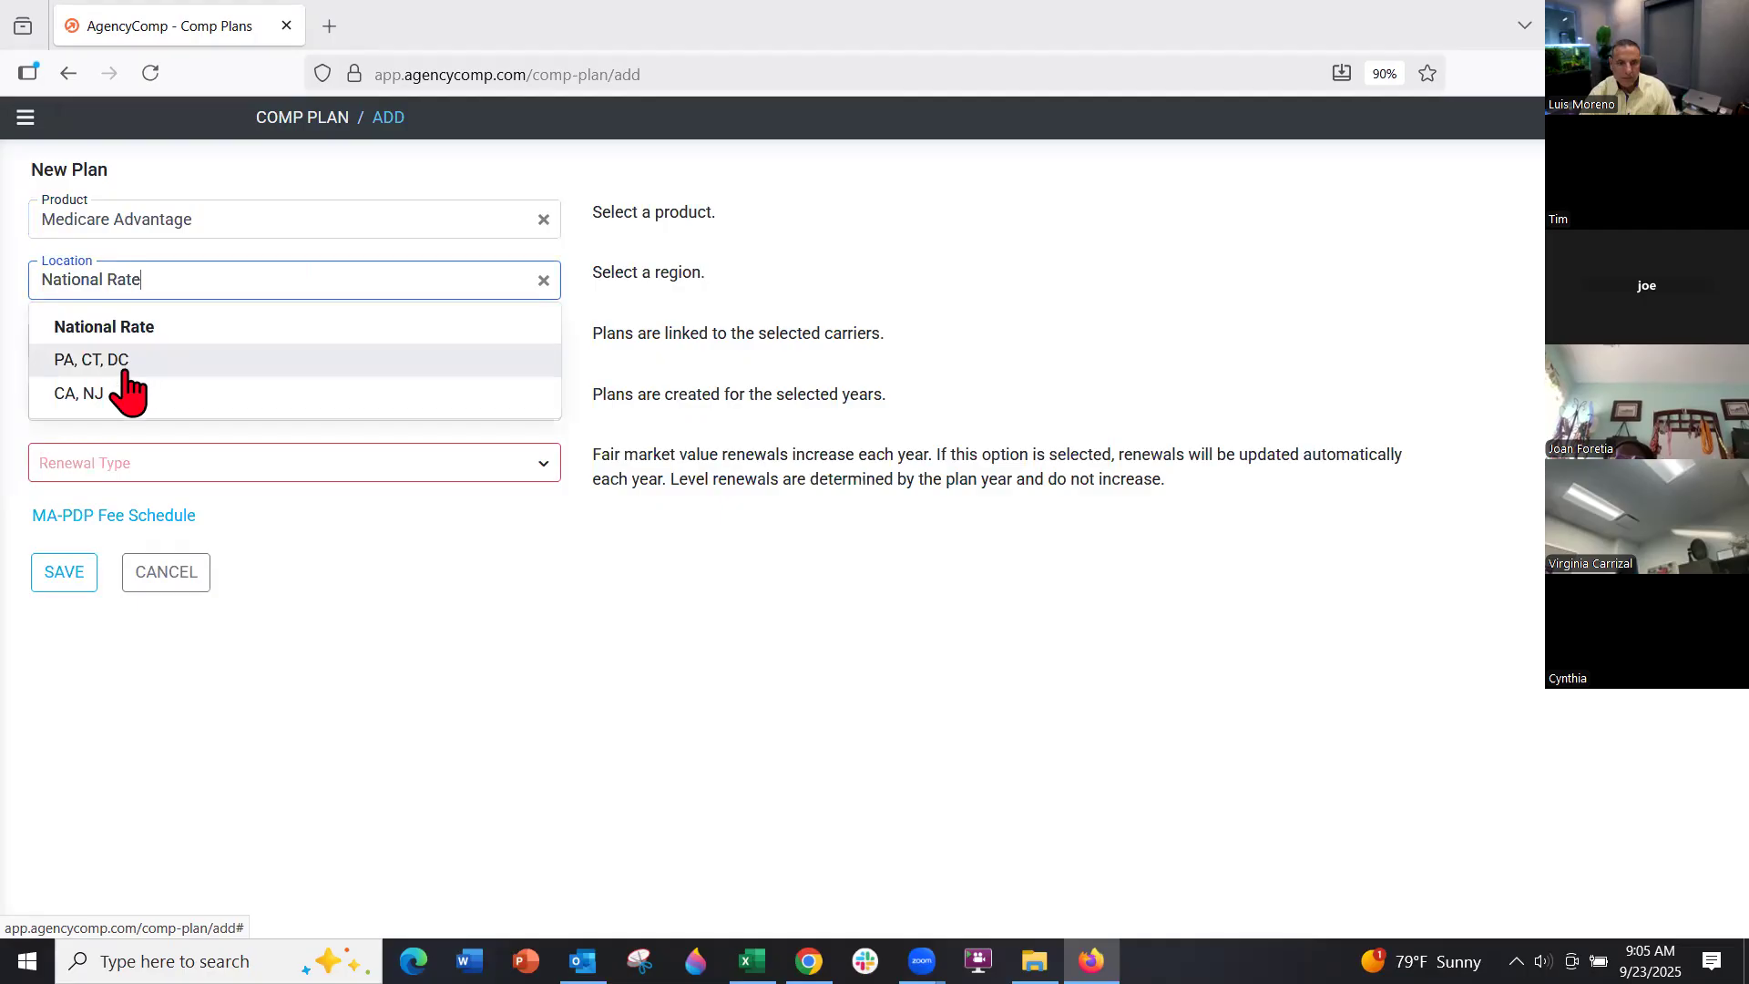
pyautogui.click(223, 223)
pyautogui.click(204, 308)
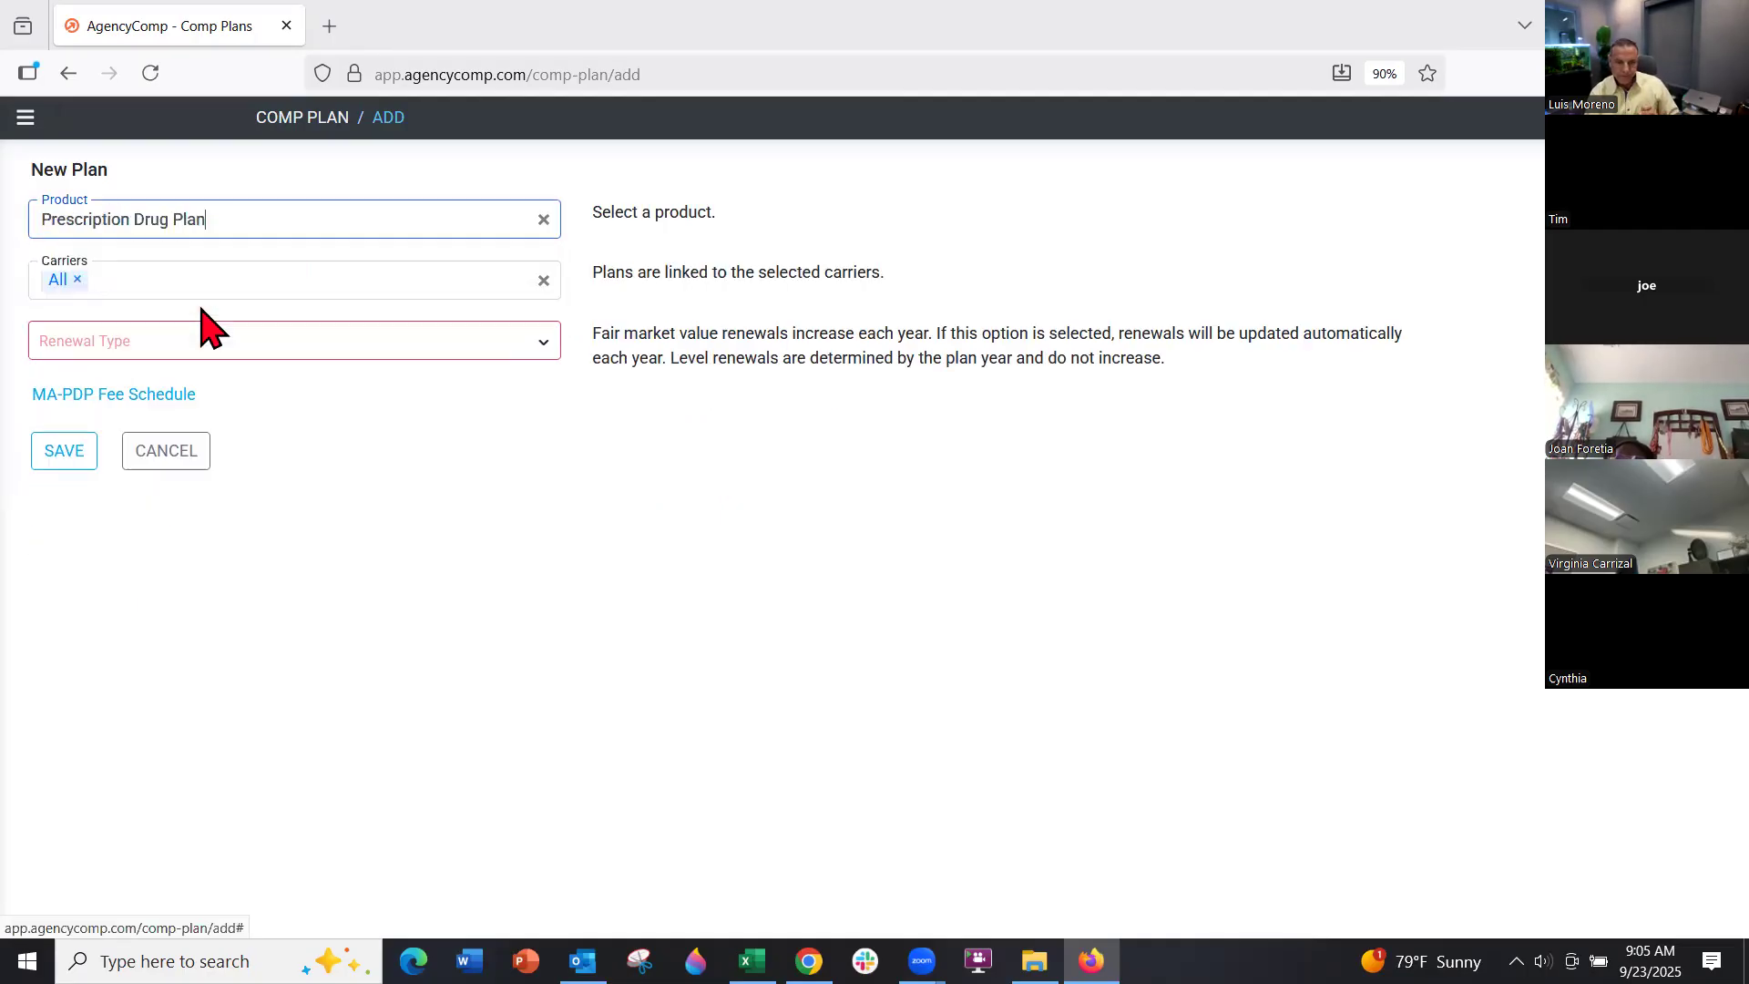
pyautogui.click(244, 222)
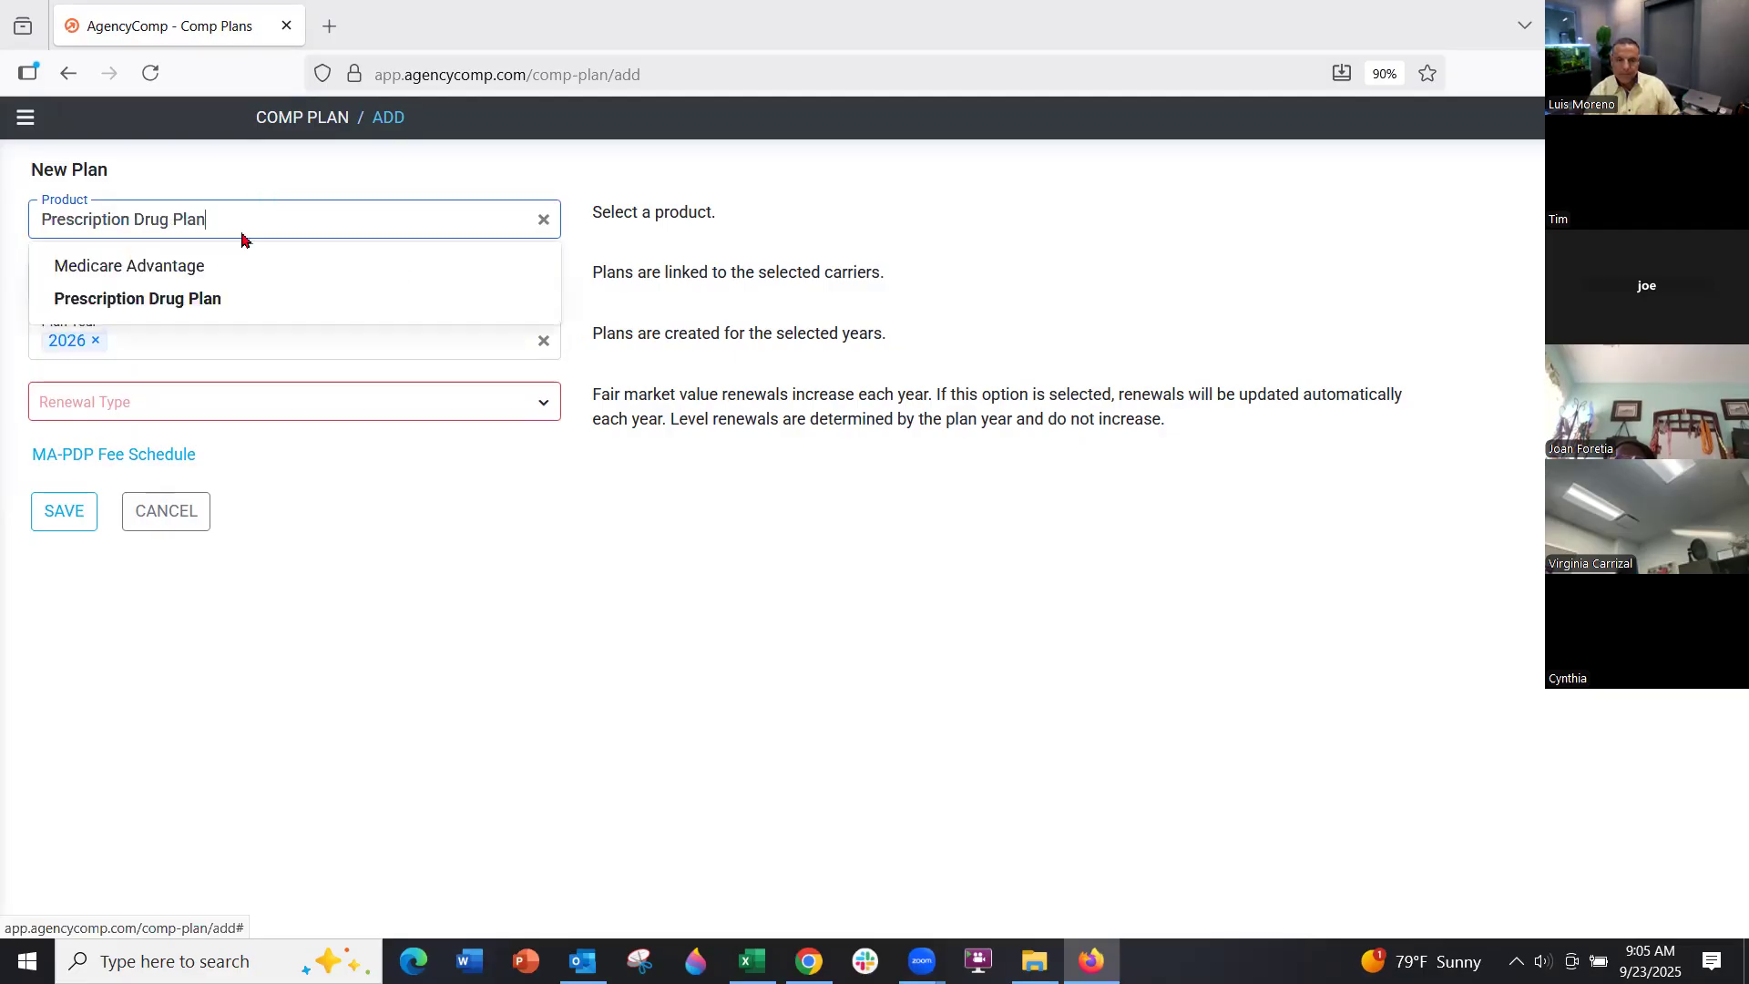
pyautogui.click(181, 269)
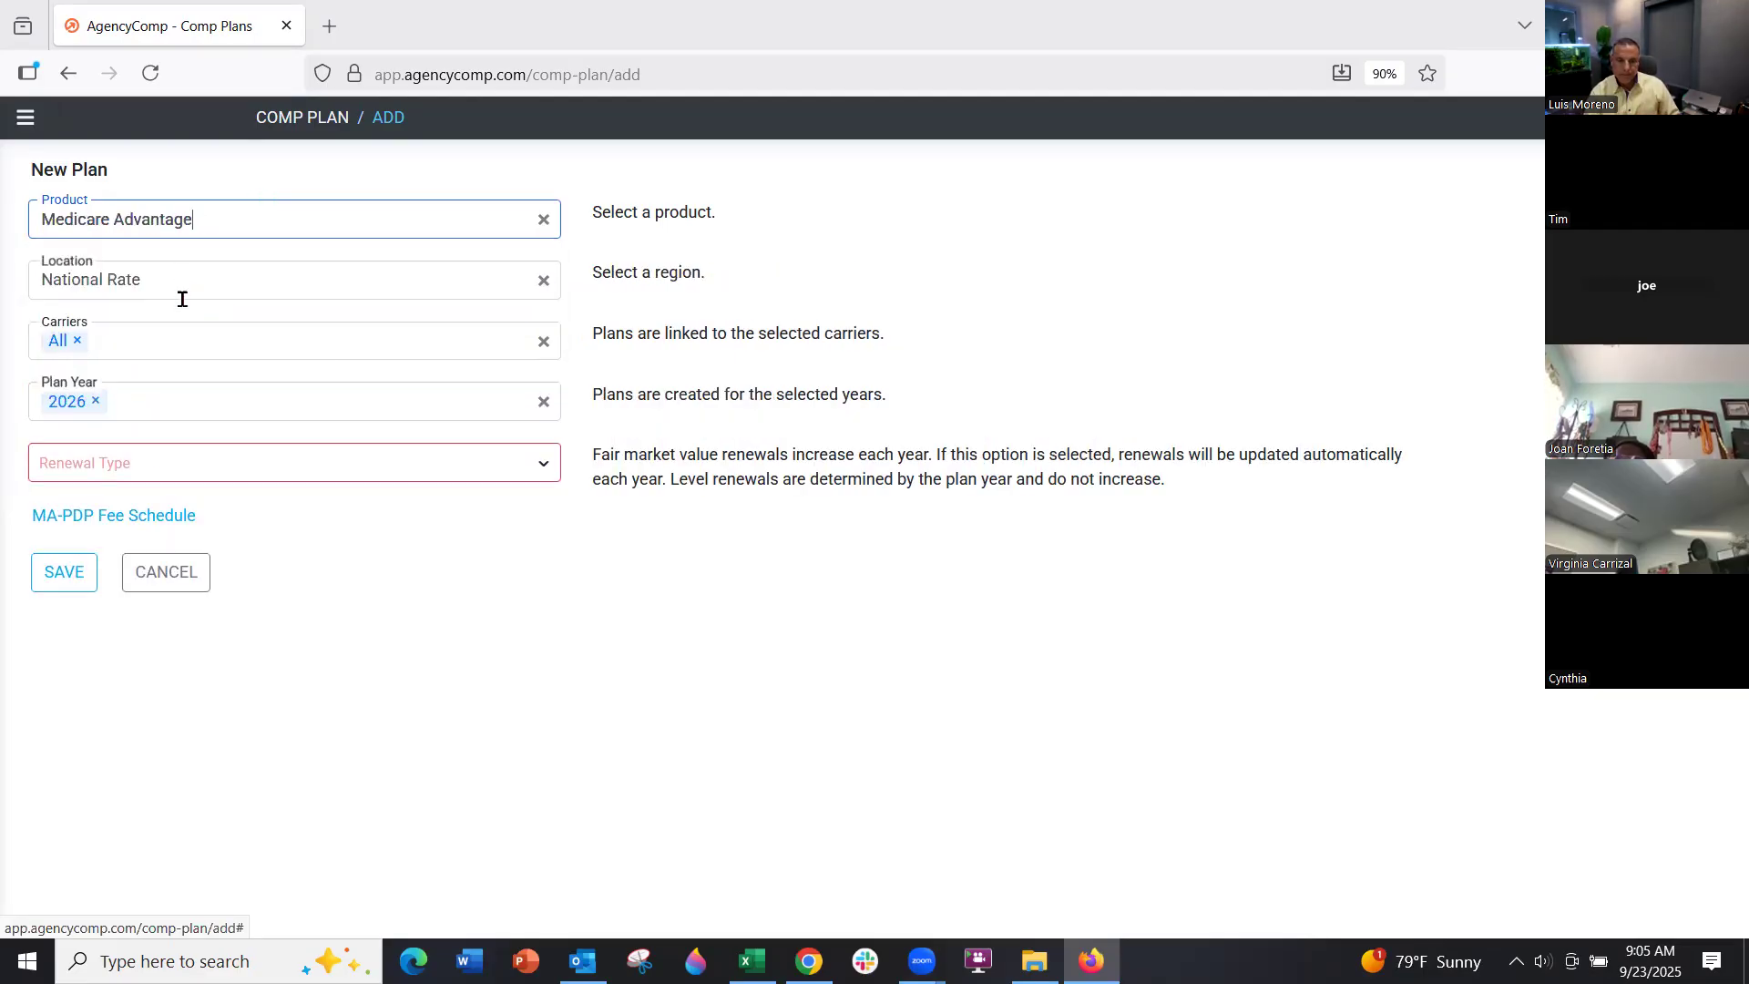
# Set renewal type to Fair Market Value and add plan years 2025, 2024 and 2023
pyautogui.click(168, 452)
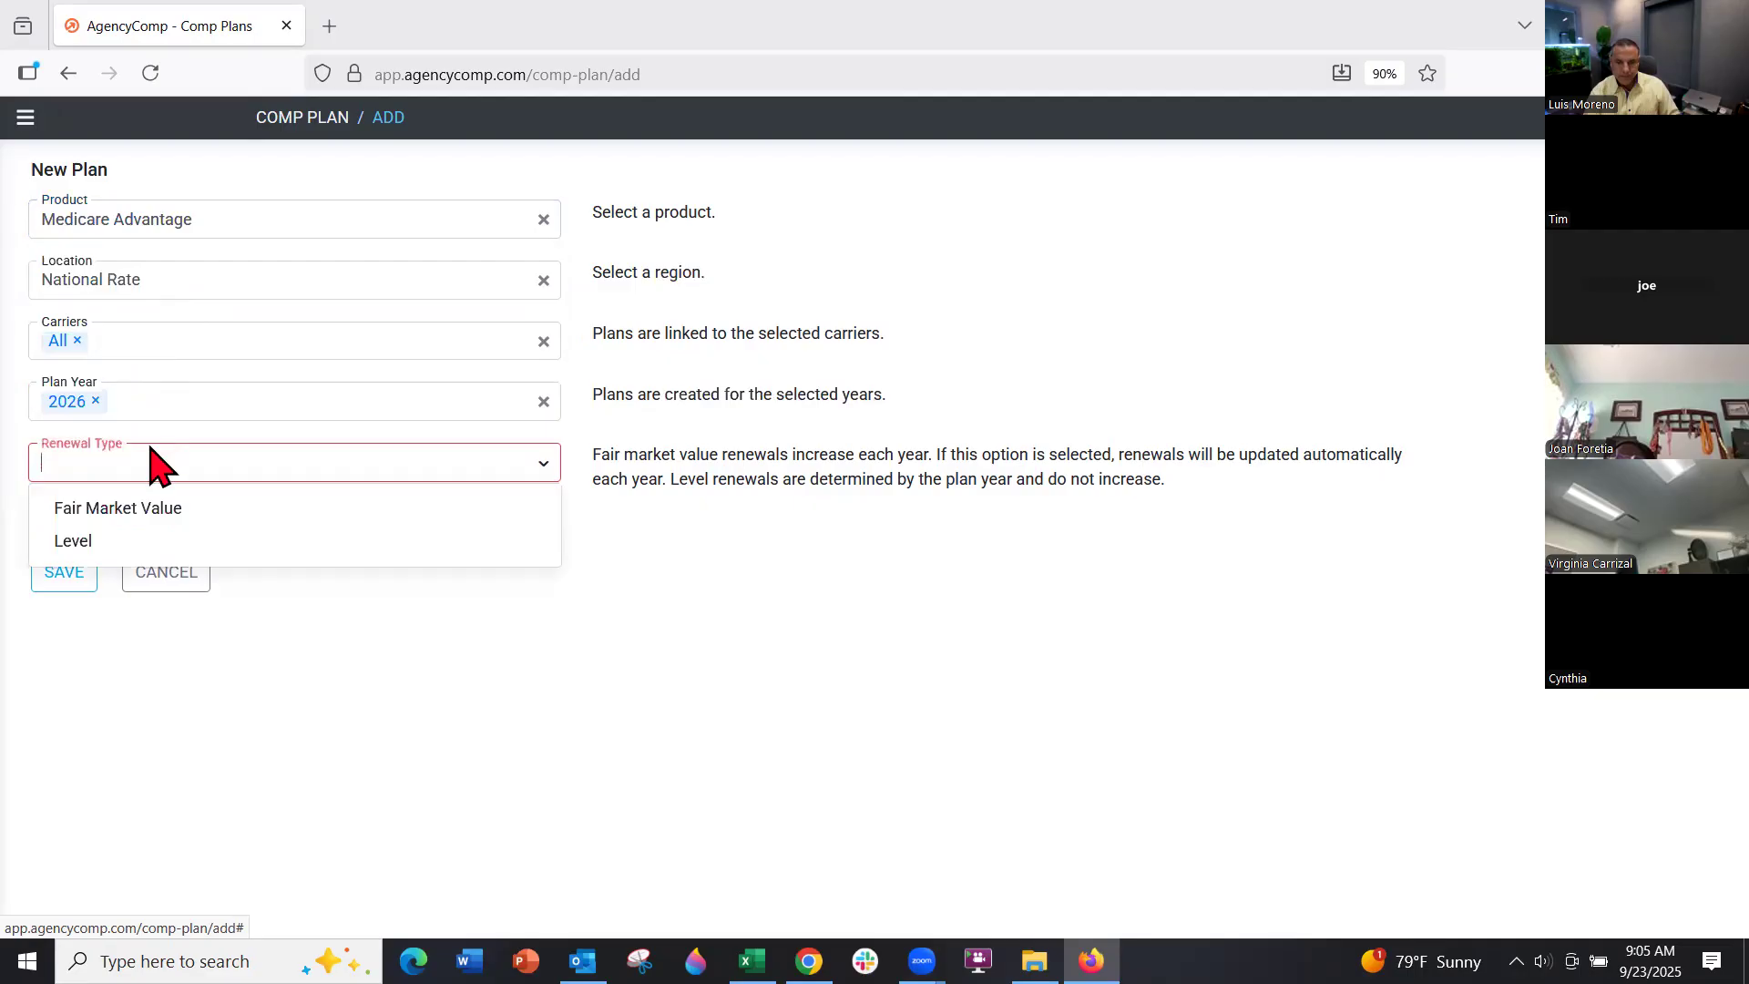
pyautogui.click(117, 516)
pyautogui.click(121, 401)
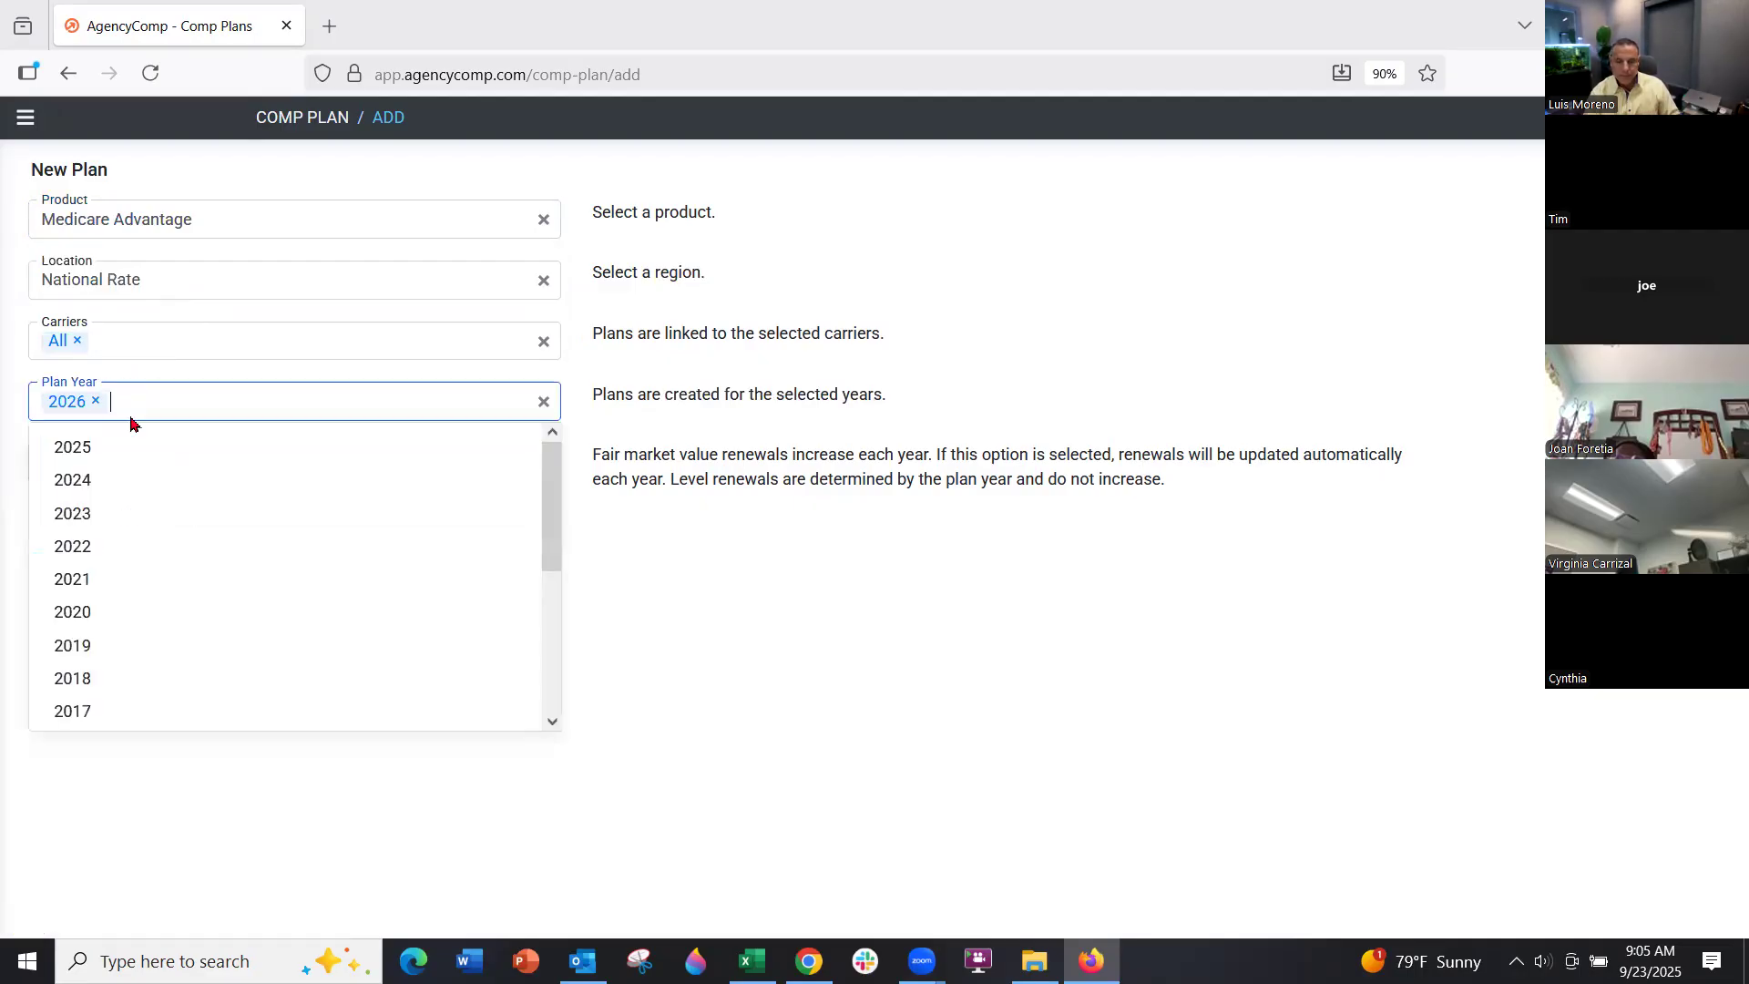
pyautogui.click(128, 450)
pyautogui.click(219, 399)
pyautogui.click(168, 452)
pyautogui.click(308, 395)
pyautogui.click(222, 443)
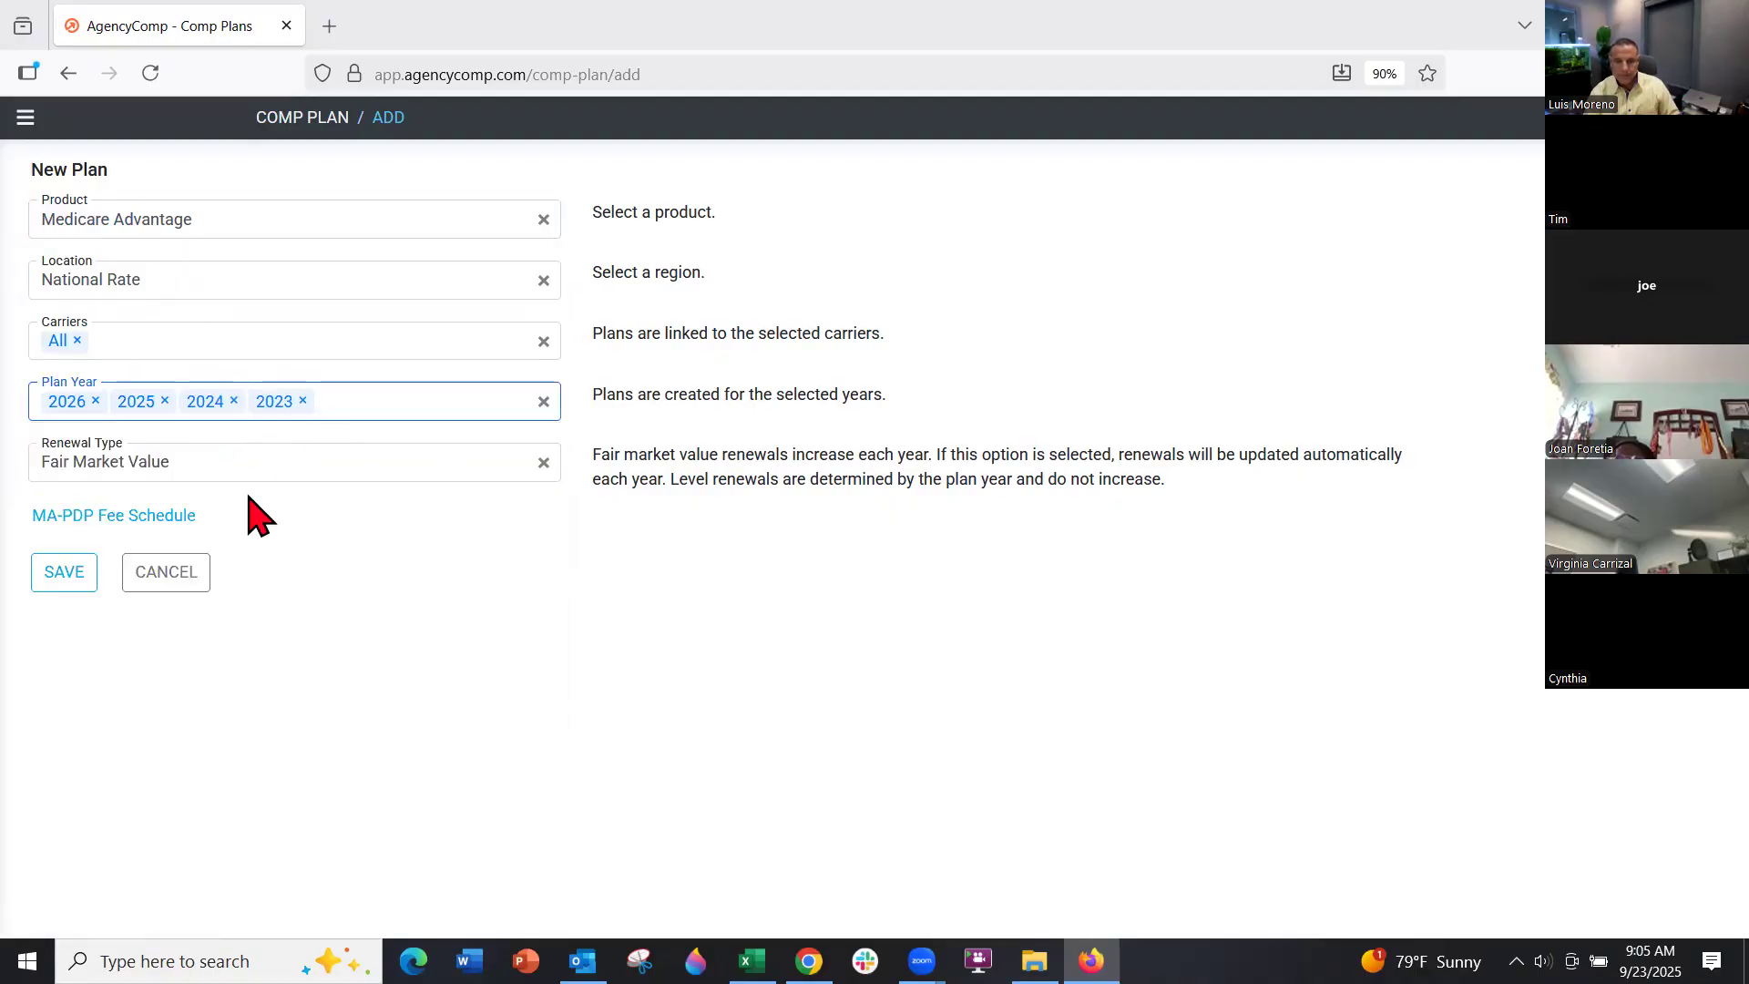
pyautogui.click(173, 515)
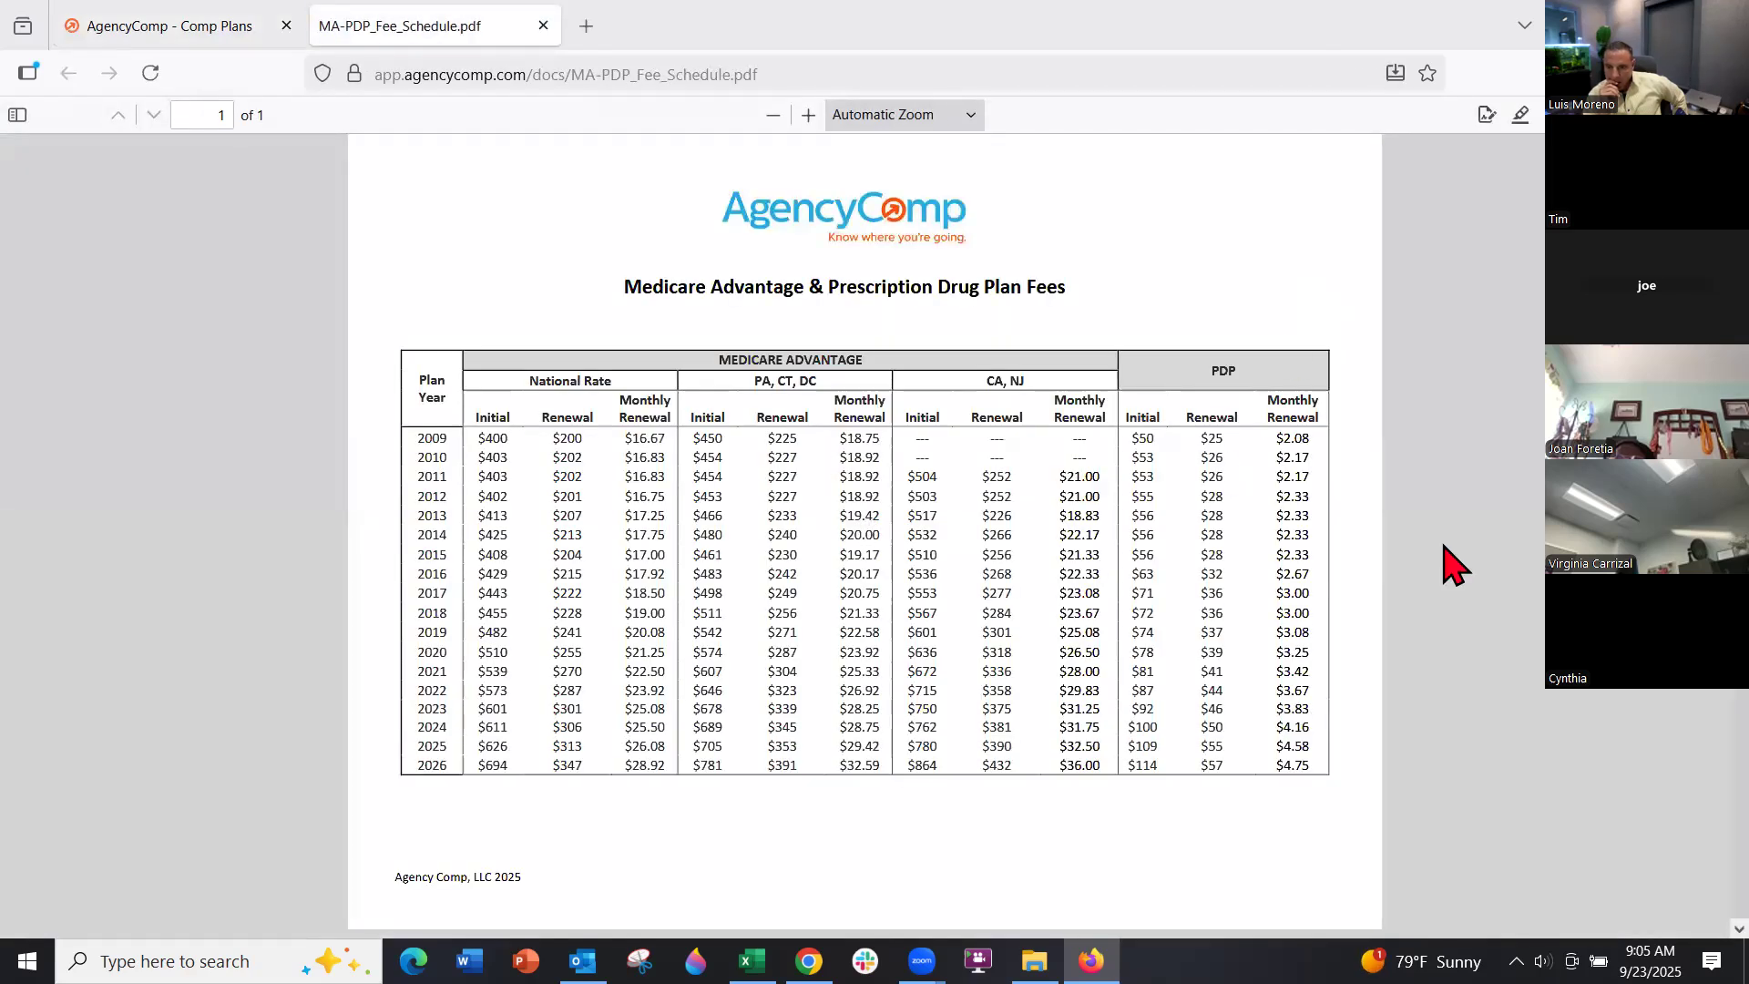
# Zoom the fee table to read 2026 National Rate: $694 initial, $347 renewal, $28.92 monthly
pyautogui.click(807, 116)
pyautogui.scroll(-3, 629, 664)
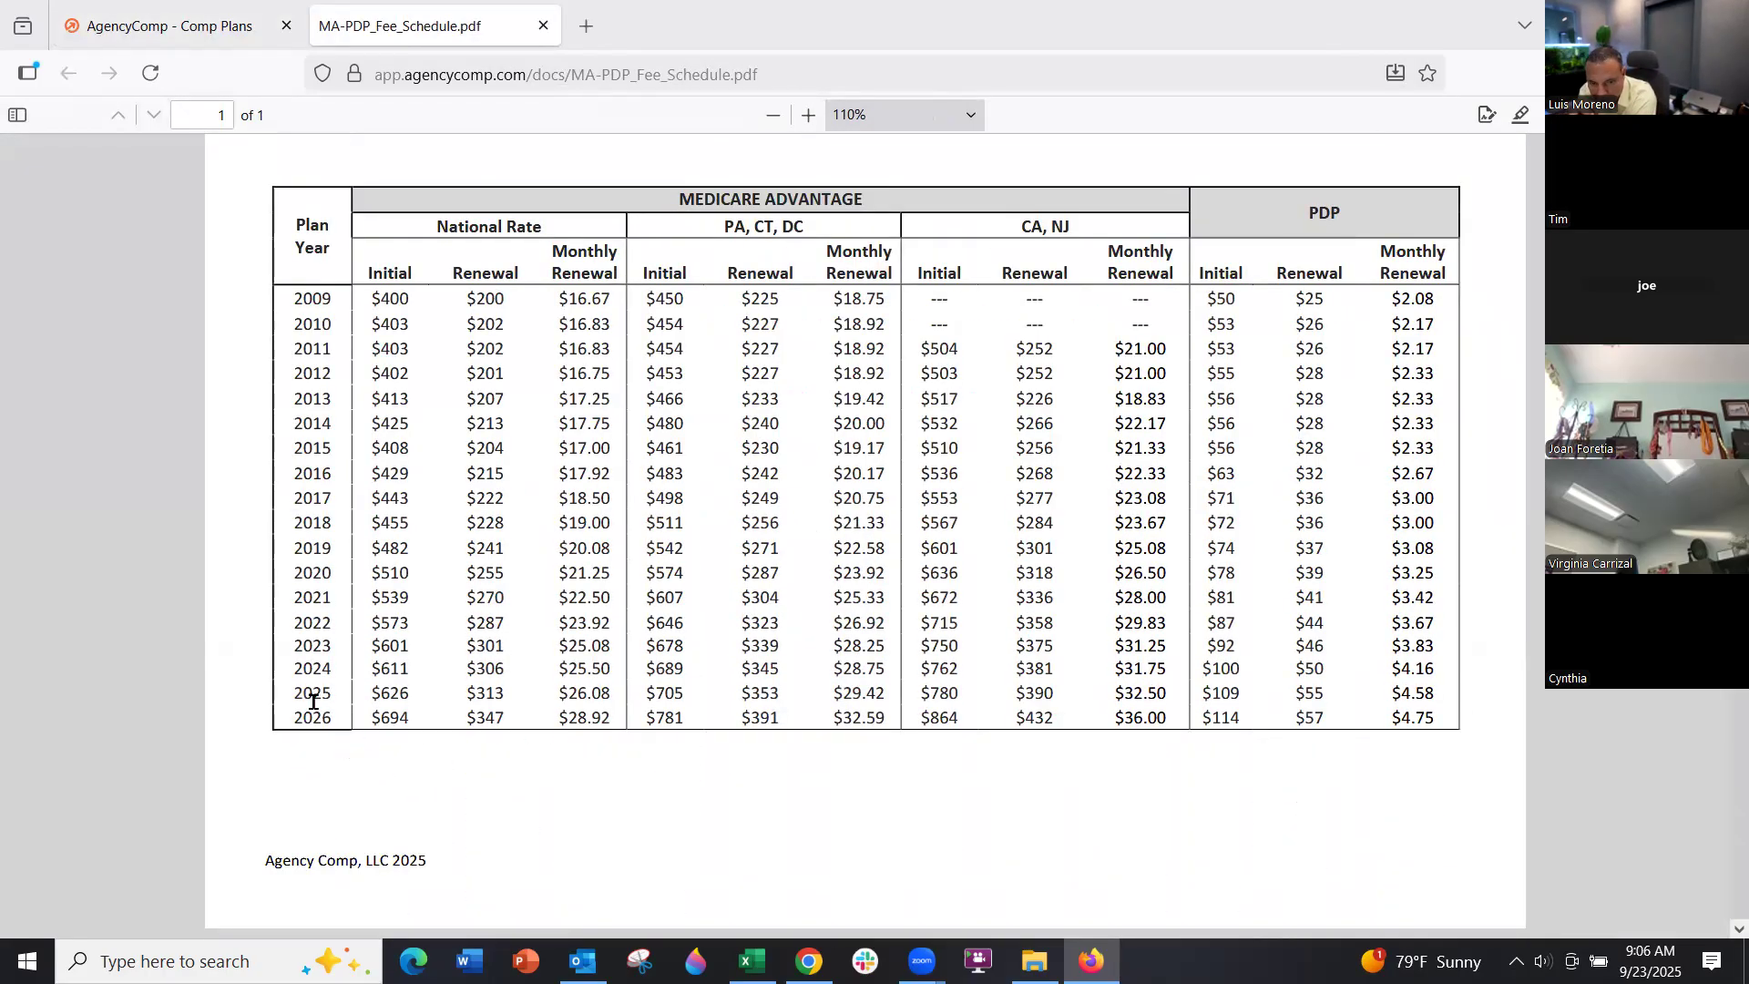
pyautogui.moveTo(374, 698); pyautogui.dragTo(397, 699)
pyautogui.click(397, 700)
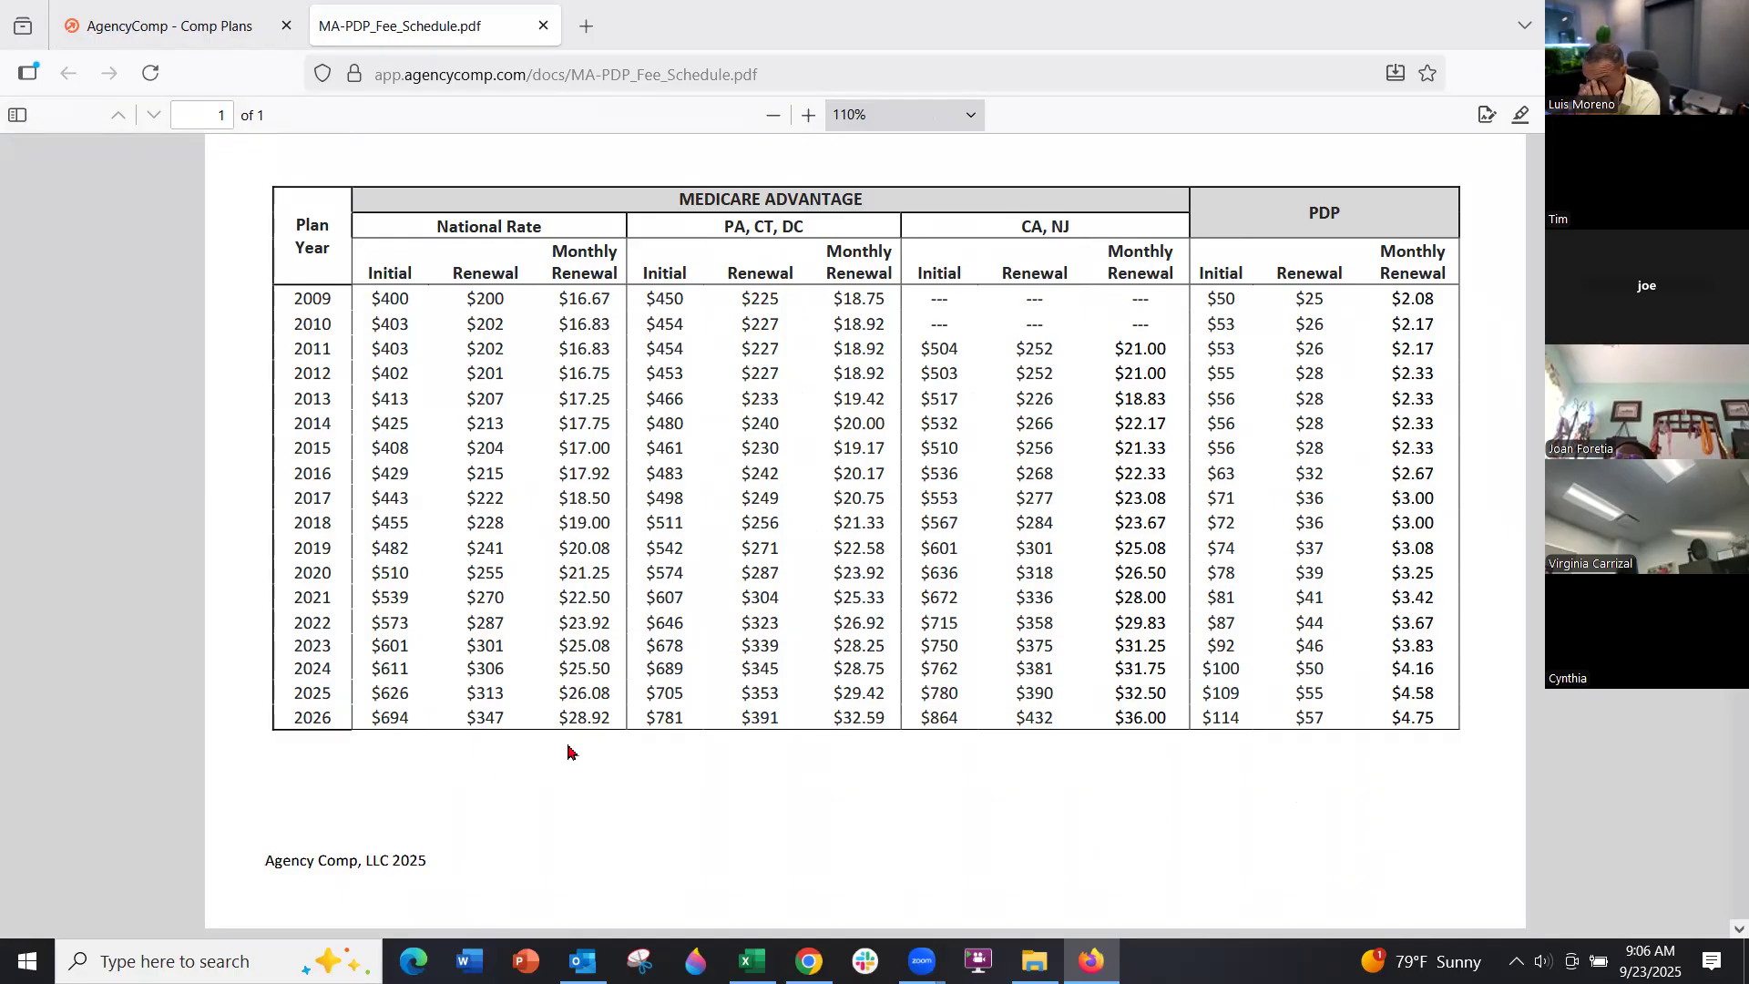
# Discard the unsaved new plan and filter the Comp Plans list to MA-PDP
pyautogui.click(170, 36)
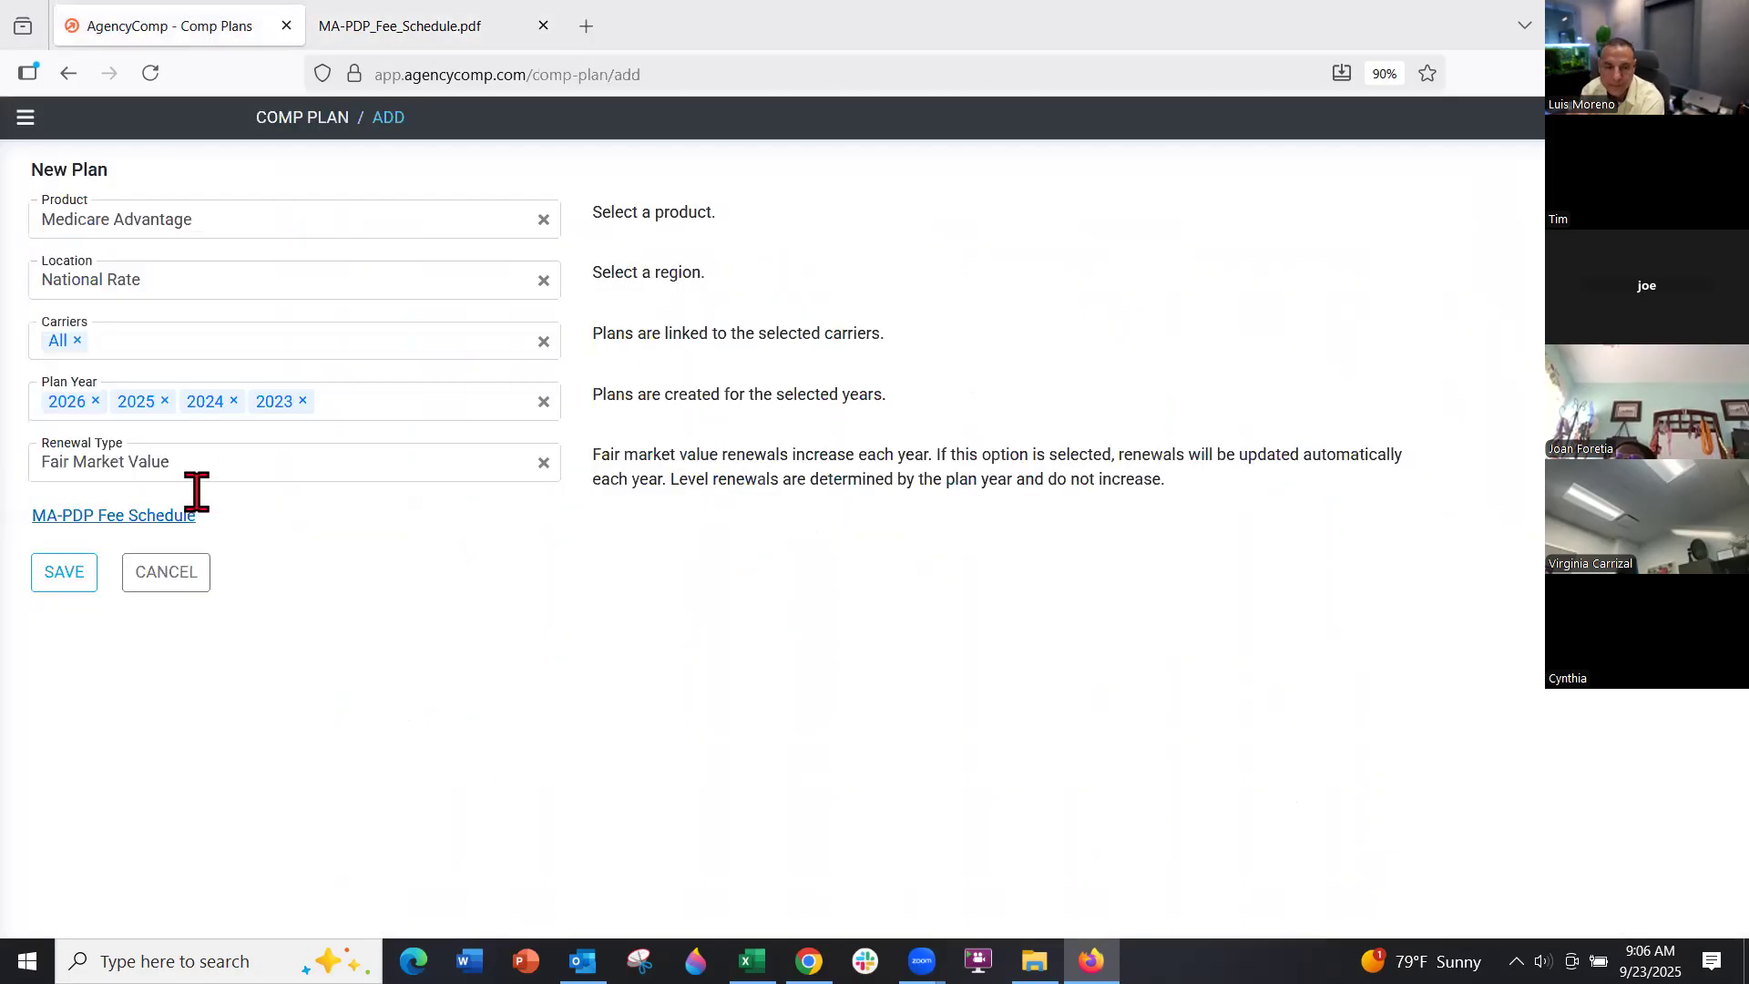
pyautogui.click(169, 581)
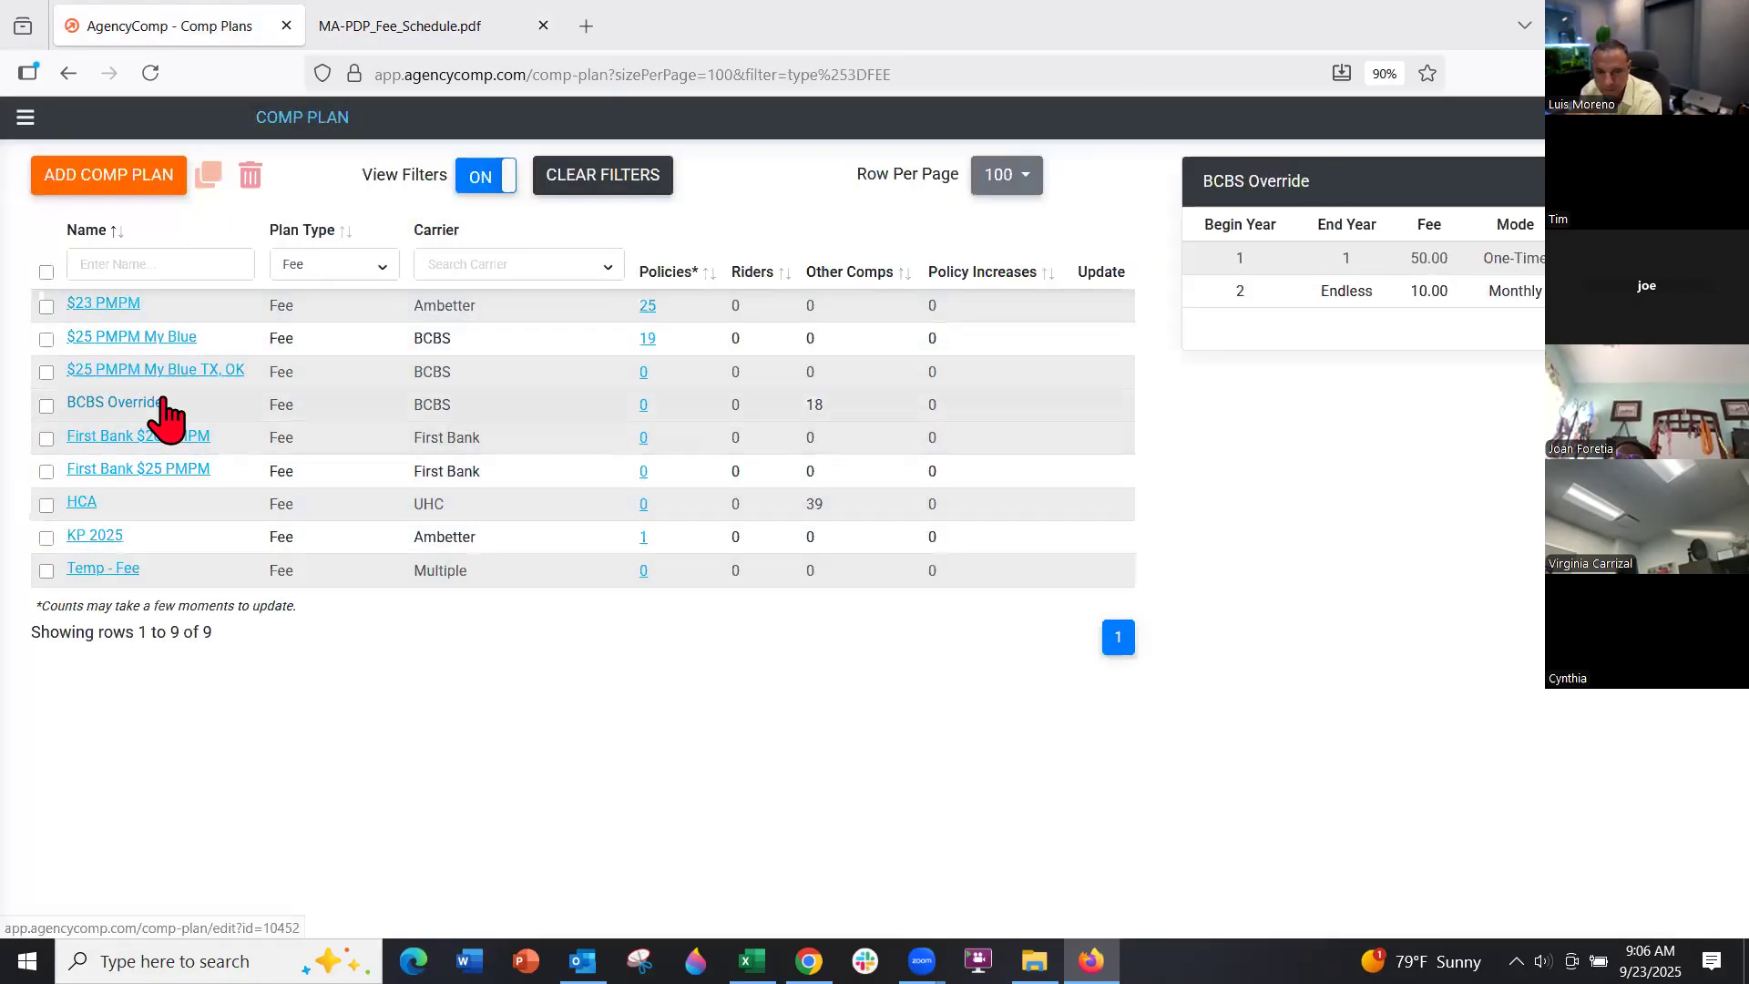
pyautogui.click(358, 269)
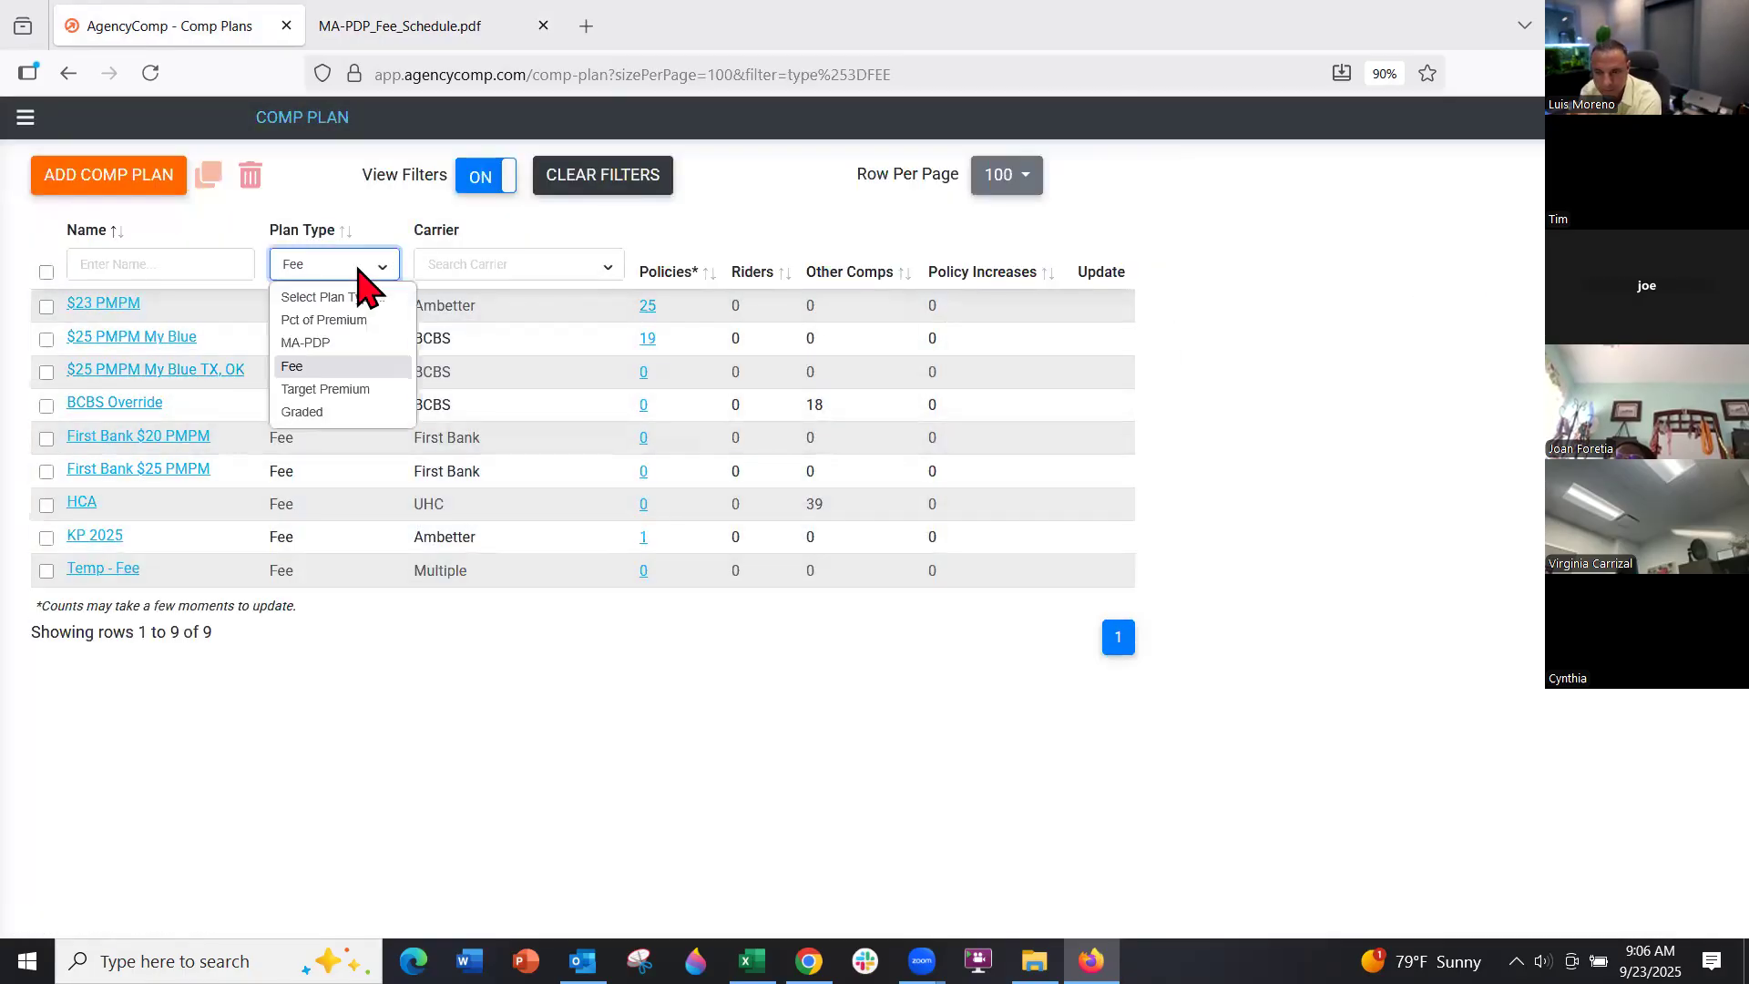
pyautogui.click(347, 343)
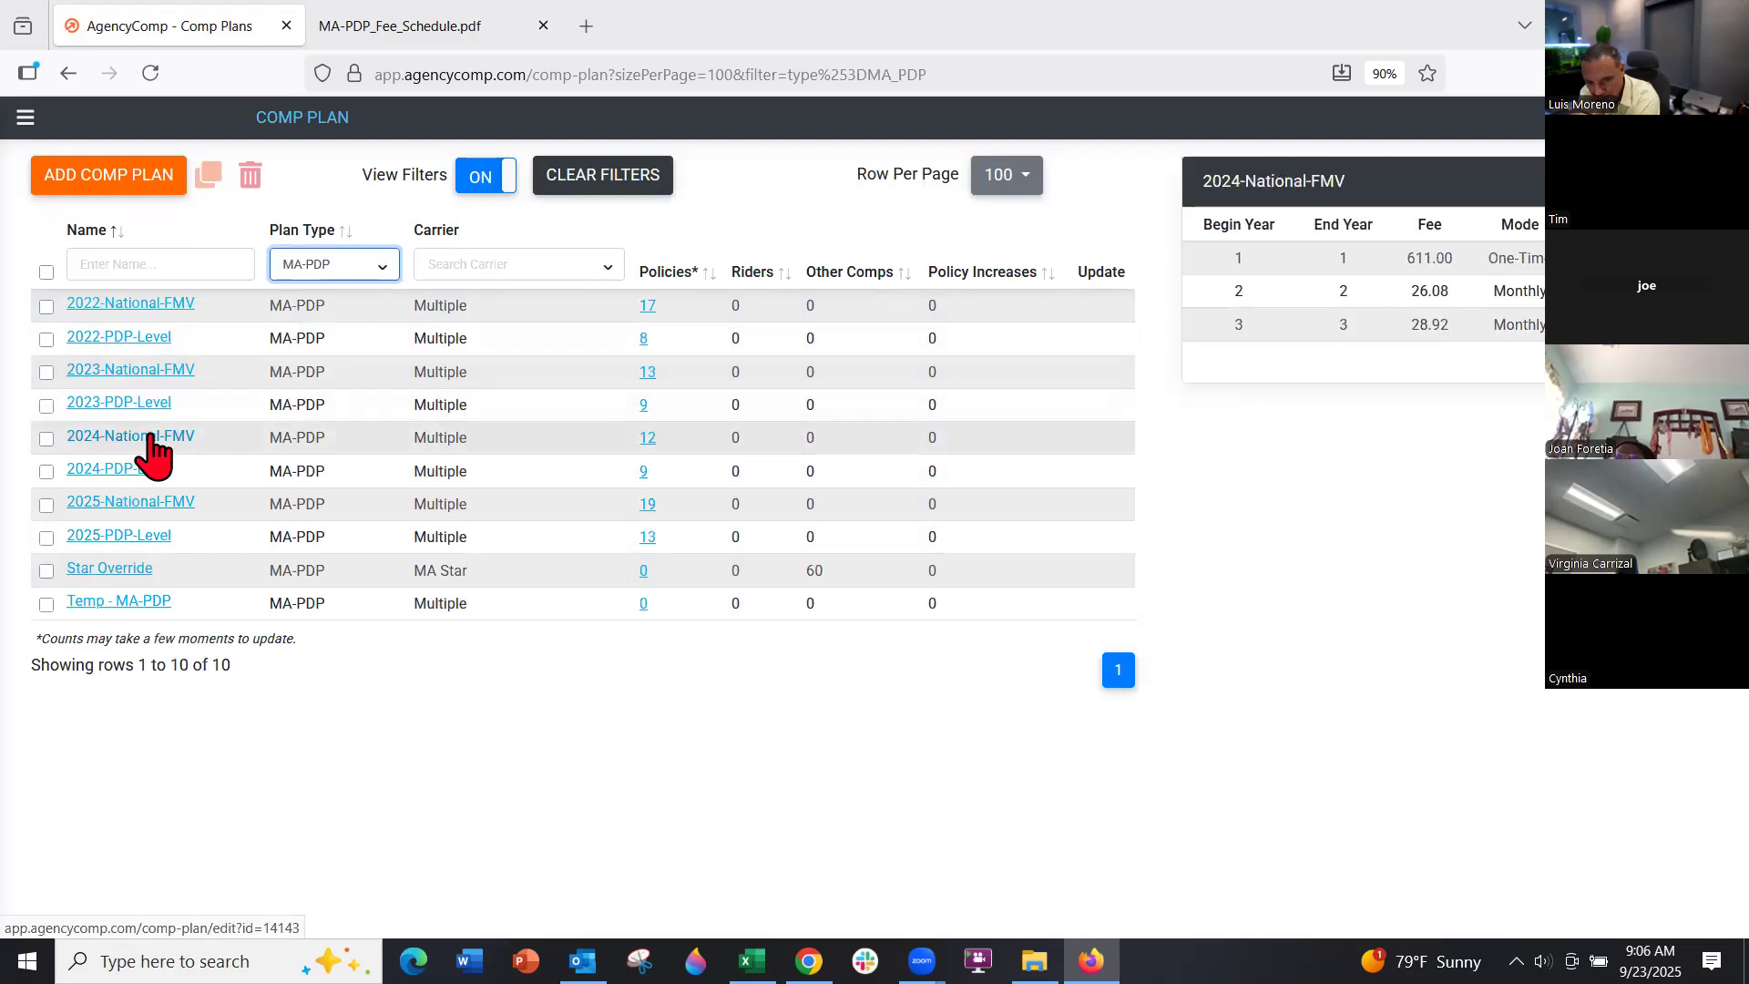
# Inspect the 2024-National-FMV plan's fee rows and leave it without saving
pyautogui.click(151, 437)
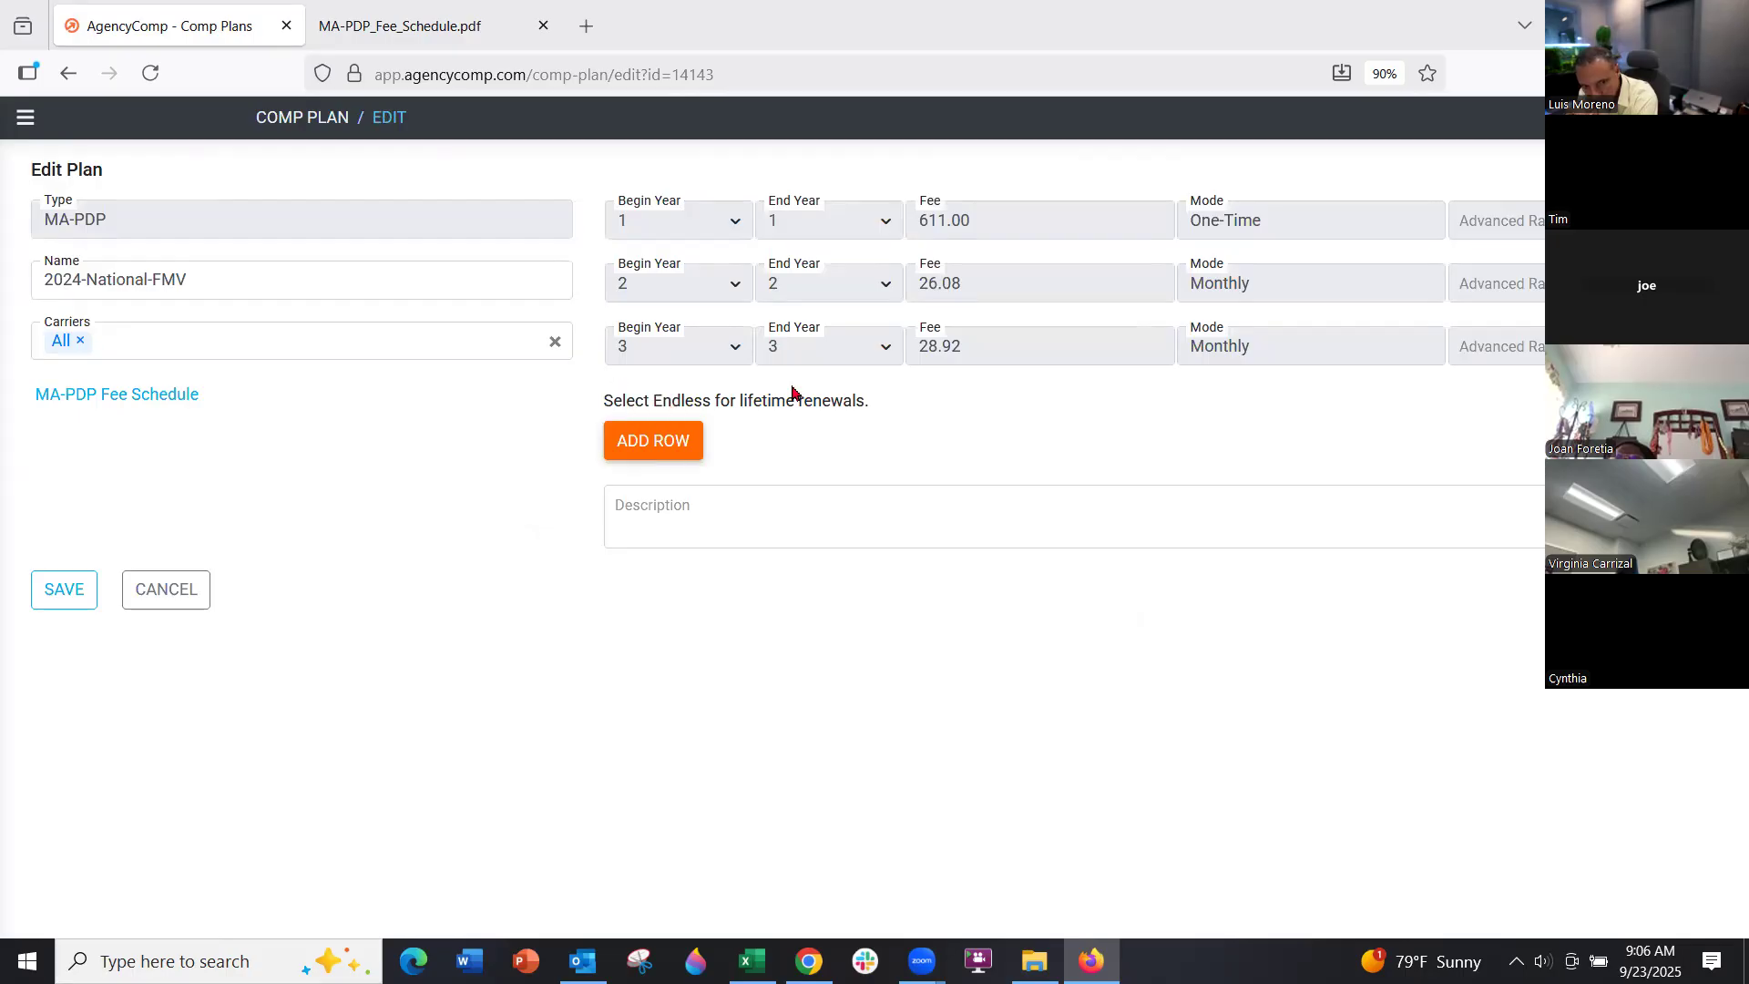
pyautogui.click(671, 443)
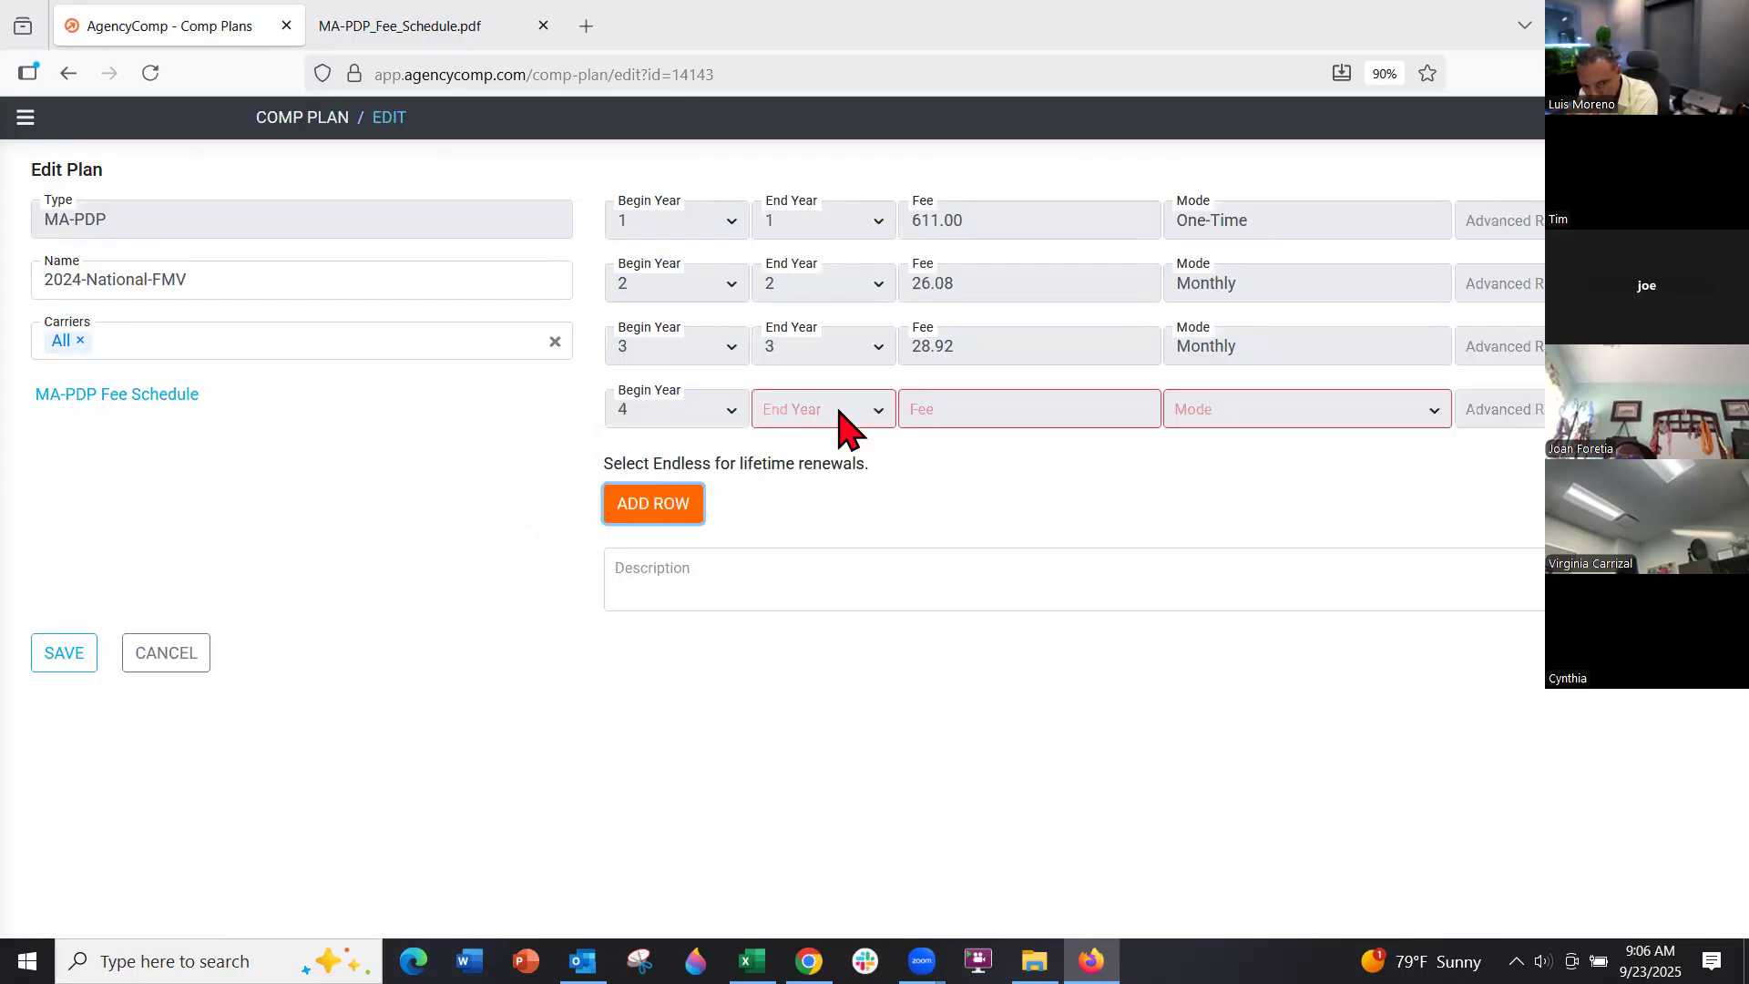
pyautogui.click(182, 652)
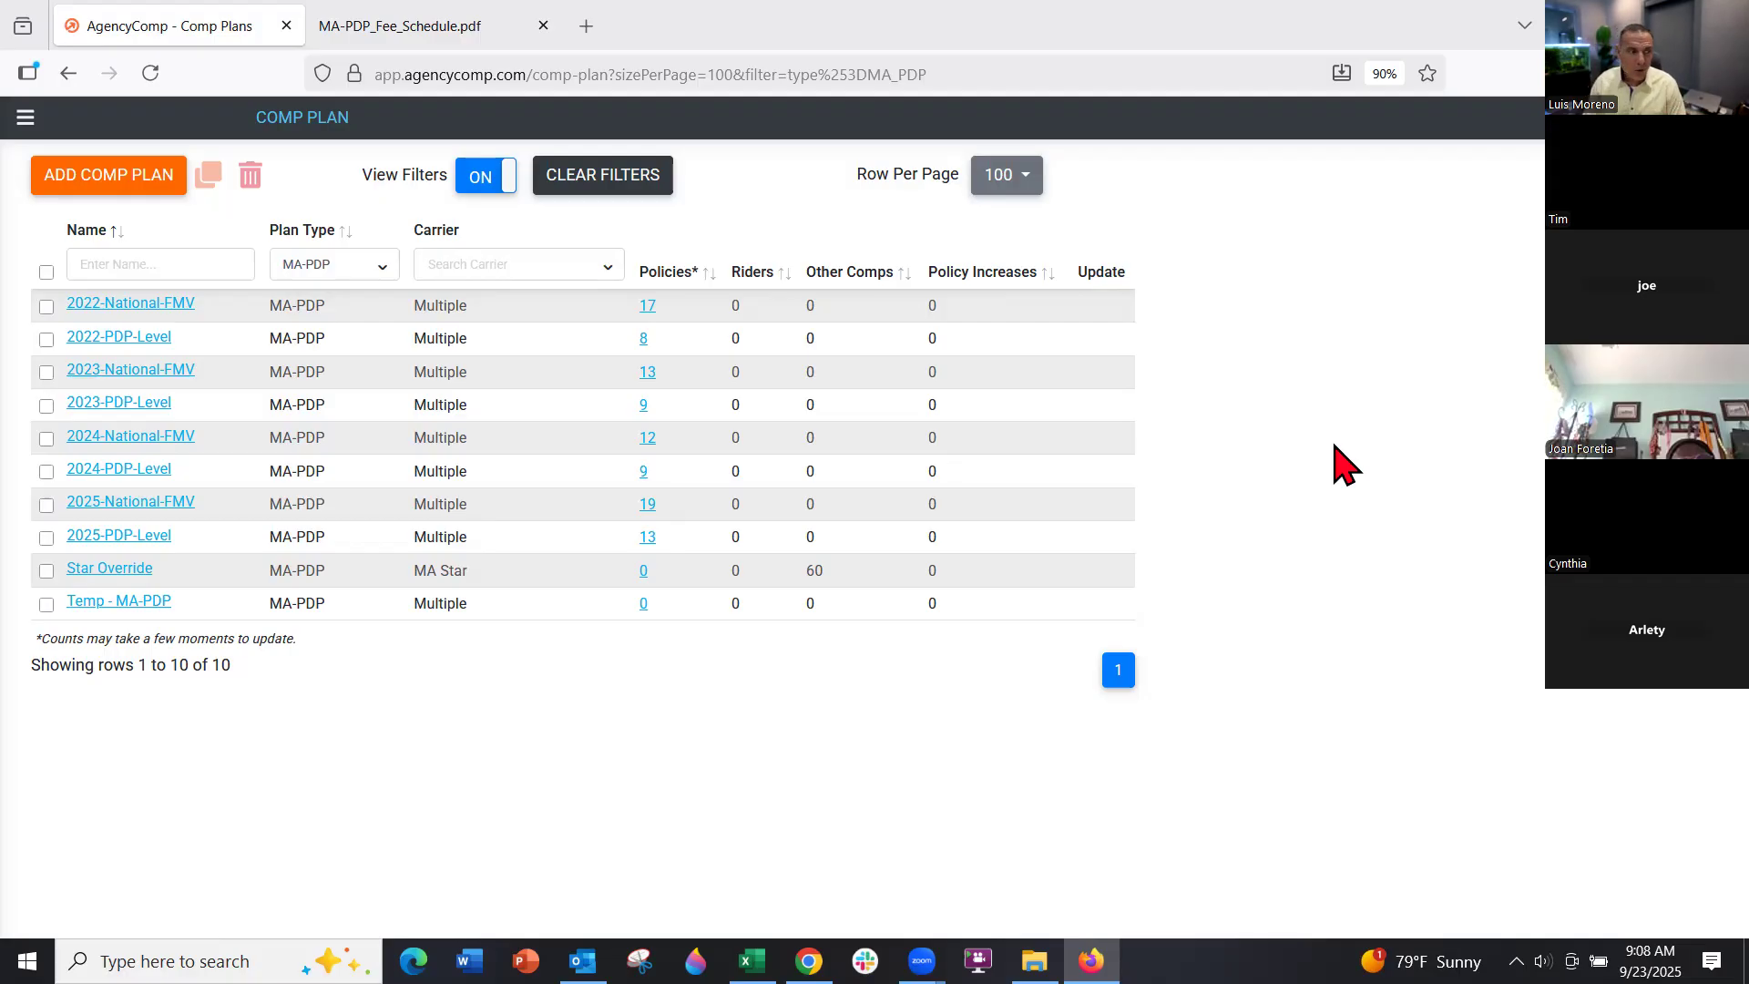
# Open the MA Star Missing Commission report and its List View Columns settings
pyautogui.click(26, 117)
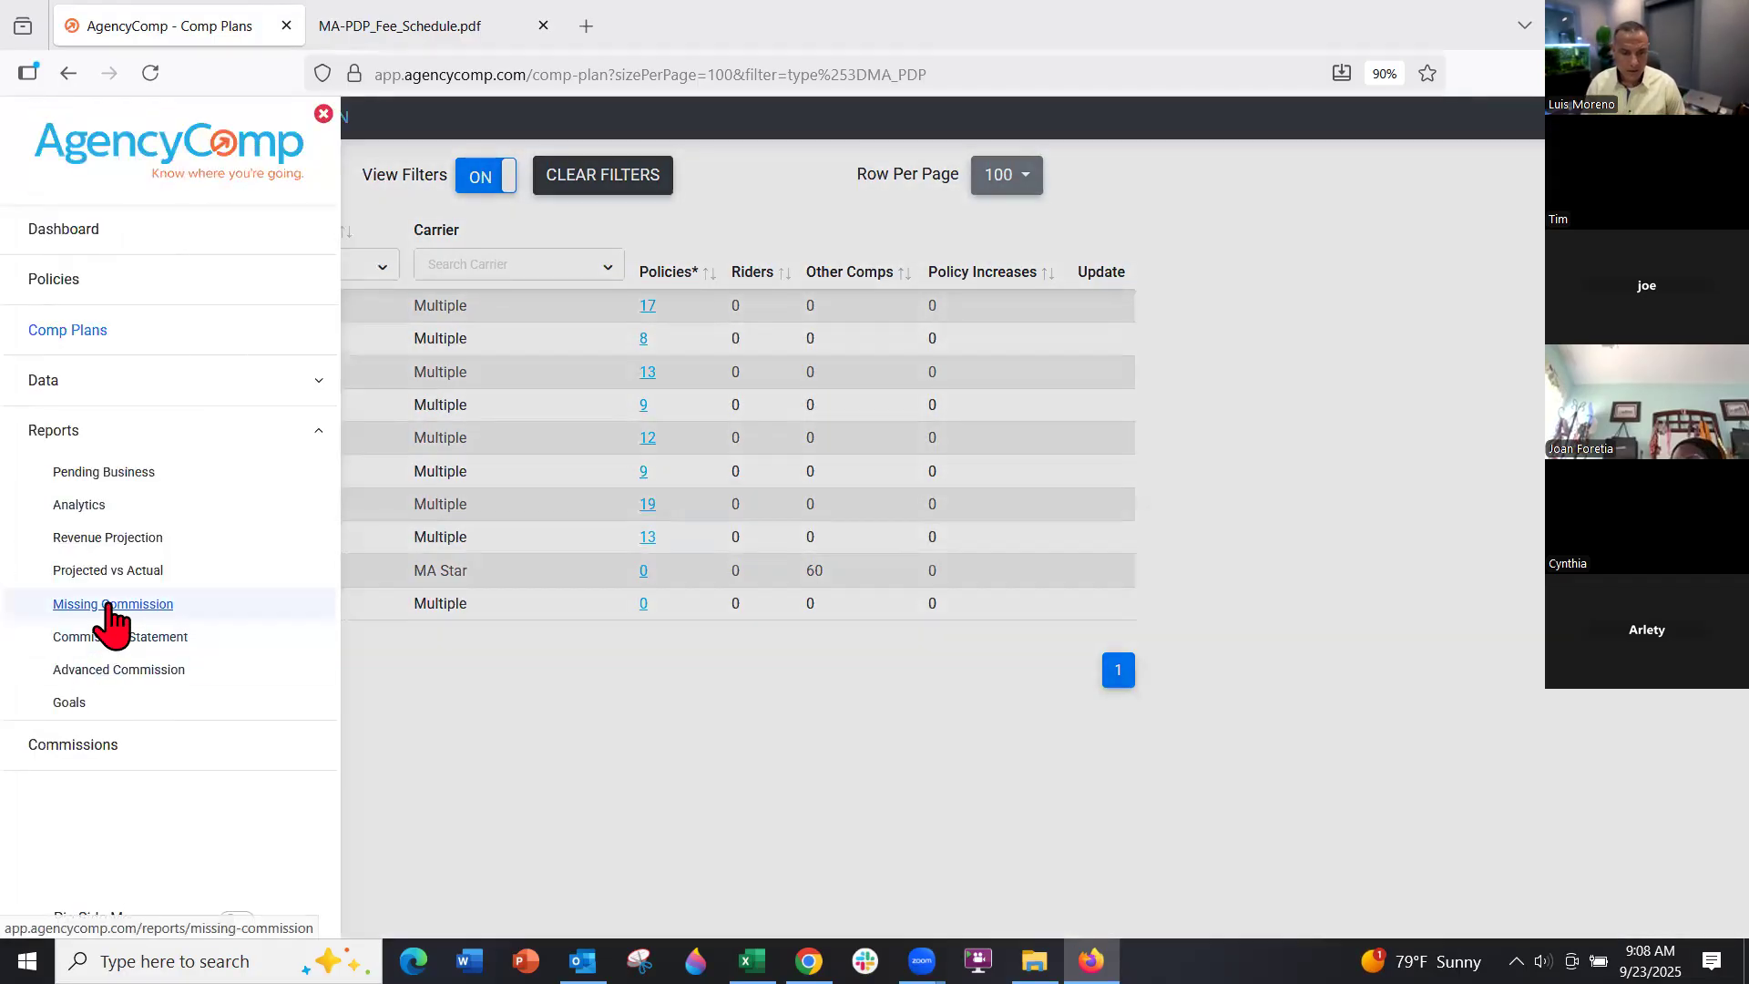
pyautogui.click(110, 606)
pyautogui.click(101, 364)
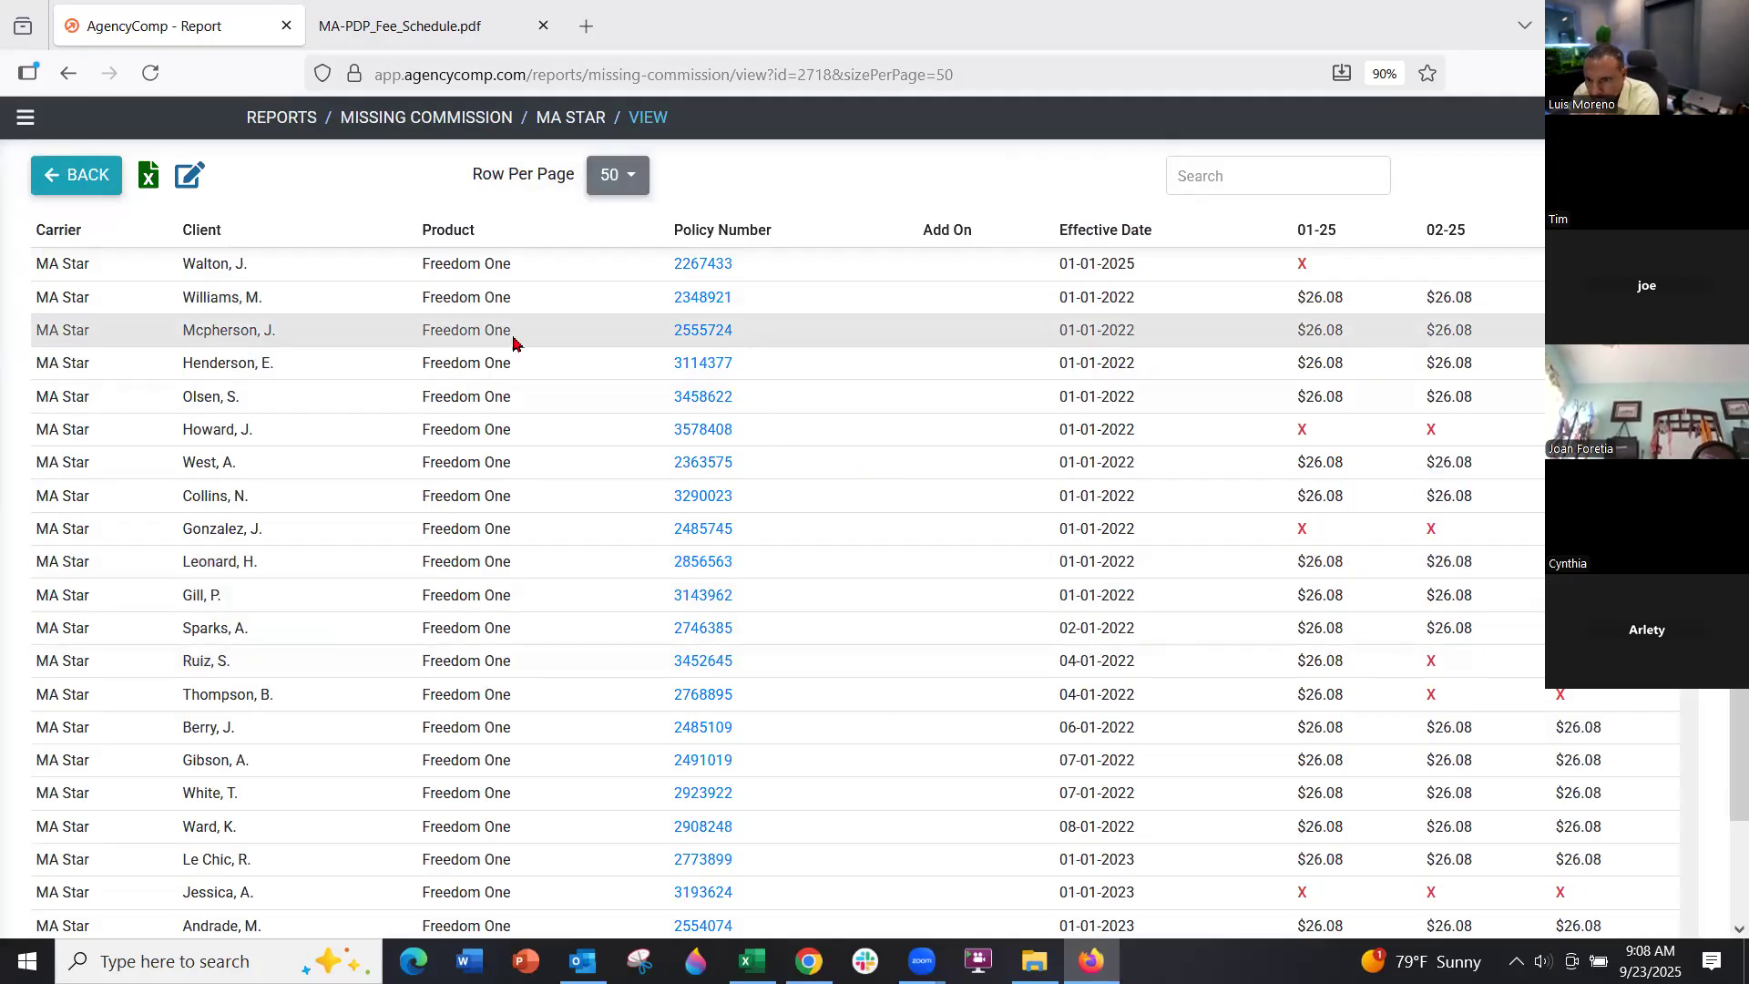
pyautogui.click(1653, 175)
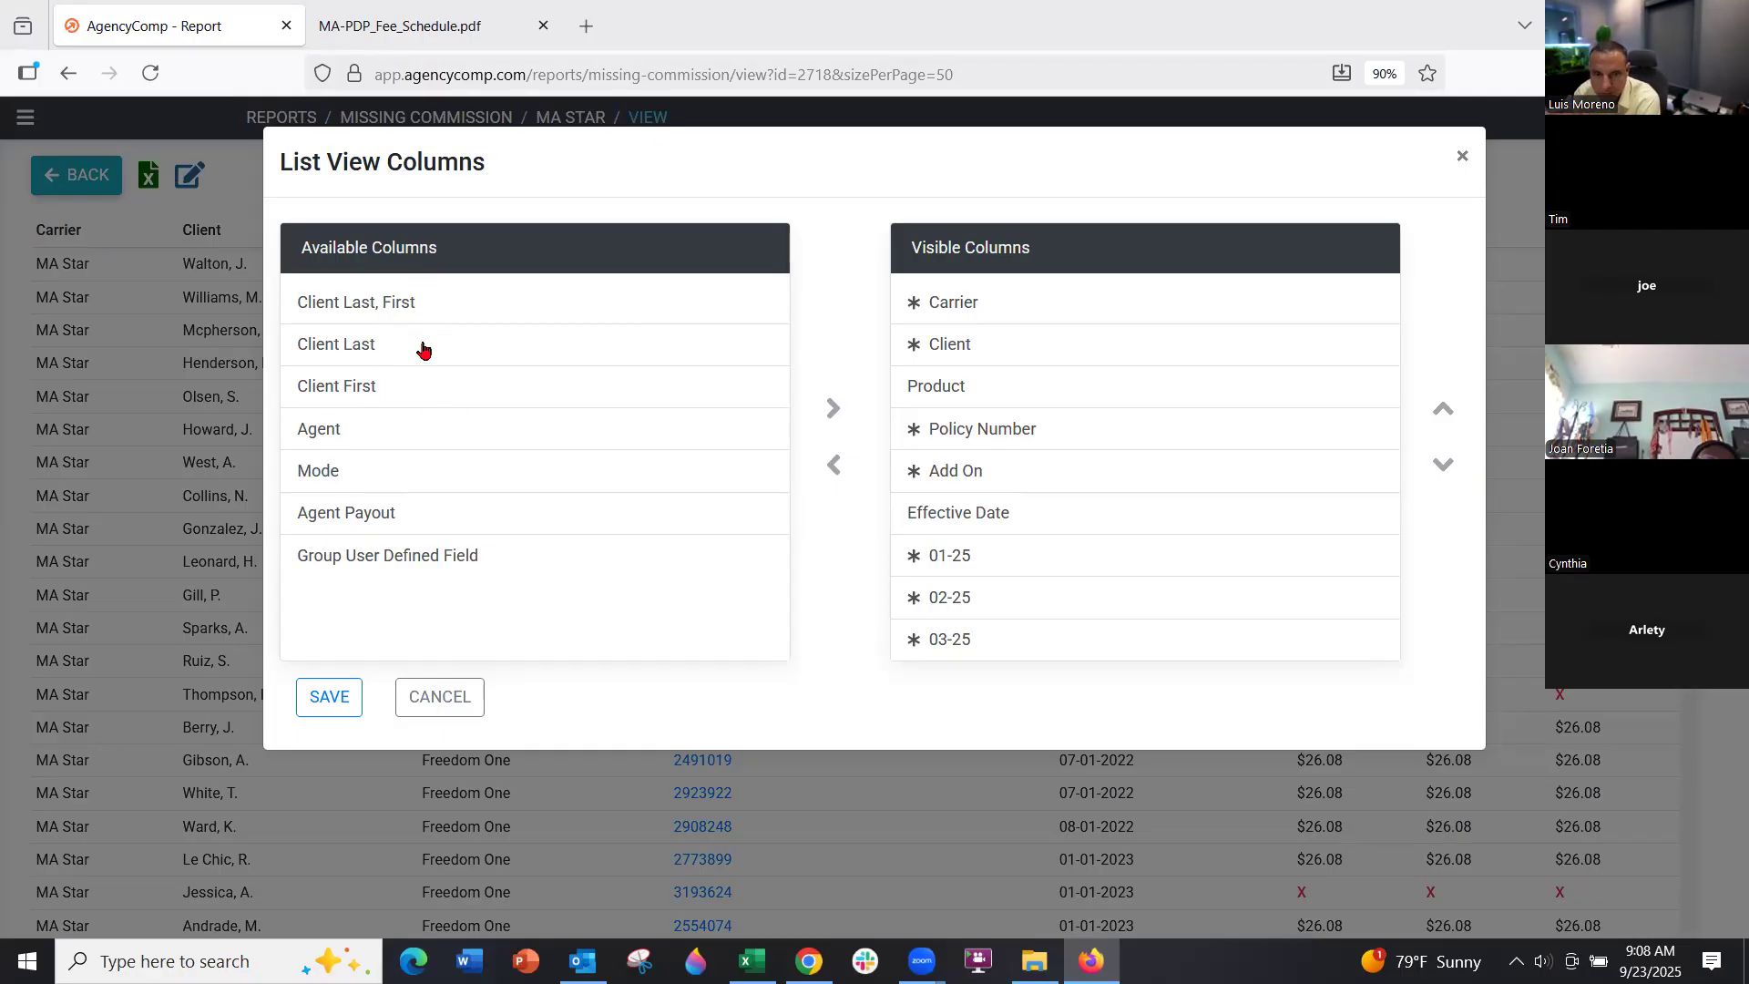
# Make Client Last and Client First visible columns
pyautogui.click(421, 345)
pyautogui.click(846, 415)
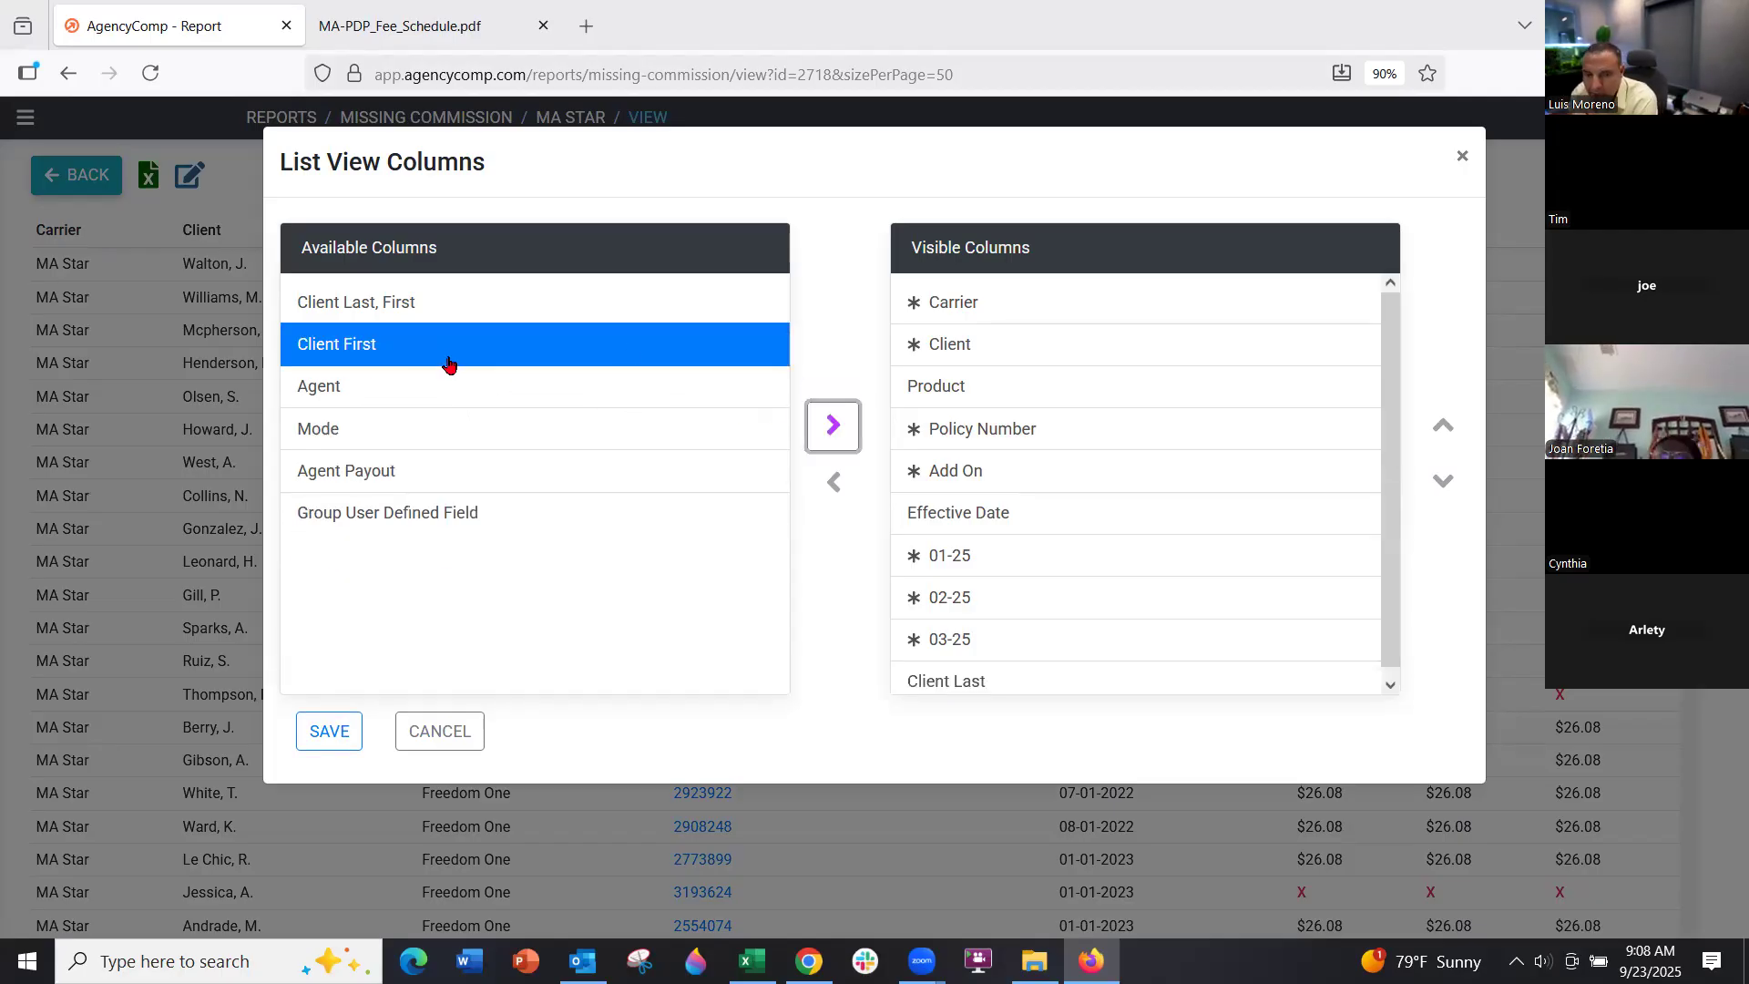
pyautogui.click(845, 431)
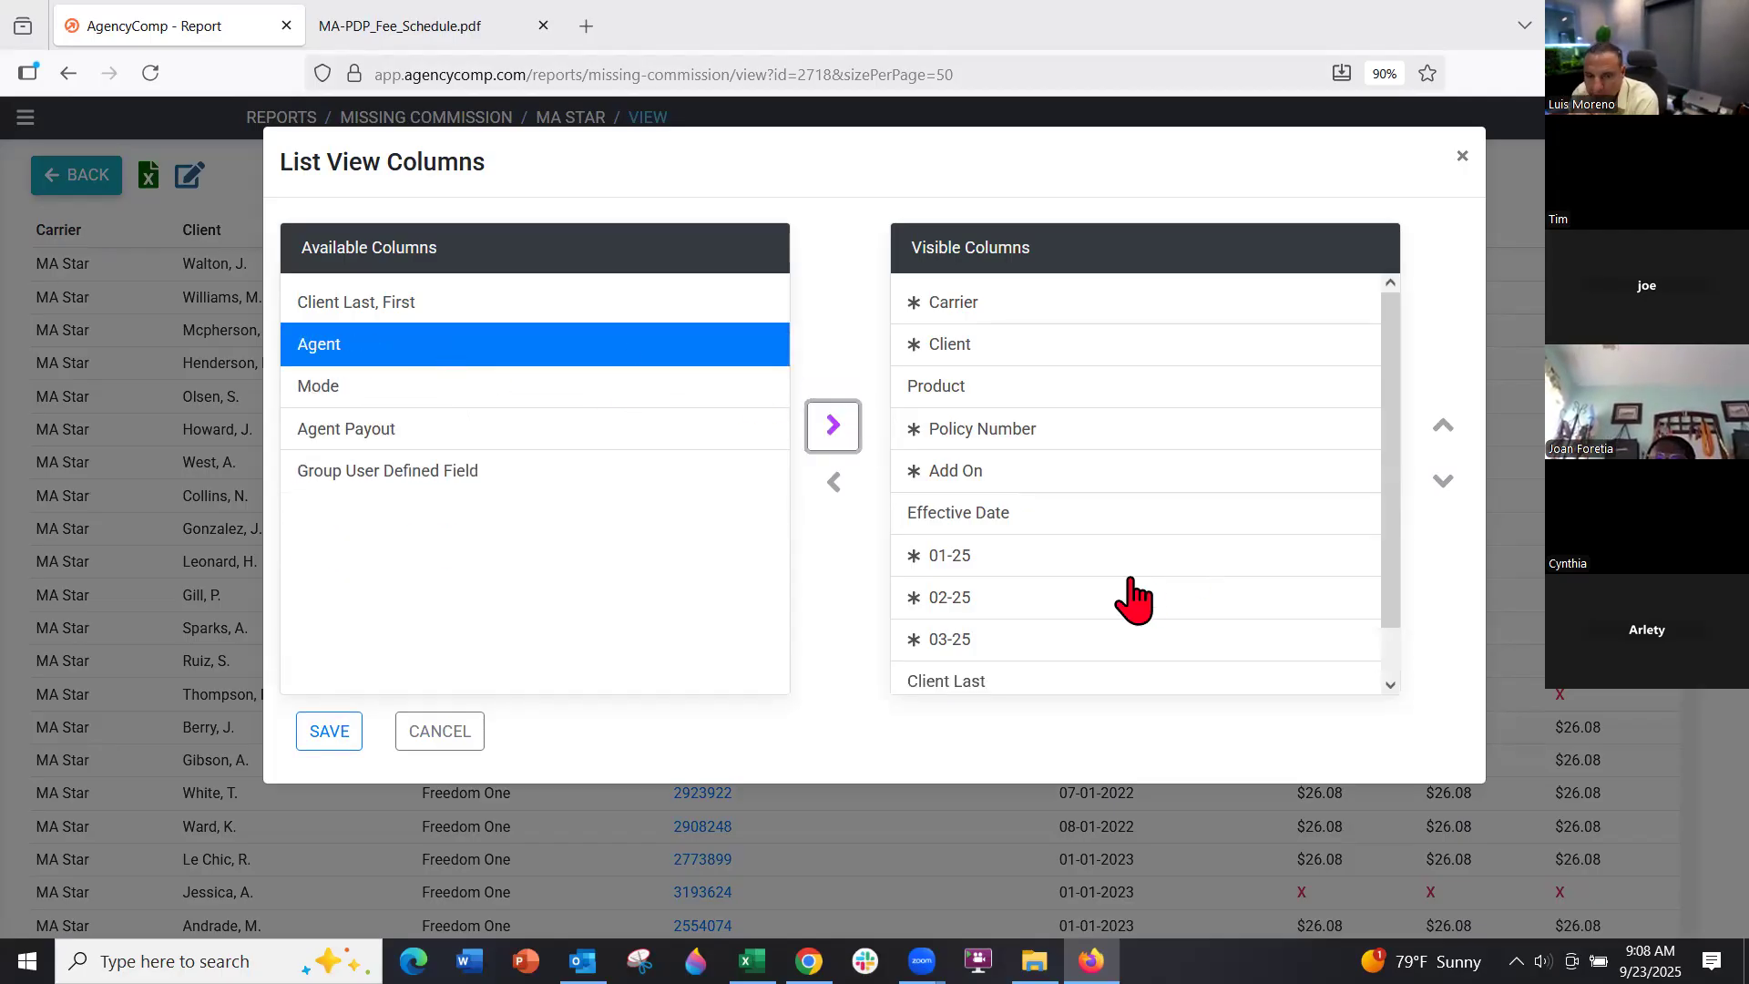
pyautogui.scroll(-1, 1132, 597)
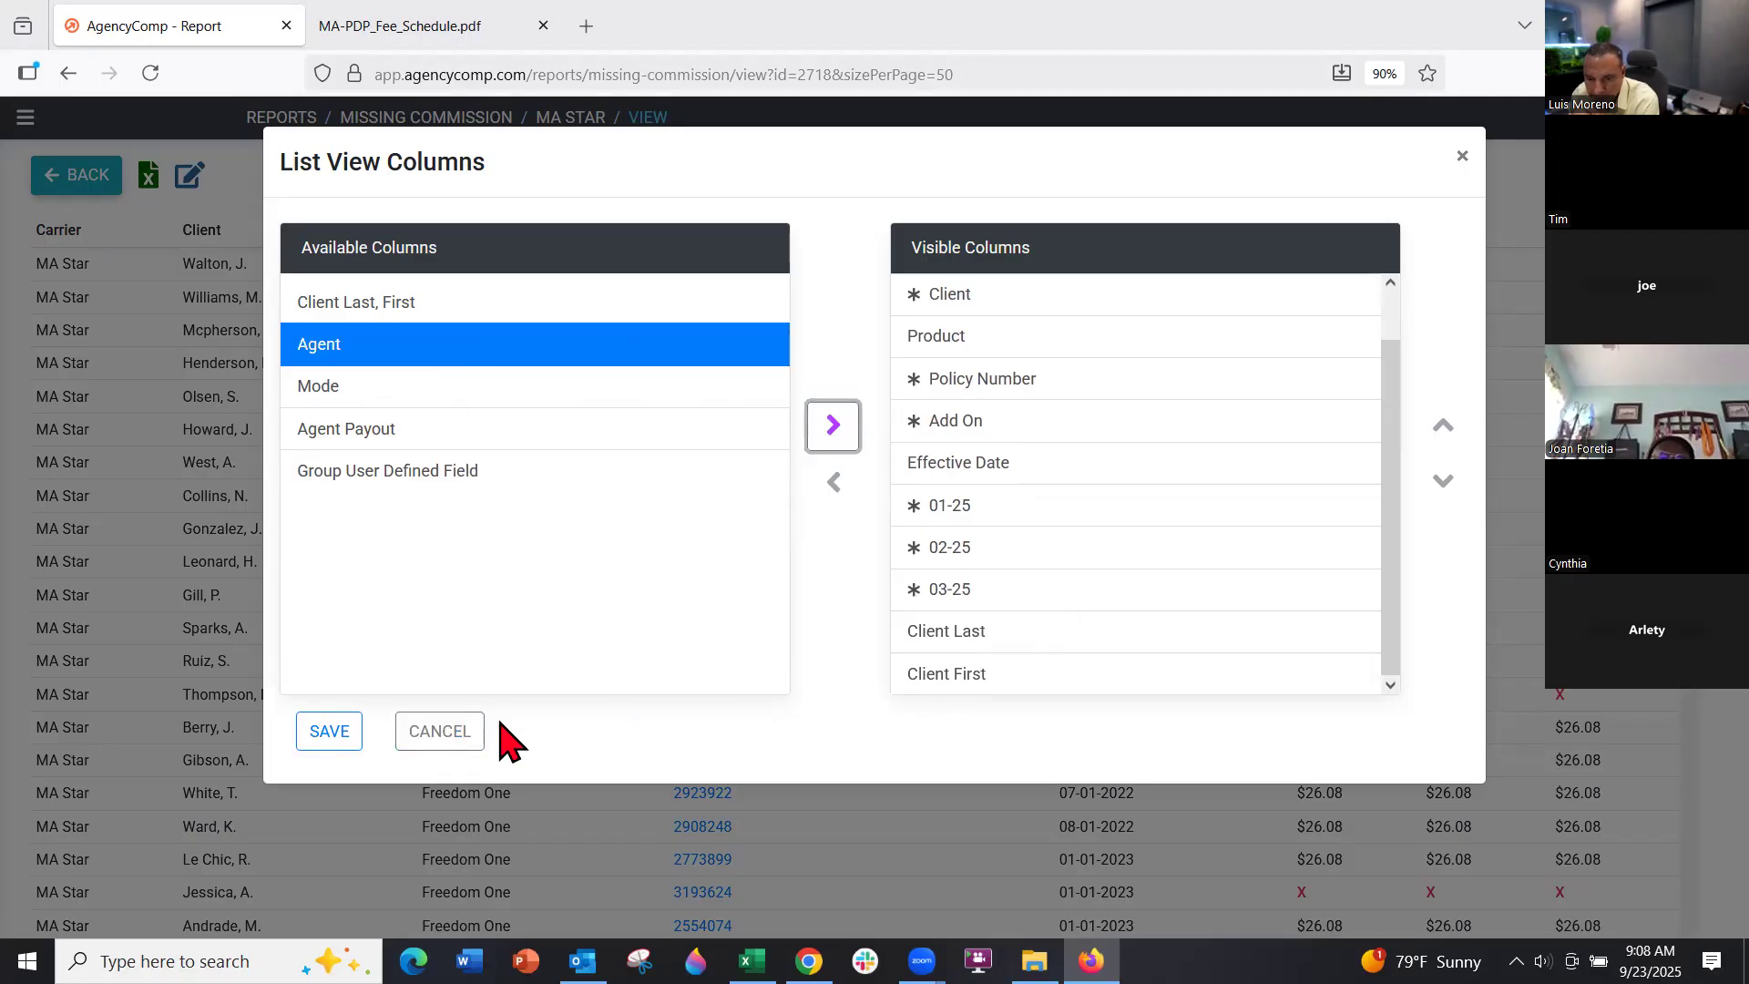
# Move Client Last up the visible column order toward Product
pyautogui.click(962, 635)
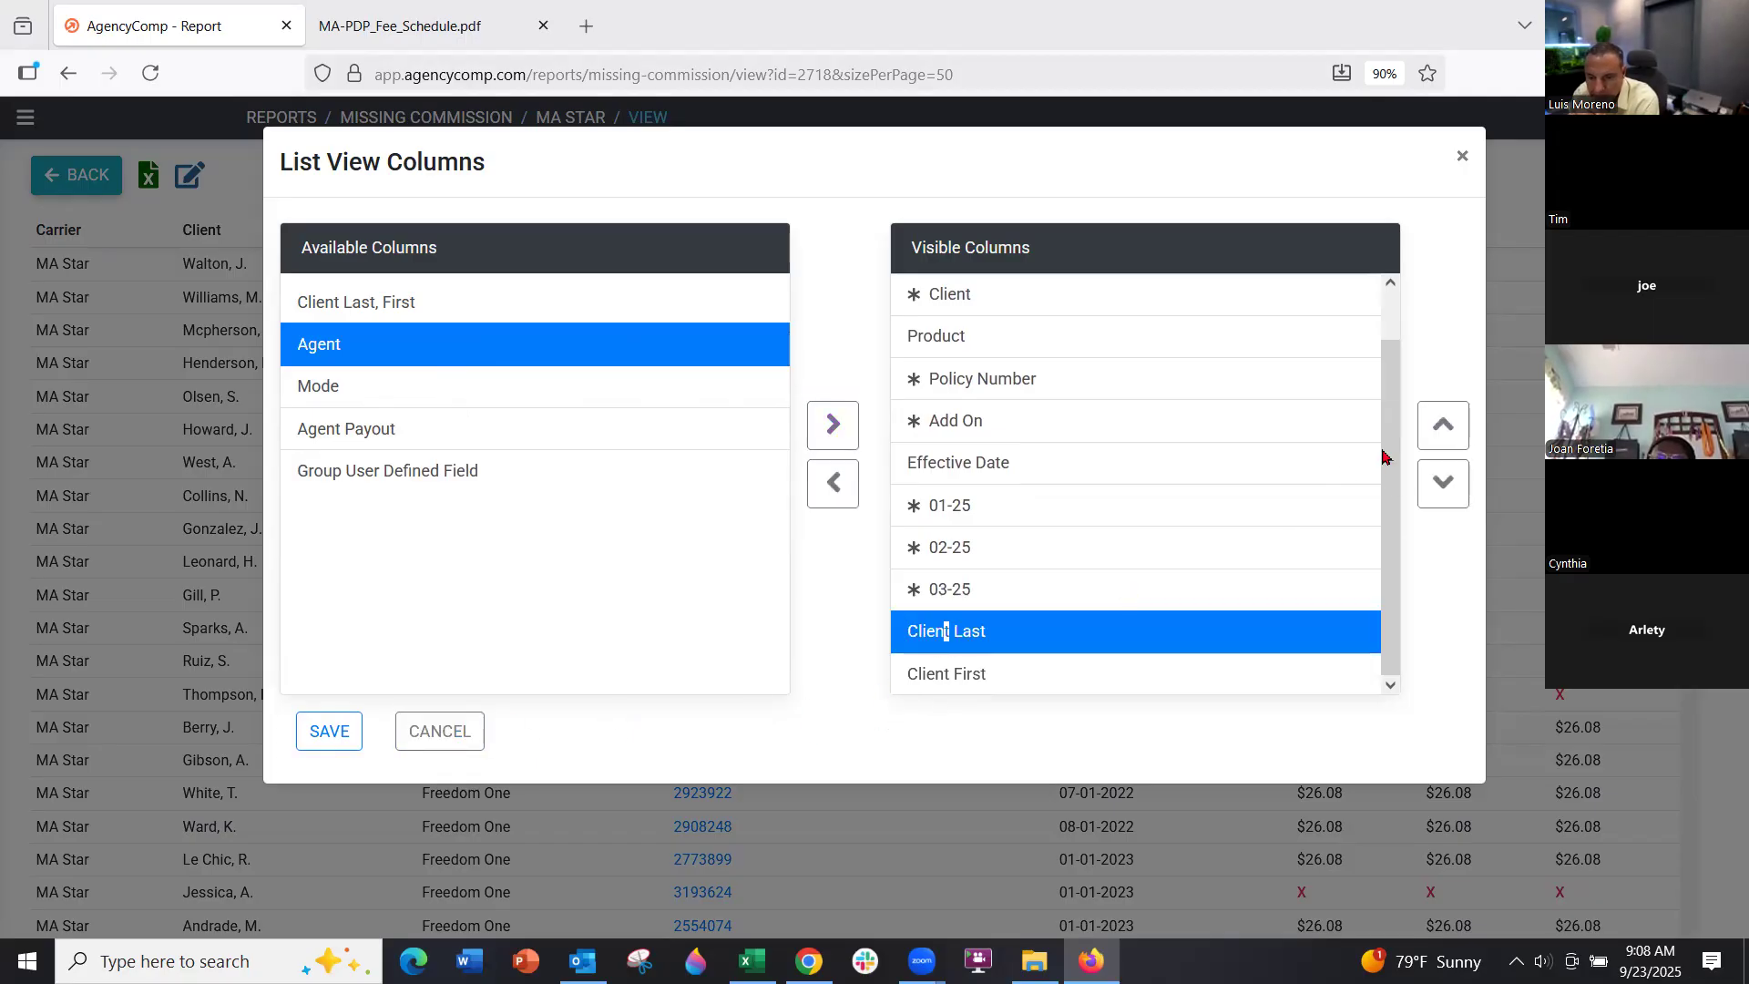
pyautogui.click(1437, 439)
pyautogui.click(1436, 439)
pyautogui.click(1436, 439)
pyautogui.click(1437, 439)
pyautogui.click(1436, 439)
pyautogui.click(1436, 439)
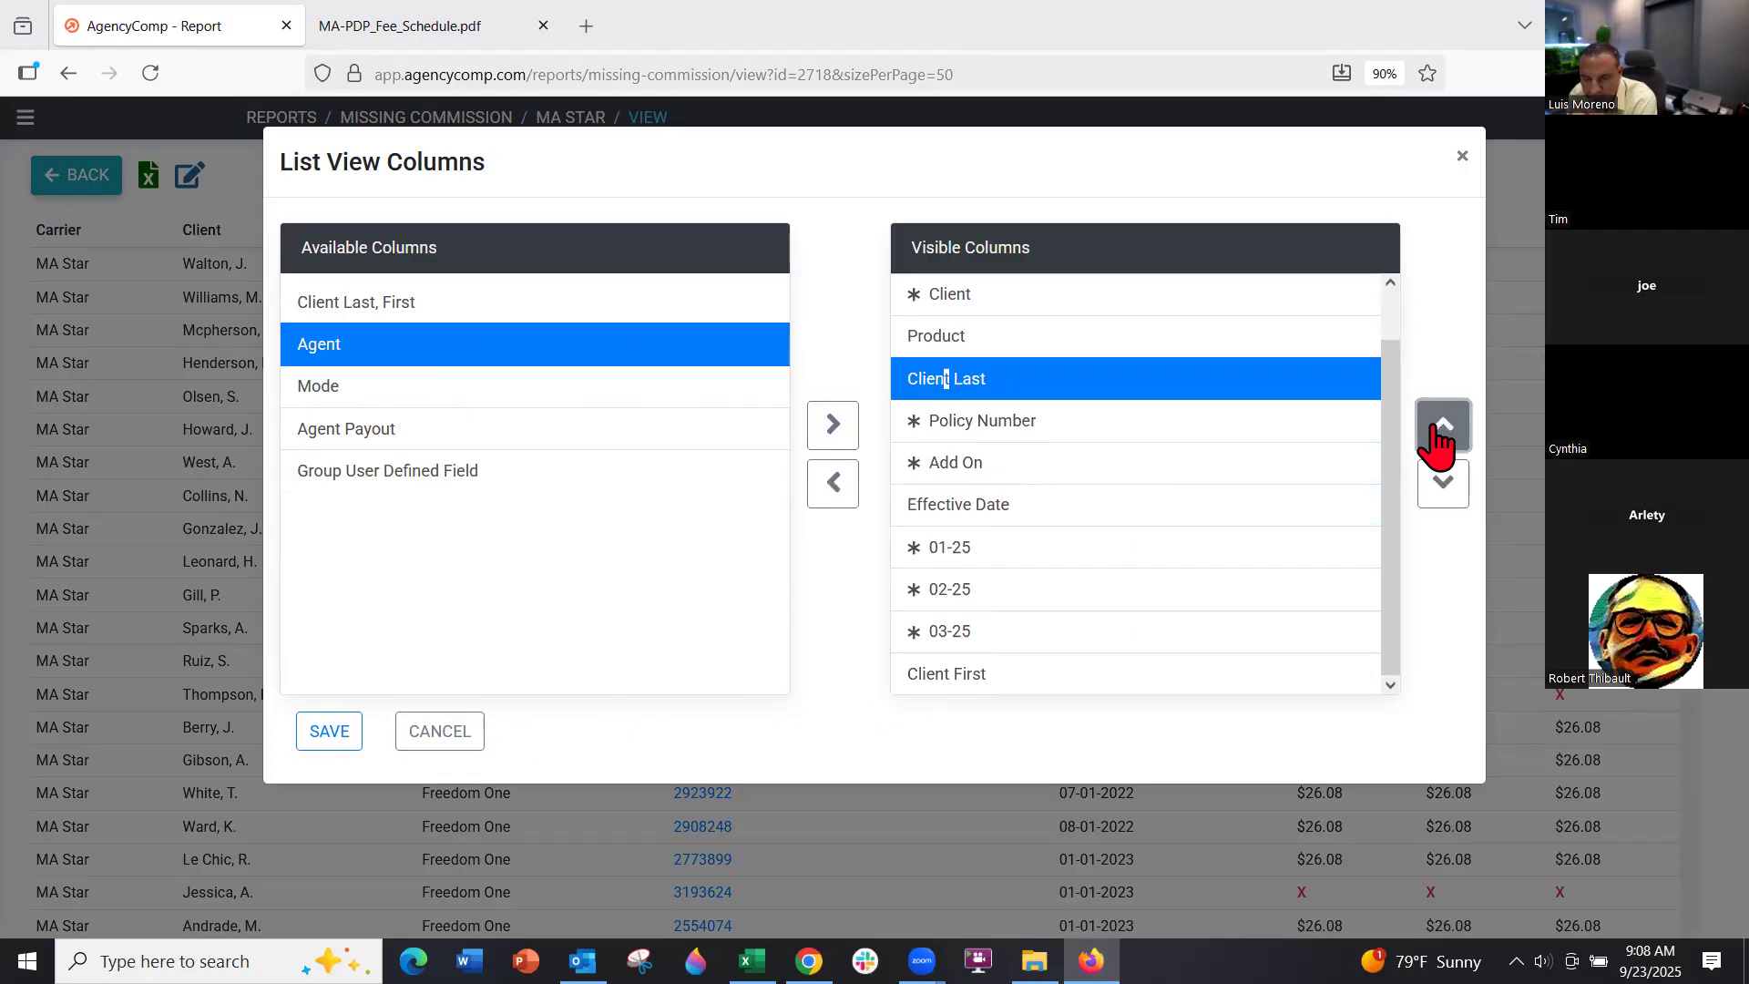
# Place Client First just below Product and save the column layout
pyautogui.click(1079, 674)
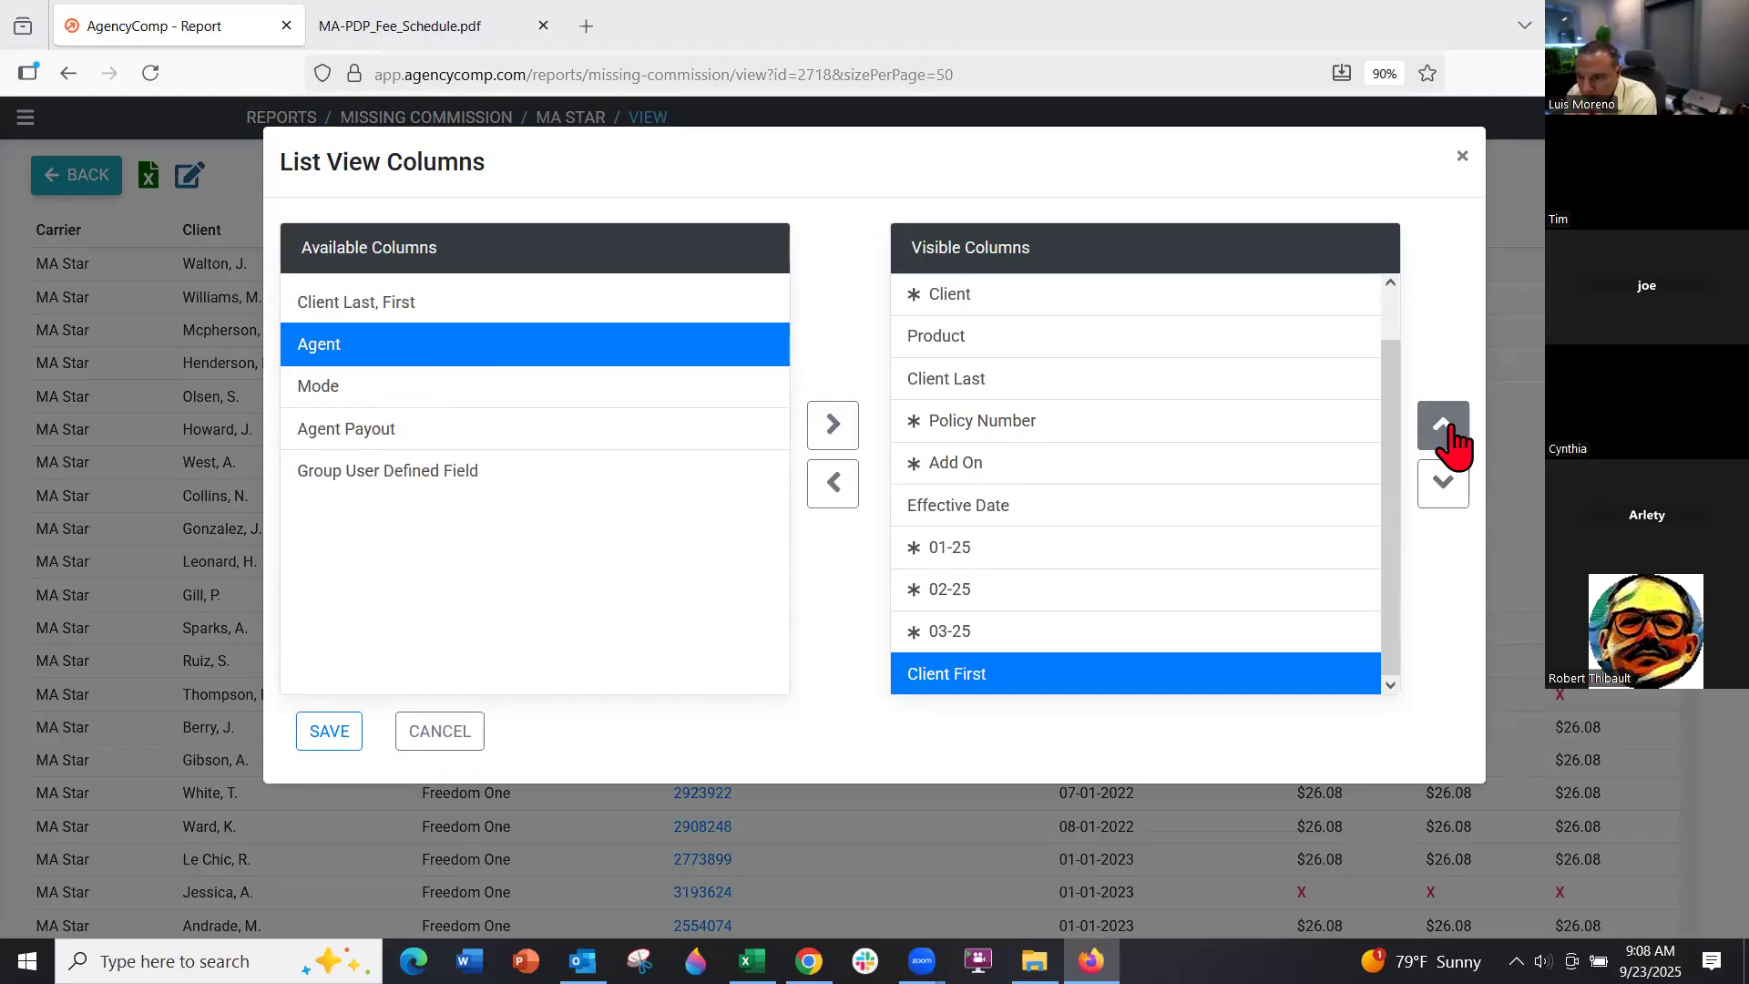
pyautogui.click(1446, 437)
pyautogui.click(1447, 437)
pyautogui.click(1446, 437)
pyautogui.click(1446, 437)
pyautogui.click(1446, 437)
pyautogui.click(1446, 438)
pyautogui.click(1446, 437)
pyautogui.click(1446, 437)
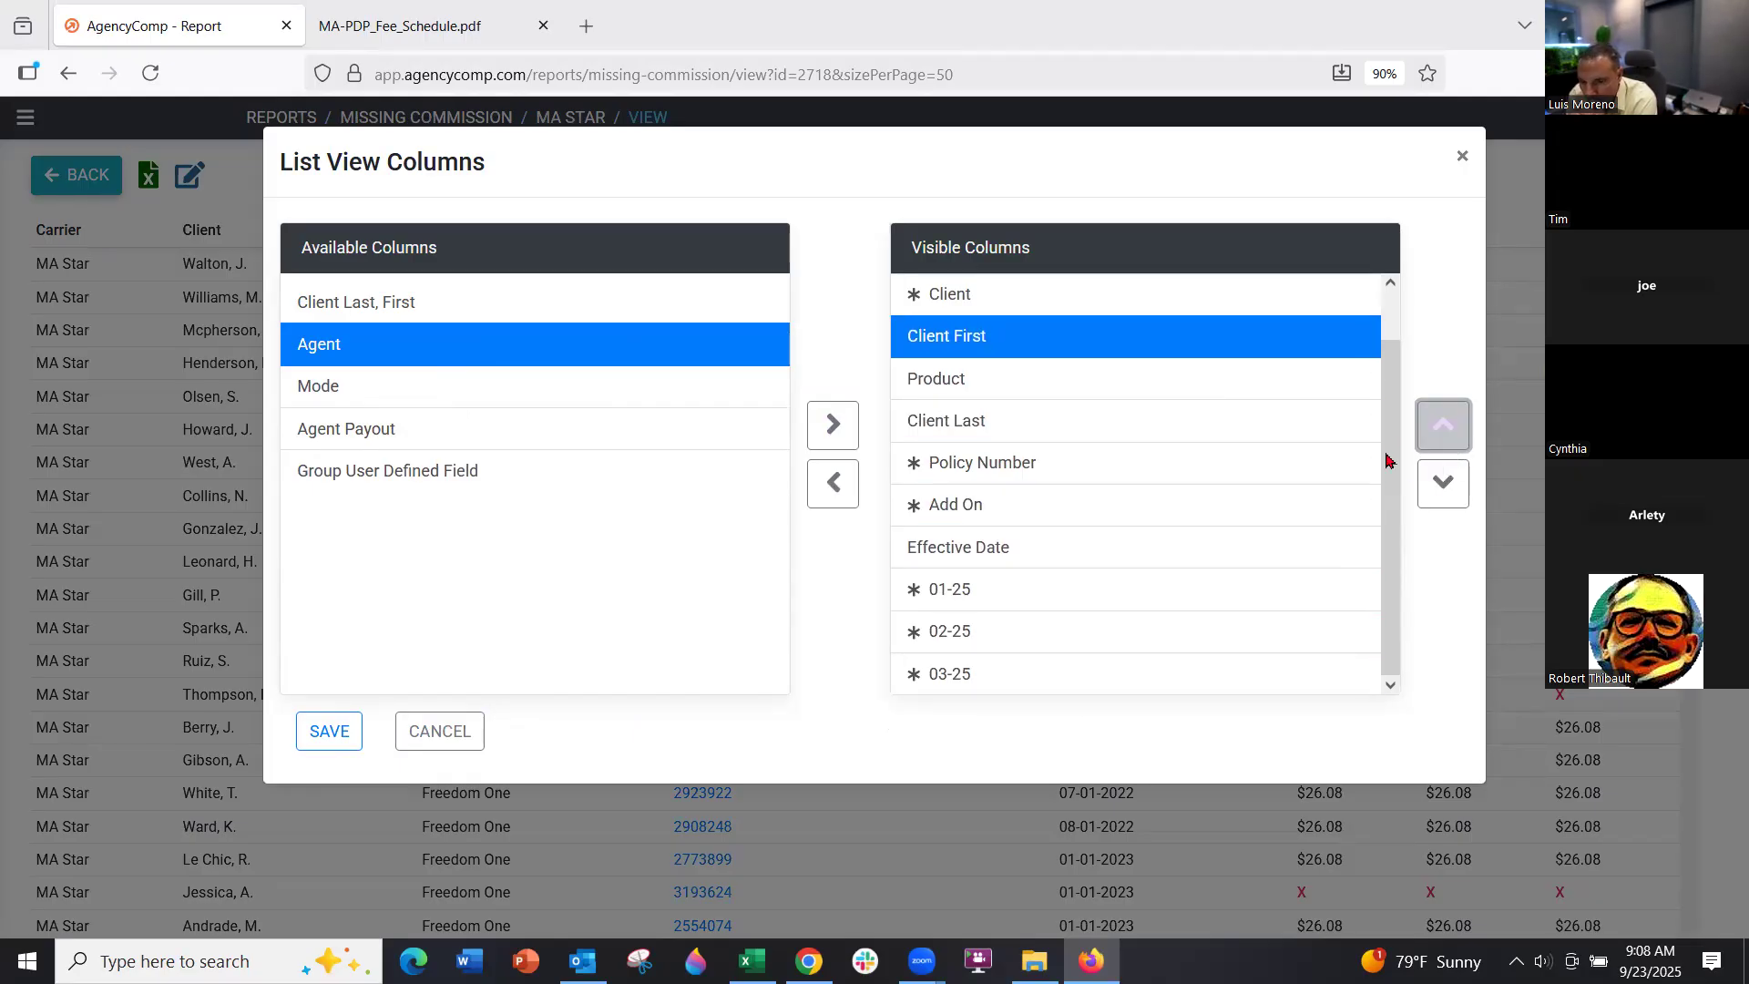
pyautogui.click(1427, 501)
pyautogui.click(328, 730)
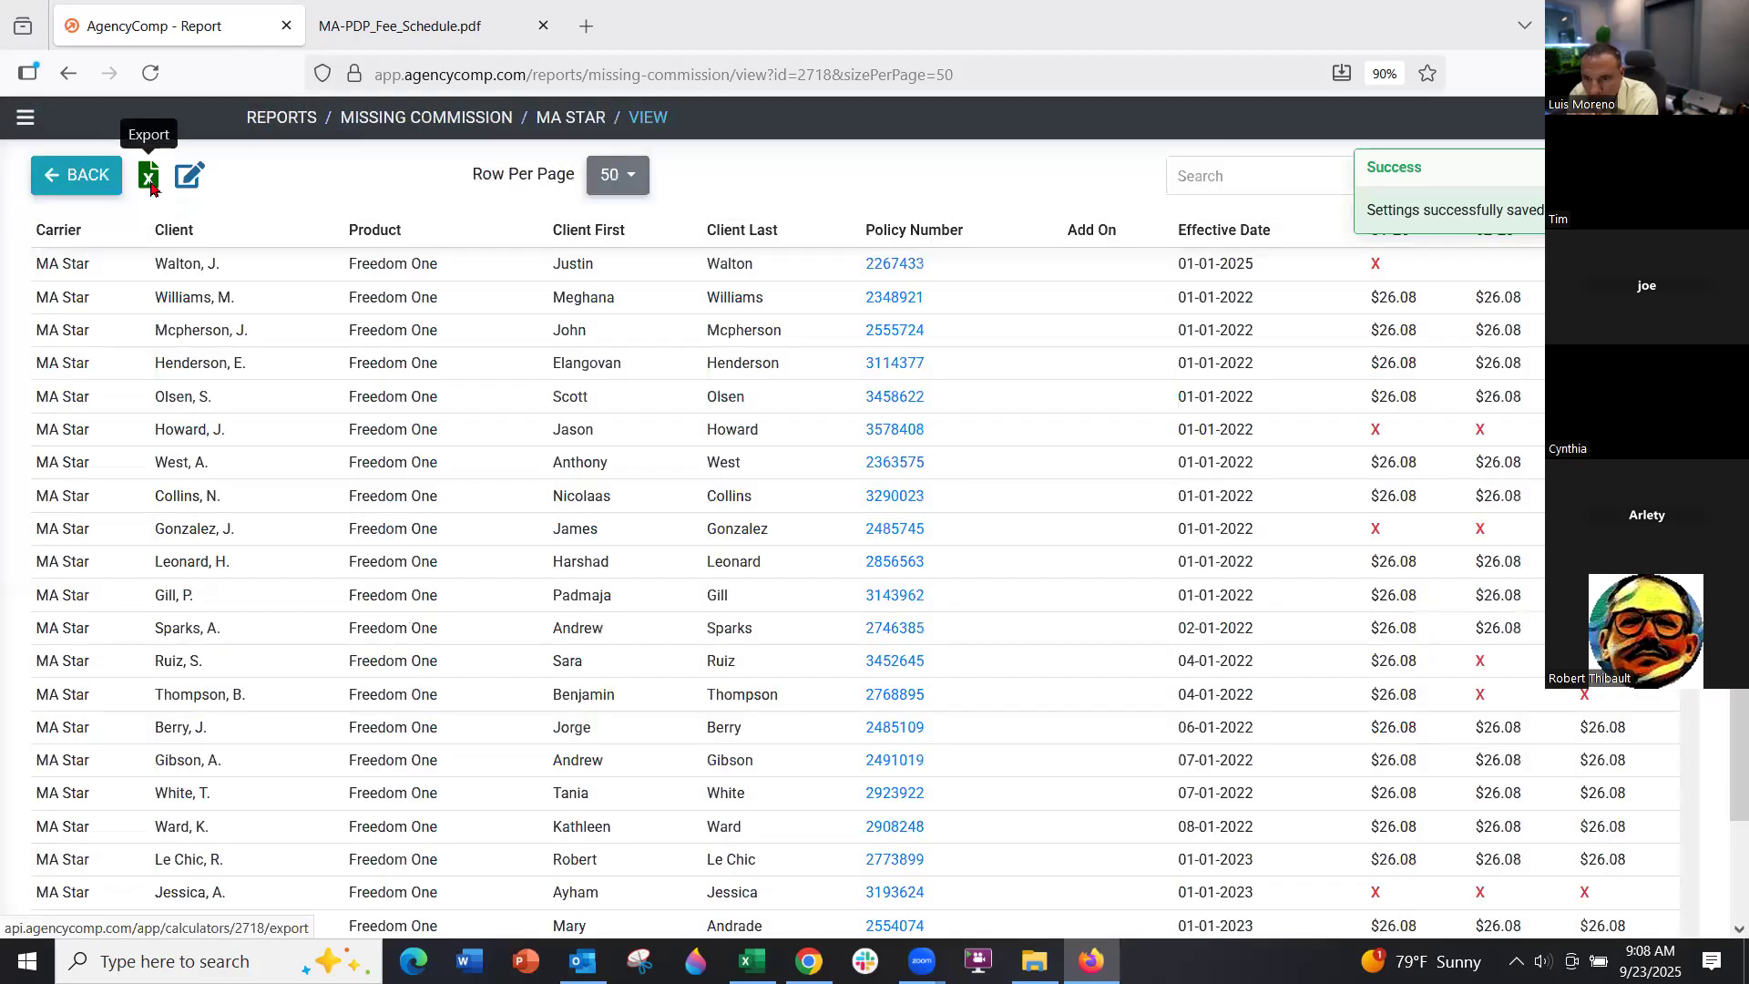
pyautogui.click(149, 175)
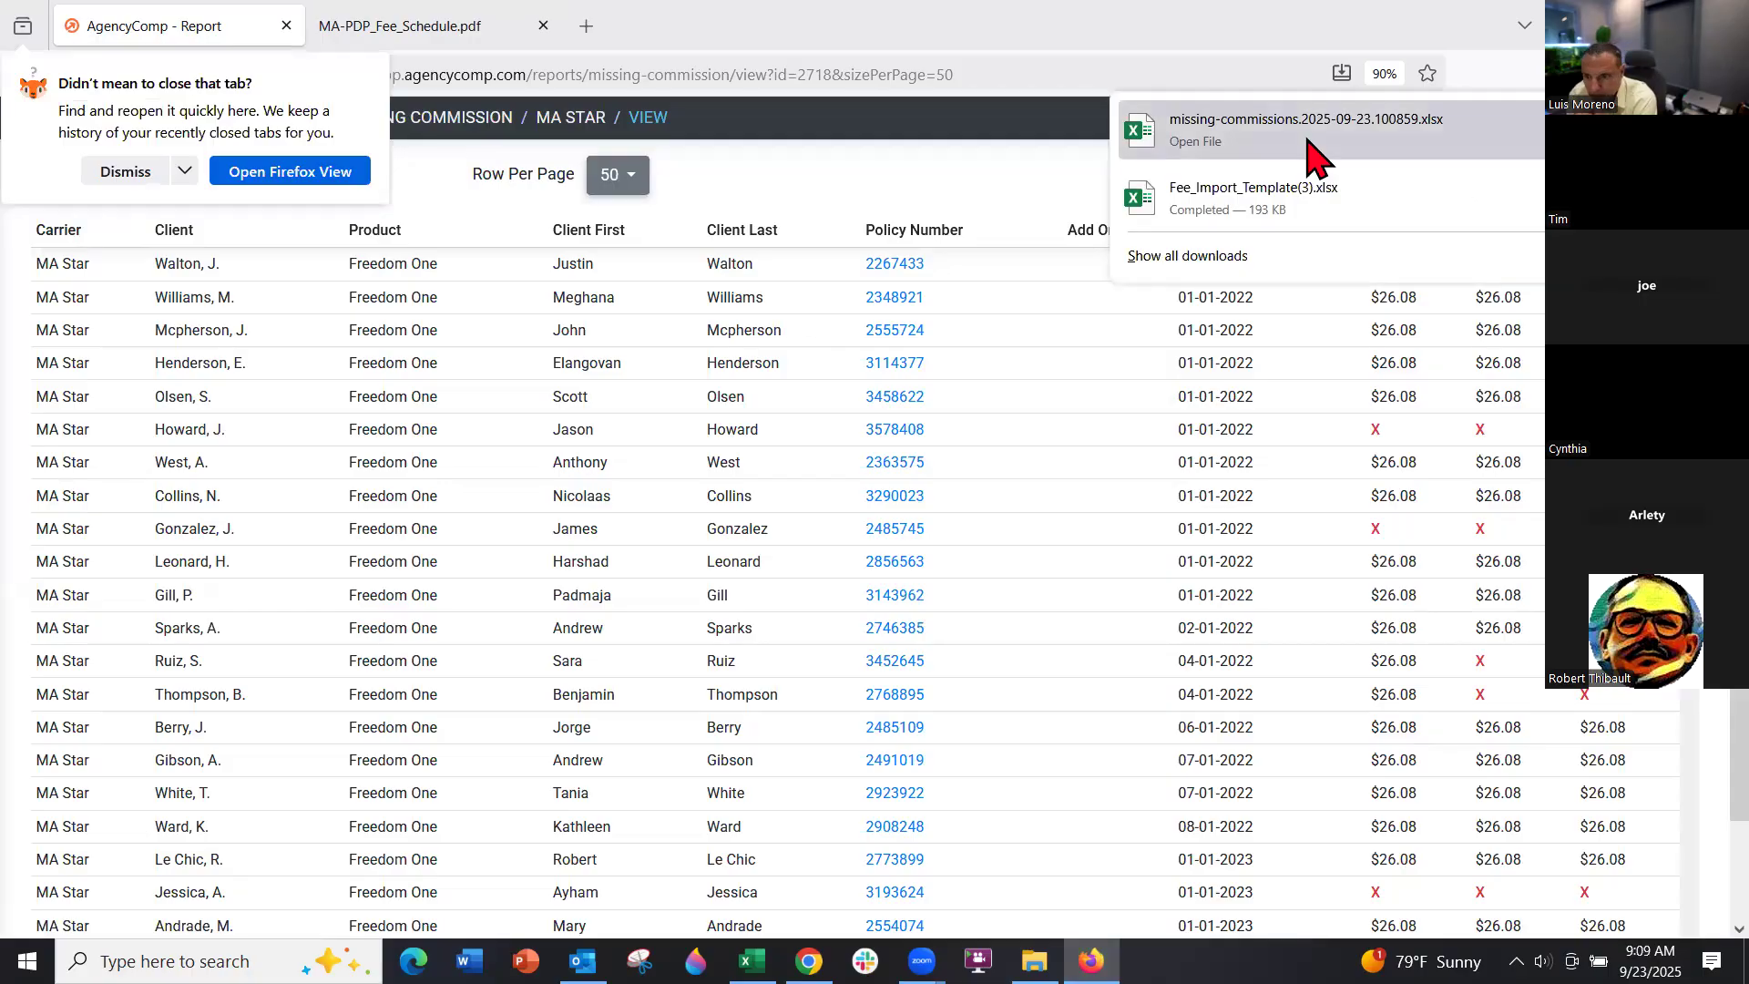
# Open the downloaded missing-commissions .xlsx workbook from Firefox's downloads
pyautogui.click(1307, 140)
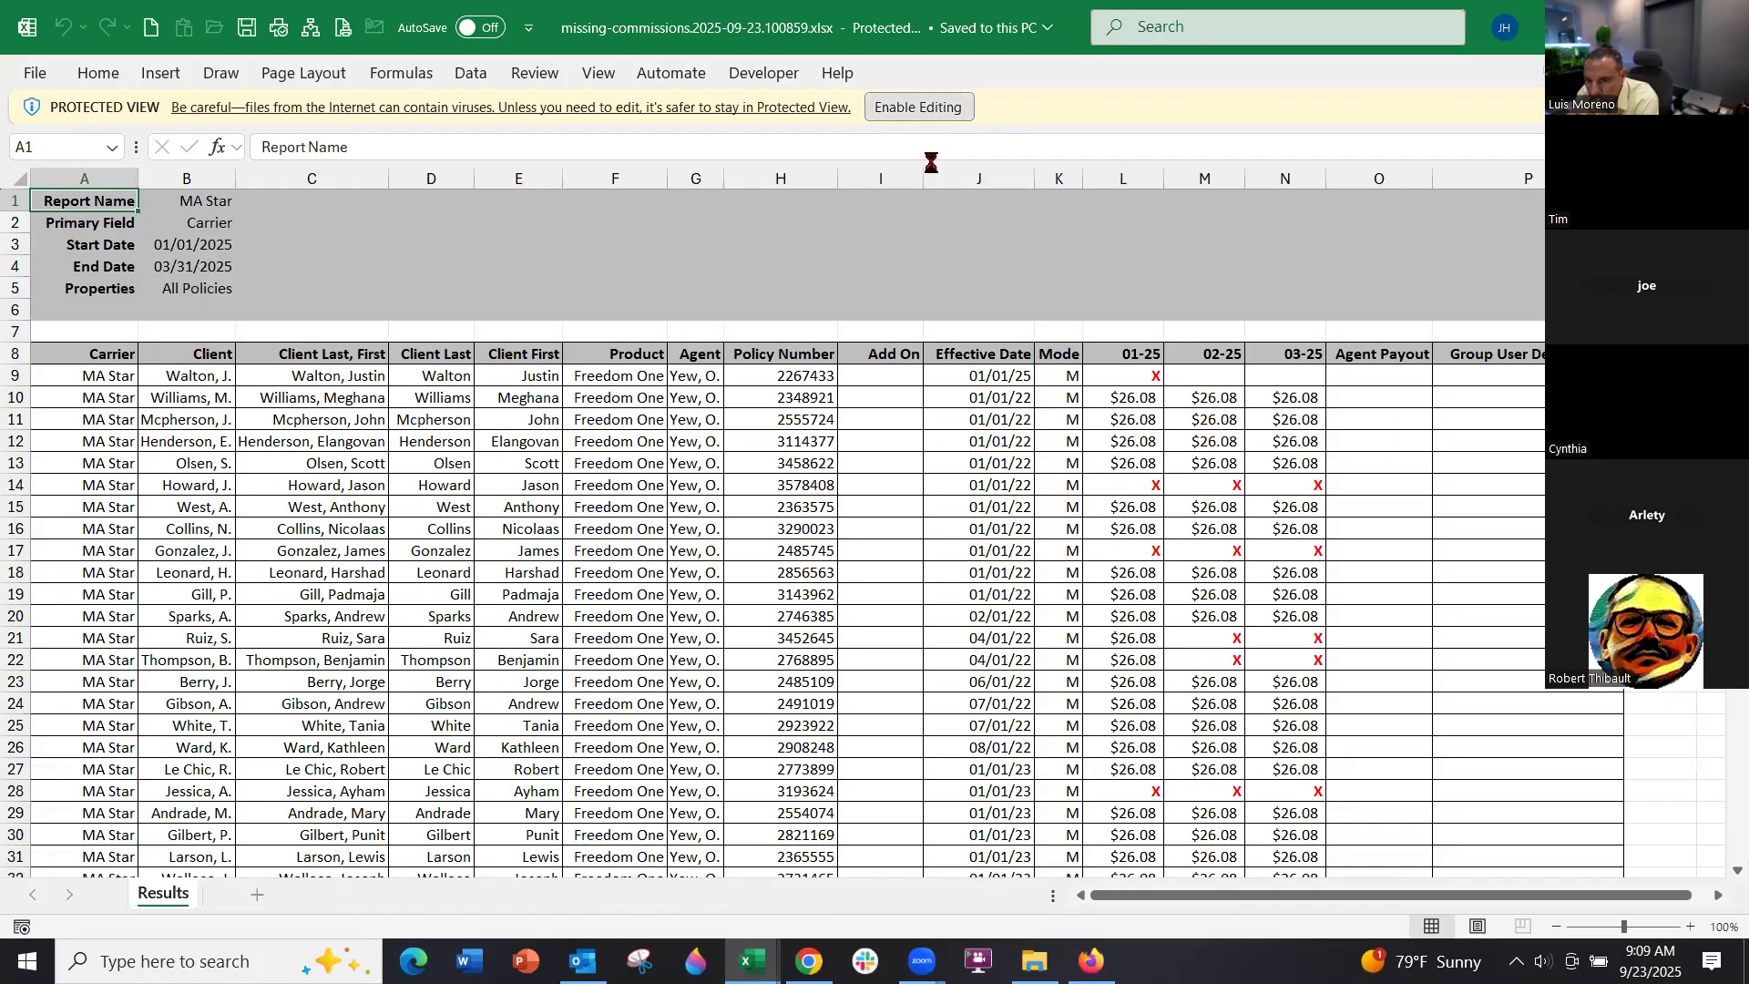
# Enable editing and turn on filters for header row 8
pyautogui.click(918, 107)
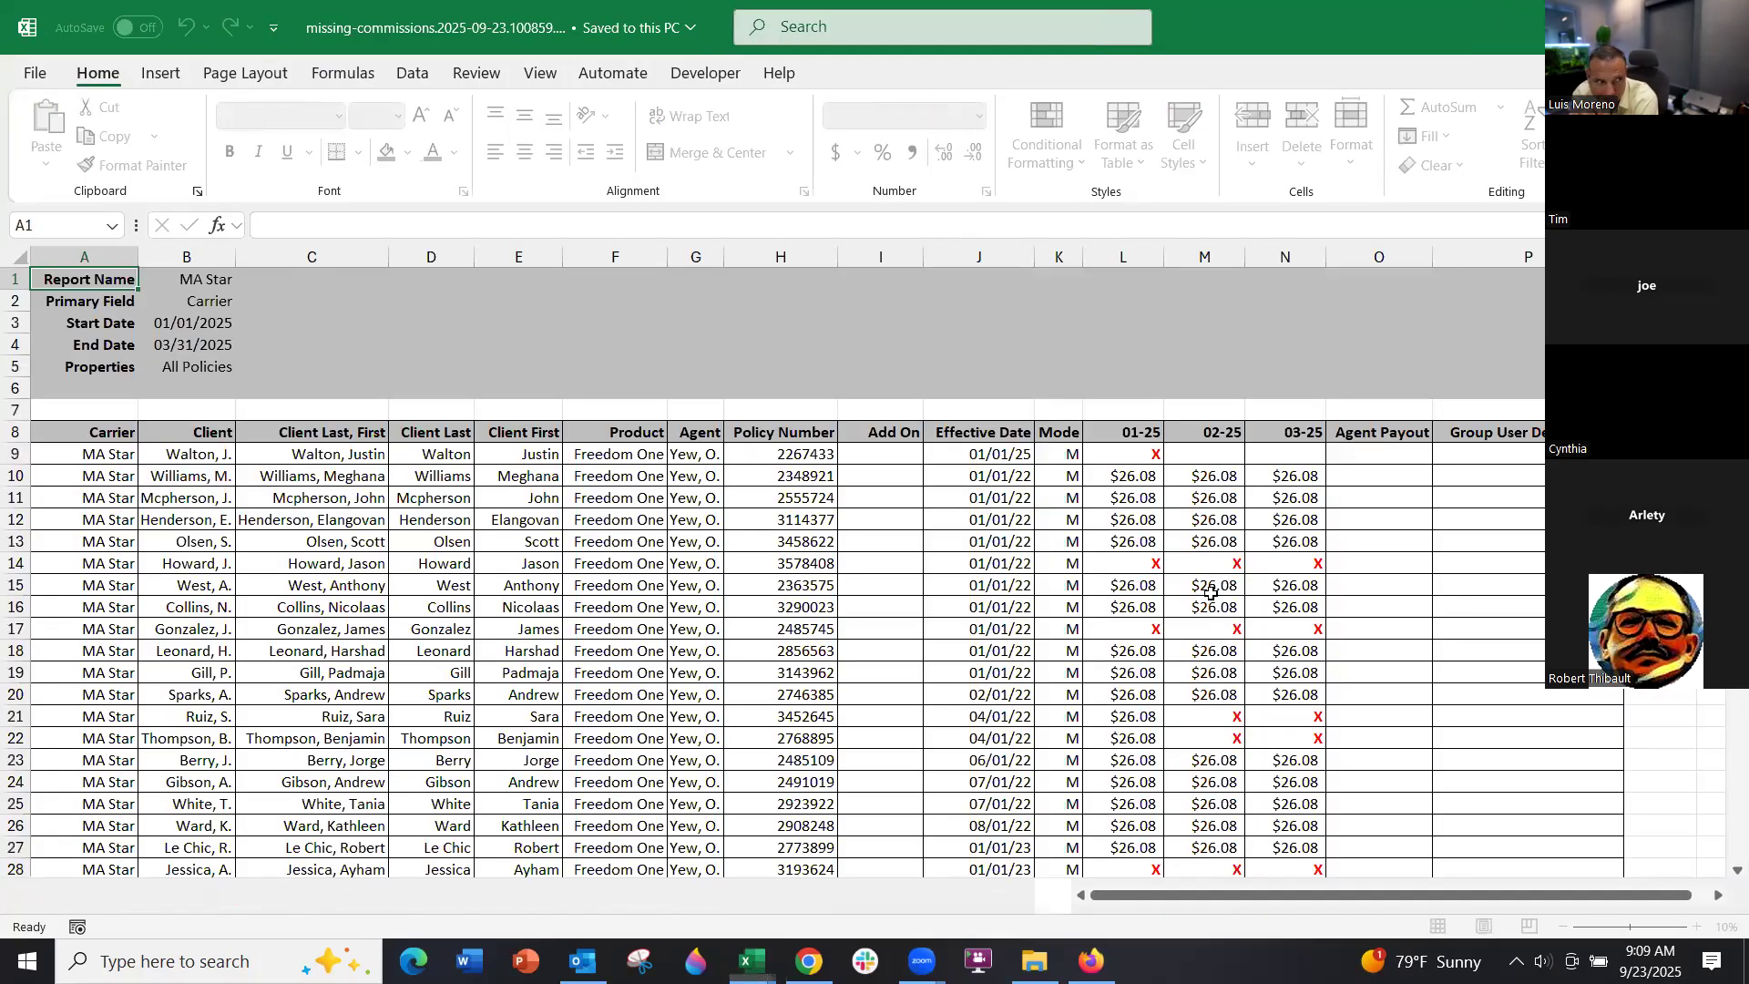
pyautogui.click(13, 431)
pyautogui.click(470, 75)
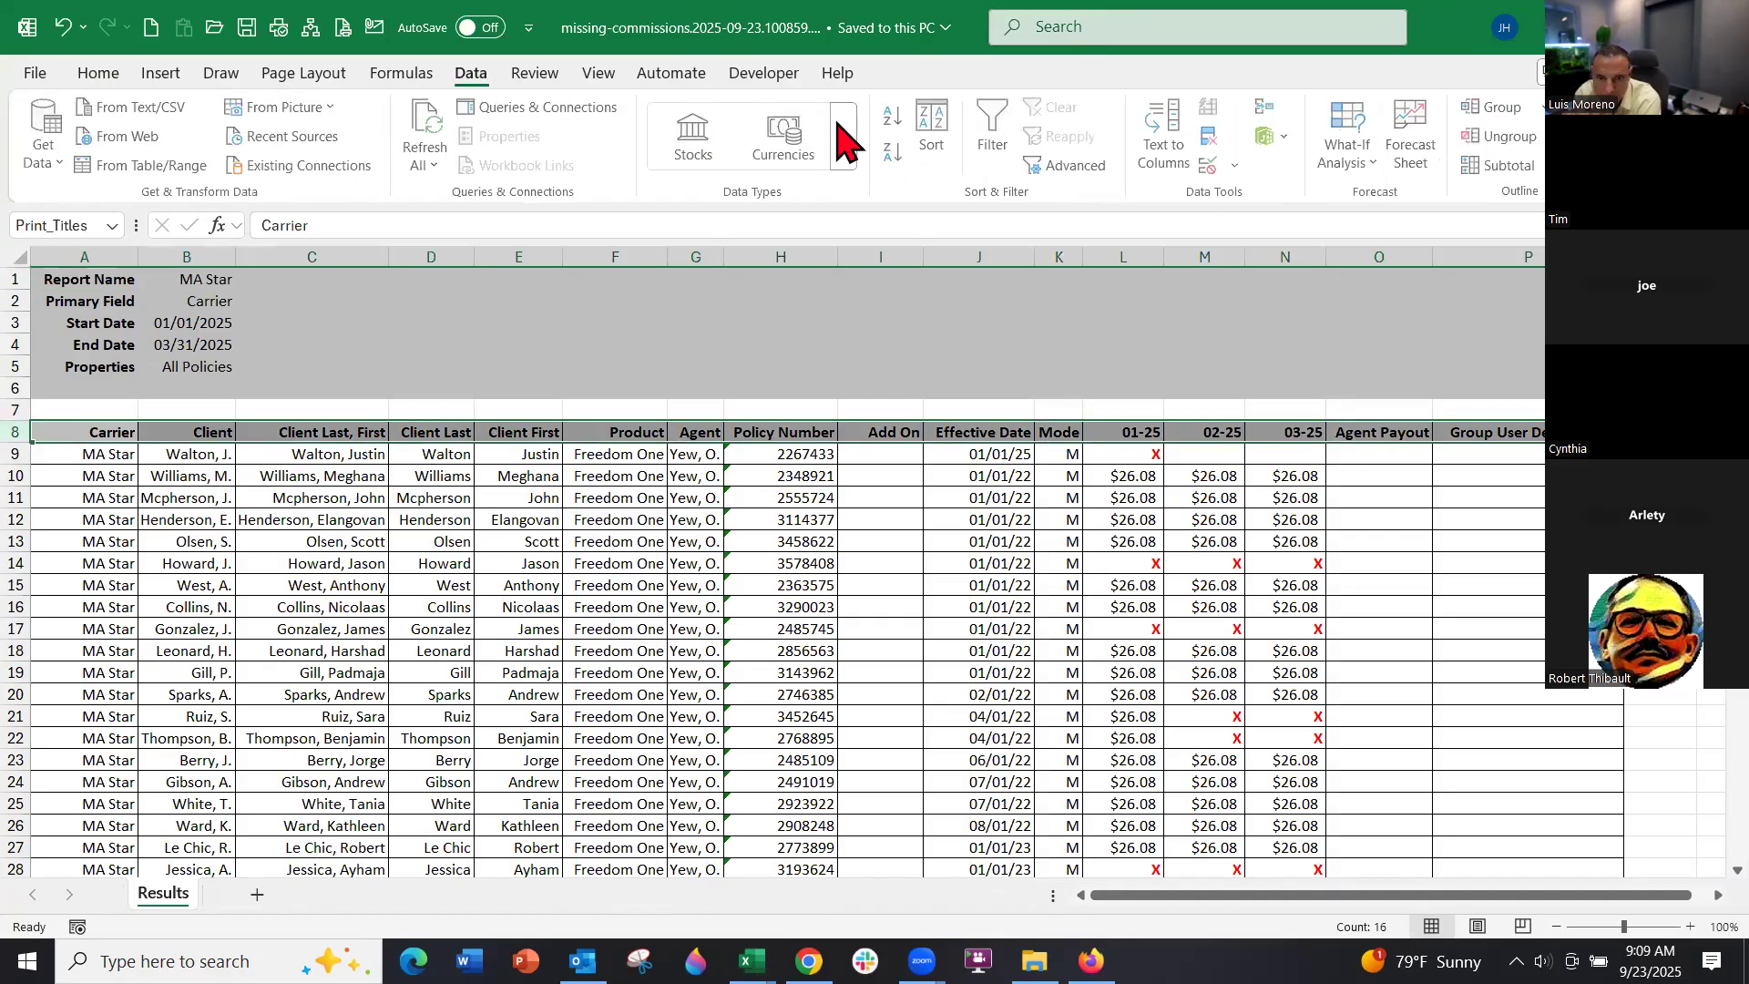
pyautogui.click(992, 132)
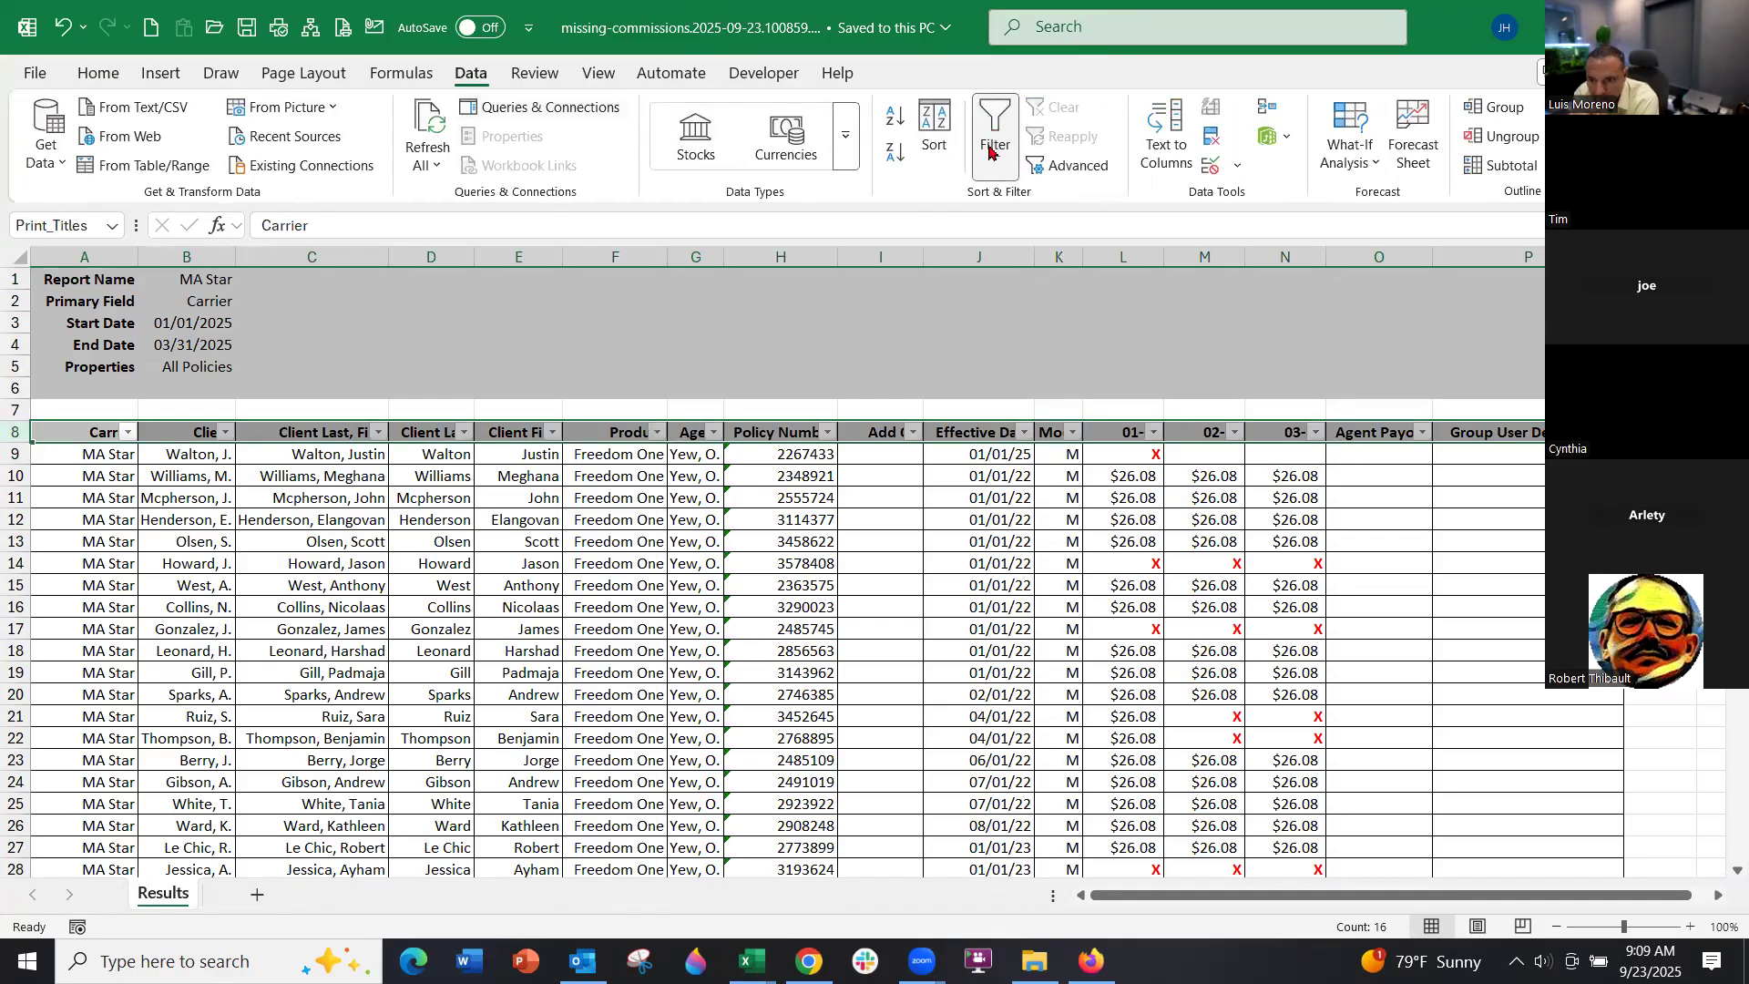
# Sort the 01-25 column smallest to largest and select the X cells in L85:N95
pyautogui.click(1153, 433)
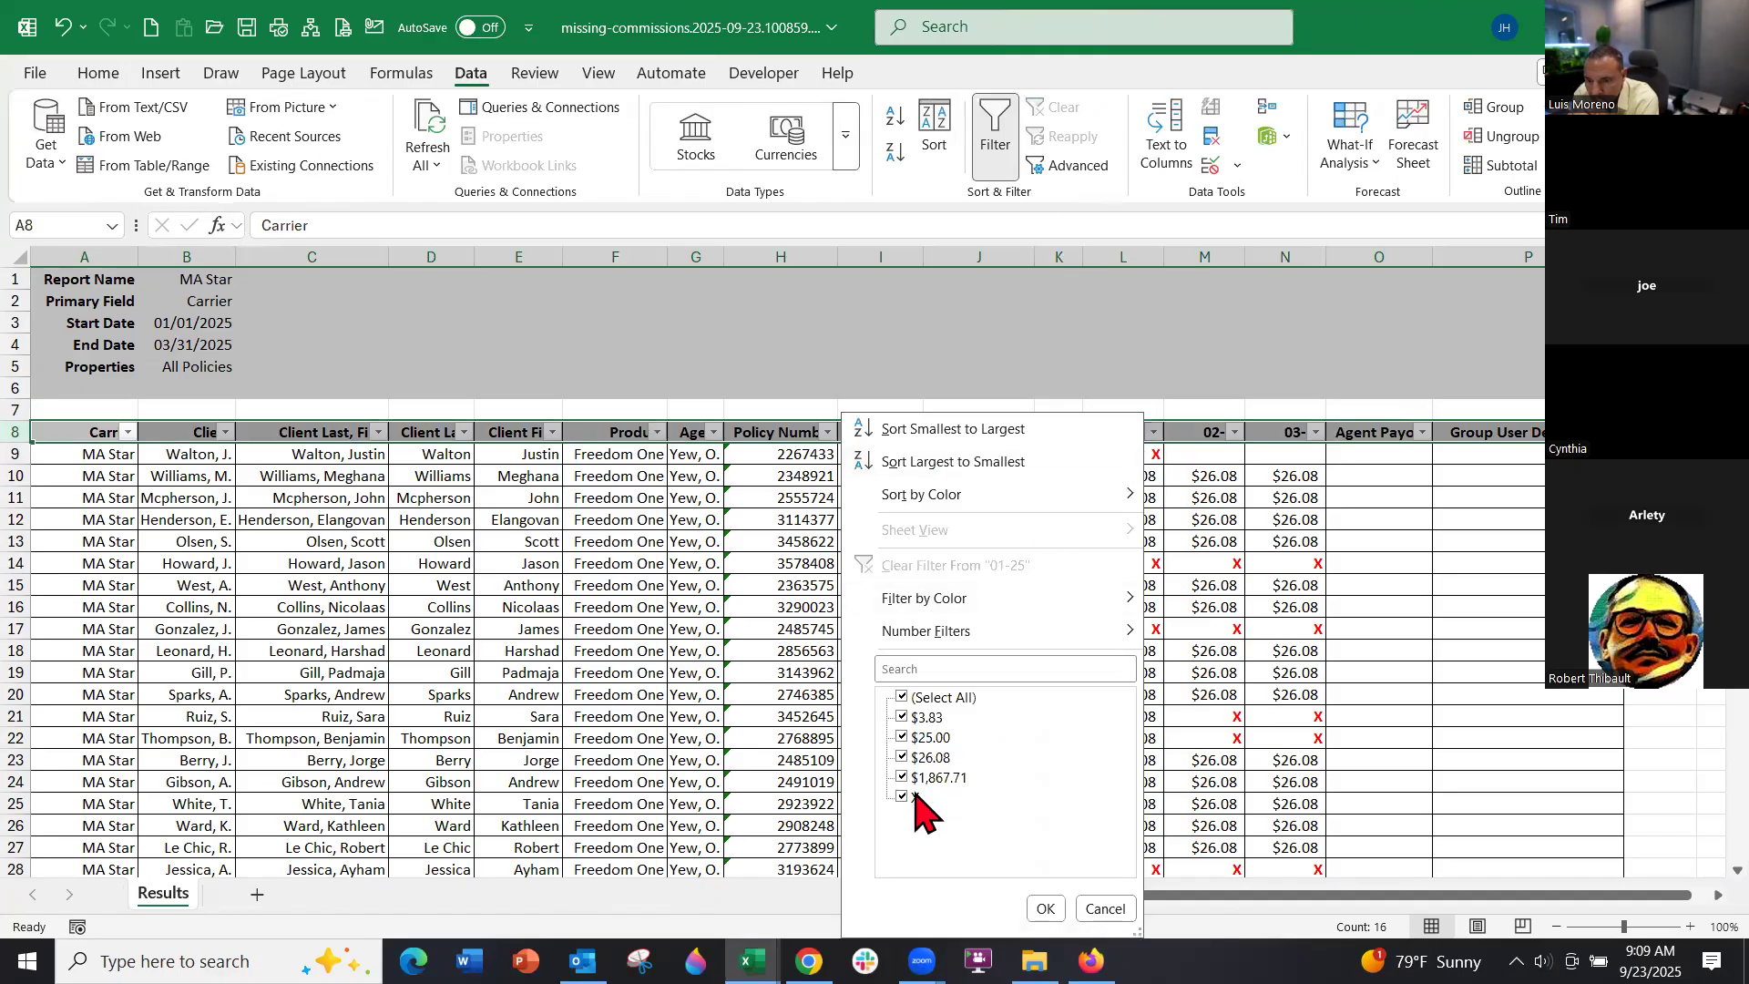
pyautogui.click(913, 430)
pyautogui.scroll(-6, 1111, 631)
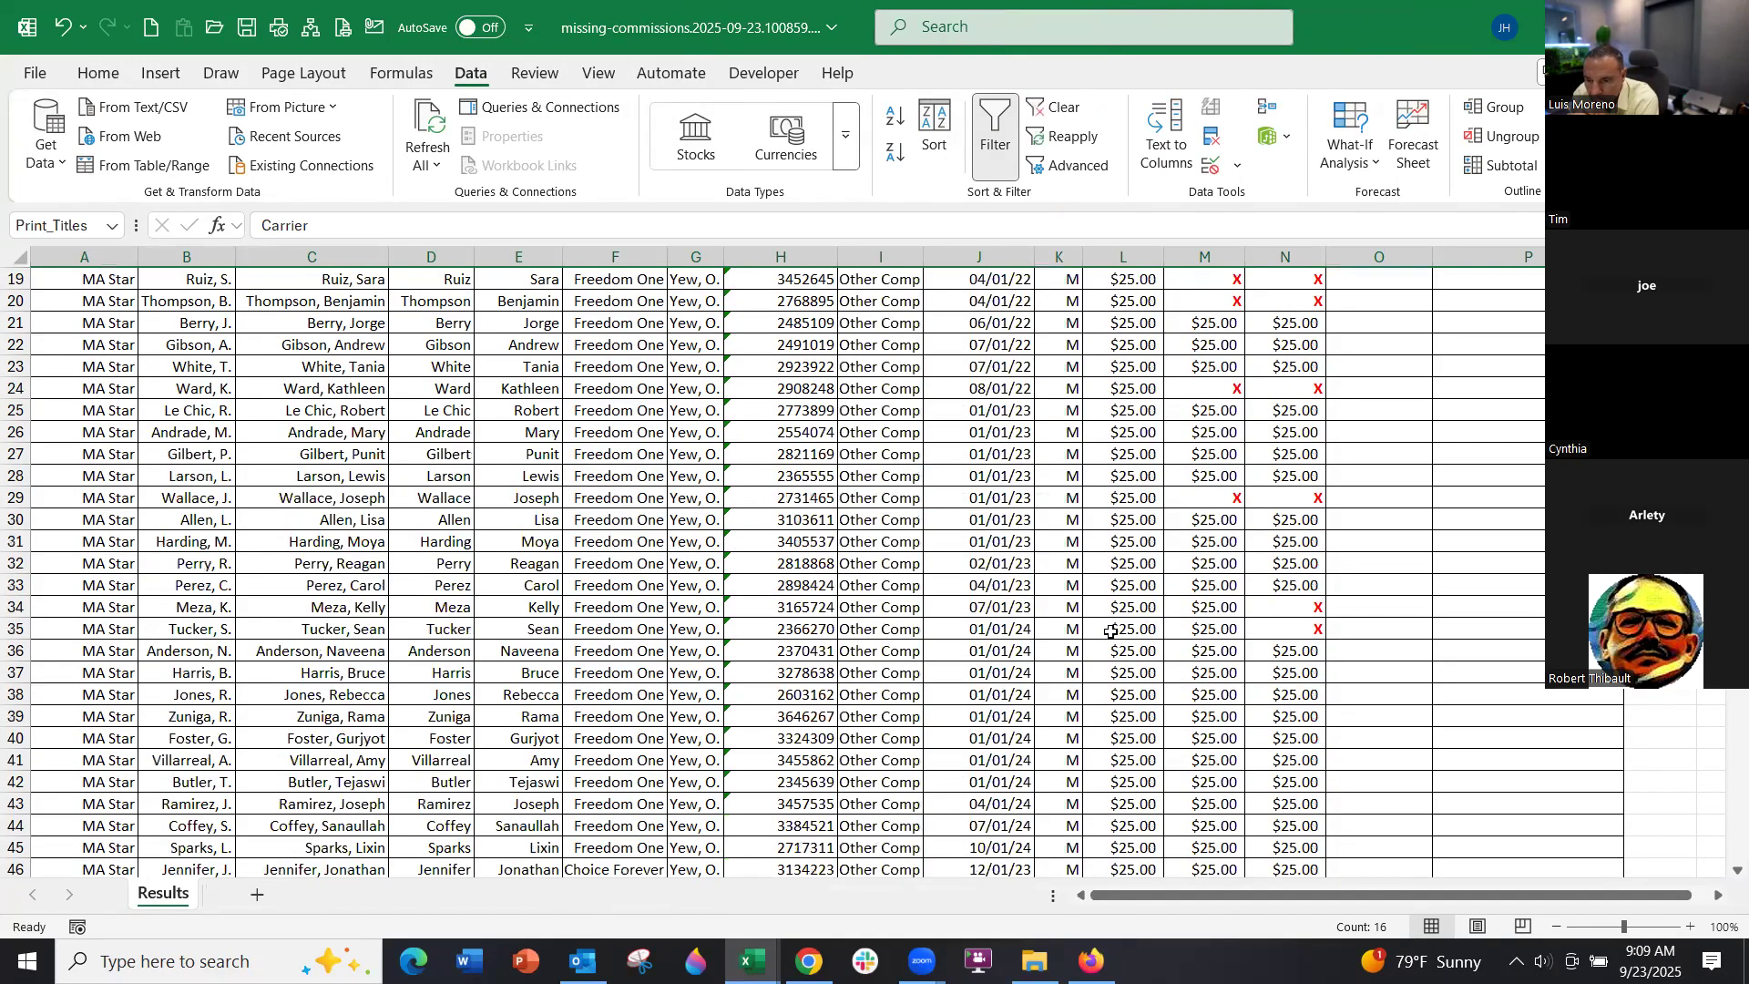
pyautogui.scroll(-17, 1111, 632)
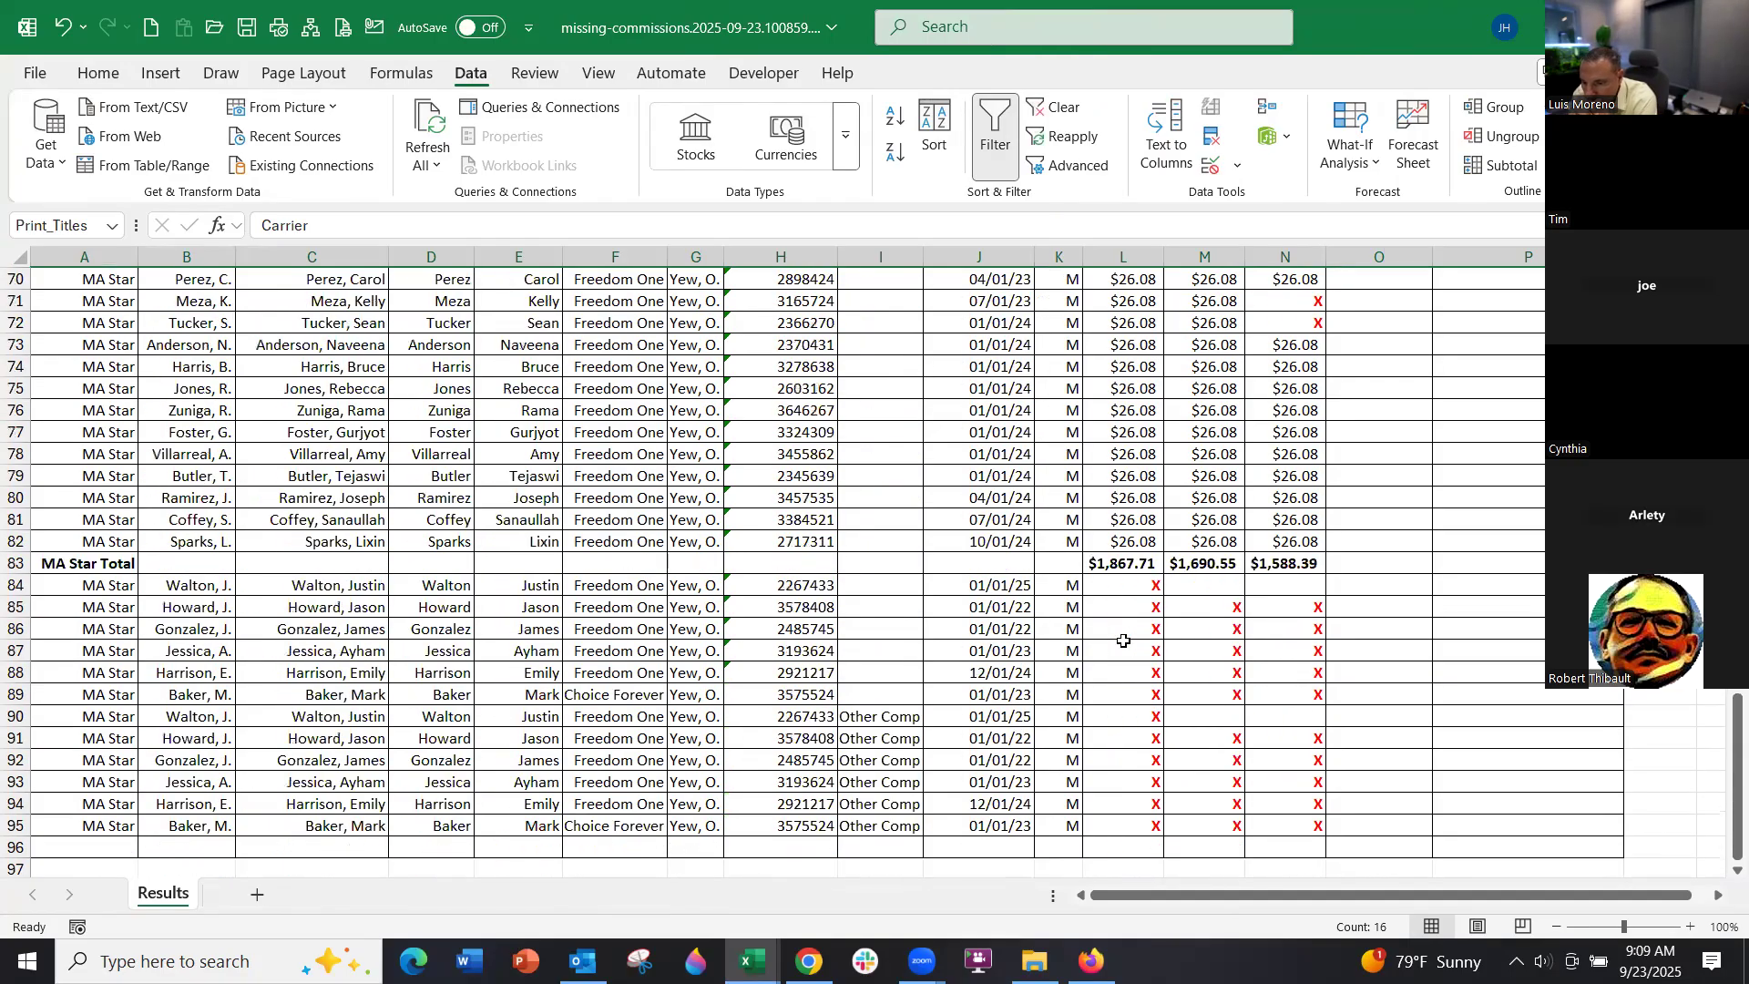
pyautogui.scroll(-2, 1126, 635)
pyautogui.moveTo(1121, 475); pyautogui.dragTo(1297, 696)
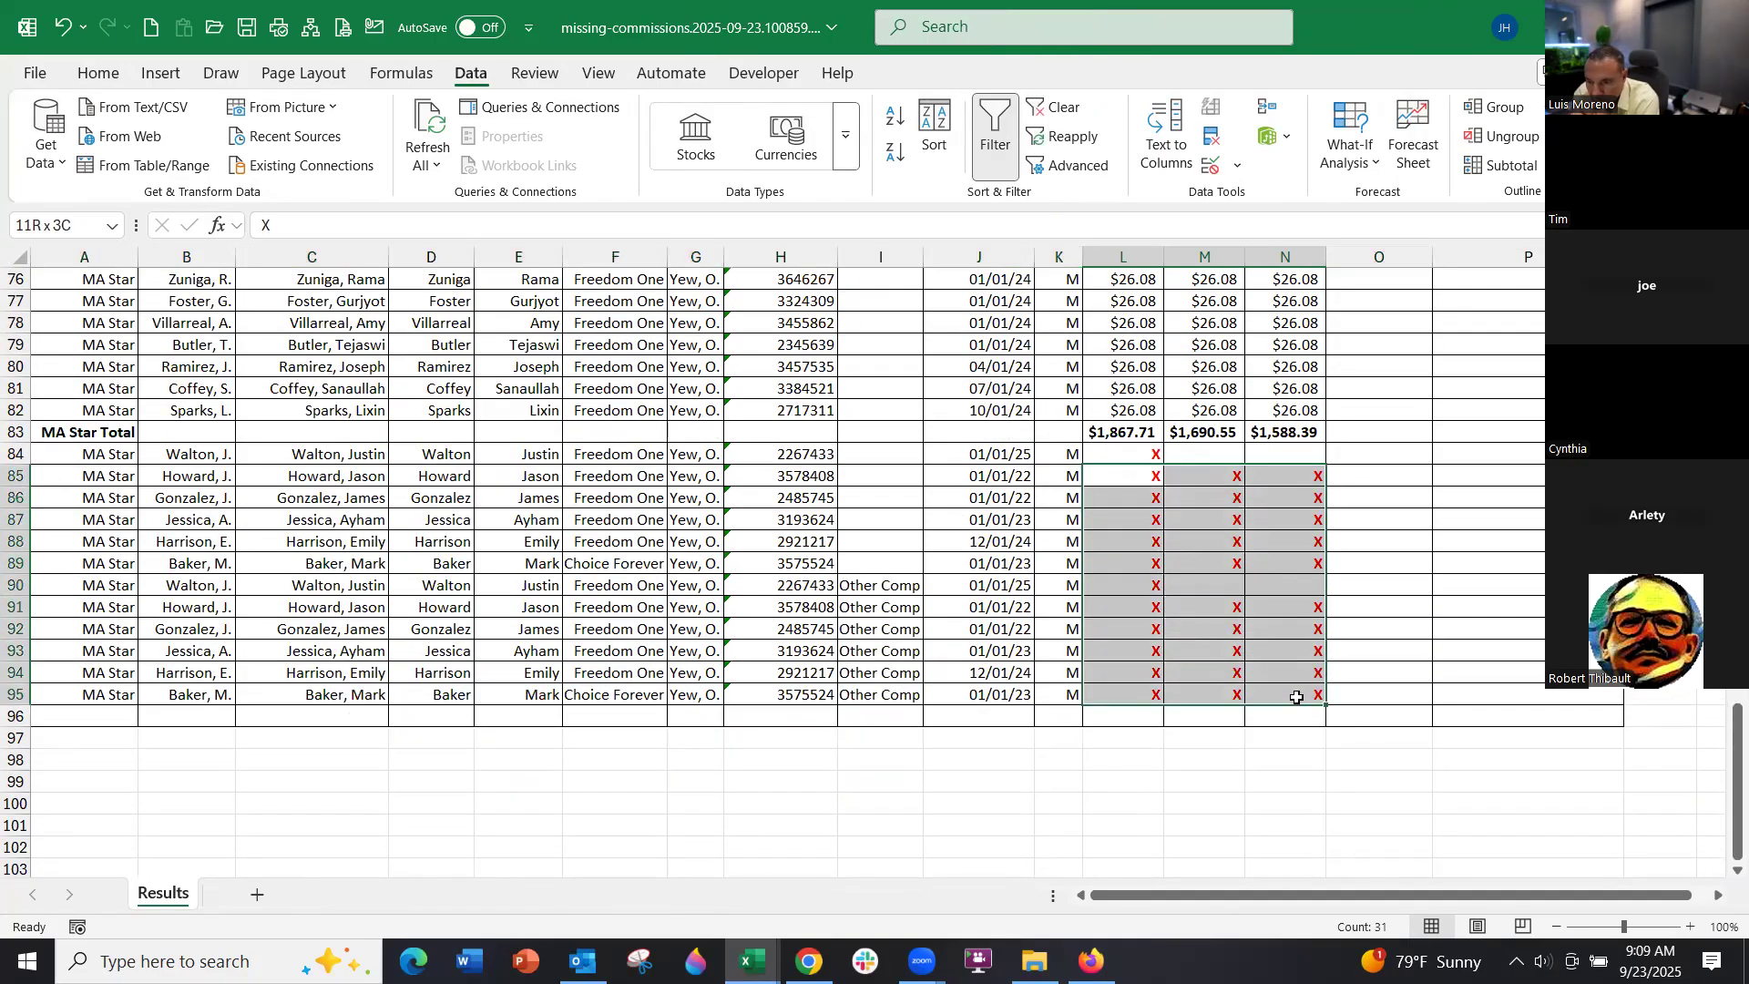
# Fill L85:N95 yellow, check the highlighted X rows, and return to the top
pyautogui.click(94, 72)
pyautogui.click(315, 151)
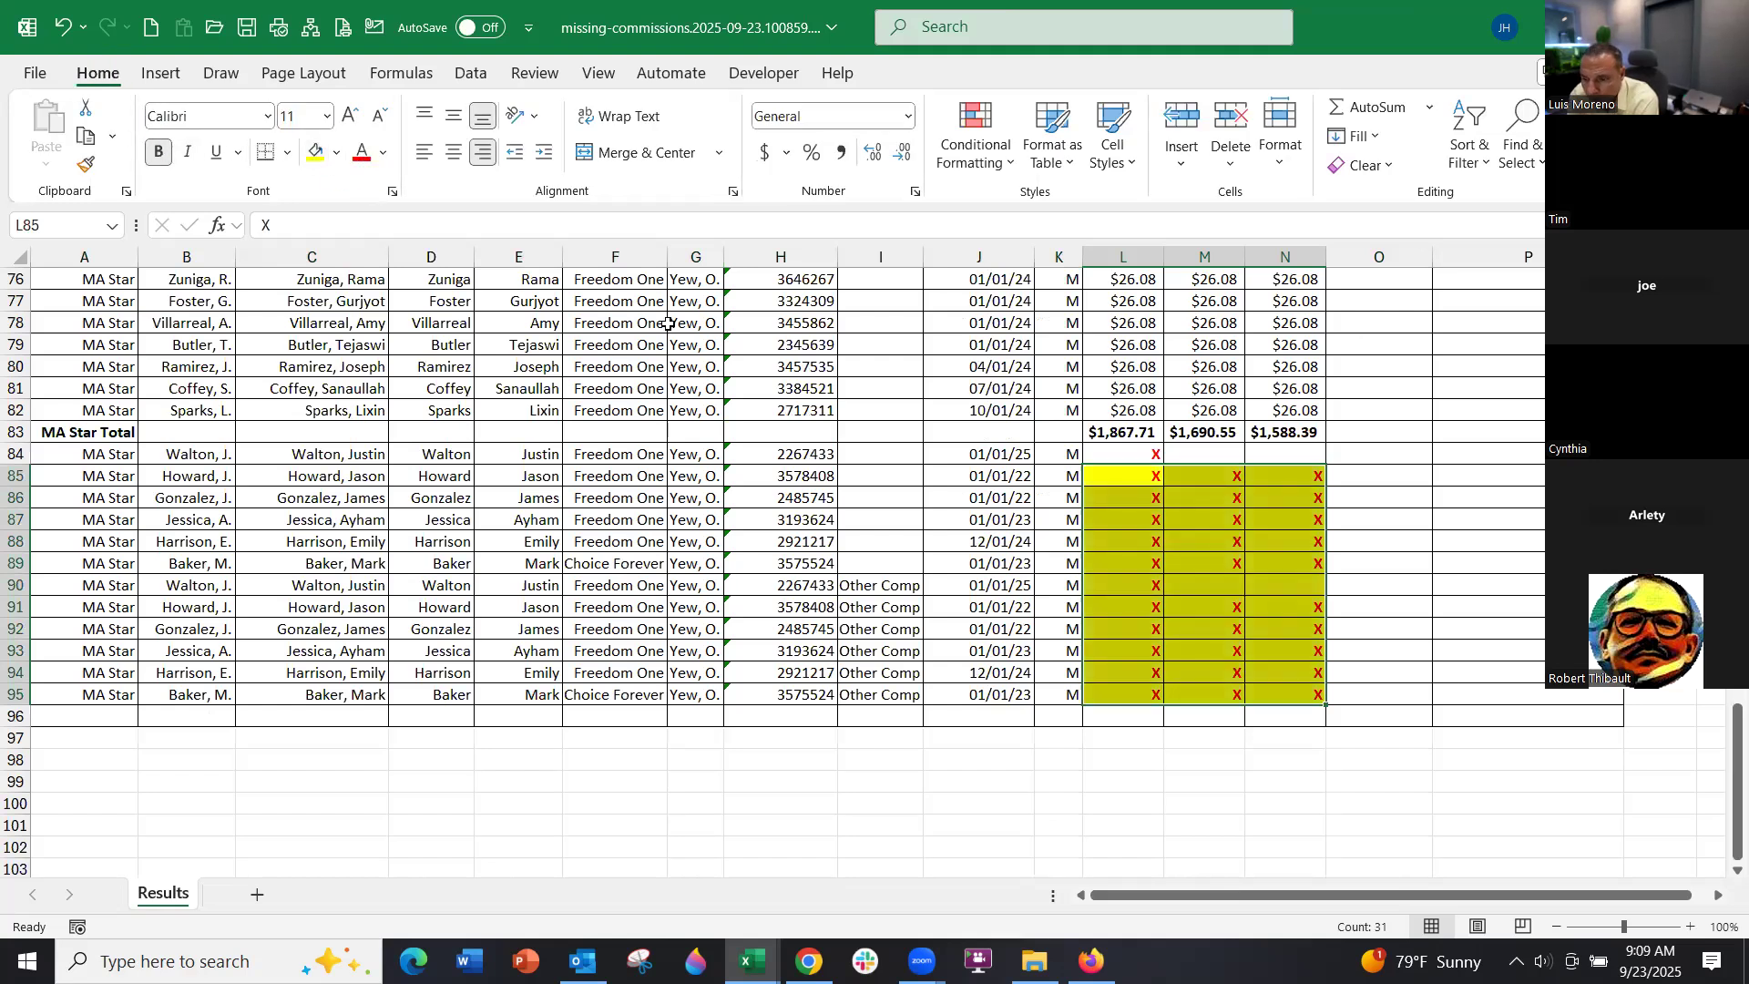
pyautogui.click(1193, 537)
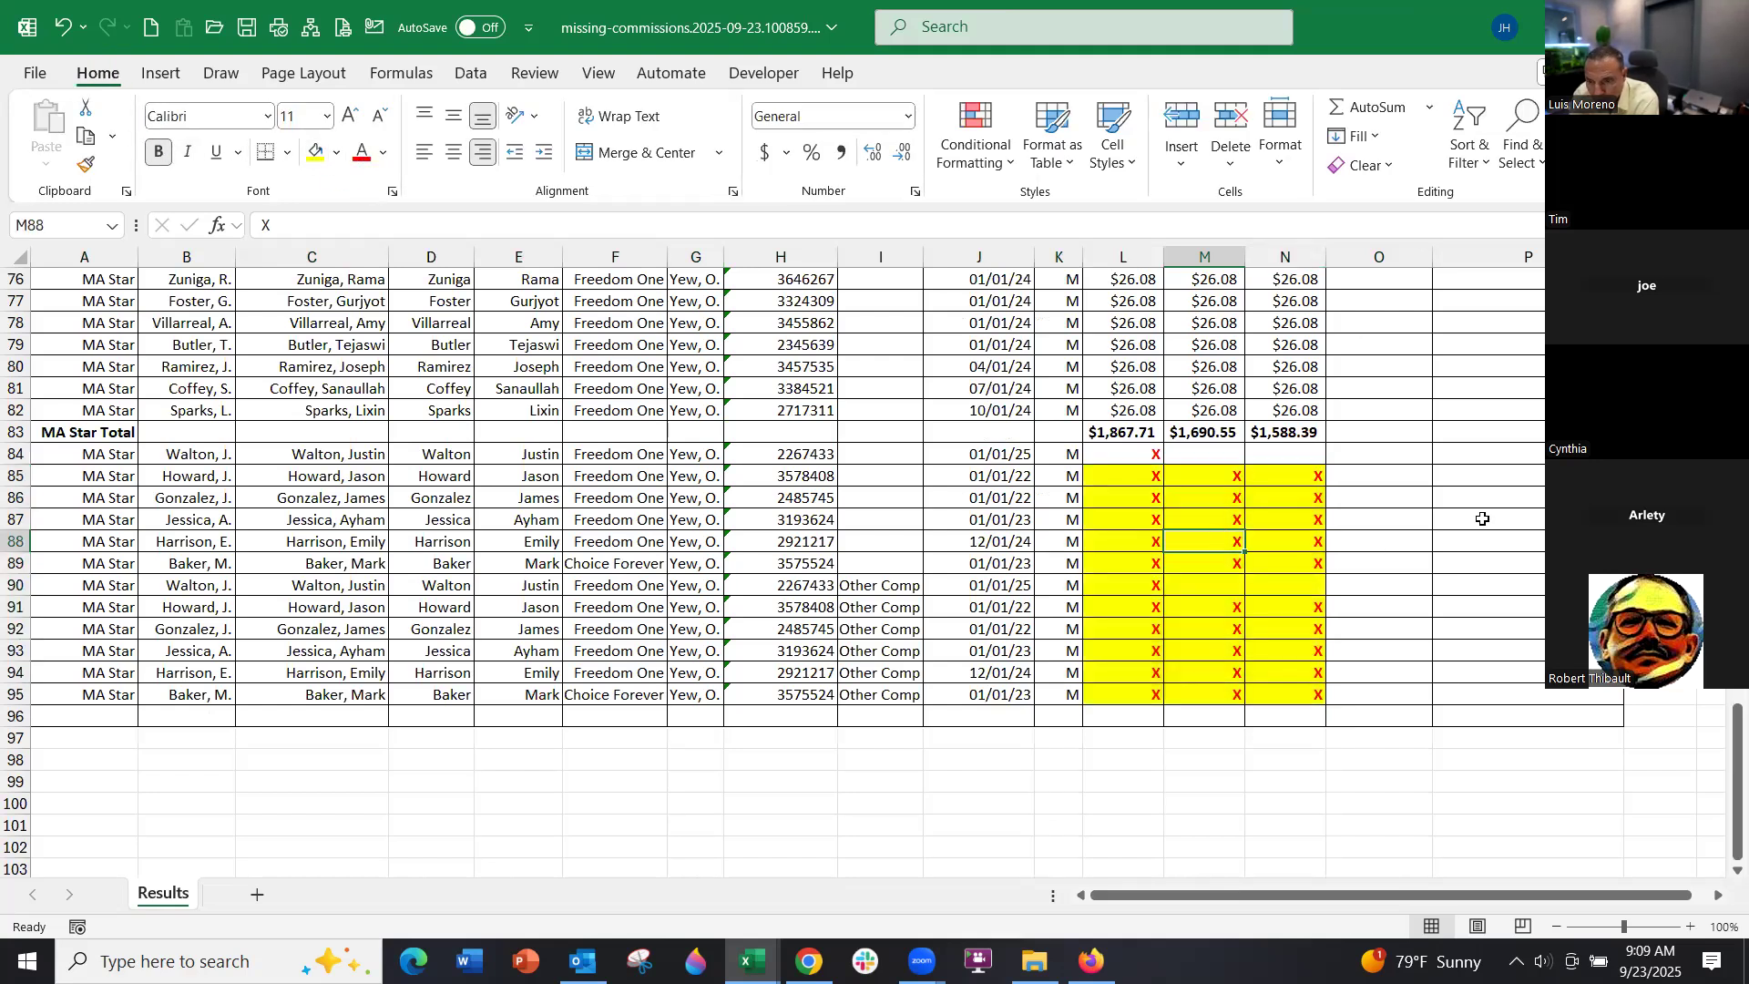
pyautogui.scroll(-1, 1420, 539)
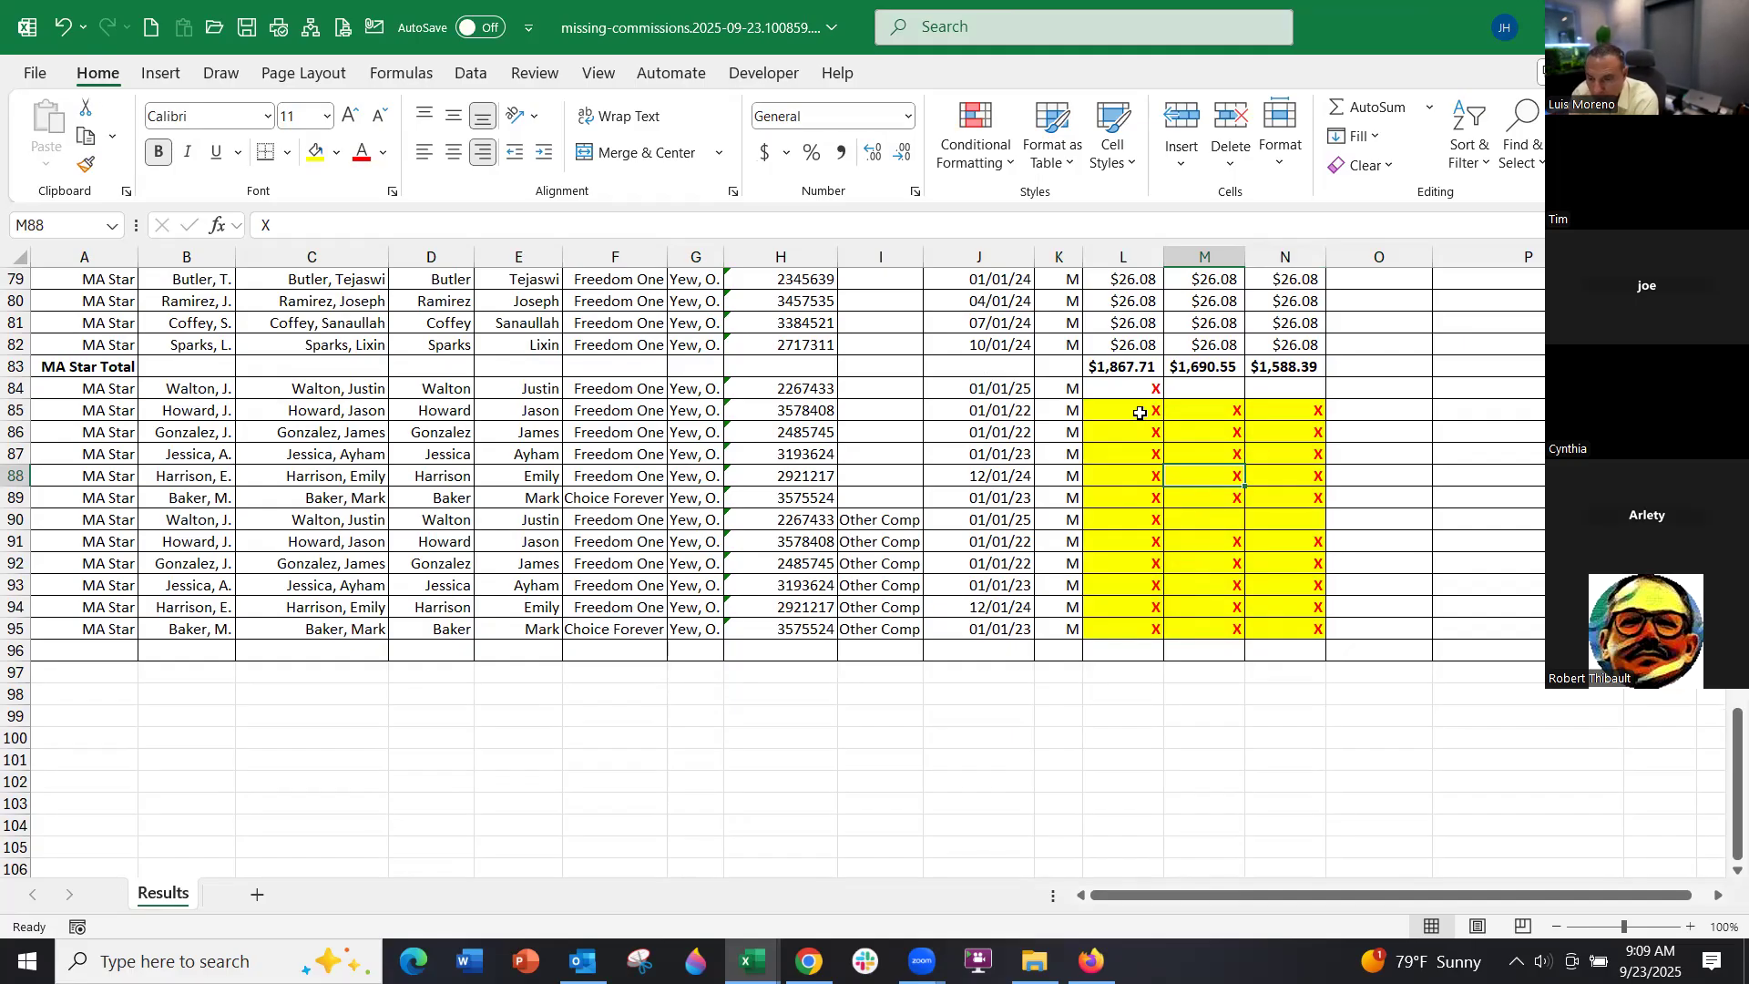
pyautogui.click(1124, 393)
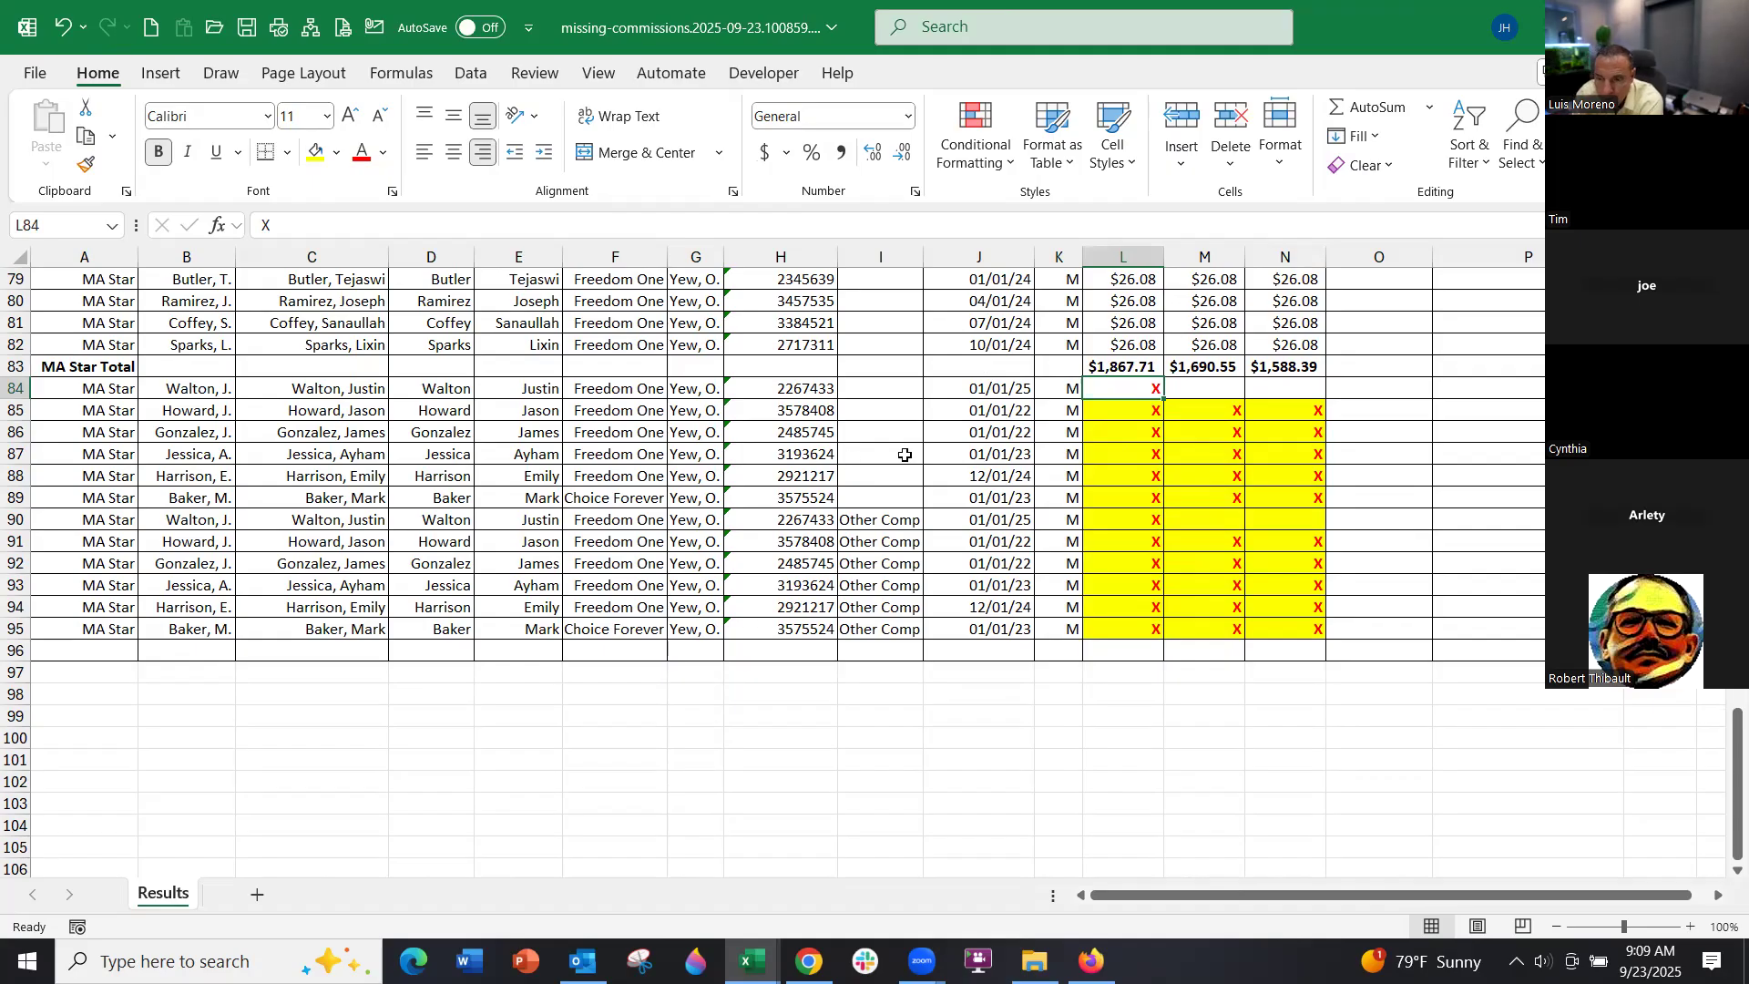
pyautogui.scroll(20, 905, 454)
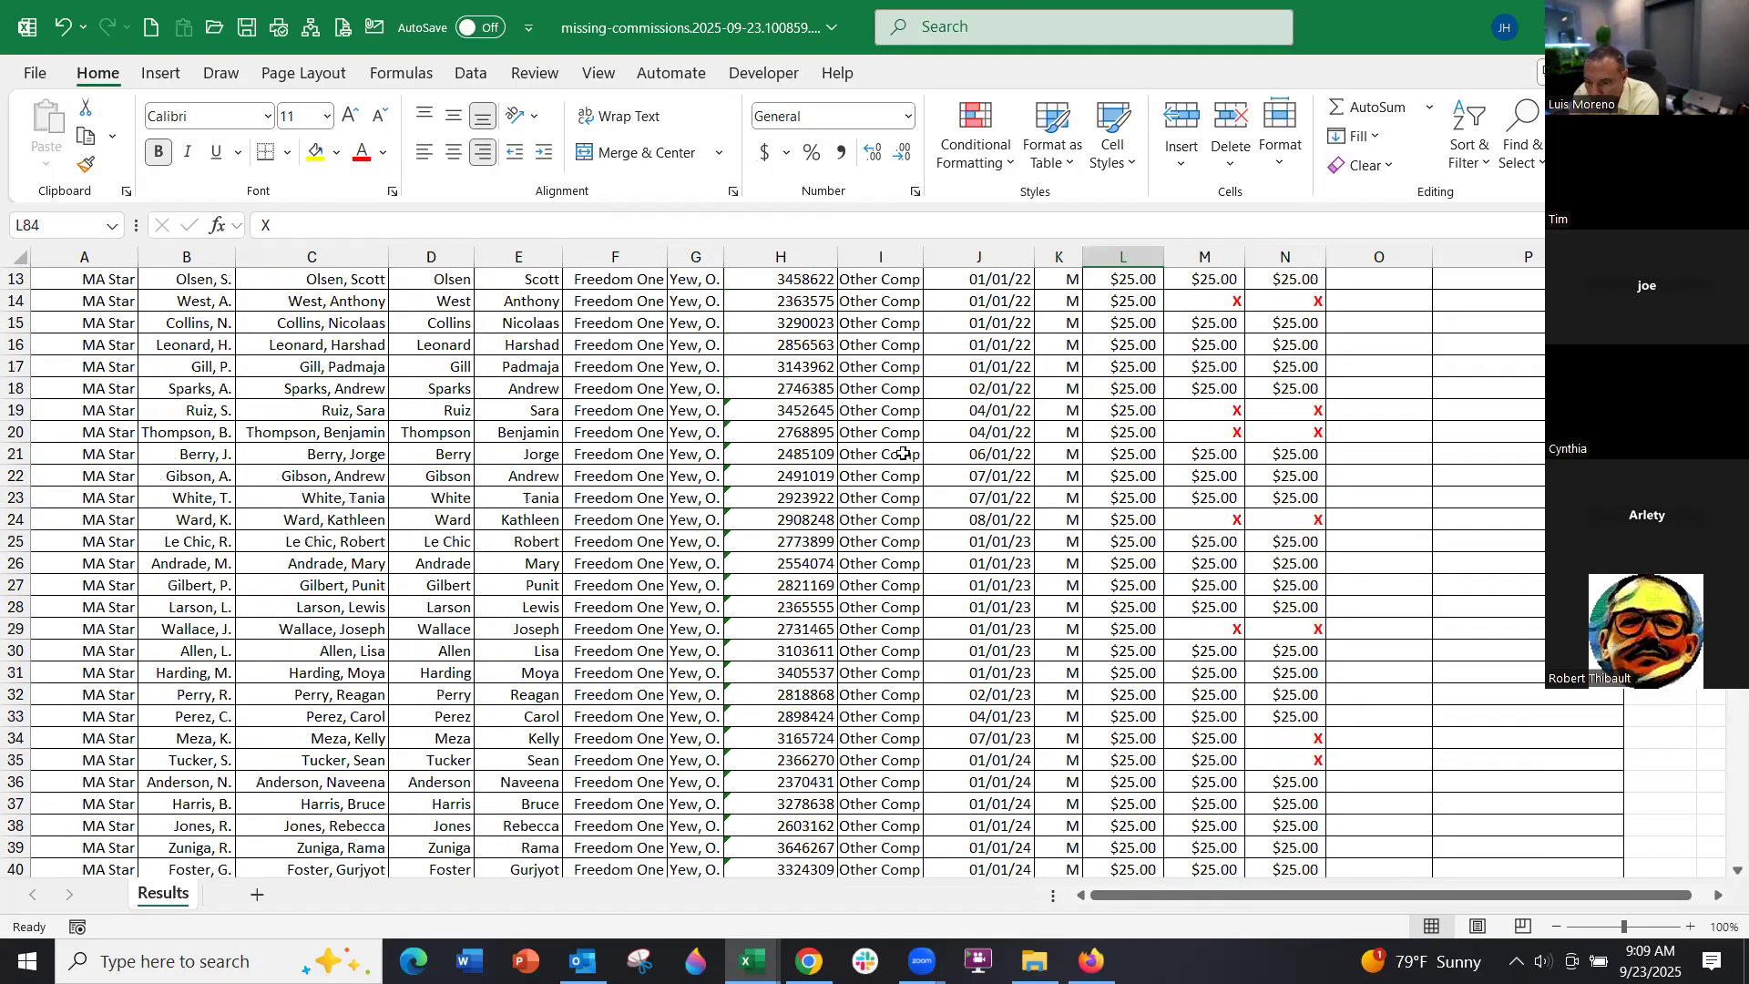
pyautogui.scroll(4, 903, 453)
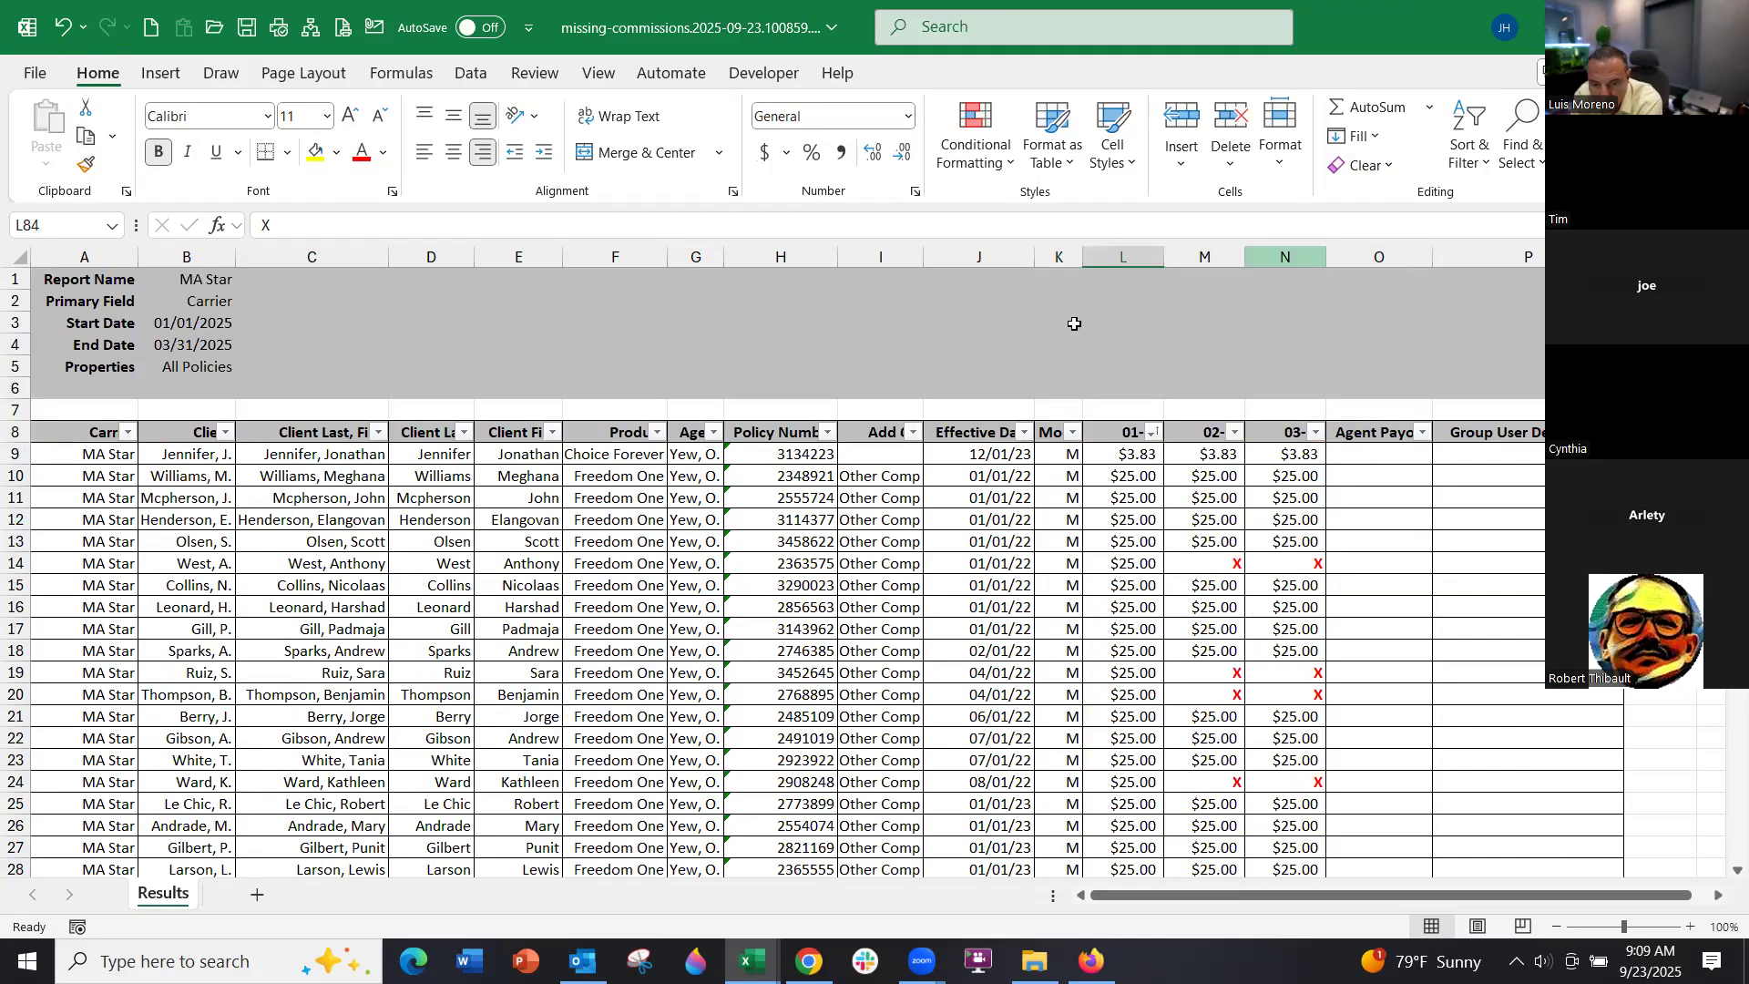
# Fill all of row 14 yellow to flag the policy missing its 02 and 03 payments
pyautogui.click(34, 564)
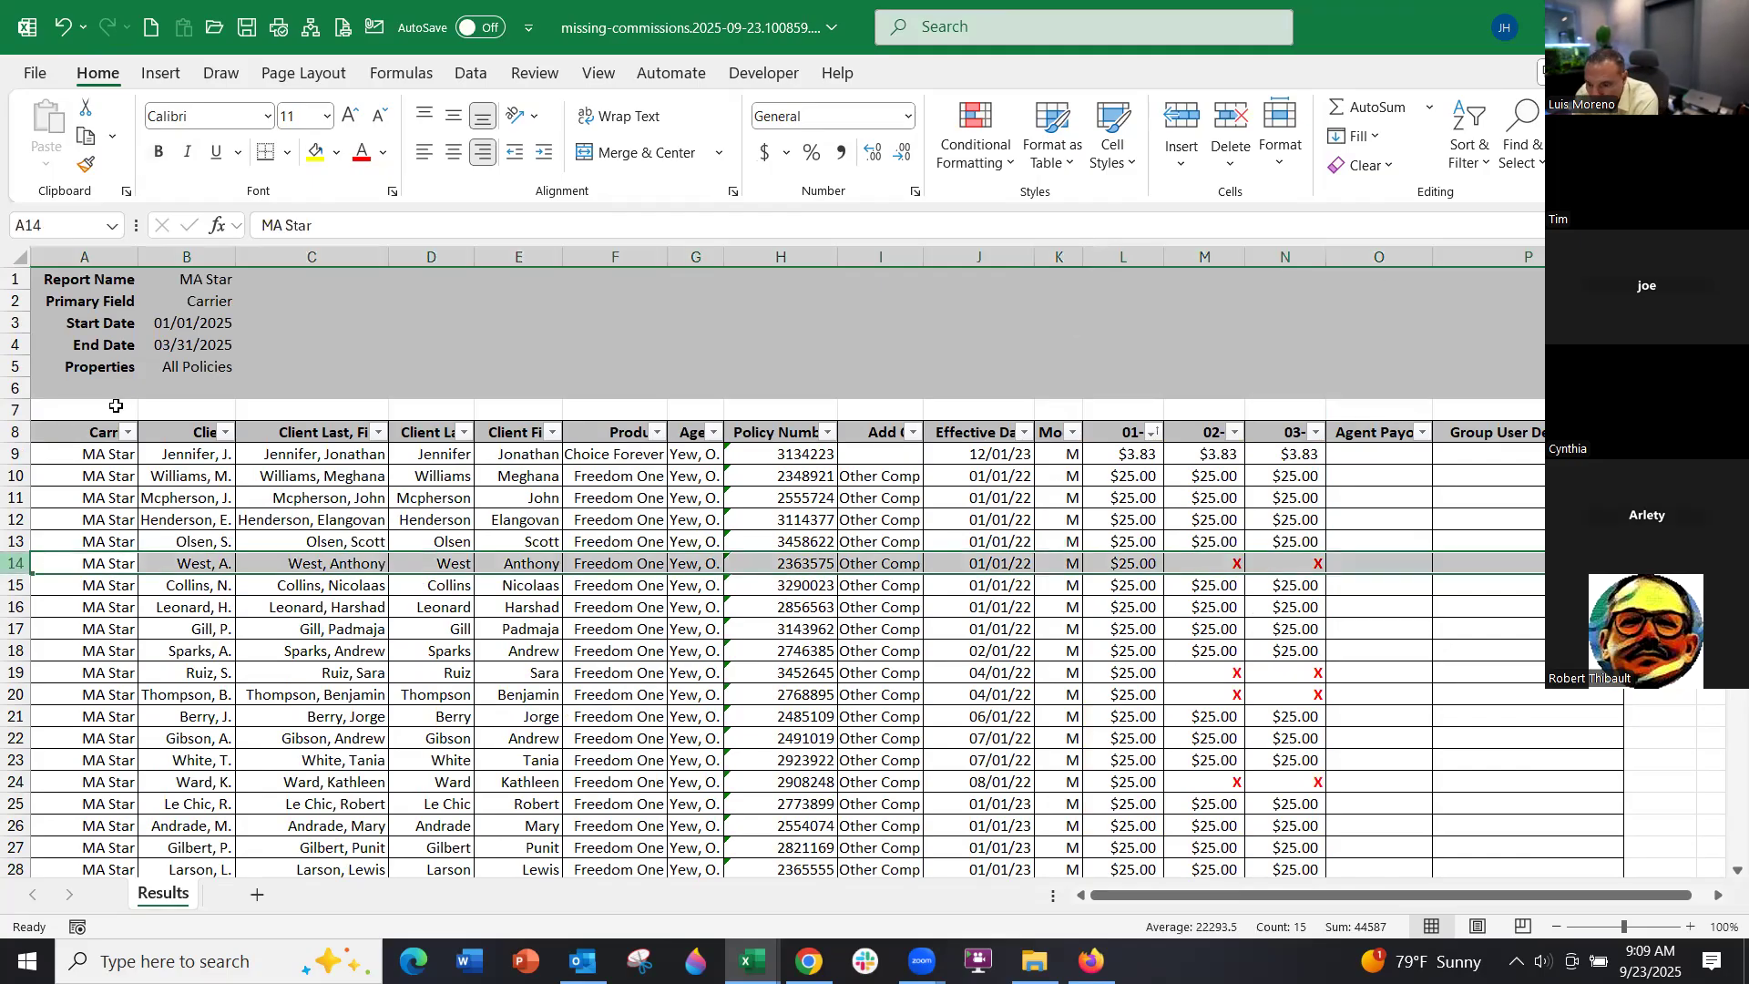
pyautogui.click(318, 153)
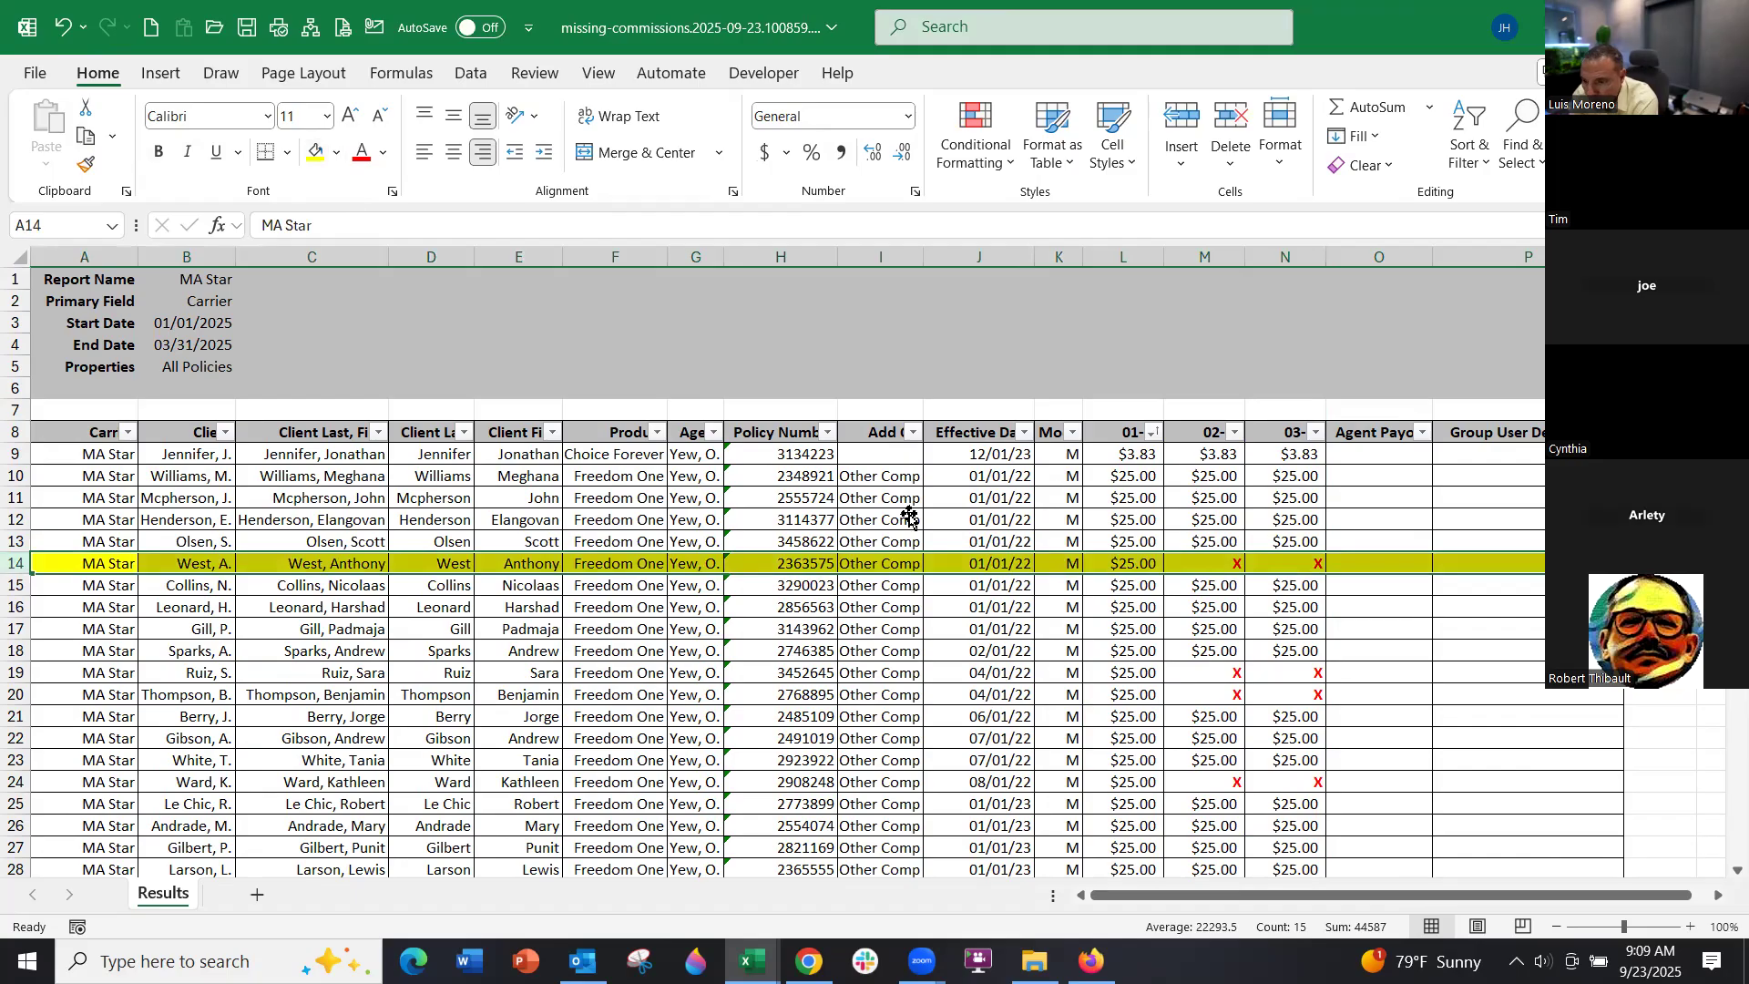
pyautogui.click(1220, 564)
pyautogui.click(1301, 567)
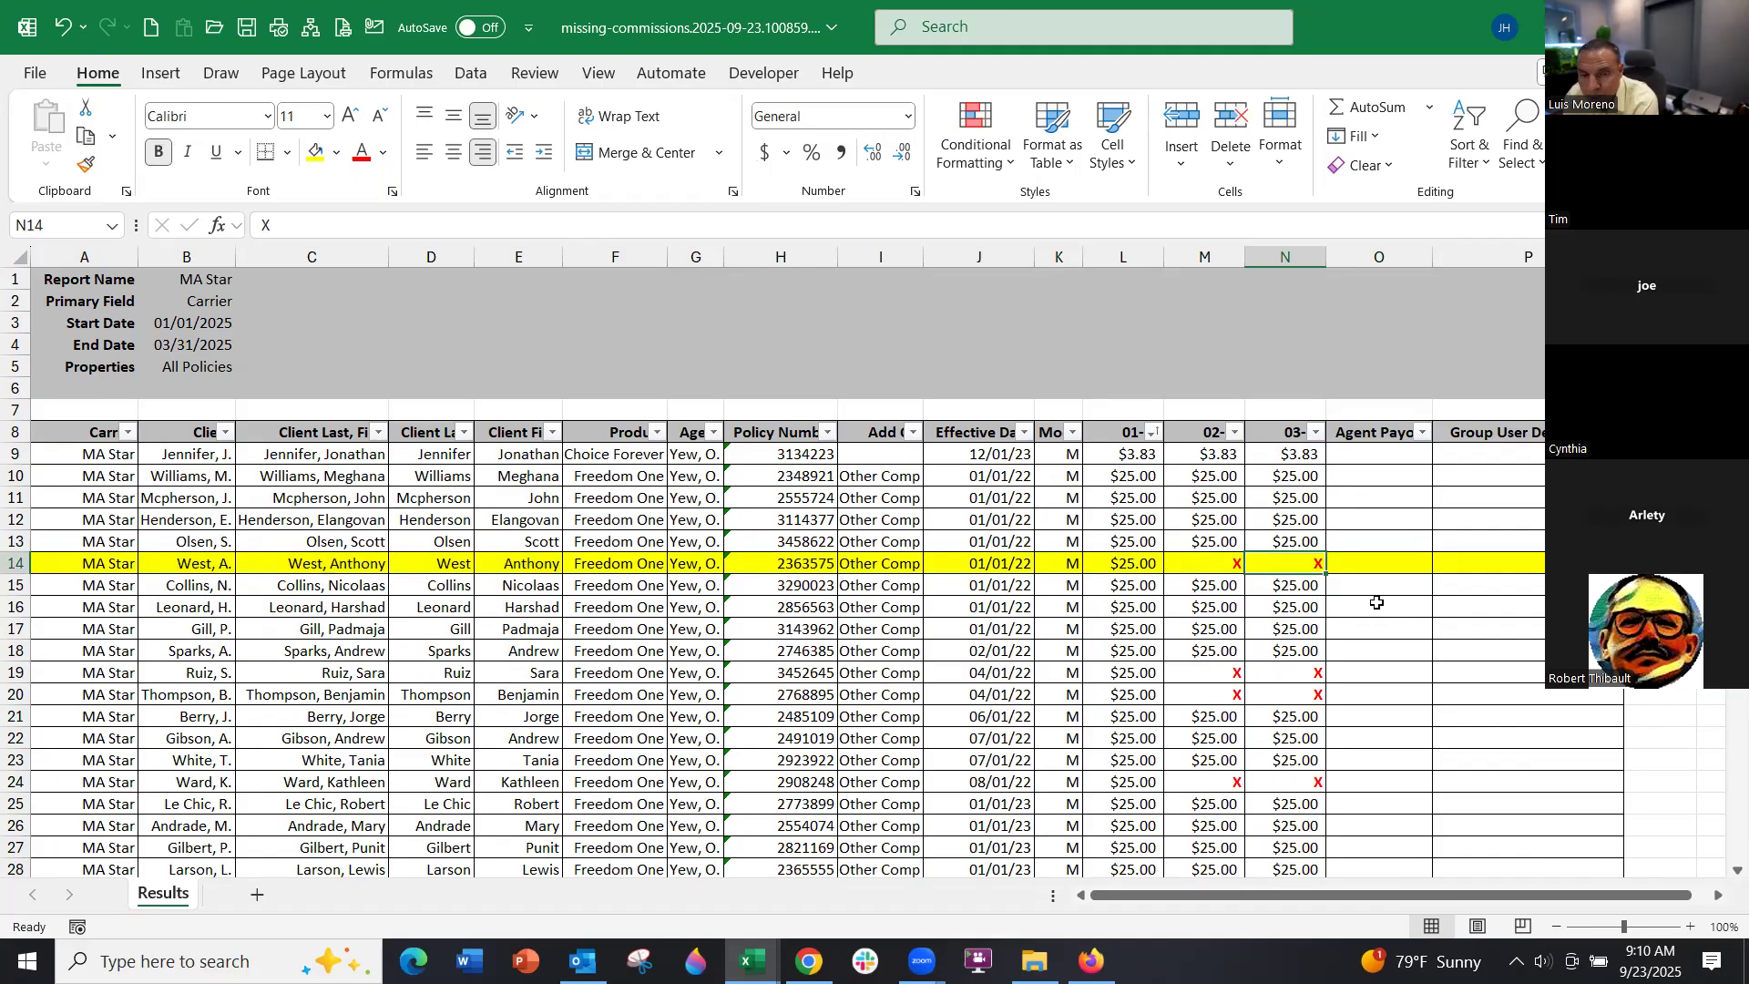
# Review the flagged row's cells and zoom the sheet to 110%
pyautogui.scroll(-1, 1377, 603)
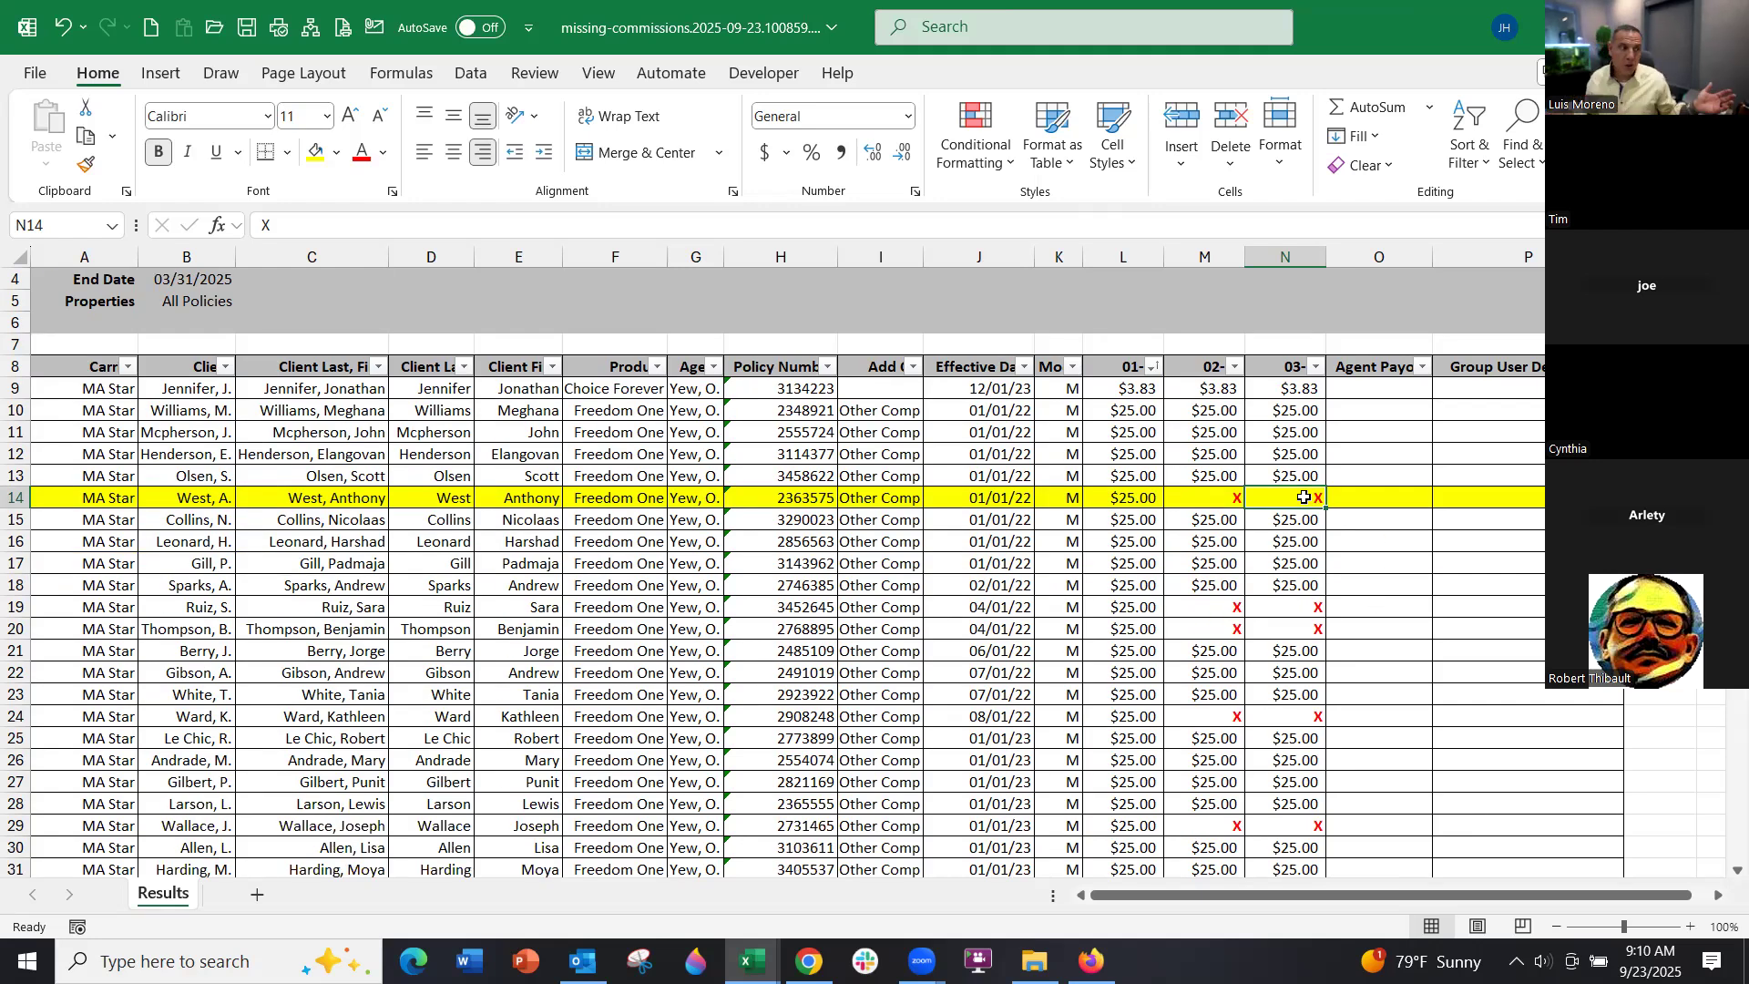
pyautogui.click(1238, 498)
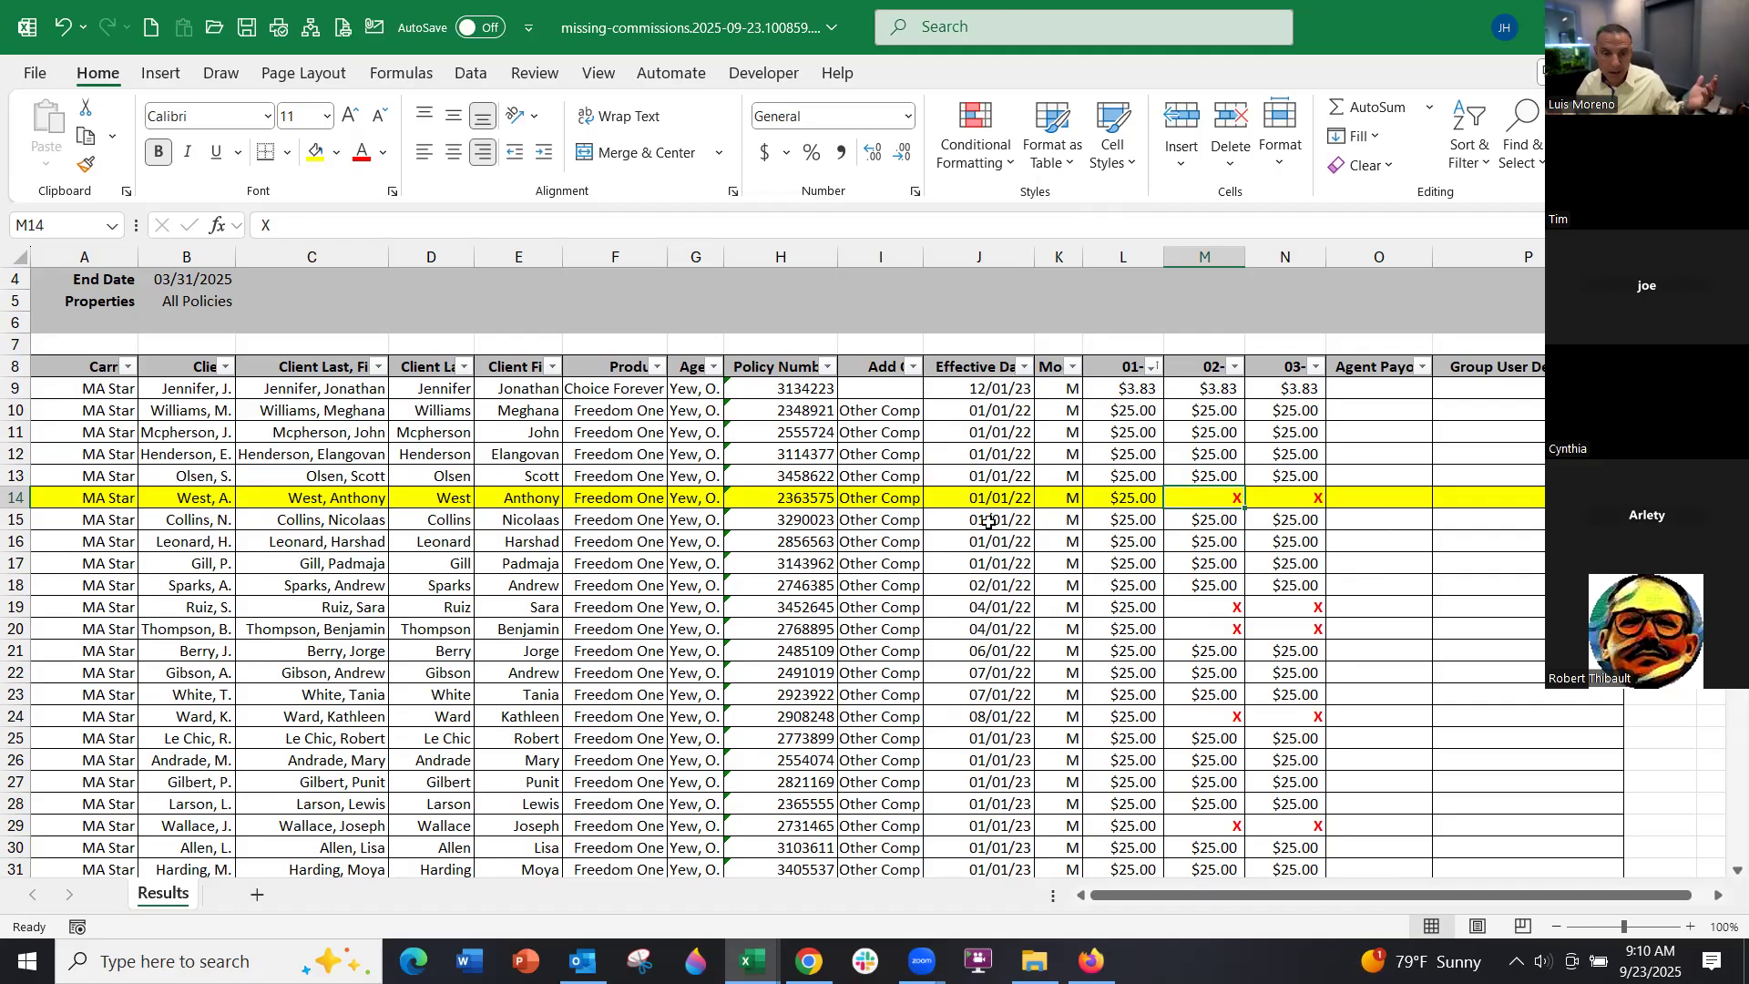
pyautogui.click(989, 522)
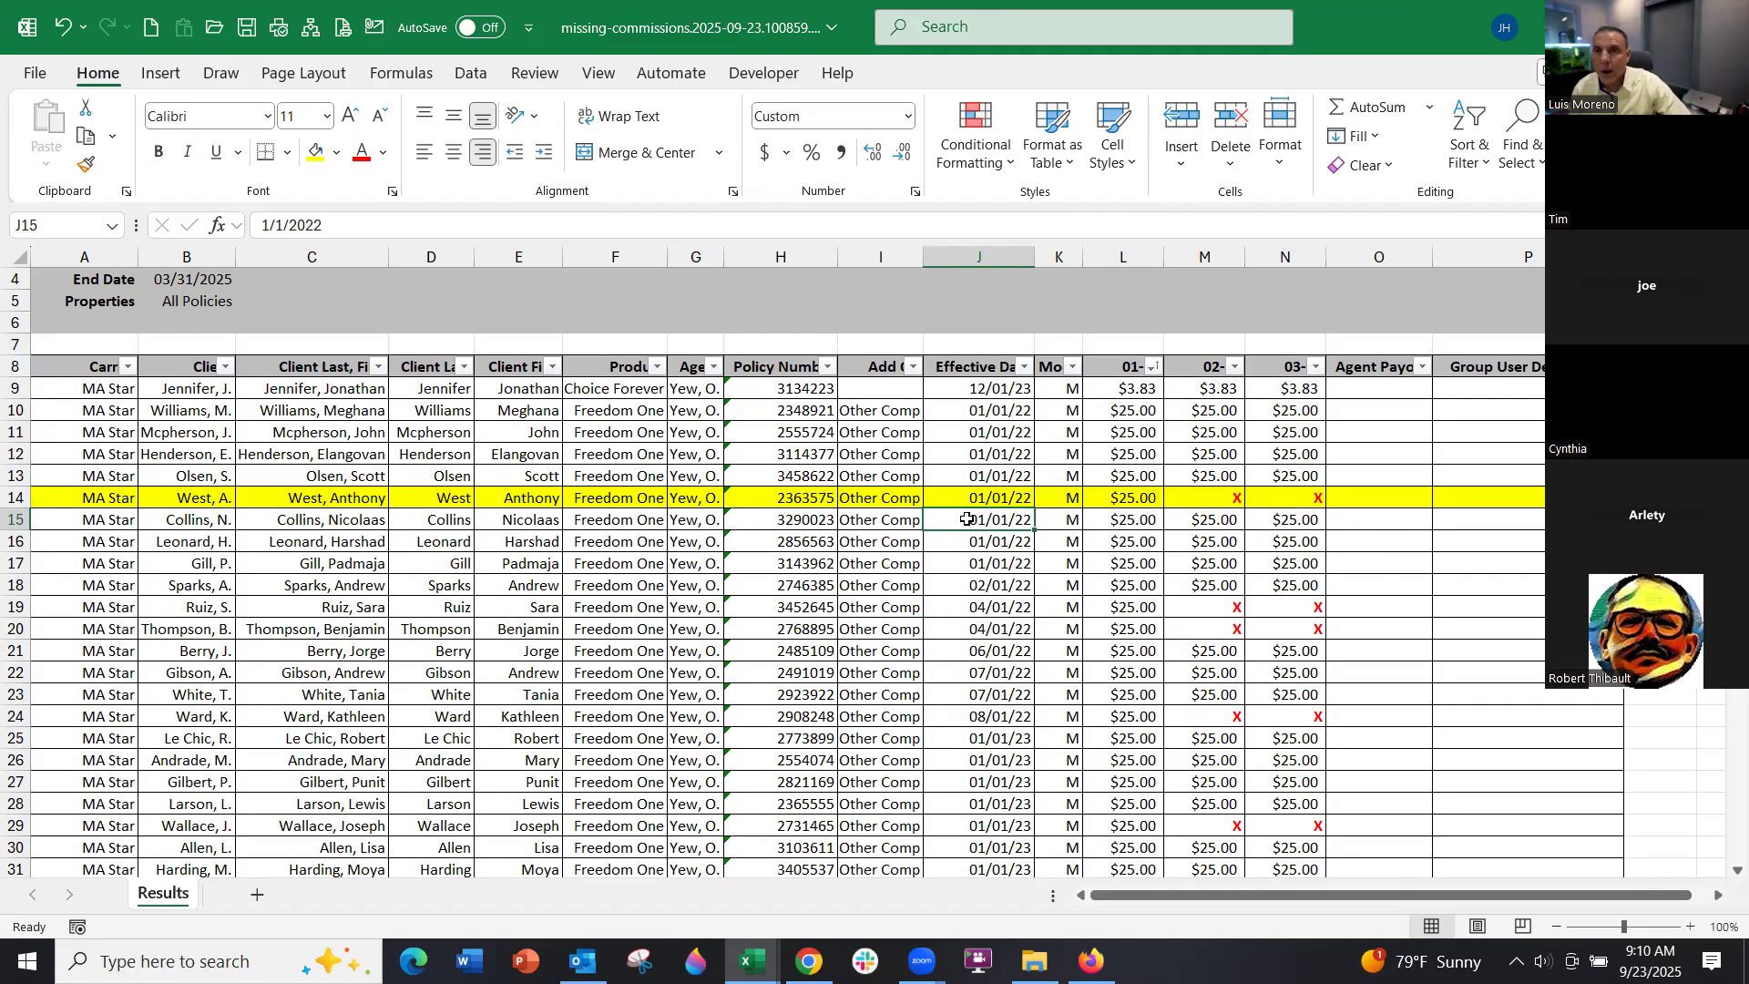
pyautogui.click(1690, 926)
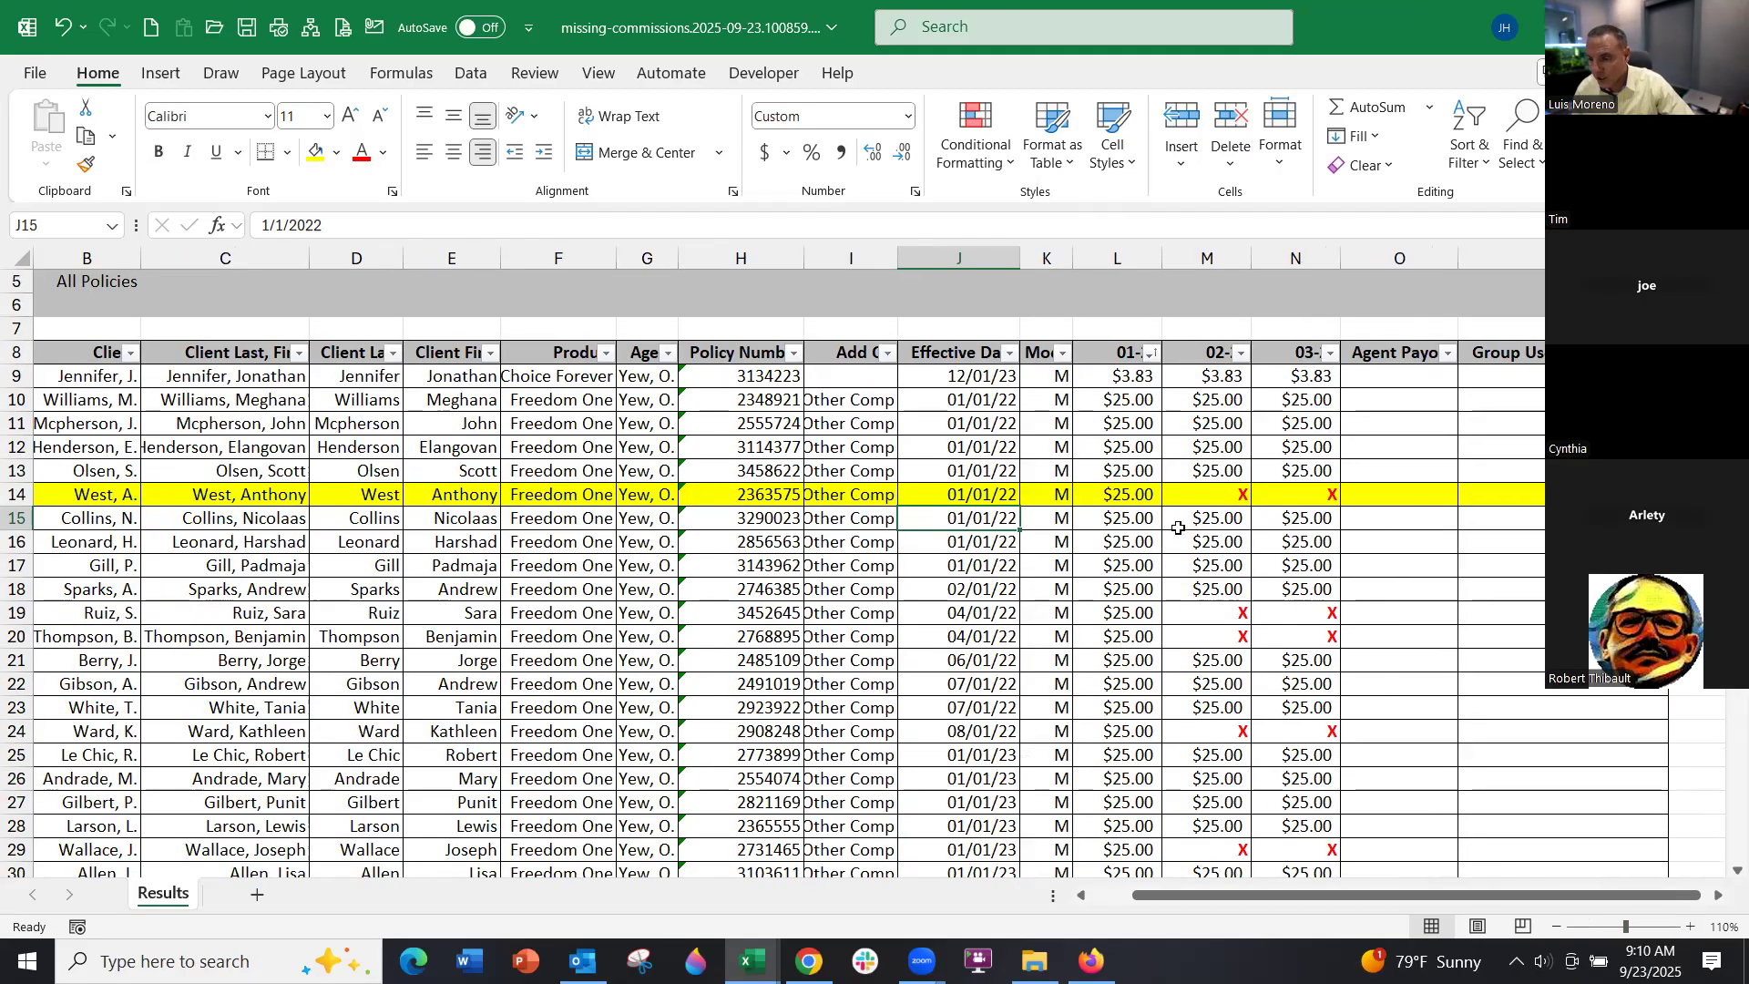
# Widen column N and left-align the 01-25, 02-25 and 03-25 columns L–N
pyautogui.moveTo(1341, 260); pyautogui.dragTo(1366, 263)
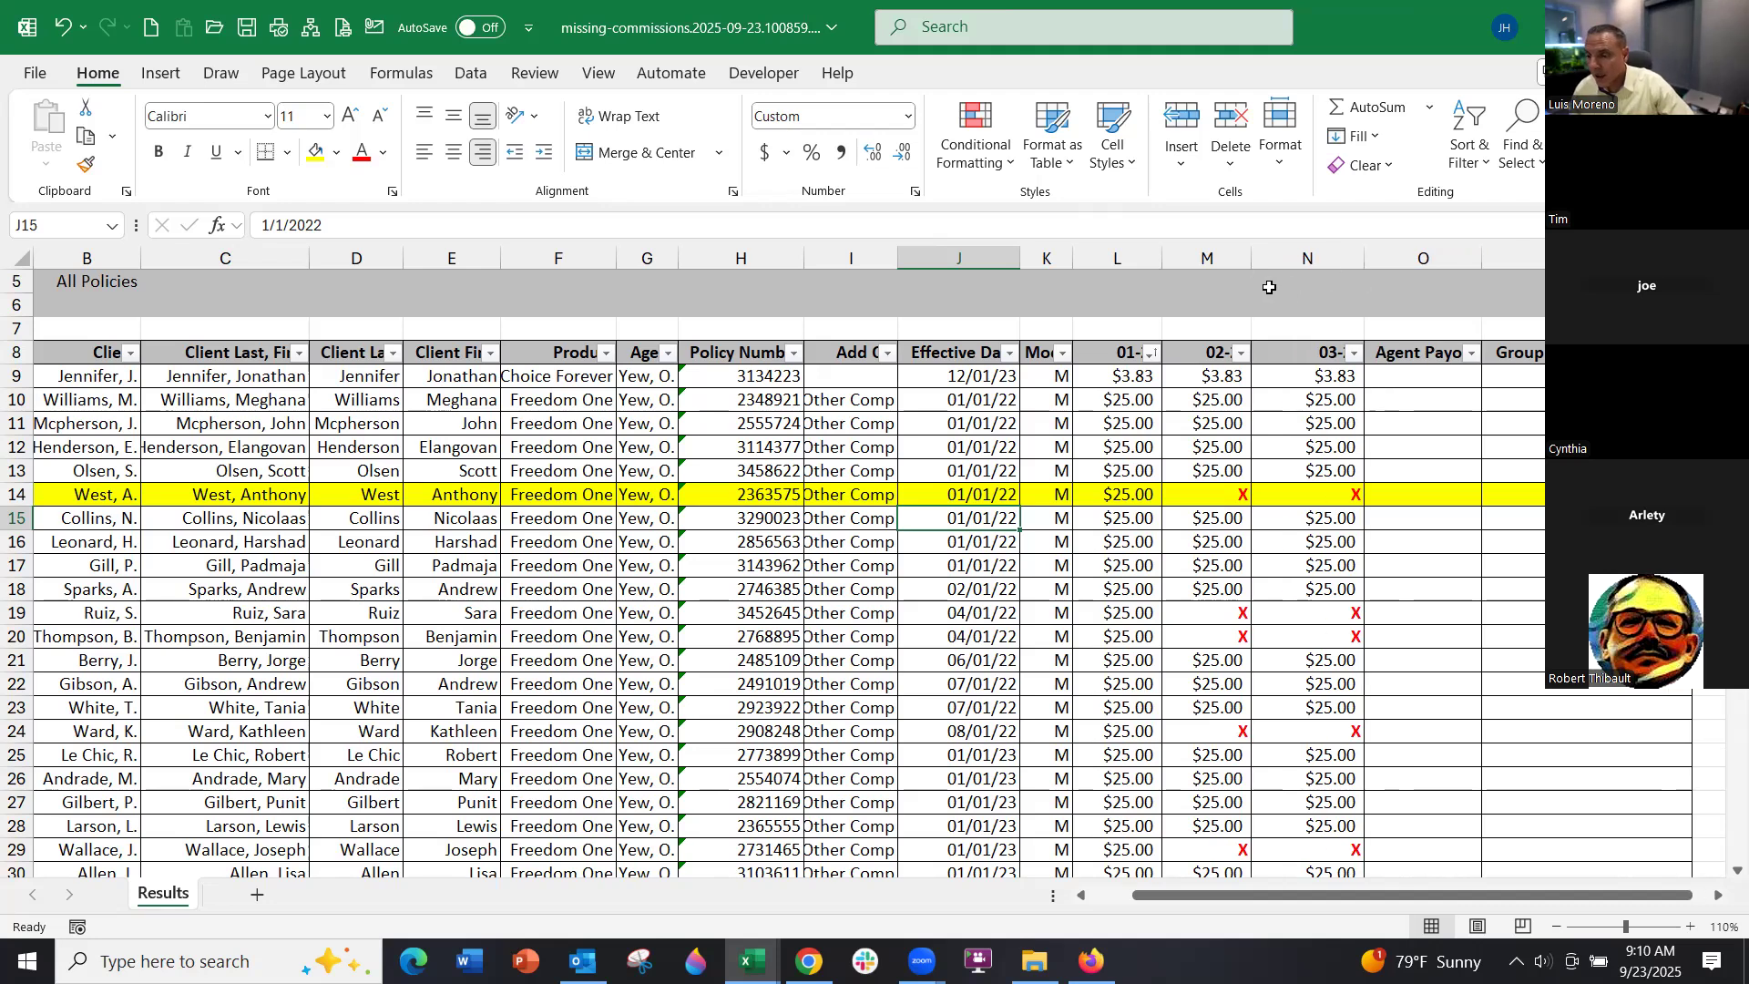
pyautogui.moveTo(1105, 259); pyautogui.dragTo(1303, 260)
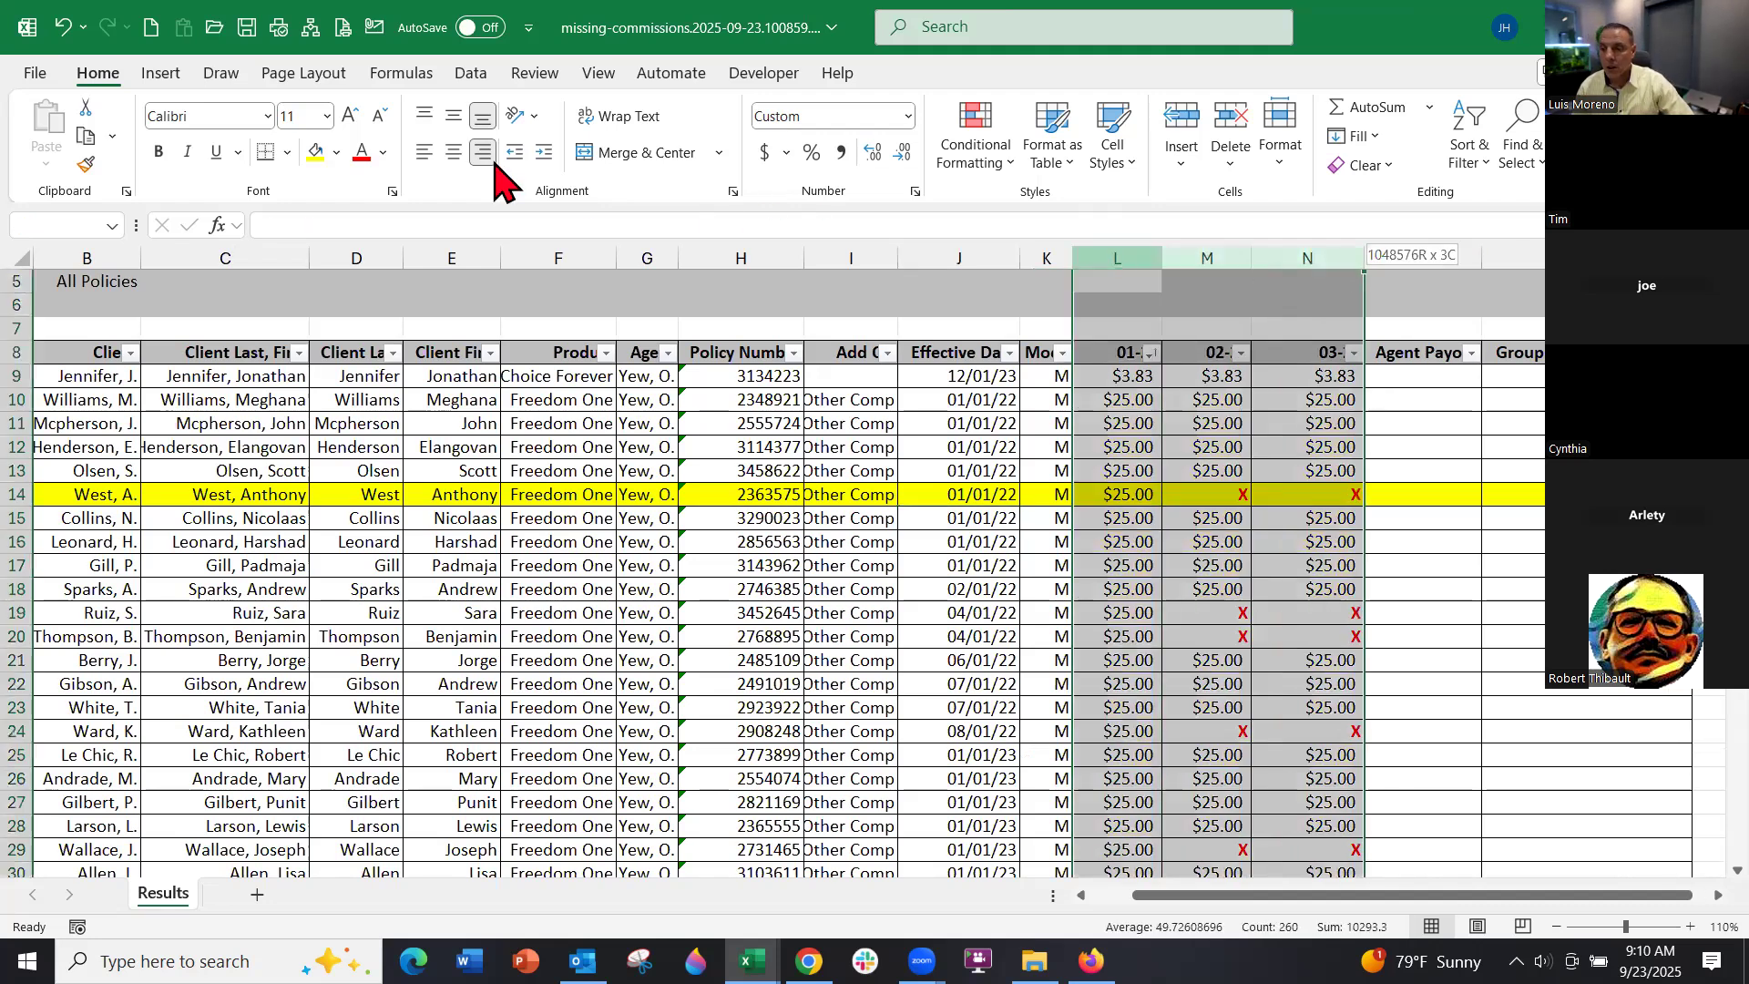
pyautogui.click(426, 155)
pyautogui.click(1504, 473)
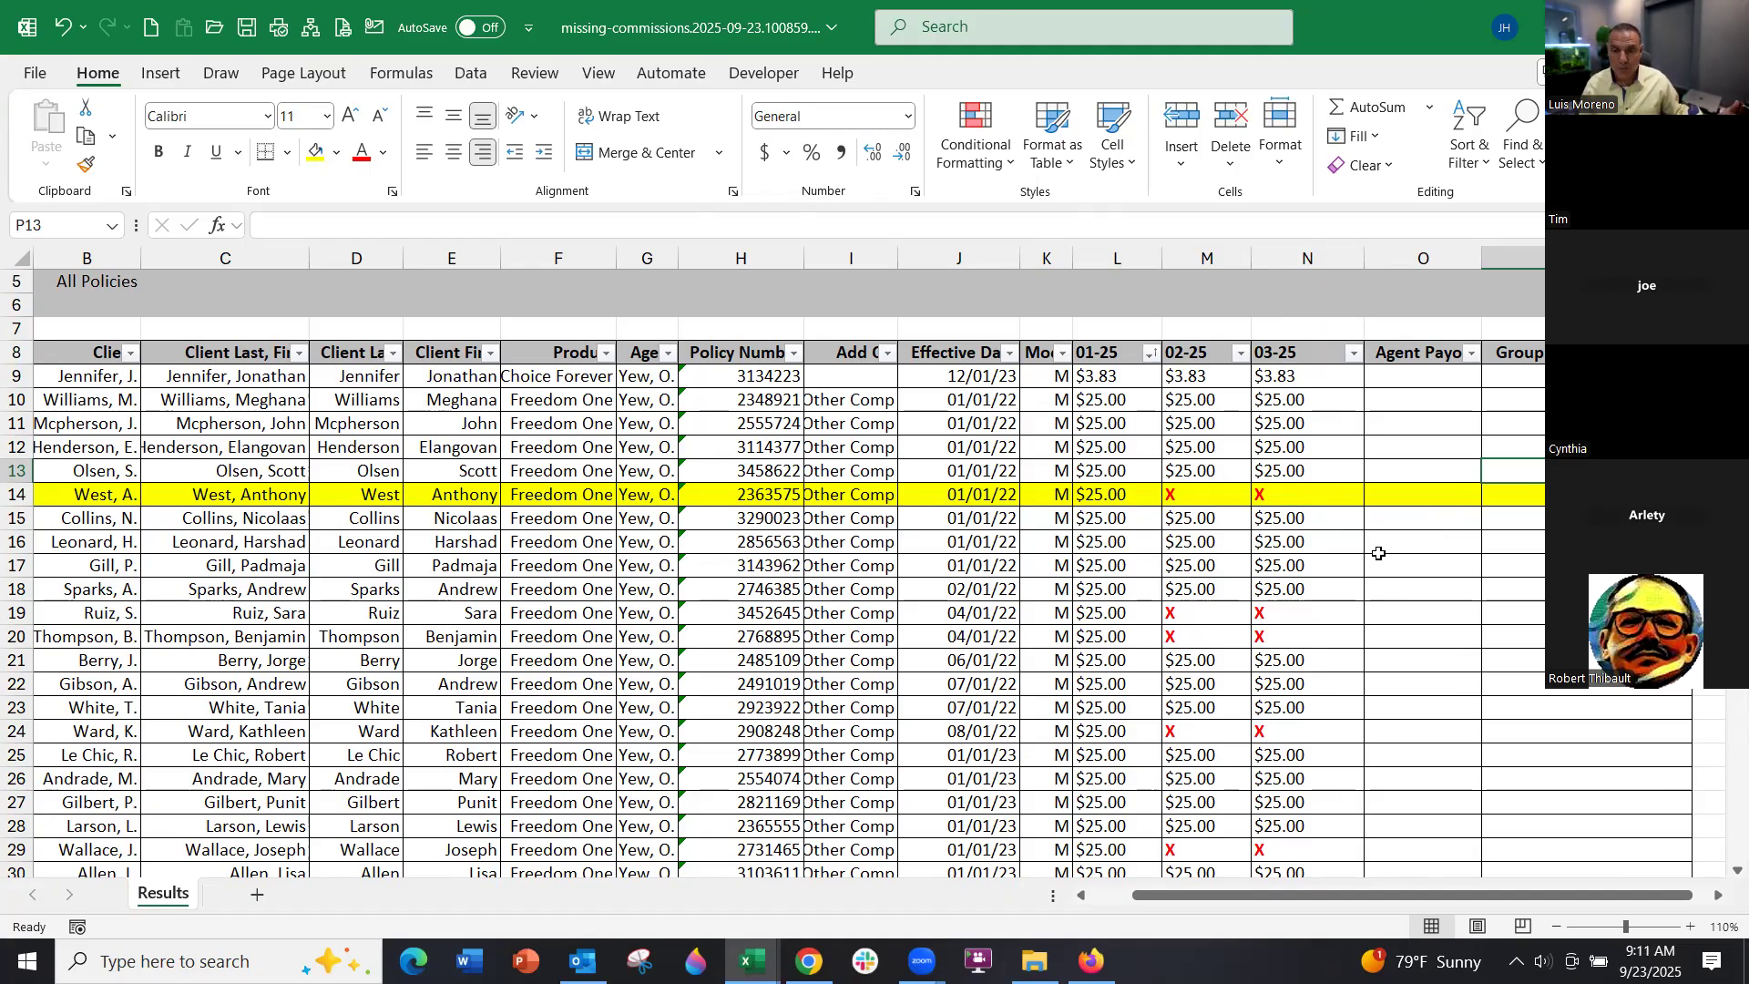
# Autofit column I so Other Comp shows in full, then select policy number H14
pyautogui.scroll(-2, 1312, 612)
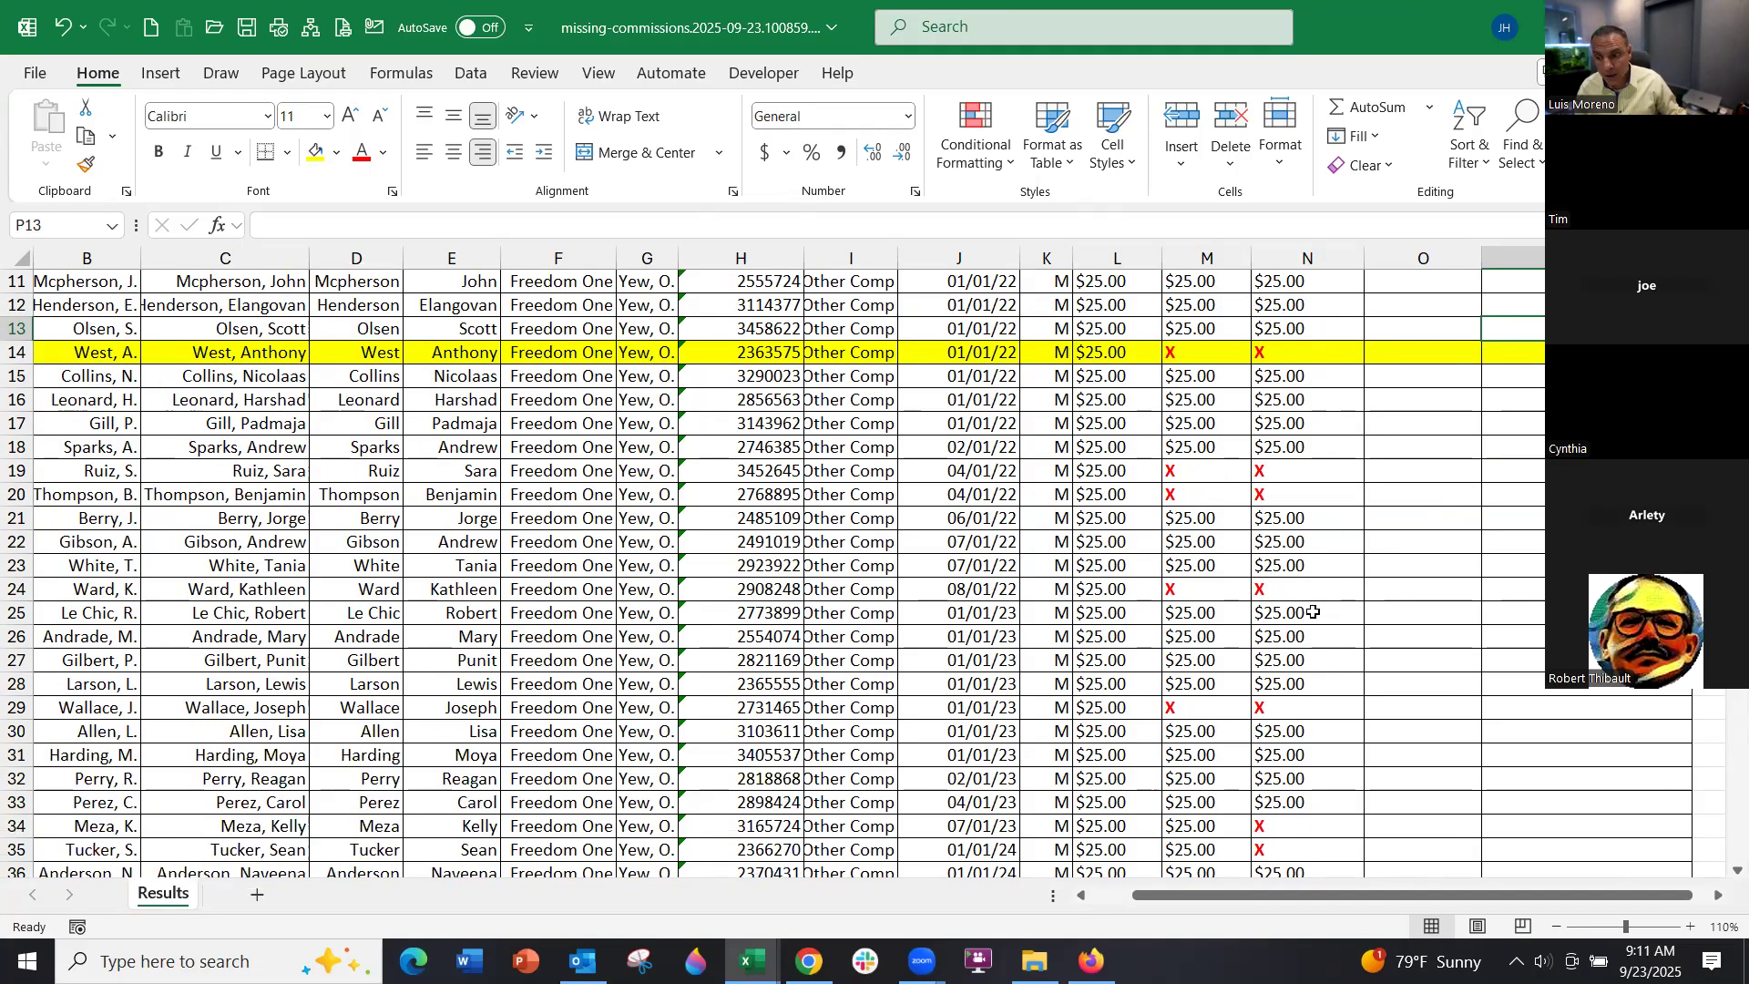
pyautogui.scroll(2, 1312, 612)
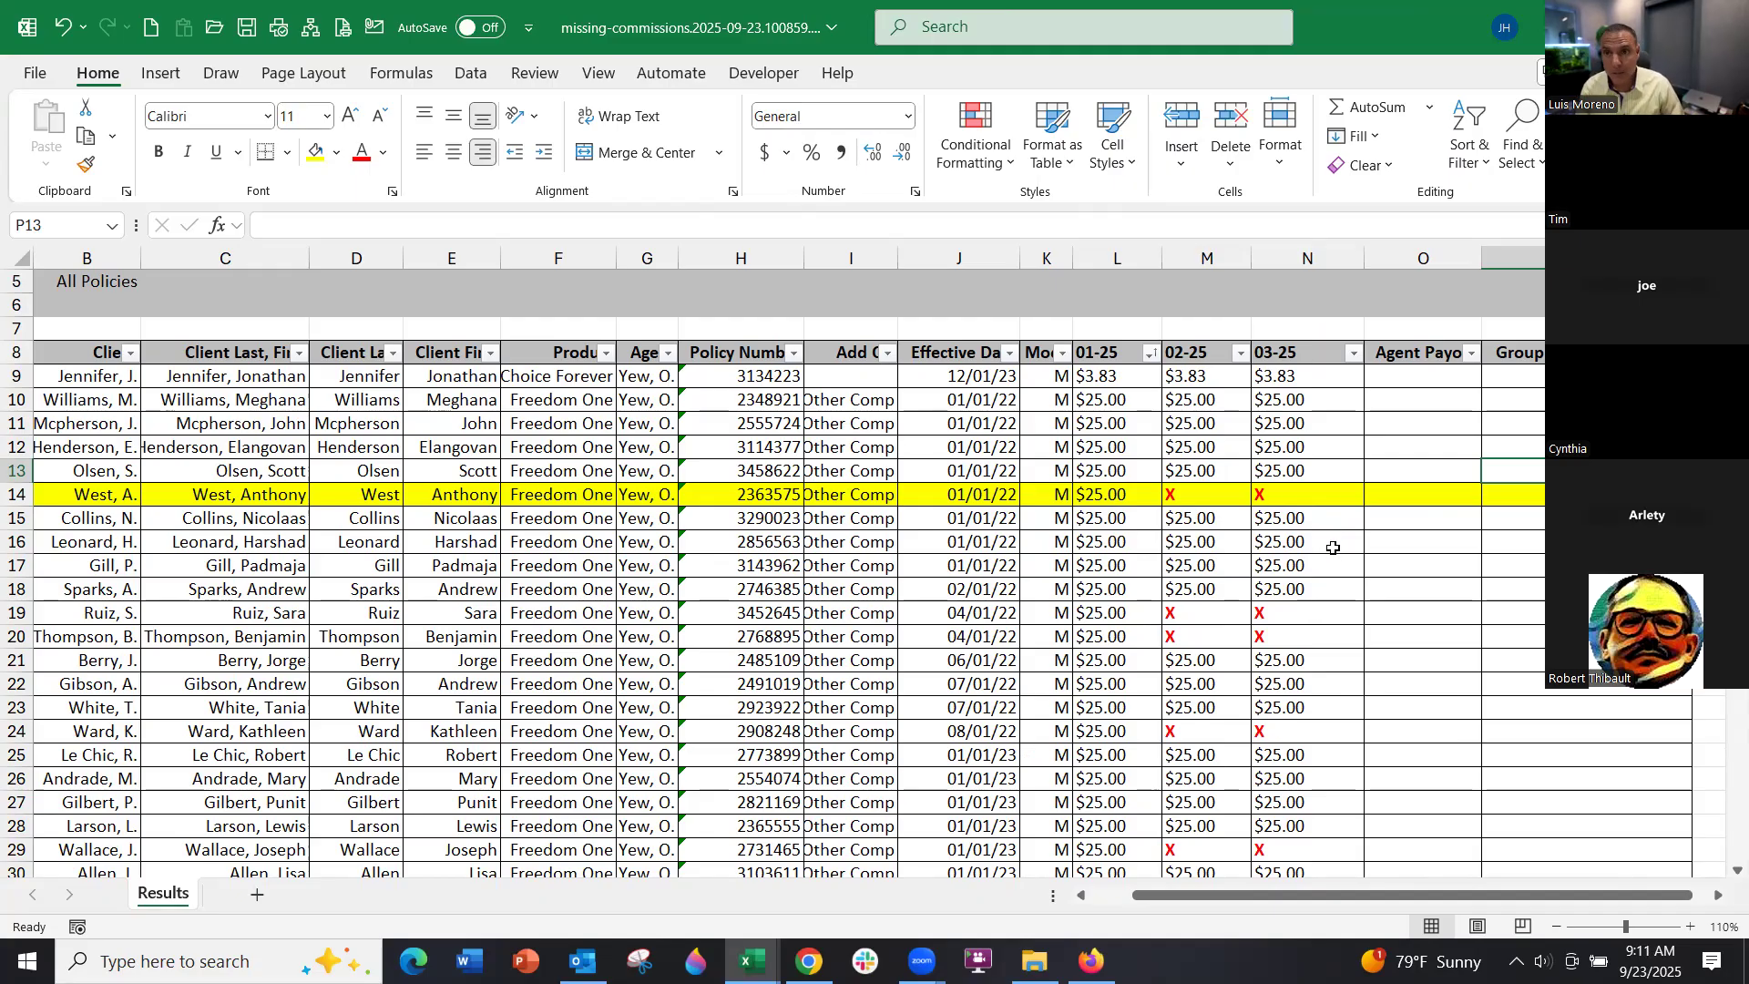
pyautogui.doubleClick(897, 262)
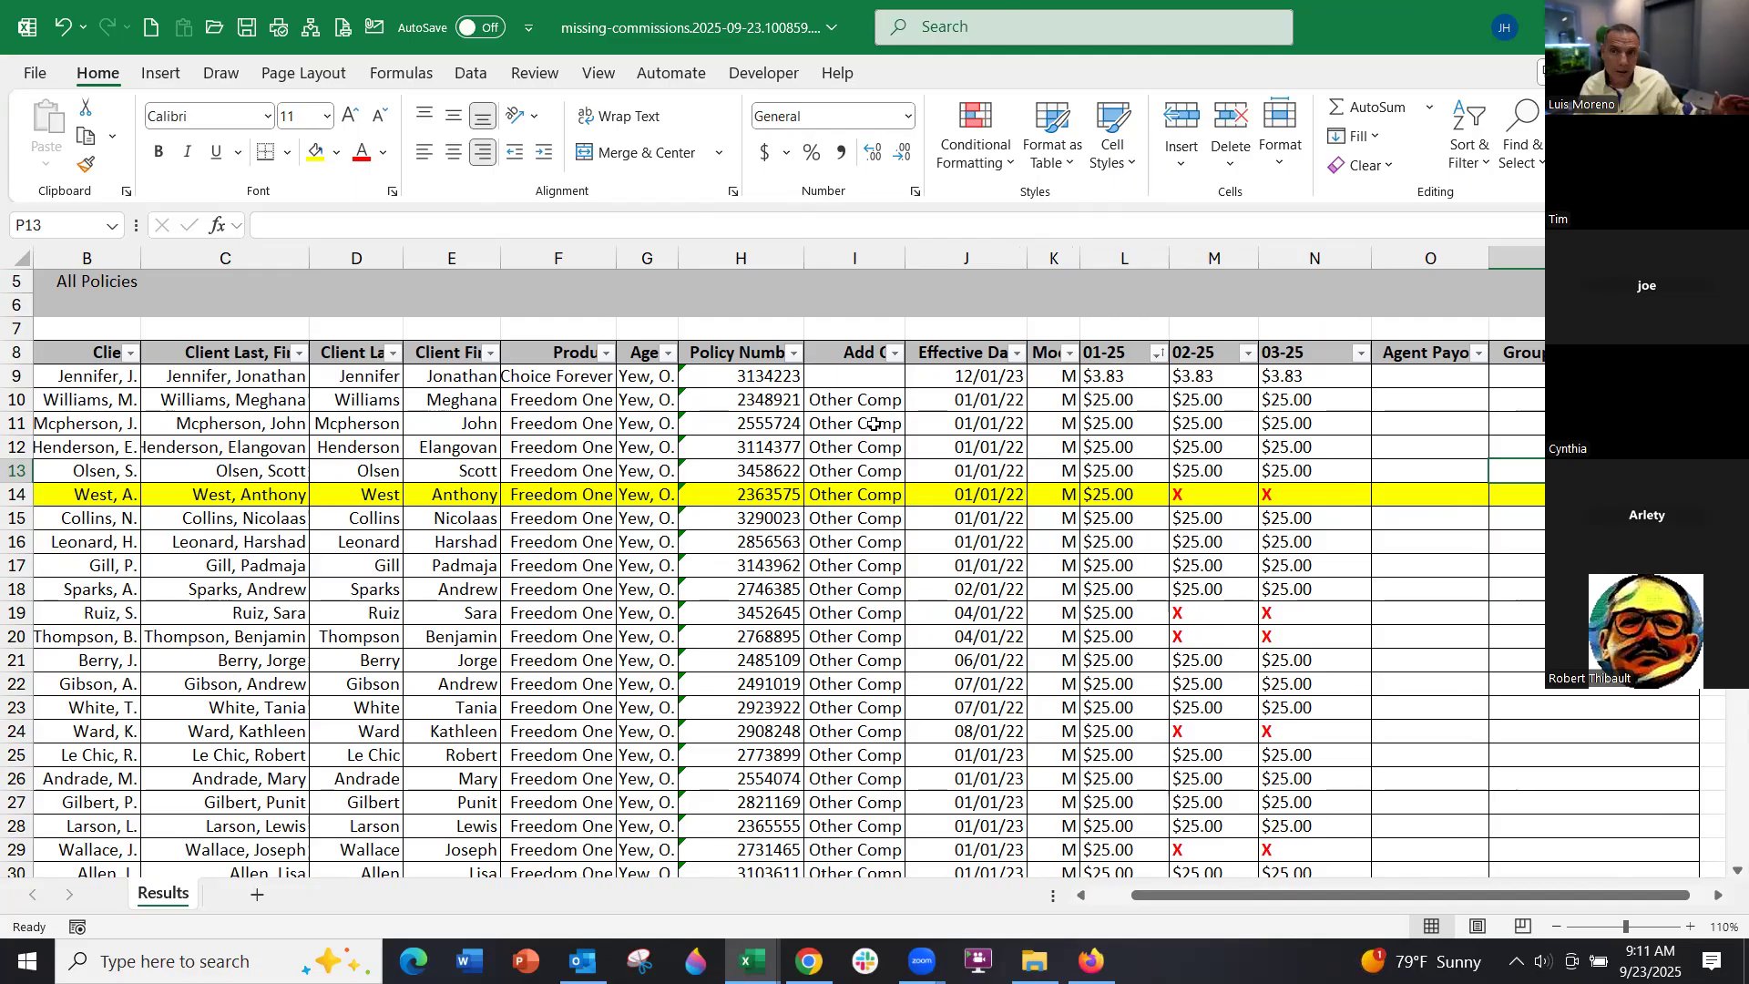
pyautogui.click(781, 494)
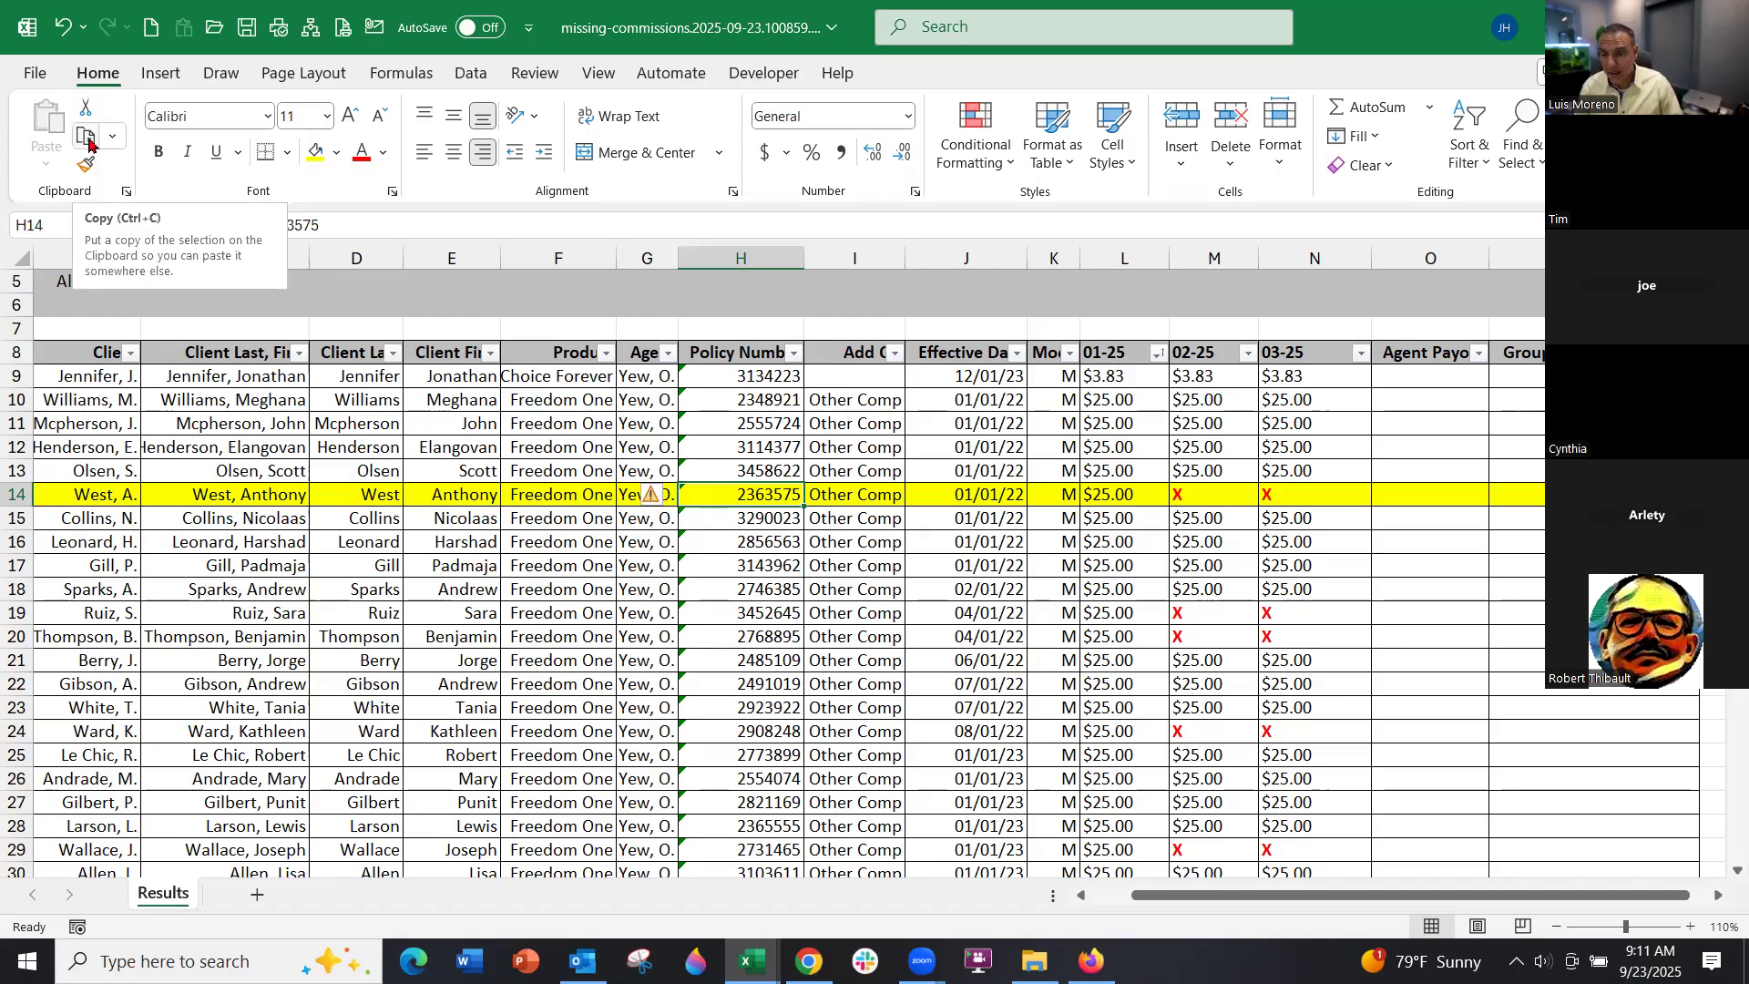
# Copy the row 14 policy number and return to the AgencyComp window
pyautogui.click(86, 139)
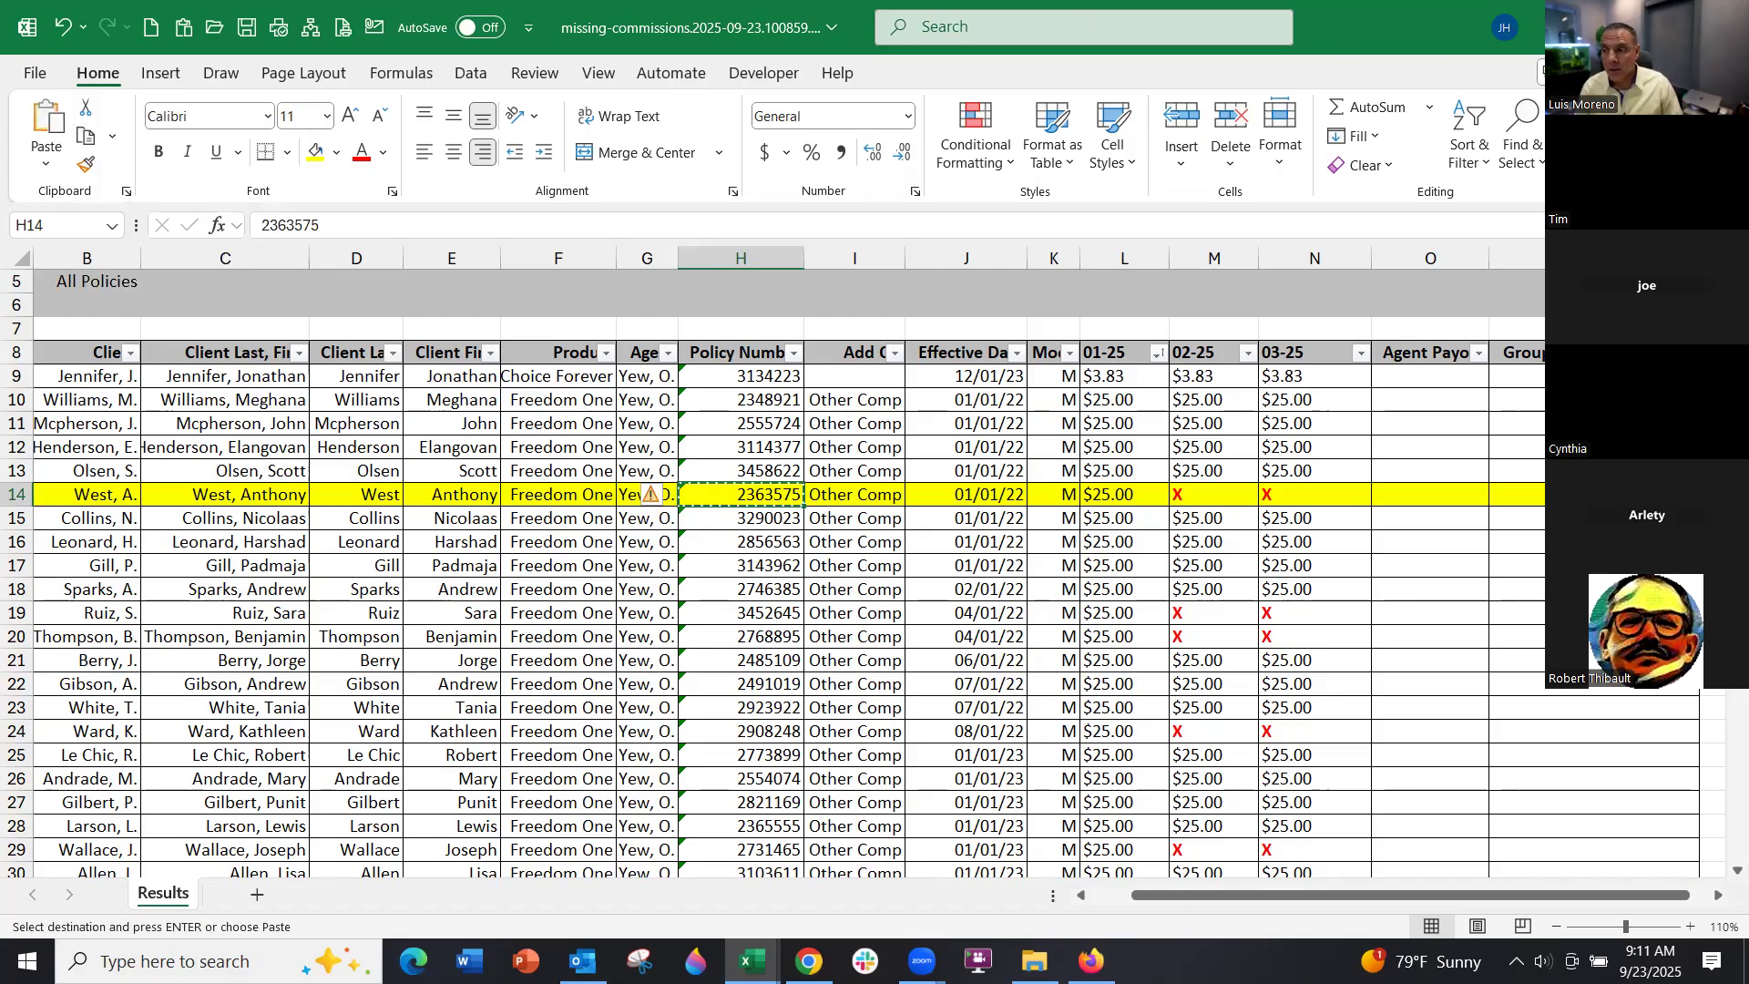
pyautogui.click(1618, 27)
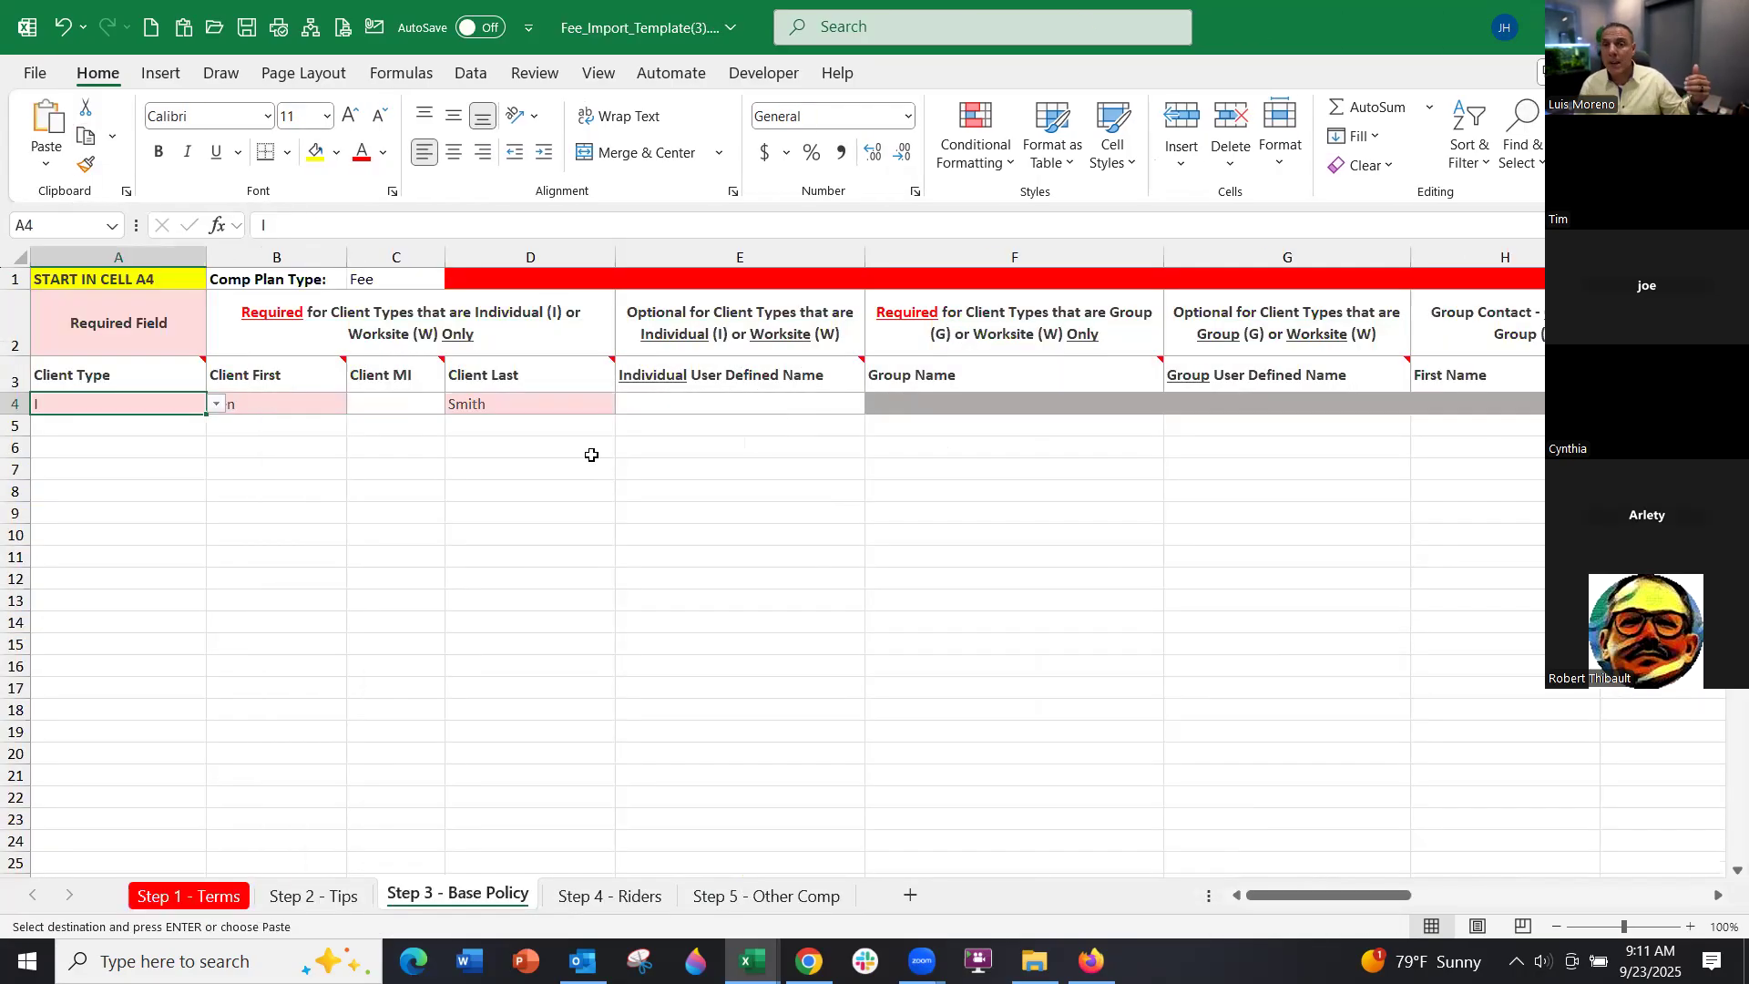
pyautogui.hotkey('alt', 'Tab')
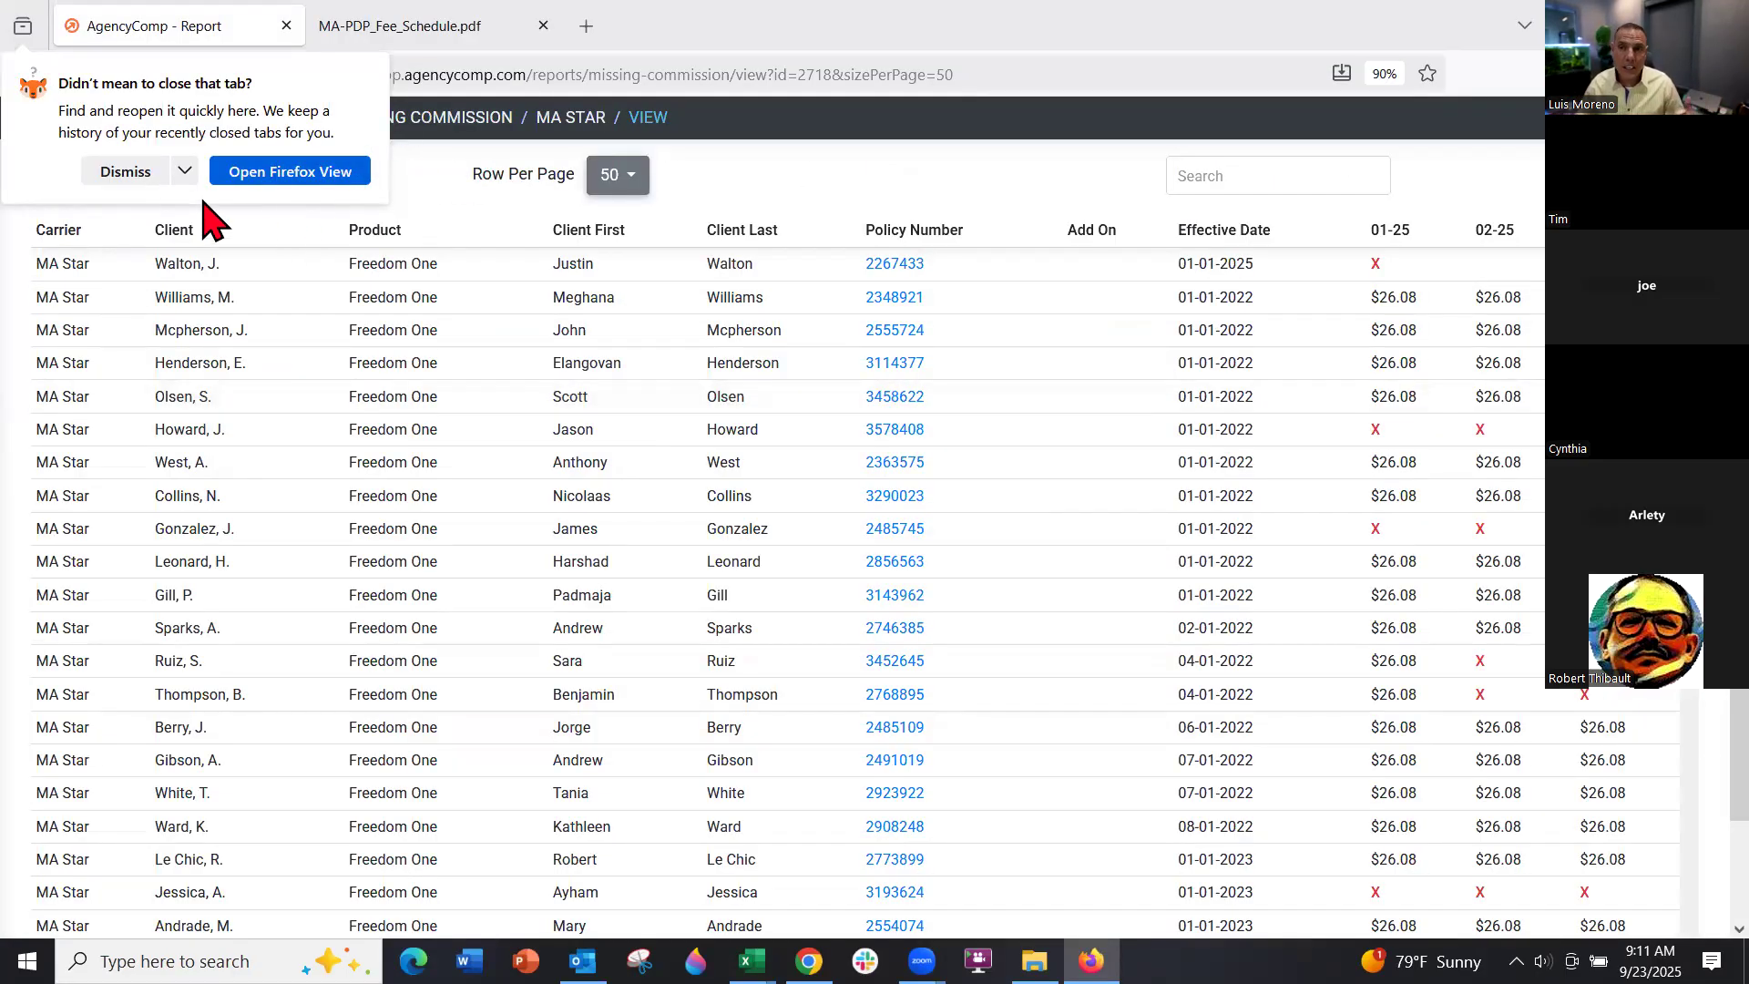
pyautogui.click(144, 176)
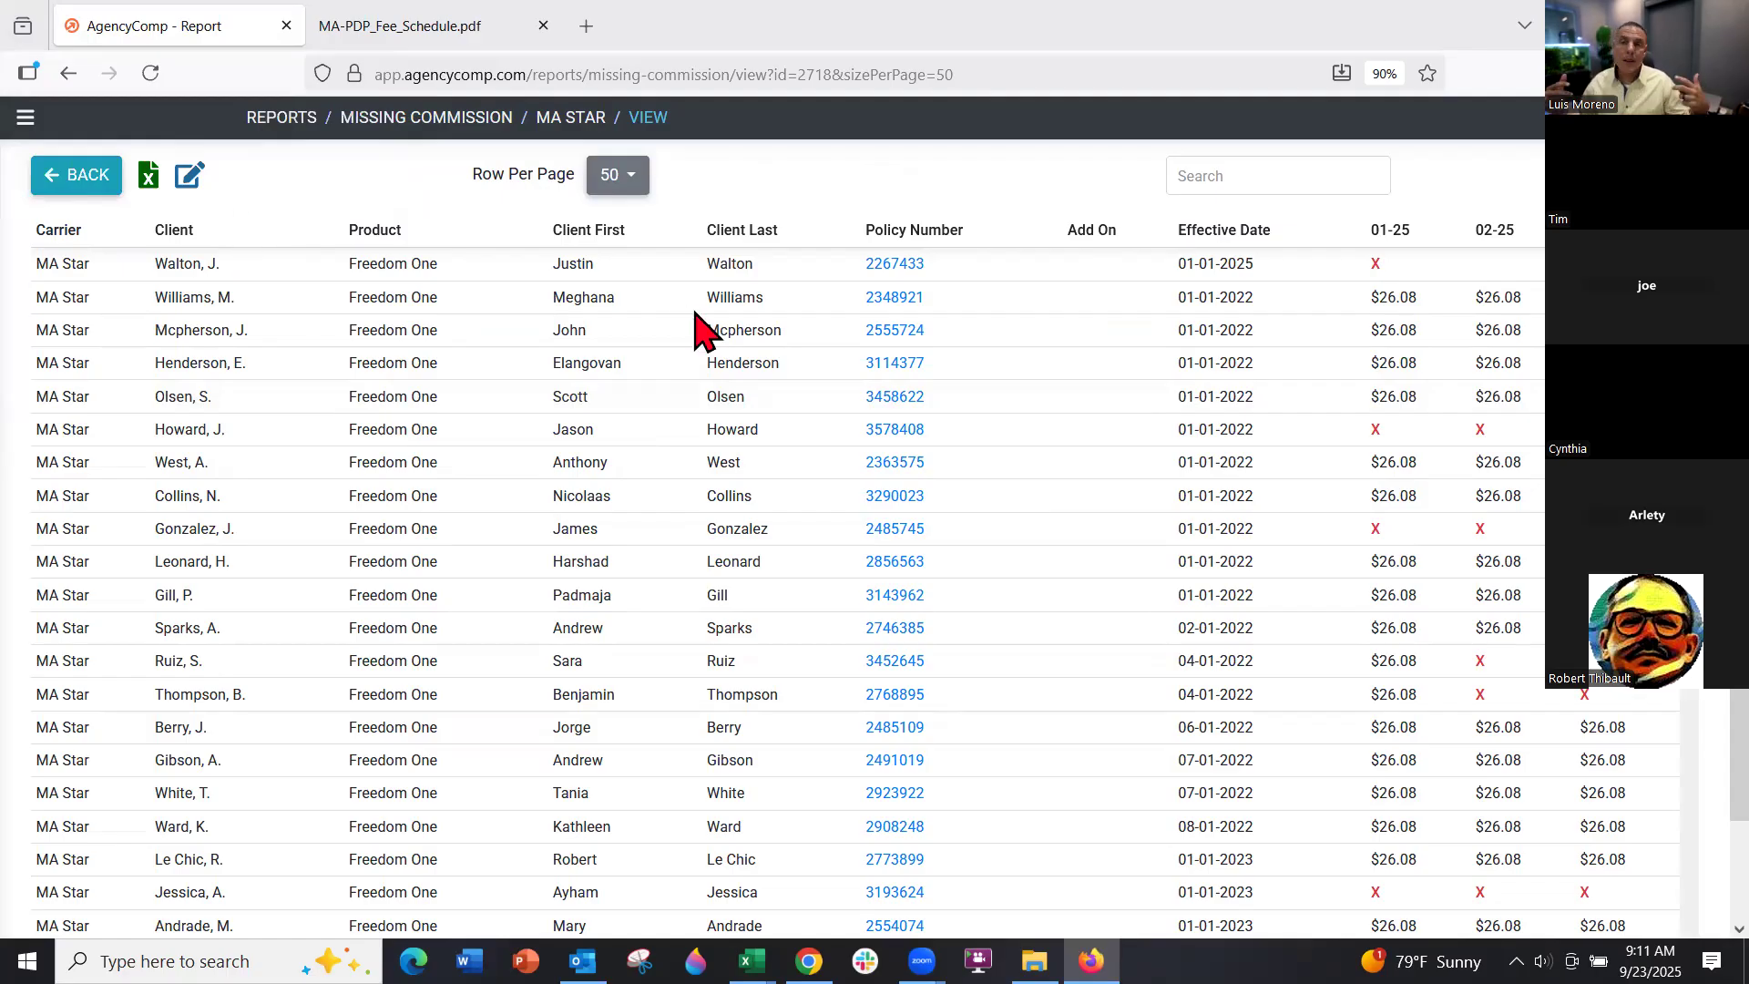
# Filter AgencyComp's Policies list by pasting the copied policy number into the Policy # filter
pyautogui.click(24, 117)
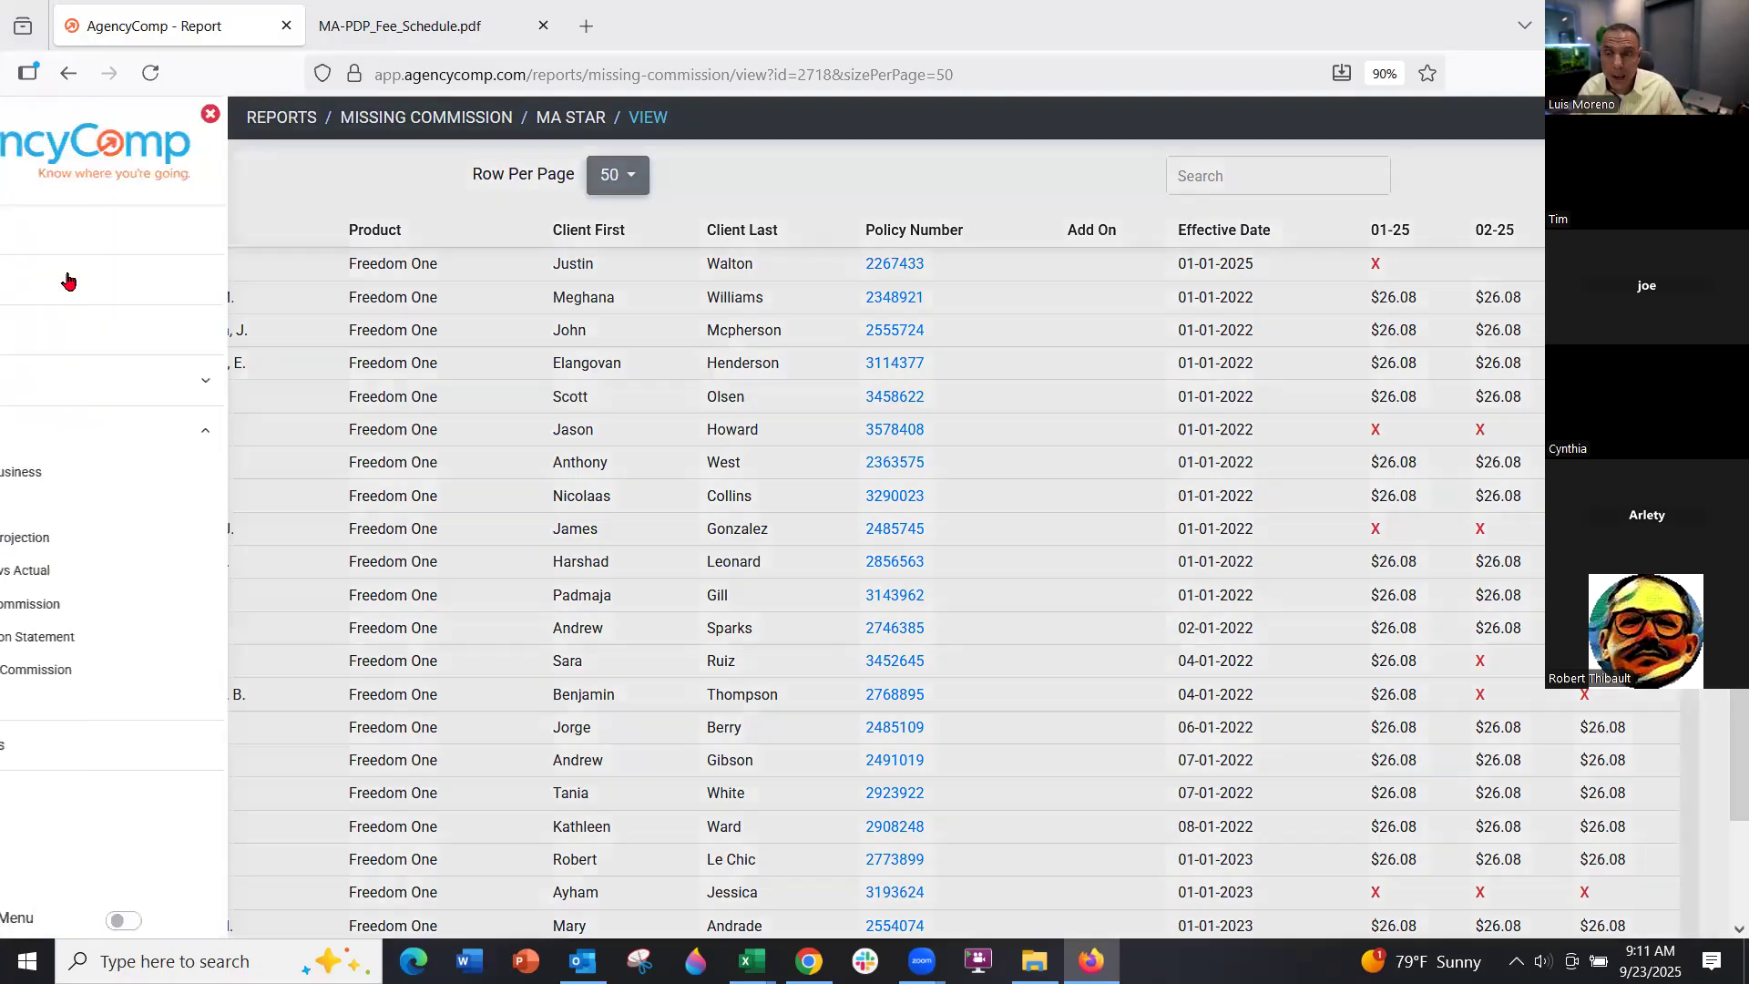
pyautogui.click(84, 283)
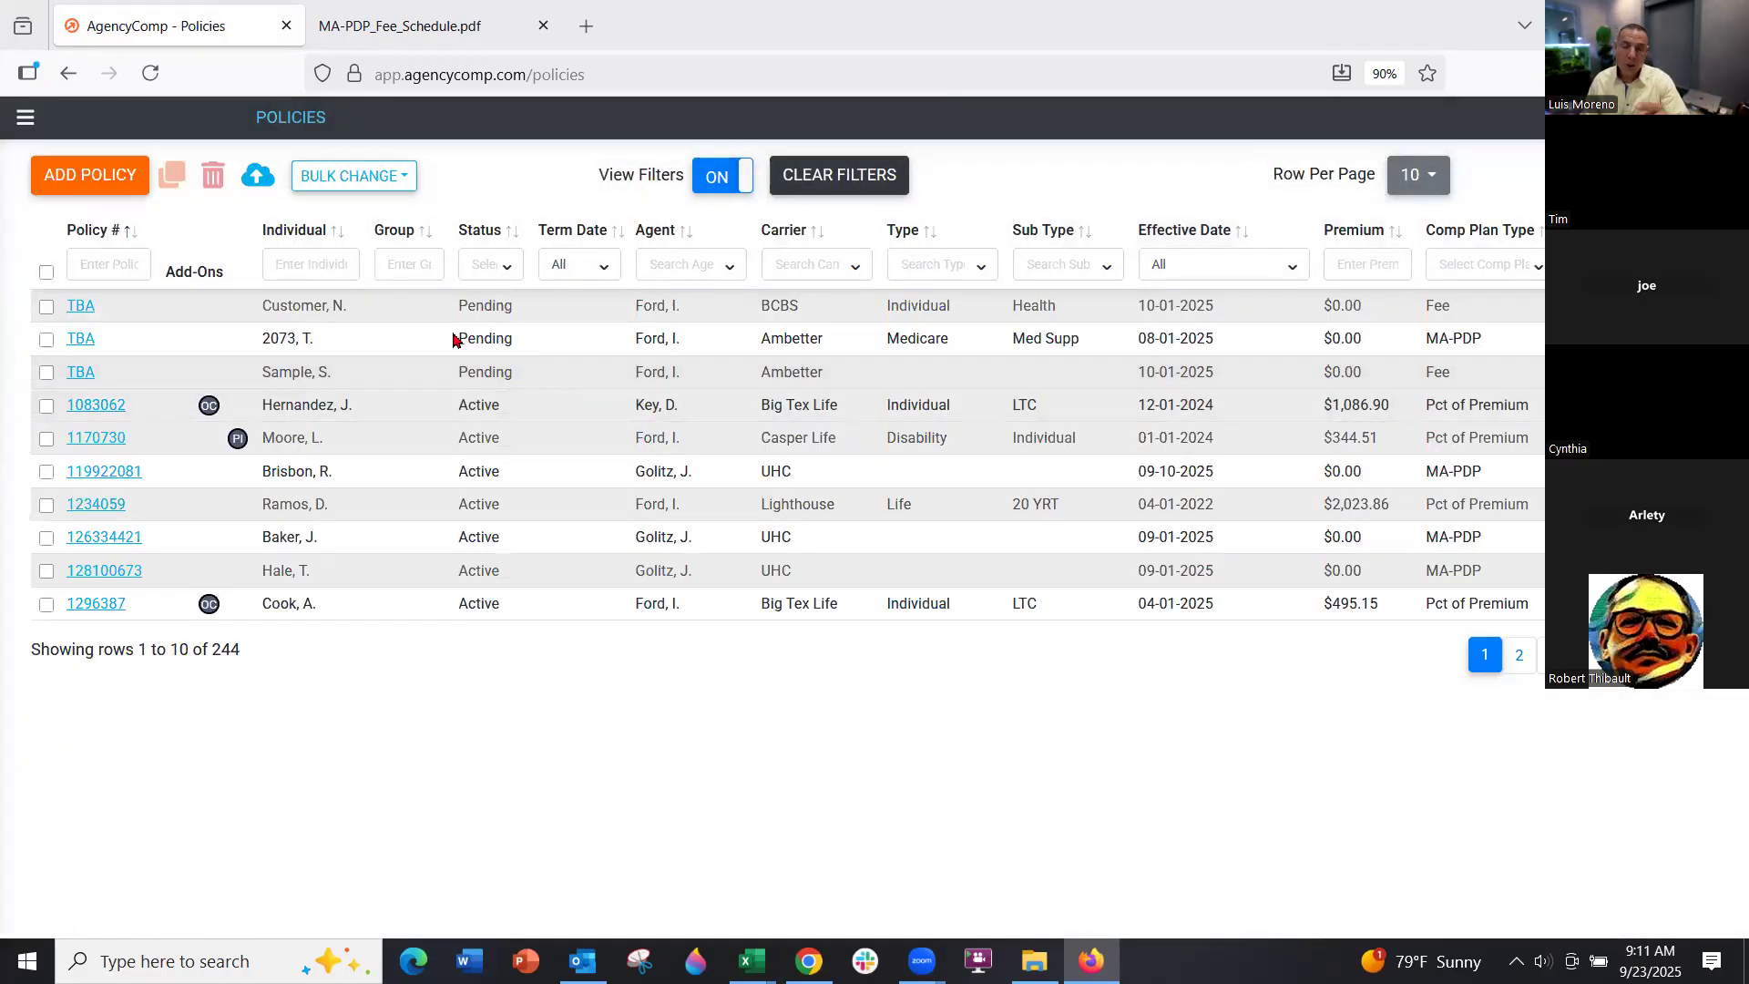
pyautogui.click(86, 258)
pyautogui.rightClick(87, 260)
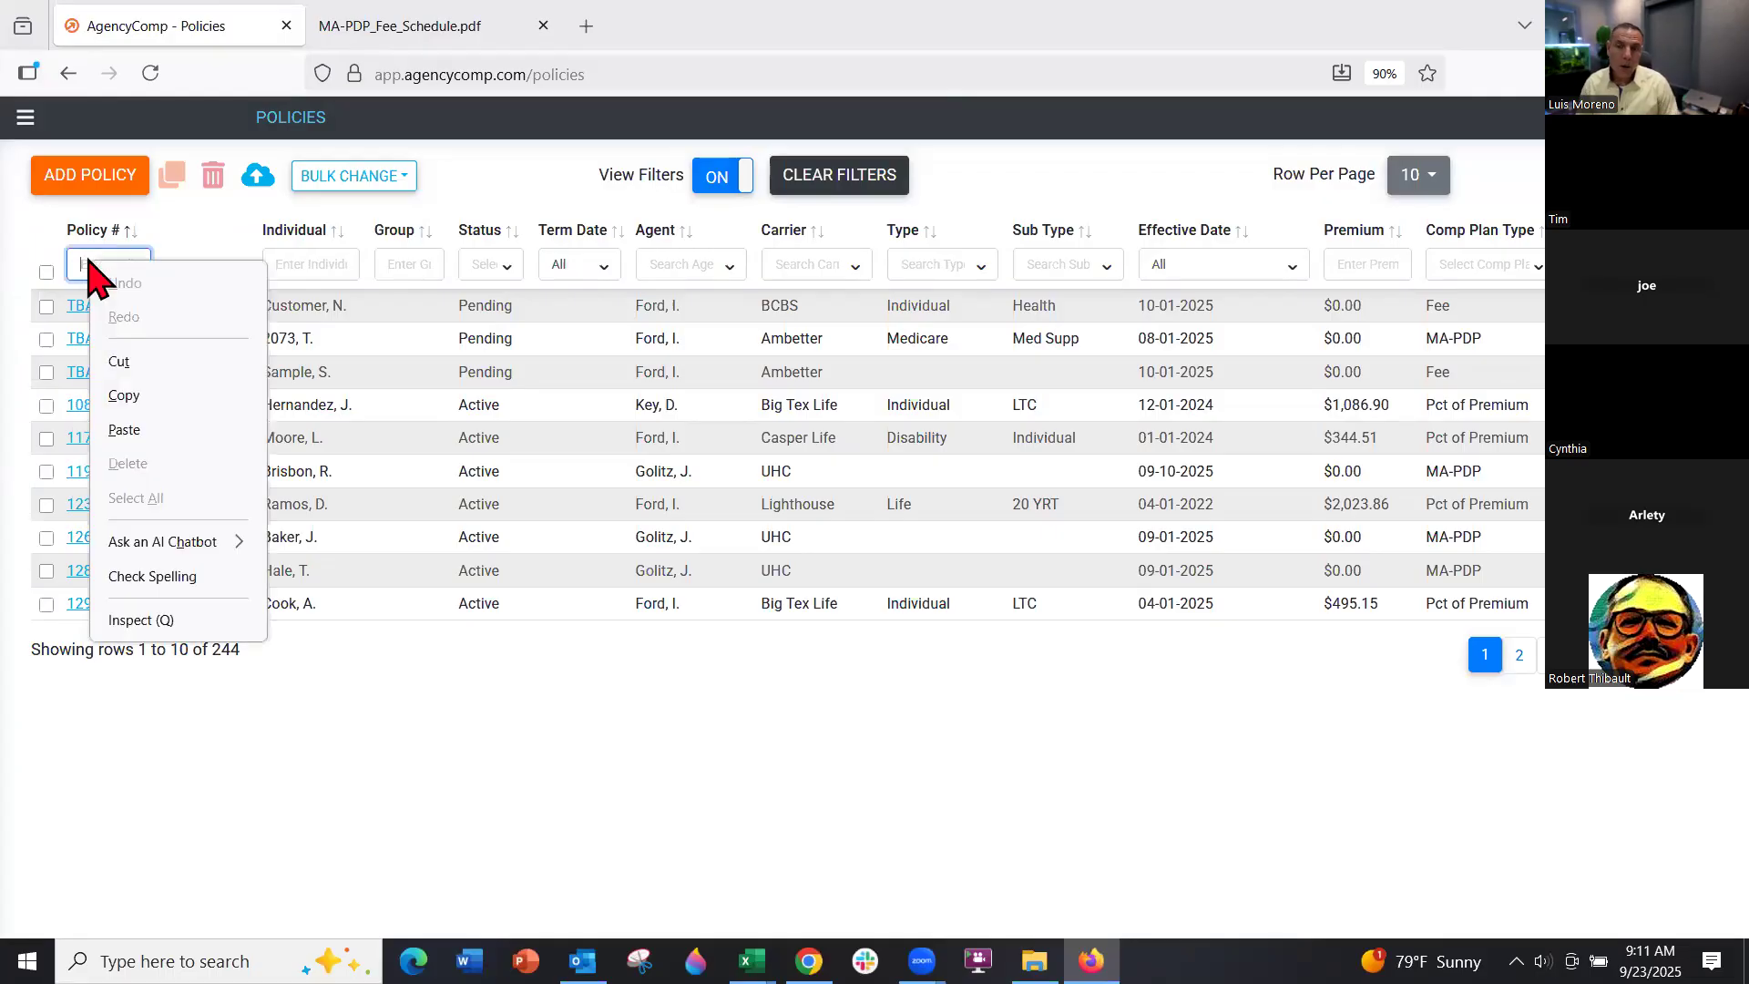
pyautogui.click(124, 429)
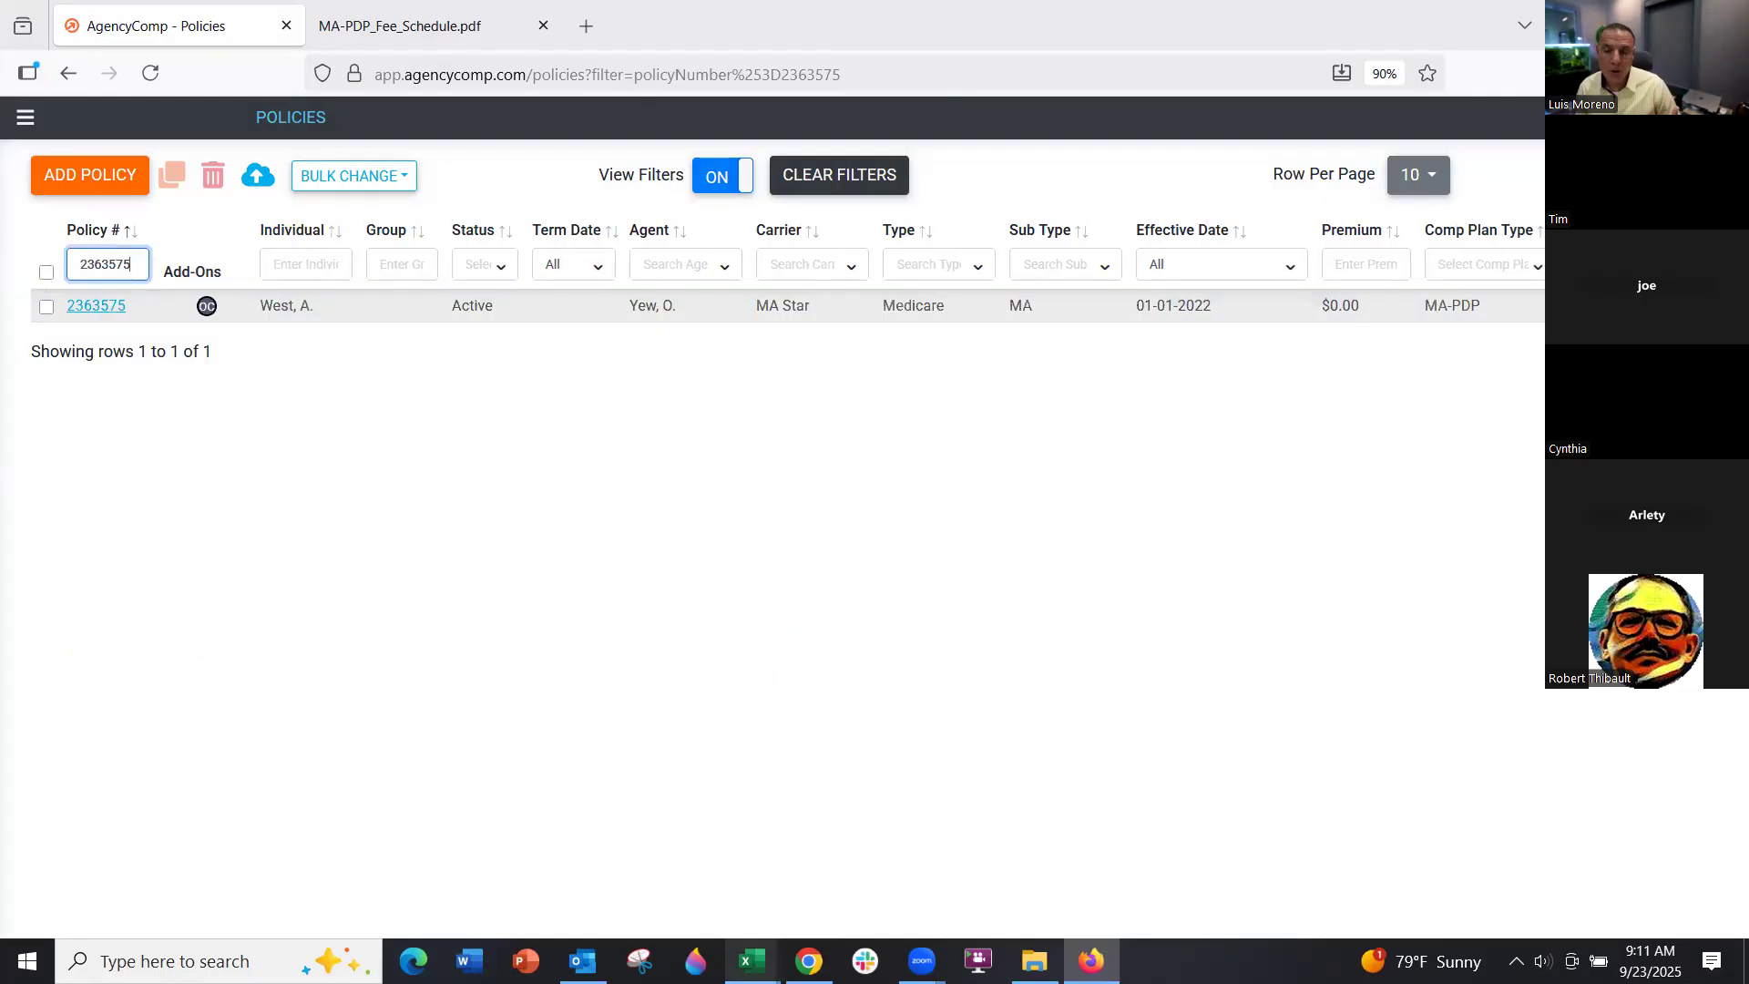
pyautogui.click(751, 961)
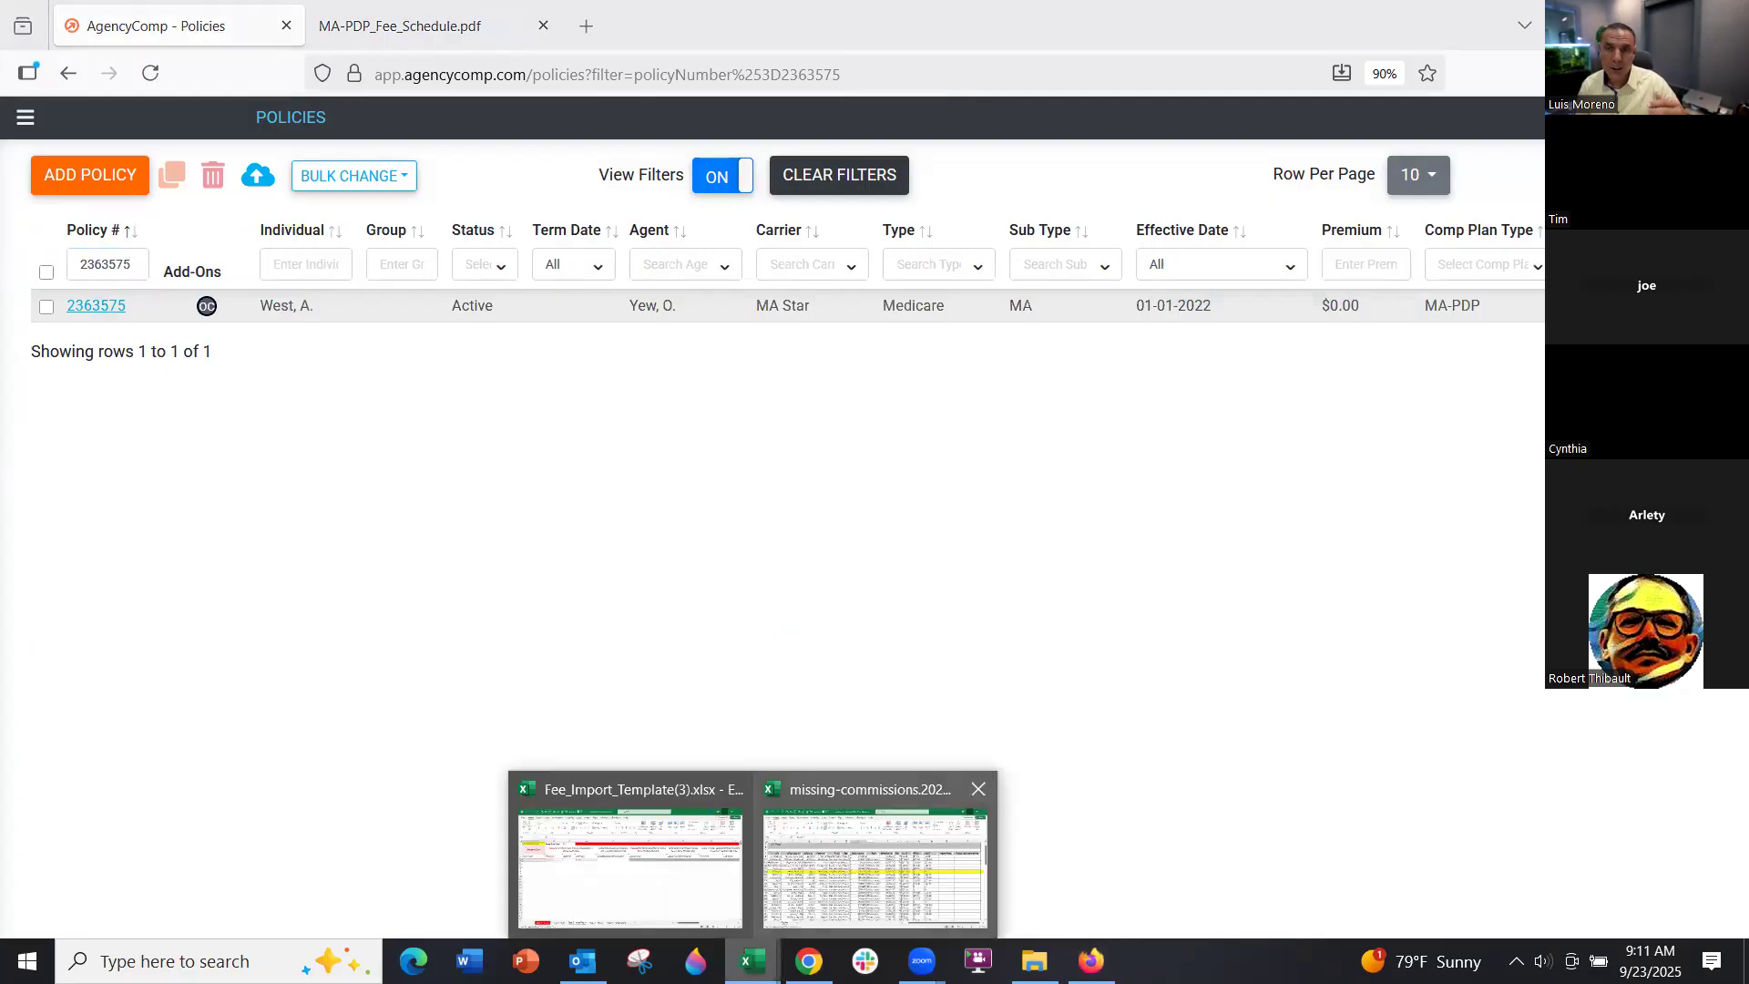
pyautogui.click(851, 904)
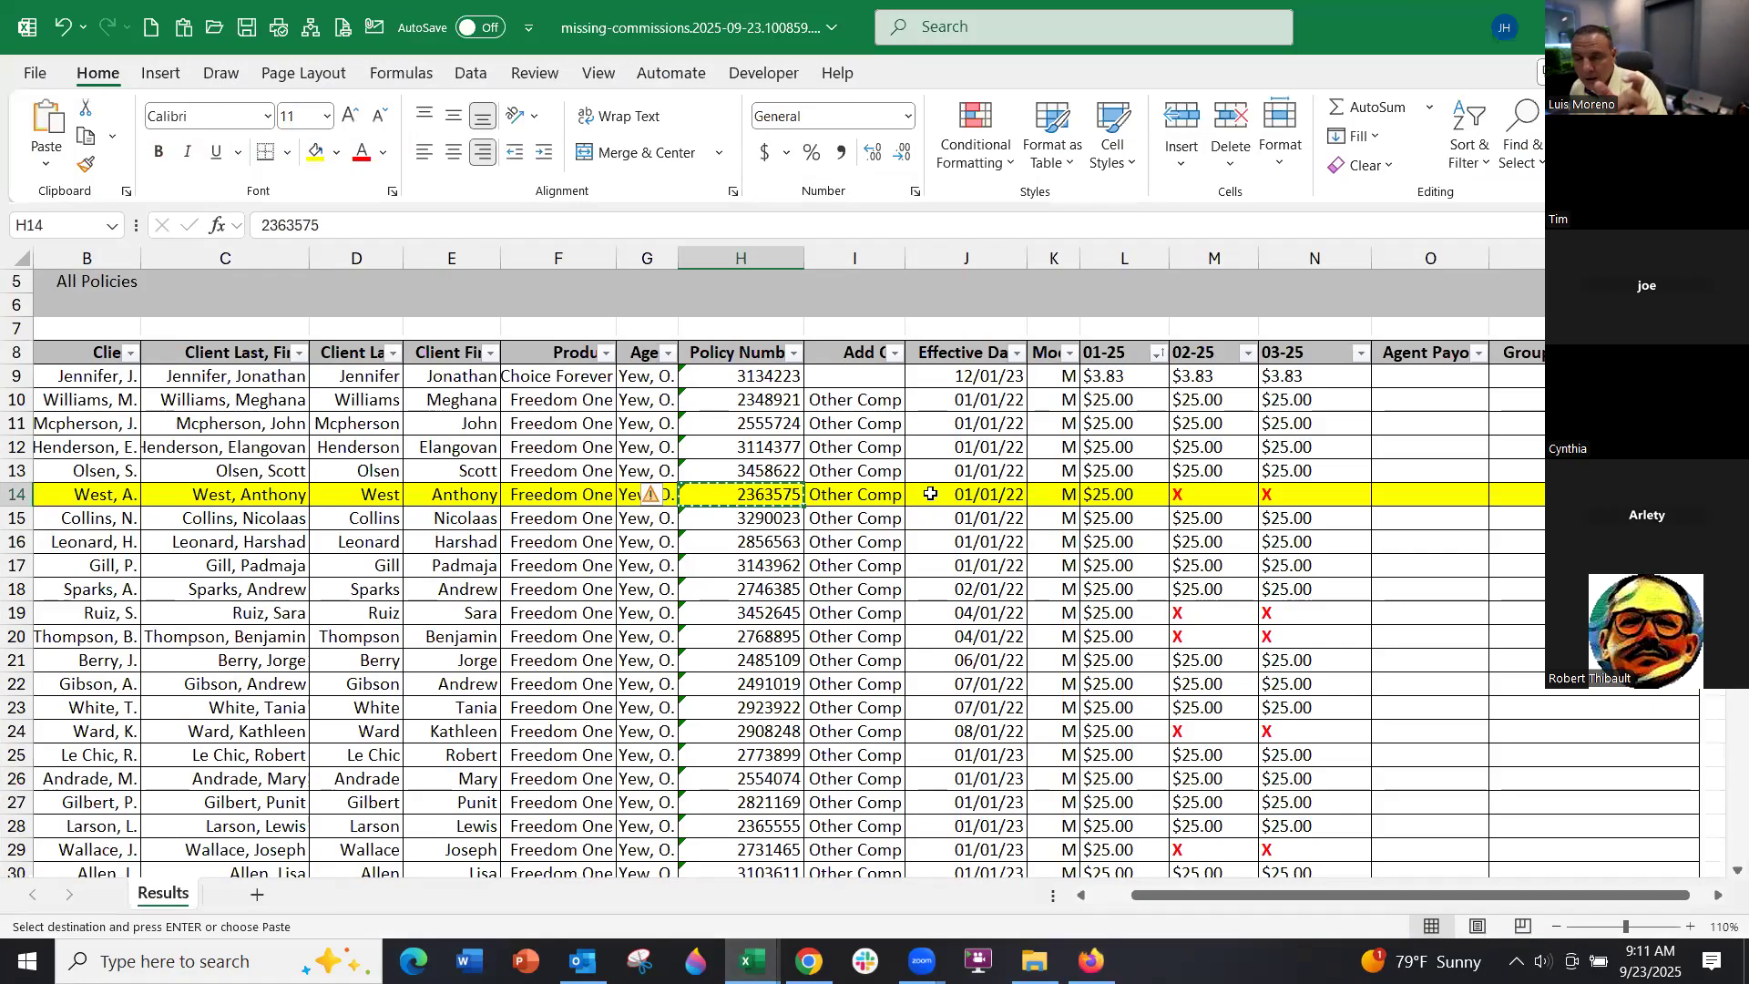
# Check row 14's 01/01/22 effective date and missing February and March cells, then return to AgencyComp
pyautogui.click(930, 493)
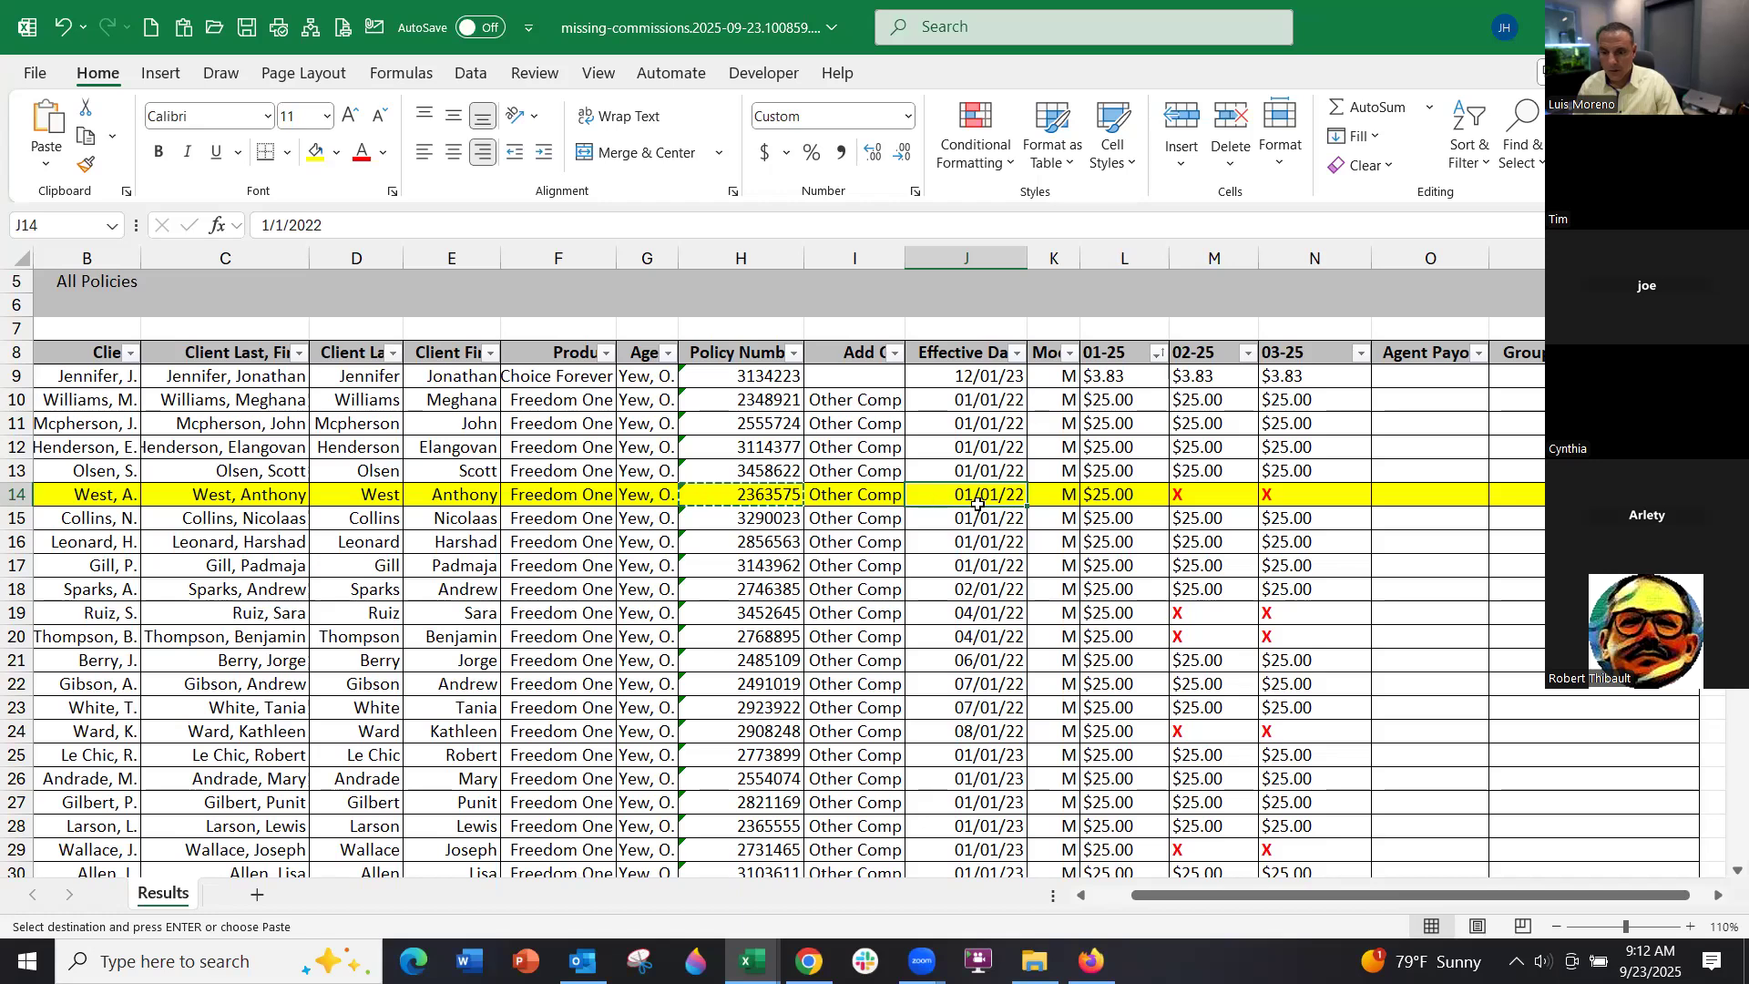
pyautogui.click(1191, 495)
pyautogui.press('Right')
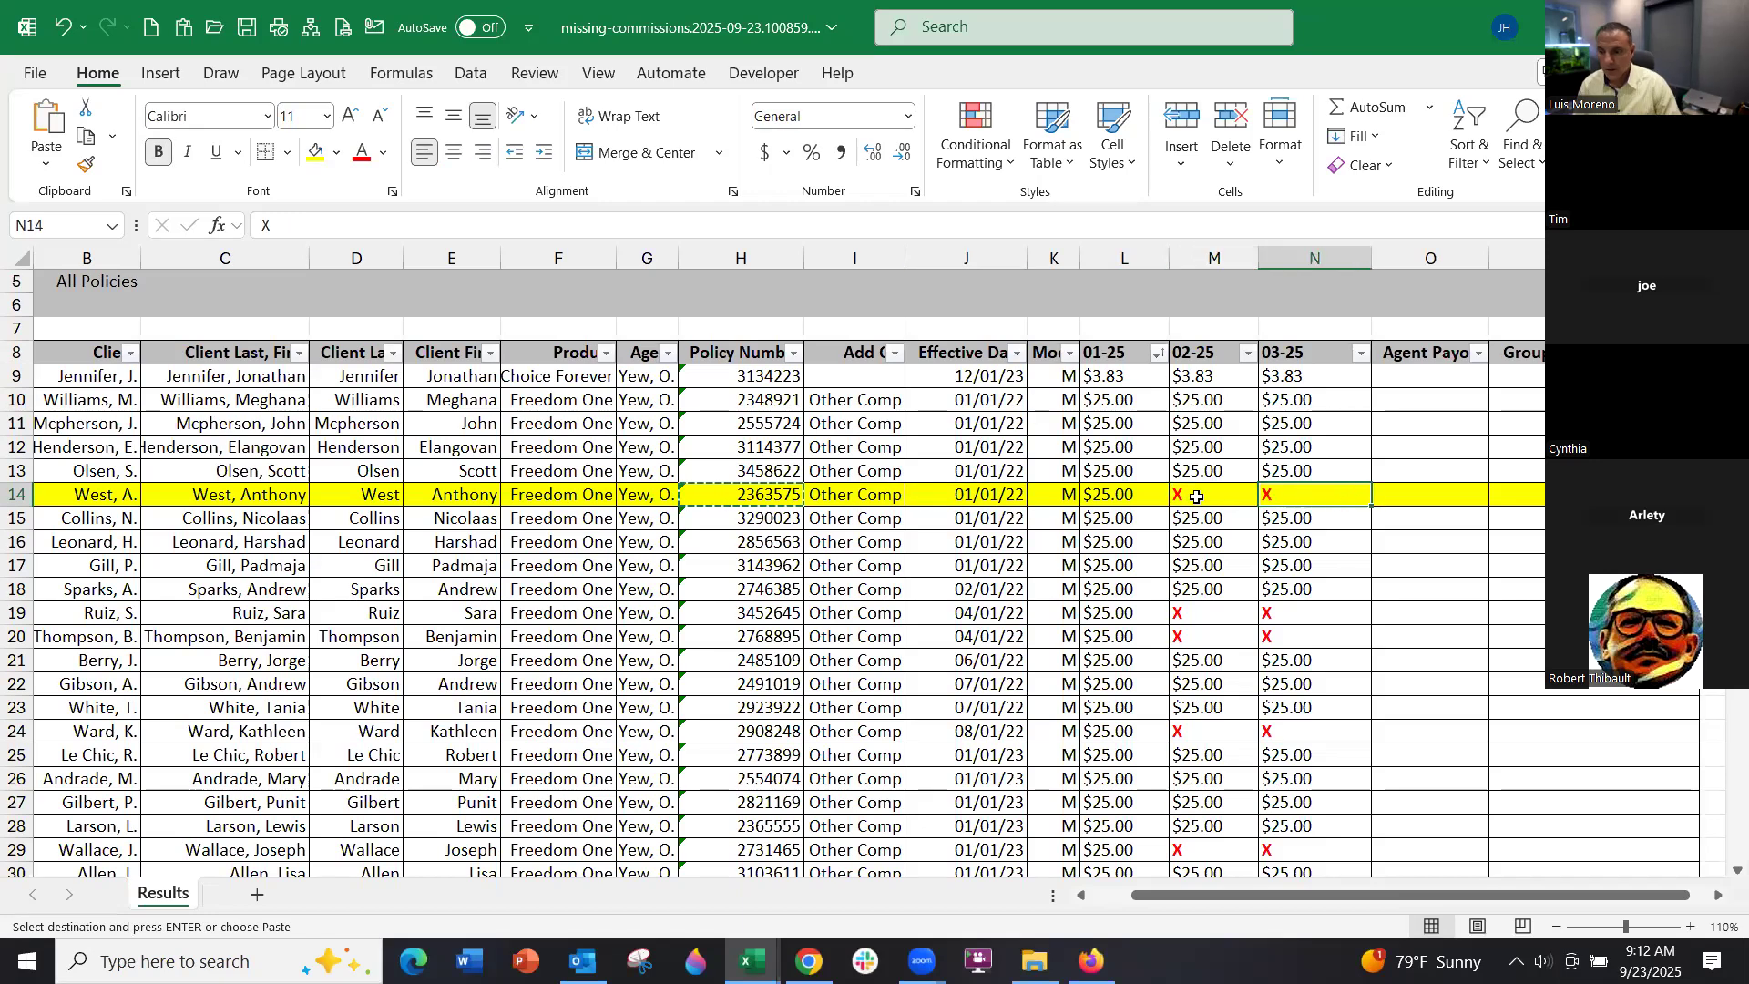
pyautogui.press('Left')
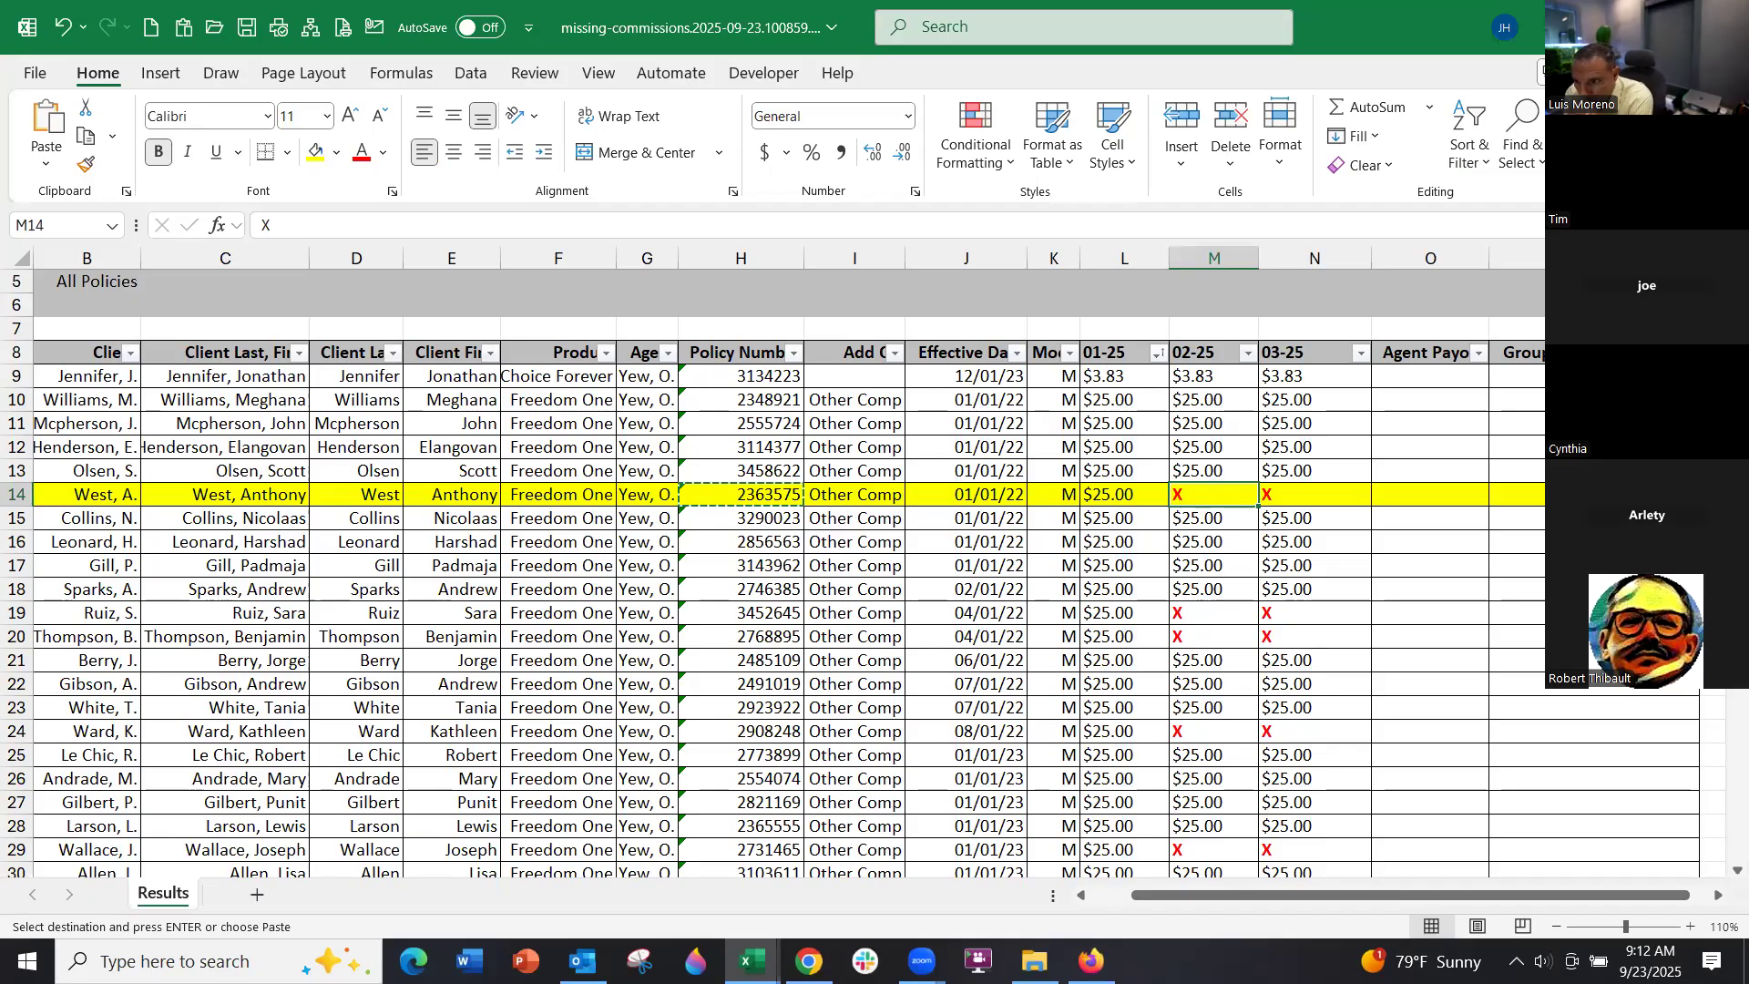
pyautogui.hotkey('alt', 'Tab')
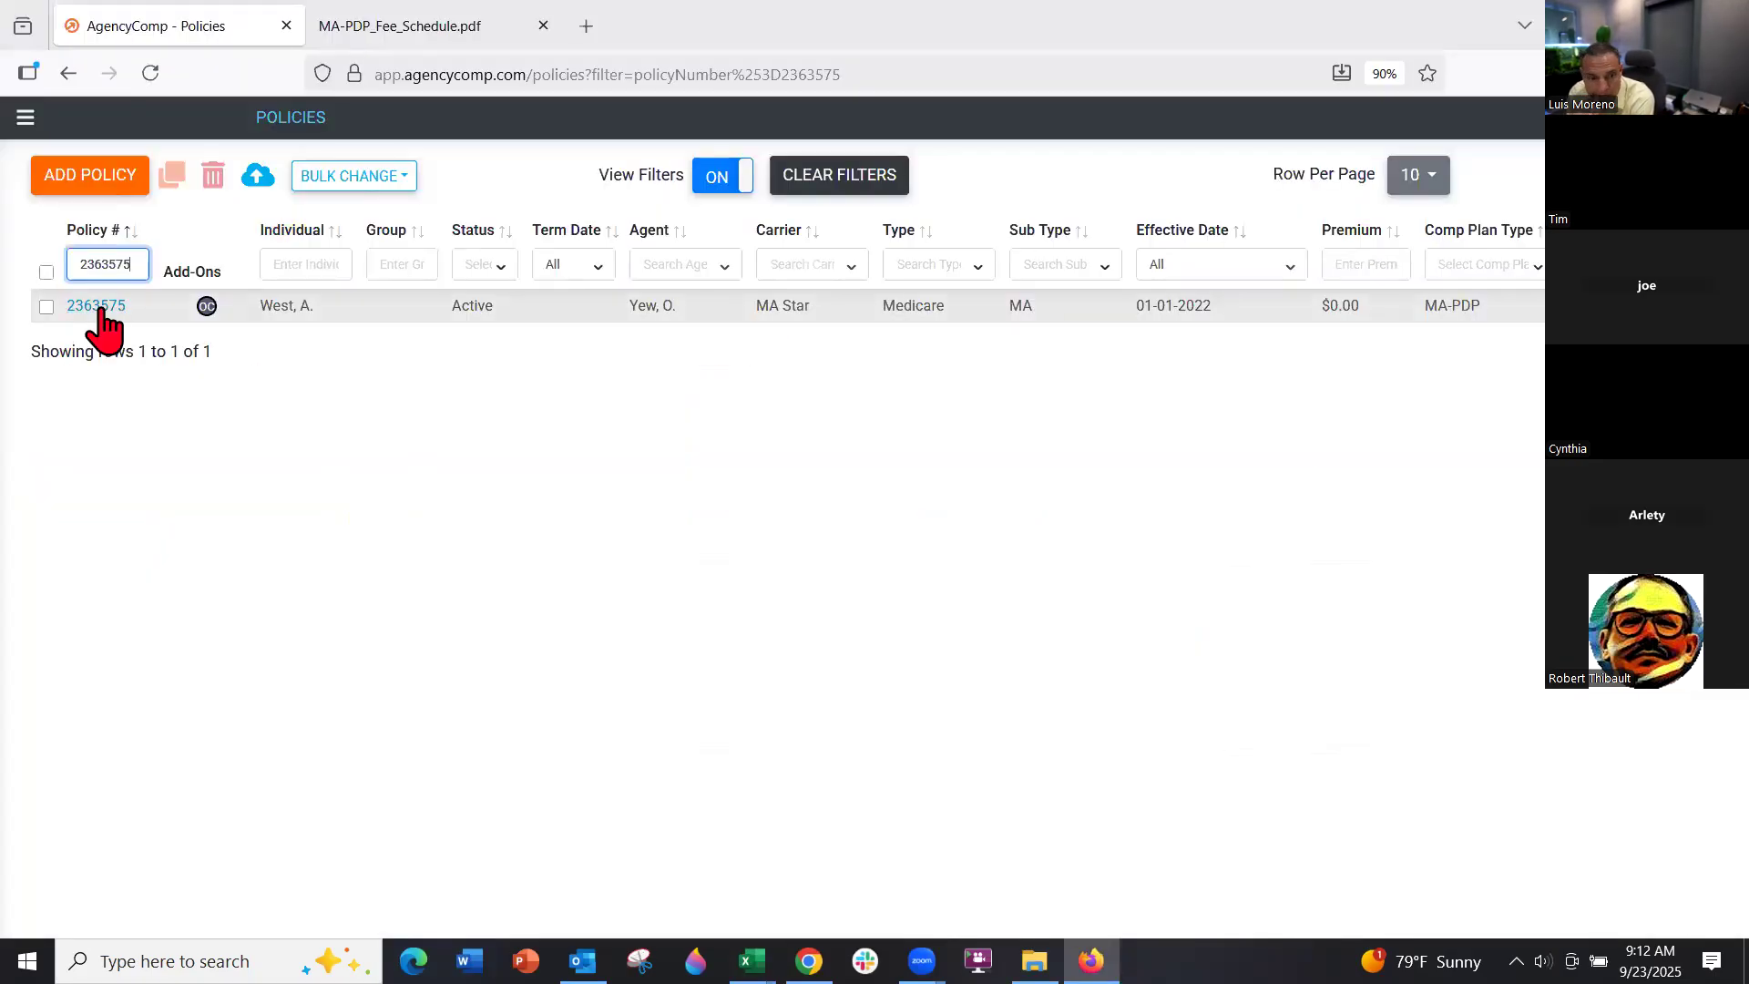
# Set the MA Star Freedom One policy's status to Termed with term date 01-31-2025
pyautogui.click(101, 314)
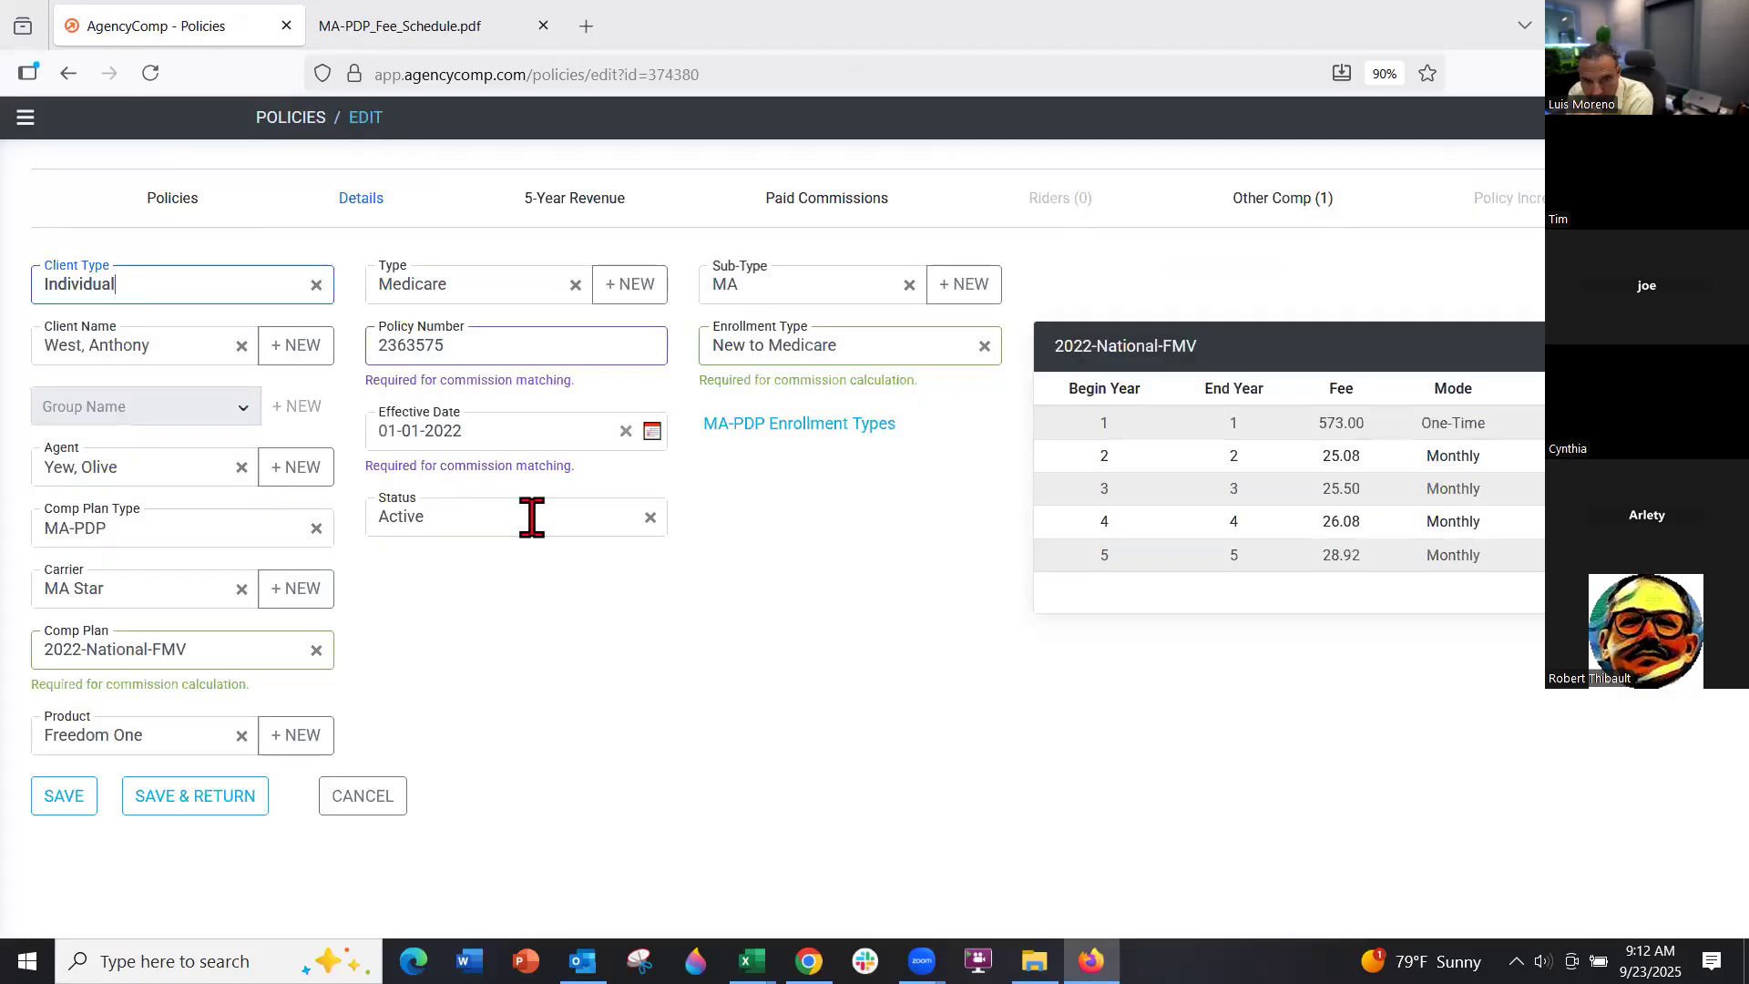
pyautogui.click(527, 518)
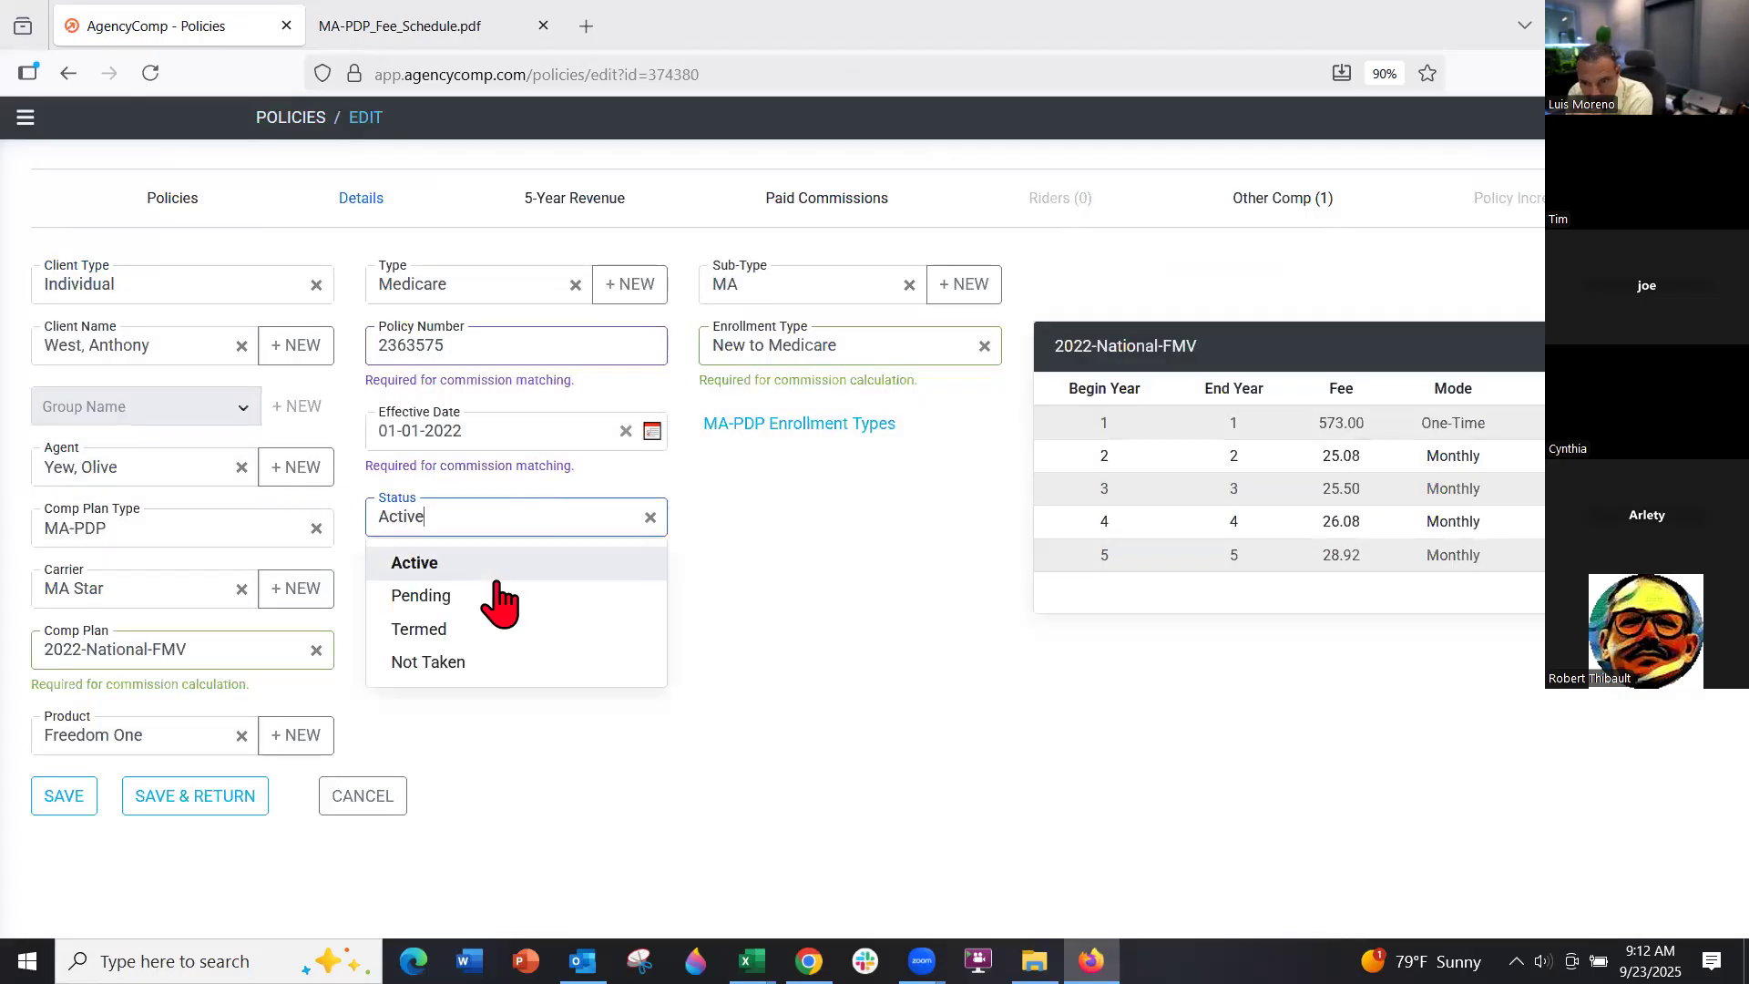
pyautogui.click(496, 633)
pyautogui.click(504, 572)
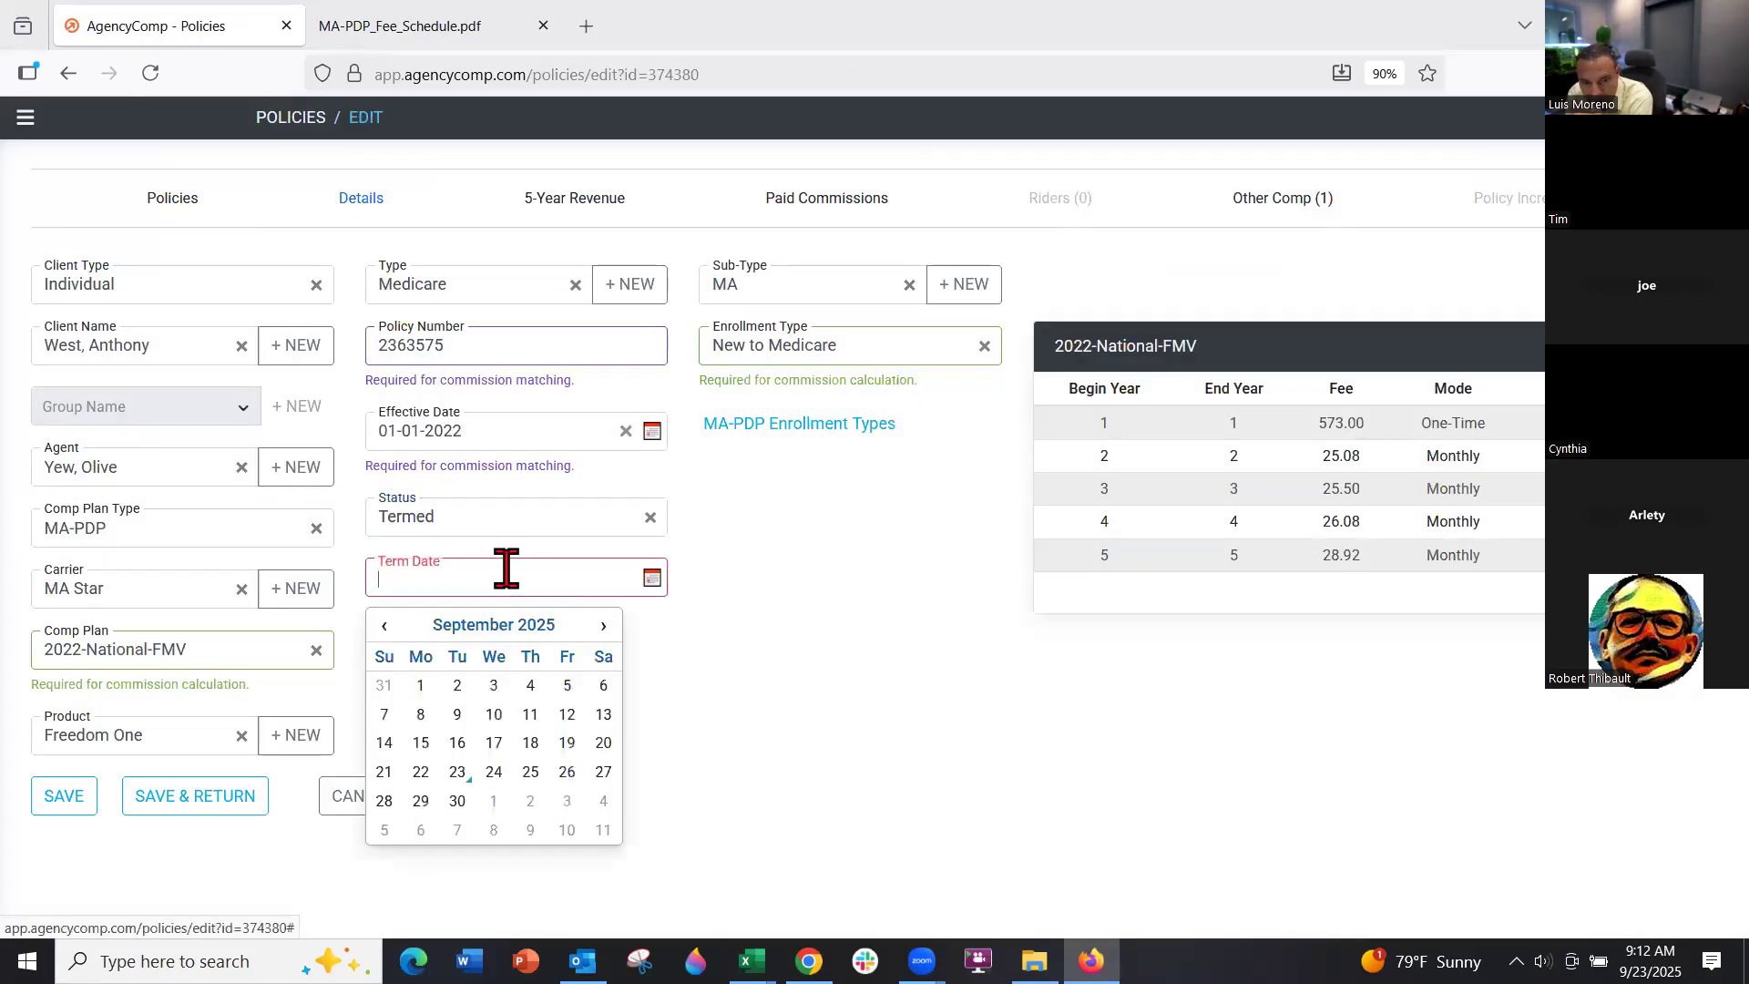
pyautogui.click(383, 626)
pyautogui.click(383, 627)
pyautogui.click(384, 626)
pyautogui.click(384, 626)
pyautogui.click(384, 627)
pyautogui.click(383, 626)
pyautogui.click(384, 627)
pyautogui.click(384, 627)
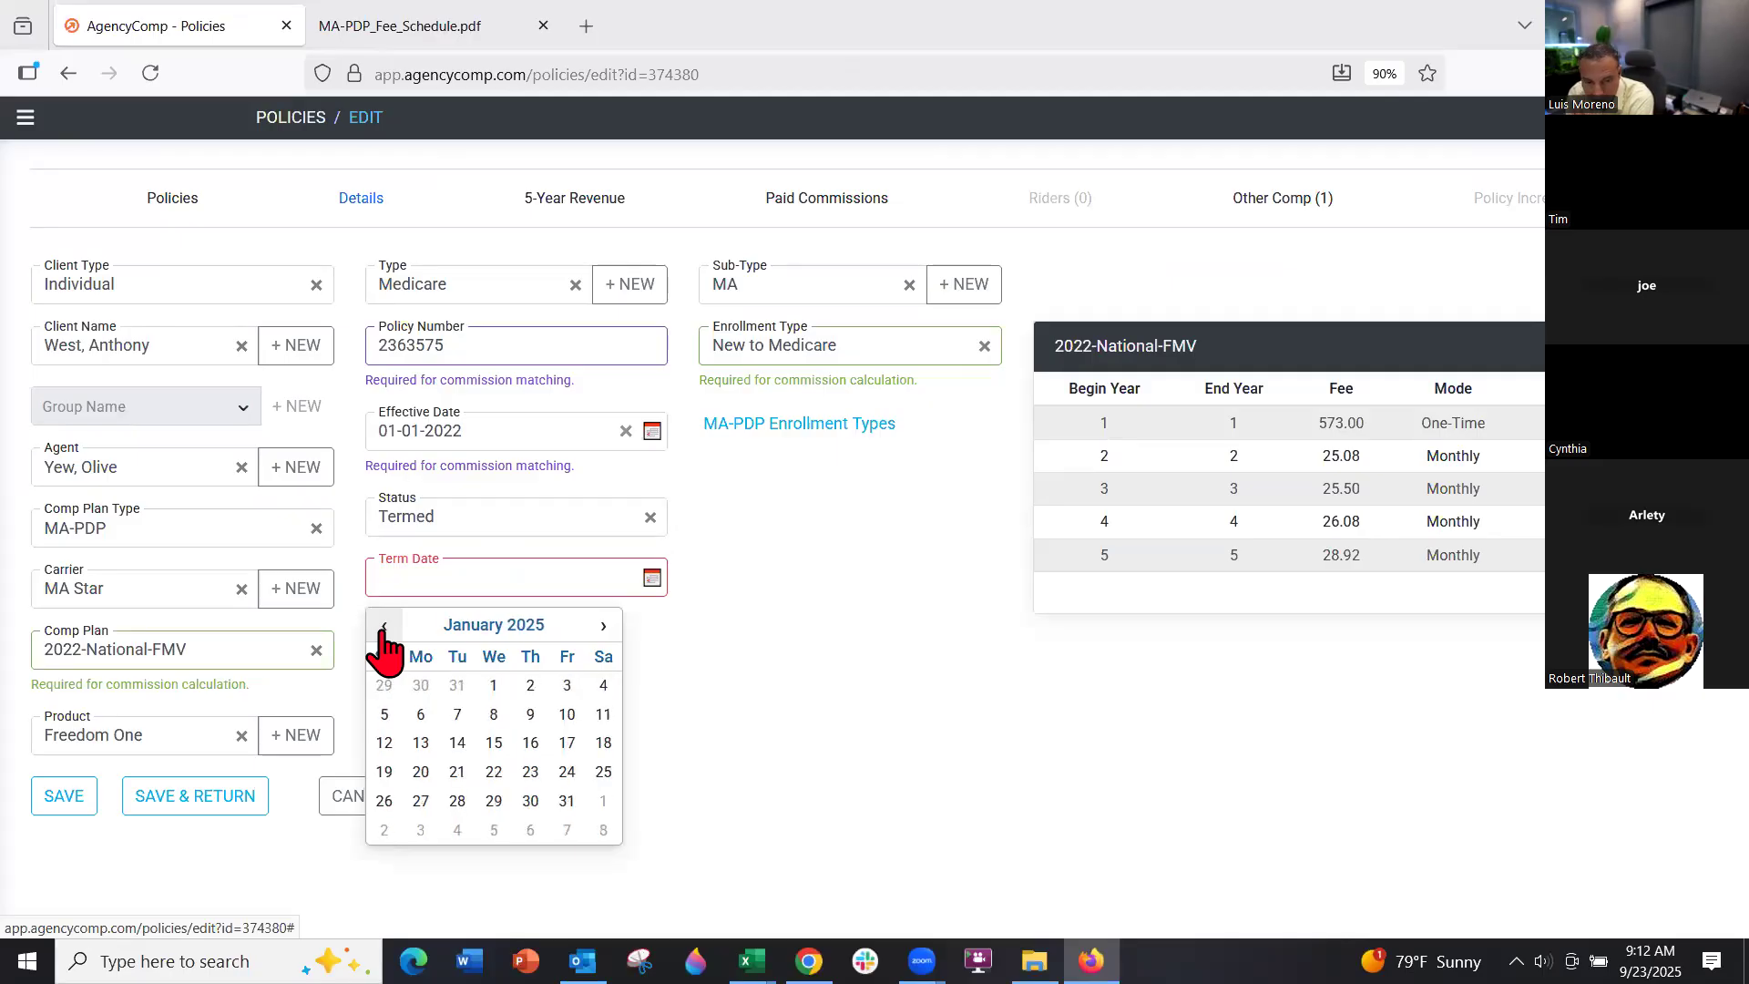
pyautogui.click(566, 799)
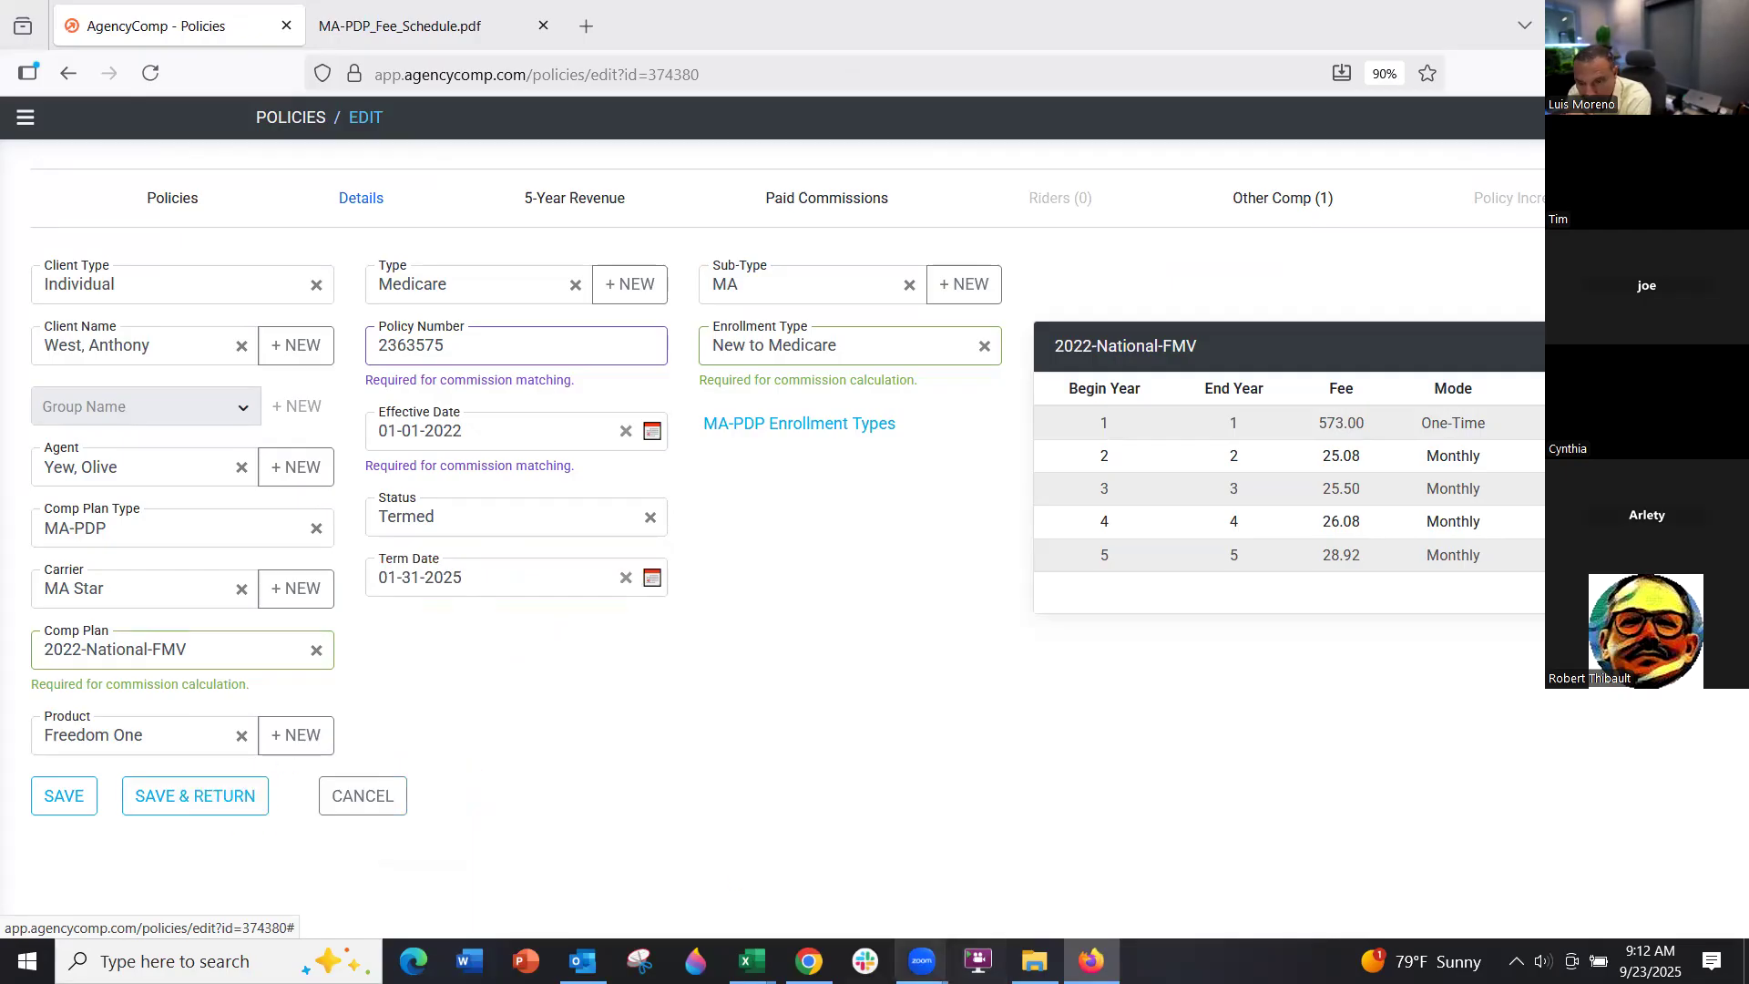
# Select row 14's February and March X marks in the missing-commissions workbook
pyautogui.moveTo(751, 961)
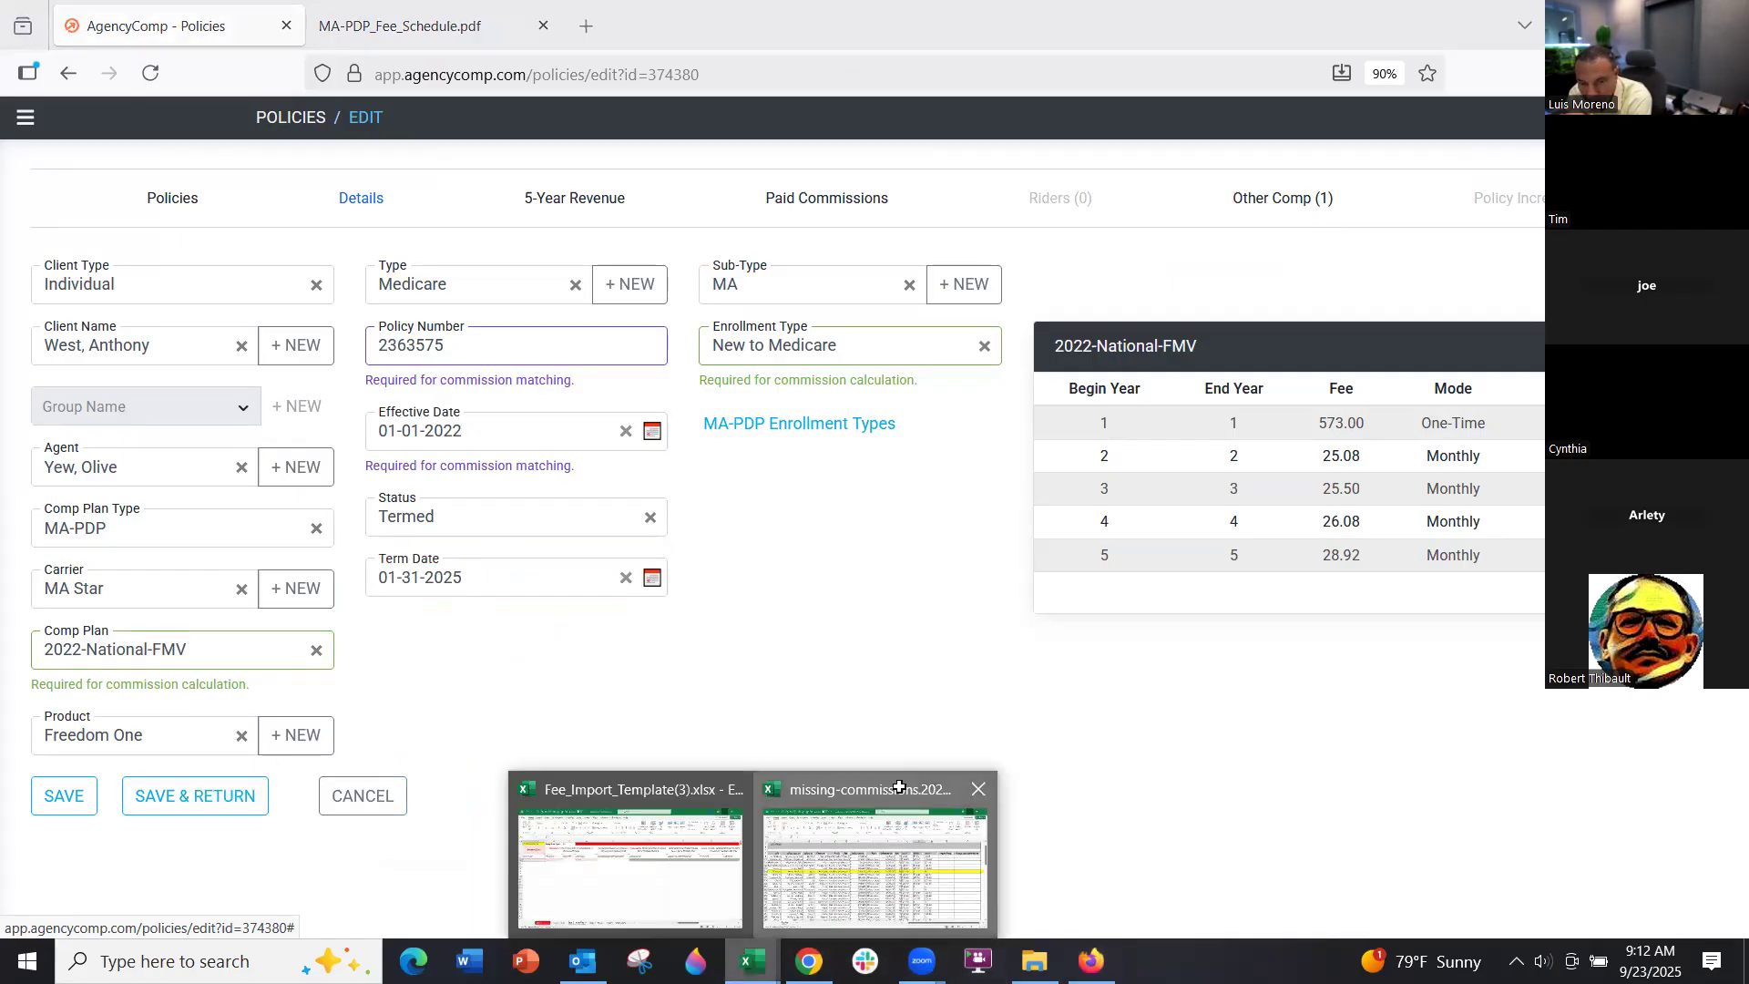
pyautogui.click(893, 856)
pyautogui.moveTo(1192, 493); pyautogui.dragTo(1269, 493)
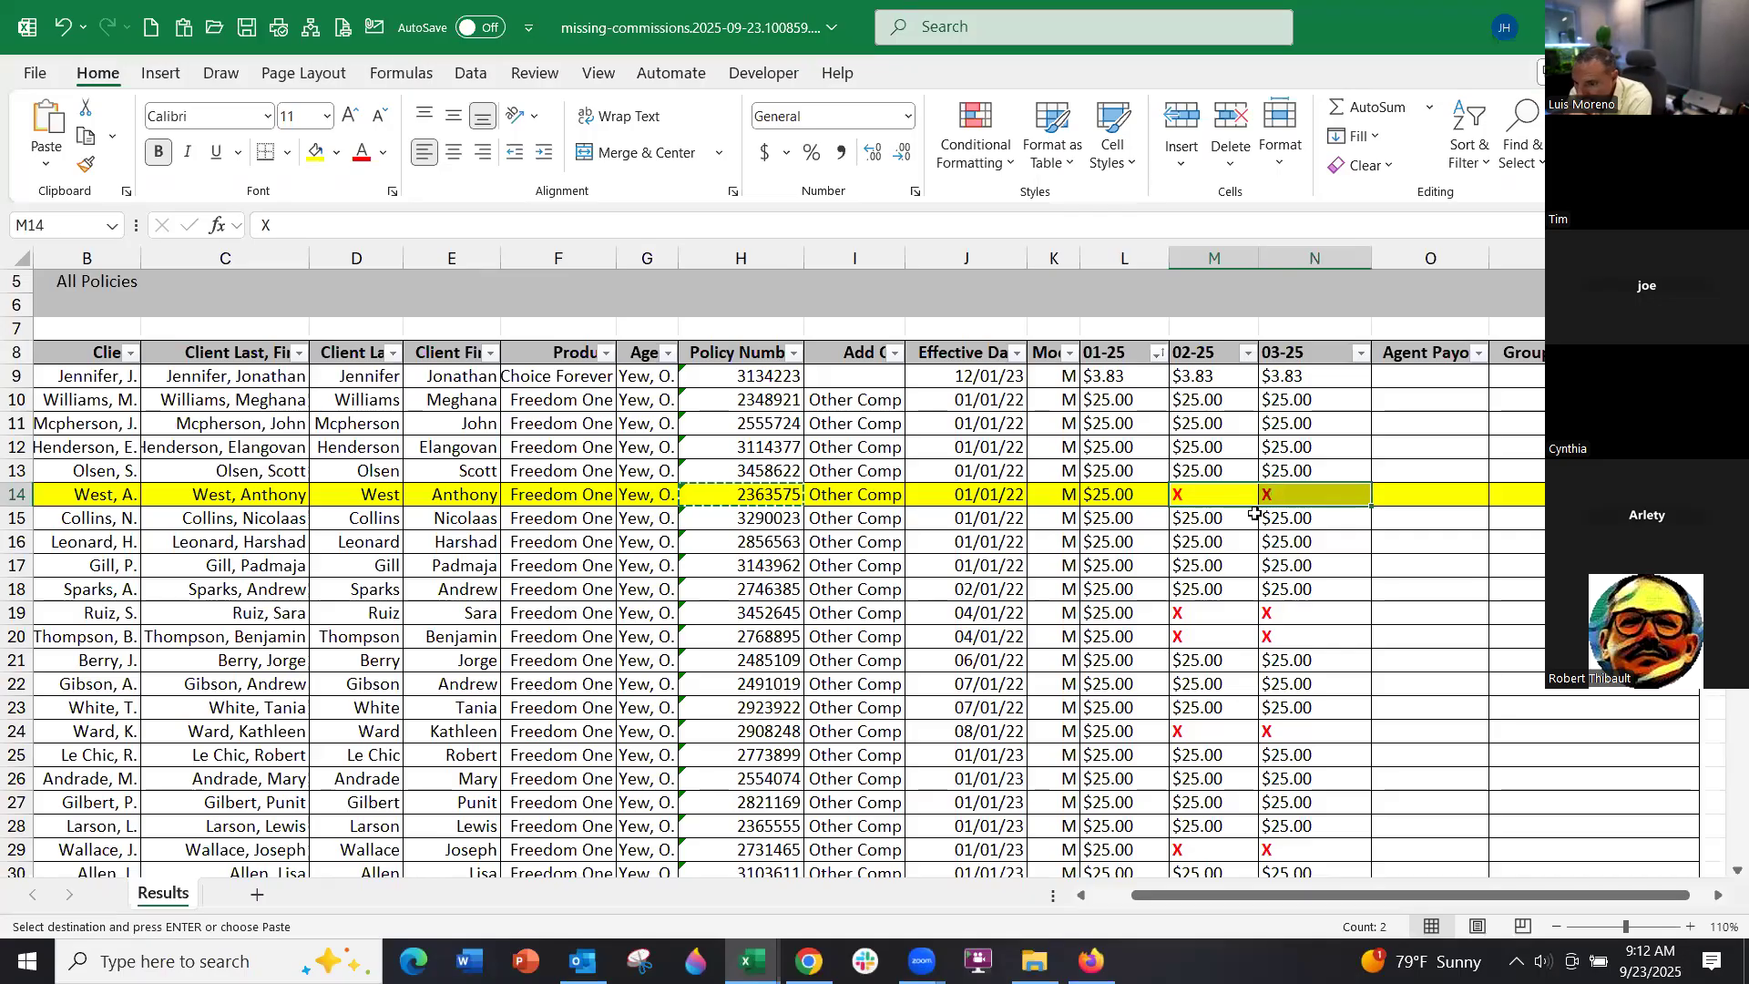
# Delete the X marks in M14:N14, then cancel out of AgencyComp's policy edit page
pyautogui.press('Delete')
pyautogui.click(1205, 498)
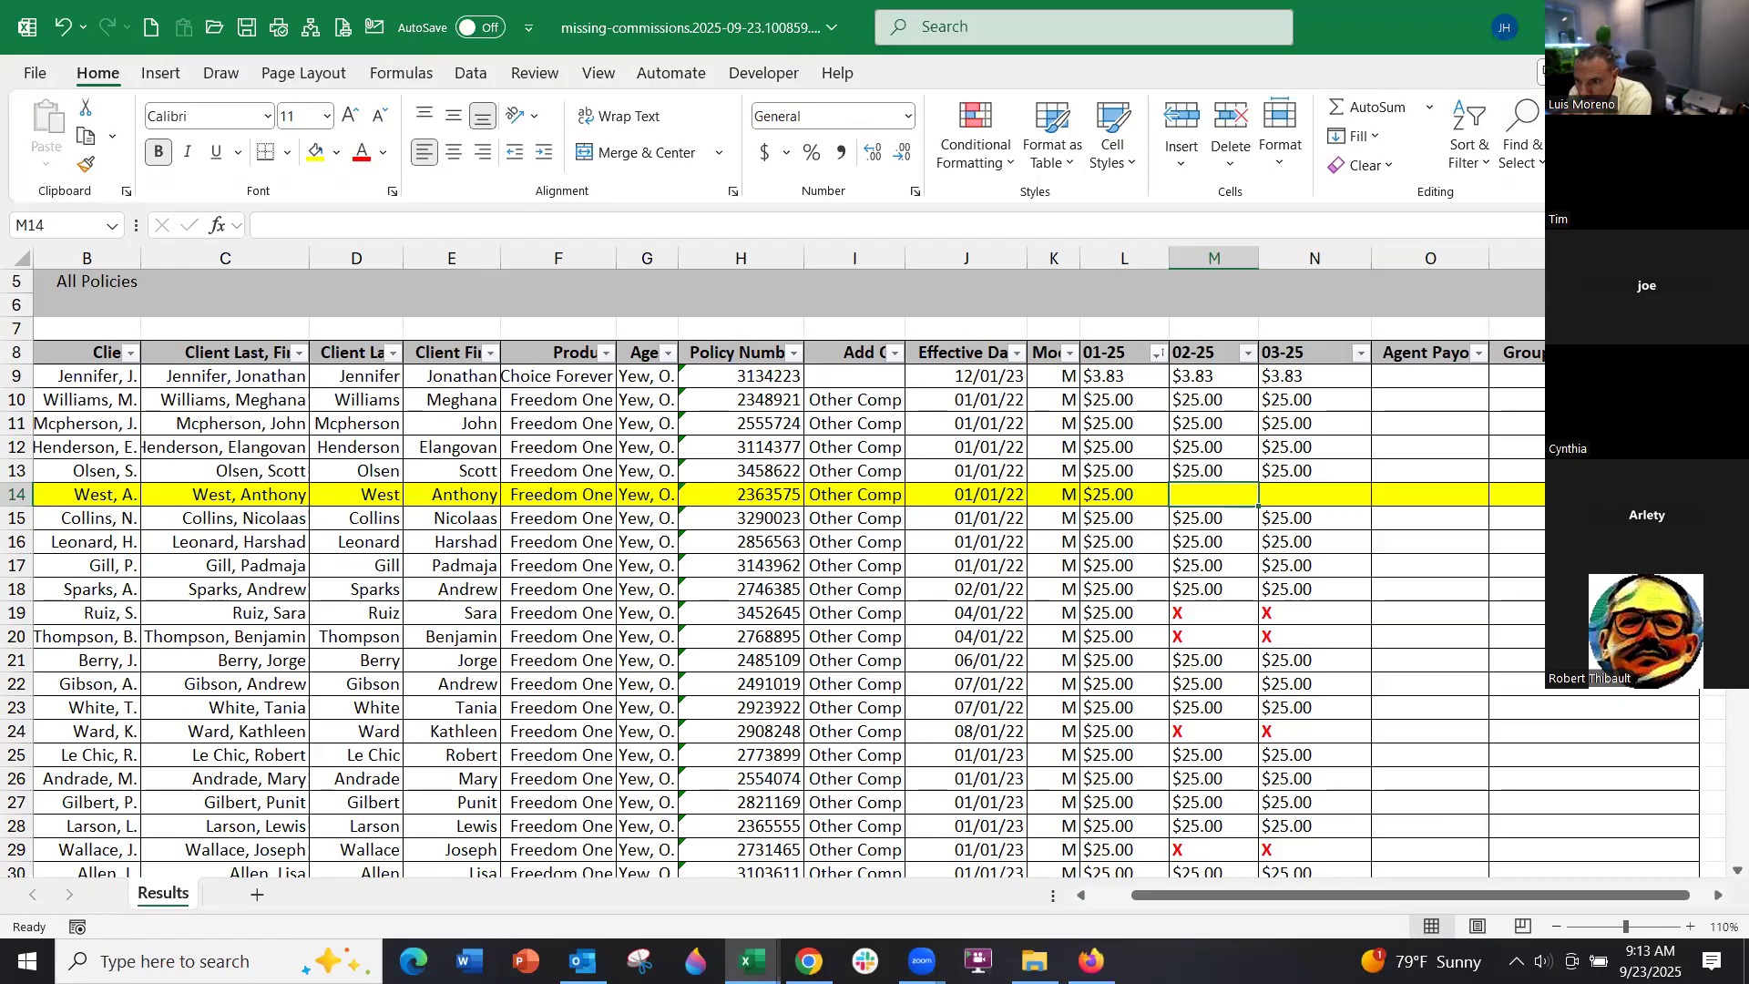
pyautogui.hotkey('alt', 'Tab')
pyautogui.click(374, 808)
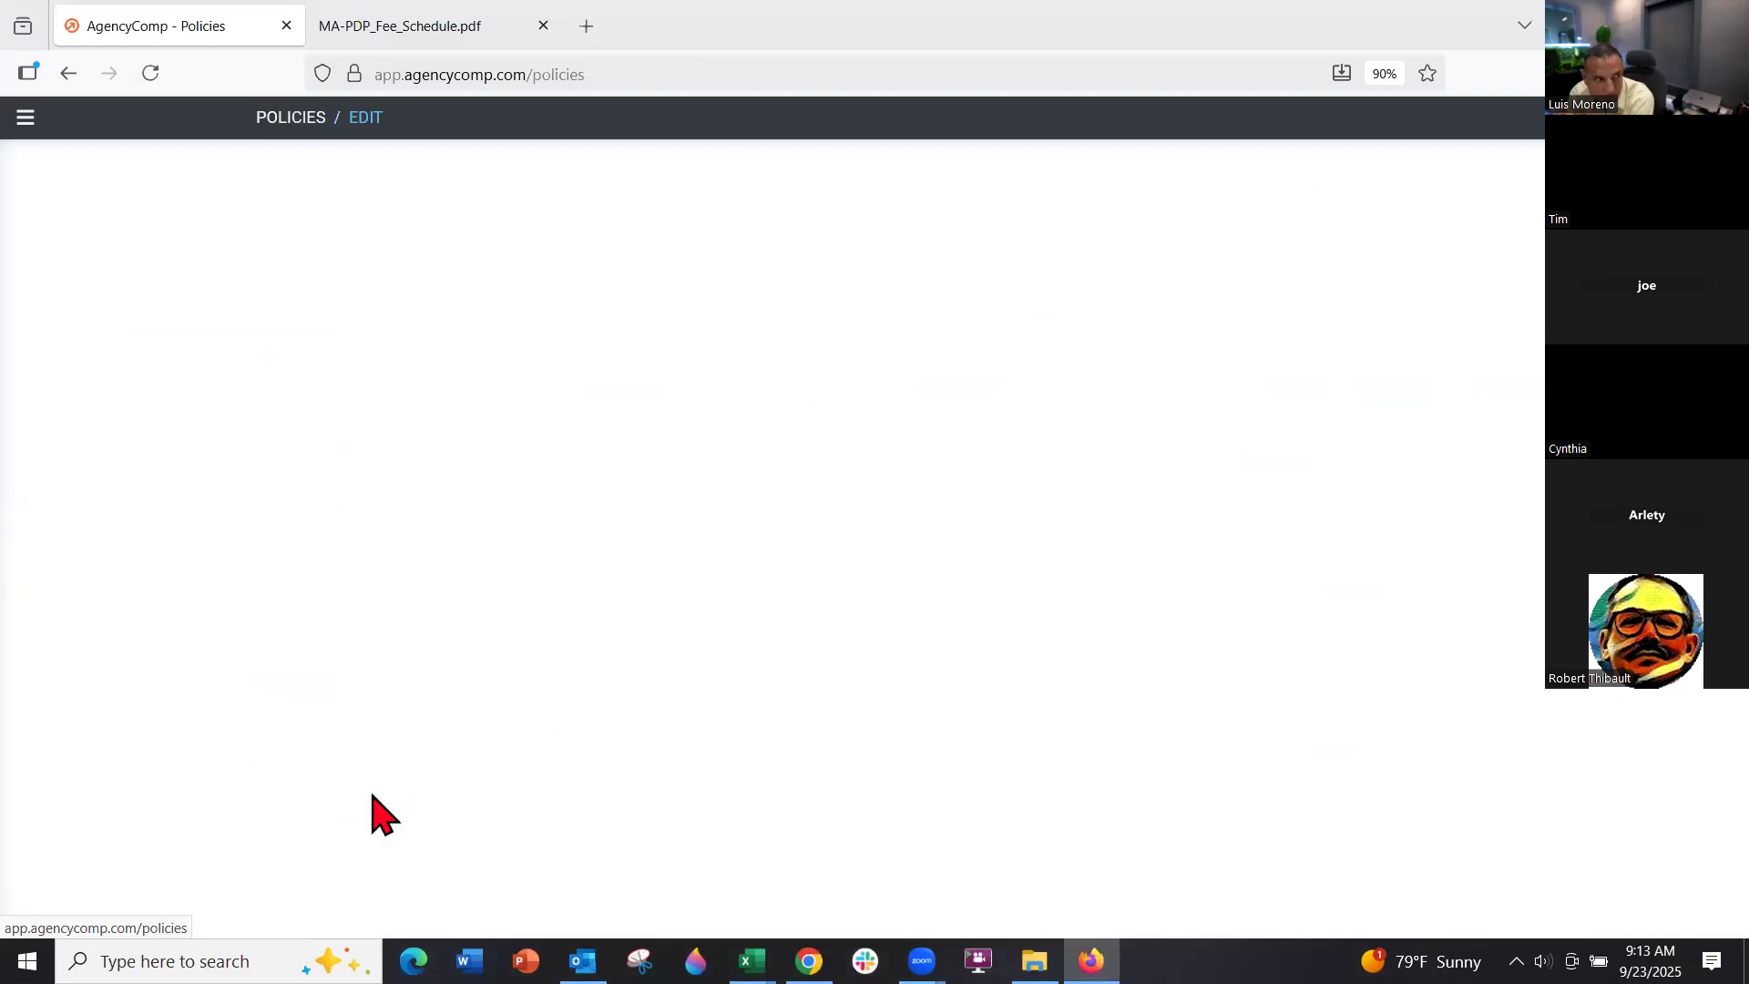
# Download and open the Bulk Term Policies import template
pyautogui.click(256, 182)
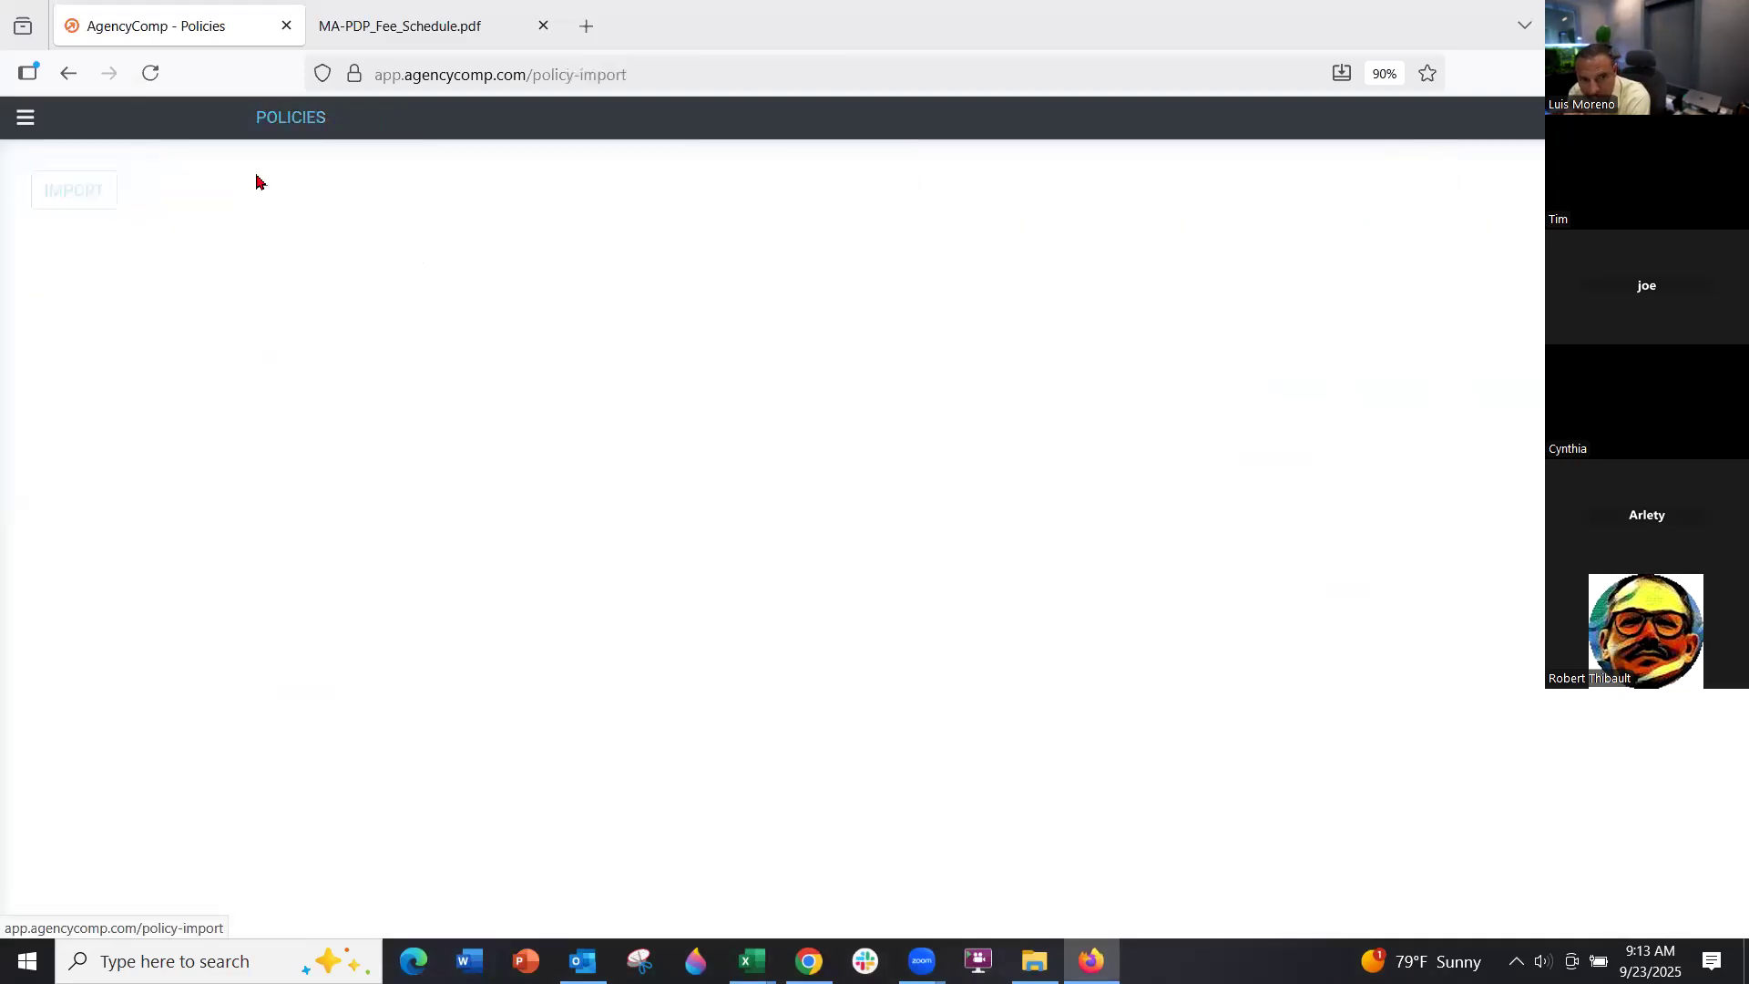
pyautogui.click(963, 544)
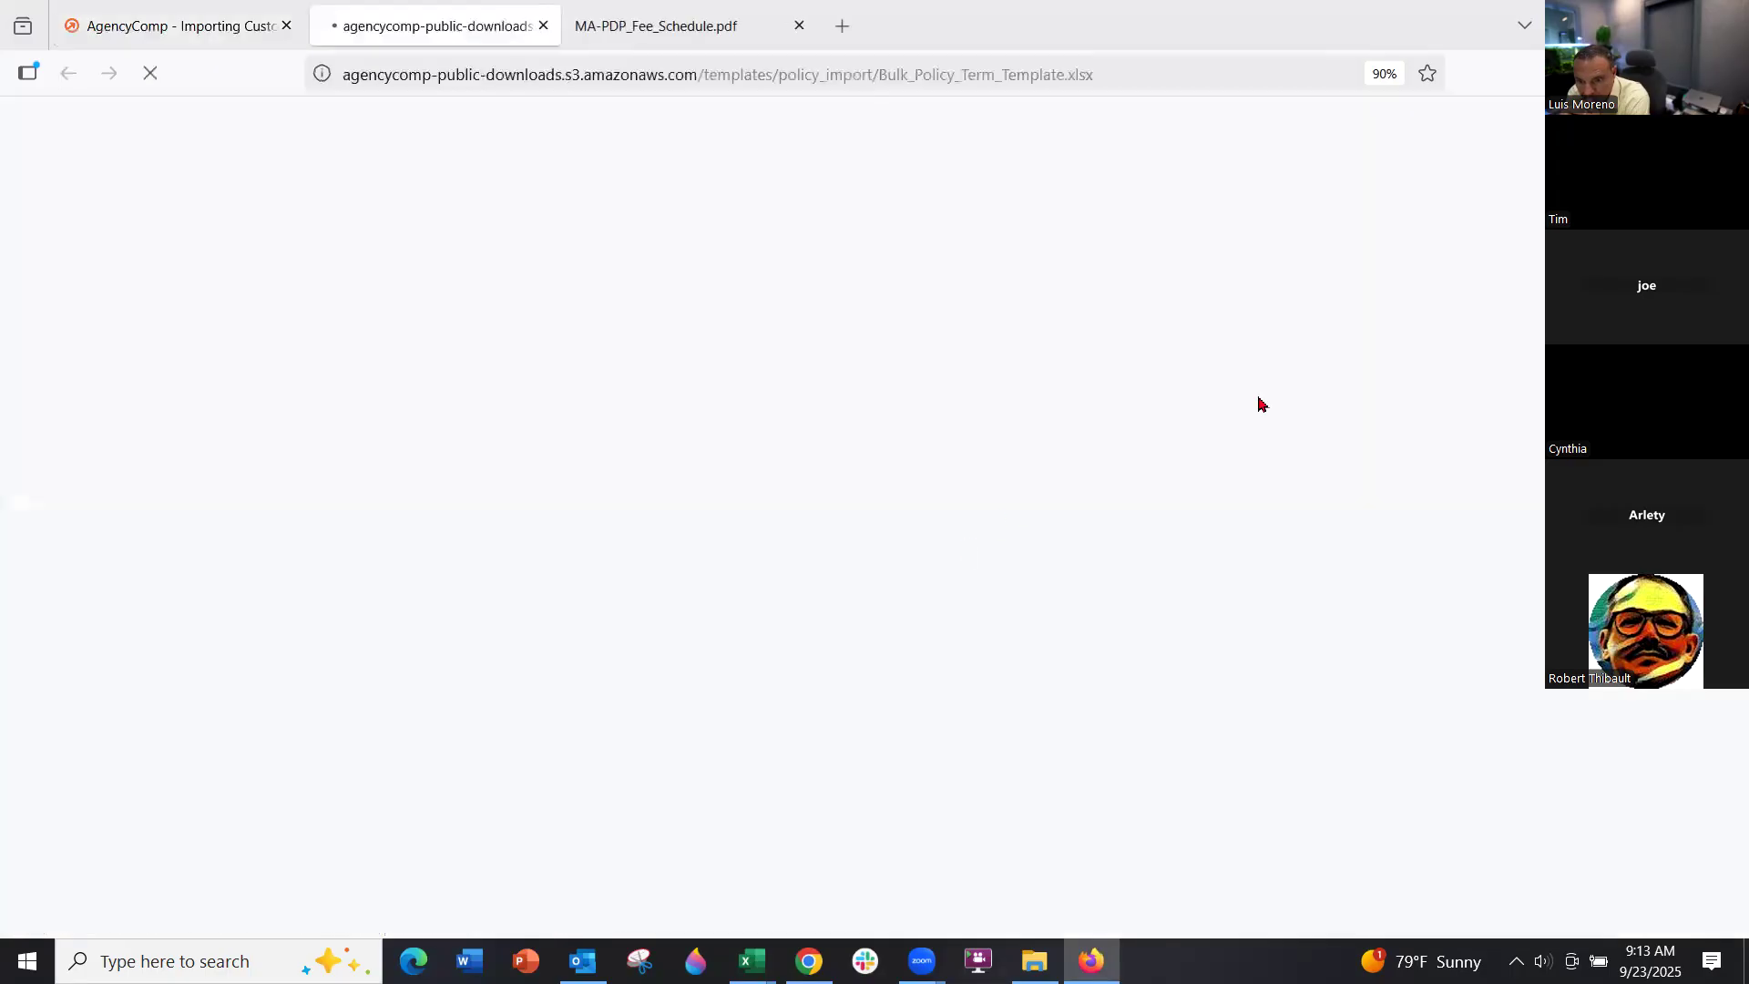
pyautogui.click(1252, 132)
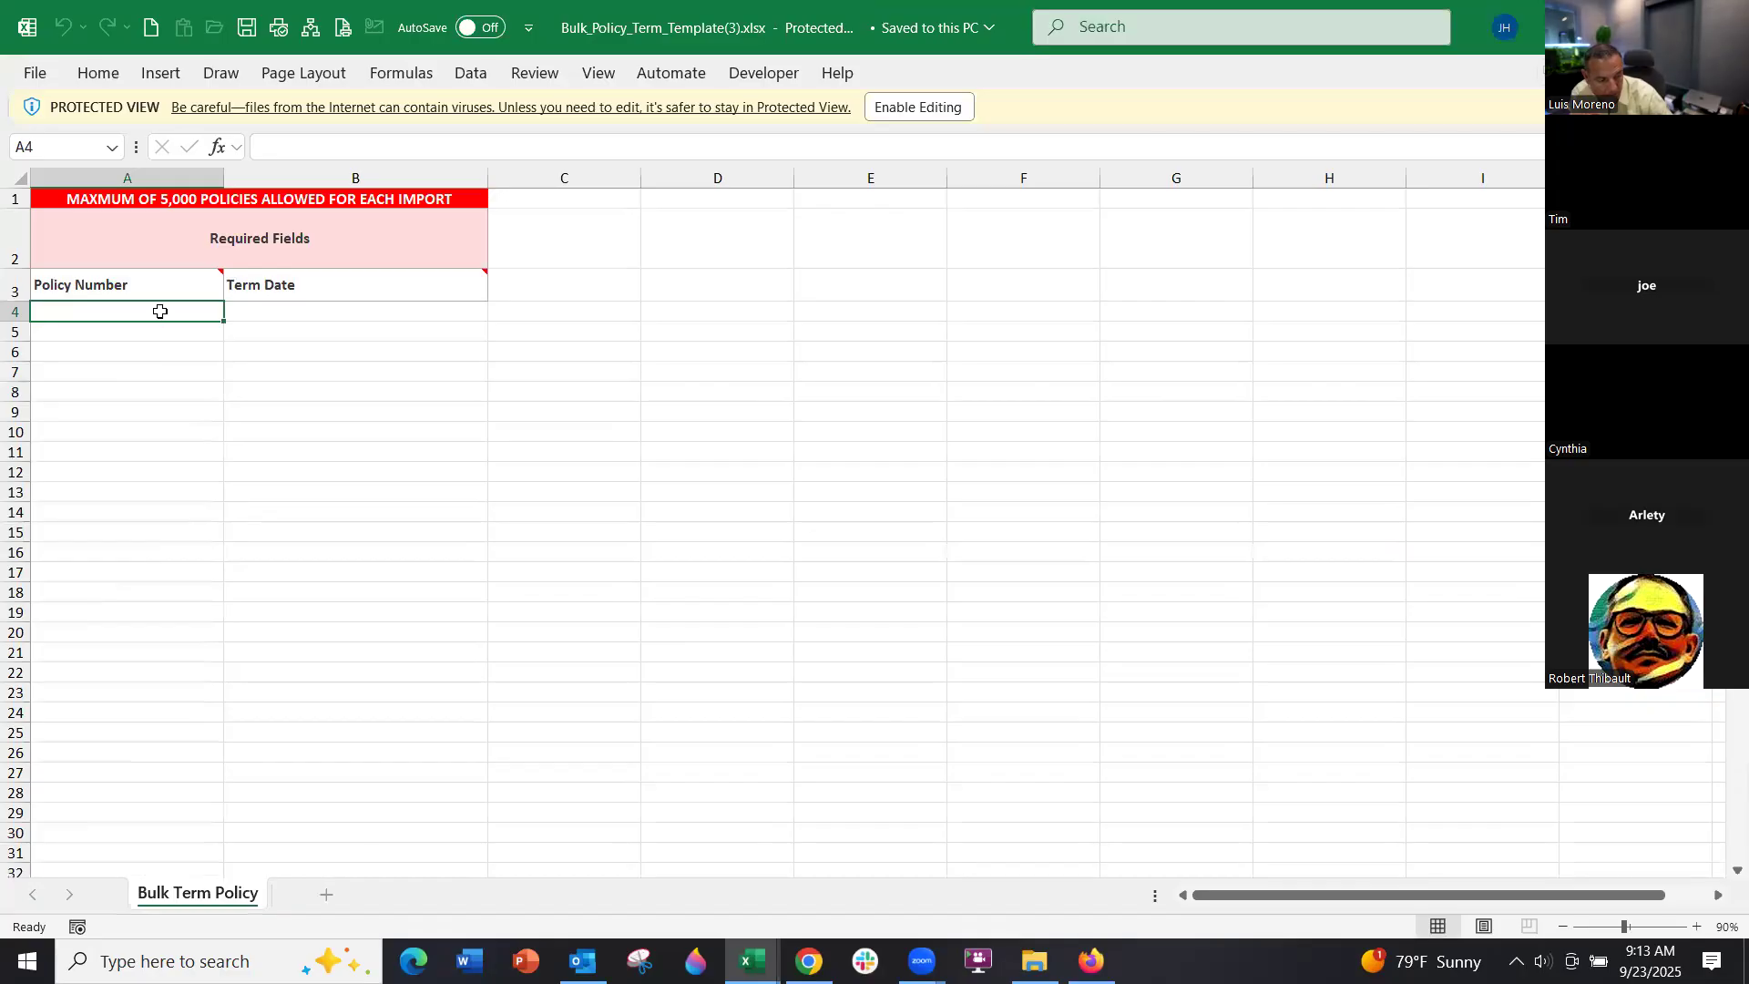
# Inspect the template's Policy Number and Term Date columns, then close it
pyautogui.moveTo(160, 311); pyautogui.dragTo(136, 596)
pyautogui.click(317, 314)
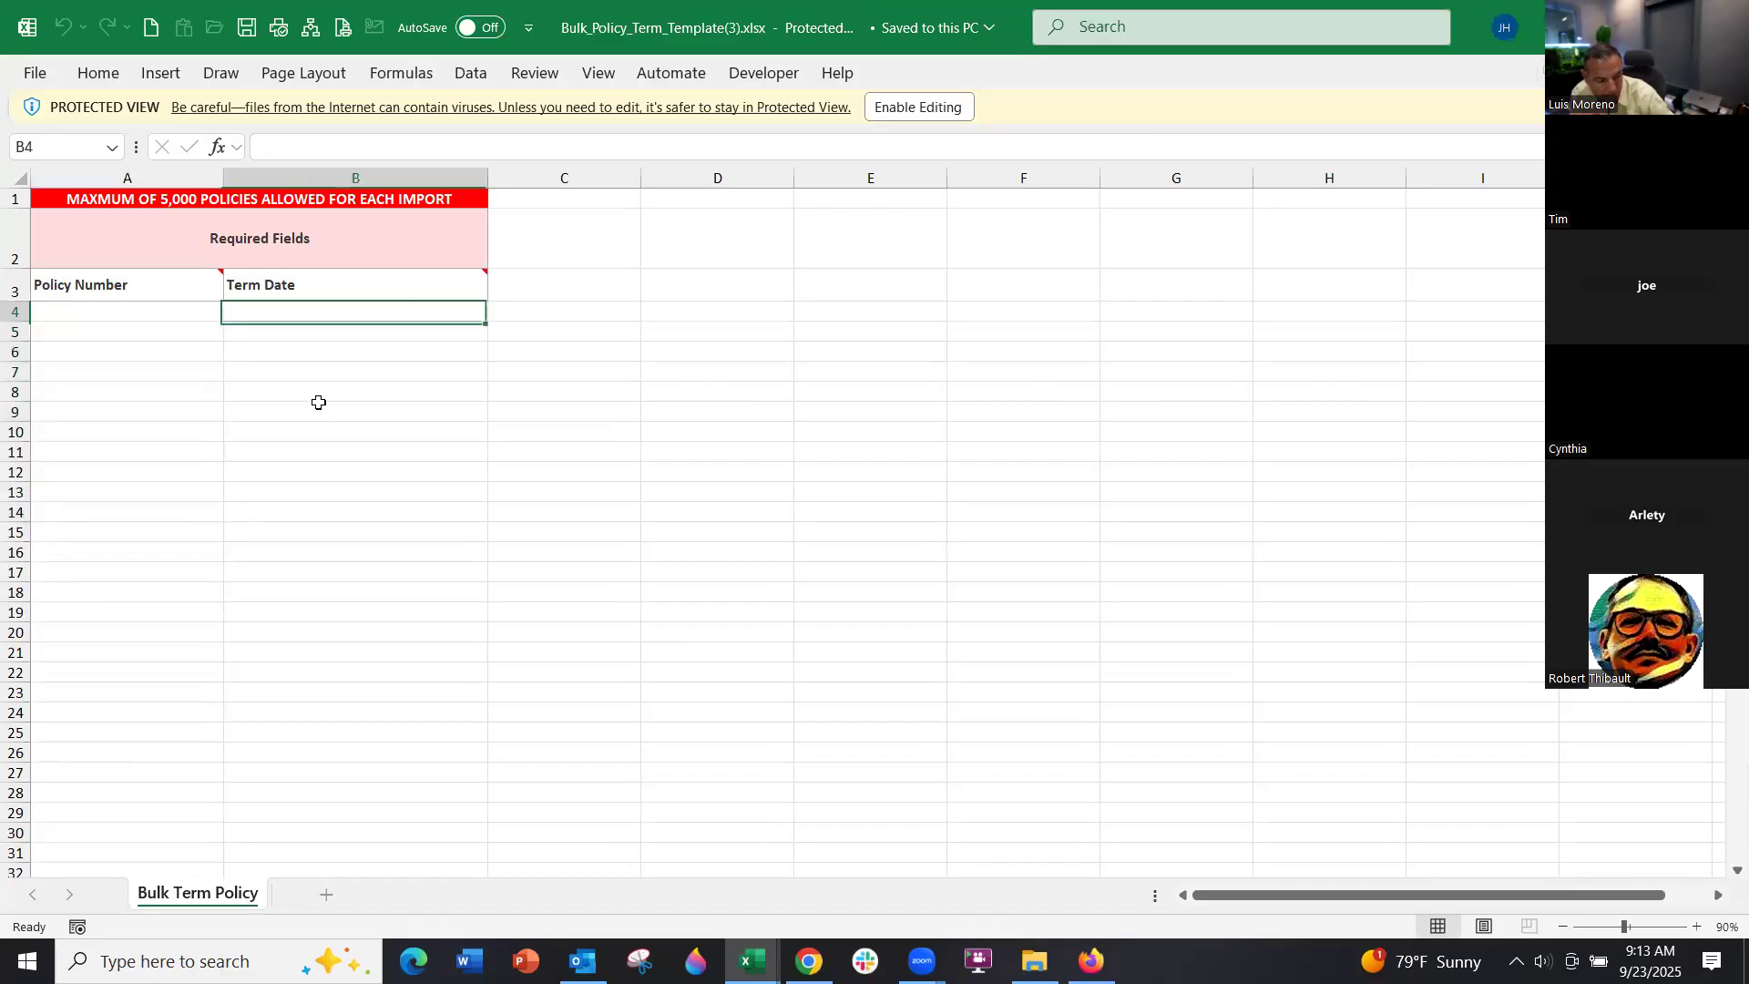
pyautogui.moveTo(319, 402); pyautogui.dragTo(313, 550)
pyautogui.click(1723, 27)
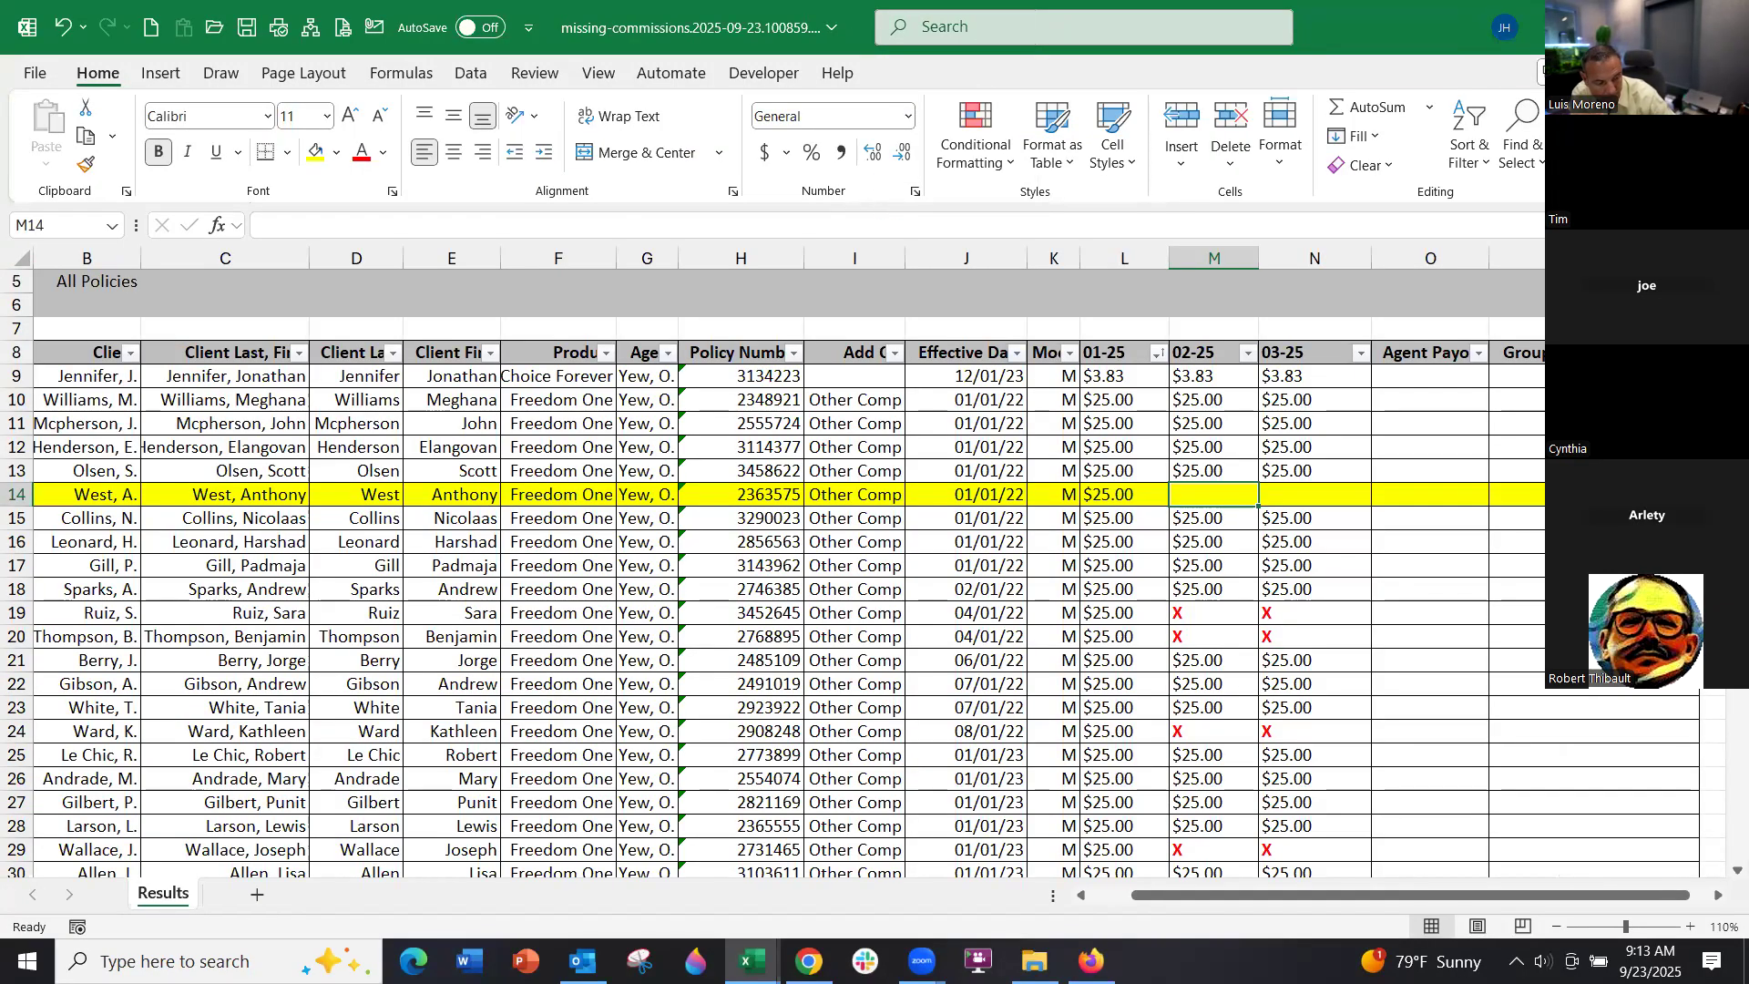
pyautogui.click(1610, 26)
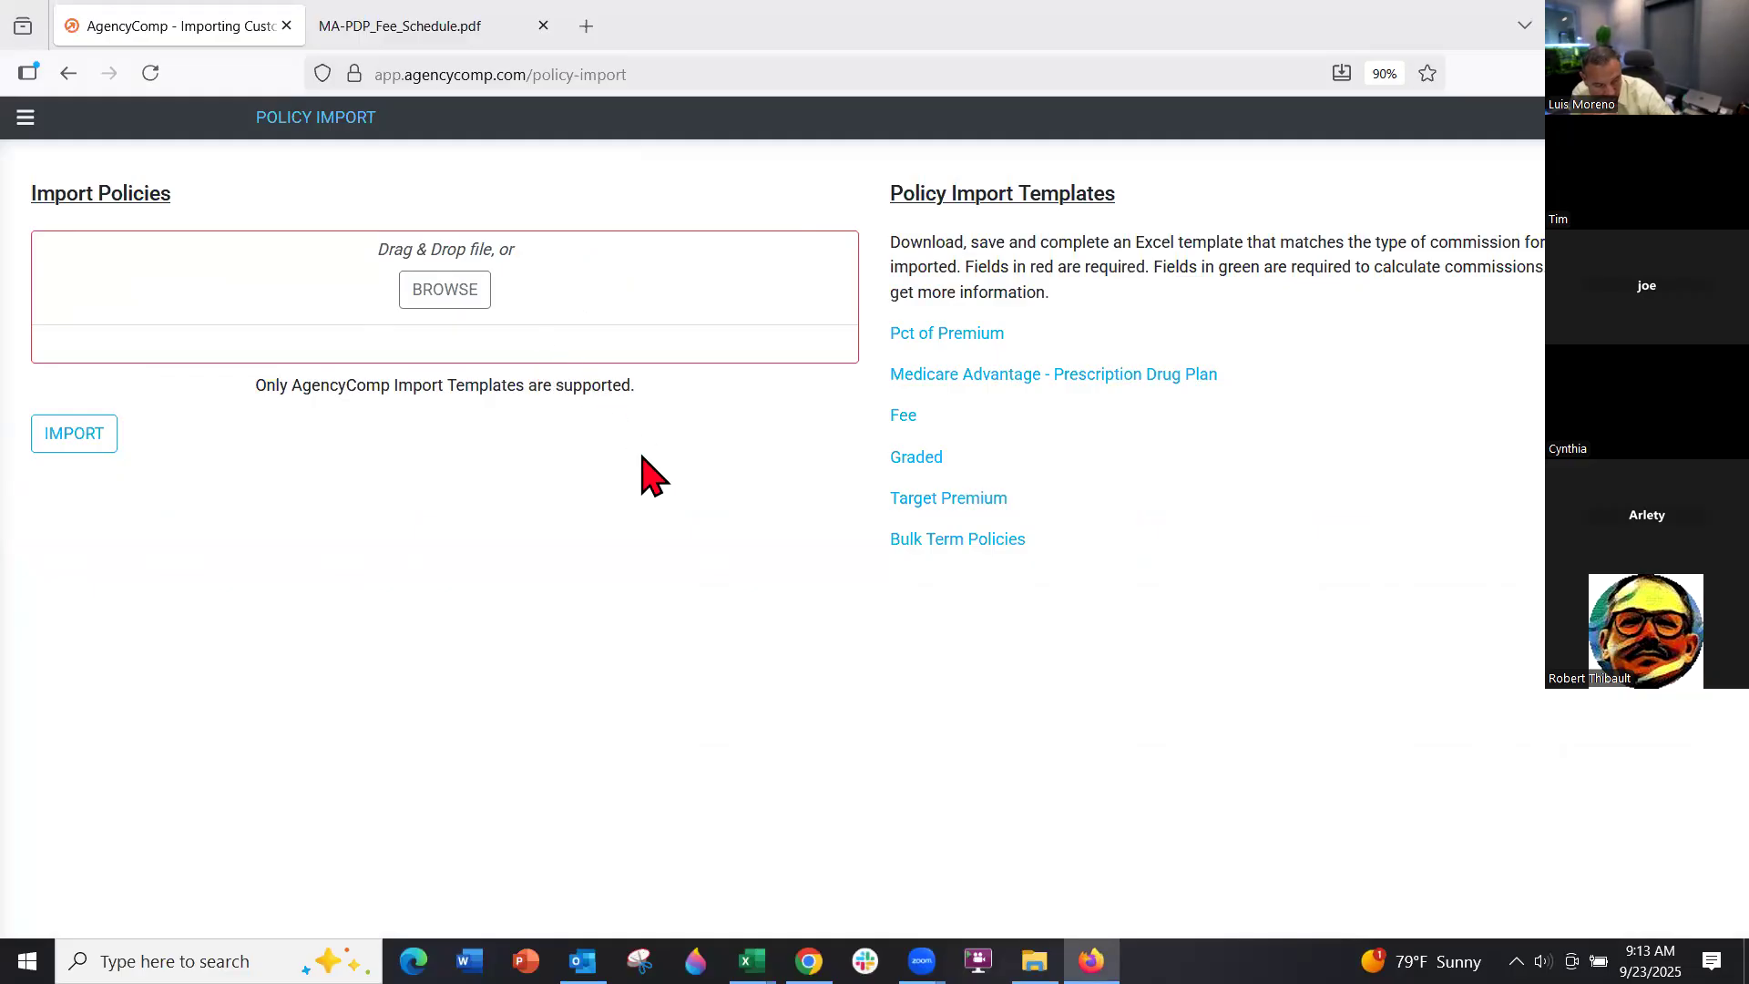
pyautogui.moveTo(752, 961)
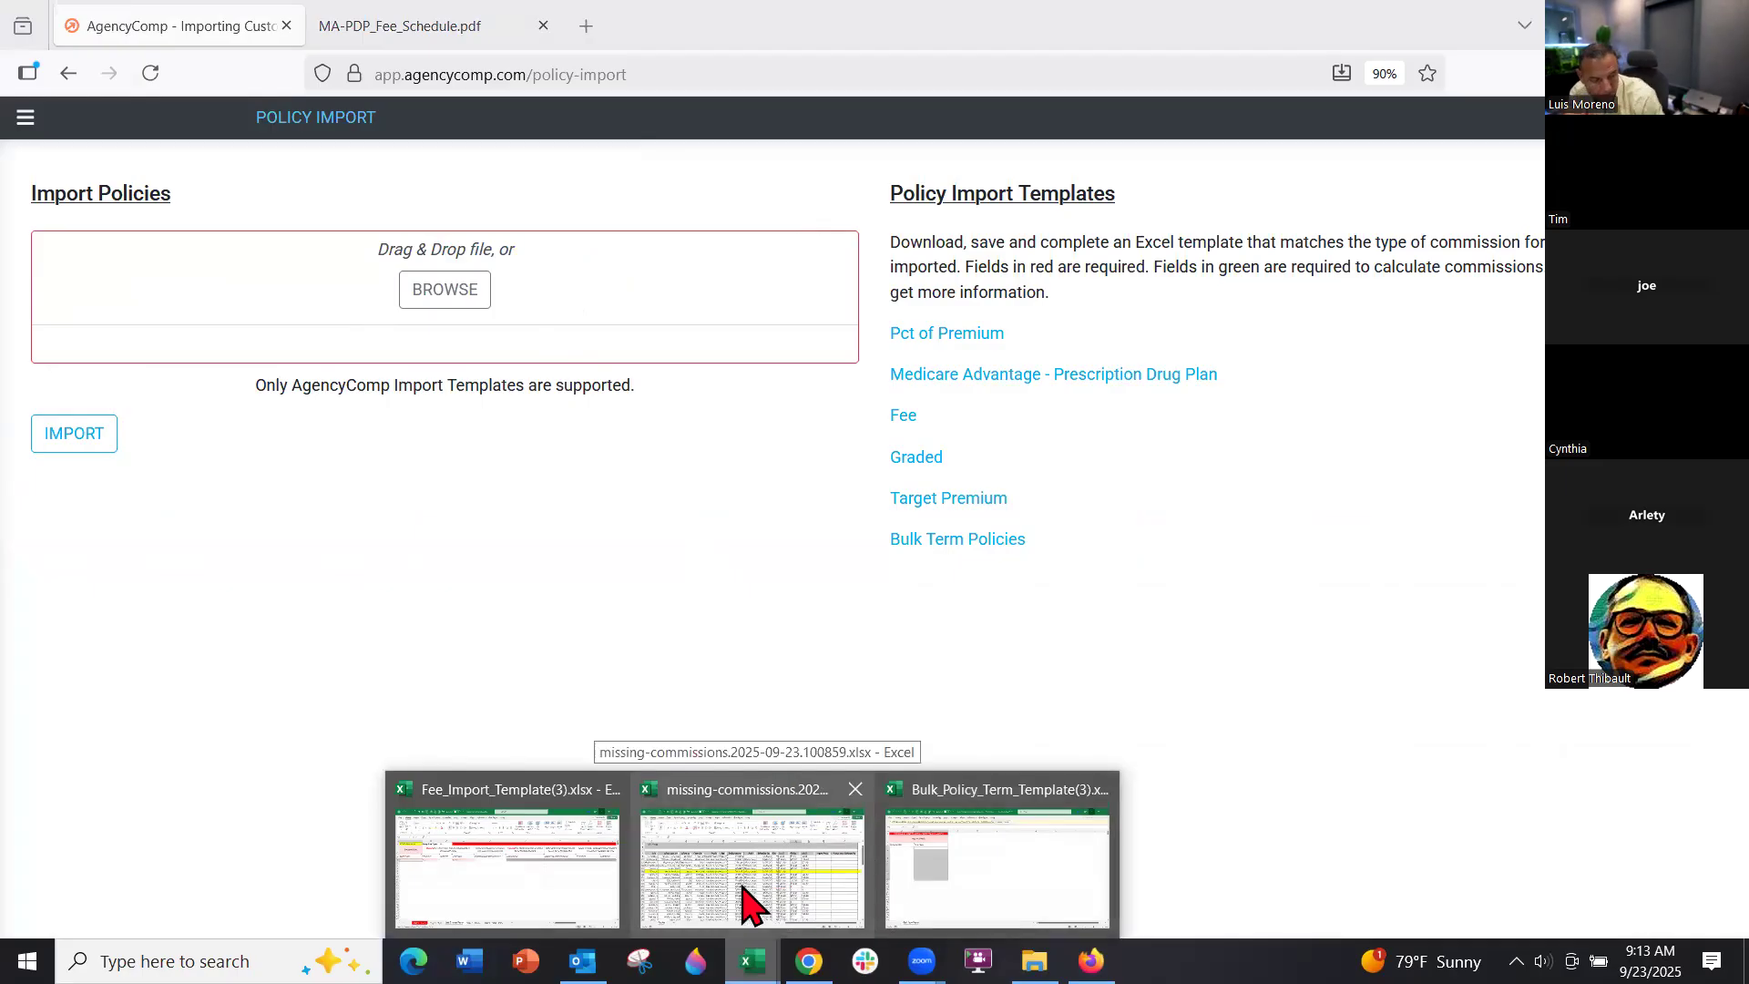
# Clear the X marks in M19:N20, M24:N24 and M56:N57, then return to AgencyComp
pyautogui.click(744, 903)
pyautogui.moveTo(1223, 612); pyautogui.dragTo(1284, 635)
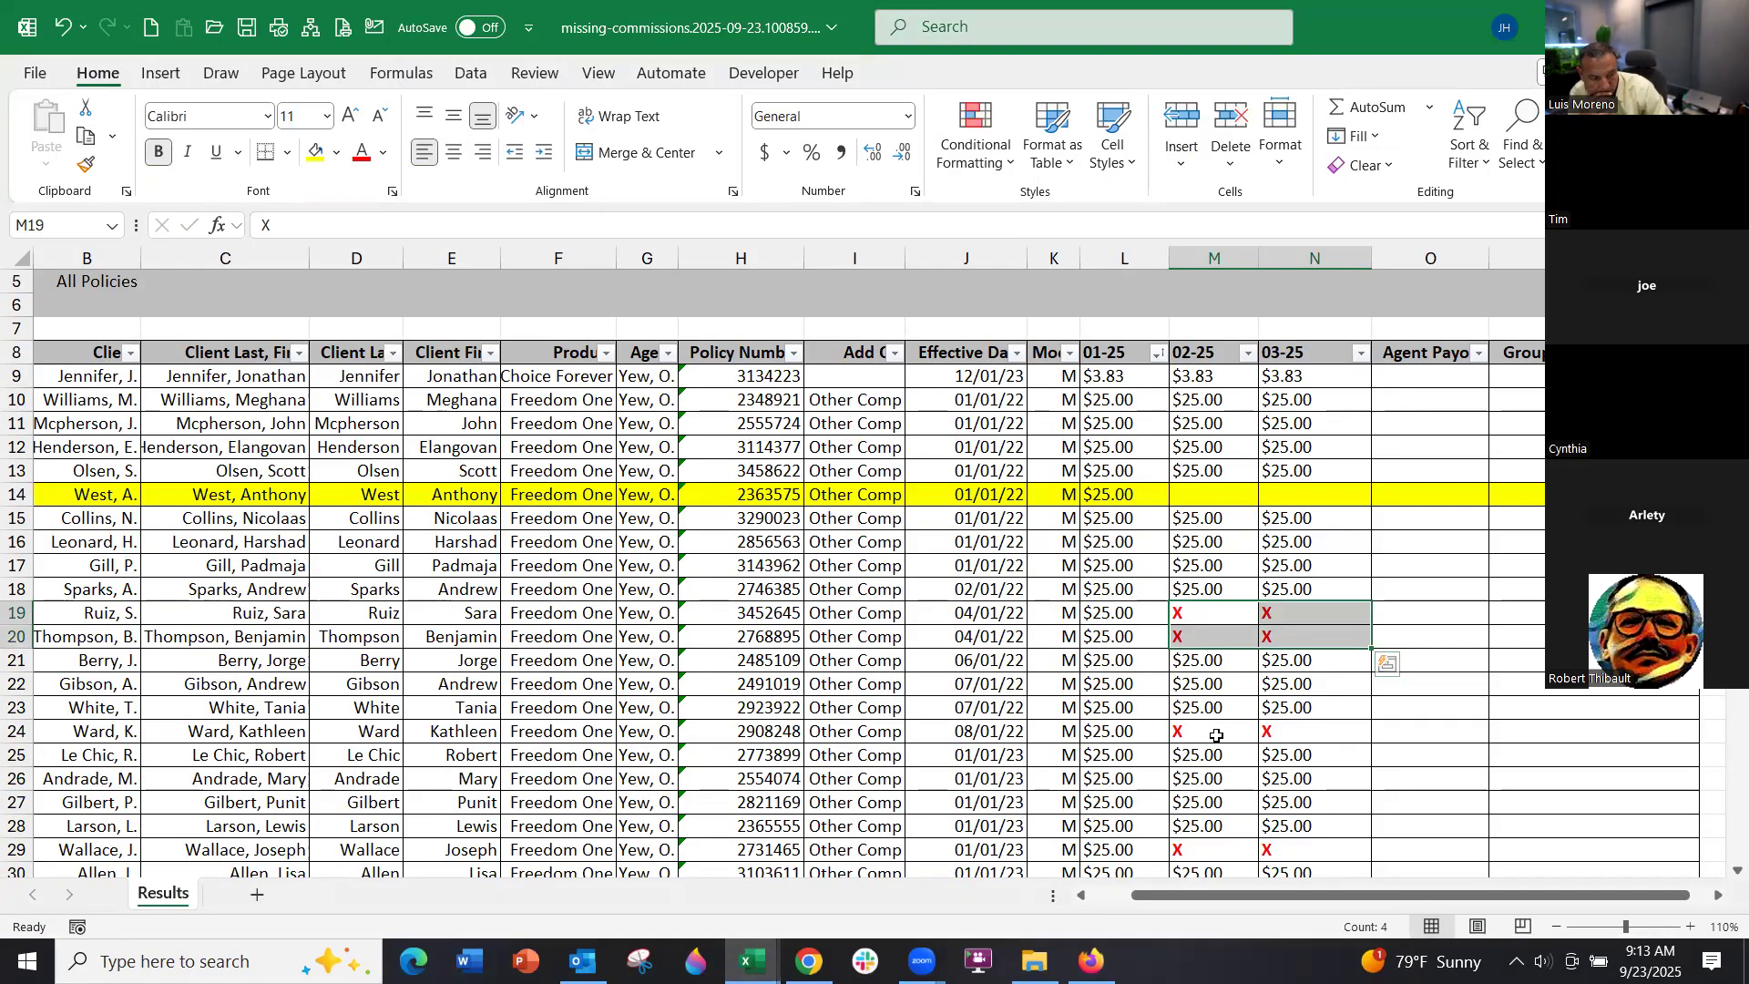
pyautogui.press('Delete')
pyautogui.moveTo(1220, 731); pyautogui.dragTo(1284, 733)
pyautogui.press('Delete')
pyautogui.scroll(-4, 1293, 701)
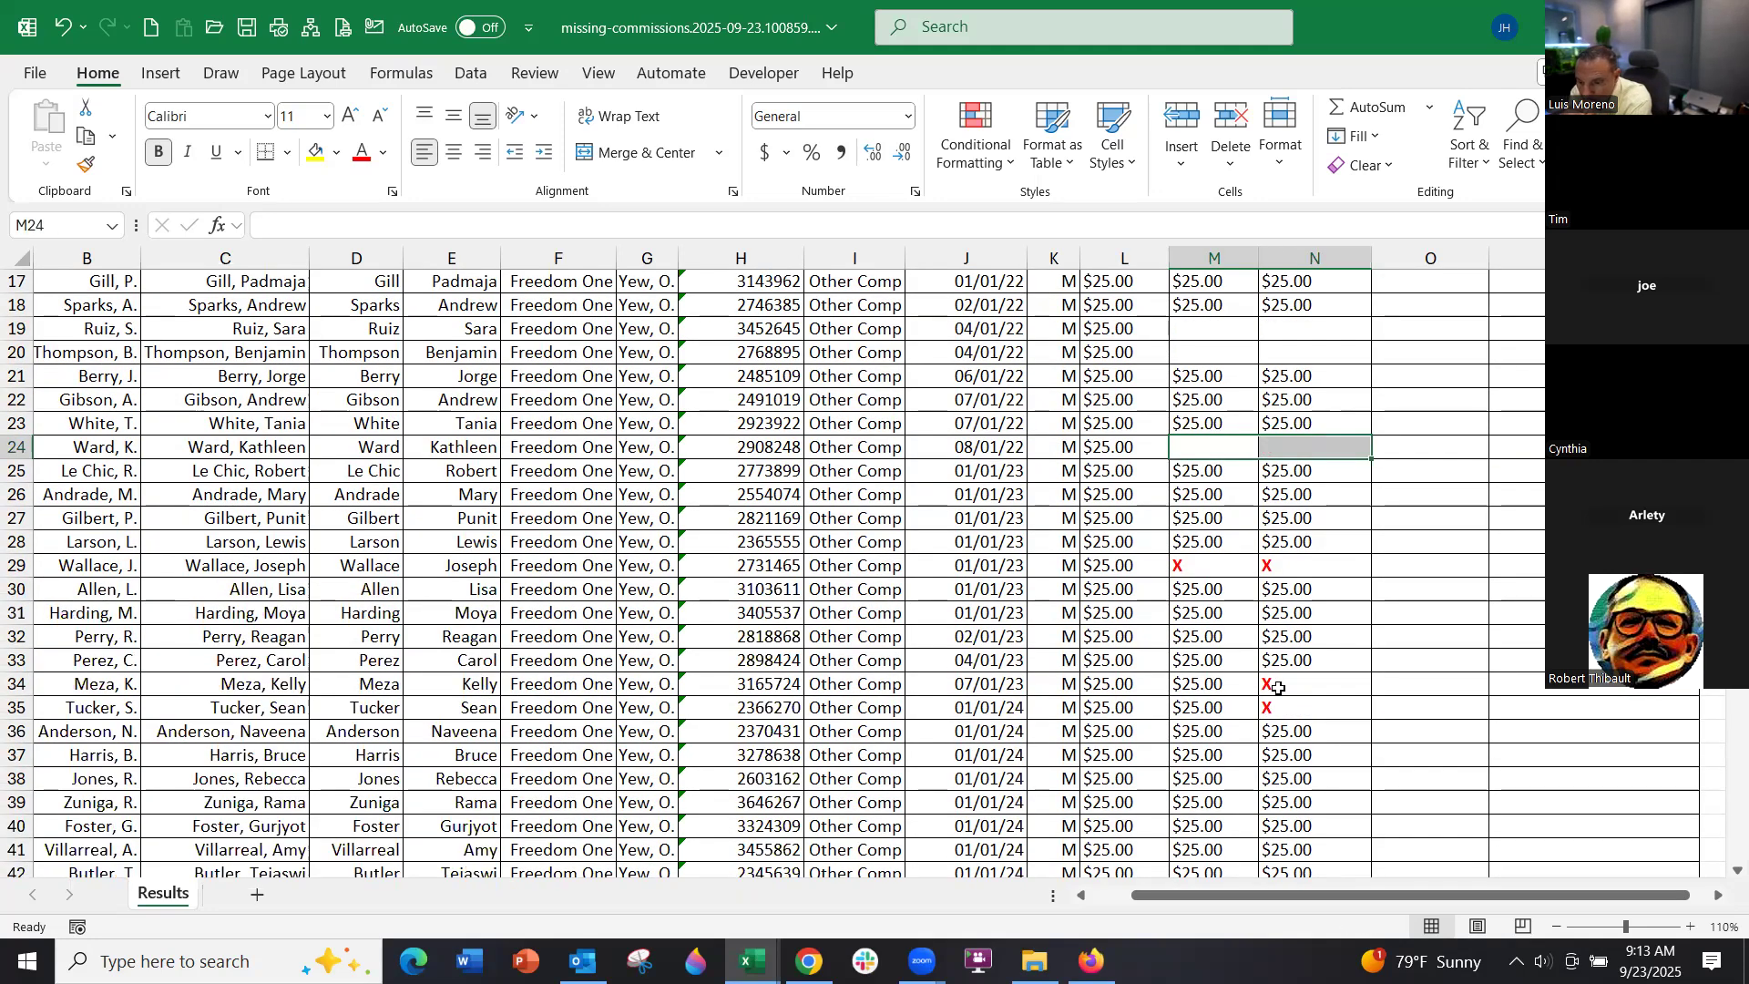
pyautogui.scroll(-3, 1267, 712)
pyautogui.scroll(-5, 1267, 712)
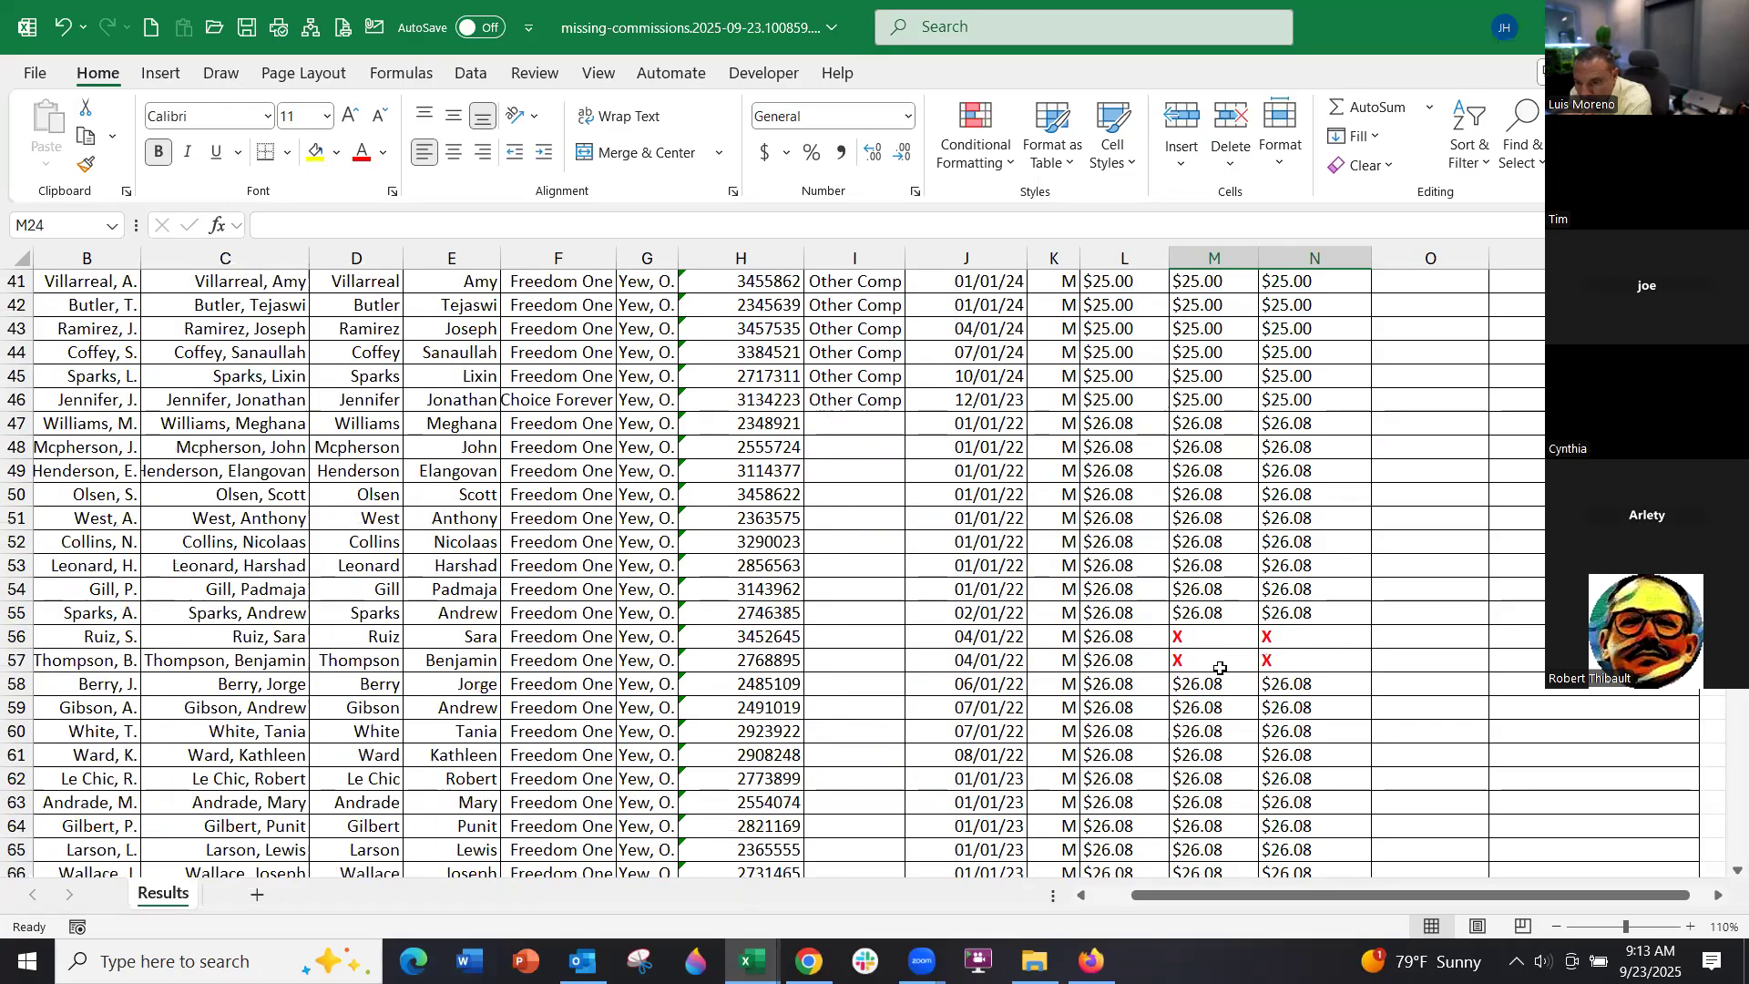
pyautogui.moveTo(1212, 645); pyautogui.dragTo(1291, 654)
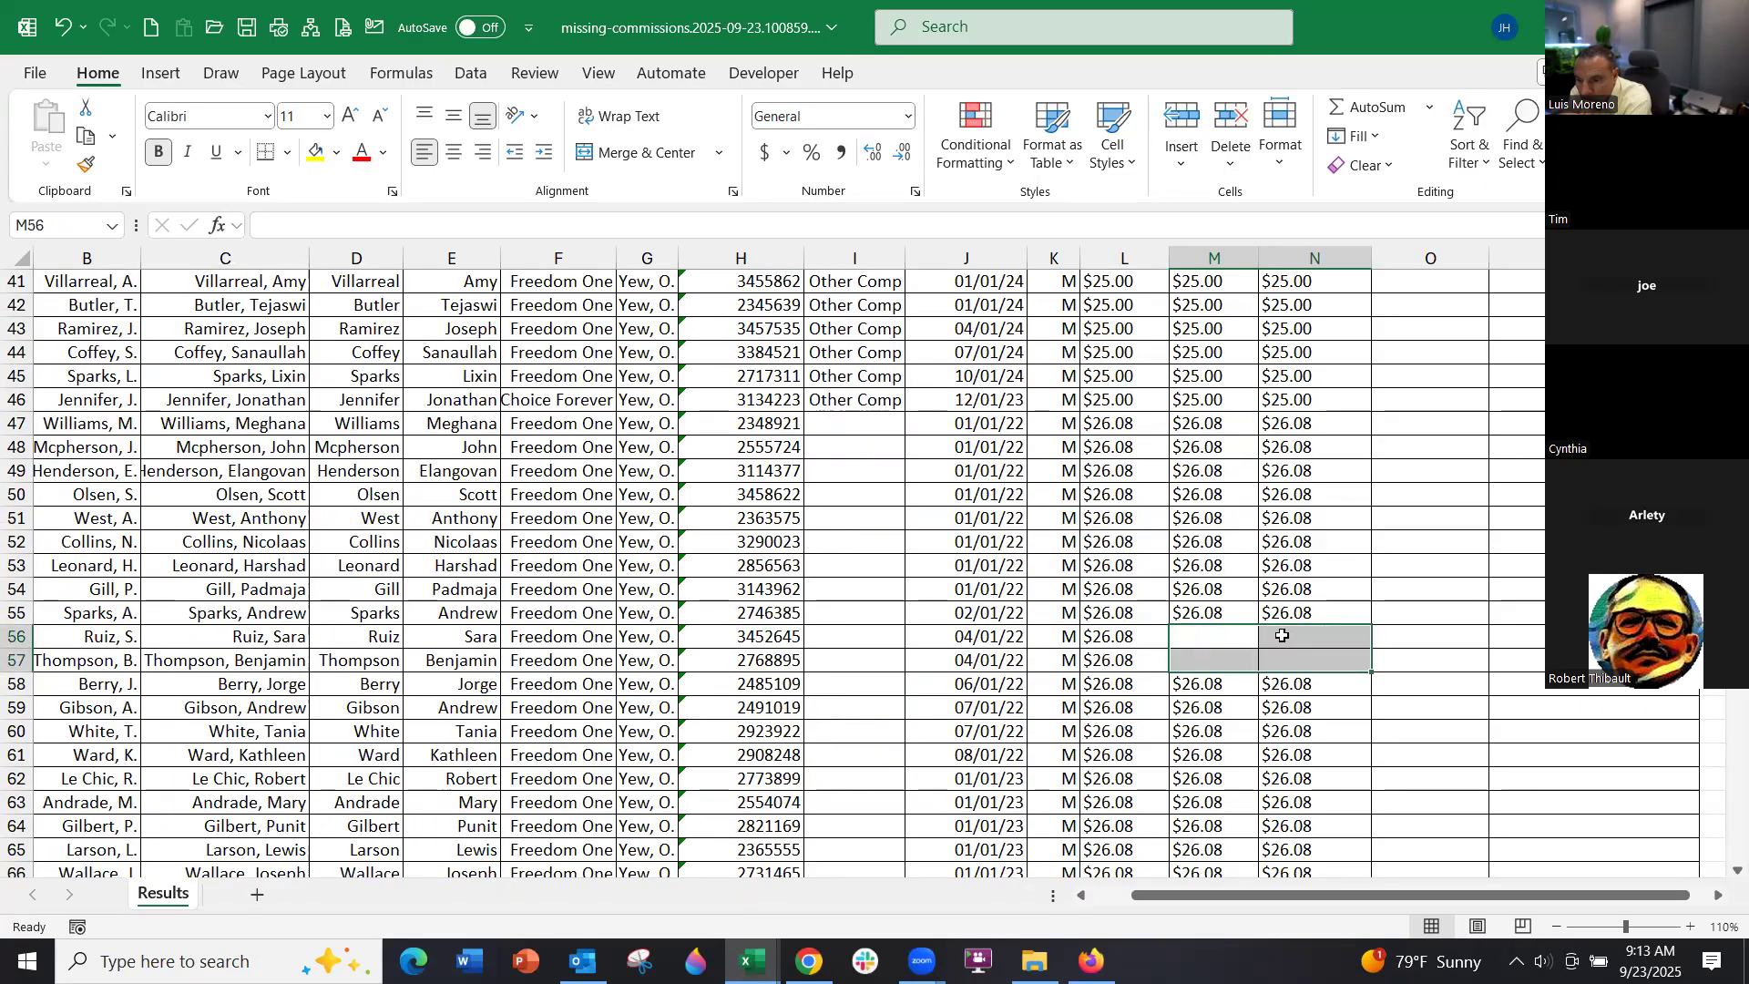
pyautogui.press('Delete')
pyautogui.scroll(5, 1292, 654)
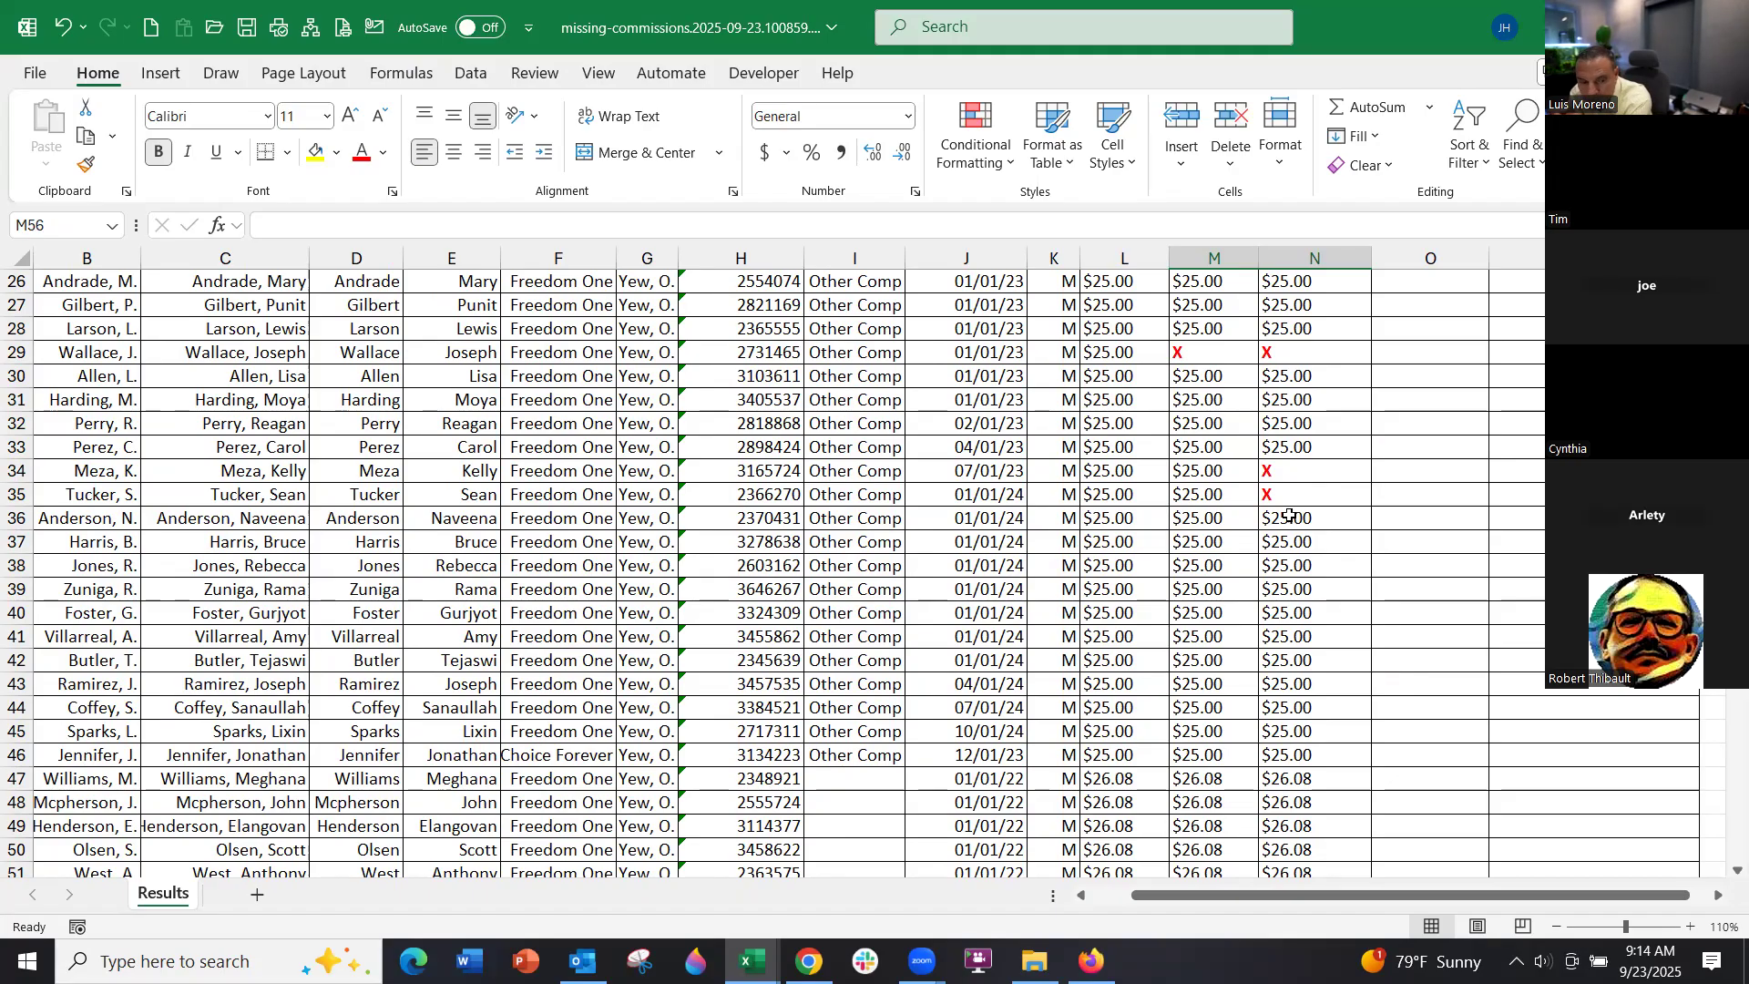
pyautogui.hotkey('alt', 'Tab')
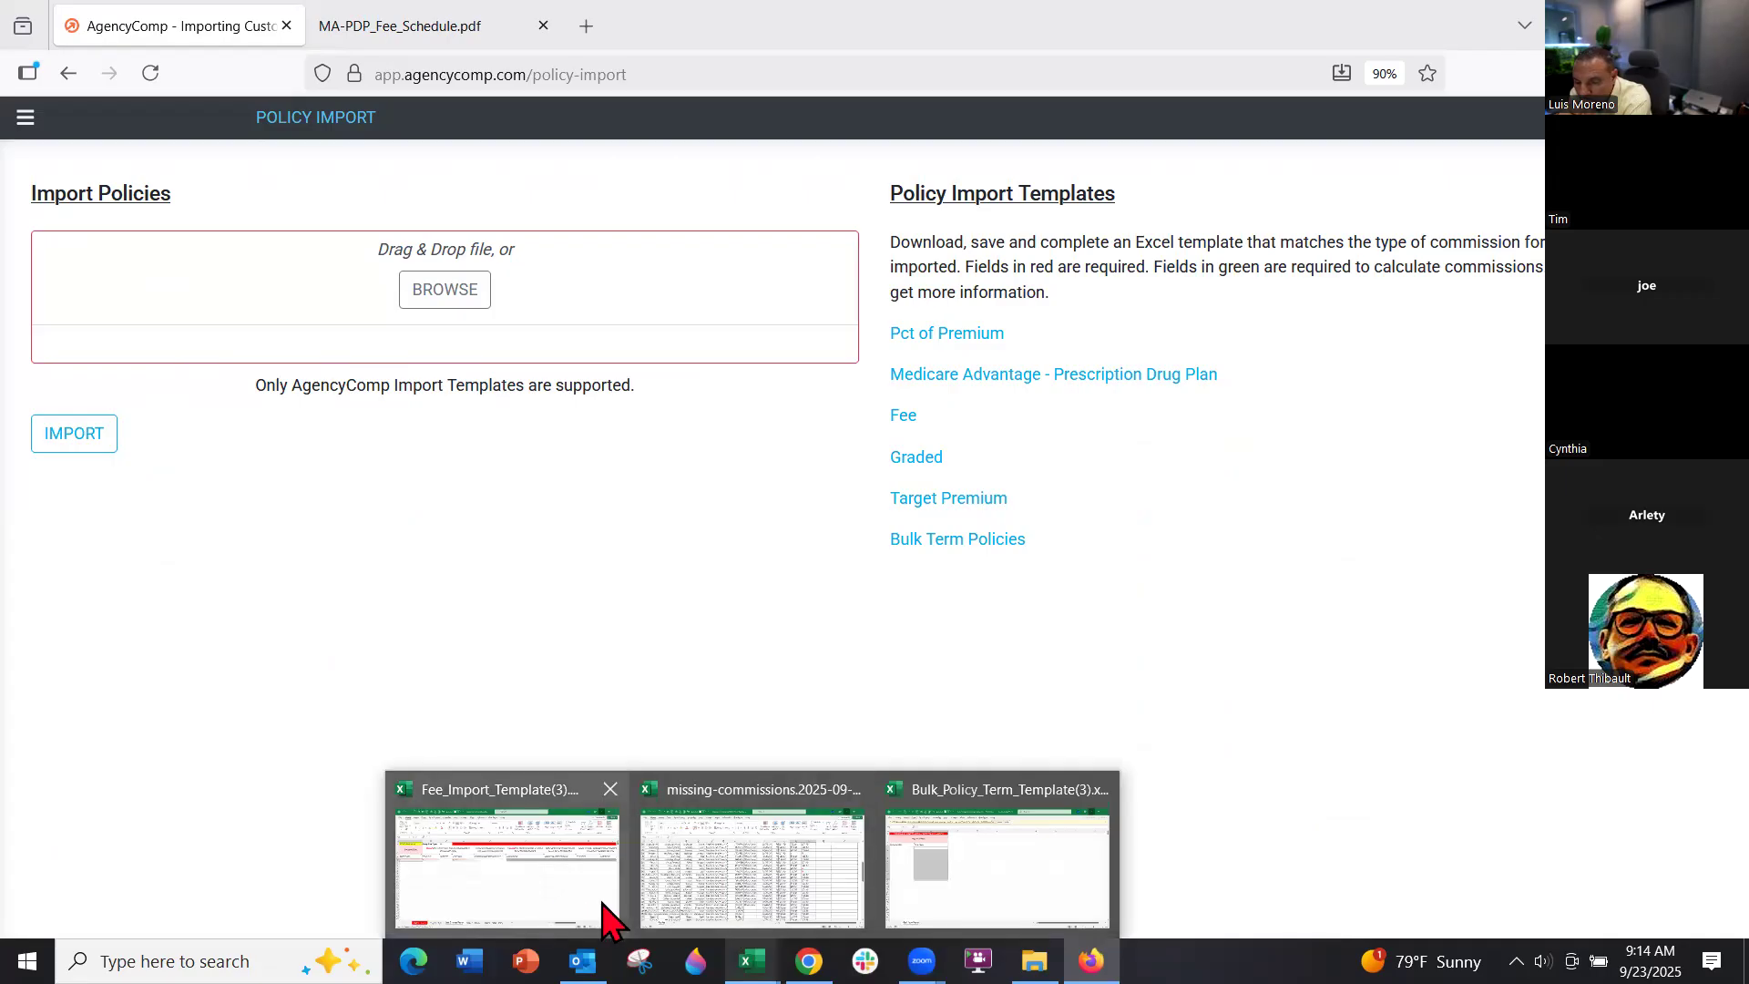
pyautogui.hotkey('alt', 'Tab')
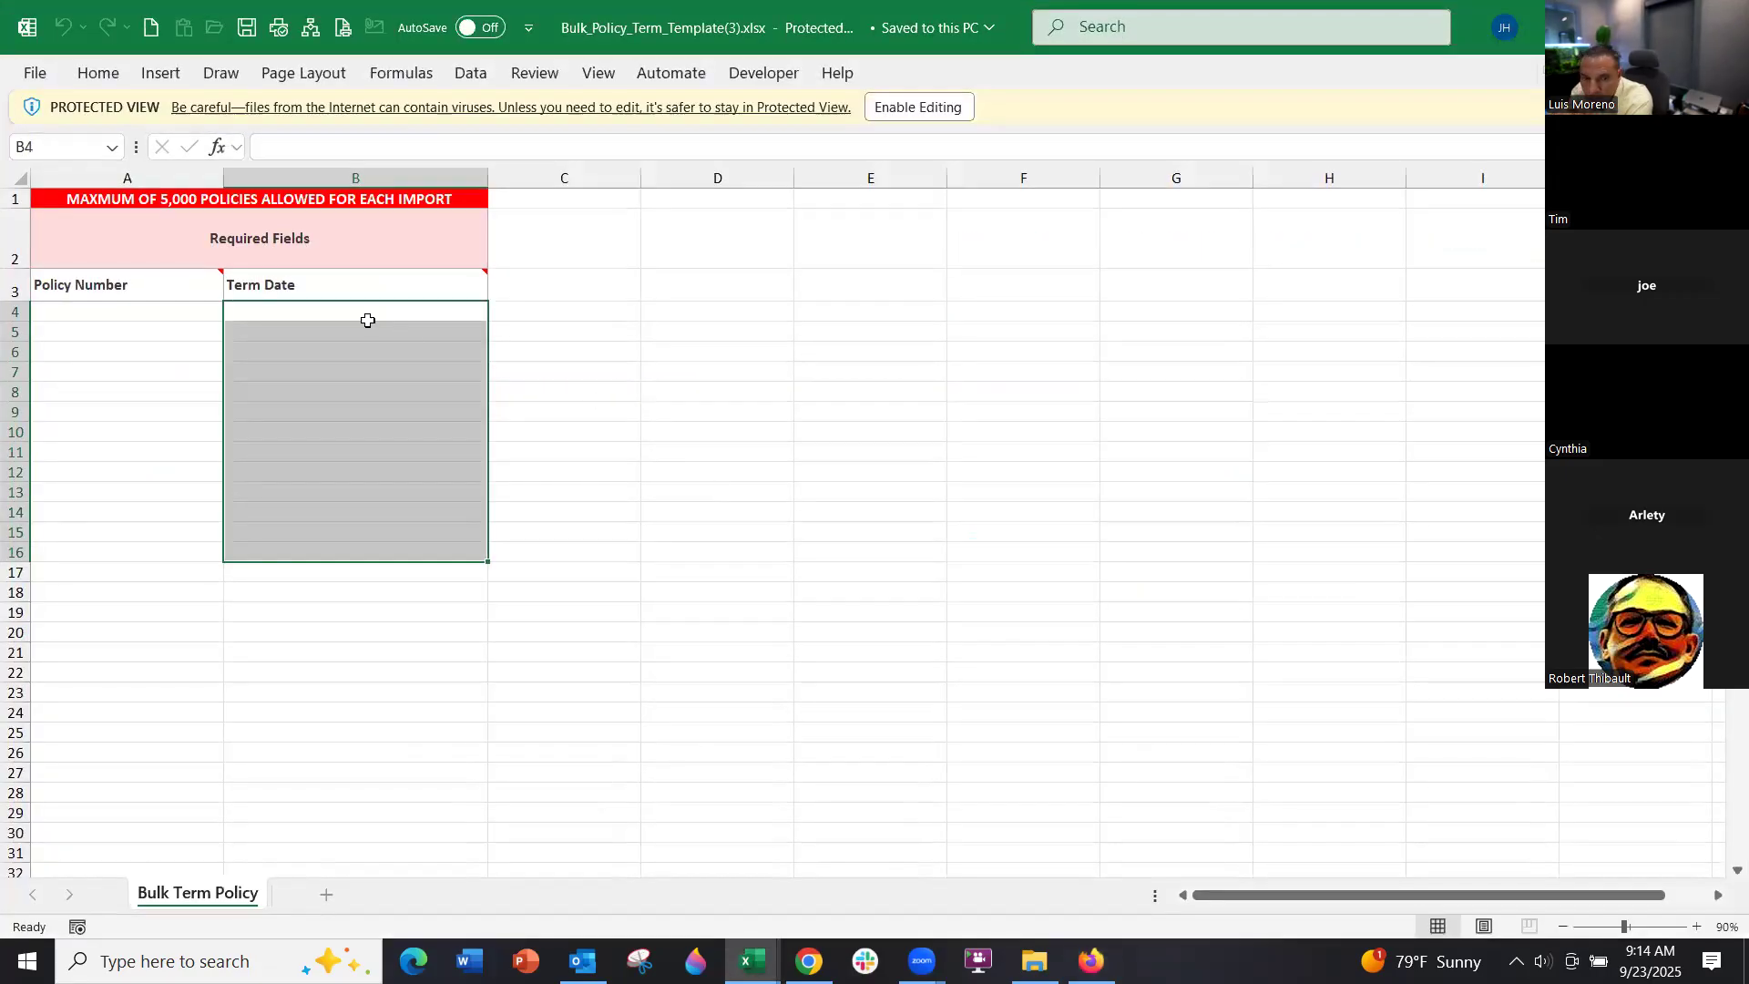
pyautogui.moveTo(162, 315); pyautogui.dragTo(175, 554)
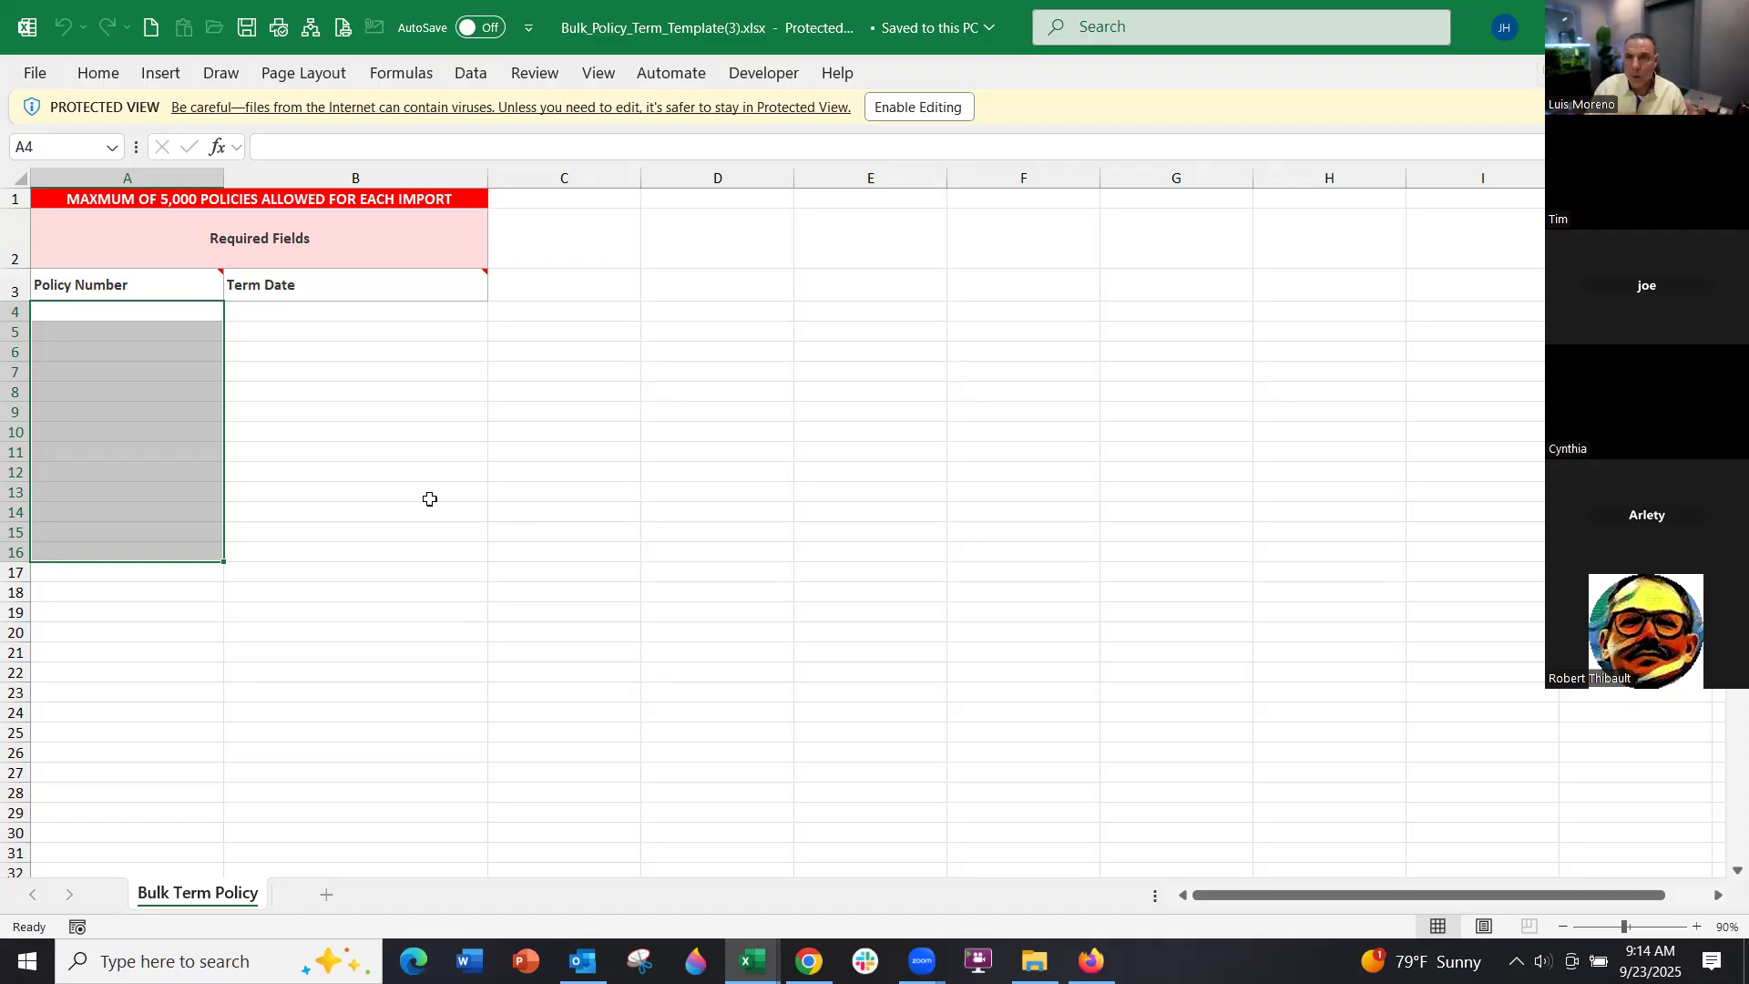
pyautogui.click(467, 431)
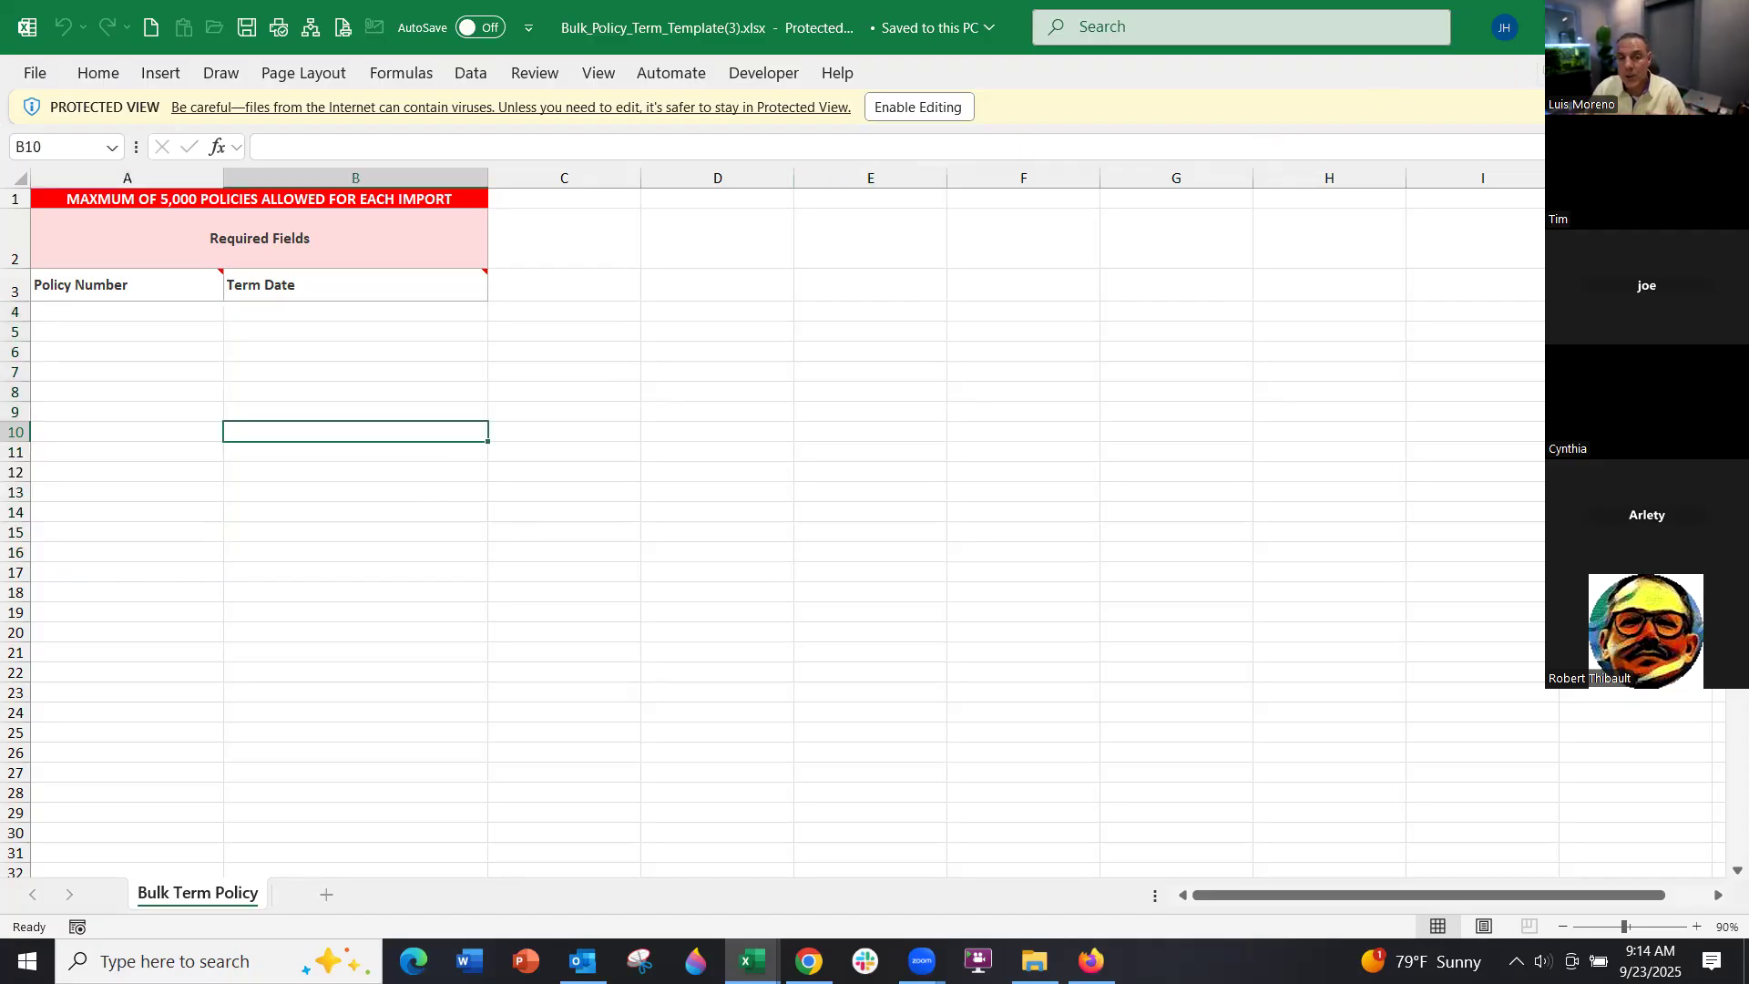
pyautogui.hotkey('alt', 'Tab')
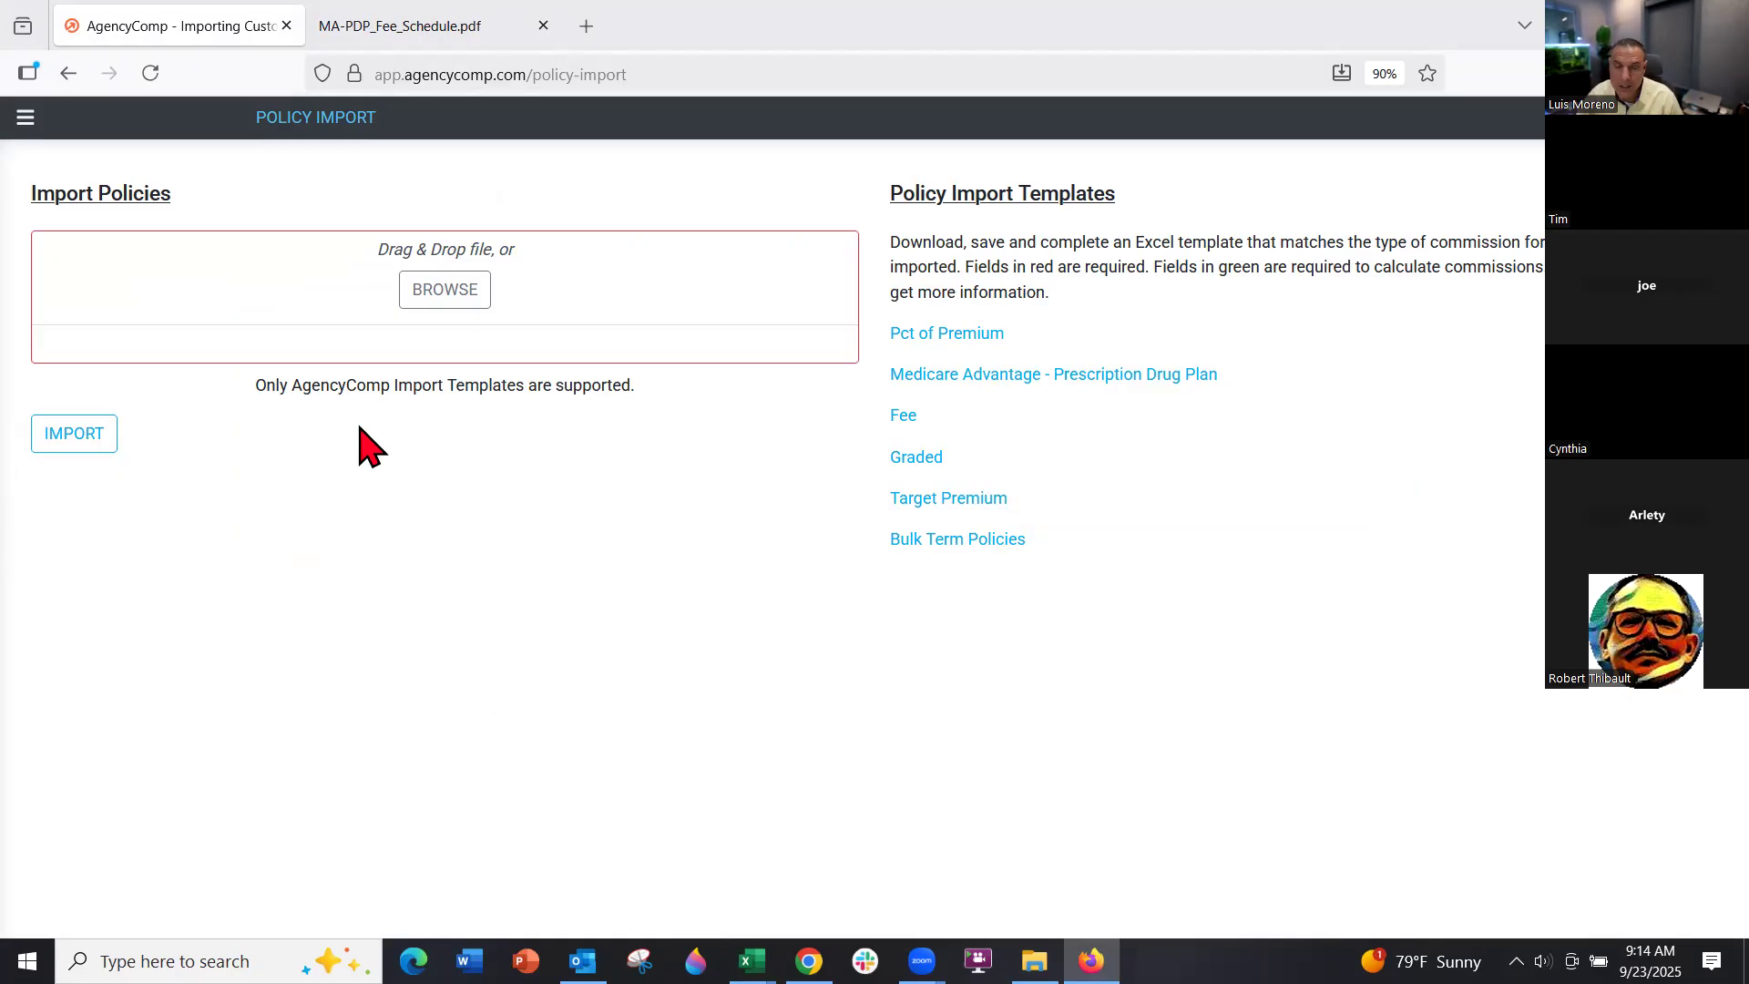
# Go to Reports > Missing Commission and open the MA Star report
pyautogui.click(27, 121)
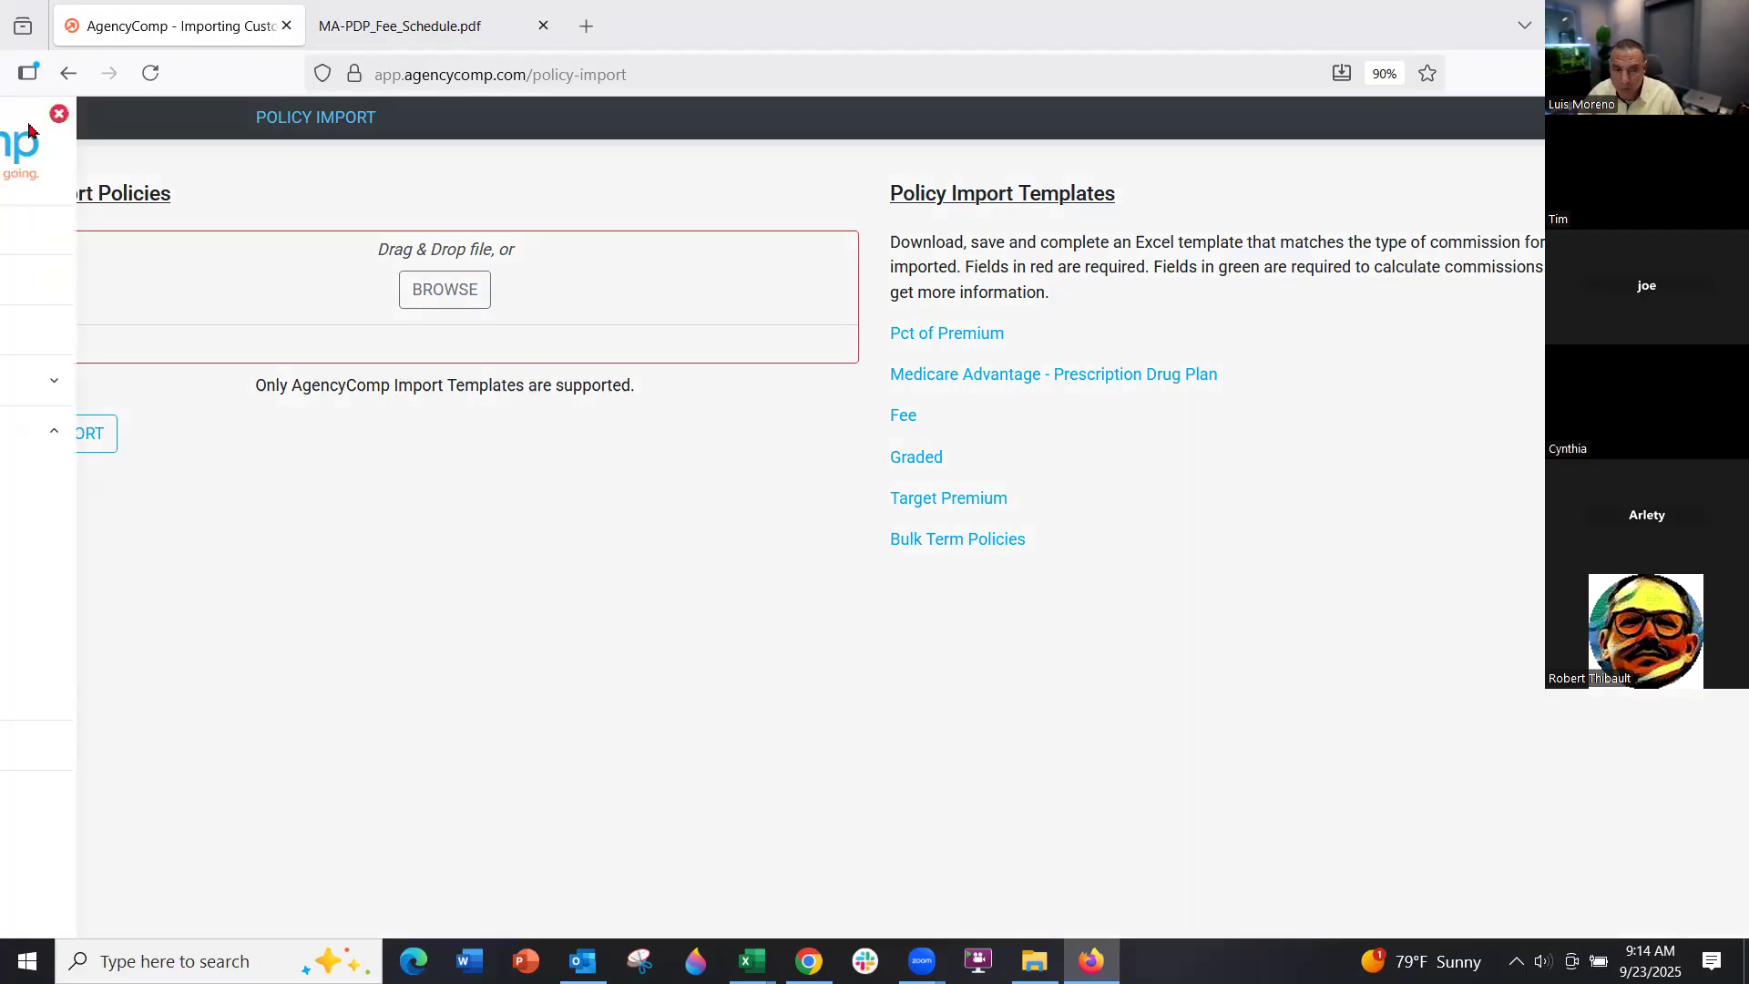
pyautogui.click(111, 605)
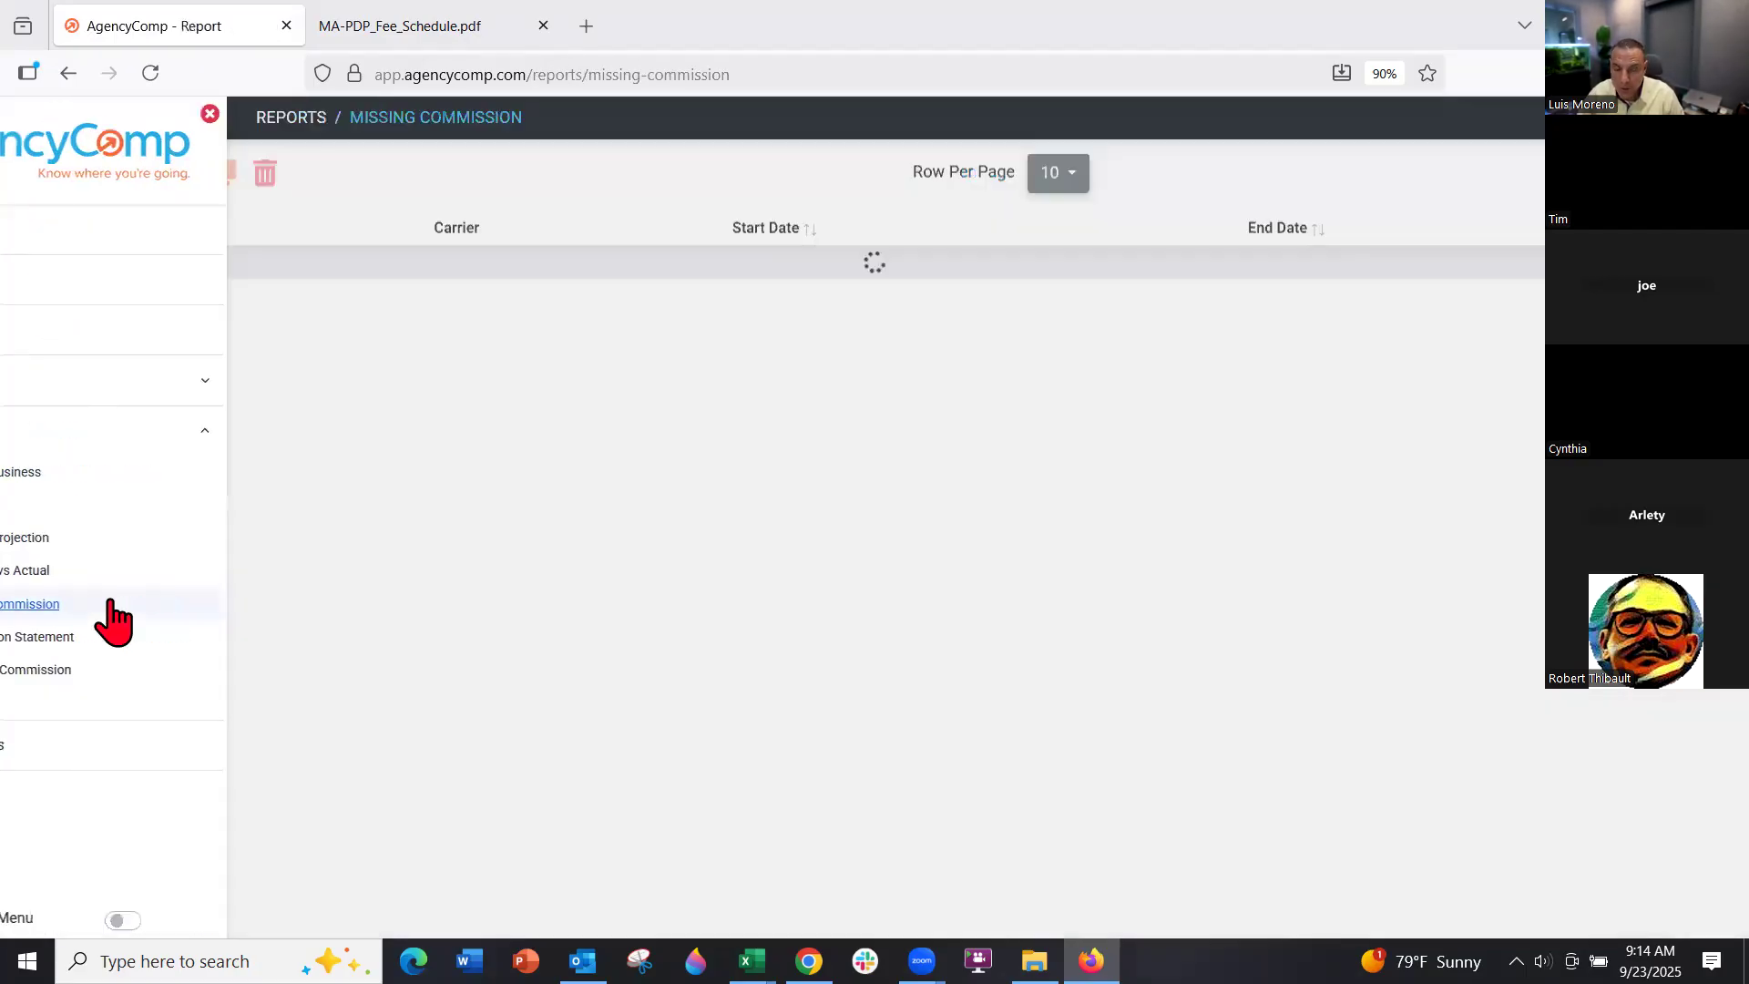
pyautogui.click(90, 369)
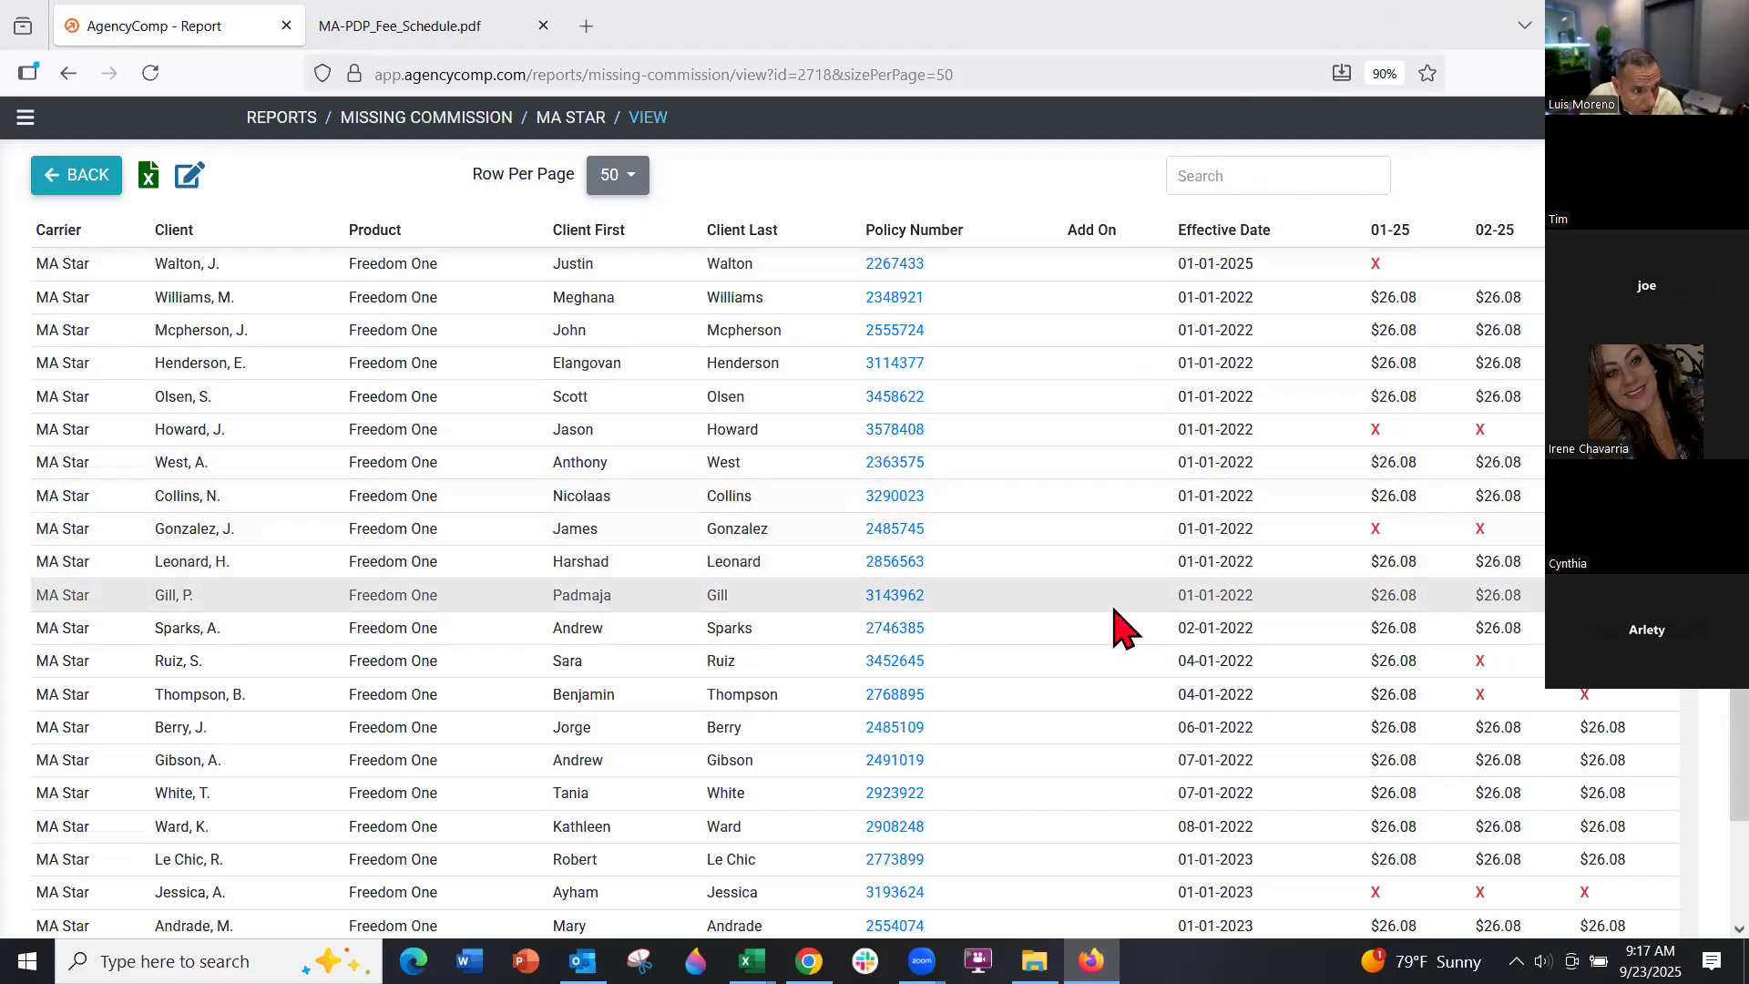
pyautogui.scroll(-3, 1120, 630)
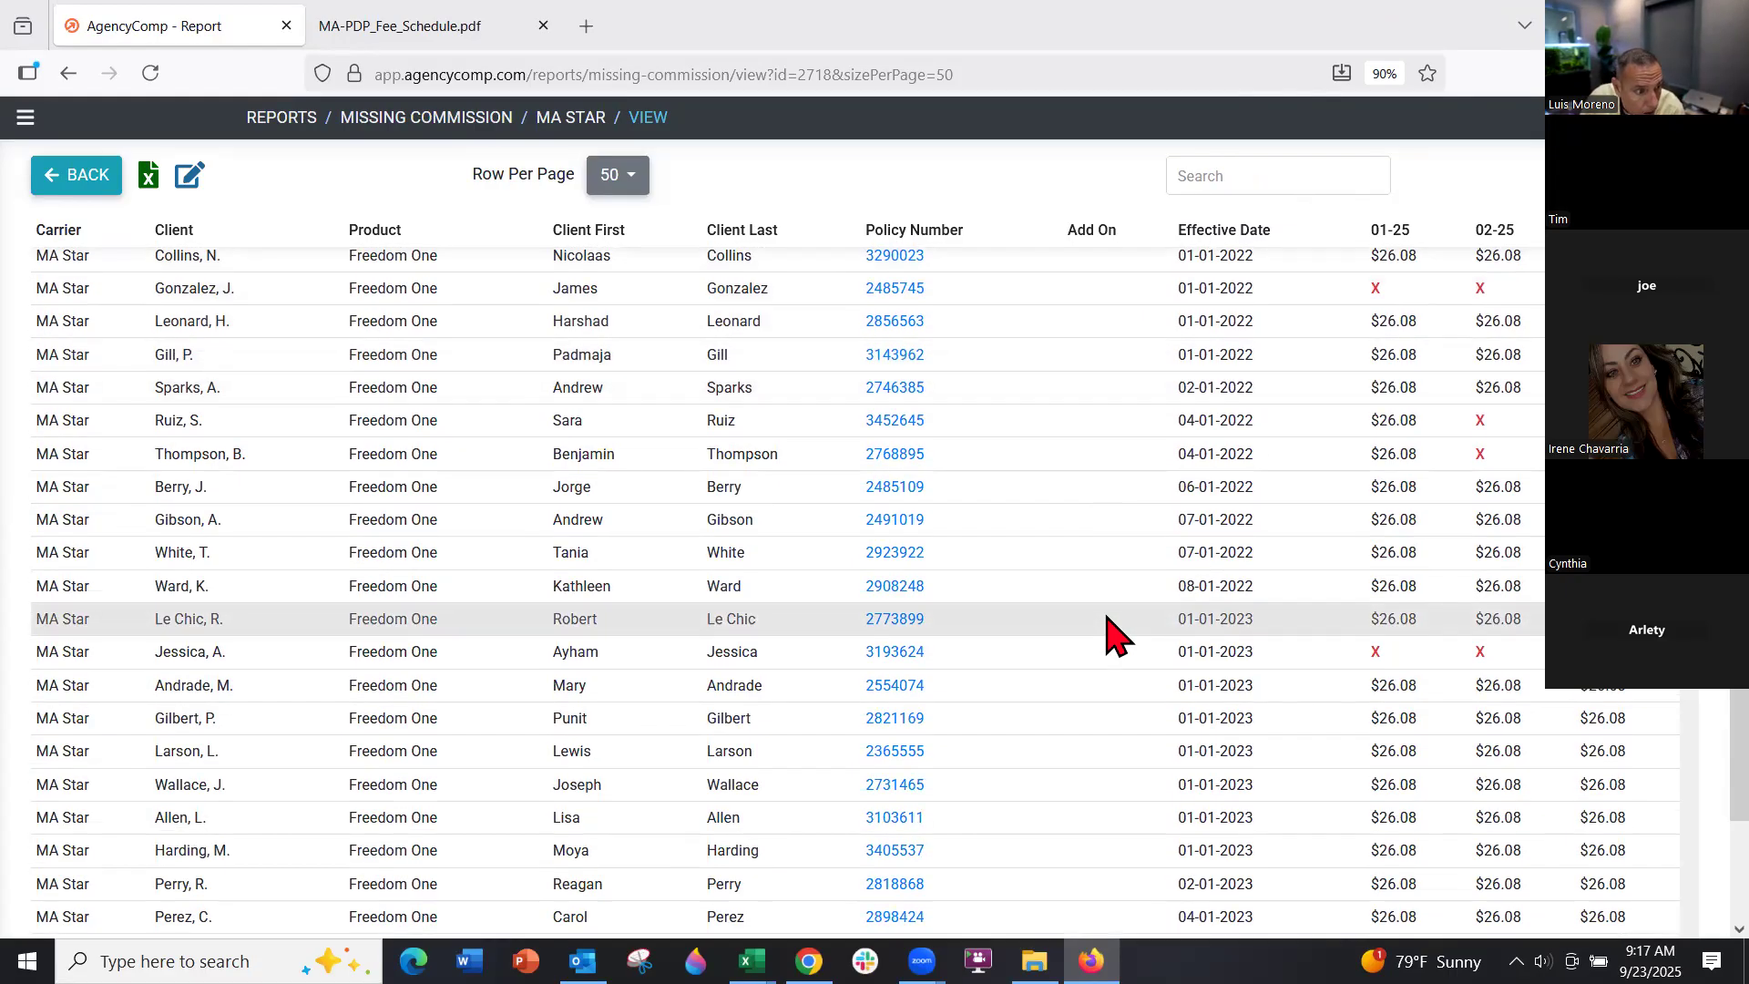
pyautogui.scroll(3, 1132, 578)
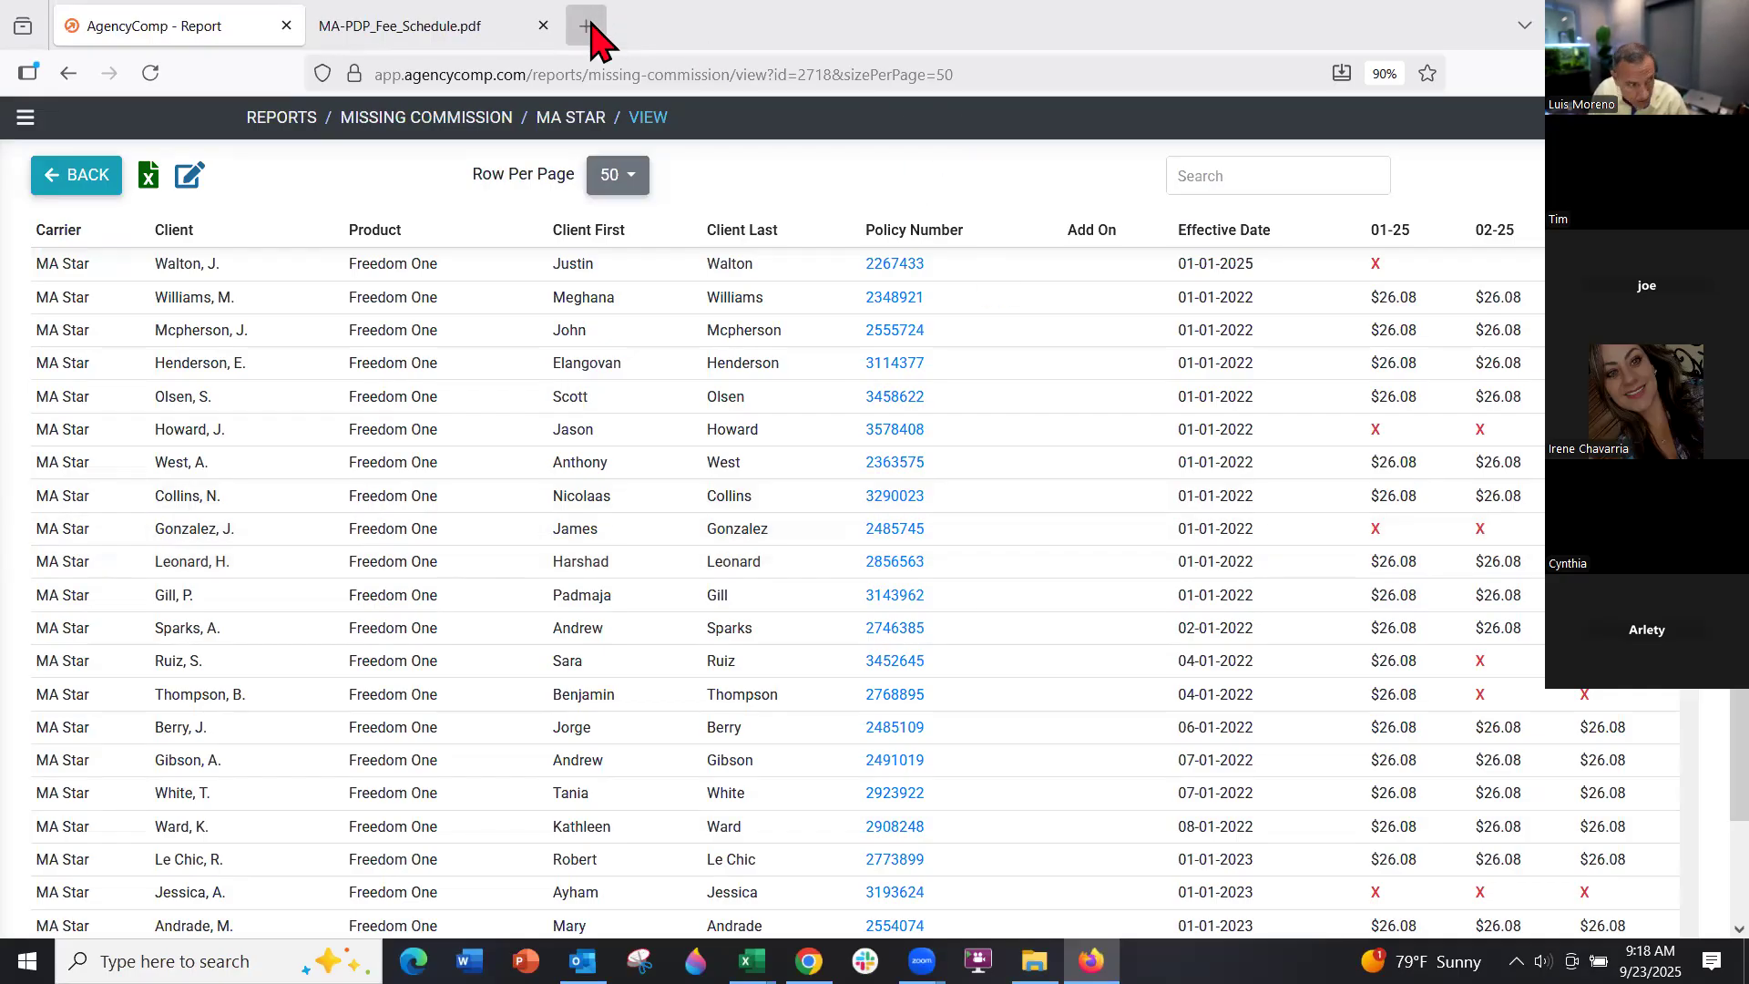
pyautogui.click(808, 961)
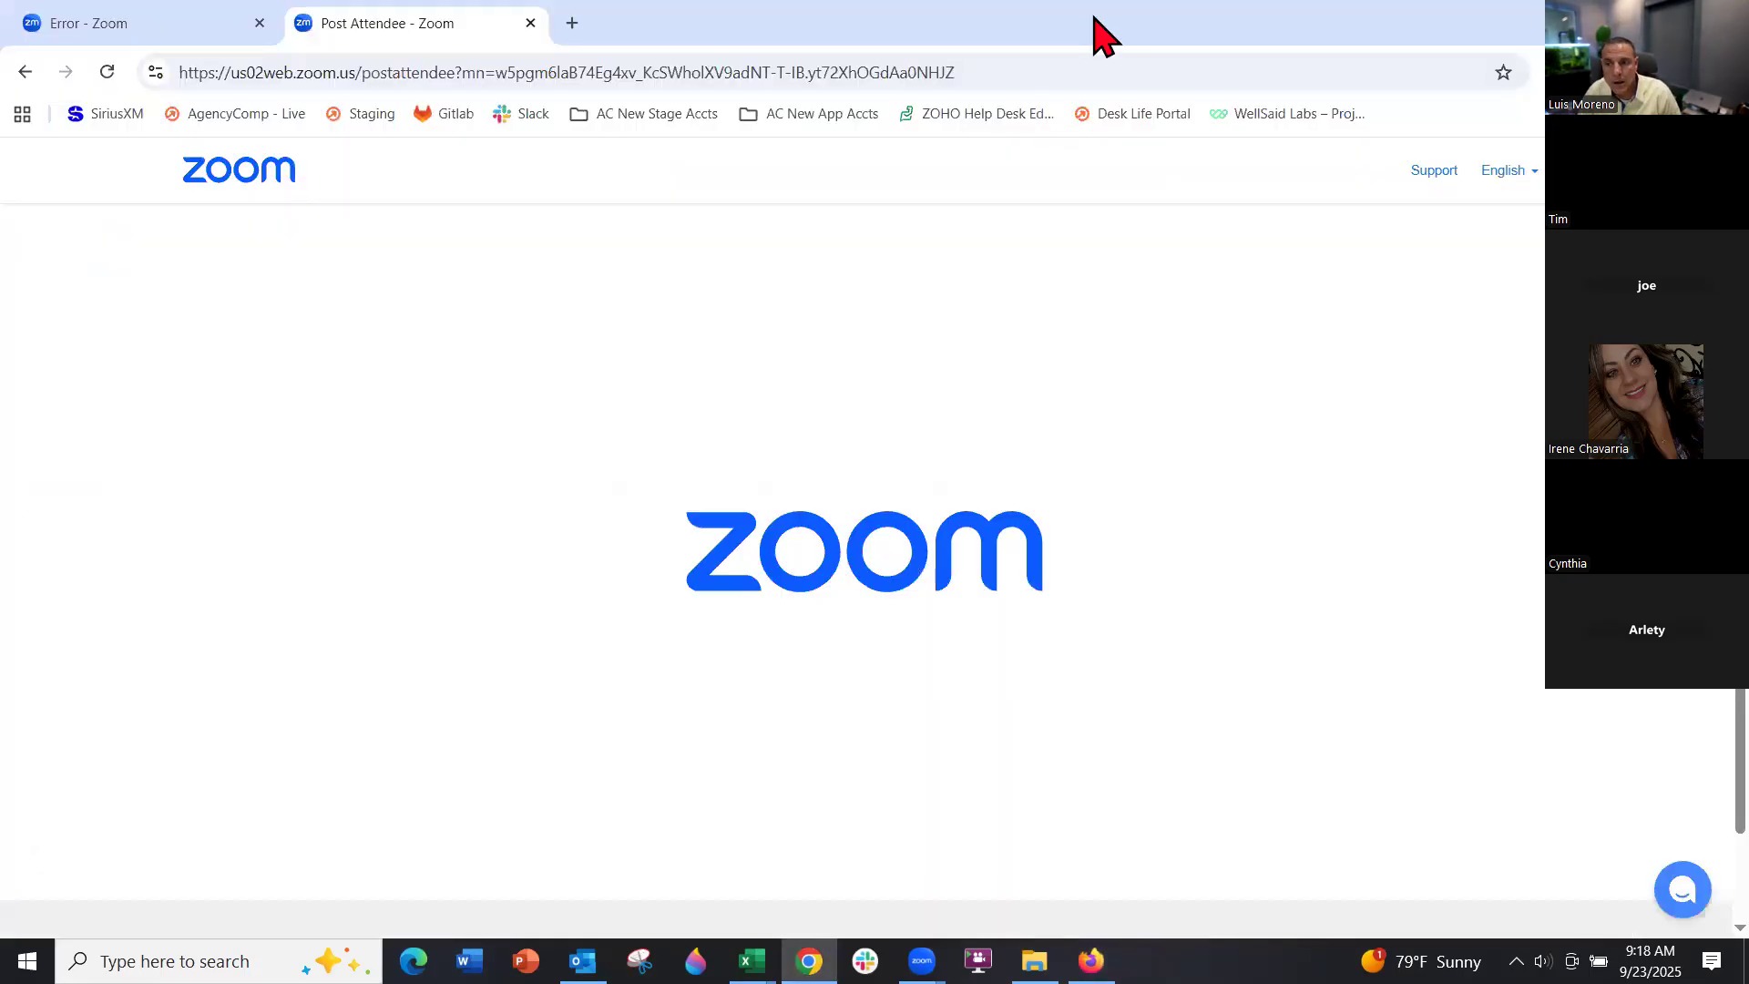
pyautogui.click(1619, 18)
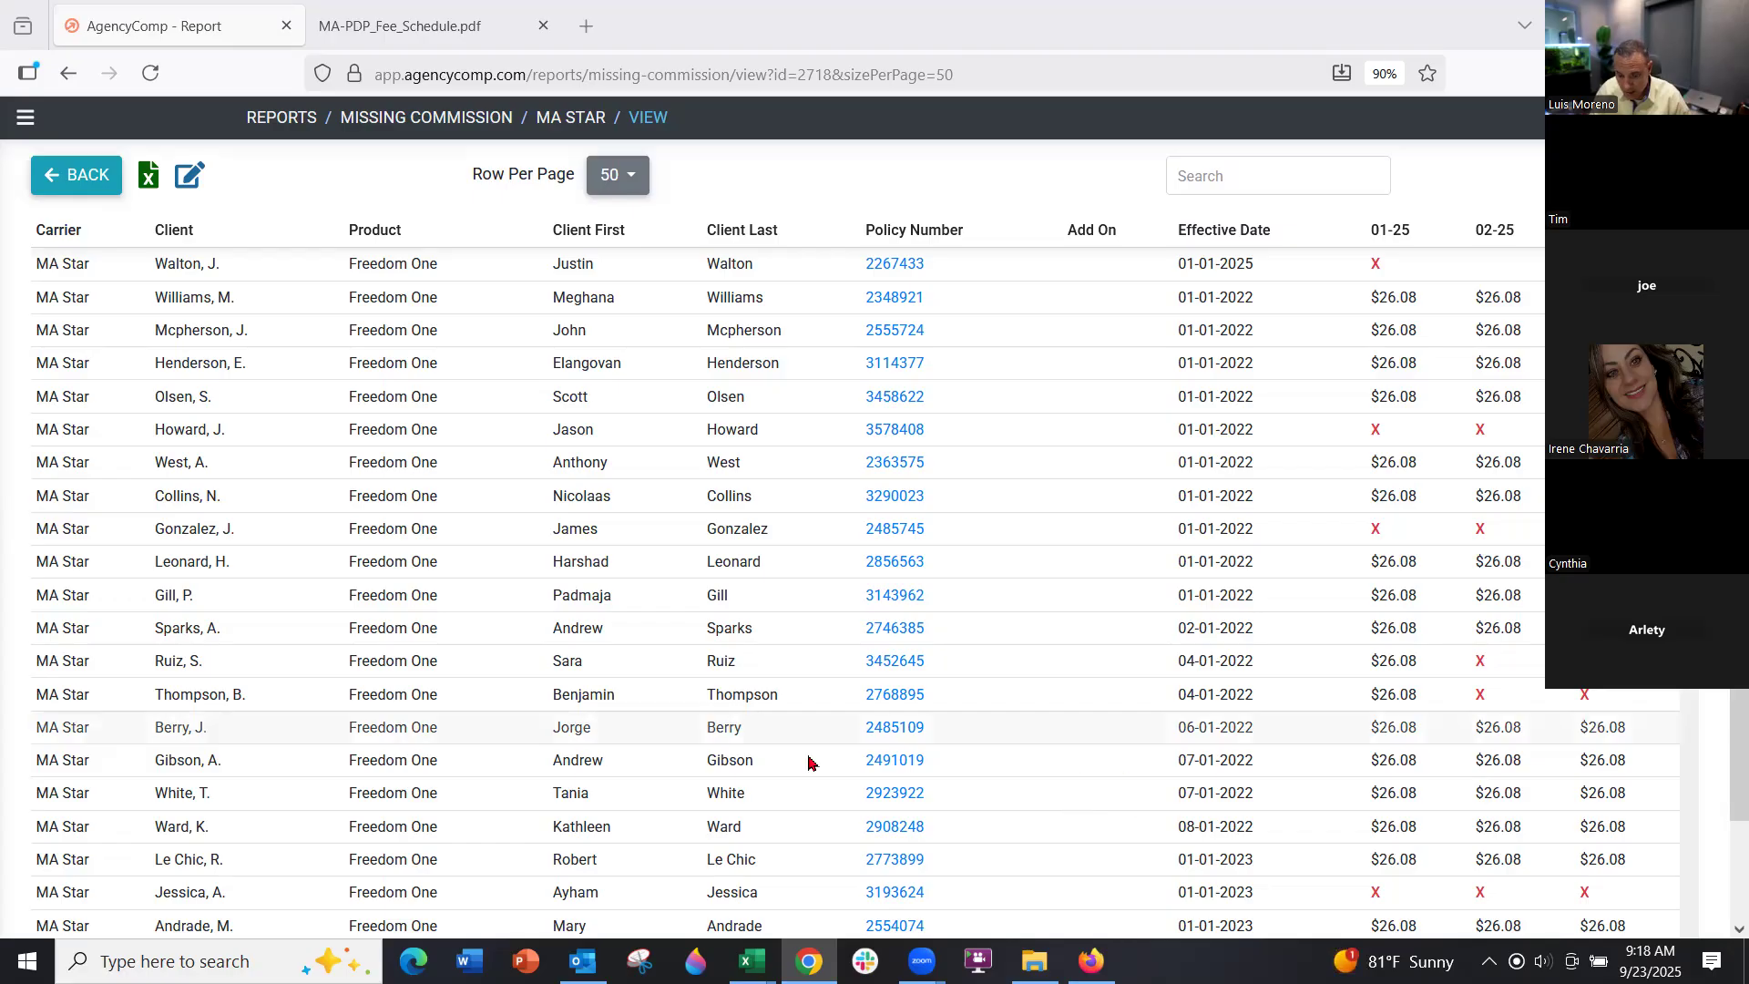
# Go to Commissions and choose Import Statement from the actions dropdown
pyautogui.click(25, 117)
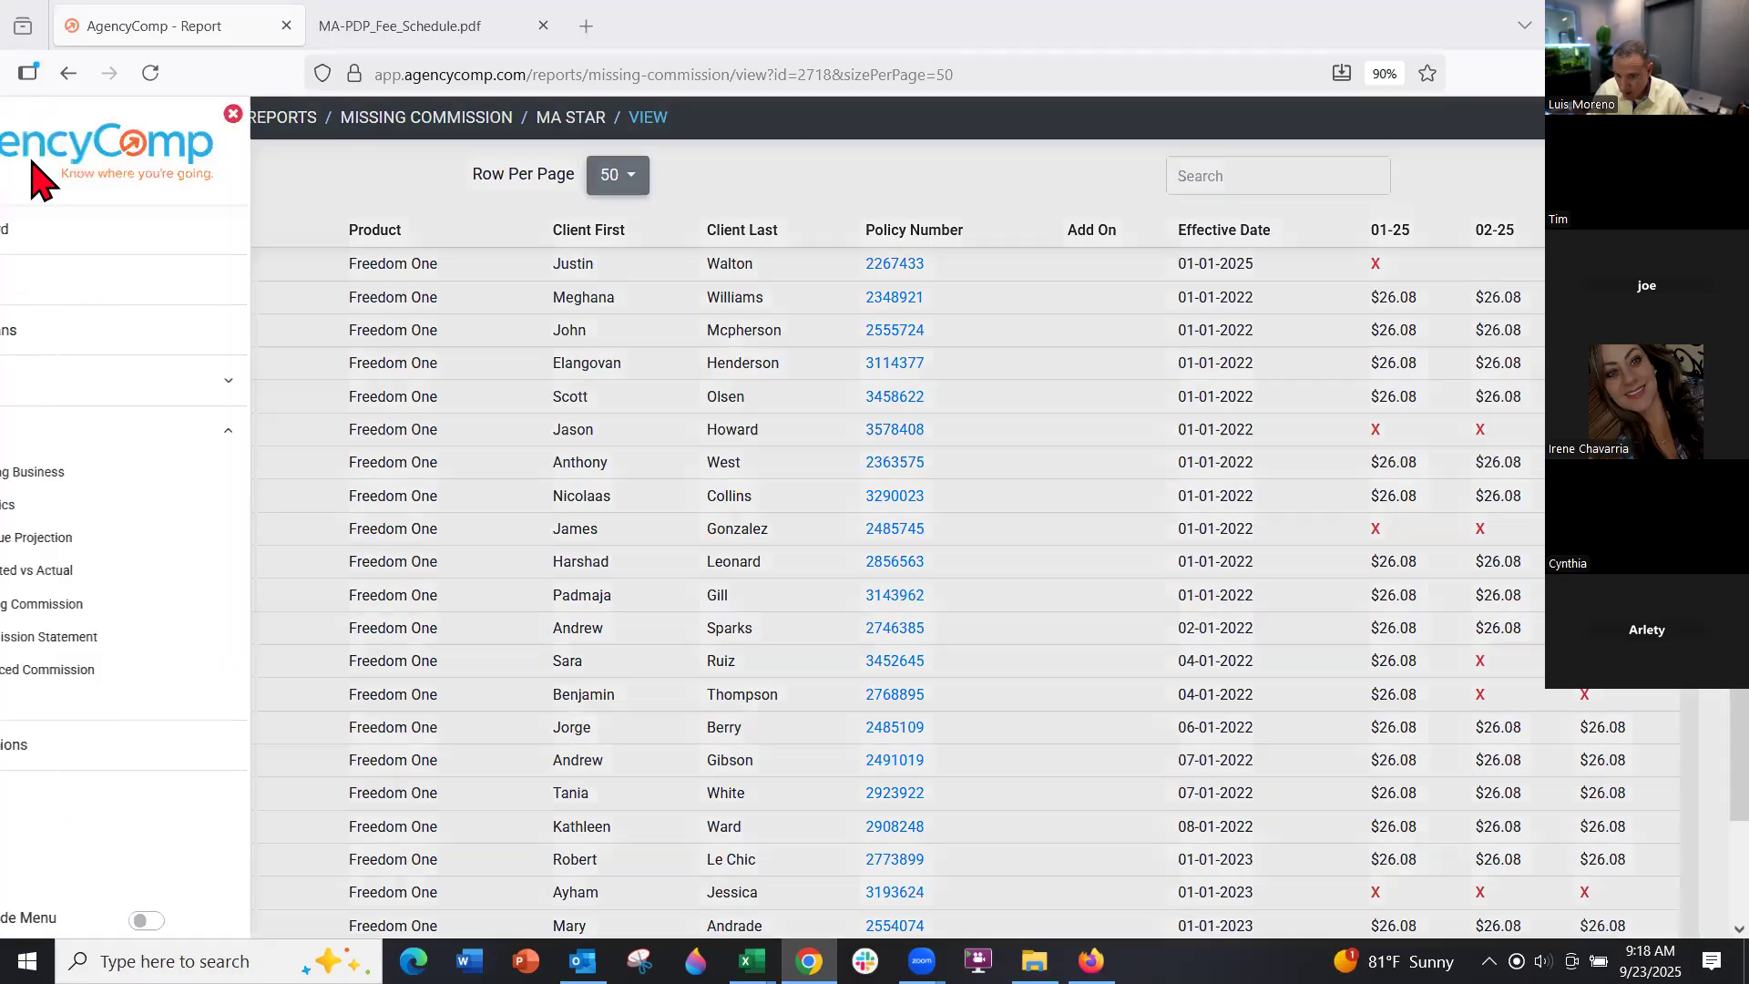
pyautogui.click(99, 756)
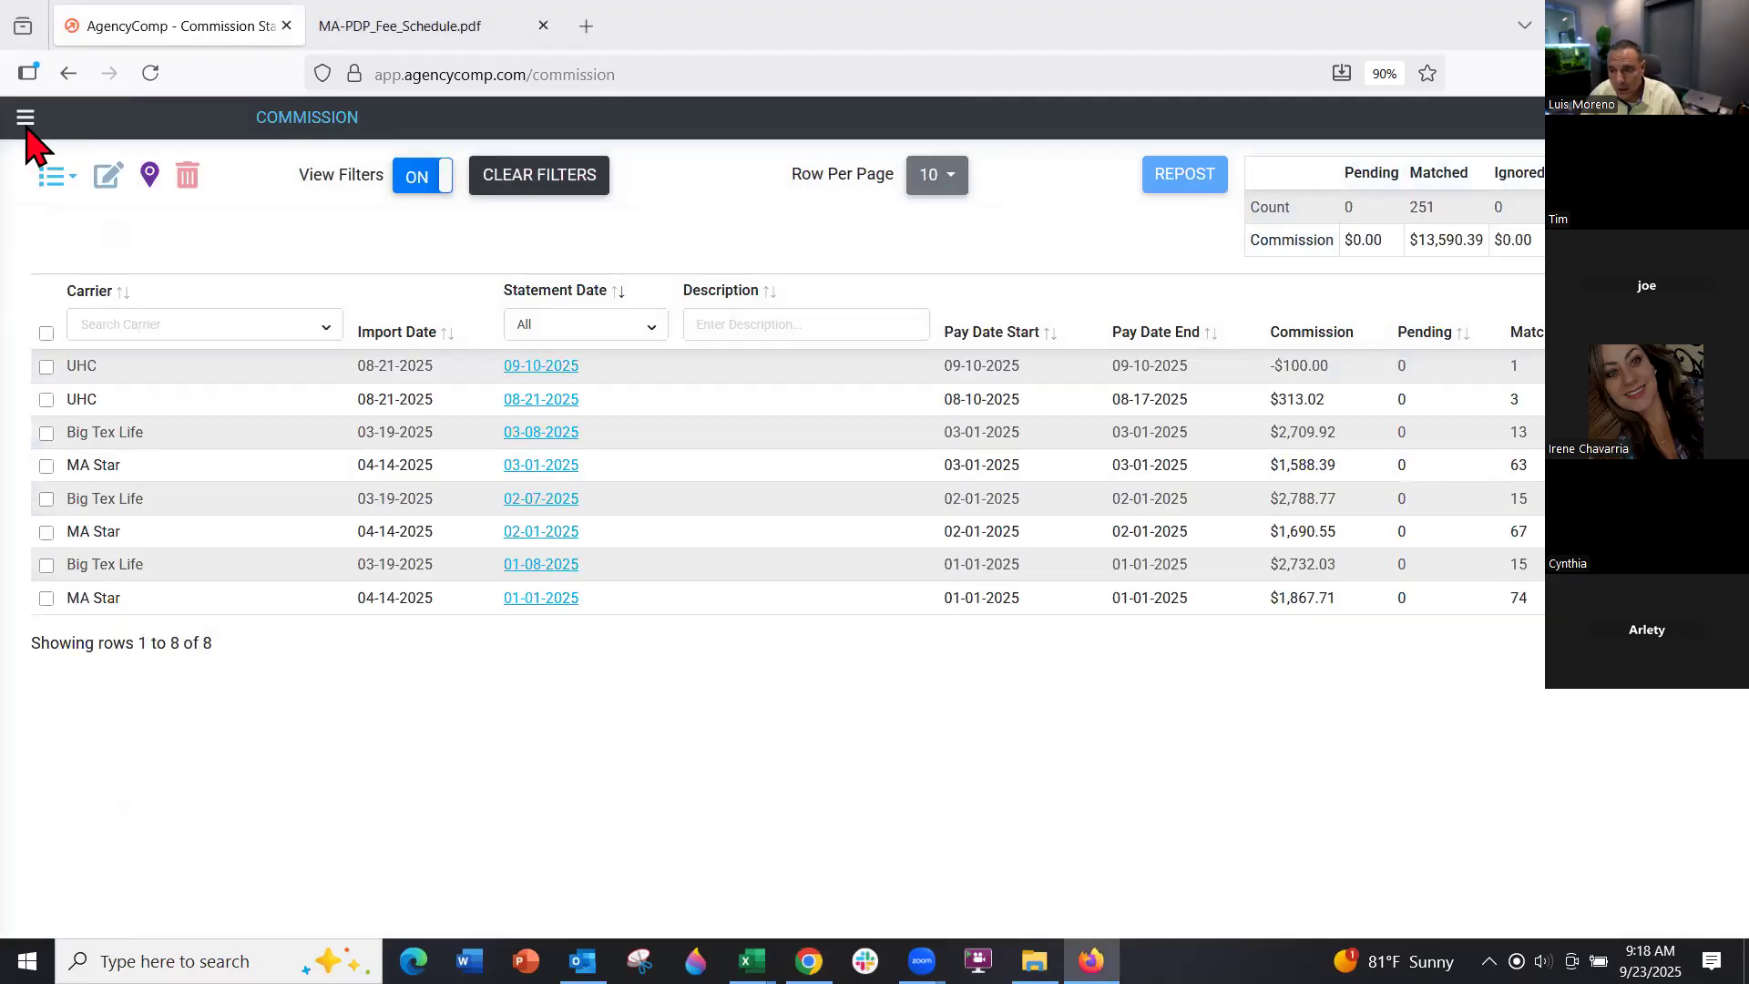
pyautogui.click(25, 116)
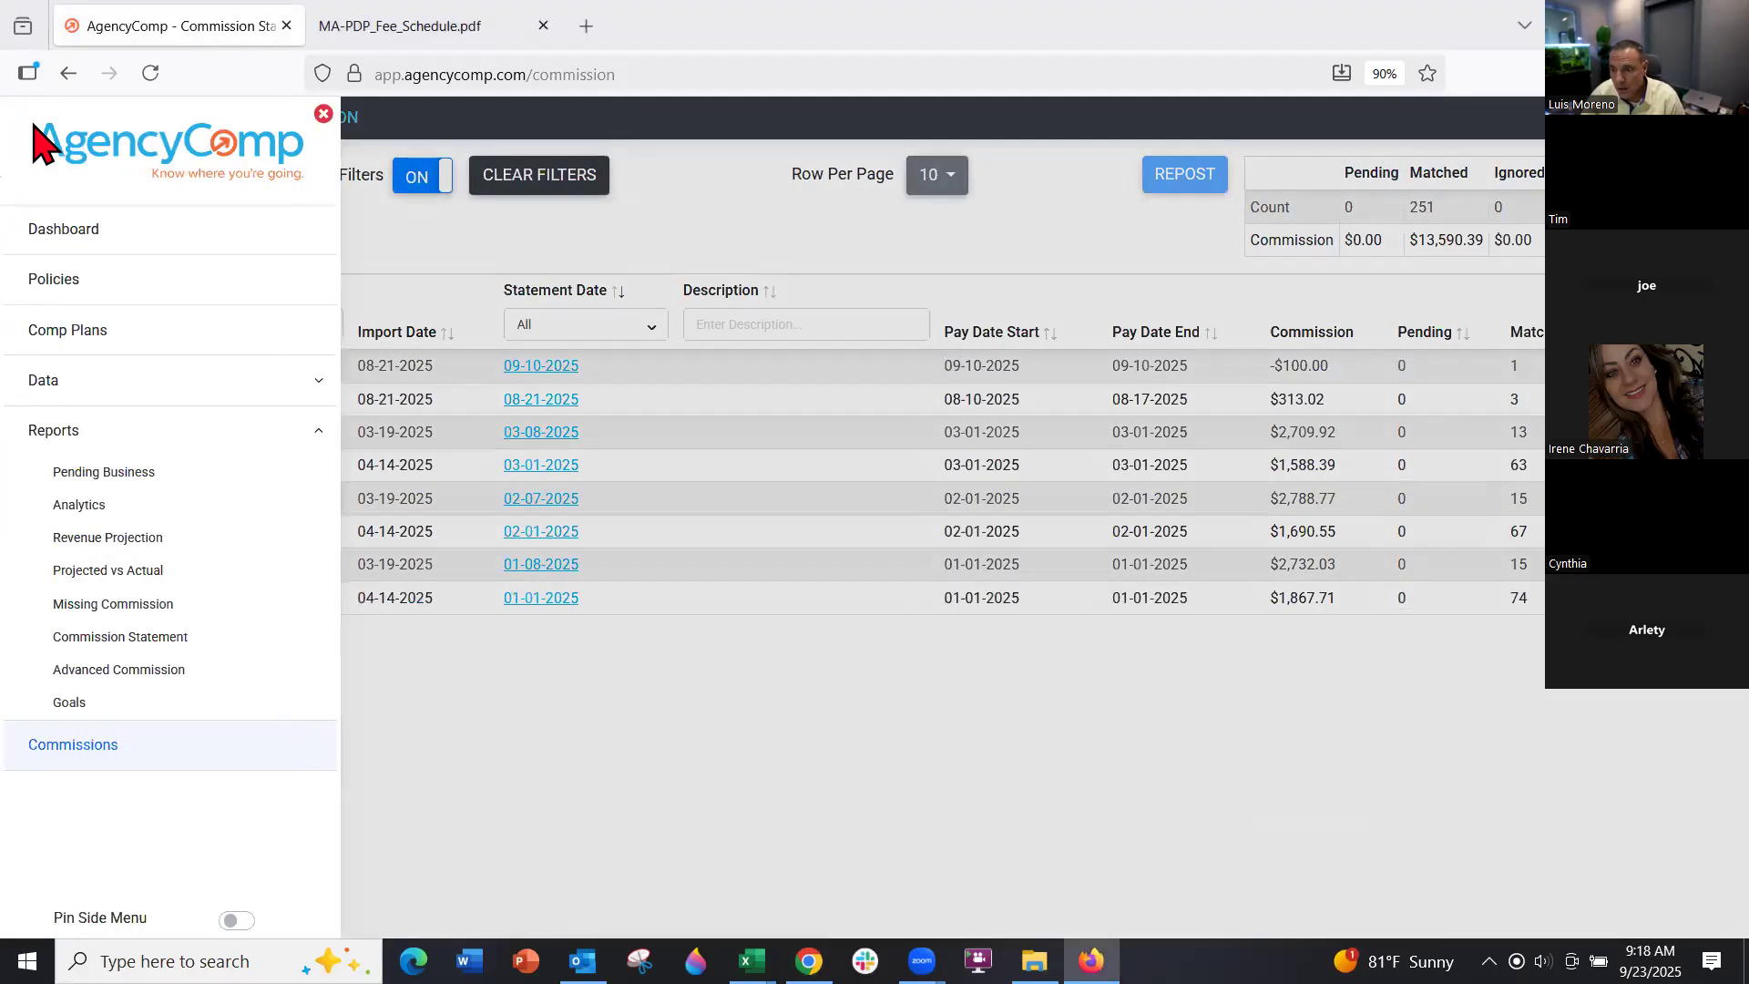
pyautogui.click(103, 745)
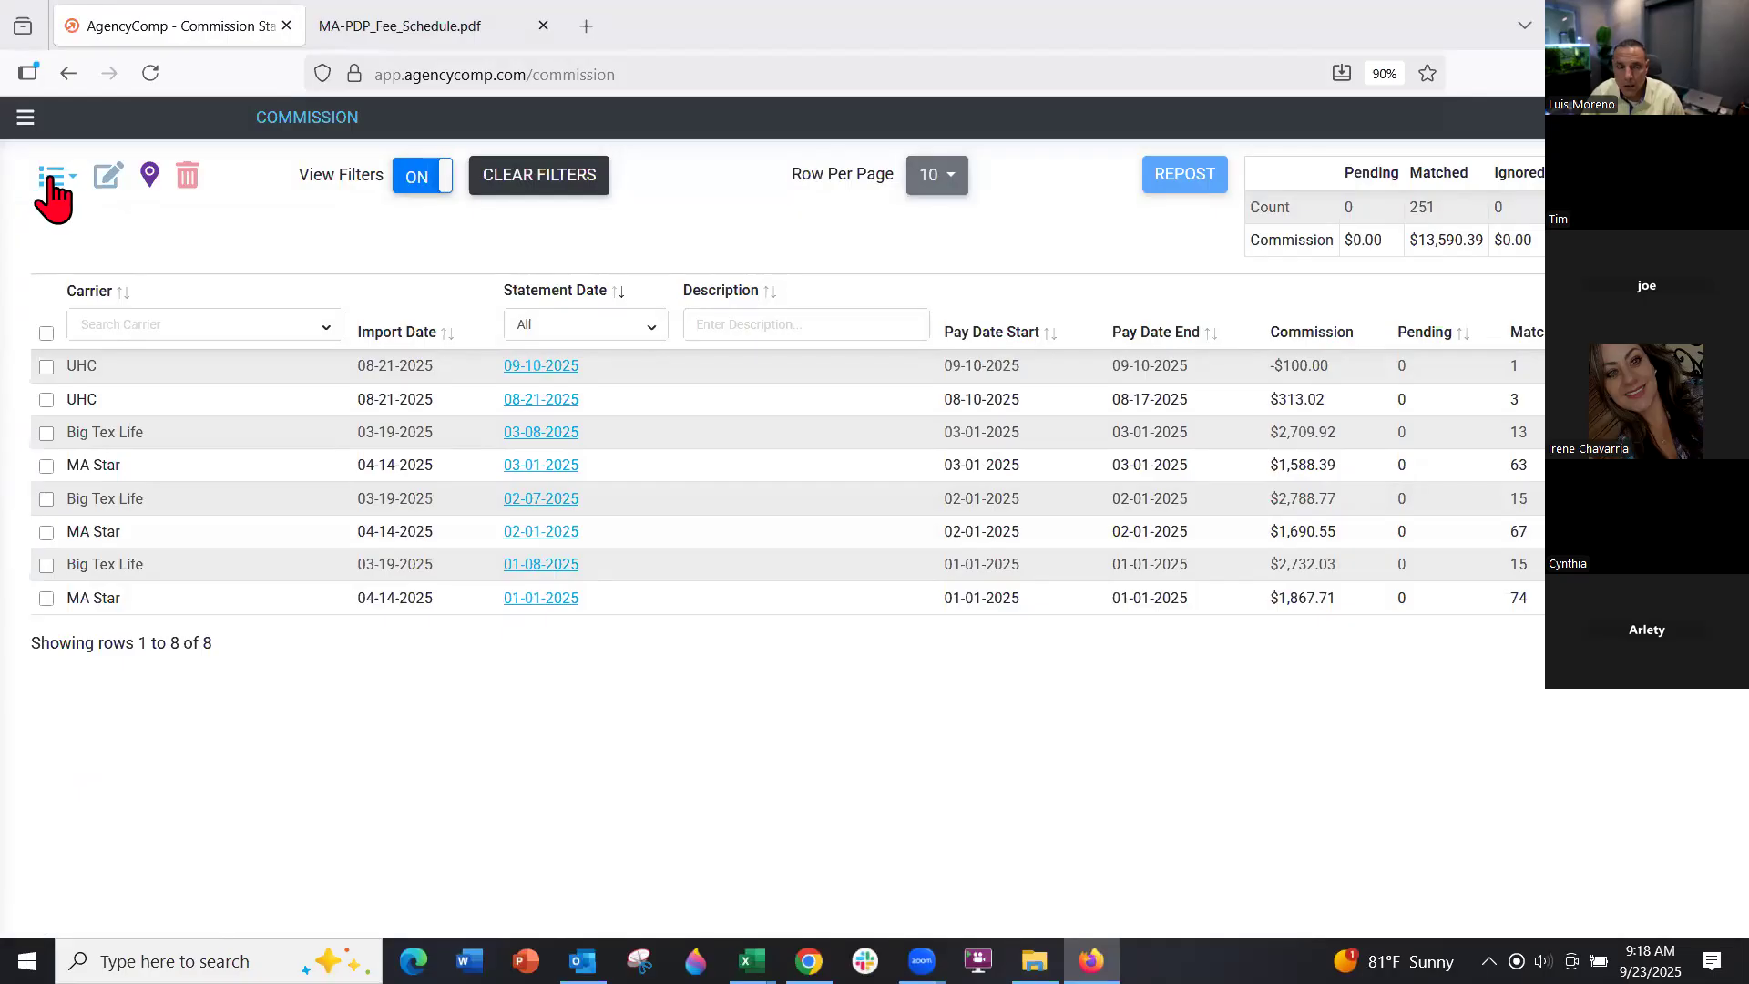
pyautogui.click(52, 180)
pyautogui.click(106, 229)
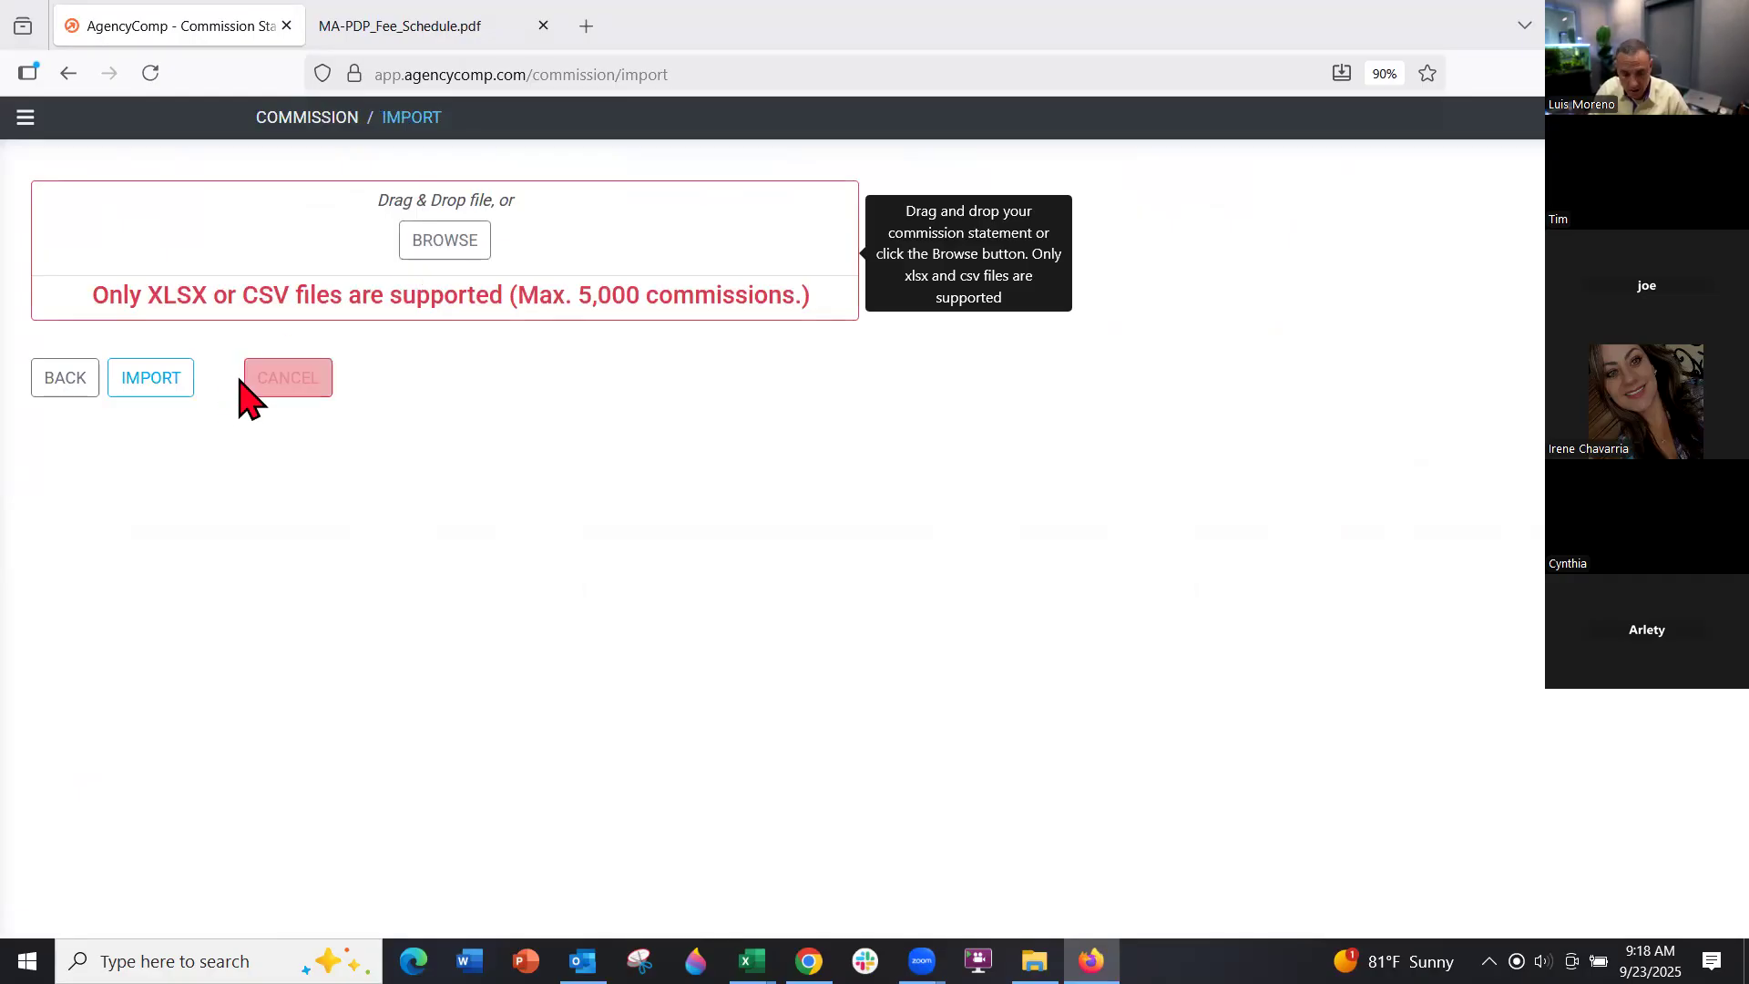
# Start a statement import, then cancel it to return to the eight-statement Commission list
pyautogui.click(175, 392)
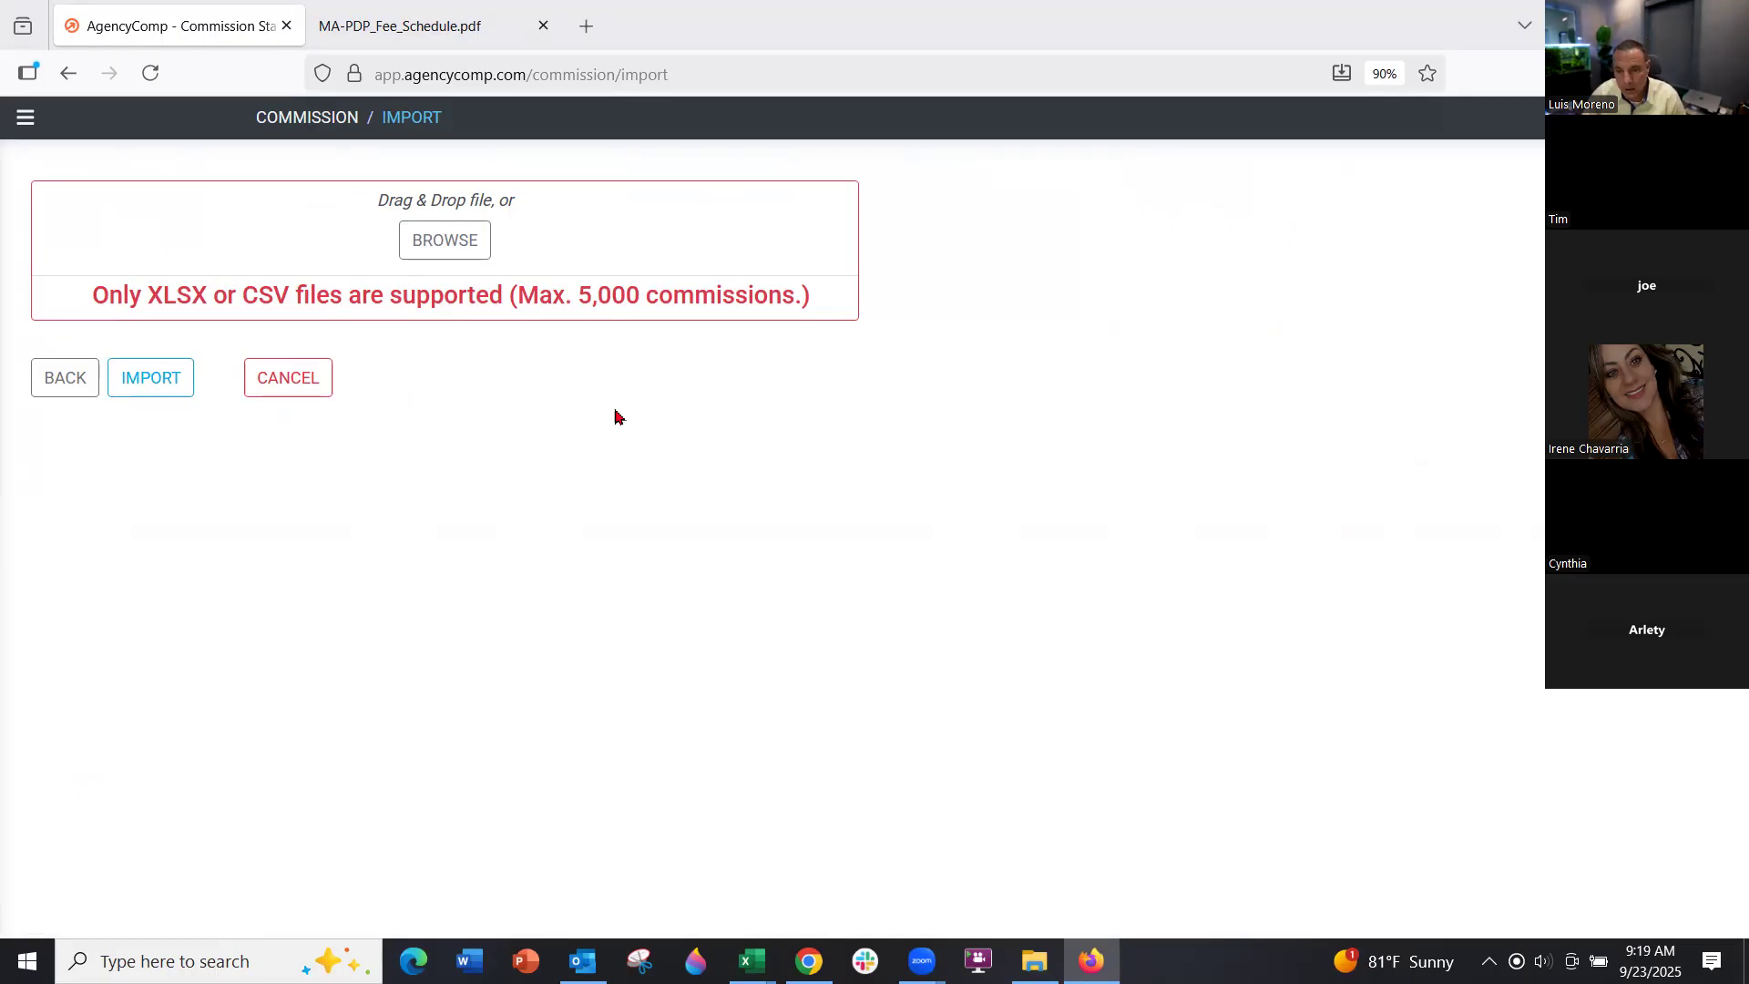
pyautogui.click(319, 388)
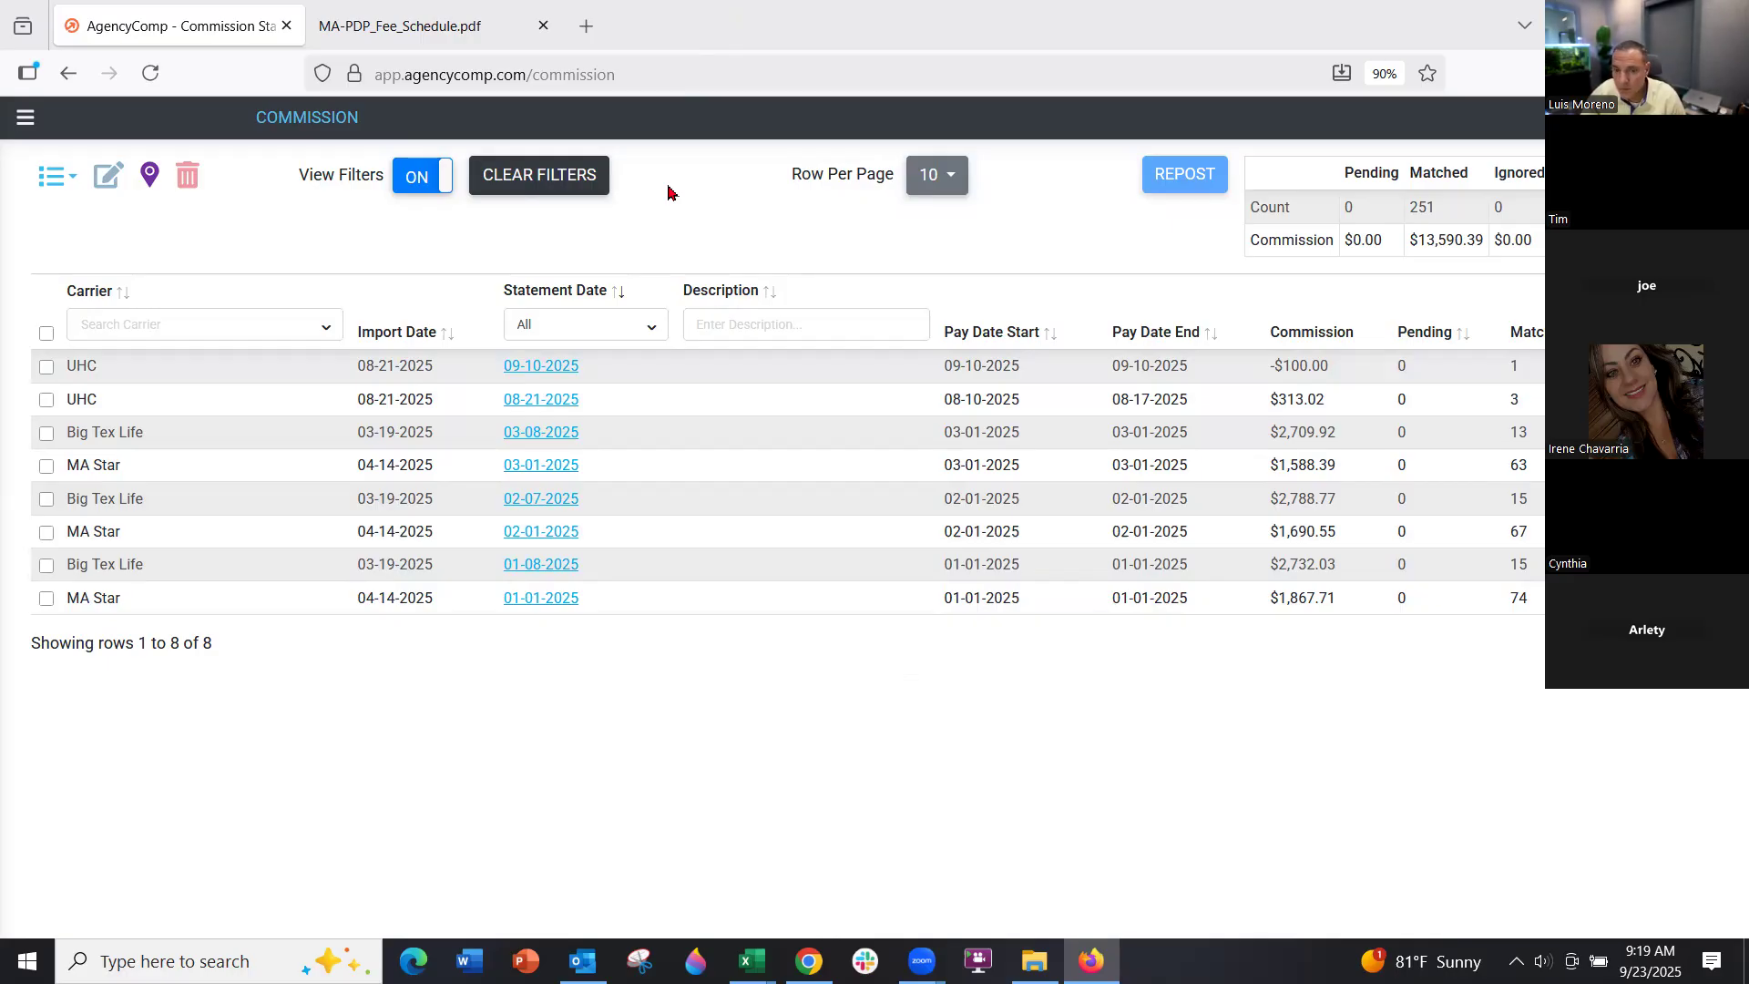
# Choose Import Statement from the Commission page's list-actions dropdown
pyautogui.click(50, 176)
pyautogui.click(93, 228)
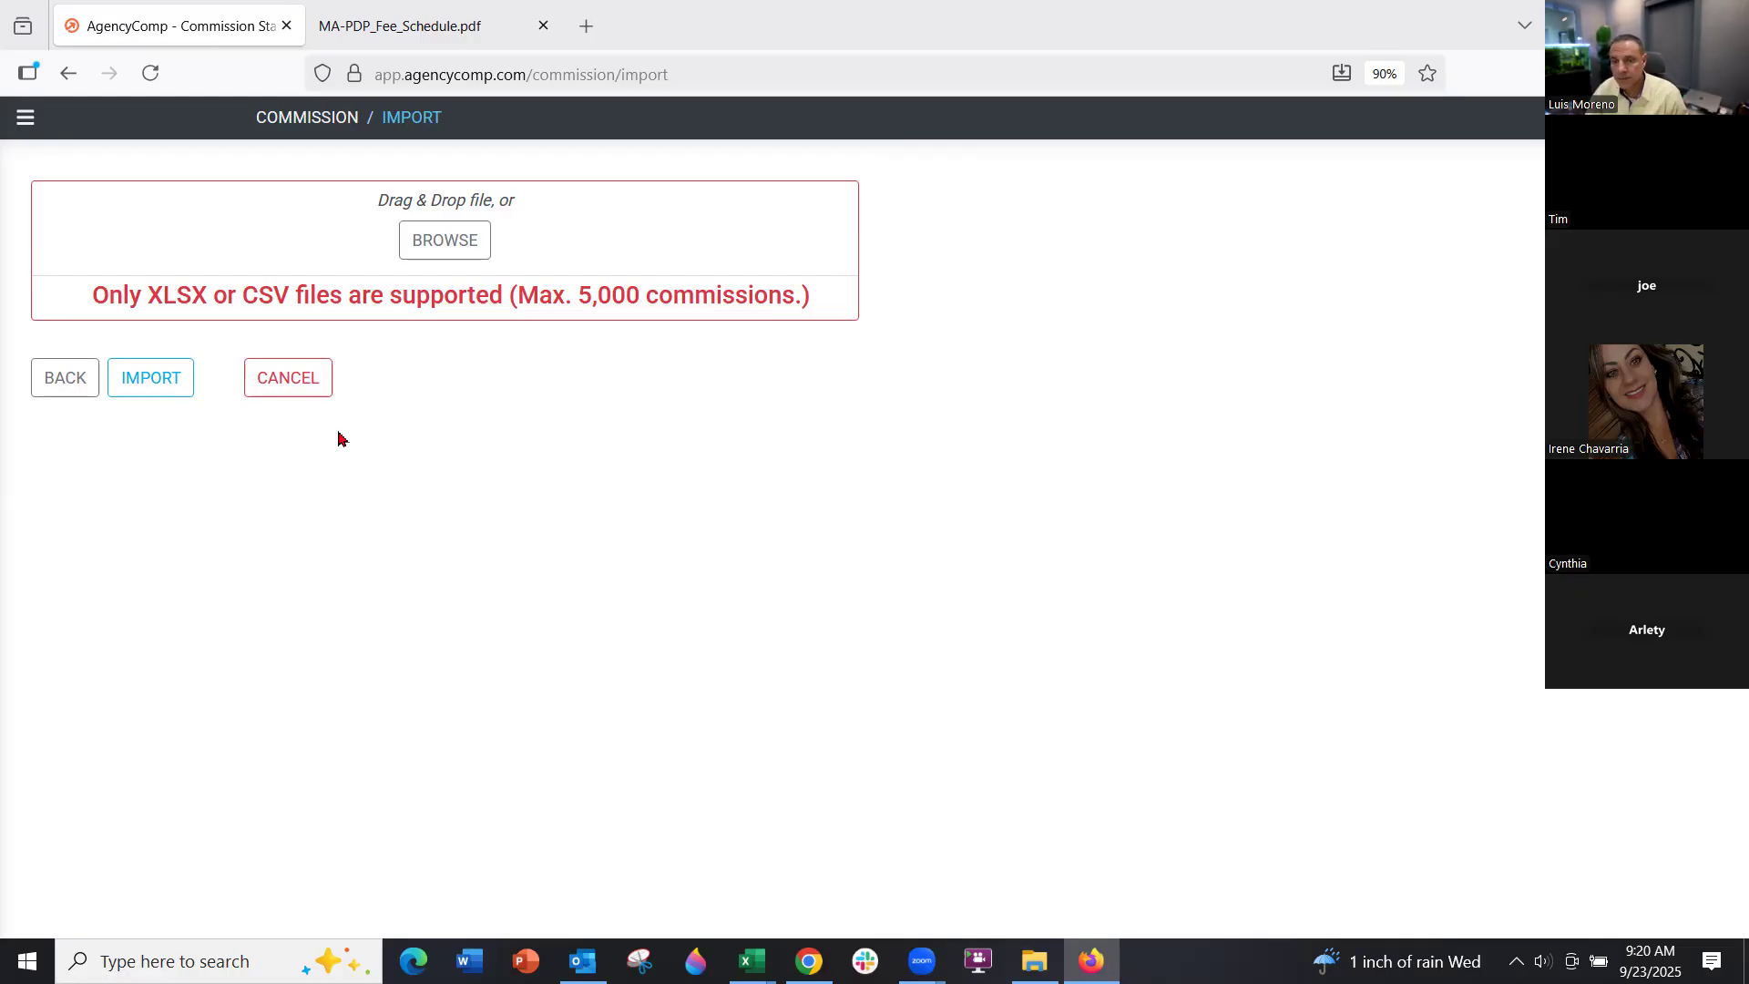
# Cancel the import and open the Big Tex Life 03-08-2025 statement's postings
pyautogui.click(310, 383)
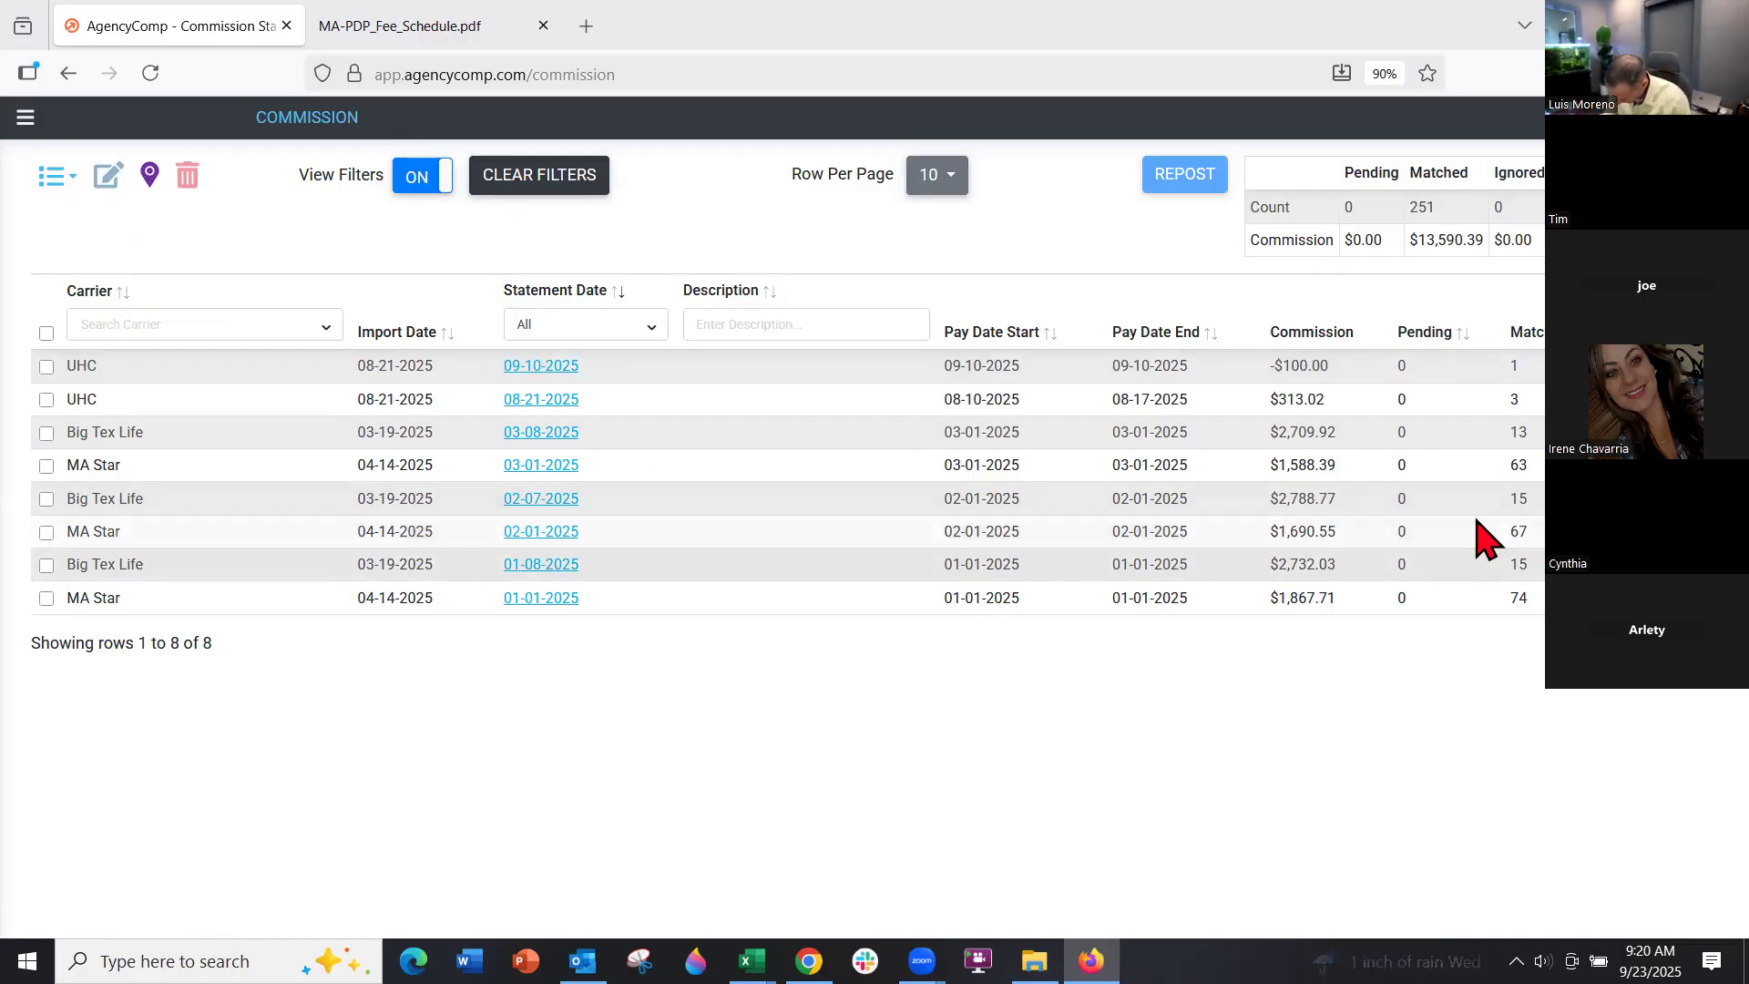
pyautogui.click(543, 434)
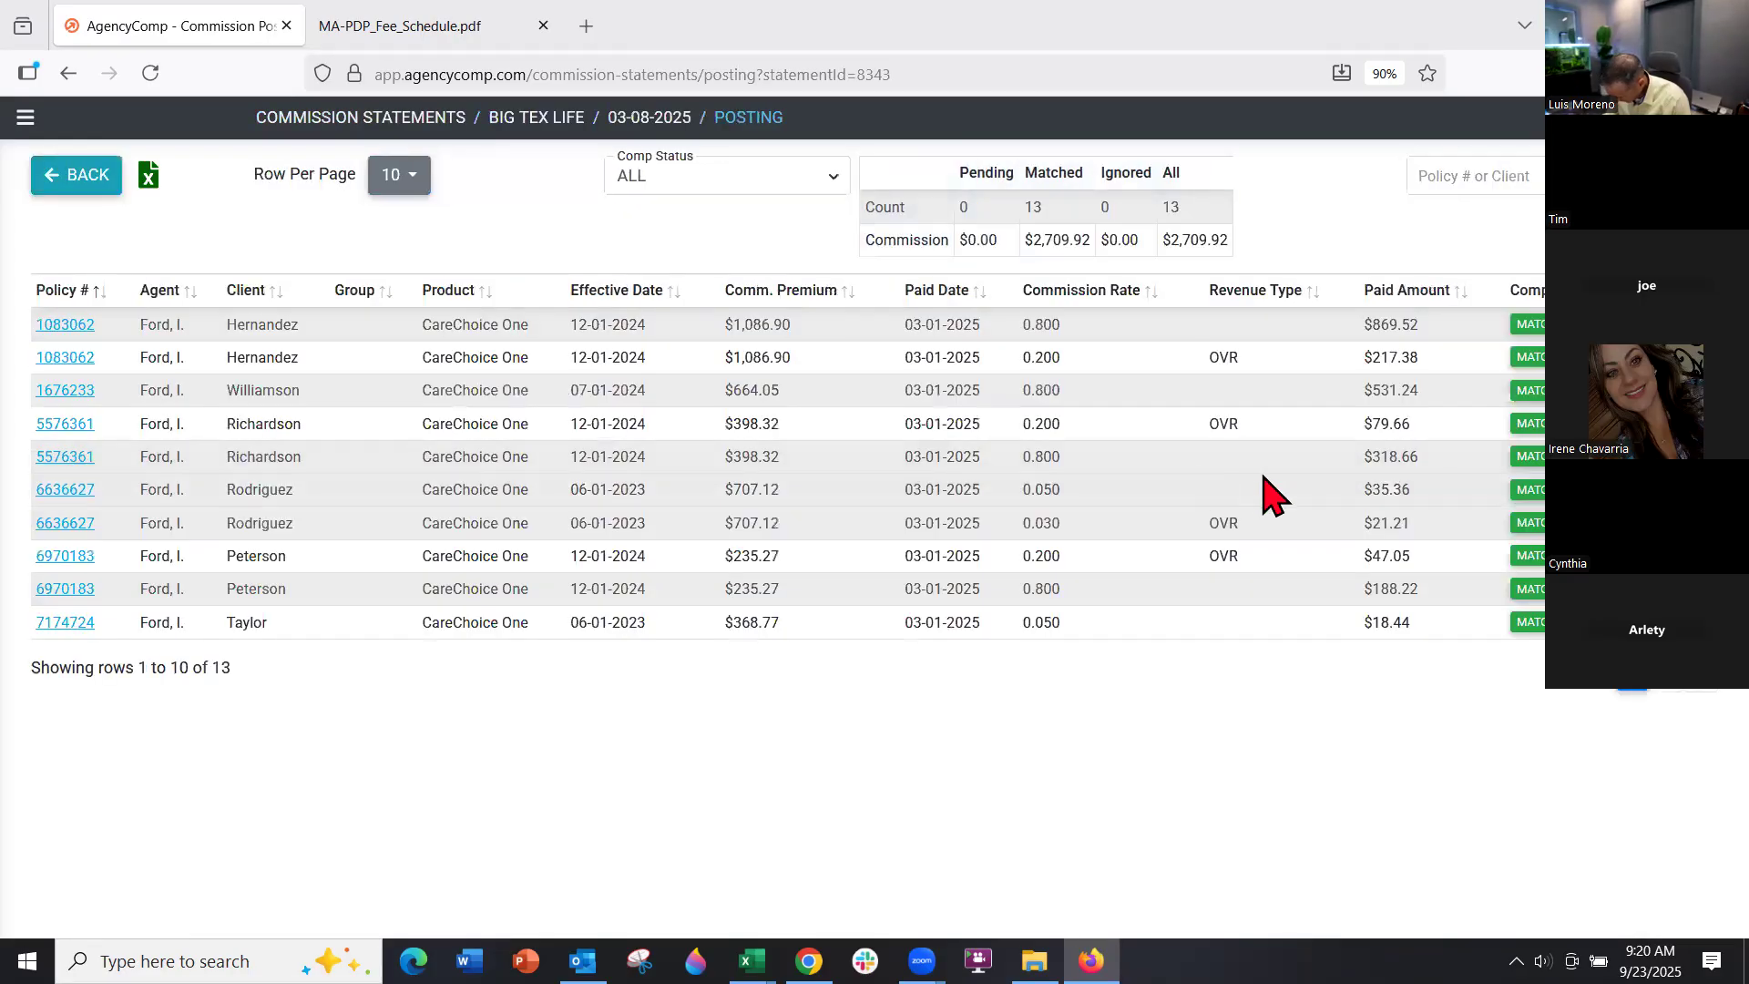
pyautogui.click(1519, 337)
pyautogui.click(1525, 324)
pyautogui.click(954, 399)
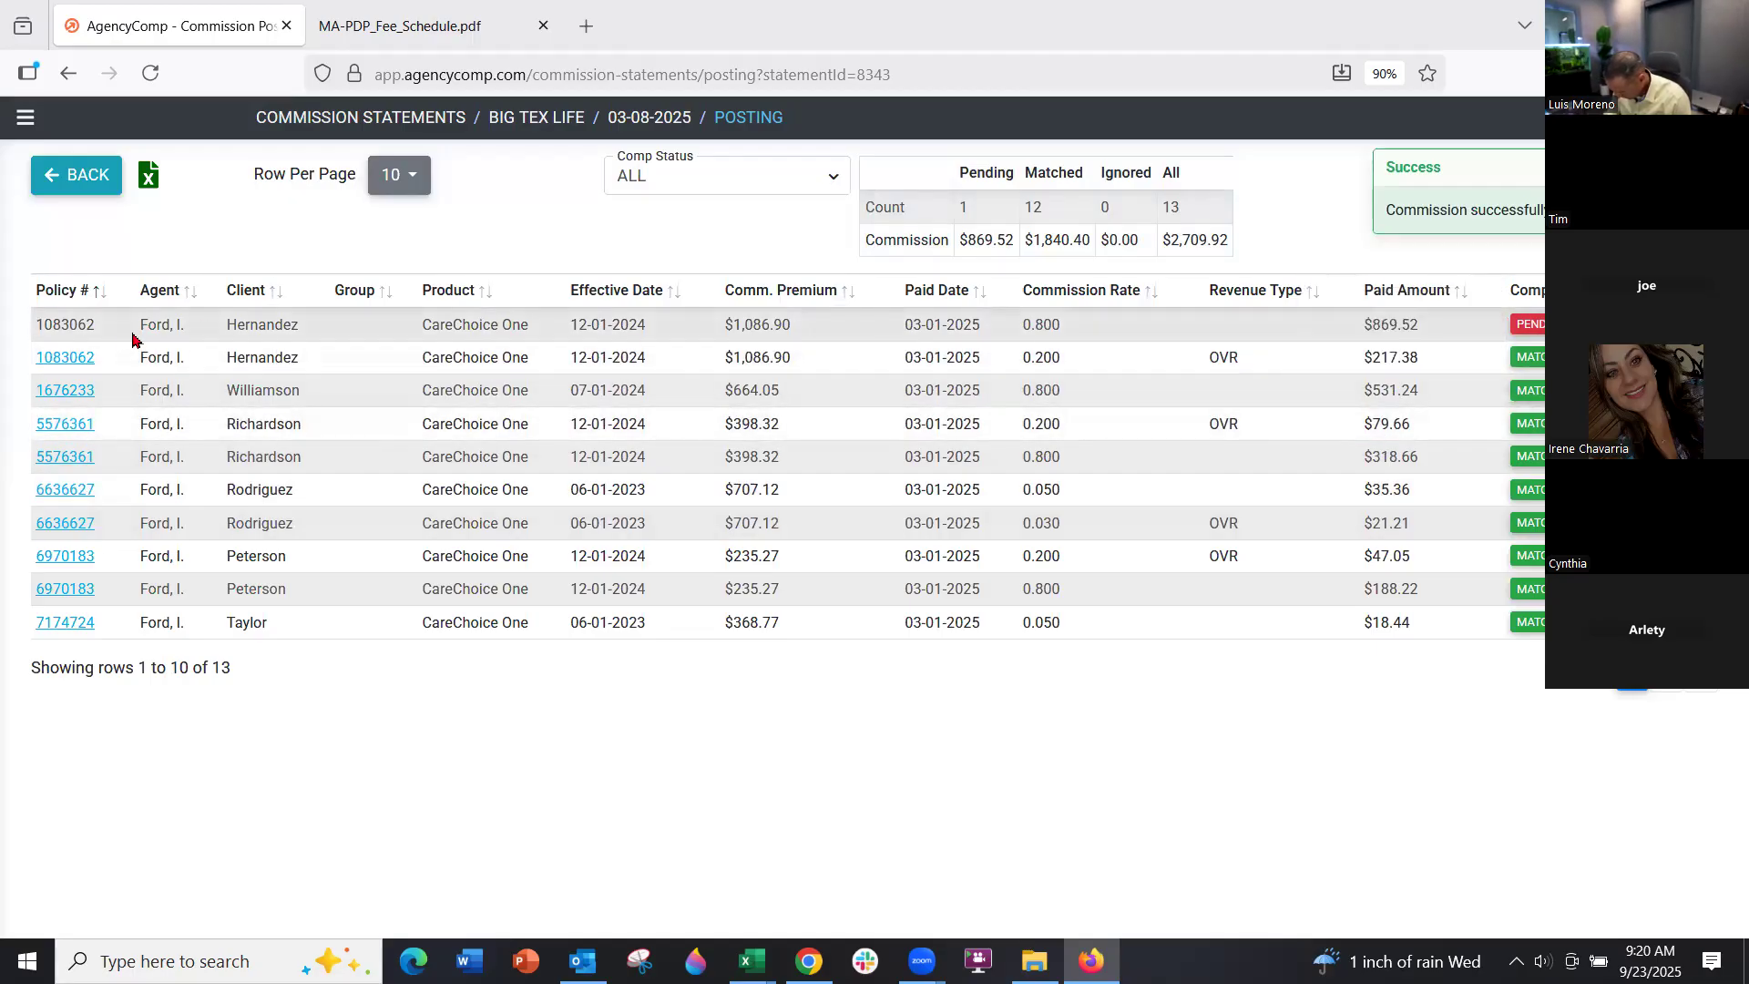
pyautogui.moveTo(99, 325); pyautogui.dragTo(32, 333)
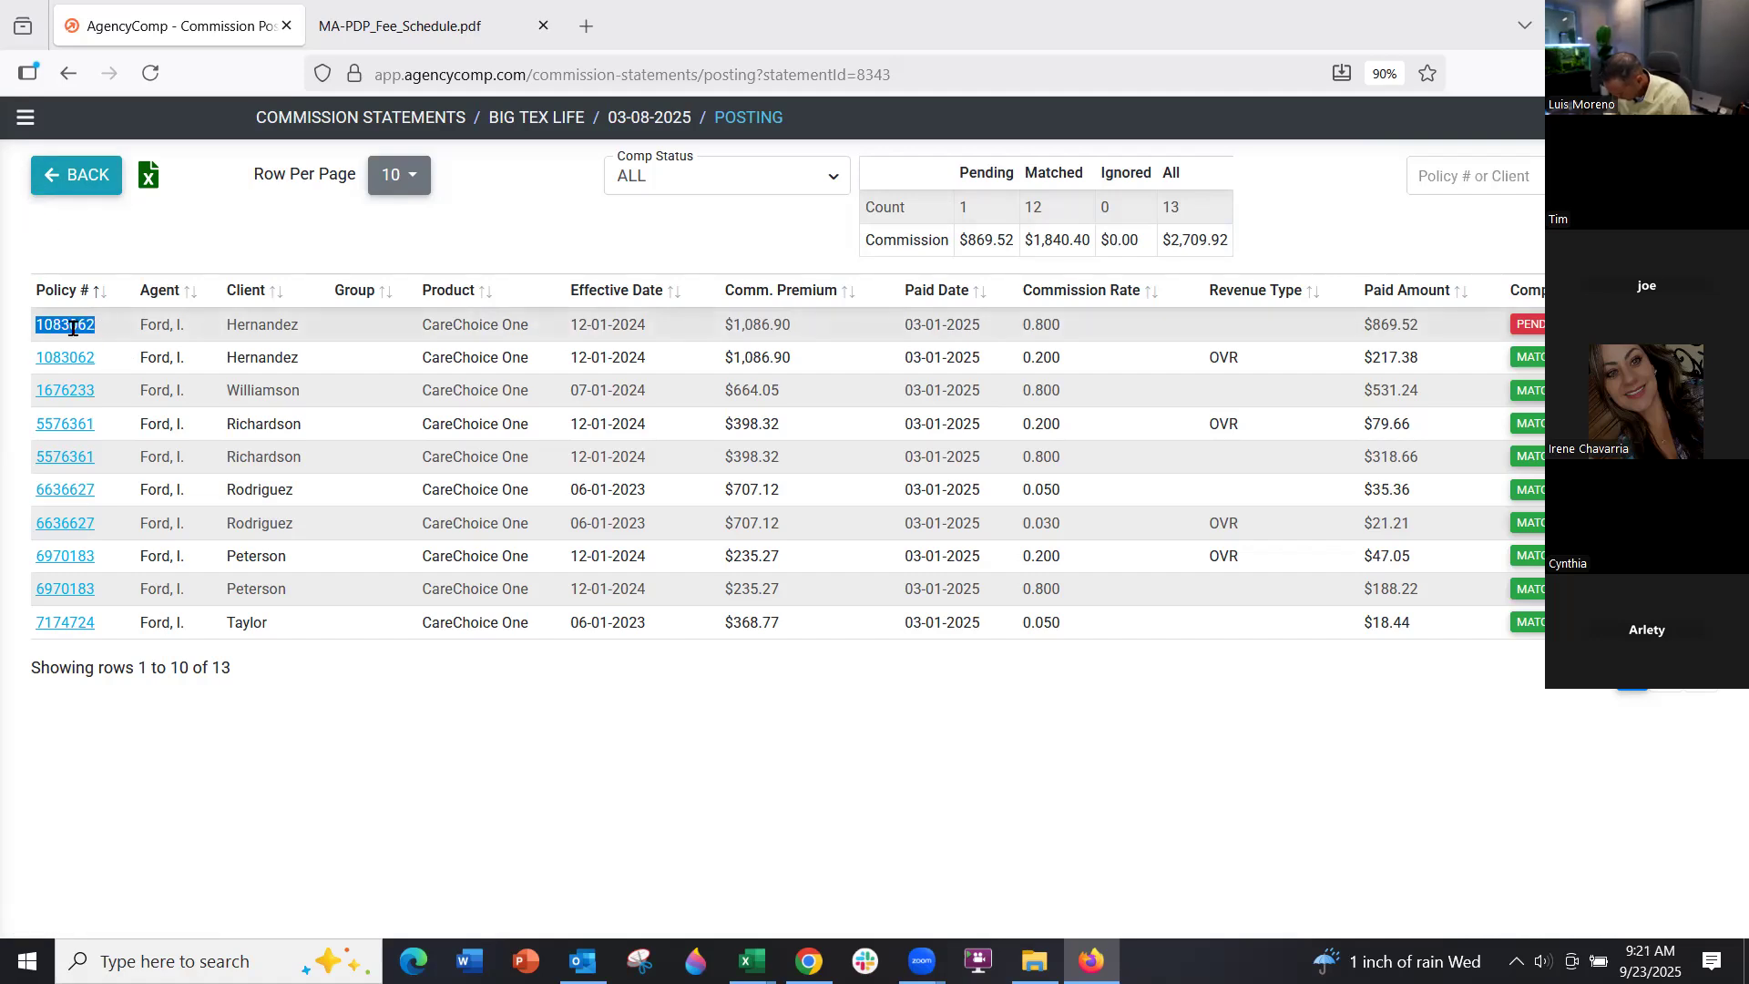
pyautogui.click(1537, 337)
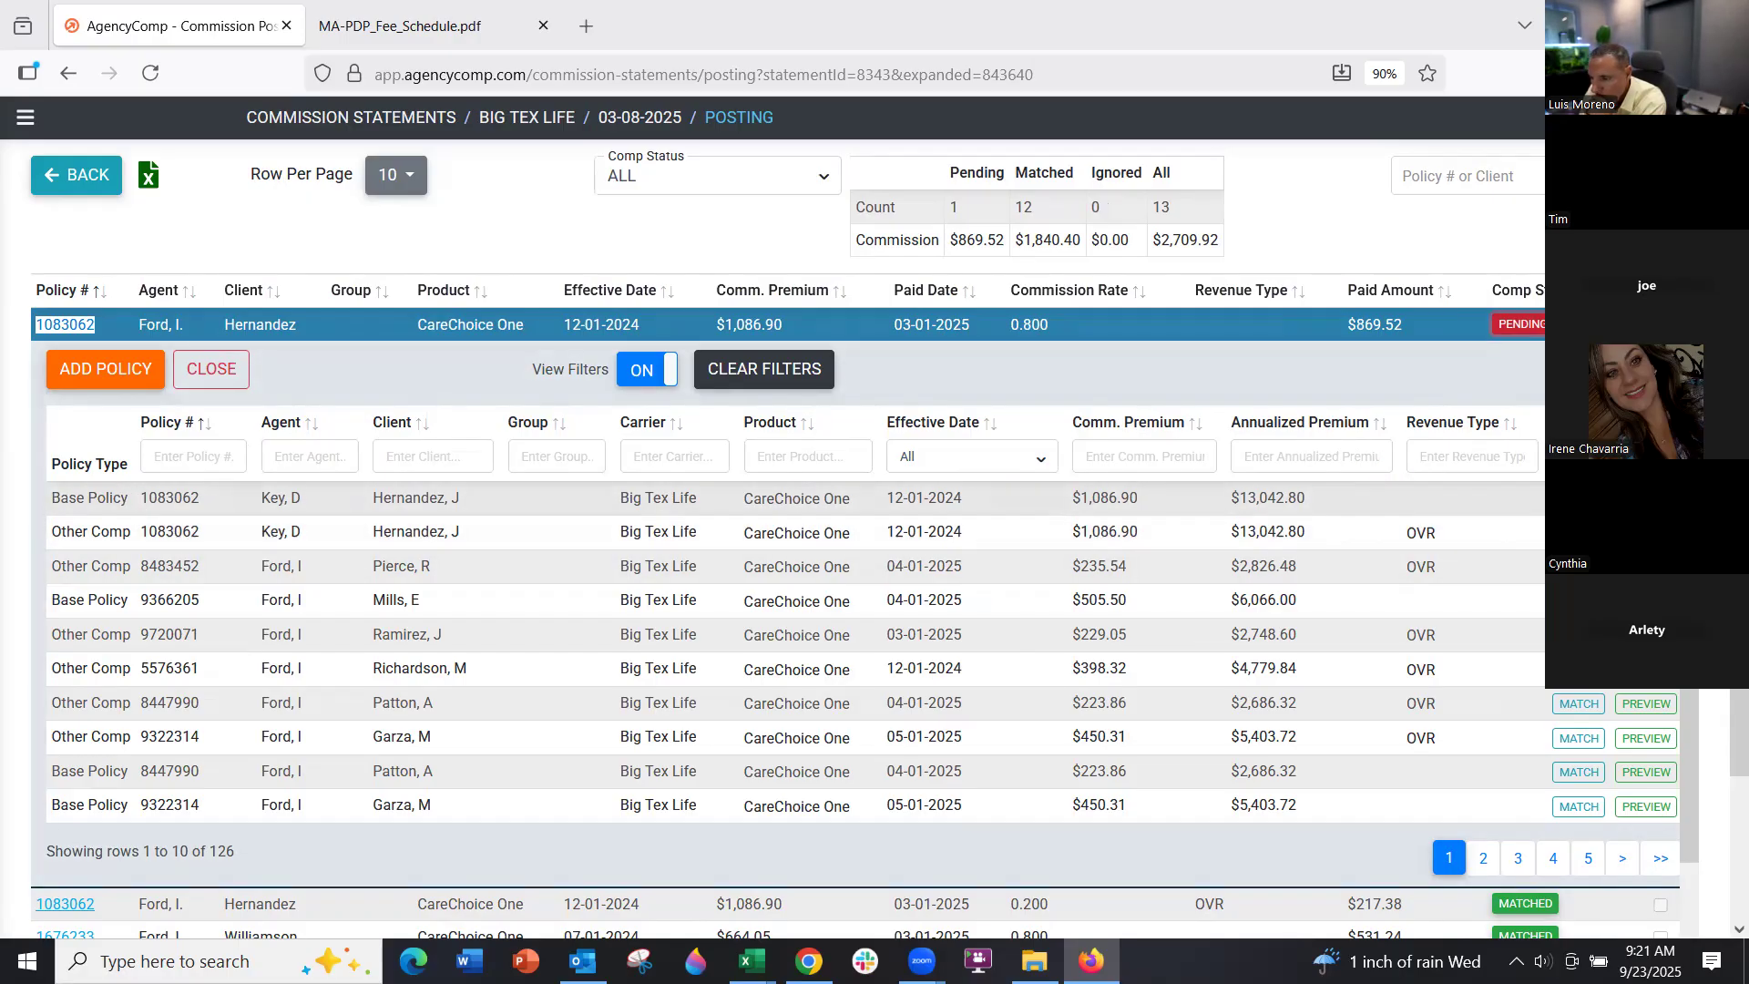
pyautogui.click(117, 377)
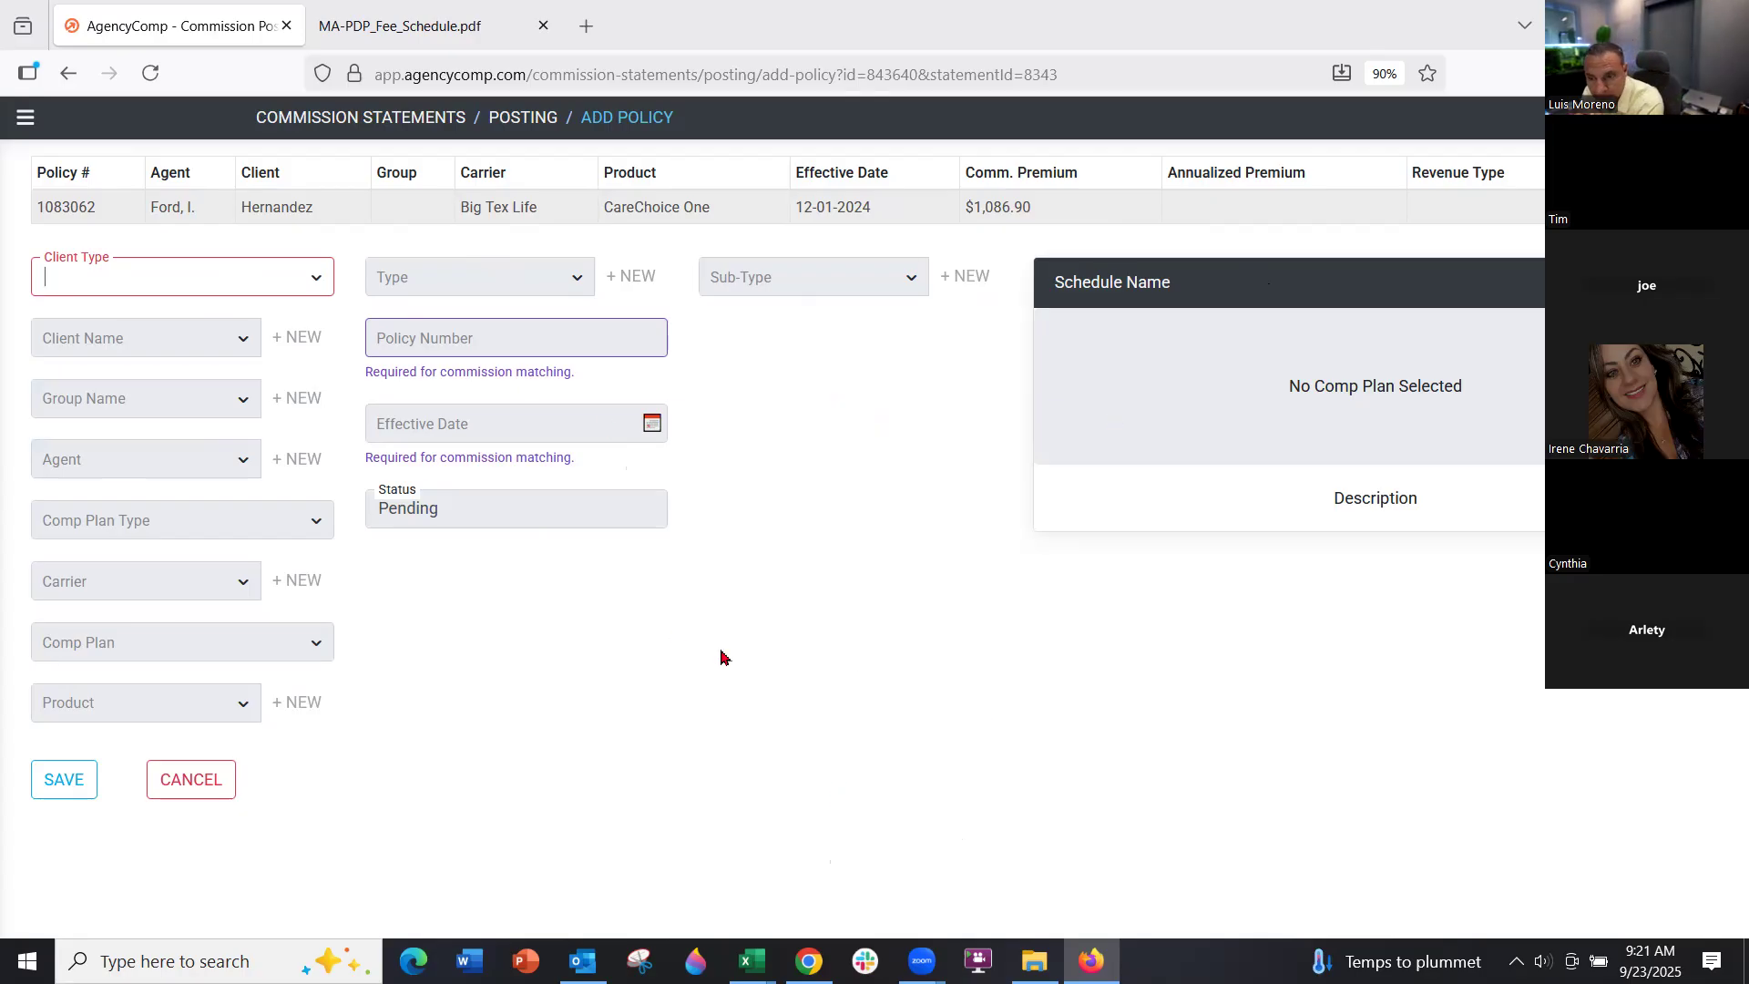
pyautogui.click(202, 779)
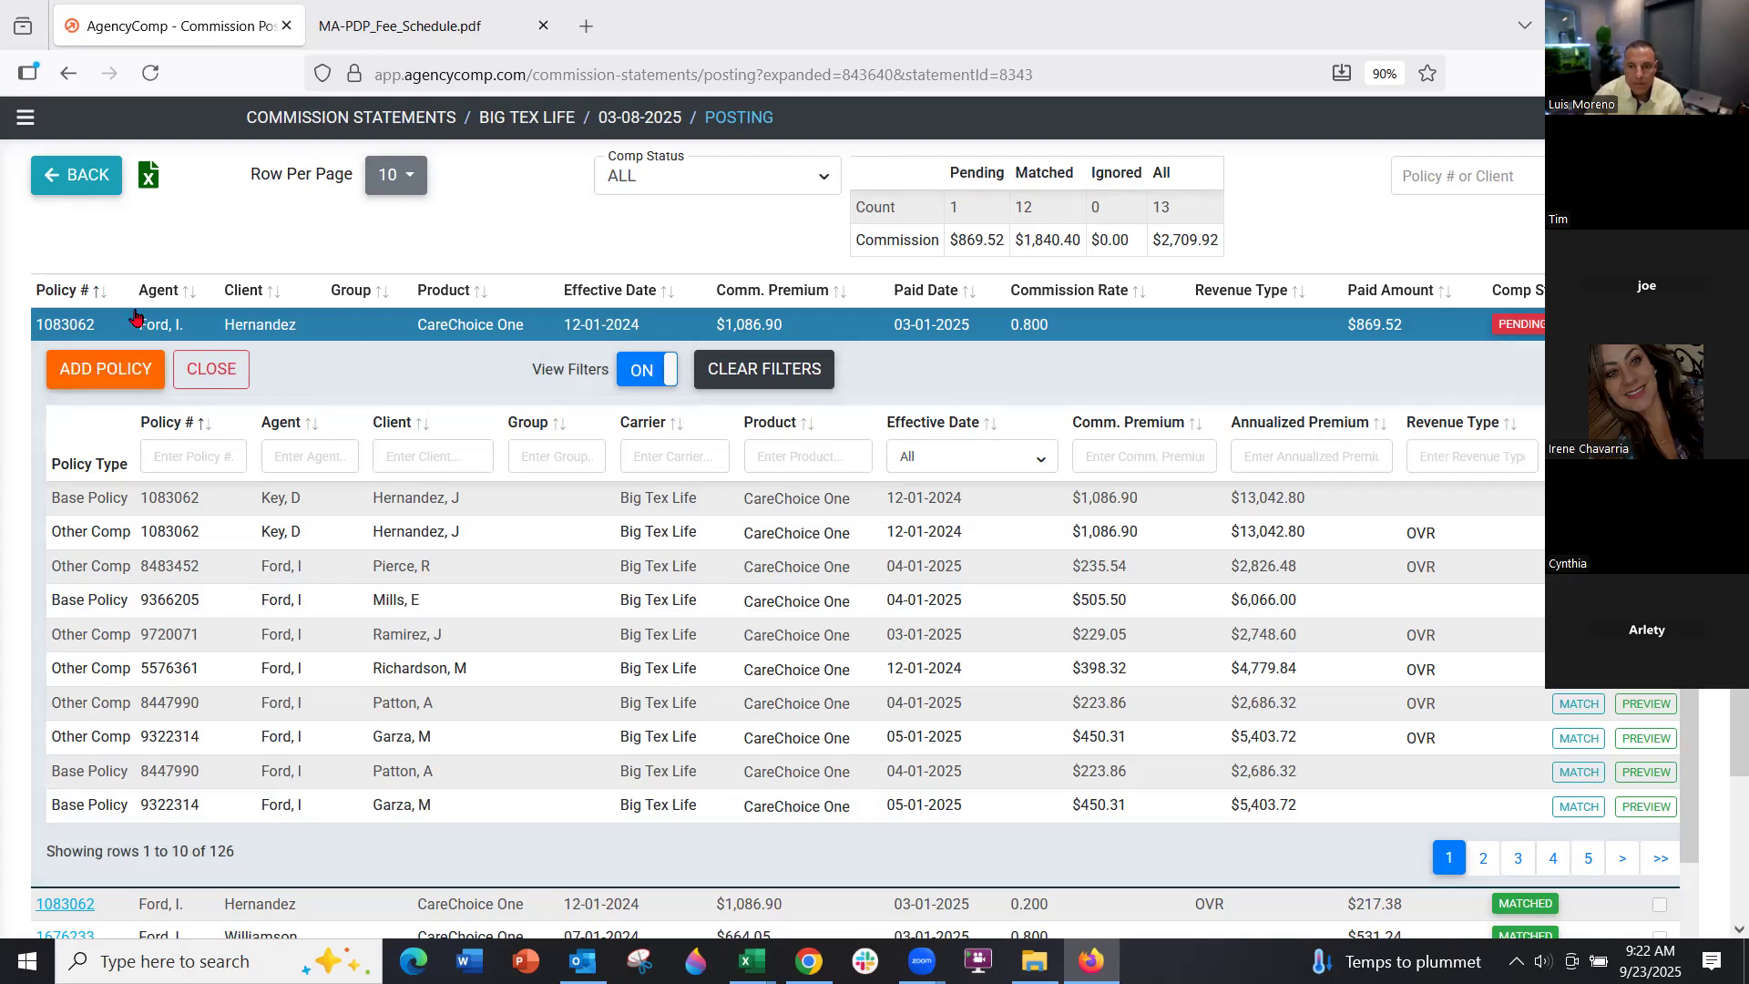
# Go to the Policies list, then start and cancel a new policy record
pyautogui.click(24, 117)
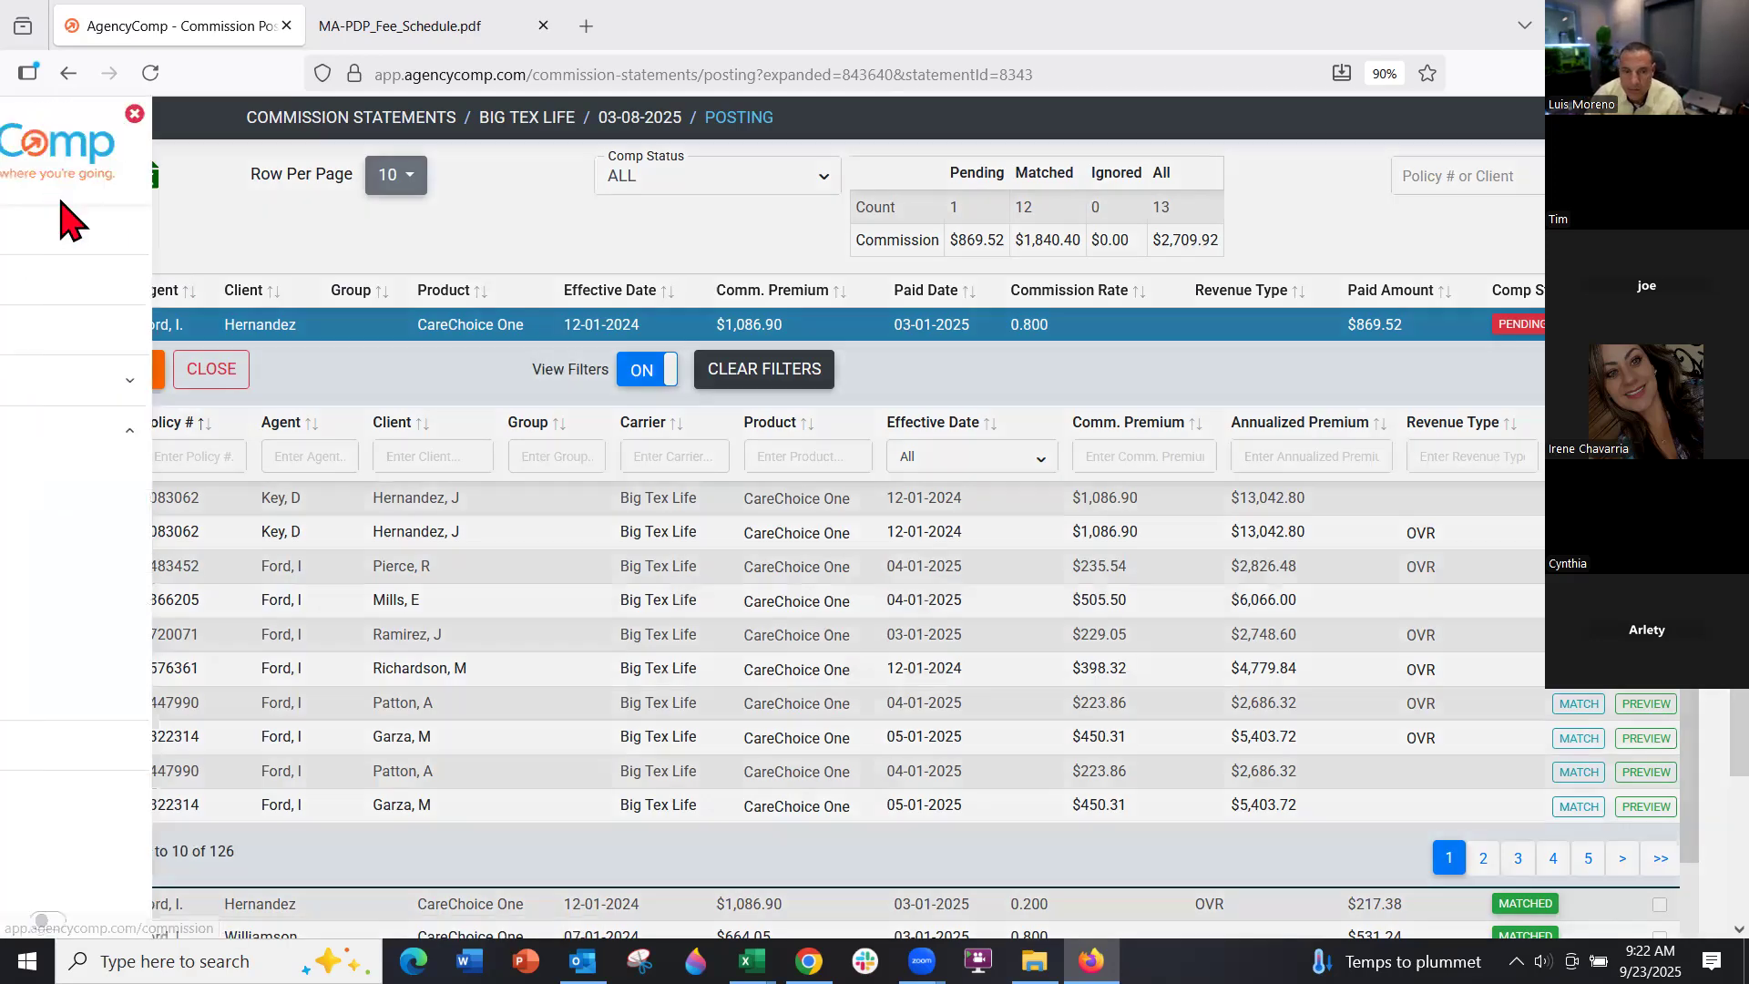
pyautogui.click(77, 289)
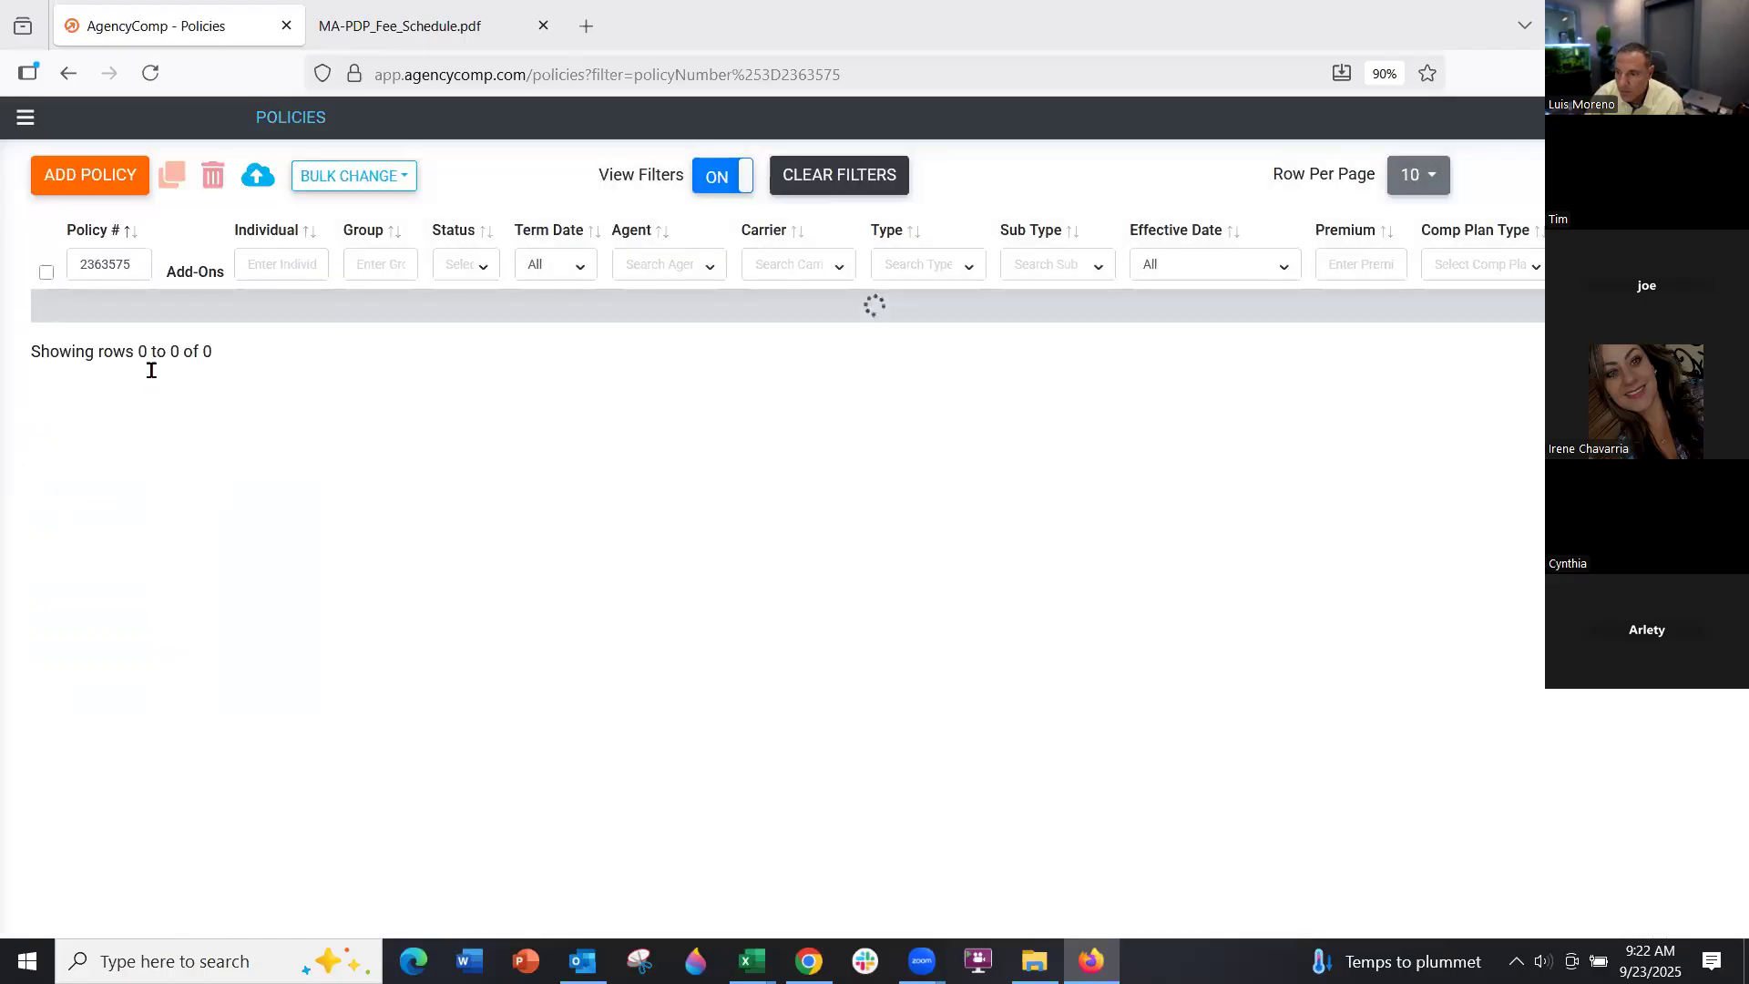
pyautogui.click(98, 193)
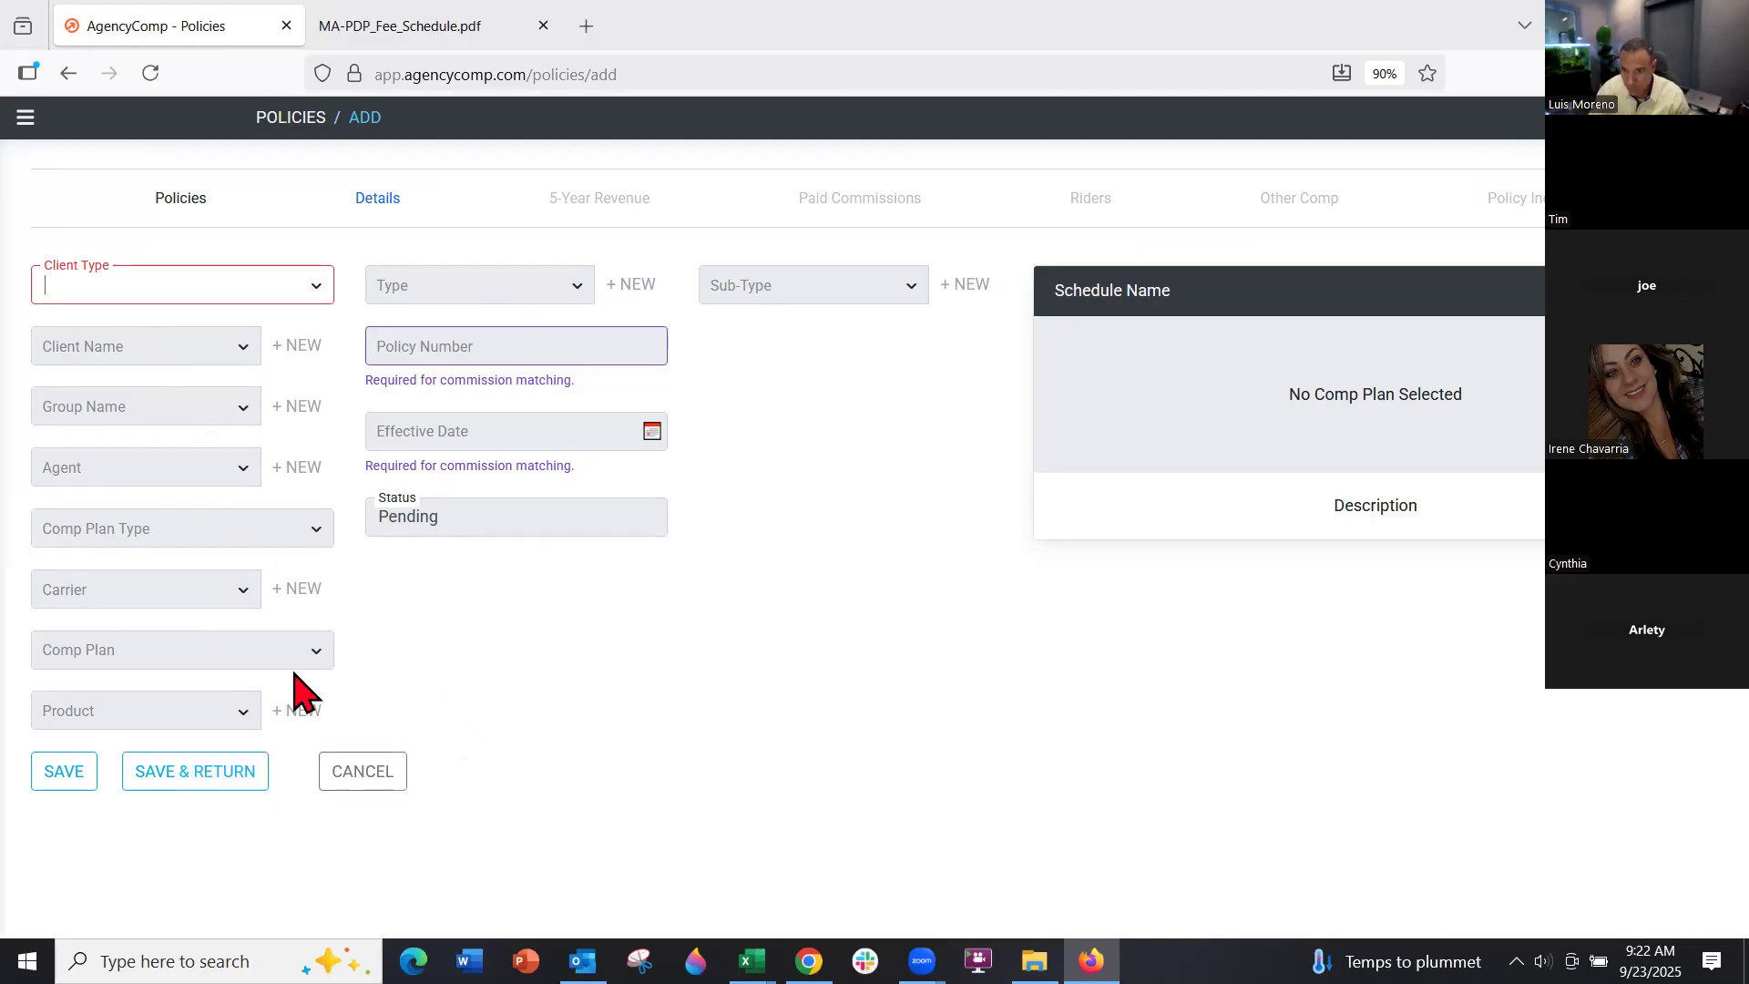
pyautogui.click(342, 772)
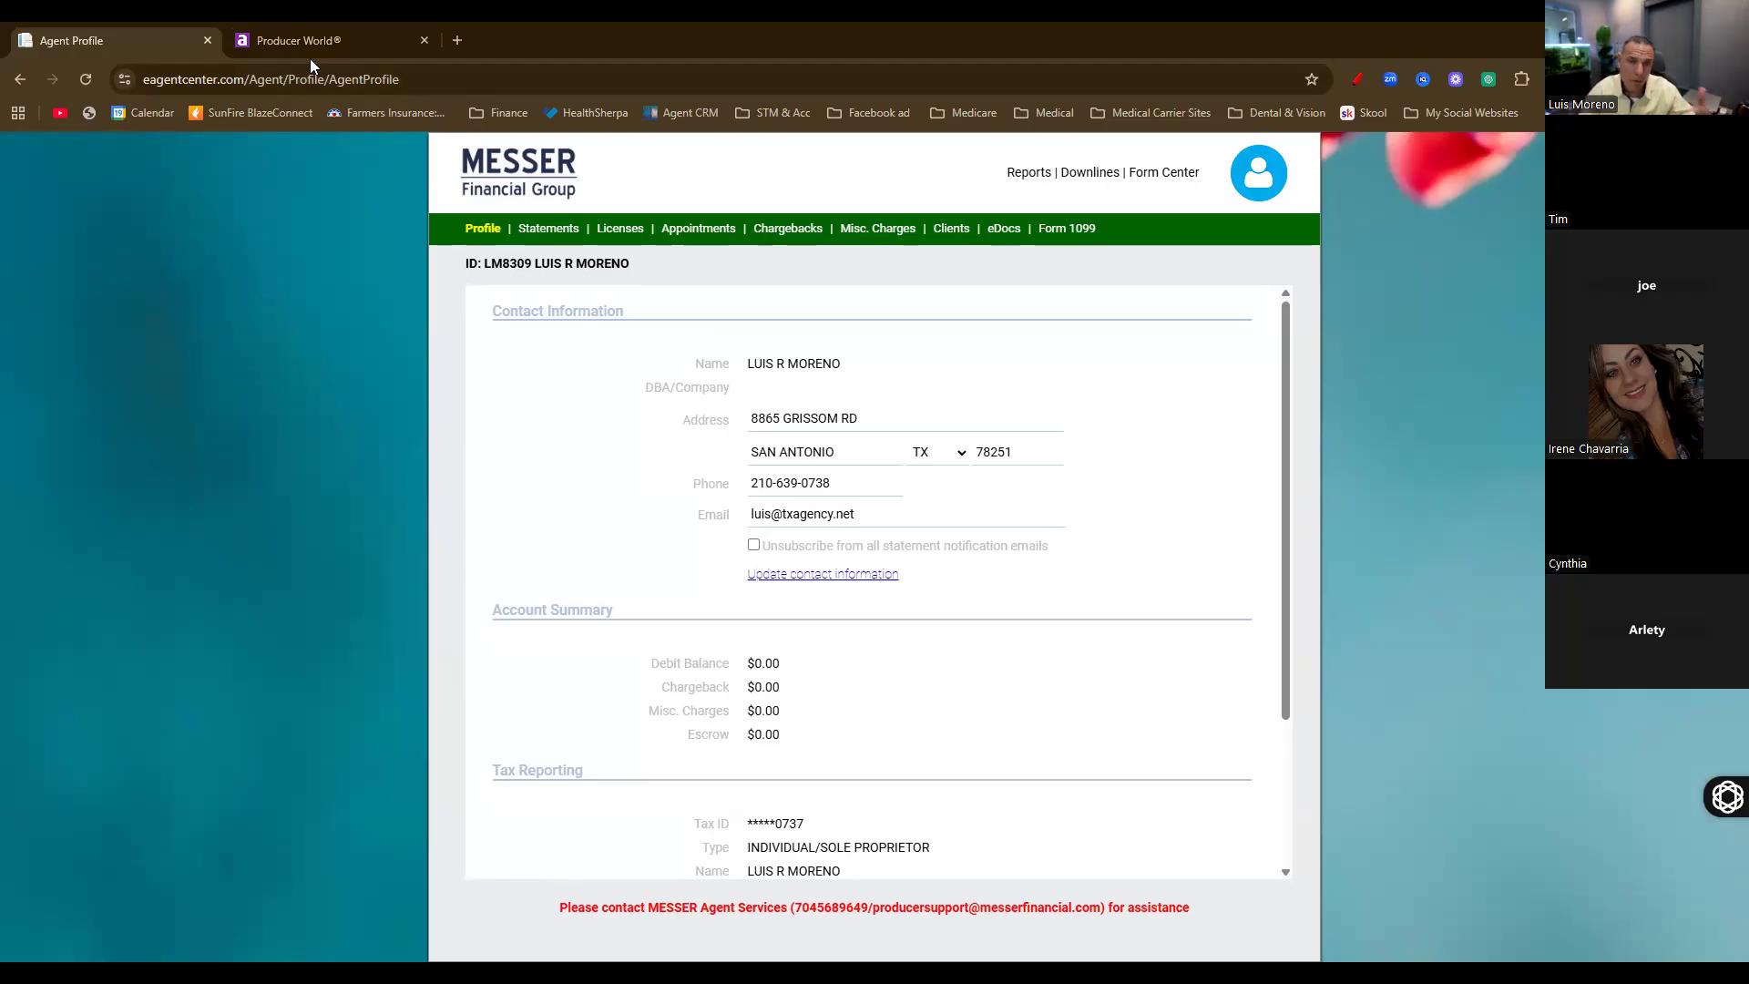
# In Aetna Producer World, reach Individual & family plans compensation statements showing the 2025-09-19 statement
pyautogui.click(288, 38)
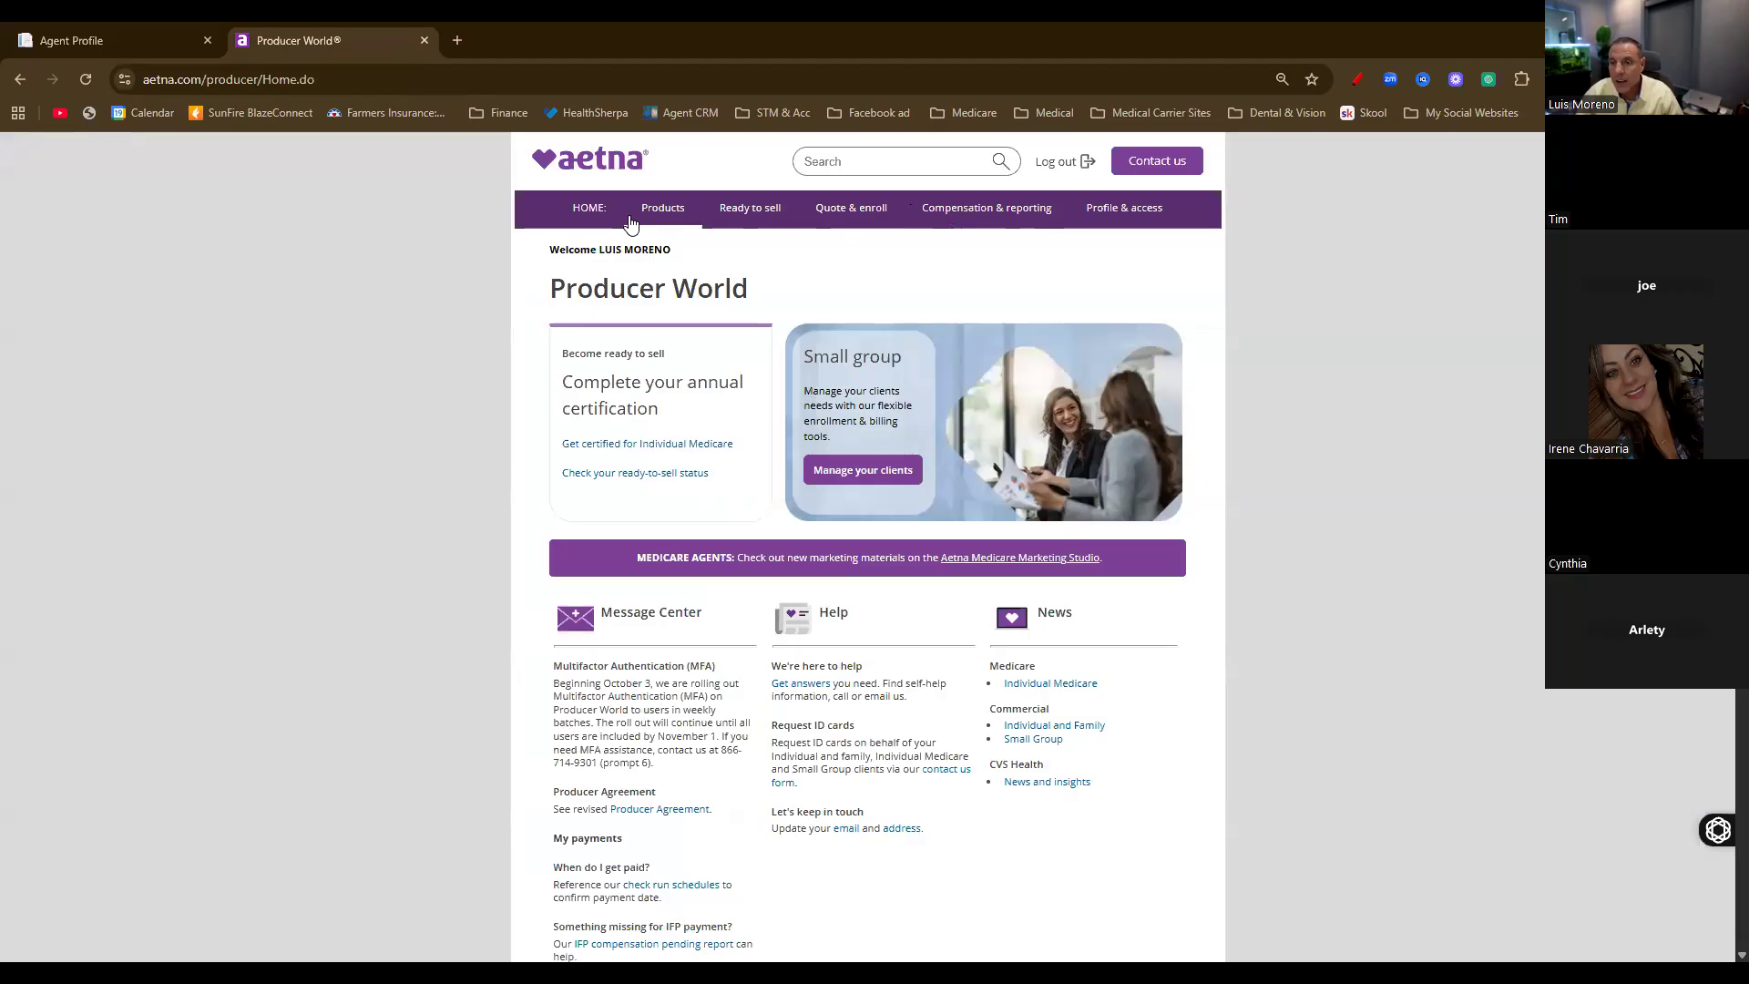
pyautogui.click(955, 212)
pyautogui.click(770, 308)
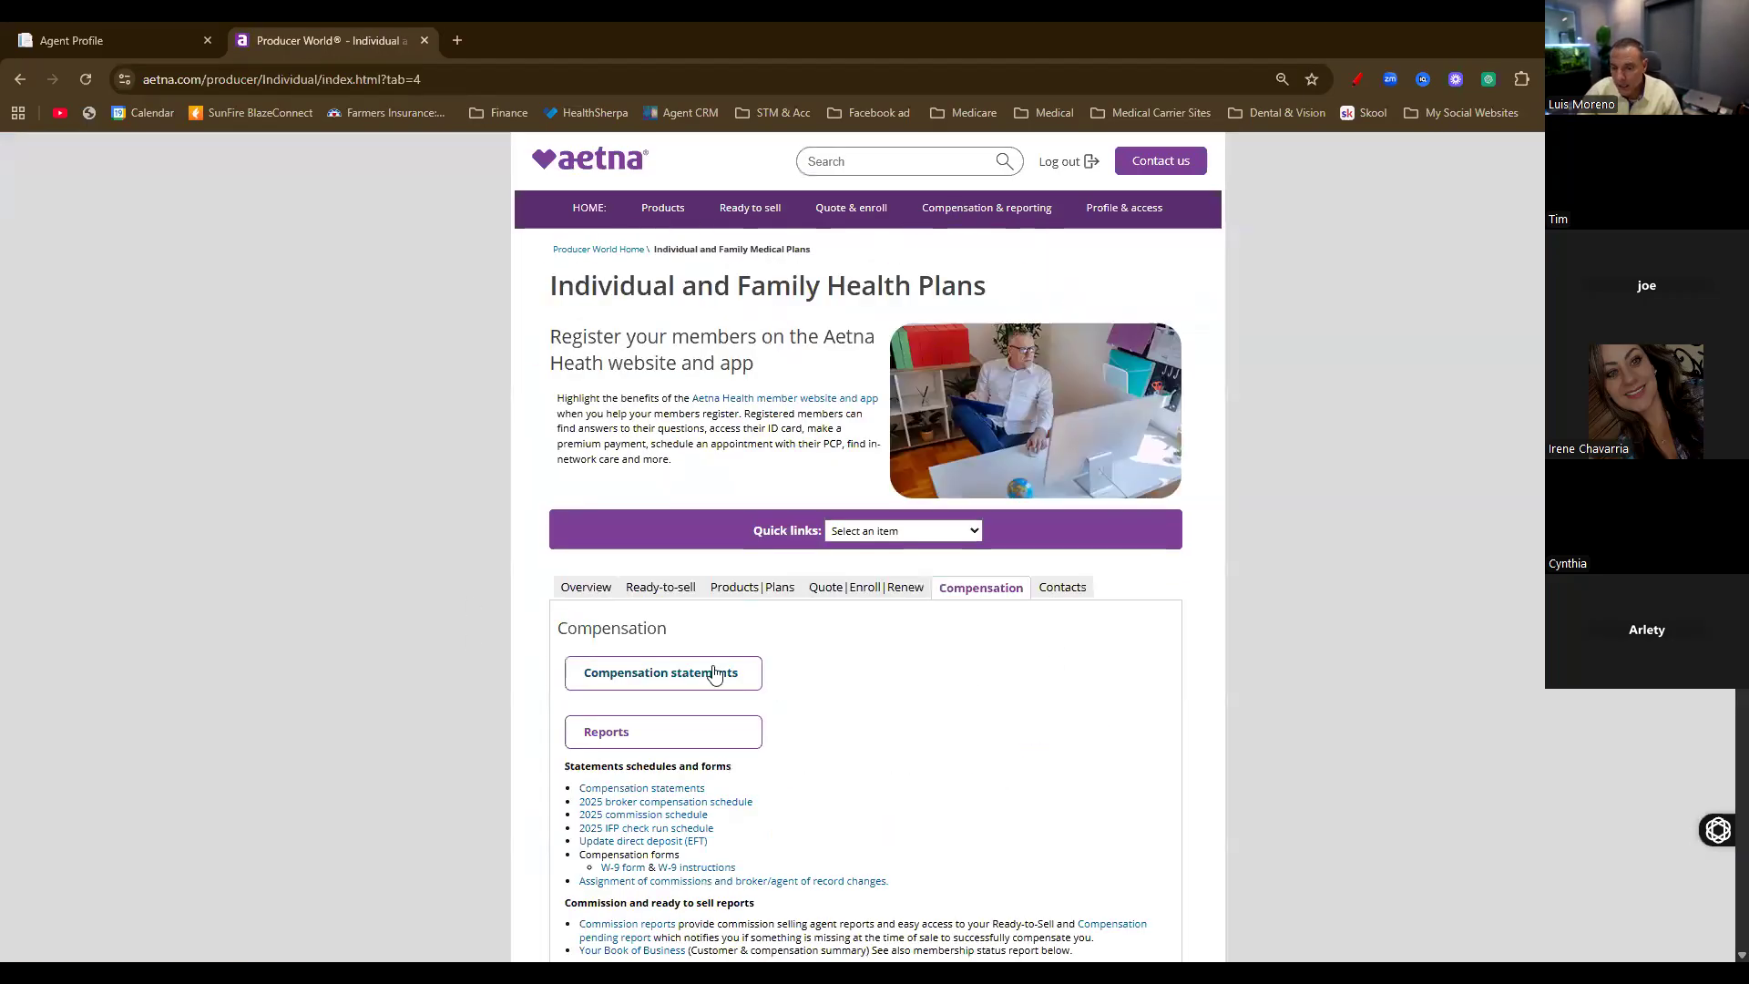
pyautogui.click(674, 681)
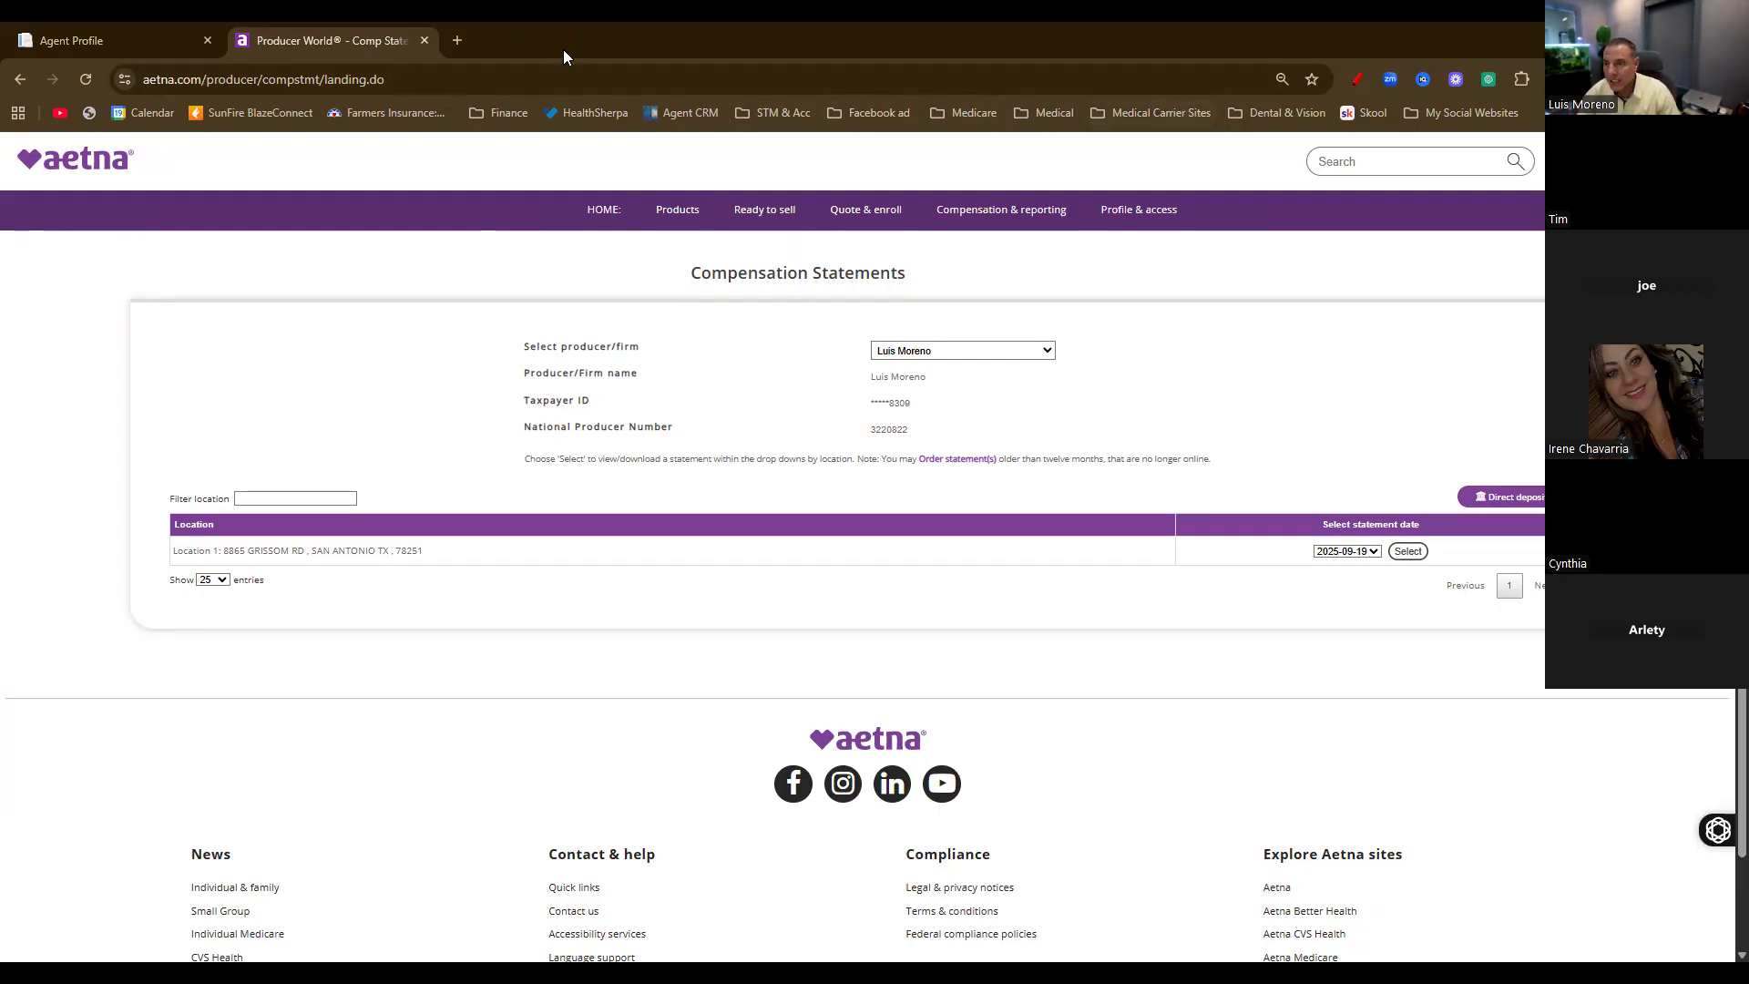
pyautogui.click(1125, 111)
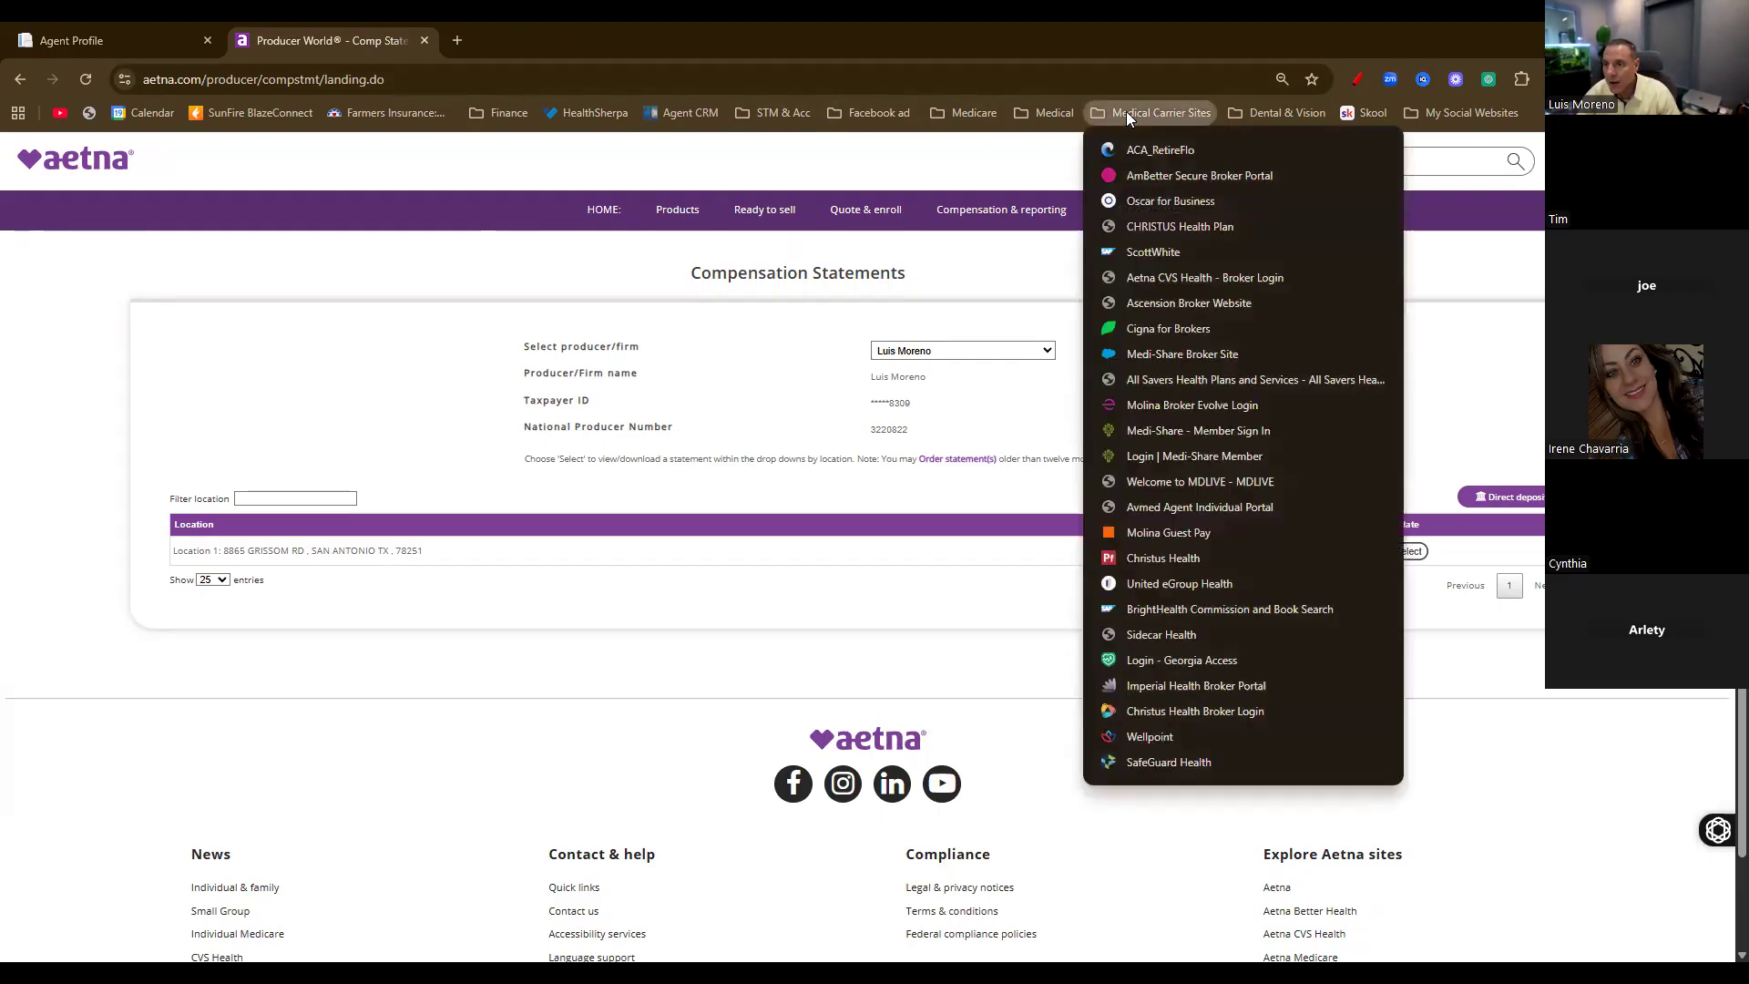
# Log in to the Oscar for Business broker account from its bookmark
pyautogui.click(1144, 200)
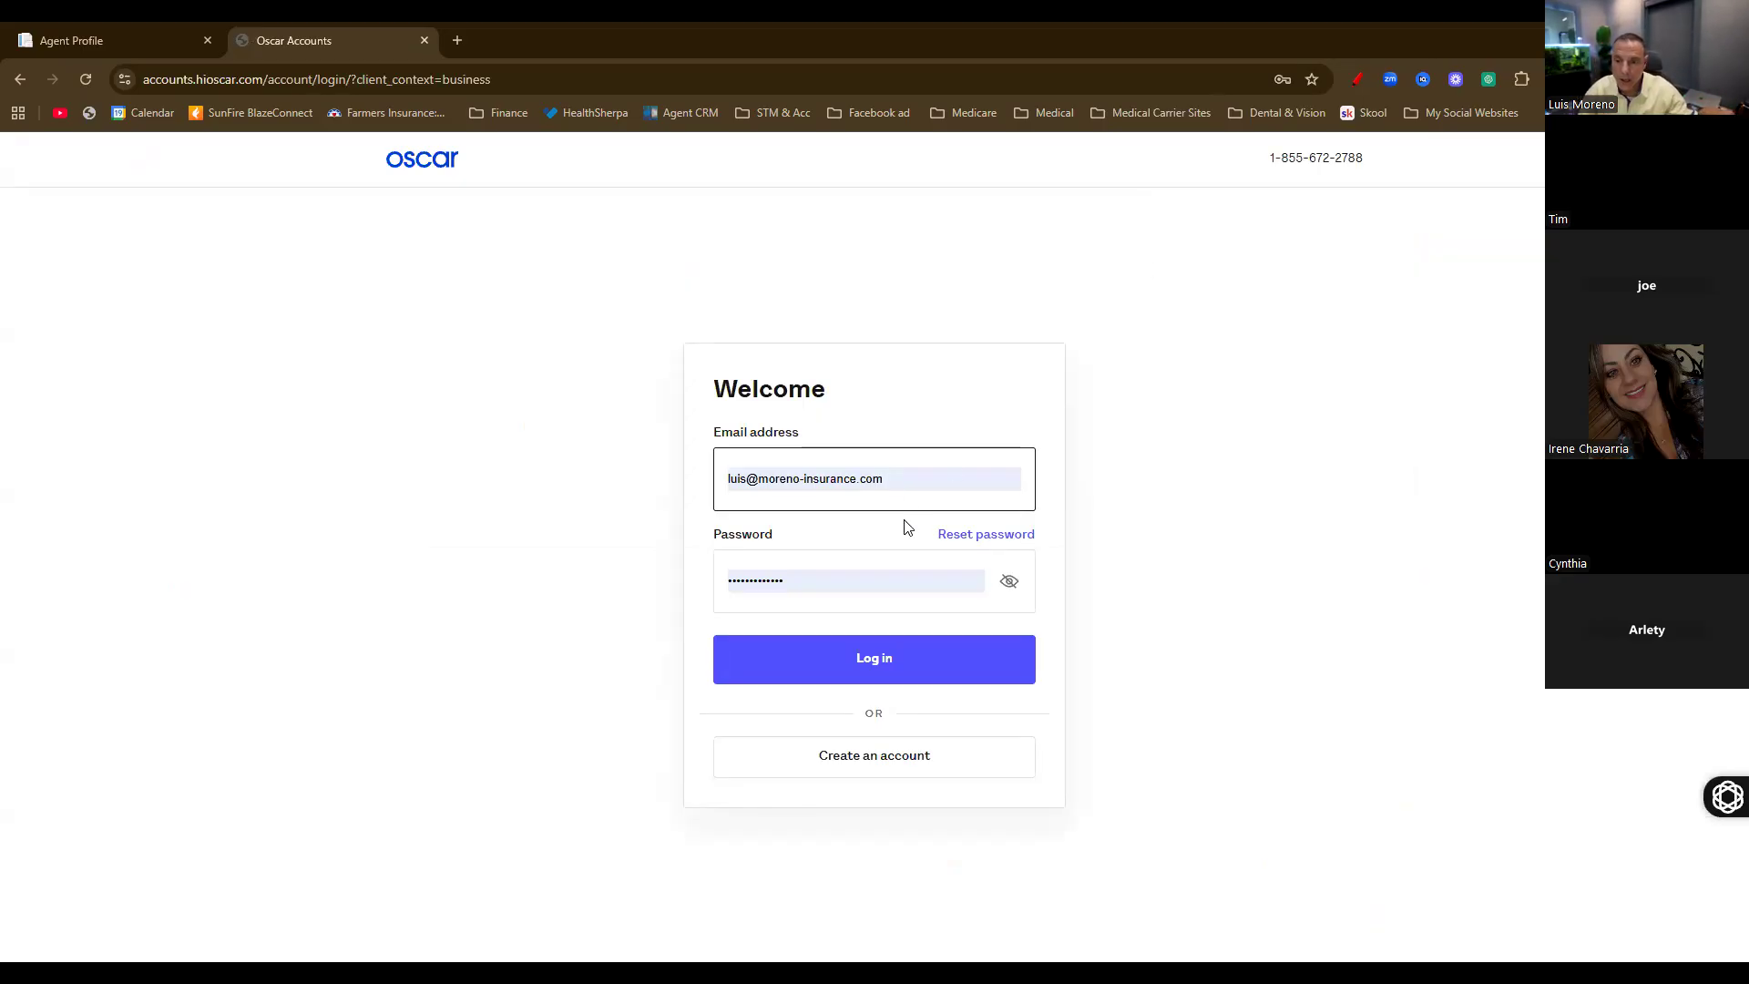
pyautogui.click(873, 654)
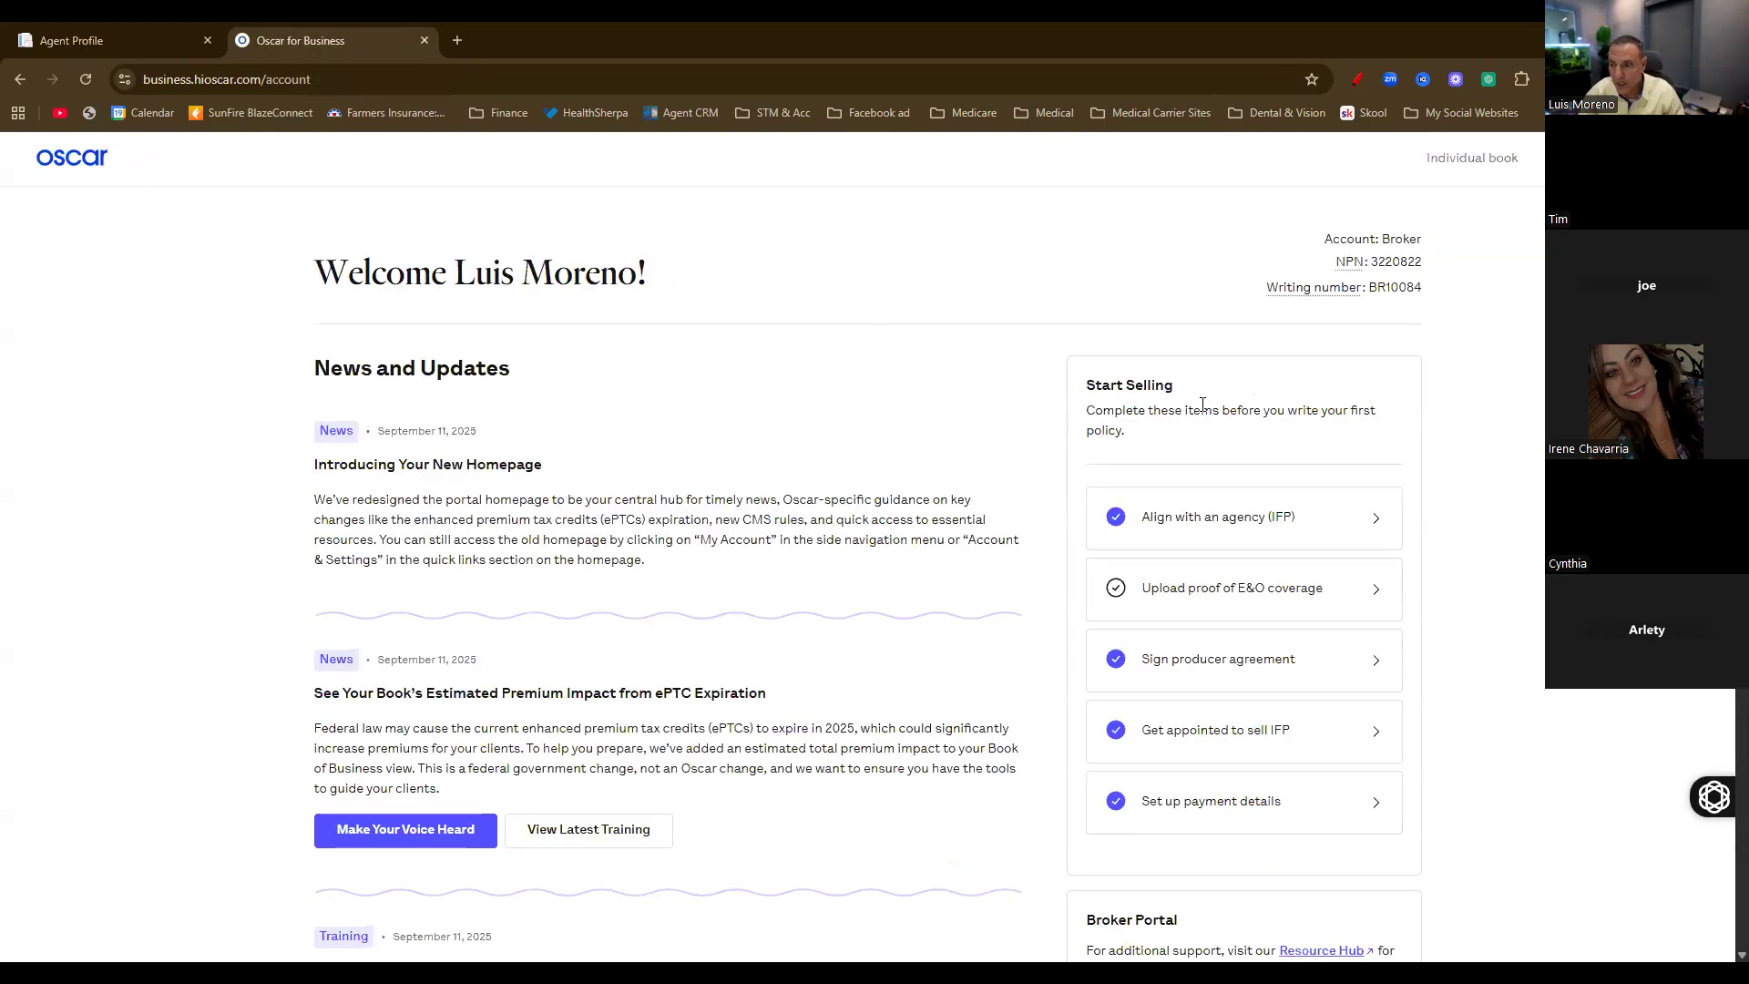
pyautogui.scroll(-2, 1226, 379)
pyautogui.scroll(2, 763, 470)
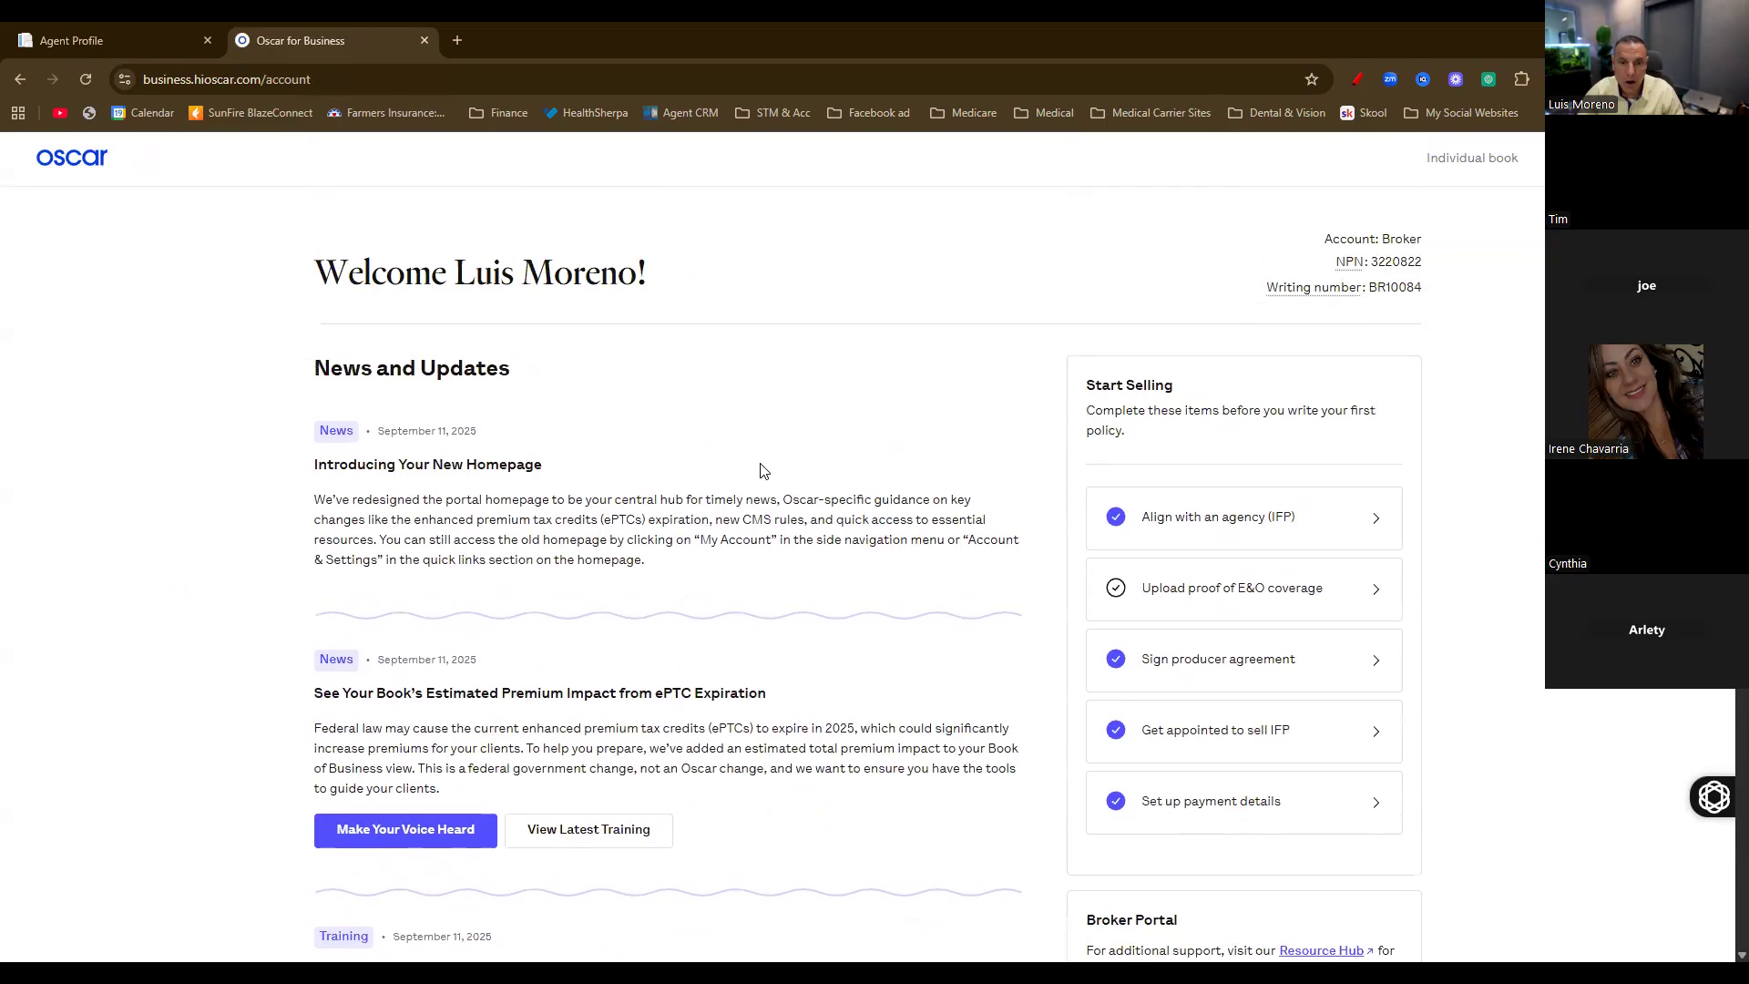
# Open the individual book, dismiss the Book Score intro, and filter to Overdue Payments
pyautogui.click(1472, 158)
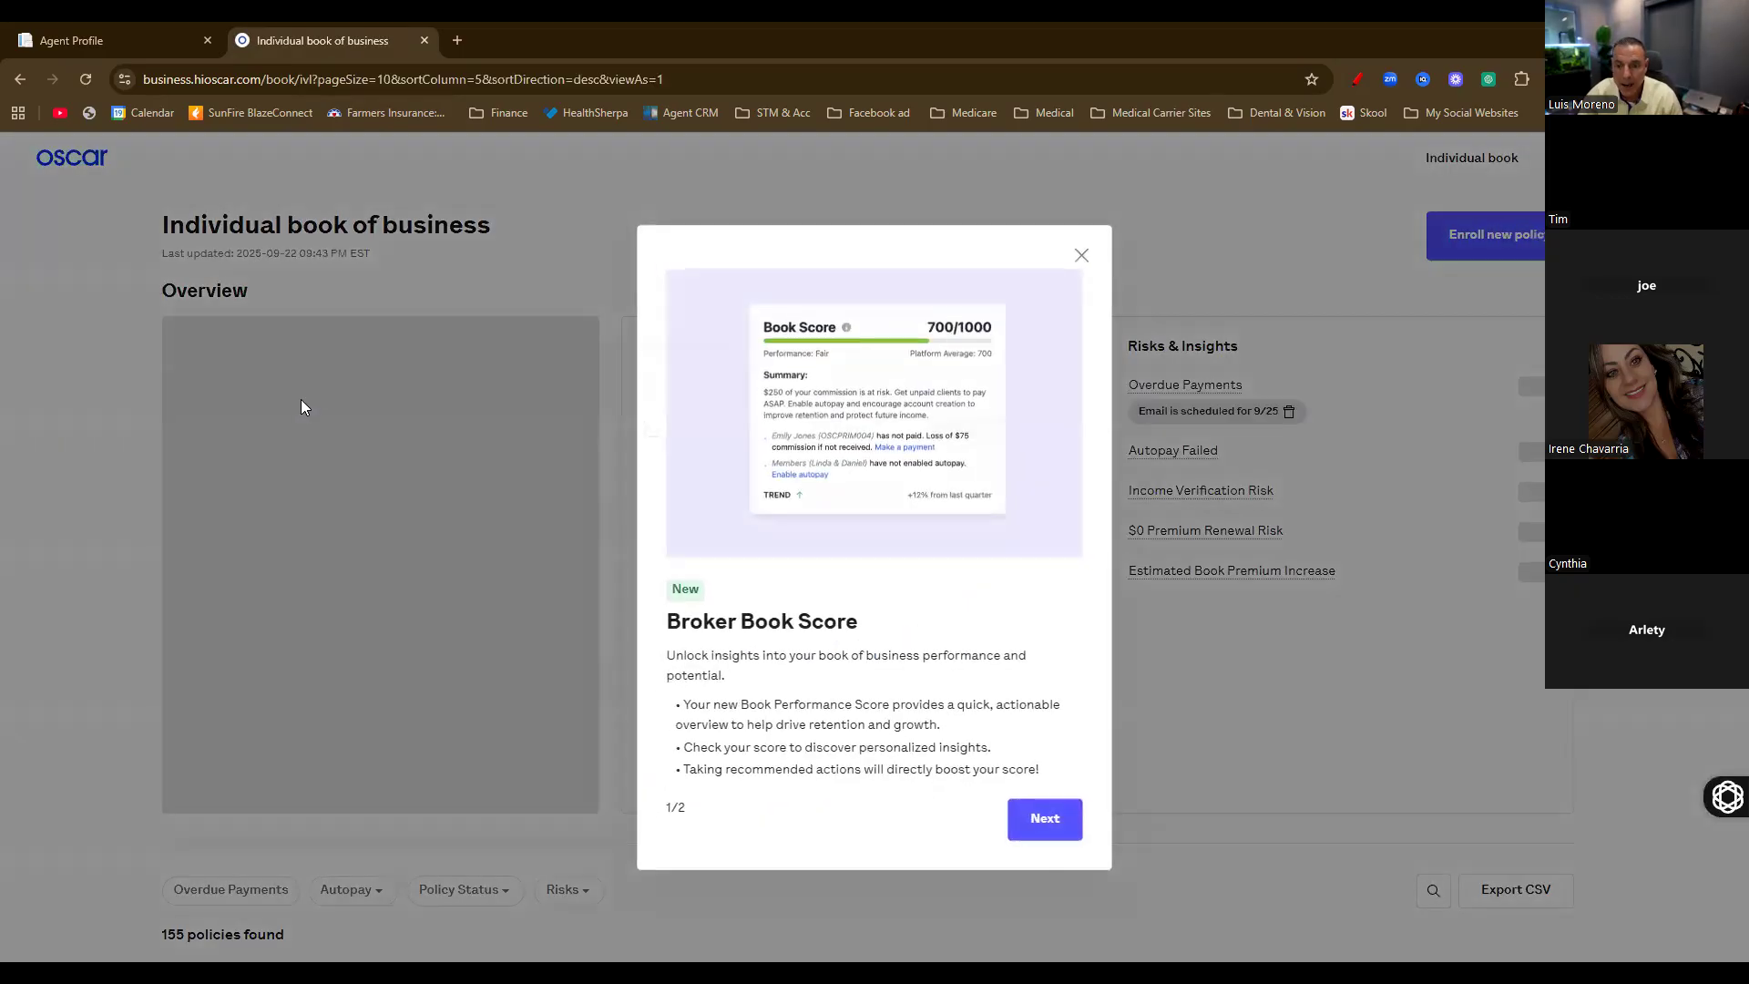
pyautogui.click(1081, 256)
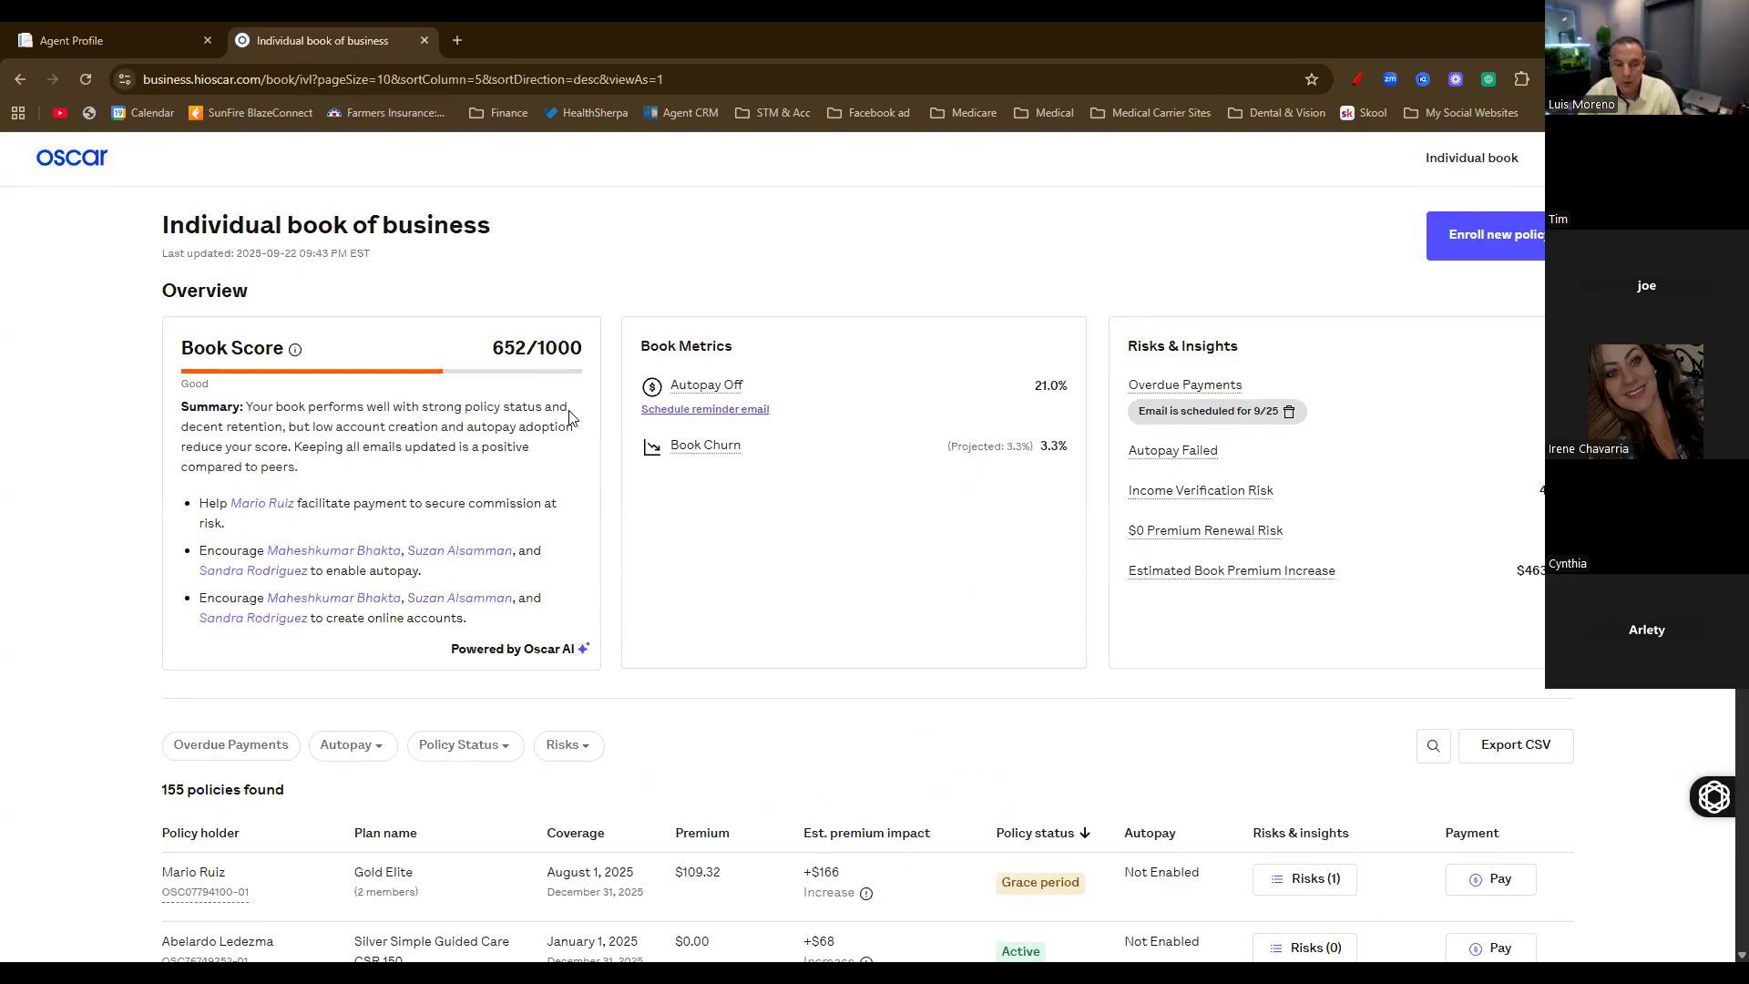
pyautogui.scroll(-4, 571, 418)
pyautogui.click(261, 383)
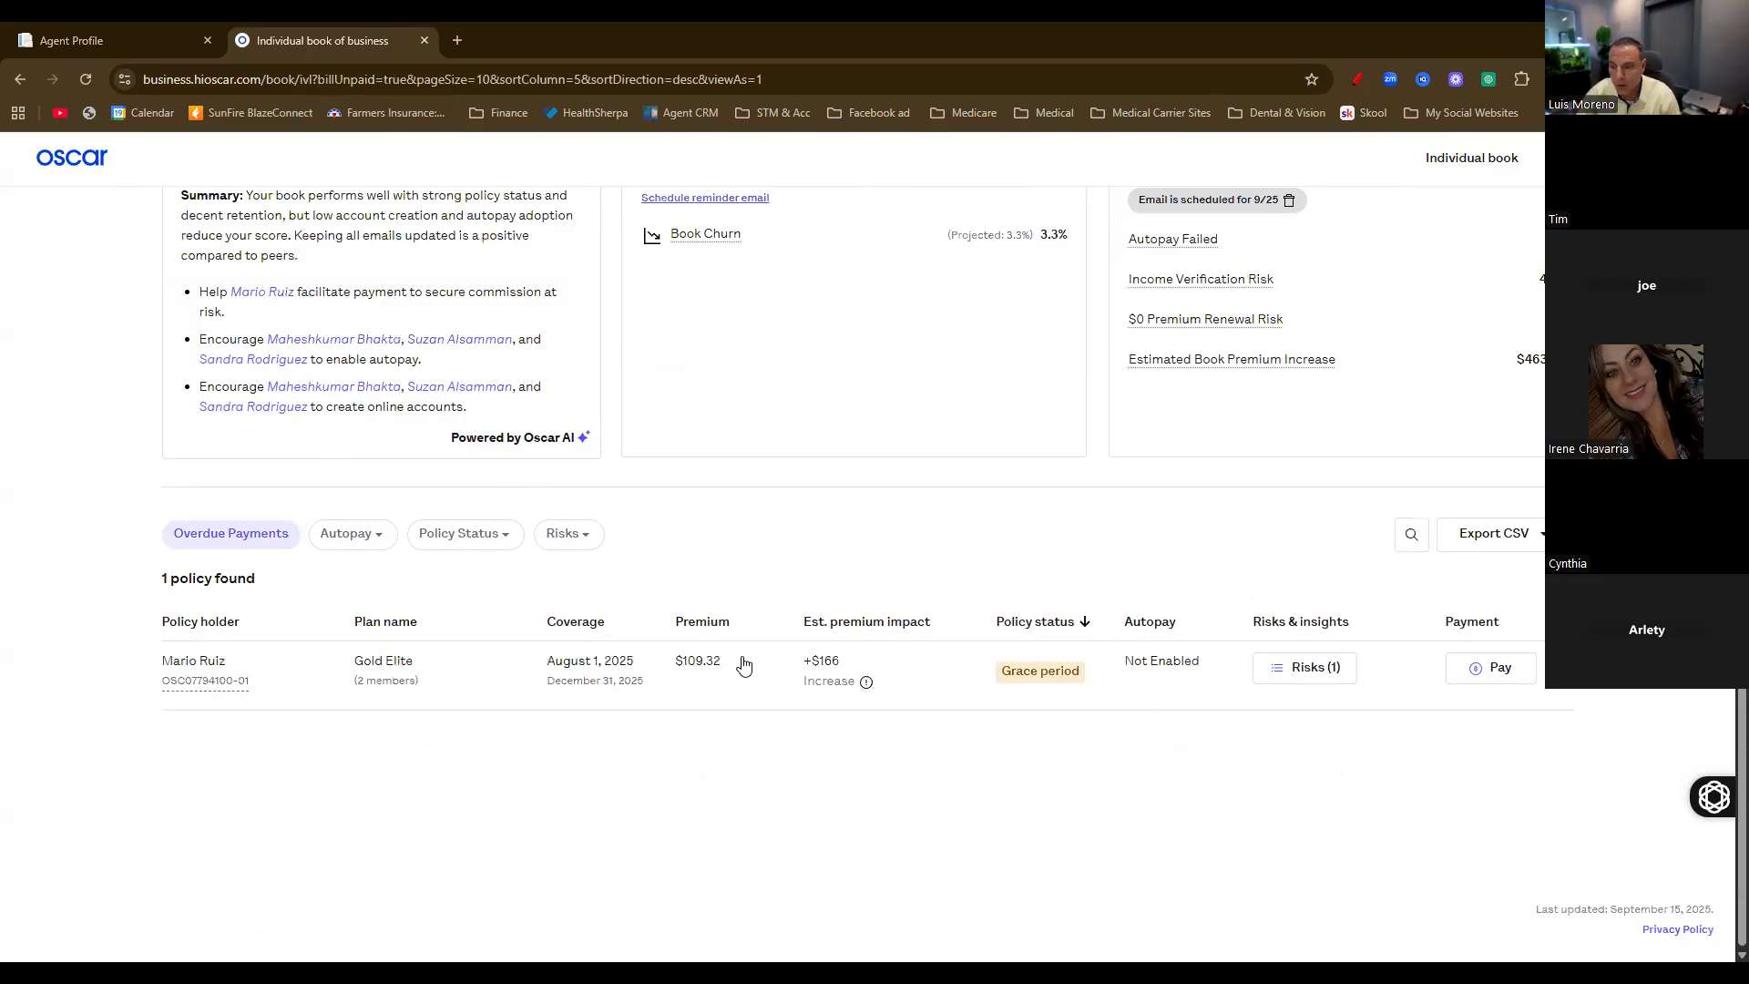
pyautogui.moveTo(1028, 683)
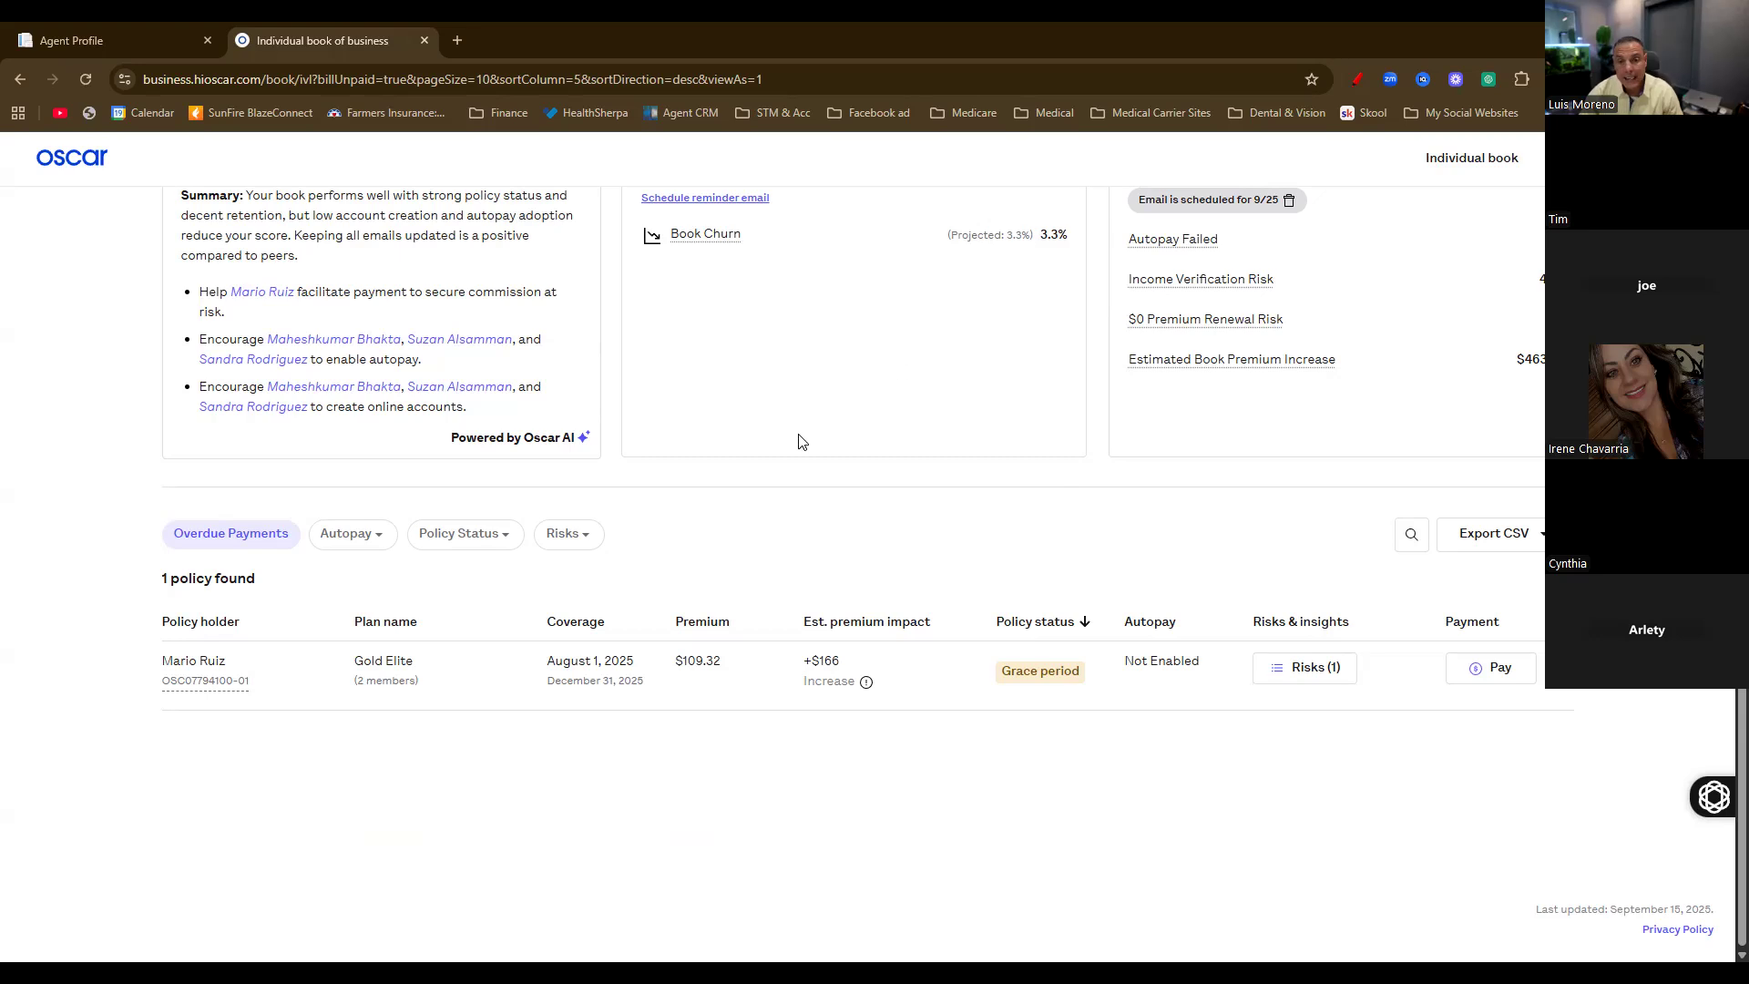
pyautogui.scroll(3, 823, 428)
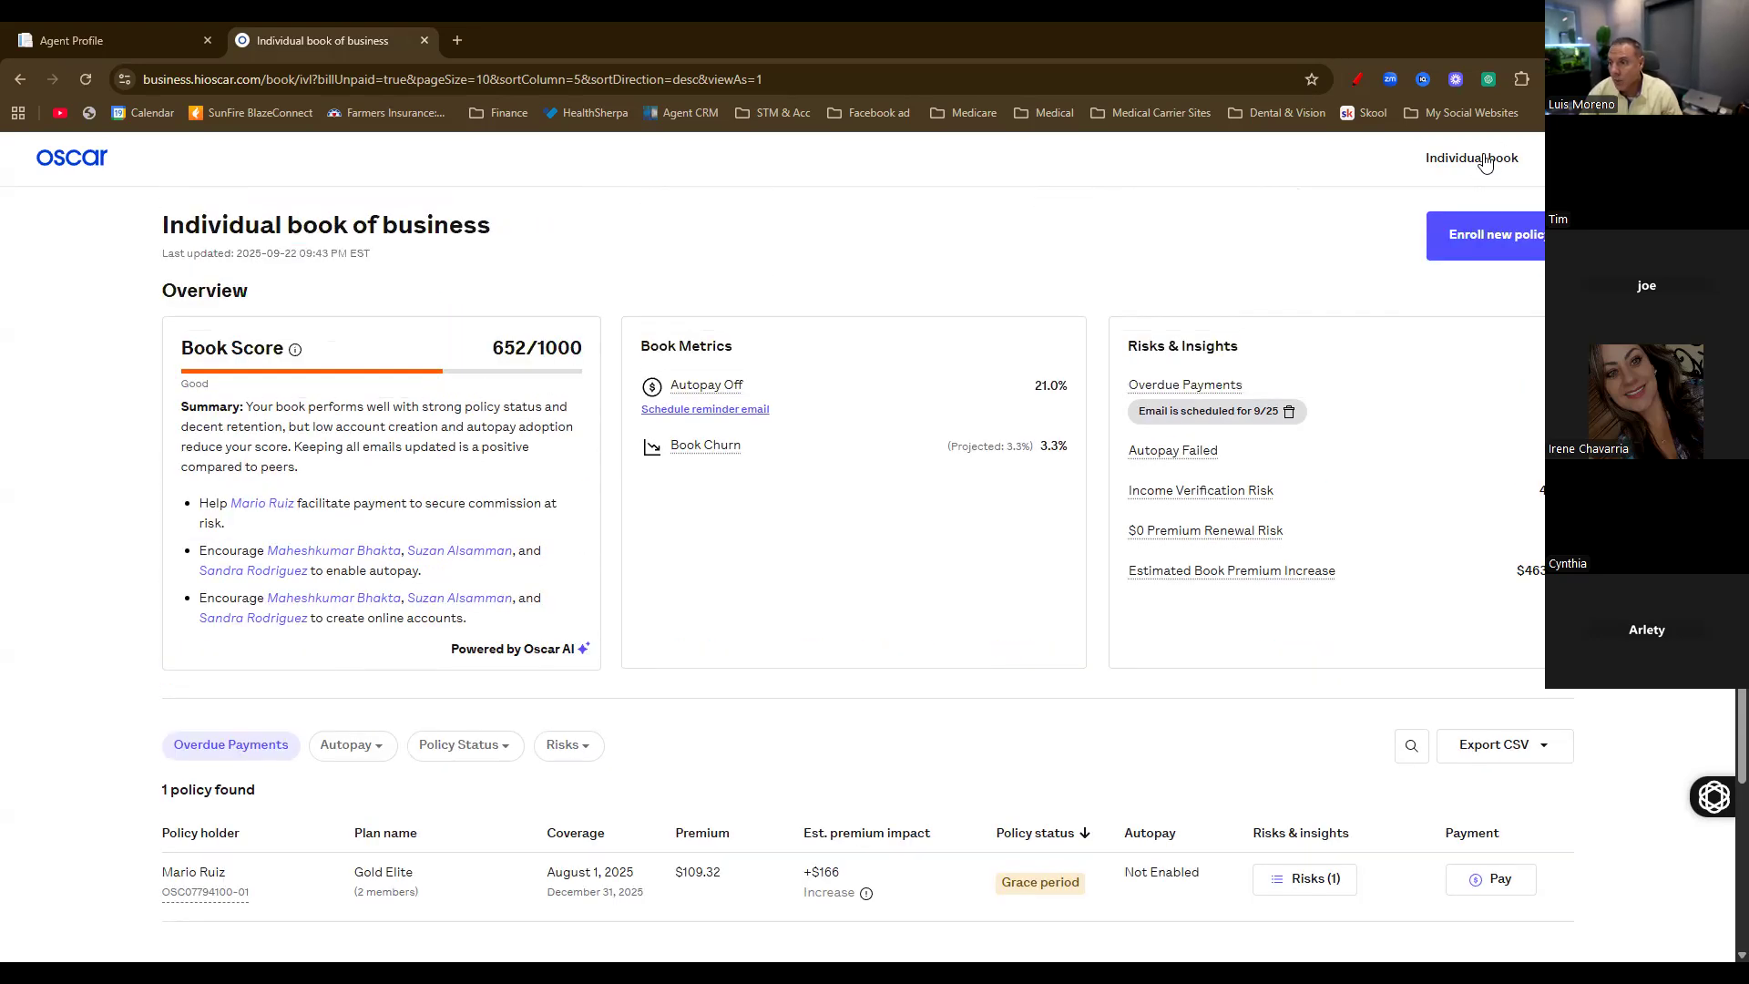
pyautogui.scroll(-2, 800, 414)
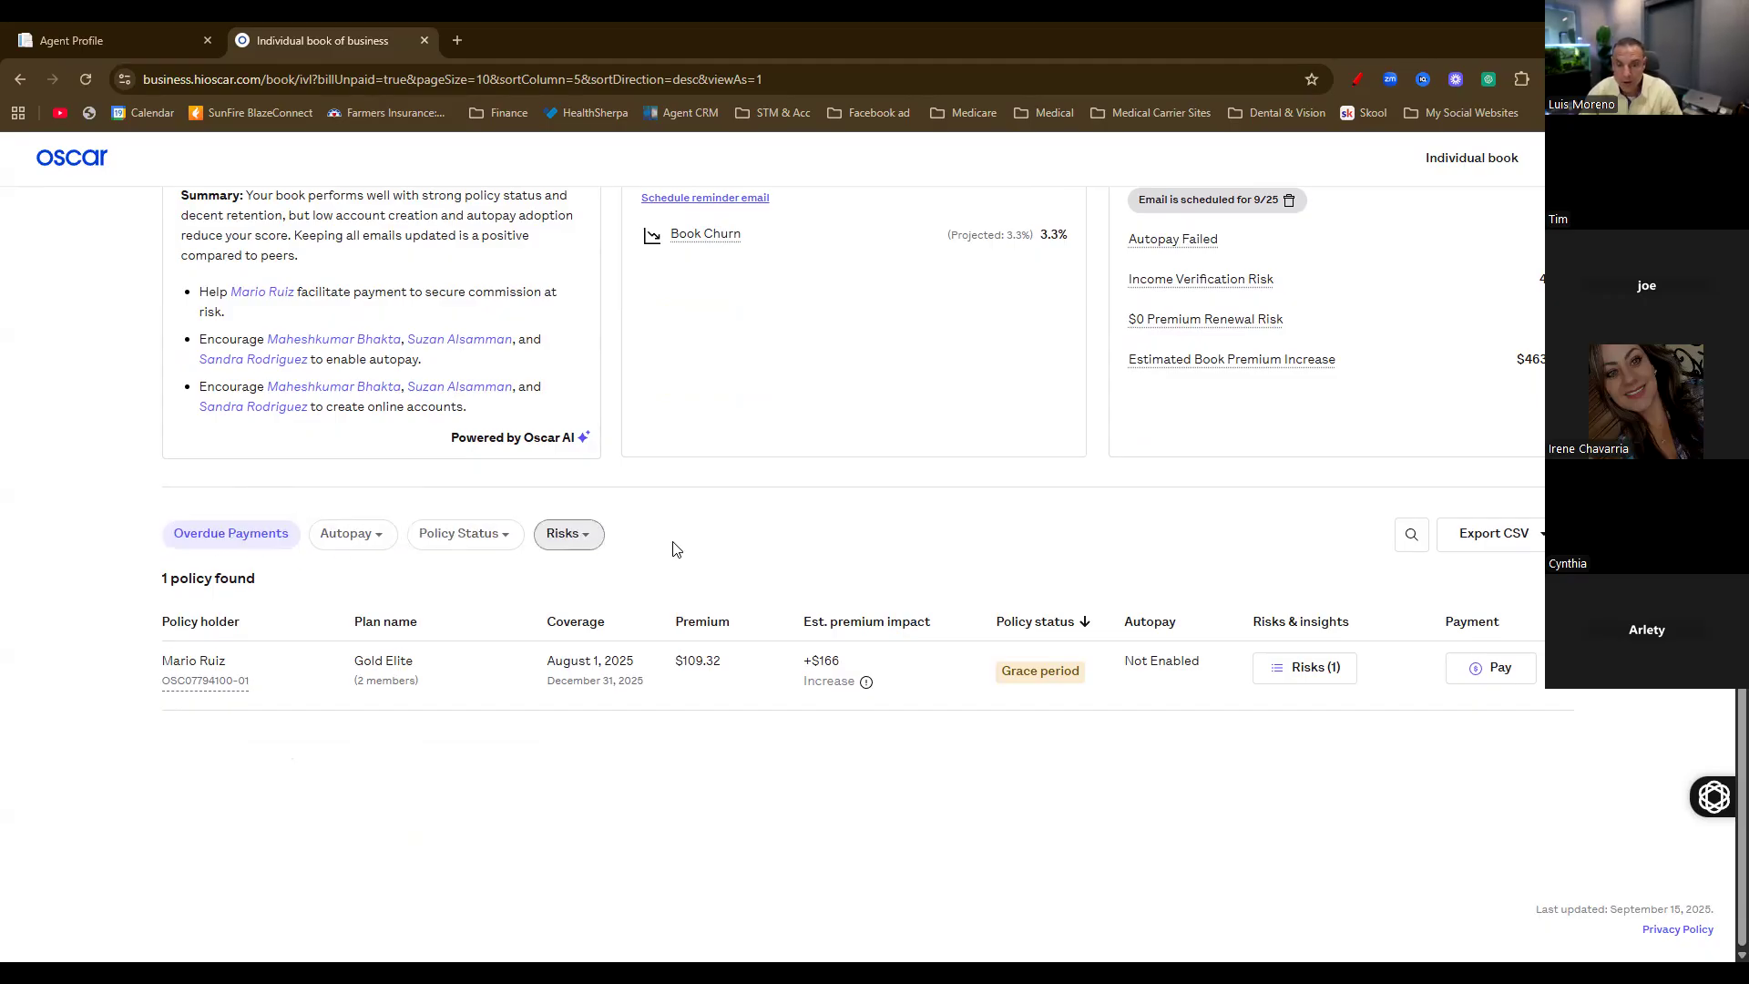
pyautogui.click(1153, 112)
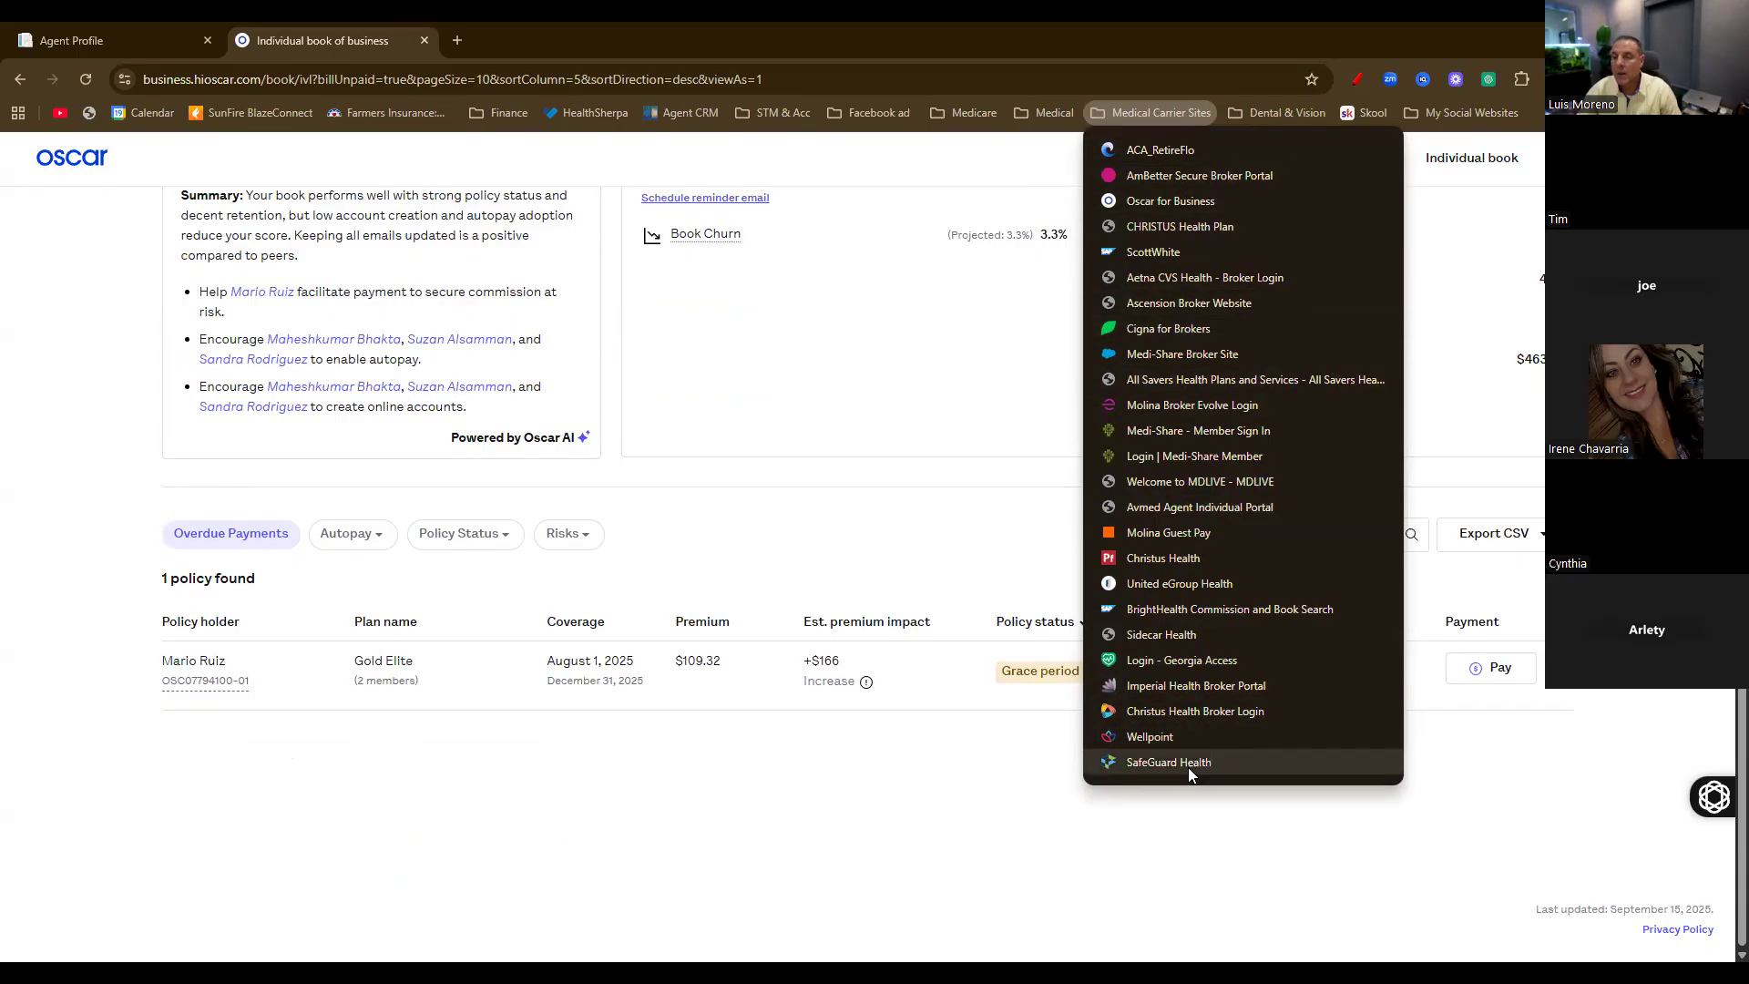
# Delete the BrightHealth Commission and Book Search and Ascension Broker Website bookmarks
pyautogui.rightClick(1165, 608)
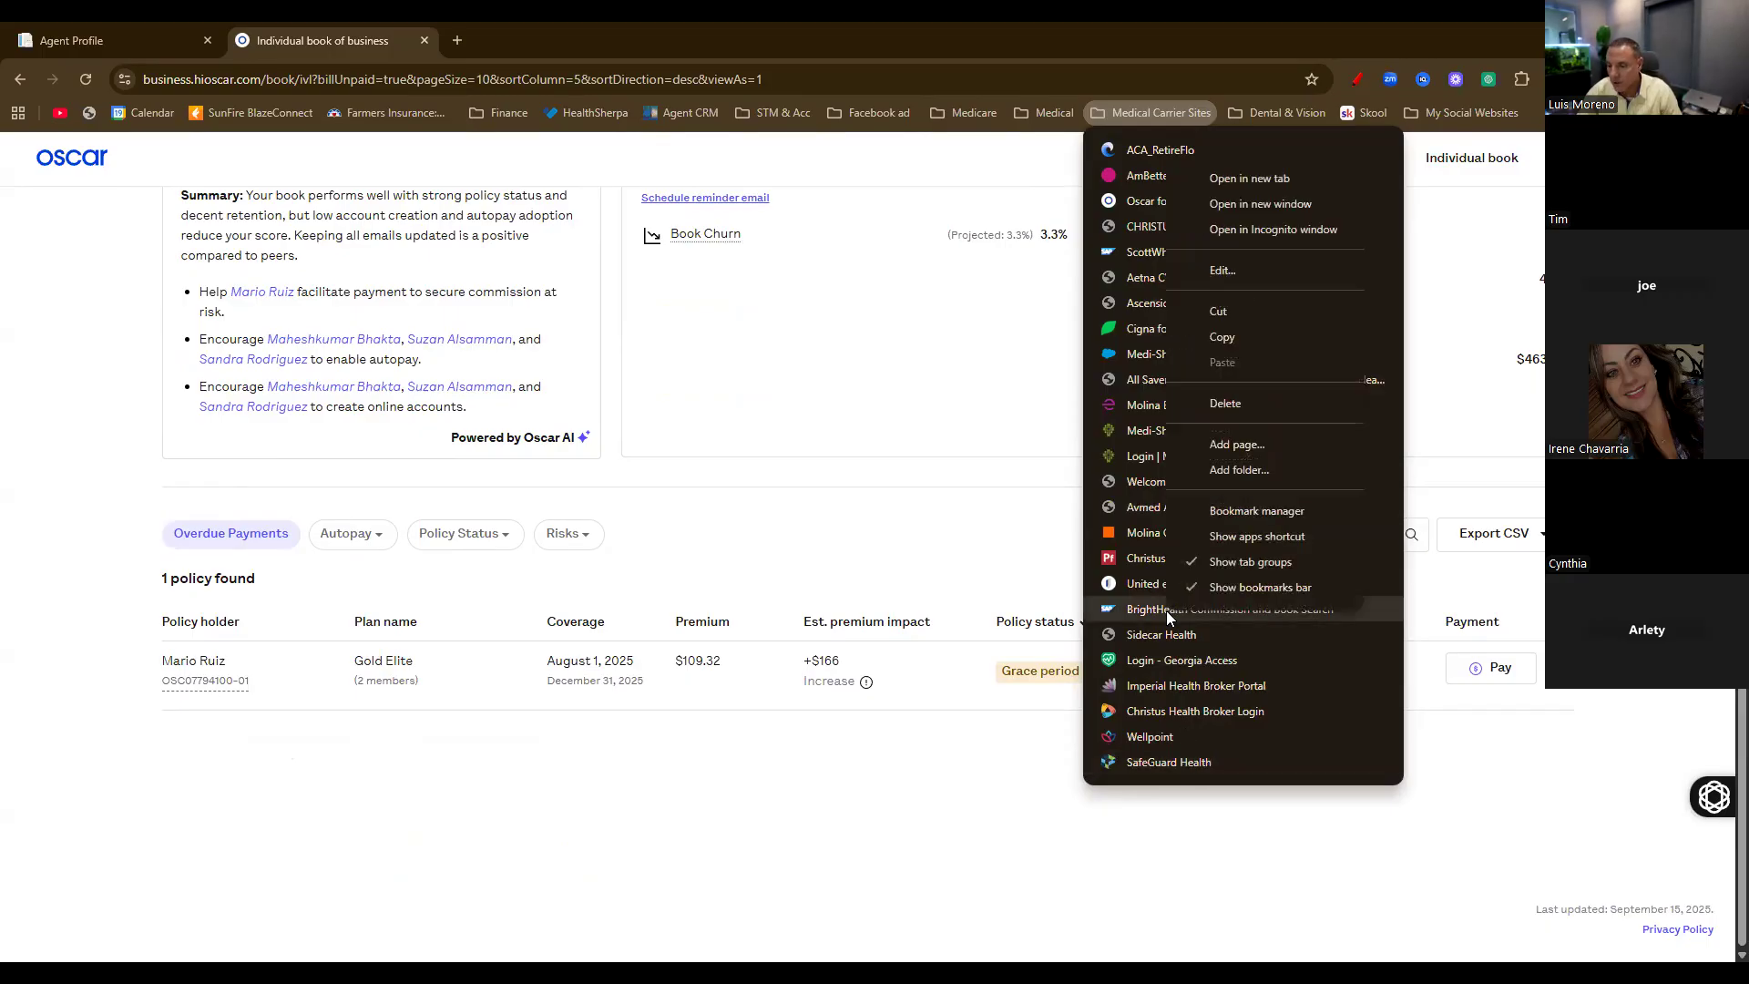
pyautogui.click(1248, 401)
pyautogui.rightClick(1195, 302)
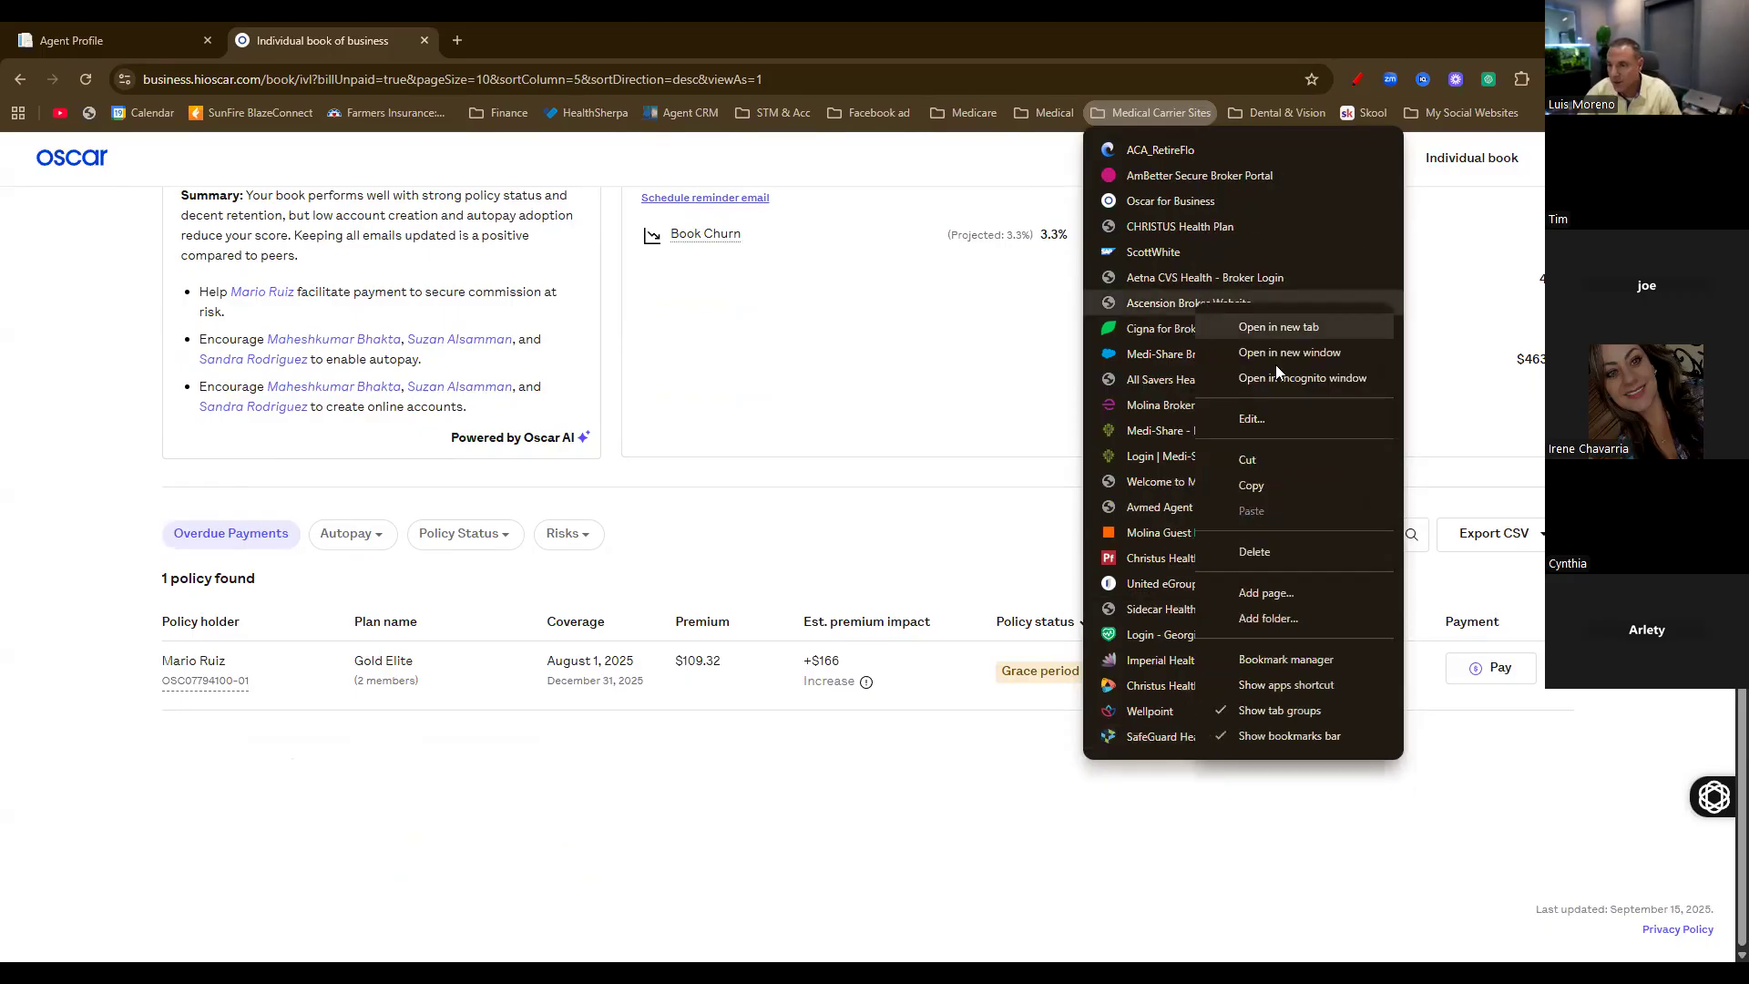
pyautogui.click(1253, 550)
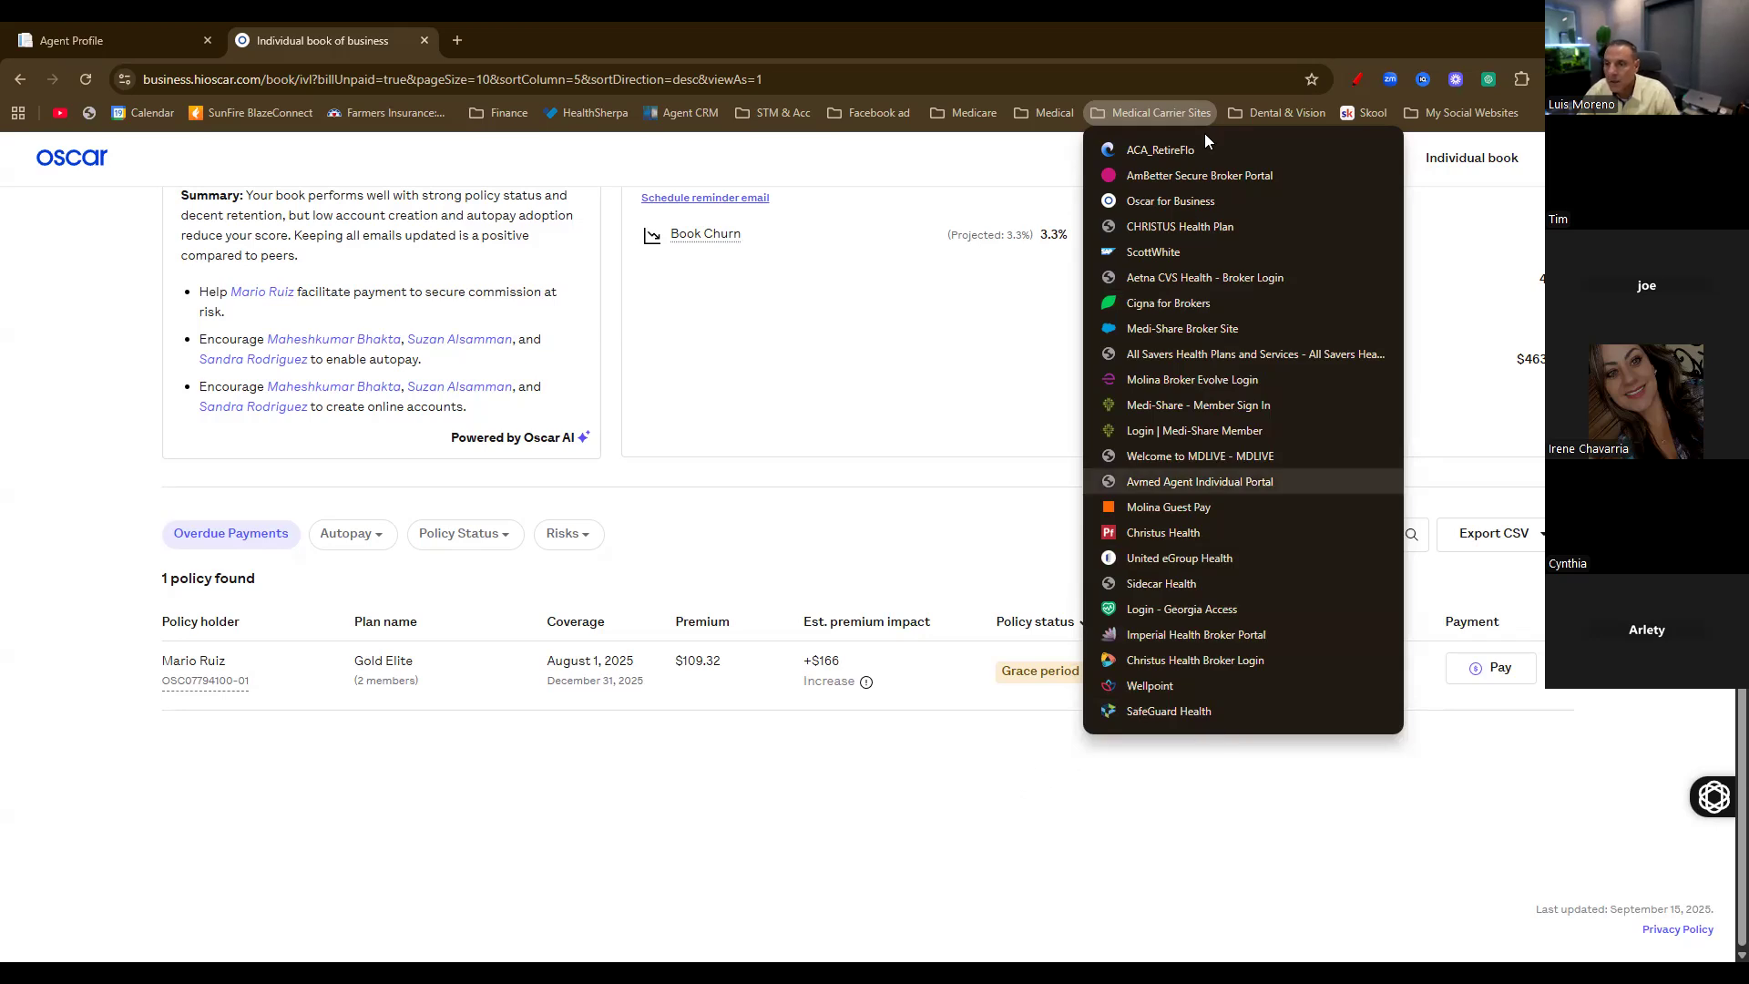
pyautogui.click(1020, 791)
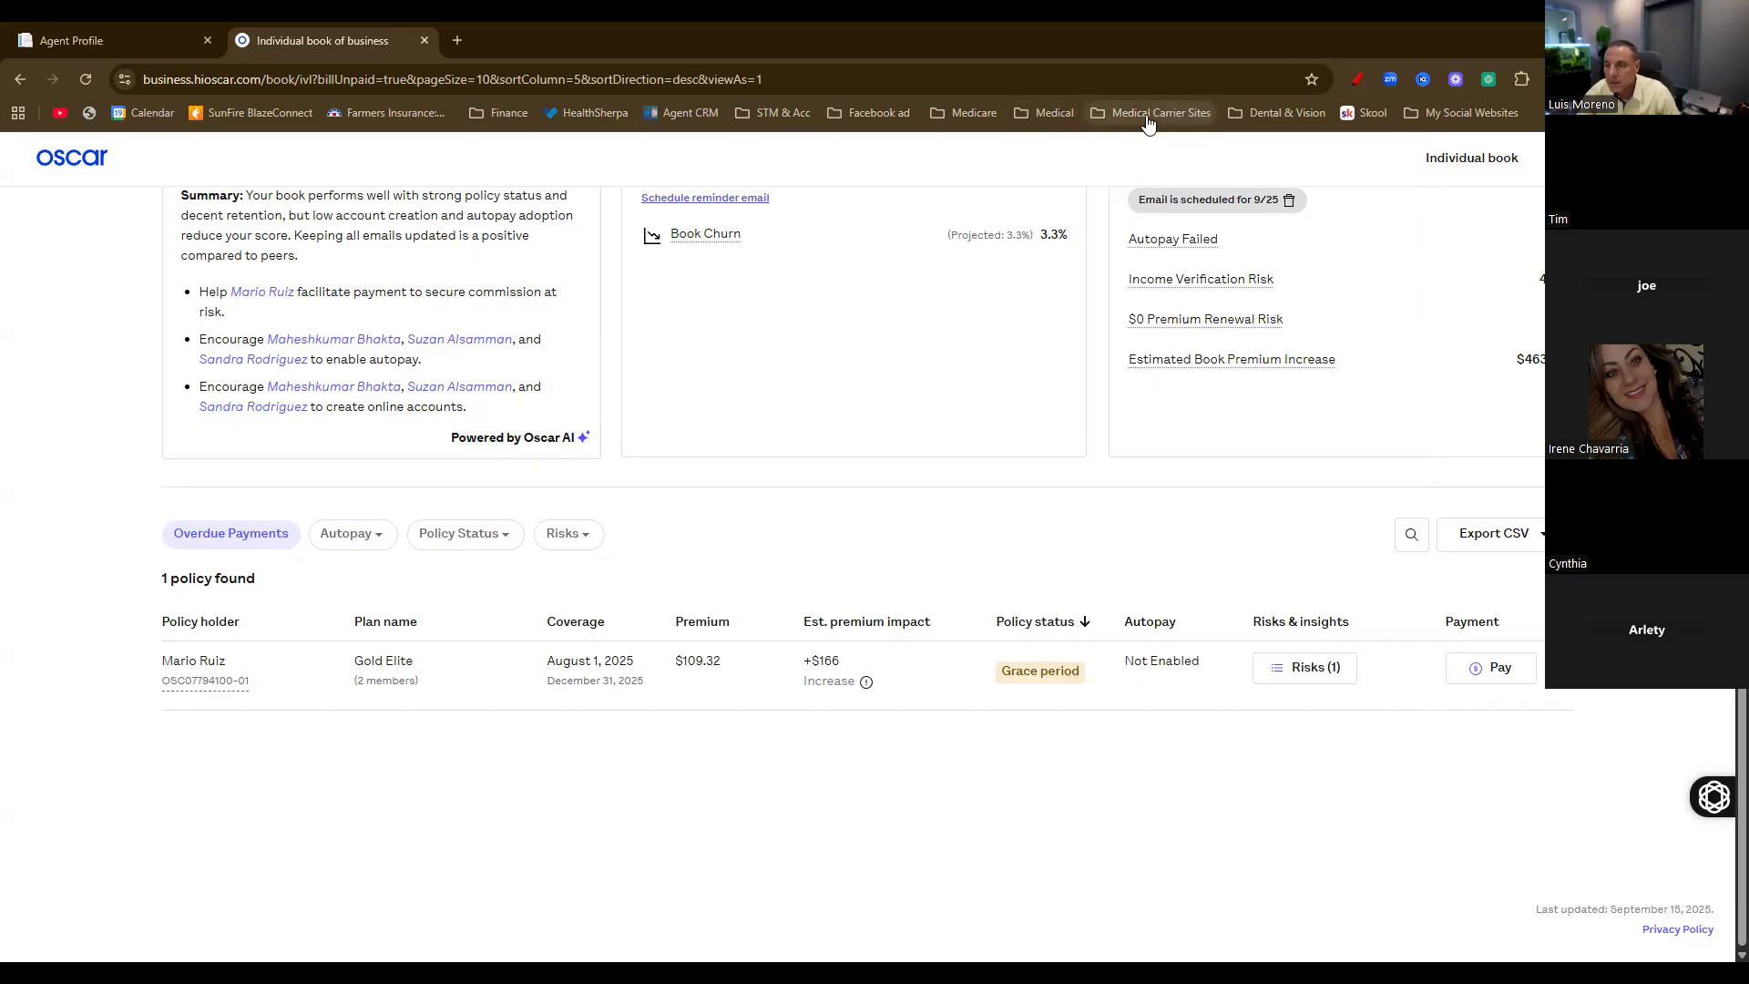
# In a new tab's Google Sheets home, search 'carr' and open the Carrier Contact Info template
pyautogui.click(457, 40)
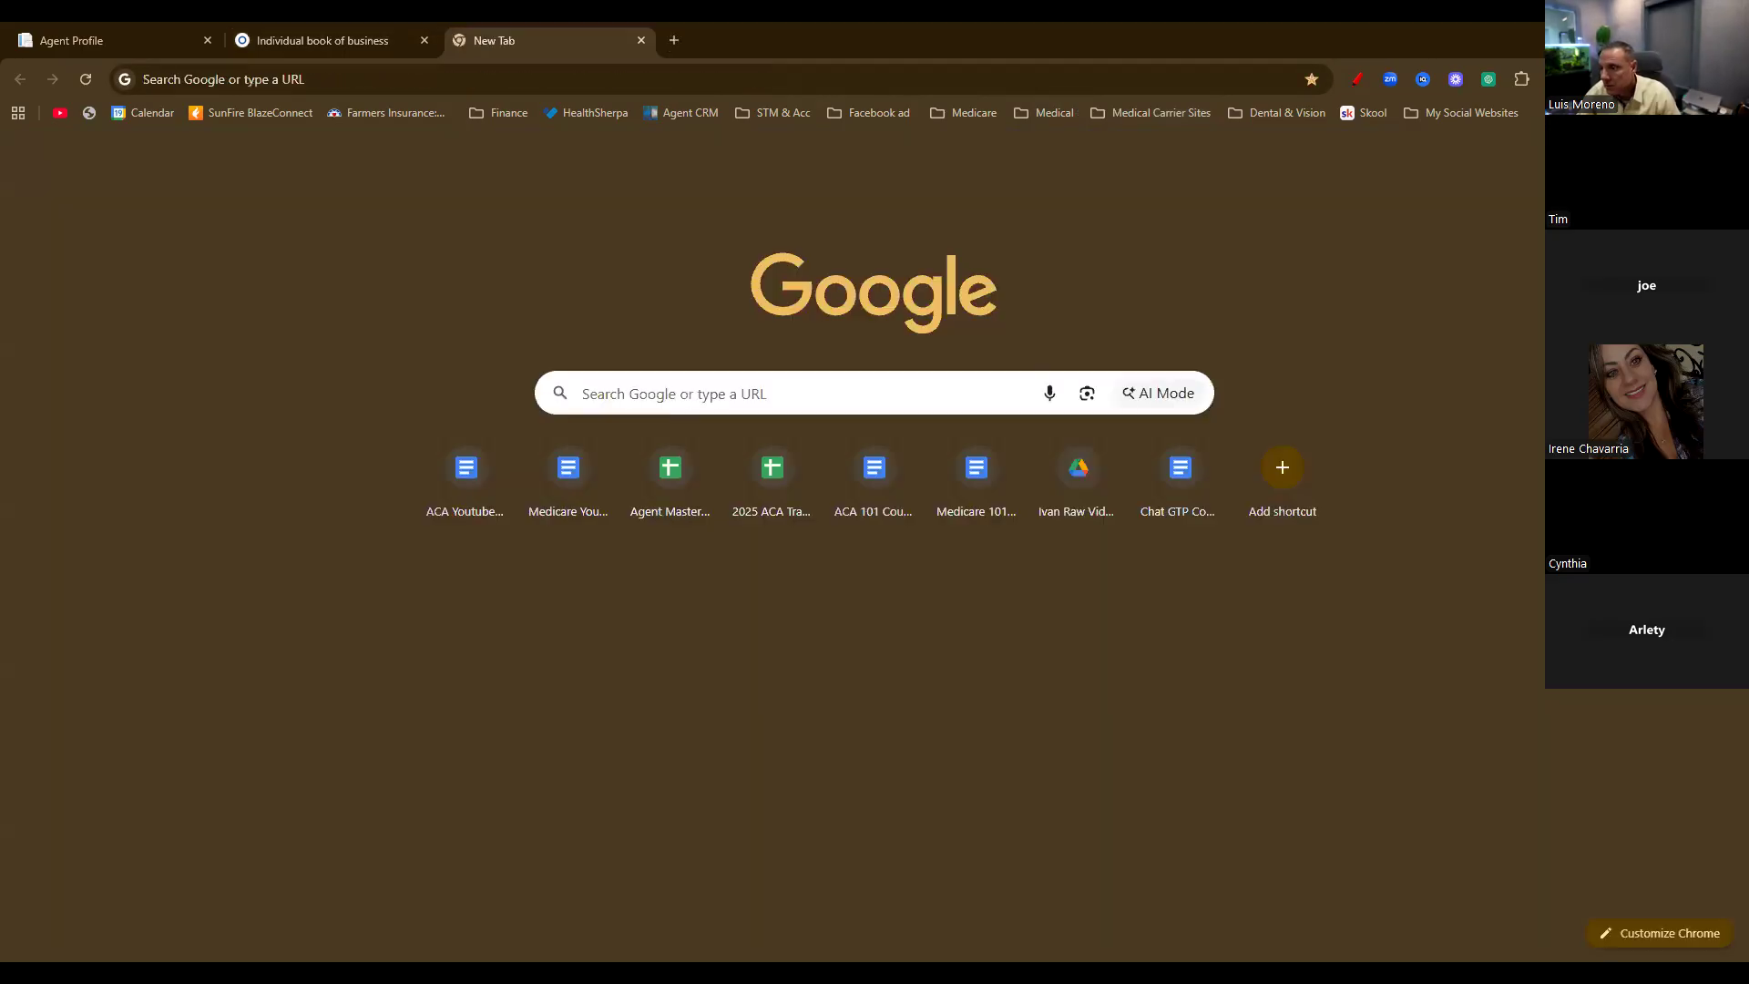
pyautogui.click(1674, 160)
pyautogui.click(1566, 416)
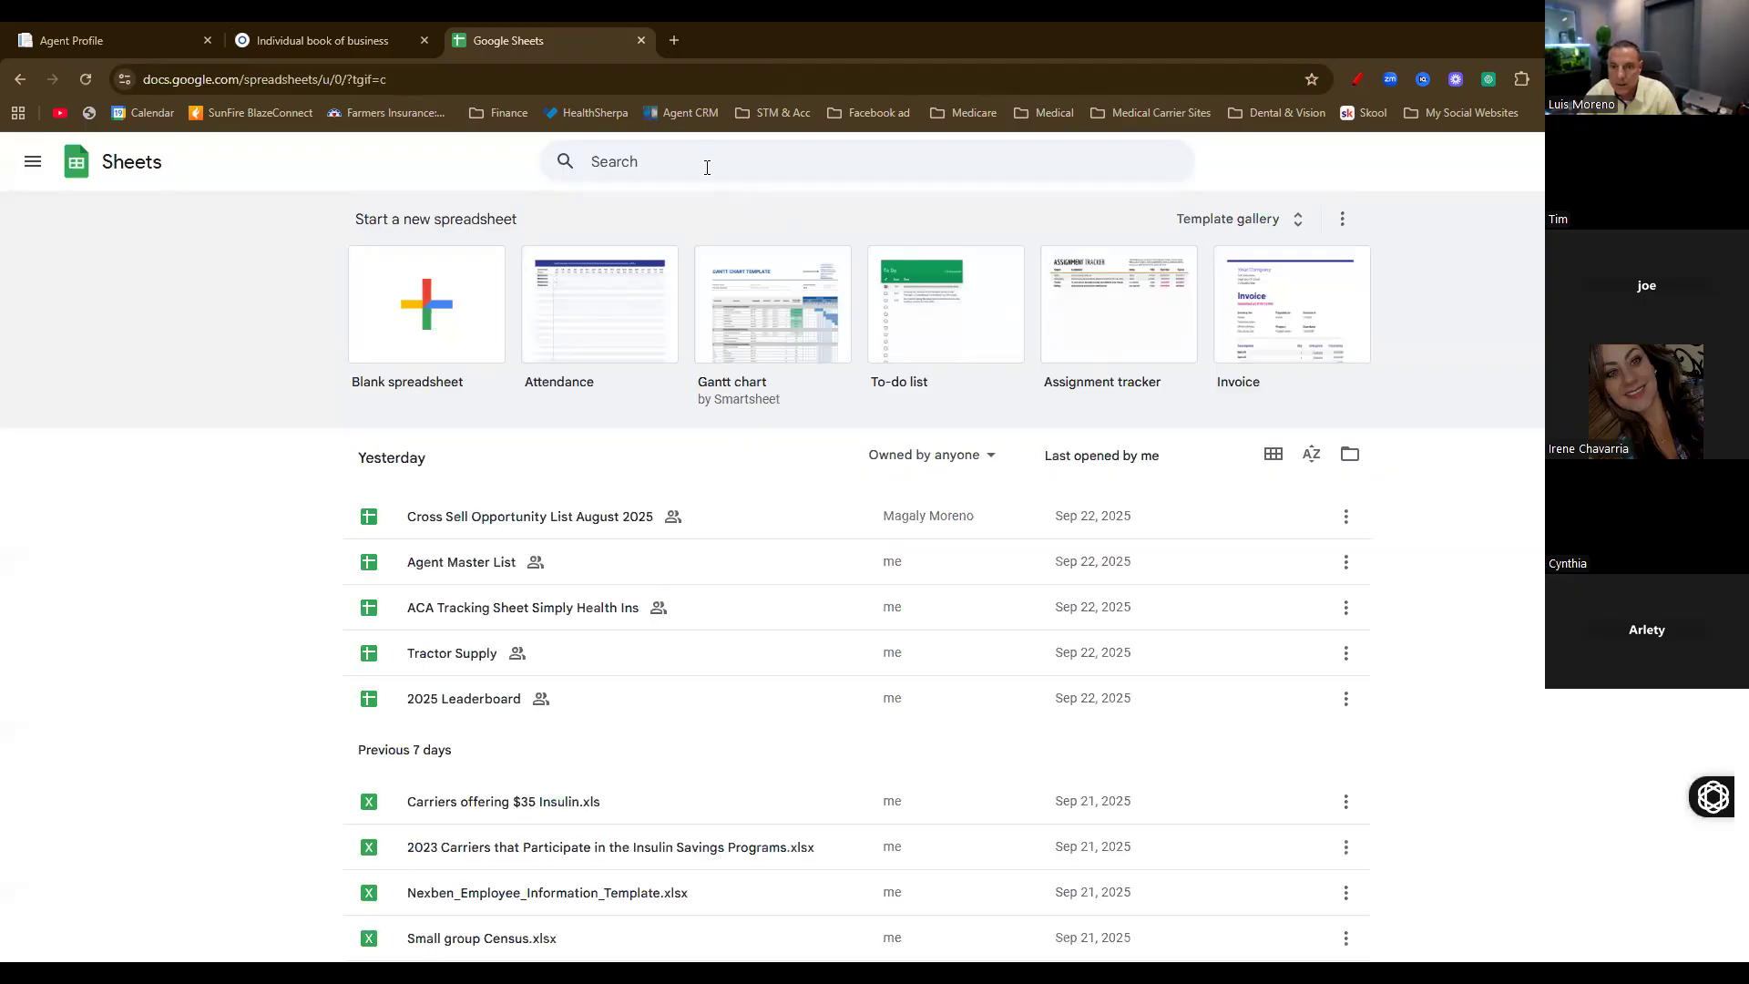
pyautogui.click(683, 164)
pyautogui.write('carr')
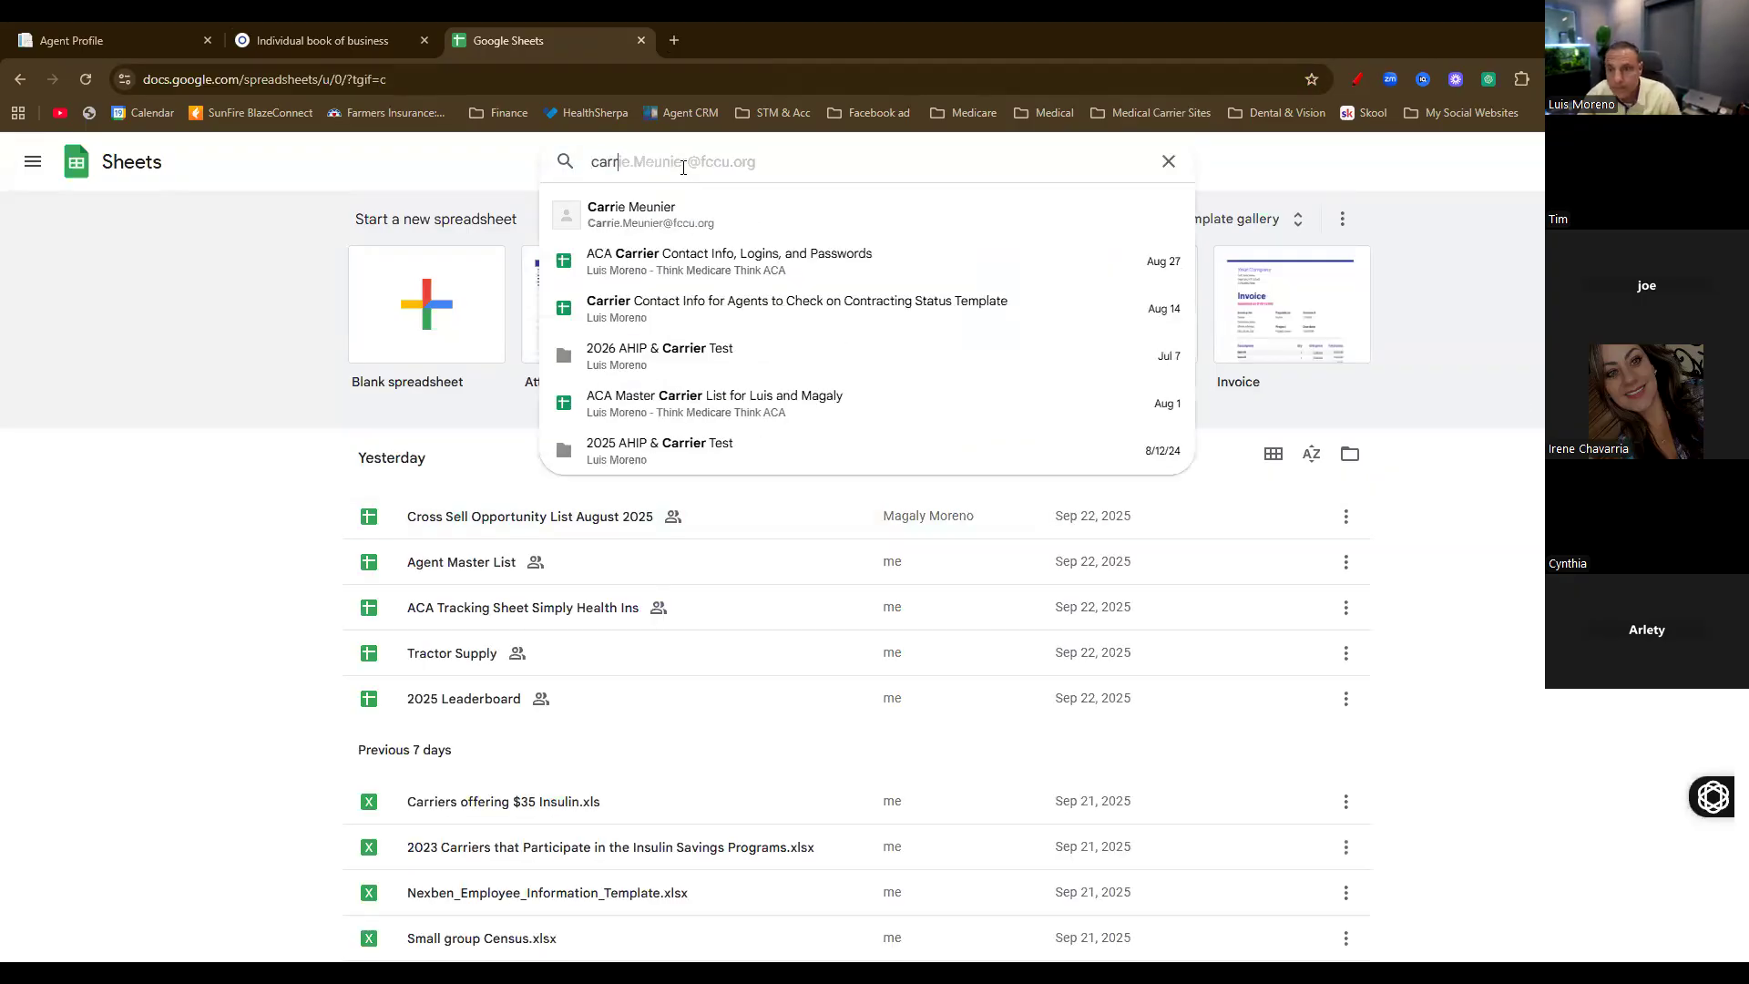
pyautogui.click(683, 312)
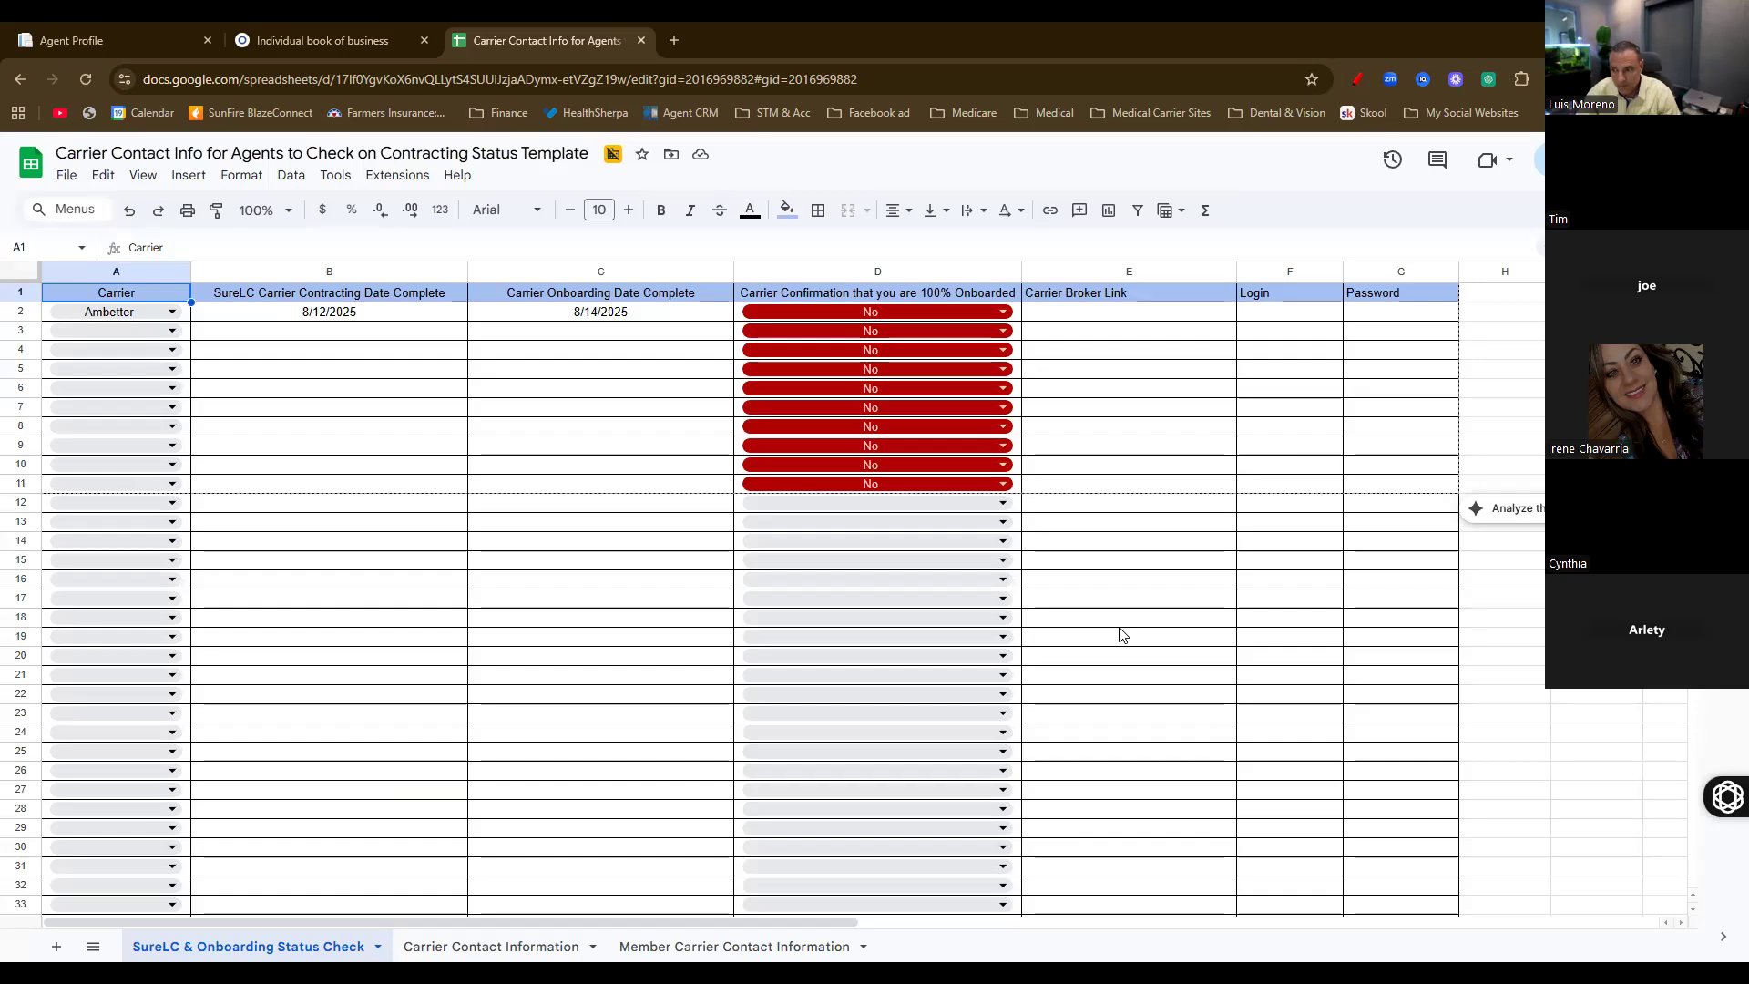
# Switch to the Carrier Contact Information sheet and scroll through its carrier rows
pyautogui.click(491, 946)
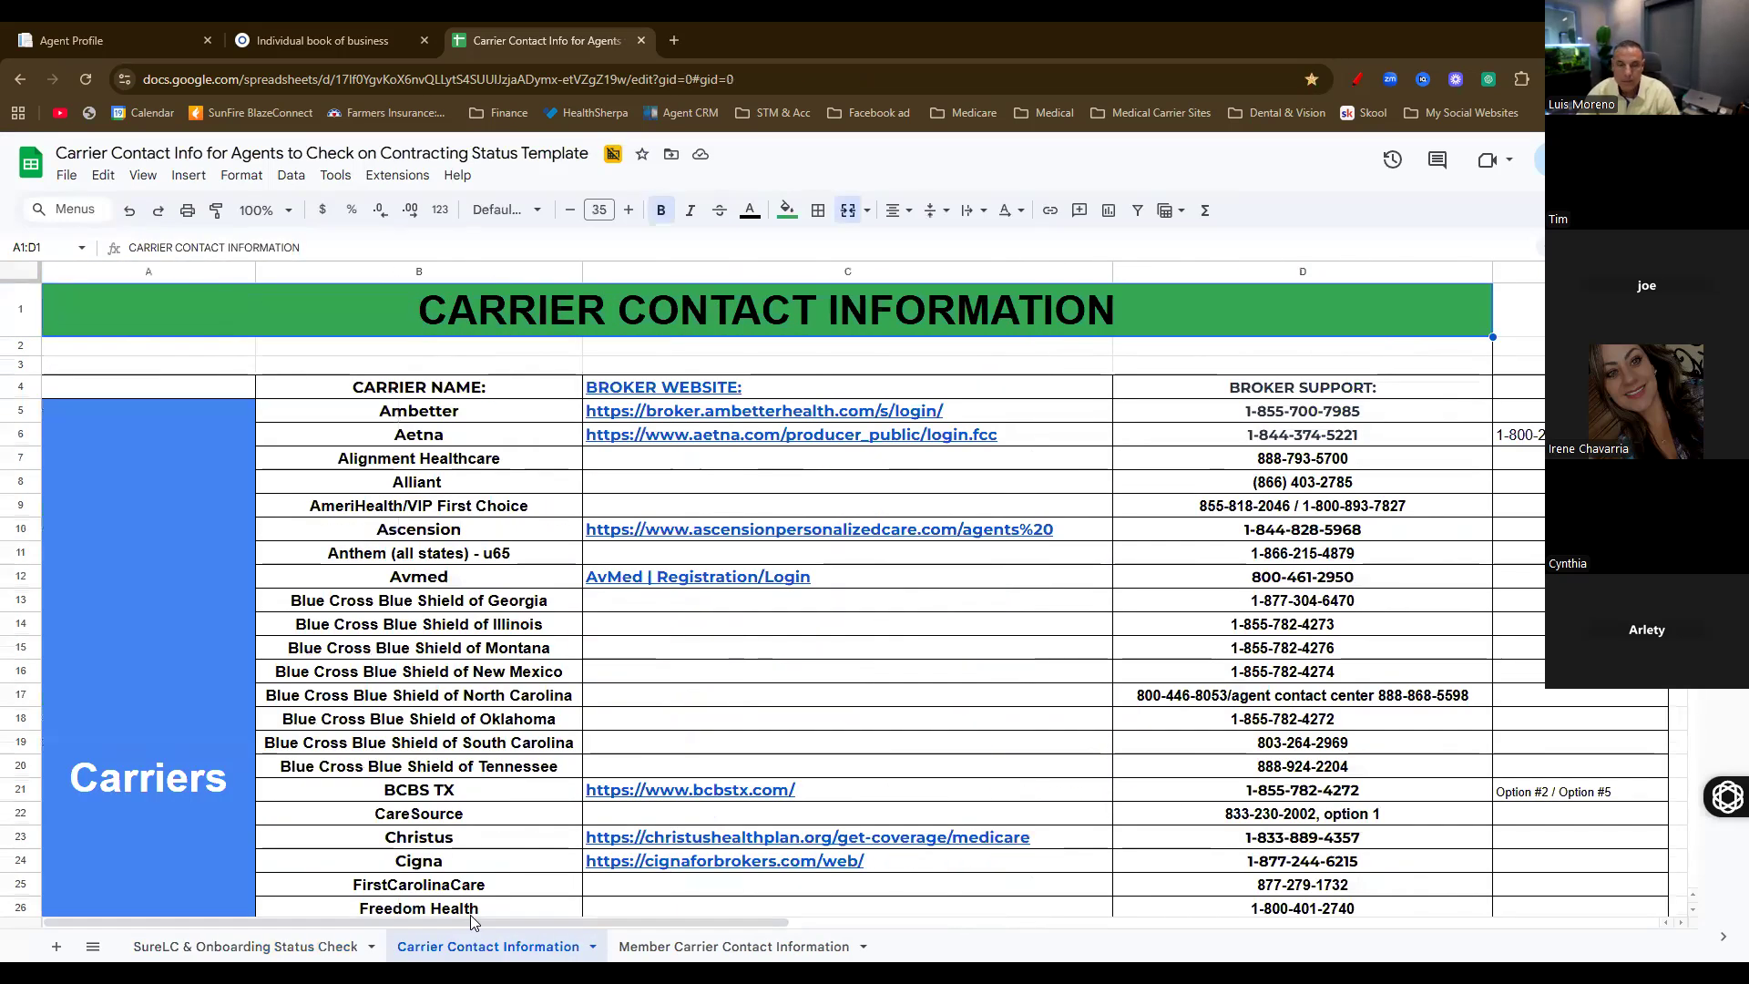
pyautogui.scroll(-5, 835, 737)
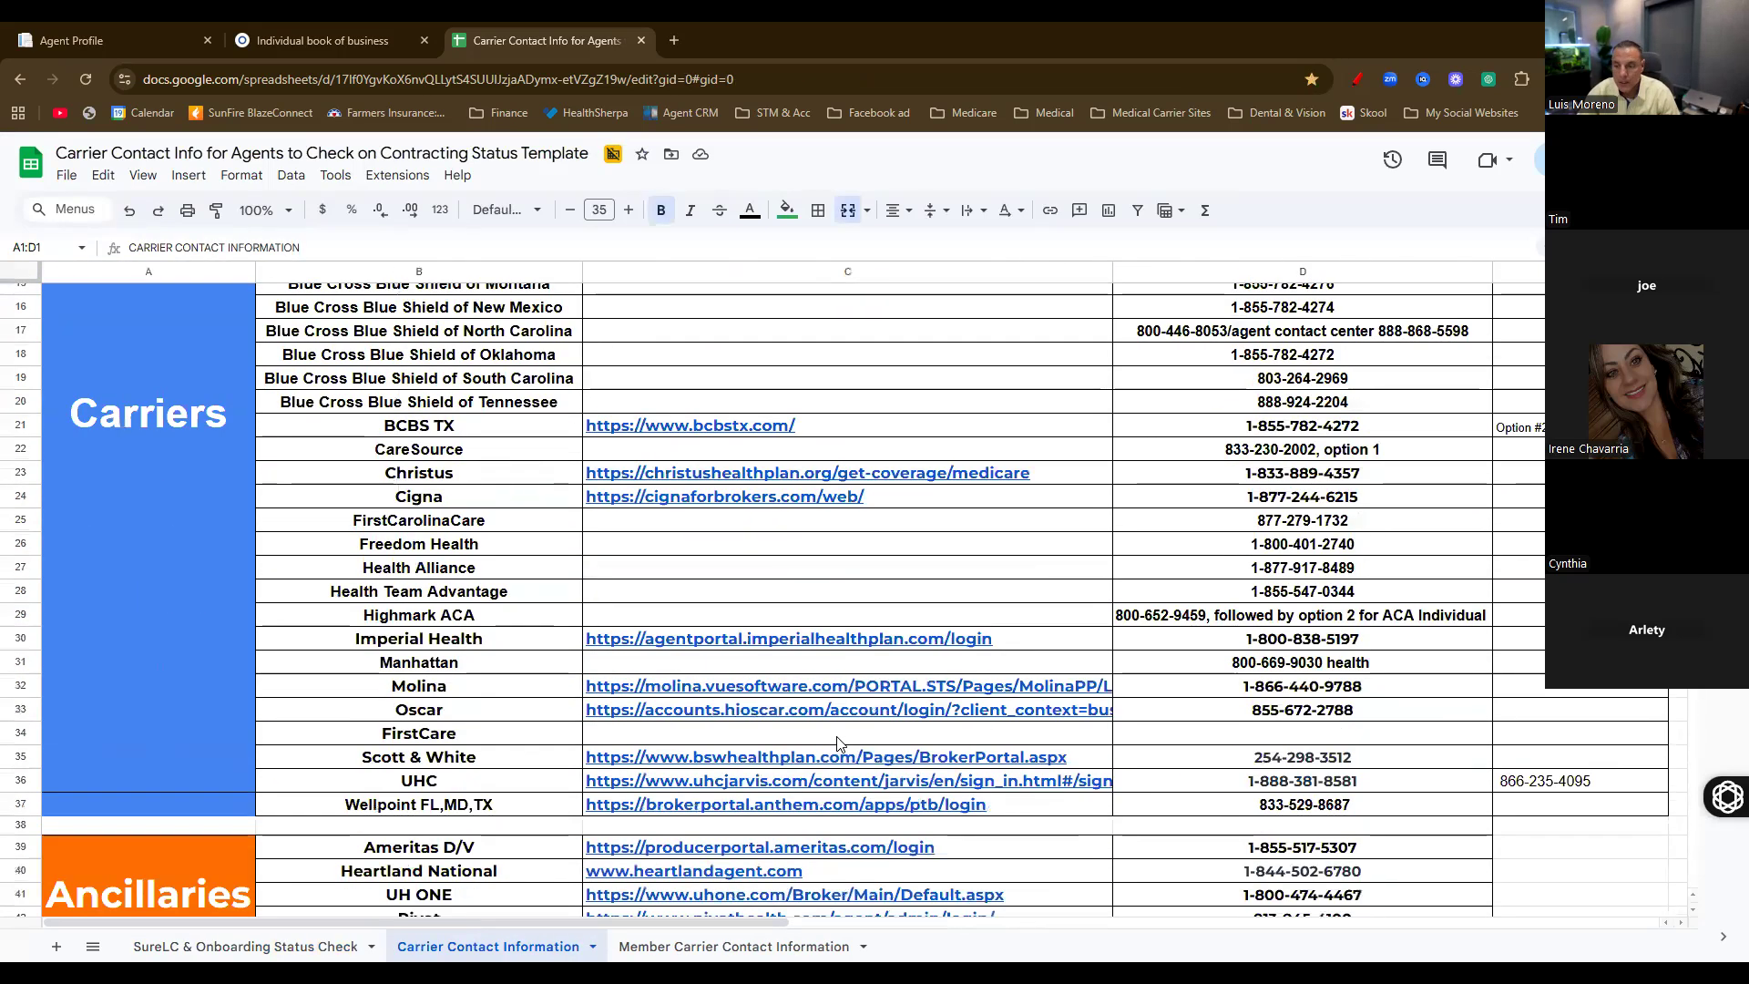
pyautogui.scroll(-2, 837, 742)
pyautogui.scroll(3, 920, 720)
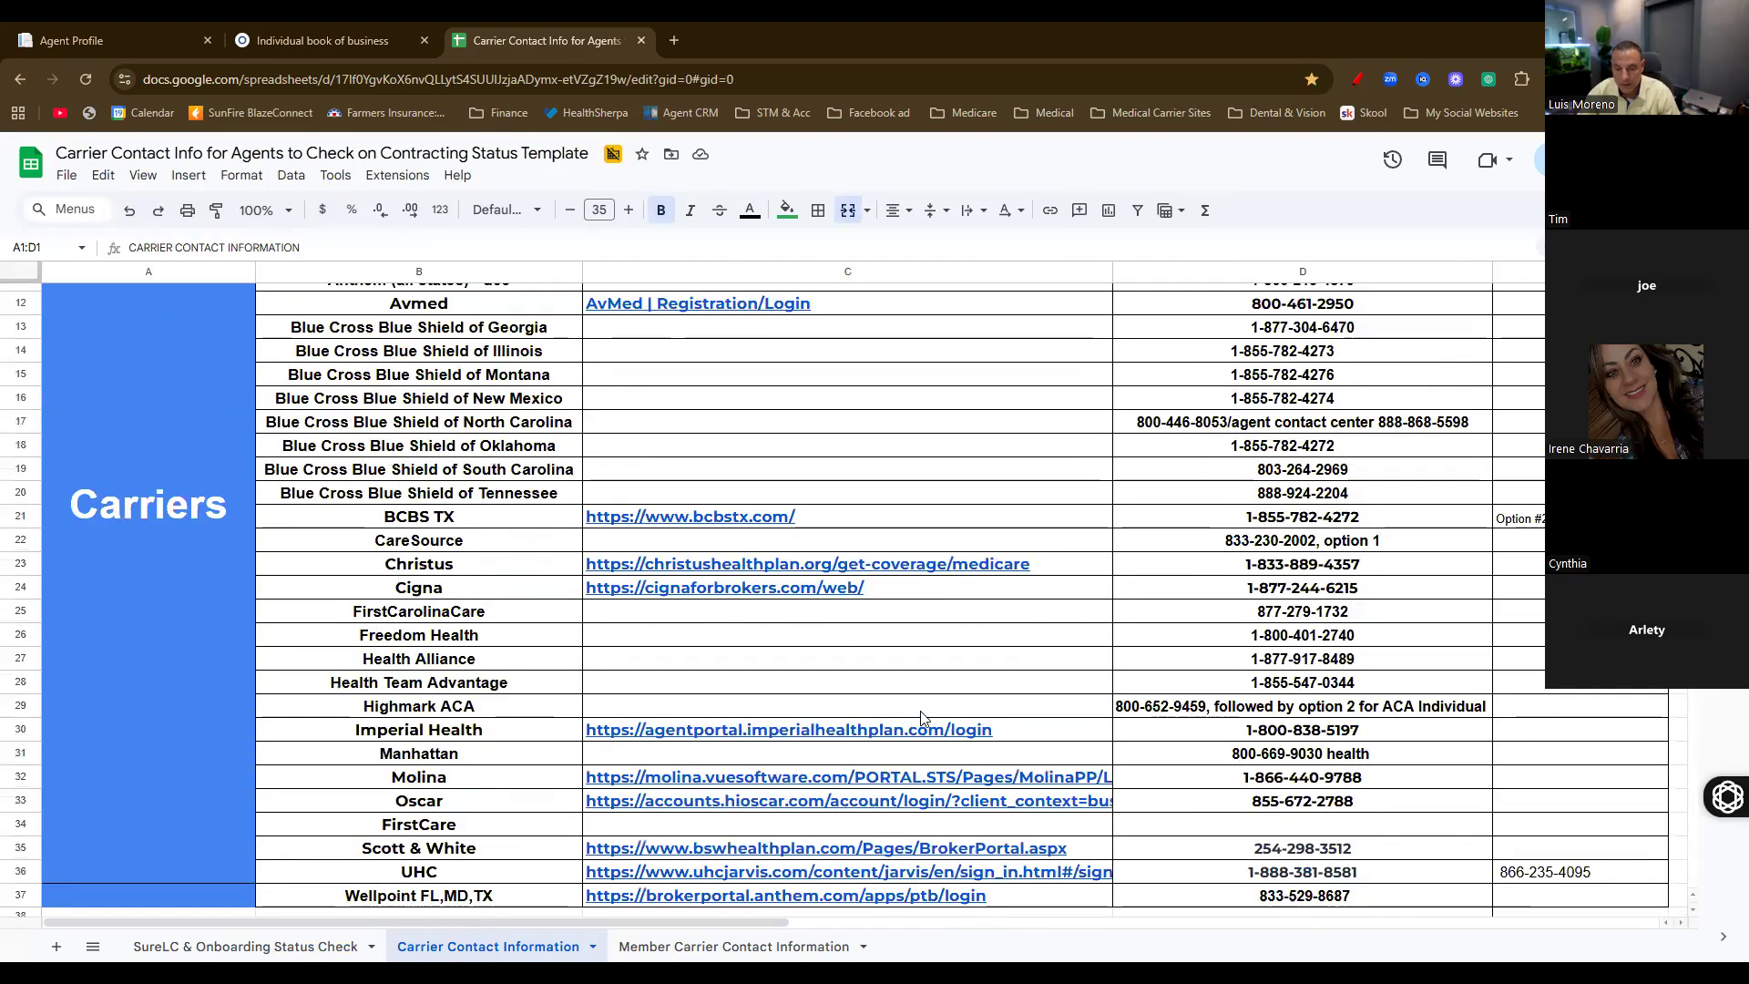
pyautogui.scroll(4, 920, 720)
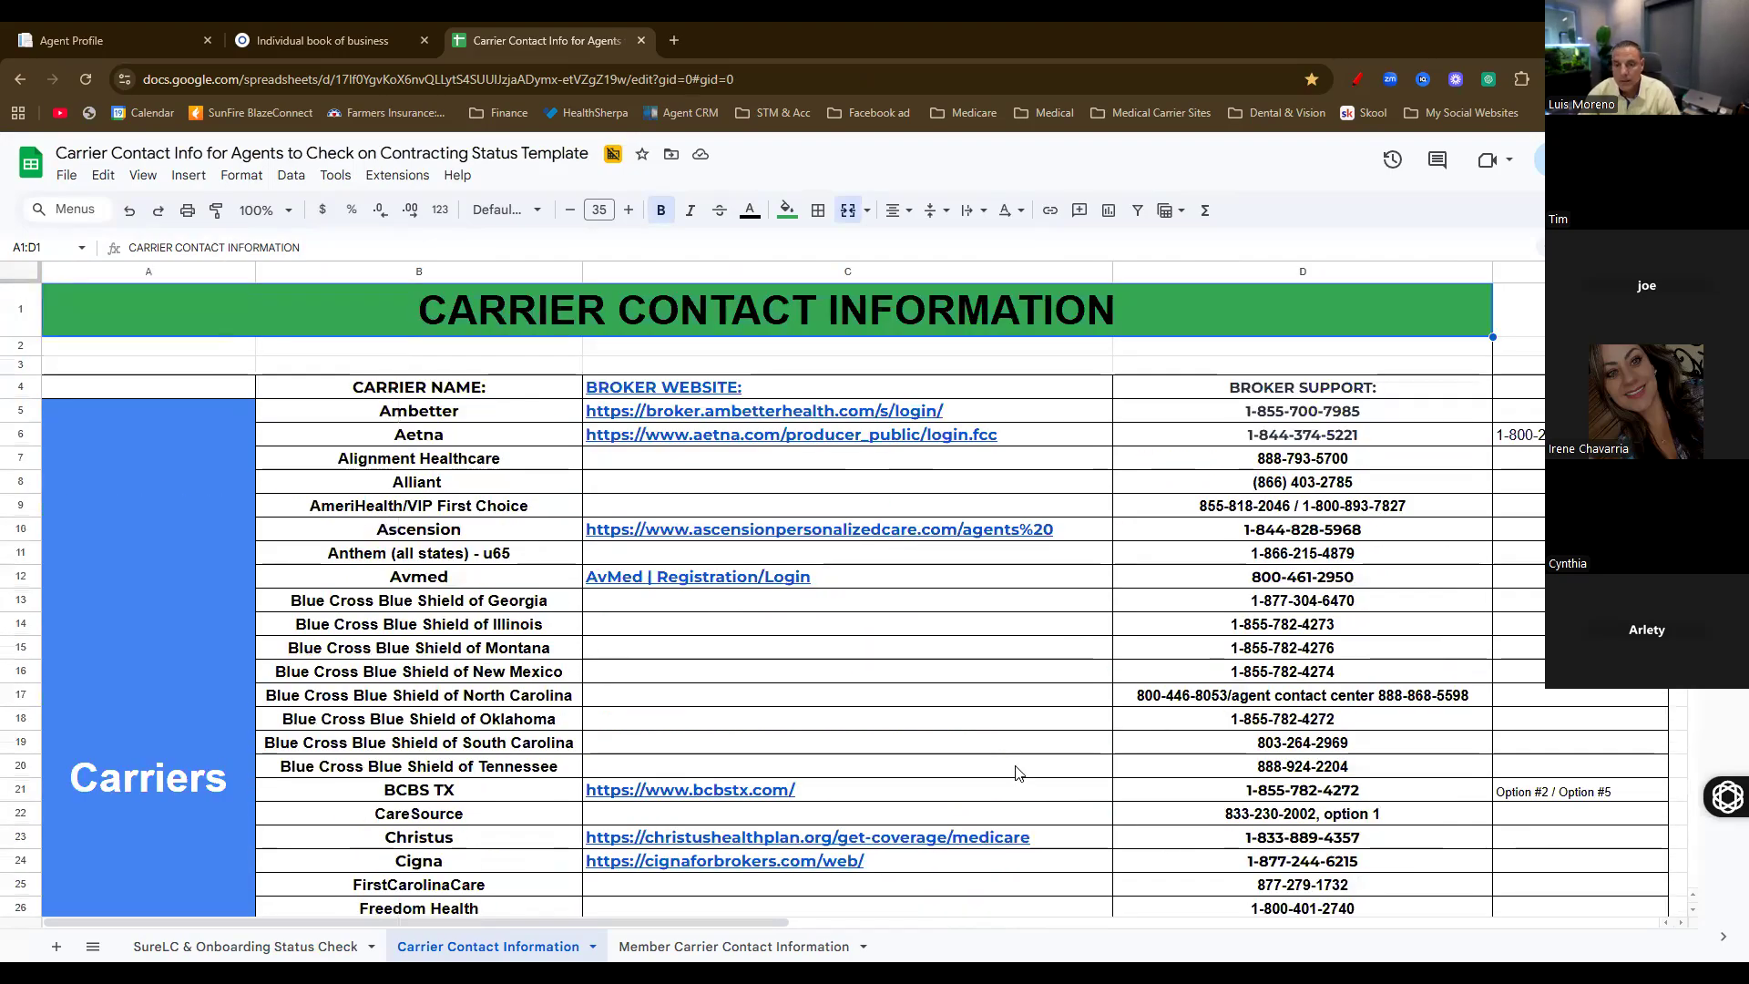
pyautogui.moveTo(756, 431)
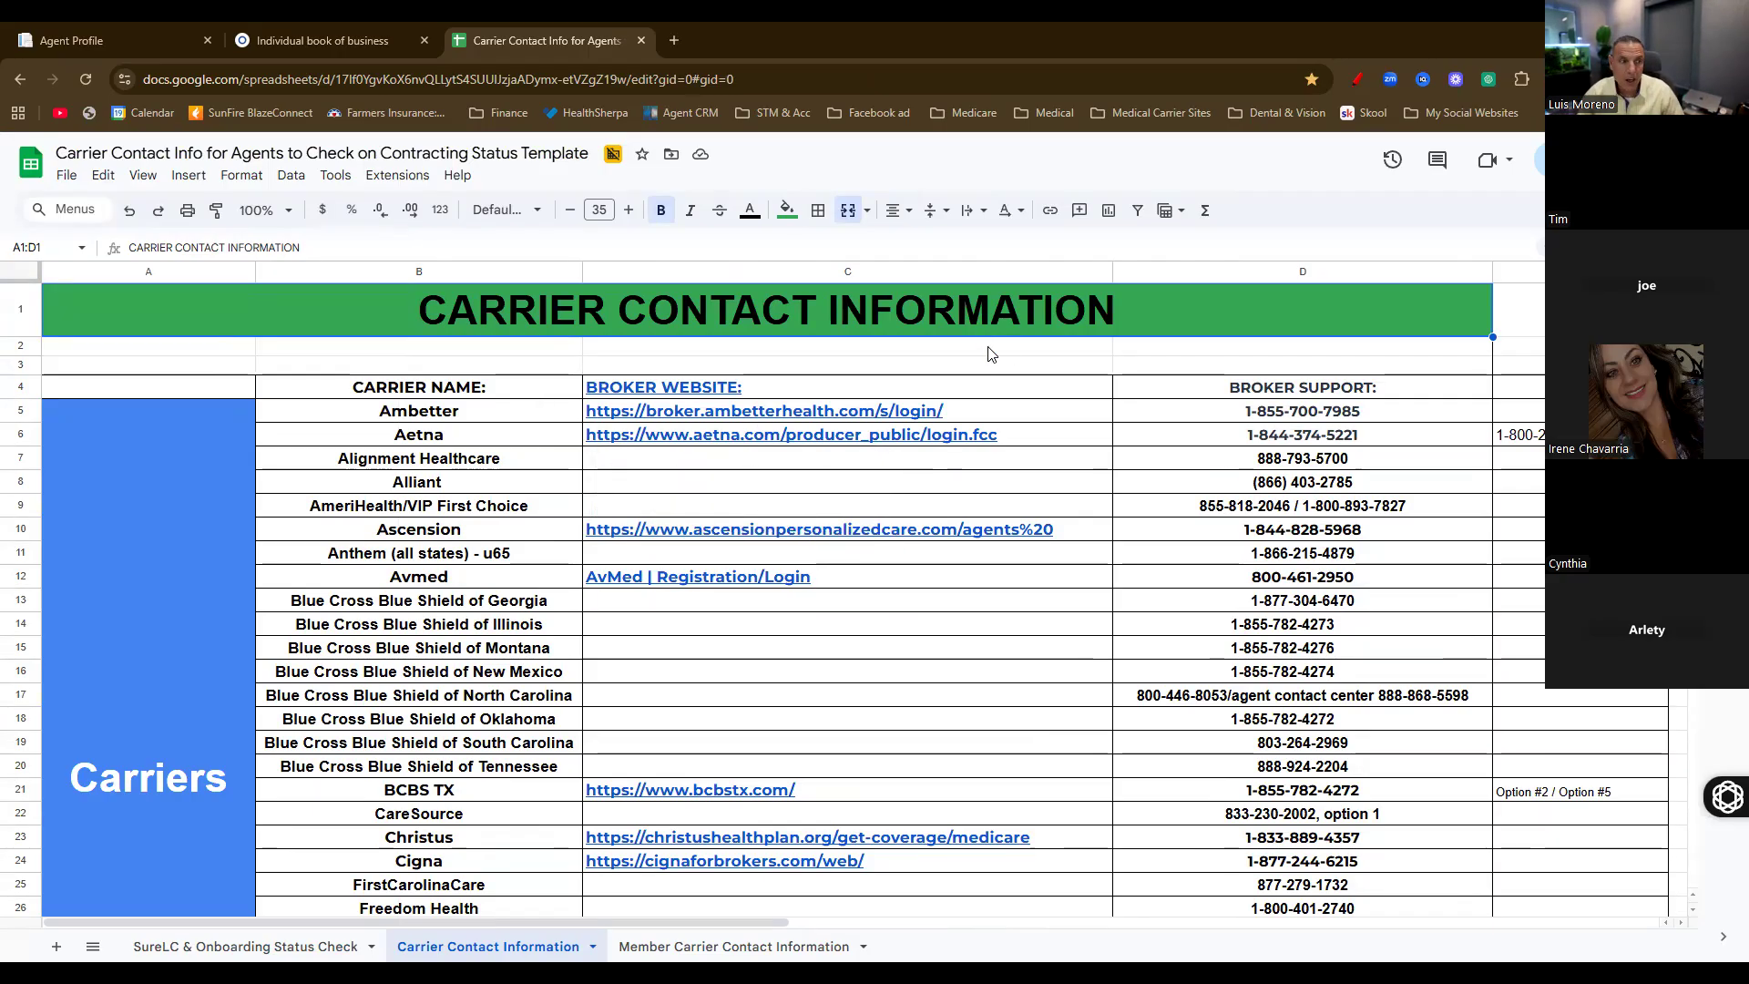
pyautogui.scroll(-1, 434, 321)
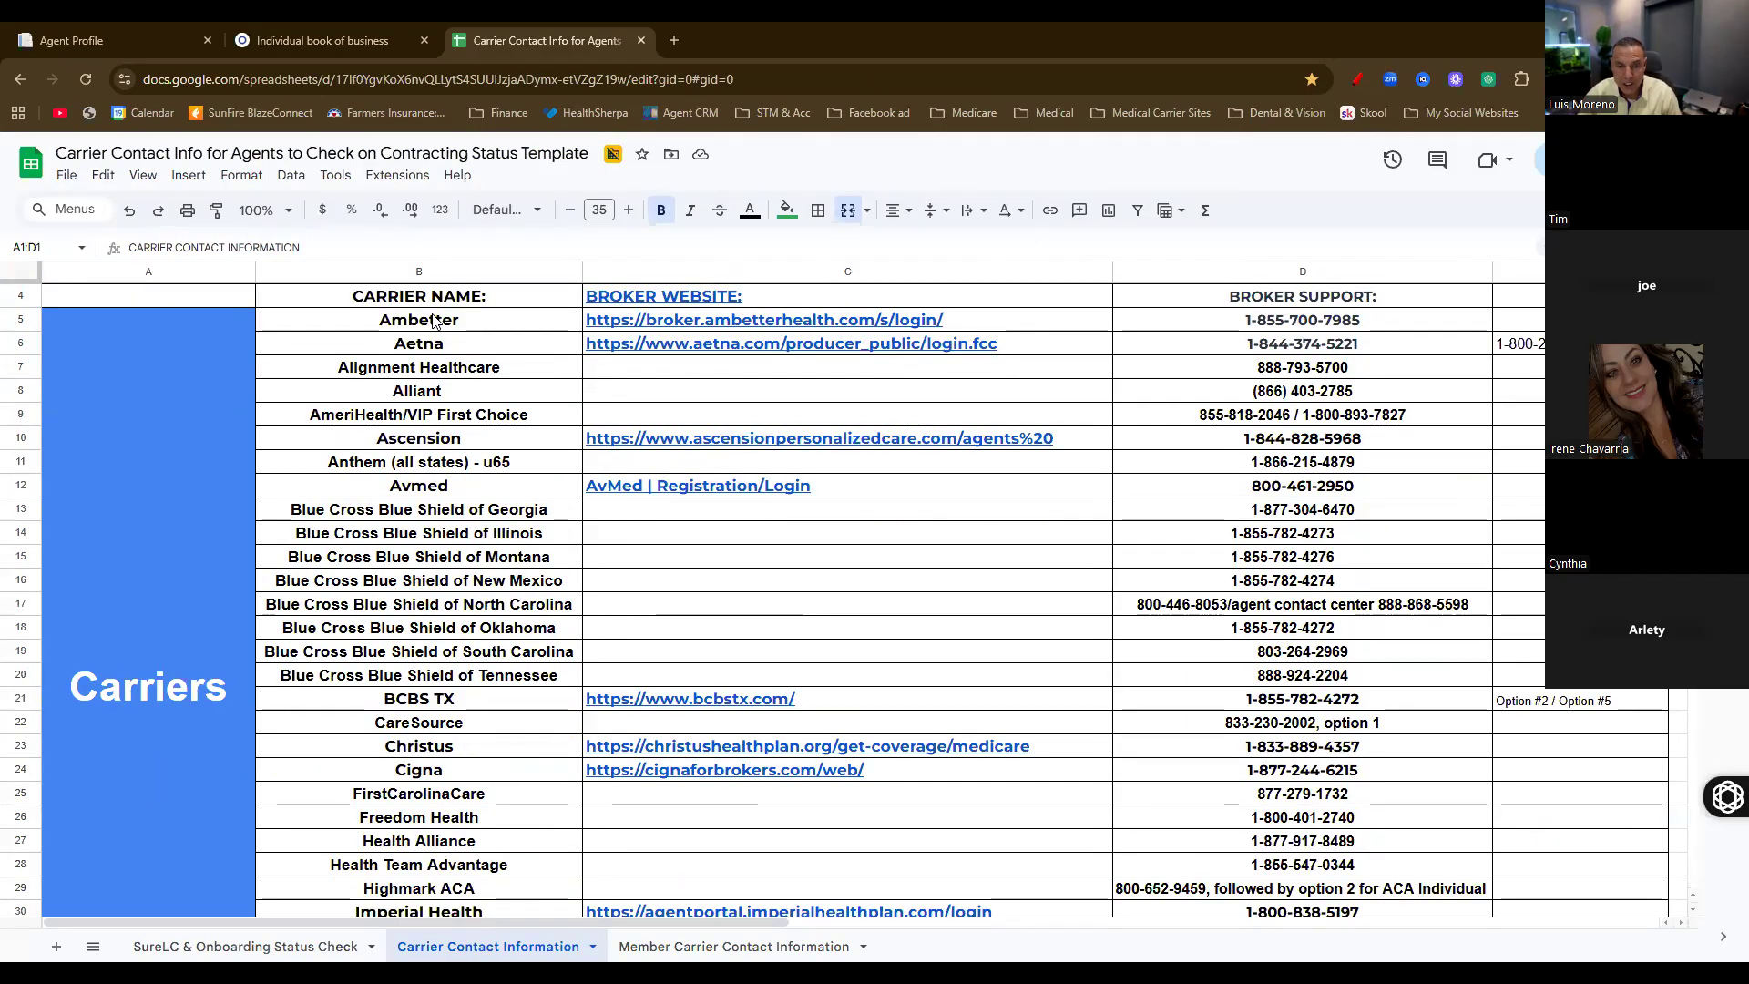
# Copy a shareable link to the spreadsheet from the Share dialog
pyautogui.click(1586, 159)
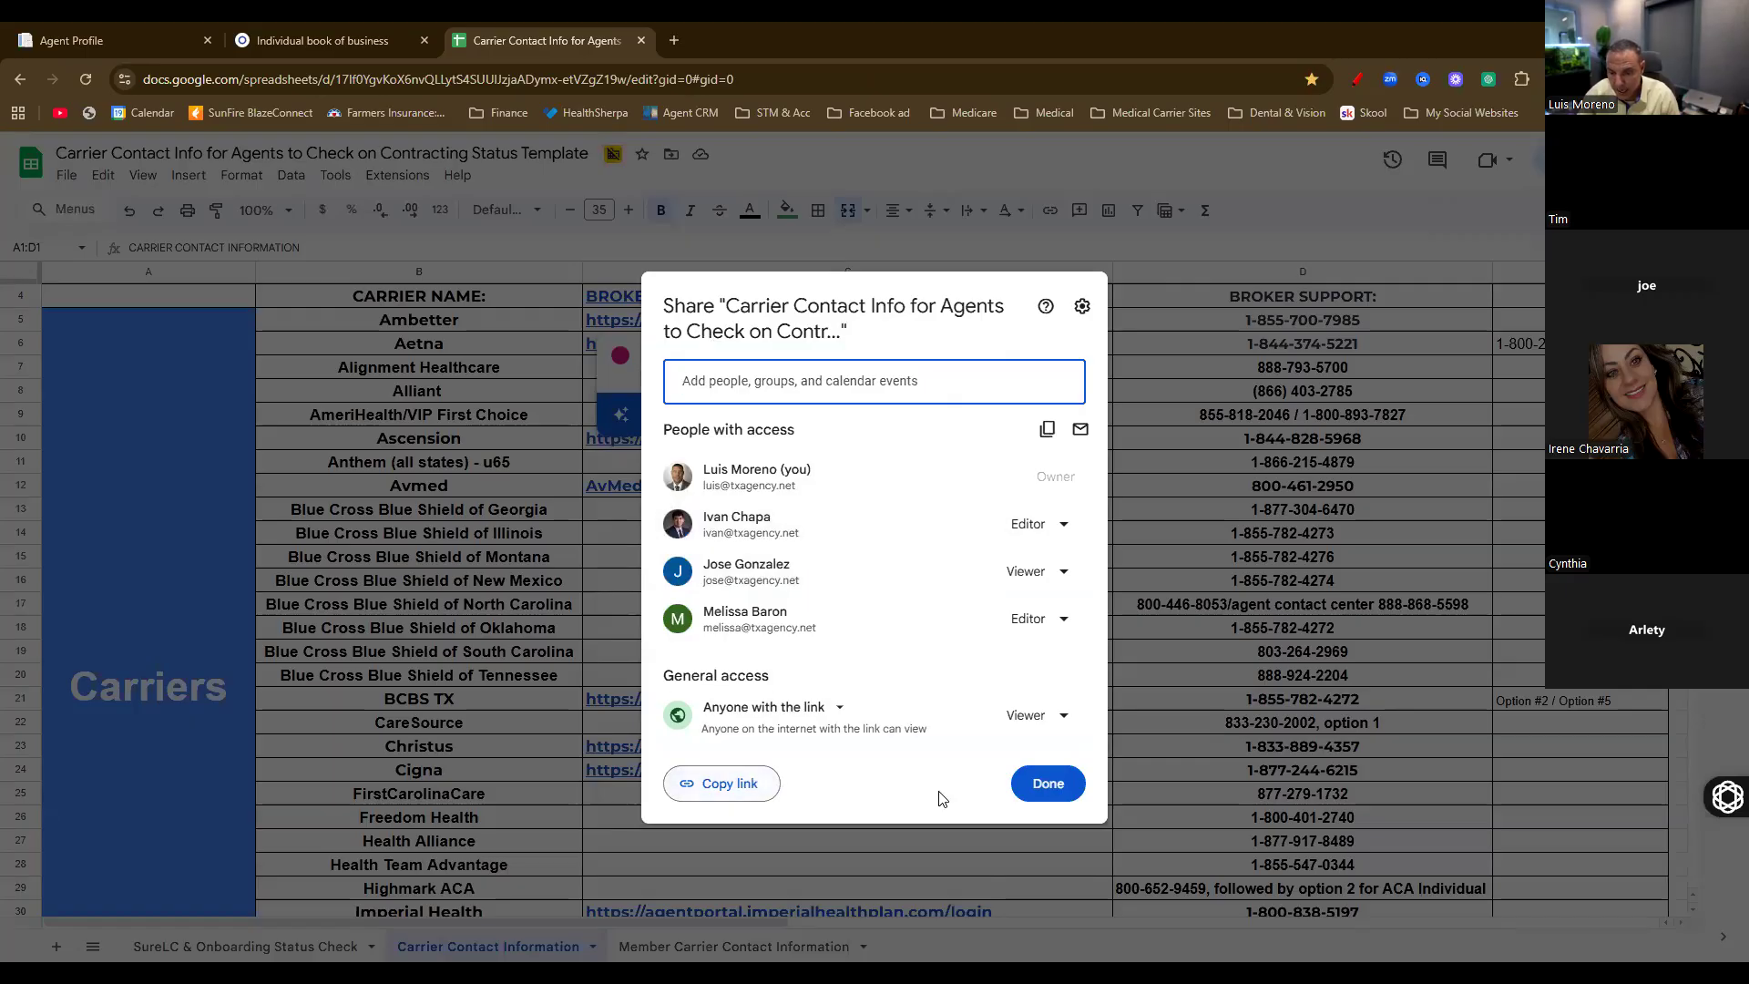
pyautogui.click(715, 783)
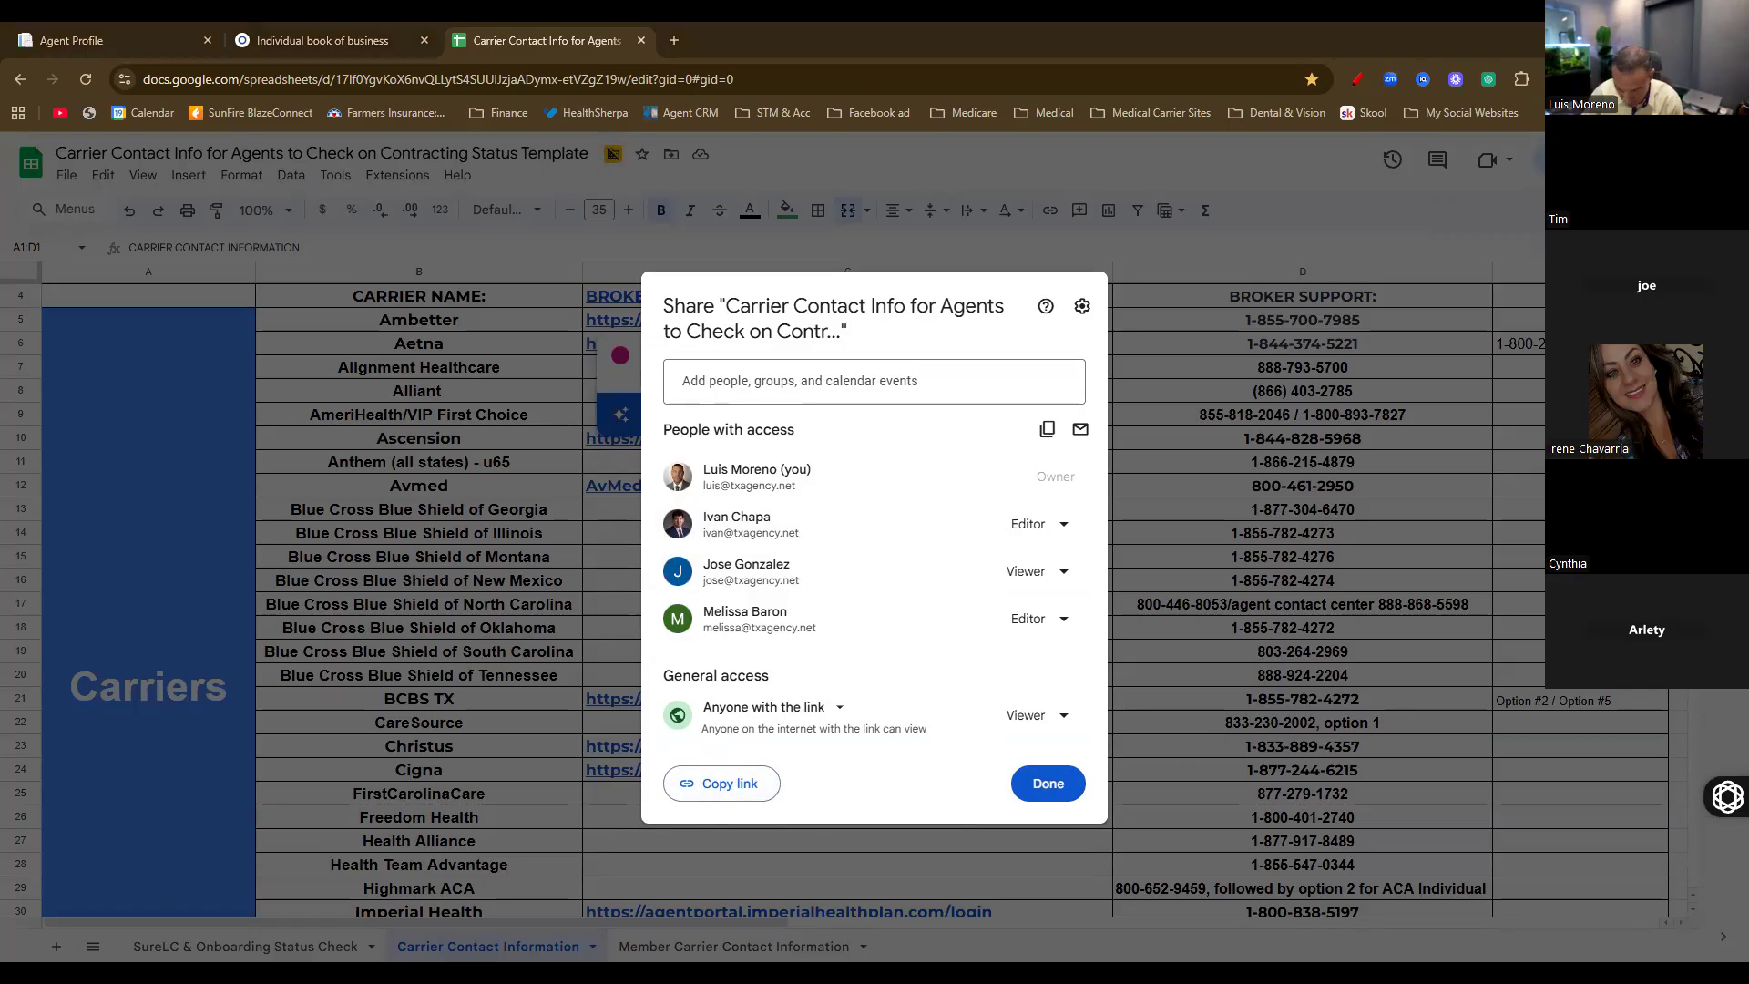
pyautogui.click(1047, 783)
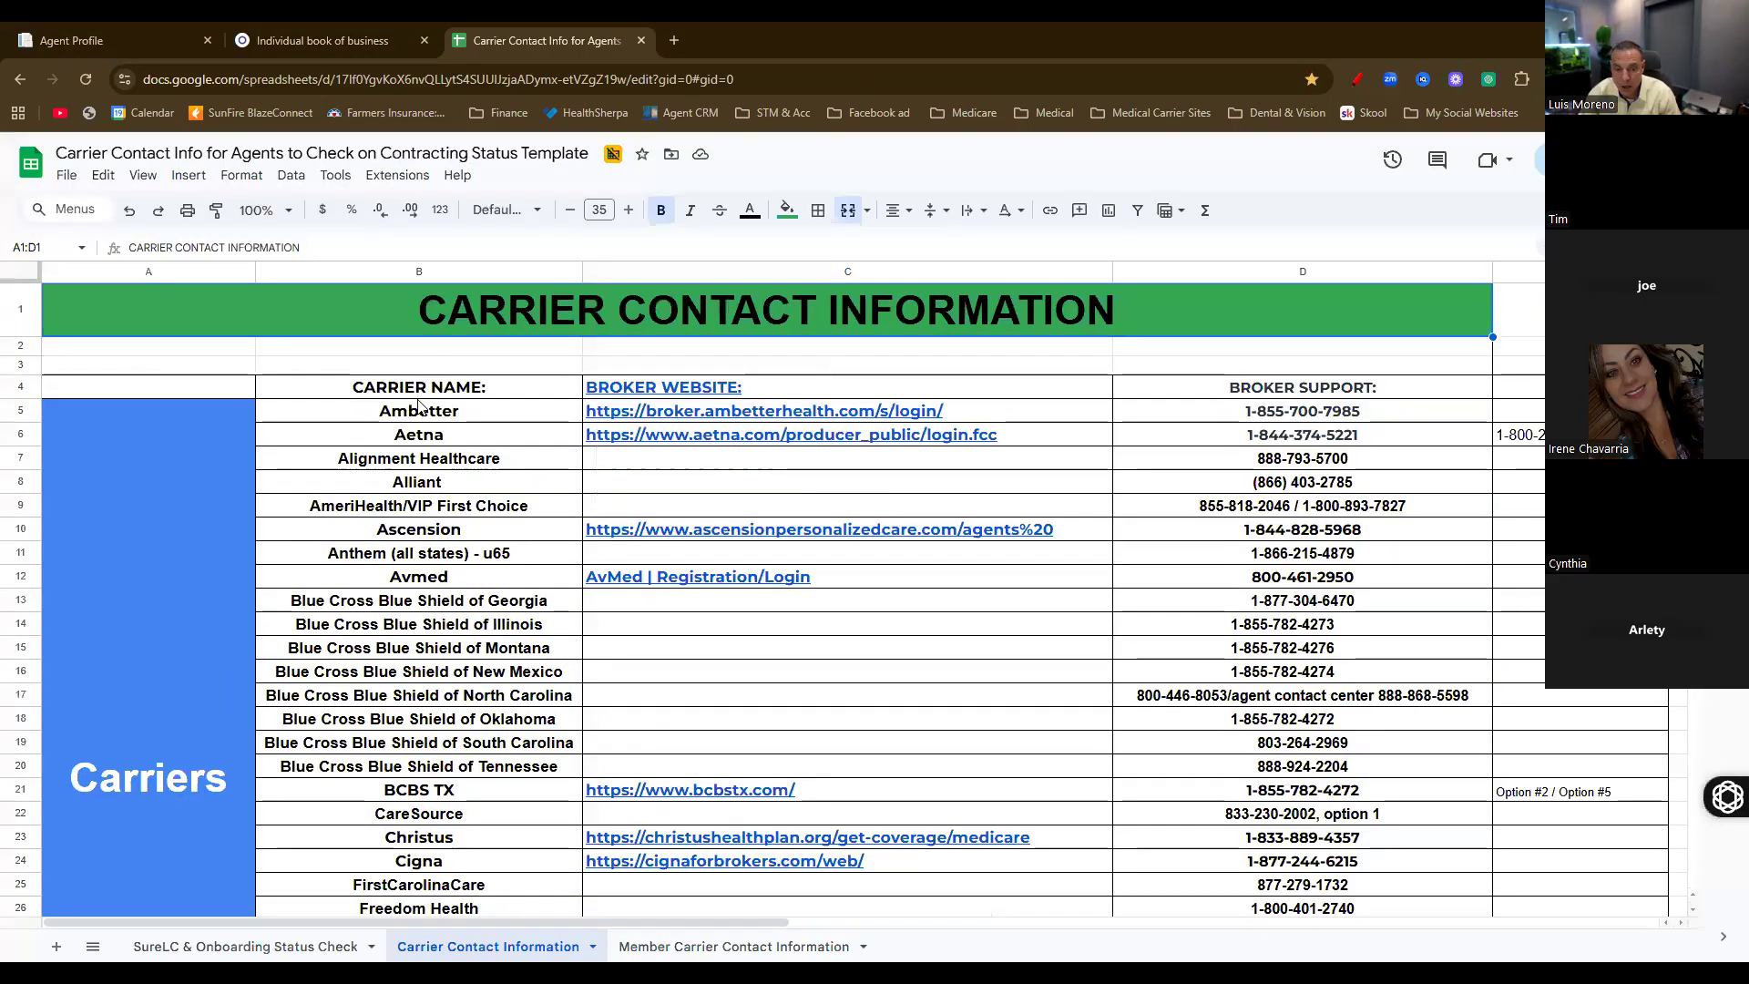
# Glance at the SureLC & Onboarding and Member Carrier Contact tabs, then select cell E4 on Carrier Contact Information
pyautogui.click(230, 947)
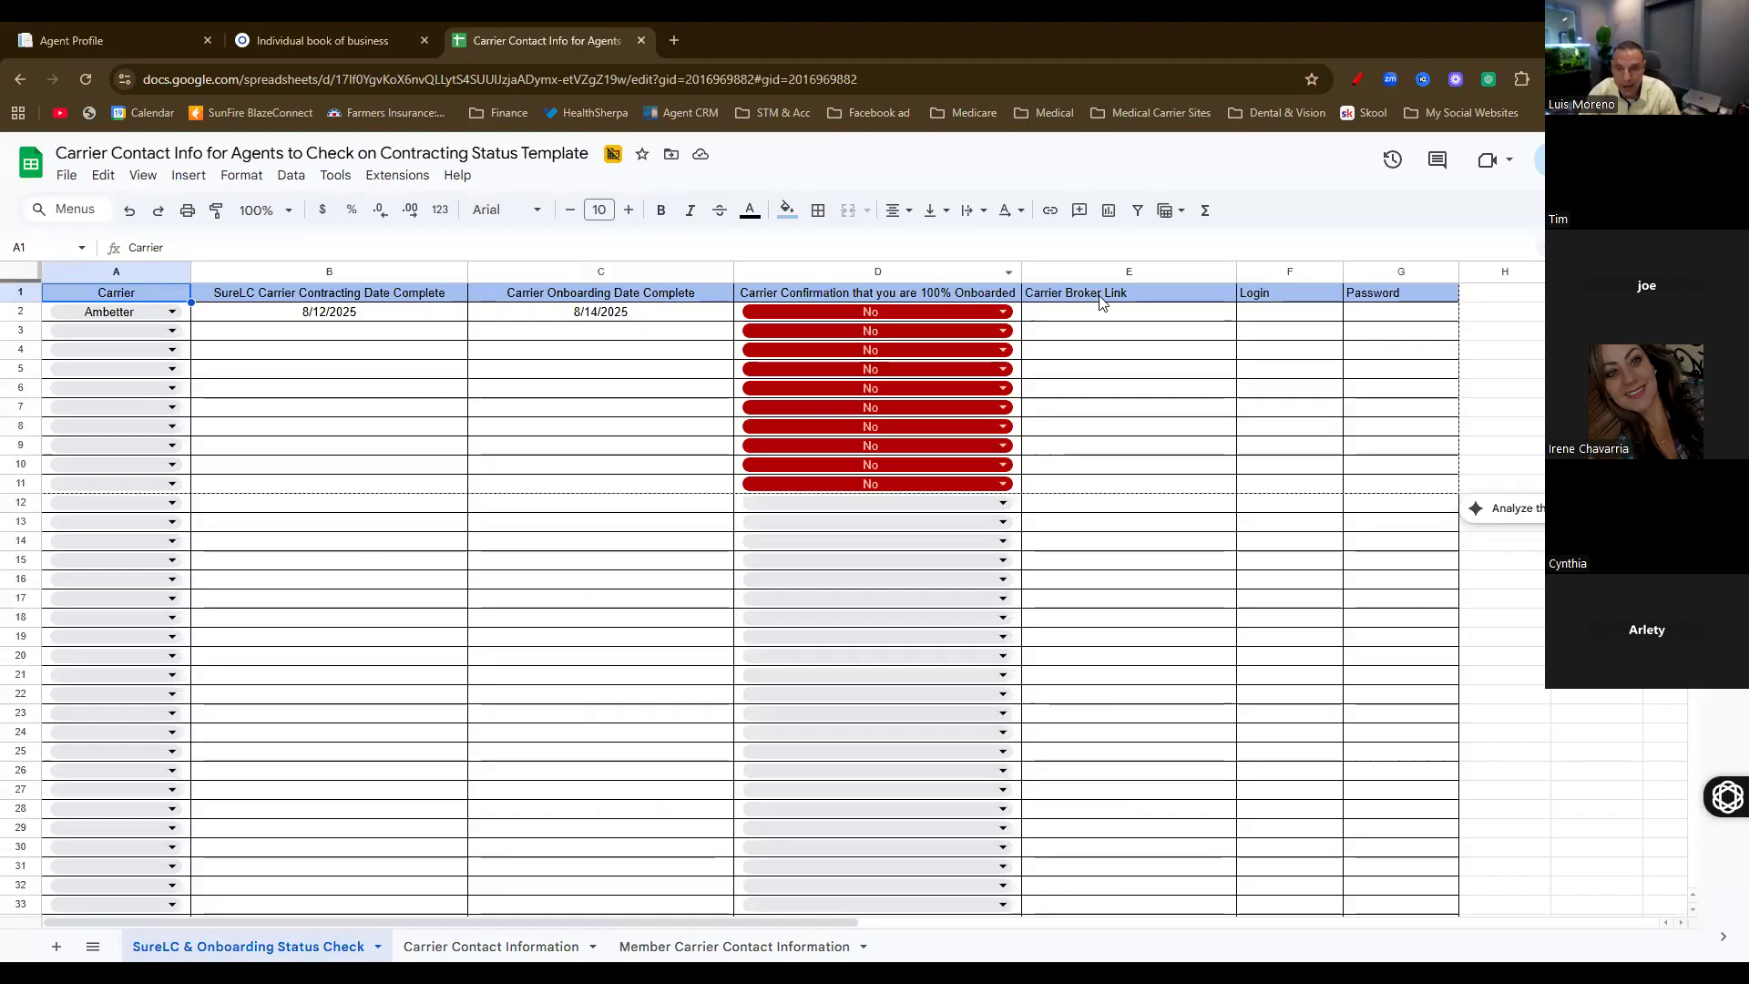
pyautogui.click(455, 949)
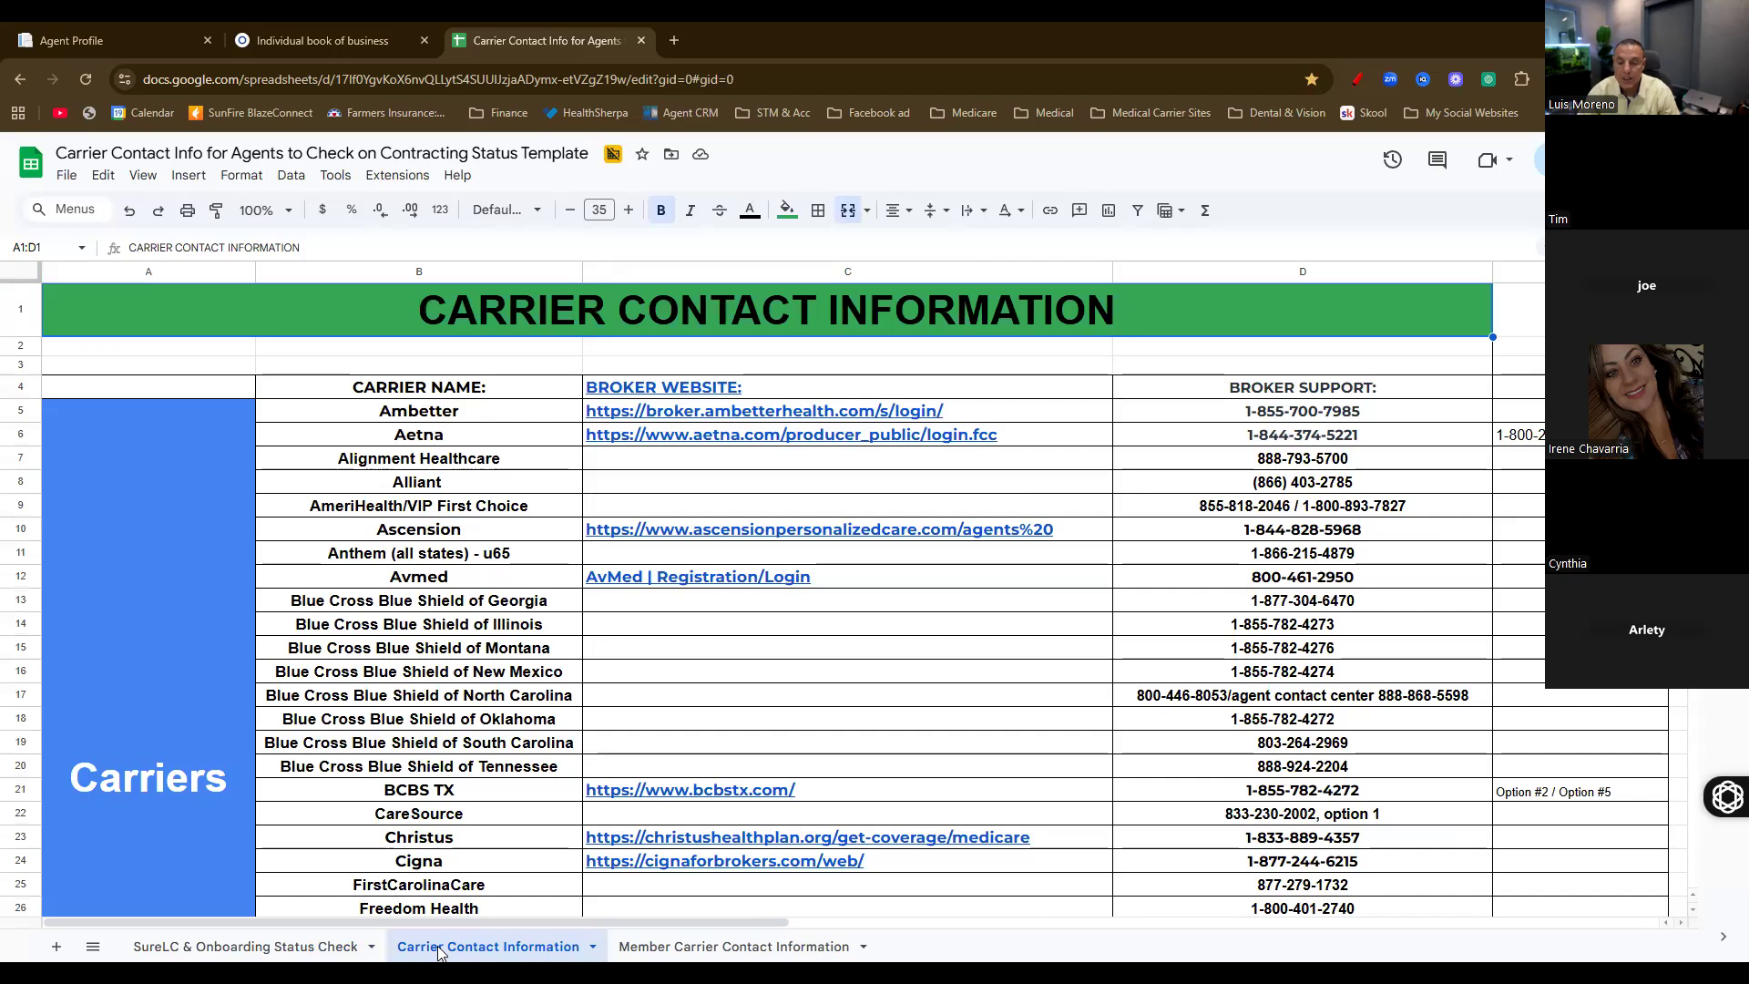
pyautogui.click(683, 952)
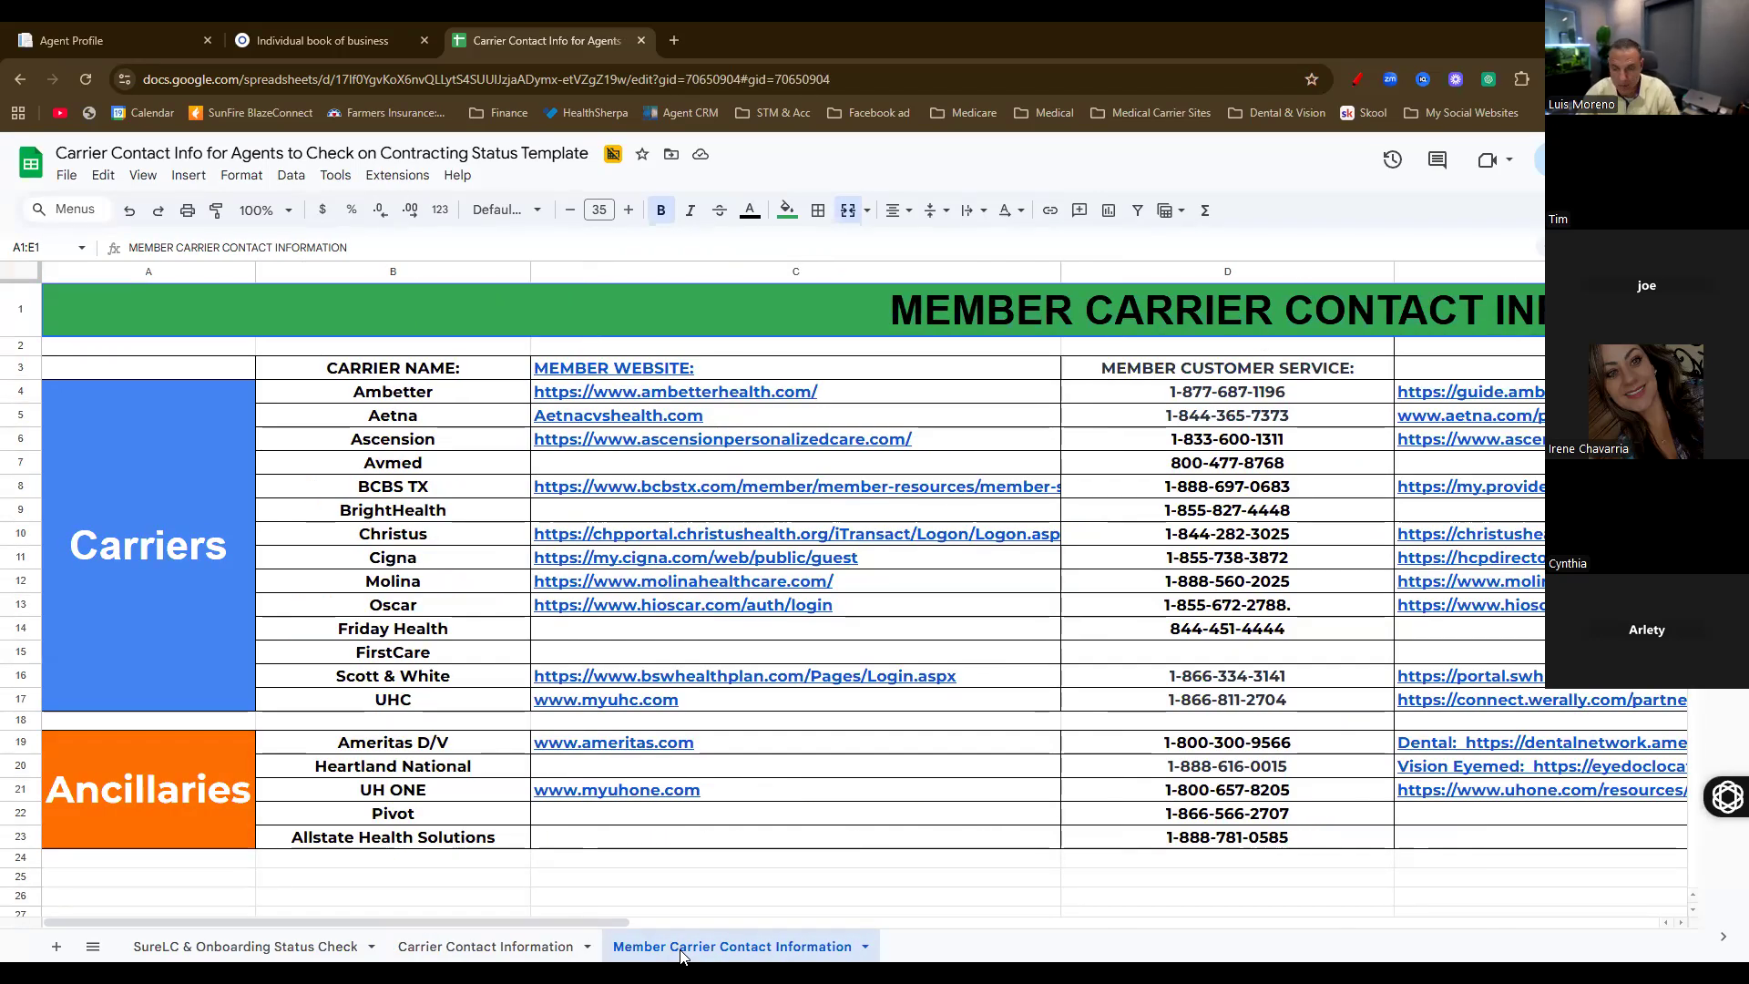
pyautogui.click(489, 951)
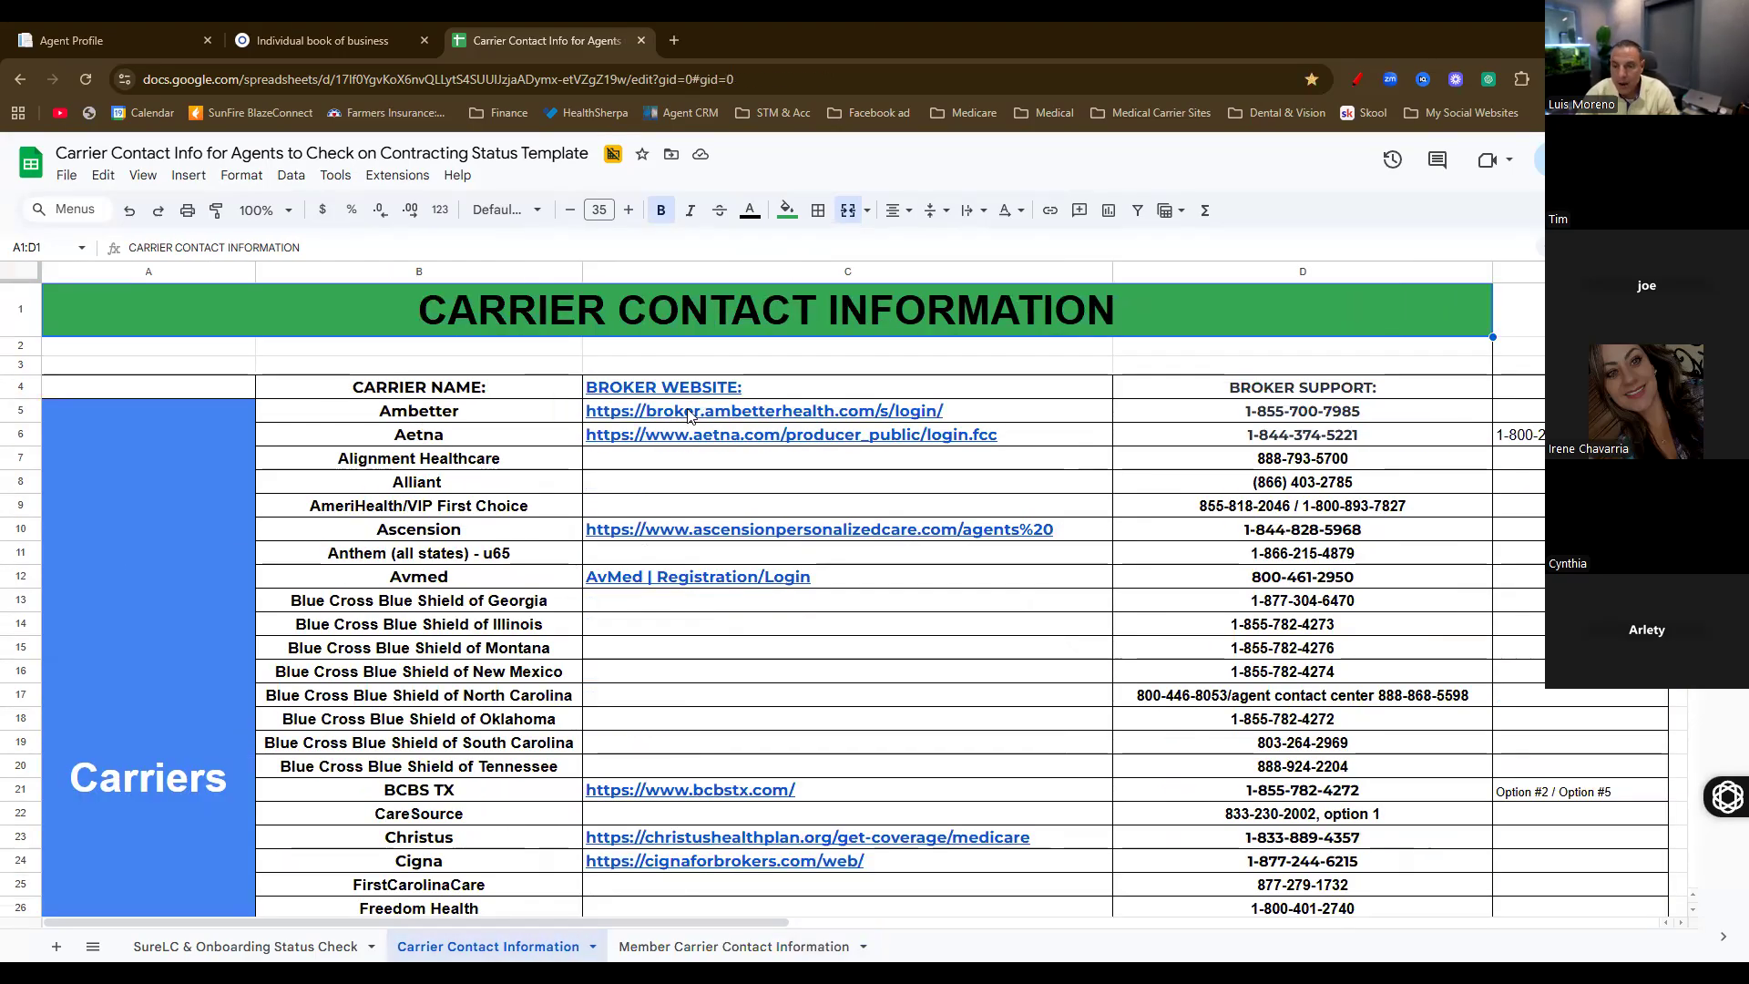
pyautogui.moveTo(692, 416)
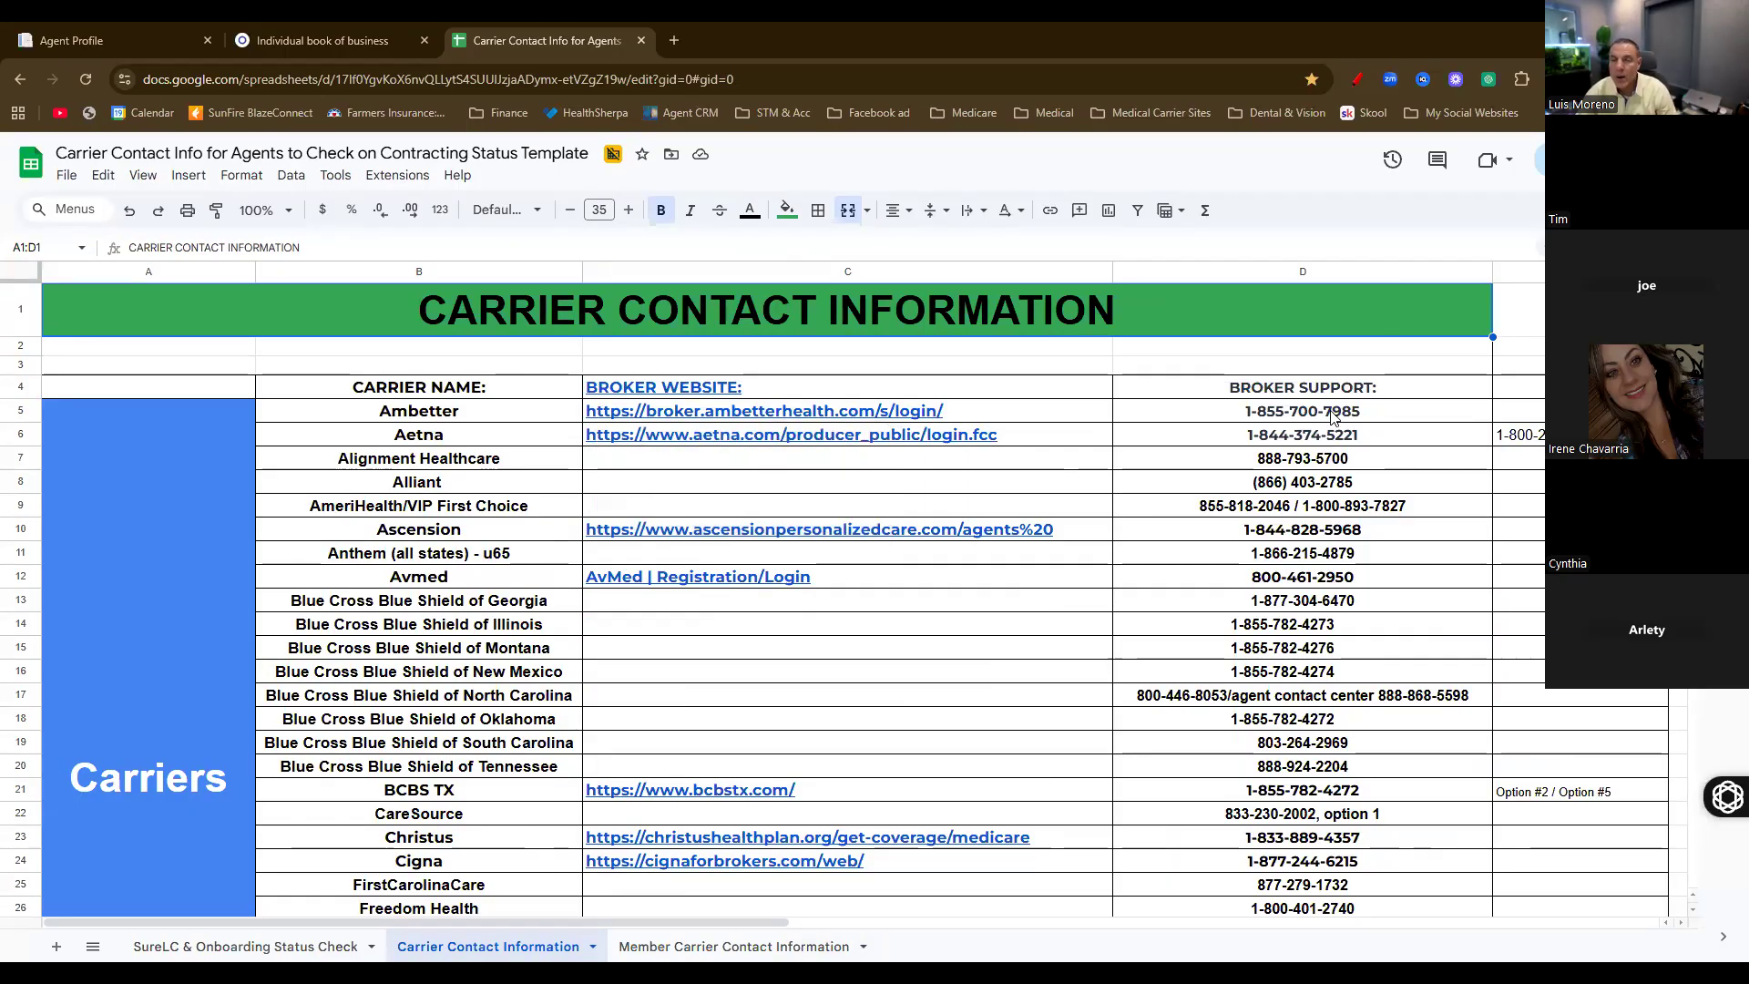
pyautogui.click(1539, 394)
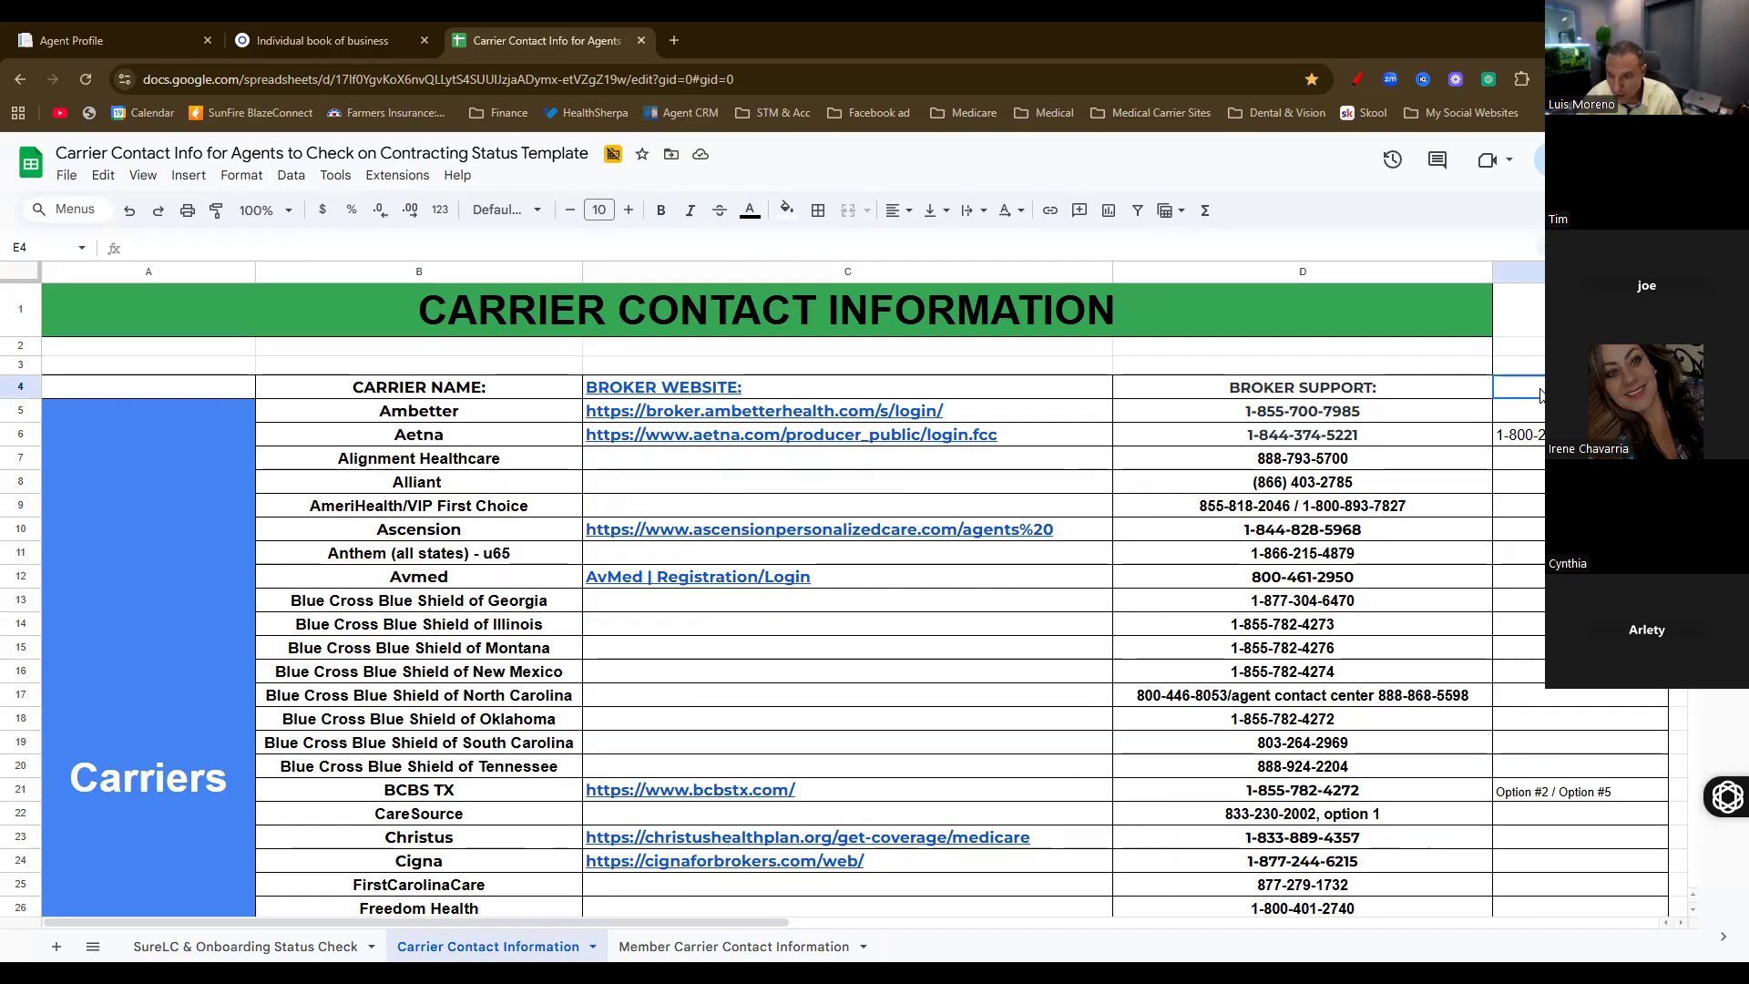
pyautogui.hscroll(5, 1539, 394)
# Add the headings 'Login' in F4 and 'PW' in G4
pyautogui.click(635, 393)
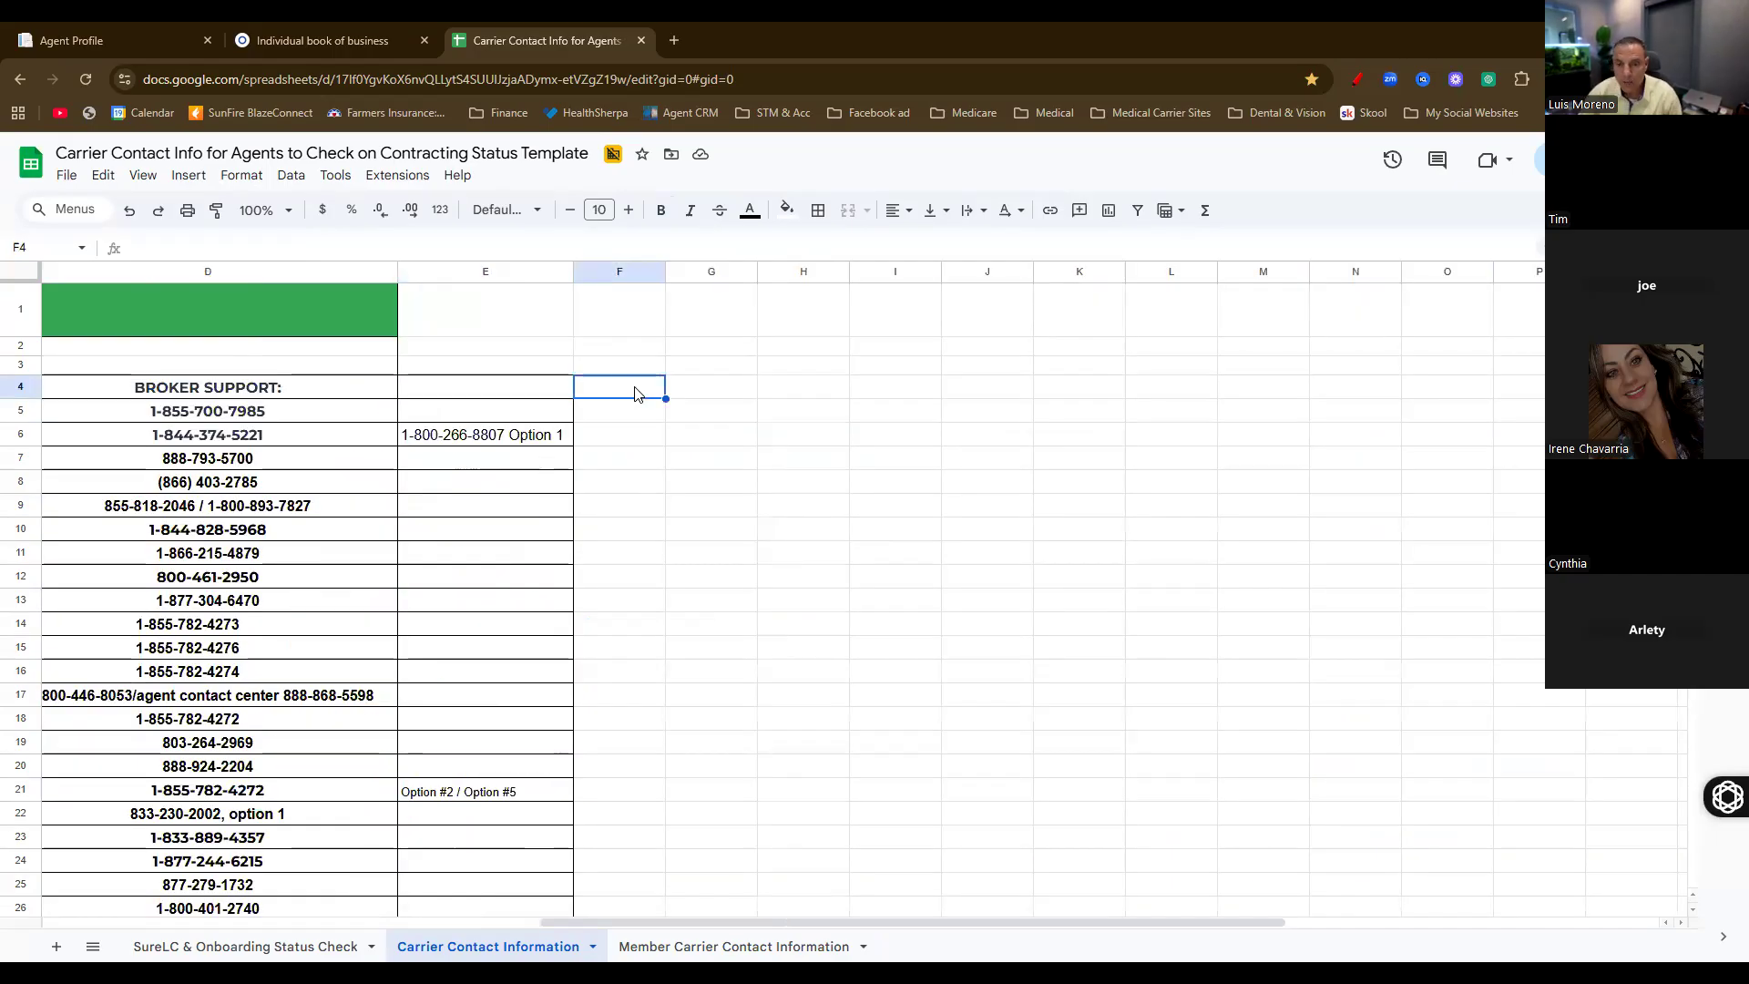
pyautogui.write('Lo')
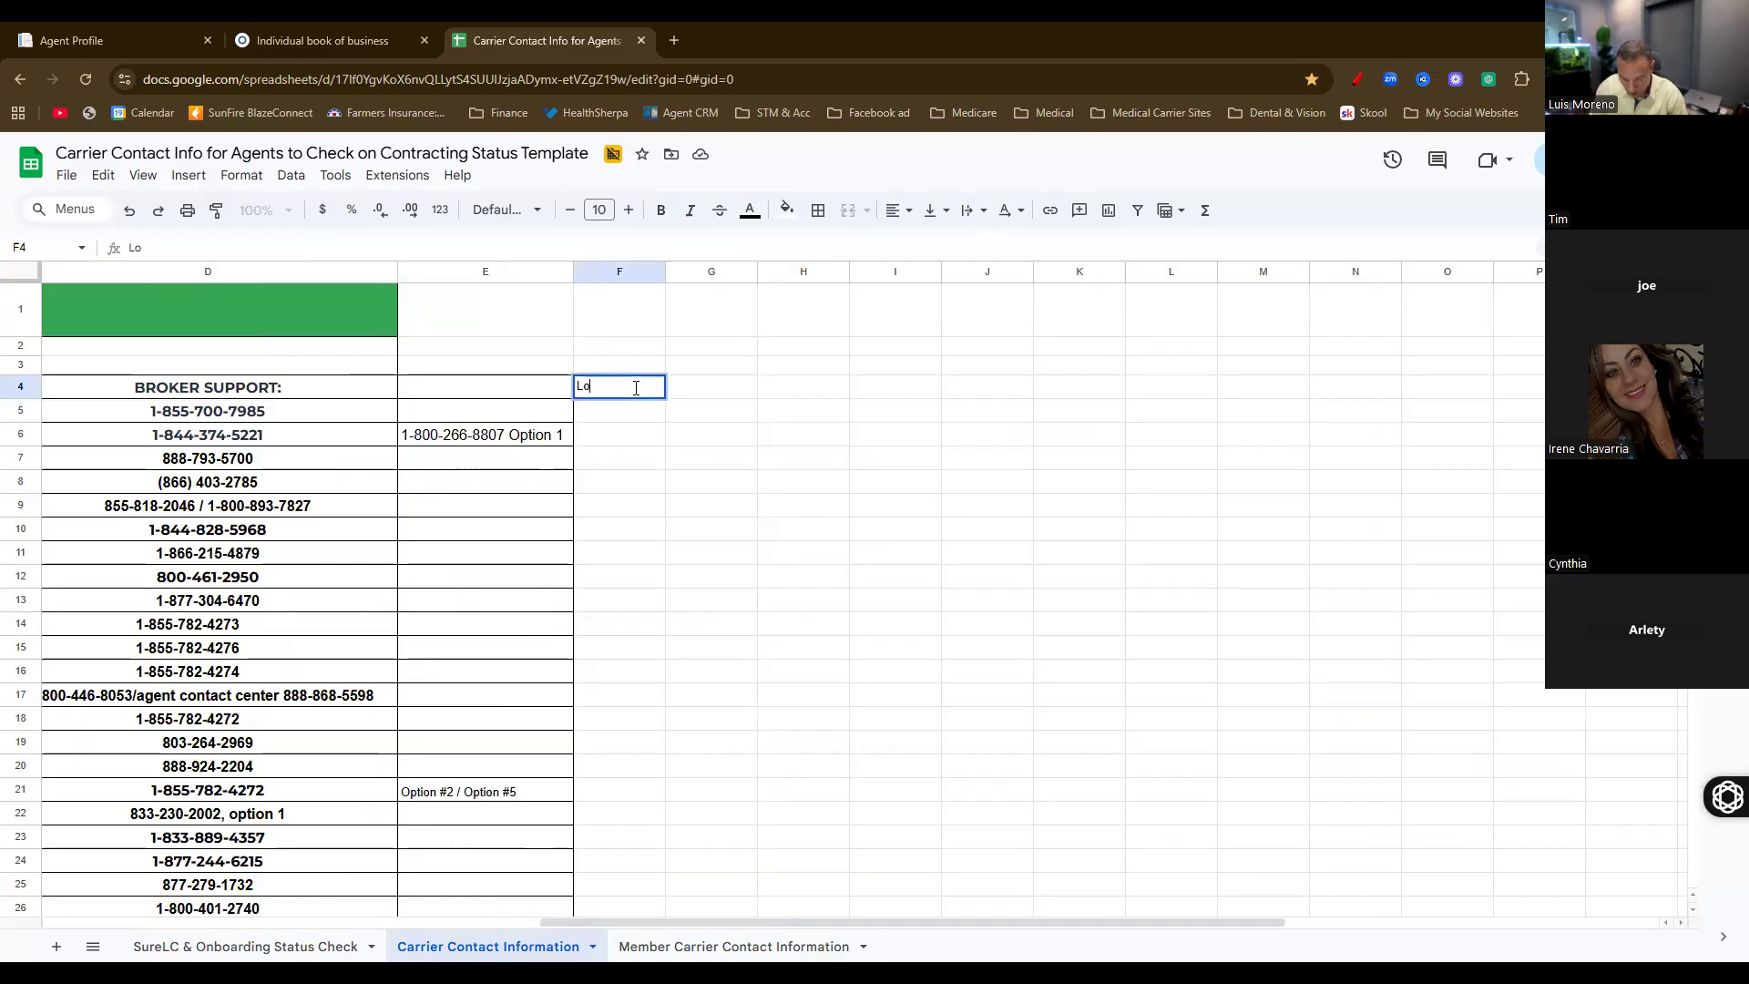
pyautogui.press('Tab')
pyautogui.write('PW')
pyautogui.click(696, 461)
# Point out the cells under the Login and PW headings, selecting F9:F10 and G9, then scroll back
pyautogui.click(611, 418)
pyautogui.click(699, 414)
pyautogui.click(614, 431)
pyautogui.click(631, 459)
pyautogui.moveTo(616, 504); pyautogui.dragTo(643, 522)
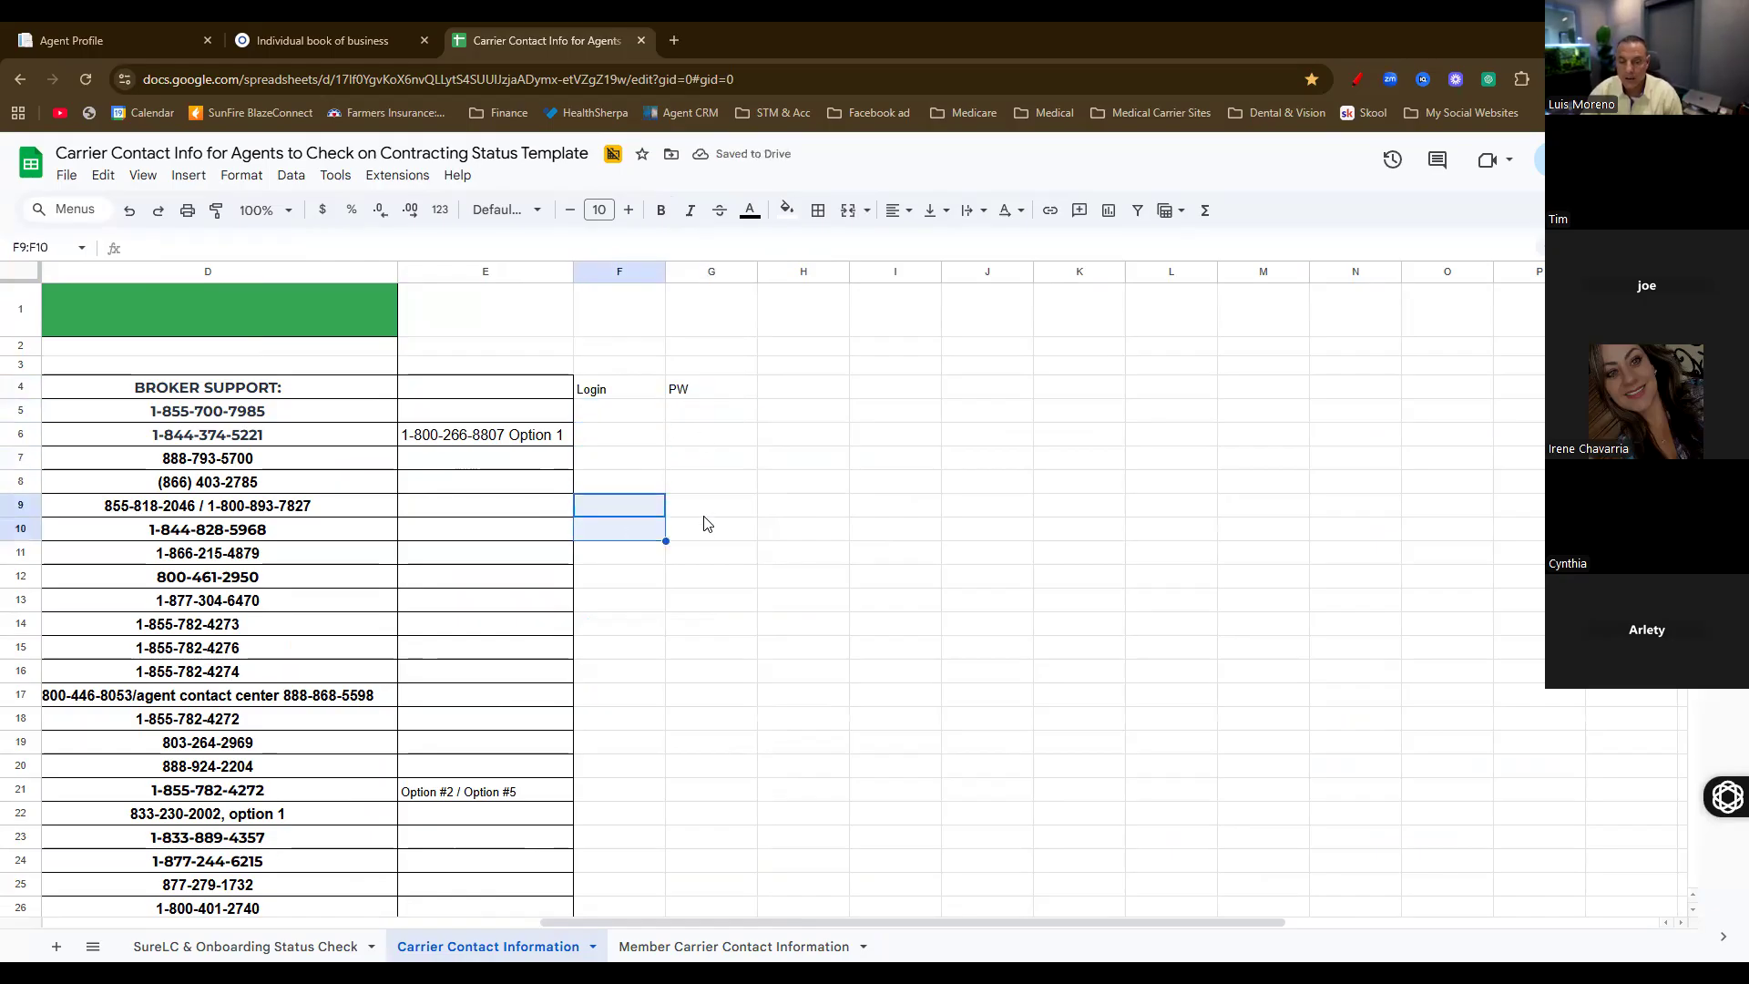
pyautogui.click(704, 516)
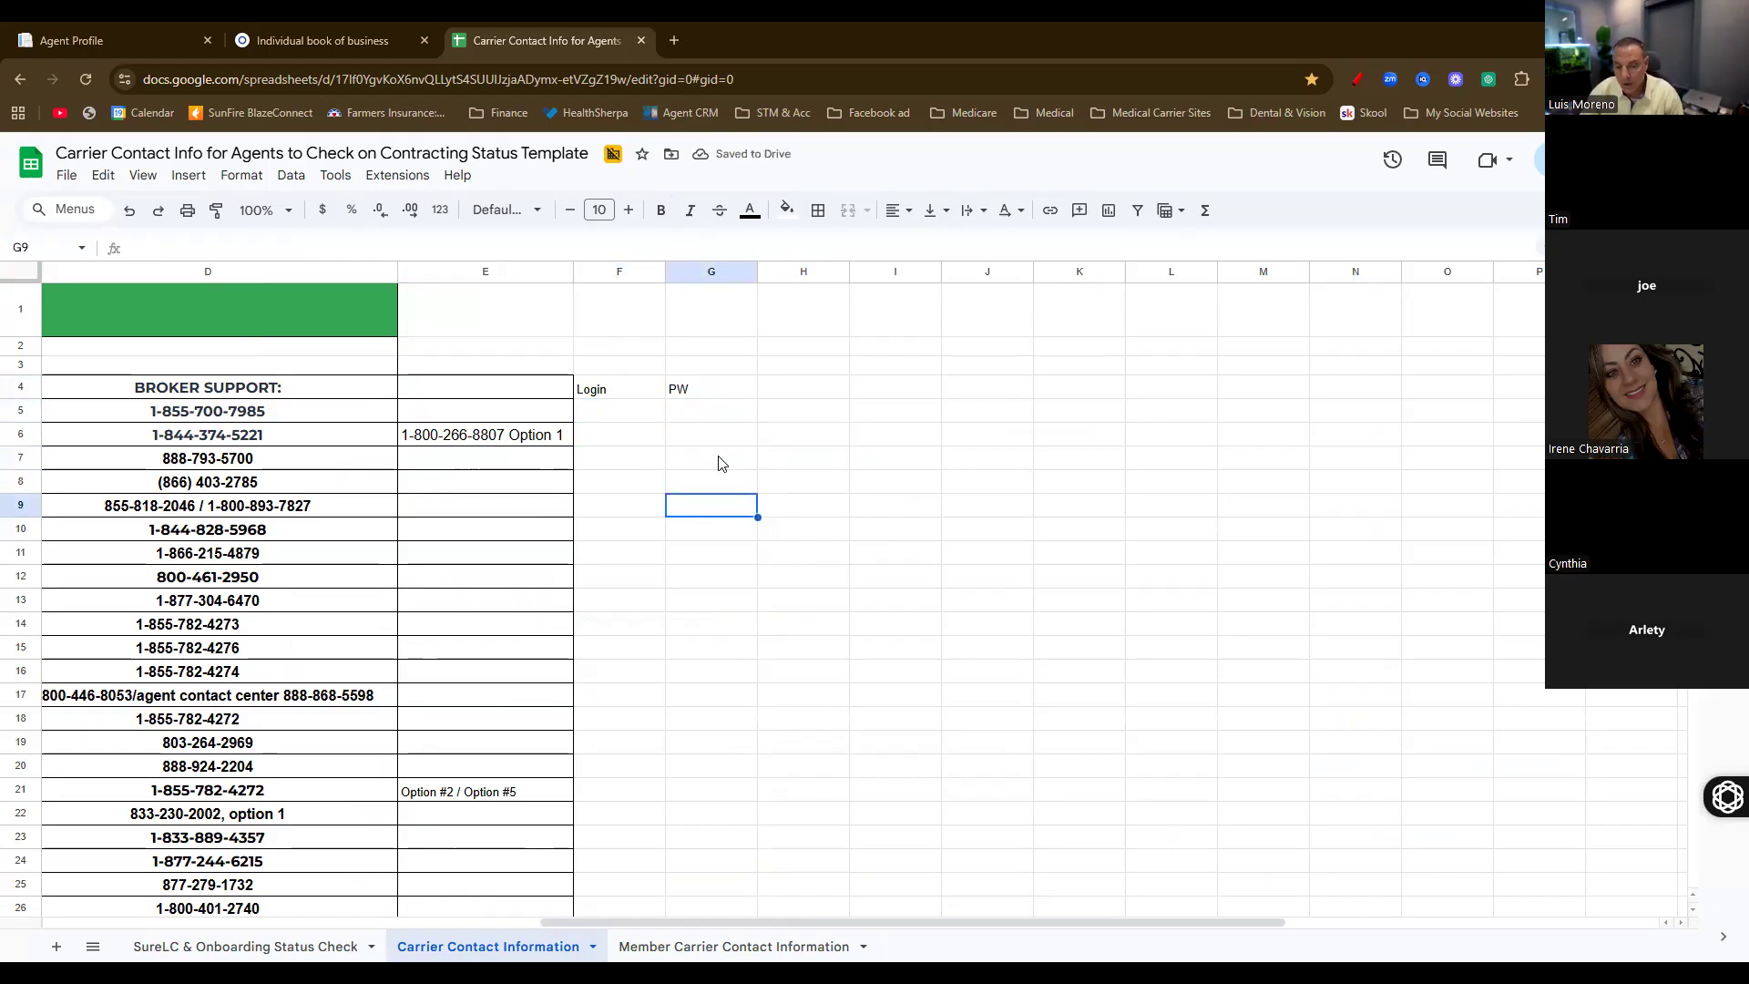
pyautogui.hscroll(-10, 719, 464)
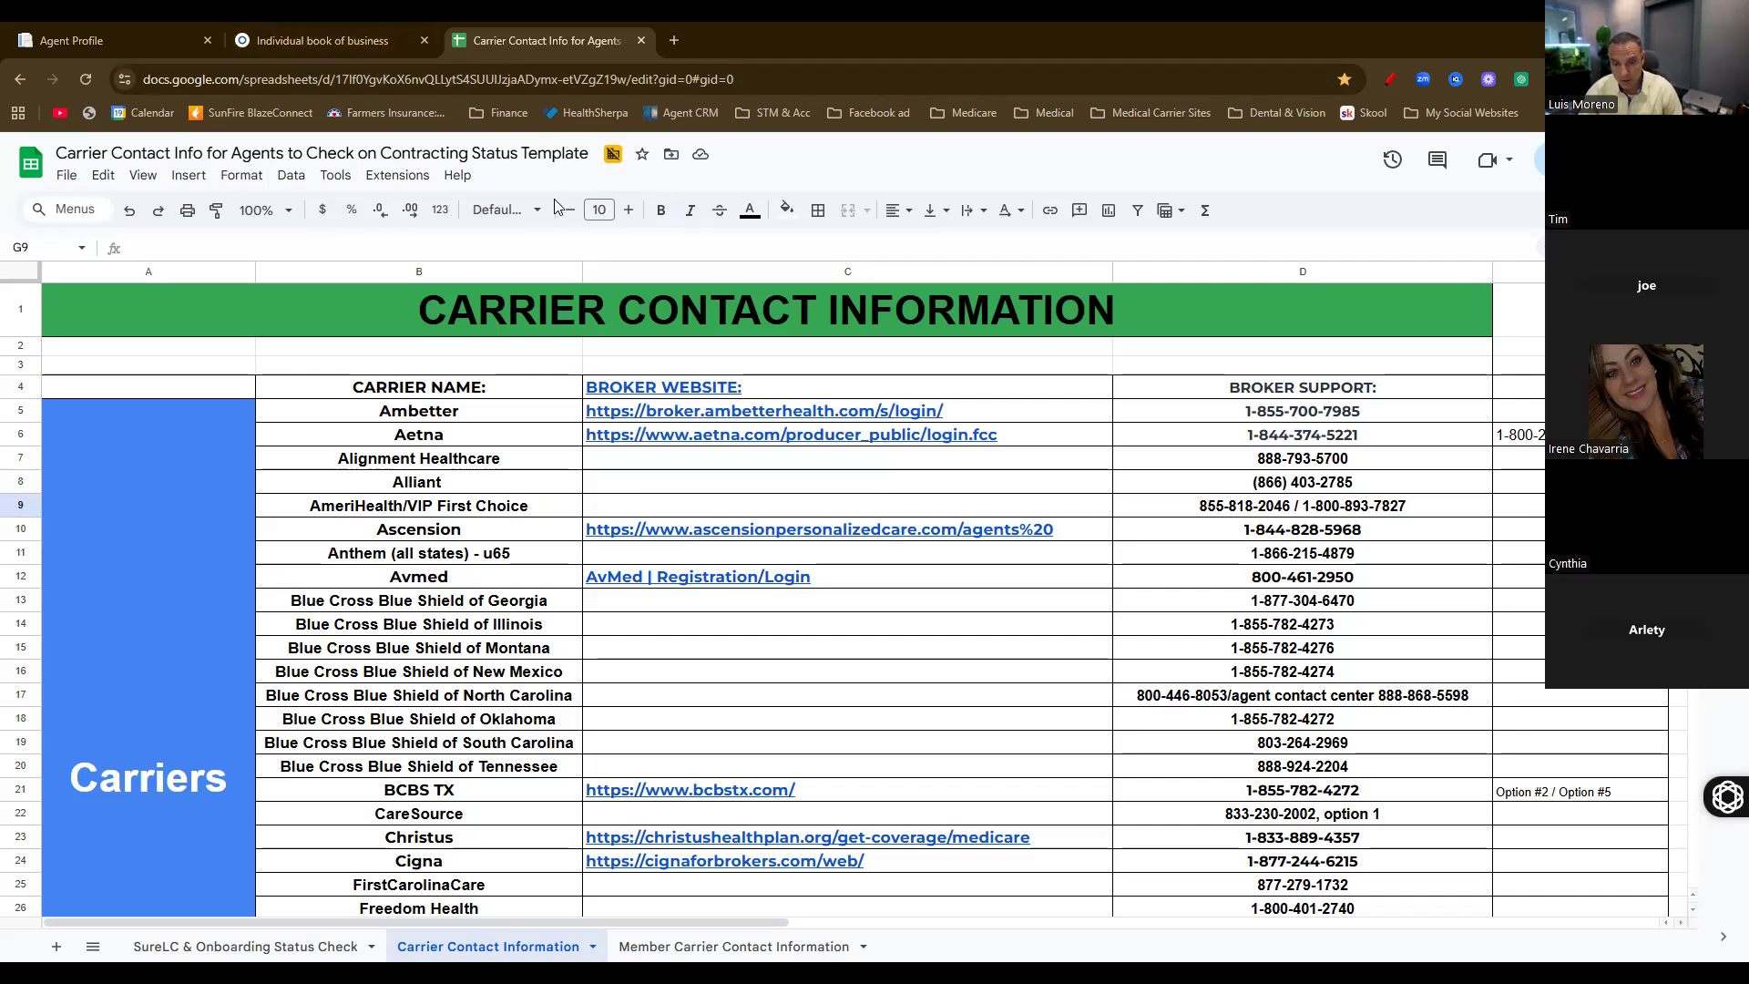
pyautogui.scroll(-5, 442, 401)
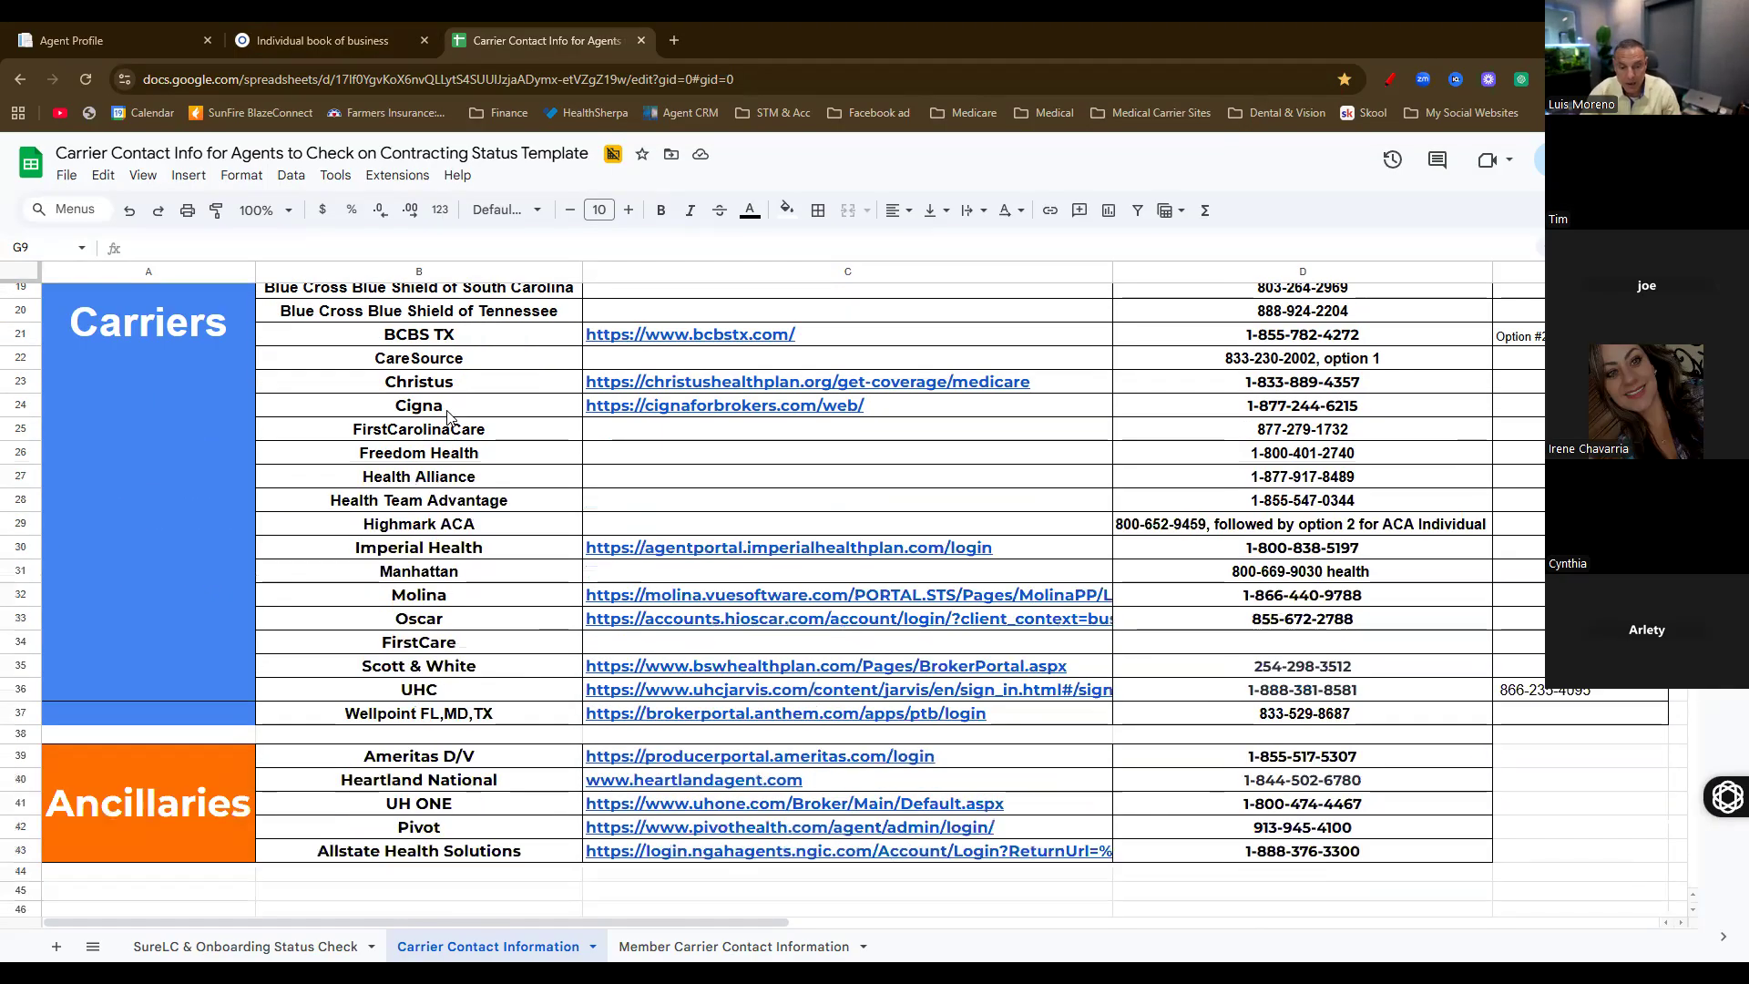
pyautogui.scroll(5, 437, 565)
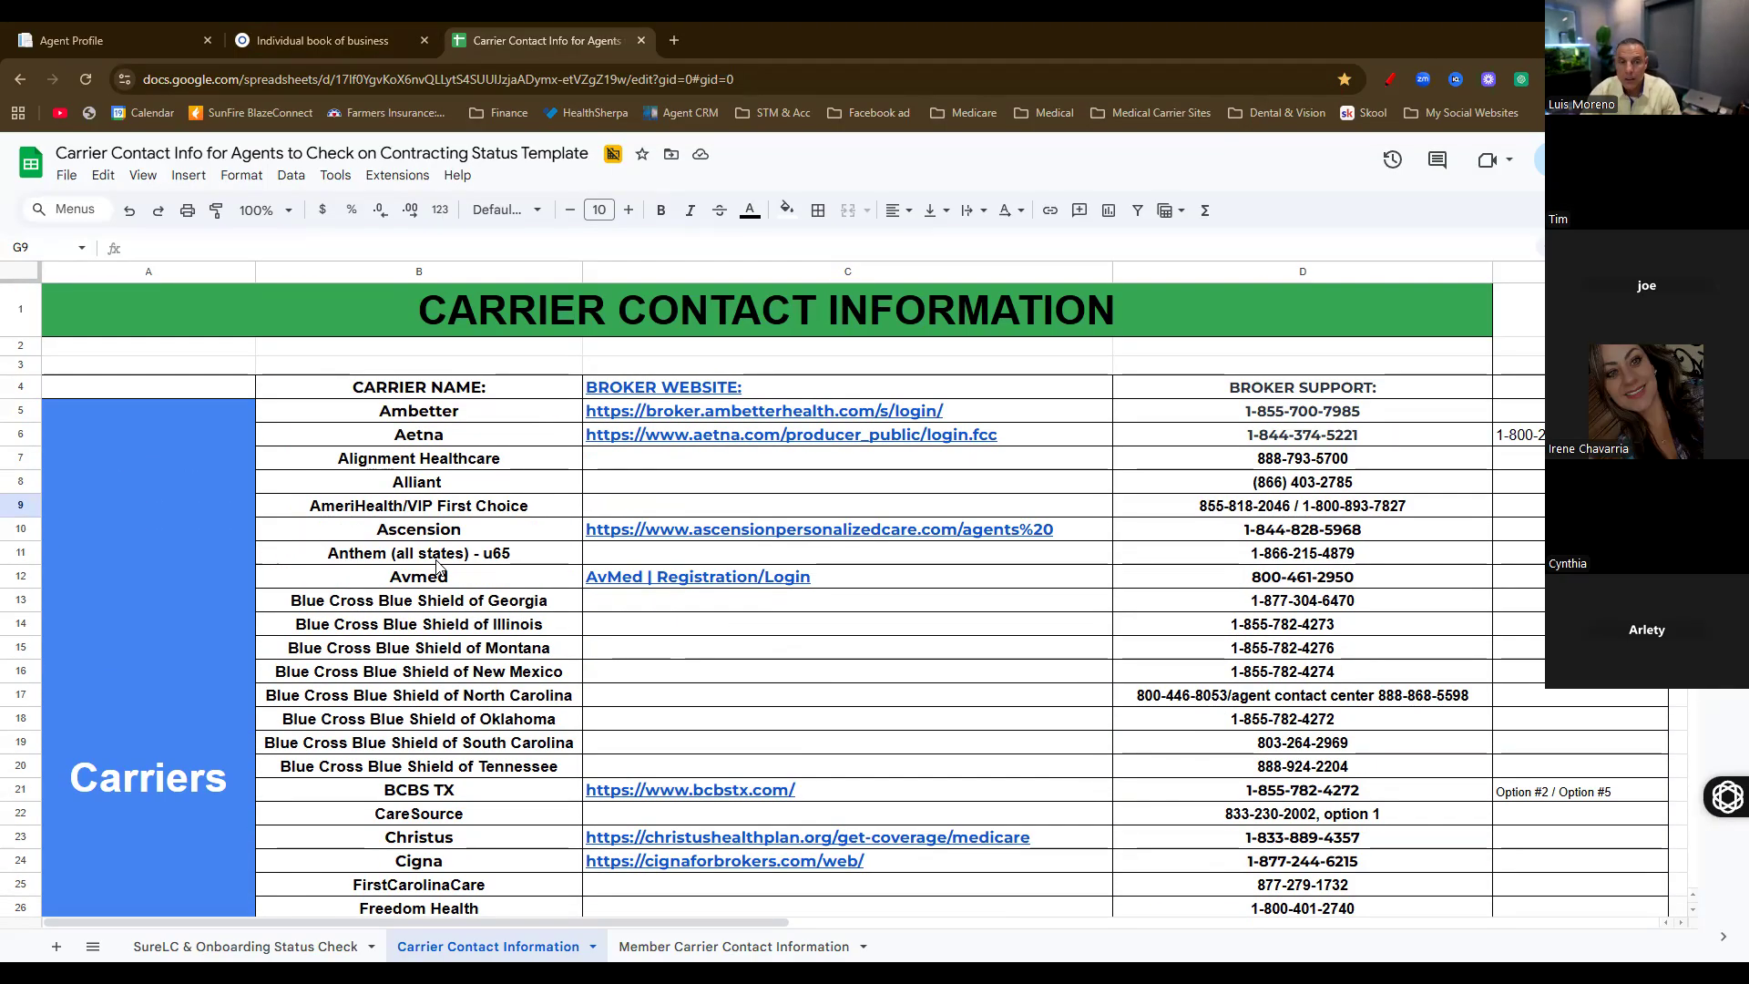
pyautogui.scroll(-7, 437, 565)
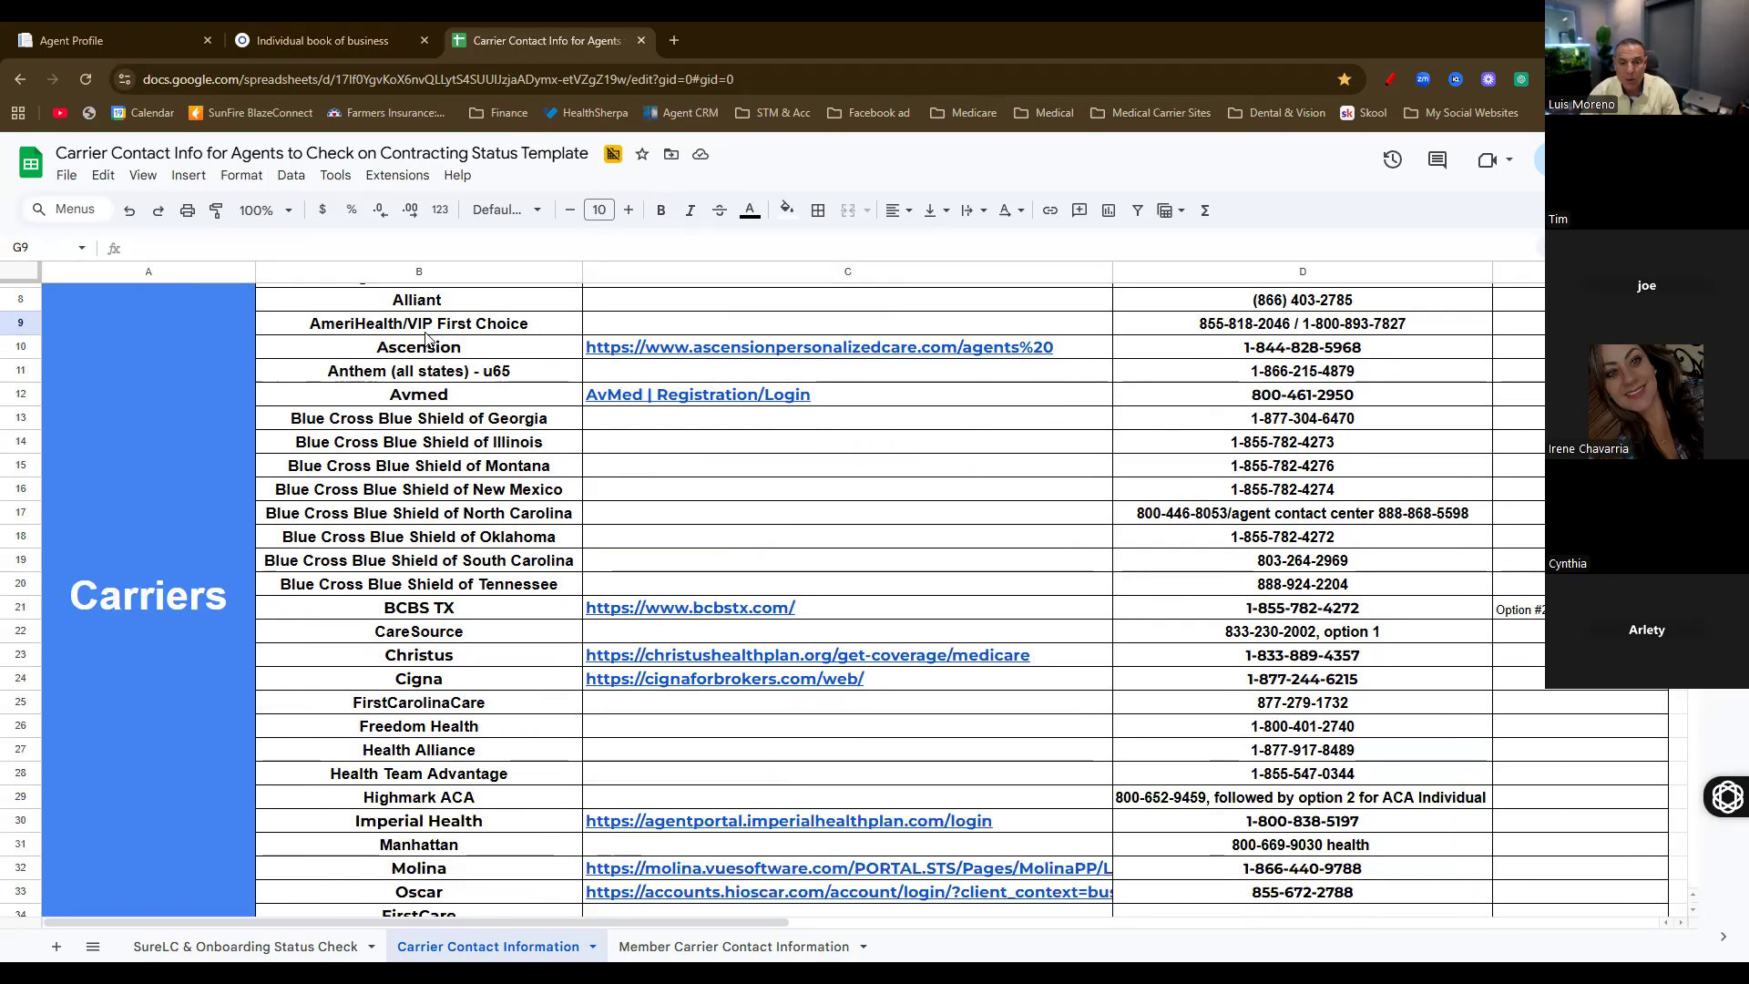